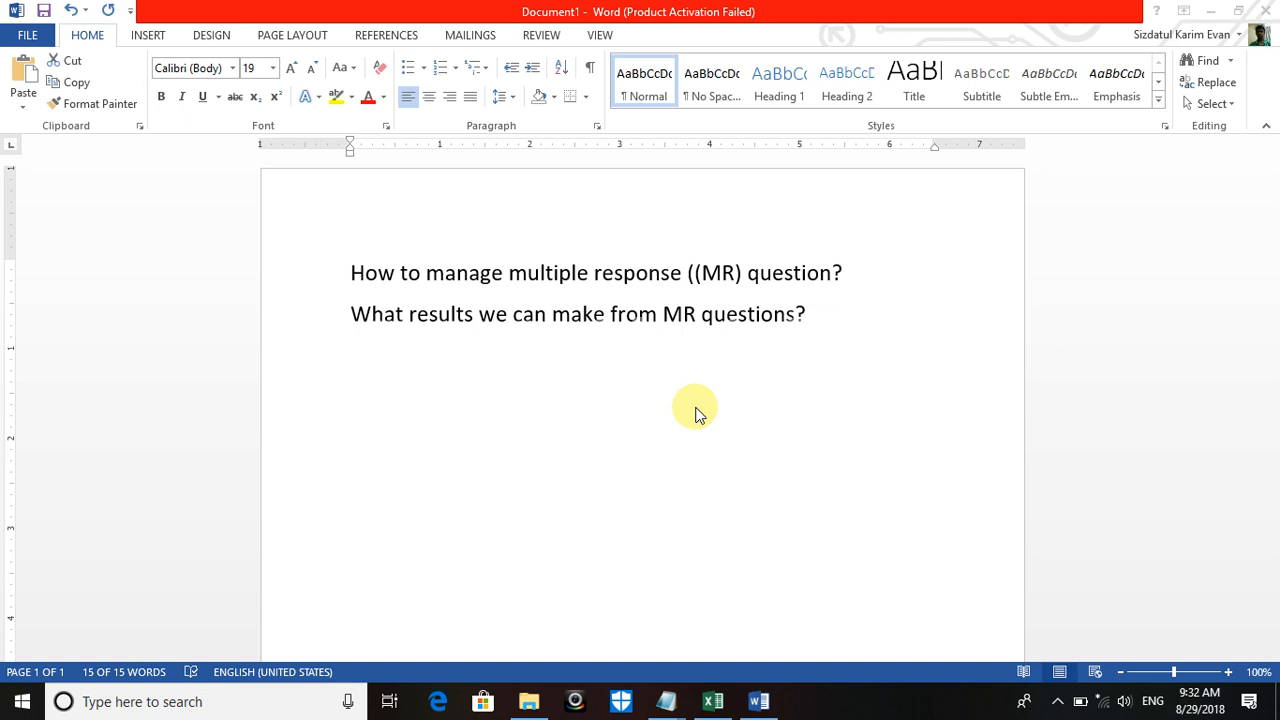
Step: Add the question "Which Newspapers do usually read?" below the two existing lines, leaving an empty line in between
{"action": "key", "text": "ctrl+a"}
{"action": "left_click", "coordinate": [807, 316]}
{"action": "key", "text": "Return"}
{"action": "key", "text": "Return"}
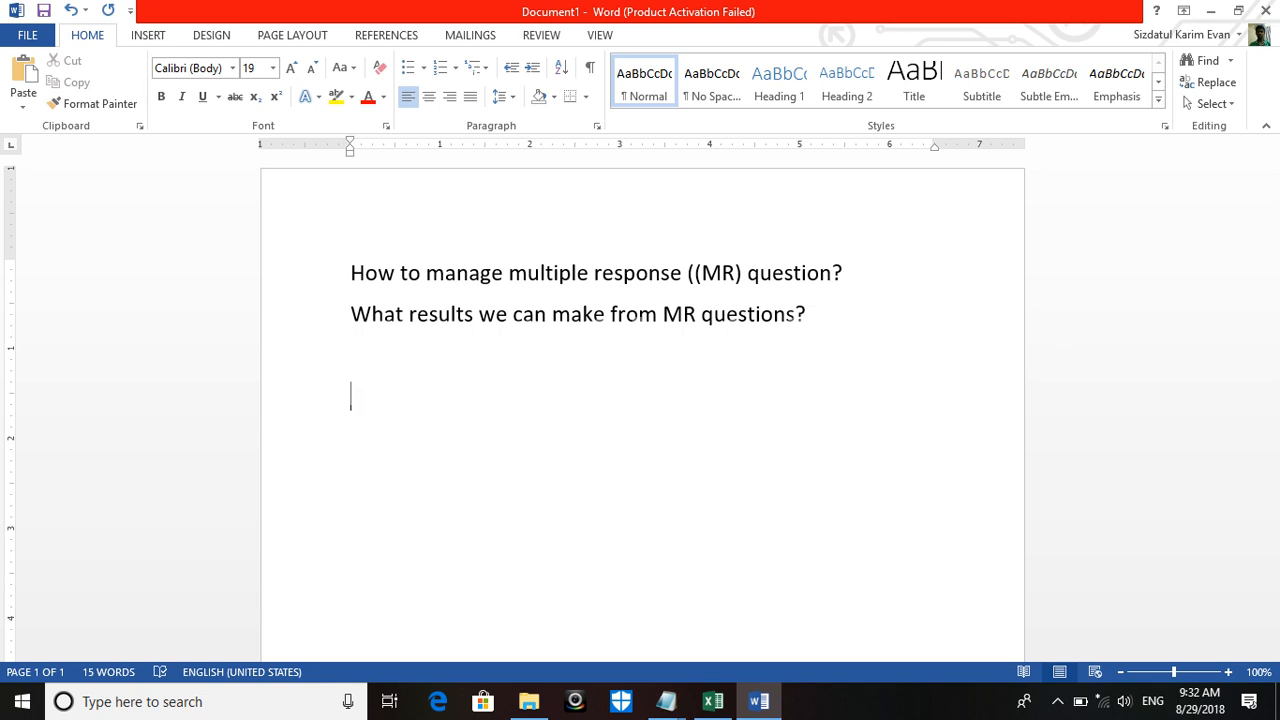
{"action": "type", "text": "Which News"}
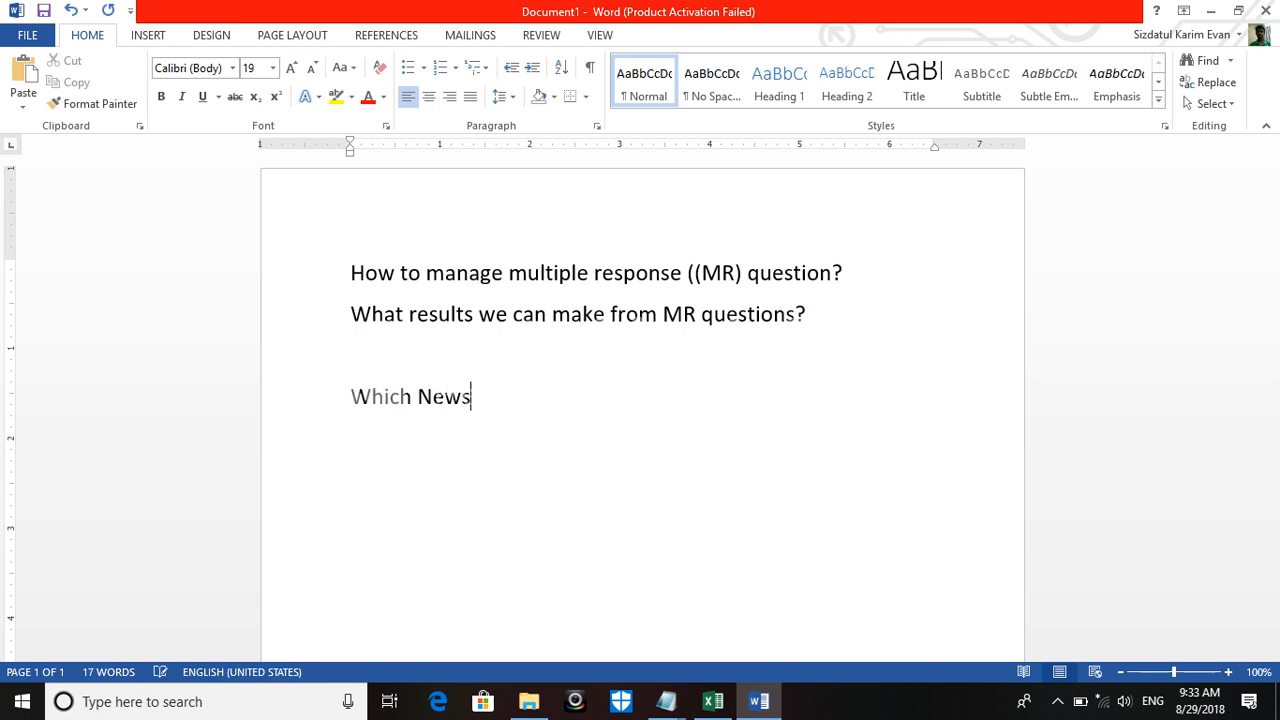
{"action": "type", "text": "papers d"}
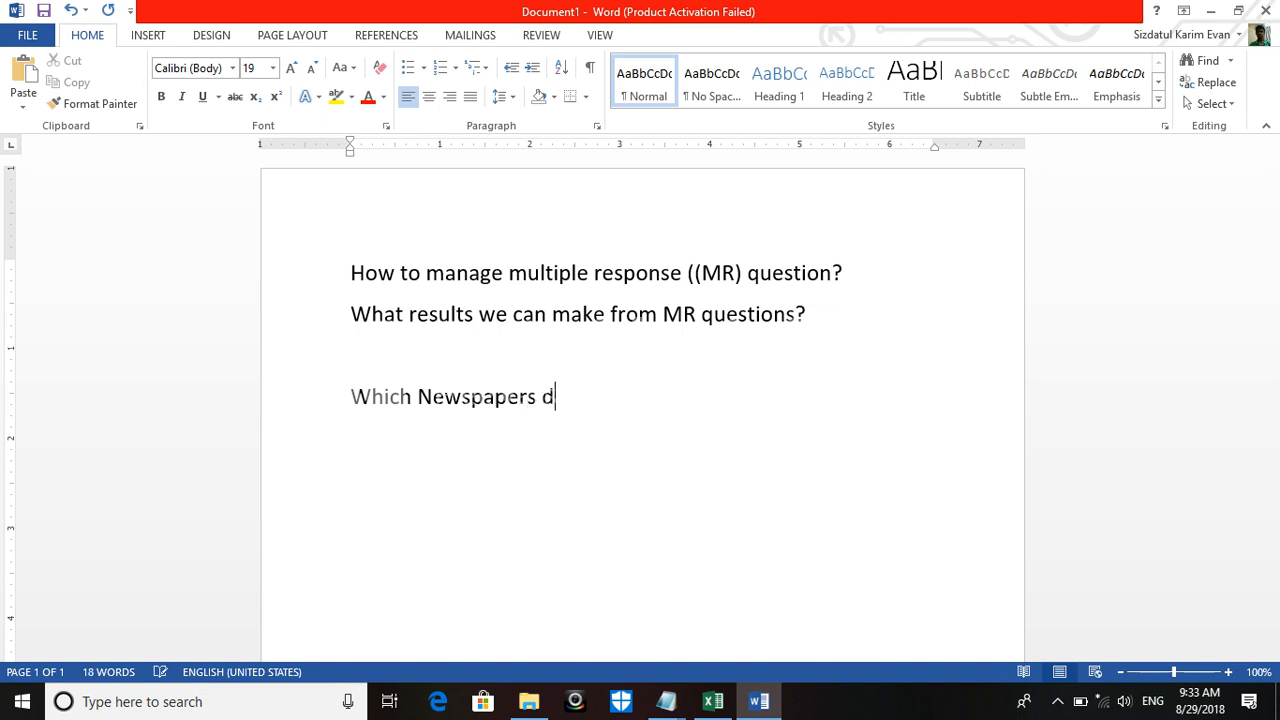
{"action": "type", "text": "o usually read"}
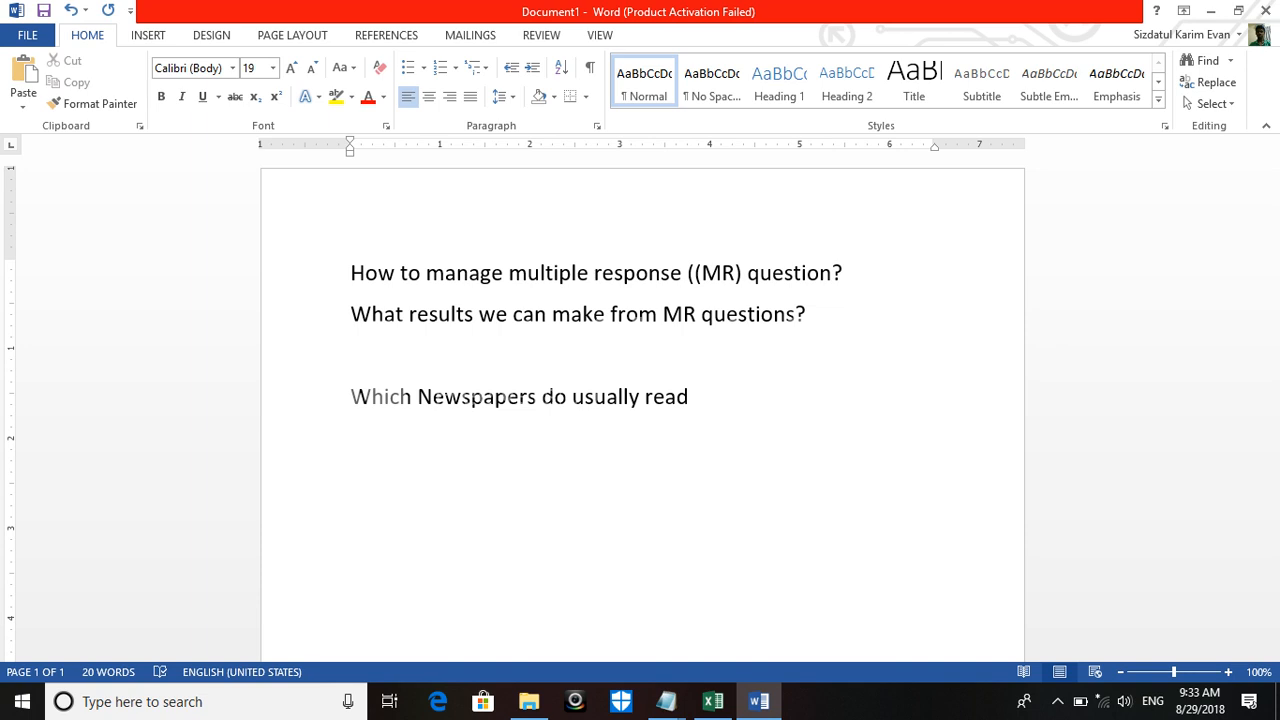
{"action": "type", "text": "?"}
Step: List the numbered answer options Times of Nepal, Observers, Dhaka News and Bangladesh economy under the newspaper question
{"action": "key", "text": "Return"}
{"action": "type", "text": "1. Times of"}
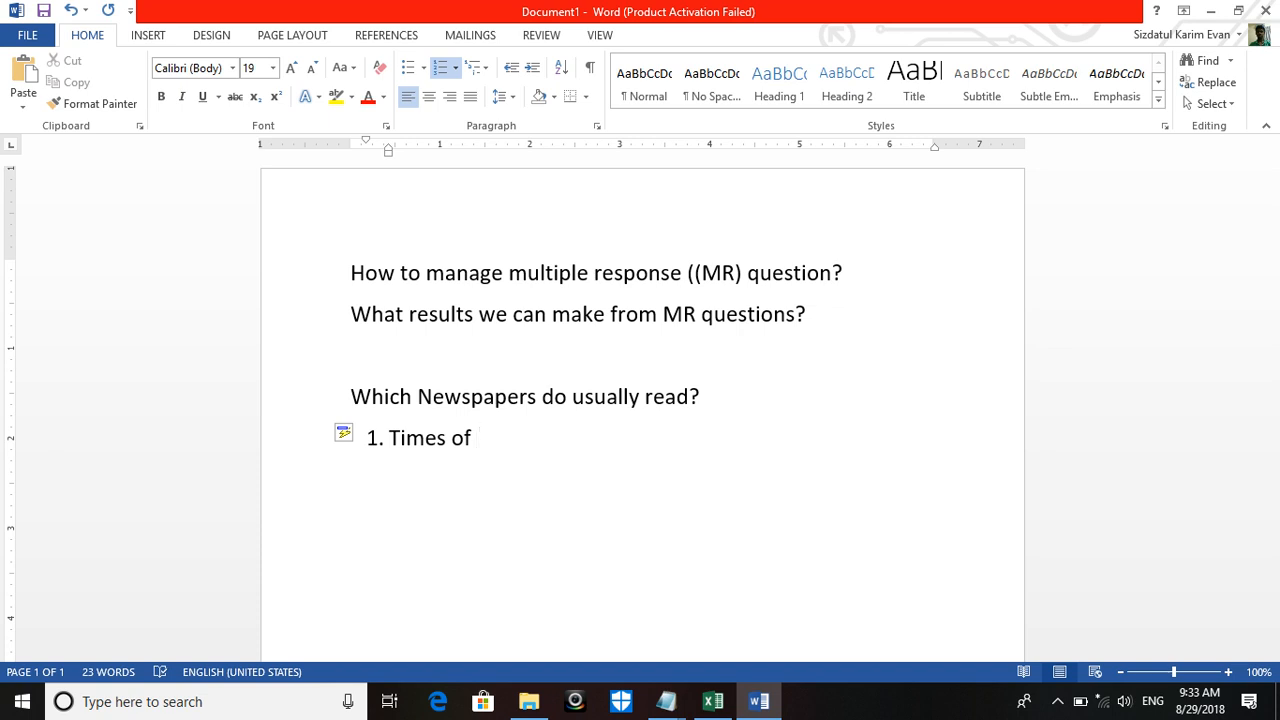
{"action": "type", "text": "Nepal"}
{"action": "key", "text": "Return"}
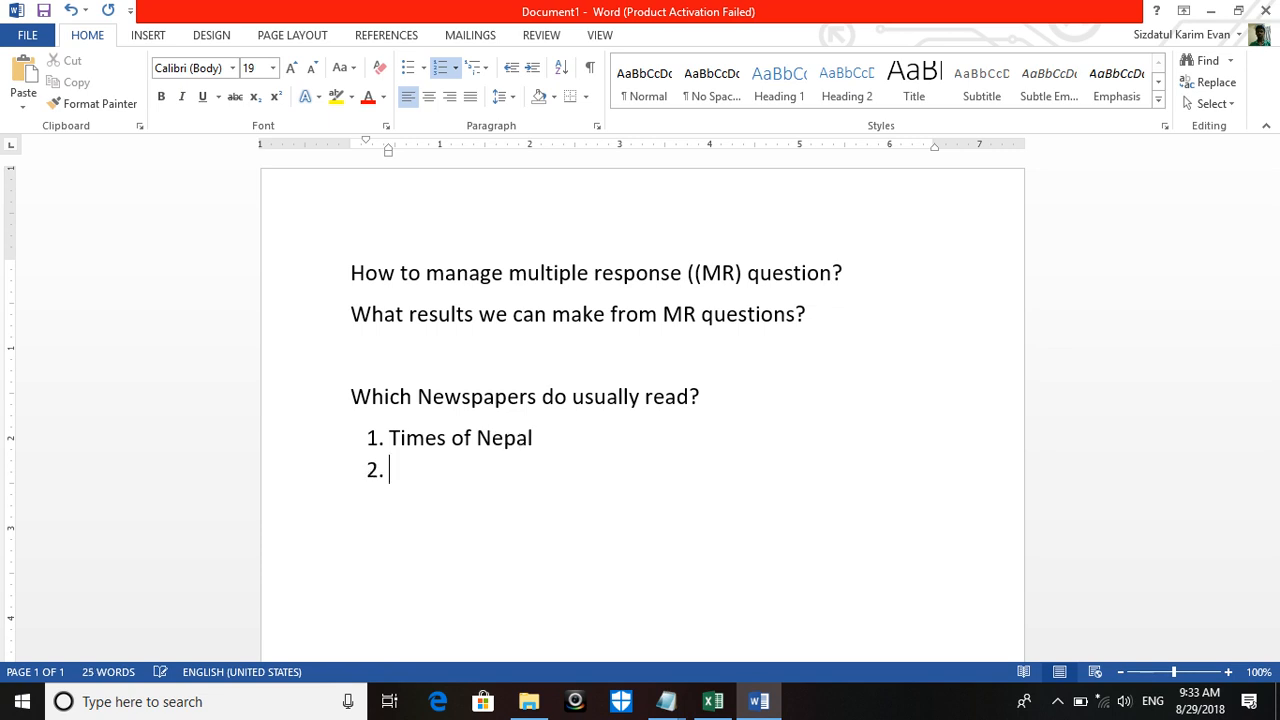
{"action": "type", "text": "Observers"}
{"action": "key", "text": "Return"}
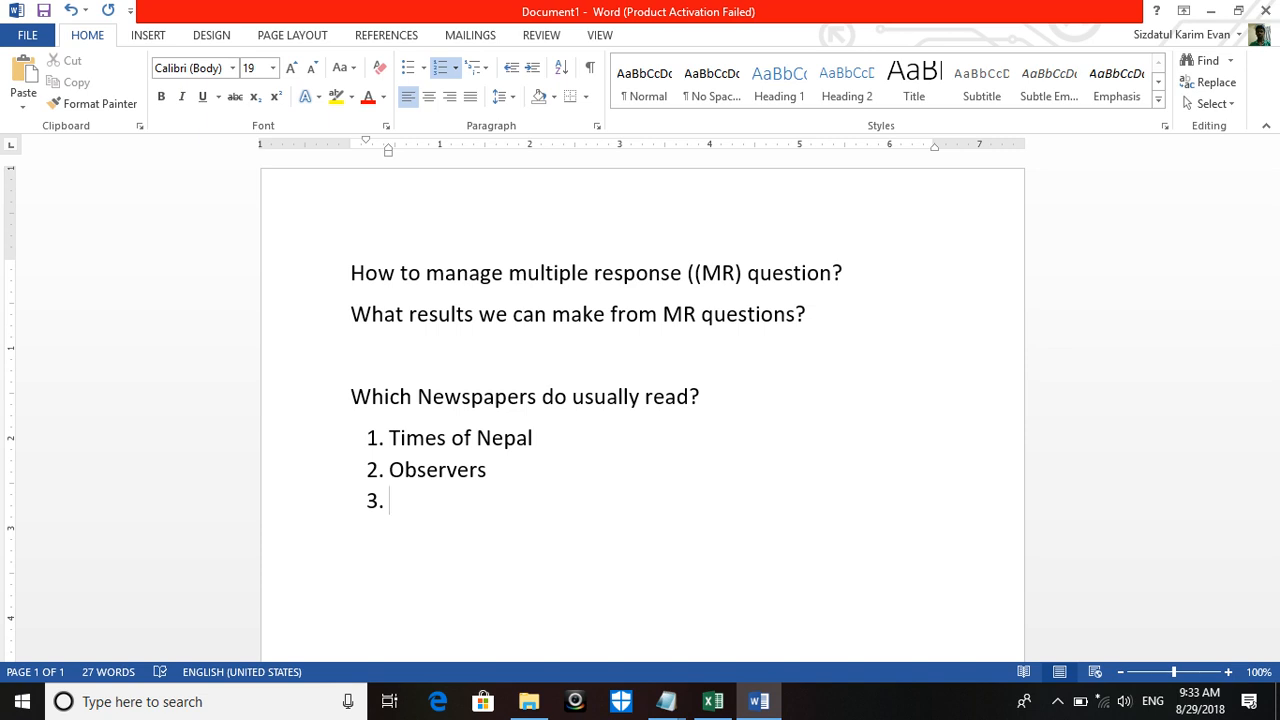
{"action": "type", "text": "Dhaka News"}
{"action": "key", "text": "Return"}
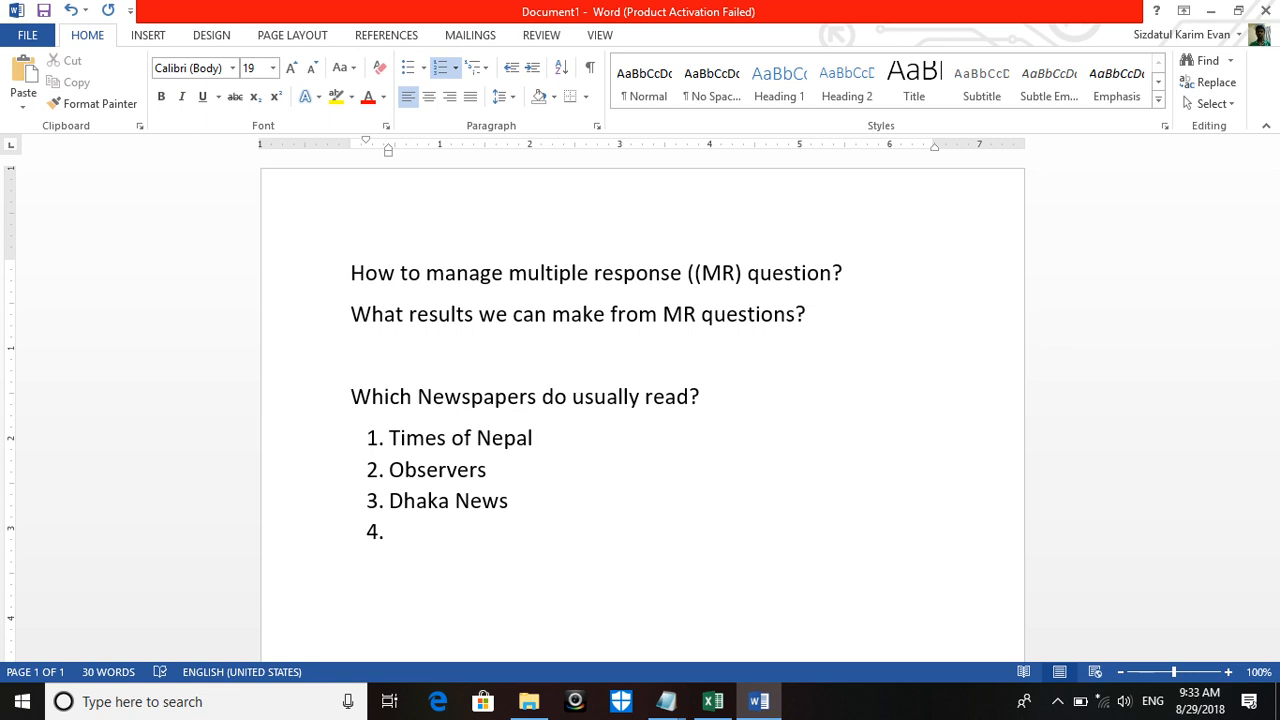
{"action": "type", "text": "Bangladesh"}
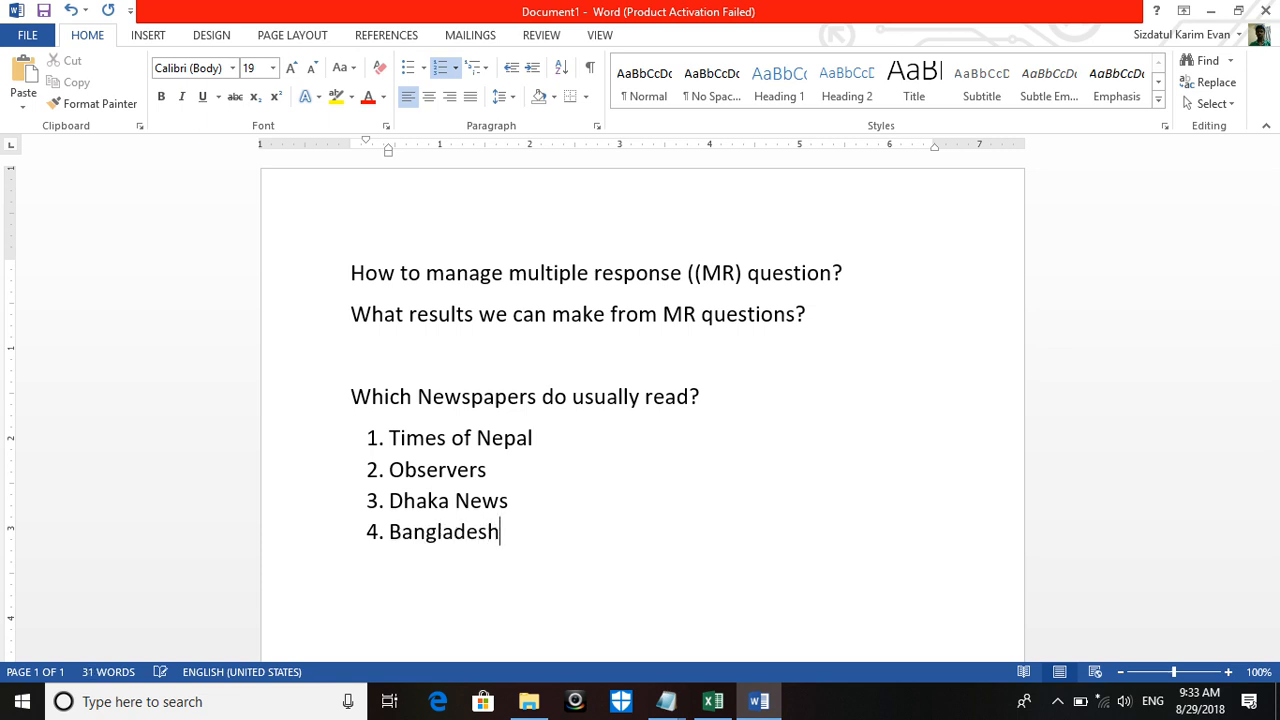
{"action": "type", "text": " economy"}
{"action": "key", "text": "Return"}
{"action": "type", "text": "Nepa"}
{"action": "key", "text": "BackSpace"}
{"action": "key", "text": "BackSpace"}
{"action": "key", "text": "BackSpace"}
{"action": "key", "text": "BackSpace"}
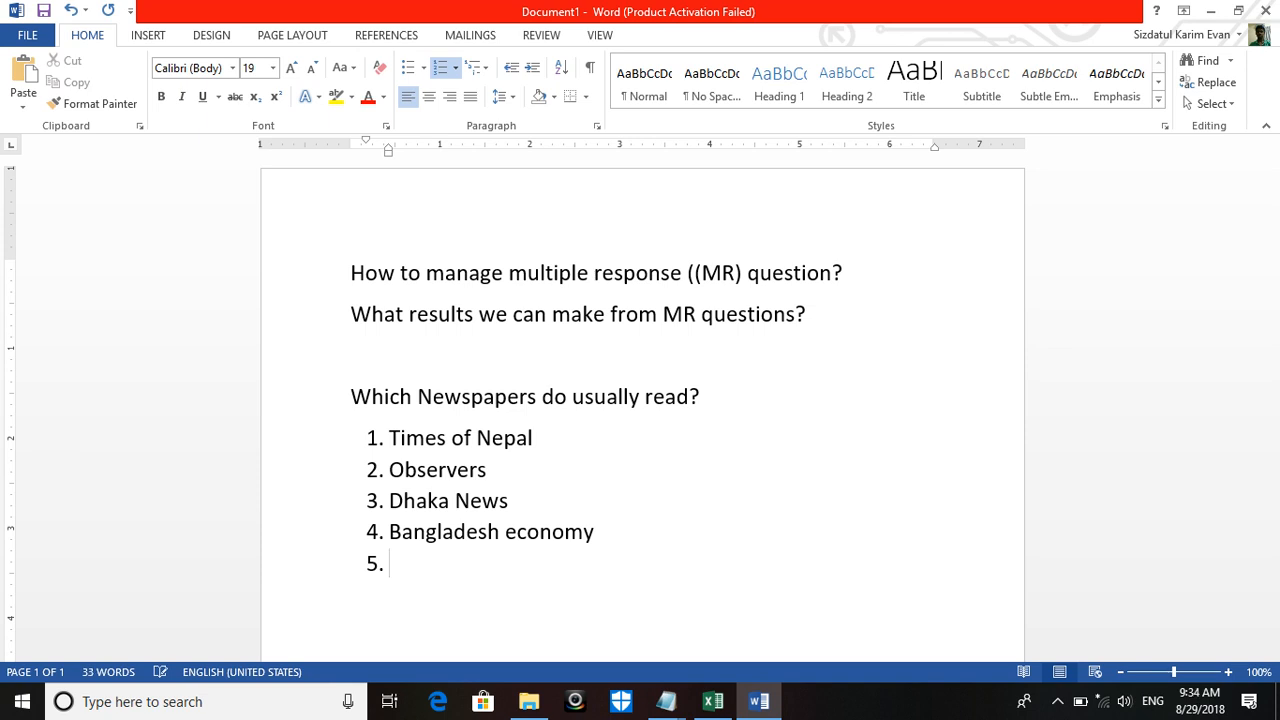
Step: Enter Malaika Fashion as the fifth answer option and end the numbering on the following line
{"action": "type", "text": "Malaika"}
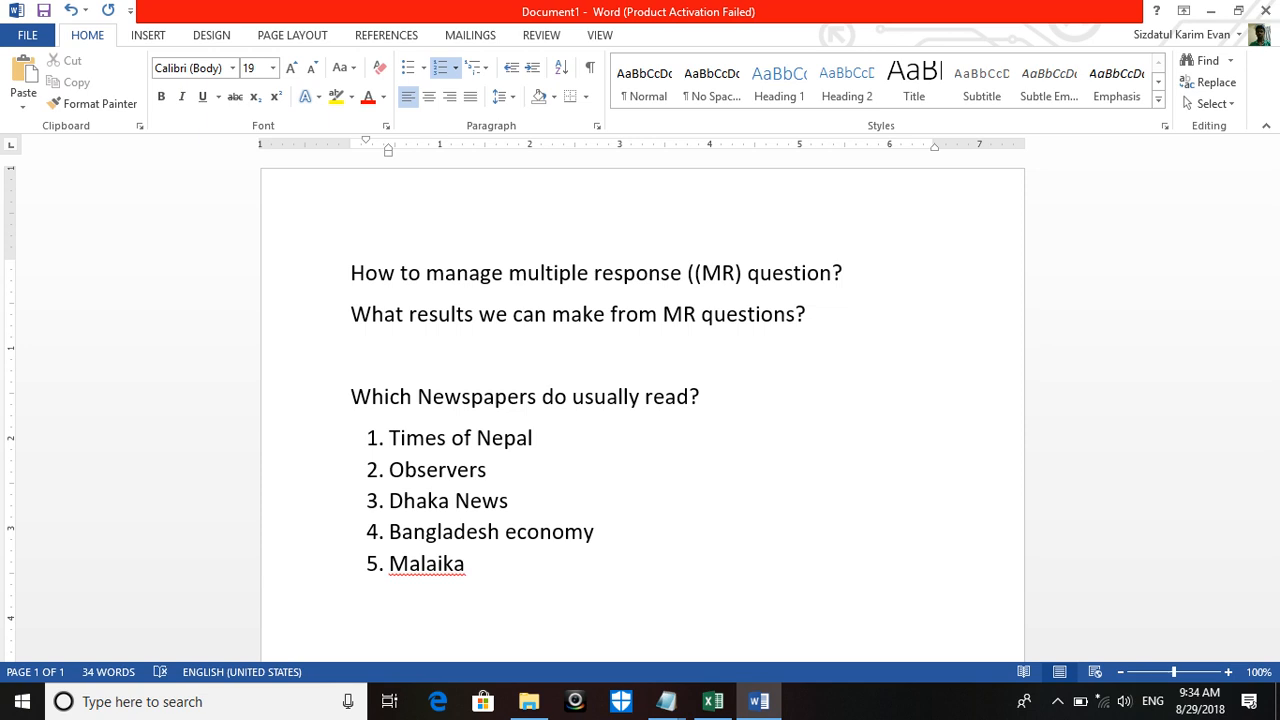
{"action": "type", "text": " Fashion"}
{"action": "key", "text": "Return"}
{"action": "key", "text": "BackSpace"}
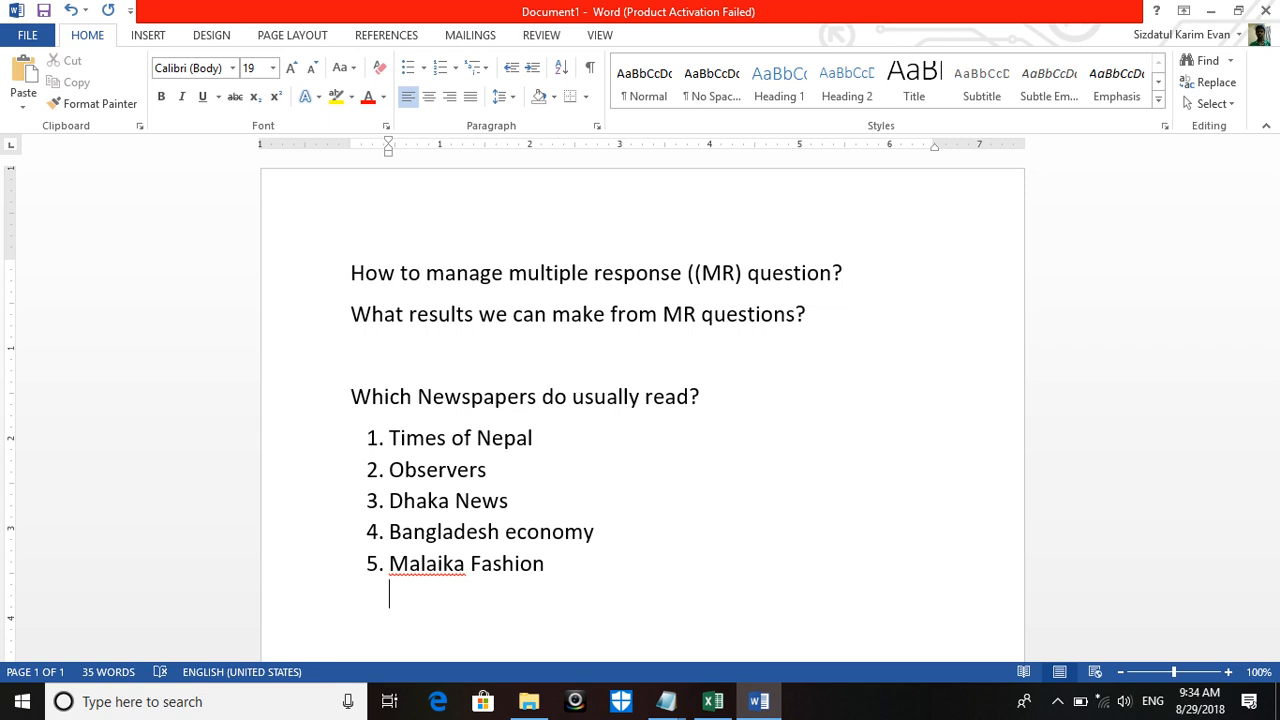
Step: Append the instruction "(tic multiple)" to the end of the newspaper question
{"action": "left_click", "coordinate": [724, 397]}
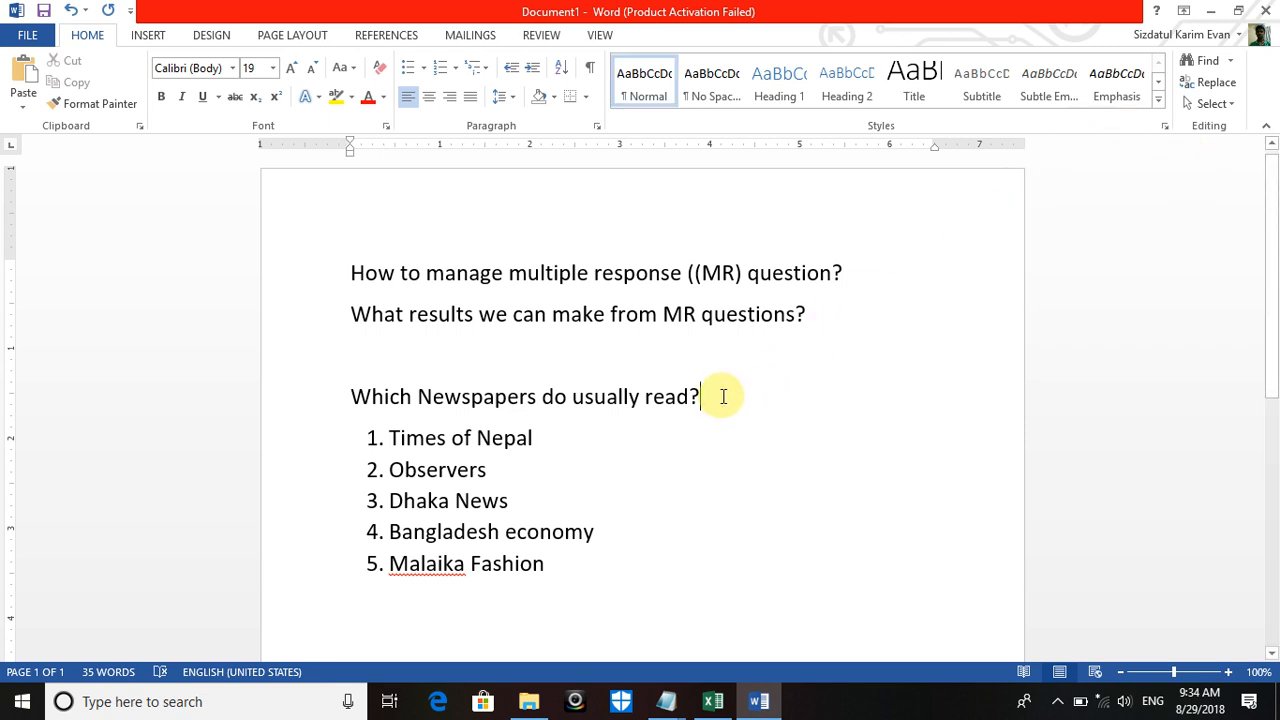
{"action": "type", "text": "("}
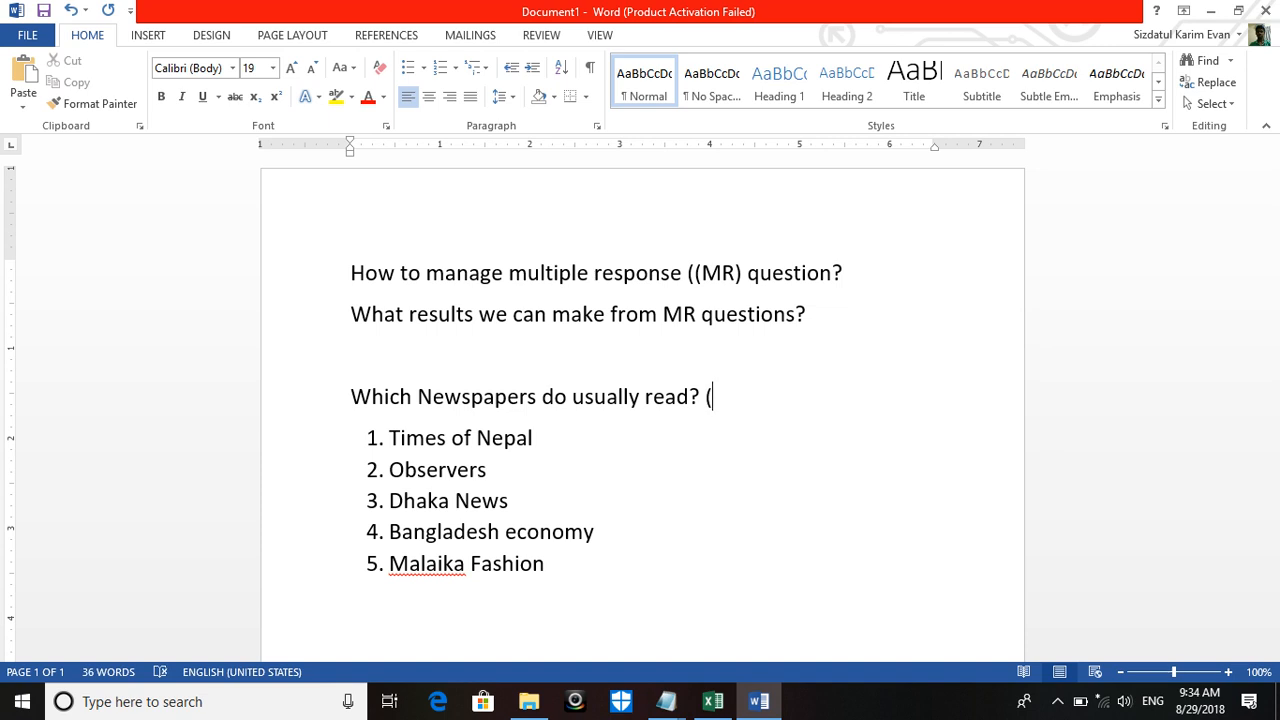
{"action": "type", "text": "Y"}
{"action": "key", "text": "BackSpace"}
{"action": "type", "text": "tic multiple"}
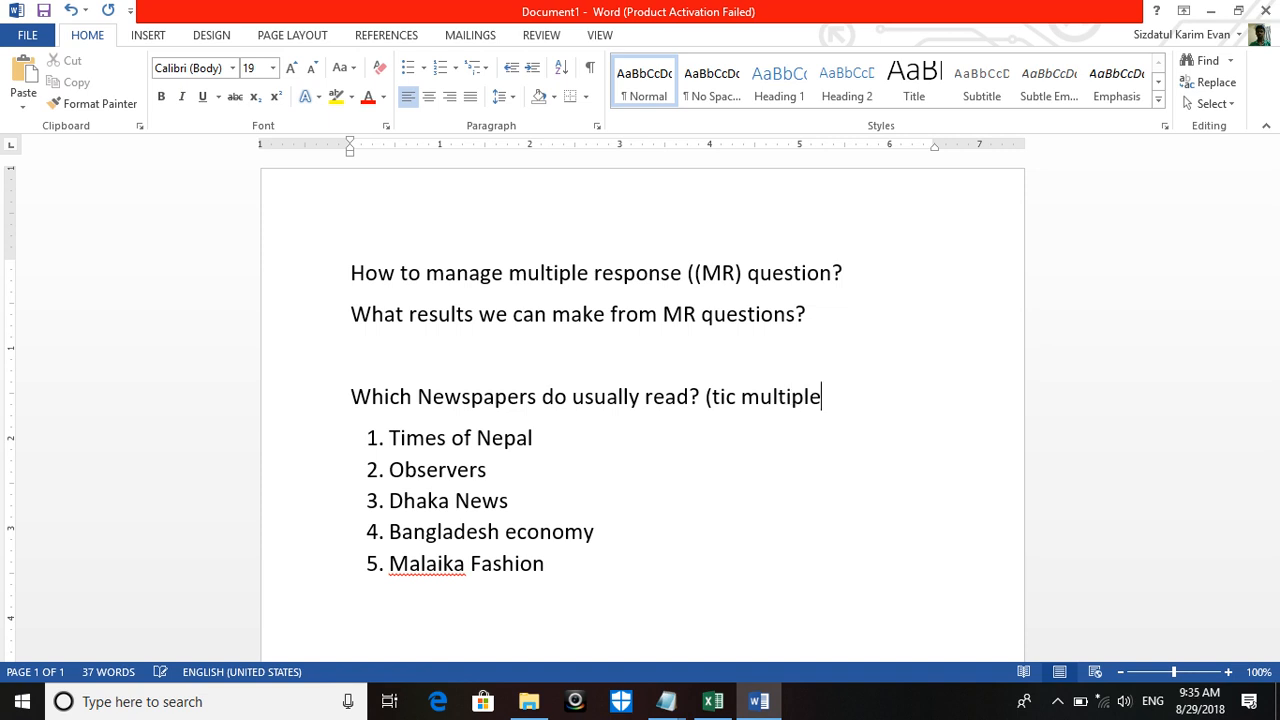
{"action": "type", "text": ")"}
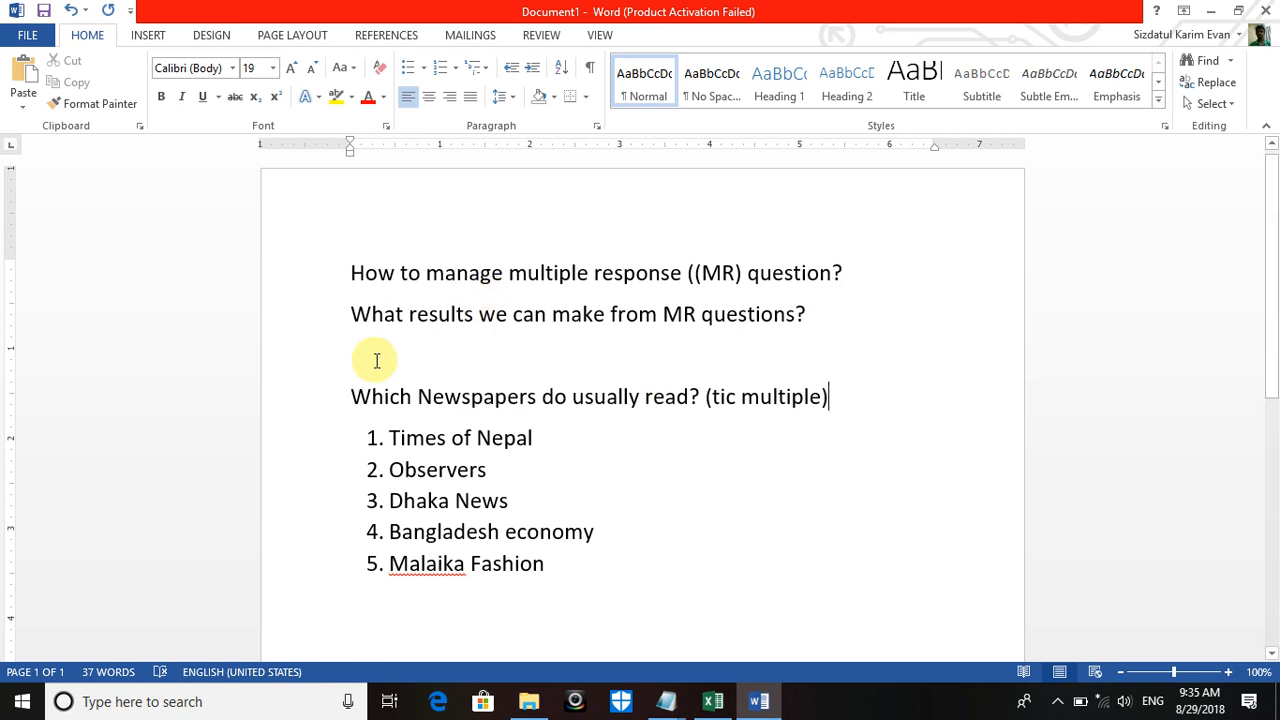
Step: Duplicate the newspaper question with its five answer options a few lines below the original list
{"action": "left_click_drag", "start_coordinate": [353, 396], "coordinate": [587, 567]}
{"action": "key", "text": "ctrl+c"}
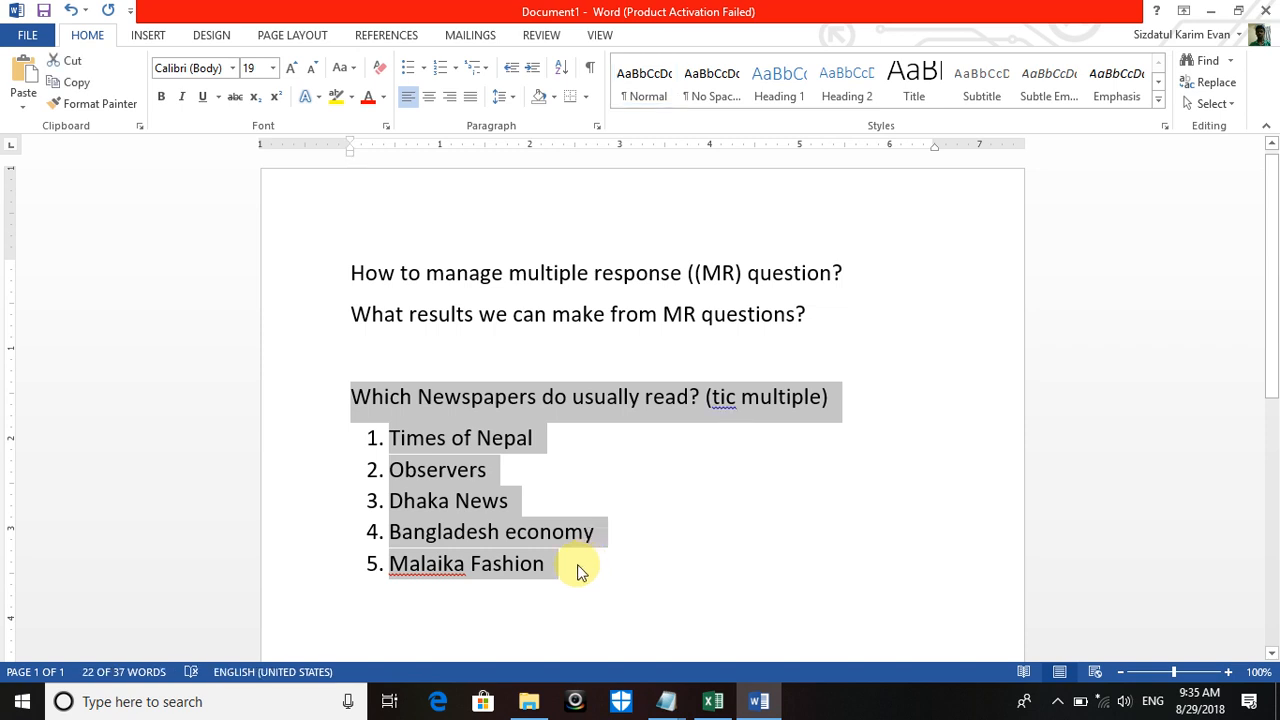
{"action": "left_click", "coordinate": [417, 607]}
{"action": "key", "text": "Return"}
{"action": "key", "text": "Return"}
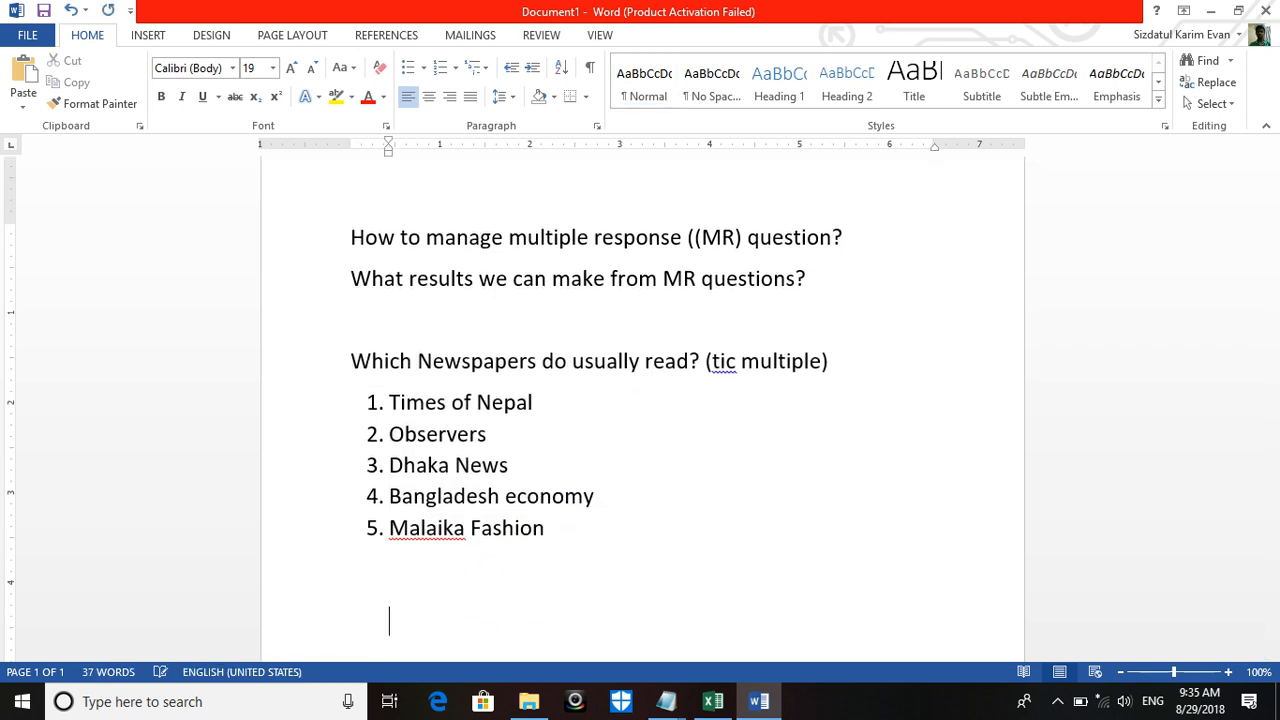
{"action": "key", "text": "ctrl+v"}
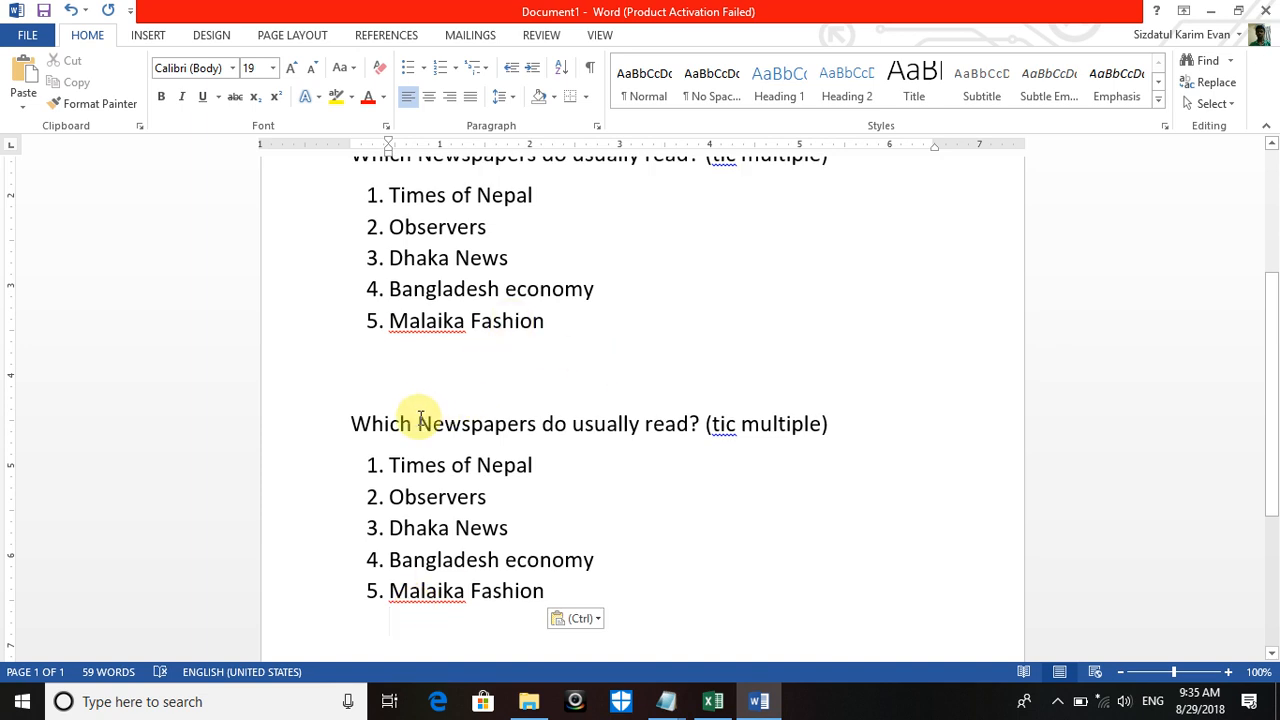
Step: Reword the copied question to "Which food do you usually like? (tic multiple)"
{"action": "left_click_drag", "start_coordinate": [420, 423], "coordinate": [537, 420]}
{"action": "type", "text": "food"}
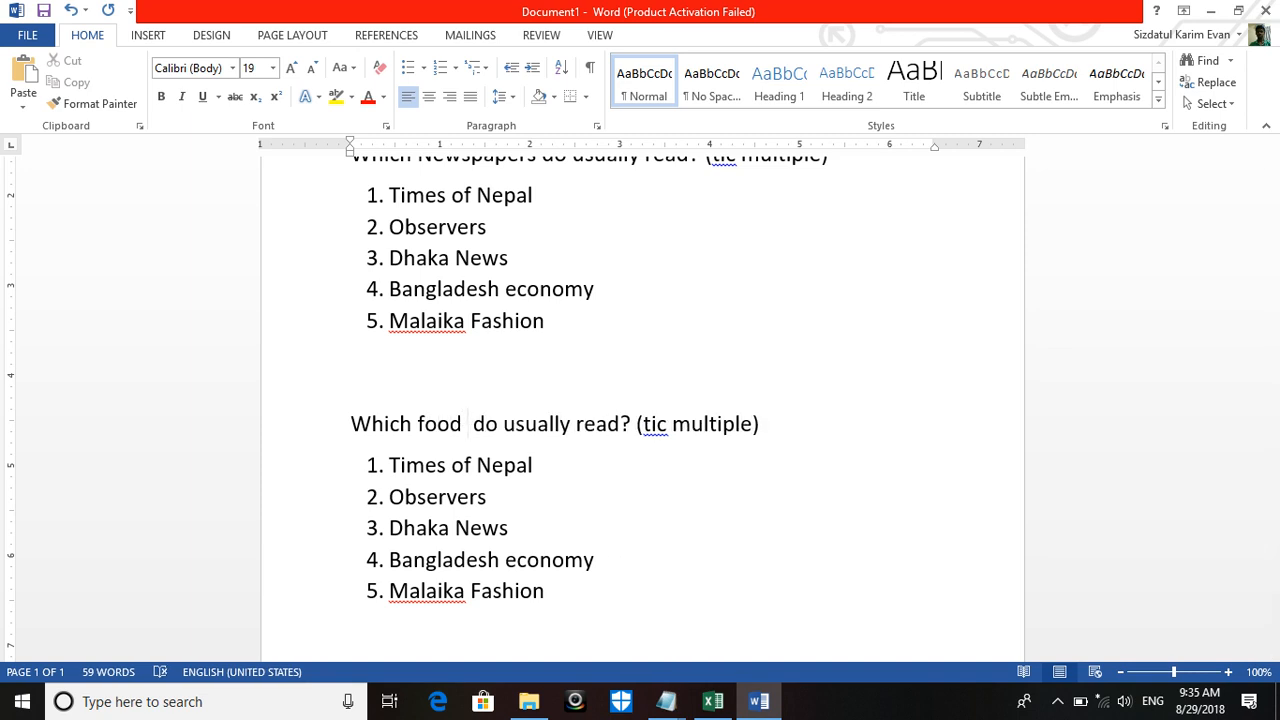
{"action": "key", "text": "Right"}
{"action": "key", "text": "Right"}
{"action": "key", "text": "Right"}
{"action": "key", "text": "Right"}
{"action": "key", "text": "Right"}
{"action": "key", "text": "Right"}
{"action": "key", "text": "Right"}
{"action": "key", "text": "Right"}
{"action": "key", "text": "Right"}
{"action": "key", "text": "Right"}
{"action": "key", "text": "Right"}
{"action": "key", "text": "Right"}
{"action": "key", "text": "Right"}
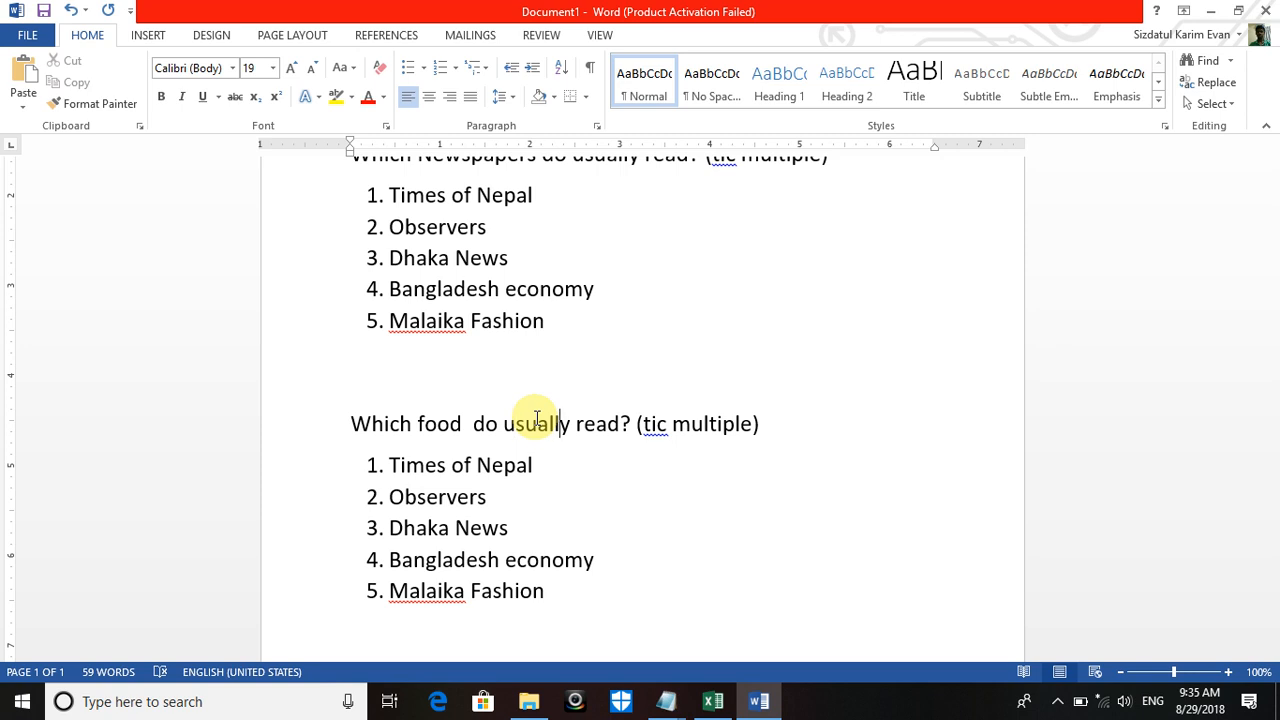
{"action": "key", "text": "Right"}
{"action": "left_click", "coordinate": [507, 423]}
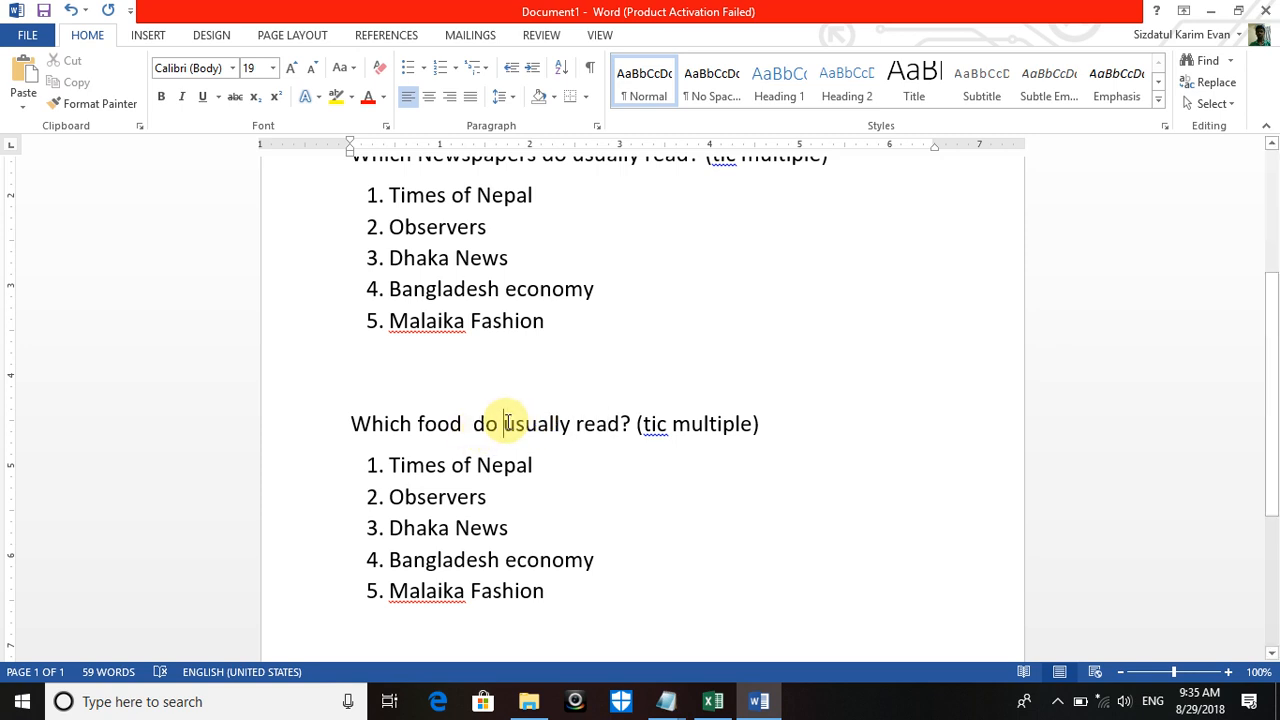
{"action": "type", "text": "you"}
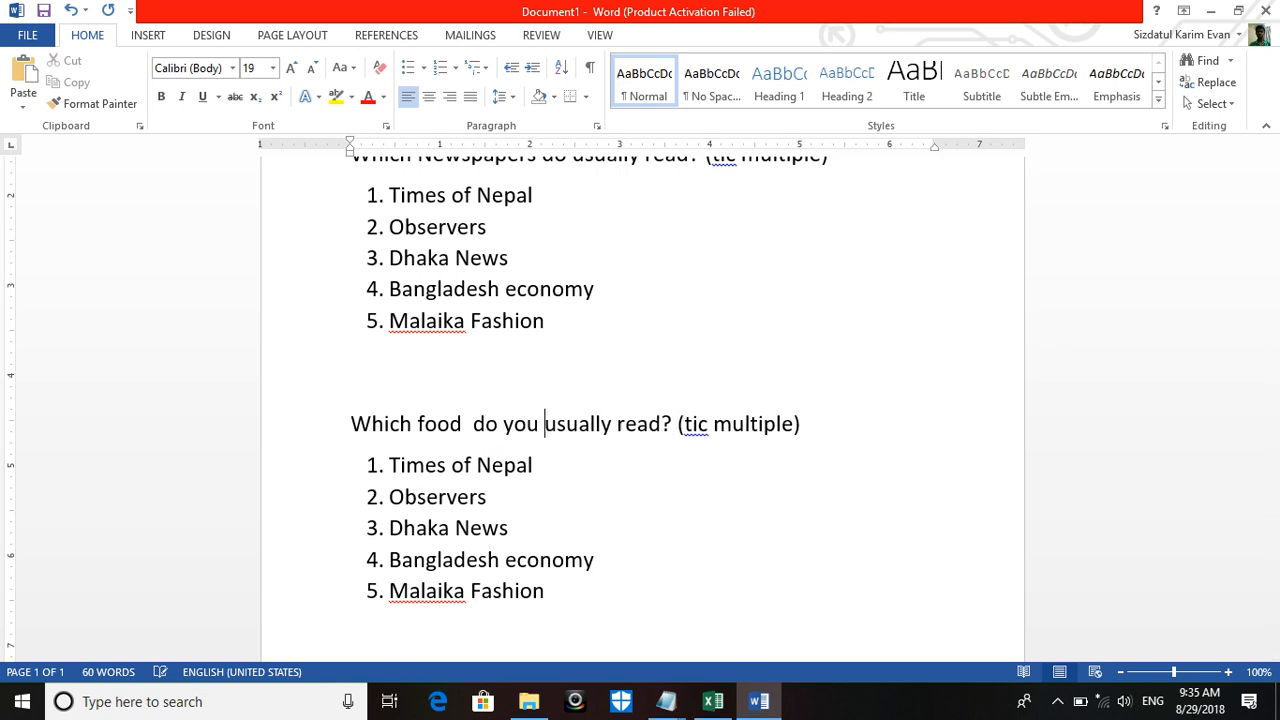
{"action": "double_click", "coordinate": [646, 423]}
{"action": "type", "text": "like"}
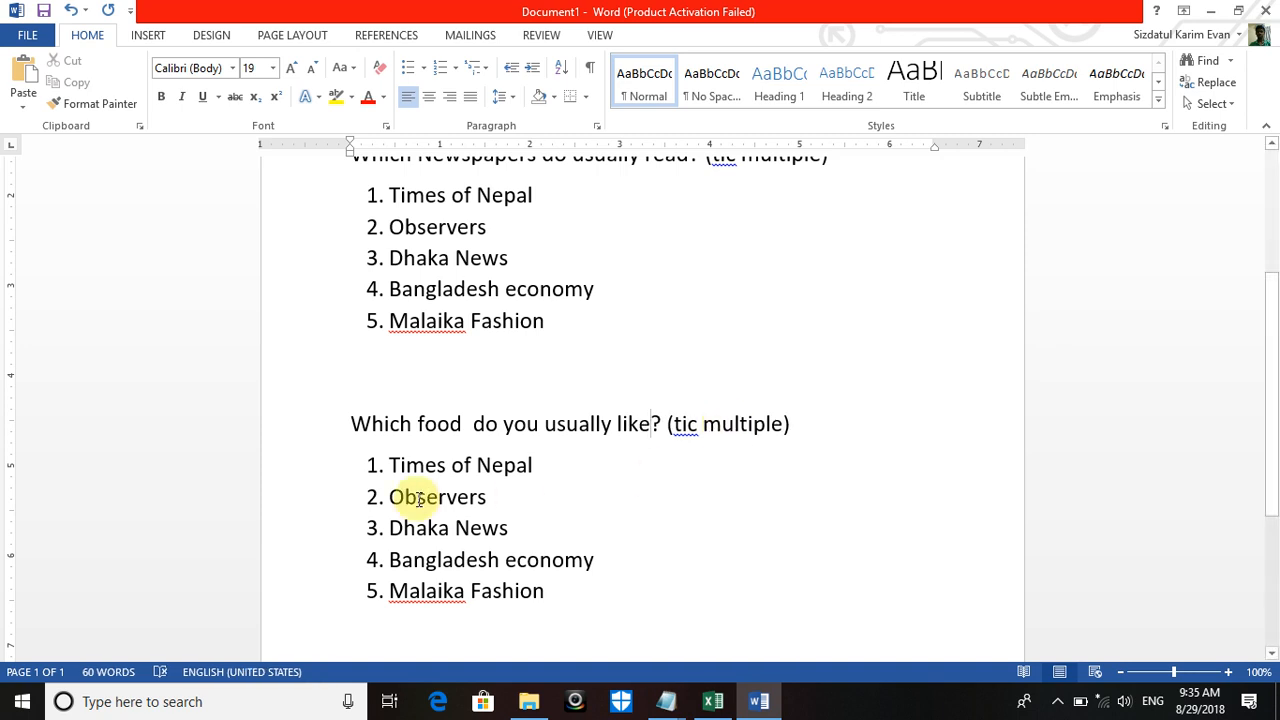
{"action": "left_click_drag", "start_coordinate": [395, 463], "coordinate": [511, 464]}
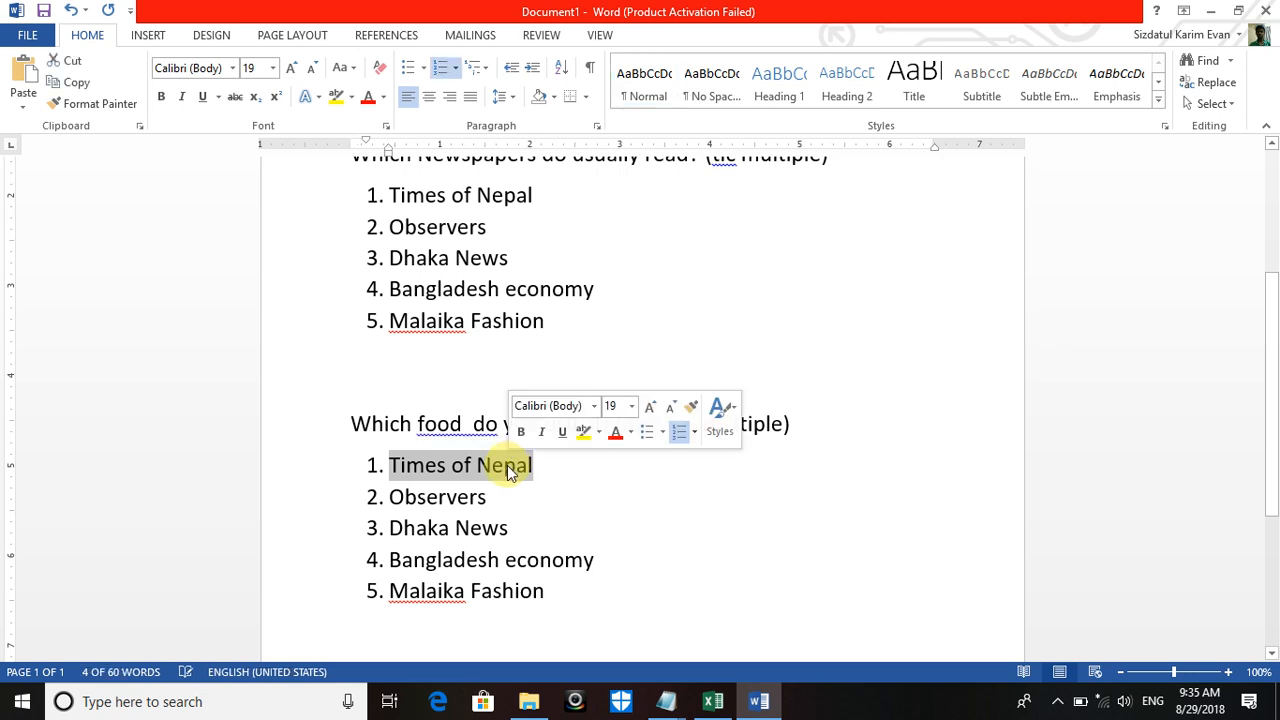
{"action": "left_click", "coordinate": [390, 498]}
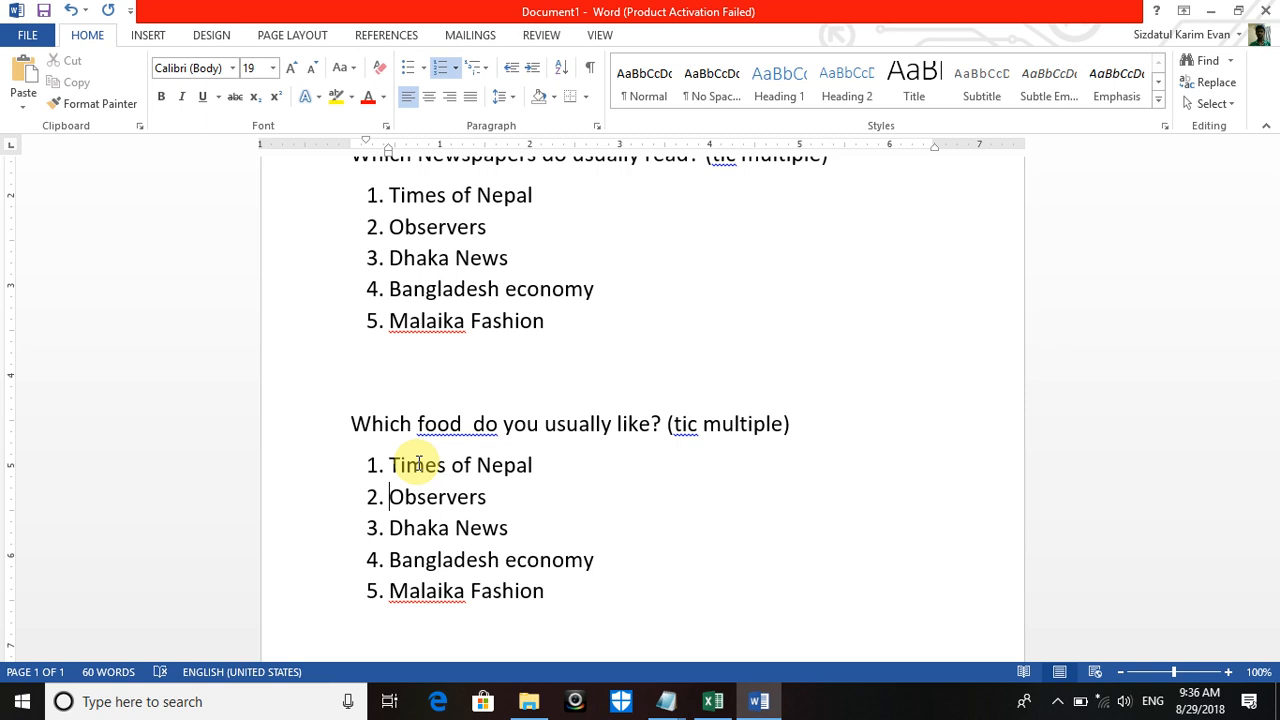
{"action": "left_click", "coordinate": [563, 465]}
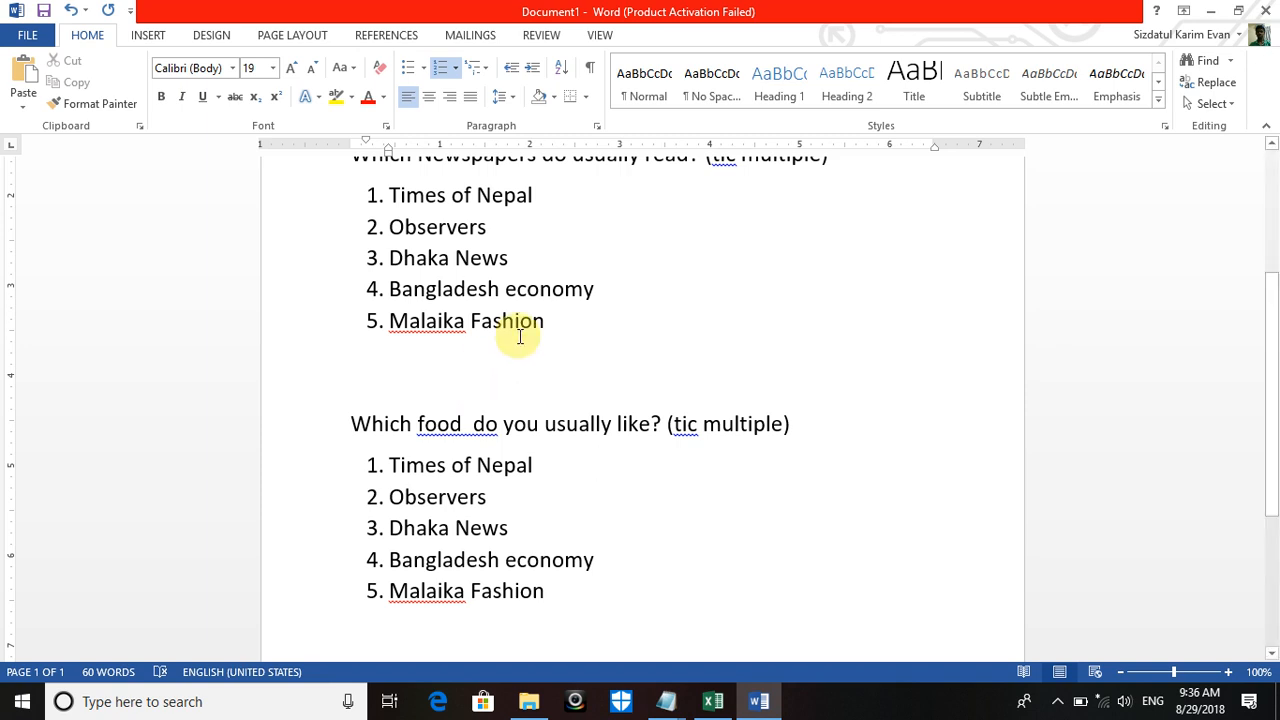
{"action": "left_click_drag", "start_coordinate": [574, 320], "coordinate": [341, 286]}
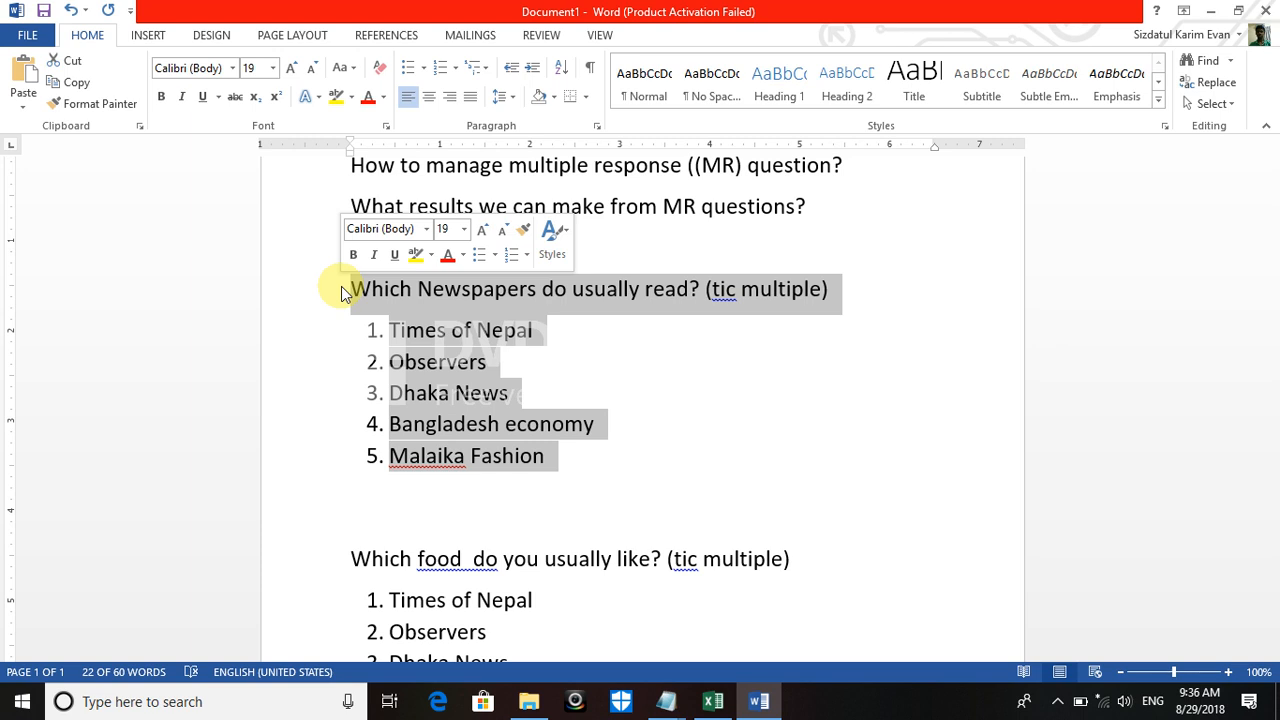
{"action": "left_click", "coordinate": [568, 420]}
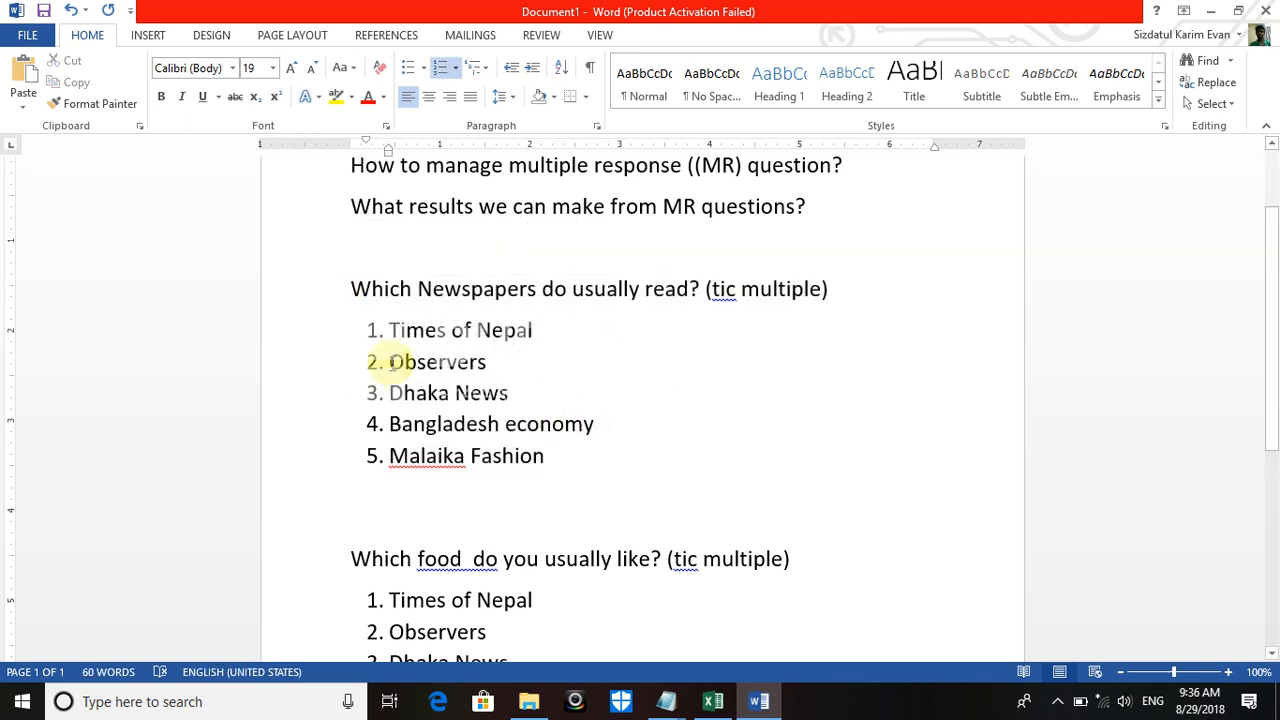
Step: Color the options Observers and Malaika Fashion red in the newspaper question's list
{"action": "left_click_drag", "start_coordinate": [392, 362], "coordinate": [500, 363]}
{"action": "left_click", "coordinate": [370, 100]}
{"action": "left_click_drag", "start_coordinate": [389, 456], "coordinate": [541, 457]}
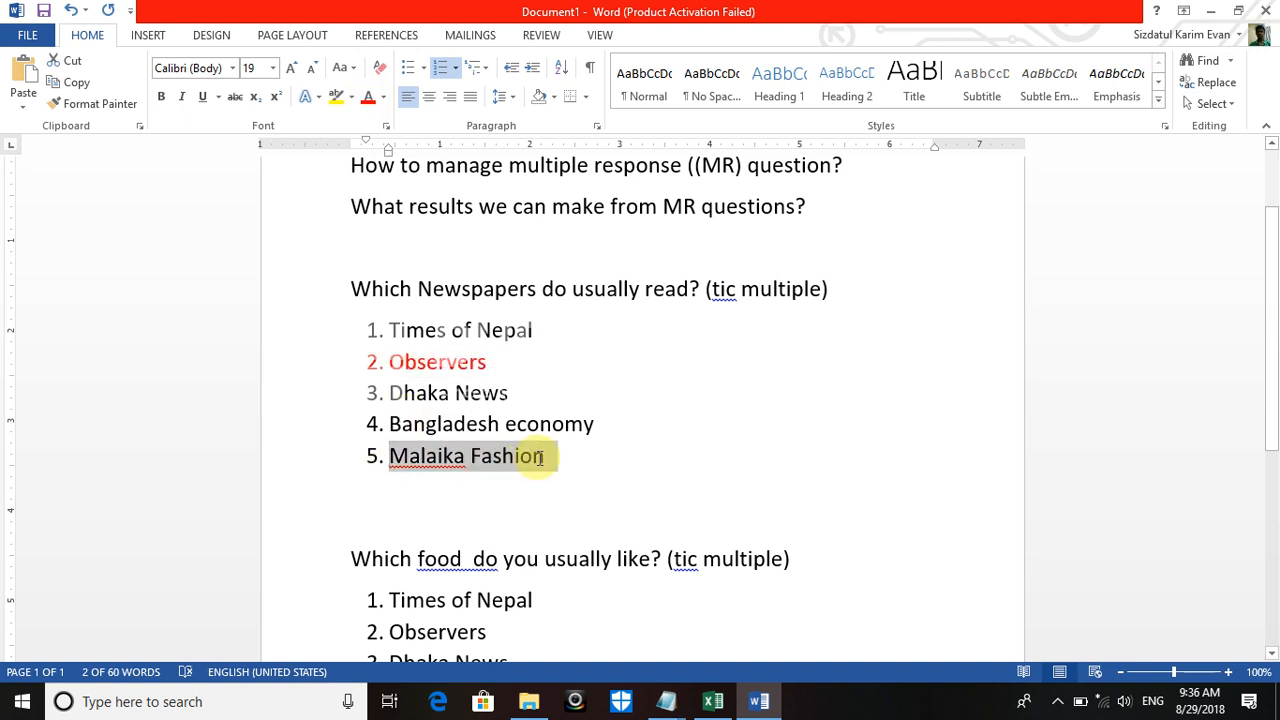
{"action": "left_click", "coordinate": [370, 100]}
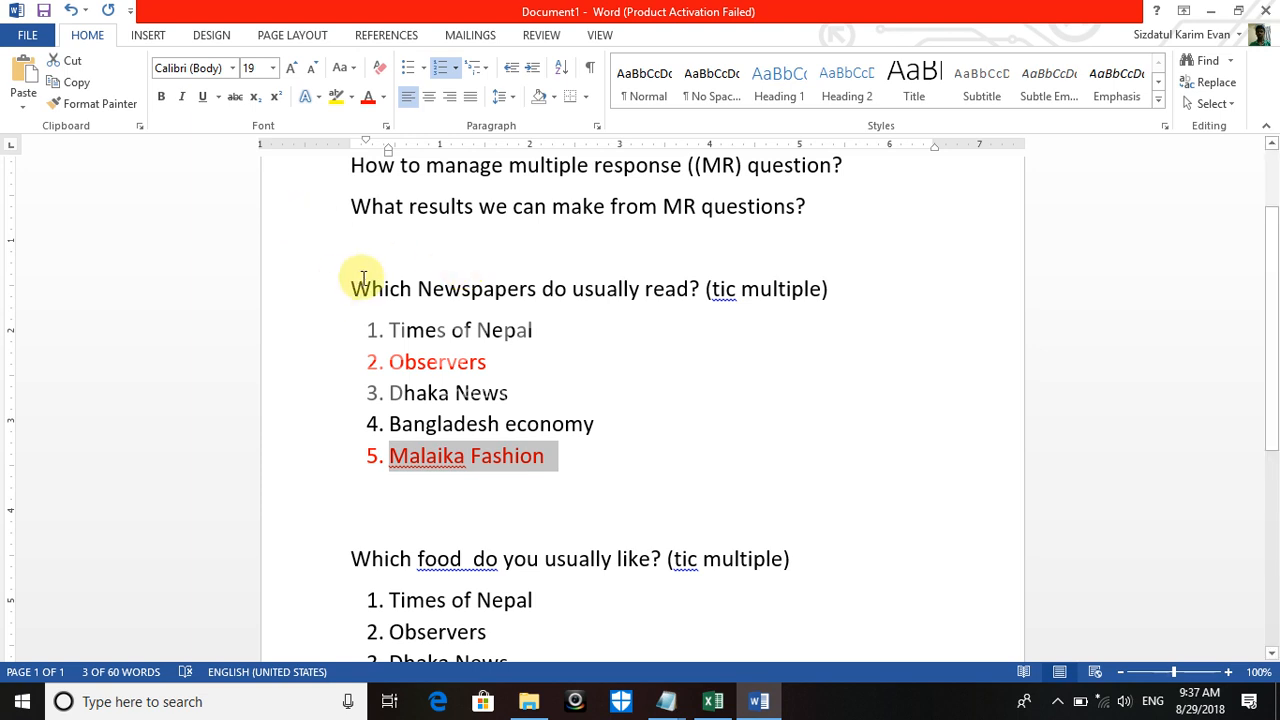
Step: Start a variable header line below the newspaper options with the names Slno, newspa-1 and newspa-2
{"action": "left_click_drag", "start_coordinate": [351, 287], "coordinate": [592, 480]}
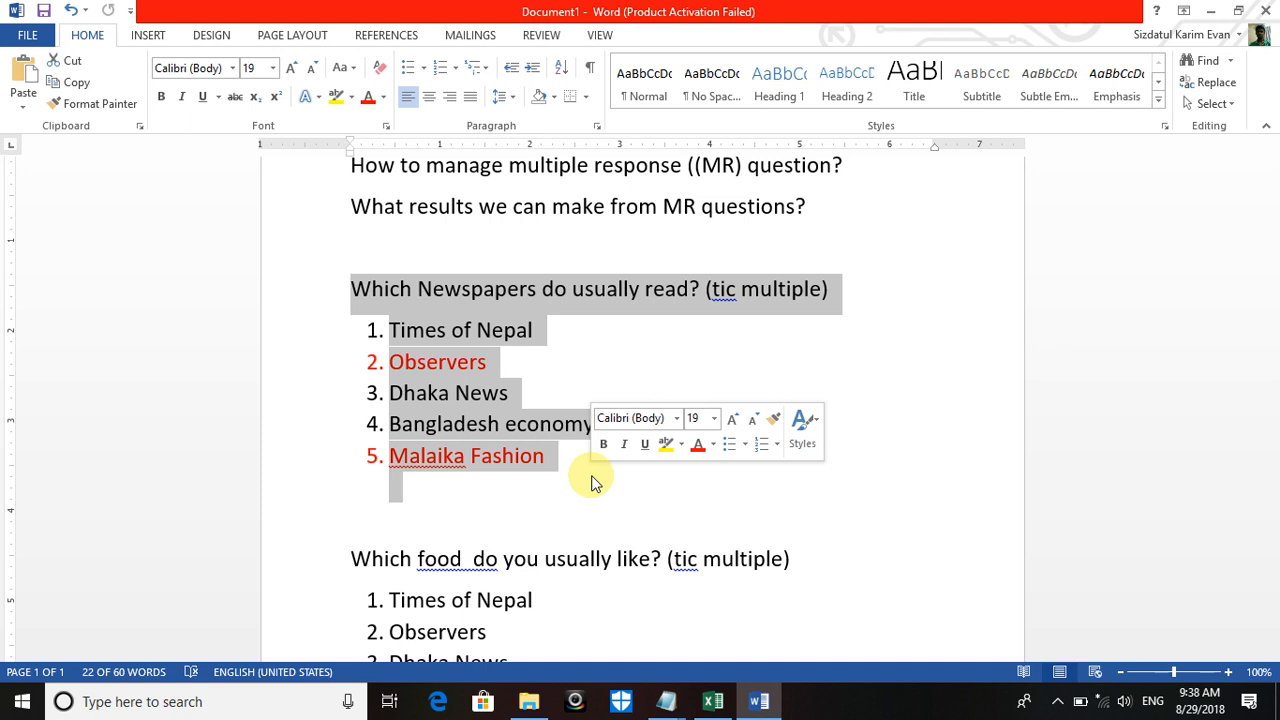
{"action": "left_click", "coordinate": [408, 521]}
{"action": "key", "text": "Return"}
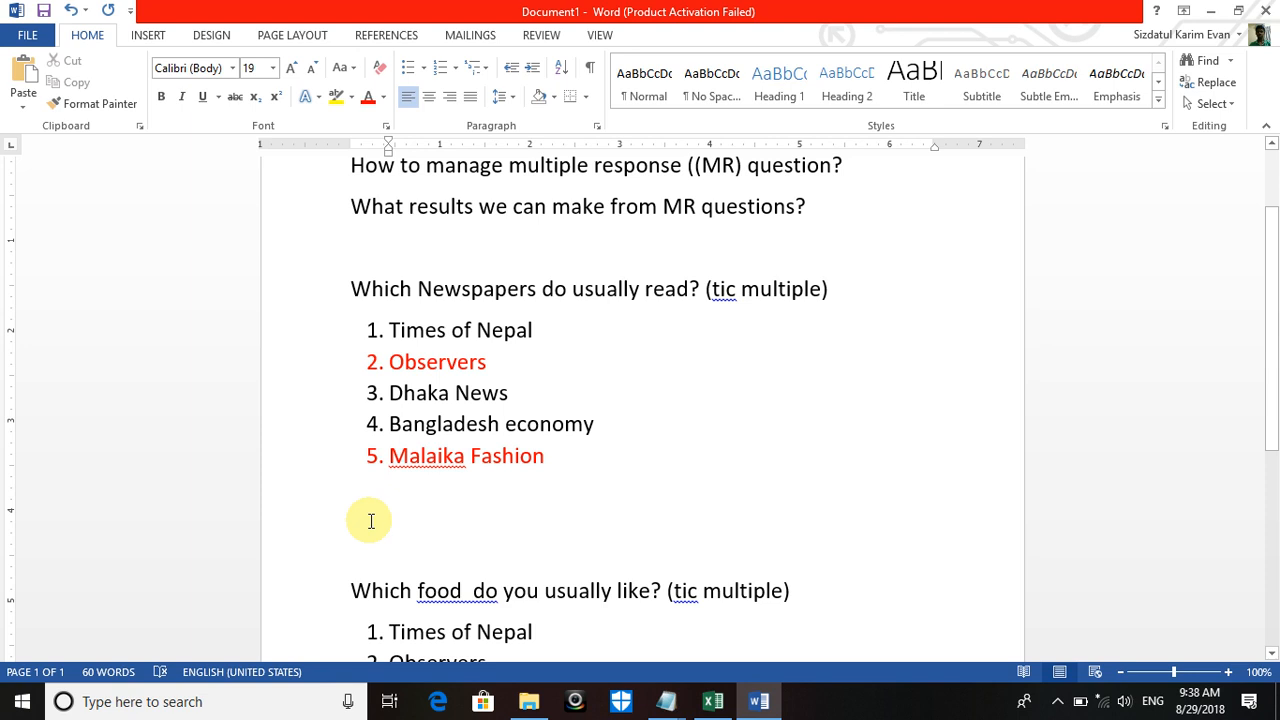
{"action": "type", "text": "slno "}
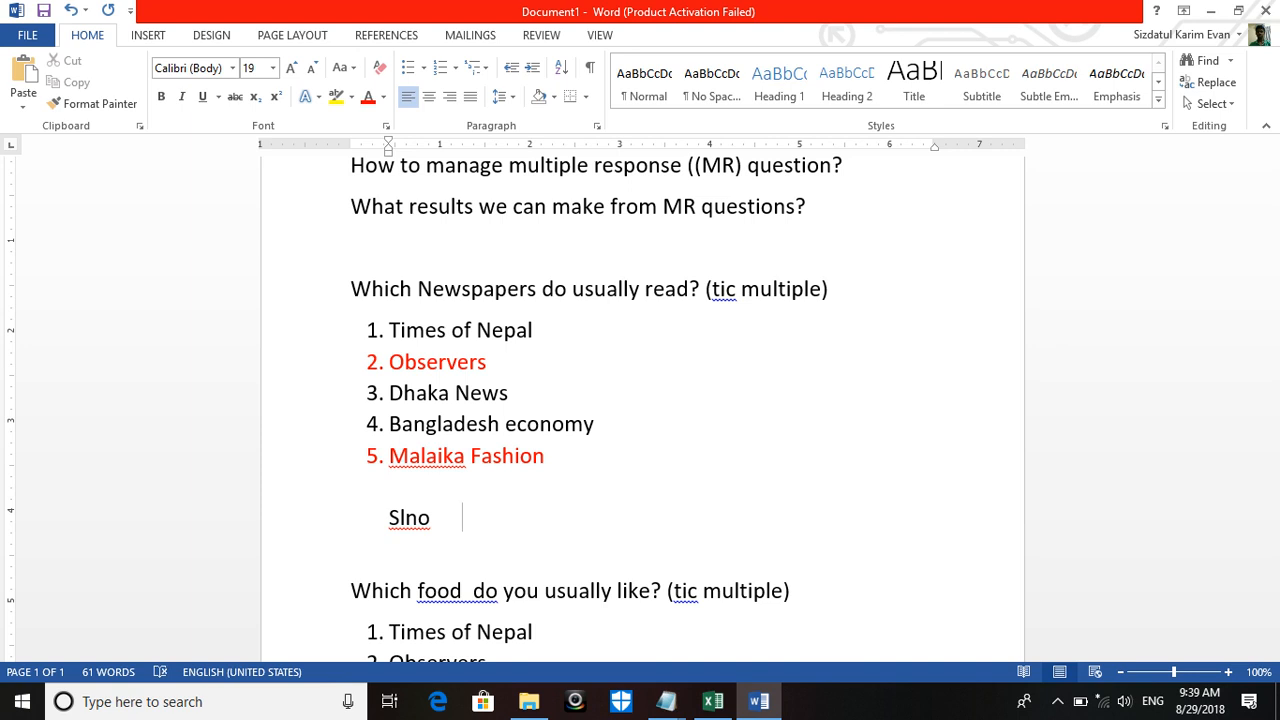
{"action": "type", "text": "    newspa-1     "}
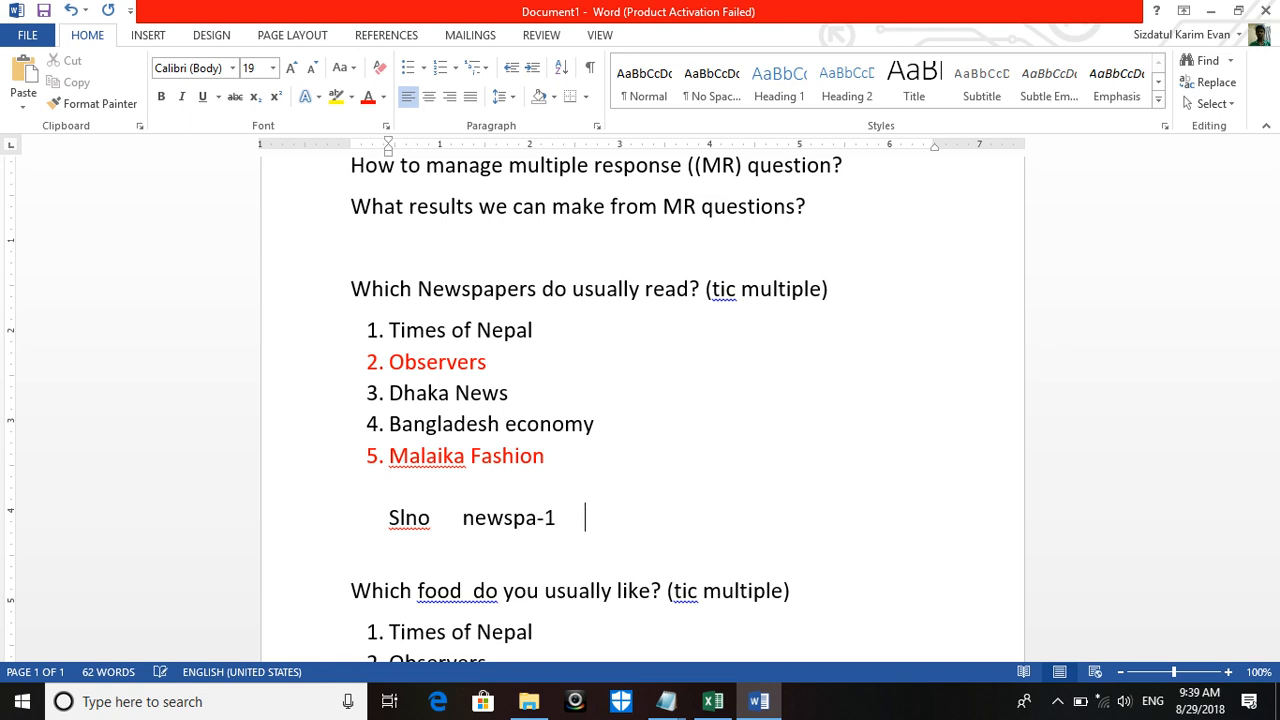
{"action": "type", "text": "    newp"}
{"action": "key", "text": "BackSpace"}
{"action": "type", "text": "pa-2"}
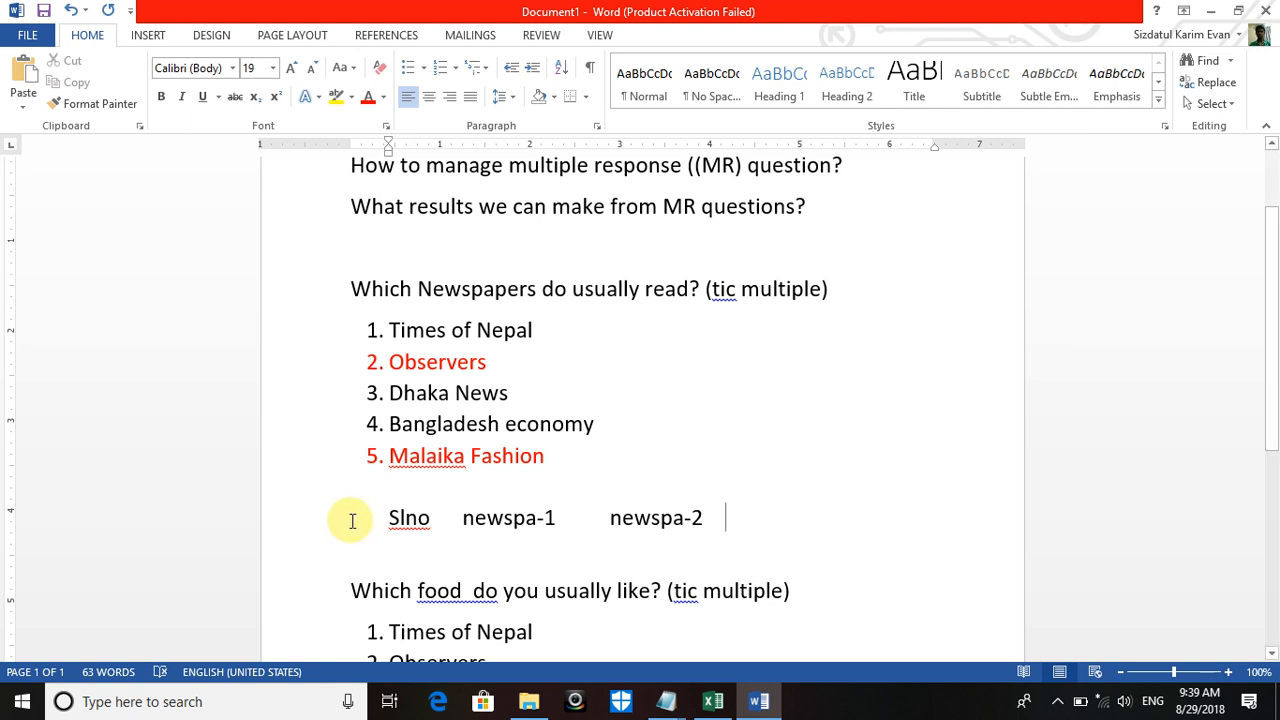
Step: Copy newspa-2 to the end of the header line and renumber the copy as newspa-3
{"action": "left_click", "coordinate": [636, 520]}
{"action": "double_click", "coordinate": [636, 520]}
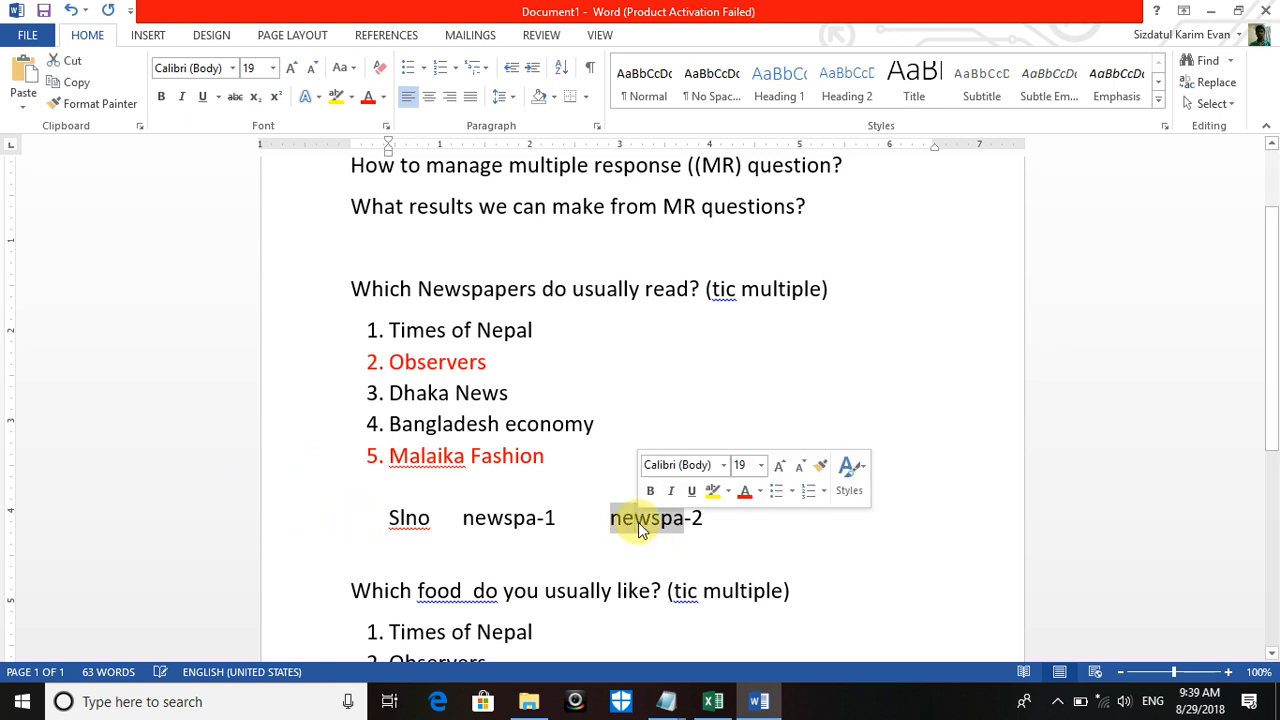
{"action": "left_click", "coordinate": [697, 517], "text": "shift"}
{"action": "left_click_drag", "start_coordinate": [699, 517], "coordinate": [623, 525]}
{"action": "key", "text": "ctrl+c"}
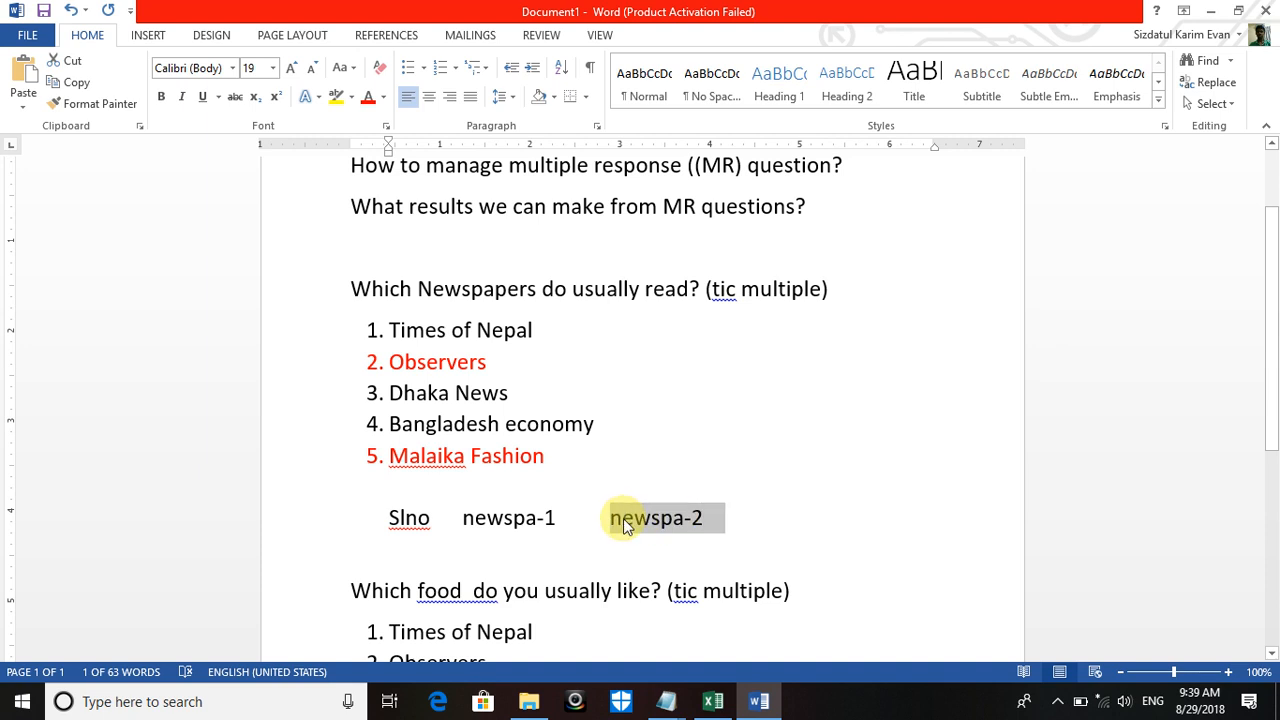
{"action": "left_click", "coordinate": [777, 523]}
{"action": "key", "text": "ctrl+v"}
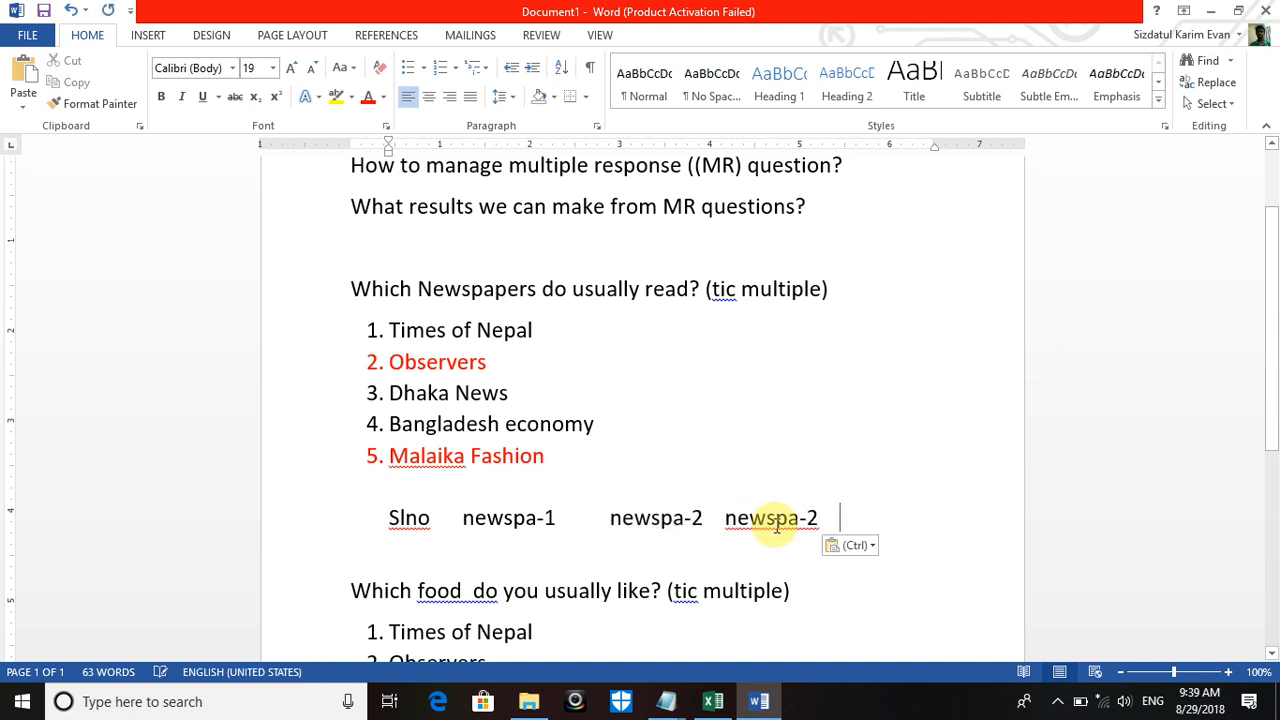
{"action": "key", "text": "BackSpace"}
{"action": "key", "text": "BackSpace"}
{"action": "key", "text": "BackSpace"}
{"action": "key", "text": "BackSpace"}
{"action": "key", "text": "BackSpace"}
{"action": "type", "text": "3"}
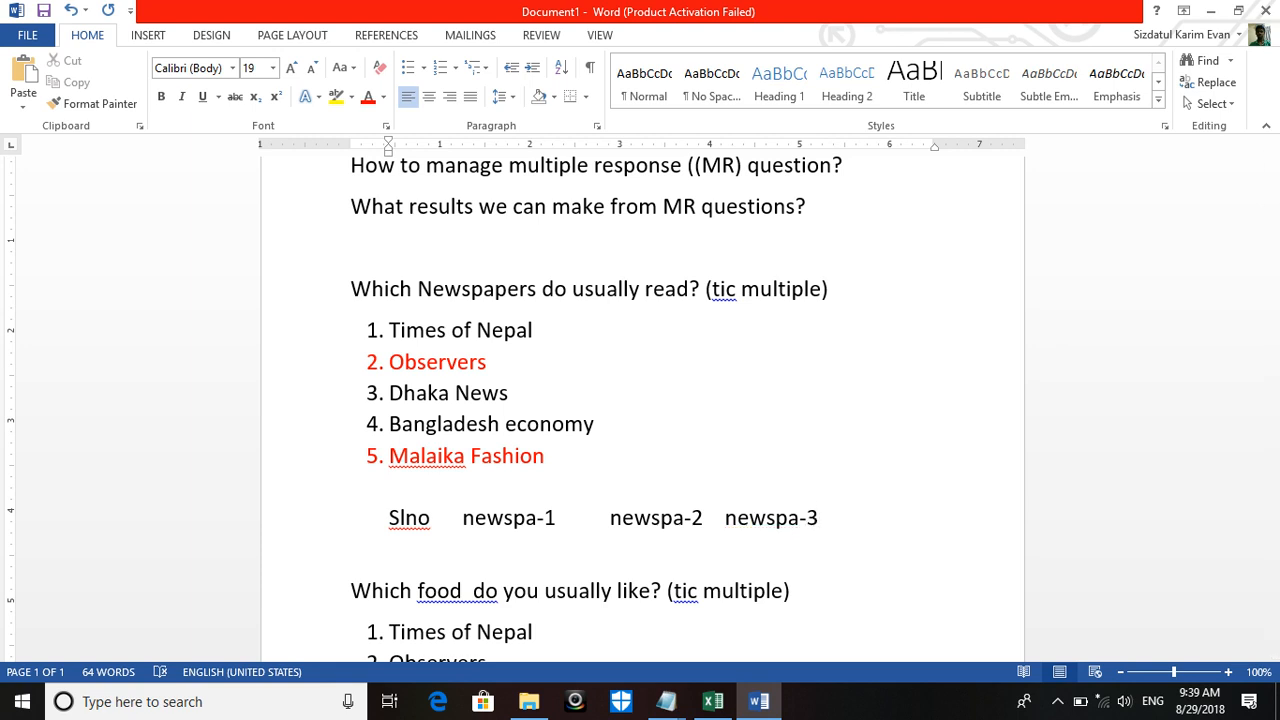
Step: Extend the header line with two more copies of the variable name, renumbered as newspa-4 and newspa-5
{"action": "key", "text": "ctrl+v"}
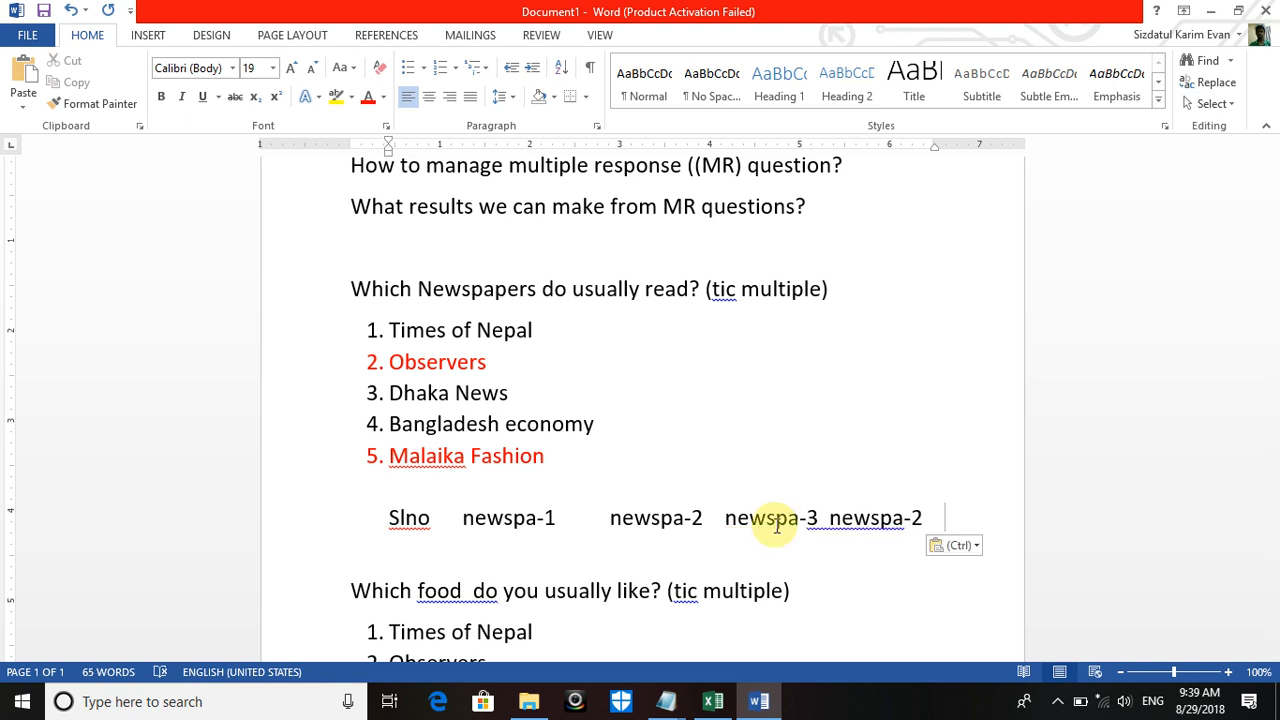
{"action": "key", "text": "BackSpace"}
{"action": "key", "text": "BackSpace"}
{"action": "key", "text": "BackSpace"}
{"action": "key", "text": "BackSpace"}
{"action": "type", "text": "4"}
{"action": "key", "text": "ctrl+v"}
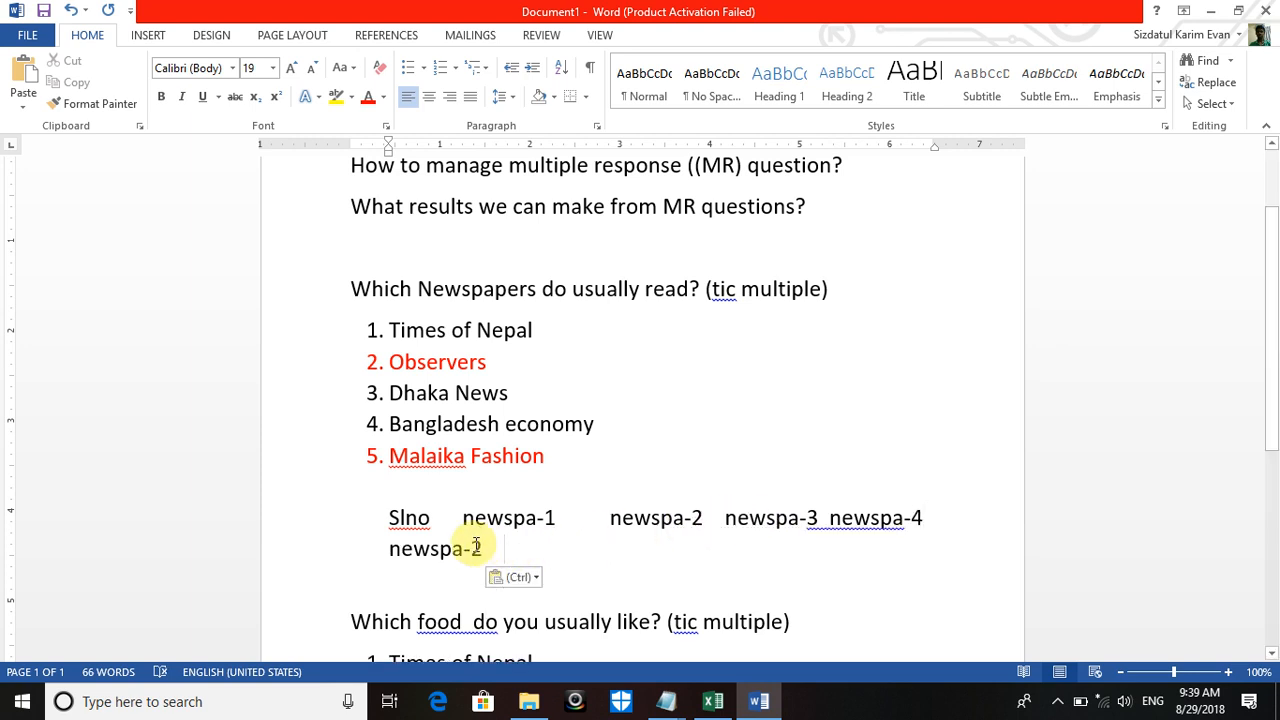
{"action": "key", "text": "BackSpace"}
{"action": "key", "text": "BackSpace"}
{"action": "key", "text": "BackSpace"}
{"action": "key", "text": "BackSpace"}
{"action": "type", "text": "5"}
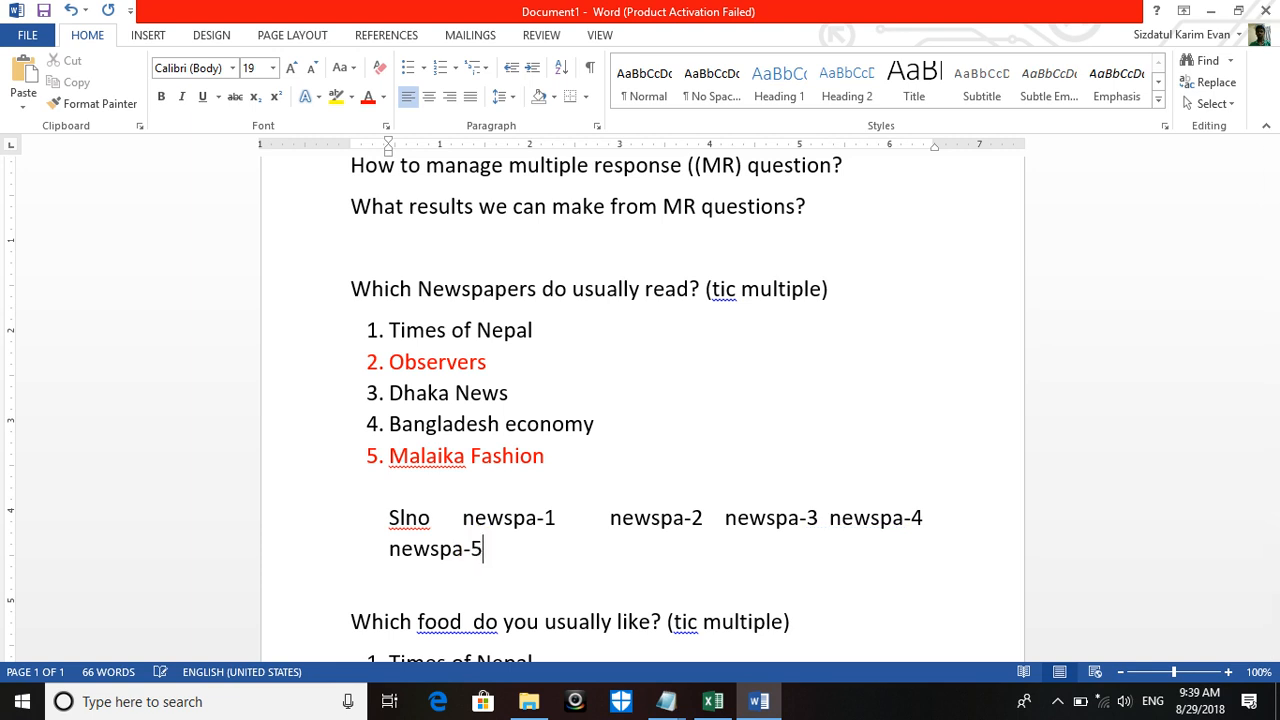
Step: Remove the header line's indent, the blank line above it and the extra spacing between its variable names
{"action": "left_click", "coordinate": [390, 517]}
{"action": "key", "text": "BackSpace"}
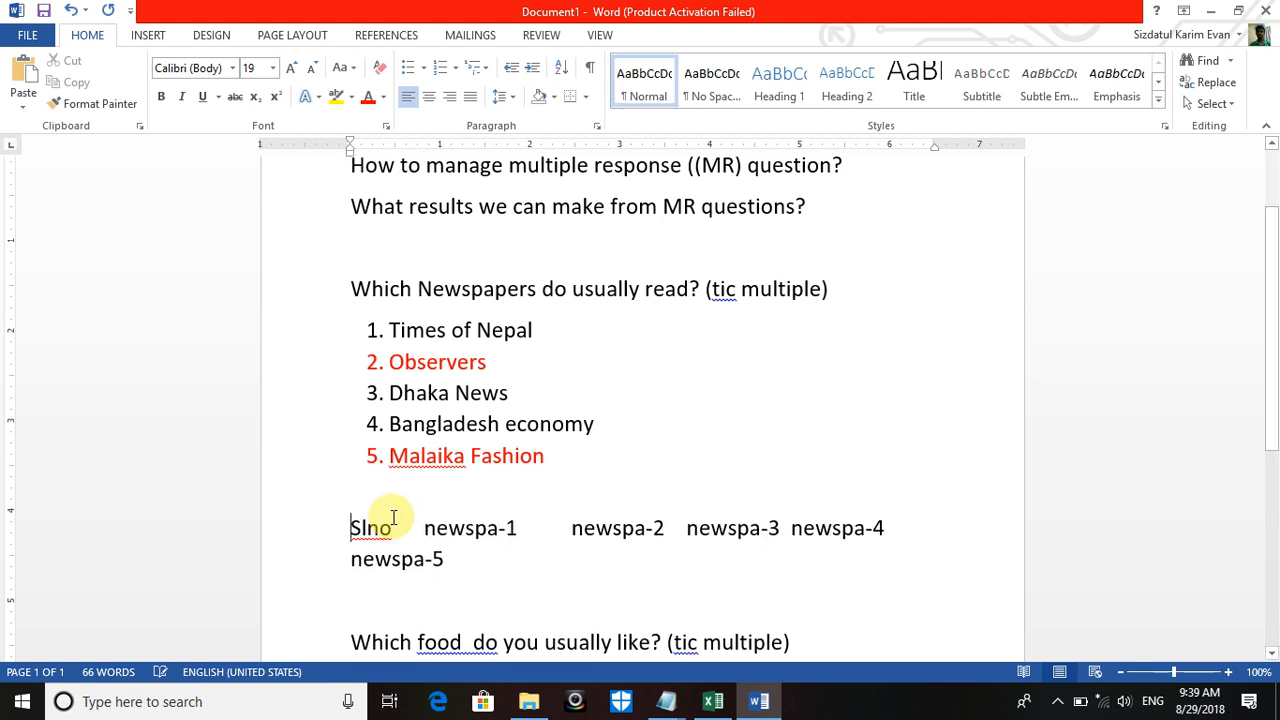
{"action": "key", "text": "BackSpace"}
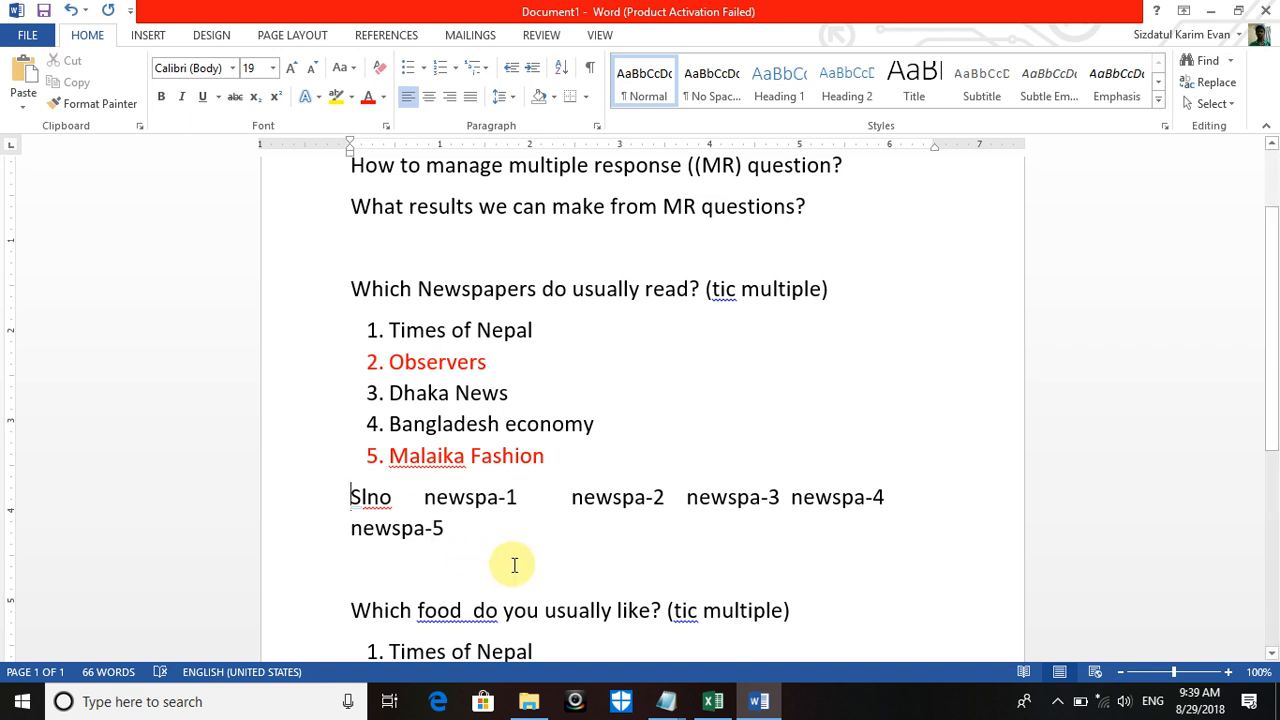
{"action": "left_click", "coordinate": [552, 494]}
{"action": "key", "text": "BackSpace"}
{"action": "key", "text": "BackSpace"}
{"action": "key", "text": "BackSpace"}
{"action": "left_click", "coordinate": [663, 500]}
{"action": "key", "text": "BackSpace"}
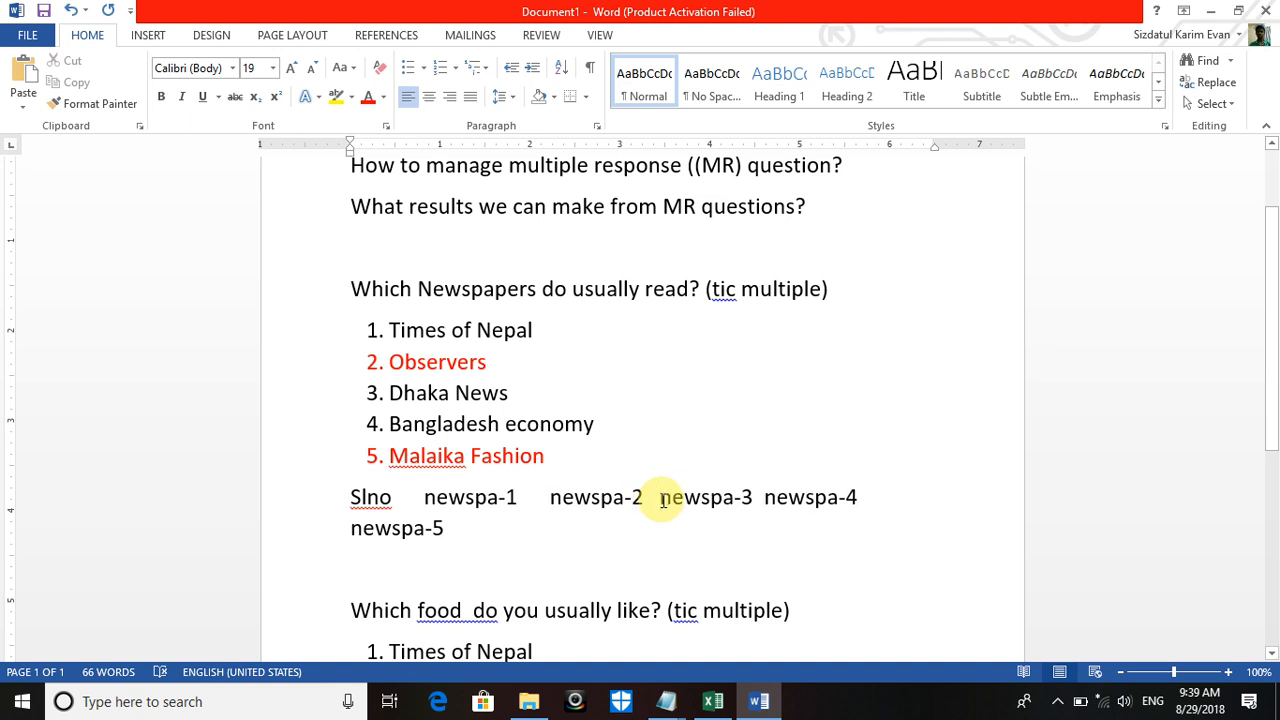
{"action": "left_click", "coordinate": [860, 497]}
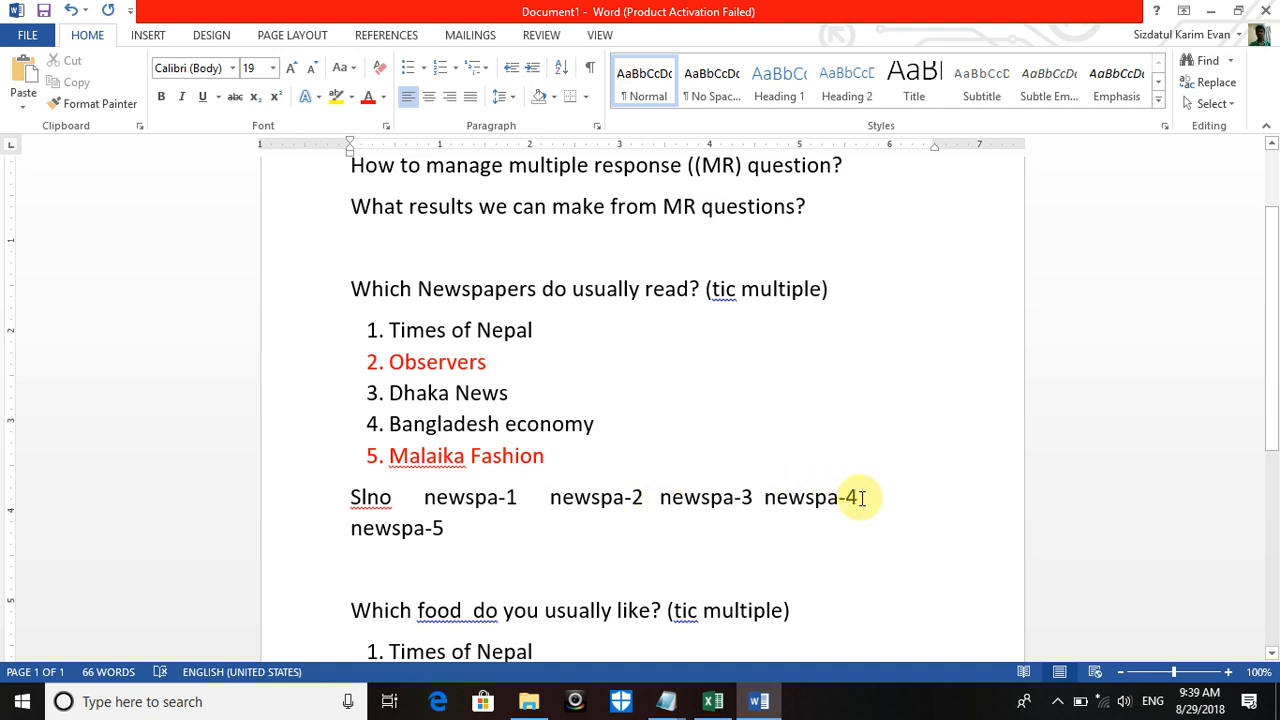
{"action": "key", "text": "Delete"}
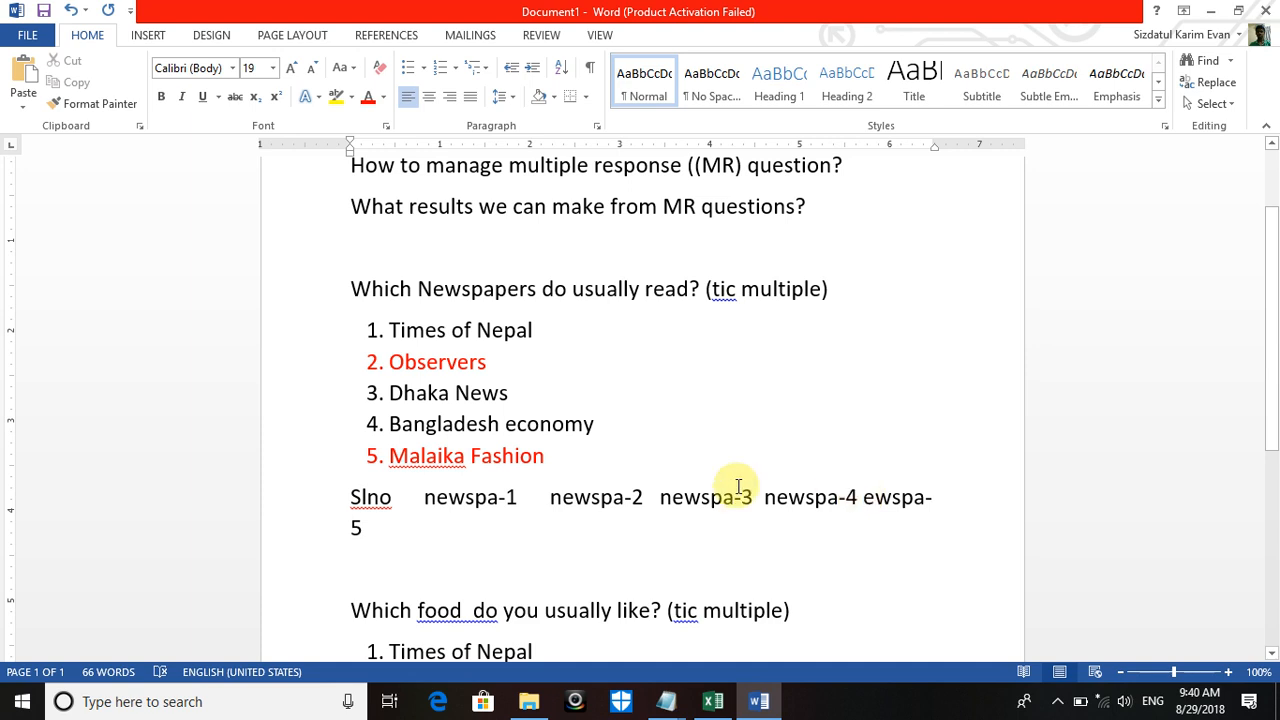
Step: Reduce the header line's font size to 18 and restore the missing "n" in newspa-5
{"action": "left_click", "coordinate": [351, 497]}
{"action": "left_click", "coordinate": [392, 530], "text": "shift"}
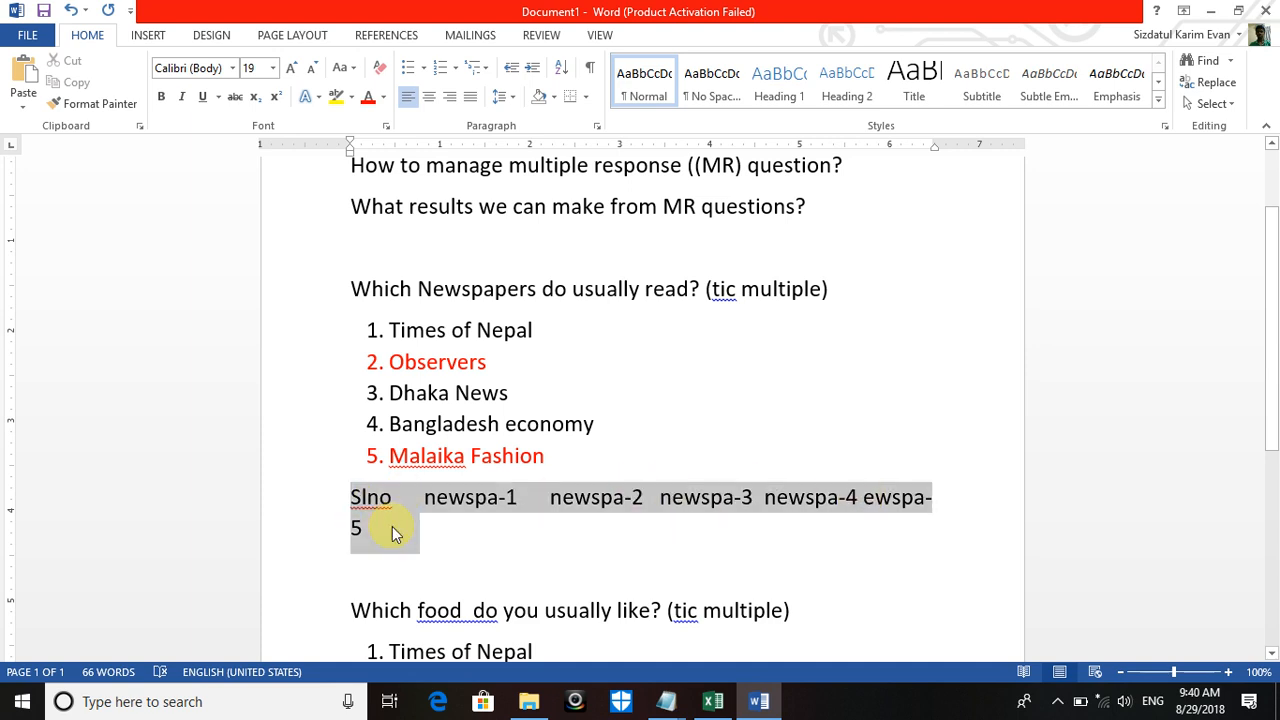
{"action": "key", "text": "ctrl+bracketleft"}
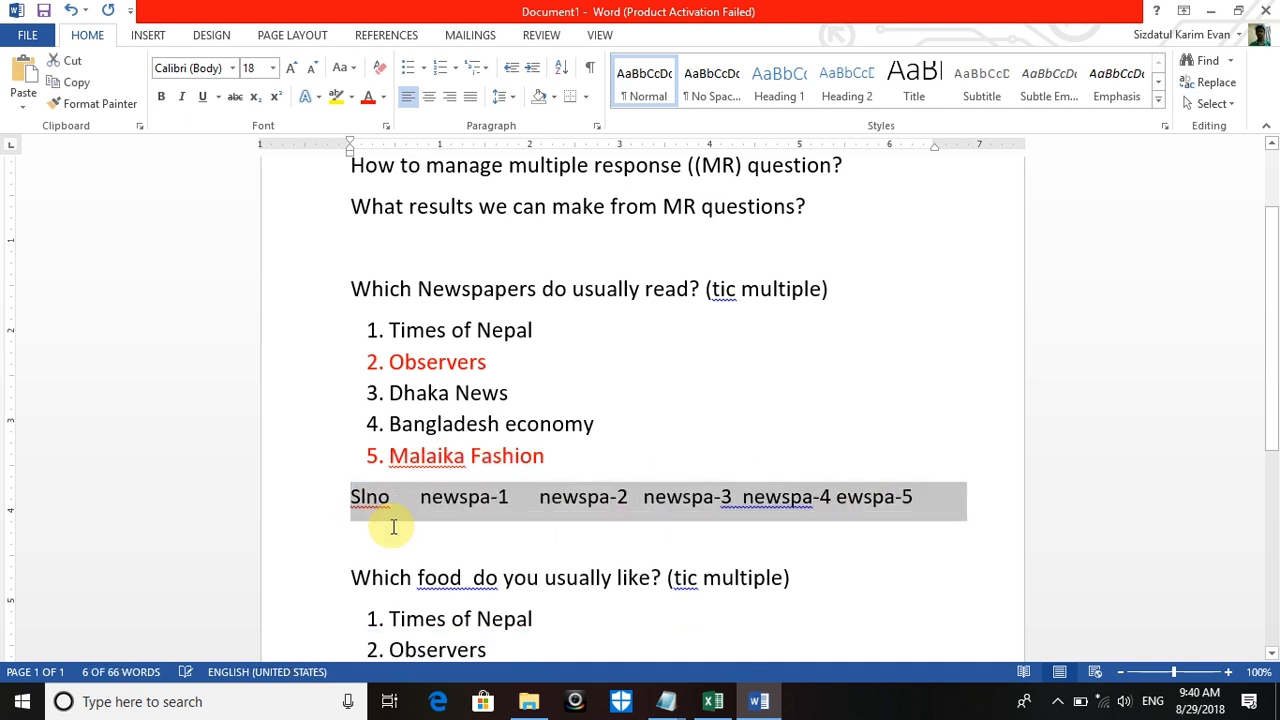
{"action": "left_click", "coordinate": [839, 499]}
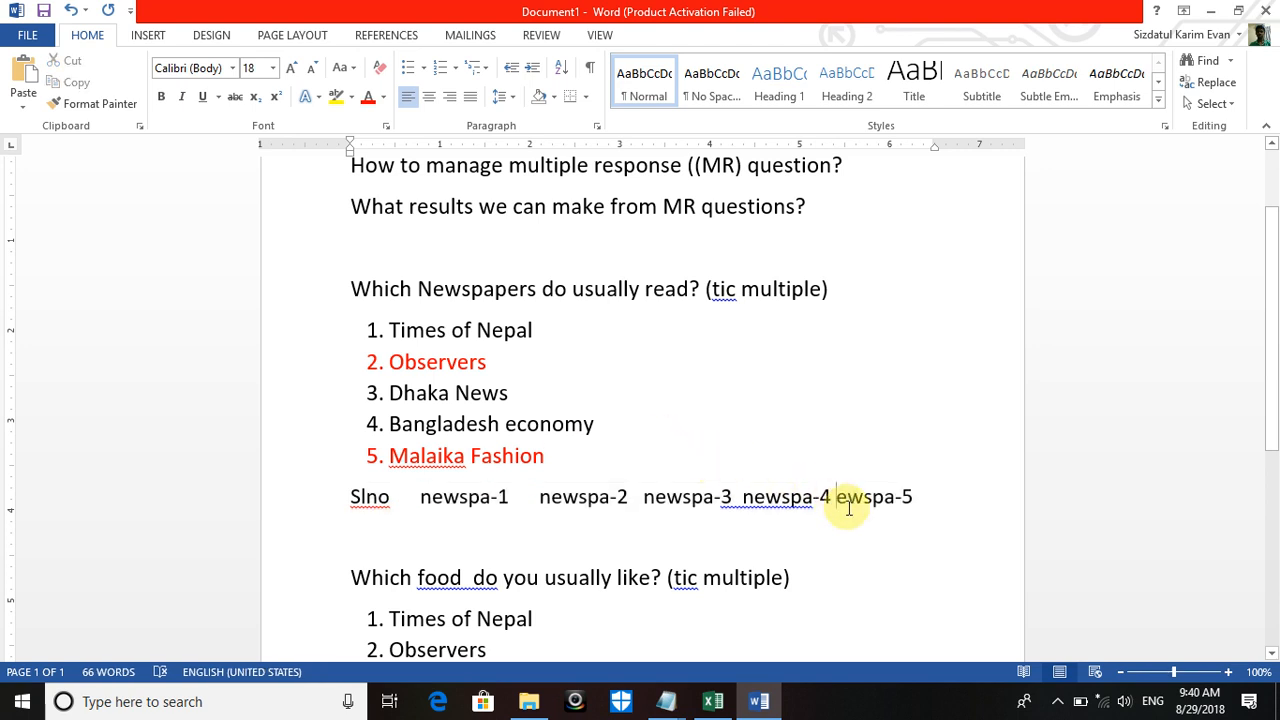
{"action": "type", "text": "n"}
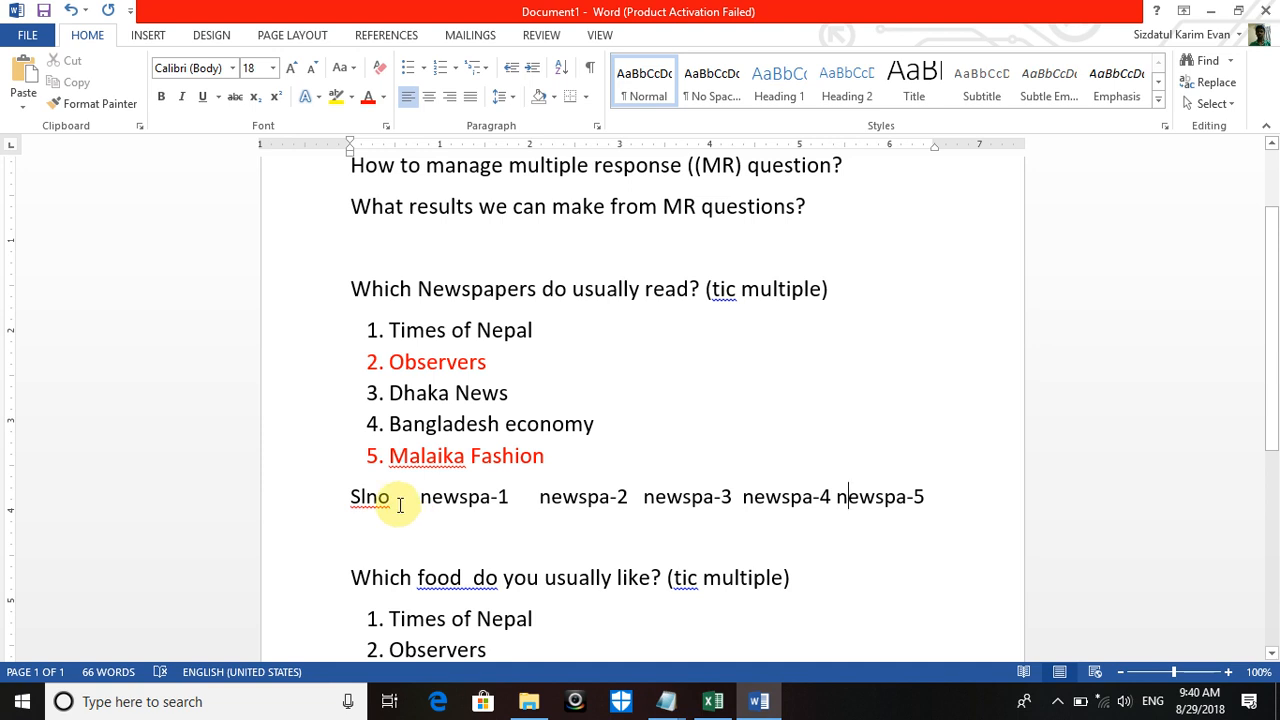
Step: Add a data row under the header with serial number 1276 and the values 0, 1, 0, 0, 1 beneath newspa-1 to newspa-5
{"action": "left_click", "coordinate": [364, 524]}
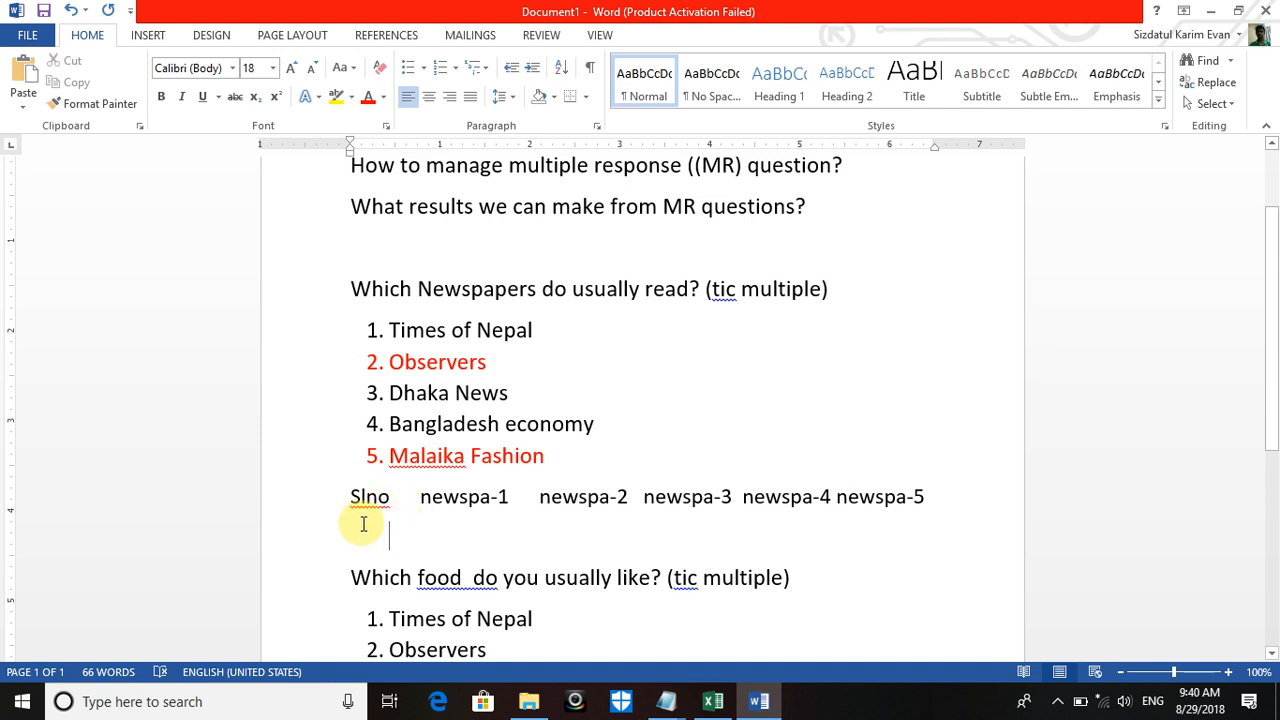
{"action": "key", "text": "BackSpace"}
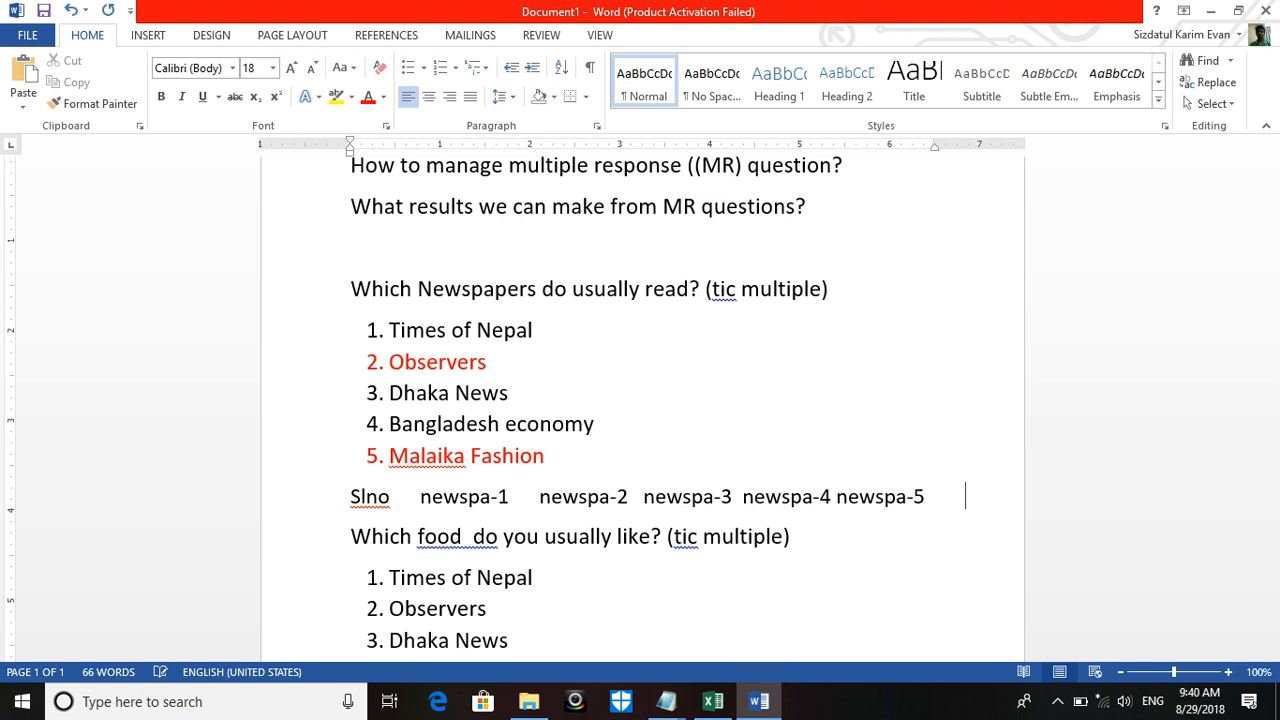
{"action": "key", "text": "Return"}
{"action": "type", "text": "1276"}
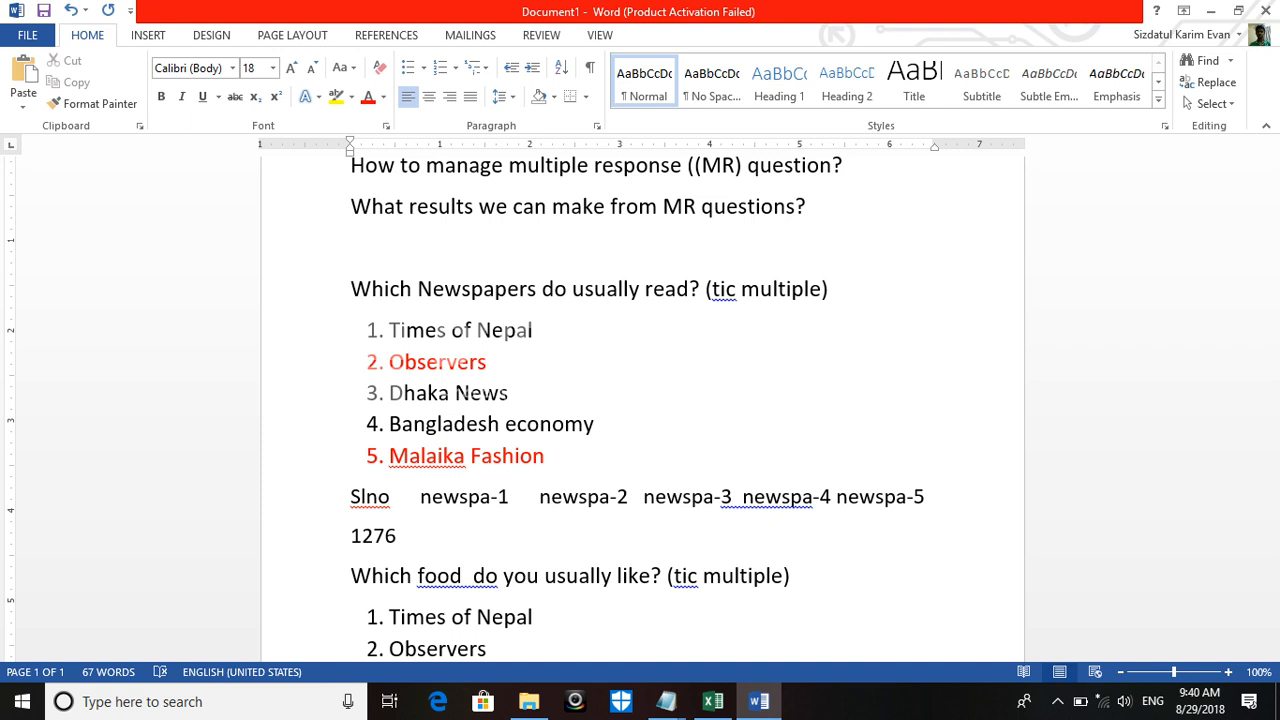
{"action": "type", "text": "0                     1                 0                0               1"}
{"action": "key", "text": "Return"}
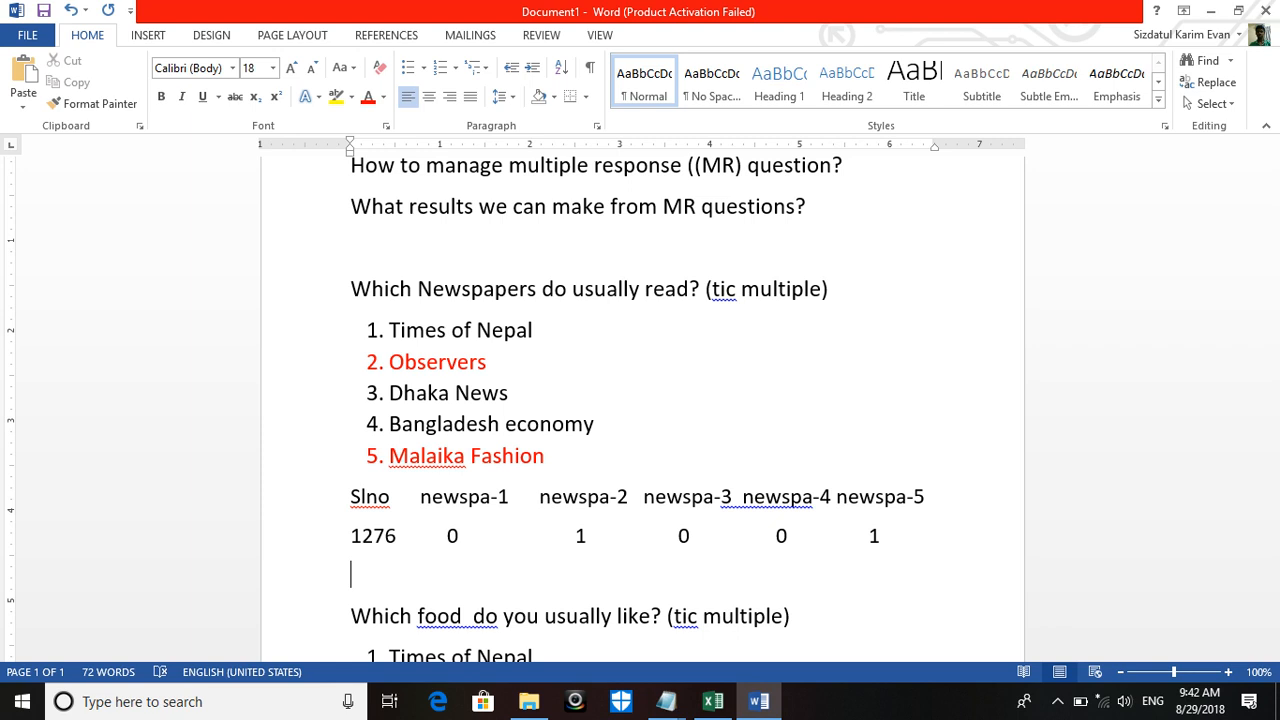
Step: Highlight the newspa header line and its data row in red
{"action": "left_click", "coordinate": [550, 457]}
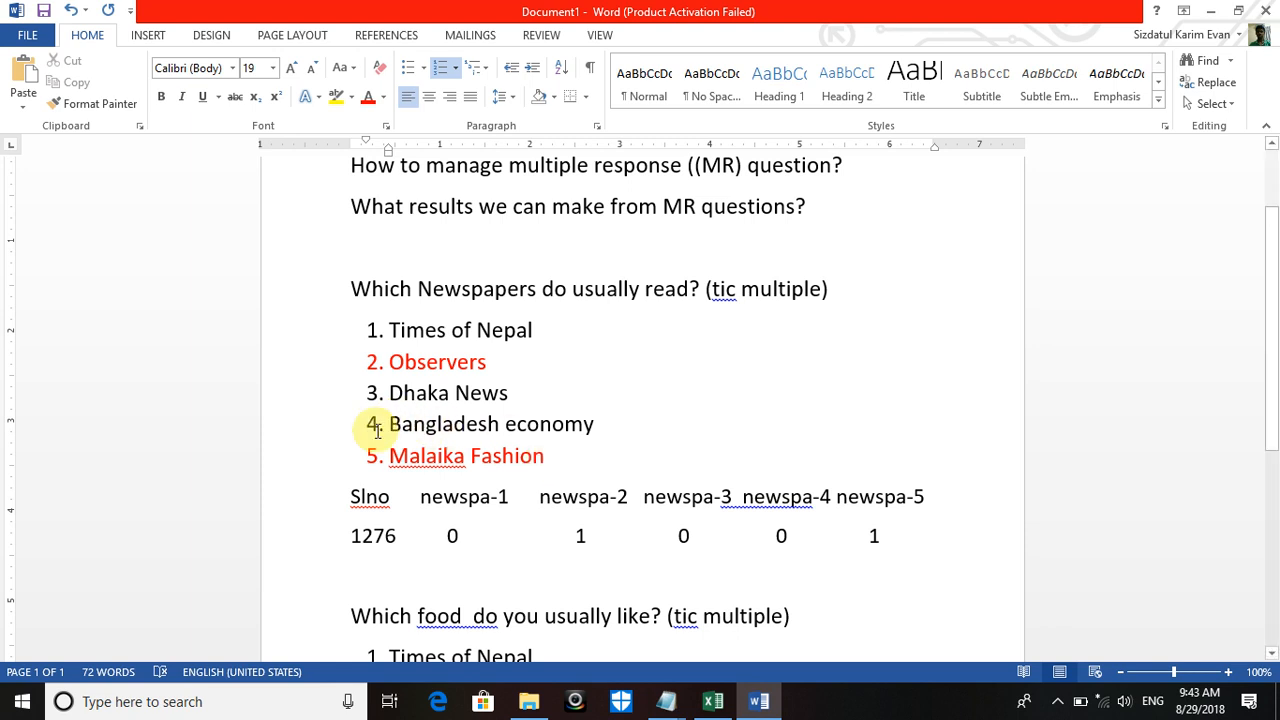
{"action": "left_click", "coordinate": [329, 495]}
{"action": "left_click_drag", "start_coordinate": [456, 535], "coordinate": [486, 529]}
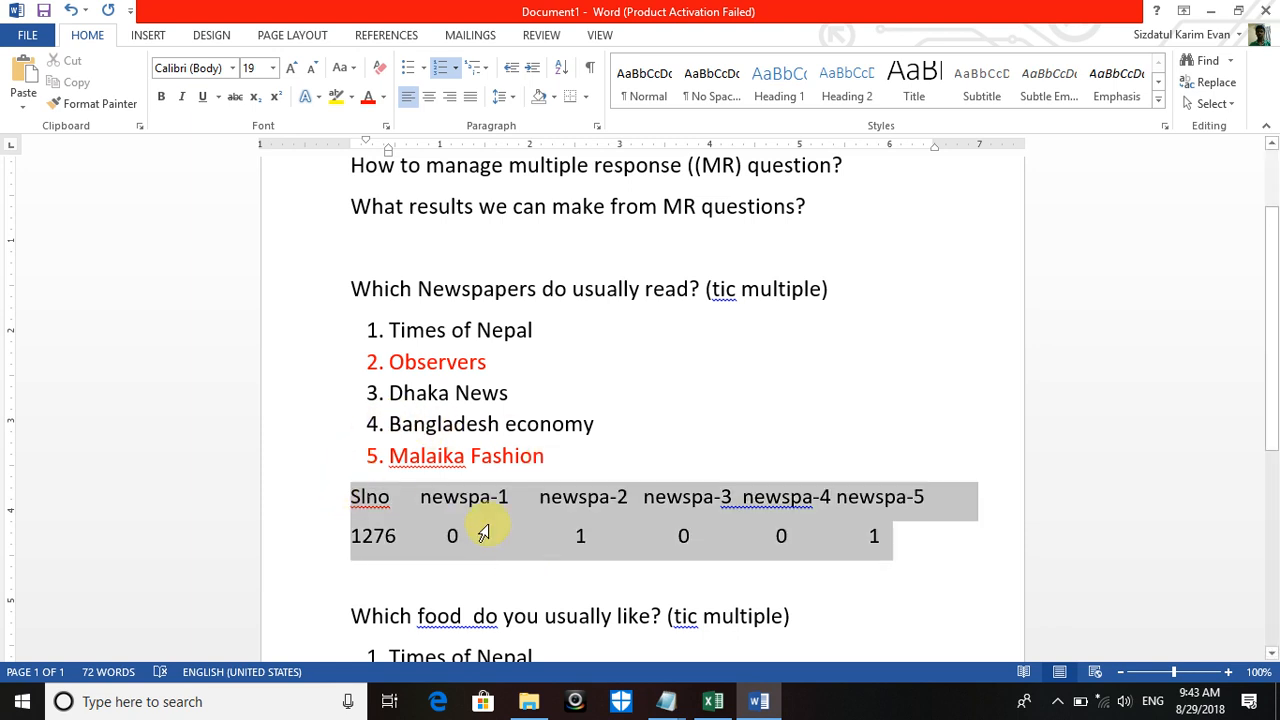
{"action": "left_click", "coordinate": [318, 97]}
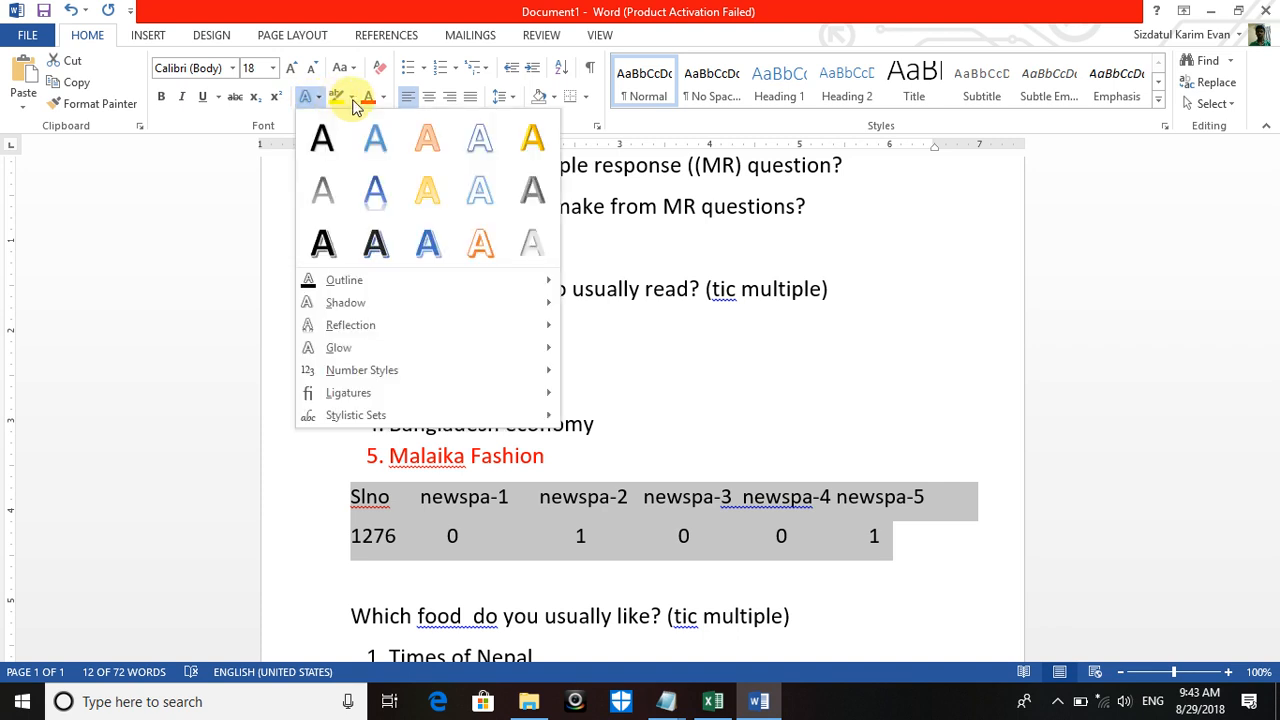
{"action": "left_click", "coordinate": [352, 98]}
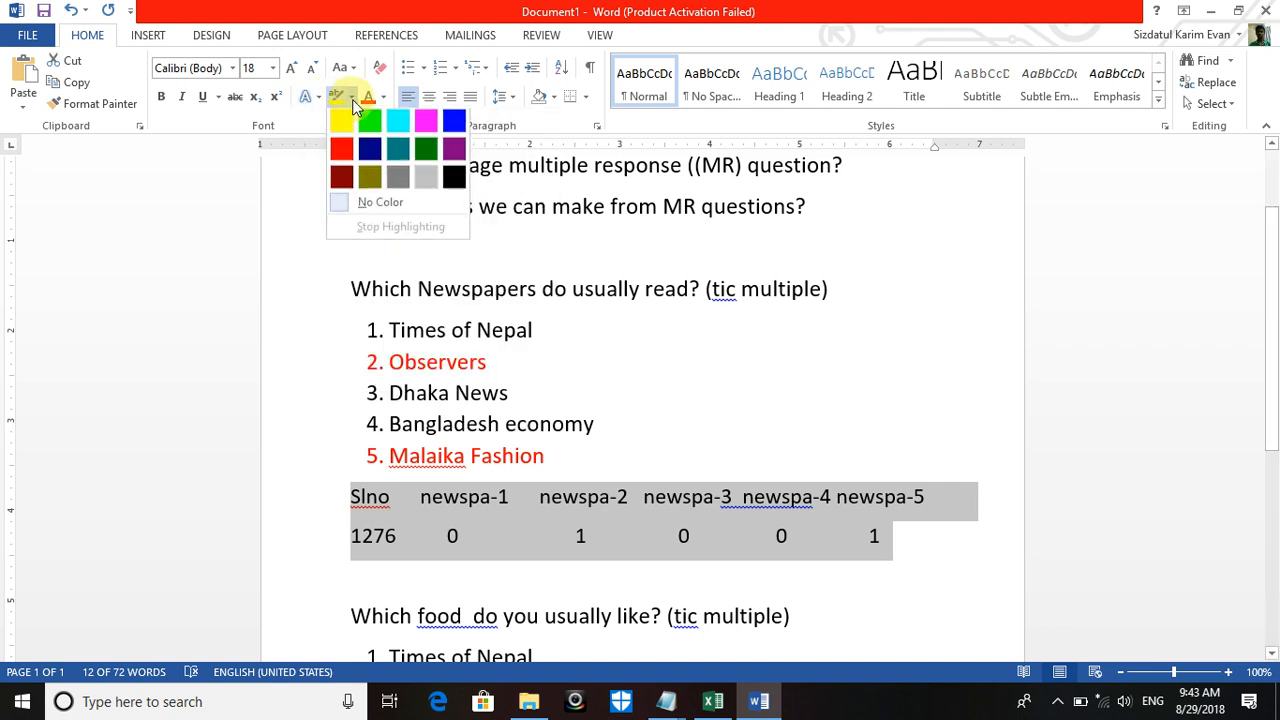
{"action": "left_click", "coordinate": [341, 152]}
Step: Leave blank space below the highlighted rows and add a second header line with Slno, nr-1, nr-2, nr-3 and nr-4
{"action": "left_click", "coordinate": [366, 568]}
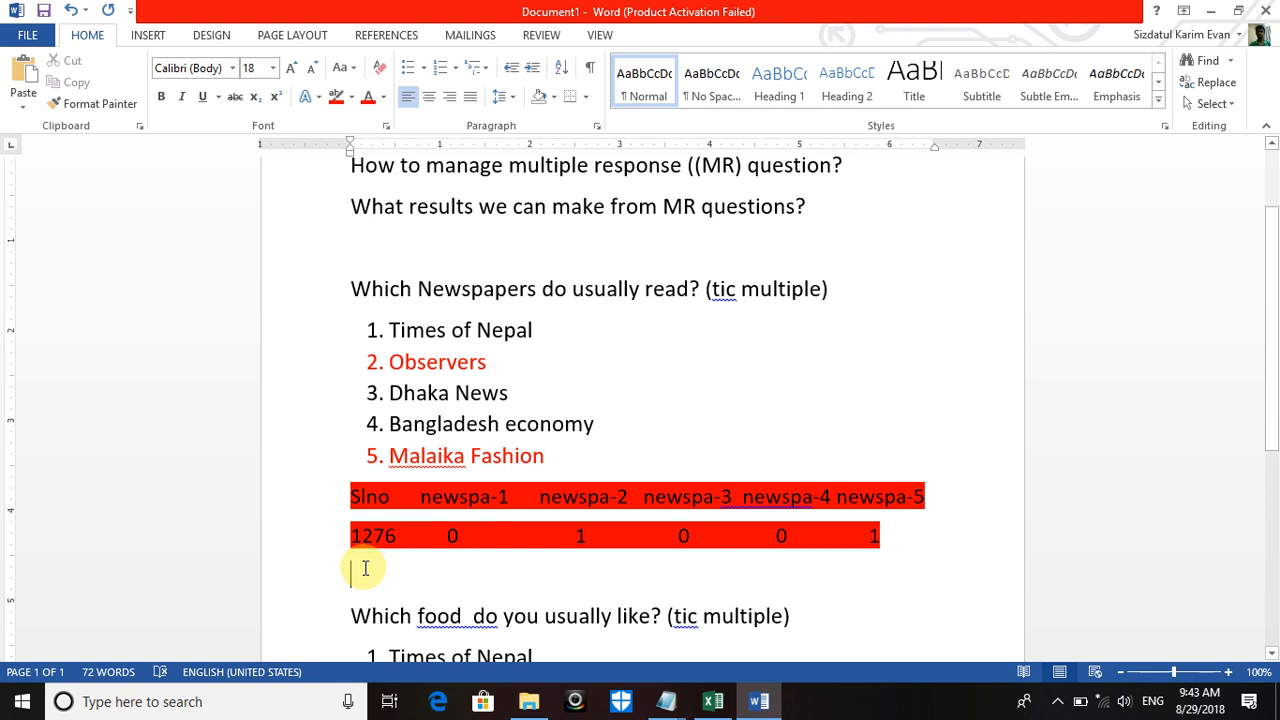
{"action": "key", "text": "Return"}
{"action": "key", "text": "Return"}
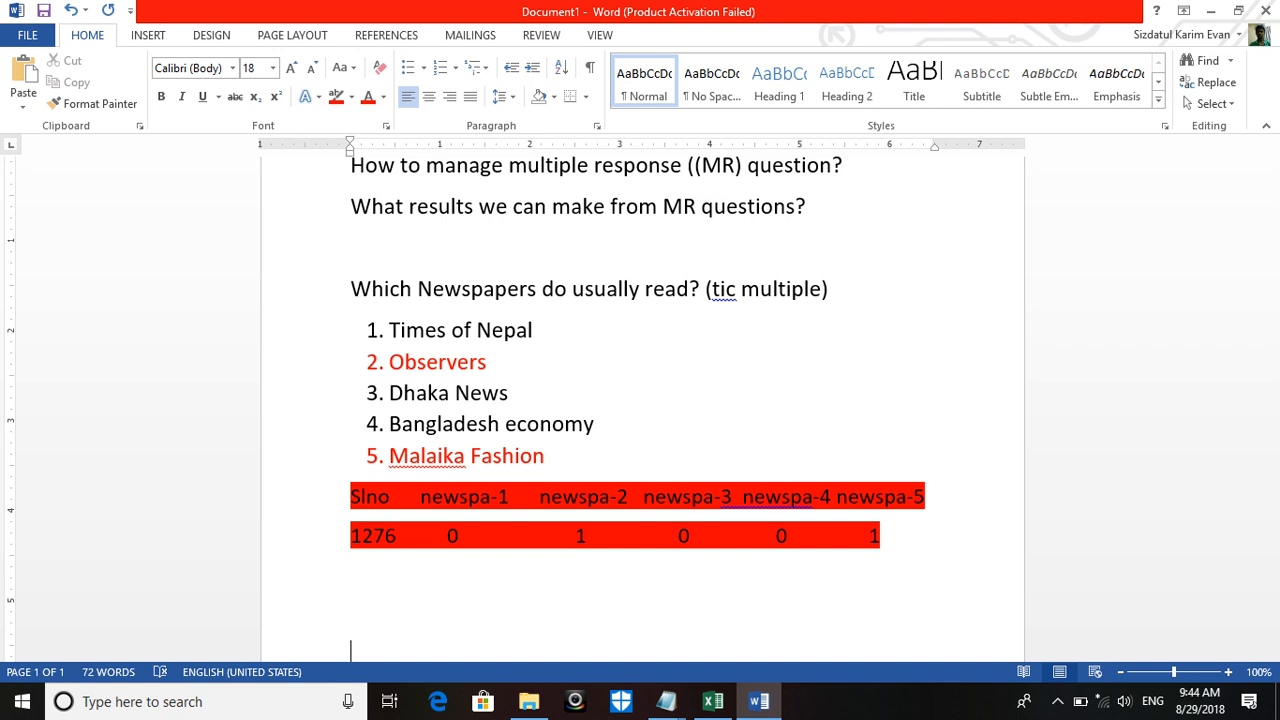
{"action": "left_click", "coordinate": [379, 584]}
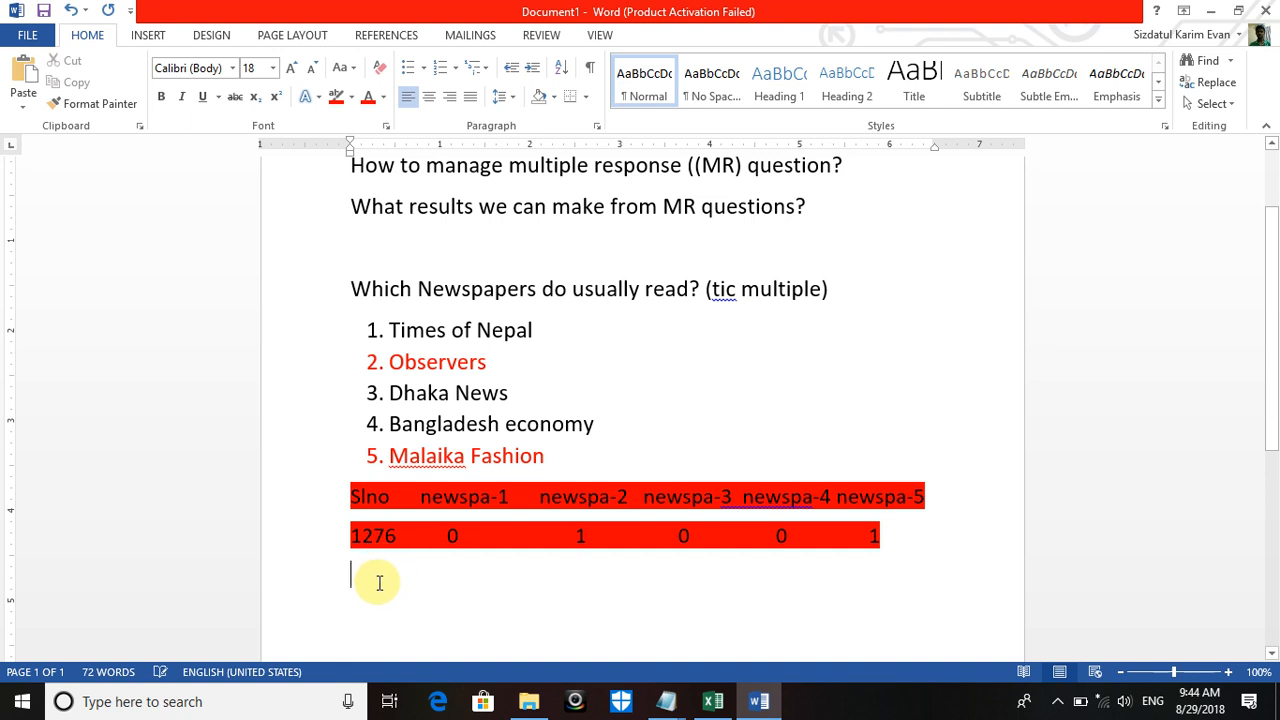
{"action": "key", "text": "Return"}
{"action": "type", "text": "slno   "}
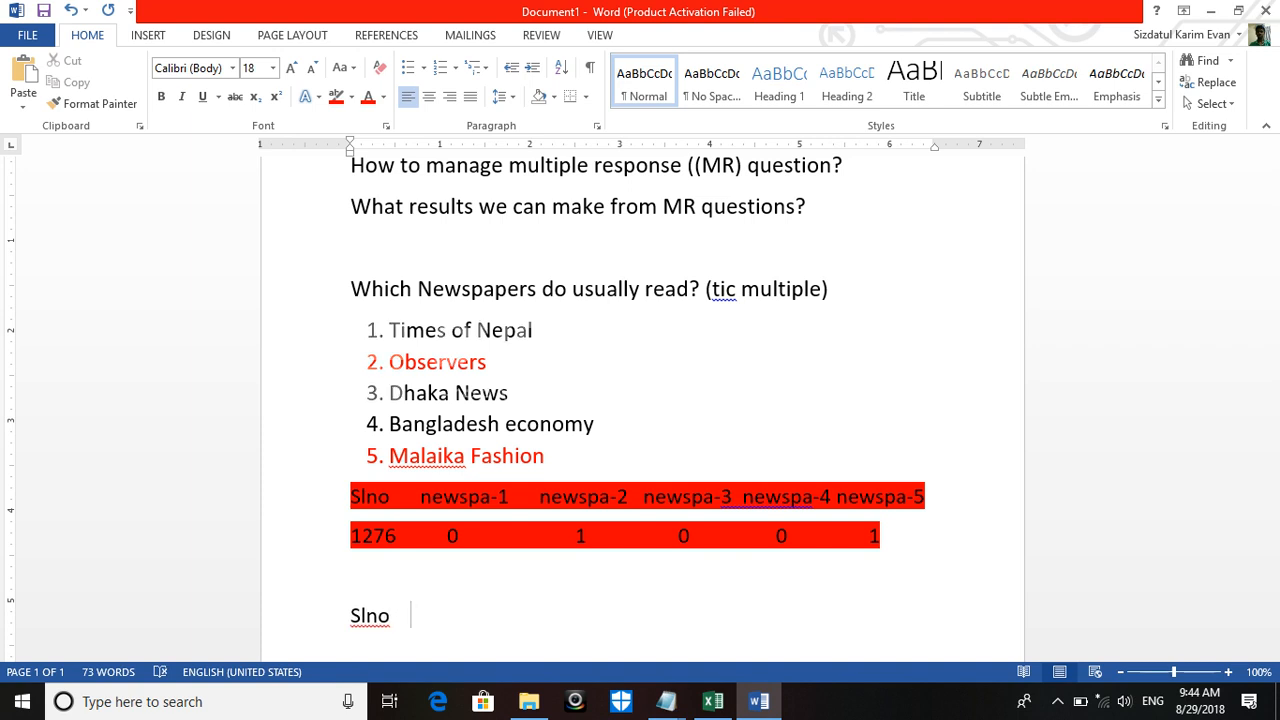
{"action": "type", "text": " nr-1      nr-2 nr-3 "}
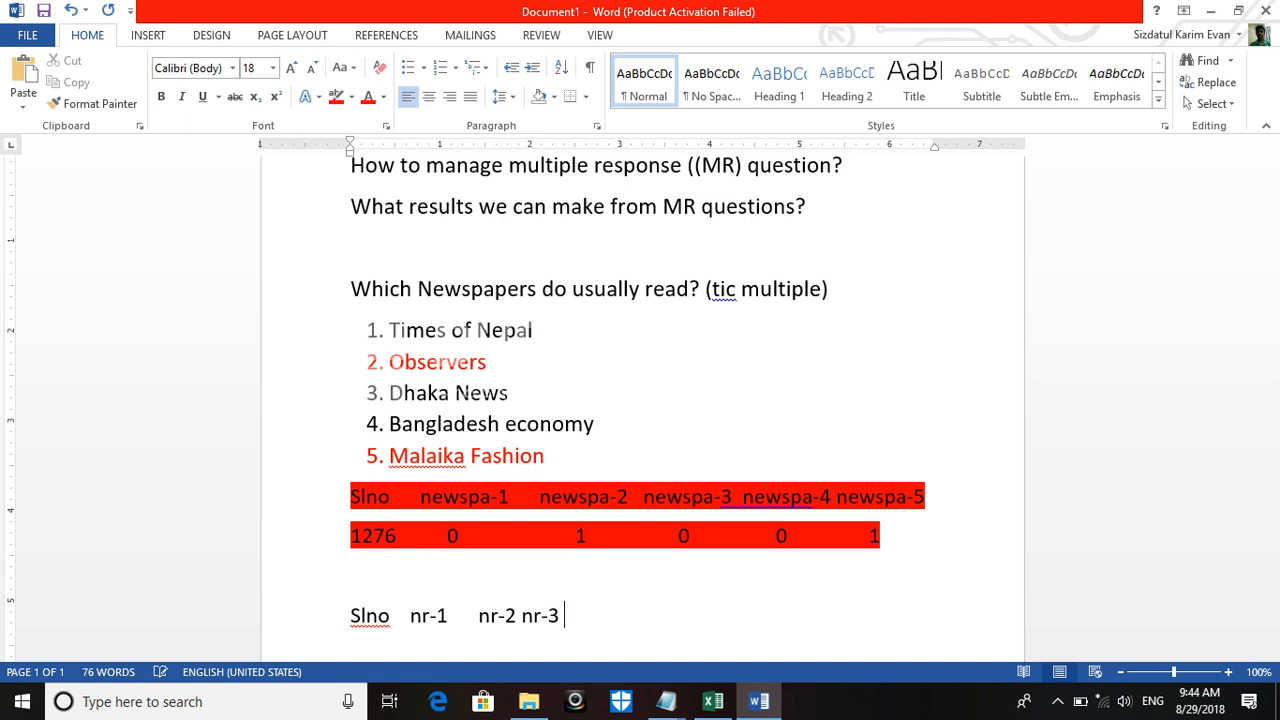
{"action": "type", "text": " nr-4"}
Step: Add a data row under the nr header line with serial number 1276, values 2 and 5, and dots for nr-3 and nr-4
{"action": "key", "text": "Return"}
{"action": "type", "text": "1276"}
{"action": "type", "text": "2  "}
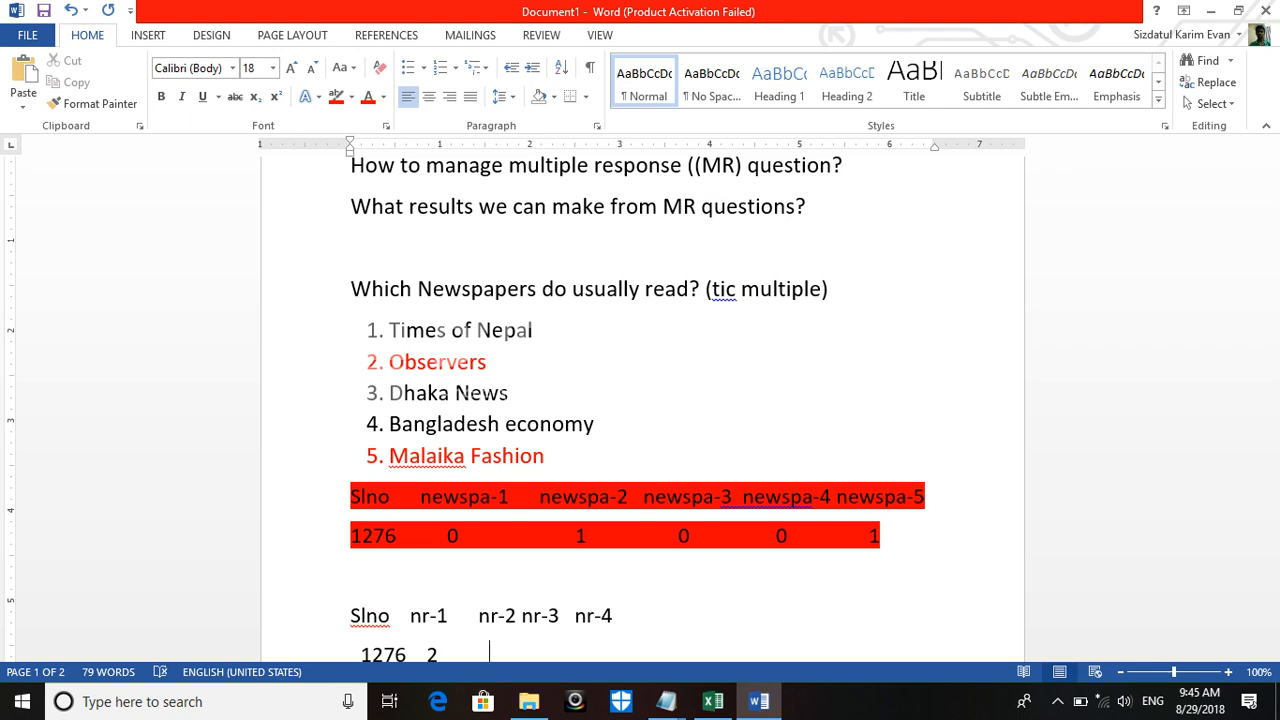
{"action": "type", "text": "       5       .          ."}
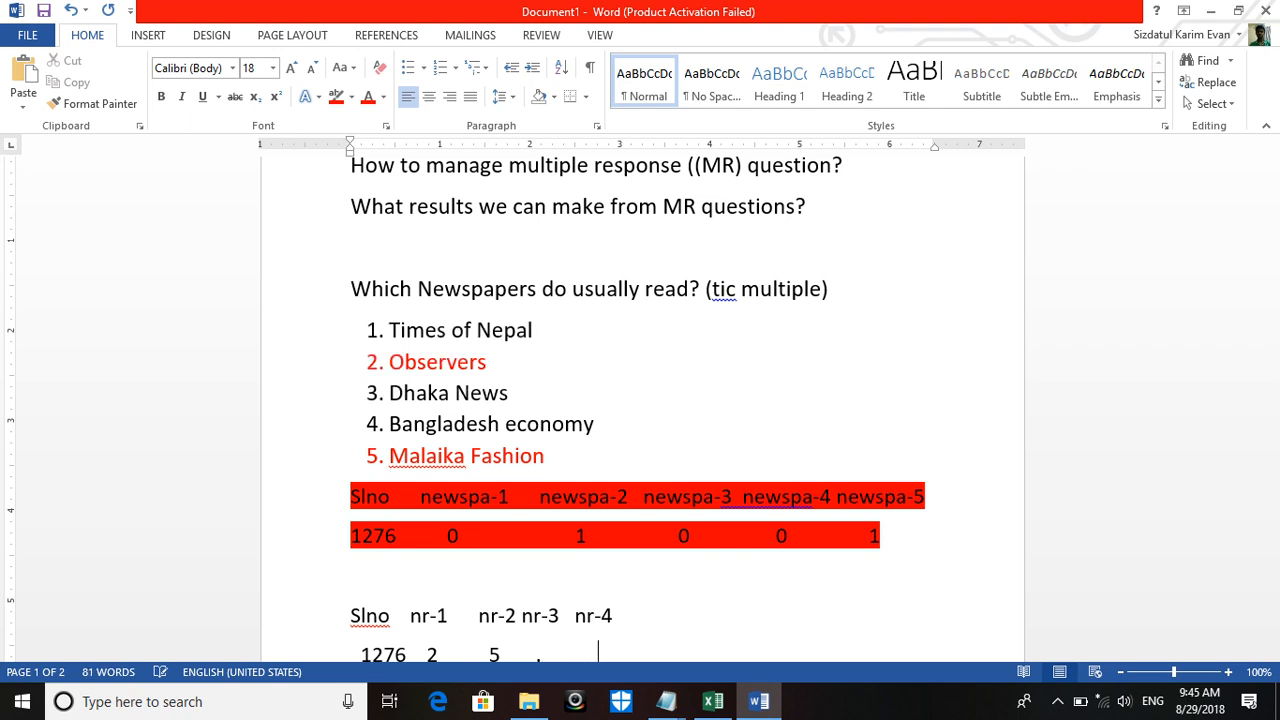
{"action": "key", "text": "Return"}
{"action": "key", "text": "Return"}
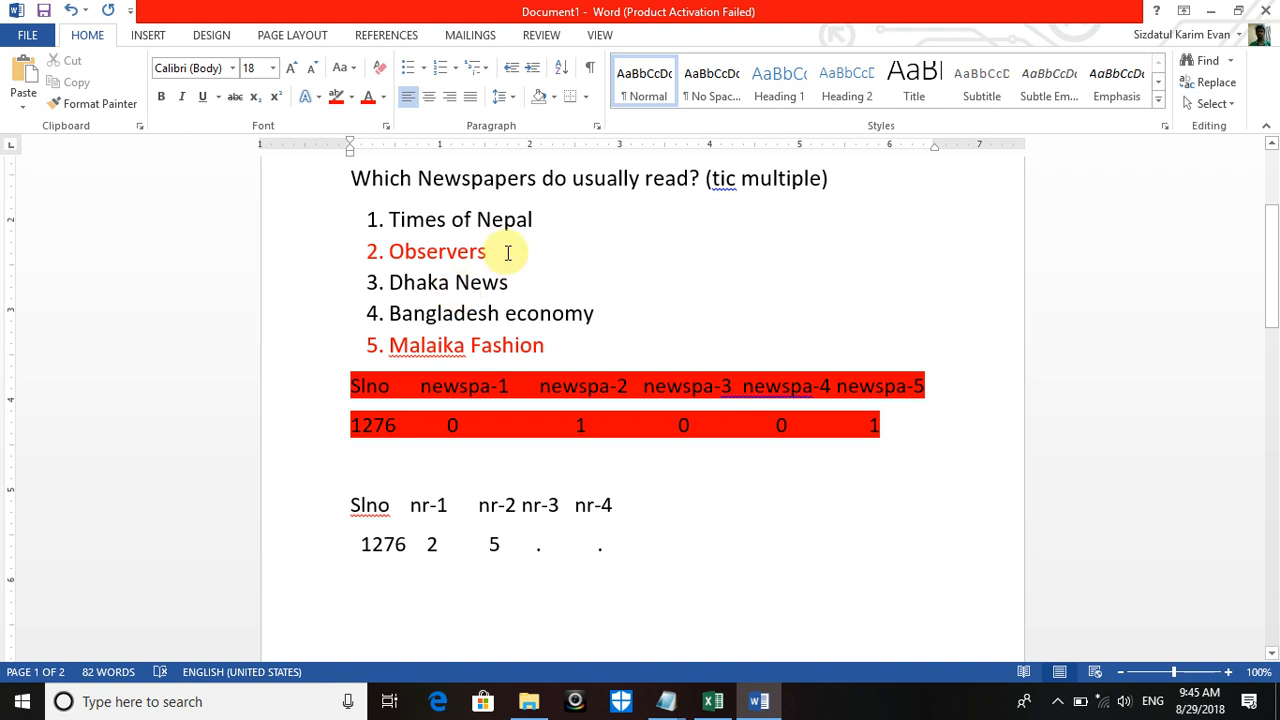
Step: Set the font color of the Observers option to automatic black
{"action": "left_click_drag", "start_coordinate": [497, 251], "coordinate": [391, 253]}
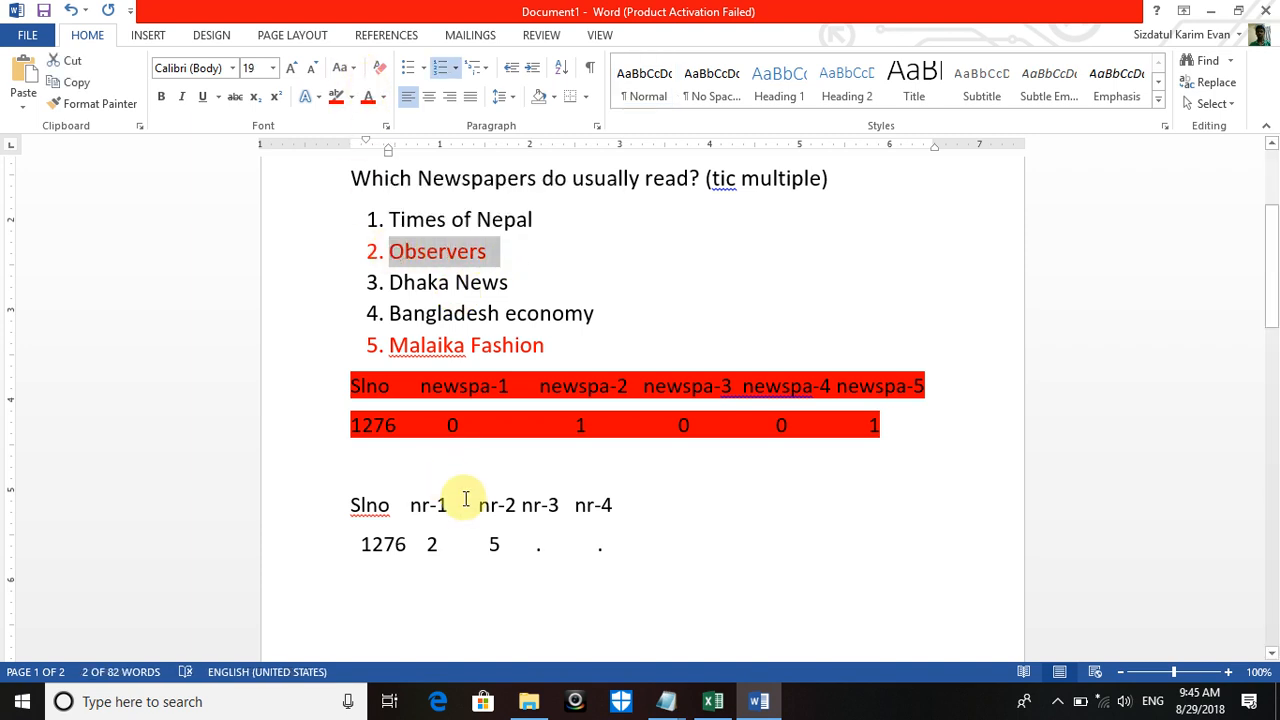
{"action": "left_click", "coordinate": [384, 97]}
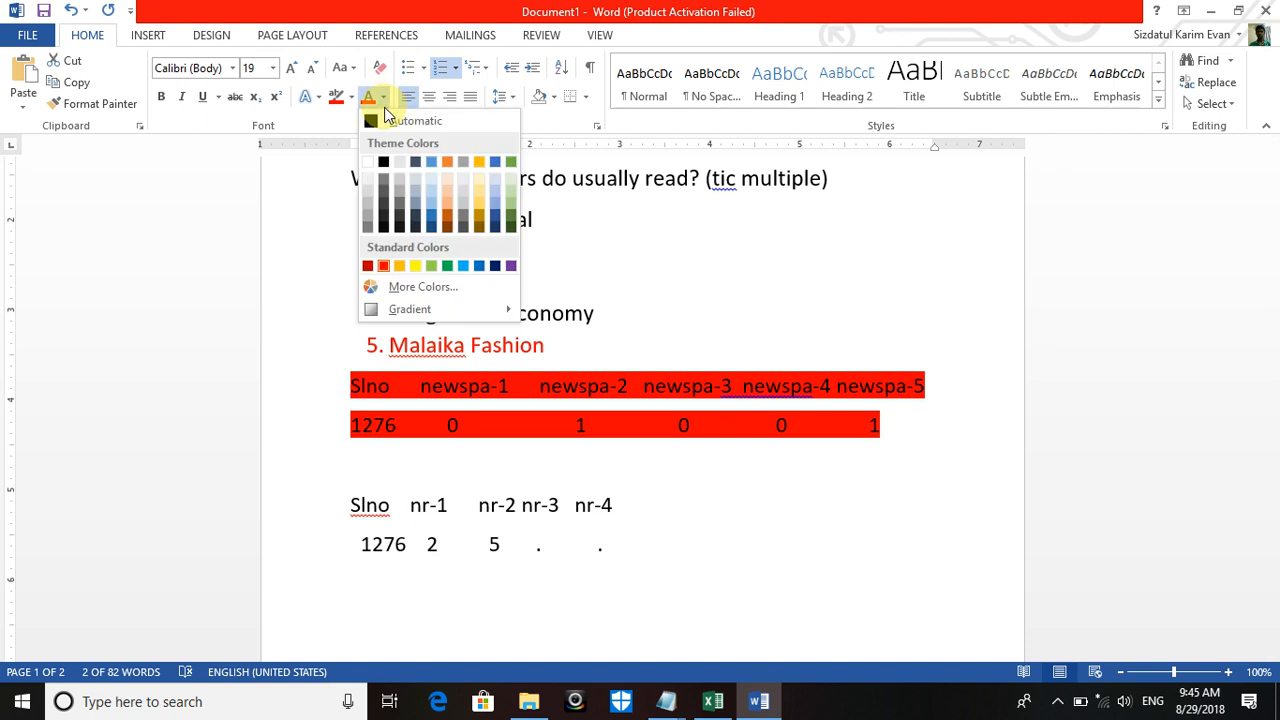
{"action": "left_click", "coordinate": [368, 120]}
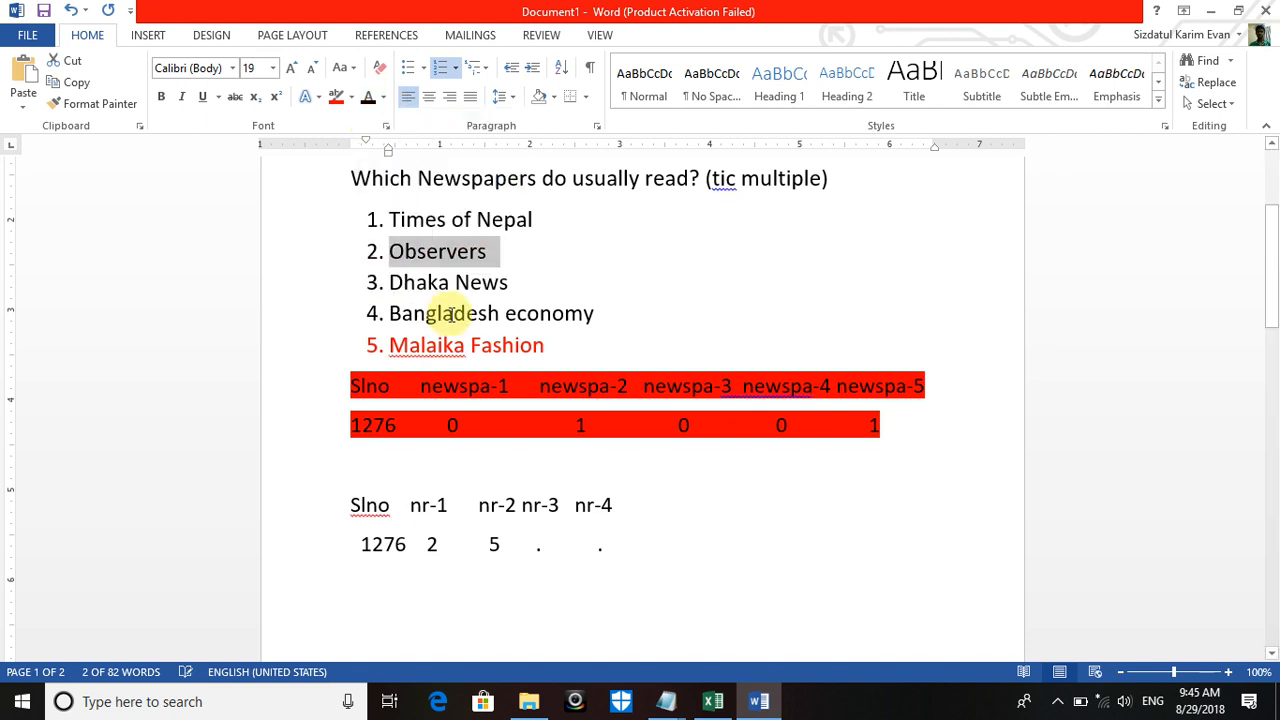
Step: Add a data row for serial number 1278 with 5 under nr-1 and dots under nr-2, nr-3 and nr-4
{"action": "left_click", "coordinate": [368, 578]}
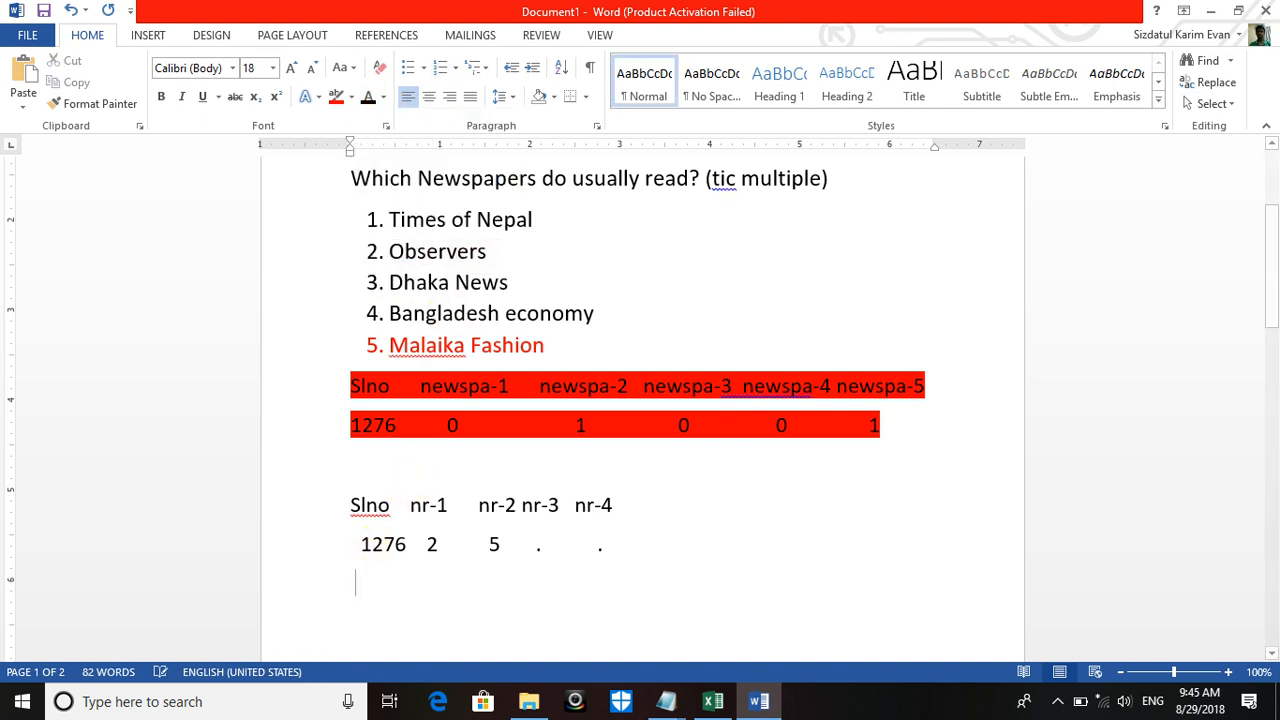
{"action": "type", "text": "1278"}
{"action": "key", "text": "Left"}
{"action": "key", "text": "Left"}
{"action": "key", "text": "Left"}
{"action": "key", "text": "Left"}
{"action": "key", "text": "BackSpace"}
{"action": "key", "text": "BackSpace"}
{"action": "key", "text": "BackSpace"}
{"action": "left_click", "coordinate": [430, 585]}
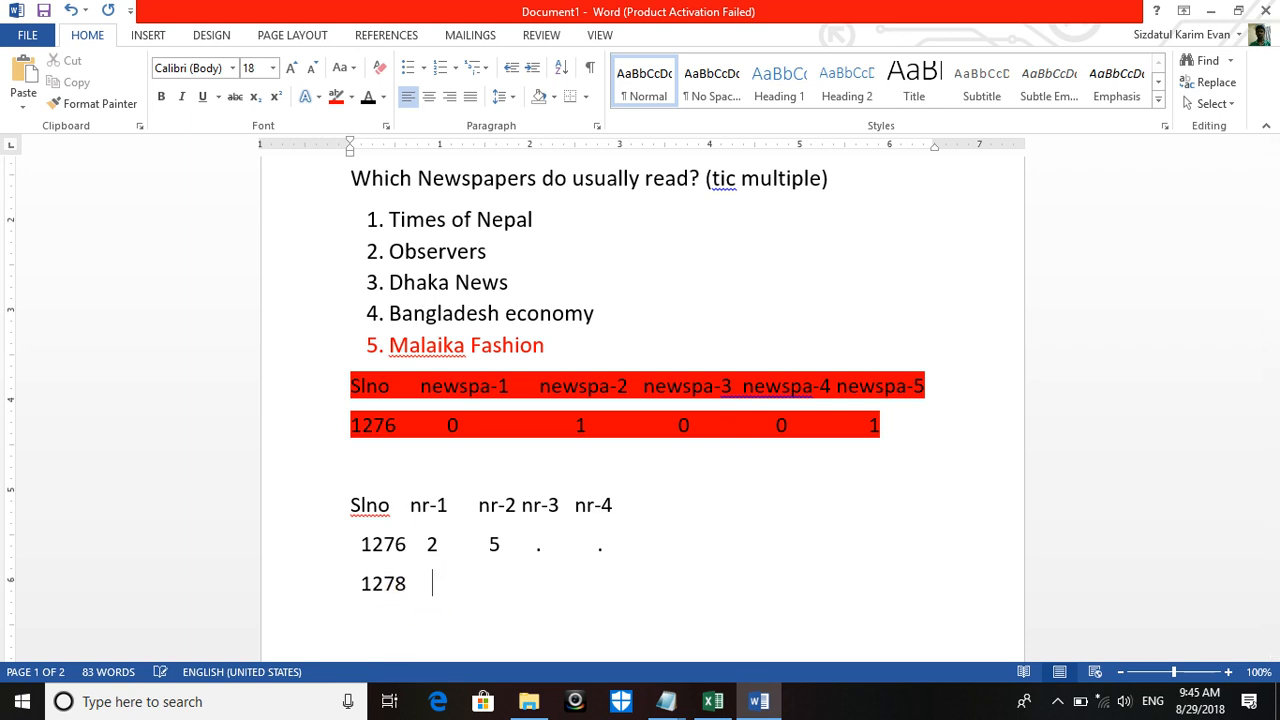
{"action": "type", "text": "5"}
{"action": "type", "text": "5       "}
{"action": "type", "text": ". "}
{"action": "type", "text": "     ."}
{"action": "type", "text": "        ."}
{"action": "key", "text": "Return"}
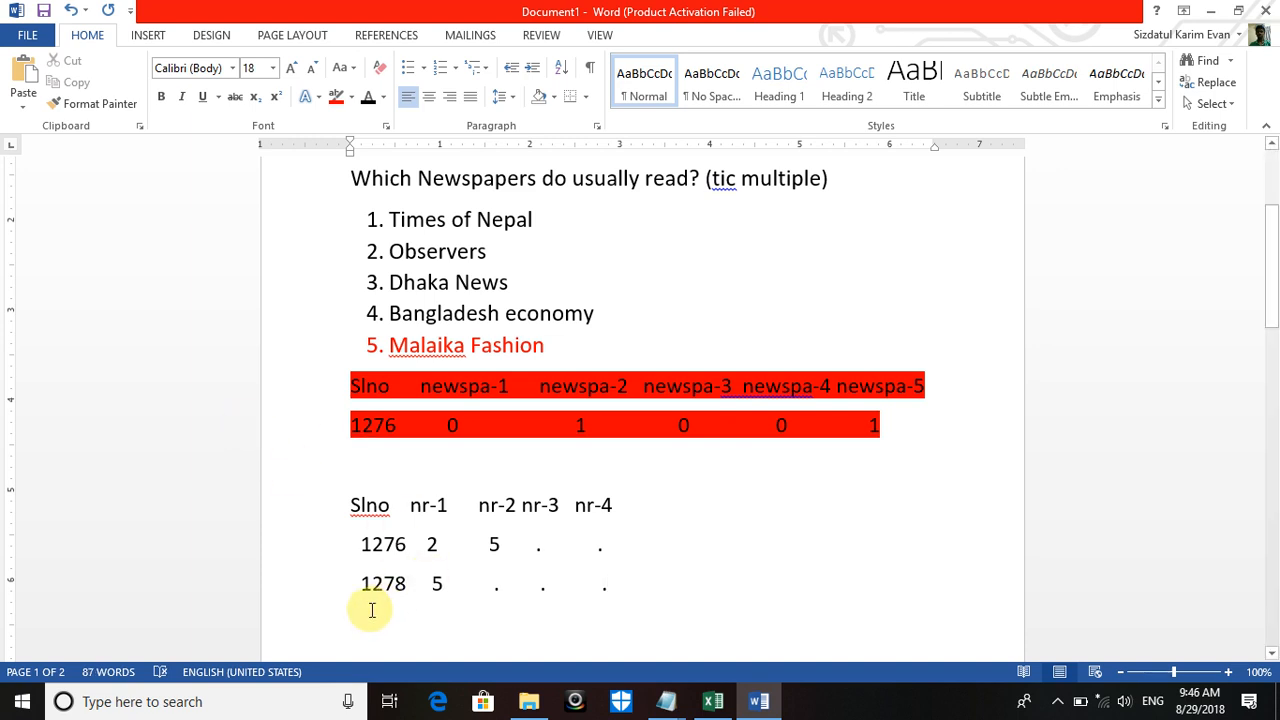
Step: Set the font color of all five newspaper options, from Times of Nepal to Malaika Fashion, to red
{"action": "left_click_drag", "start_coordinate": [594, 314], "coordinate": [357, 314]}
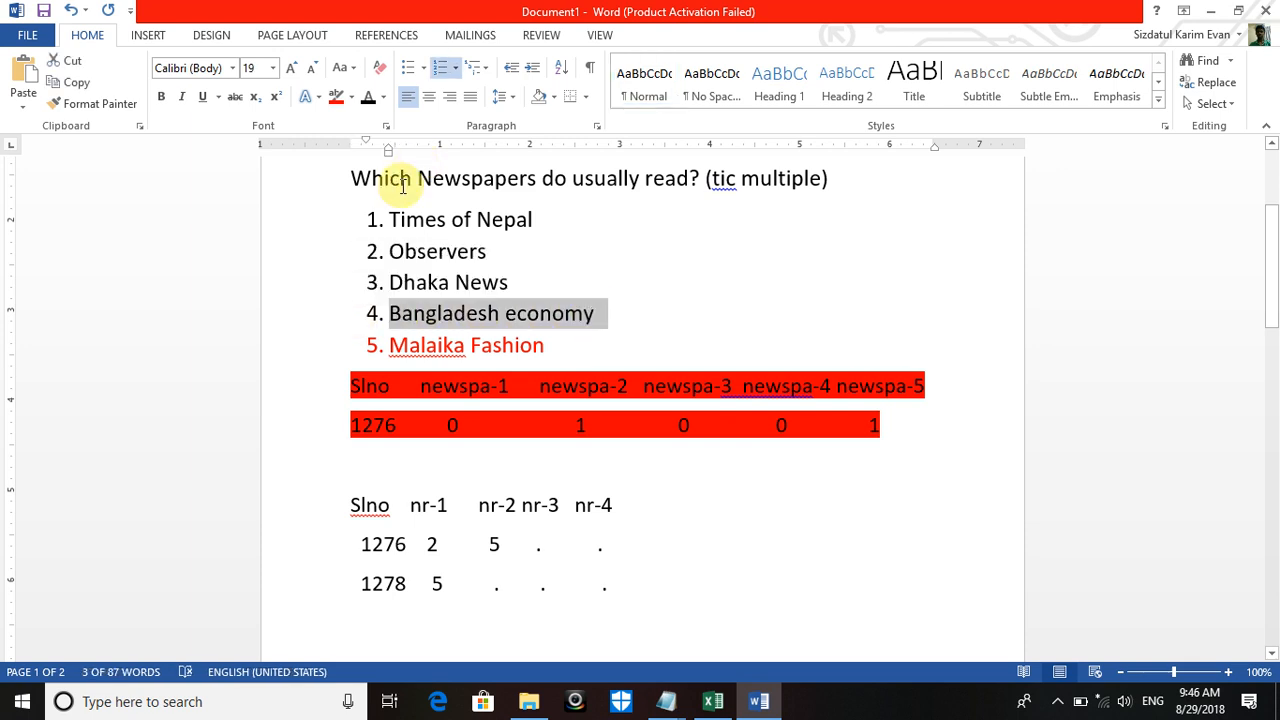
{"action": "left_click_drag", "start_coordinate": [390, 218], "coordinate": [574, 346]}
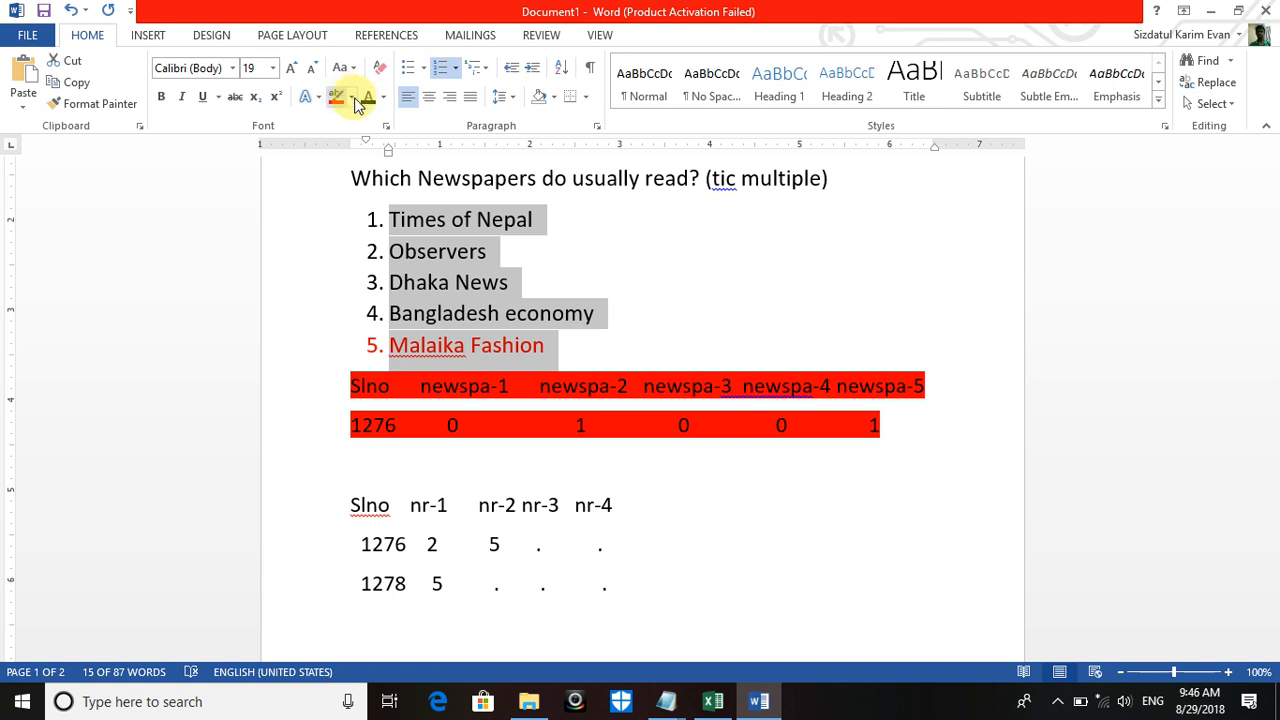
{"action": "left_click", "coordinate": [383, 97]}
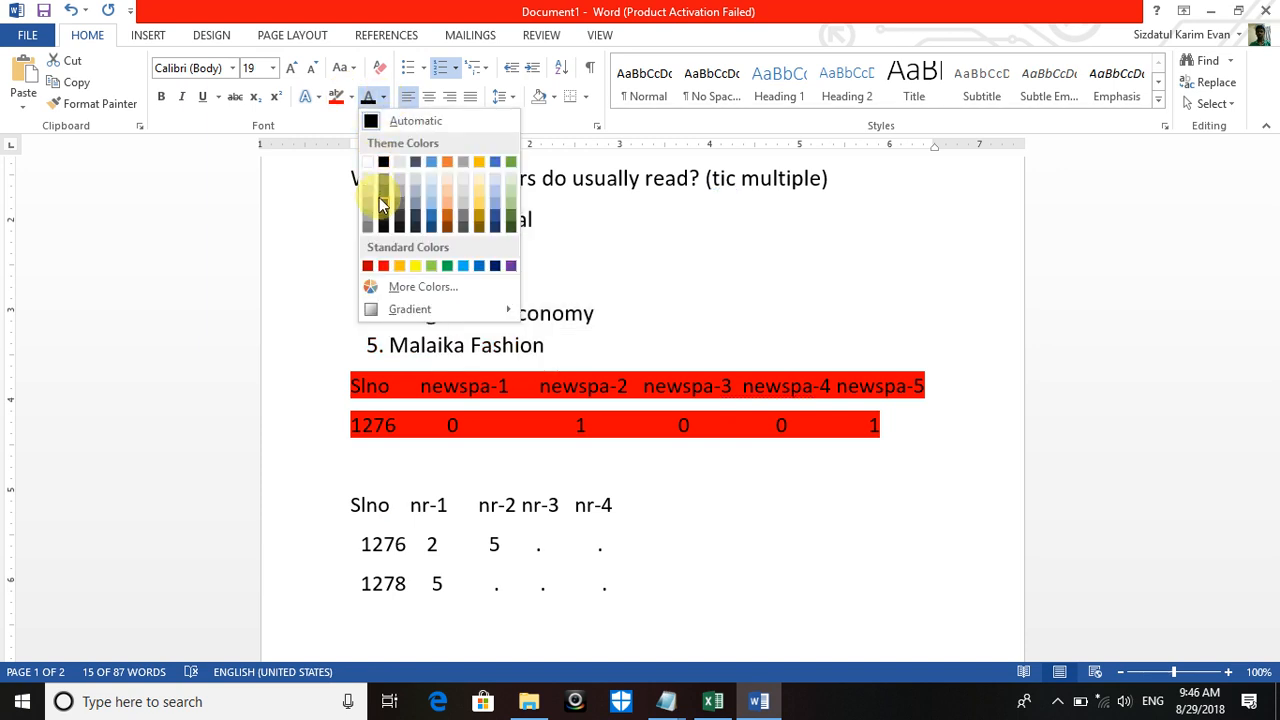
{"action": "left_click", "coordinate": [381, 265]}
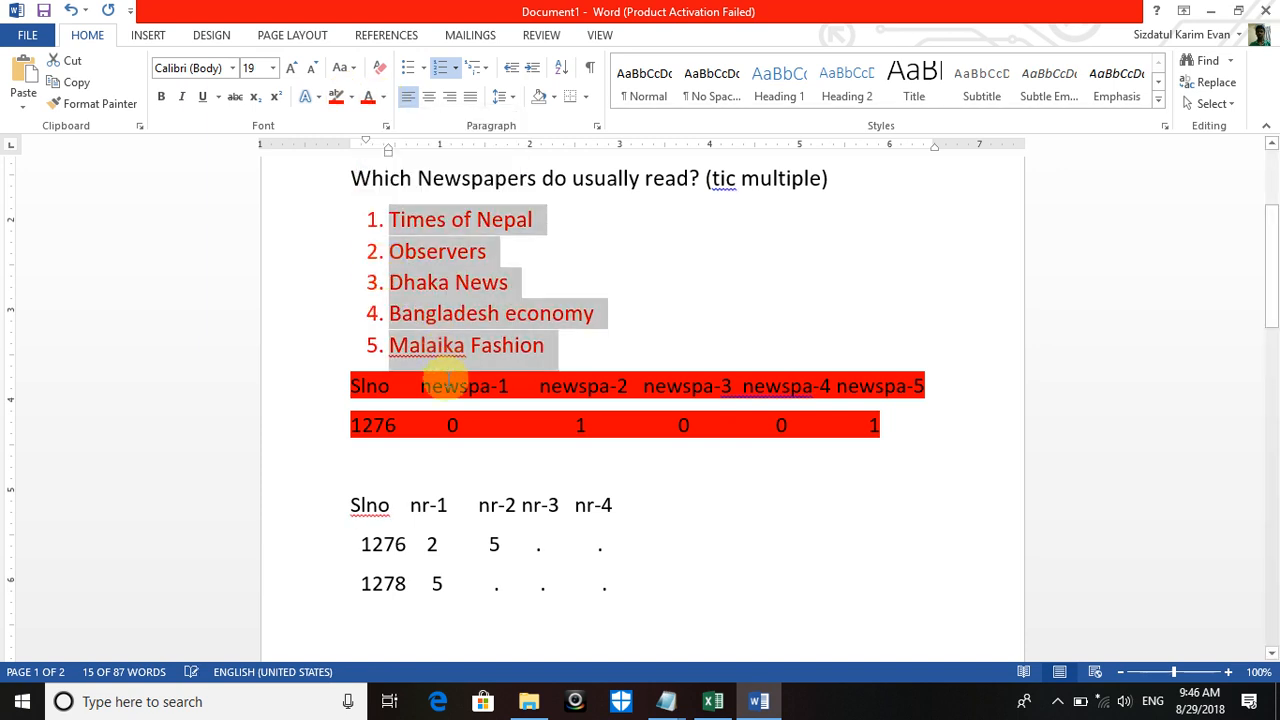
Step: Add a third data row with serial number 1234 and the values 1, 2, 3 and 4 under nr-1 to nr-4
{"action": "left_click", "coordinate": [494, 592]}
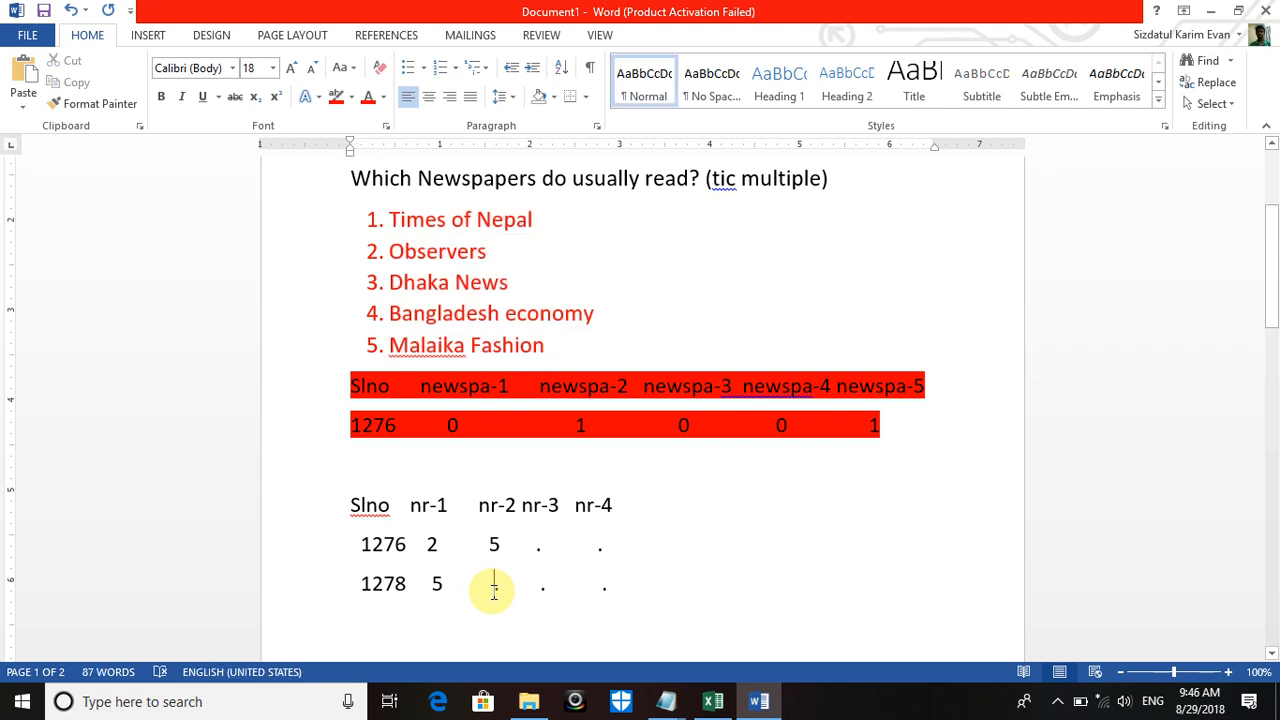
{"action": "left_click", "coordinate": [628, 590]}
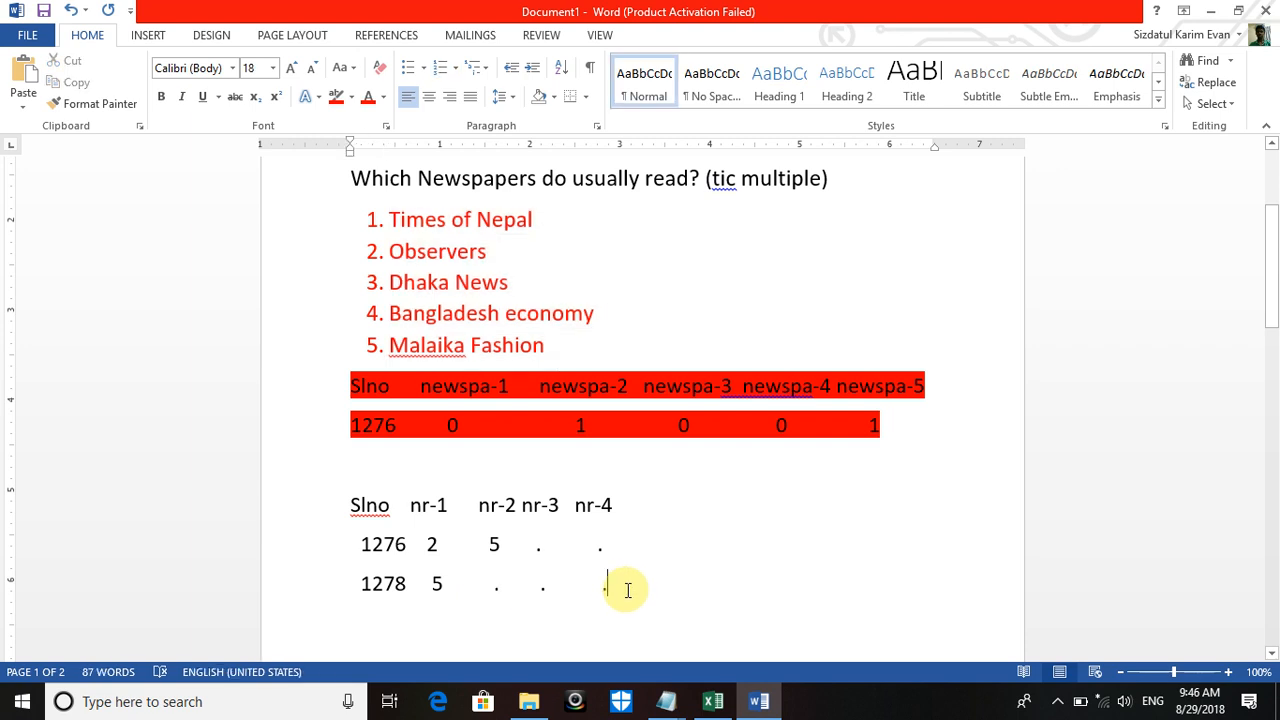
{"action": "key", "text": "Return"}
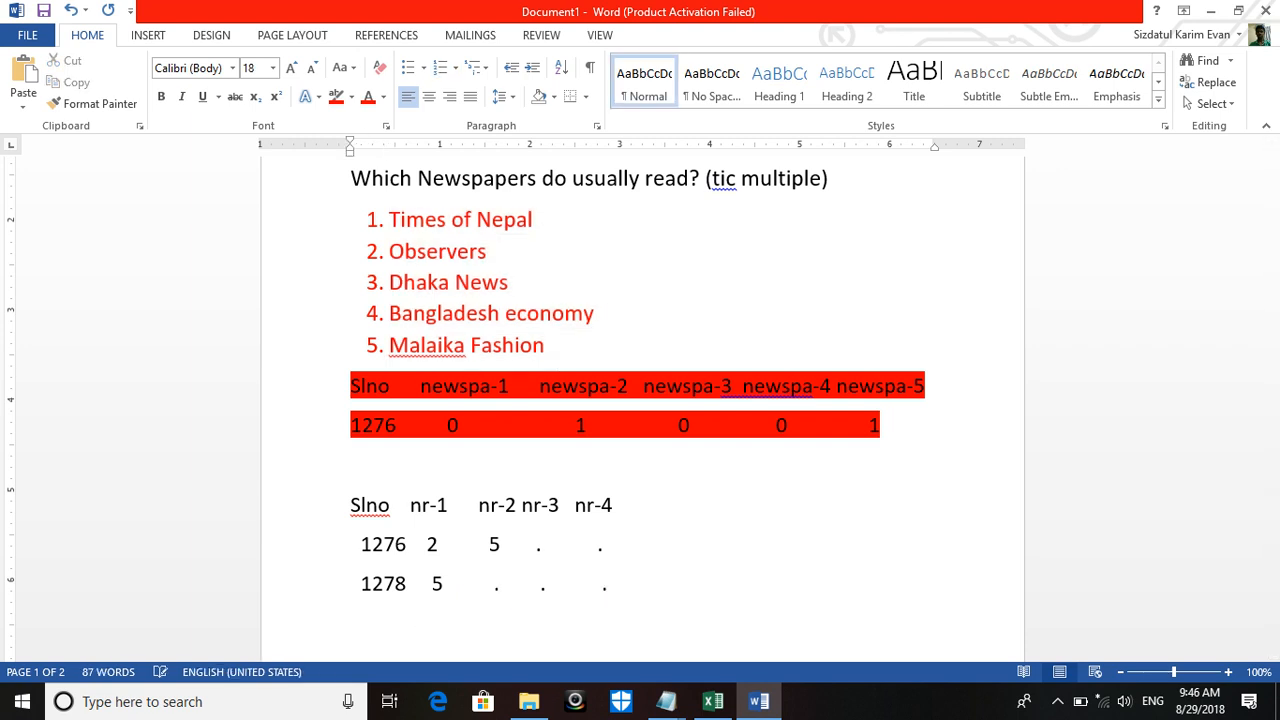
{"action": "type", "text": "1234     1        2     3         4"}
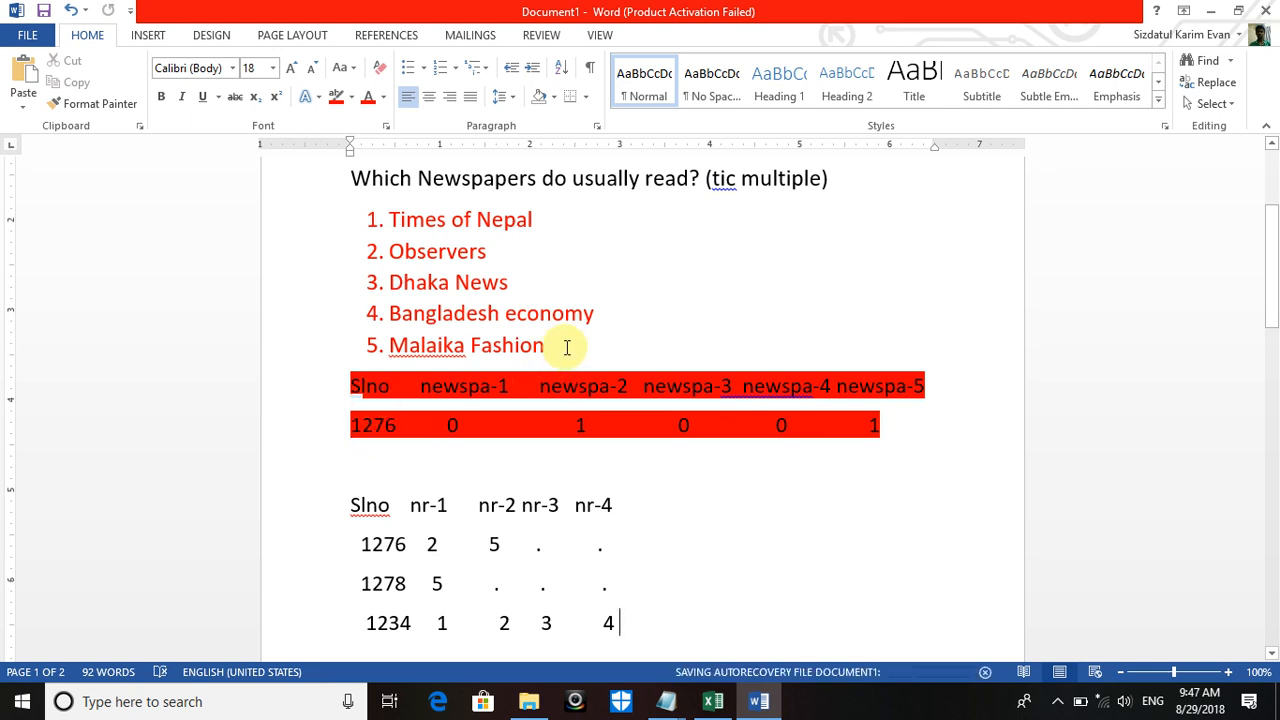
Step: Set the font color of the Malaika Fashion option back to automatic black
{"action": "left_click_drag", "start_coordinate": [563, 346], "coordinate": [398, 332]}
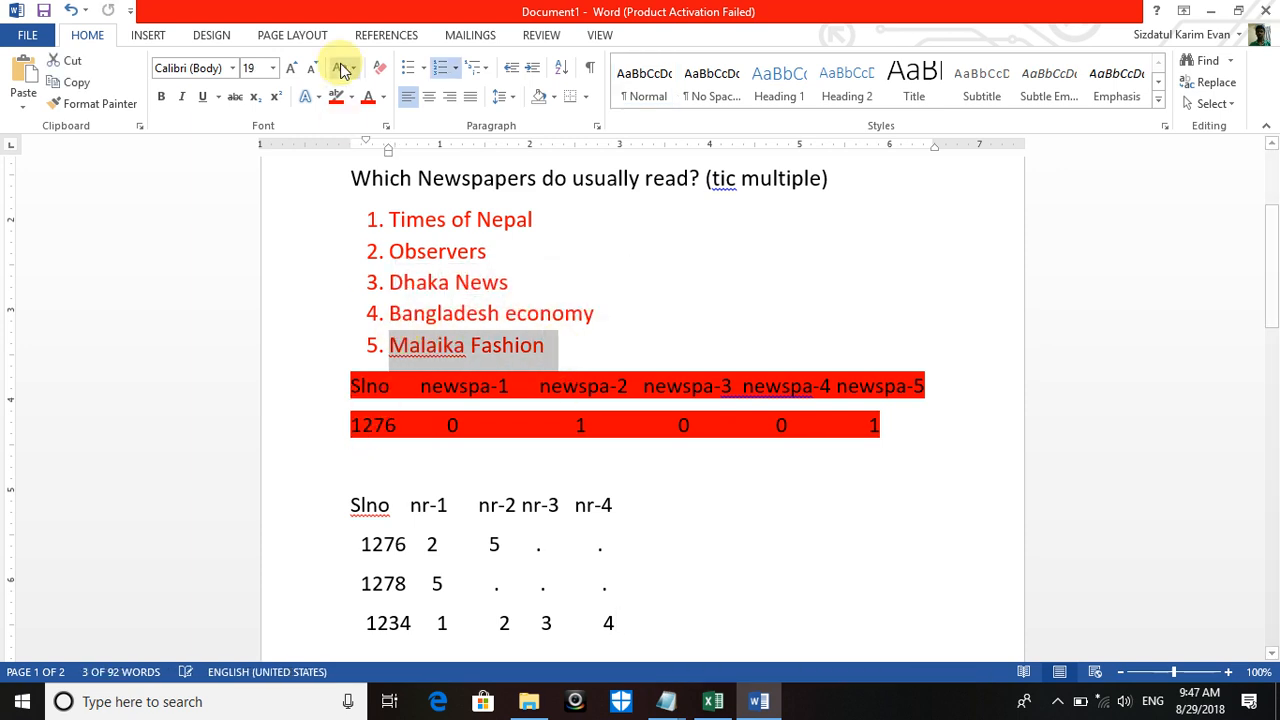
{"action": "left_click", "coordinate": [382, 97]}
{"action": "left_click", "coordinate": [371, 121]}
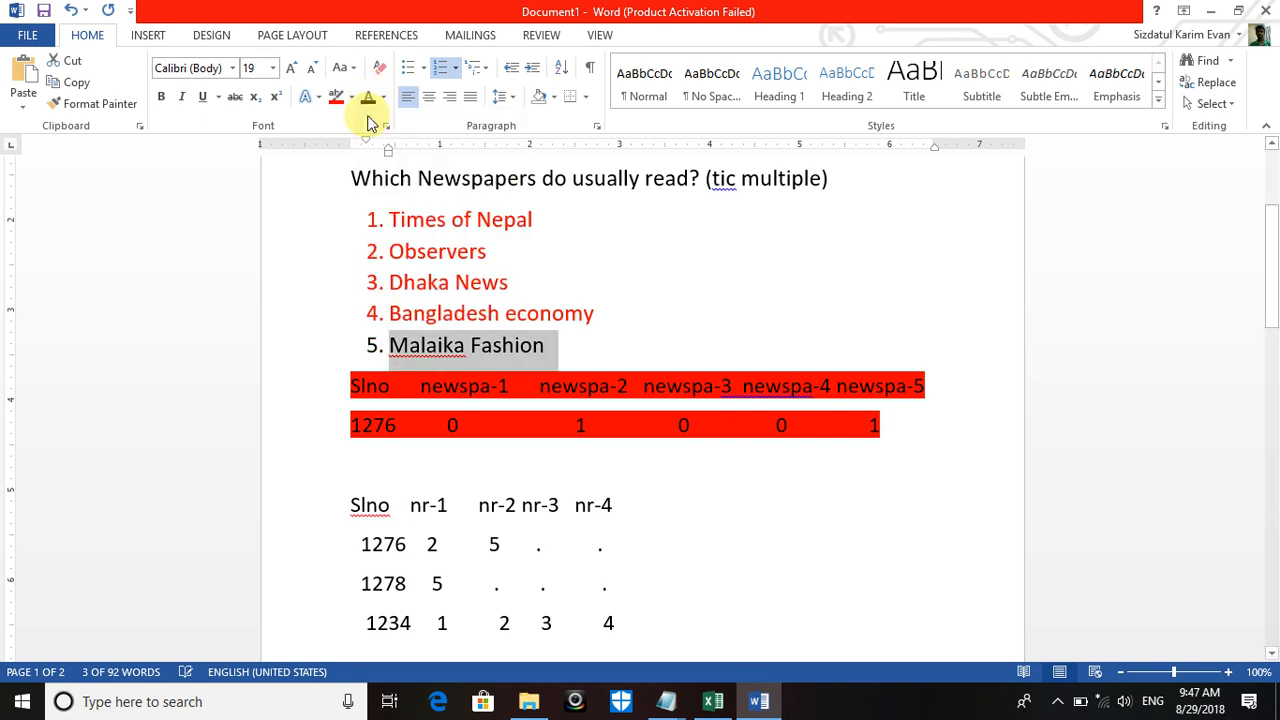
Step: Change the nr-4 value in the 1234 row to 44
{"action": "left_click", "coordinate": [374, 316]}
{"action": "left_click", "coordinate": [392, 316]}
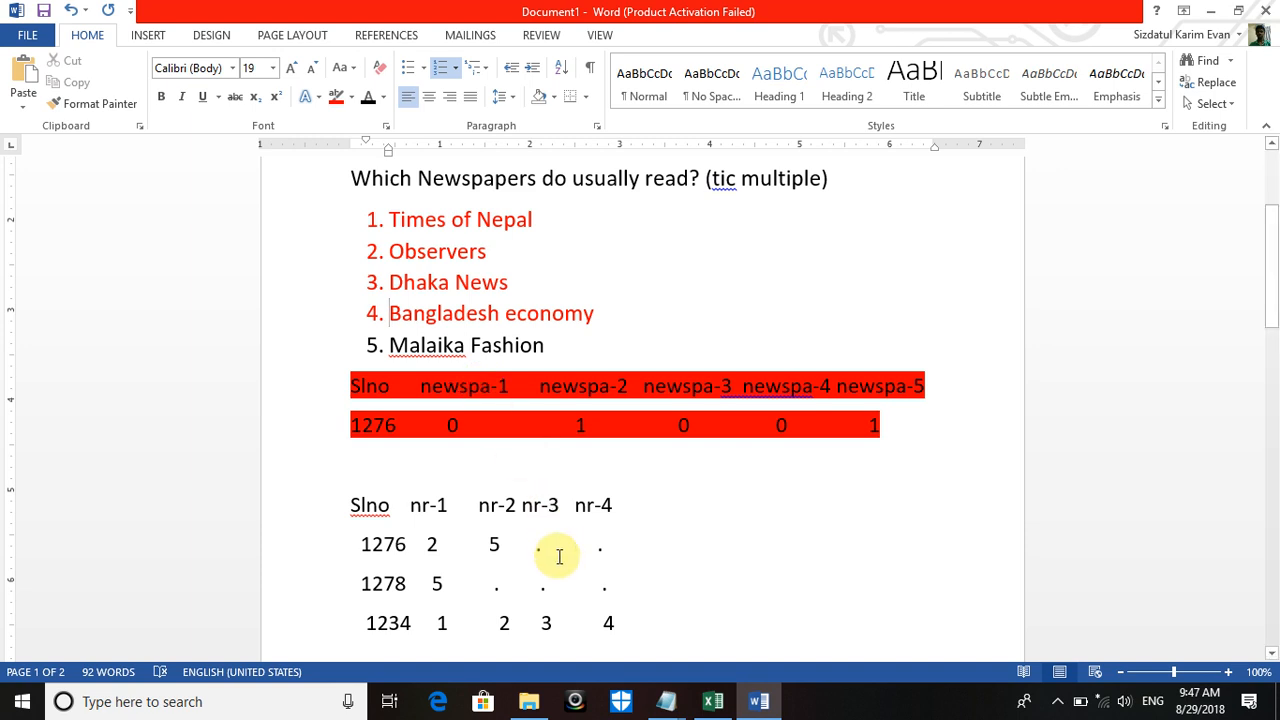
{"action": "left_click", "coordinate": [610, 622]}
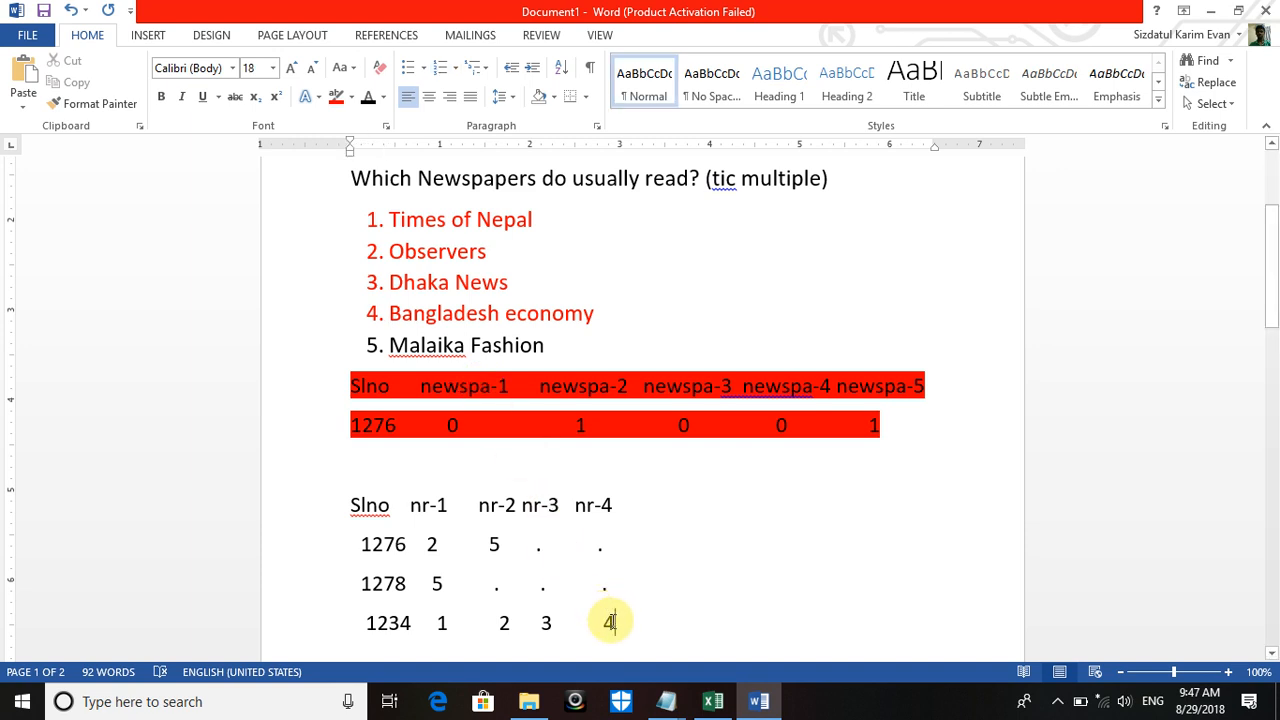
{"action": "type", "text": "4"}
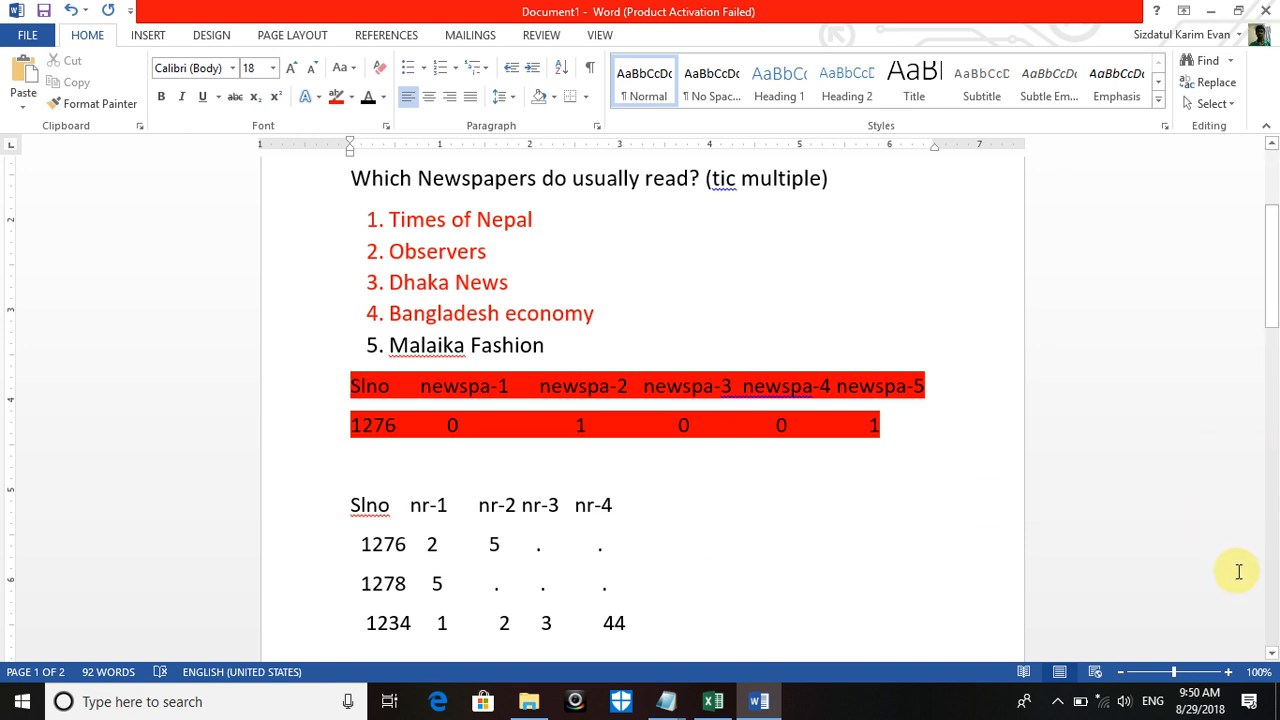
{"action": "left_click_drag", "start_coordinate": [1269, 300], "coordinate": [1275, 230]}
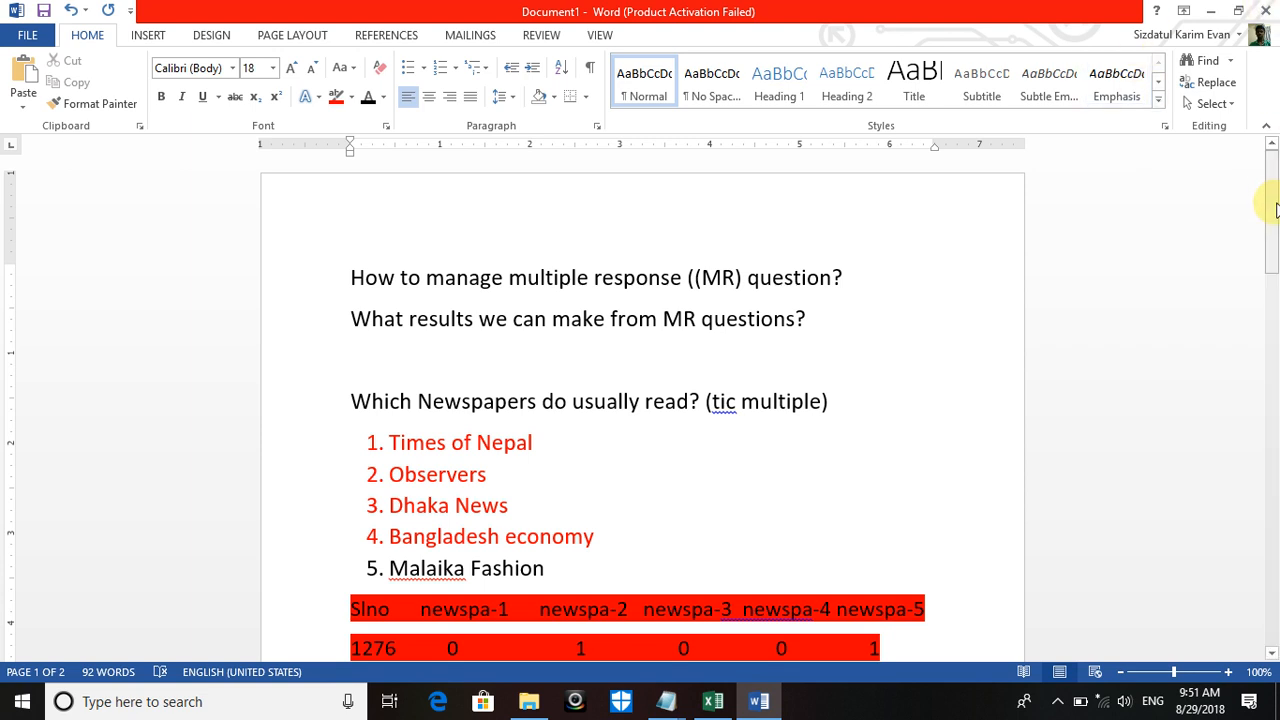
{"action": "left_click_drag", "start_coordinate": [1274, 196], "coordinate": [1275, 289]}
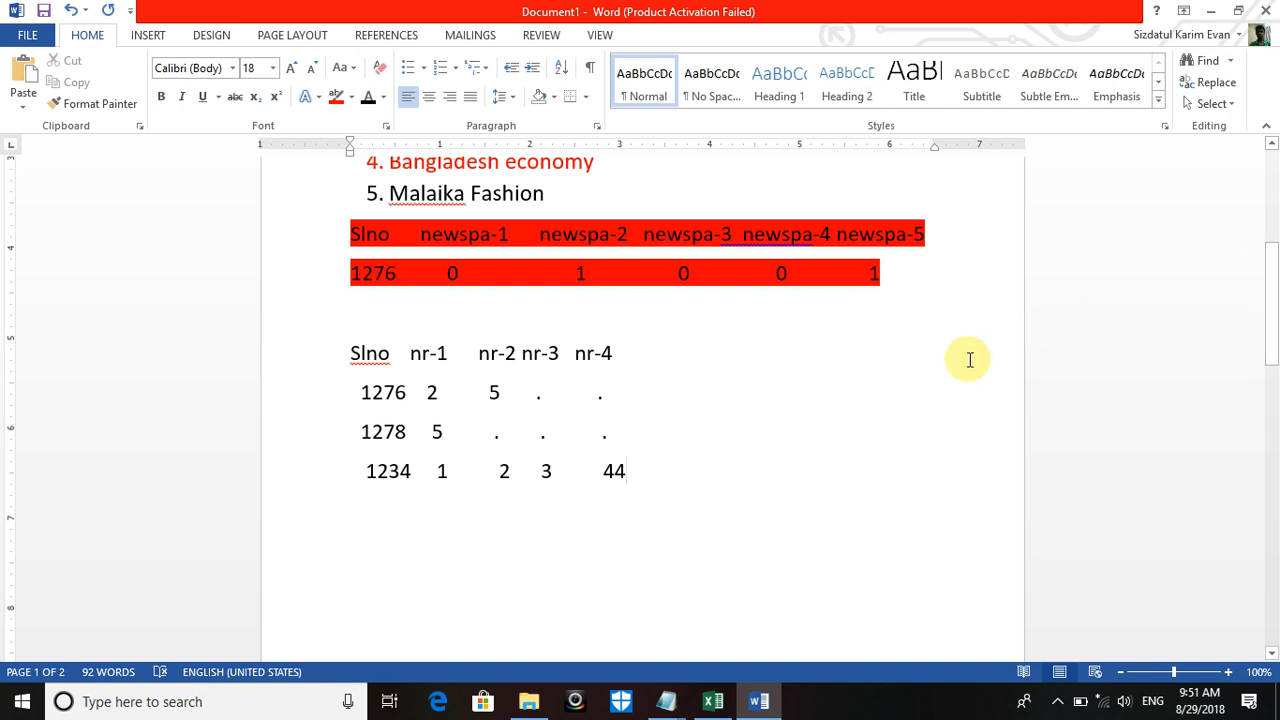
Step: Launch IBM SPSS Statistics 22 and dismiss its startup dialog to reach the empty dataset
{"action": "left_click", "coordinate": [177, 702]}
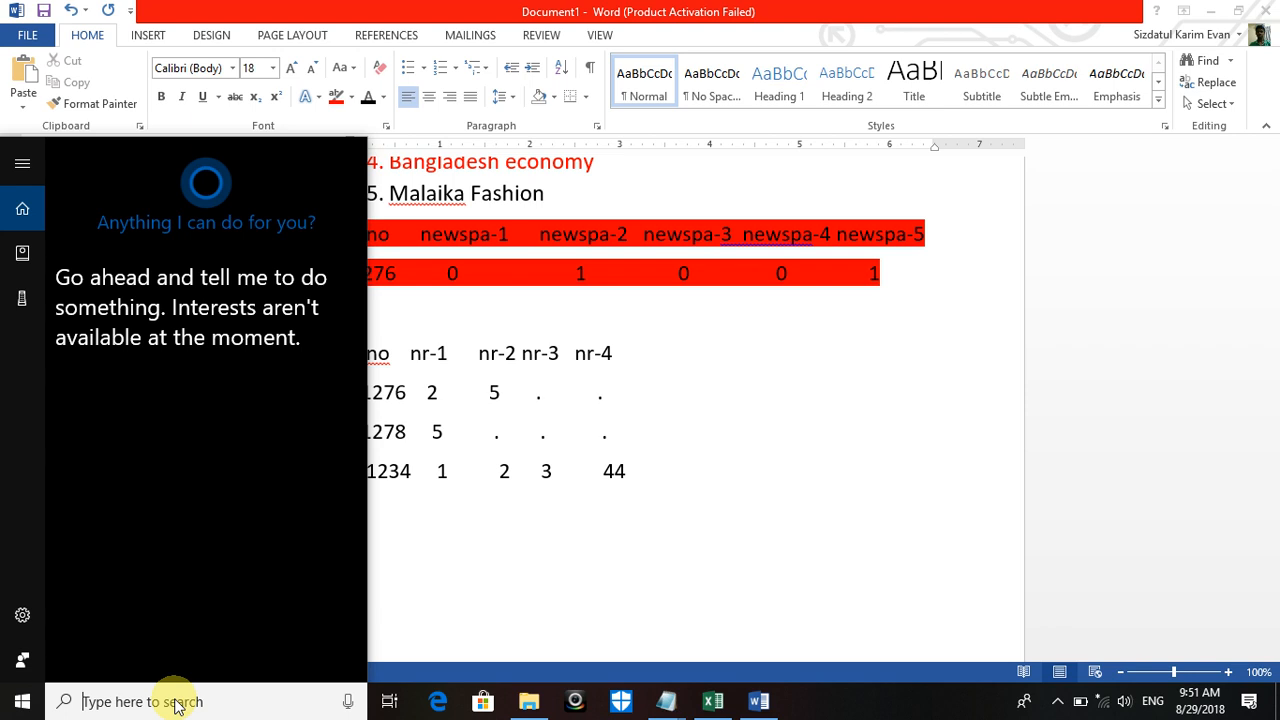
{"action": "type", "text": "sp"}
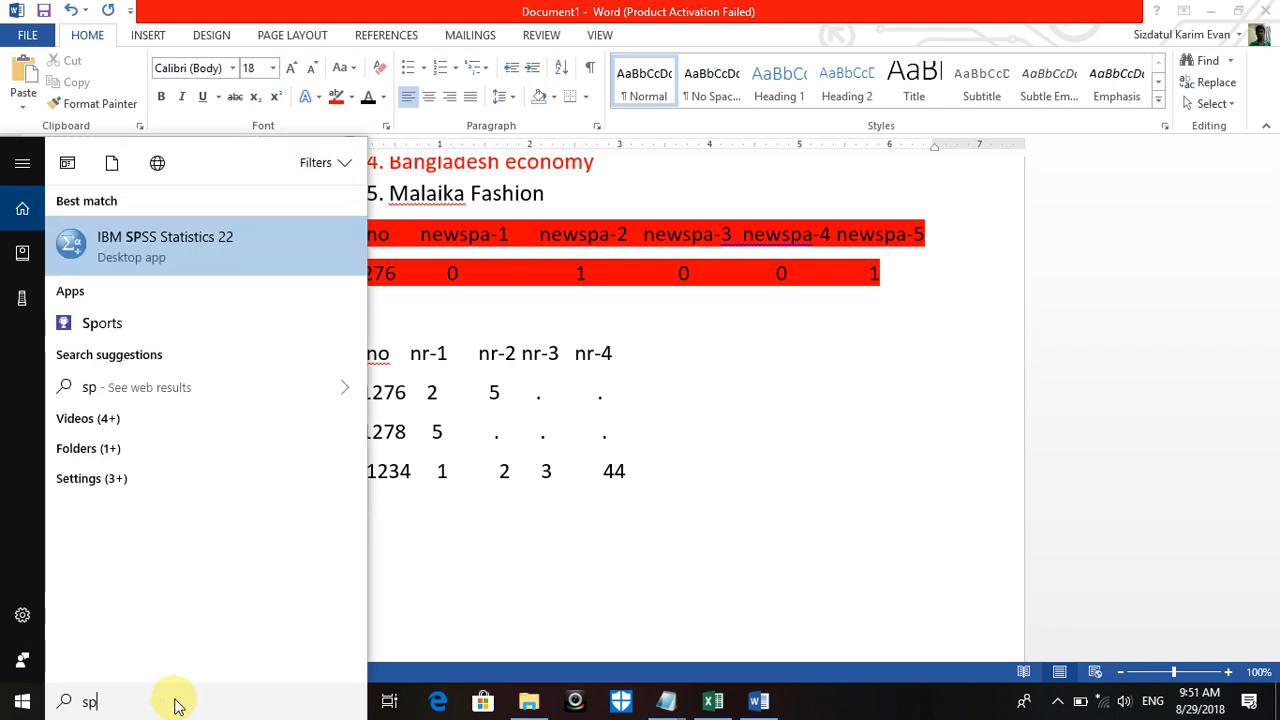
{"action": "left_click", "coordinate": [163, 257]}
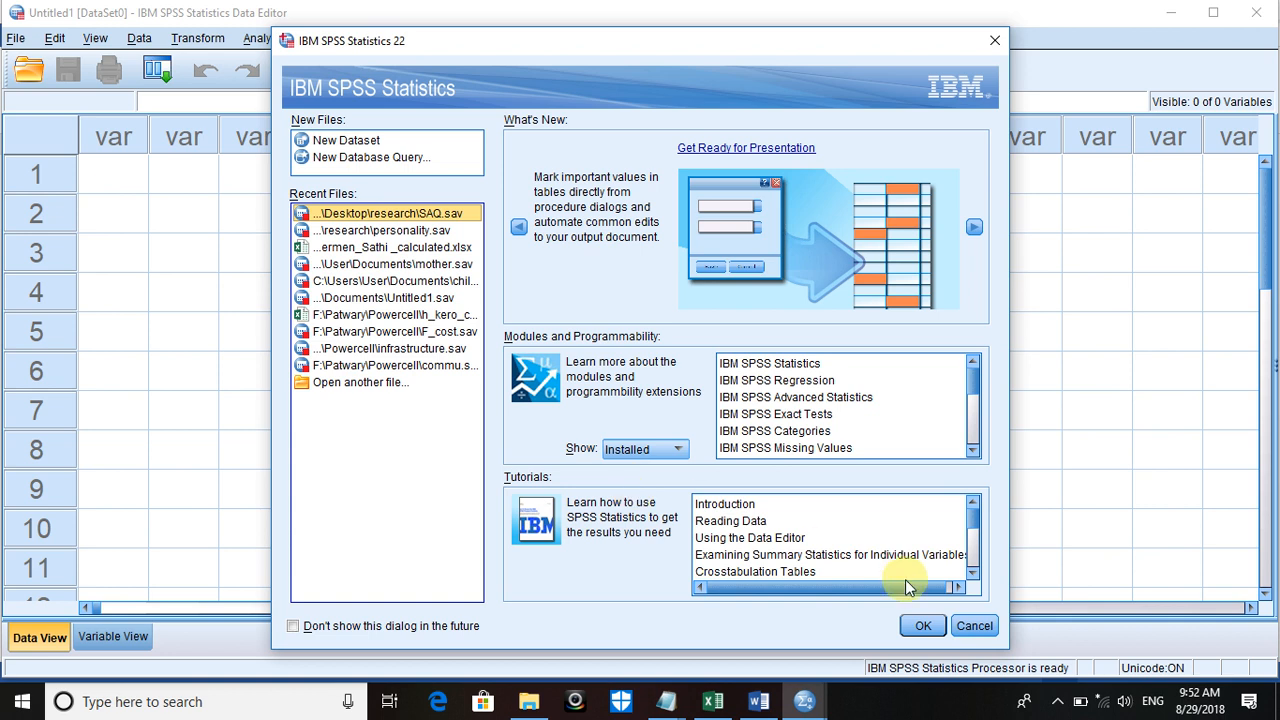
{"action": "left_click", "coordinate": [974, 626]}
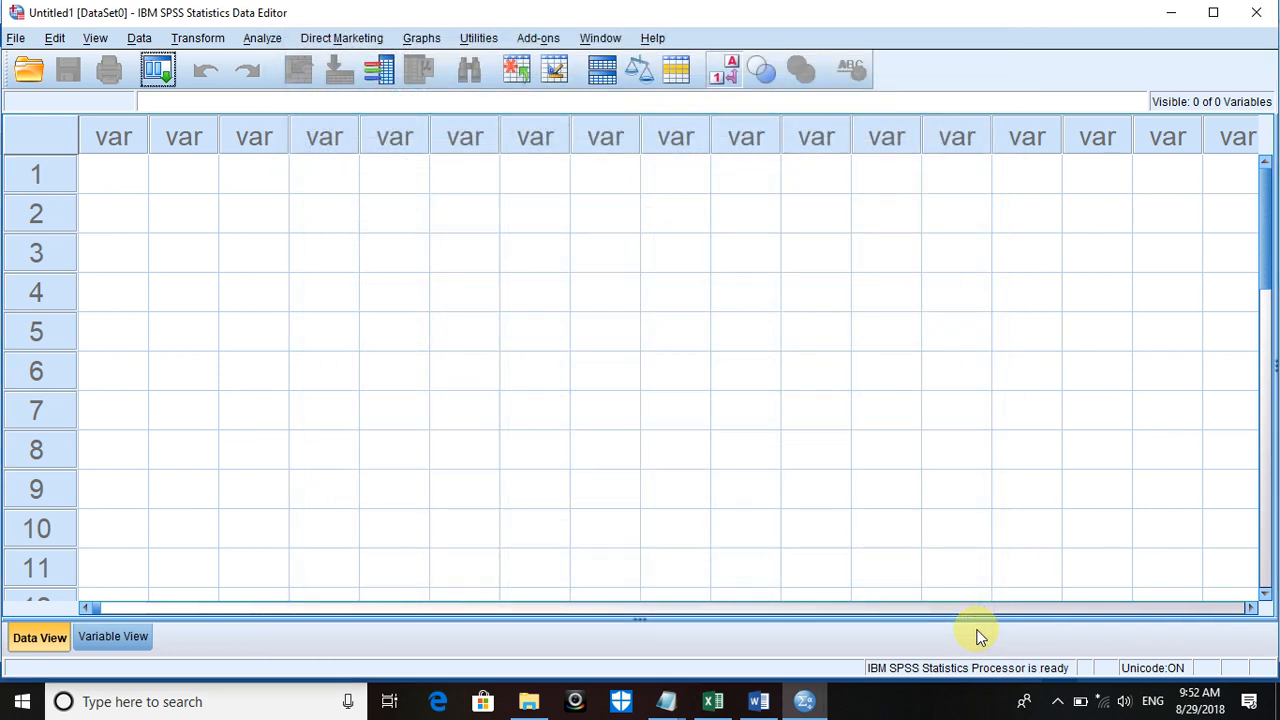
Step: Switch the data editor to the variable definitions and create a first variable named slno
{"action": "left_click", "coordinate": [90, 643]}
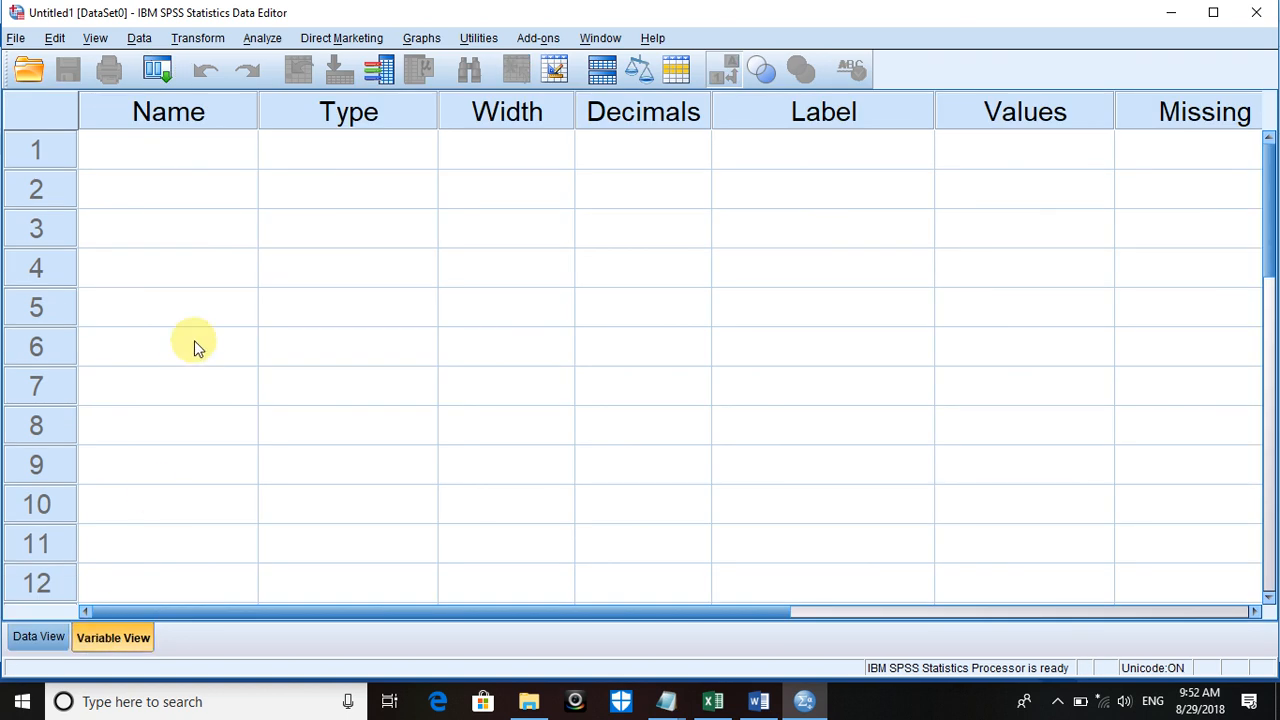
{"action": "left_click", "coordinate": [170, 150]}
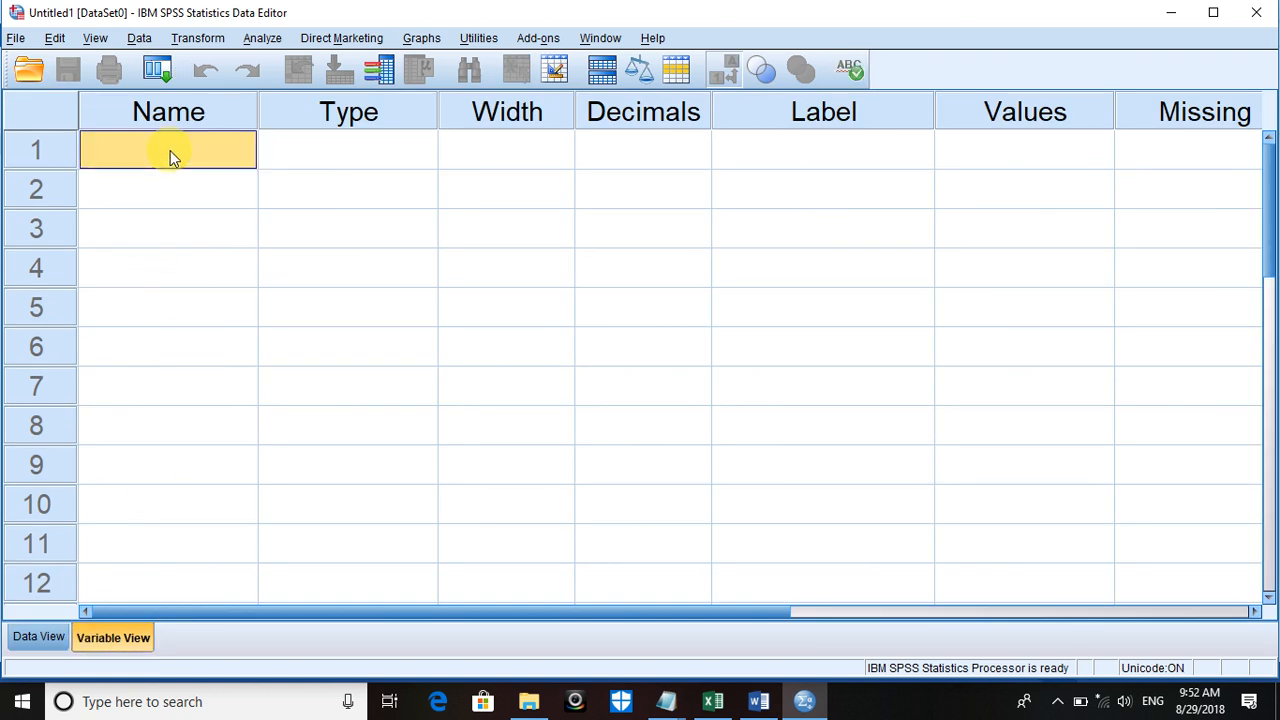
{"action": "type", "text": "slno"}
{"action": "key", "text": "Return"}
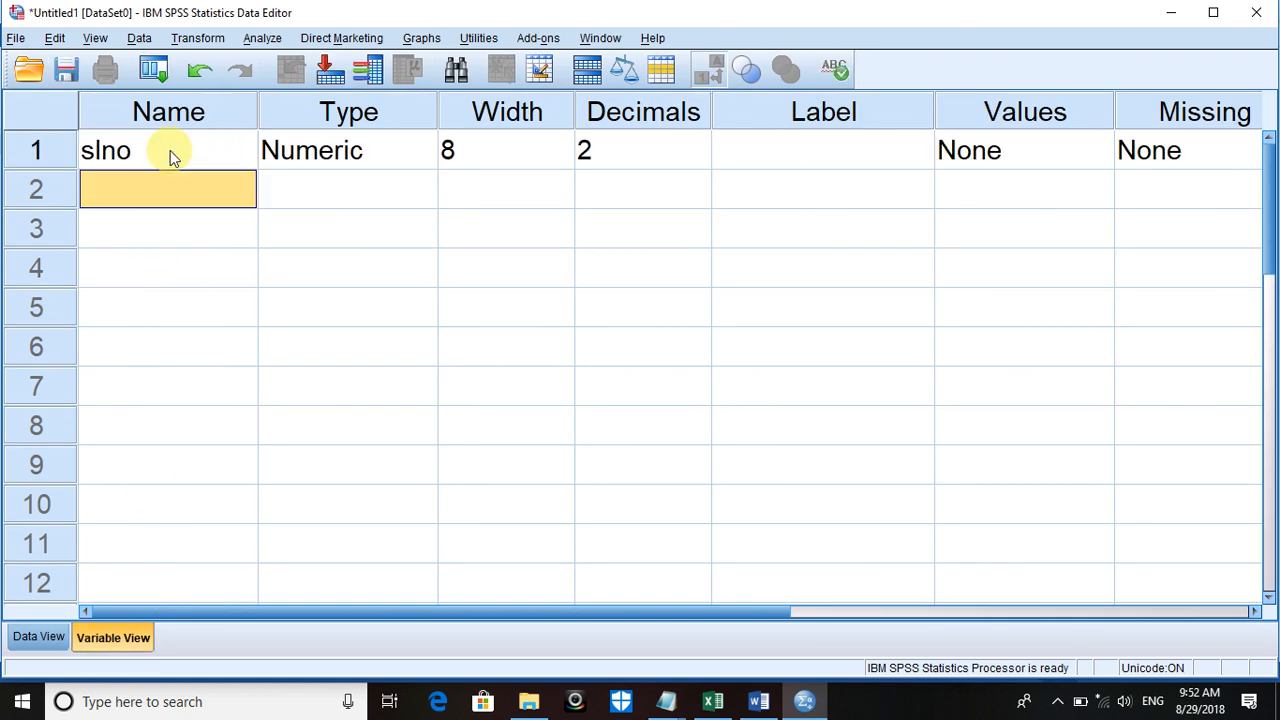
Step: Try to define the second variable with the hyphenated name n-1
{"action": "type", "text": "n"}
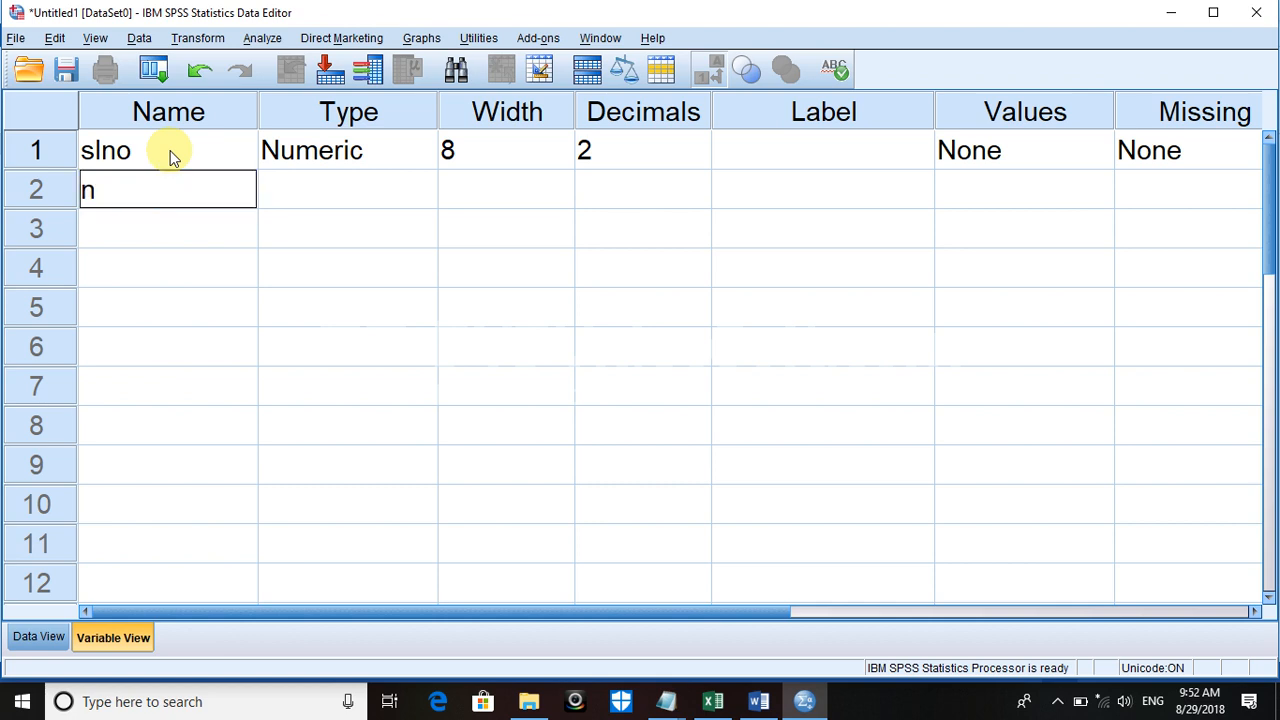
{"action": "type", "text": "-1"}
{"action": "key", "text": "Return"}
{"action": "key", "text": "Return"}
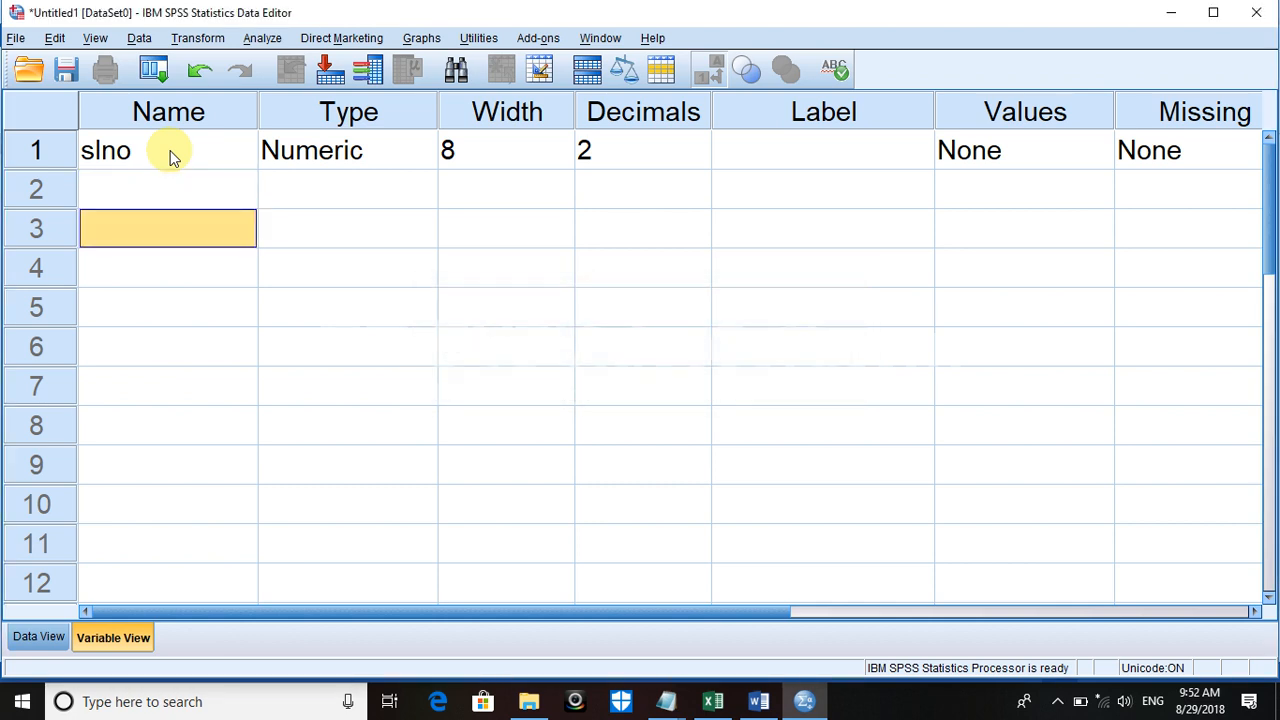
Step: Define the second variable in row 2 with the name ns1
{"action": "left_click", "coordinate": [138, 188]}
{"action": "type", "text": "n"}
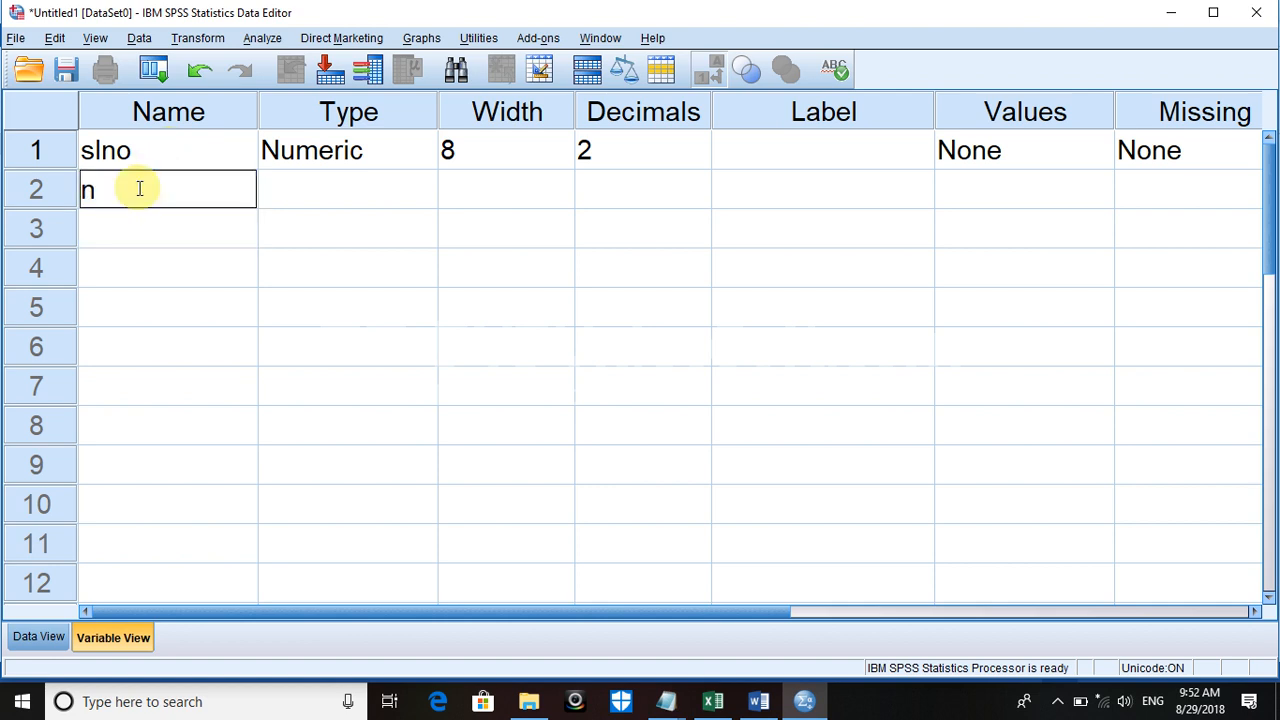
{"action": "type", "text": "s1"}
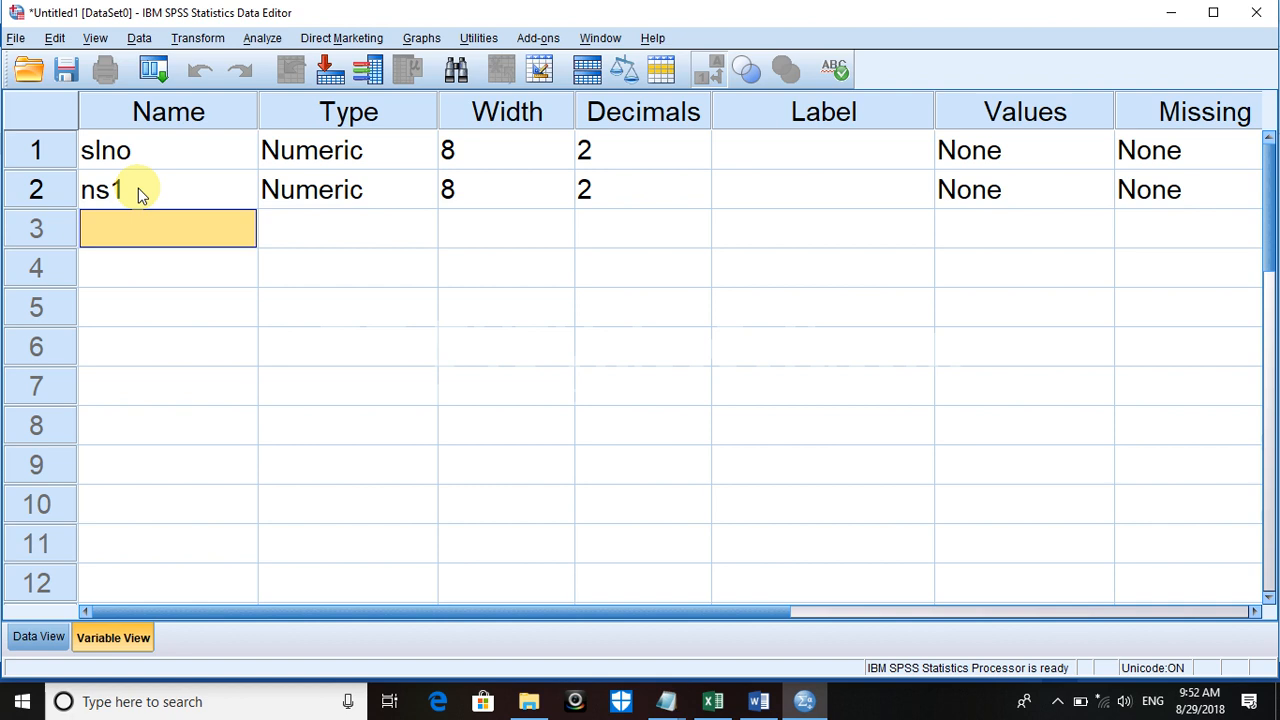
Step: Define three more variables named ns2, ns3 and ns4 in rows 3 to 5
{"action": "type", "text": "ns2"}
{"action": "key", "text": "Return"}
{"action": "type", "text": "n"}
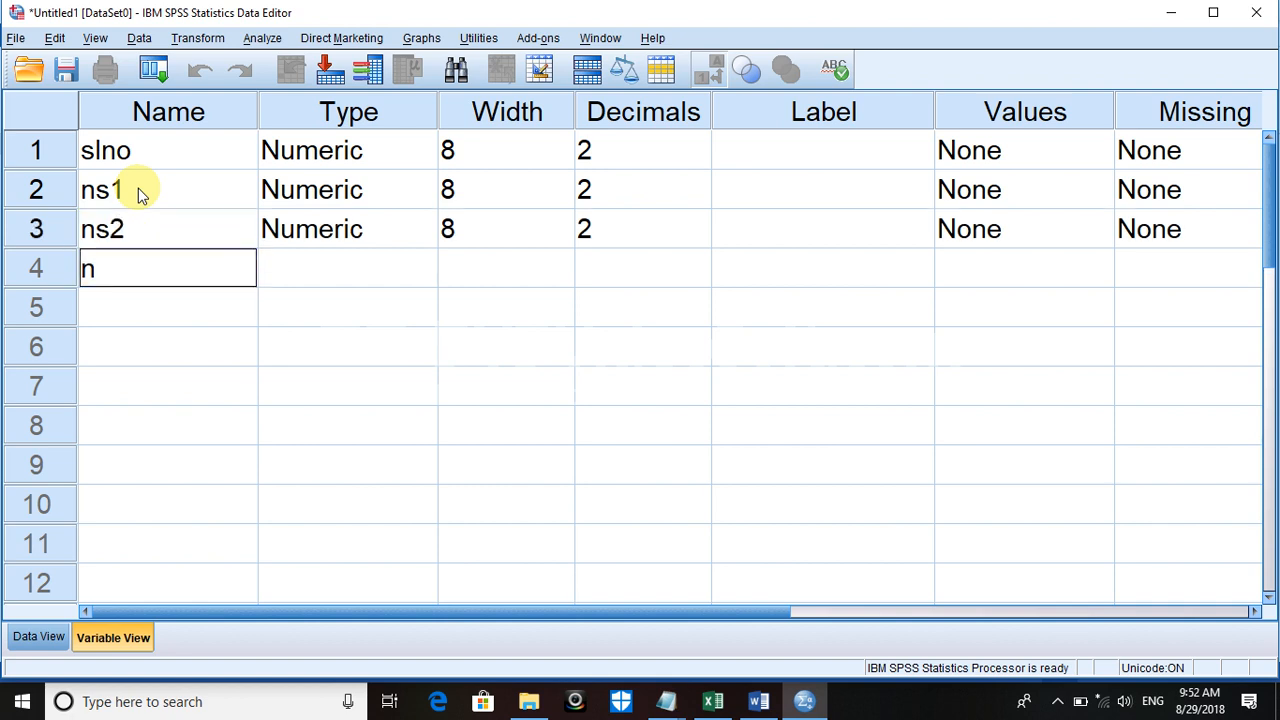
{"action": "type", "text": "s3"}
{"action": "key", "text": "Return"}
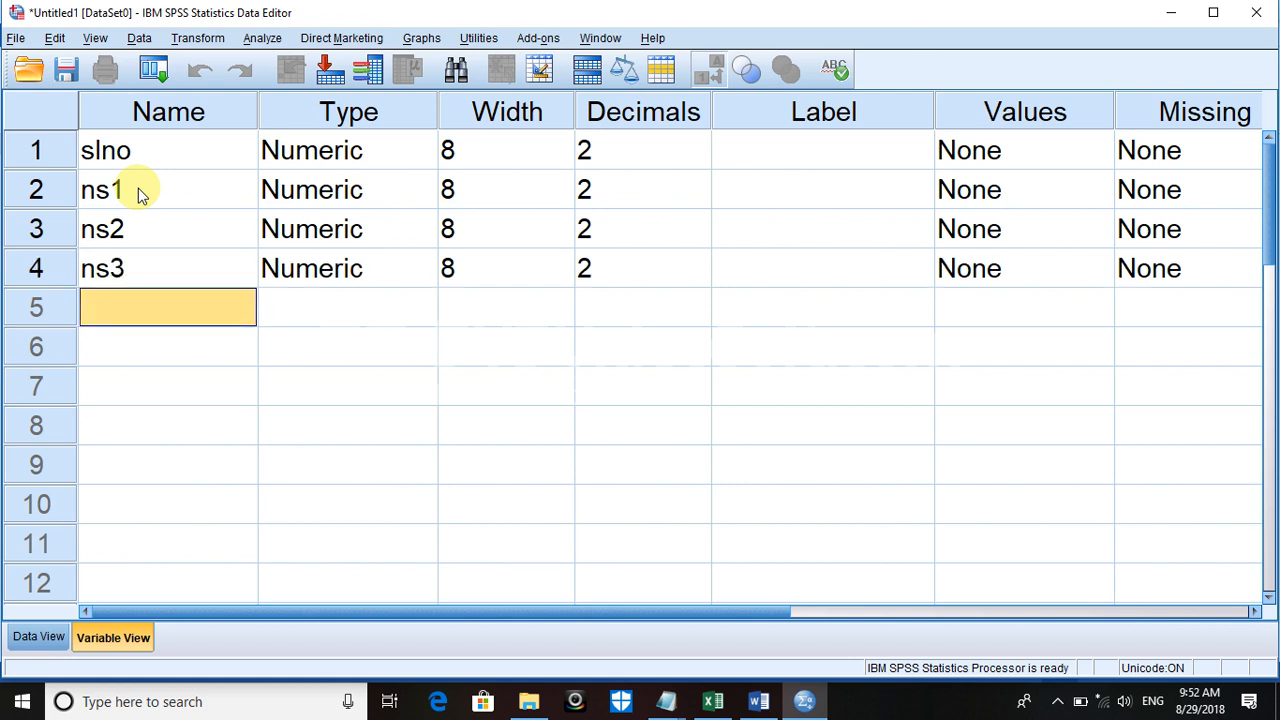
{"action": "type", "text": "ns4"}
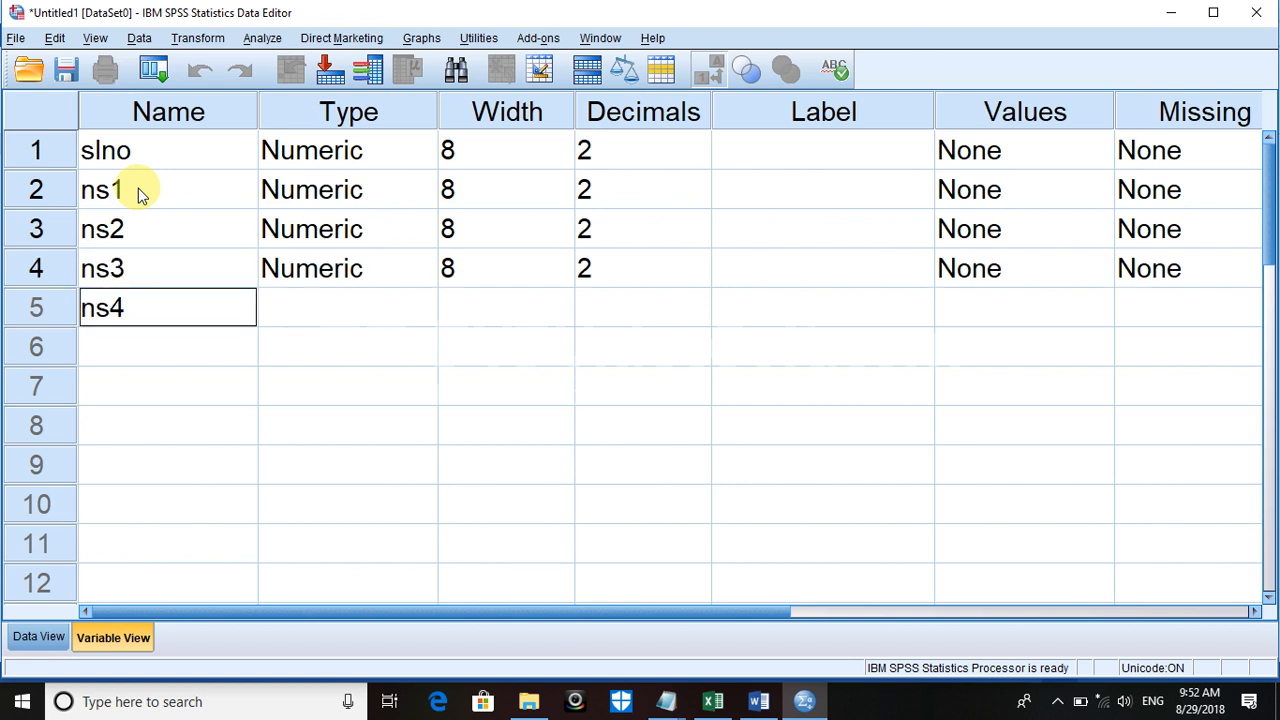
{"action": "key", "text": "Return"}
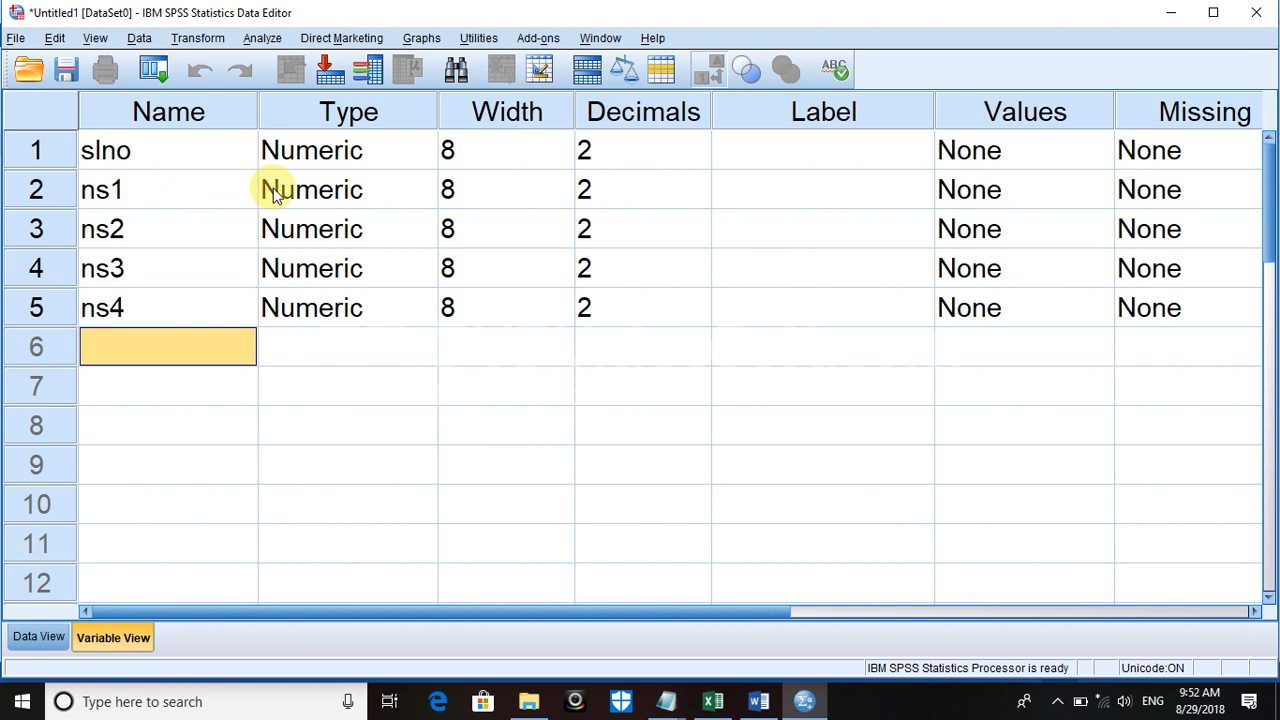
Step: Set the decimals of all five variables, slno and ns1 to ns4, to 0
{"action": "left_click", "coordinate": [594, 311]}
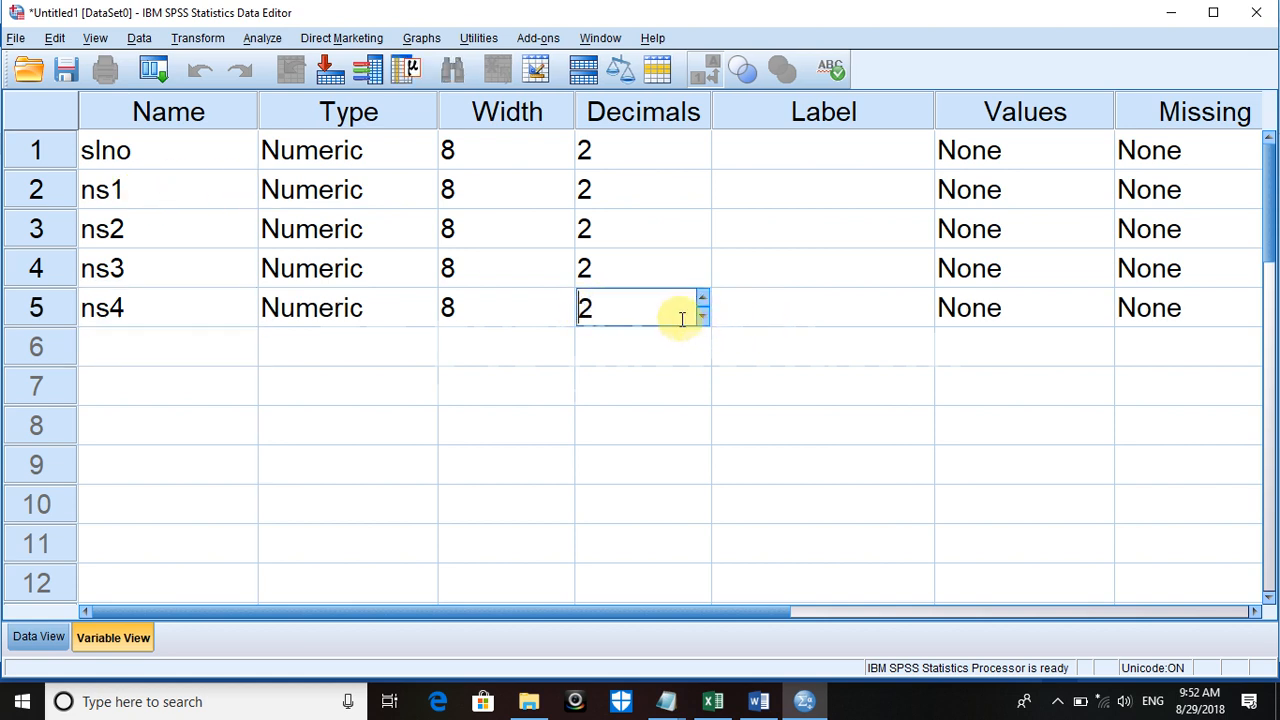
{"action": "type", "text": "0"}
{"action": "key", "text": "Delete"}
{"action": "left_click", "coordinate": [608, 285]}
{"action": "type", "text": "0"}
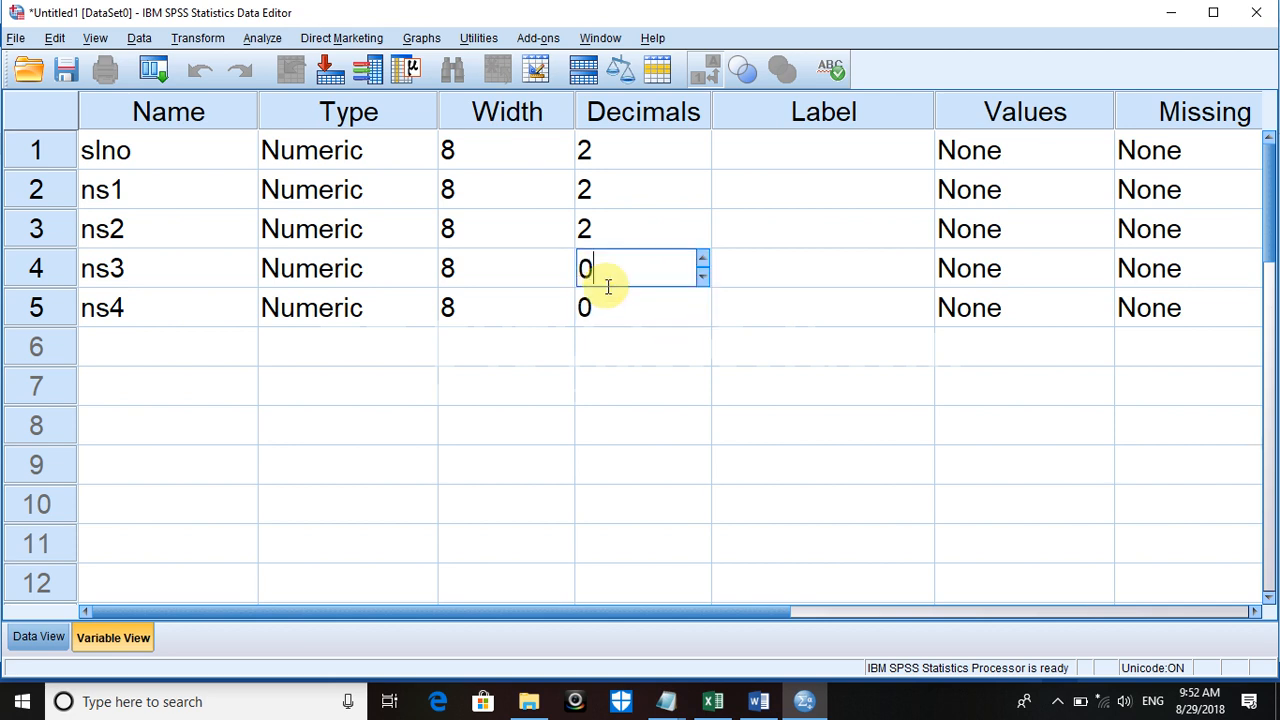
{"action": "key", "text": "Up"}
{"action": "type", "text": "0"}
{"action": "key", "text": "Up"}
{"action": "type", "text": "0"}
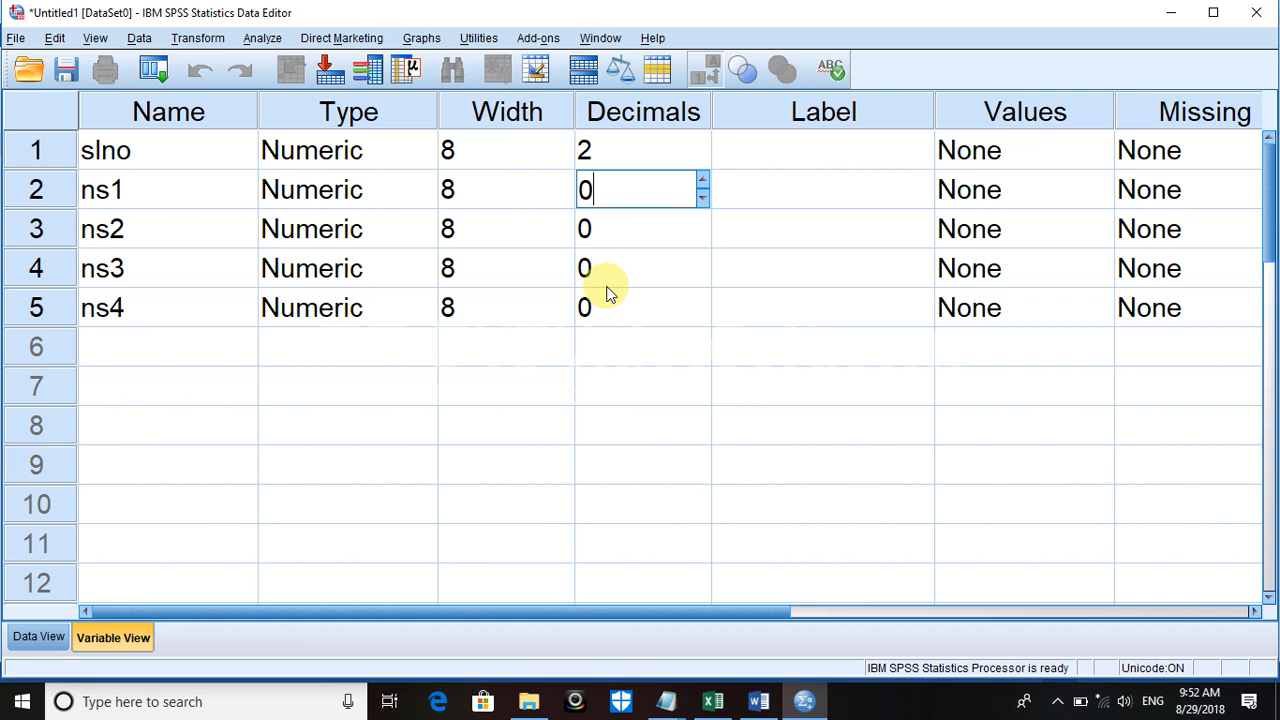
{"action": "key", "text": "Down"}
{"action": "key", "text": "Up"}
{"action": "key", "text": "Up"}
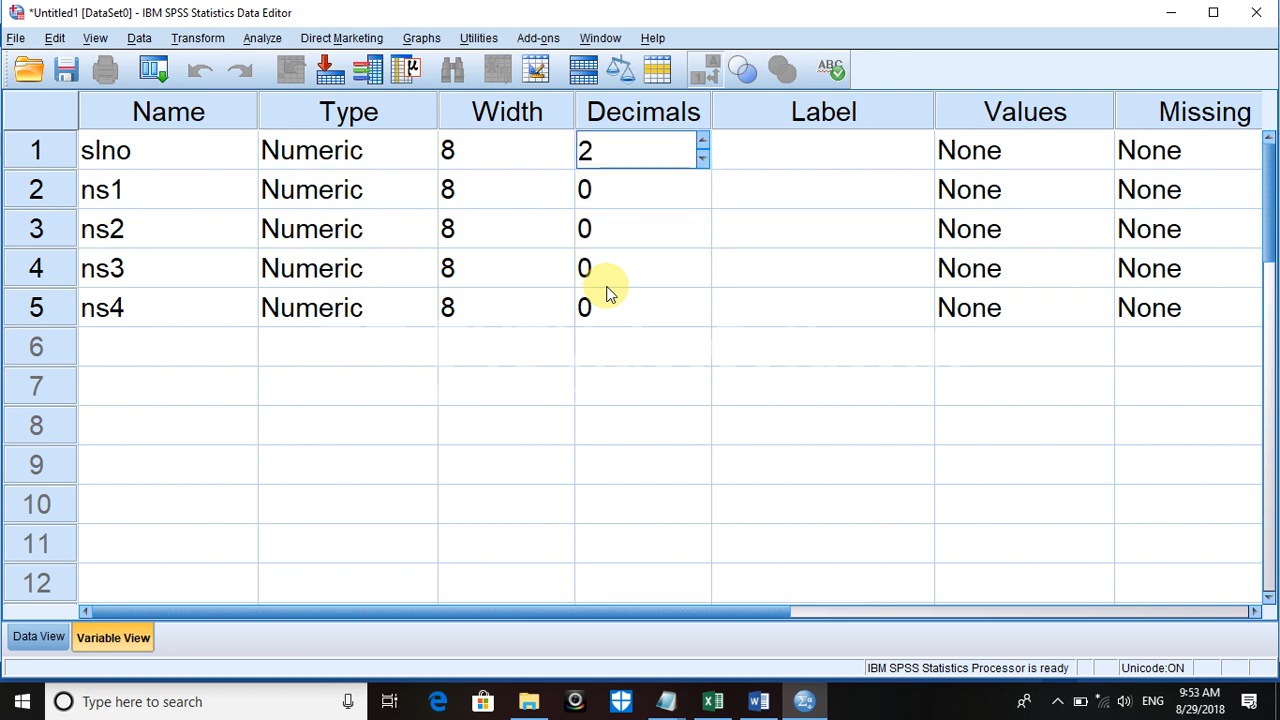
{"action": "type", "text": "0"}
{"action": "key", "text": "Down"}
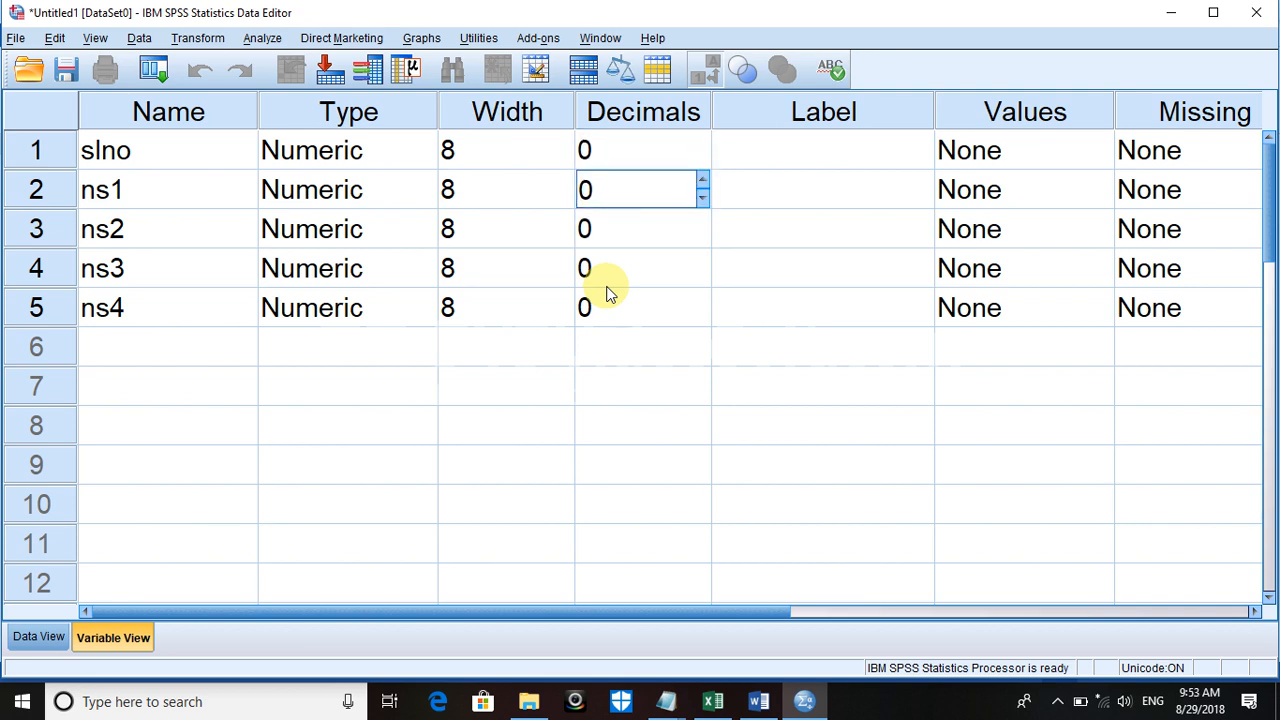
Step: Switch to the data sheet and enter the slno values 1234, 1235, 1346 and 1567 for cases 1 to 4
{"action": "left_click", "coordinate": [36, 638]}
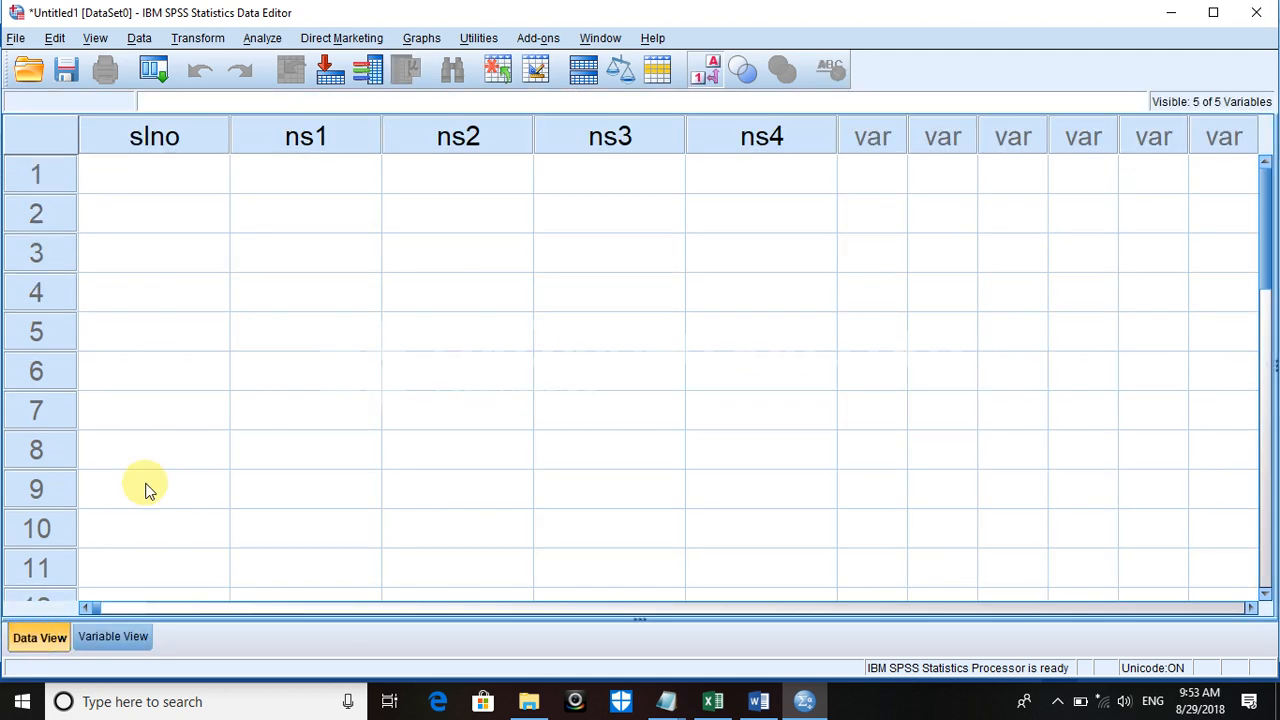
{"action": "left_click", "coordinate": [138, 178]}
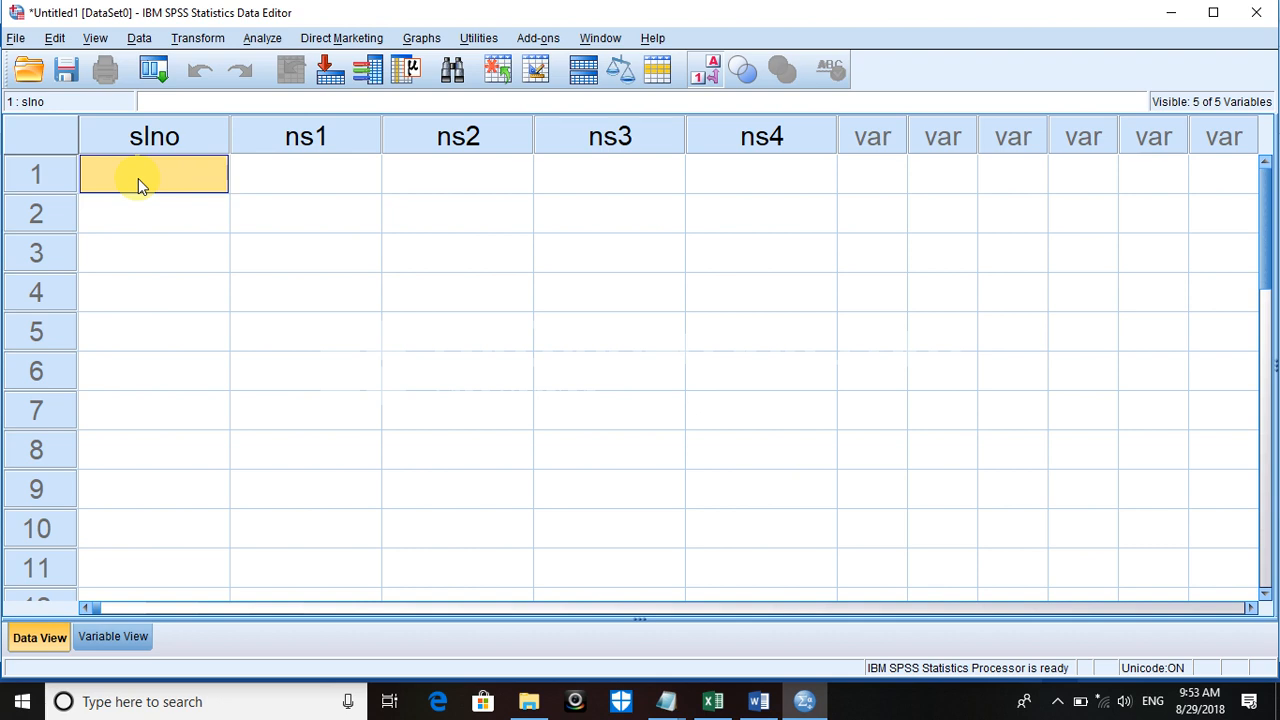
{"action": "type", "text": "1234"}
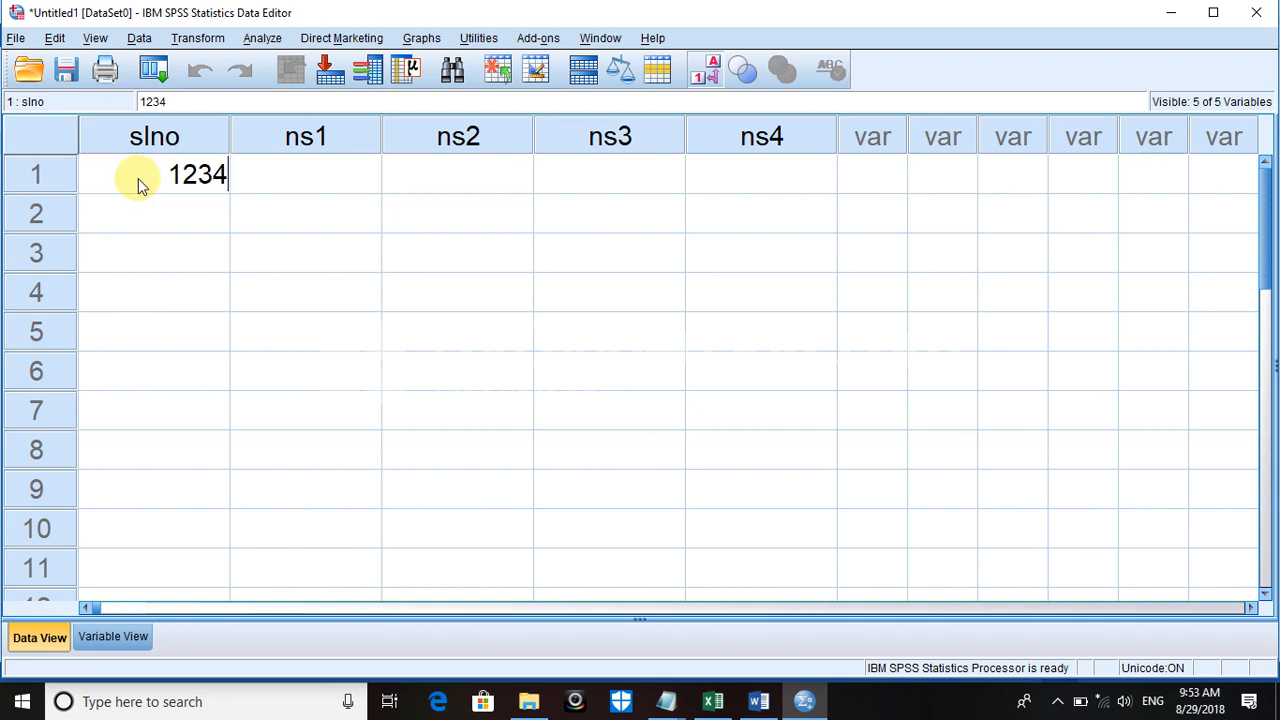
{"action": "key", "text": "Return"}
{"action": "type", "text": "1234"}
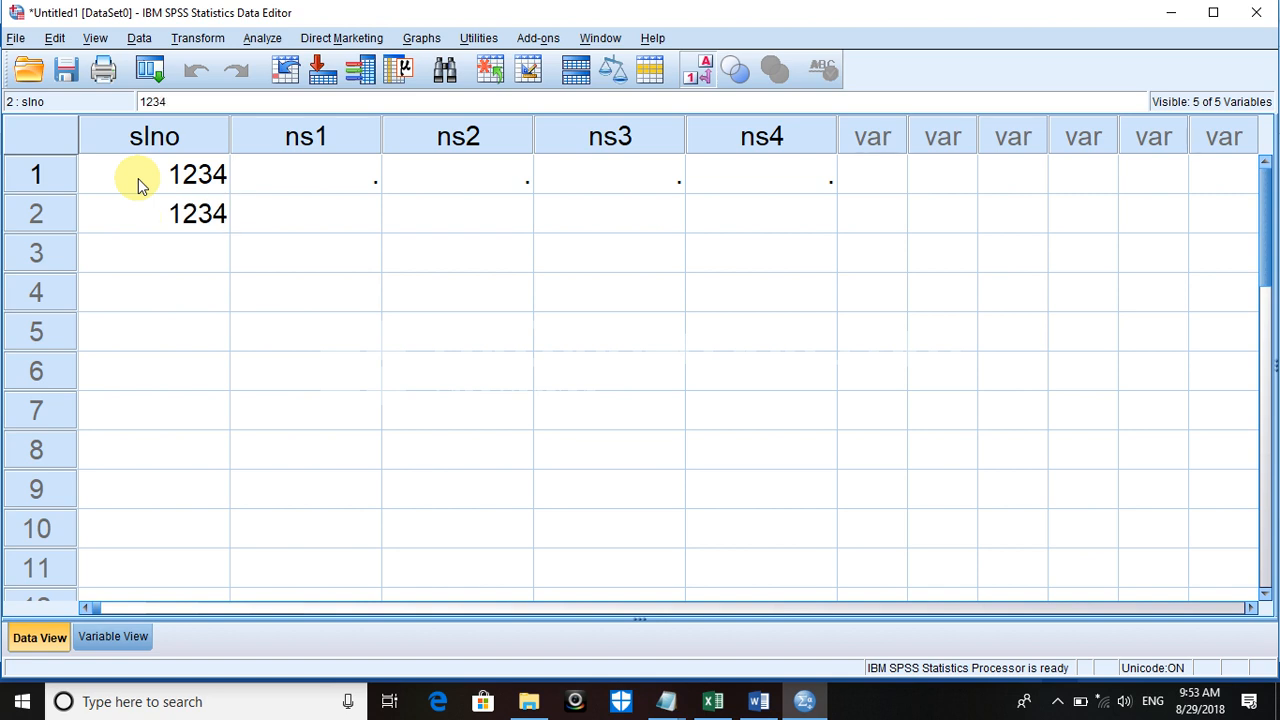
{"action": "key", "text": "BackSpace"}
{"action": "type", "text": "5"}
{"action": "key", "text": "Return"}
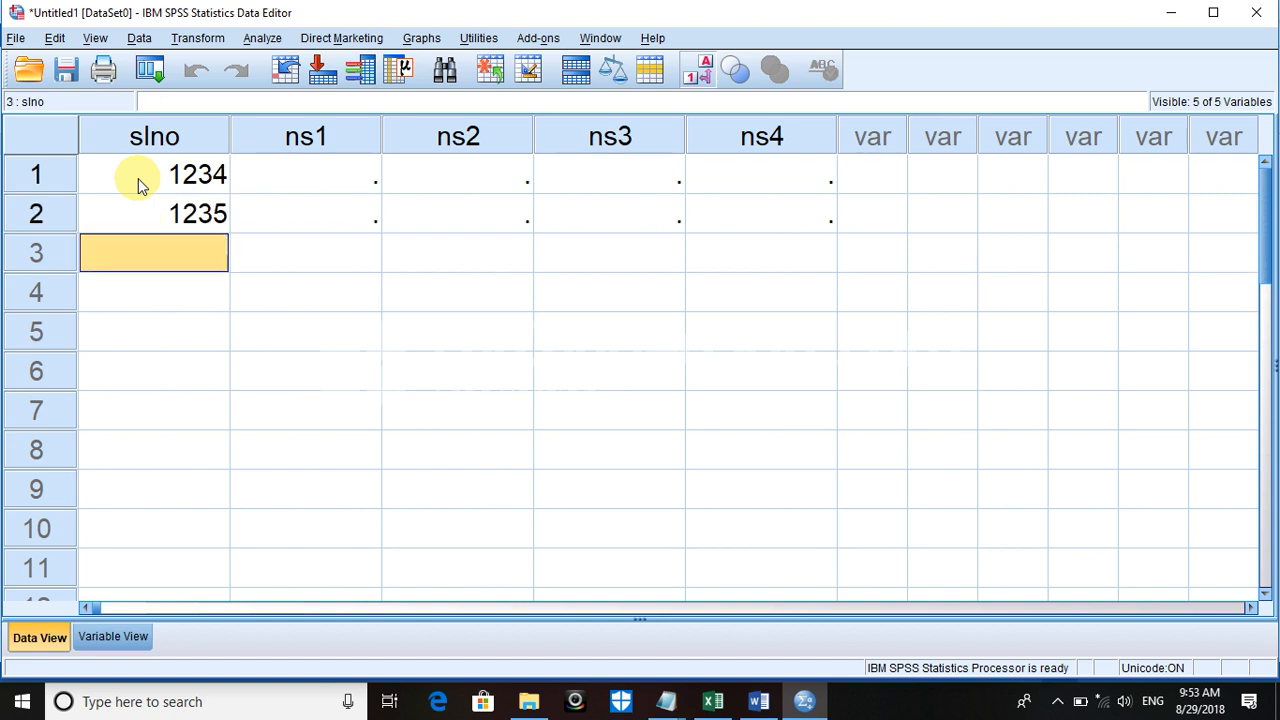
{"action": "type", "text": "1346"}
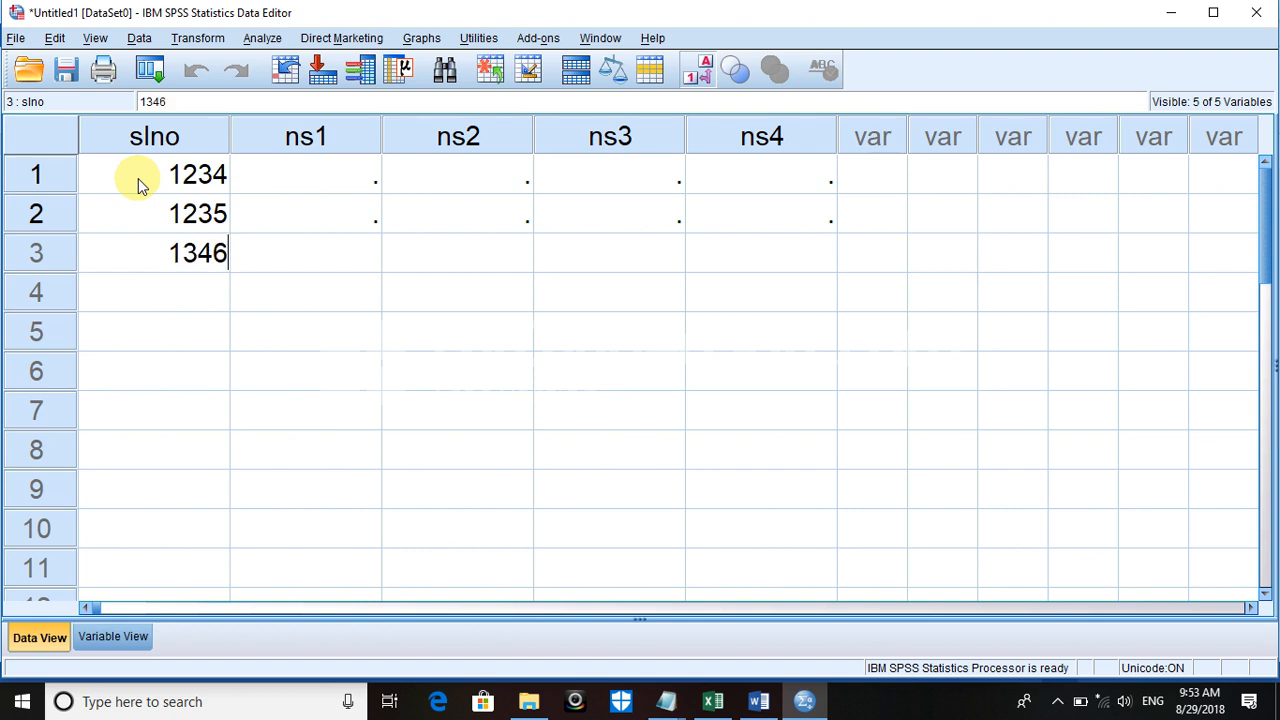
{"action": "key", "text": "Return"}
{"action": "type", "text": "1567"}
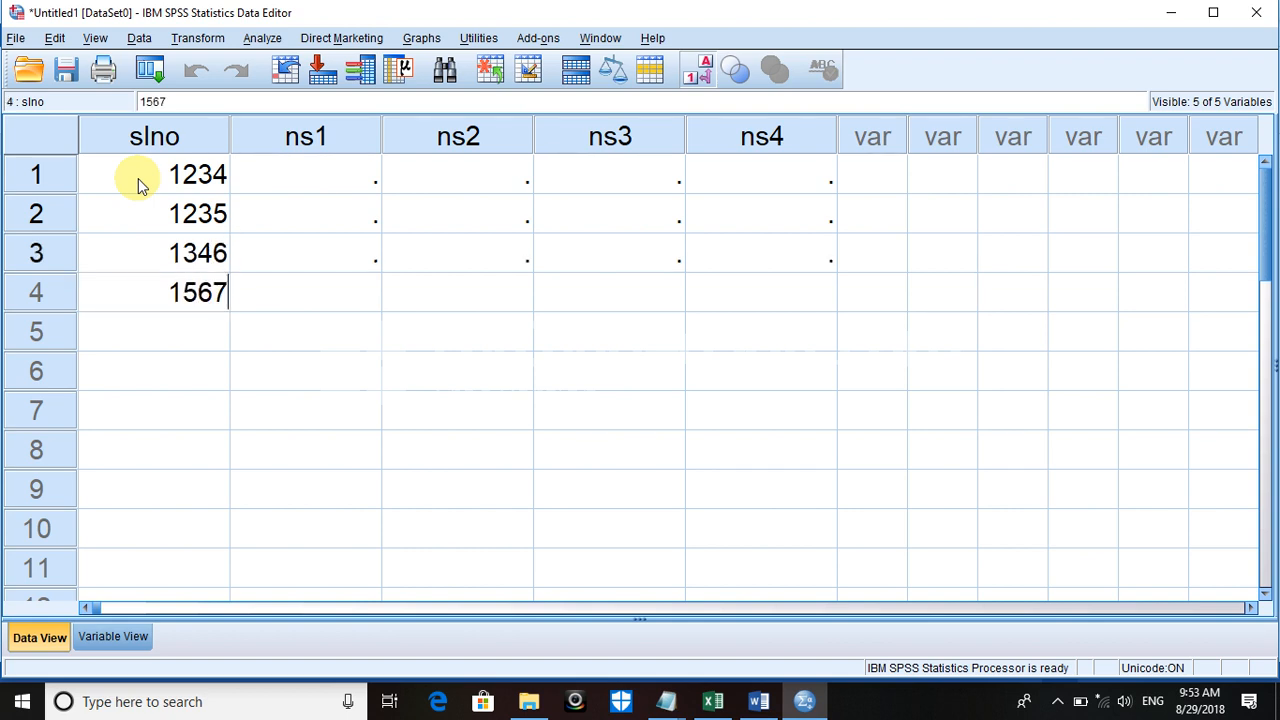
{"action": "key", "text": "Return"}
{"action": "type", "text": "1234"}
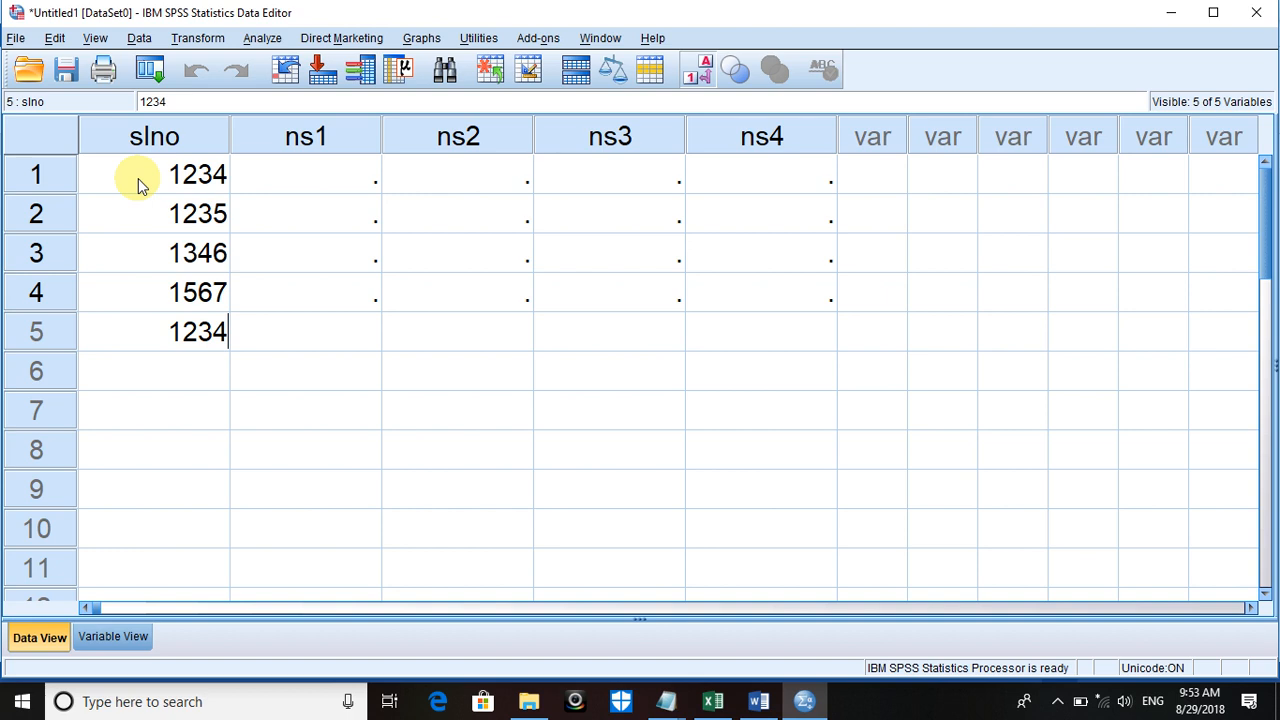
{"action": "key", "text": "Return"}
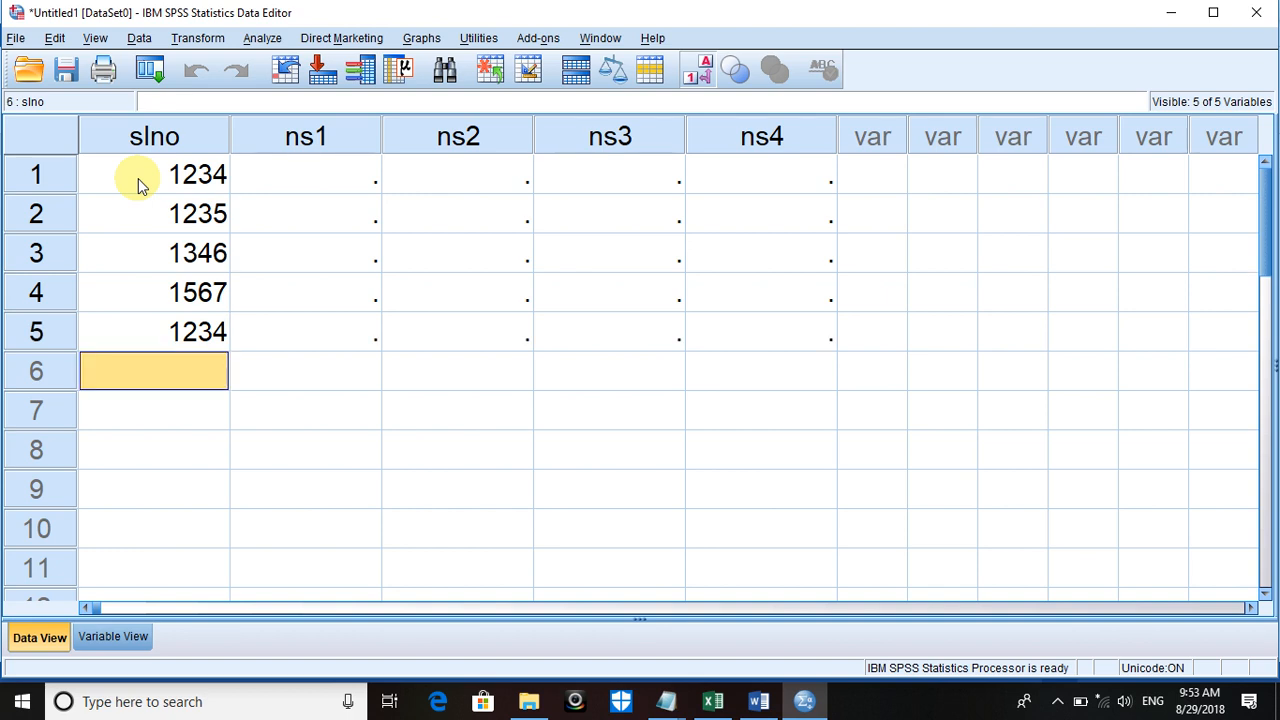
{"action": "type", "text": "1"}
{"action": "key", "text": "Up"}
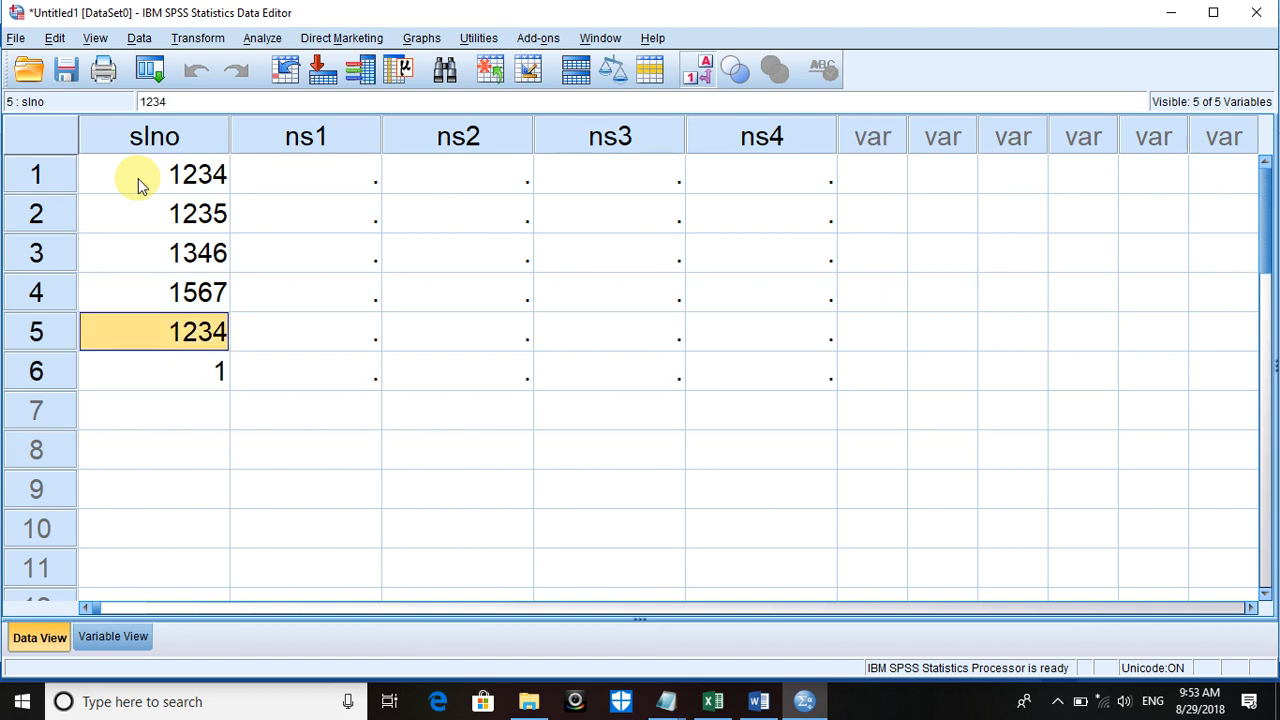
Step: Enter the slno values 1287, 1289, 1267, 1556 and 1286 for cases 5 to 9
{"action": "type", "text": "1287"}
{"action": "key", "text": "Return"}
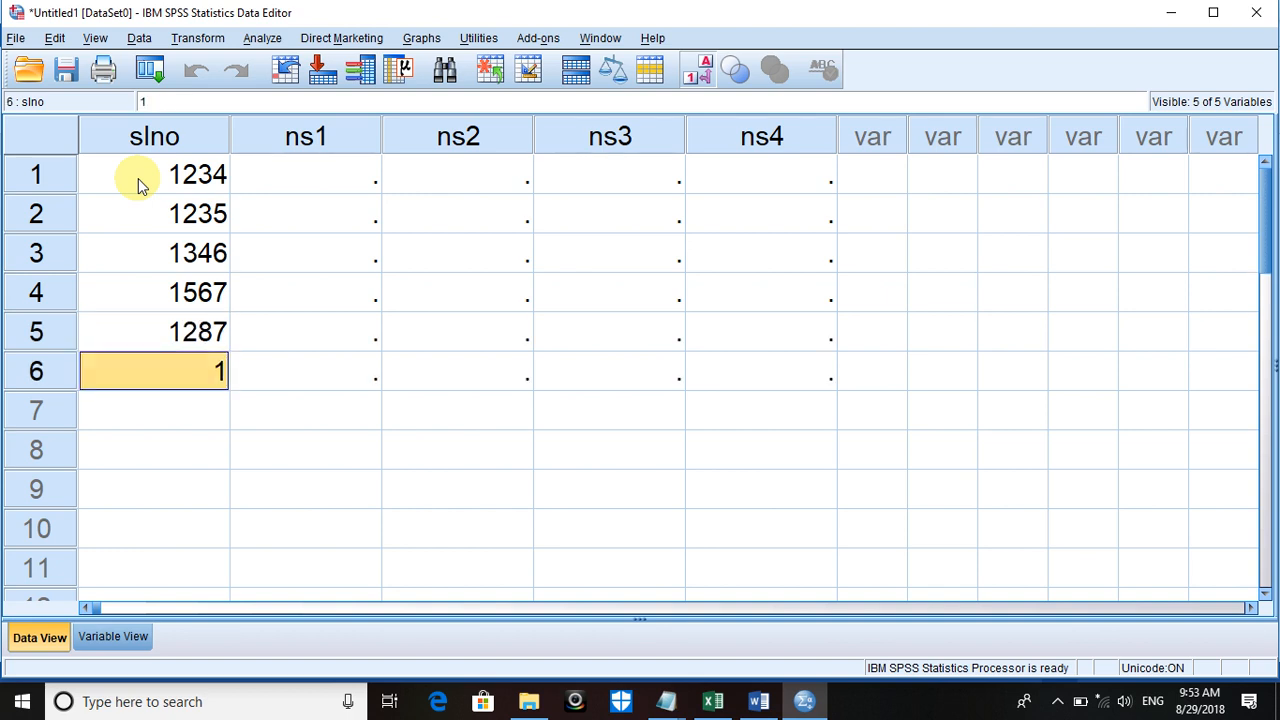
{"action": "type", "text": "1289"}
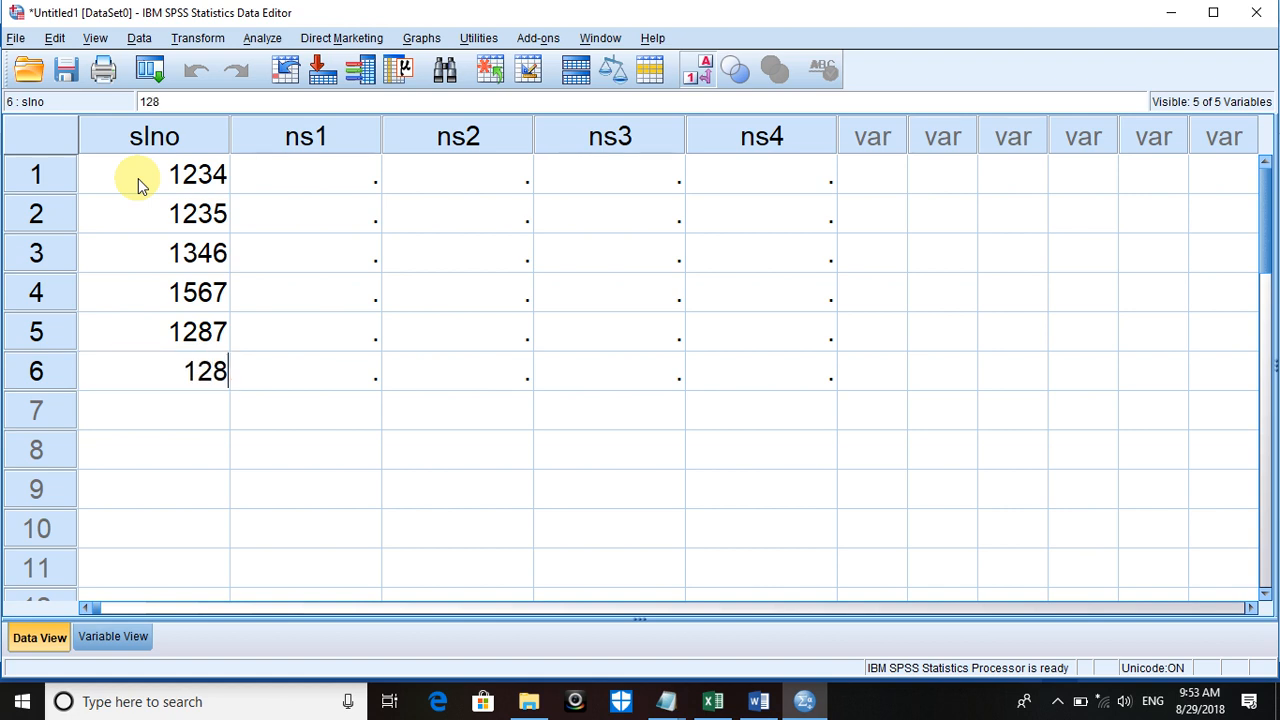
{"action": "key", "text": "Return"}
{"action": "type", "text": "1267"}
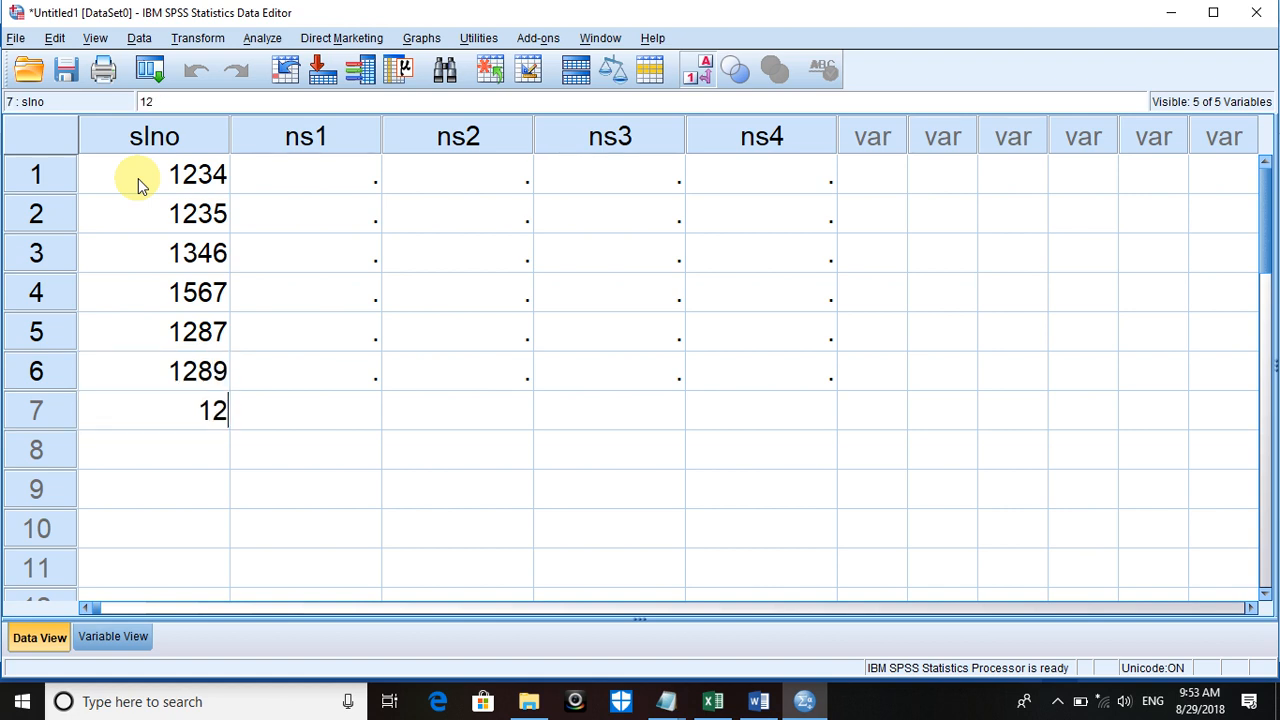
{"action": "key", "text": "Return"}
{"action": "type", "text": "1"}
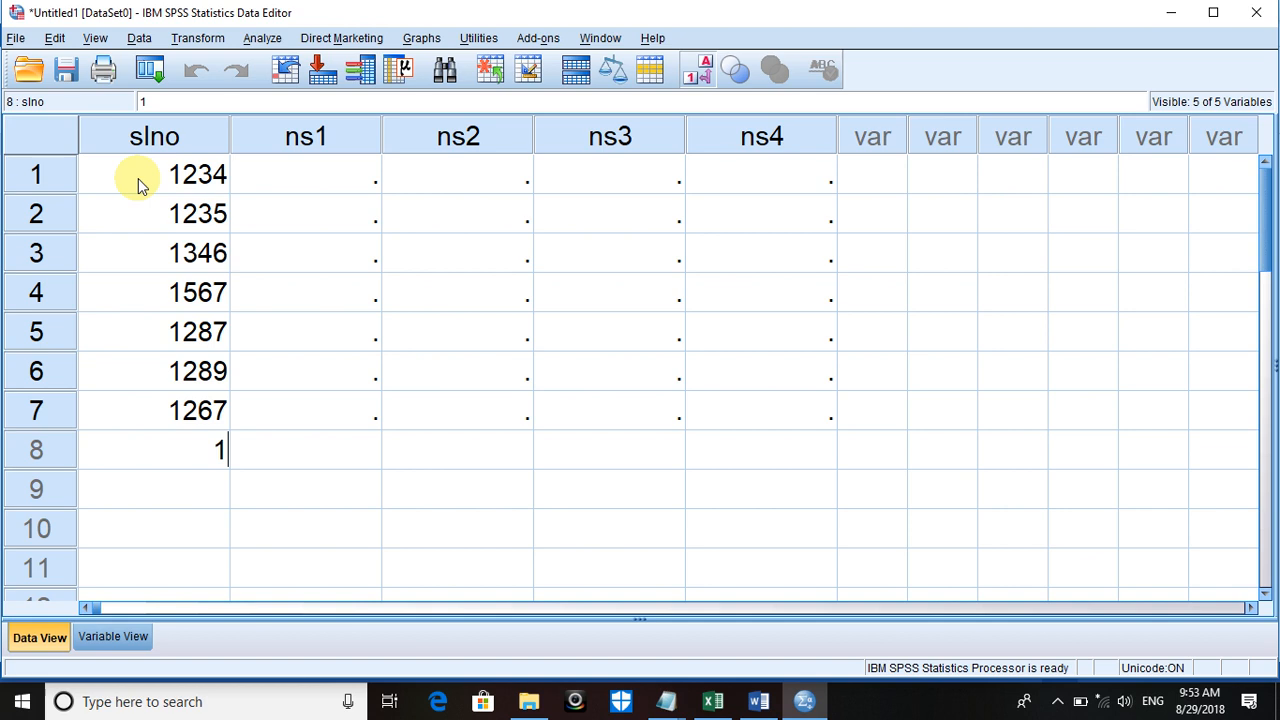
{"action": "type", "text": "556"}
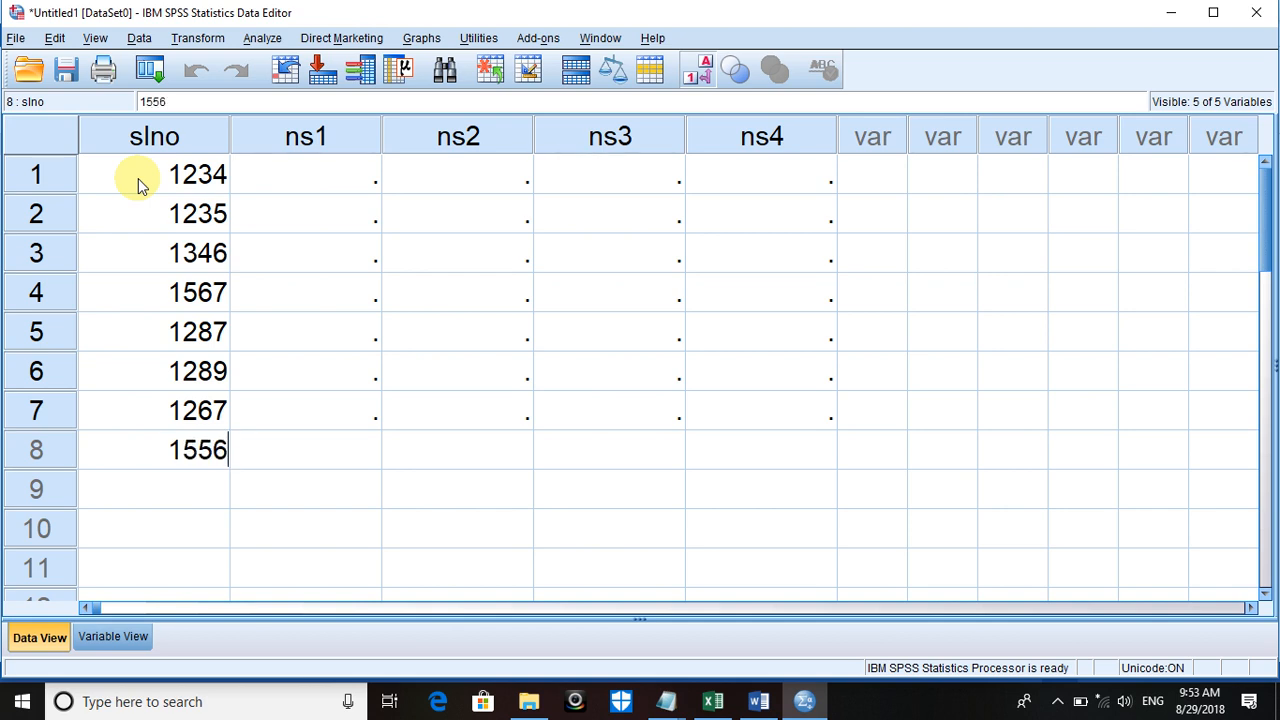
{"action": "key", "text": "Return"}
{"action": "type", "text": "1286"}
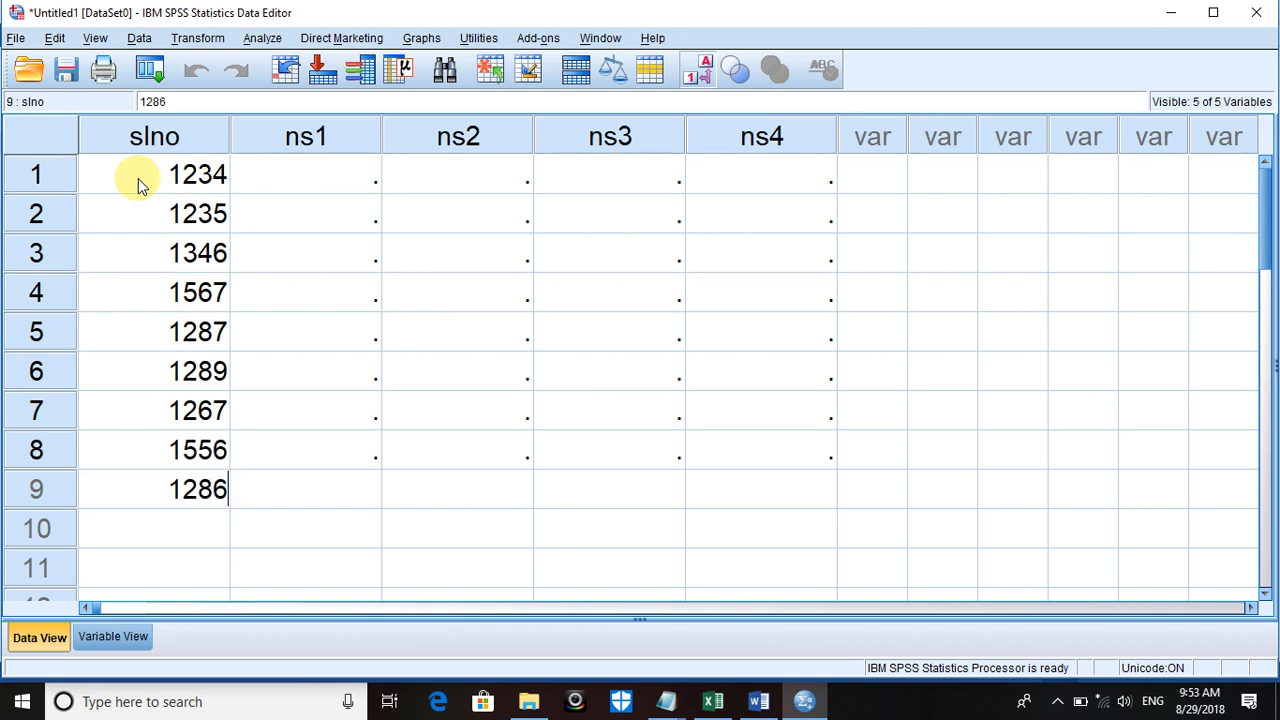
{"action": "key", "text": "Return"}
Step: Enter the slno values 1278, 1276 and 1577 for cases 10 to 12
{"action": "type", "text": "12789"}
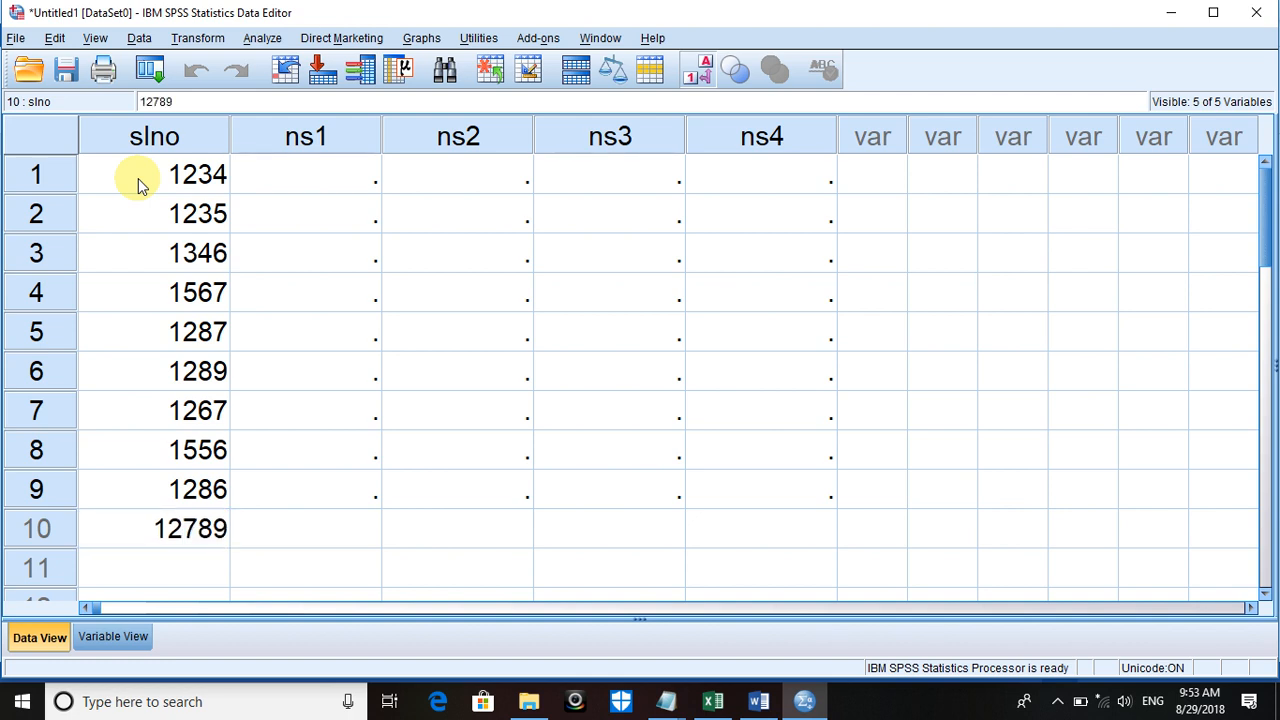
{"action": "key", "text": "BackSpace"}
{"action": "key", "text": "Return"}
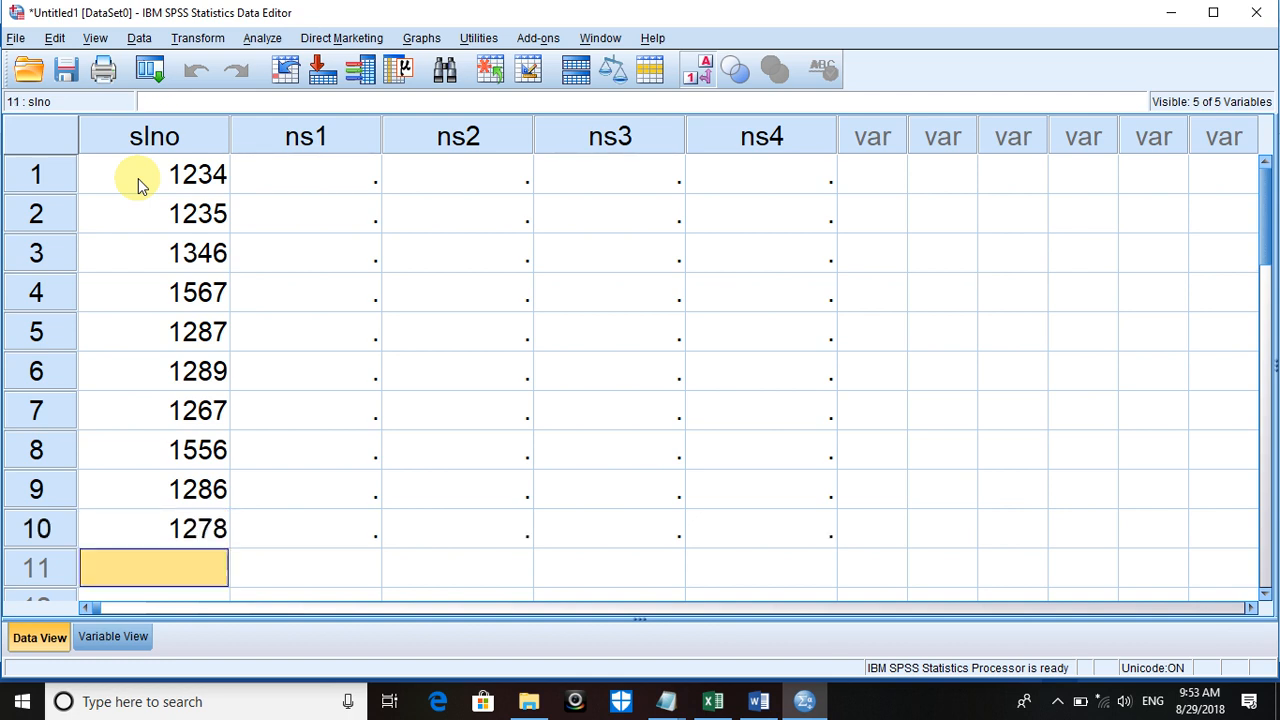
{"action": "type", "text": "12"}
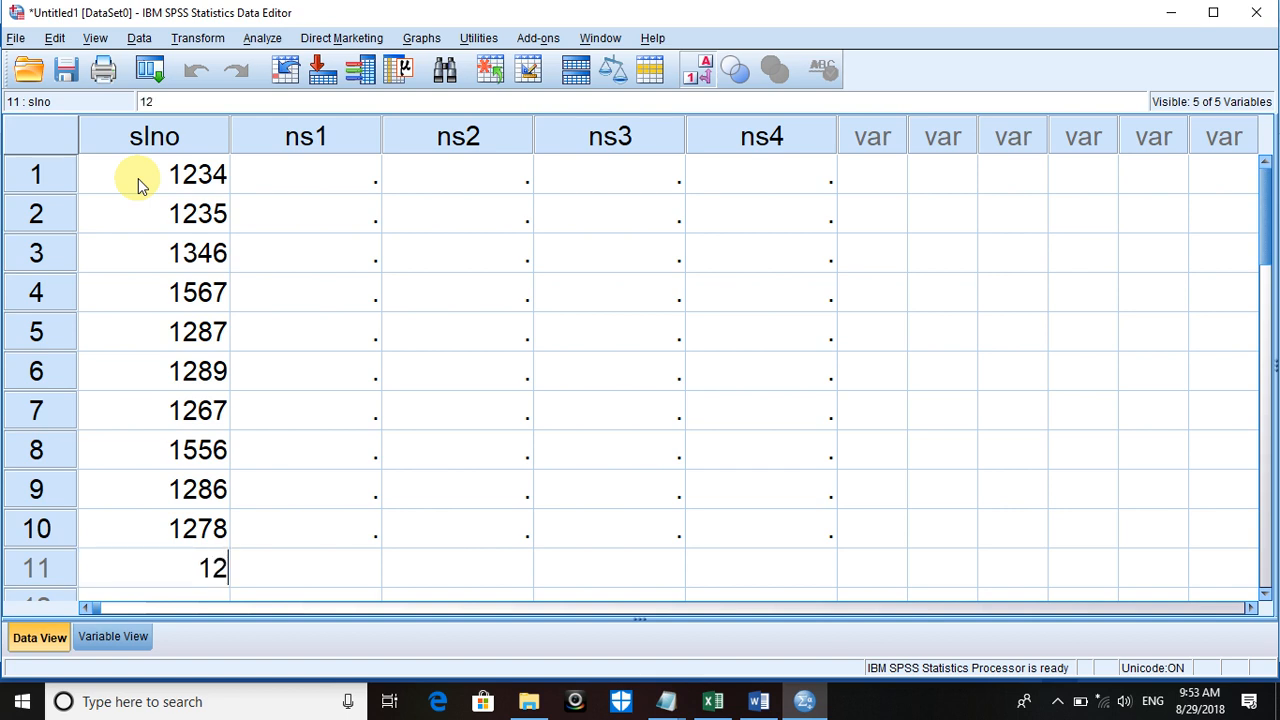
{"action": "type", "text": "76"}
{"action": "key", "text": "Return"}
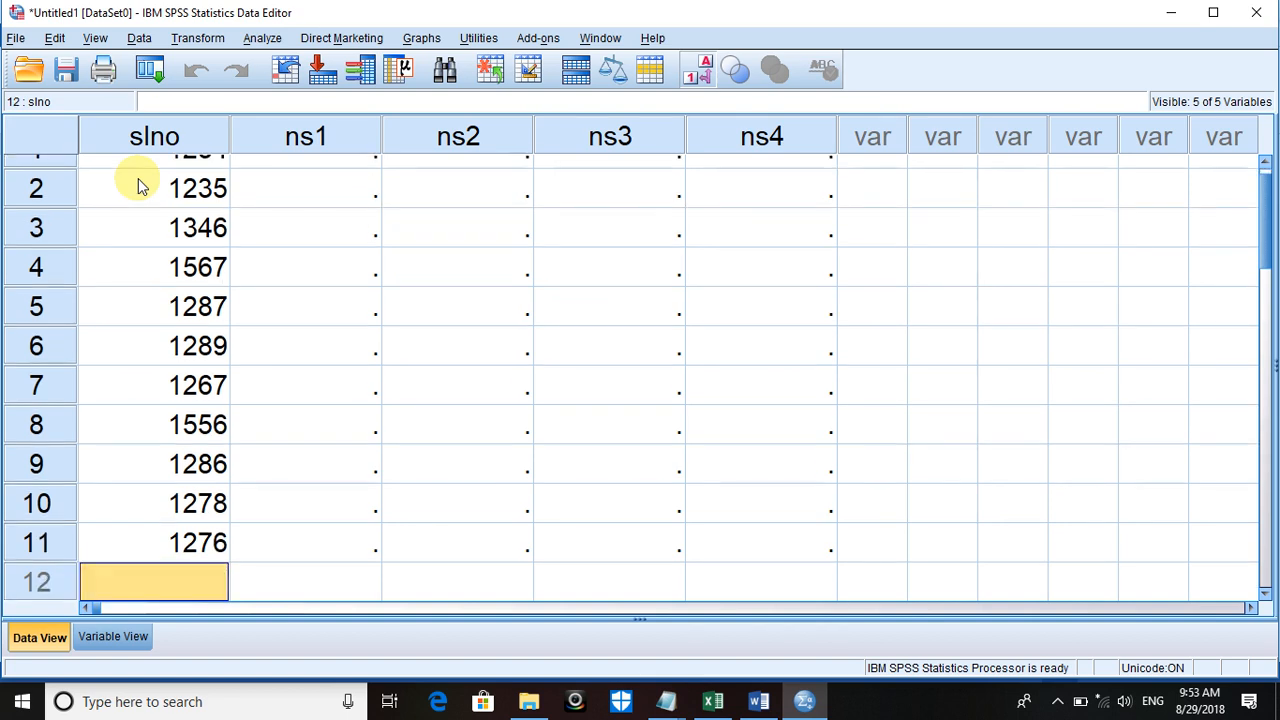
{"action": "type", "text": "15778"}
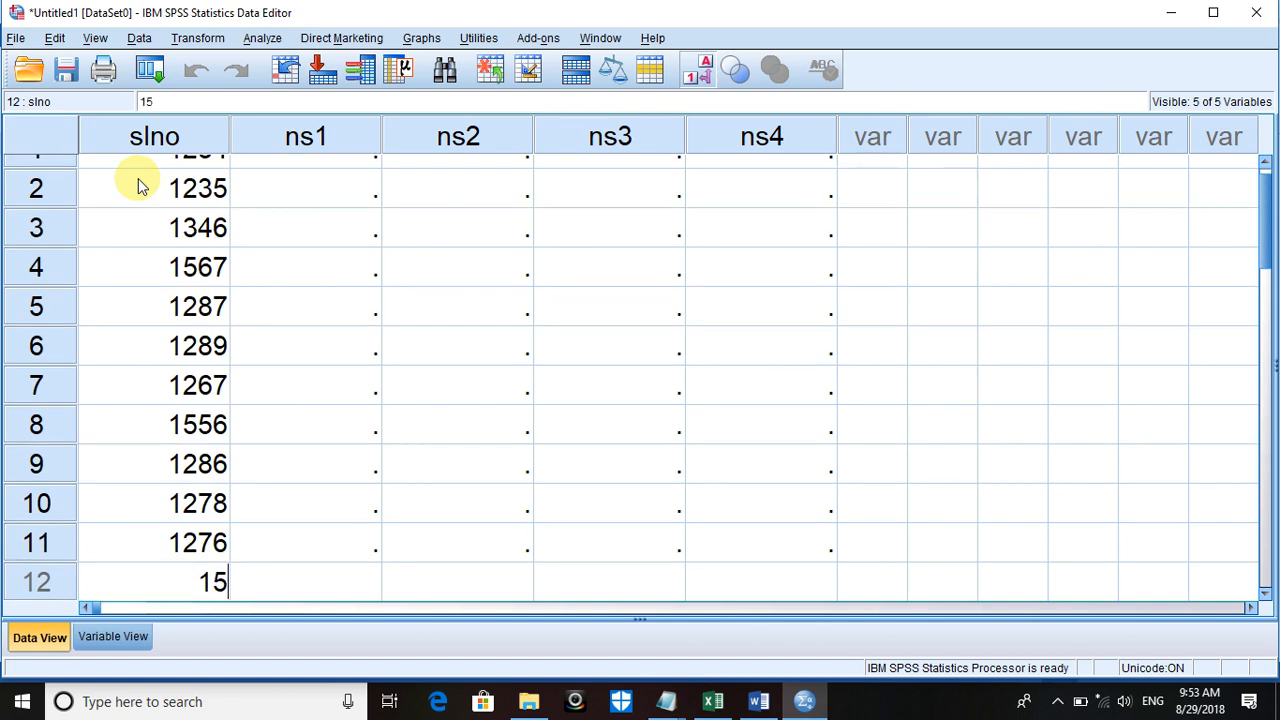
{"action": "key", "text": "BackSpace"}
{"action": "key", "text": "Up"}
Step: Check the coded answer layout in the Word document, and in SPSS enter 2 for ns1 and 5 for ns2 in case 1
{"action": "key", "text": "Up"}
{"action": "key", "text": "Up"}
{"action": "key", "text": "Up"}
{"action": "key", "text": "Up"}
{"action": "key", "text": "Up"}
{"action": "key", "text": "Up"}
{"action": "key", "text": "Up"}
{"action": "key", "text": "Up"}
{"action": "key", "text": "Up"}
{"action": "key", "text": "Up"}
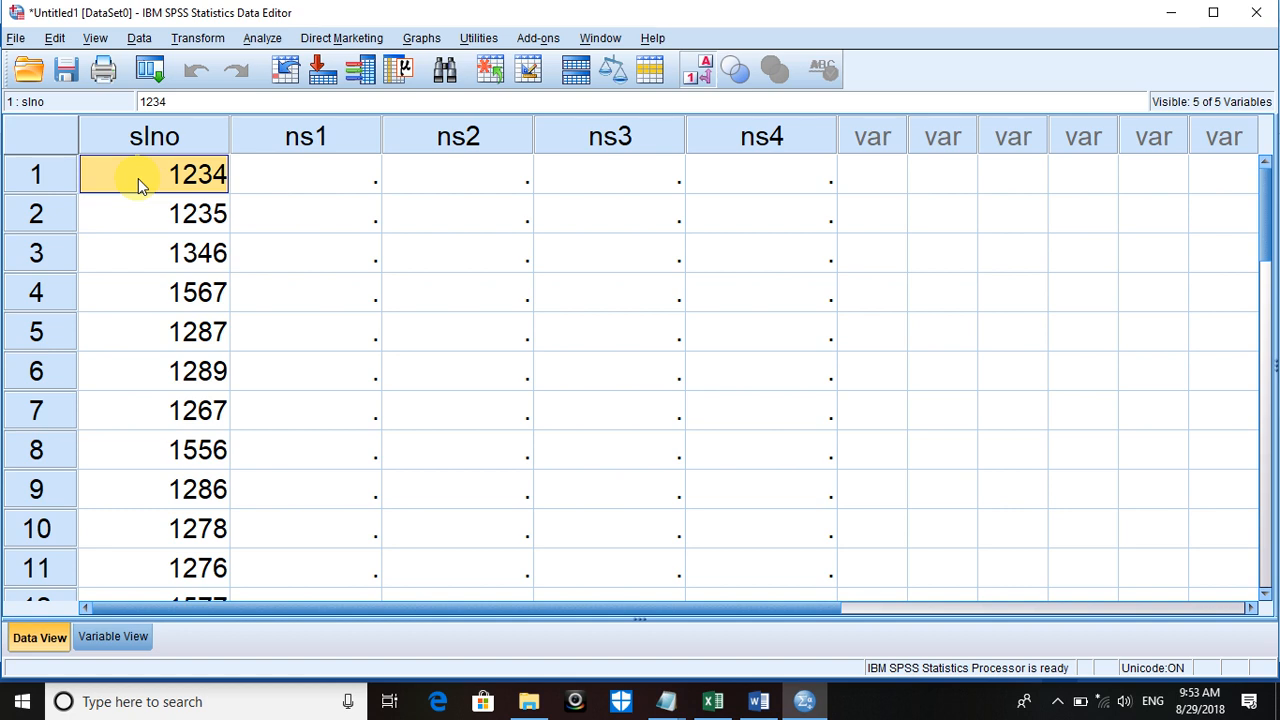
{"action": "key", "text": "Right"}
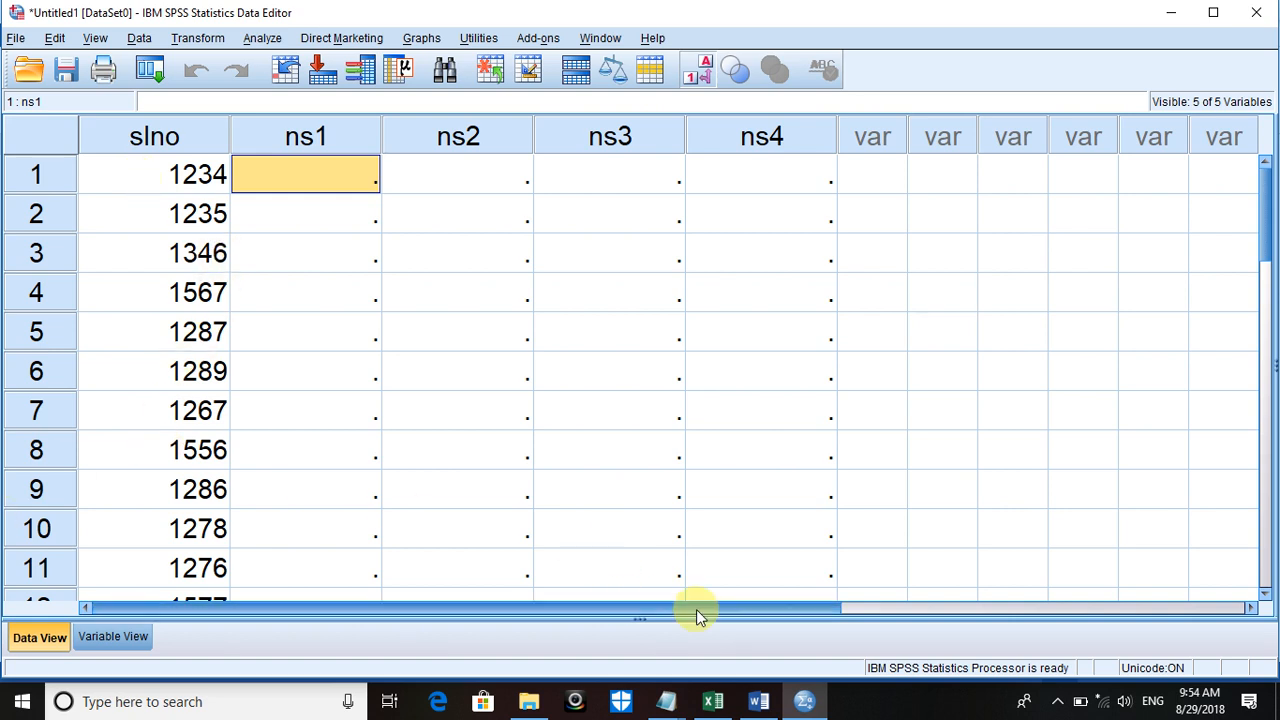
{"action": "left_click", "coordinate": [762, 701]}
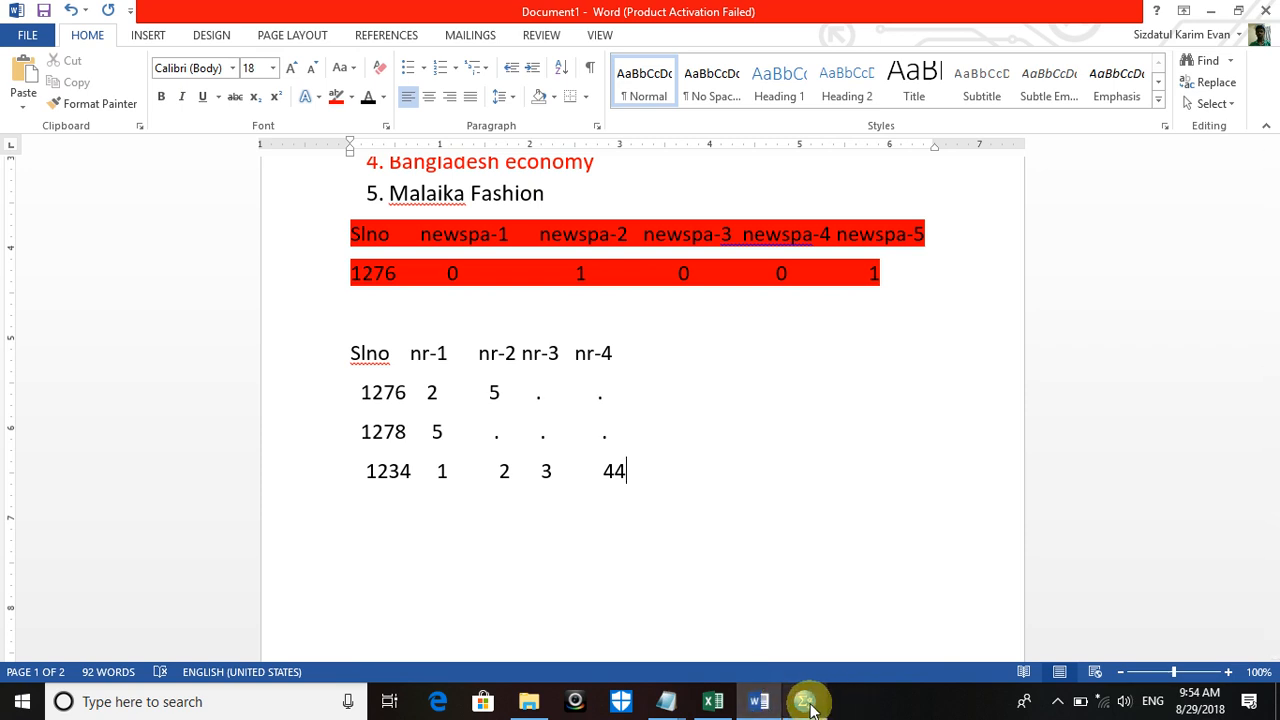
{"action": "left_click", "coordinate": [808, 703]}
{"action": "type", "text": "2"}
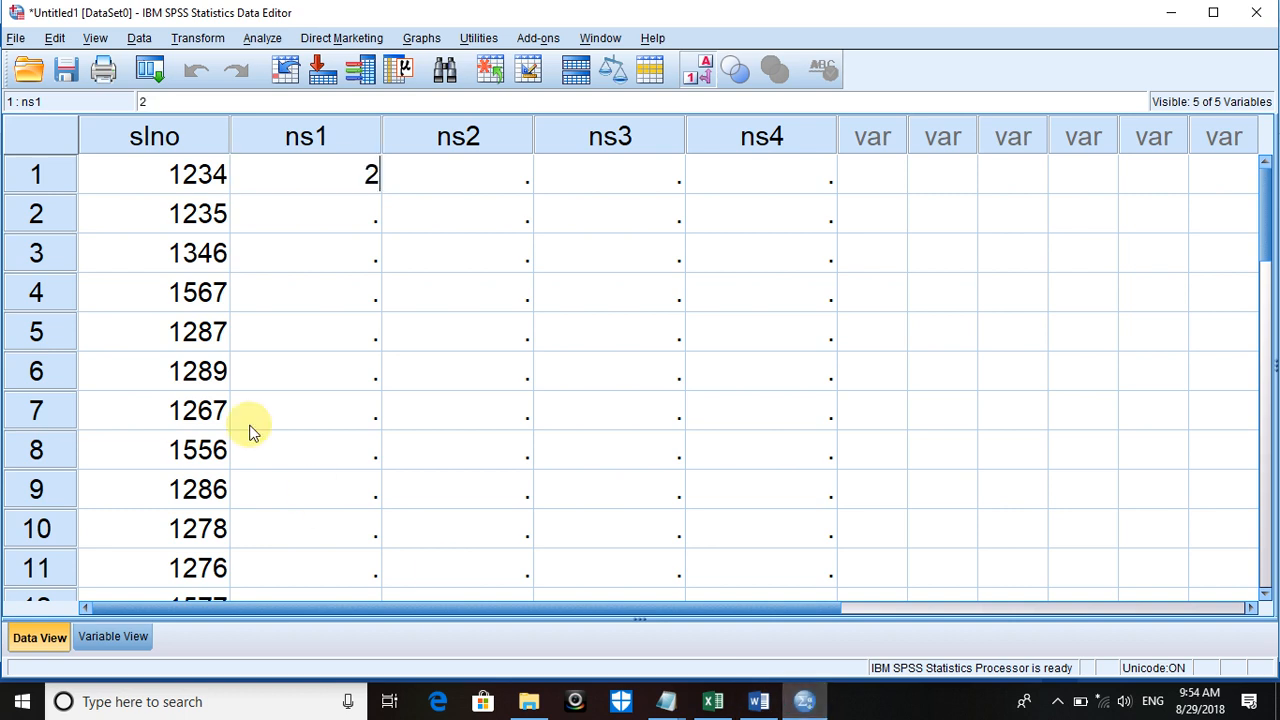
{"action": "key", "text": "Tab"}
{"action": "type", "text": "5"}
{"action": "key", "text": "Return"}
Step: Enter 3 for ns1 in case 2, and enter 1, 2 and 5 for ns1 to ns3 in case 3
{"action": "key", "text": "Left"}
{"action": "type", "text": "3"}
{"action": "key", "text": "Return"}
{"action": "type", "text": "125"}
{"action": "key", "text": "BackSpace"}
{"action": "key", "text": "BackSpace"}
{"action": "key", "text": "Tab"}
{"action": "type", "text": "2"}
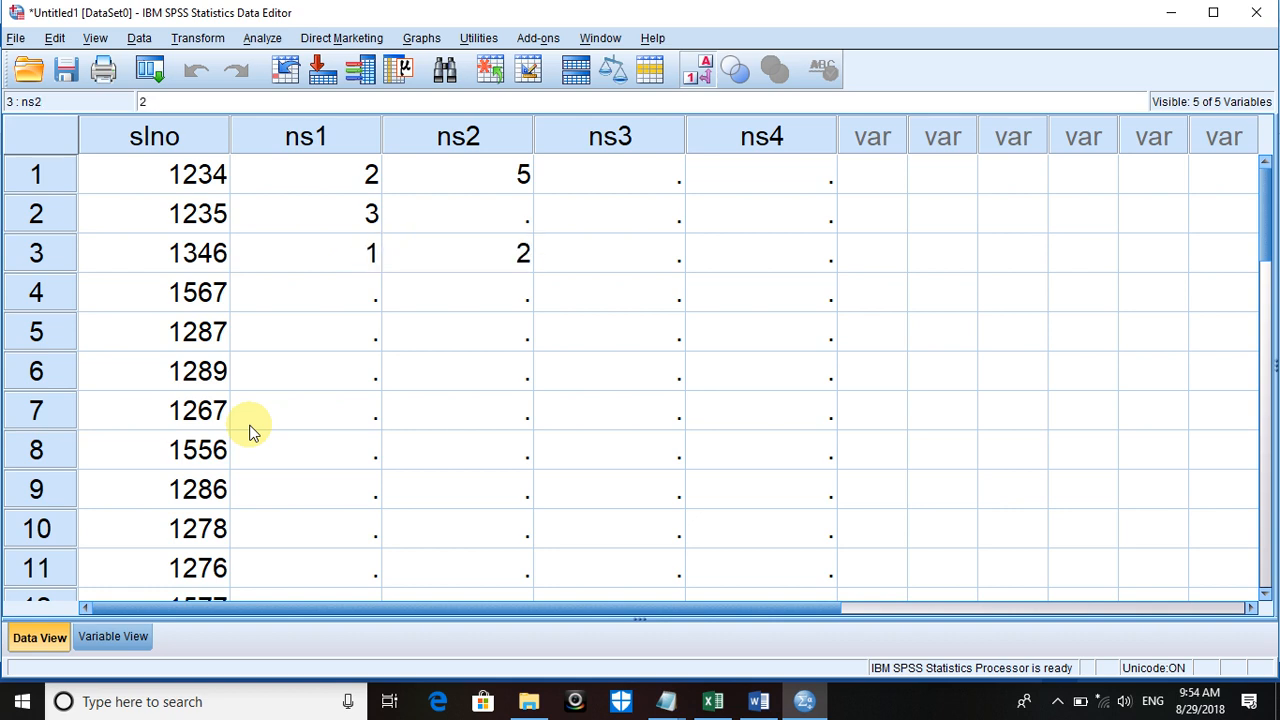
{"action": "key", "text": "Tab"}
{"action": "type", "text": "5"}
{"action": "key", "text": "Return"}
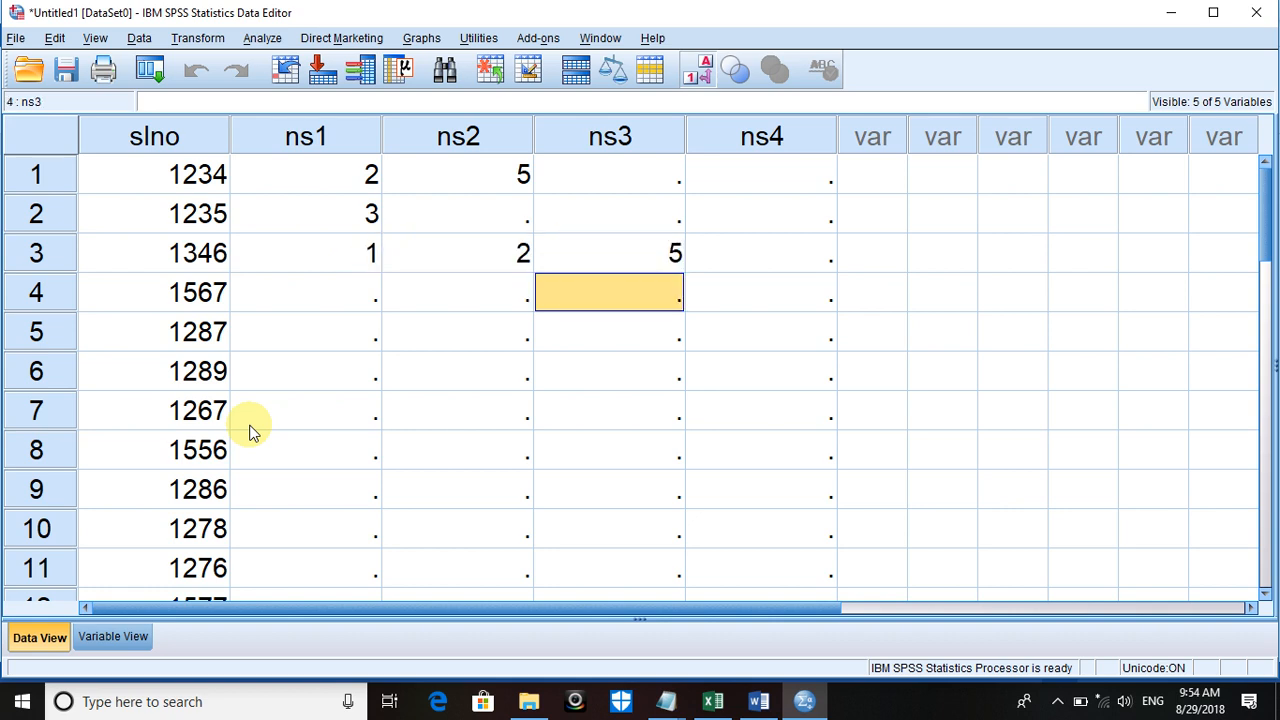
Step: Enter the codes 1, 2, 3 and 4 for ns1 to ns4 in case 4
{"action": "key", "text": "Left"}
{"action": "key", "text": "Left"}
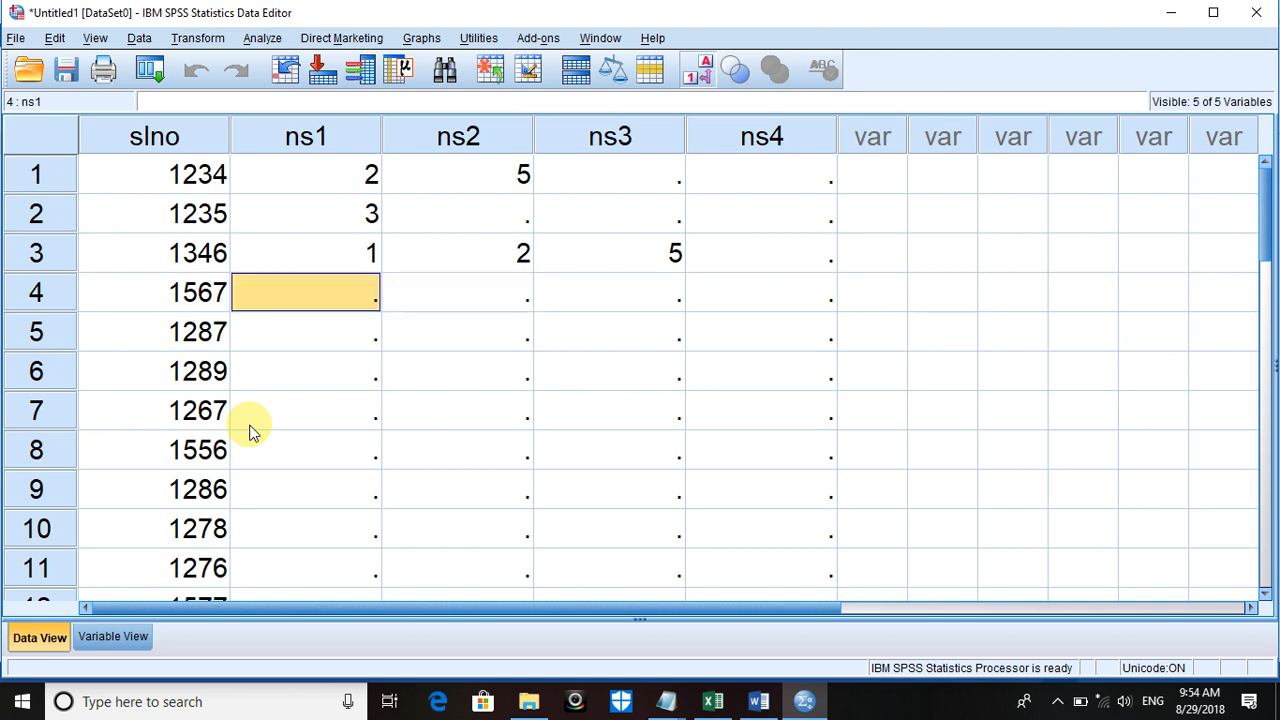
{"action": "type", "text": "1"}
{"action": "key", "text": "Tab"}
{"action": "type", "text": "2"}
{"action": "key", "text": "Tab"}
{"action": "type", "text": "3"}
{"action": "key", "text": "Tab"}
{"action": "type", "text": "4"}
{"action": "key", "text": "Tab"}
{"action": "type", "text": "5"}
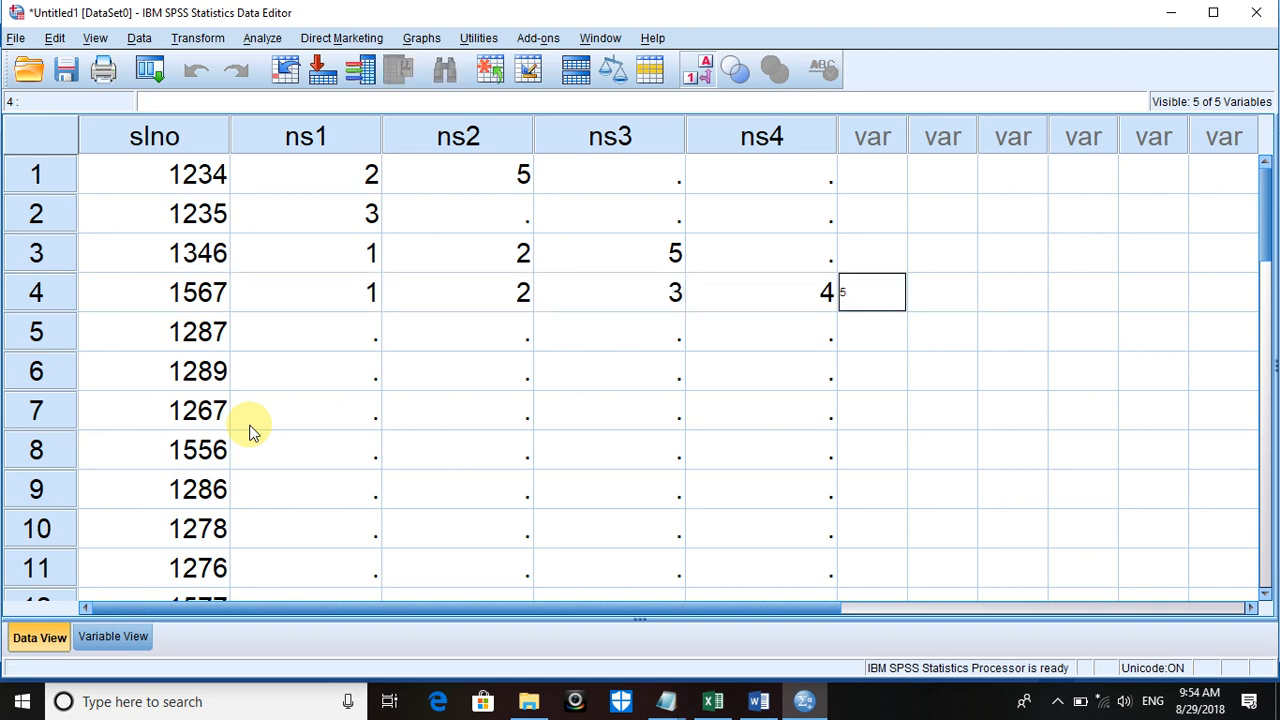
{"action": "key", "text": "BackSpace"}
Step: Enter the codes 1, 3 and 5 for ns1 to ns3 in case 5
{"action": "key", "text": "Down"}
{"action": "key", "text": "Left"}
{"action": "key", "text": "Left"}
{"action": "key", "text": "Left"}
{"action": "key", "text": "Left"}
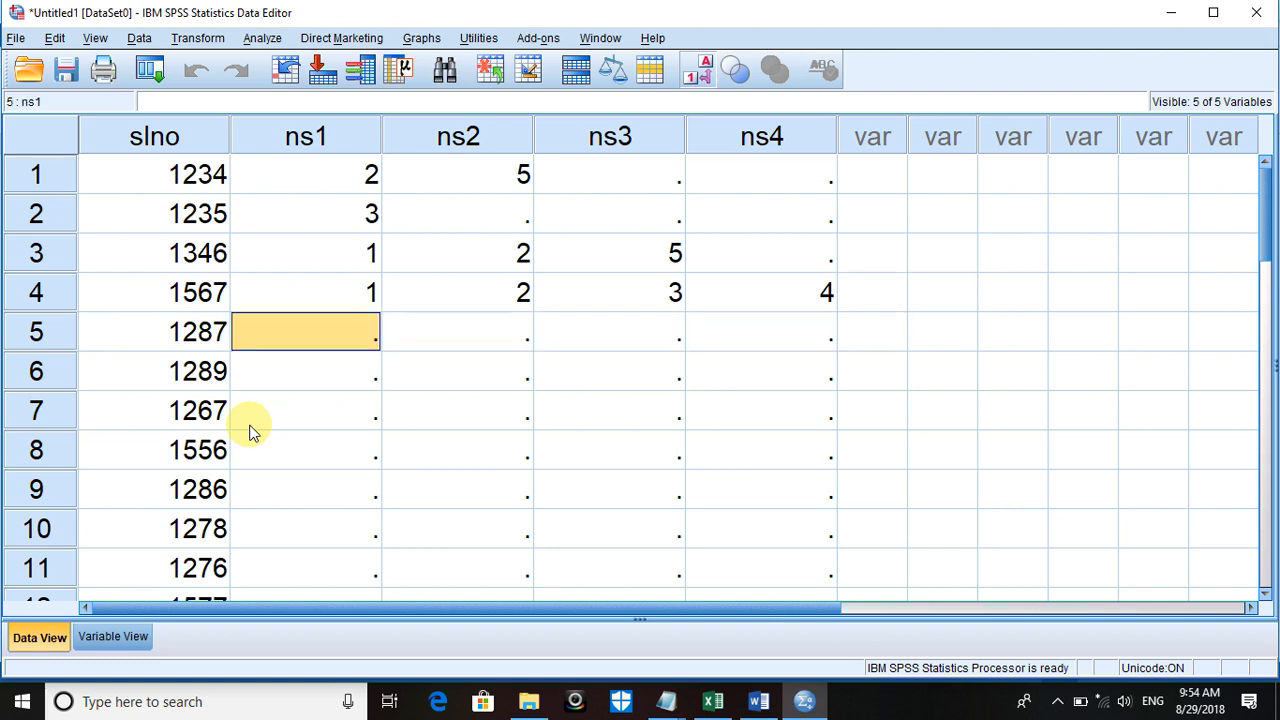
{"action": "type", "text": "12"}
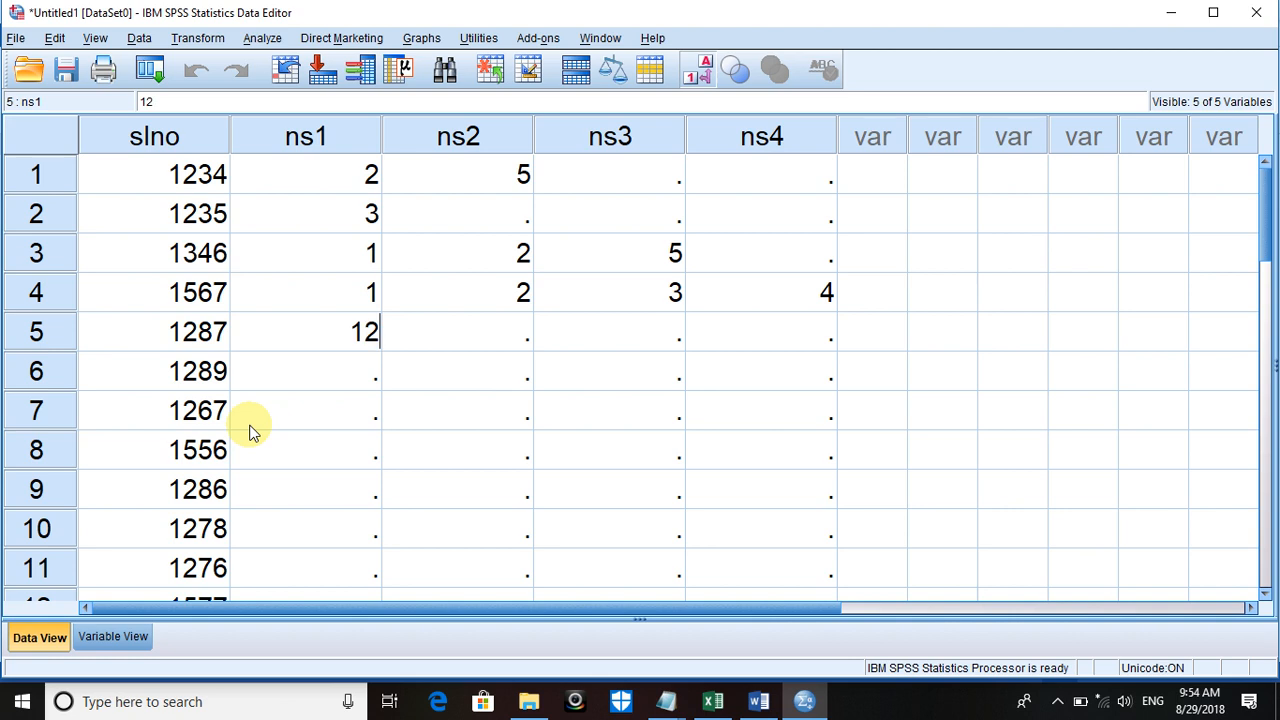
{"action": "key", "text": "BackSpace"}
{"action": "key", "text": "Right"}
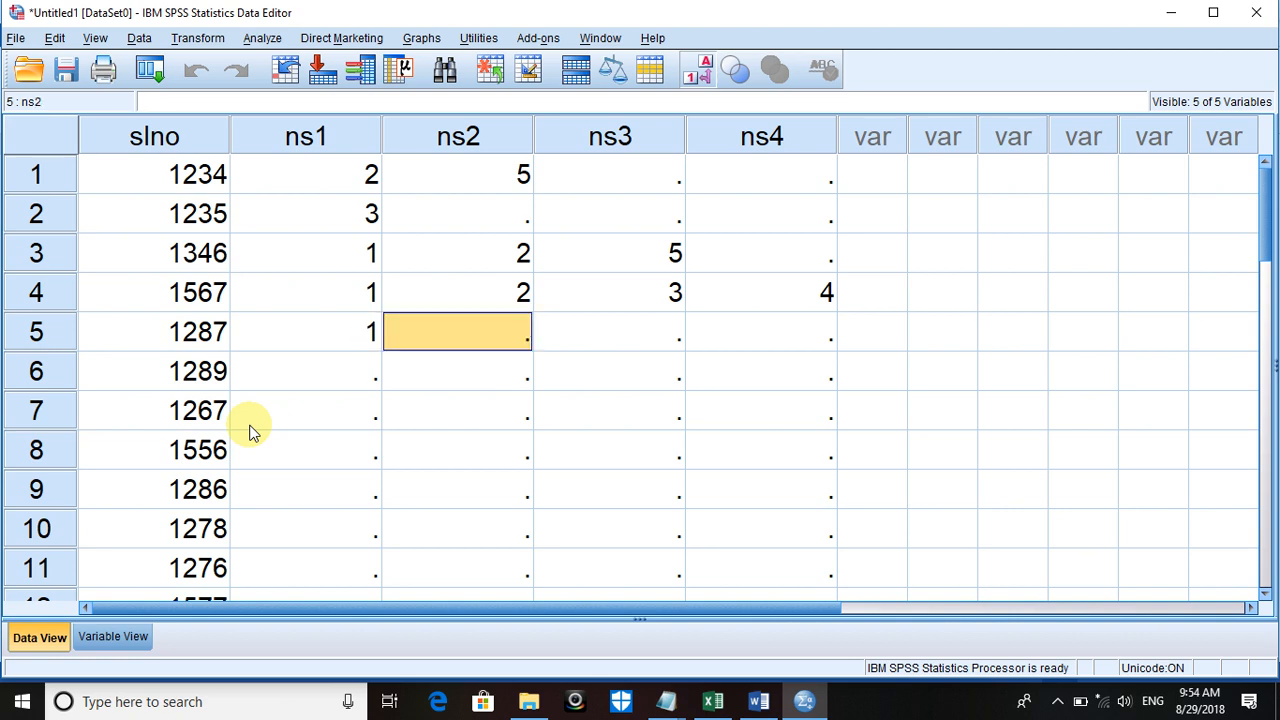
{"action": "type", "text": "3"}
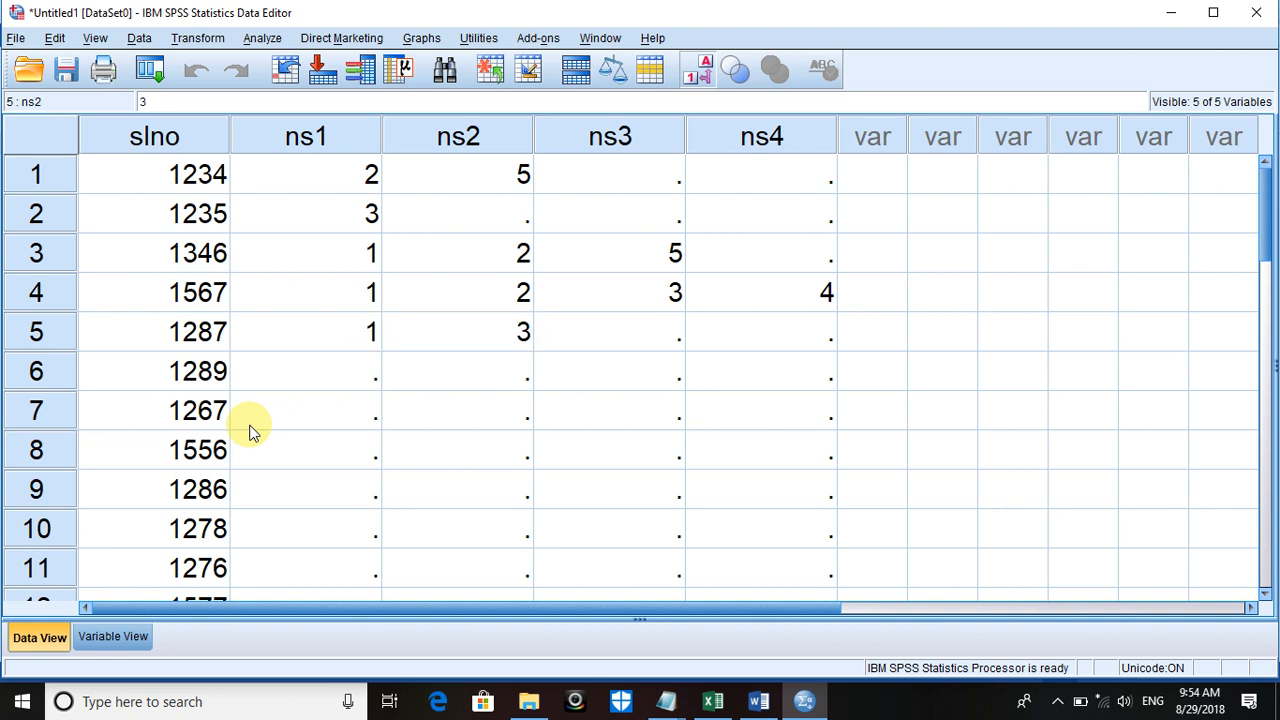
{"action": "key", "text": "Right"}
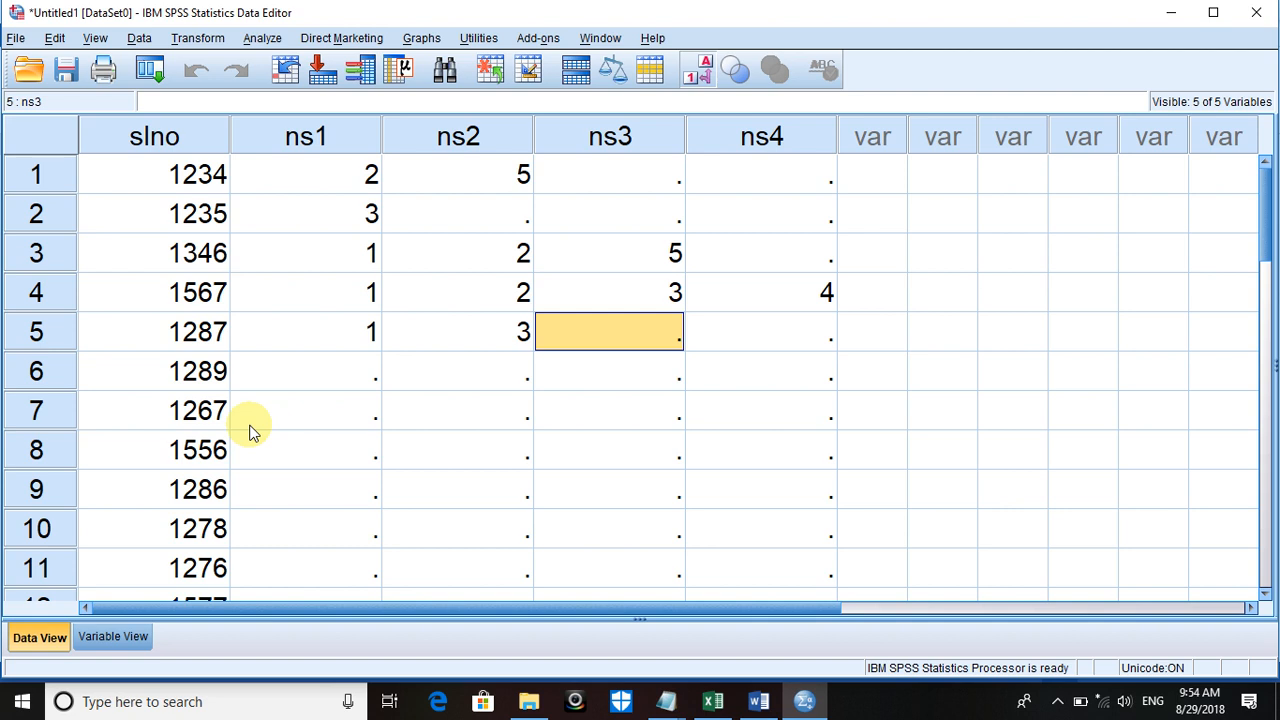
{"action": "type", "text": "5"}
Step: Enter the codes 2, 5 and 4 for ns1 to ns3 in case 6
{"action": "key", "text": "Down"}
{"action": "key", "text": "Left"}
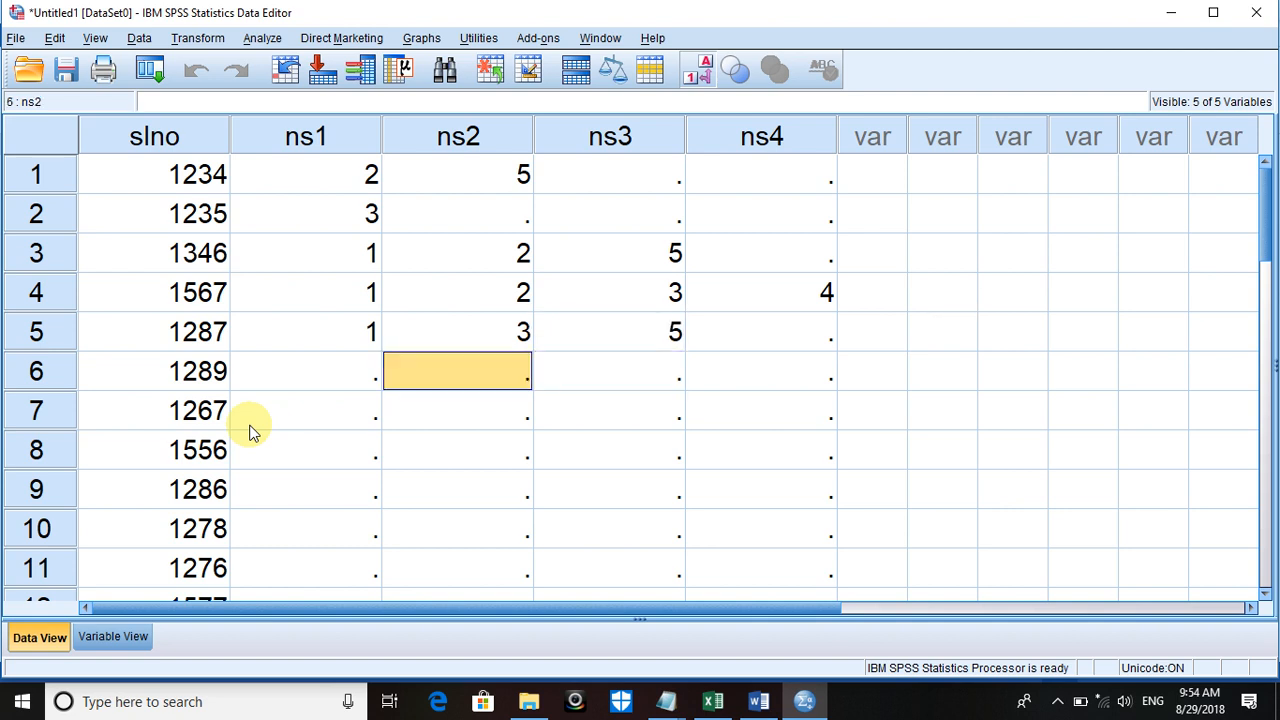
{"action": "key", "text": "Left"}
{"action": "type", "text": "2"}
{"action": "key", "text": "Tab"}
{"action": "type", "text": "5"}
{"action": "key", "text": "Tab"}
{"action": "type", "text": "4"}
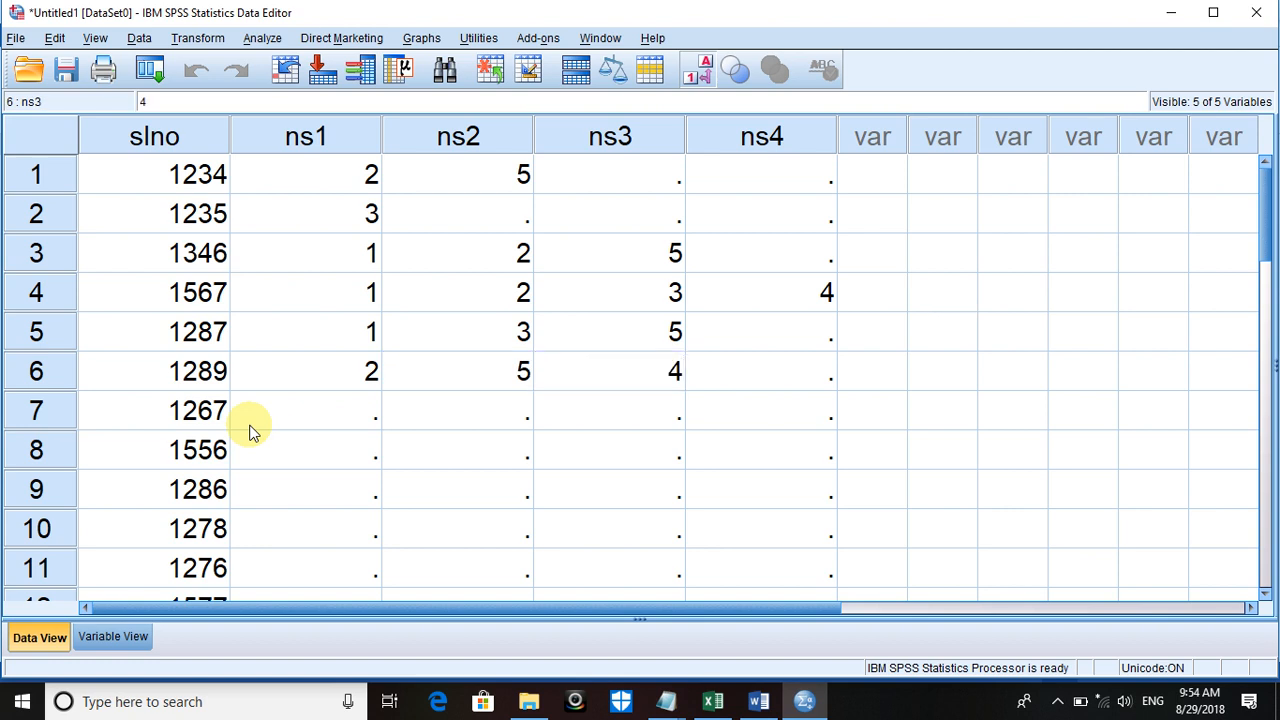
Step: Enter the codes 1, 5, 3 and 2 for ns1 to ns4 in case 7
{"action": "key", "text": "Down"}
{"action": "key", "text": "Down"}
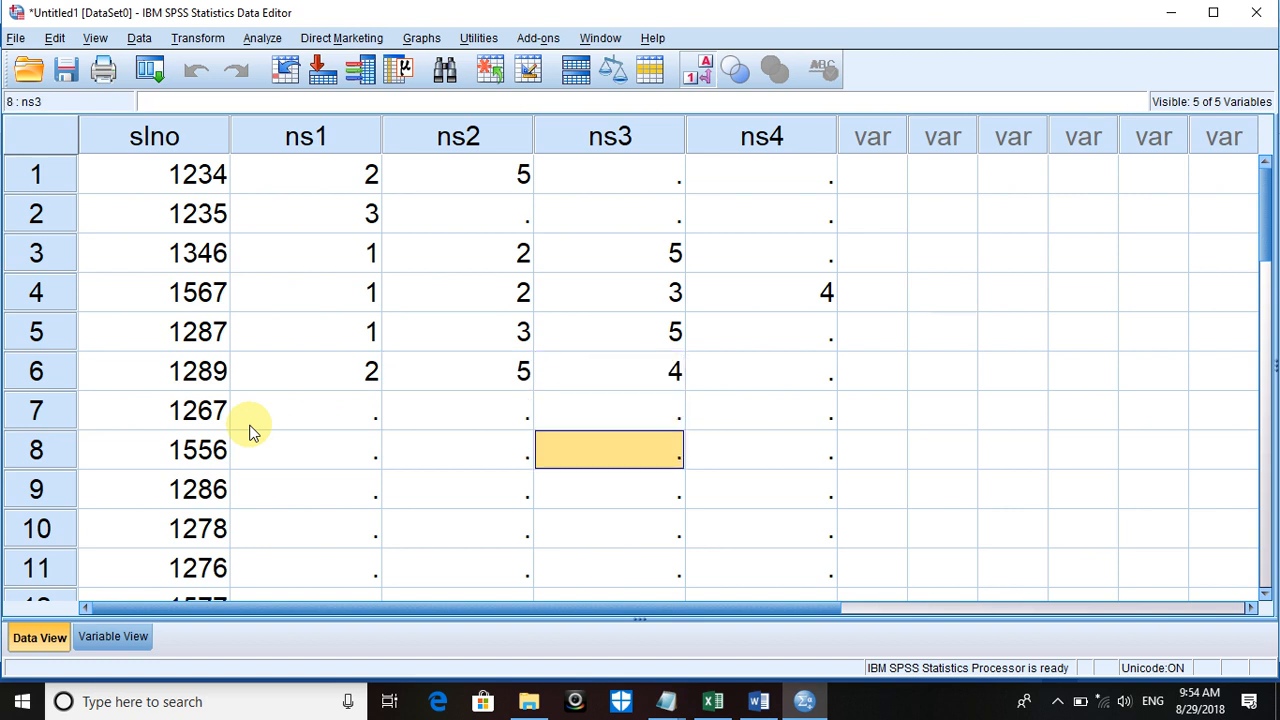
{"action": "key", "text": "Up"}
{"action": "key", "text": "Left"}
{"action": "key", "text": "Left"}
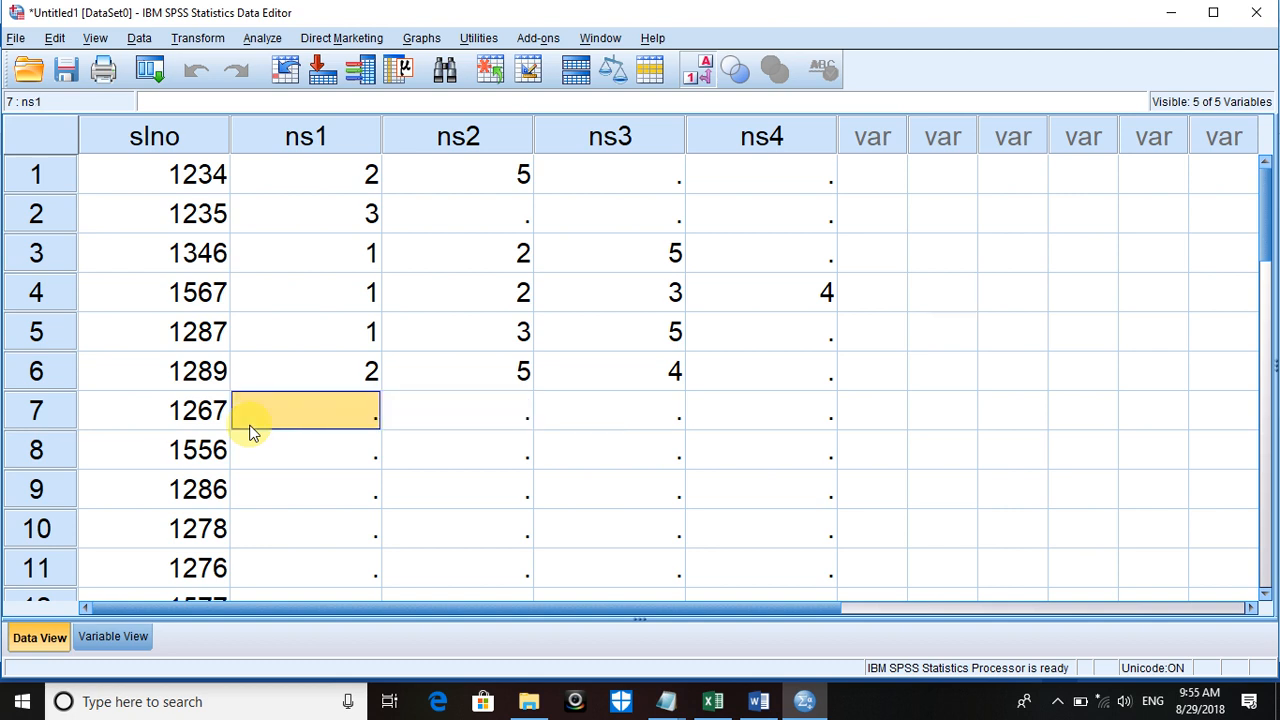
{"action": "type", "text": "1"}
{"action": "key", "text": "Tab"}
{"action": "type", "text": "5"}
{"action": "key", "text": "Tab"}
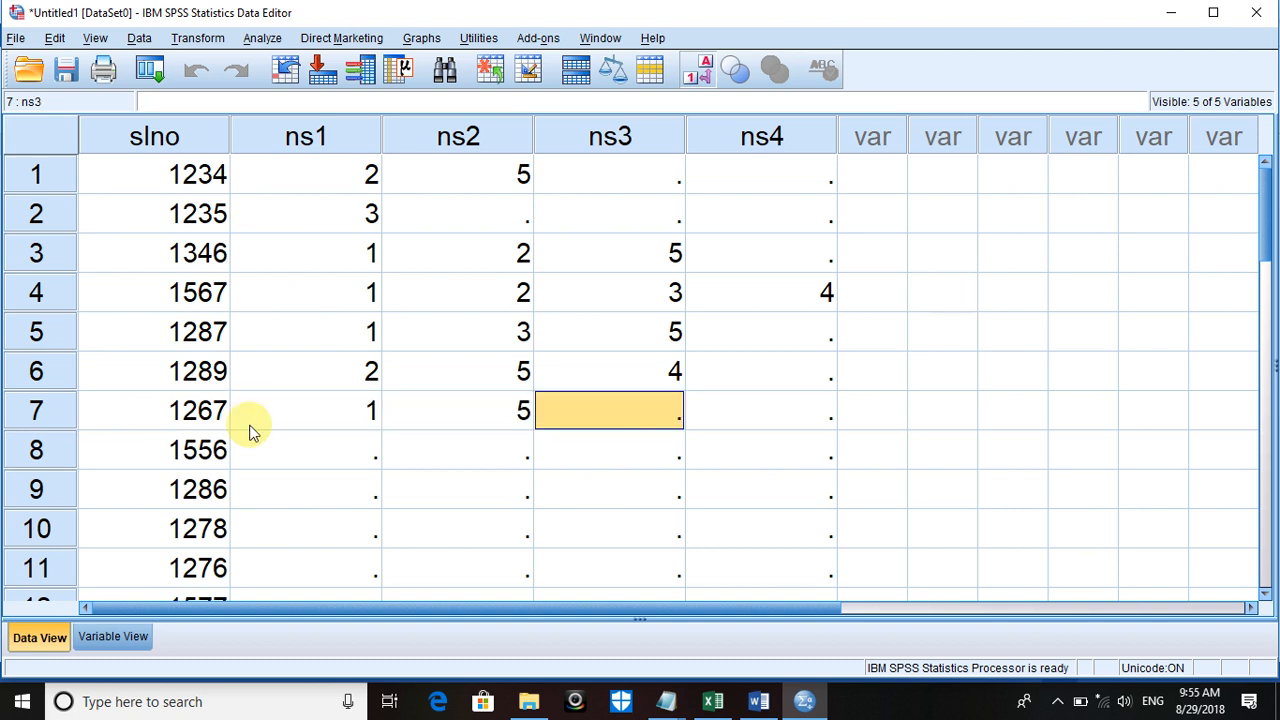
{"action": "type", "text": "3"}
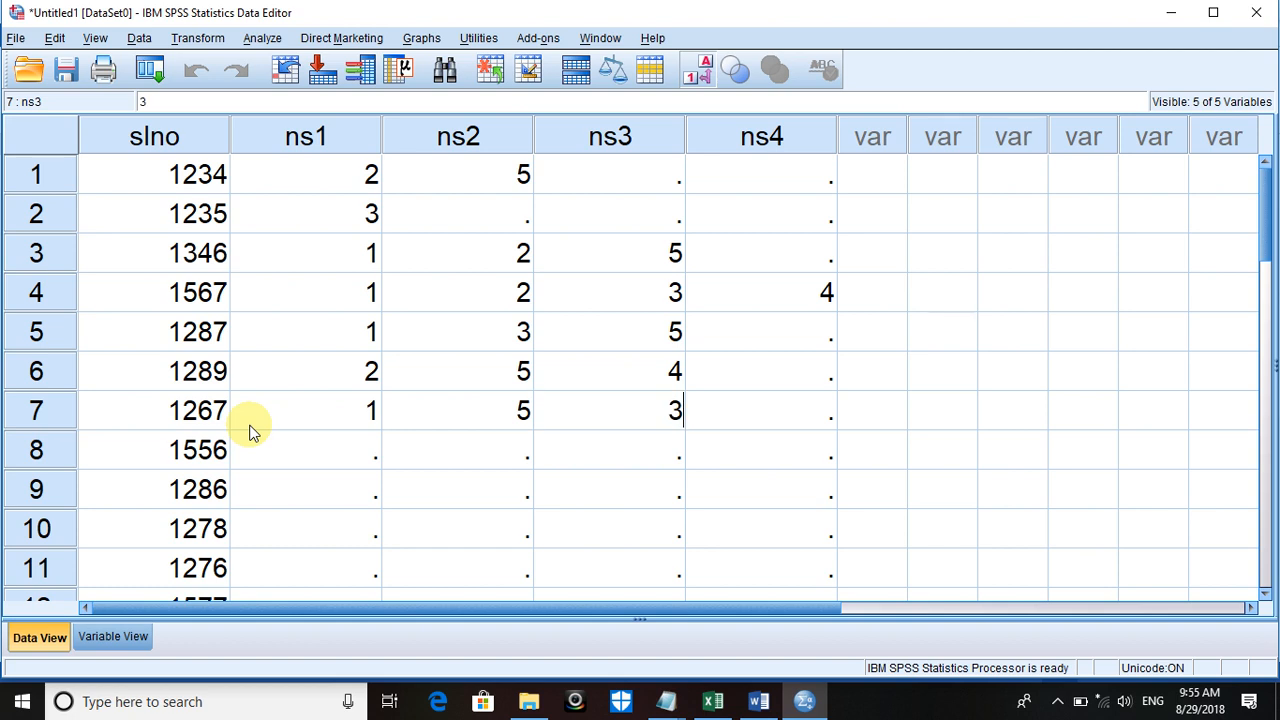
{"action": "key", "text": "Tab"}
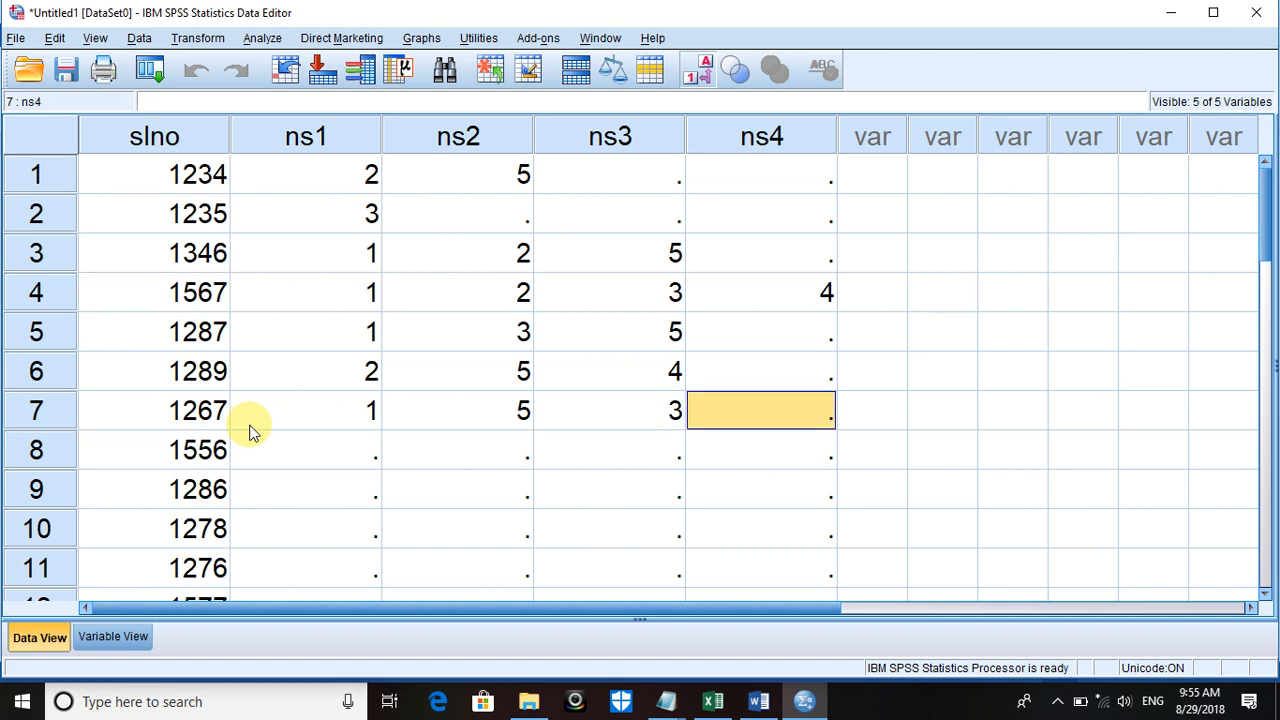
{"action": "type", "text": "2"}
{"action": "key", "text": "Return"}
Step: Enter 4 for ns1 and 5 for ns2 in case 8
{"action": "key", "text": "Left"}
{"action": "key", "text": "Left"}
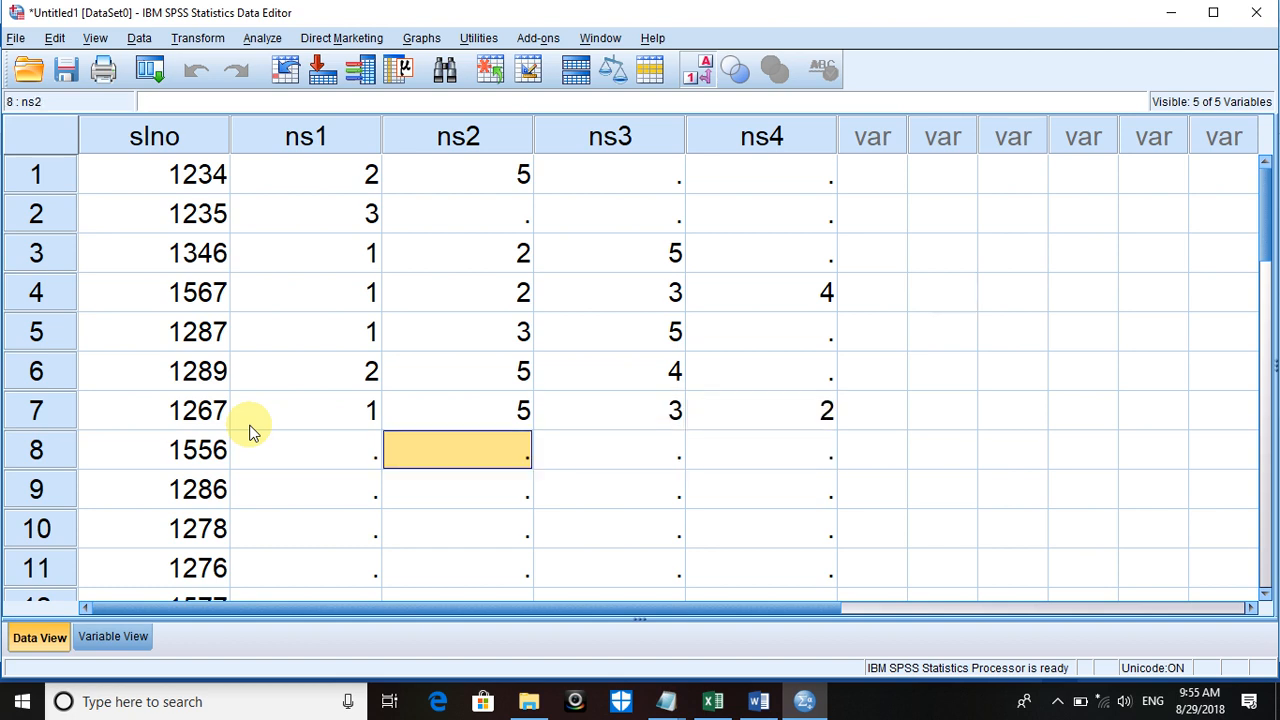
{"action": "key", "text": "Left"}
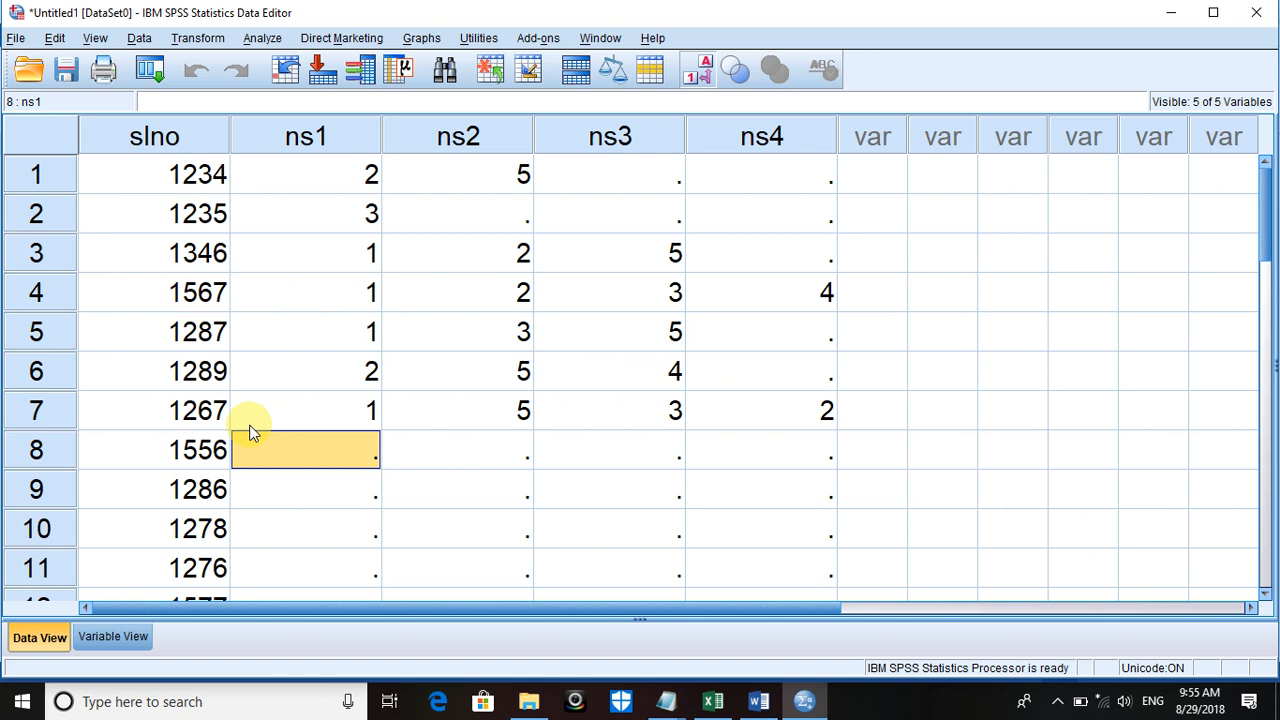
{"action": "type", "text": "4"}
{"action": "key", "text": "Right"}
{"action": "type", "text": "5"}
{"action": "key", "text": "Return"}
Step: Enter 3 for ns1 and 4 for ns2 in case 9
{"action": "key", "text": "Down"}
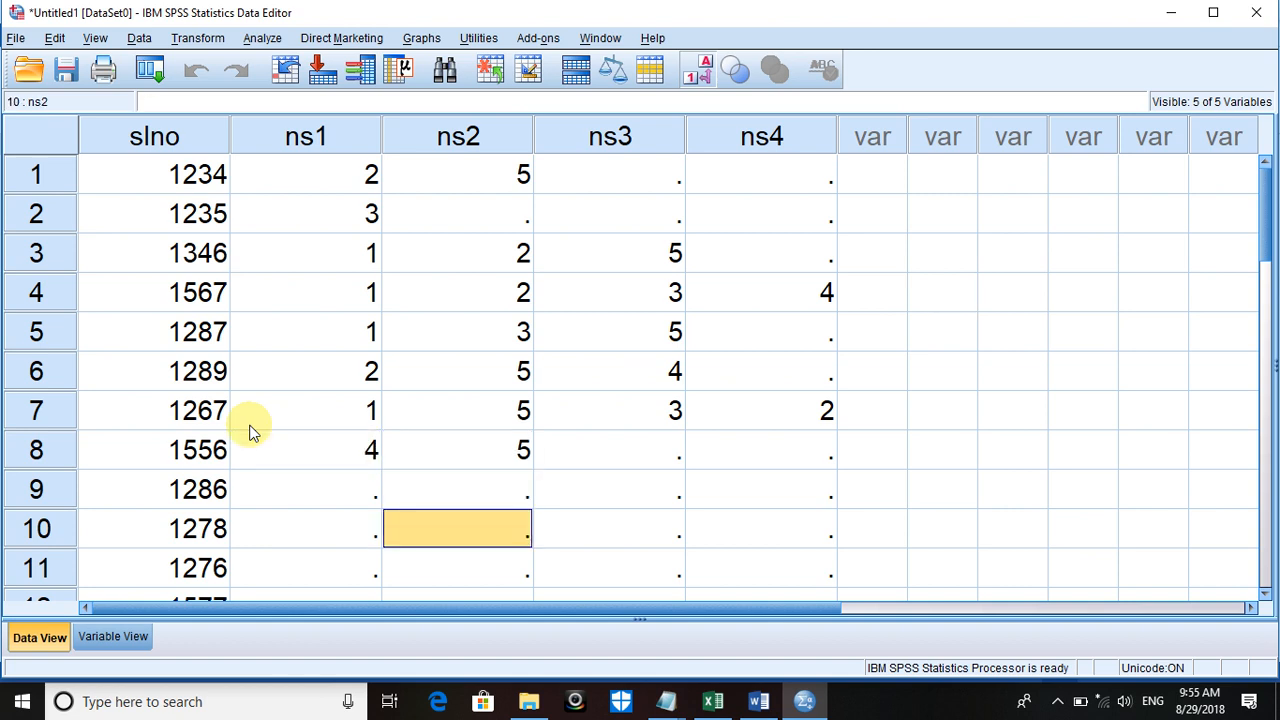
{"action": "key", "text": "Up"}
{"action": "key", "text": "Left"}
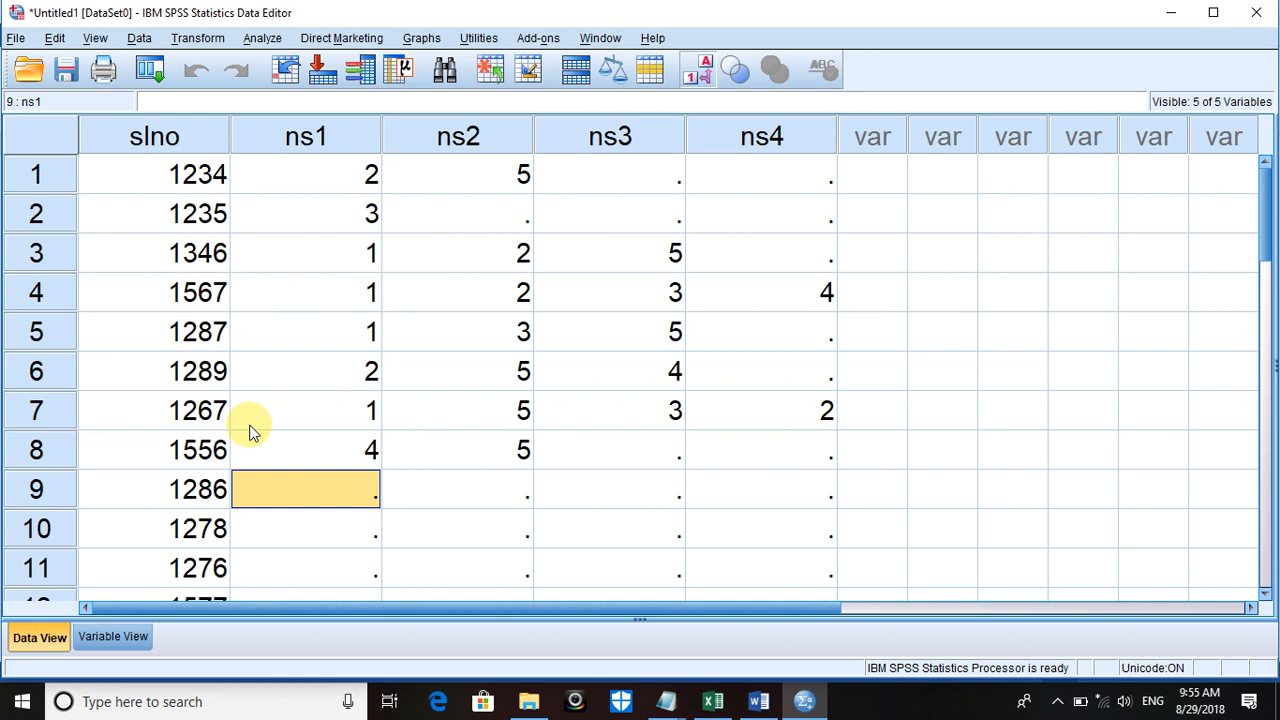
{"action": "type", "text": "3"}
{"action": "key", "text": "Right"}
{"action": "type", "text": "4"}
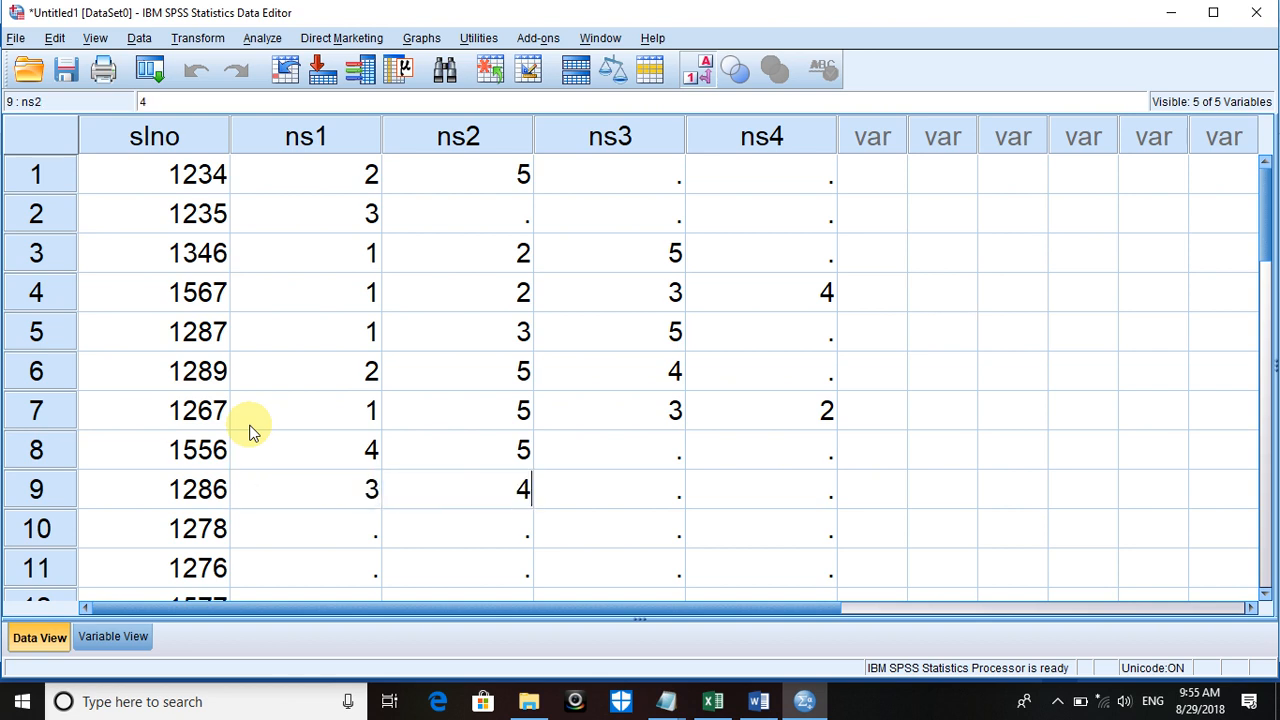
{"action": "key", "text": "Right"}
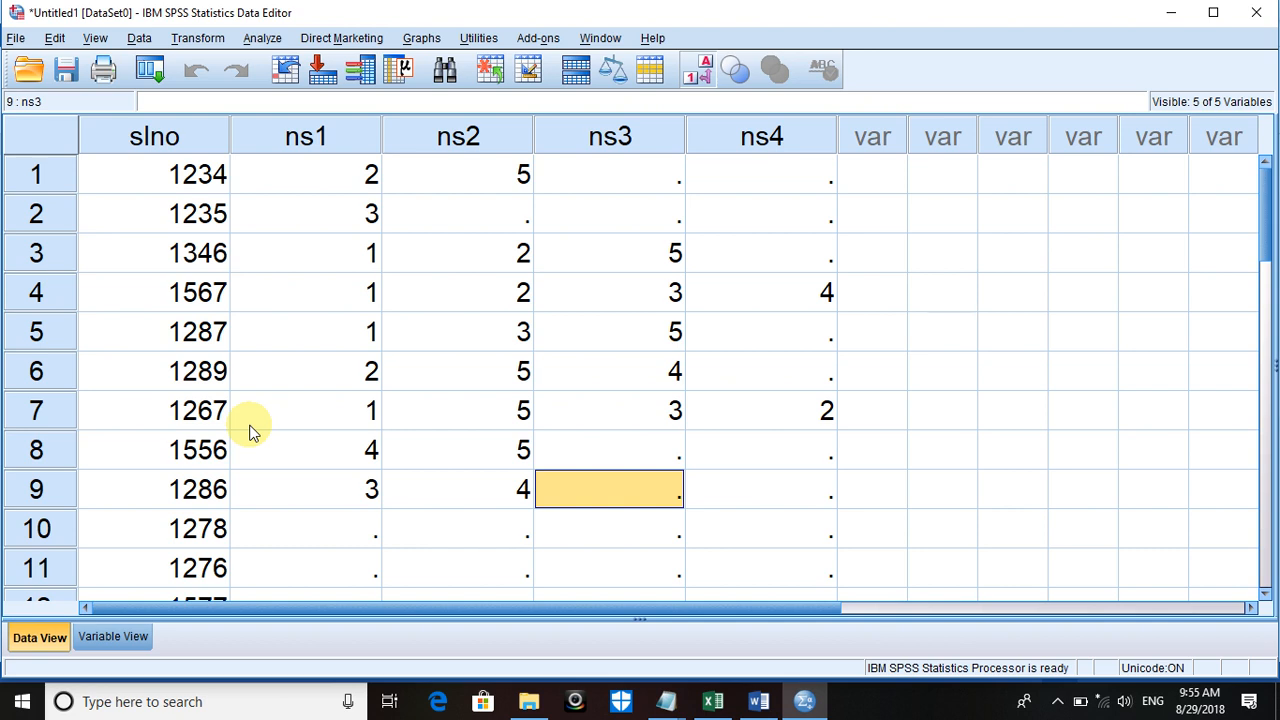
Step: Skip case 10, leaving its answers blank, and enter 4 for ns1 in case 11
{"action": "key", "text": "Down"}
{"action": "key", "text": "Left"}
{"action": "key", "text": "Left"}
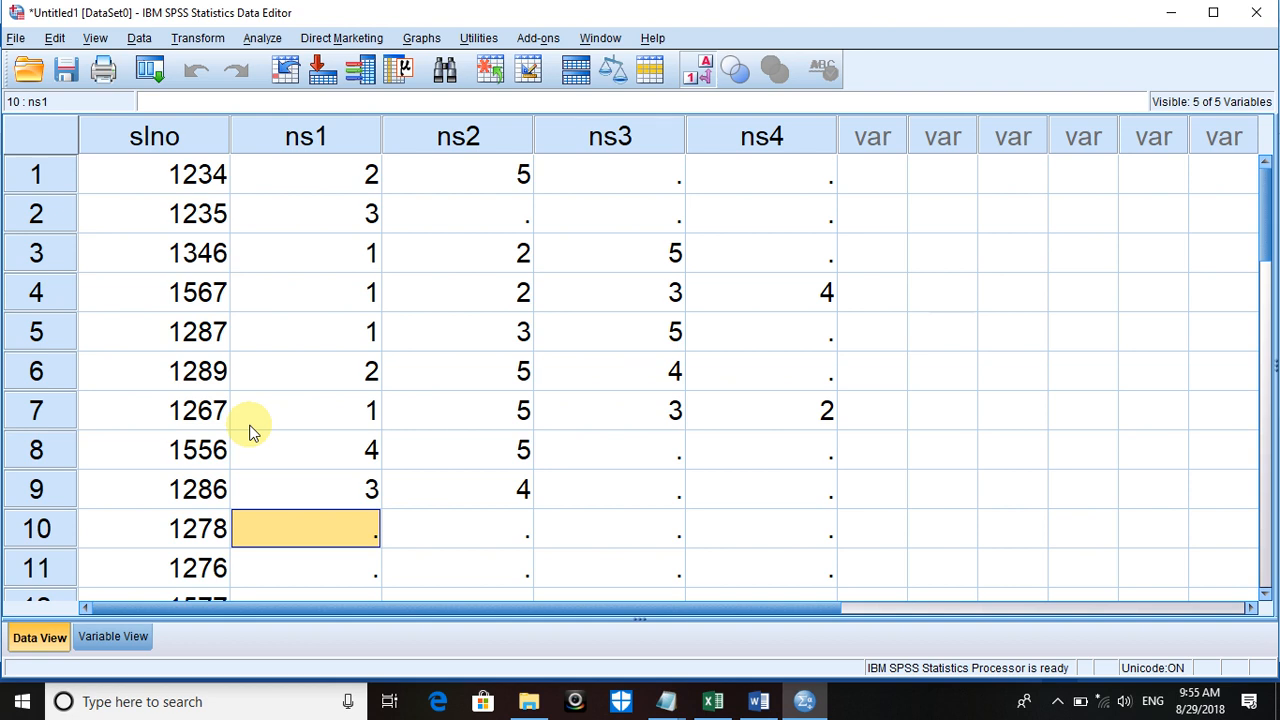
{"action": "key", "text": "Down"}
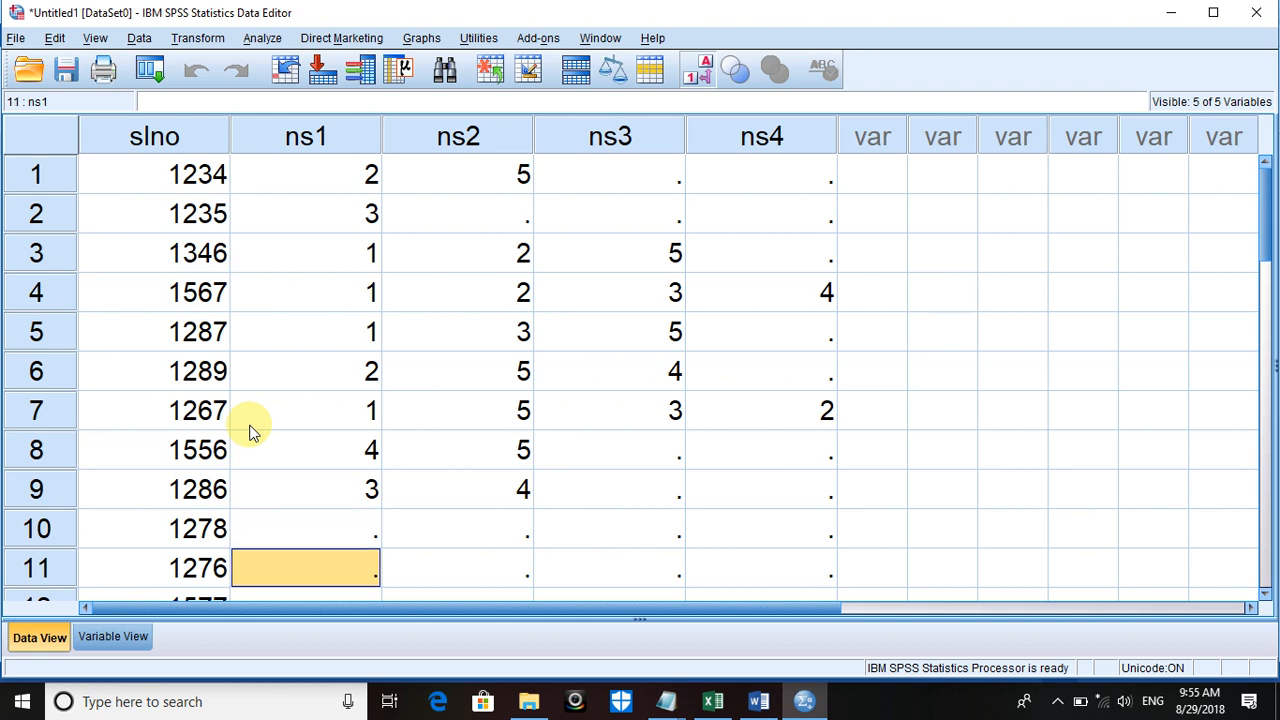
{"action": "type", "text": "4"}
{"action": "key", "text": "Return"}
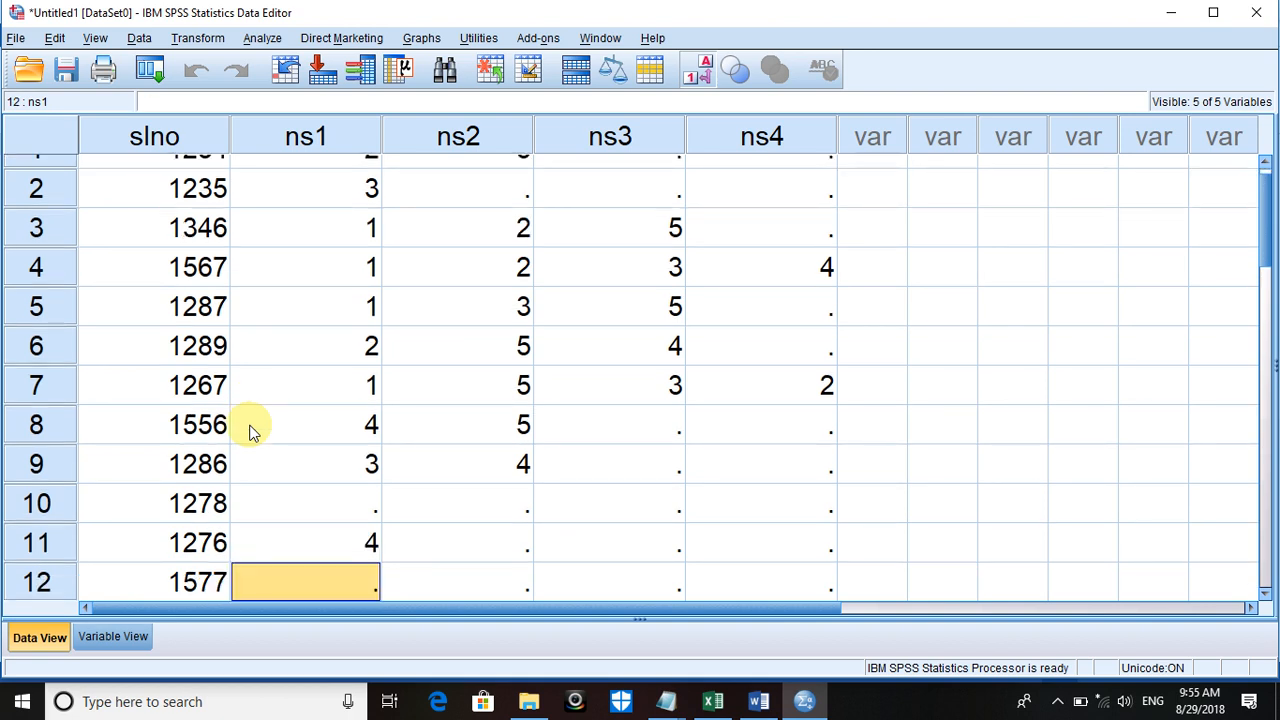
Step: Enter the codes 1, 3 and 5 for ns1 to ns3 in case 12
{"action": "type", "text": "1"}
{"action": "key", "text": "Tab"}
{"action": "type", "text": "3"}
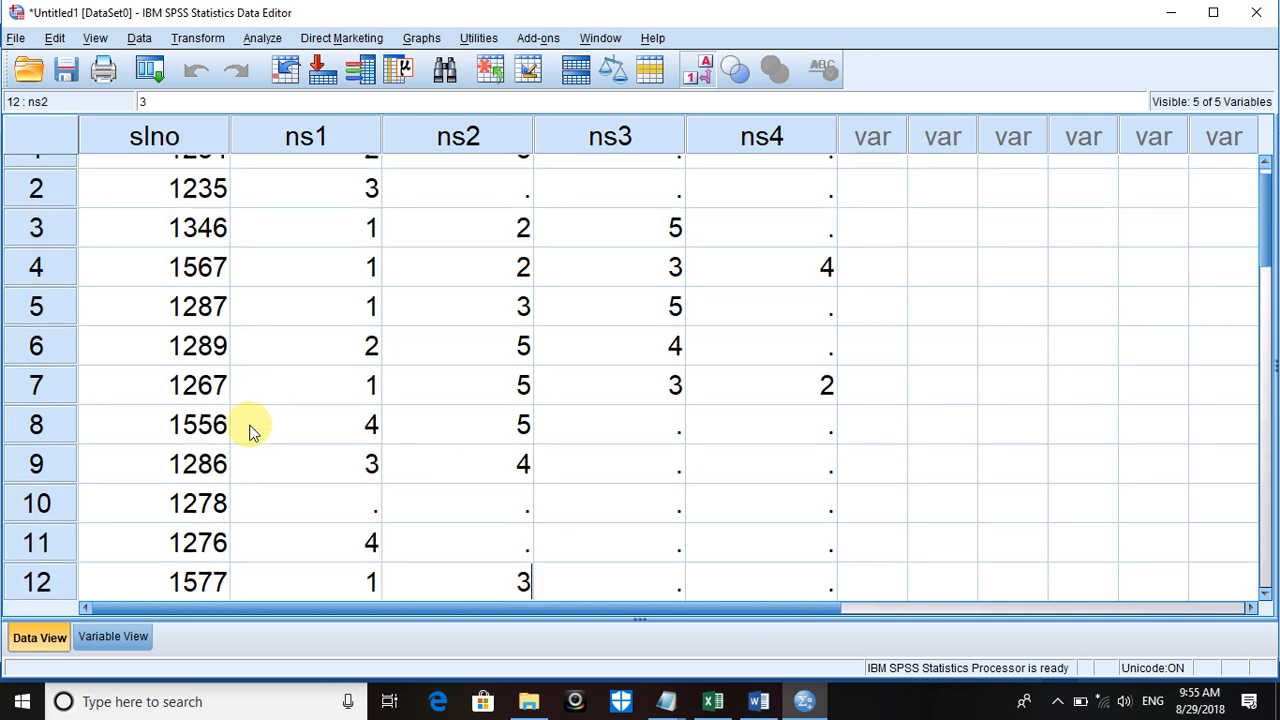
{"action": "key", "text": "Tab"}
{"action": "type", "text": "5"}
{"action": "key", "text": "Return"}
Step: Review the entered answer codes from the last case back up to case 1
{"action": "key", "text": "Return"}
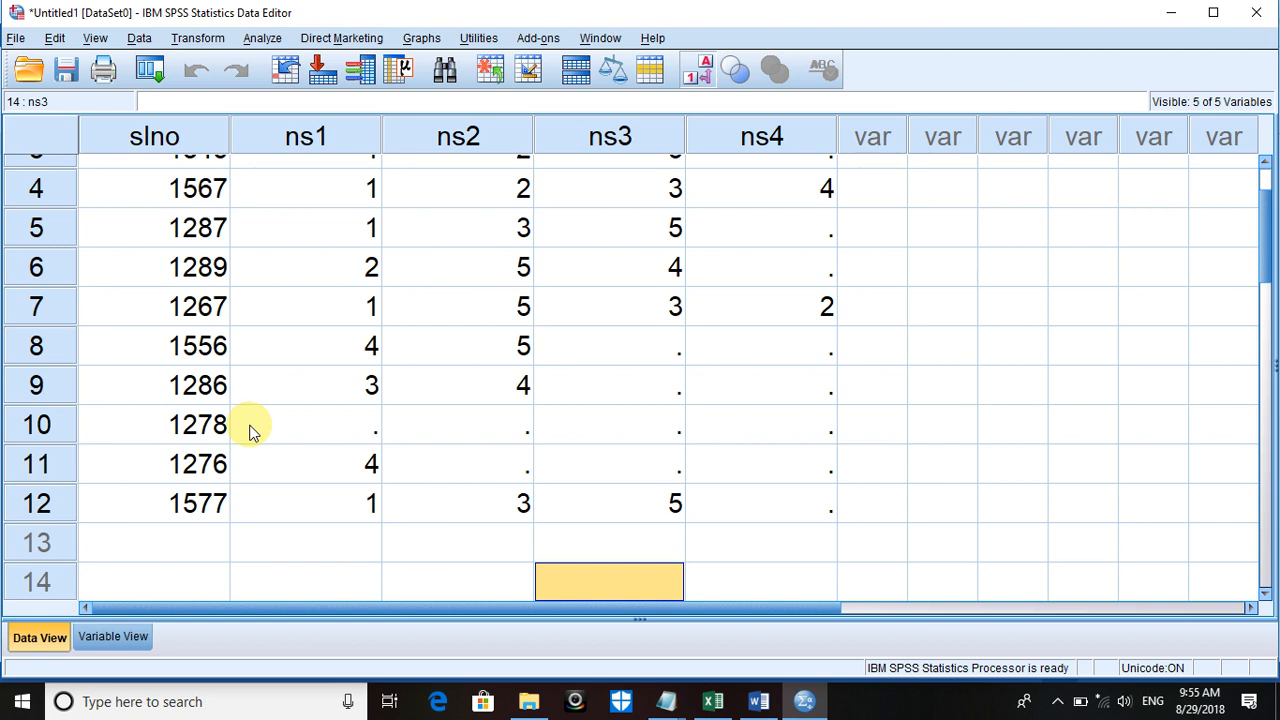
{"action": "key", "text": "Up"}
{"action": "key", "text": "Up"}
{"action": "key", "text": "Up"}
{"action": "key", "text": "Up"}
{"action": "key", "text": "Up"}
{"action": "key", "text": "Up"}
{"action": "key", "text": "Up"}
{"action": "key", "text": "Up"}
{"action": "key", "text": "Up"}
{"action": "key", "text": "Up"}
{"action": "key", "text": "Up"}
{"action": "key", "text": "Up"}
{"action": "key", "text": "Up"}
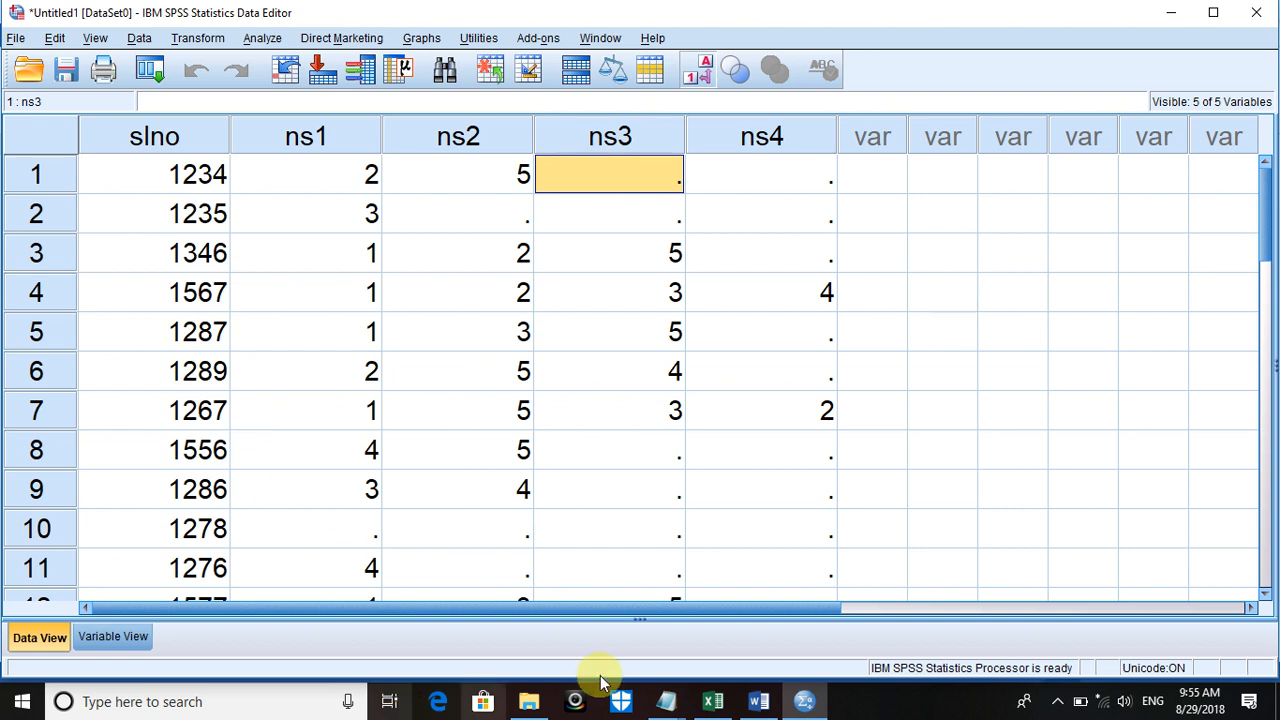
Step: Switch to Word and add the numbered question "How many respondents read only one newspaper?" below the nr-1 to nr-4 table
{"action": "left_click", "coordinate": [758, 701]}
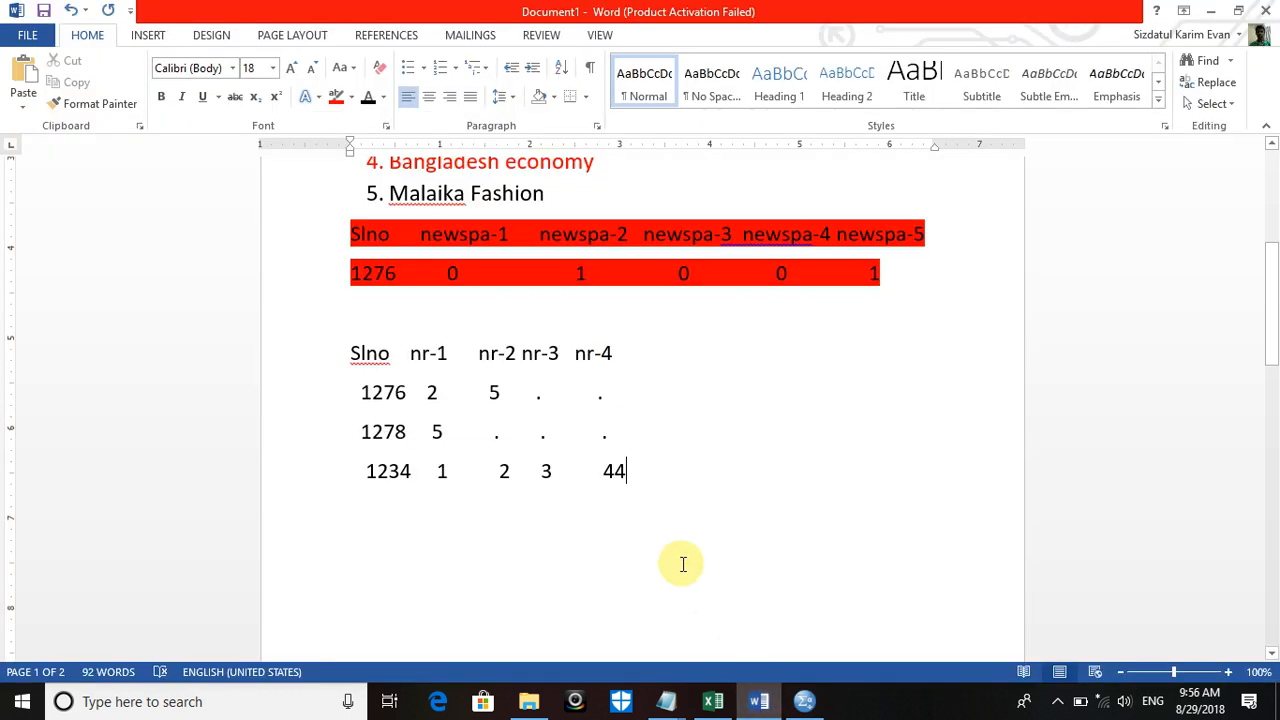
{"action": "key", "text": "Return"}
{"action": "key", "text": "Return"}
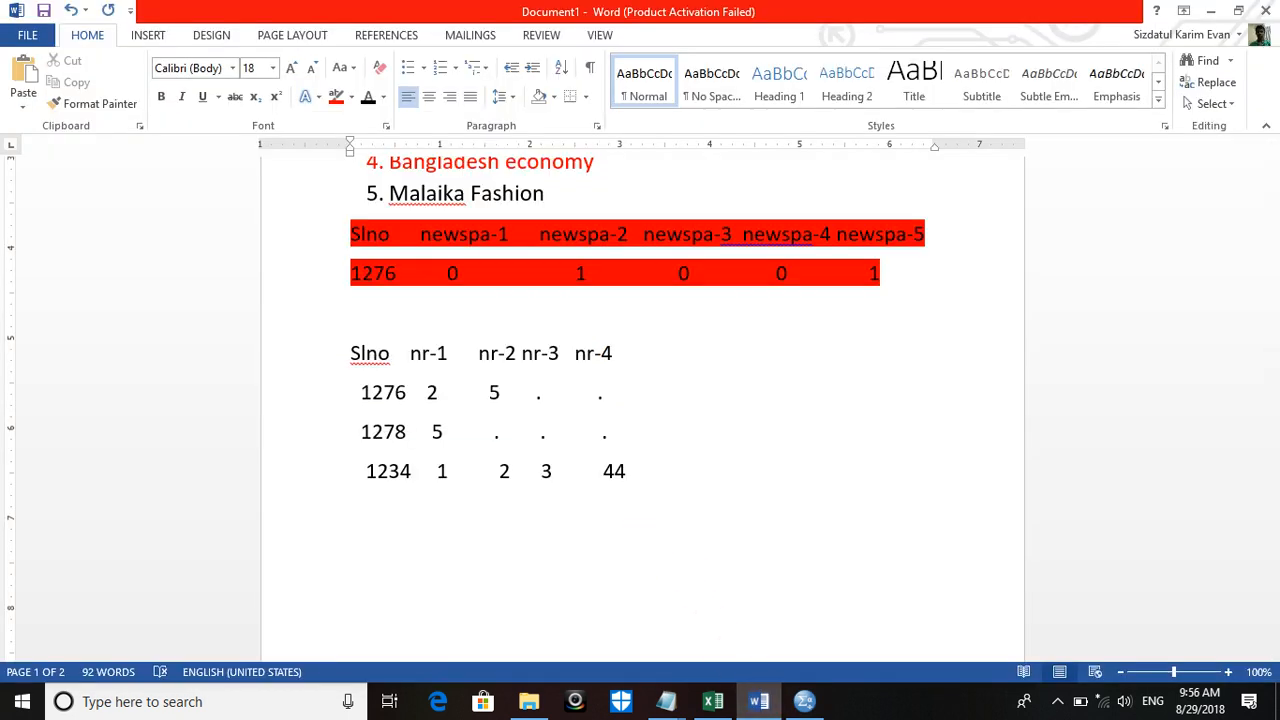
{"action": "type", "text": "1. Ho"}
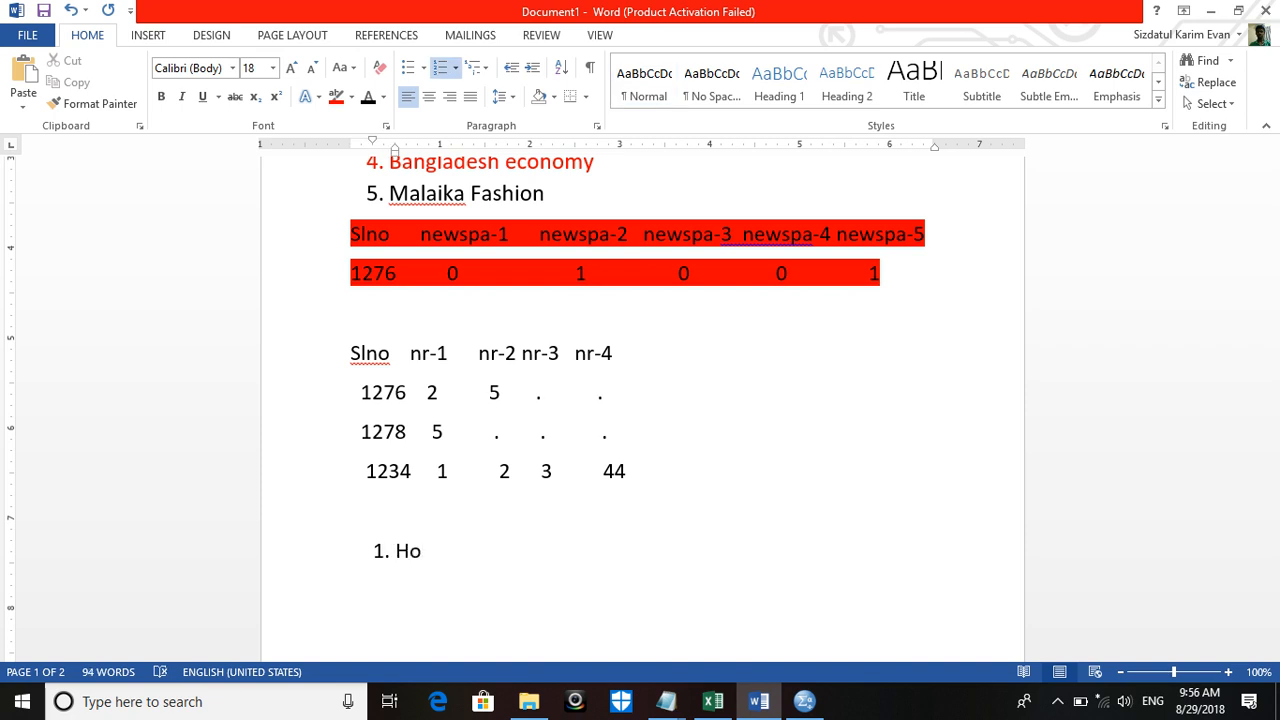
{"action": "type", "text": "w many"}
{"action": "type", "text": "re"}
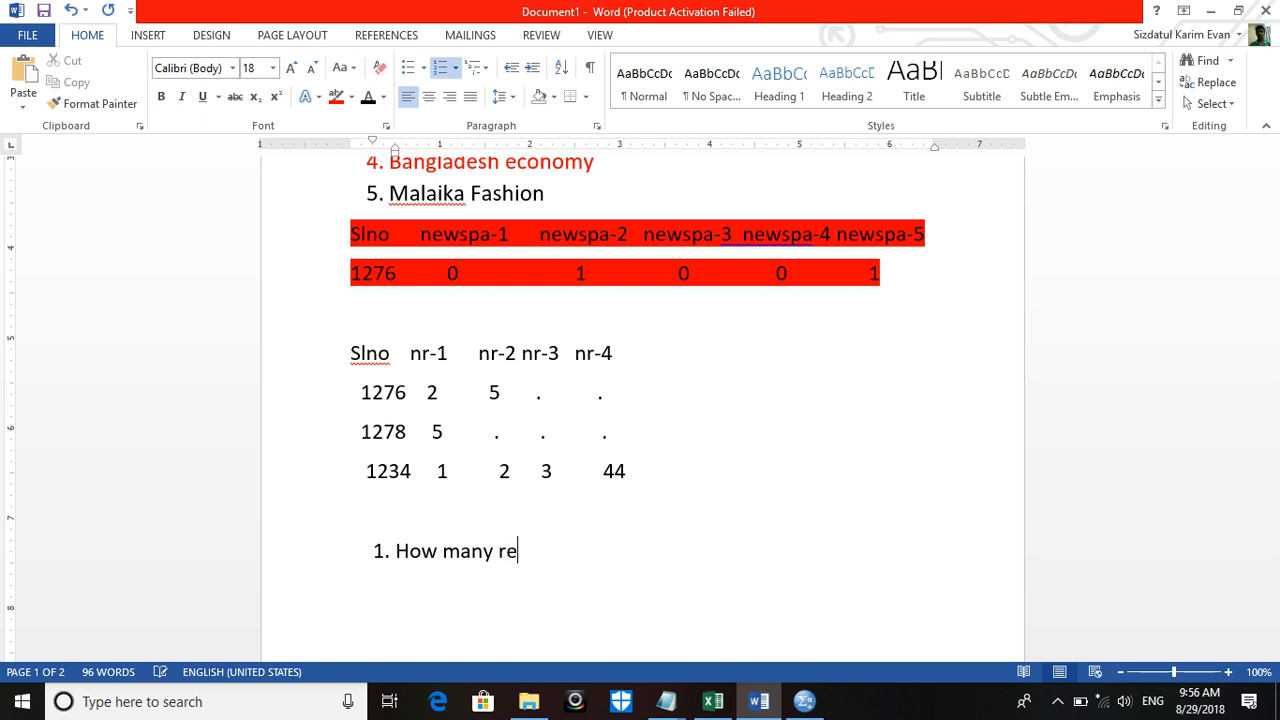
{"action": "type", "text": "sponden"}
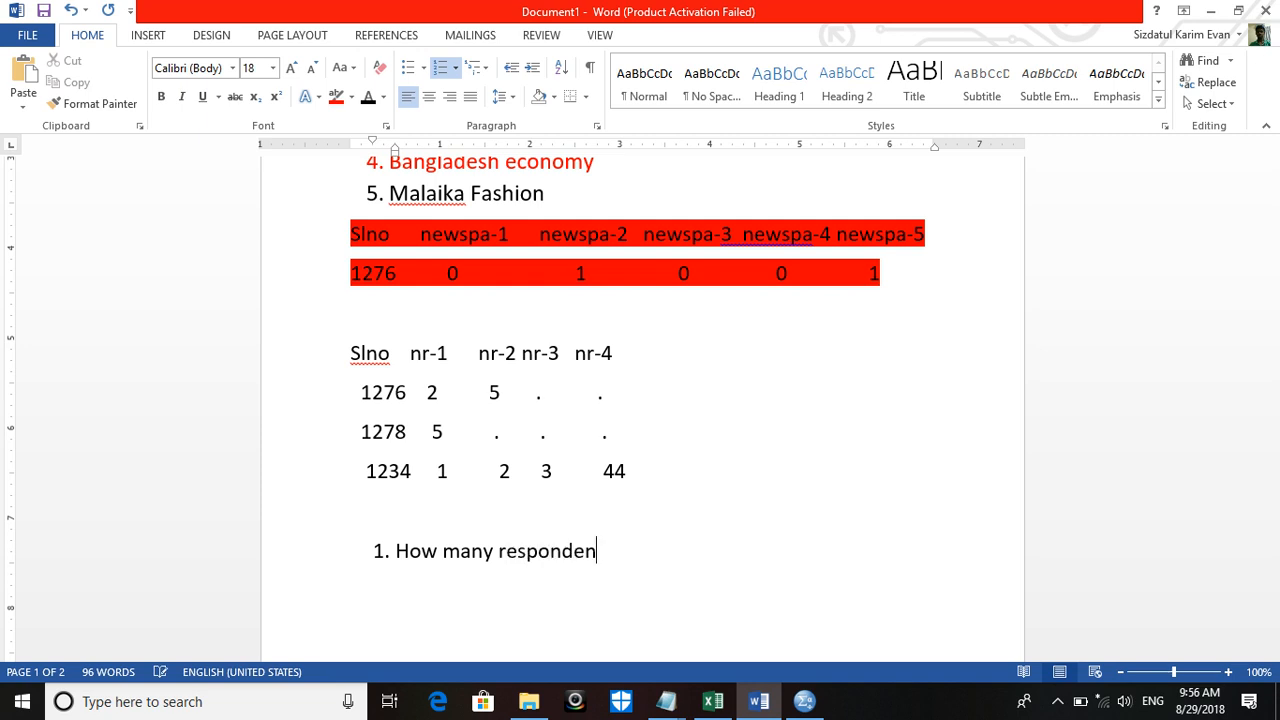
{"action": "type", "text": "ts read onl"}
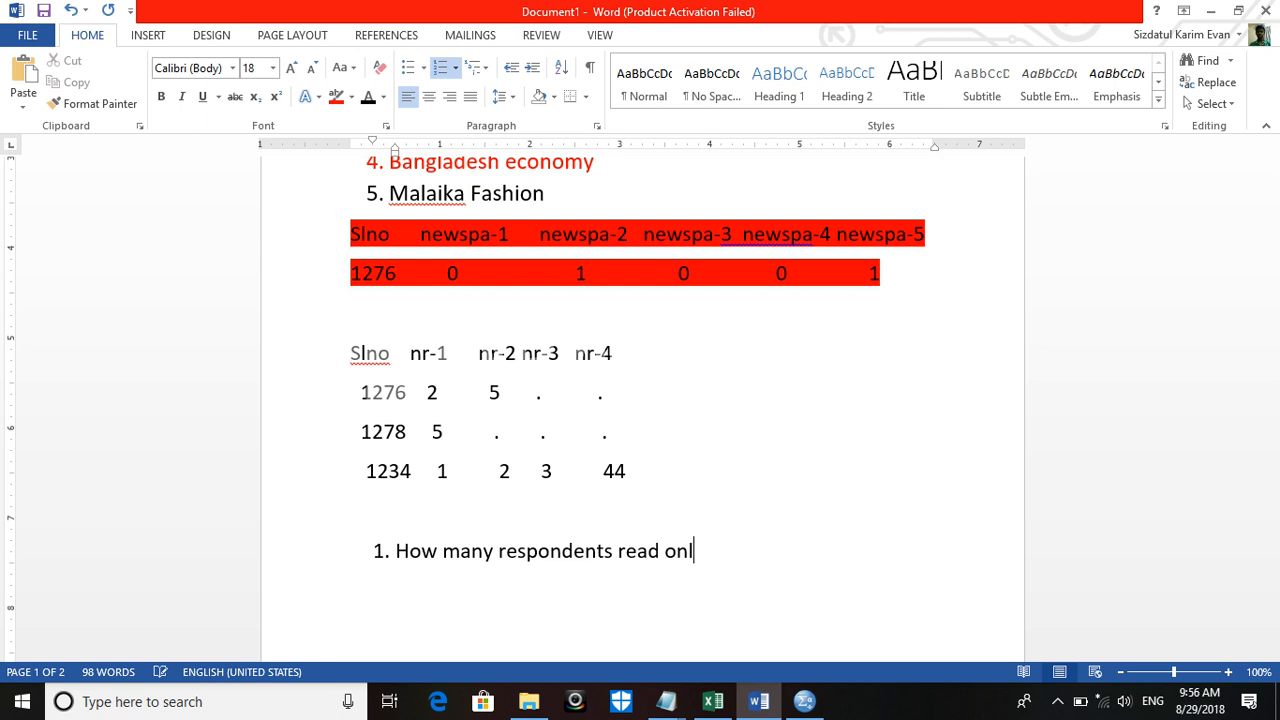
{"action": "type", "text": "y one news"}
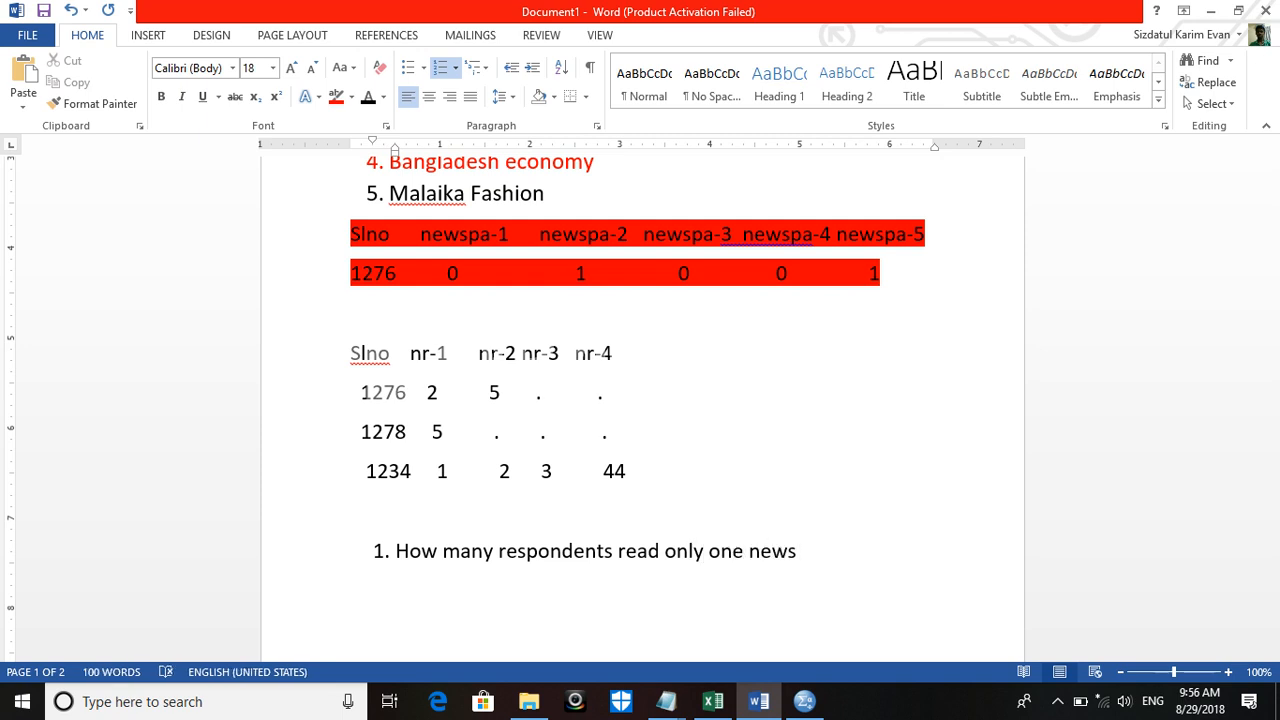
{"action": "type", "text": "papers"}
{"action": "key", "text": "BackSpace"}
{"action": "type", "text": "."}
{"action": "key", "text": "BackSpace"}
{"action": "type", "text": "?"}
{"action": "key", "text": "Return"}
Step: Switch to SPSS and examine the ns2 column from case 1 down to case 12 for respondents with only one newspaper
{"action": "left_click", "coordinate": [805, 702]}
{"action": "left_click", "coordinate": [414, 308]}
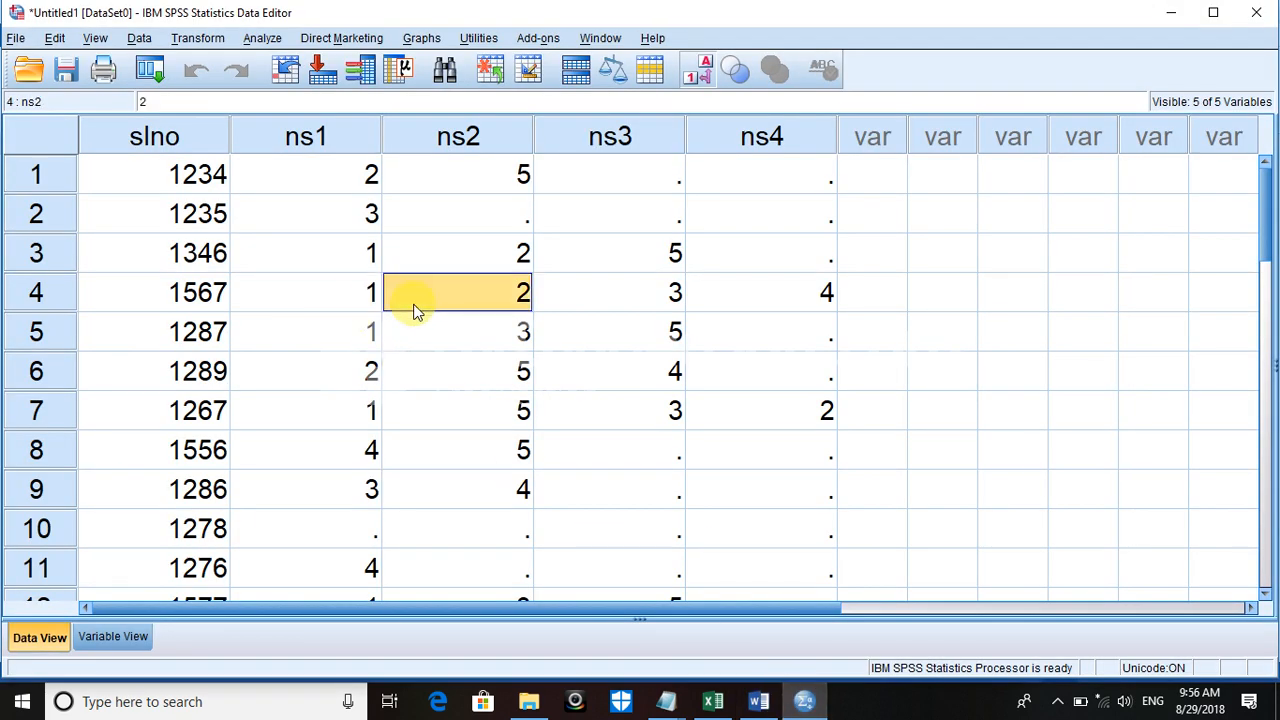
{"action": "key", "text": "Up"}
{"action": "key", "text": "Up"}
{"action": "key", "text": "Up"}
{"action": "key", "text": "Down"}
{"action": "key", "text": "Down"}
{"action": "key", "text": "Down"}
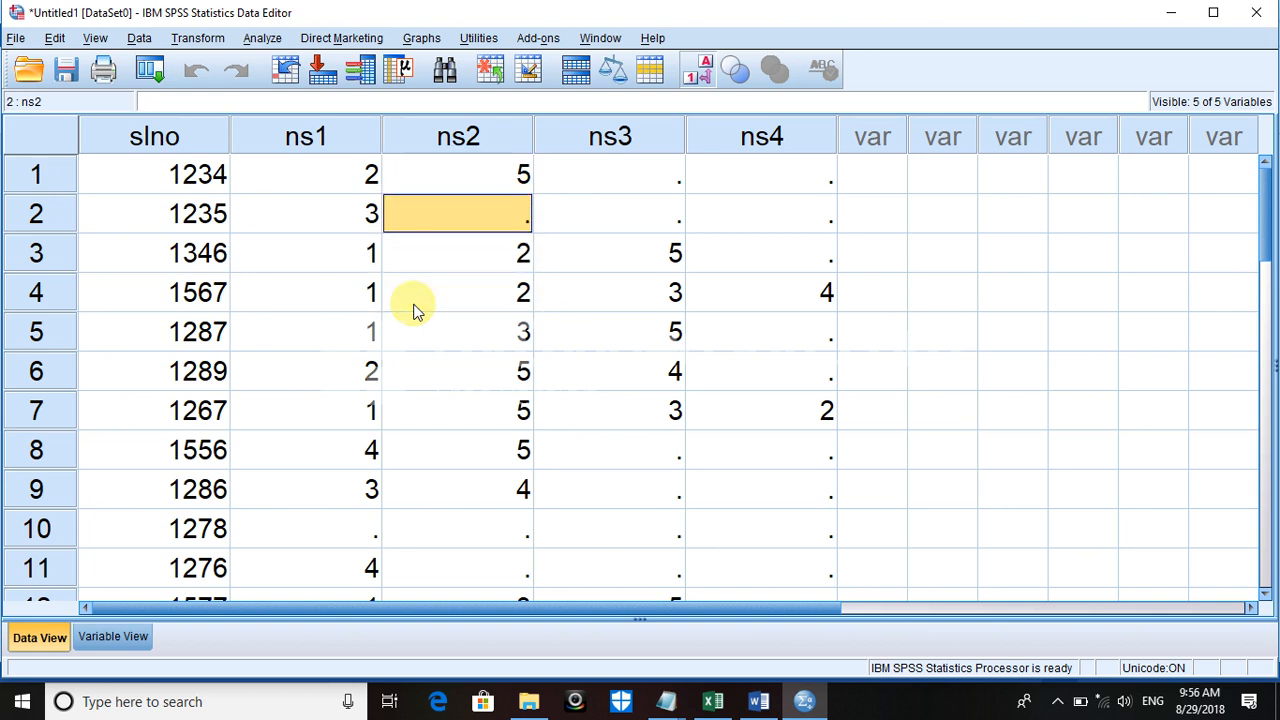
{"action": "key", "text": "Down"}
{"action": "key", "text": "Down"}
{"action": "key", "text": "Down"}
{"action": "key", "text": "Down"}
{"action": "key", "text": "Down"}
{"action": "key", "text": "Down"}
{"action": "key", "text": "Down"}
{"action": "key", "text": "Down"}
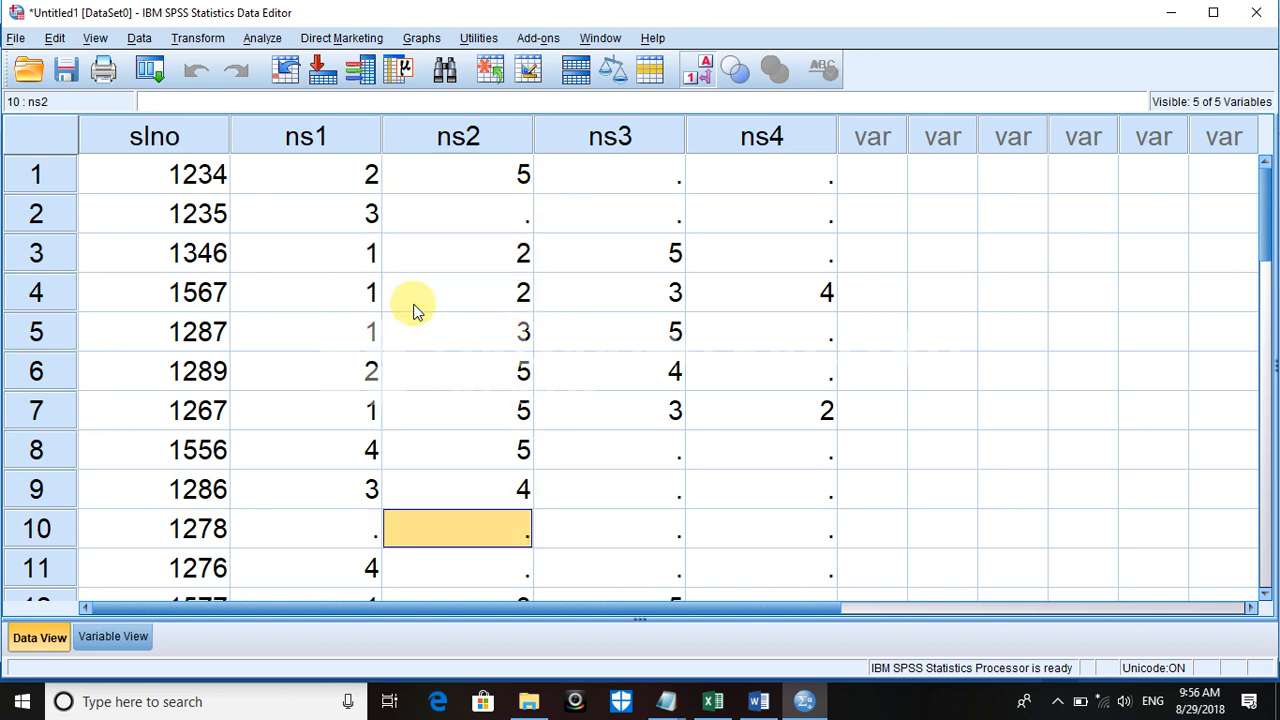
{"action": "key", "text": "Down"}
{"action": "key", "text": "Down"}
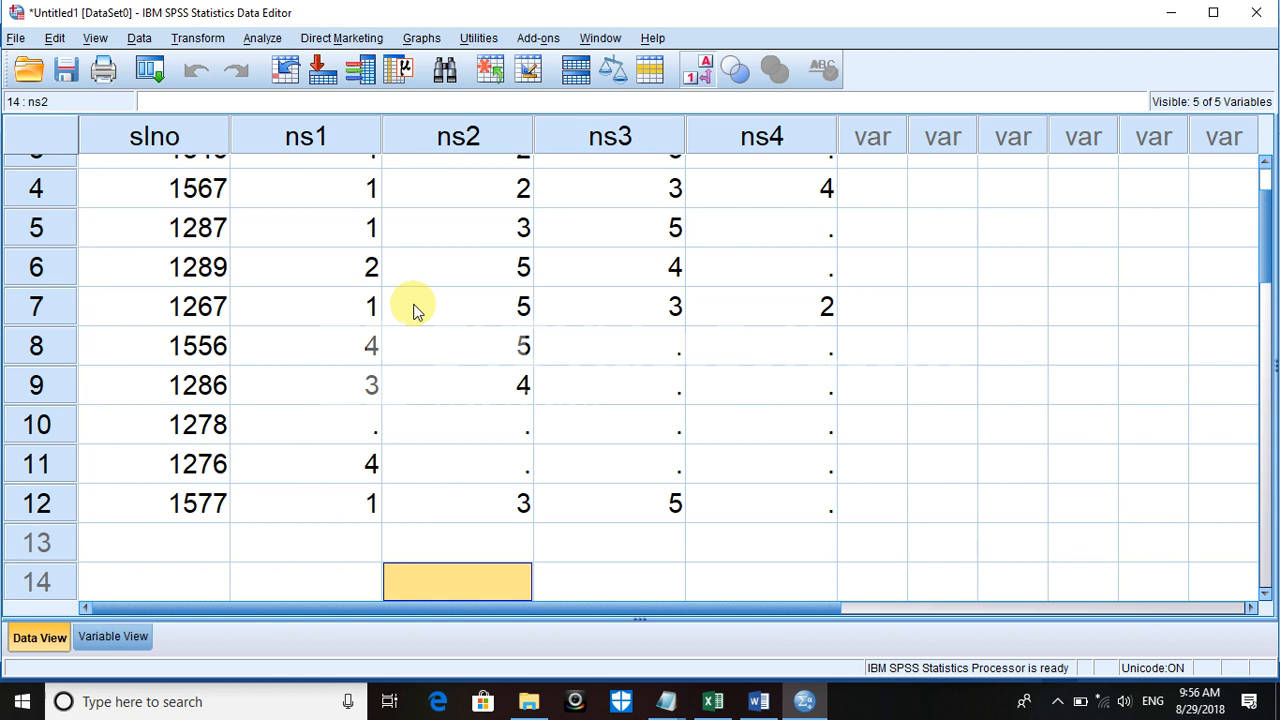
Step: Return to case 1 and check the ns2 answers of all cases once more, down past the last case
{"action": "key", "text": "Up"}
{"action": "key", "text": "Up"}
{"action": "key", "text": "Up"}
{"action": "key", "text": "Up"}
{"action": "key", "text": "Up"}
{"action": "key", "text": "Up"}
{"action": "key", "text": "Up"}
{"action": "key", "text": "Up"}
{"action": "key", "text": "Up"}
{"action": "key", "text": "Up"}
{"action": "key", "text": "Up"}
{"action": "key", "text": "Up"}
{"action": "key", "text": "Up"}
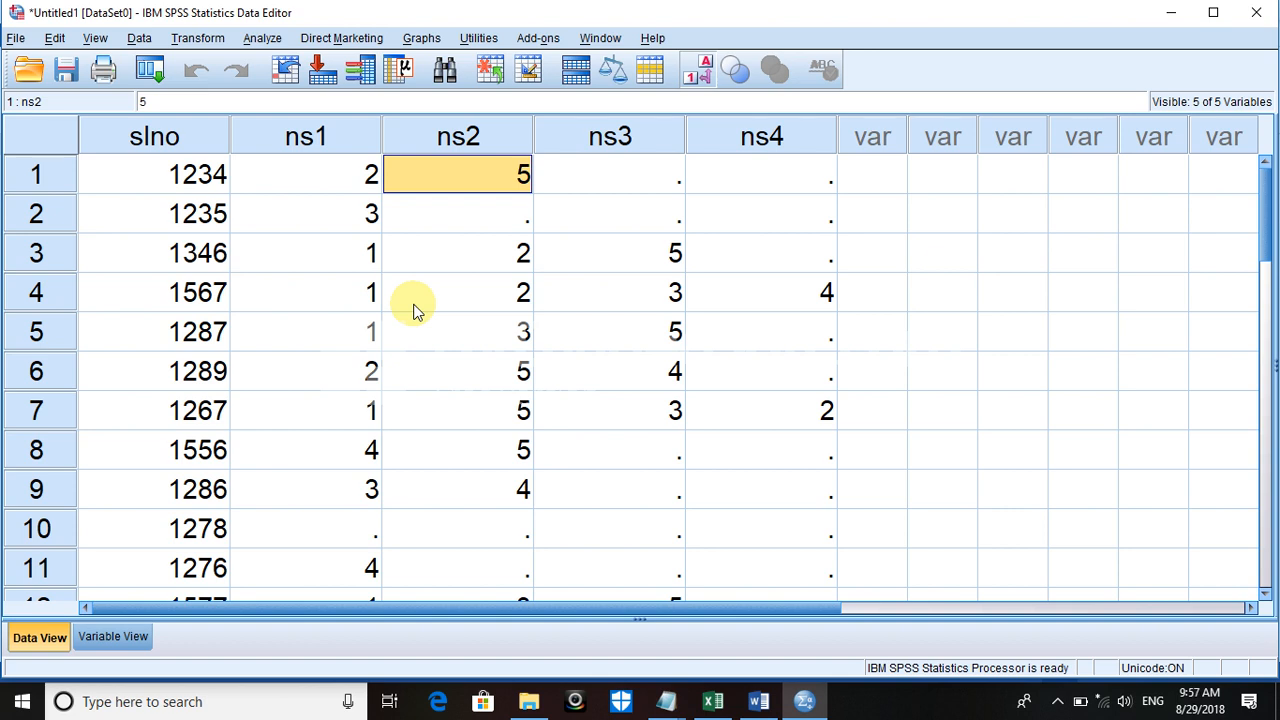
{"action": "key", "text": "Down"}
{"action": "key", "text": "Down"}
{"action": "key", "text": "Down"}
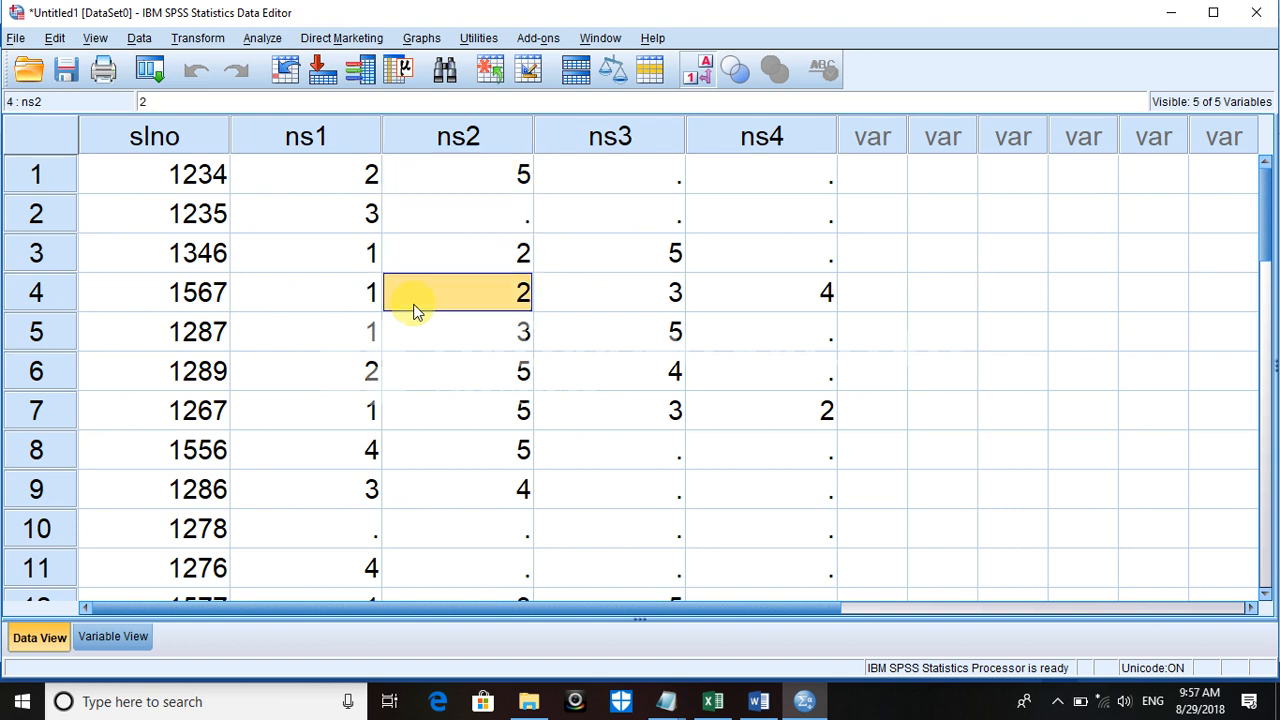
{"action": "key", "text": "Down"}
{"action": "key", "text": "Down"}
{"action": "key", "text": "Down"}
{"action": "key", "text": "Down"}
{"action": "key", "text": "Down"}
{"action": "key", "text": "Down"}
{"action": "key", "text": "Down"}
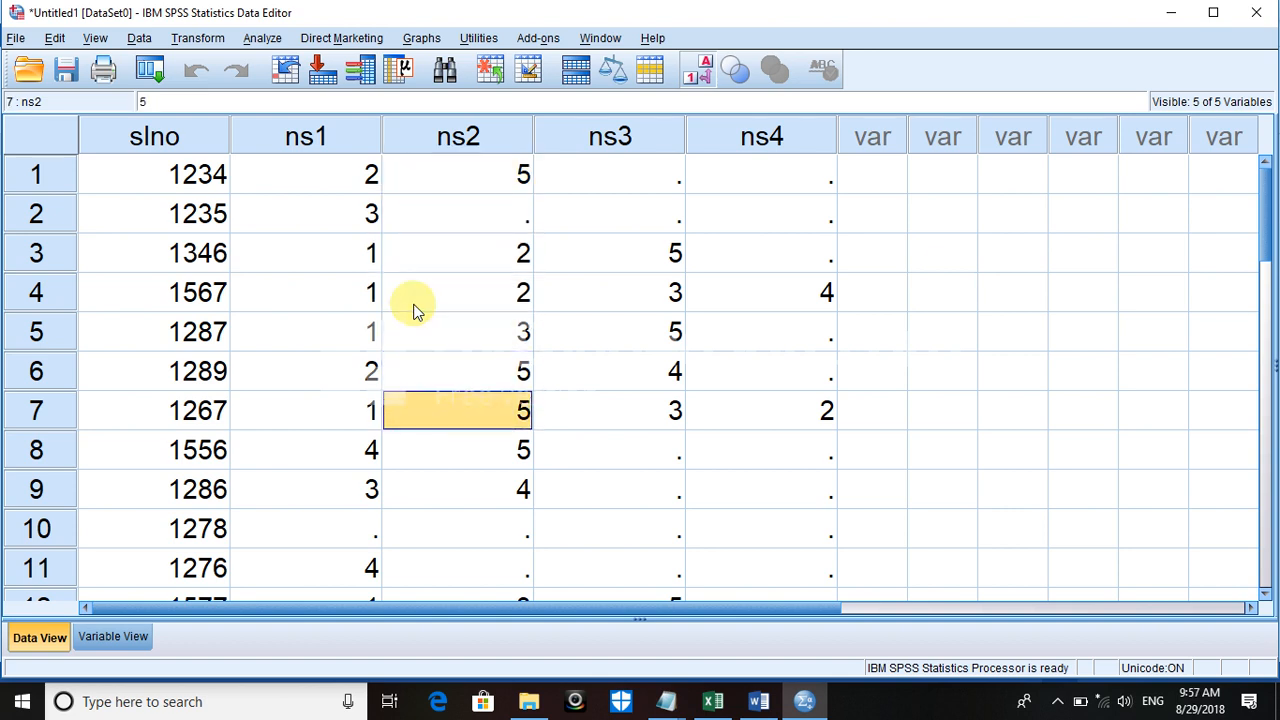
{"action": "key", "text": "Down"}
{"action": "key", "text": "Down"}
{"action": "key", "text": "Down"}
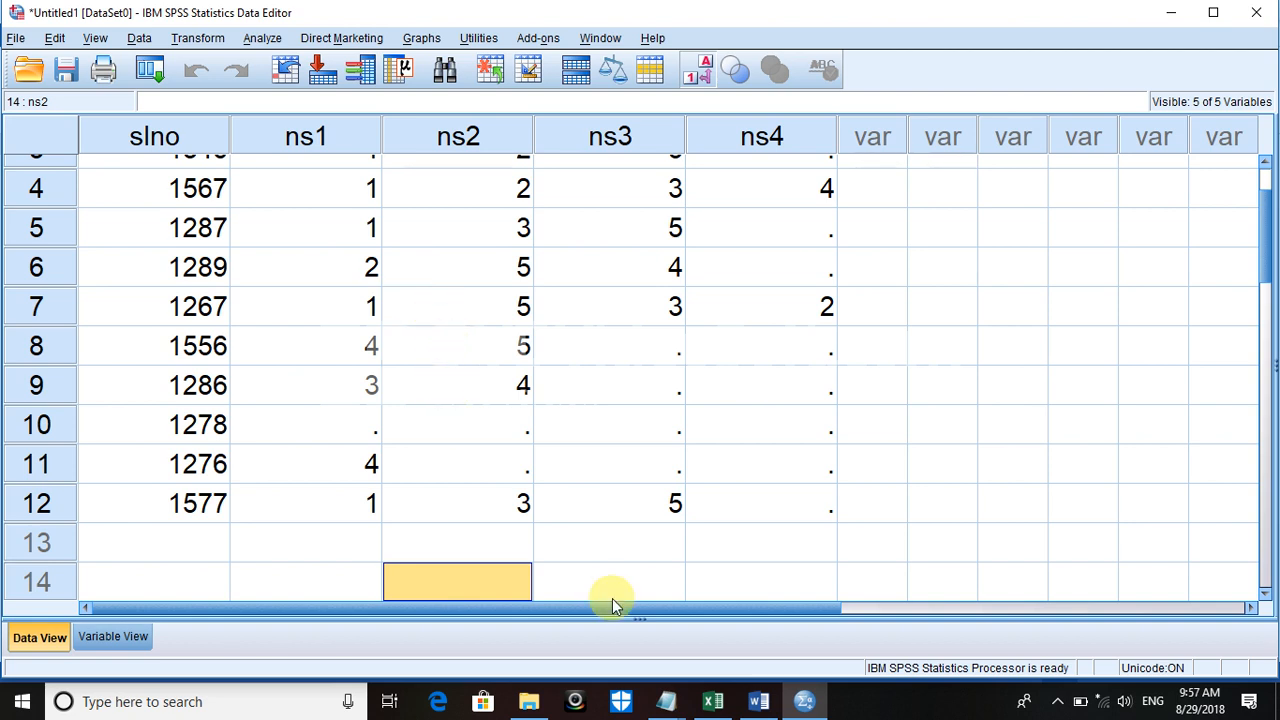
Step: Reread the question in Word, then examine the ns1 to ns4 answers and the empty column beside ns4 for the first cases in SPSS
{"action": "left_click", "coordinate": [758, 702]}
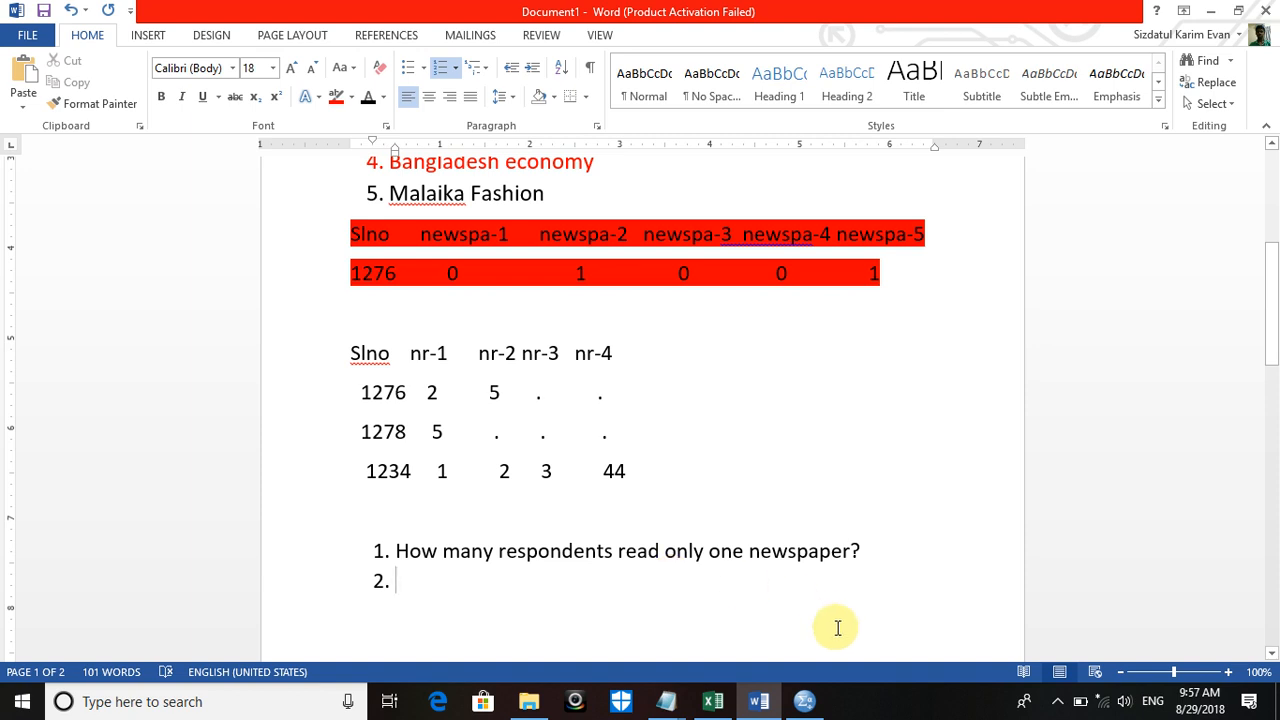
{"action": "left_click", "coordinate": [805, 700]}
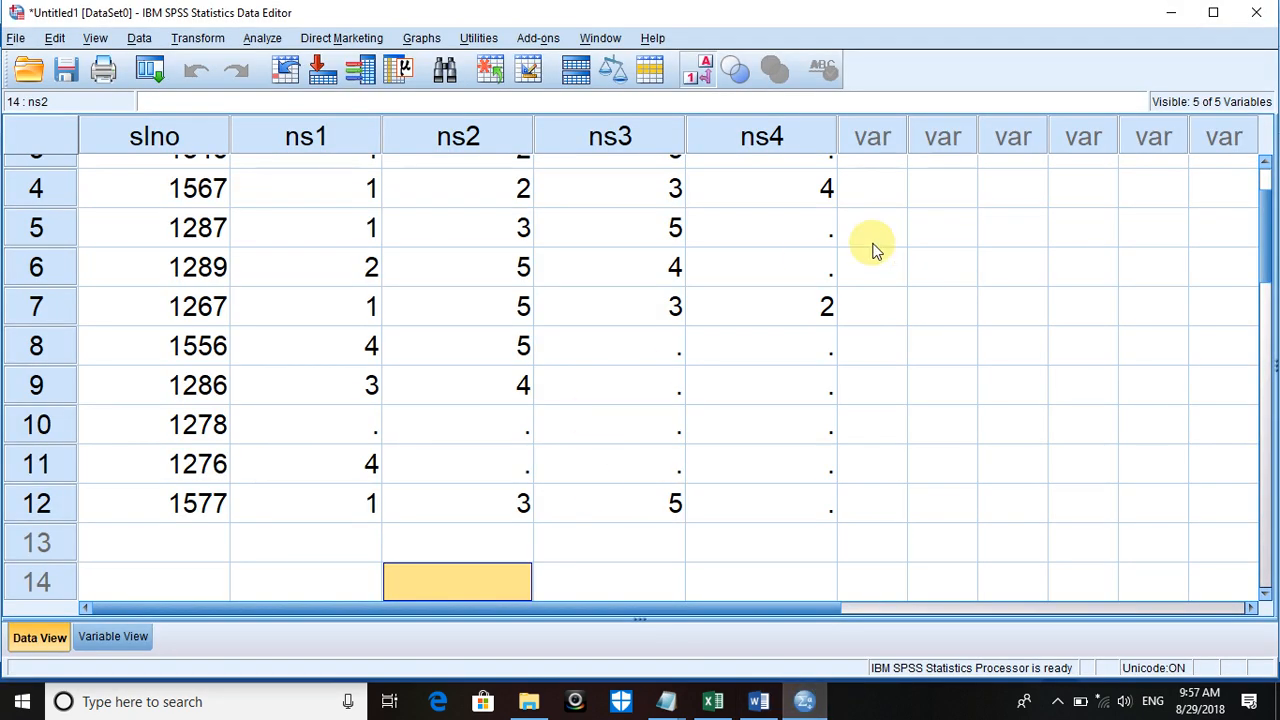
{"action": "left_click", "coordinate": [893, 218]}
{"action": "key", "text": "Up"}
{"action": "key", "text": "Up"}
{"action": "key", "text": "Up"}
{"action": "key", "text": "Up"}
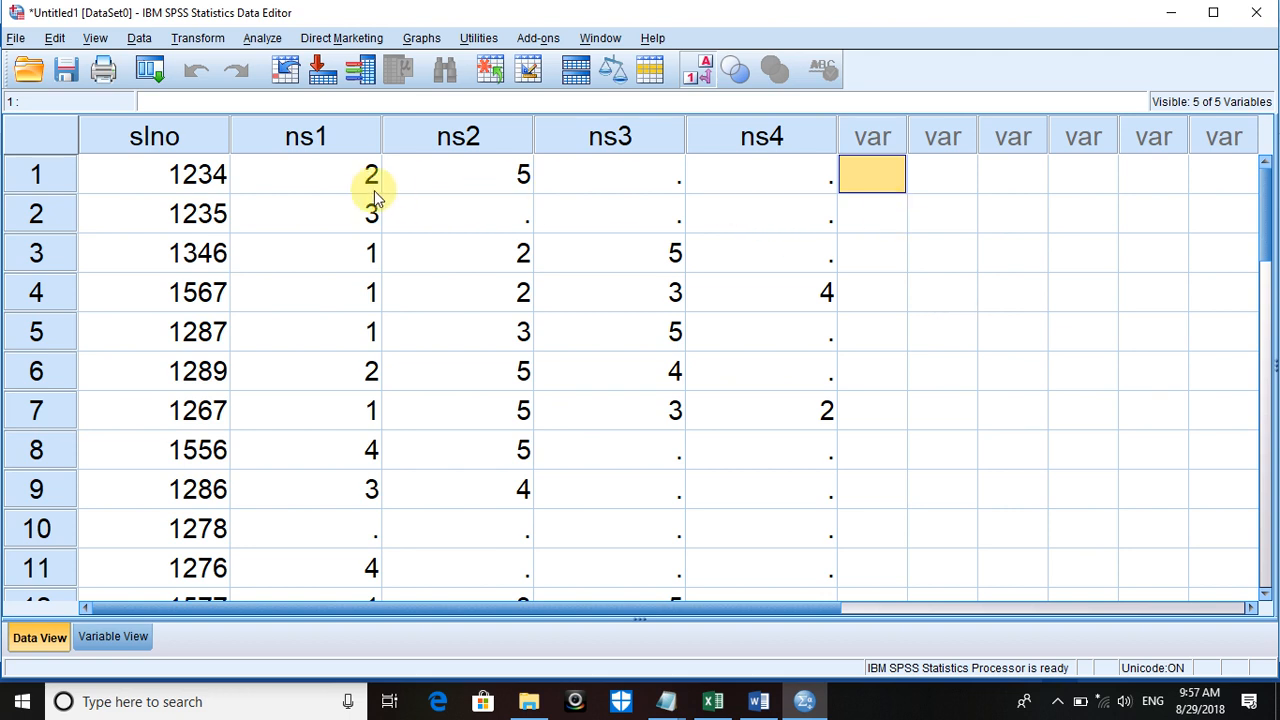
{"action": "left_click_drag", "start_coordinate": [335, 177], "coordinate": [755, 171]}
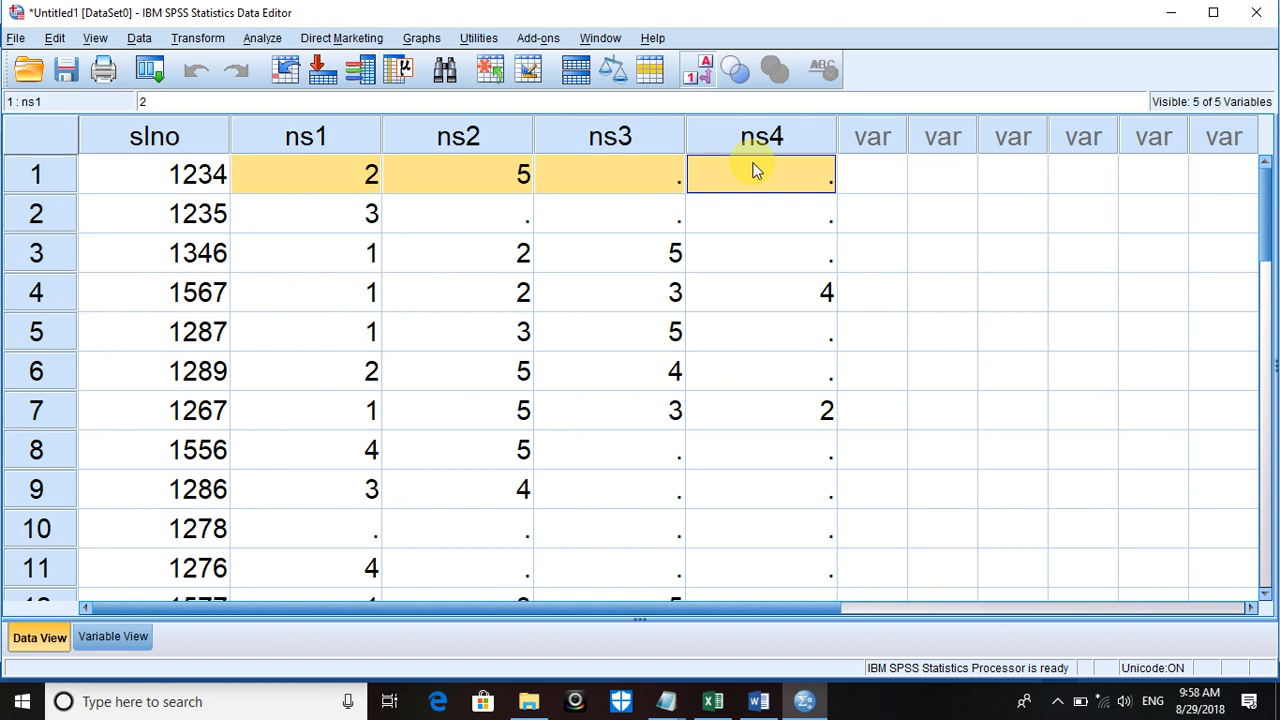
{"action": "left_click", "coordinate": [870, 174]}
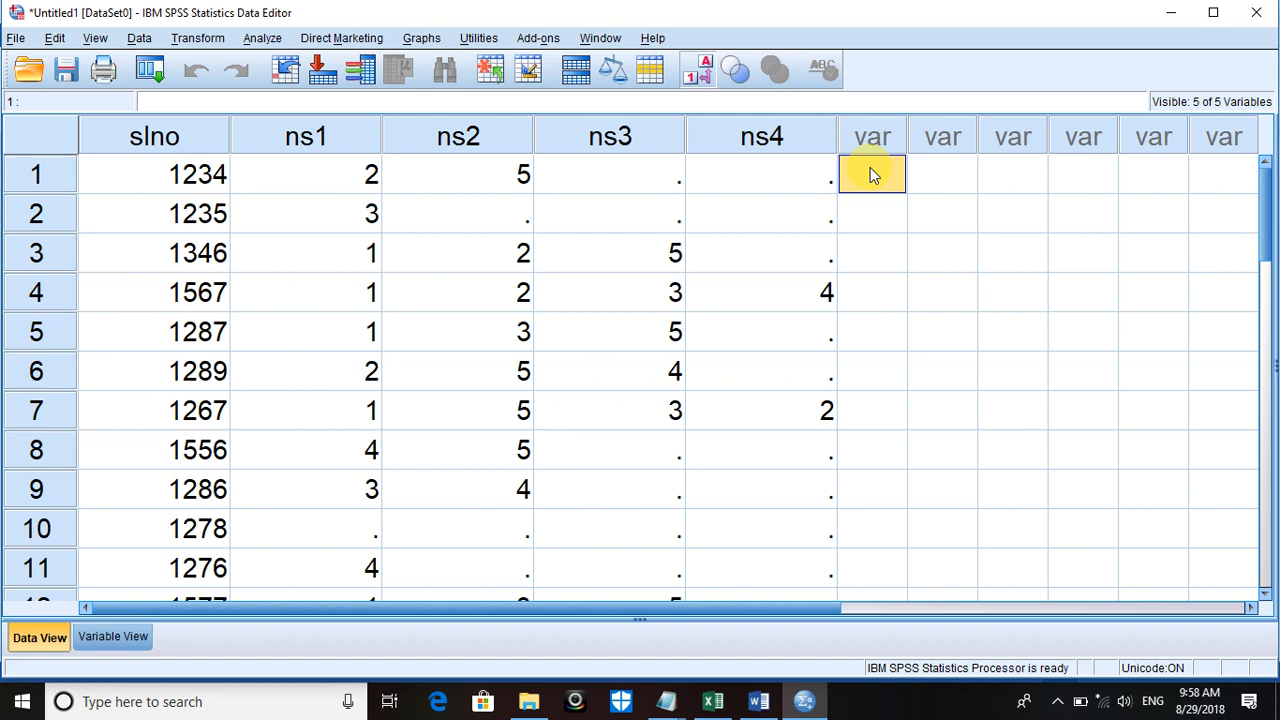
{"action": "key", "text": "Down"}
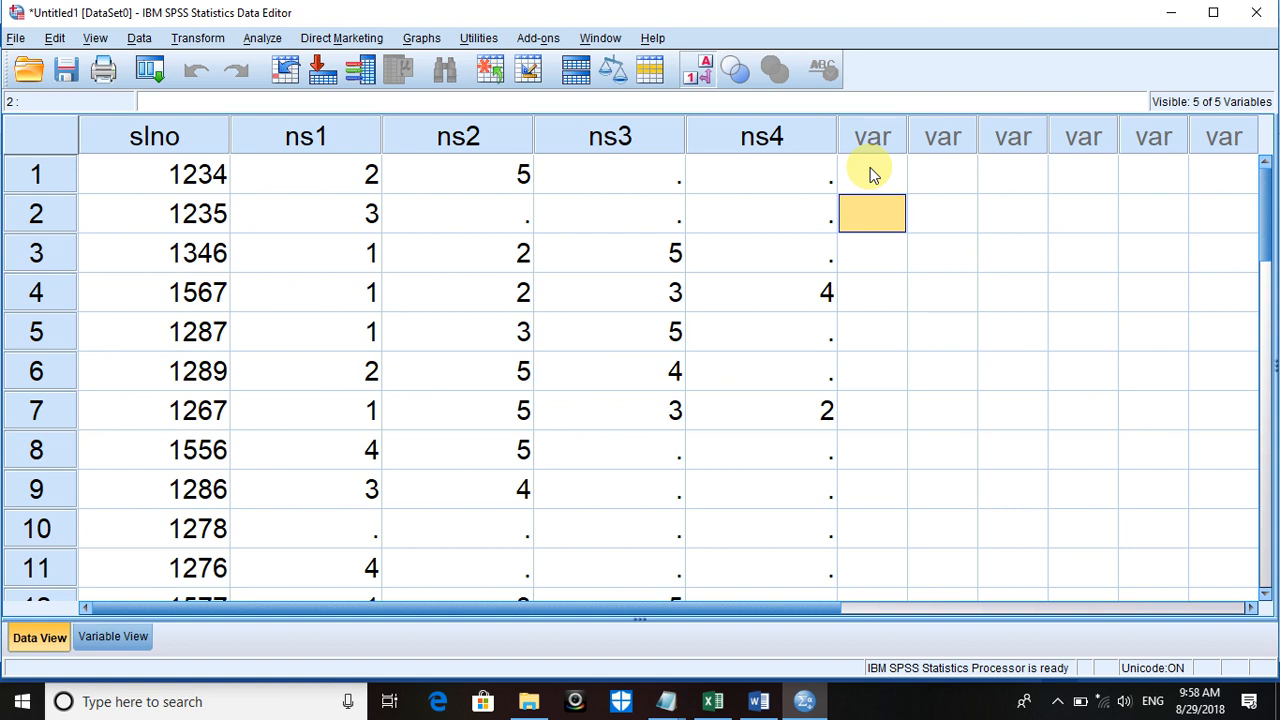
{"action": "key", "text": "Down"}
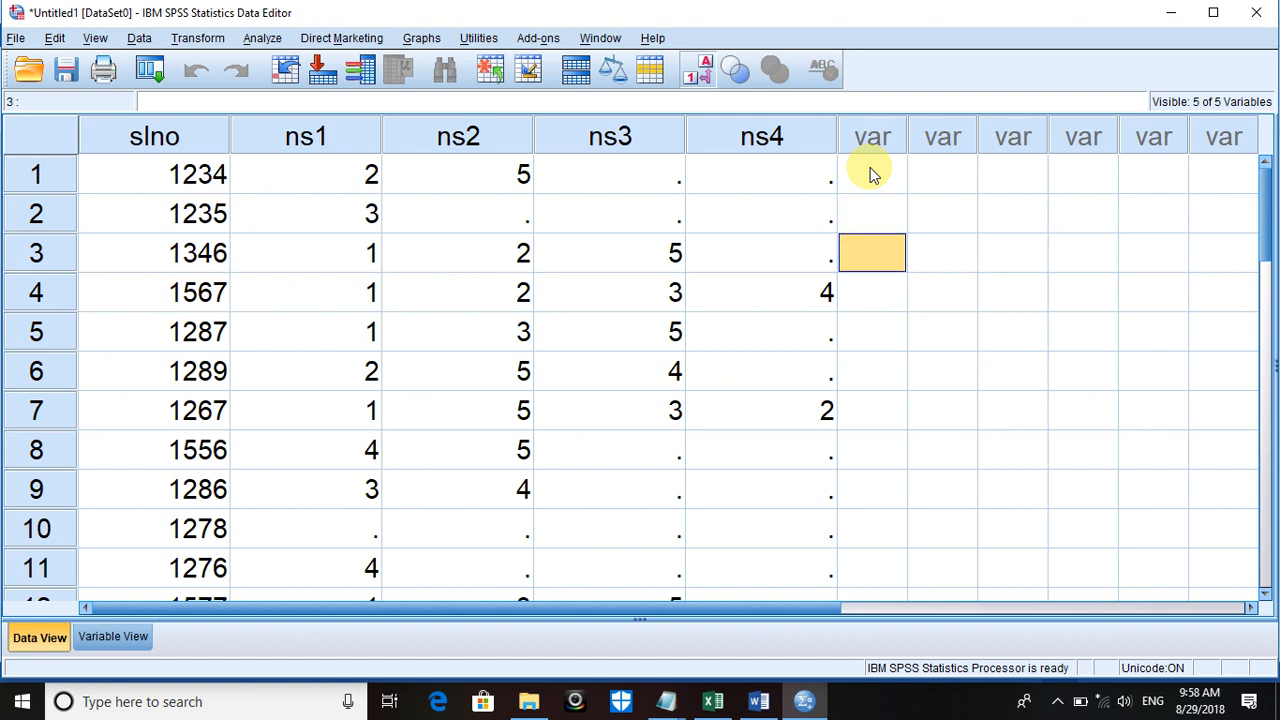
{"action": "key", "text": "Down"}
{"action": "key", "text": "Up"}
{"action": "left_click", "coordinate": [870, 174]}
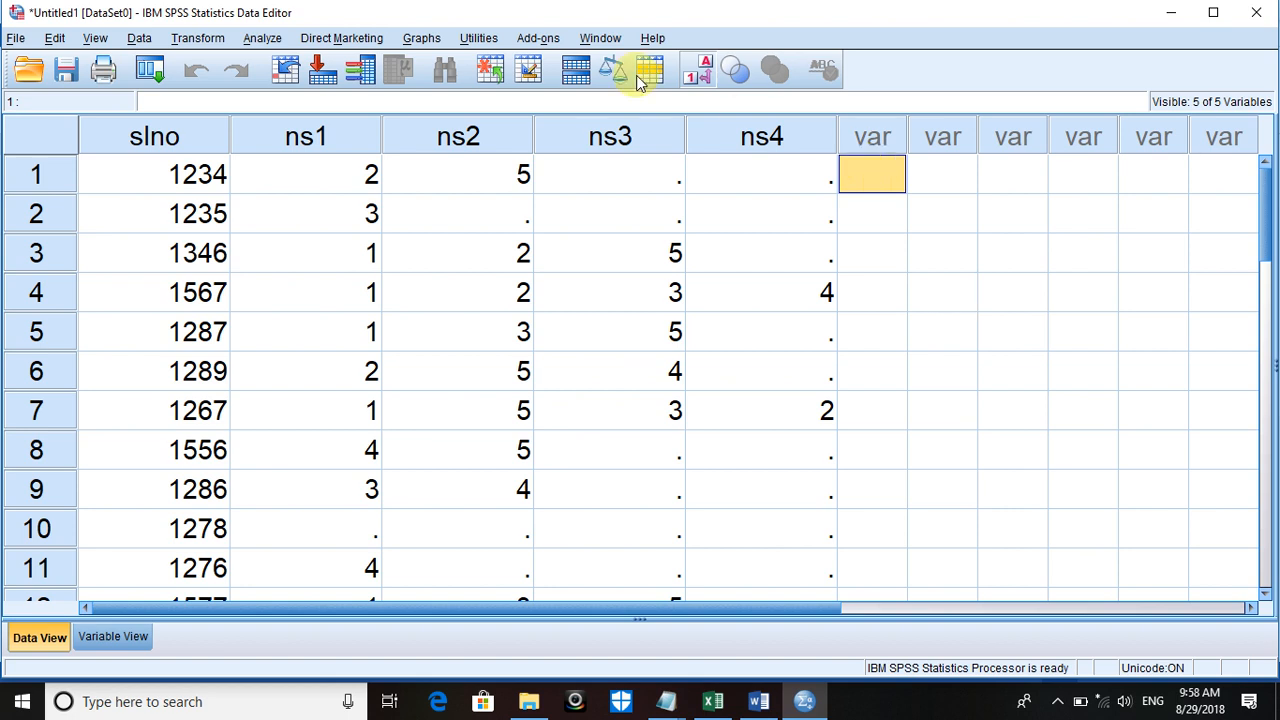
Step: Start a Compute Variable transformation with no_read as the target variable
{"action": "left_click", "coordinate": [199, 45]}
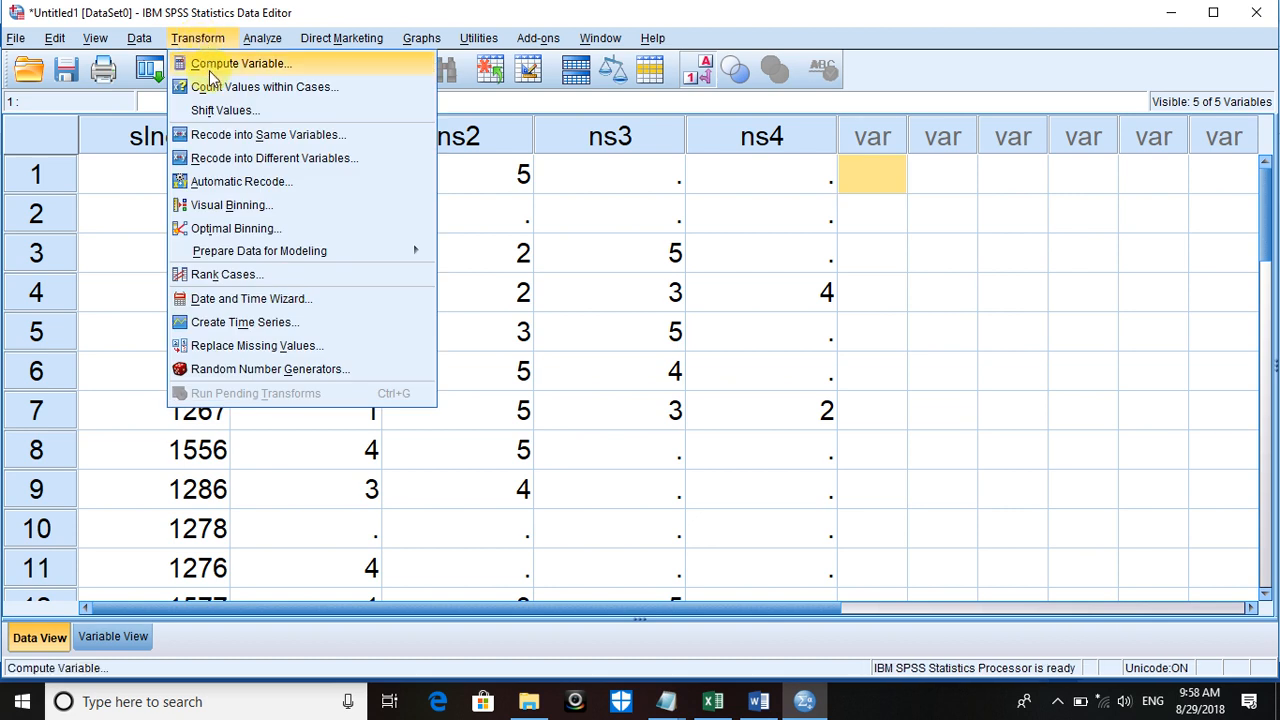
{"action": "left_click", "coordinate": [212, 66]}
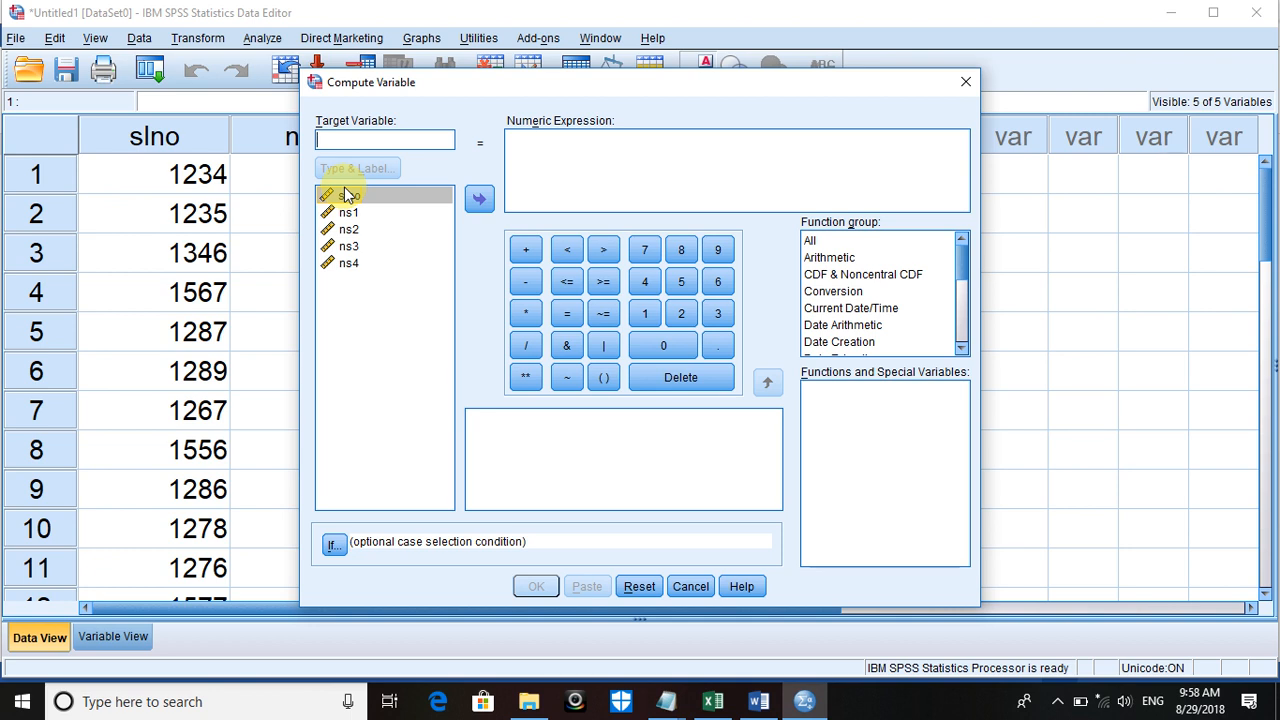
{"action": "type", "text": "no"}
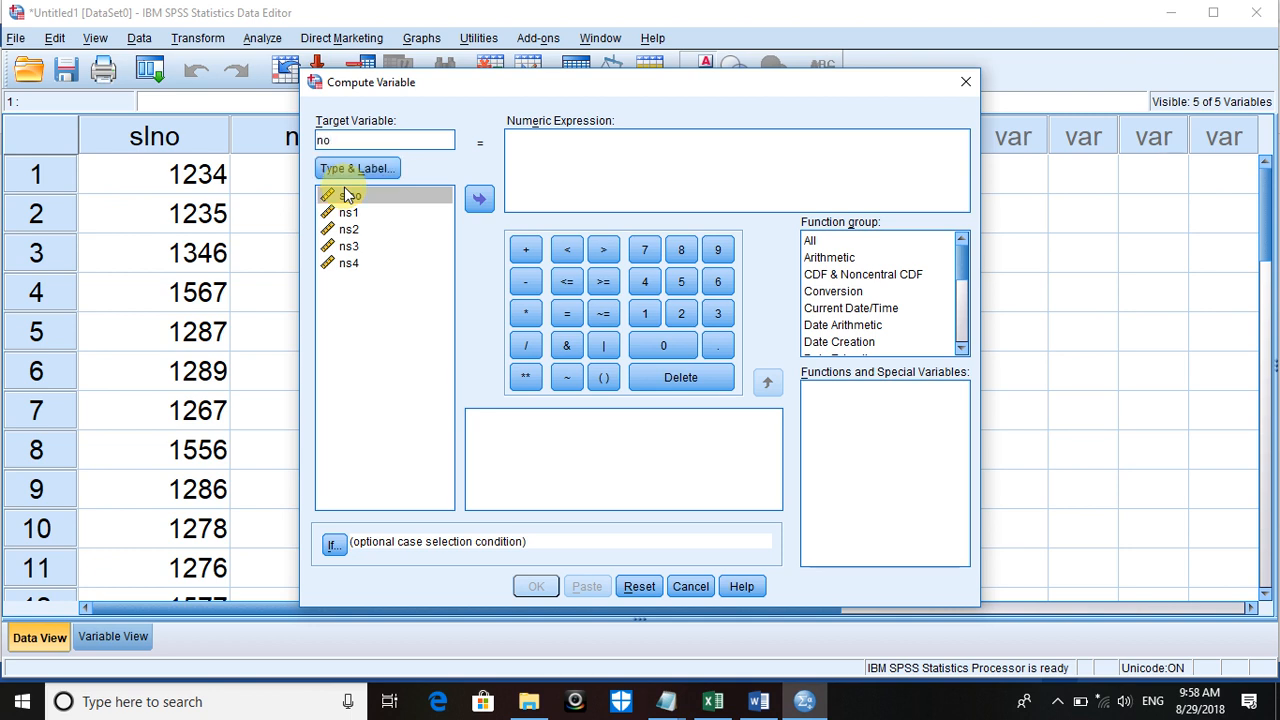
{"action": "type", "text": "_read"}
{"action": "left_click", "coordinate": [558, 163]}
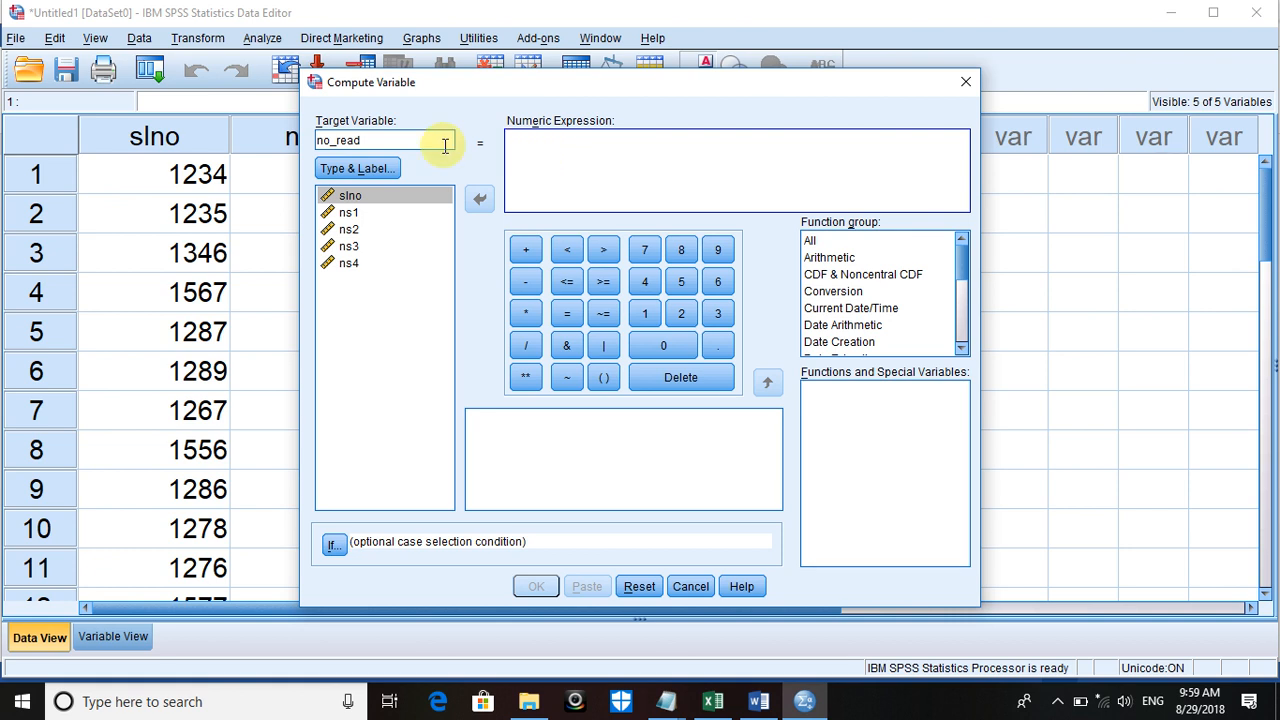
{"action": "left_click_drag", "start_coordinate": [380, 141], "coordinate": [290, 137]}
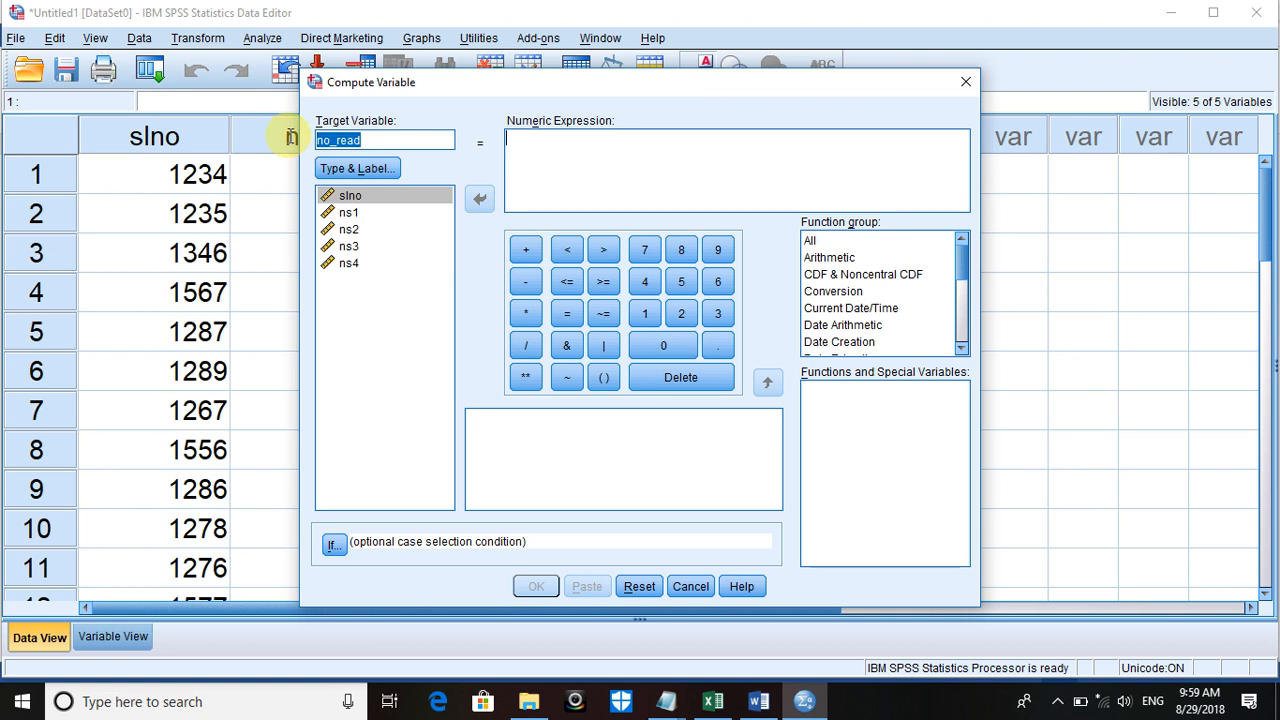
{"action": "left_click", "coordinate": [546, 144]}
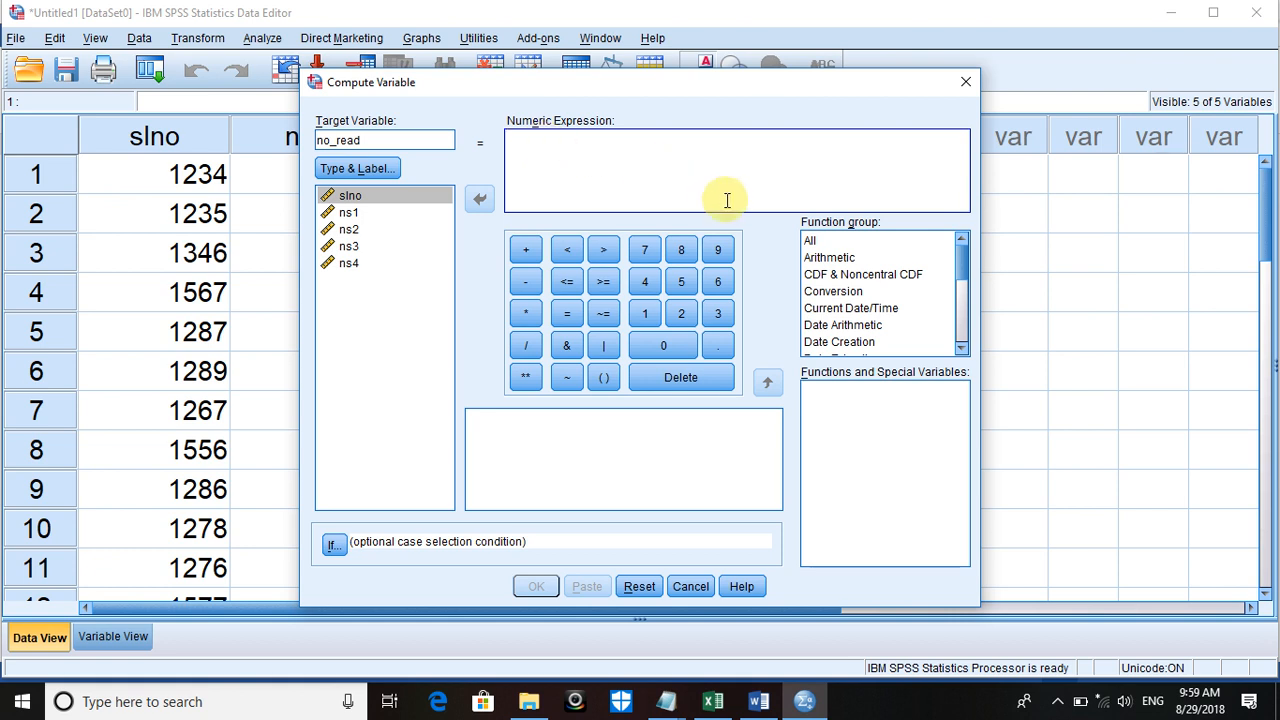
Step: Browse the function groups from Arithmetic to Date Creation and search the complete function list for a counting function
{"action": "left_click", "coordinate": [834, 259]}
{"action": "key", "text": "Down"}
{"action": "key", "text": "Down"}
{"action": "key", "text": "Down"}
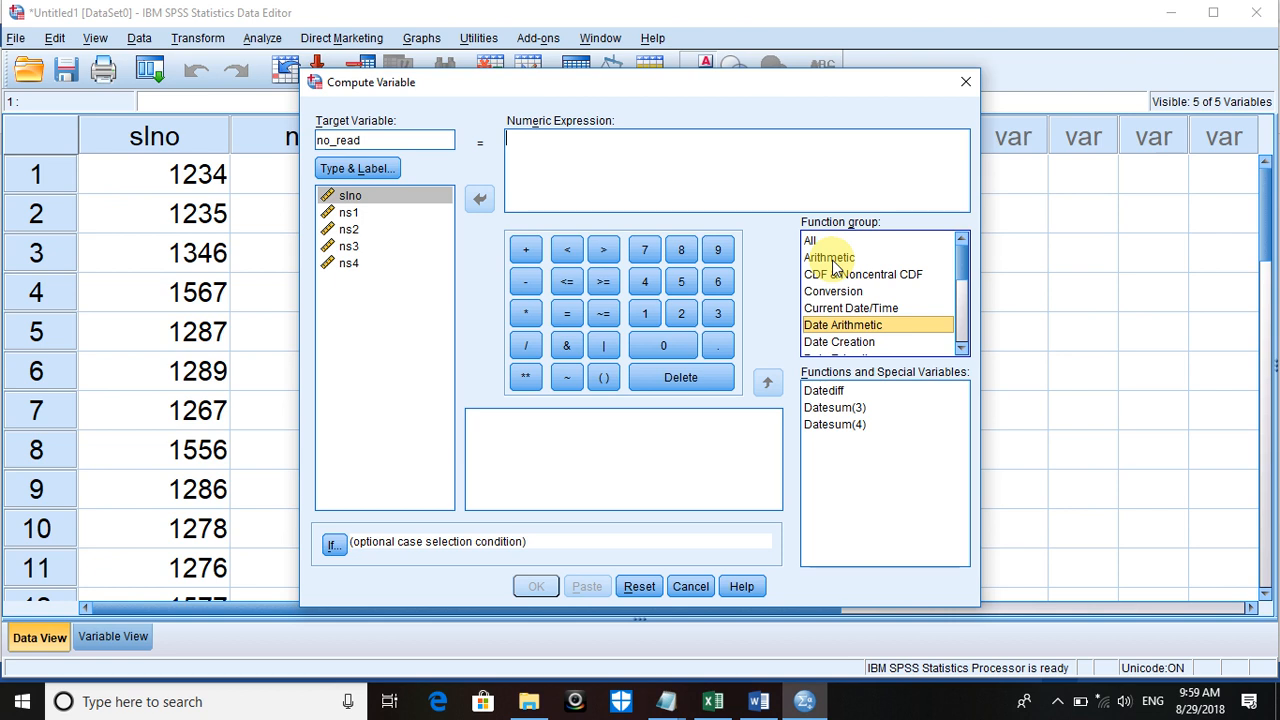
{"action": "key", "text": "Down"}
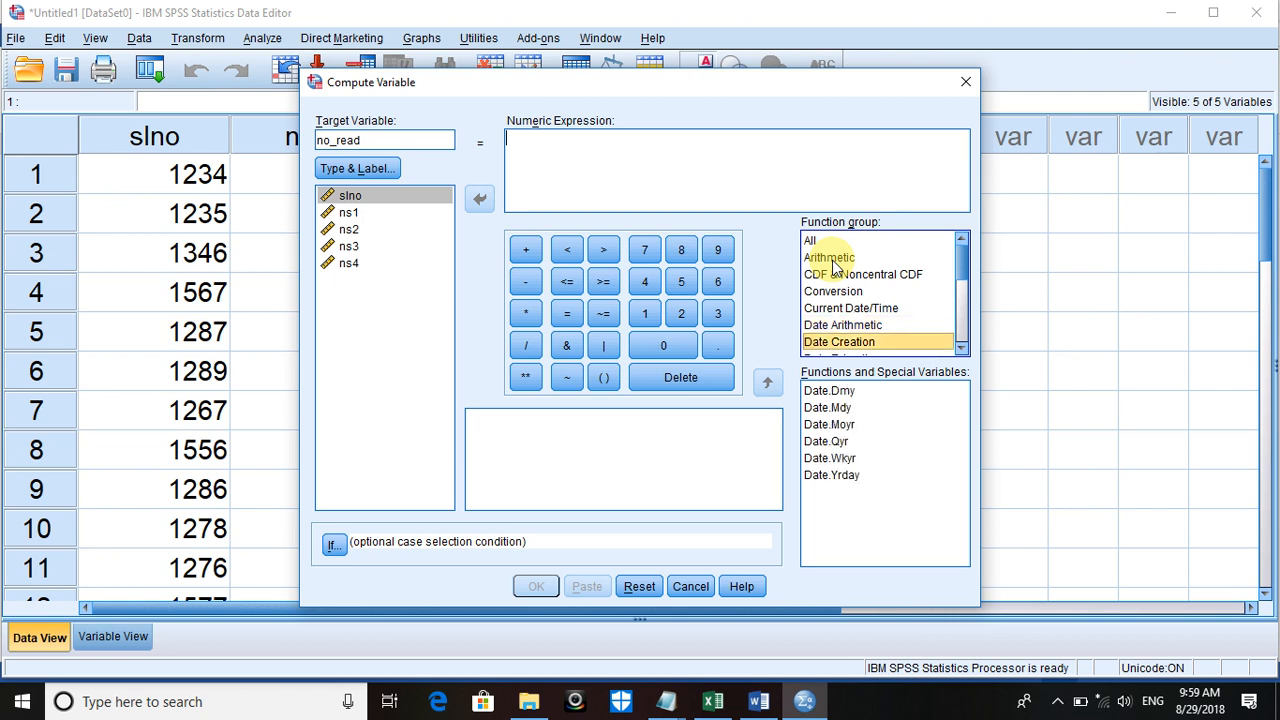
{"action": "left_click", "coordinate": [828, 243]}
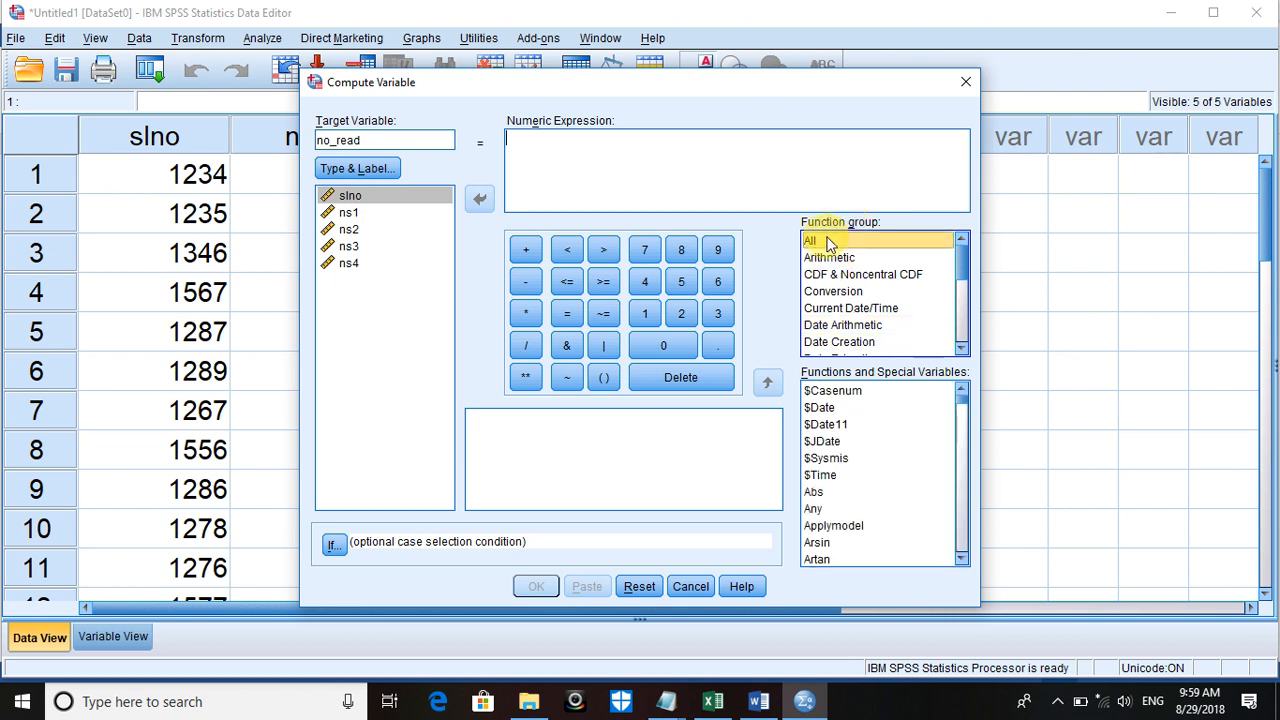
{"action": "left_click", "coordinate": [838, 477]}
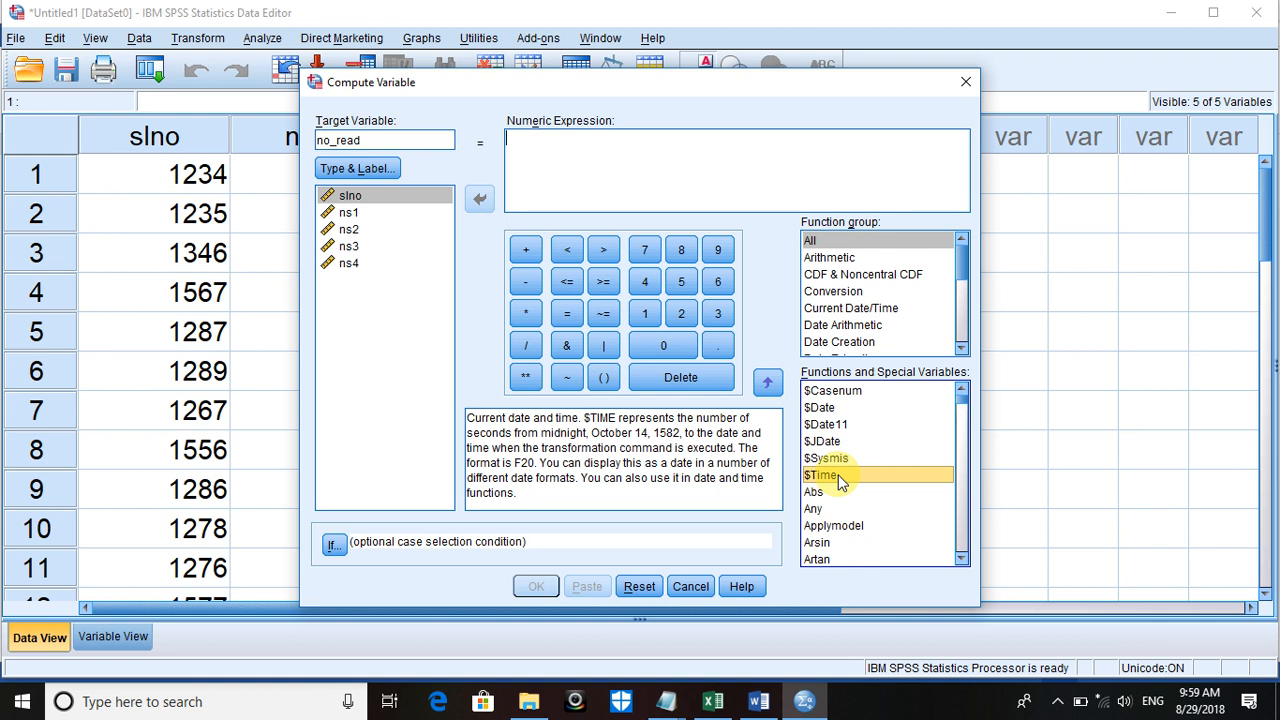
{"action": "key", "text": "Down"}
{"action": "key", "text": "Down"}
{"action": "key", "text": "Down"}
{"action": "key", "text": "Down"}
{"action": "key", "text": "Down"}
{"action": "key", "text": "Down"}
{"action": "key", "text": "Down"}
{"action": "key", "text": "Down"}
{"action": "key", "text": "Down"}
{"action": "key", "text": "Down"}
{"action": "key", "text": "Down"}
{"action": "key", "text": "Down"}
{"action": "key", "text": "Down"}
{"action": "key", "text": "Down"}
{"action": "key", "text": "Down"}
{"action": "key", "text": "Down"}
{"action": "key", "text": "Down"}
{"action": "key", "text": "Down"}
{"action": "key", "text": "Down"}
{"action": "key", "text": "Down"}
{"action": "key", "text": "Down"}
{"action": "key", "text": "Down"}
{"action": "key", "text": "Down"}
{"action": "key", "text": "Down"}
{"action": "key", "text": "Down"}
{"action": "key", "text": "Down"}
{"action": "key", "text": "Down"}
{"action": "key", "text": "Down"}
{"action": "key", "text": "Down"}
{"action": "key", "text": "Down"}
{"action": "key", "text": "Down"}
{"action": "key", "text": "Down"}
{"action": "key", "text": "Down"}
{"action": "key", "text": "Down"}
{"action": "key", "text": "Down"}
{"action": "key", "text": "Down"}
{"action": "key", "text": "Down"}
{"action": "key", "text": "Down"}
{"action": "key", "text": "Down"}
{"action": "key", "text": "Down"}
{"action": "key", "text": "Down"}
{"action": "key", "text": "Down"}
{"action": "key", "text": "Down"}
{"action": "key", "text": "Down"}
{"action": "key", "text": "Down"}
{"action": "key", "text": "Down"}
{"action": "key", "text": "Down"}
{"action": "key", "text": "c"}
{"action": "key", "text": "c"}
{"action": "key", "text": "c"}
{"action": "key", "text": "c"}
{"action": "key", "text": "c"}
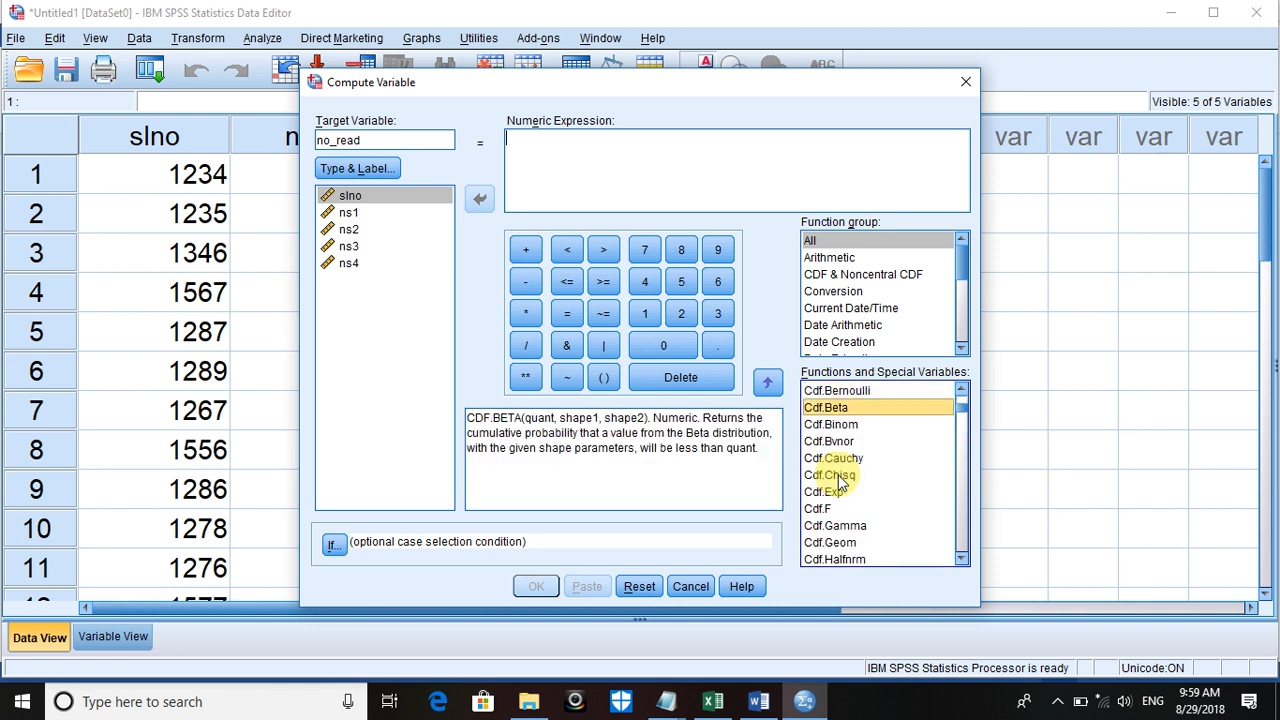
Step: Look through the Arithmetic functions from Abs to Trunc and the Date Arithmetic group for a counting function
{"action": "left_click", "coordinate": [829, 262]}
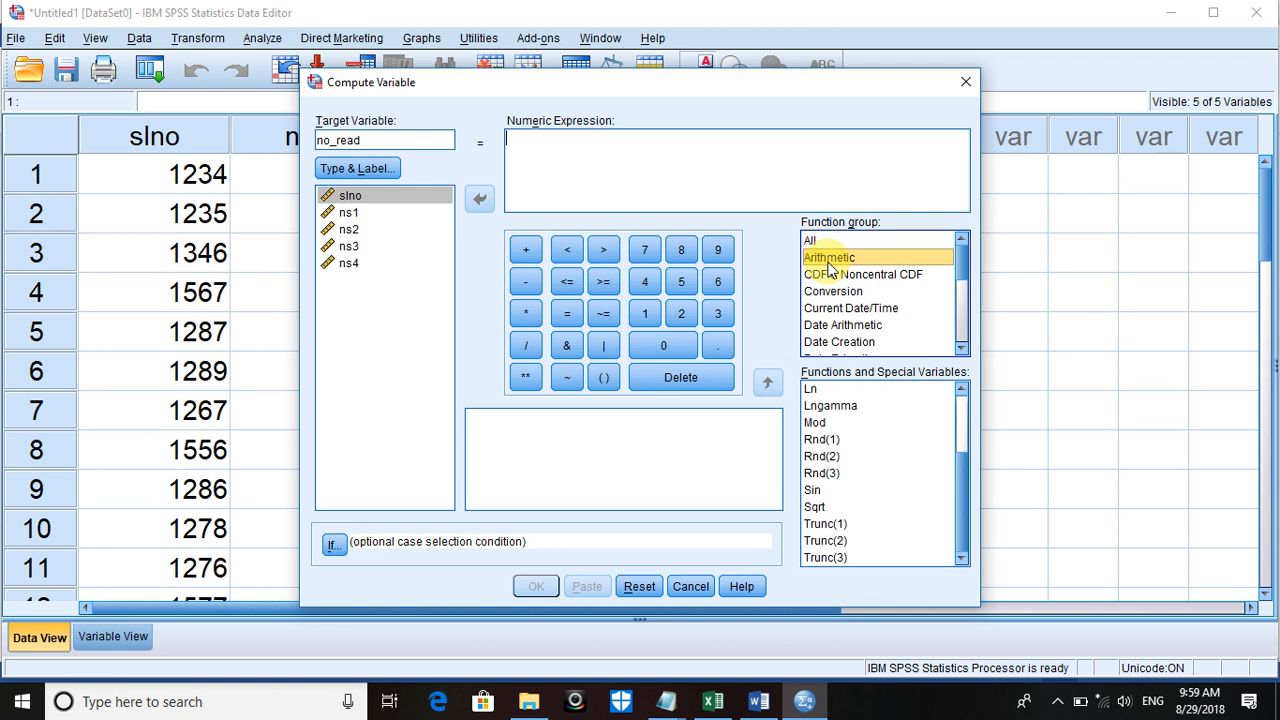
{"action": "left_click", "coordinate": [836, 474]}
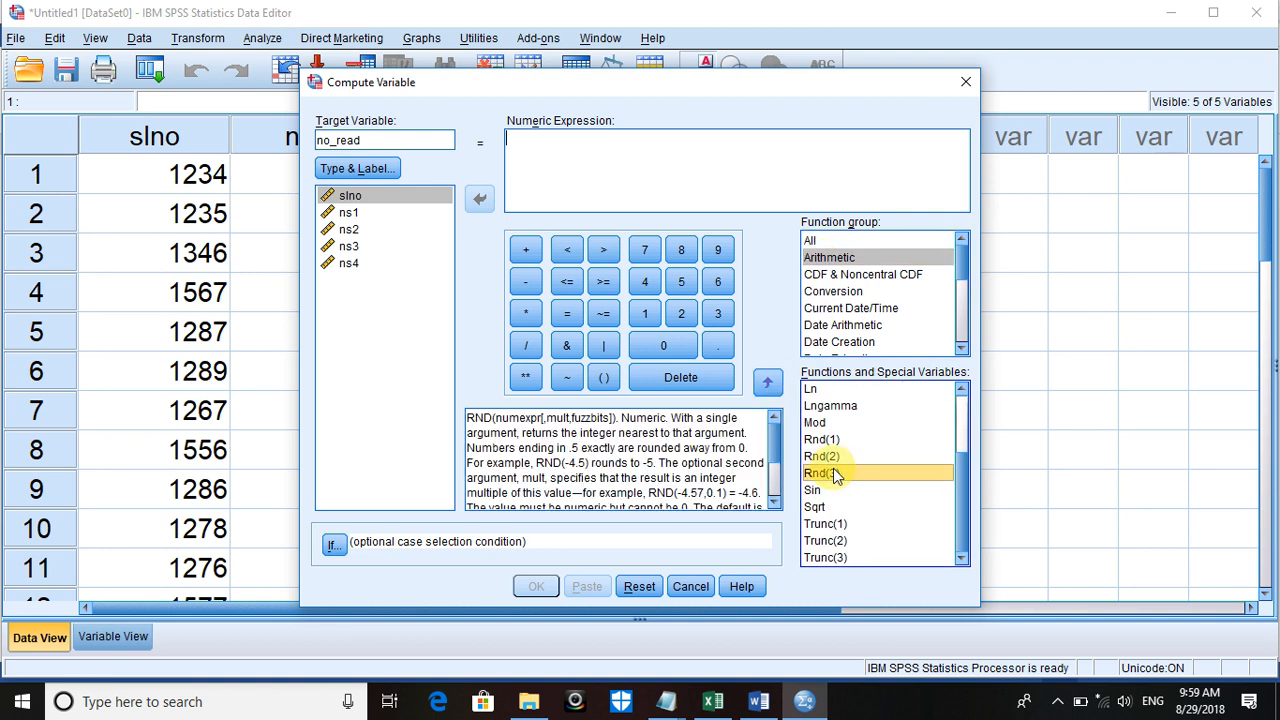
{"action": "key", "text": "c"}
{"action": "key", "text": "Down"}
{"action": "key", "text": "Down"}
{"action": "key", "text": "Down"}
{"action": "key", "text": "Down"}
{"action": "key", "text": "Down"}
{"action": "key", "text": "Down"}
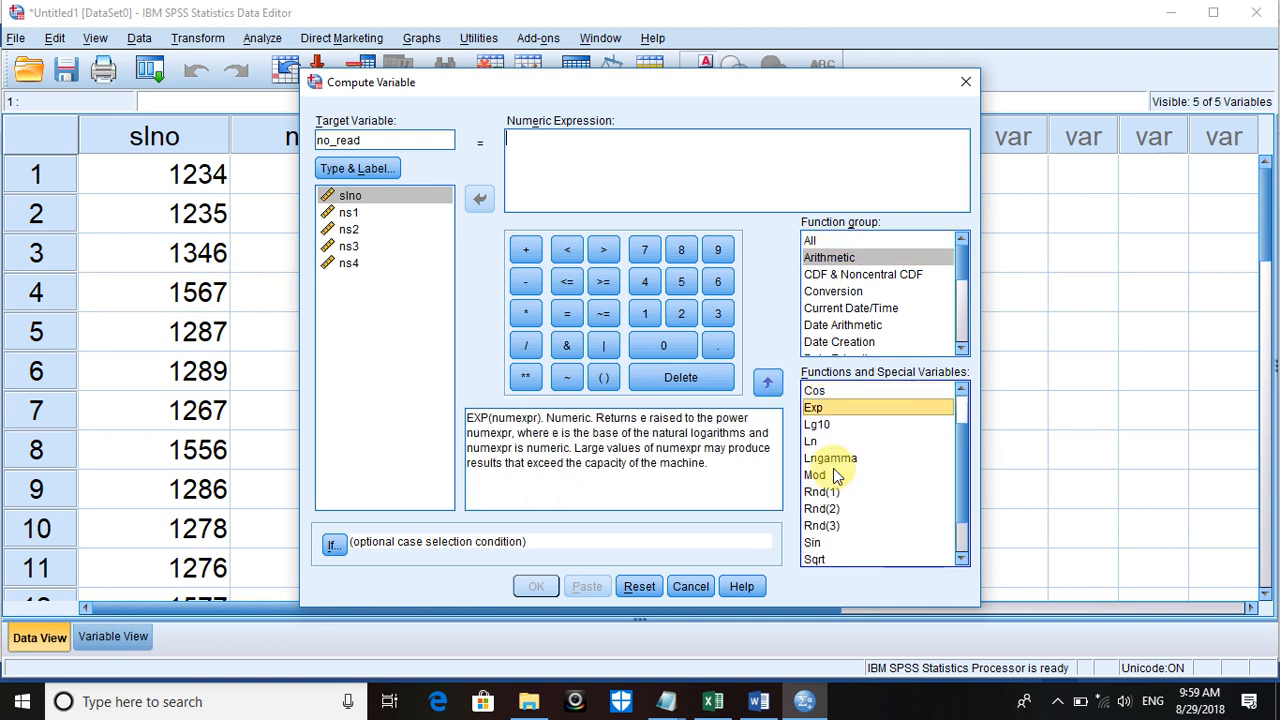
{"action": "key", "text": "Down"}
{"action": "key", "text": "Down"}
{"action": "key", "text": "Down"}
{"action": "key", "text": "Down"}
{"action": "key", "text": "Down"}
{"action": "key", "text": "Down"}
{"action": "key", "text": "Down"}
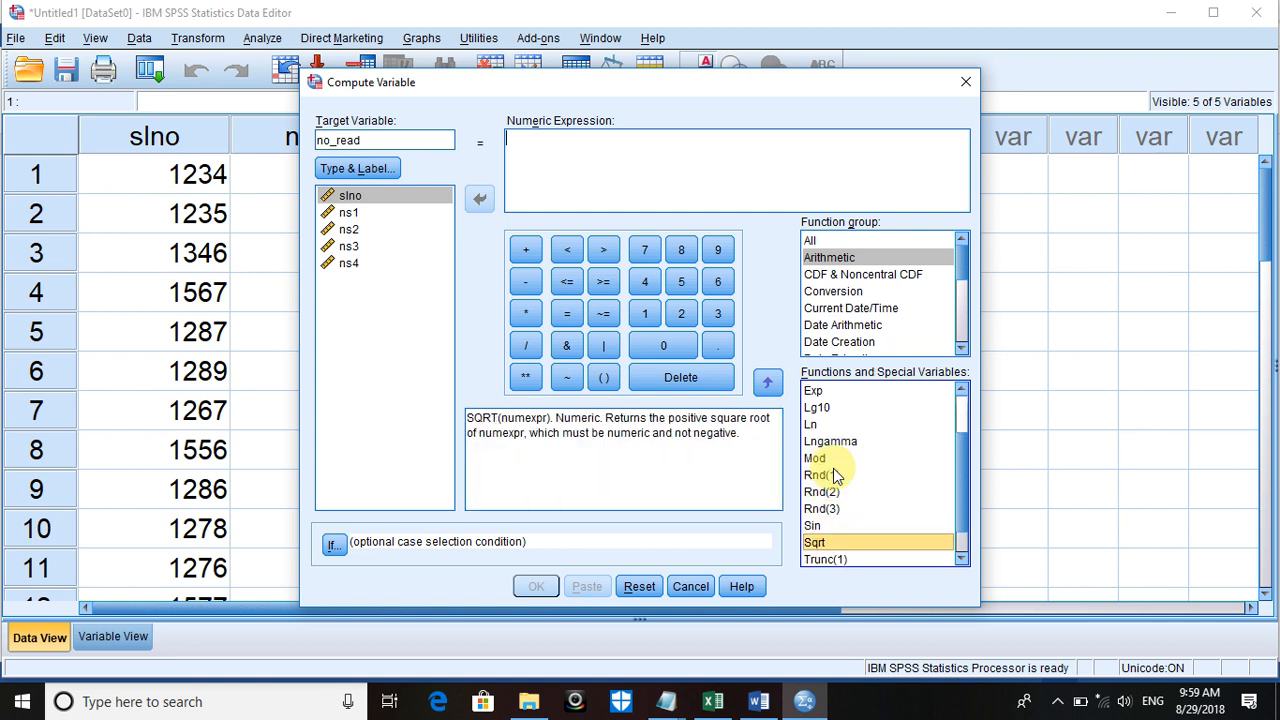
{"action": "key", "text": "Up"}
{"action": "key", "text": "Up"}
{"action": "key", "text": "Up"}
{"action": "key", "text": "Up"}
{"action": "key", "text": "Up"}
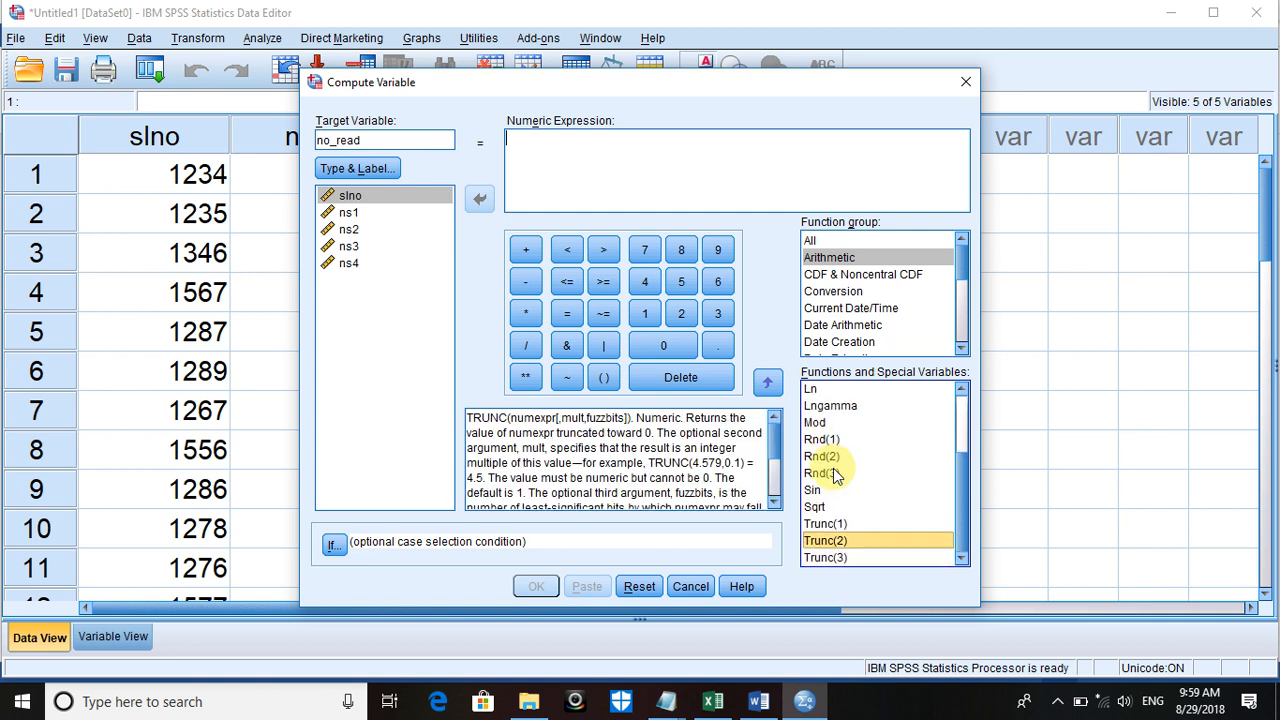
{"action": "key", "text": "Home"}
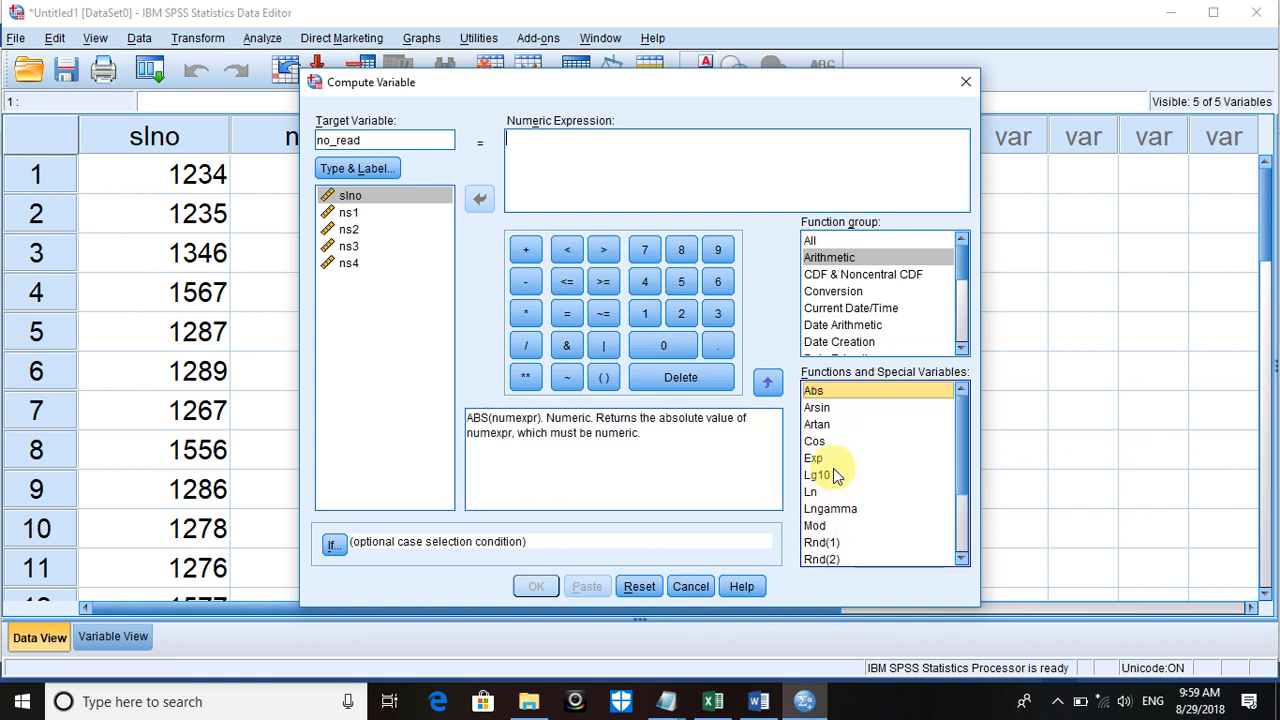
{"action": "left_click", "coordinate": [848, 326]}
{"action": "left_click_drag", "start_coordinate": [963, 263], "coordinate": [980, 243]}
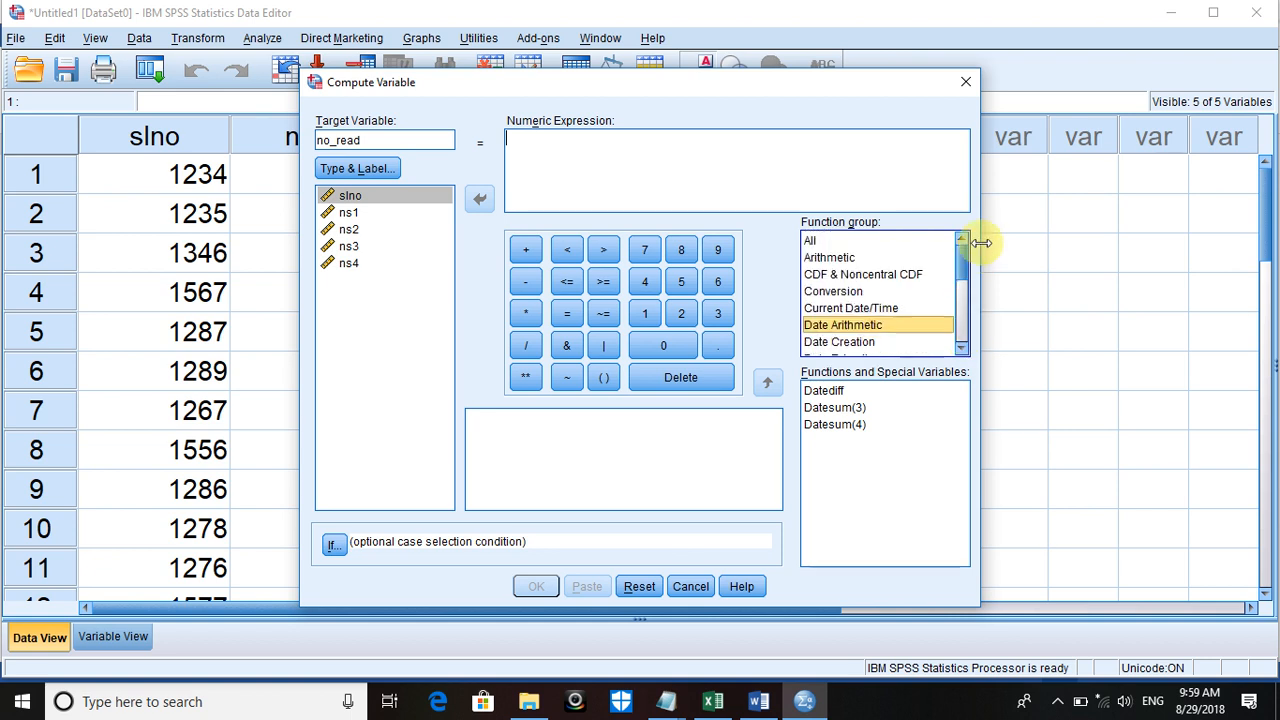
Step: Begin the numeric expression for no_read with count( as the function
{"action": "left_click", "coordinate": [558, 145]}
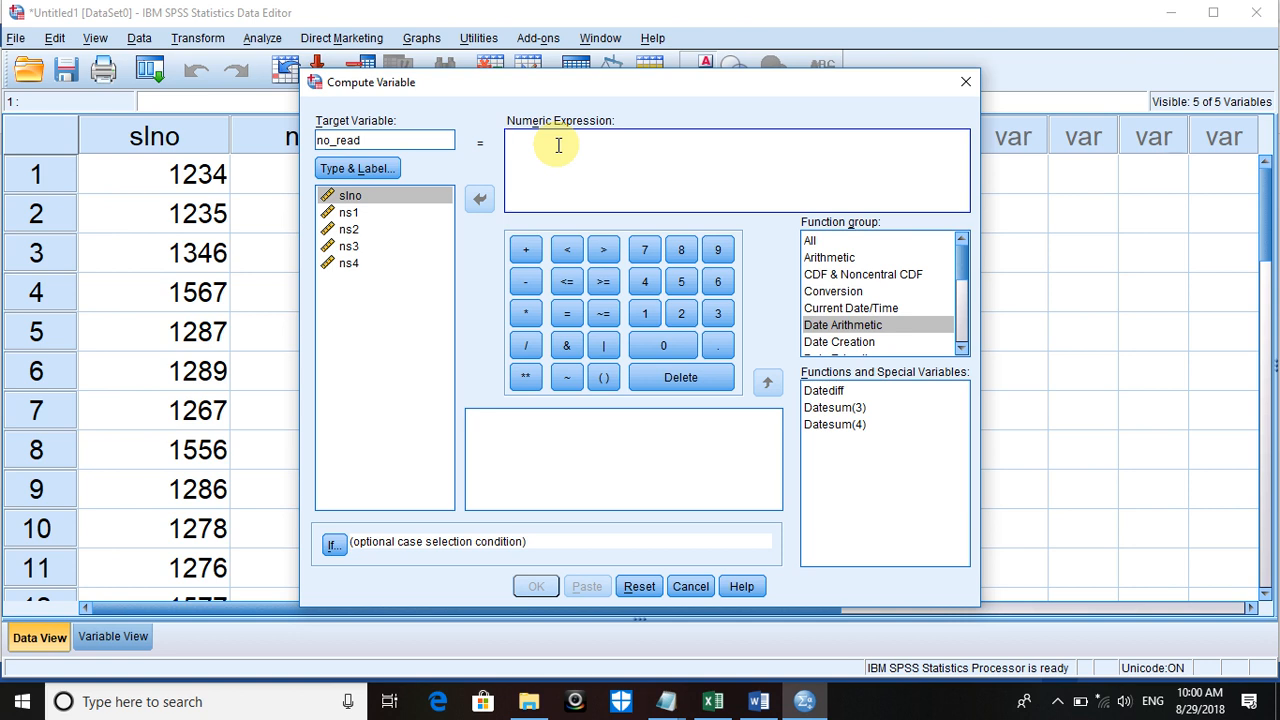
{"action": "left_click", "coordinate": [558, 145]}
{"action": "type", "text": "coun"}
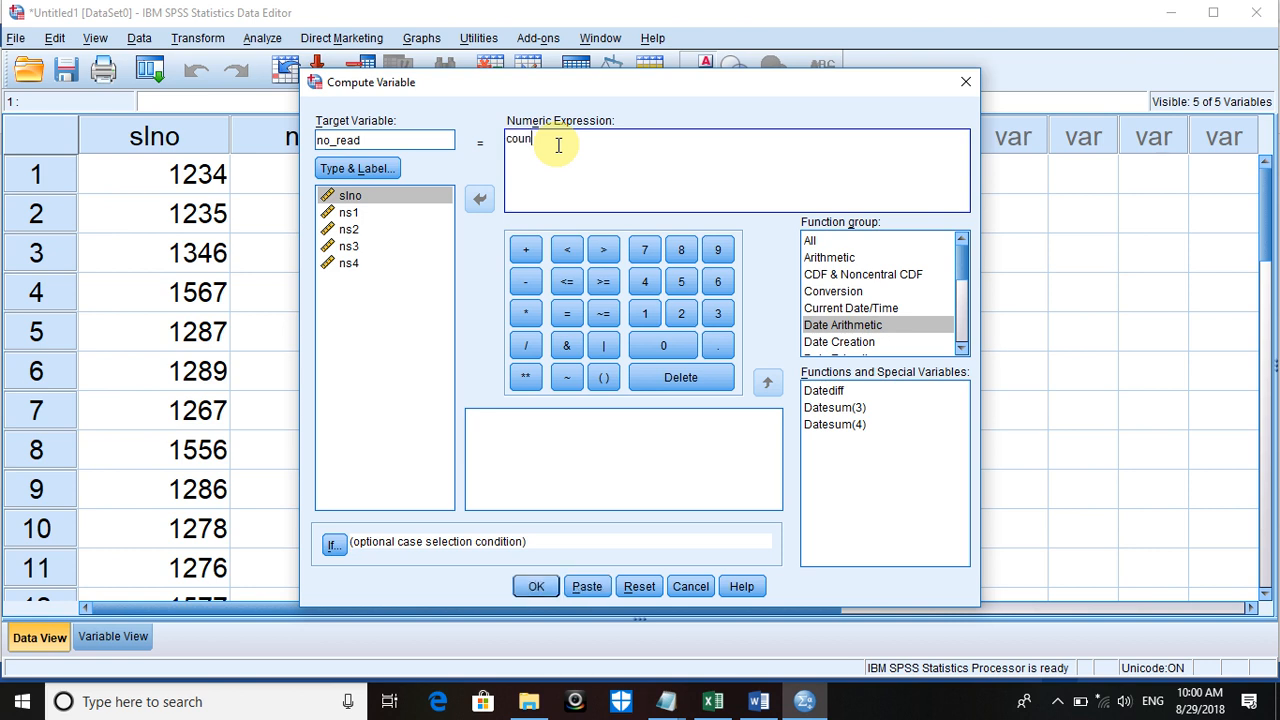
{"action": "type", "text": "t("}
Step: Search the complete function list from $Date to Yrmoda for a counting function, and abandon the Compute Variable transformation
{"action": "left_click", "coordinate": [826, 246]}
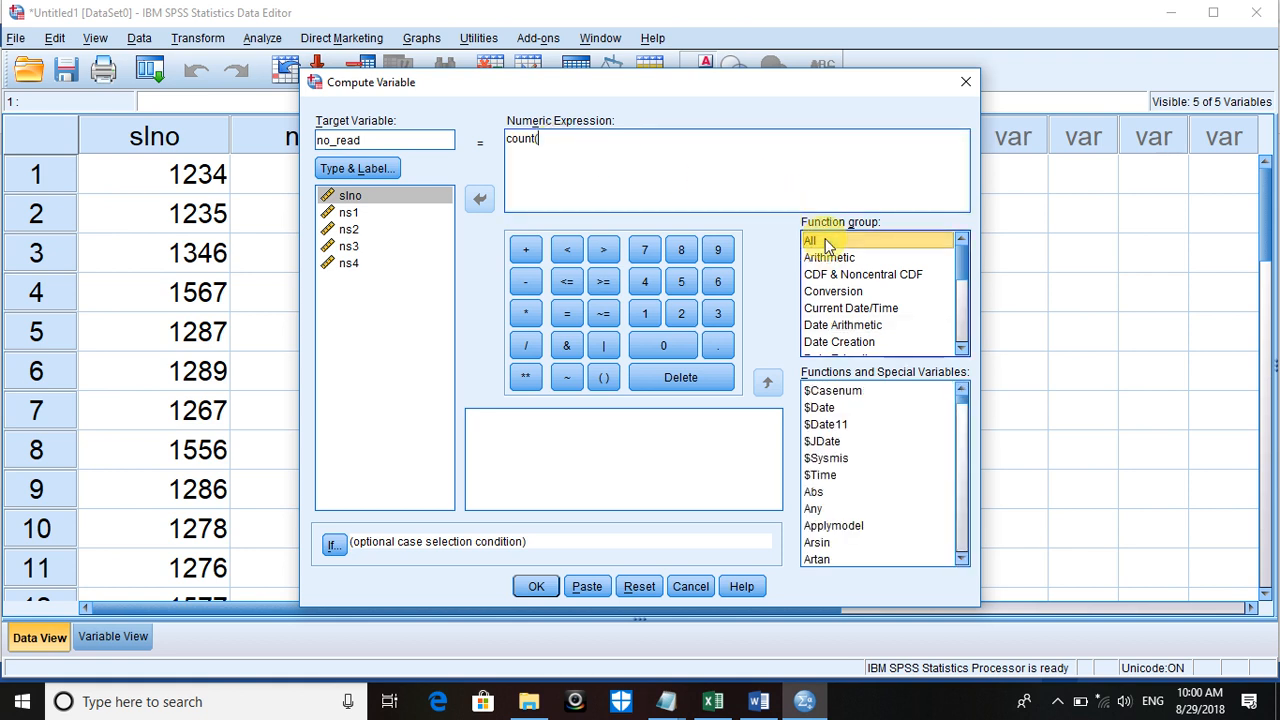
{"action": "left_click", "coordinate": [824, 409]}
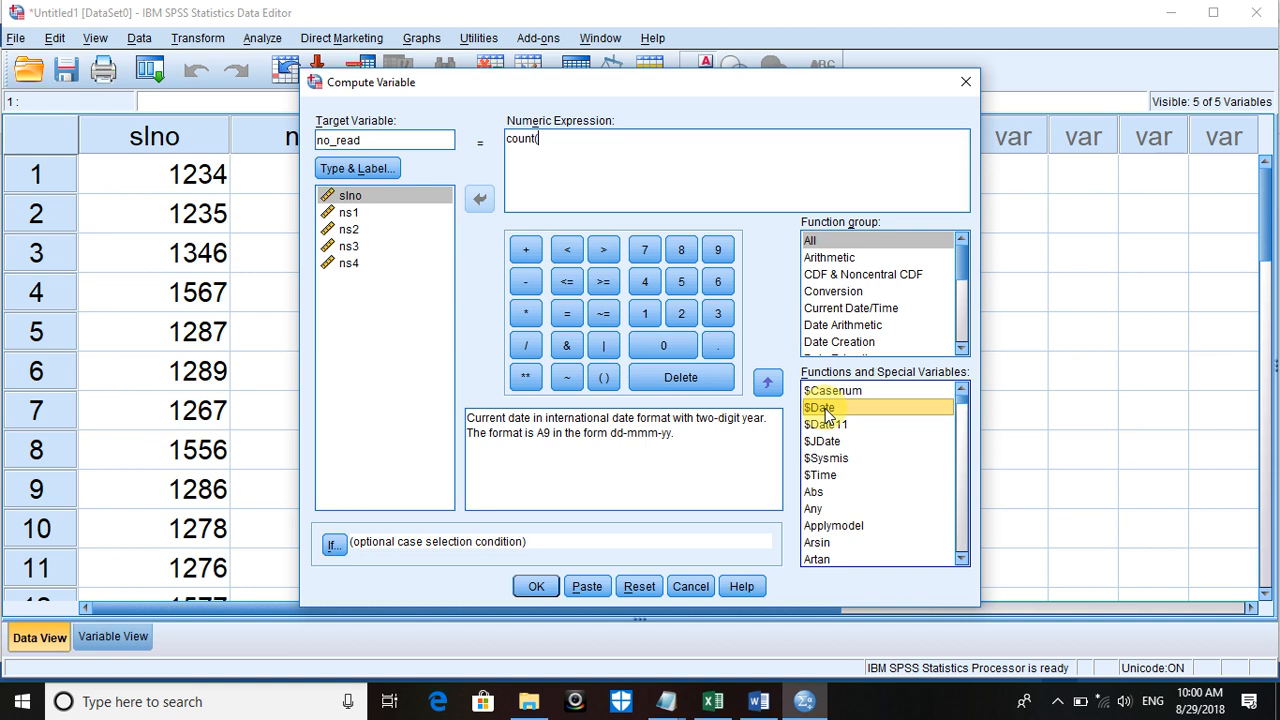
{"action": "key", "text": "Down"}
{"action": "key", "text": "Down"}
{"action": "key", "text": "Down"}
{"action": "key", "text": "Down"}
{"action": "key", "text": "Down"}
{"action": "key", "text": "Down"}
{"action": "key", "text": "Down"}
{"action": "key", "text": "Down"}
{"action": "key", "text": "Down"}
{"action": "key", "text": "Down"}
{"action": "key", "text": "Down"}
{"action": "key", "text": "Down"}
{"action": "key", "text": "Down"}
{"action": "key", "text": "Down"}
{"action": "key", "text": "Down"}
{"action": "key", "text": "Down"}
{"action": "key", "text": "Down"}
{"action": "key", "text": "Down"}
{"action": "key", "text": "Down"}
{"action": "key", "text": "Down"}
{"action": "key", "text": "Down"}
{"action": "key", "text": "Down"}
{"action": "key", "text": "Down"}
{"action": "key", "text": "Down"}
{"action": "key", "text": "Down"}
{"action": "key", "text": "Down"}
{"action": "key", "text": "Down"}
{"action": "key", "text": "Down"}
{"action": "key", "text": "Down"}
{"action": "key", "text": "Down"}
{"action": "key", "text": "Down"}
{"action": "key", "text": "Down"}
{"action": "key", "text": "Down"}
{"action": "key", "text": "Down"}
{"action": "key", "text": "Down"}
{"action": "key", "text": "Down"}
{"action": "key", "text": "Down"}
{"action": "key", "text": "Down"}
{"action": "key", "text": "Down"}
{"action": "key", "text": "Down"}
{"action": "key", "text": "Down"}
{"action": "key", "text": "Down"}
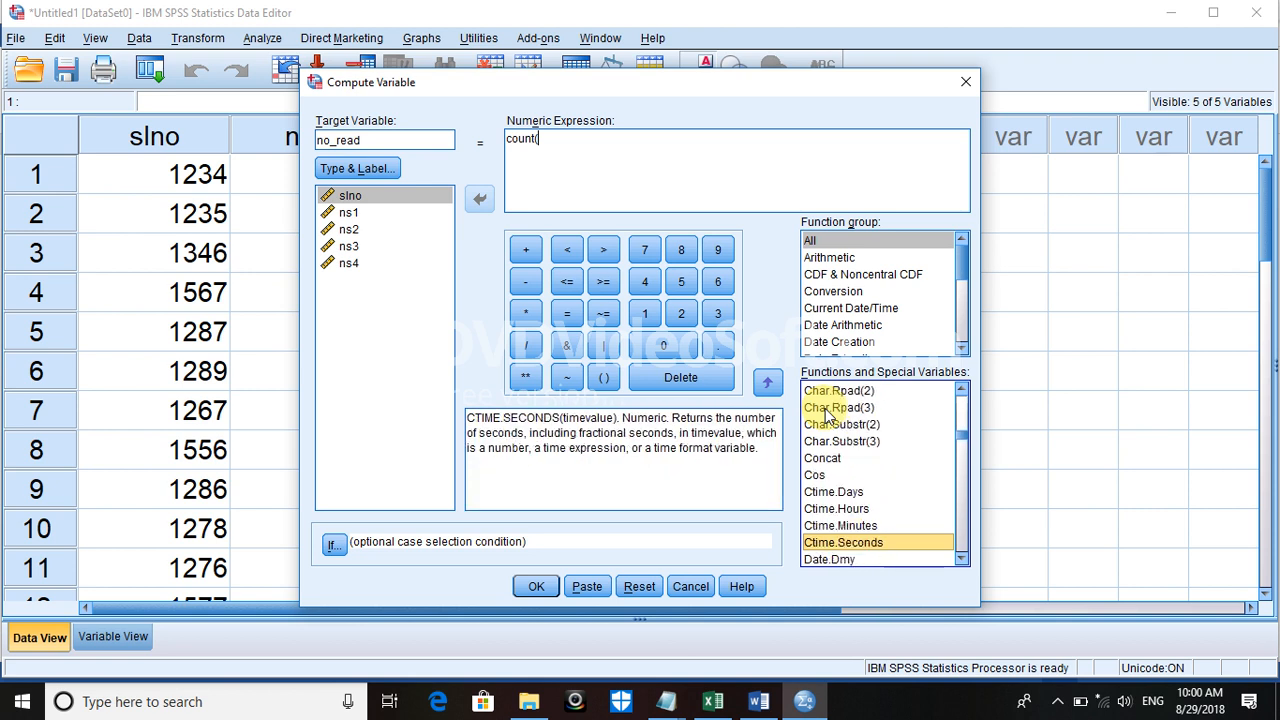
{"action": "key", "text": "Down"}
{"action": "key", "text": "Down"}
{"action": "key", "text": "Down"}
{"action": "key", "text": "Down"}
{"action": "key", "text": "Down"}
{"action": "key", "text": "Down"}
{"action": "key", "text": "Down"}
{"action": "key", "text": "Down"}
{"action": "key", "text": "Down"}
{"action": "key", "text": "Down"}
{"action": "key", "text": "Down"}
{"action": "key", "text": "Down"}
{"action": "key", "text": "Down"}
{"action": "key", "text": "Down"}
{"action": "key", "text": "Down"}
{"action": "key", "text": "Down"}
{"action": "key", "text": "Down"}
{"action": "key", "text": "Down"}
{"action": "key", "text": "Down"}
{"action": "key", "text": "Down"}
{"action": "key", "text": "Down"}
{"action": "key", "text": "Down"}
{"action": "key", "text": "Down"}
{"action": "key", "text": "Down"}
{"action": "key", "text": "Down"}
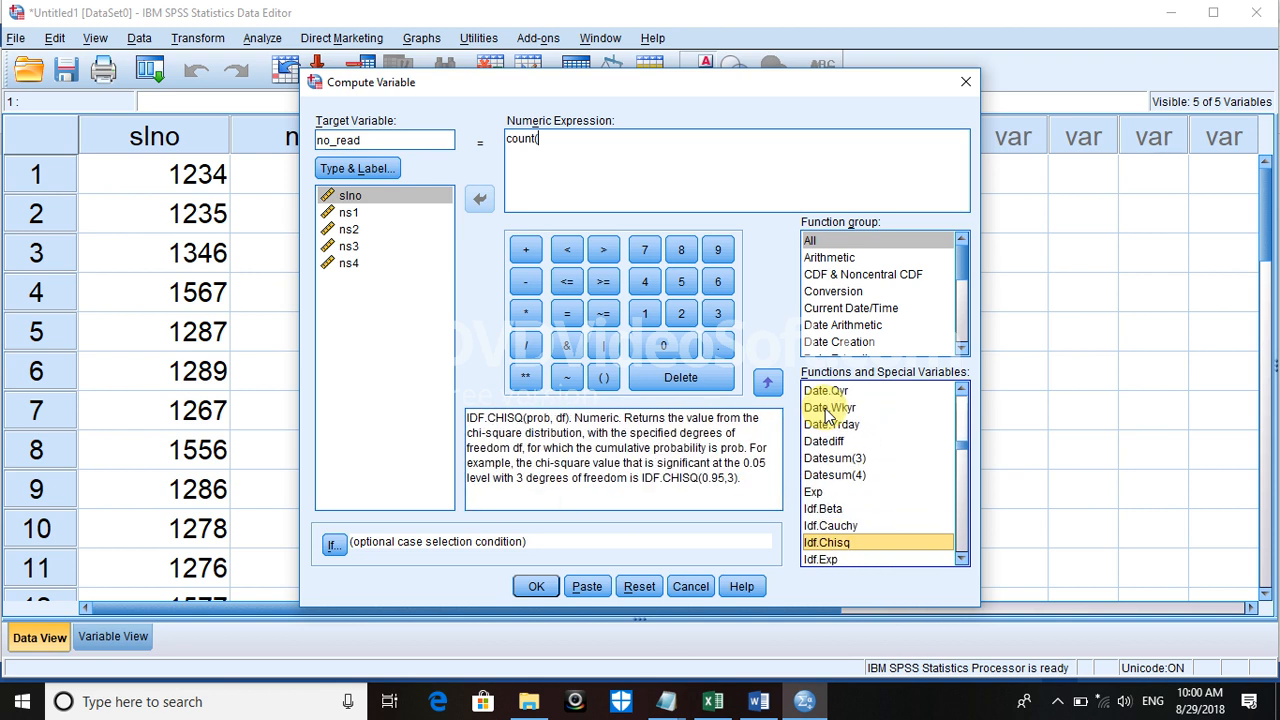
{"action": "key", "text": "Down"}
{"action": "key", "text": "Down"}
{"action": "key", "text": "Down"}
{"action": "key", "text": "Down"}
{"action": "key", "text": "Down"}
{"action": "key", "text": "Down"}
{"action": "key", "text": "Down"}
{"action": "key", "text": "Down"}
{"action": "key", "text": "Down"}
{"action": "key", "text": "Down"}
{"action": "key", "text": "Down"}
{"action": "key", "text": "Down"}
{"action": "key", "text": "Down"}
{"action": "key", "text": "Down"}
{"action": "key", "text": "Down"}
{"action": "key", "text": "Down"}
{"action": "key", "text": "Down"}
{"action": "key", "text": "Down"}
{"action": "key", "text": "Down"}
{"action": "key", "text": "Down"}
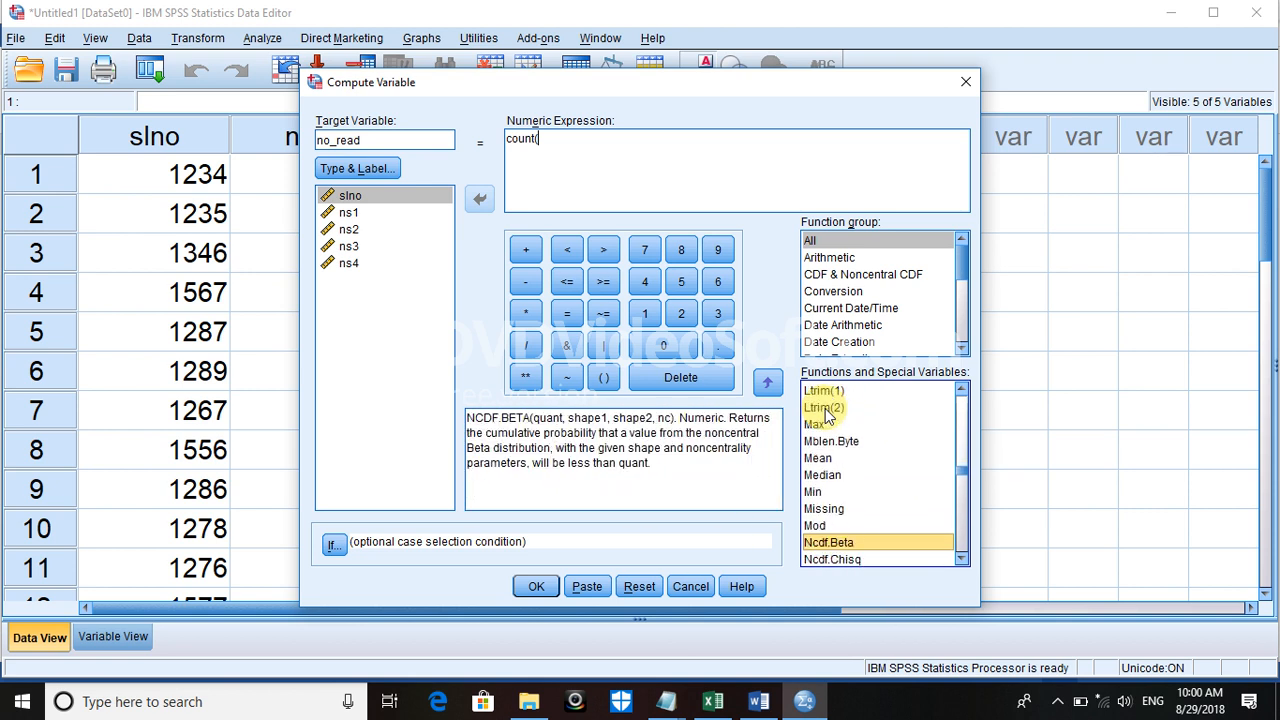
{"action": "key", "text": "Down"}
{"action": "key", "text": "Down"}
{"action": "key", "text": "Down"}
{"action": "key", "text": "Down"}
{"action": "key", "text": "Down"}
{"action": "key", "text": "Down"}
{"action": "key", "text": "Down"}
{"action": "key", "text": "Down"}
{"action": "key", "text": "Down"}
{"action": "key", "text": "Down"}
{"action": "key", "text": "Down"}
{"action": "key", "text": "Down"}
{"action": "key", "text": "Down"}
{"action": "key", "text": "Down"}
{"action": "key", "text": "Down"}
{"action": "key", "text": "Down"}
{"action": "key", "text": "Down"}
{"action": "key", "text": "Down"}
{"action": "key", "text": "Down"}
{"action": "key", "text": "Down"}
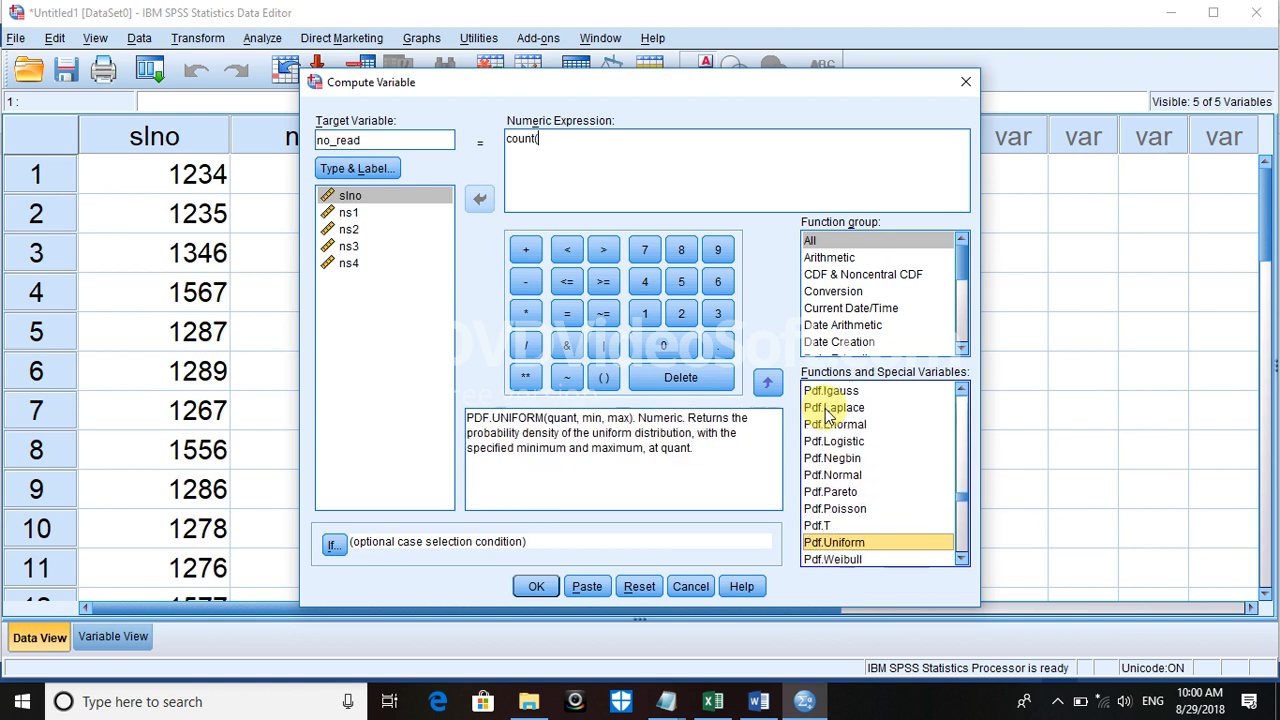
{"action": "key", "text": "Down"}
{"action": "key", "text": "Down"}
{"action": "key", "text": "Down"}
{"action": "key", "text": "Down"}
{"action": "key", "text": "Down"}
{"action": "key", "text": "Down"}
{"action": "key", "text": "Down"}
{"action": "key", "text": "Down"}
{"action": "key", "text": "Down"}
{"action": "key", "text": "Down"}
{"action": "key", "text": "Down"}
{"action": "key", "text": "Down"}
{"action": "key", "text": "Down"}
{"action": "key", "text": "Down"}
{"action": "key", "text": "Down"}
{"action": "key", "text": "Down"}
{"action": "key", "text": "Down"}
{"action": "key", "text": "Down"}
{"action": "key", "text": "Down"}
{"action": "key", "text": "Down"}
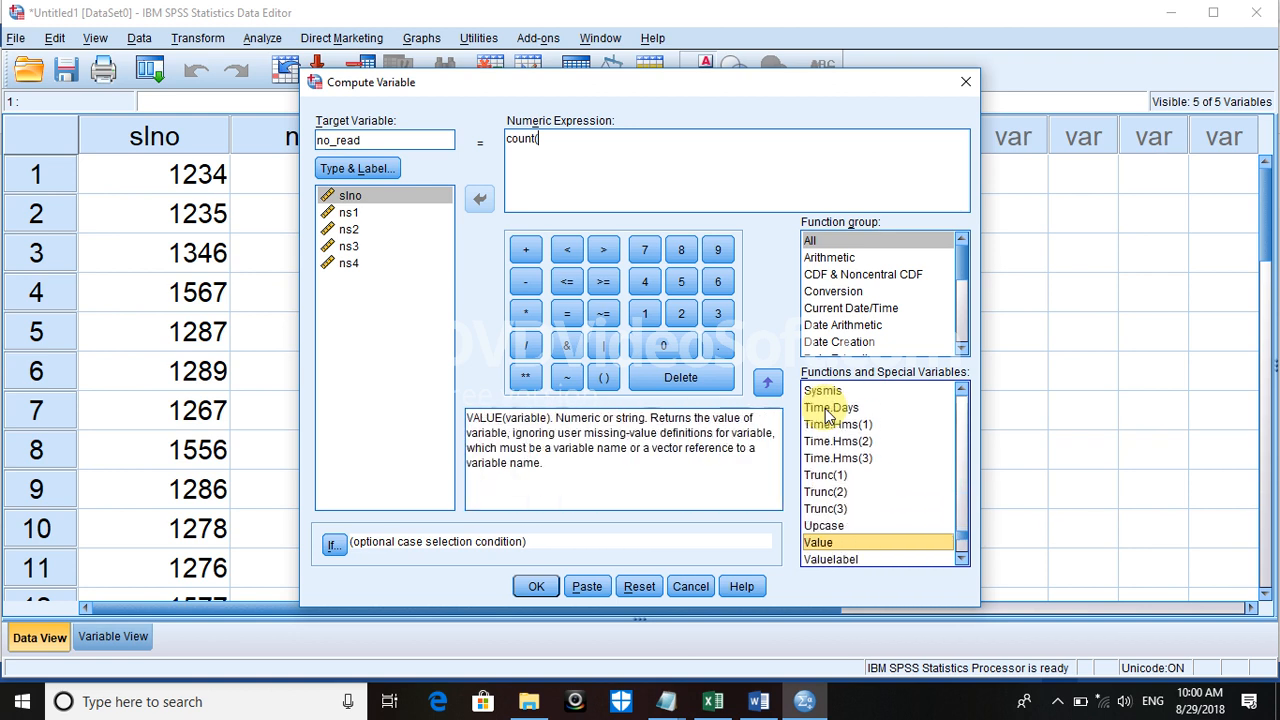
{"action": "key", "text": "Down"}
{"action": "key", "text": "Down"}
{"action": "key", "text": "Down"}
{"action": "key", "text": "Down"}
{"action": "key", "text": "Down"}
{"action": "key", "text": "Down"}
{"action": "key", "text": "Down"}
{"action": "key", "text": "Down"}
{"action": "key", "text": "Down"}
{"action": "key", "text": "Down"}
{"action": "key", "text": "Down"}
{"action": "key", "text": "Down"}
{"action": "key", "text": "Down"}
{"action": "key", "text": "Down"}
{"action": "key", "text": "Down"}
{"action": "key", "text": "Down"}
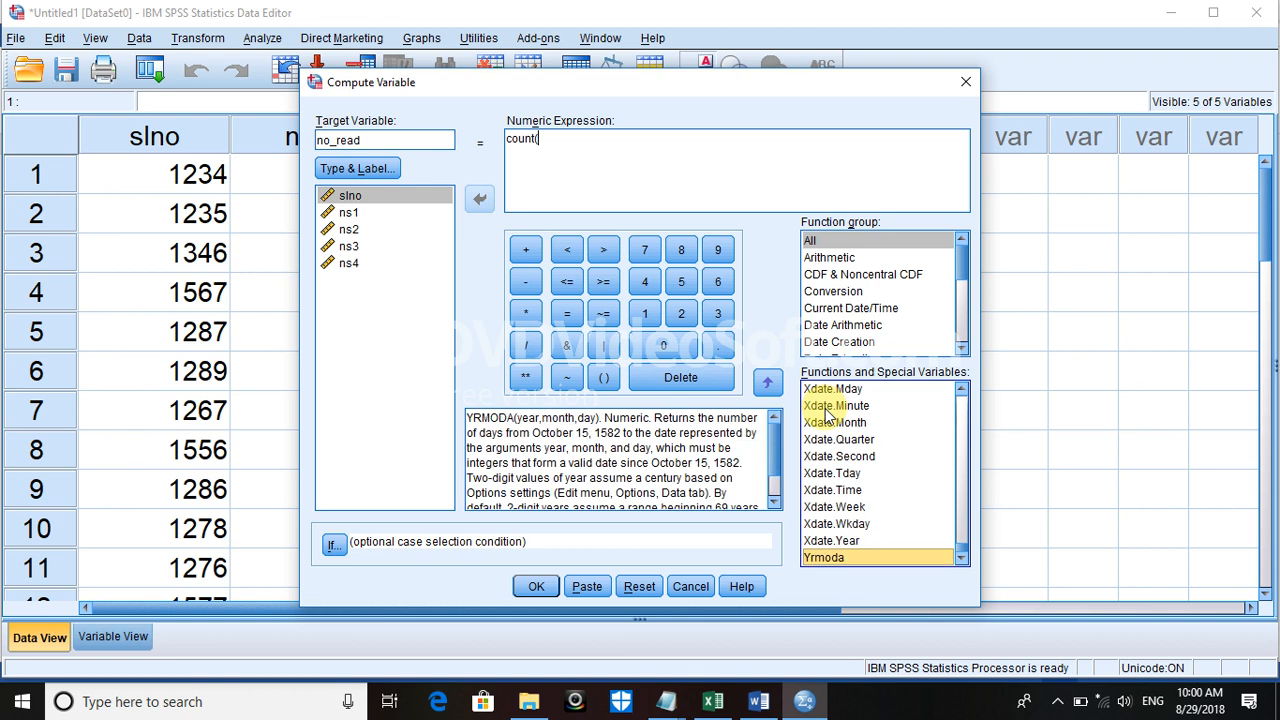
{"action": "left_click", "coordinate": [966, 80]}
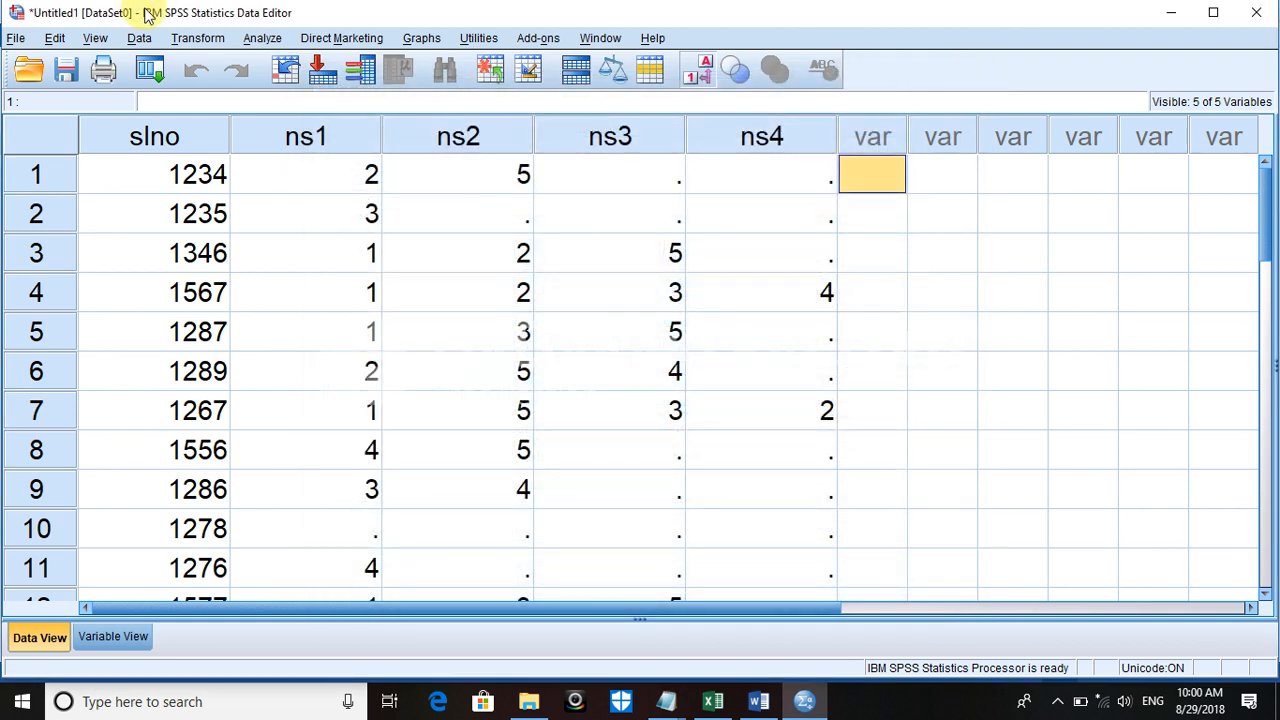
Step: Look through the data and transformation commands for a way to count values, and open the SPSS help topics
{"action": "left_click", "coordinate": [140, 40]}
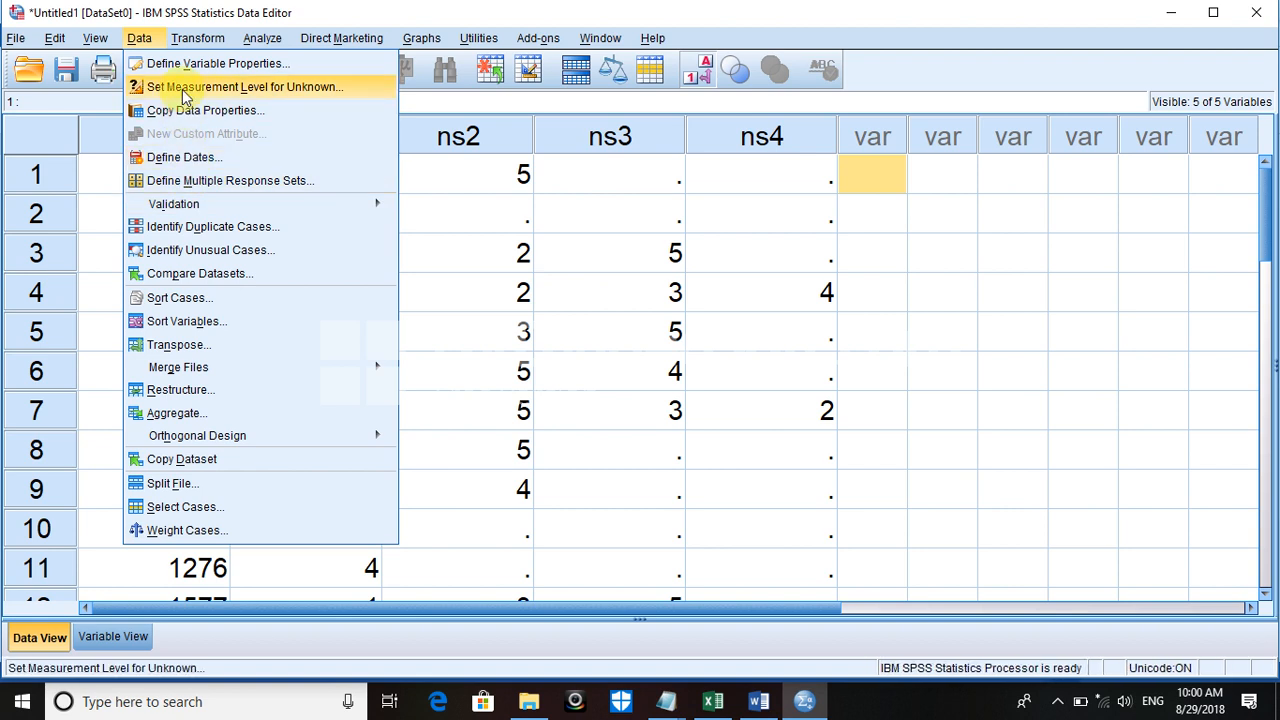
{"action": "mouse_move", "coordinate": [194, 44]}
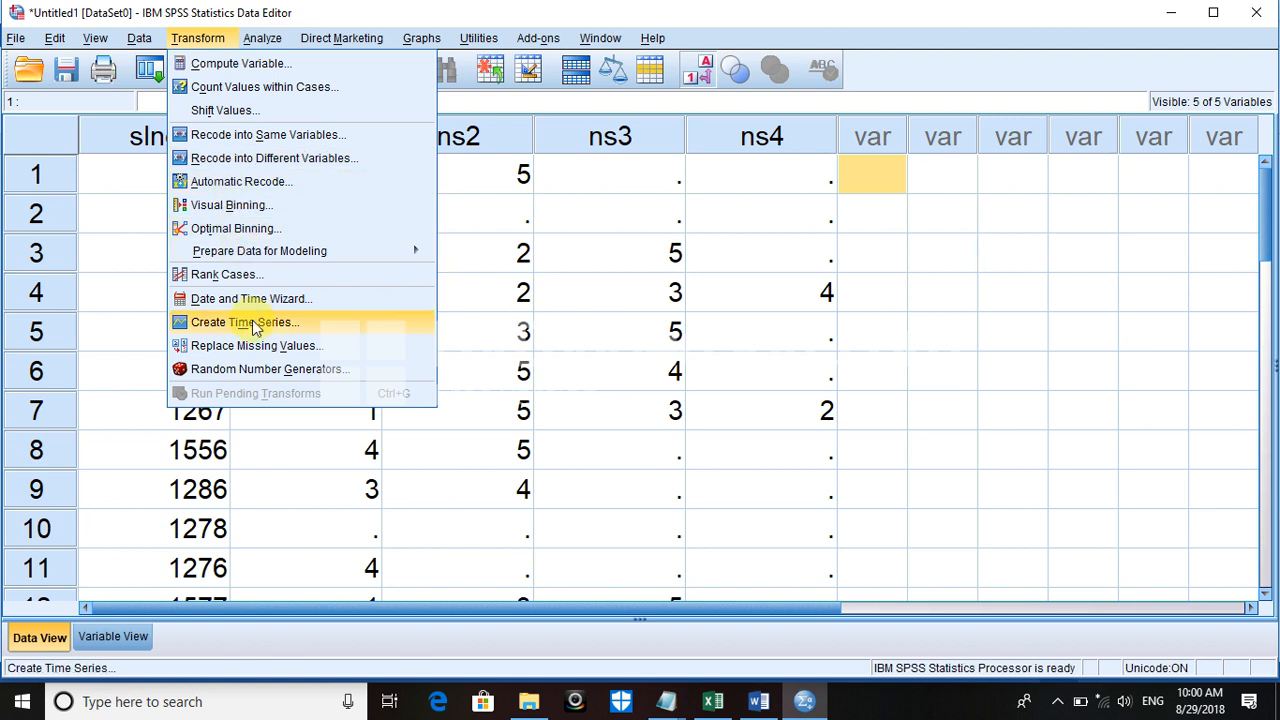
{"action": "mouse_move", "coordinate": [266, 40]}
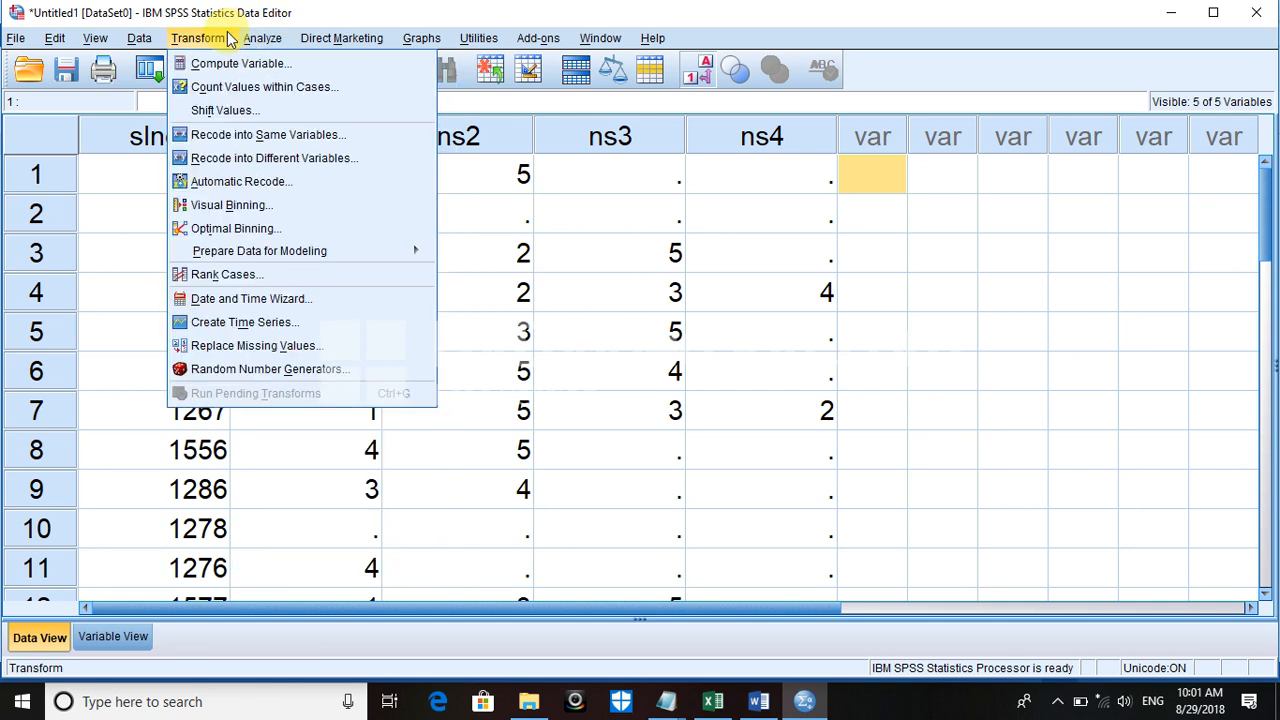
{"action": "mouse_move", "coordinate": [155, 40]}
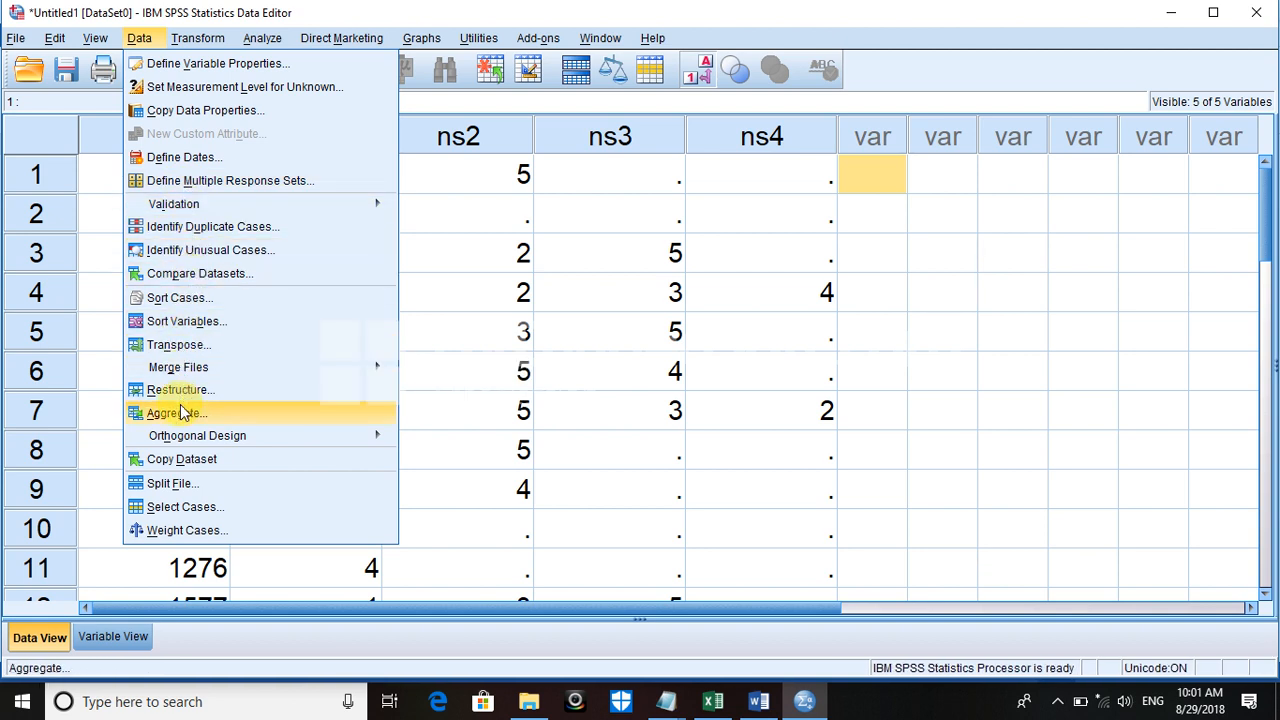
{"action": "mouse_move", "coordinate": [181, 442]}
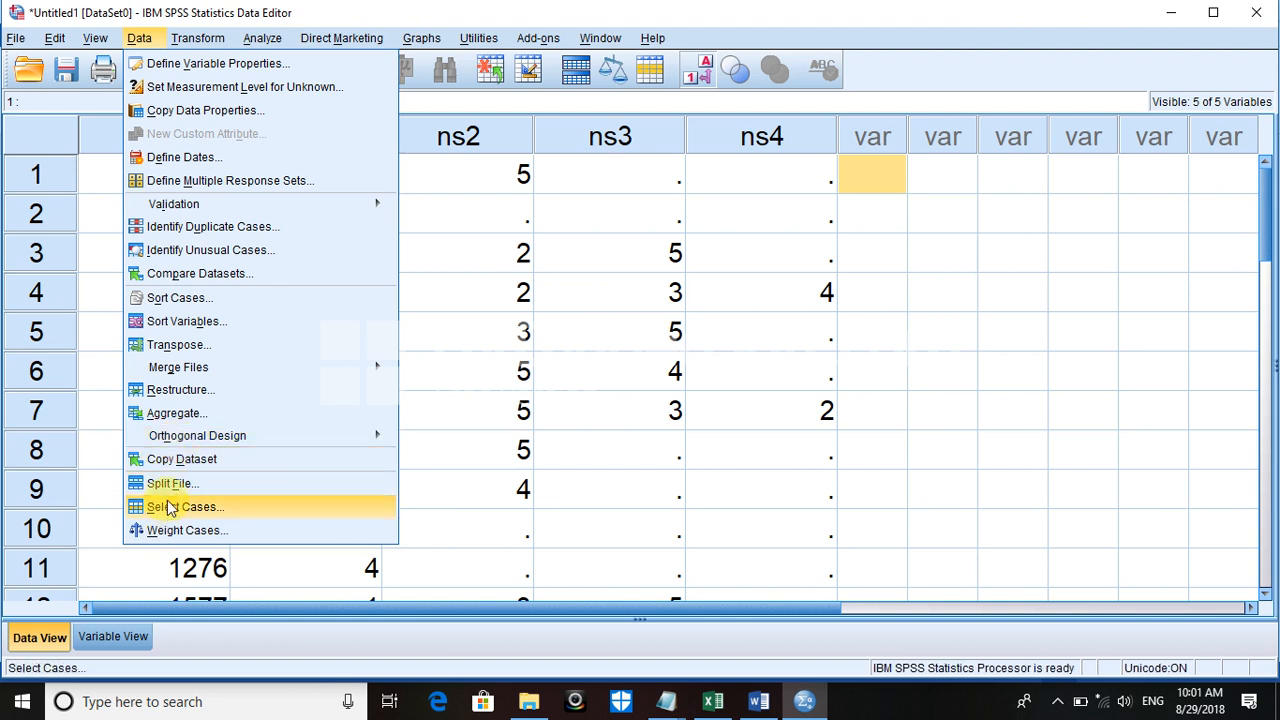
{"action": "mouse_move", "coordinate": [107, 42]}
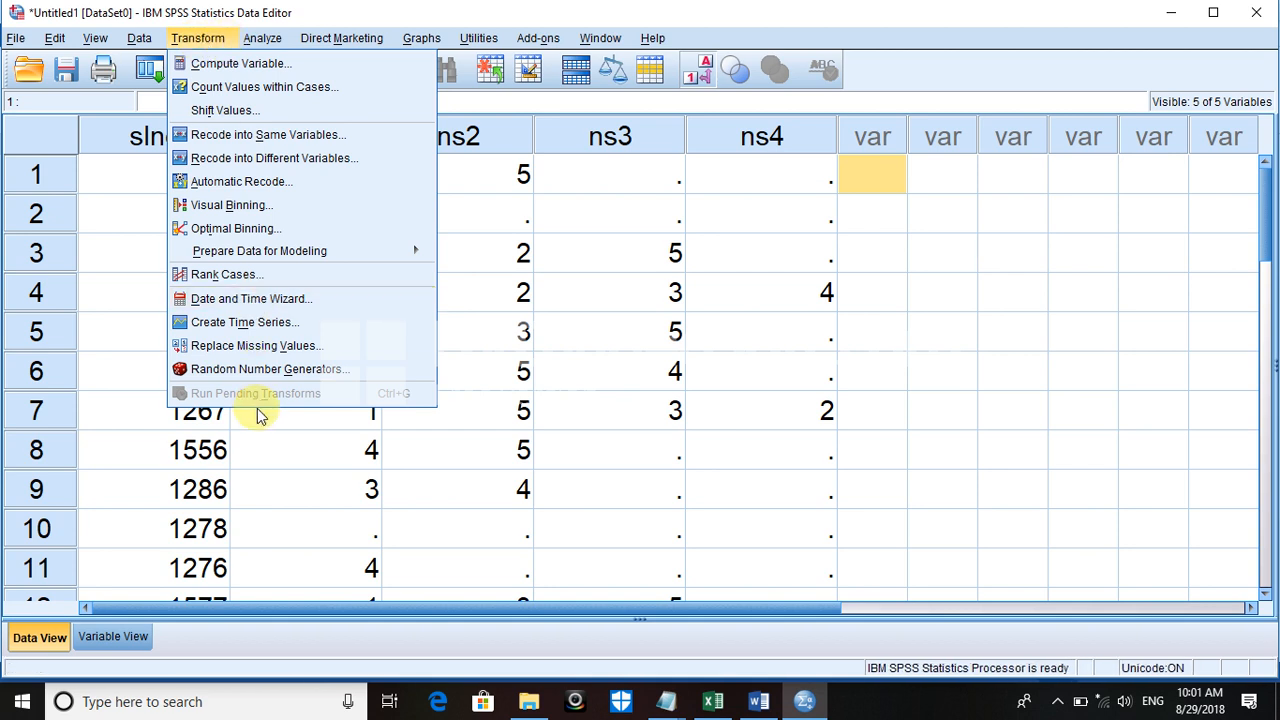
{"action": "mouse_move", "coordinate": [660, 34]}
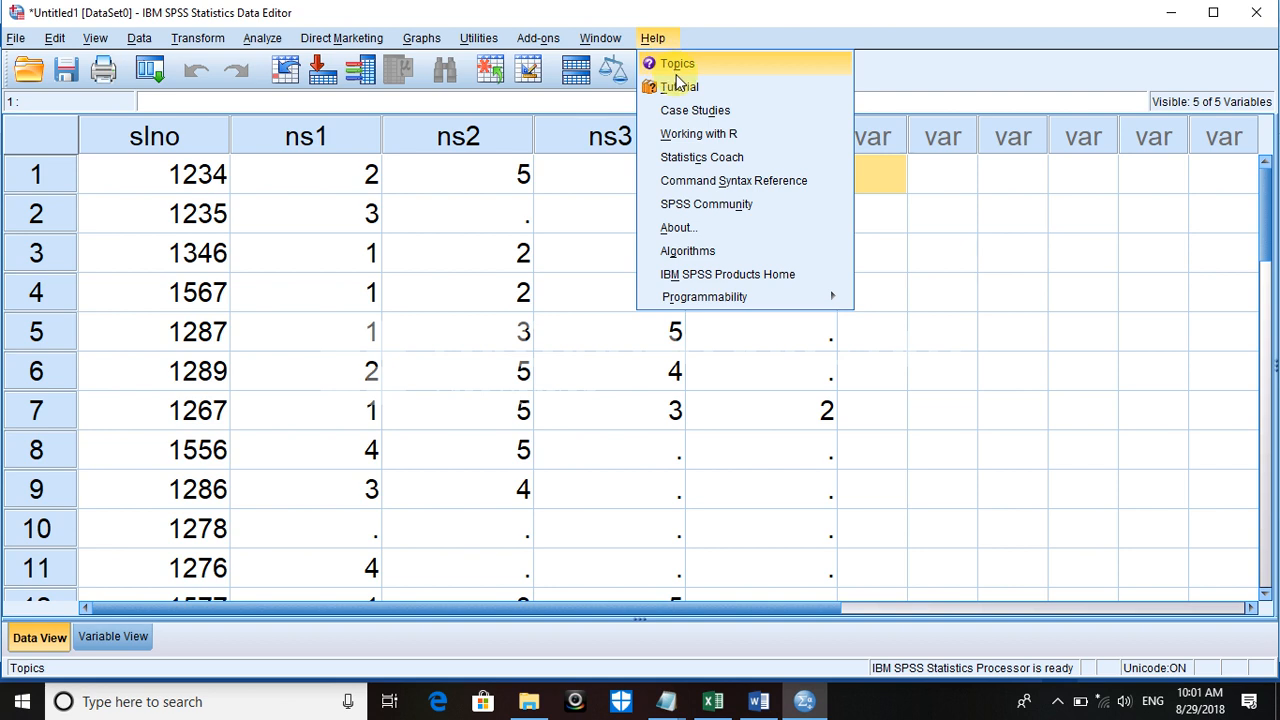
{"action": "left_click", "coordinate": [677, 66]}
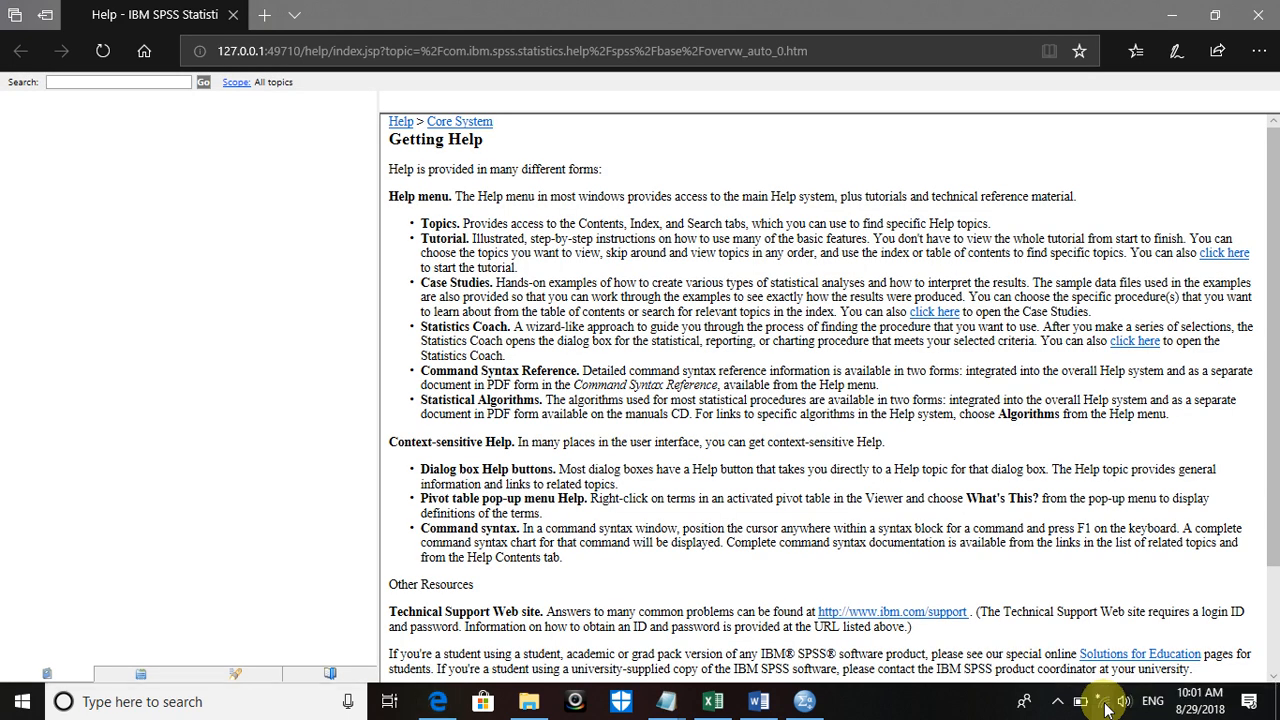
{"action": "left_click", "coordinate": [1104, 704]}
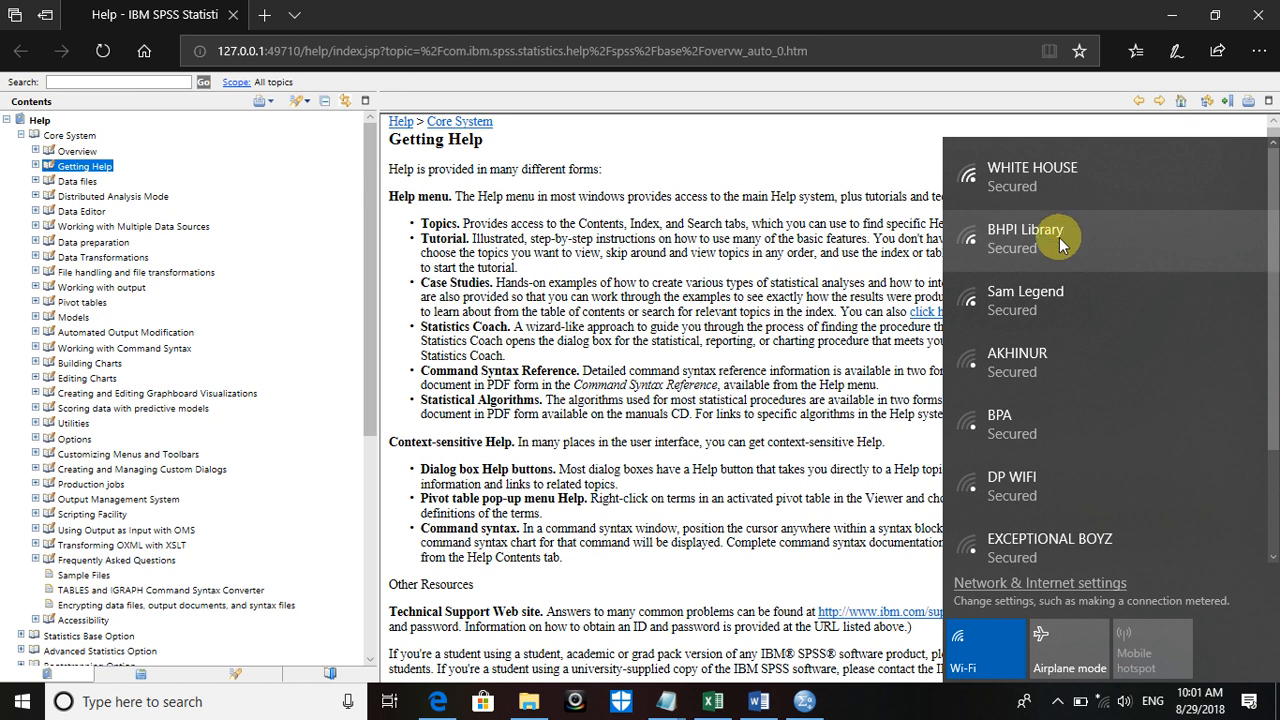
{"action": "left_click", "coordinate": [1062, 245]}
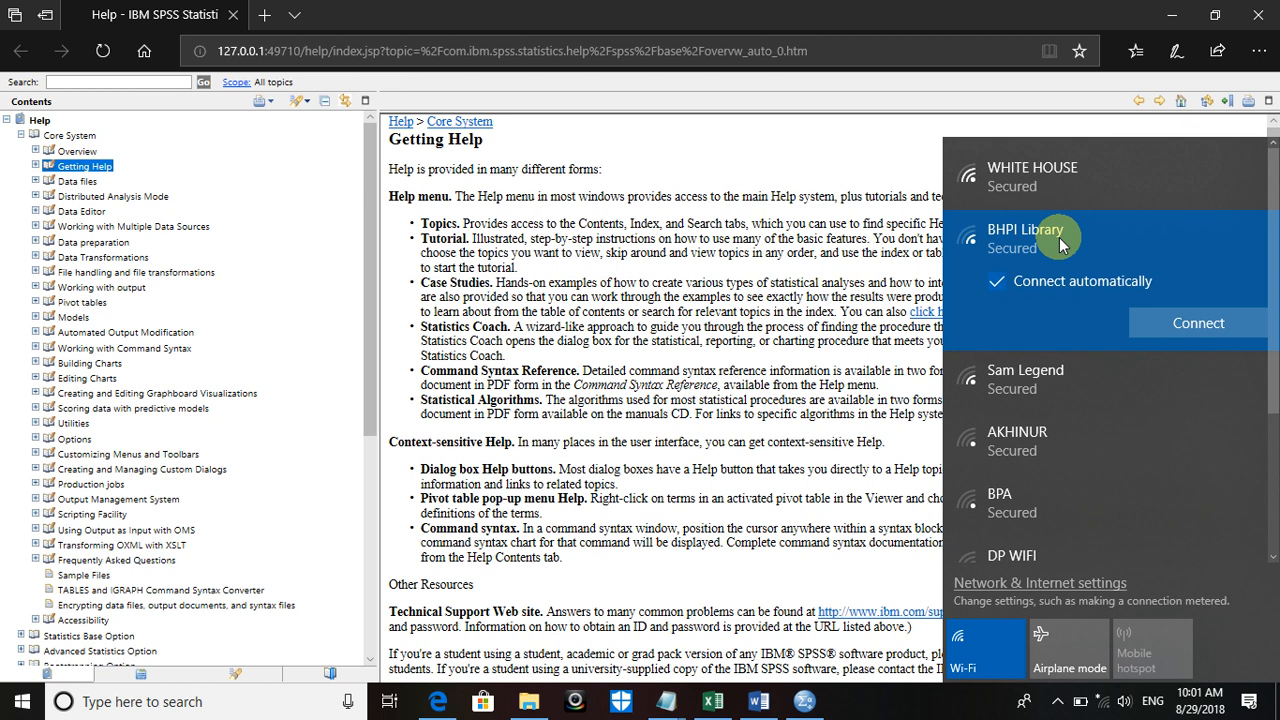
{"action": "left_click", "coordinate": [1155, 318]}
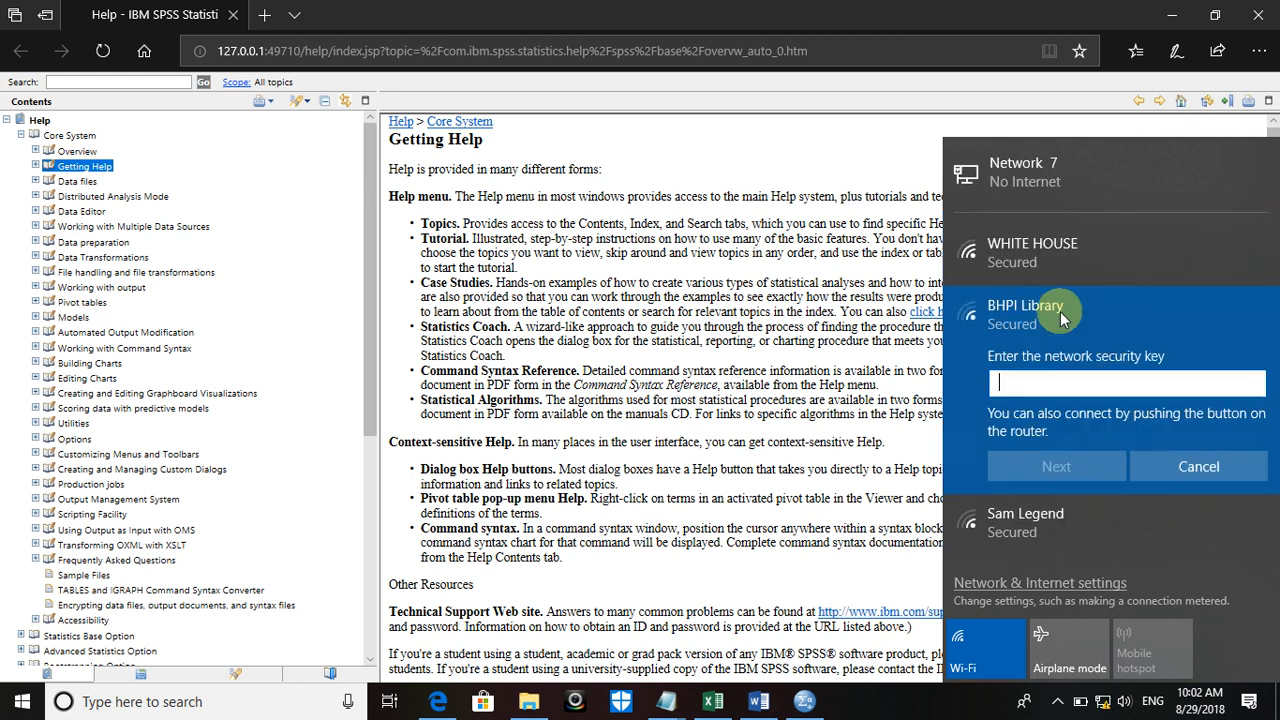
{"action": "left_click", "coordinate": [1199, 467]}
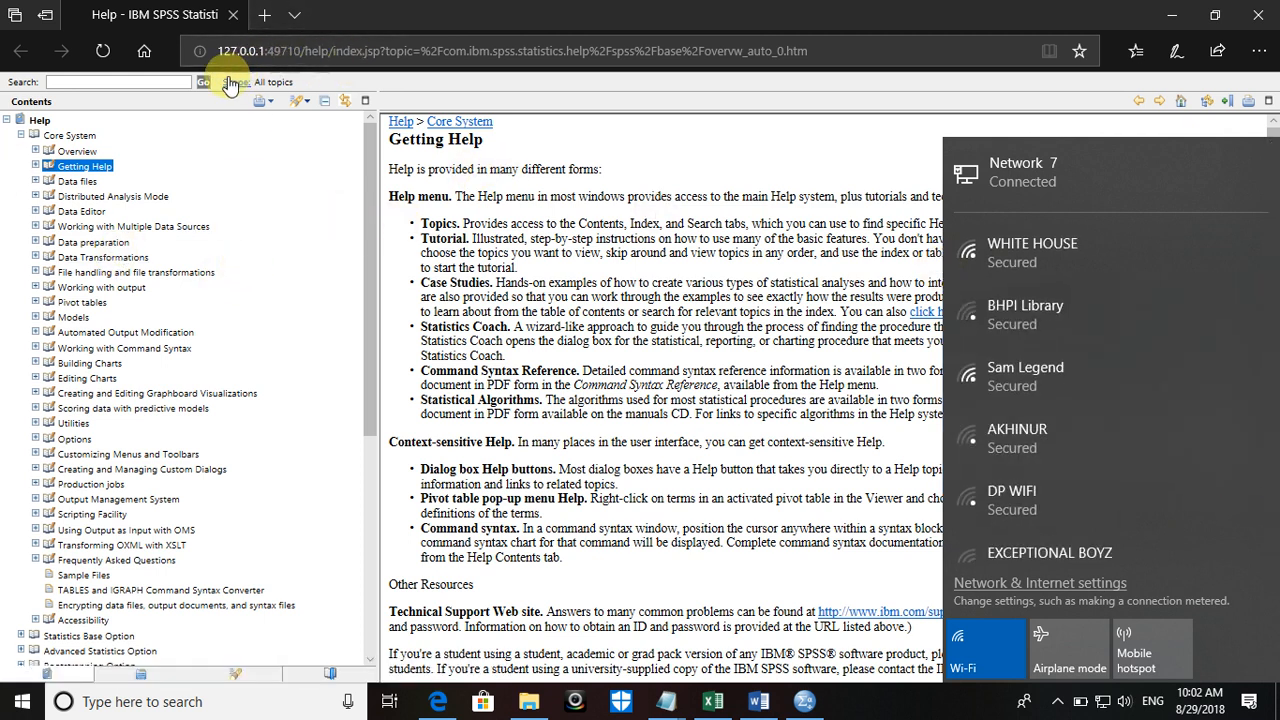
Step: Search the SPSS help topics for count, dismissing the Windows licence notice
{"action": "left_click", "coordinate": [186, 80]}
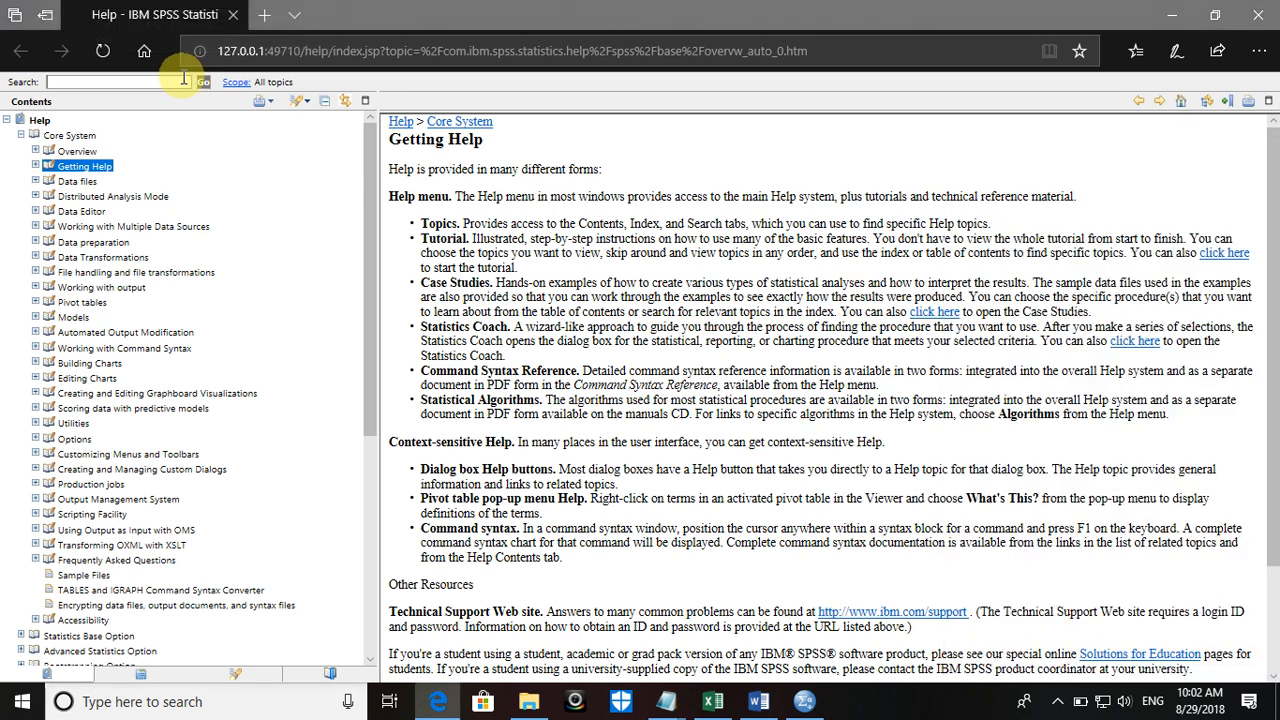
{"action": "type", "text": "coun"}
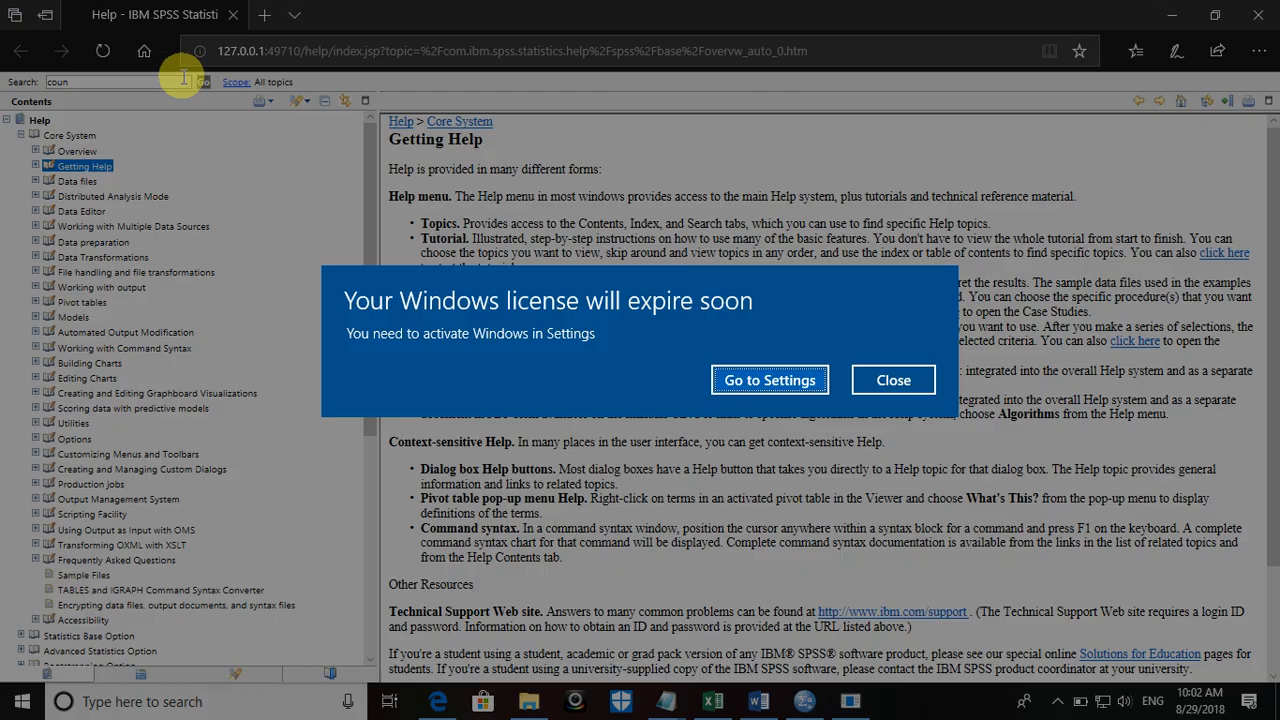
{"action": "left_click", "coordinate": [885, 385]}
{"action": "left_click", "coordinate": [76, 82]}
{"action": "type", "text": "t"}
{"action": "key", "text": "Return"}
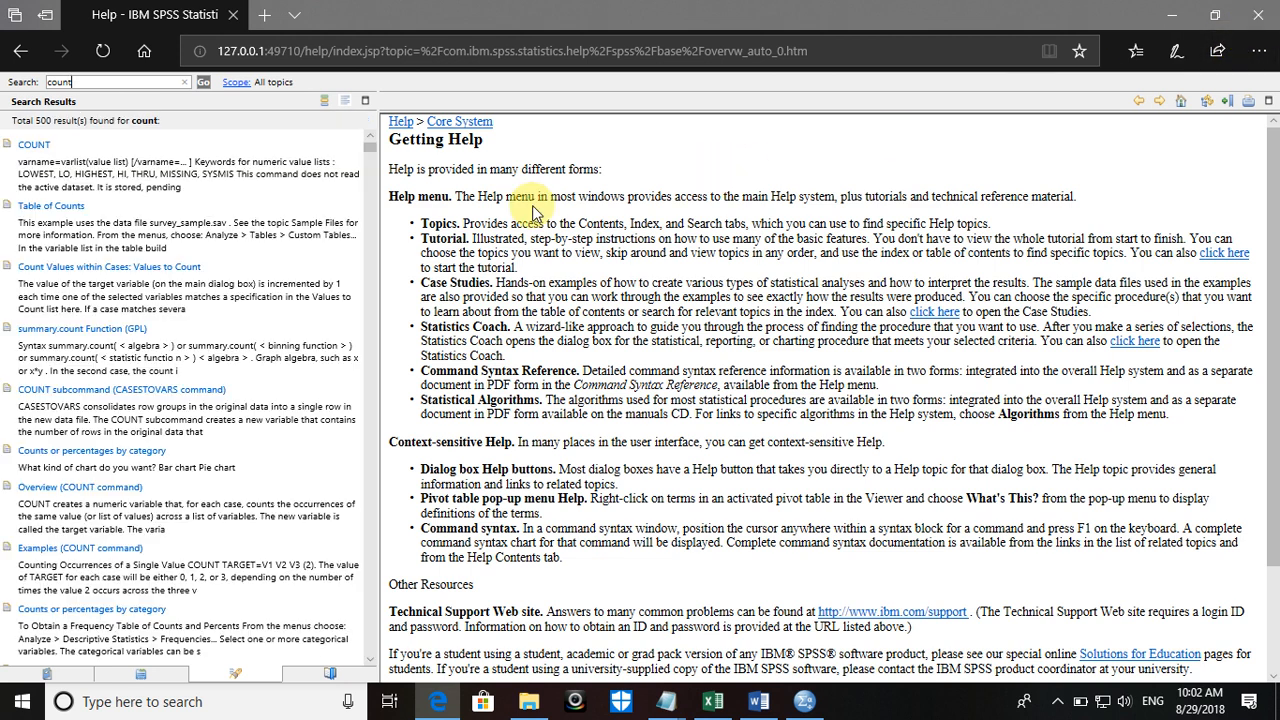
Step: Copy the example COUNT QLOW=Q1 TO Q10 (LO THRU 0) from the COUNT command's help examples and switch to the SPSS Data Editor
{"action": "left_click", "coordinate": [30, 144]}
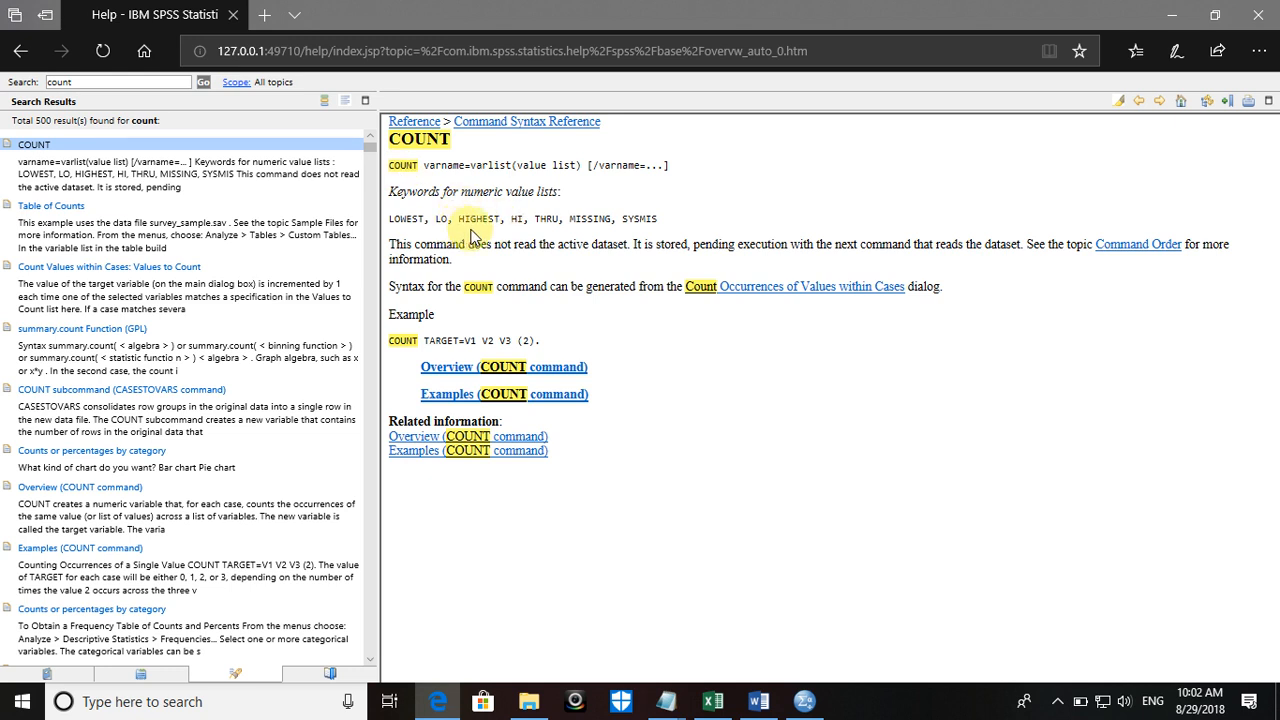
{"action": "left_click_drag", "start_coordinate": [390, 168], "coordinate": [563, 166]}
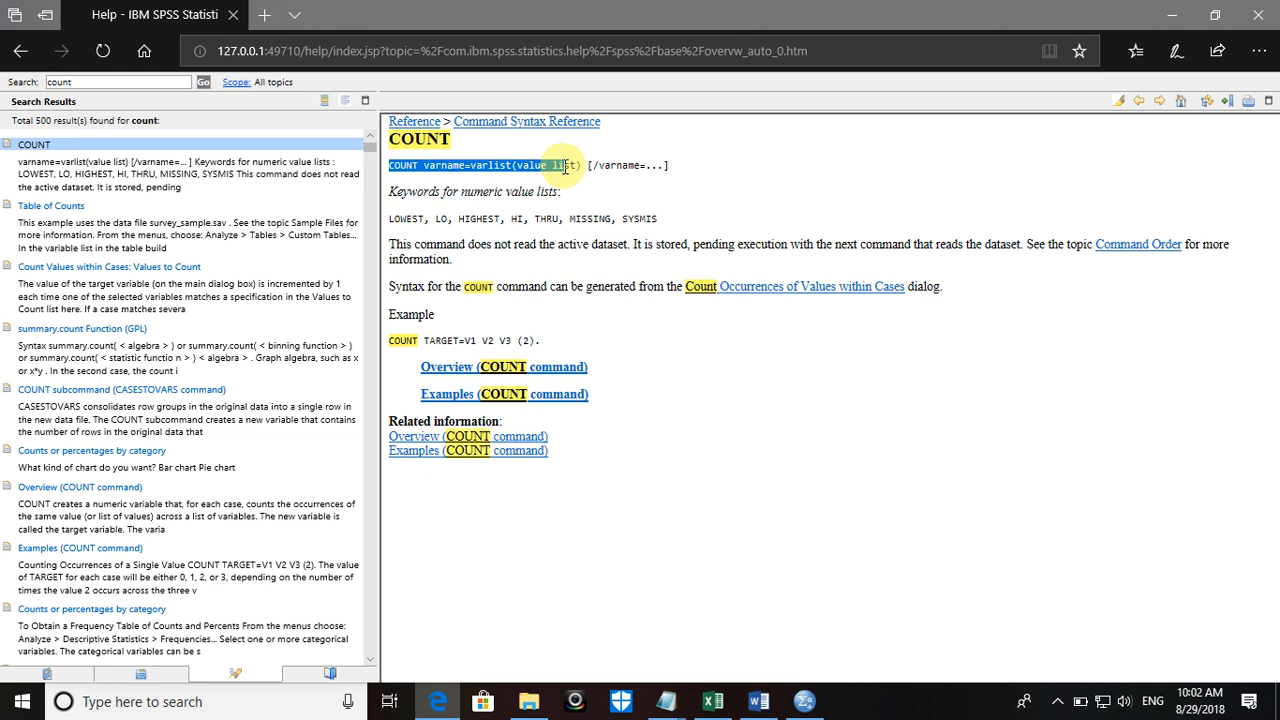
{"action": "left_click", "coordinate": [515, 367]}
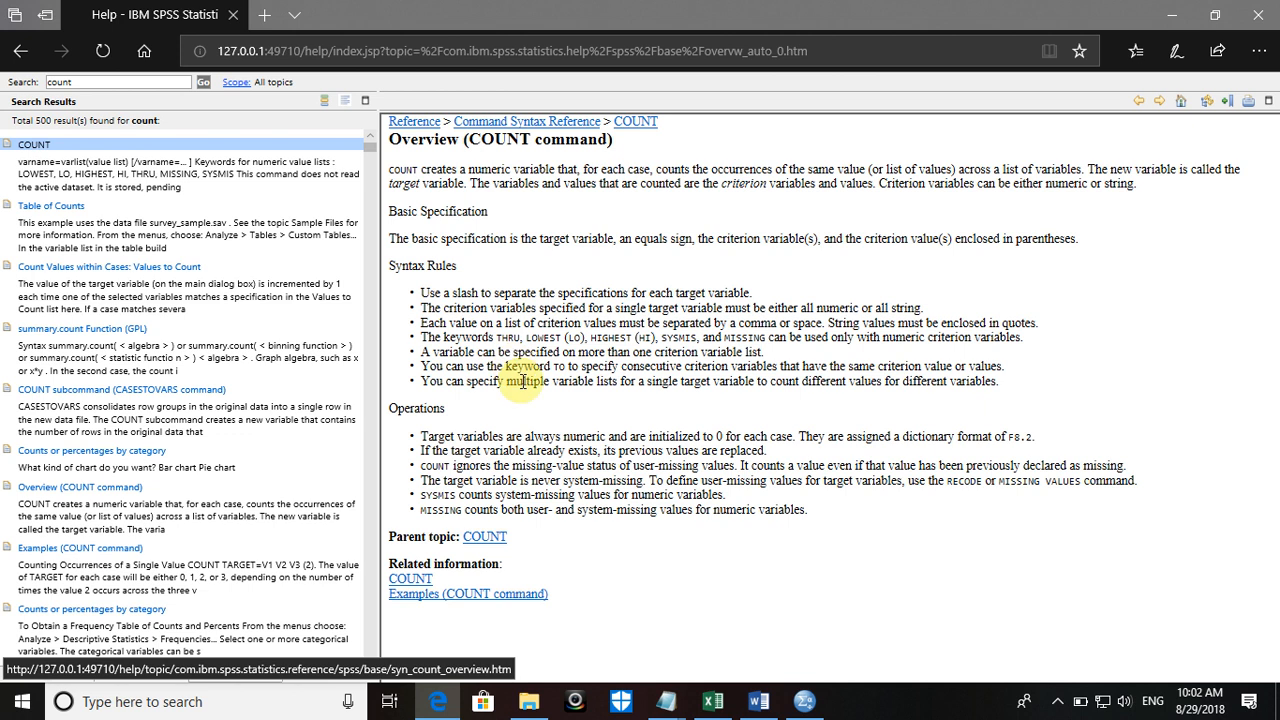
{"action": "left_click", "coordinate": [436, 594]}
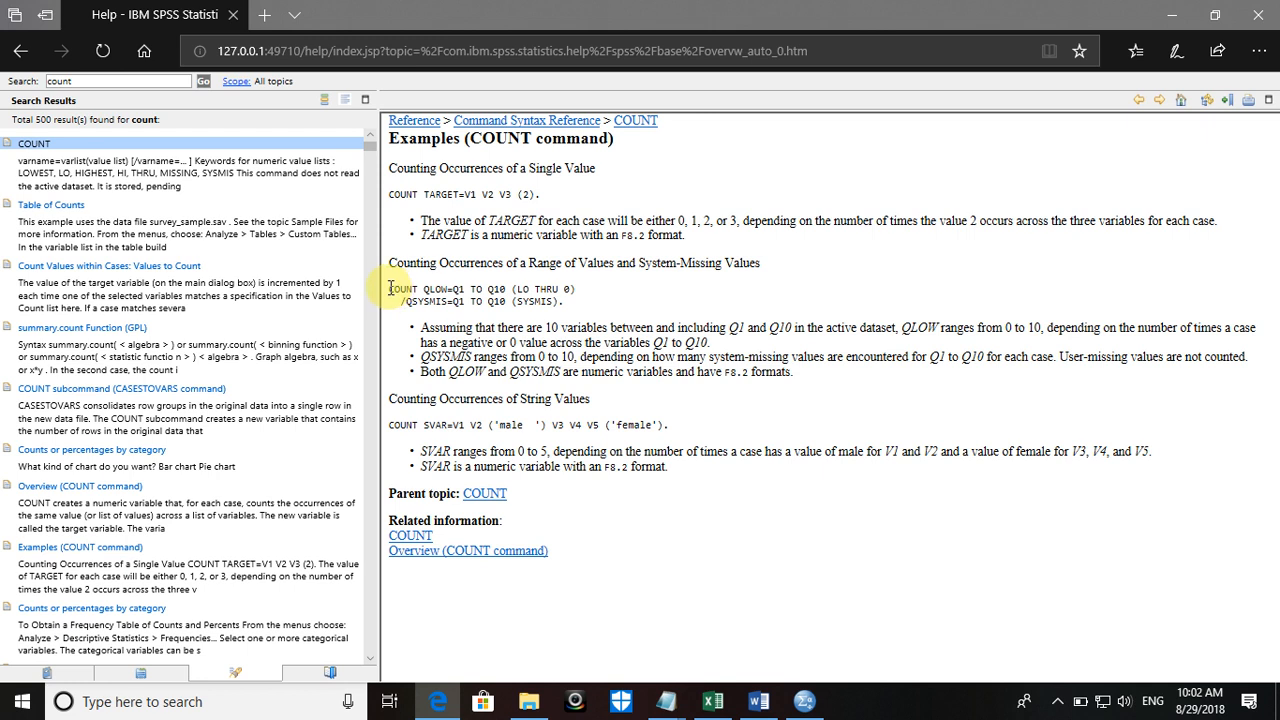
{"action": "left_click_drag", "start_coordinate": [390, 289], "coordinate": [591, 289]}
{"action": "key", "text": "ctrl+c"}
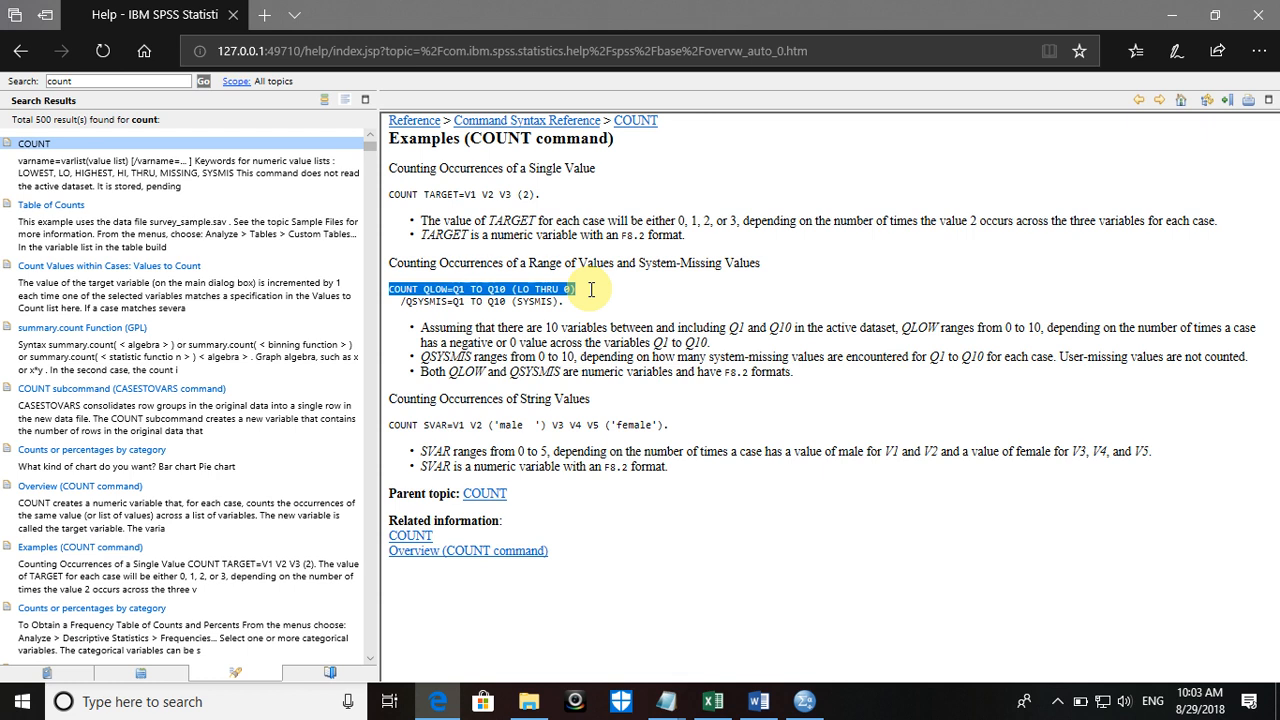
{"action": "left_click", "coordinate": [805, 701]}
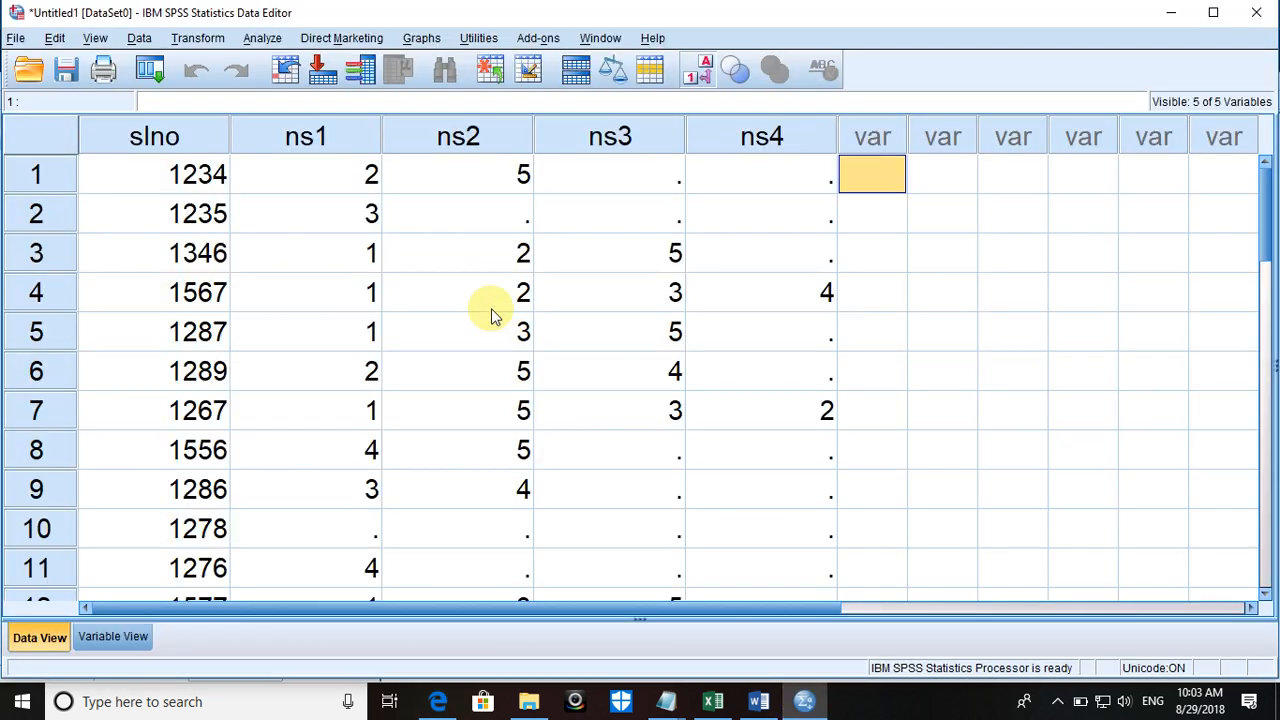
{"action": "left_click", "coordinate": [137, 42]}
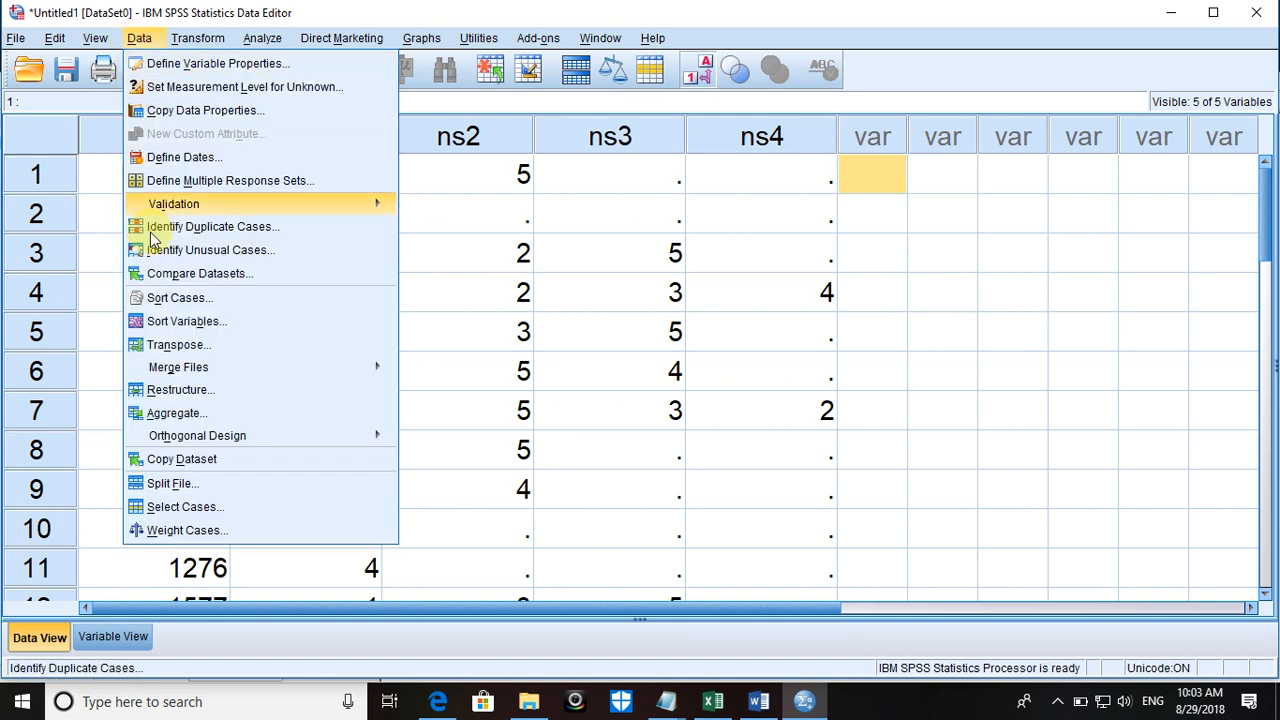
{"action": "mouse_move", "coordinate": [197, 37]}
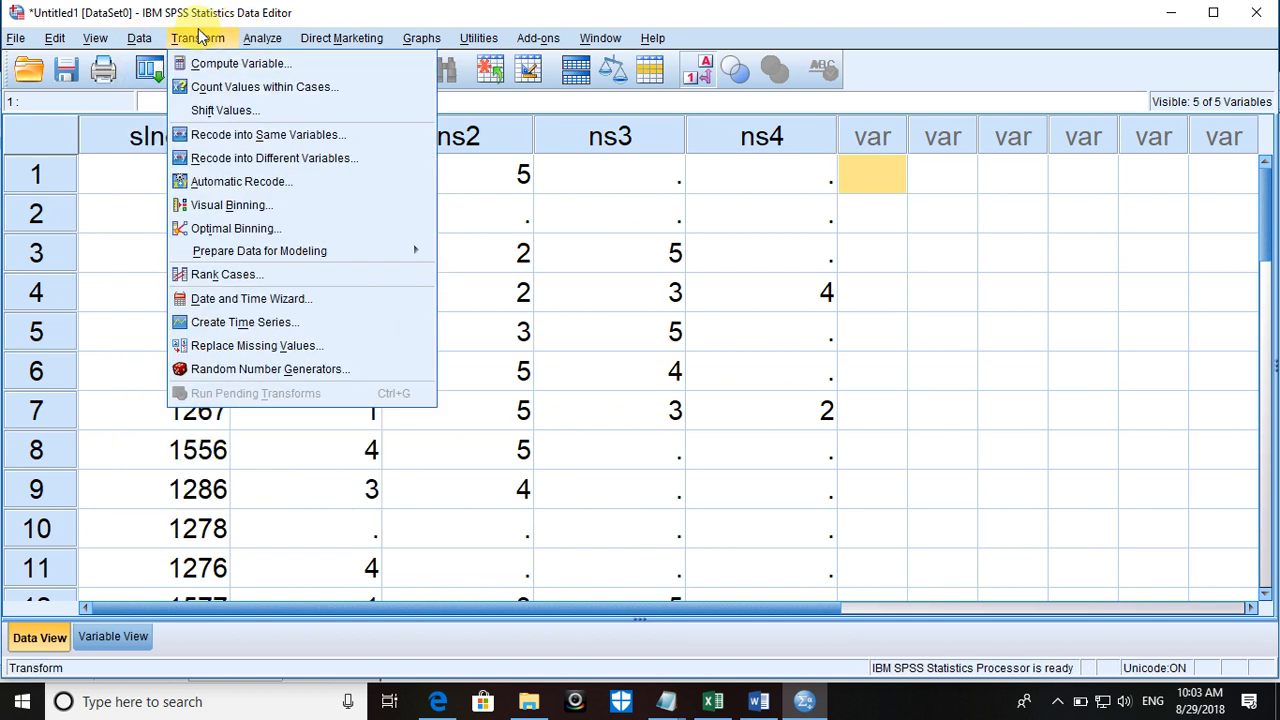
{"action": "left_click", "coordinate": [212, 63]}
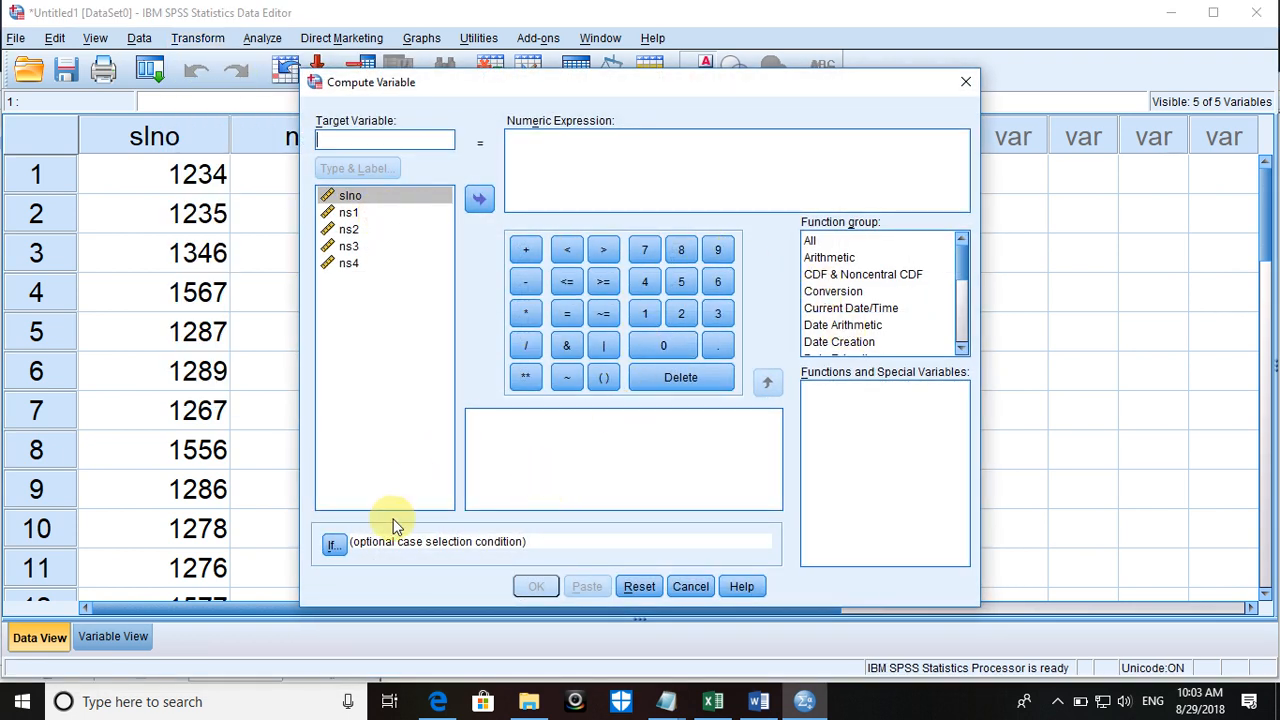
{"action": "left_click", "coordinate": [360, 213]}
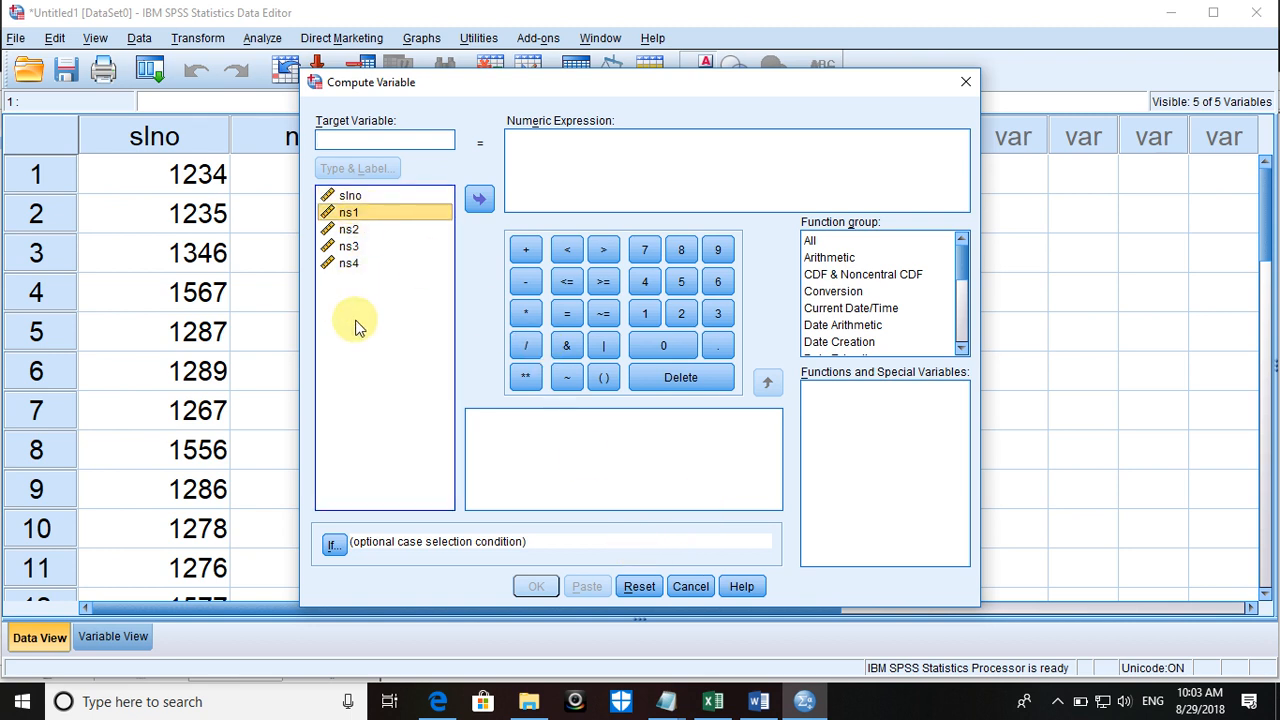
{"action": "left_click", "coordinate": [692, 588]}
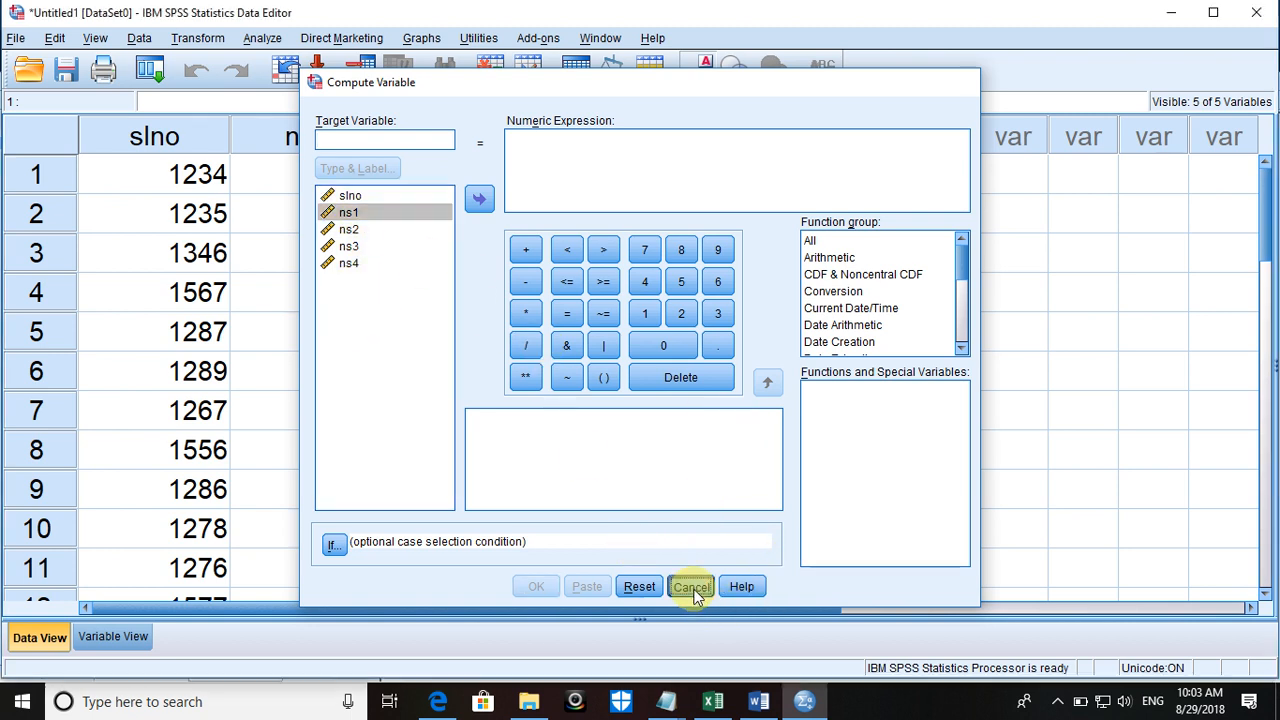
Step: Create a new syntax file and paste the copied COUNT example into it
{"action": "left_click", "coordinate": [54, 40]}
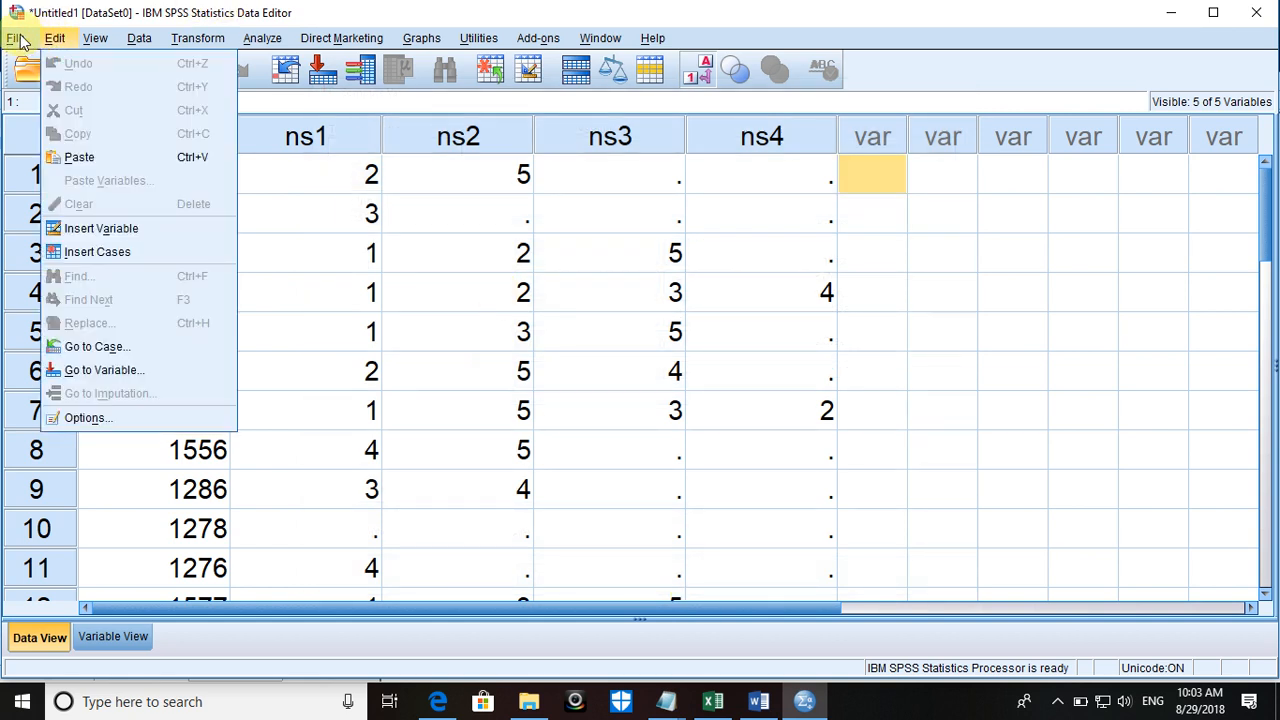
{"action": "left_click", "coordinate": [20, 40]}
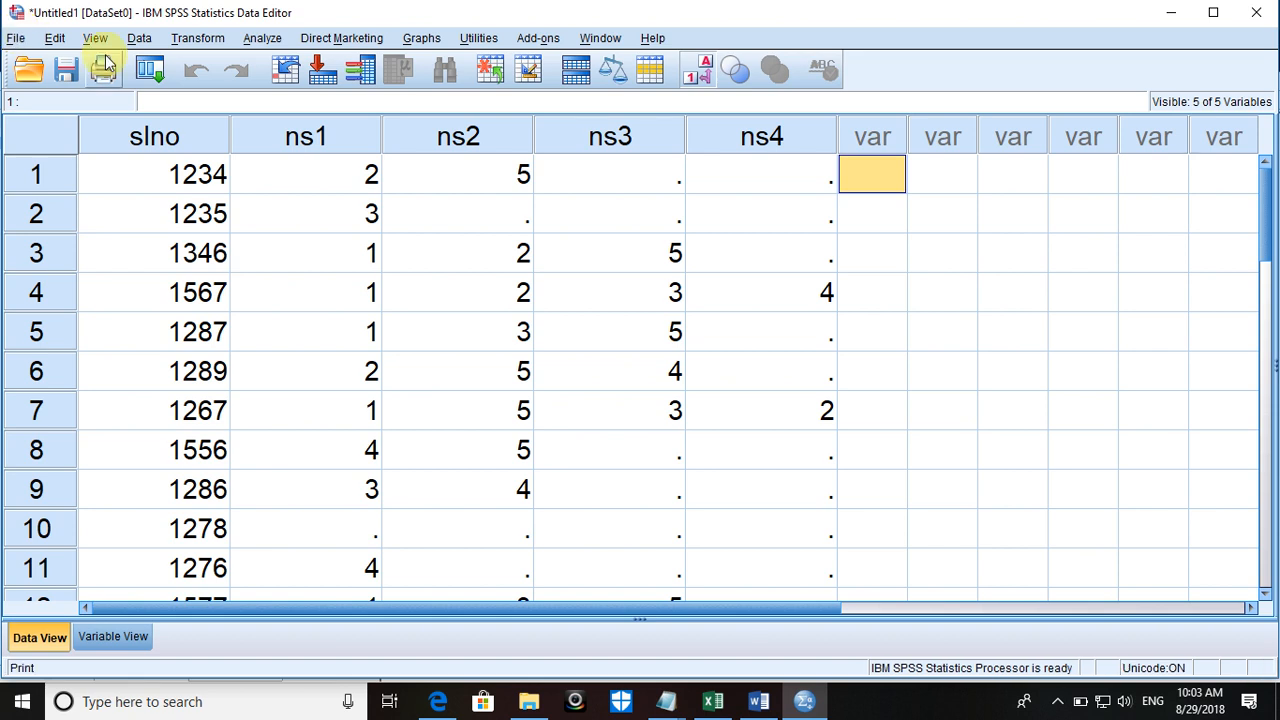
{"action": "left_click", "coordinate": [15, 40]}
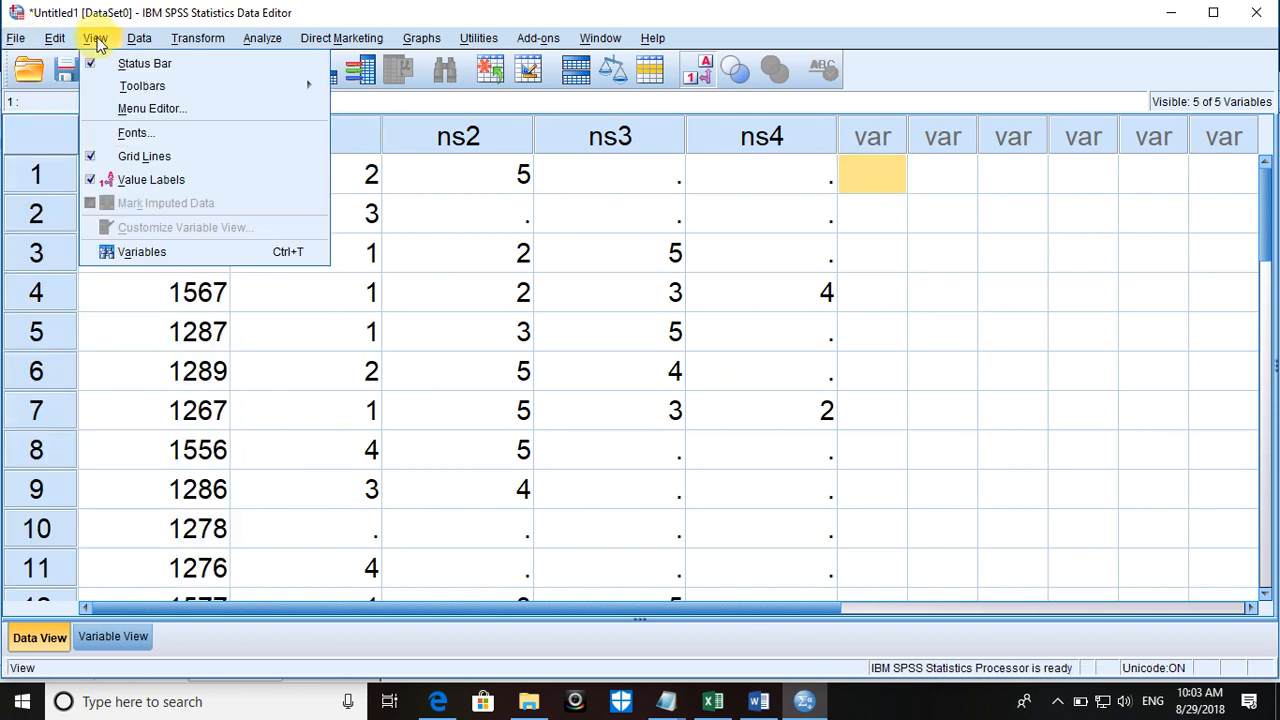
{"action": "mouse_move", "coordinate": [42, 68]}
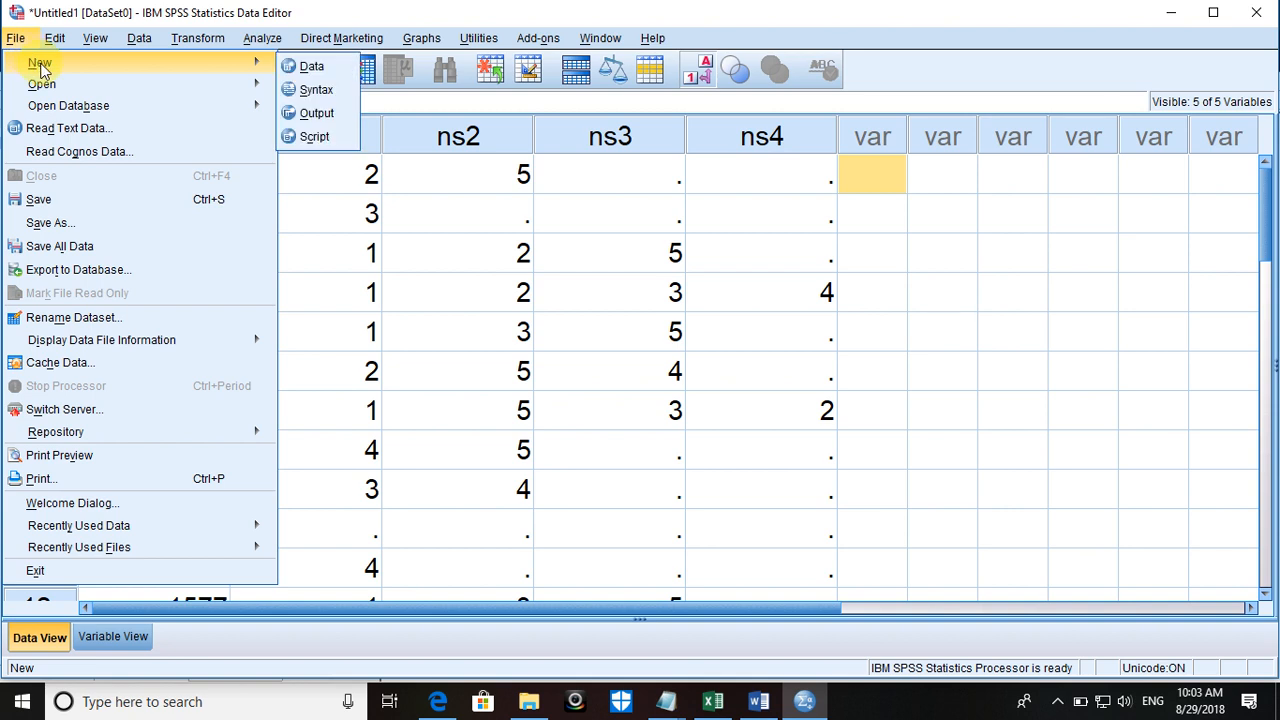
{"action": "left_click", "coordinate": [305, 90]}
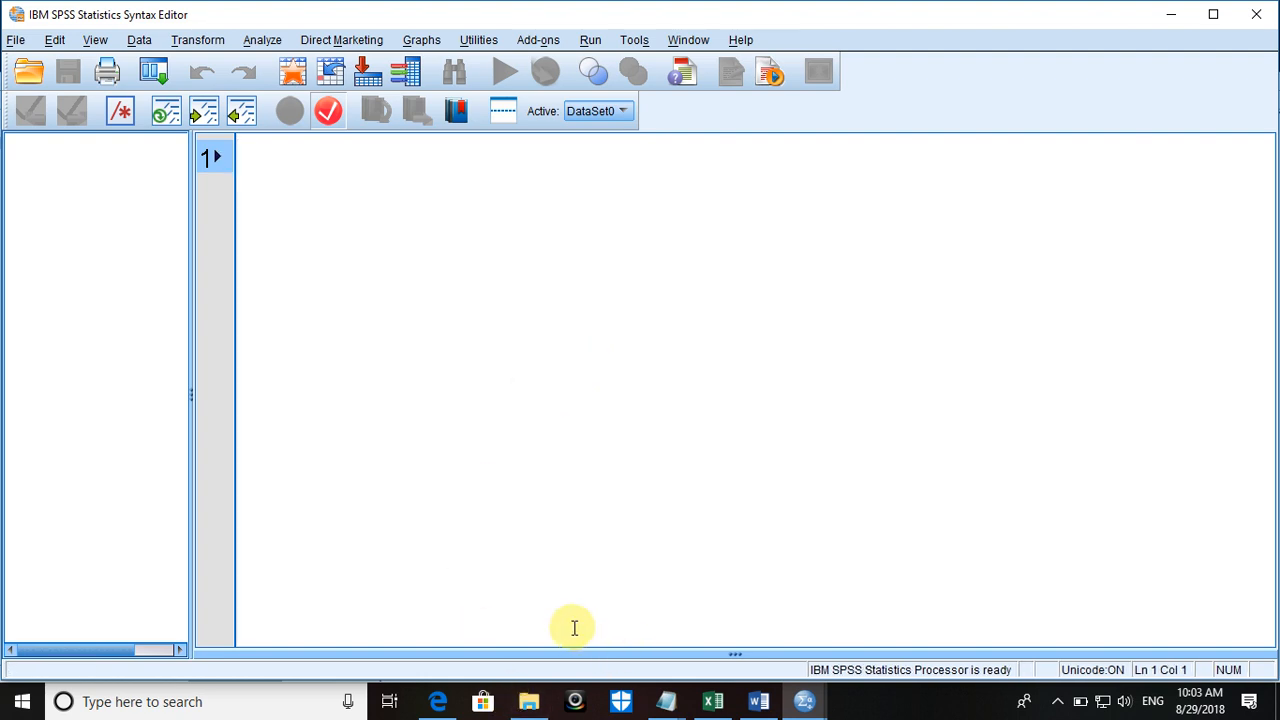
{"action": "key", "text": "ctrl+v"}
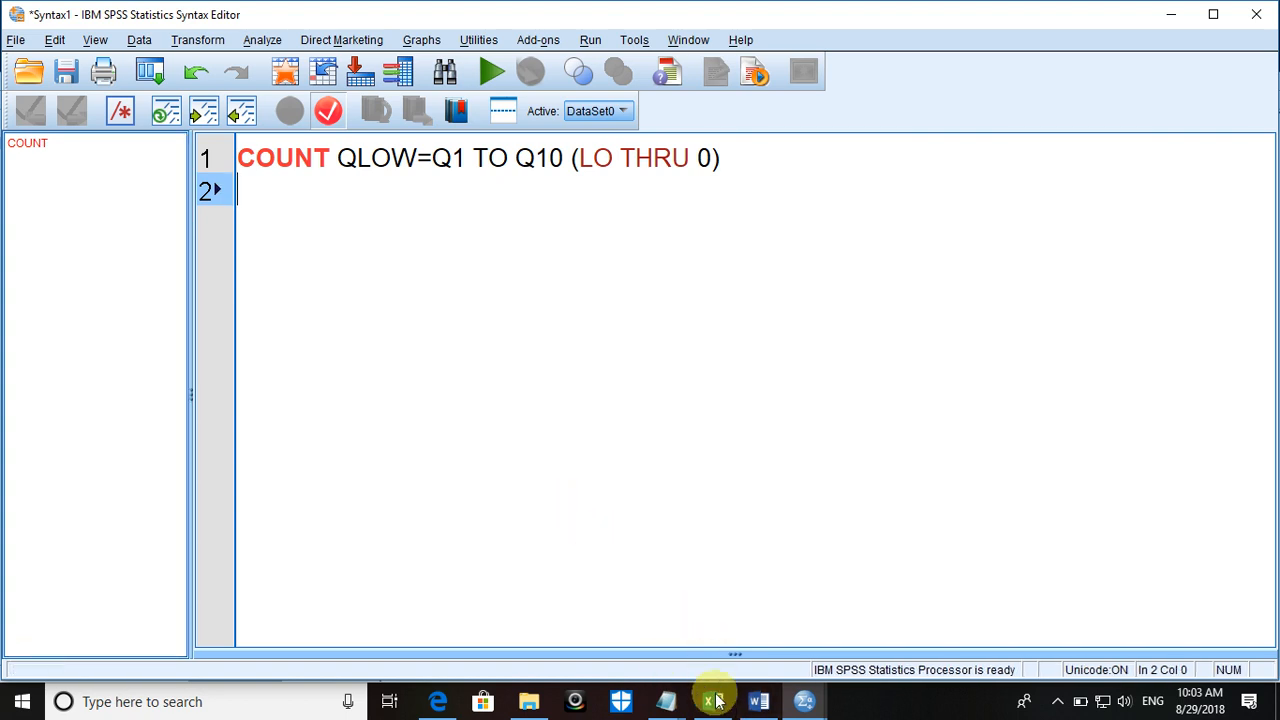
Step: Check the newspaper variable names in the dataset and change the COUNT command's variable range to ns1 TO ns4
{"action": "mouse_move", "coordinate": [803, 700]}
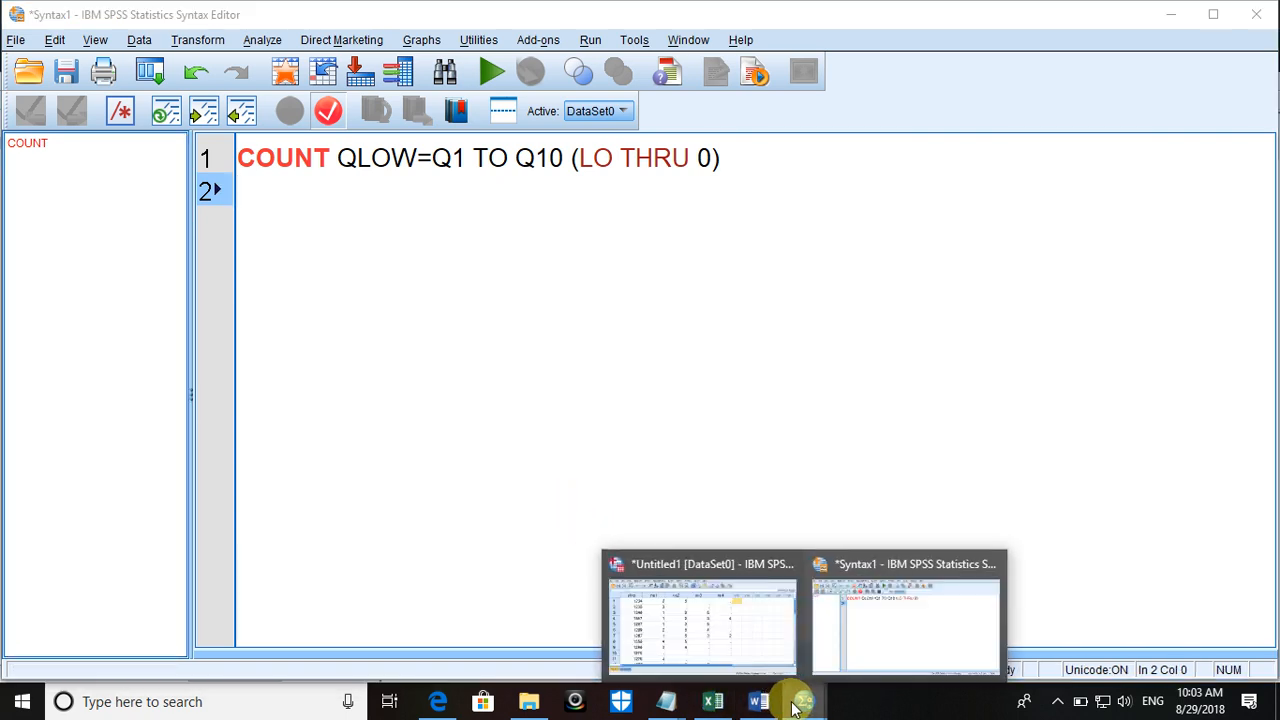
{"action": "left_click", "coordinate": [709, 643]}
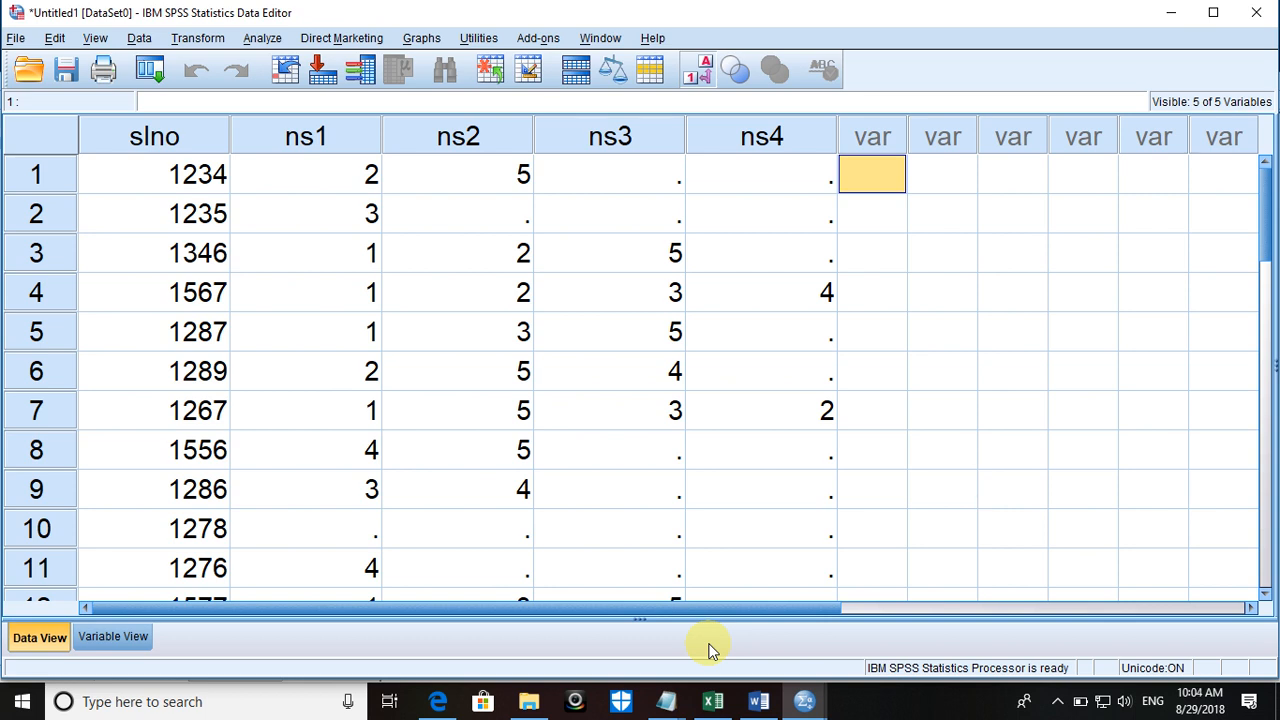
{"action": "mouse_move", "coordinate": [803, 700]}
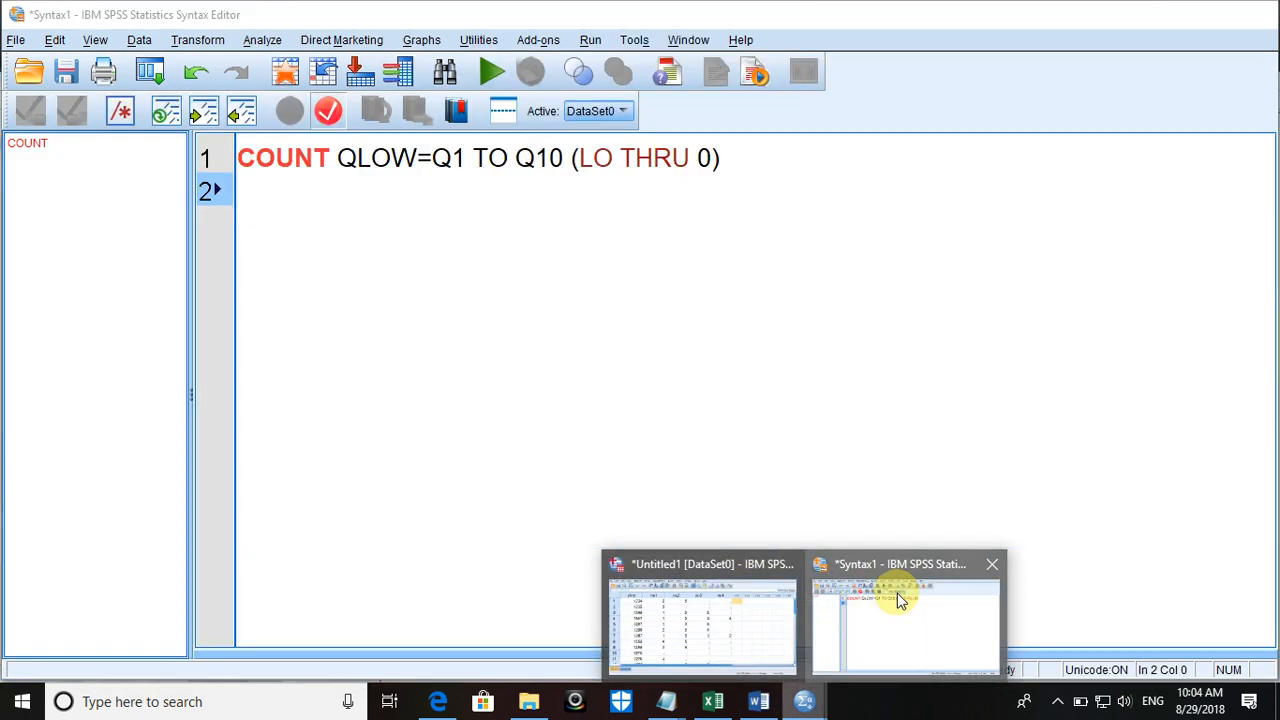
{"action": "left_click", "coordinate": [897, 593]}
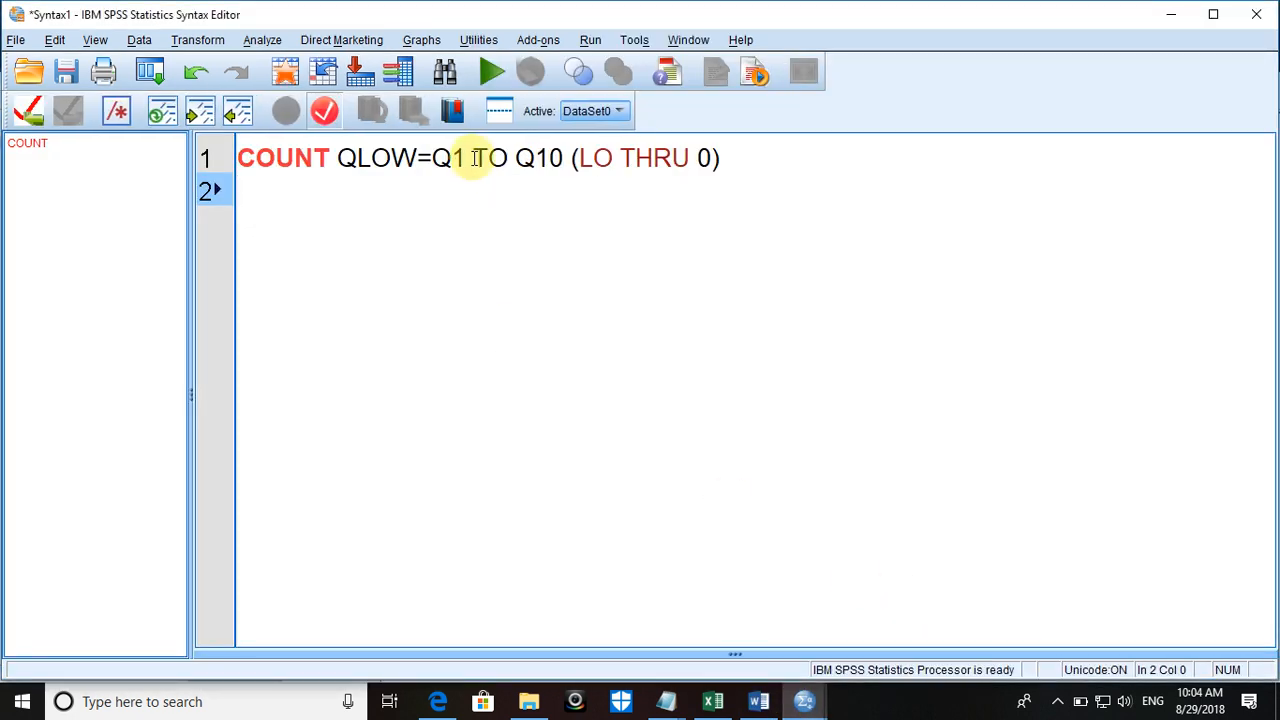
{"action": "left_click_drag", "start_coordinate": [471, 158], "coordinate": [436, 158]}
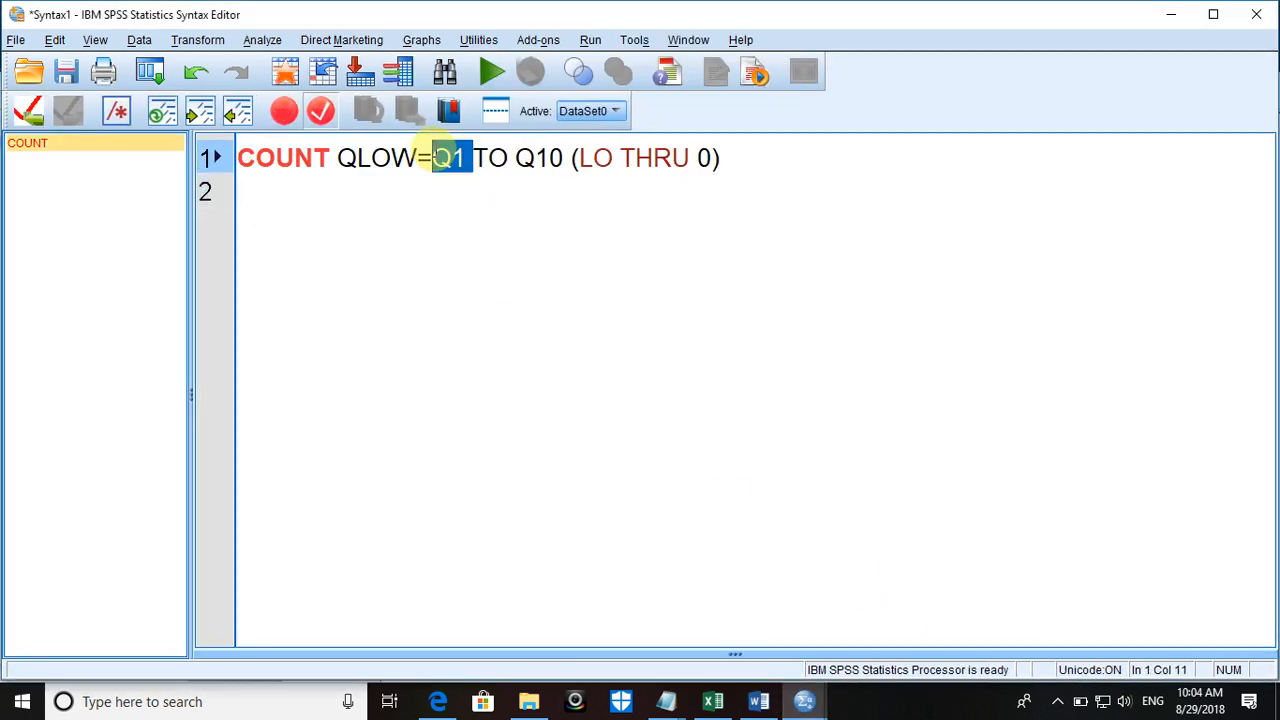
{"action": "type", "text": "hs1"}
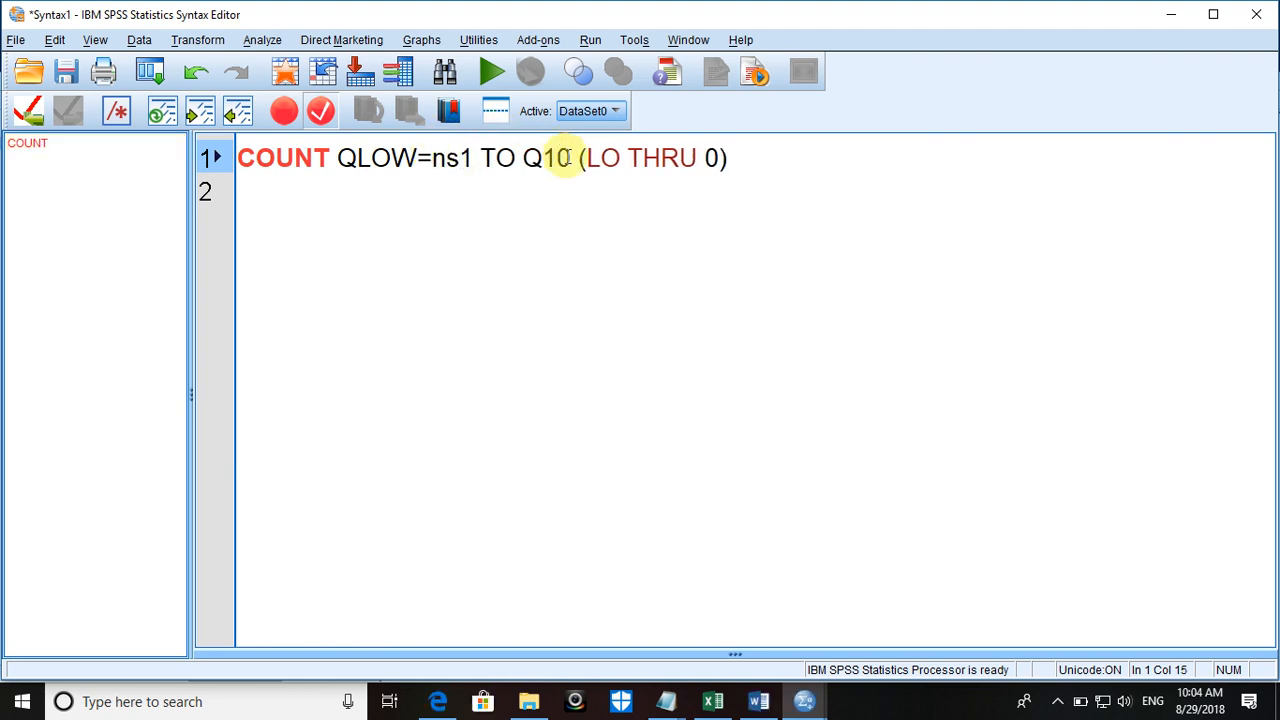
{"action": "key", "text": "BackSpace"}
{"action": "key", "text": "BackSpace"}
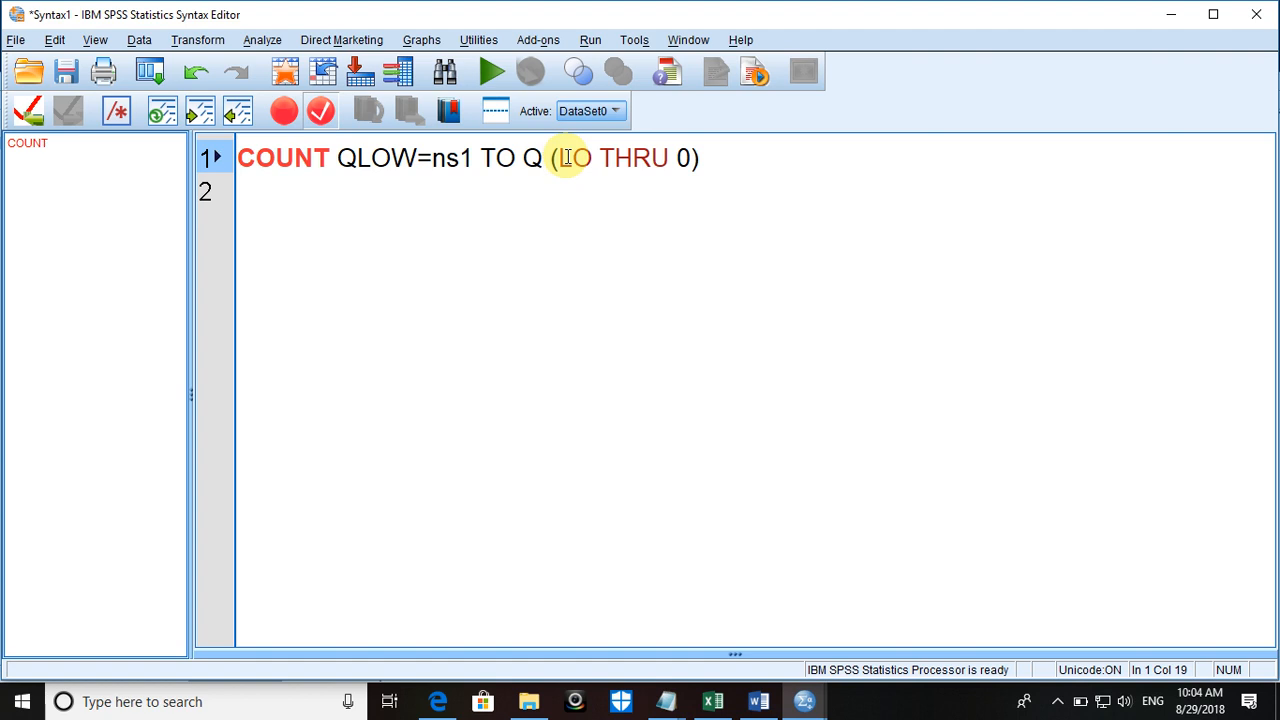
{"action": "key", "text": "BackSpace"}
{"action": "type", "text": "ns4"}
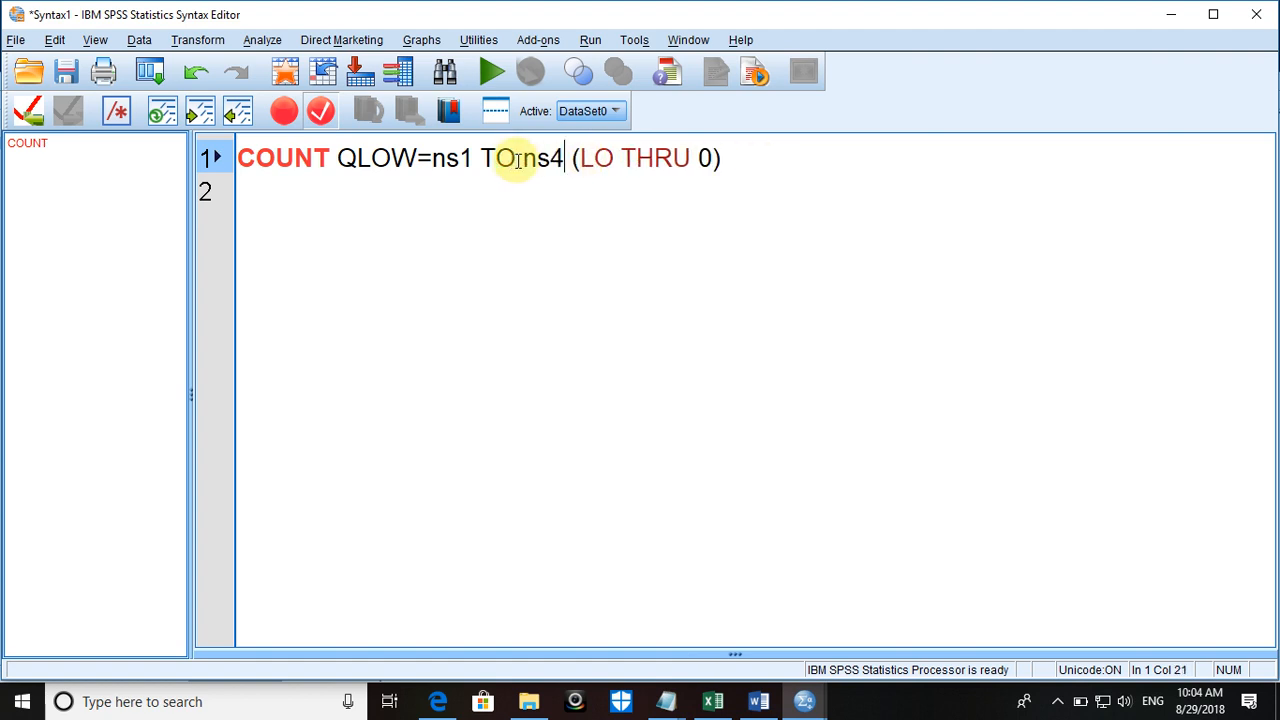
Step: Set the counted values to 1 THRU 5 and end the COUNT command with a period and a new line
{"action": "key", "text": "Right"}
{"action": "key", "text": "Right"}
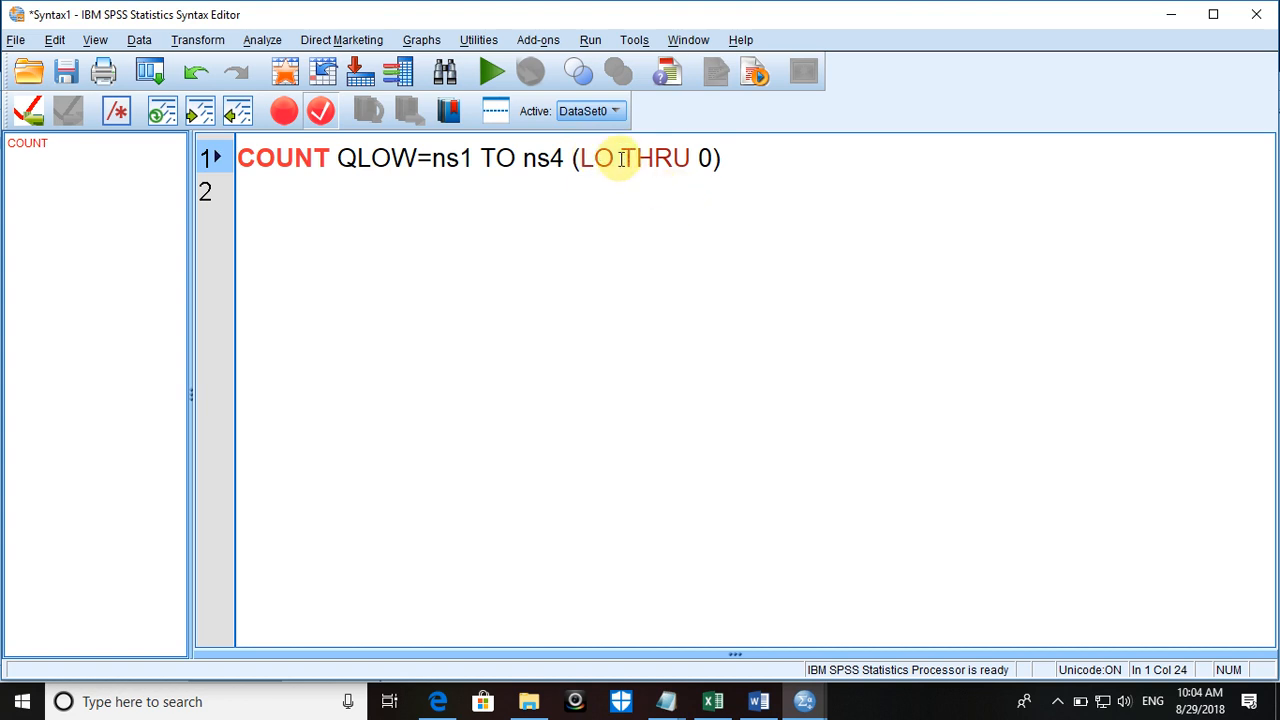
{"action": "left_click_drag", "start_coordinate": [606, 157], "coordinate": [582, 158]}
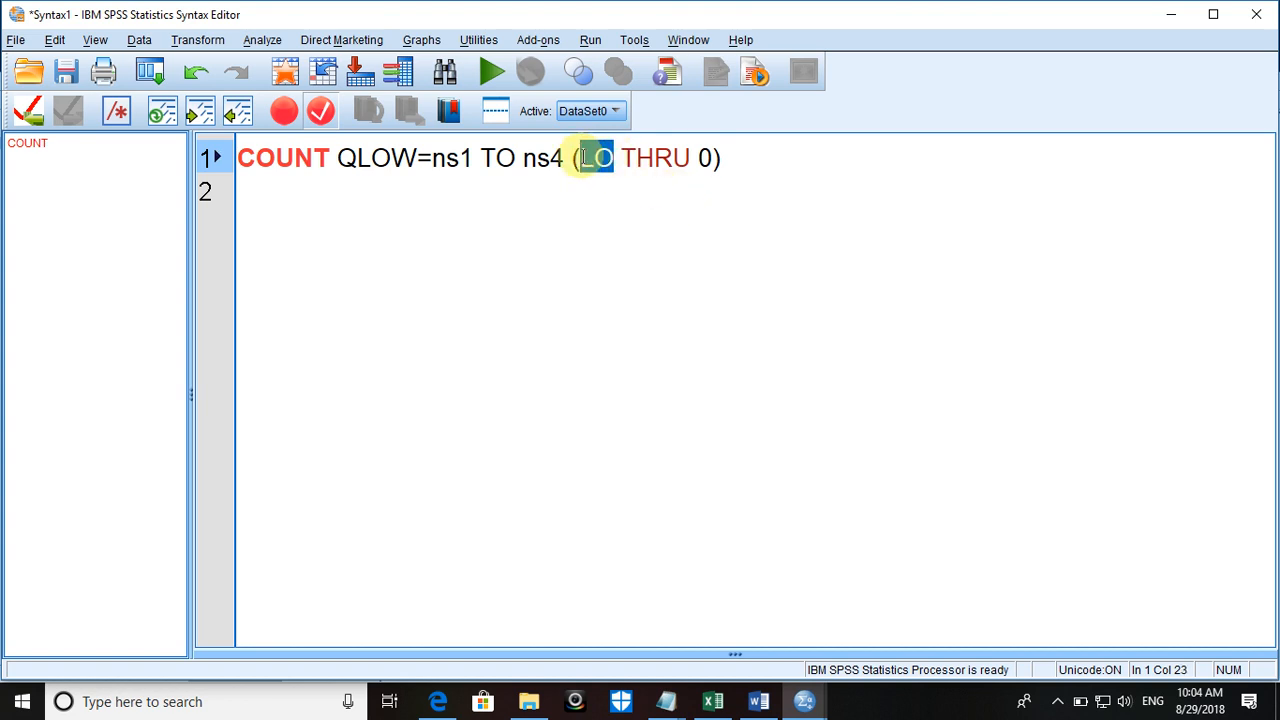
{"action": "type", "text": "1"}
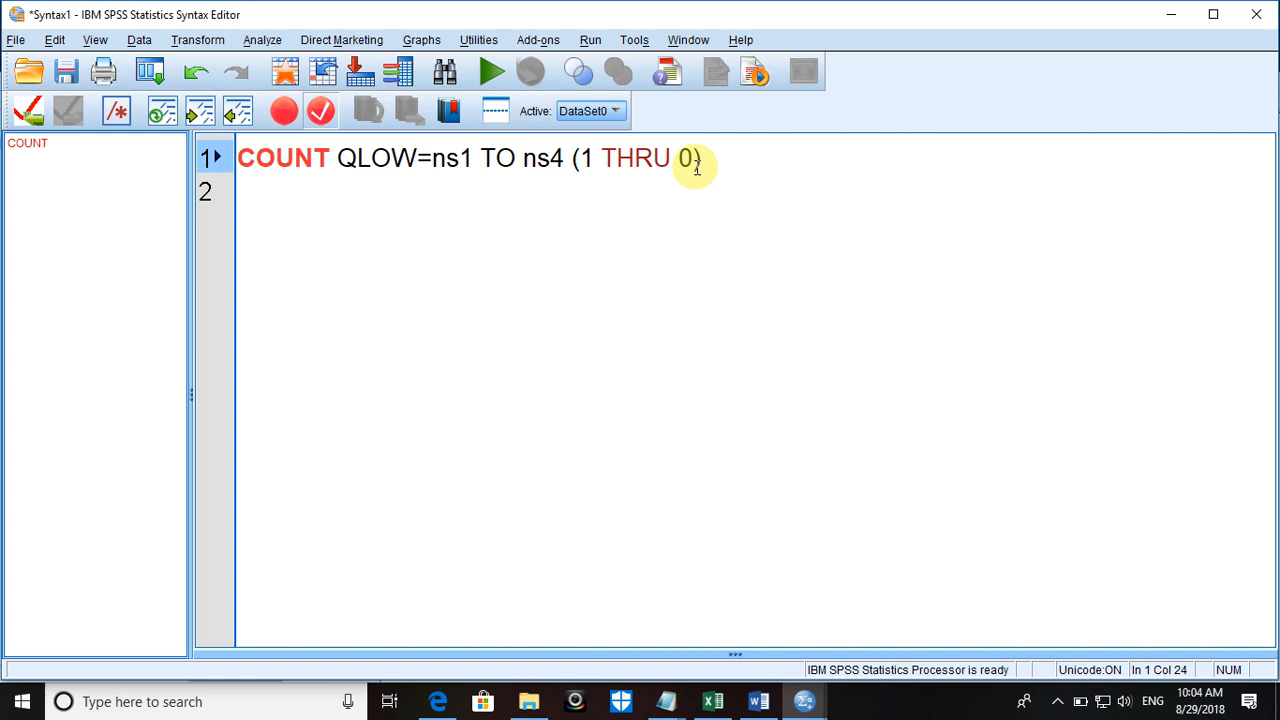
{"action": "key", "text": "BackSpace"}
{"action": "type", "text": "5"}
{"action": "left_click", "coordinate": [733, 160]}
{"action": "type", "text": "."}
{"action": "key", "text": "Return"}
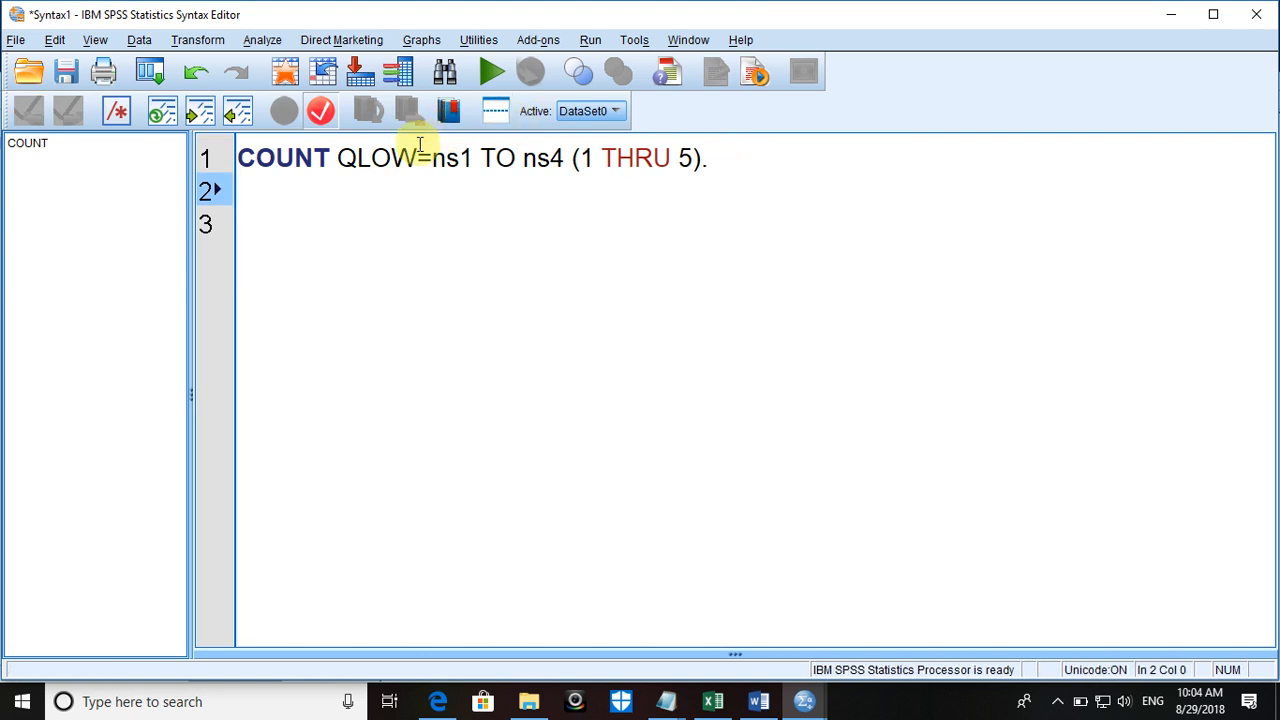
Step: Rename the COUNT command's target variable from QLOW to news_read
{"action": "left_click_drag", "start_coordinate": [417, 157], "coordinate": [340, 157]}
{"action": "type", "text": "n"}
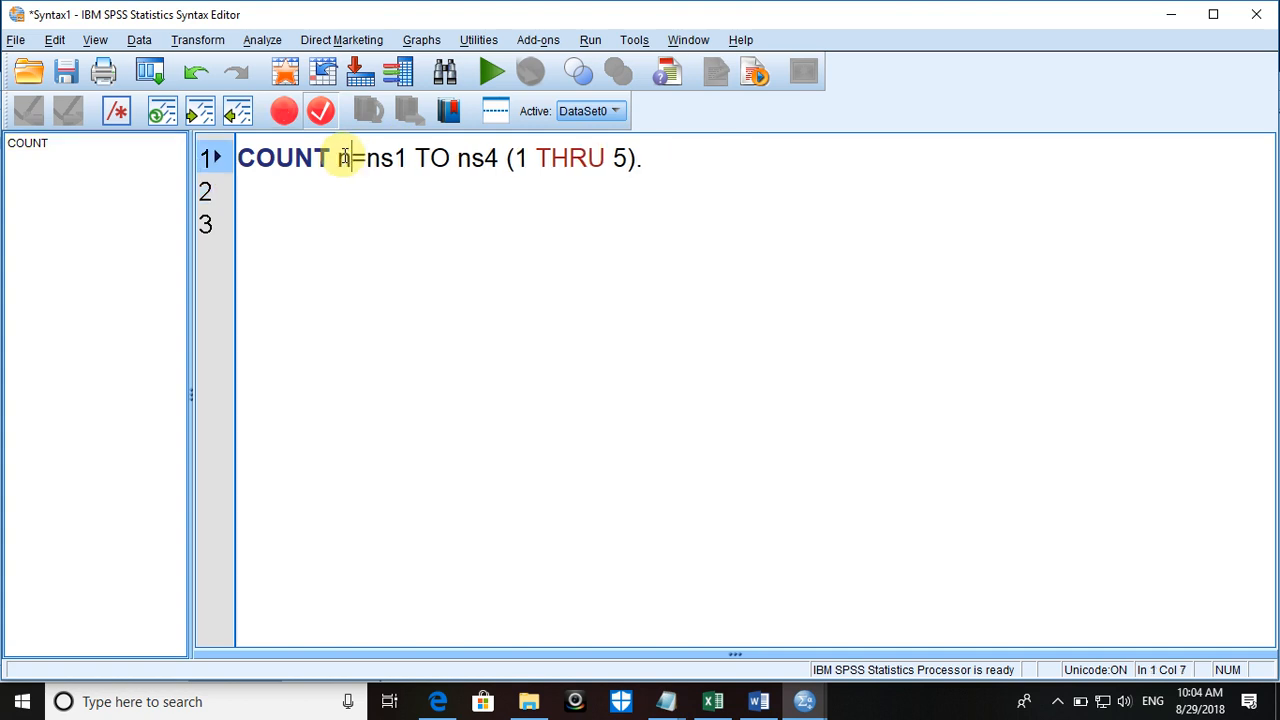
{"action": "type", "text": "ews"}
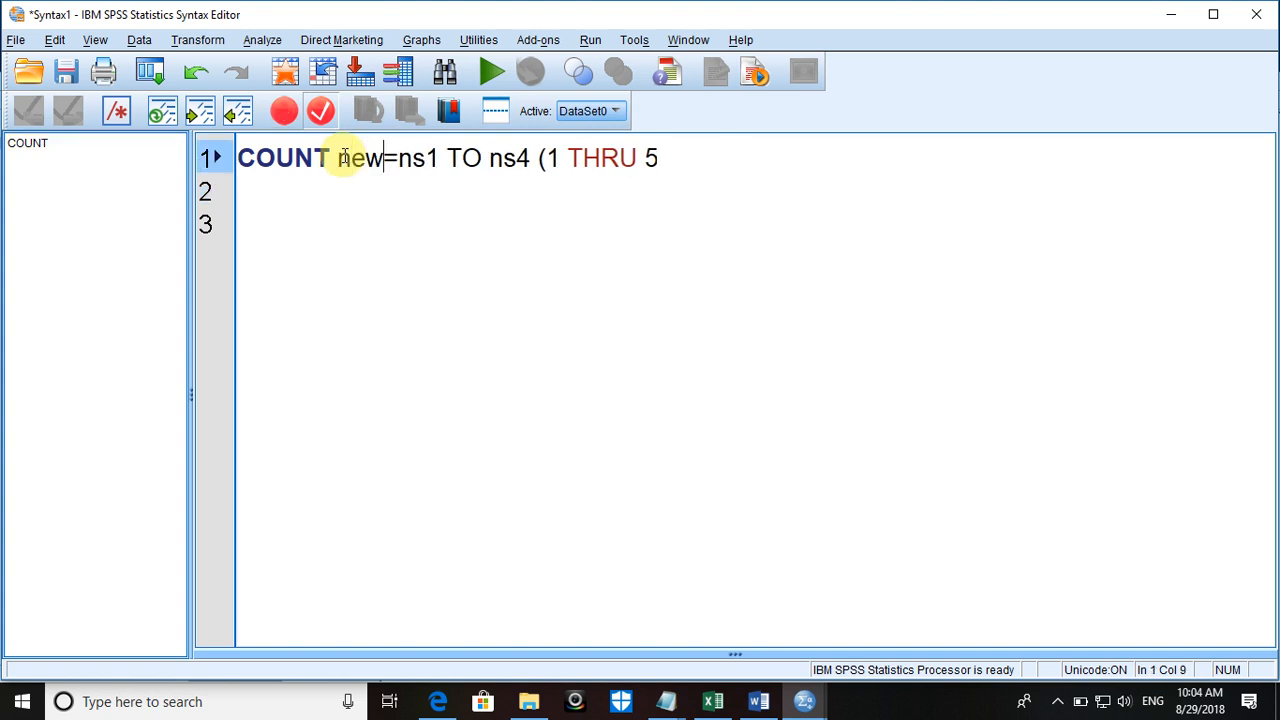
{"action": "type", "text": "_read"}
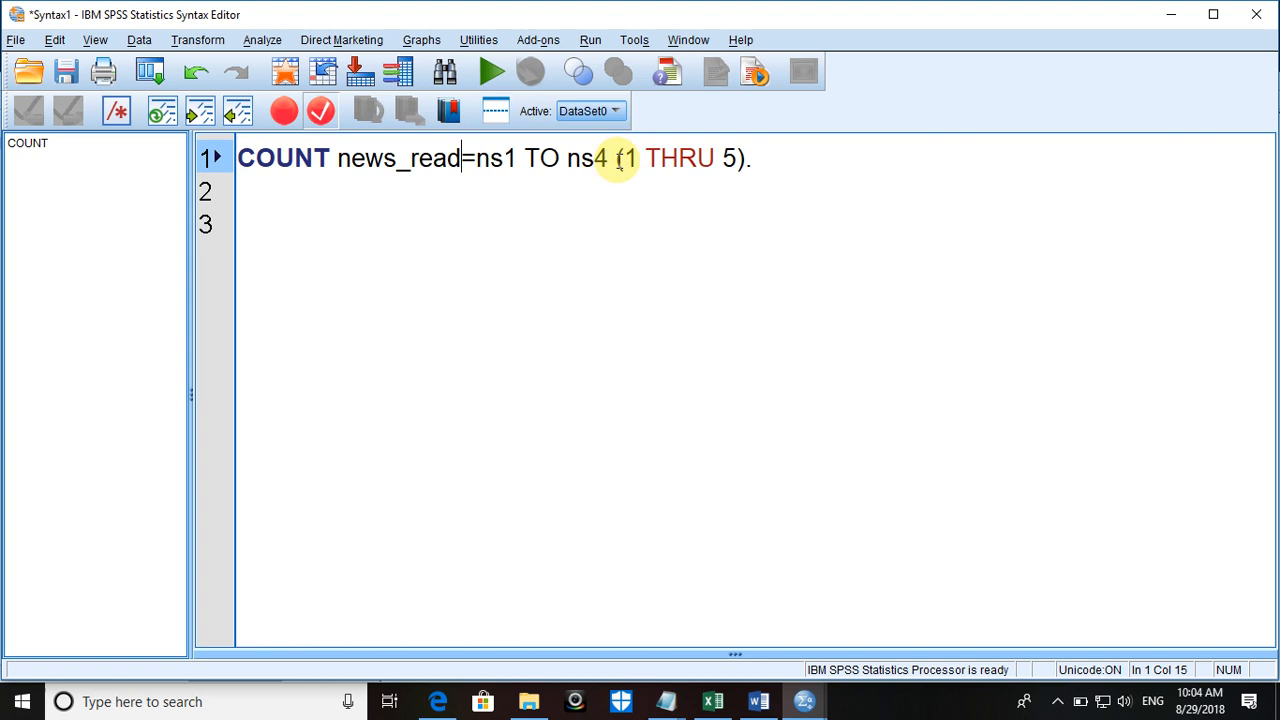
Step: Add an execute. command on a new line below the COUNT command
{"action": "left_click", "coordinate": [761, 165]}
{"action": "key", "text": "Return"}
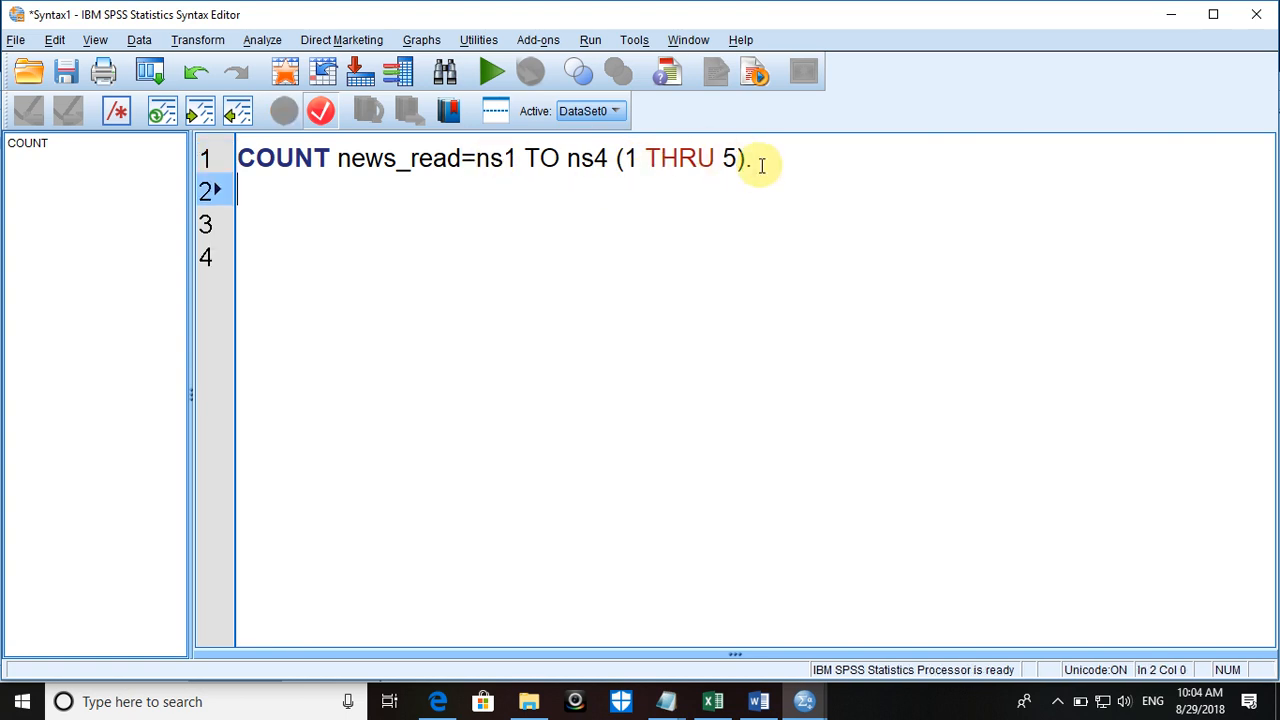
{"action": "type", "text": "execute."}
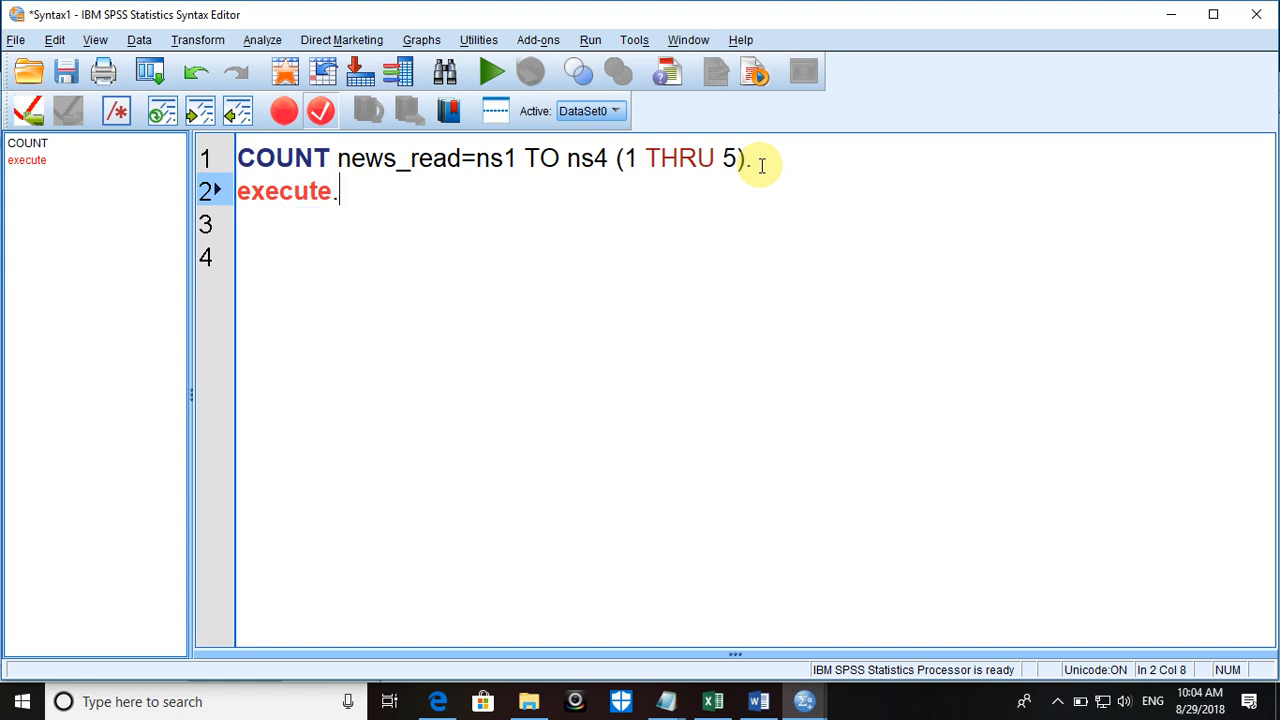
{"action": "key", "text": "Return"}
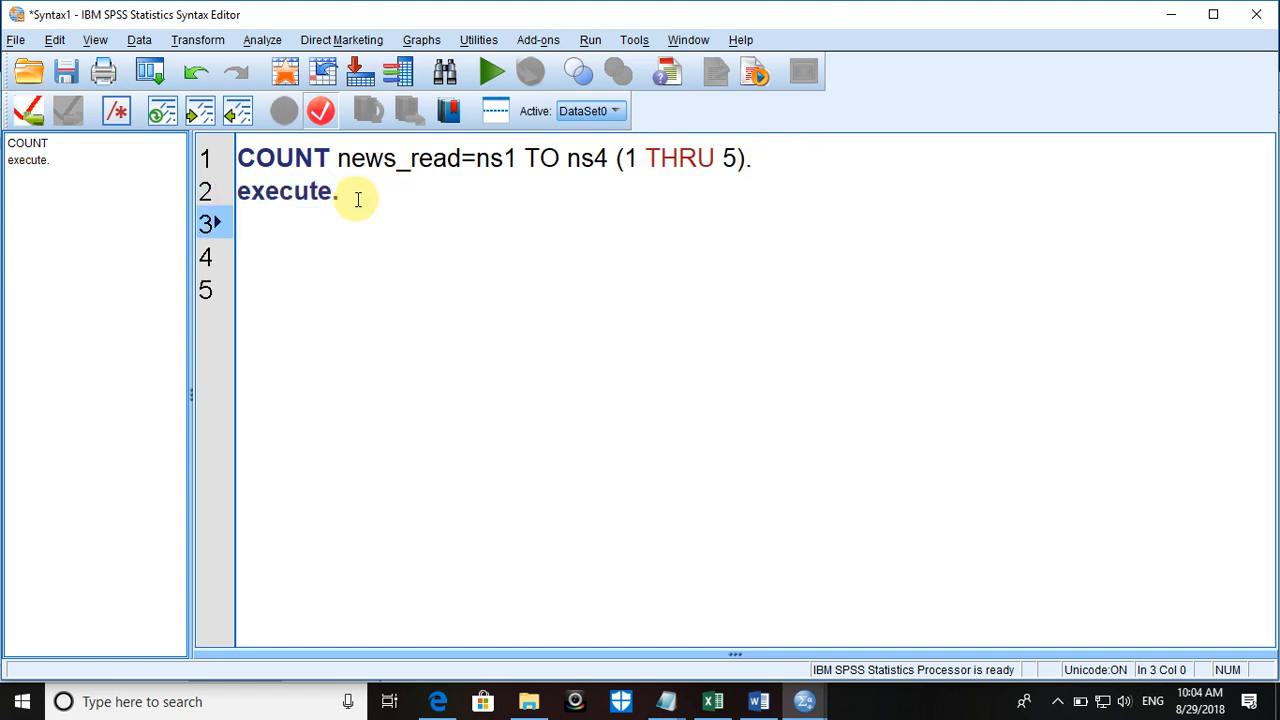
Step: Run the COUNT and execute commands together, and switch back to the Untitled1 dataset
{"action": "left_click_drag", "start_coordinate": [357, 199], "coordinate": [245, 158]}
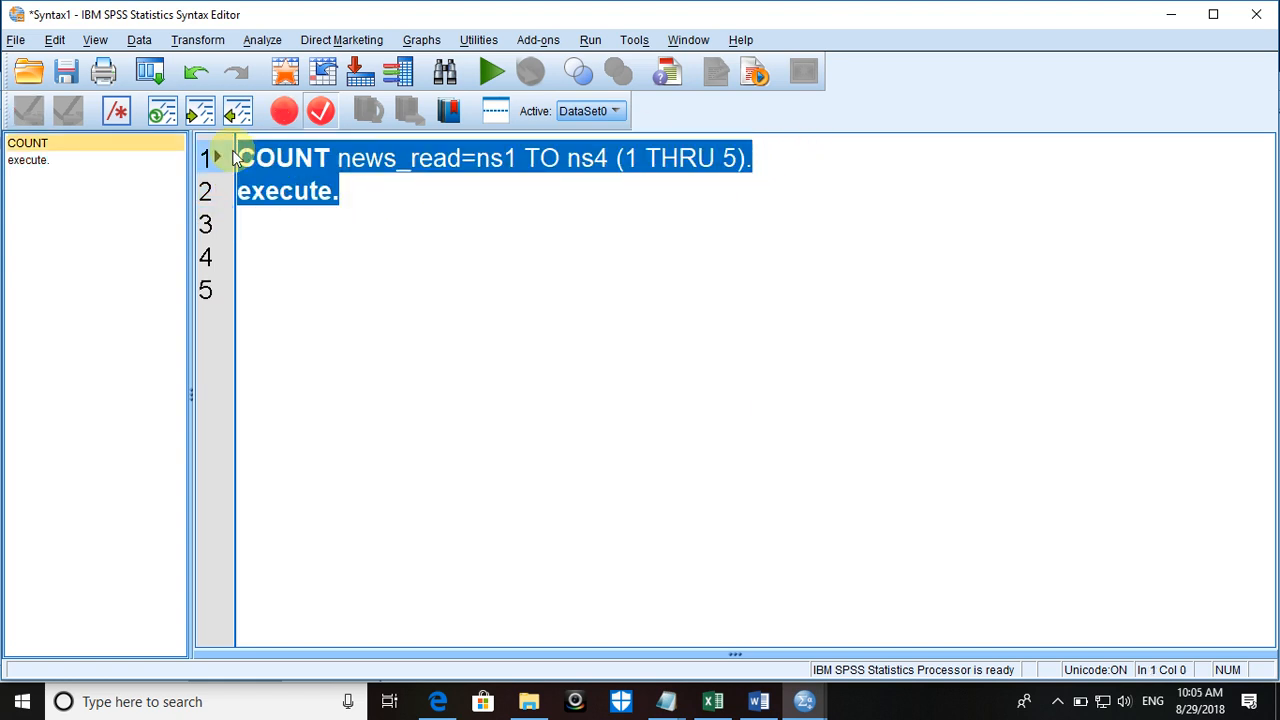
{"action": "left_click", "coordinate": [483, 74]}
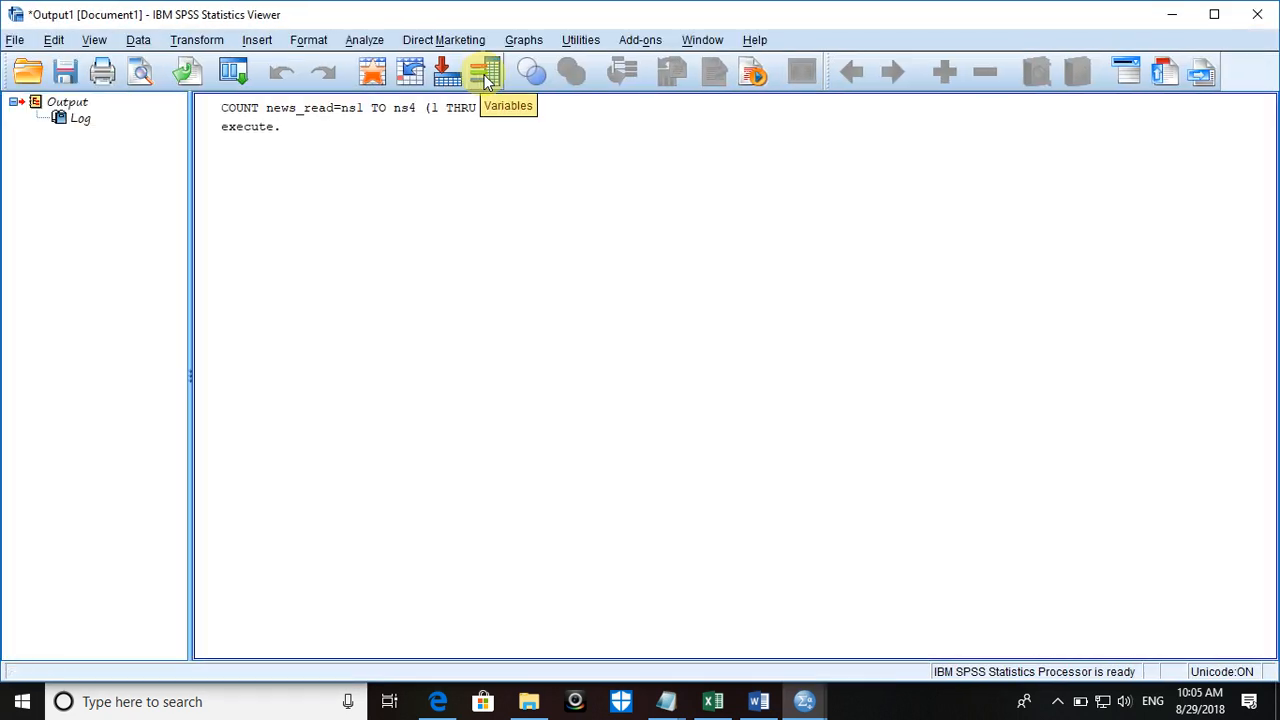
{"action": "left_click", "coordinate": [758, 703]}
{"action": "mouse_move", "coordinate": [804, 701]}
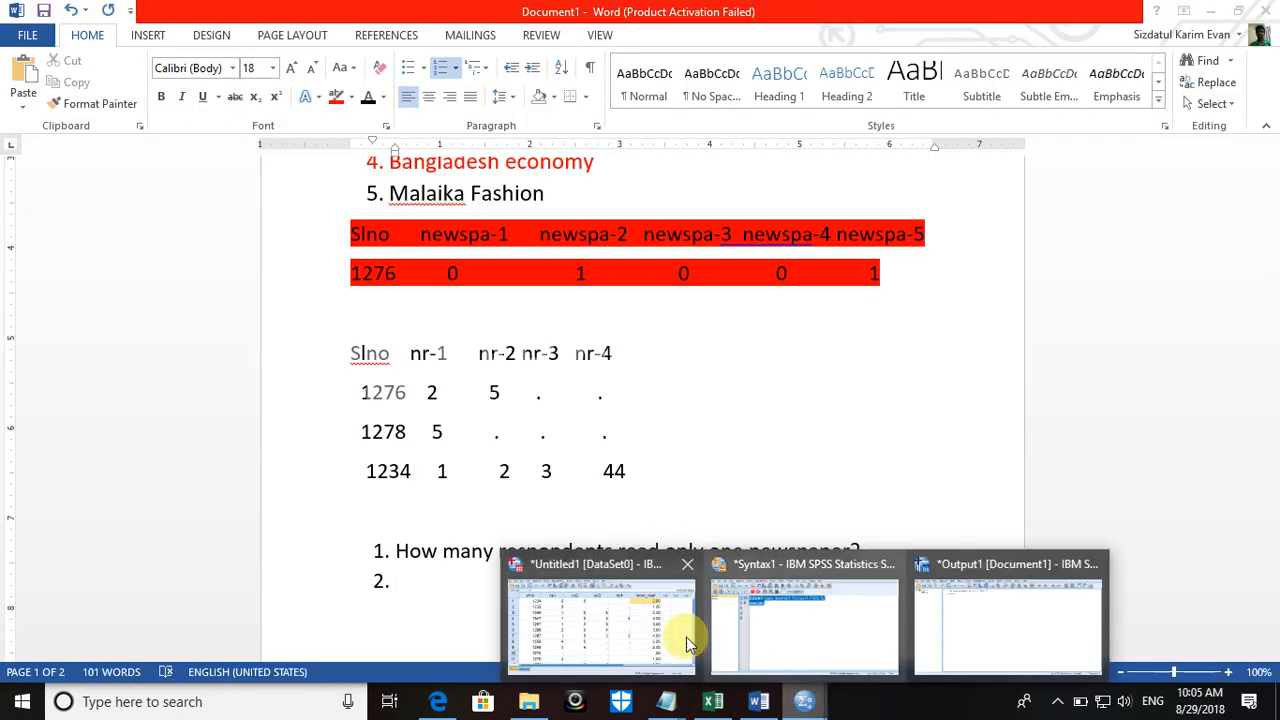
Step: Compare the question about reading only one newspaper in the Word document with the SPSS dataset
{"action": "left_click", "coordinate": [688, 642]}
{"action": "left_click", "coordinate": [894, 294]}
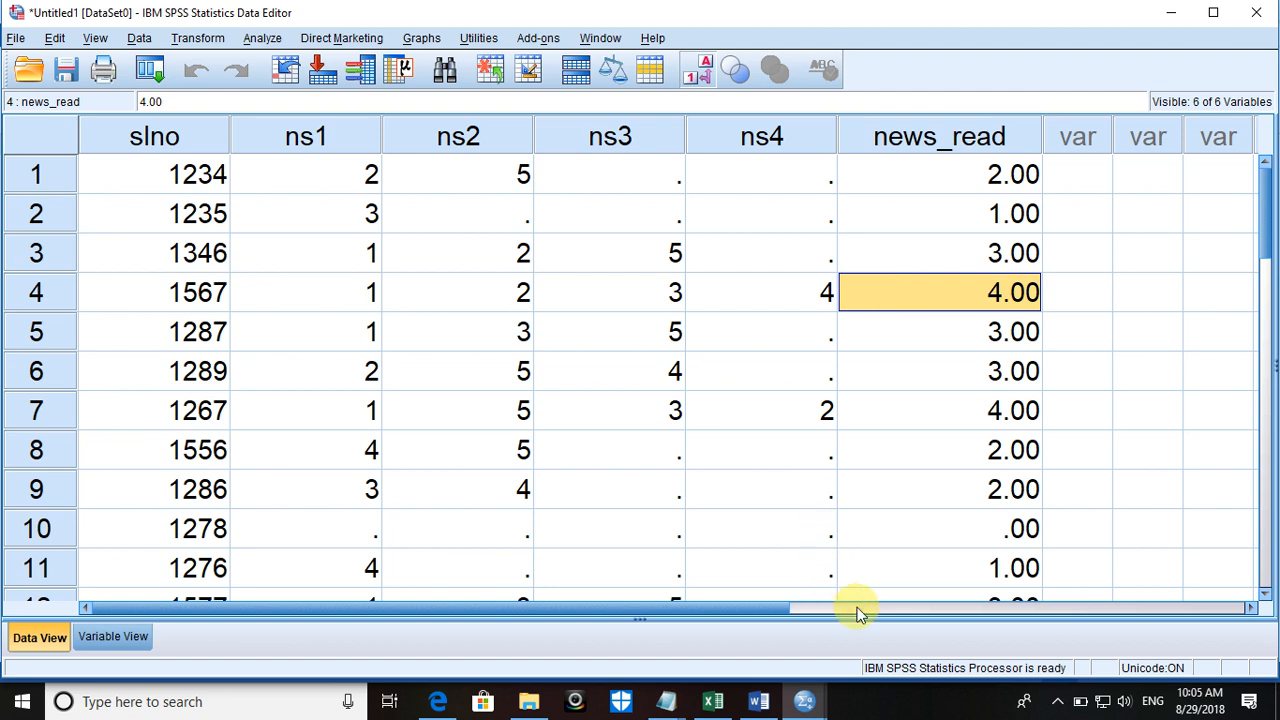
{"action": "left_click", "coordinate": [759, 701]}
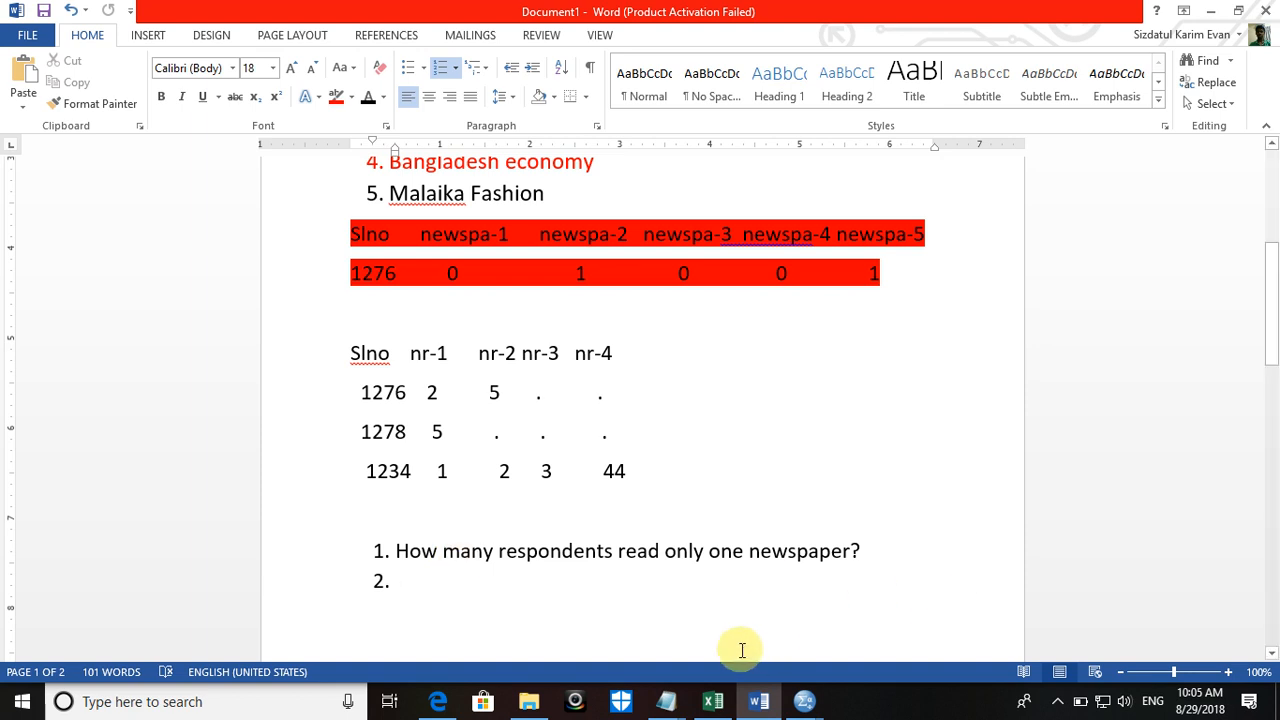
{"action": "left_click", "coordinate": [808, 703]}
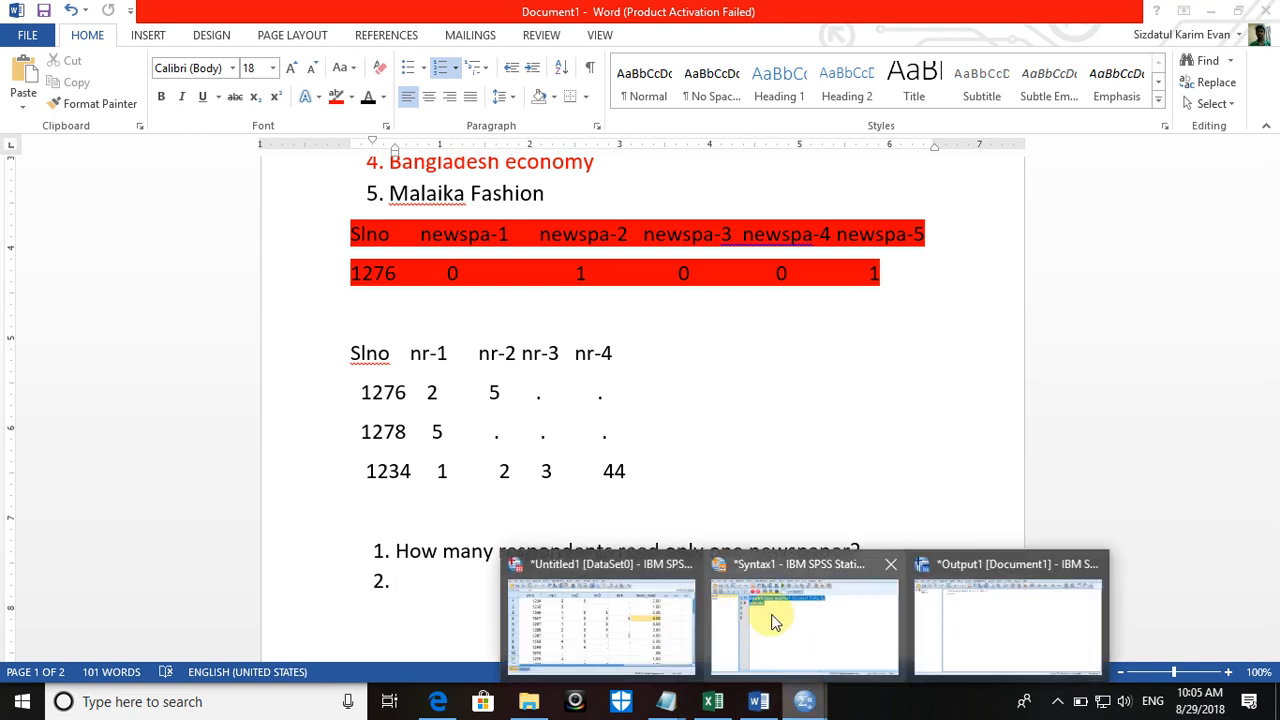
{"action": "left_click", "coordinate": [600, 620]}
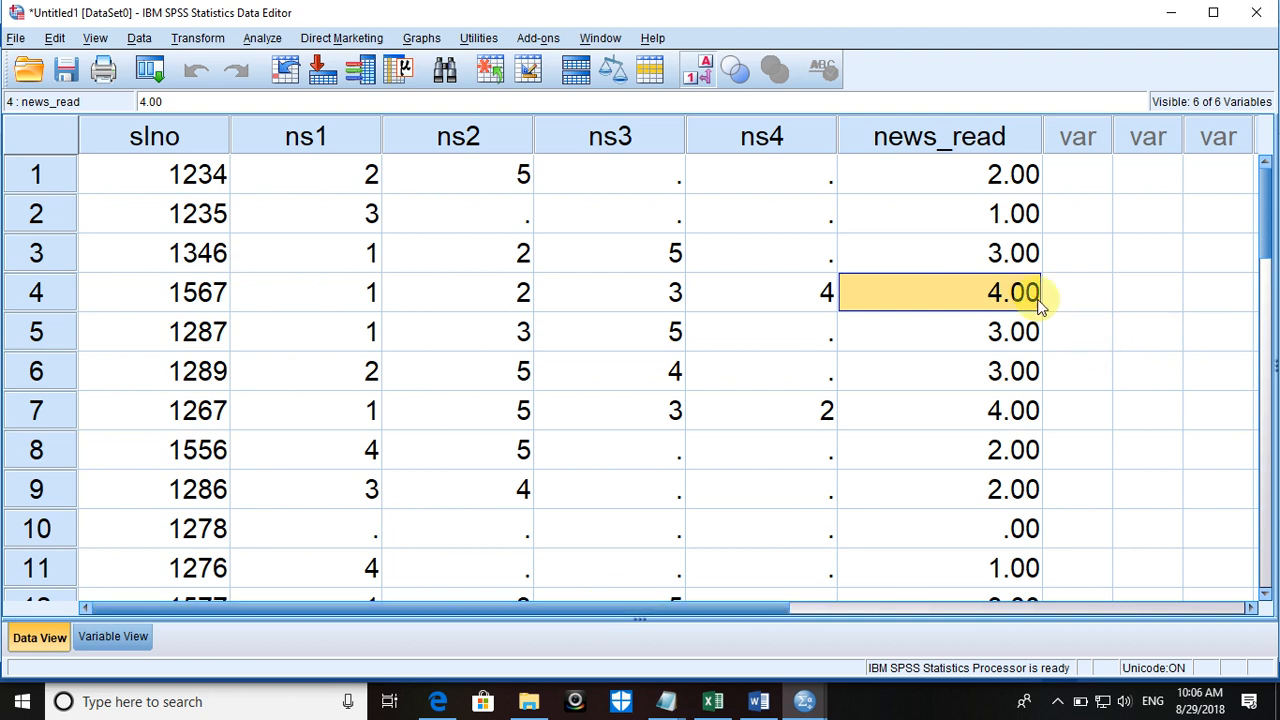
Step: Review the news_read values case by case down the dataset and back up to the first case
{"action": "left_click", "coordinate": [973, 222]}
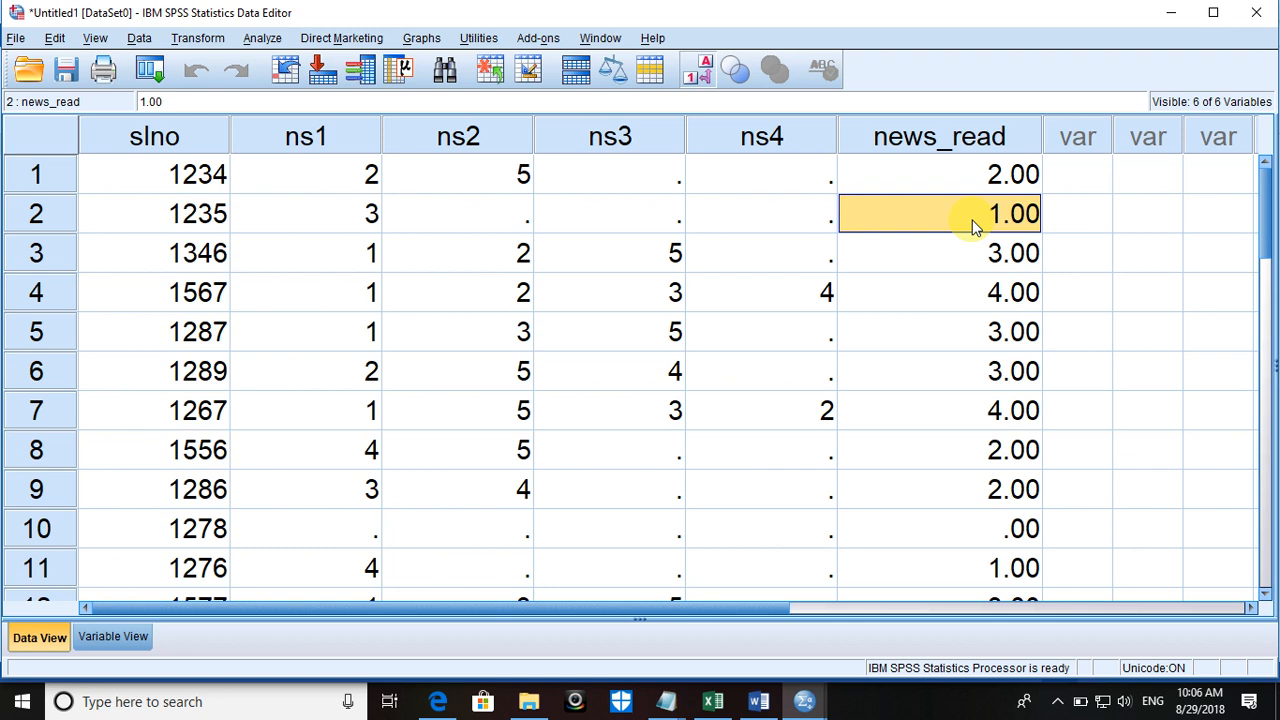
{"action": "key", "text": "Down"}
{"action": "key", "text": "Down"}
{"action": "key", "text": "Down"}
{"action": "key", "text": "Down"}
{"action": "key", "text": "Down"}
{"action": "key", "text": "Down"}
{"action": "key", "text": "Down"}
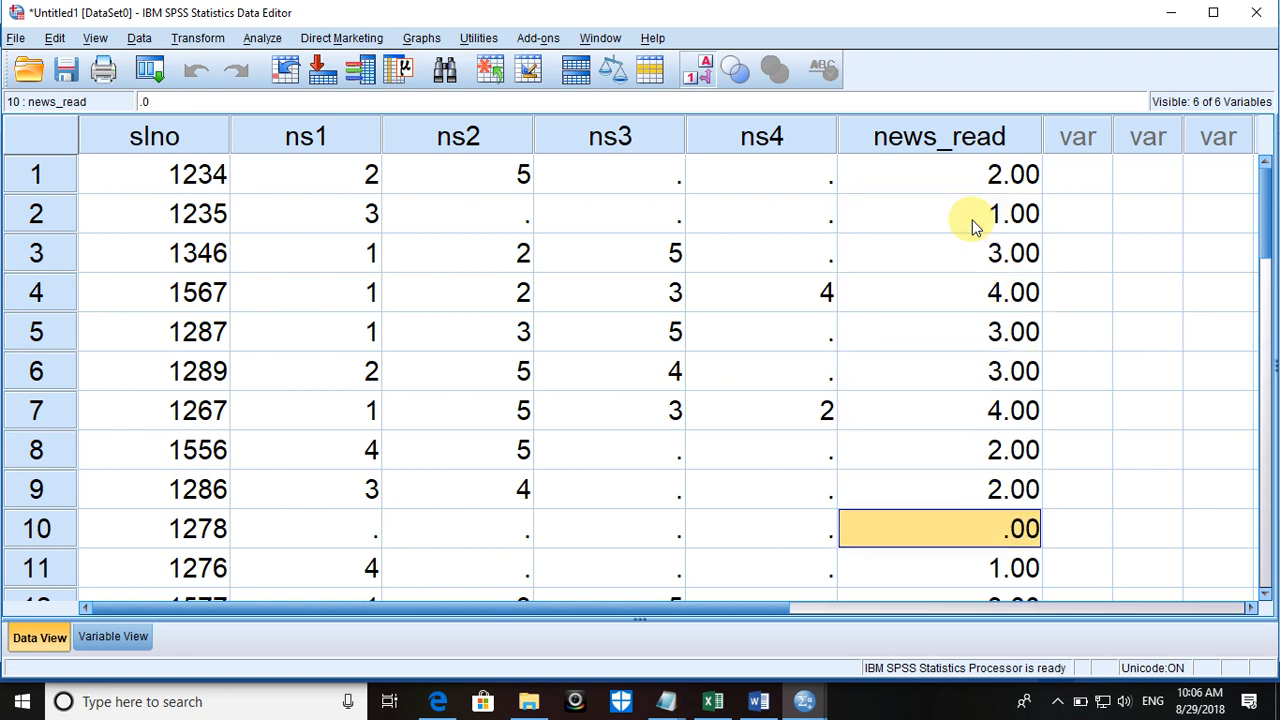
{"action": "key", "text": "Down"}
{"action": "key", "text": "Down"}
{"action": "key", "text": "Down"}
{"action": "key", "text": "Down"}
{"action": "key", "text": "Down"}
{"action": "key", "text": "Up"}
{"action": "key", "text": "Up"}
{"action": "key", "text": "Up"}
{"action": "key", "text": "Up"}
{"action": "key", "text": "Up"}
{"action": "key", "text": "Up"}
{"action": "key", "text": "Up"}
{"action": "key", "text": "Up"}
{"action": "key", "text": "Up"}
{"action": "key", "text": "Up"}
{"action": "key", "text": "Up"}
{"action": "key", "text": "Up"}
{"action": "key", "text": "Up"}
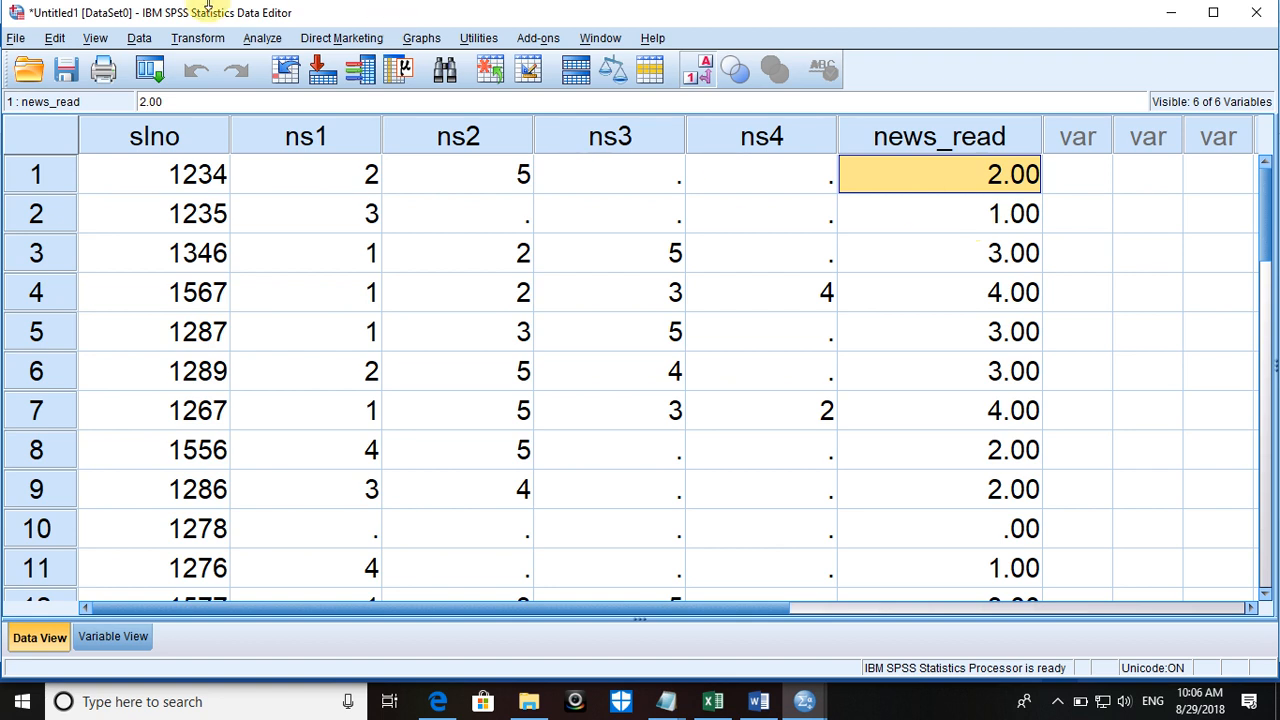
Step: Run a Frequencies analysis on the news_read variable with frequency tables displayed
{"action": "left_click", "coordinate": [259, 40]}
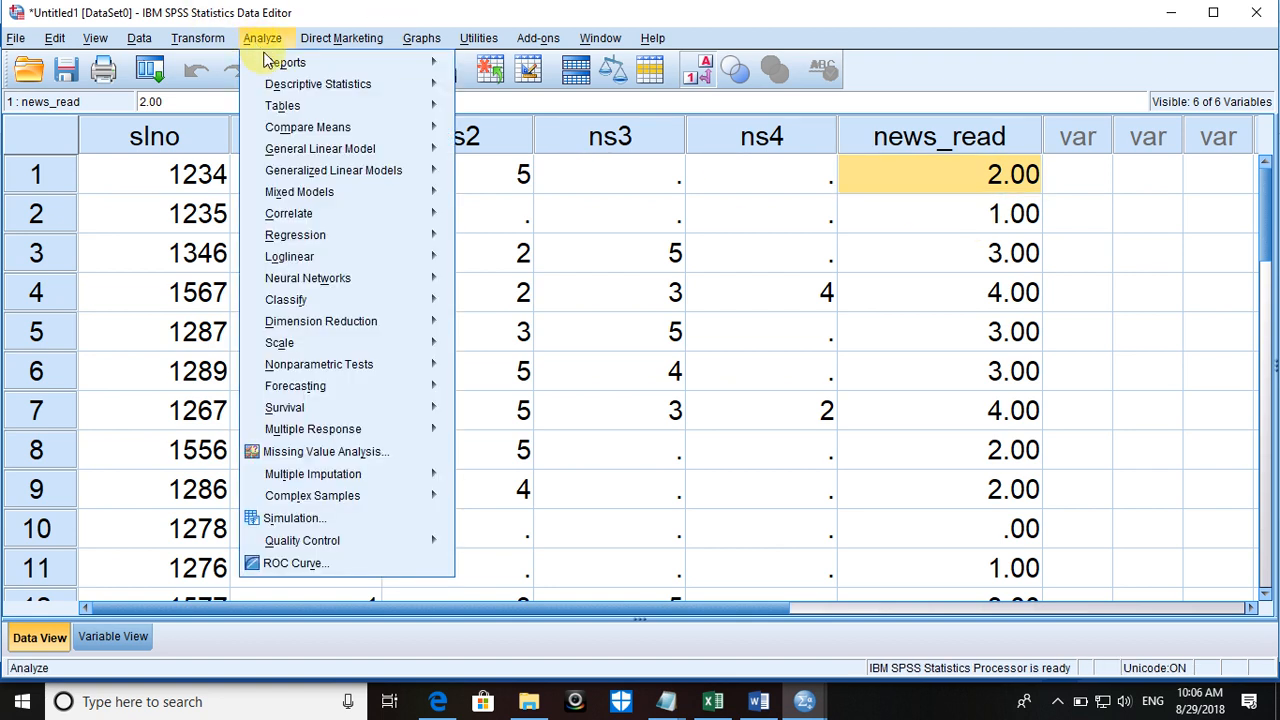
{"action": "mouse_move", "coordinate": [285, 84]}
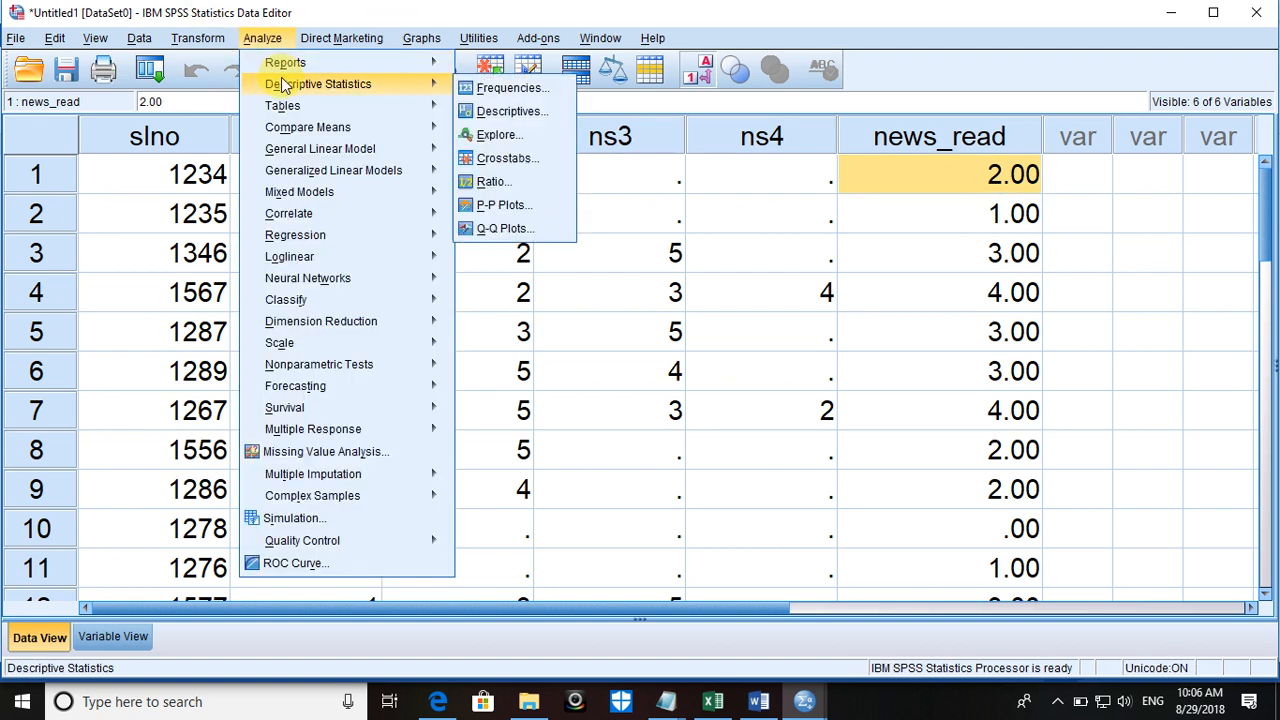
{"action": "left_click", "coordinate": [476, 88]}
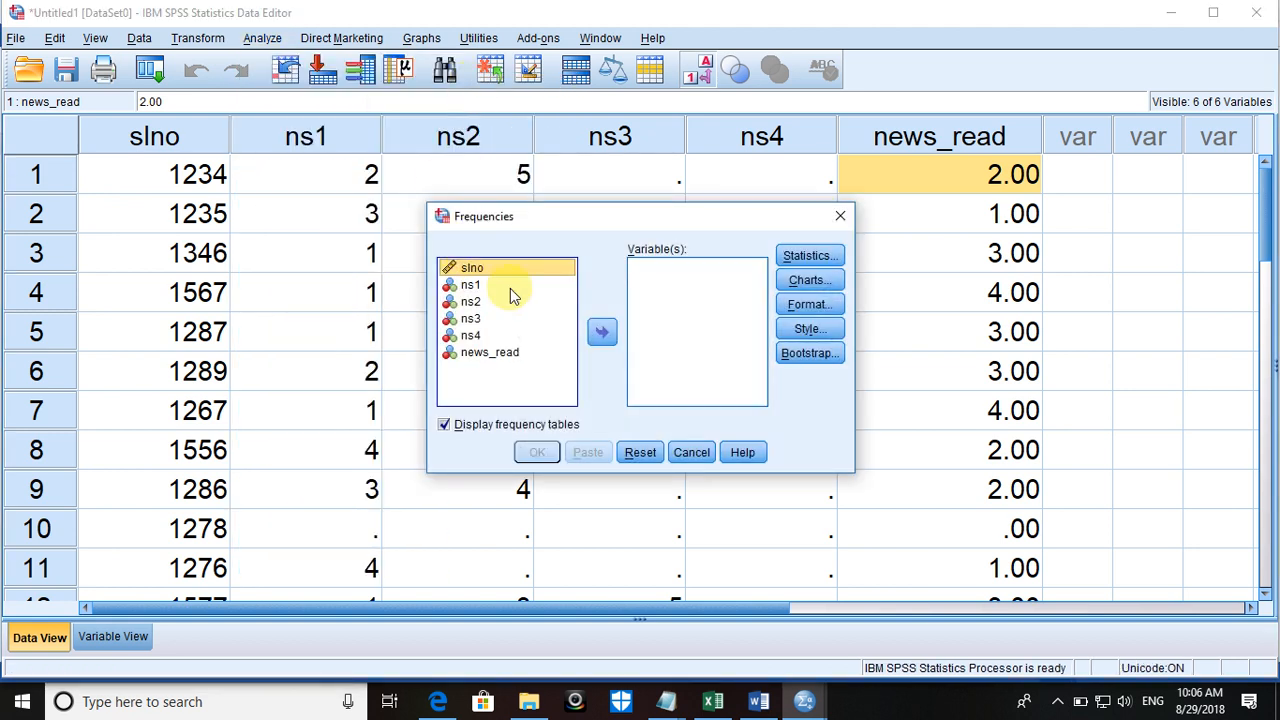
{"action": "left_click", "coordinate": [544, 353]}
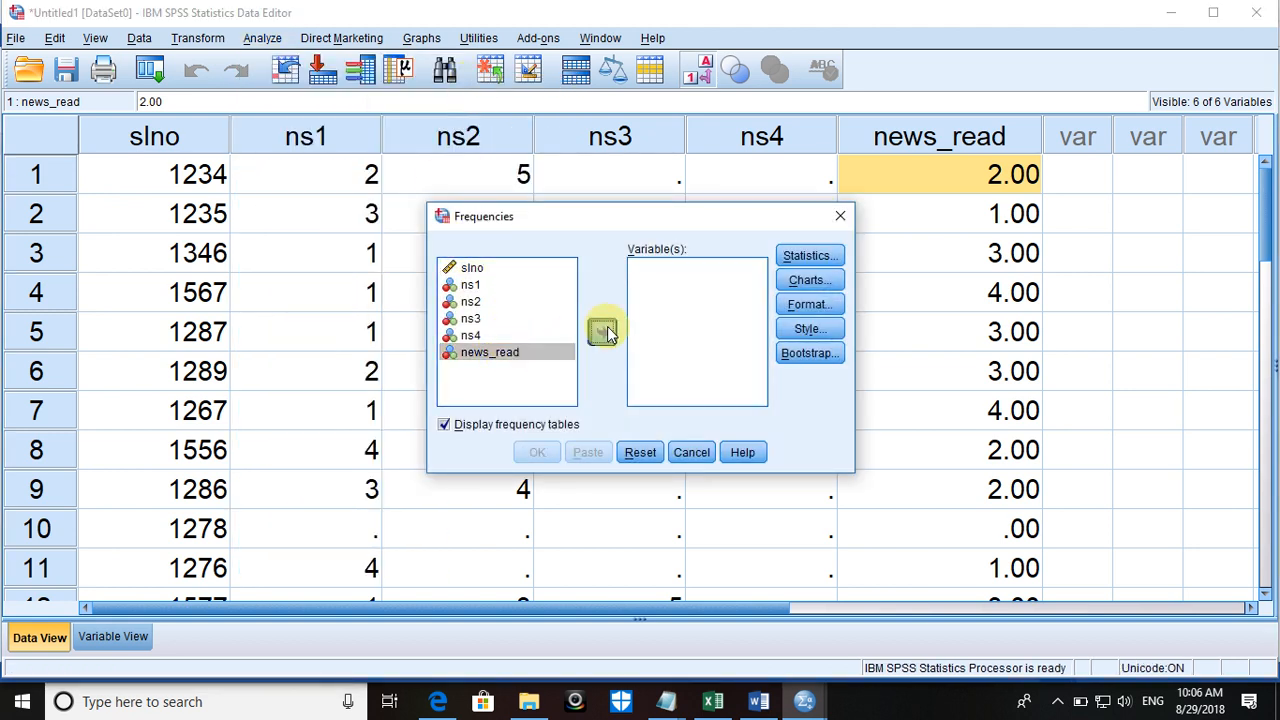
{"action": "left_click", "coordinate": [602, 332]}
{"action": "left_click", "coordinate": [537, 453]}
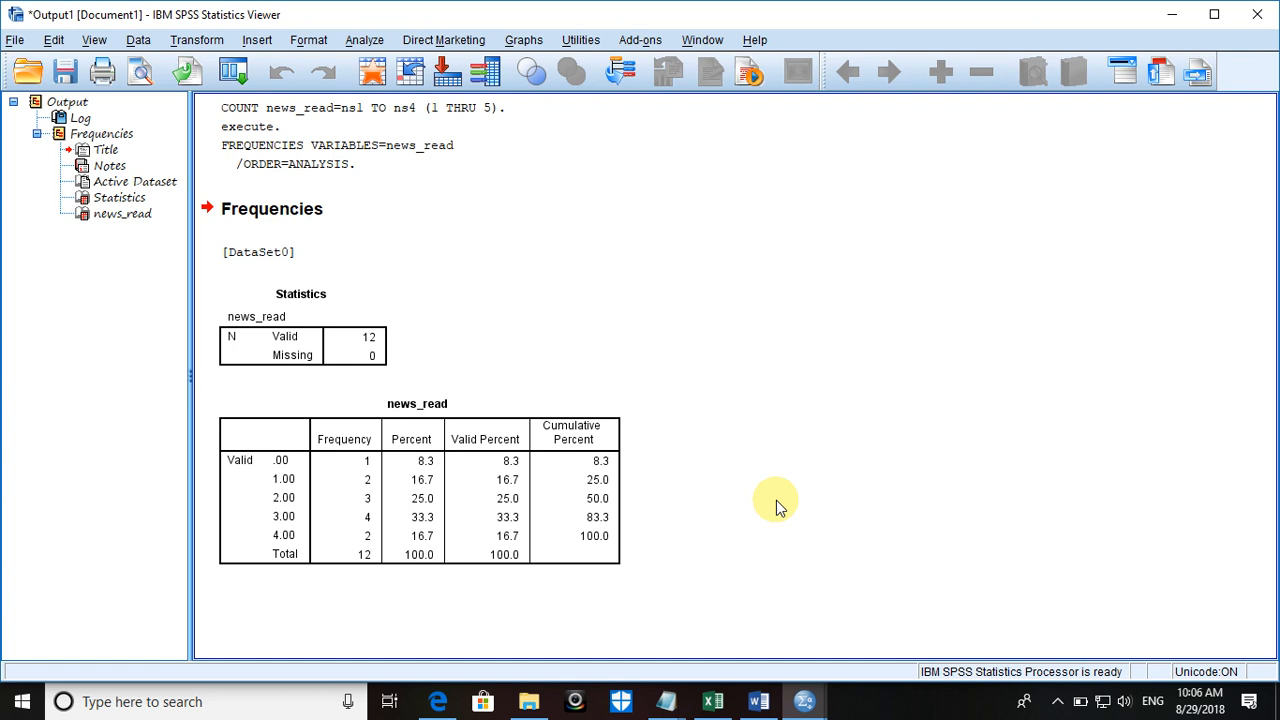
{"action": "left_click", "coordinate": [806, 695]}
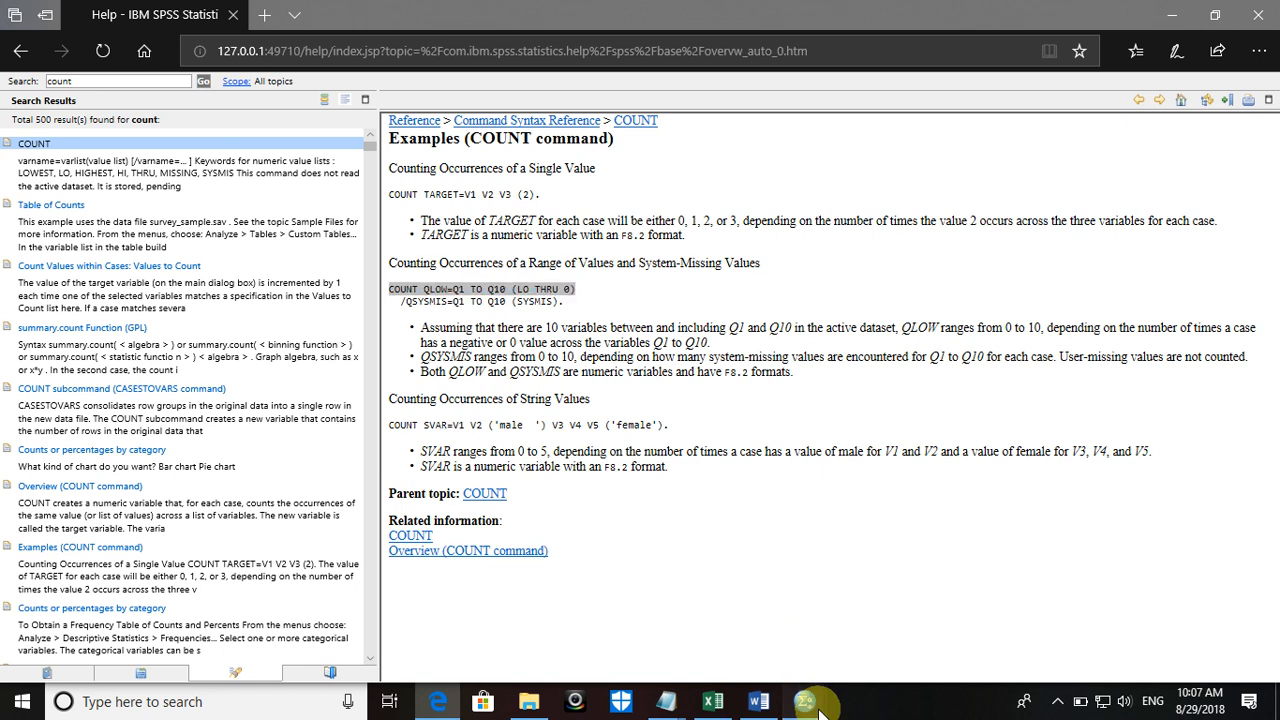
{"action": "mouse_move", "coordinate": [805, 700]}
{"action": "left_click", "coordinate": [620, 627]}
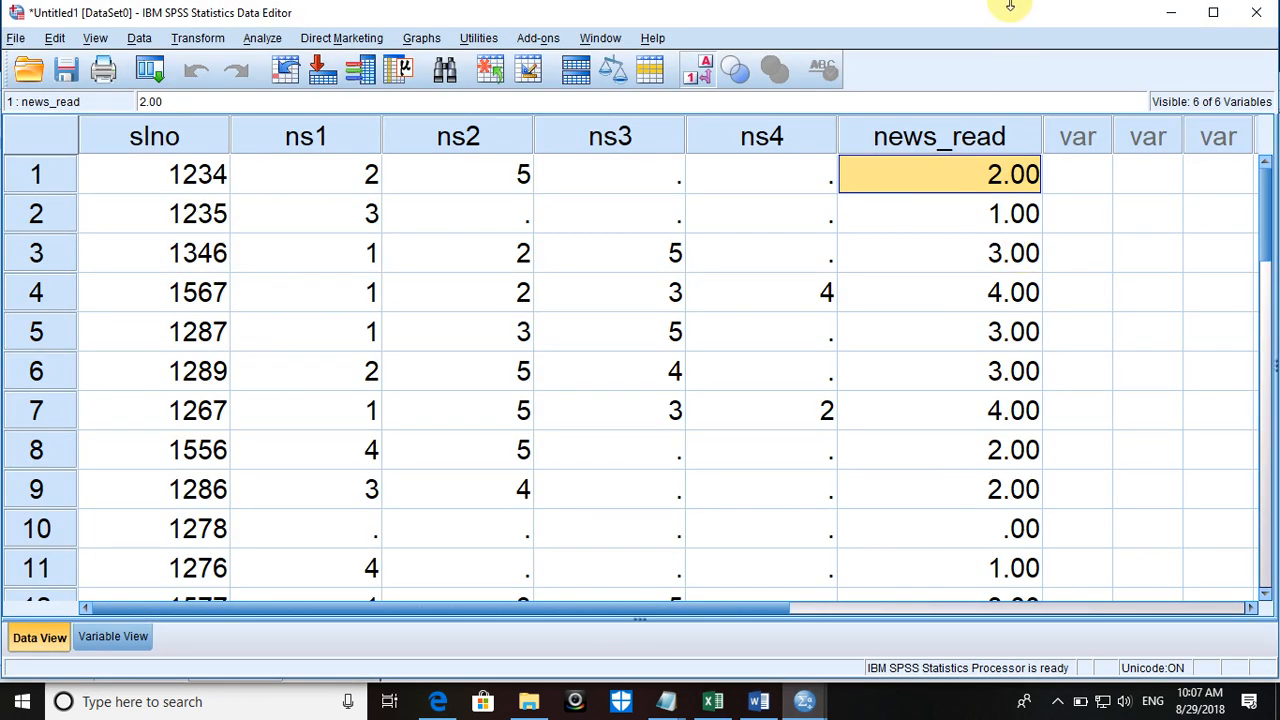
{"action": "left_click", "coordinate": [104, 633]}
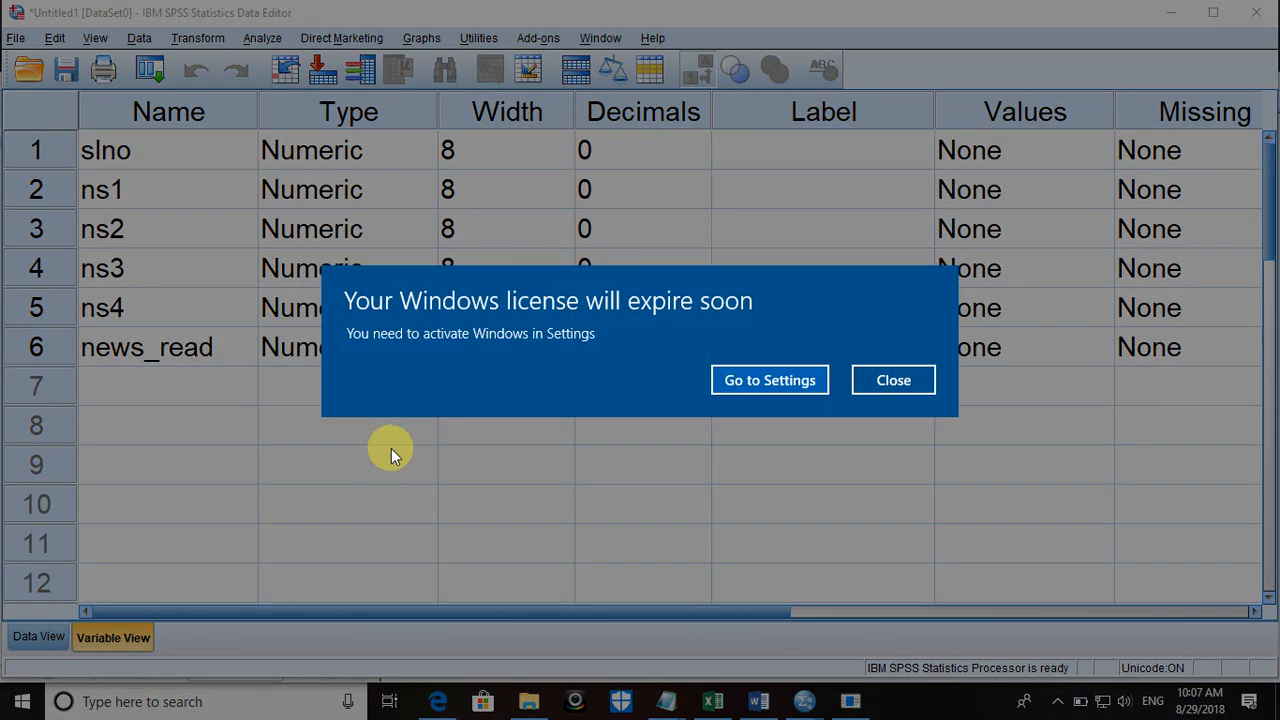
{"action": "left_click", "coordinate": [889, 381]}
{"action": "left_click", "coordinate": [857, 350]}
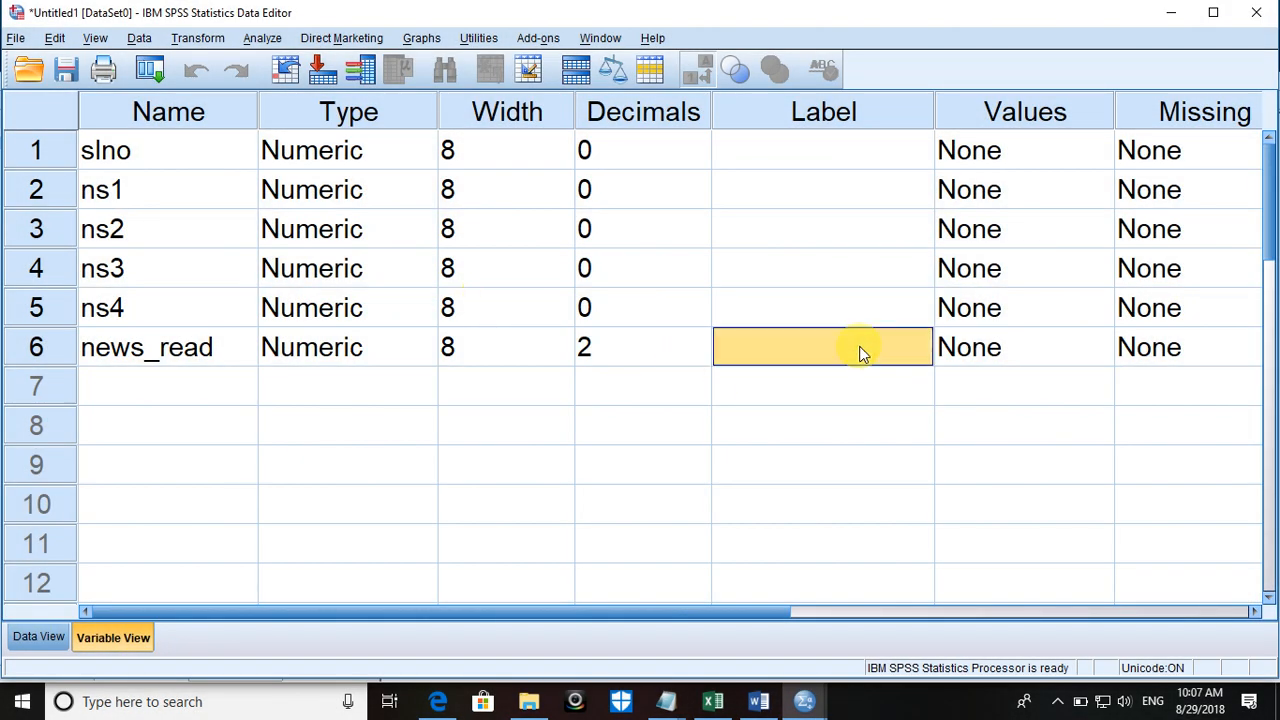
{"action": "left_click", "coordinate": [1042, 347]}
{"action": "left_click", "coordinate": [1090, 348]}
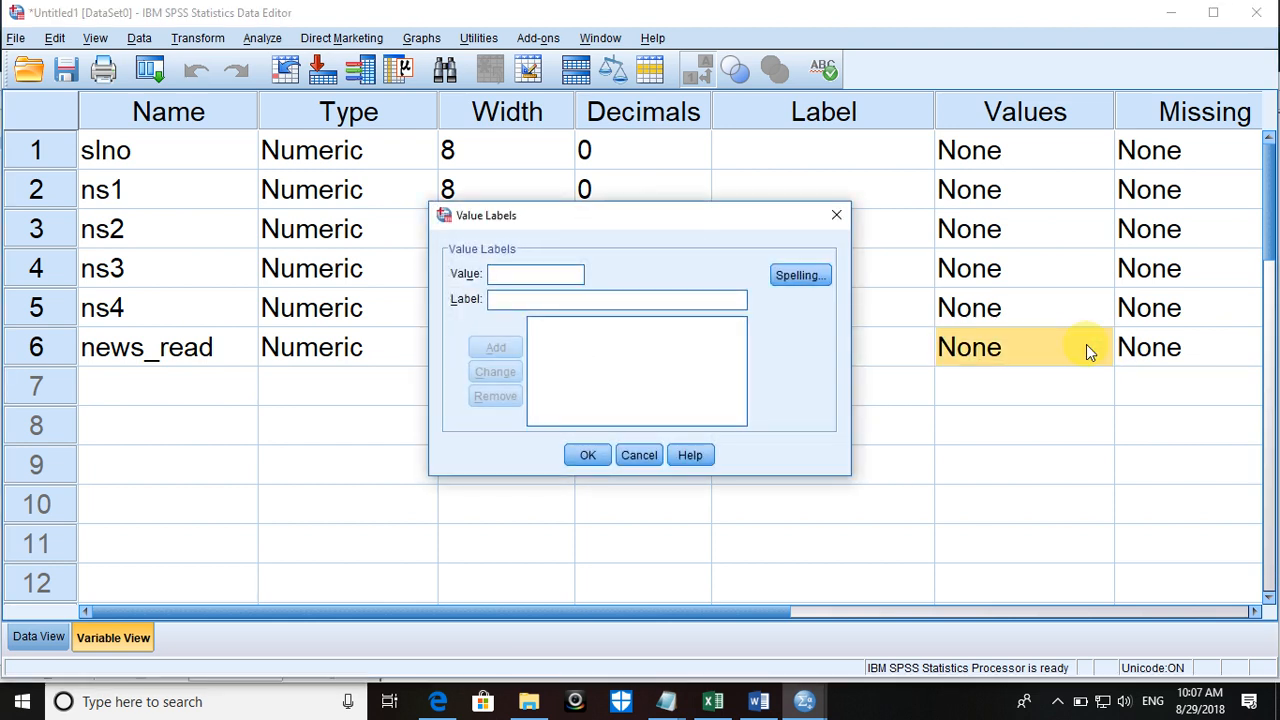
{"action": "left_click", "coordinate": [641, 455]}
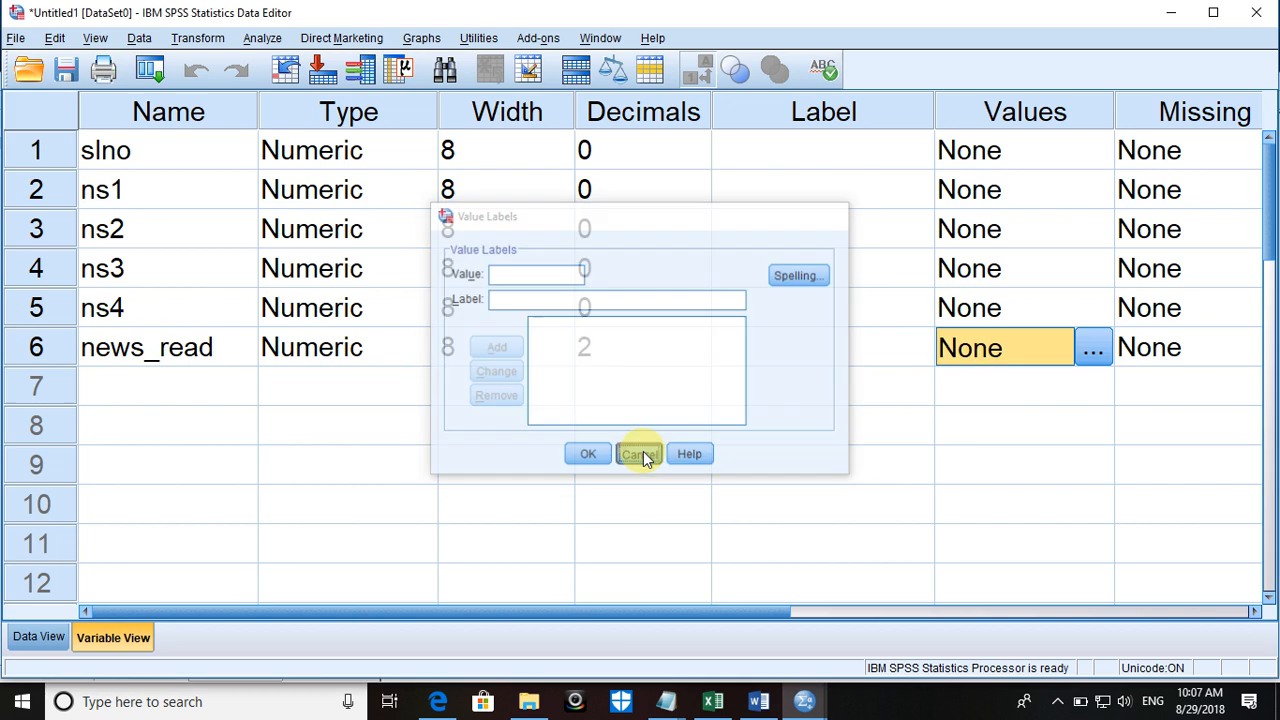
Step: In the syntax file, begin an "add value label news_read" command below the COUNT and execute commands
{"action": "left_click", "coordinate": [804, 701]}
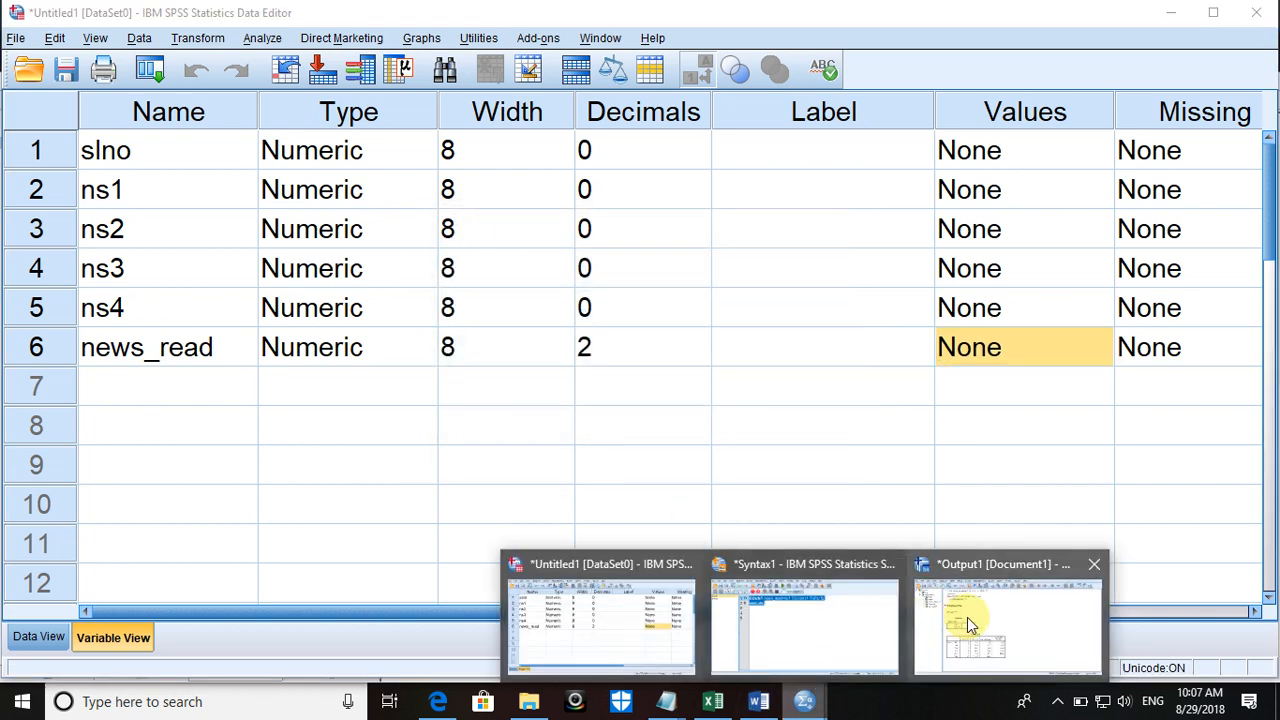
{"action": "left_click", "coordinate": [792, 635]}
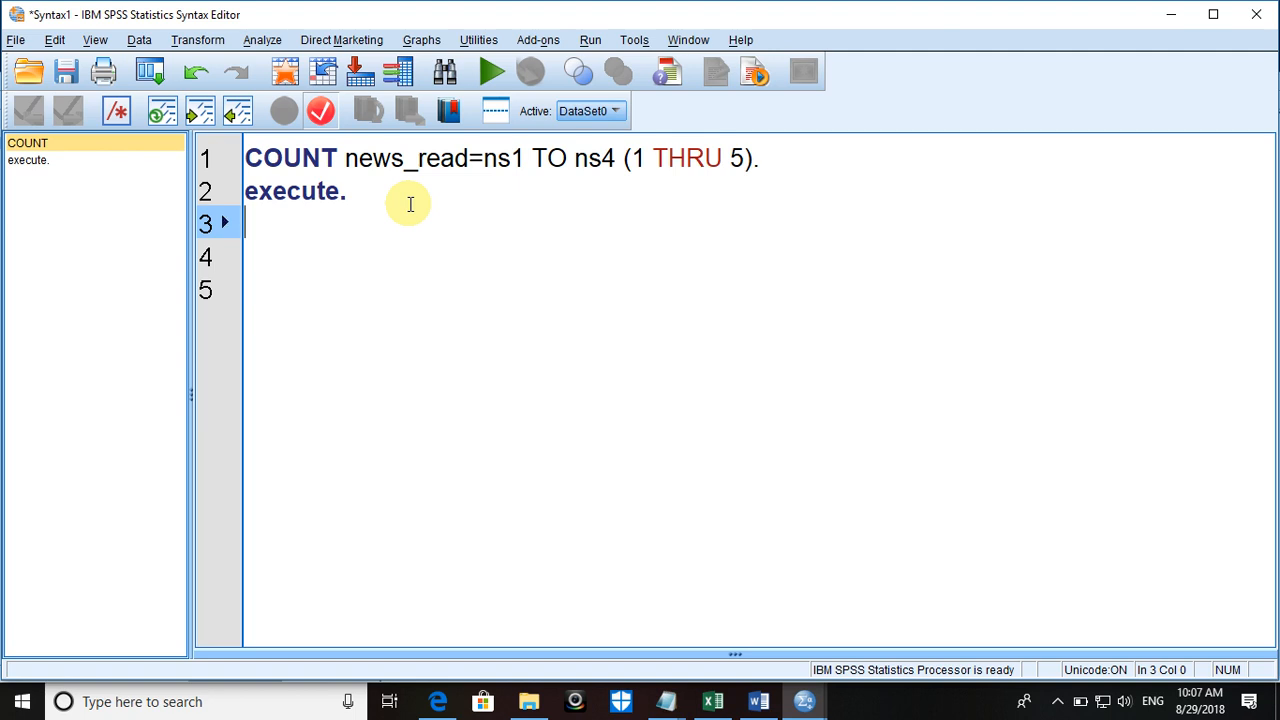
{"action": "key", "text": "Return"}
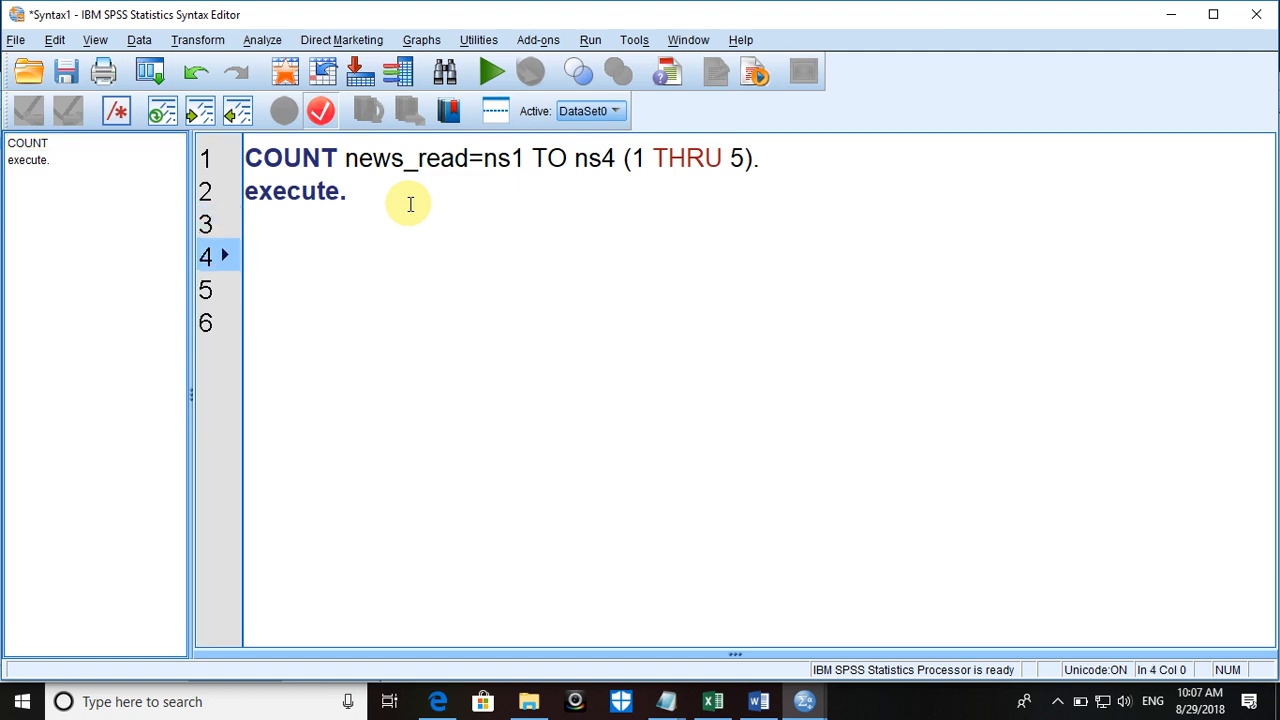
{"action": "type", "text": "add val la"}
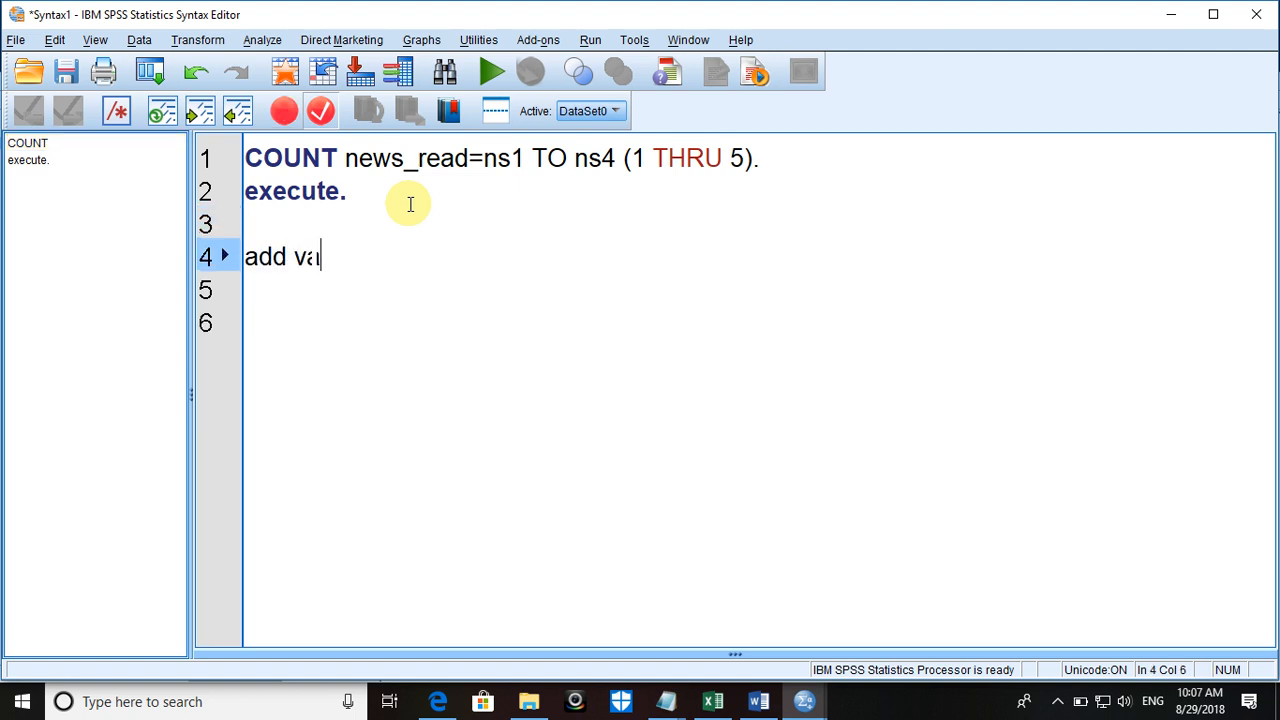
{"action": "key", "text": "BackSpace"}
{"action": "key", "text": "BackSpace"}
{"action": "key", "text": "BackSpace"}
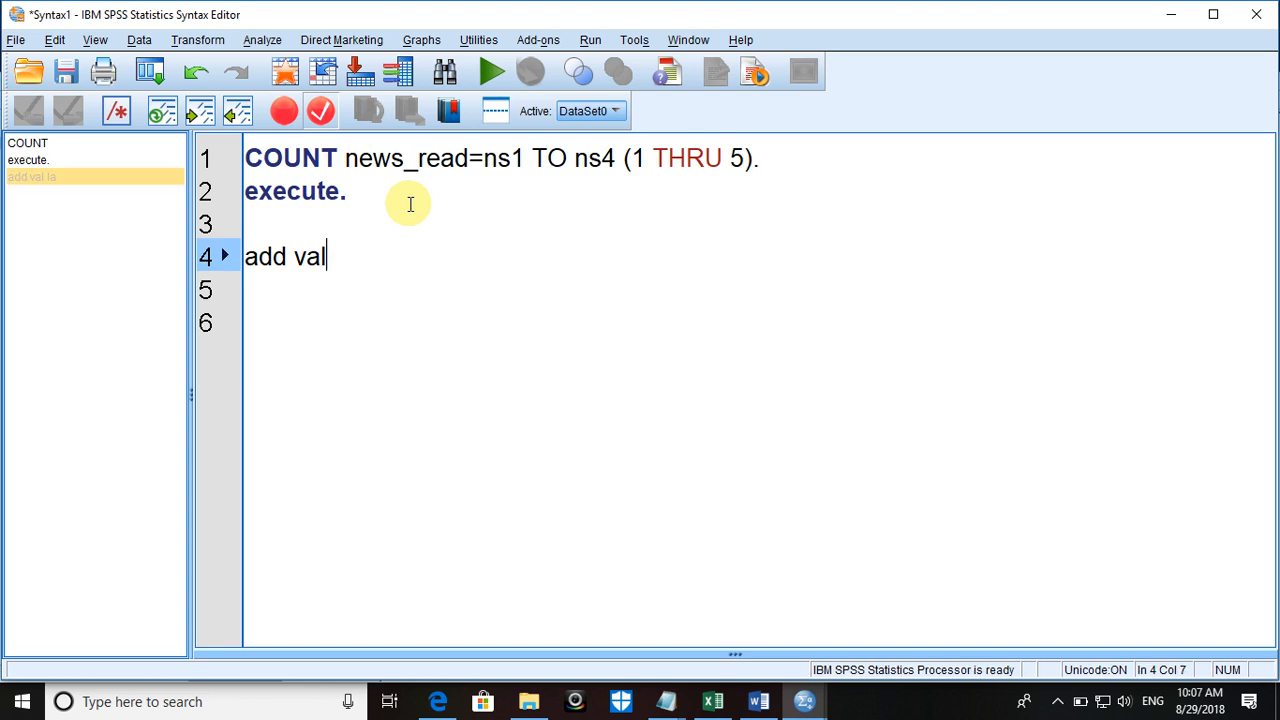
{"action": "type", "text": "ue label "}
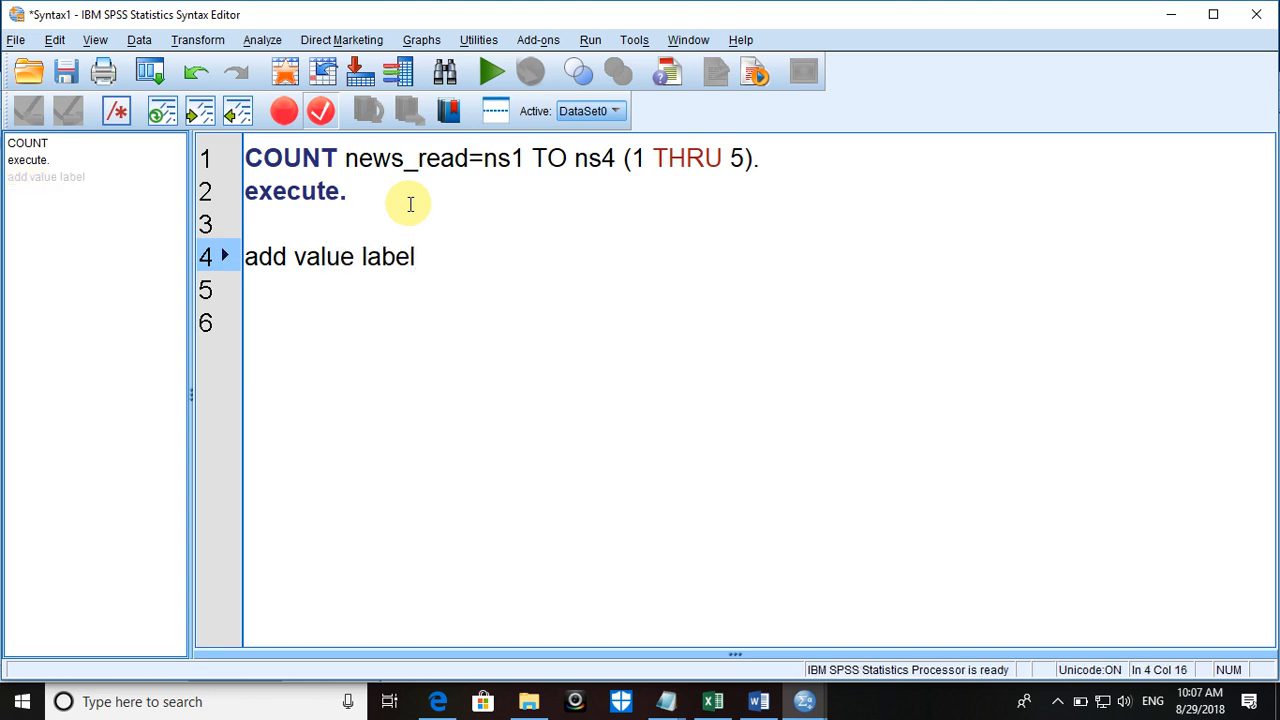
{"action": "type", "text": "news"}
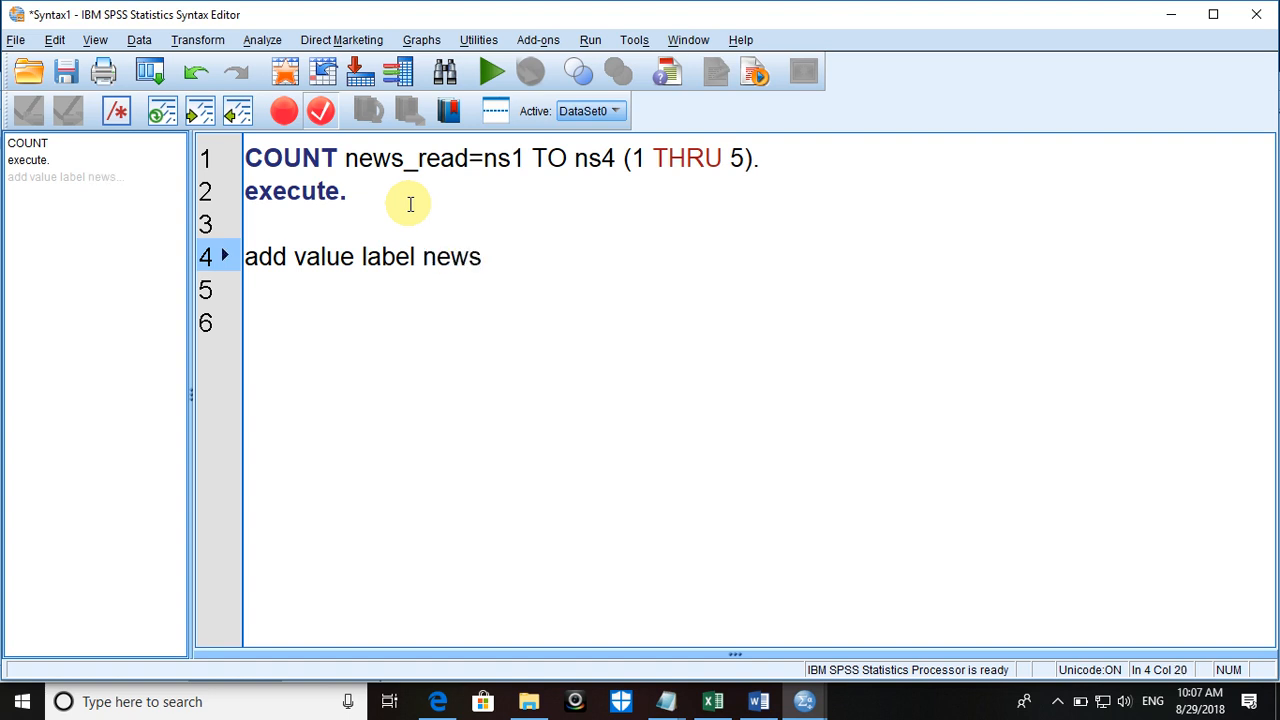
{"action": "type", "text": "_read"}
{"action": "key", "text": "Return"}
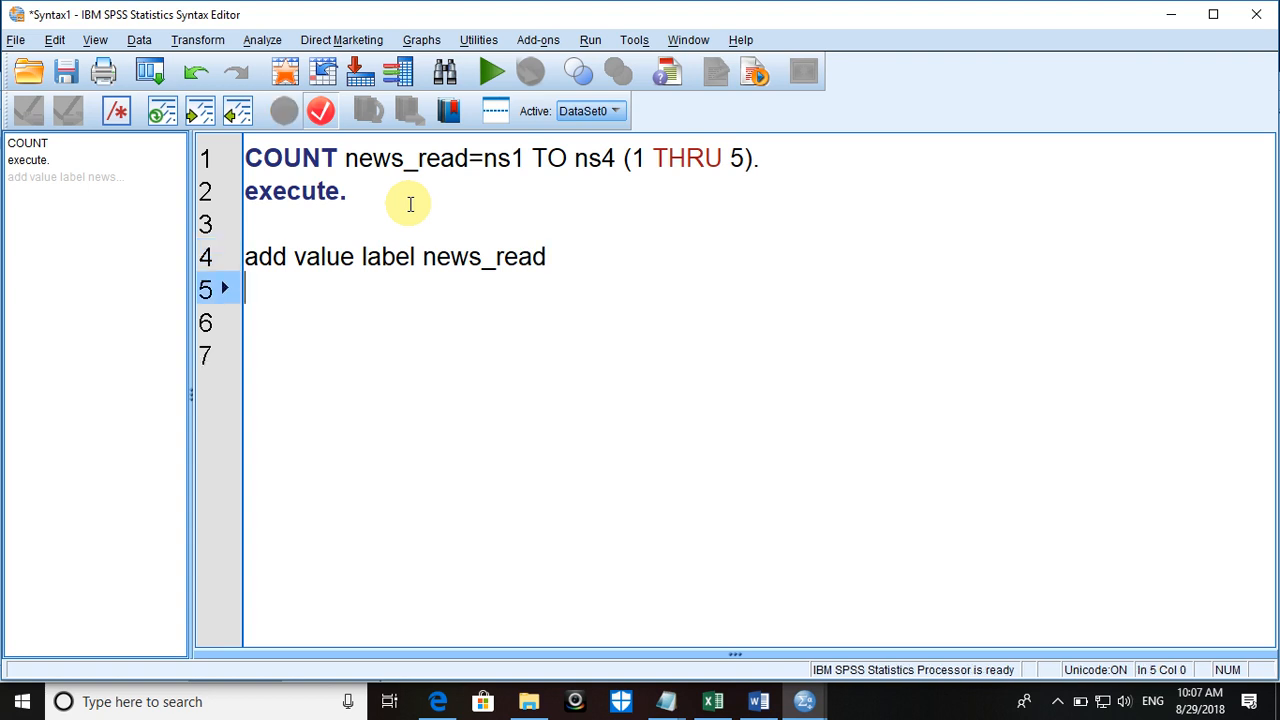
Step: Add the label 'No Newspaper' for value 0 on the line below the add value label command
{"action": "type", "text": "0 '"}
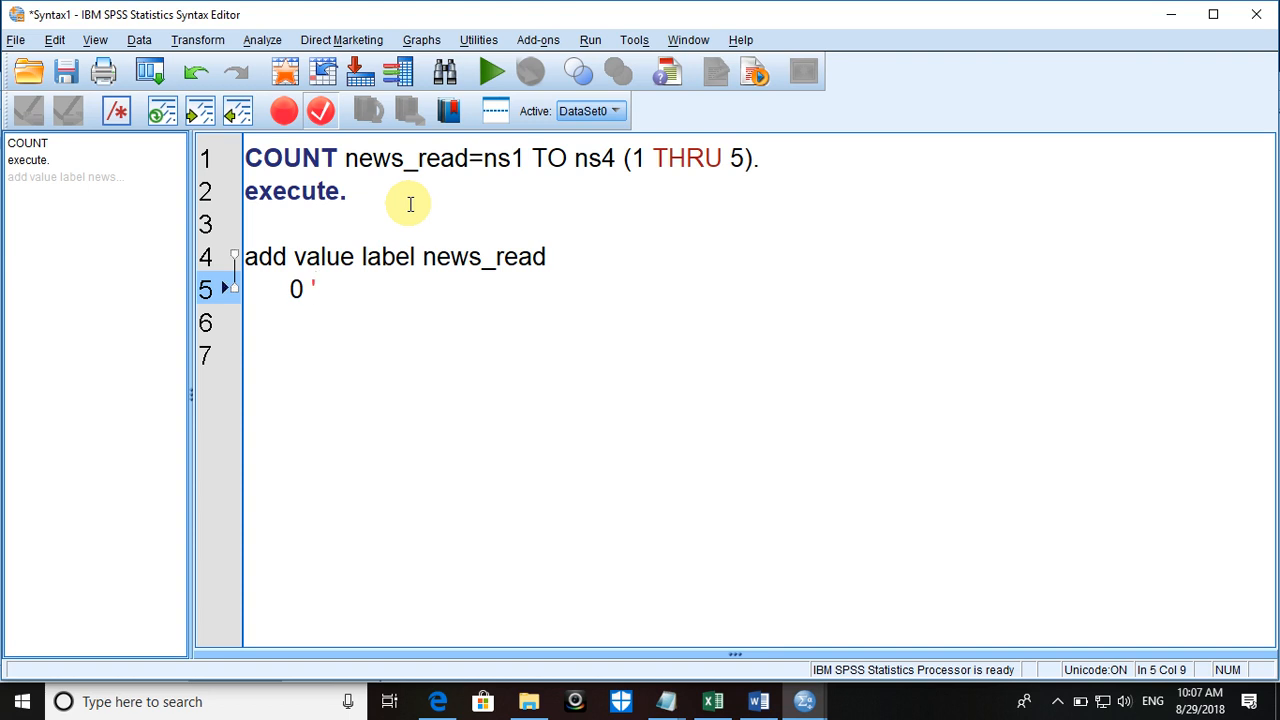
{"action": "type", "text": "No Ne"}
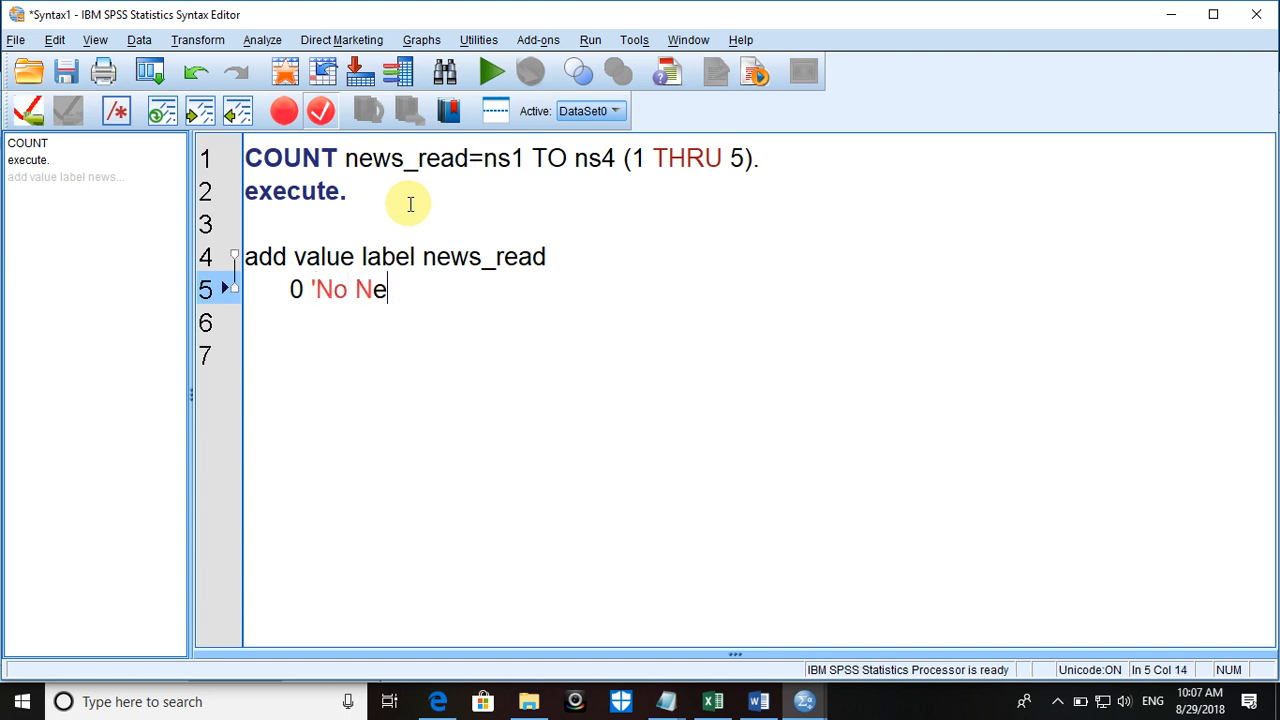
{"action": "type", "text": "wspap"}
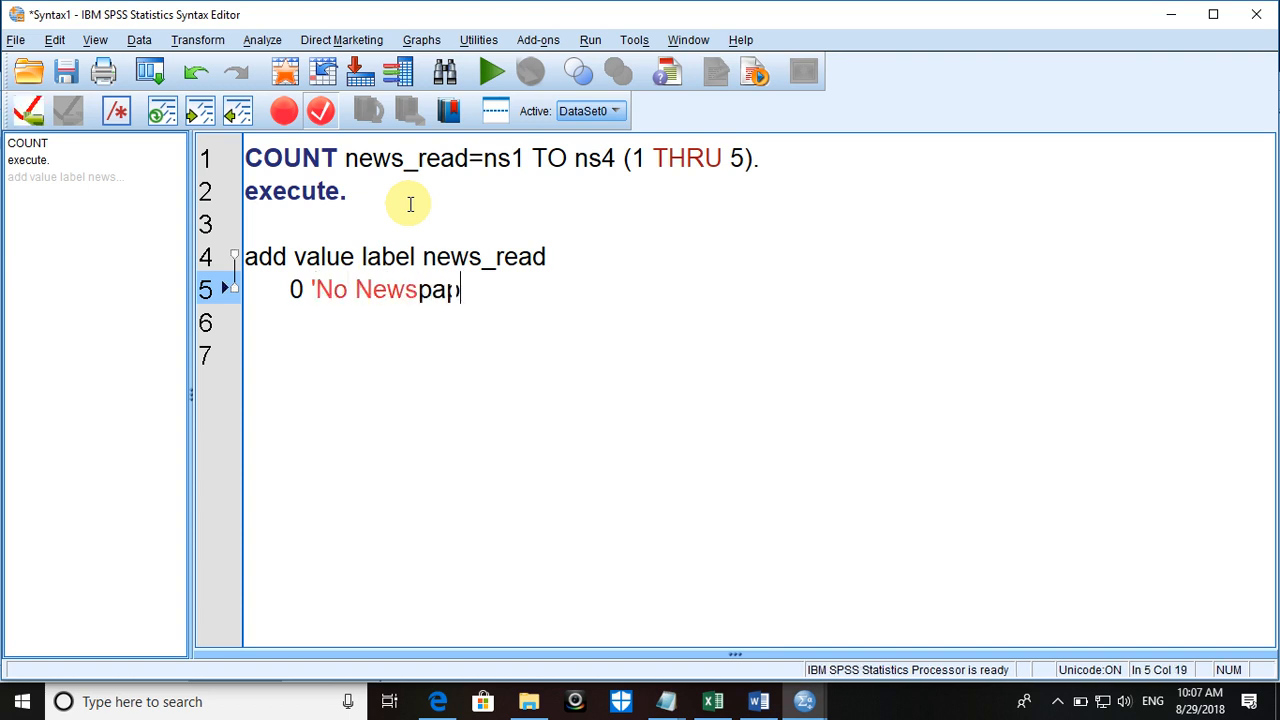
{"action": "type", "text": "er'"}
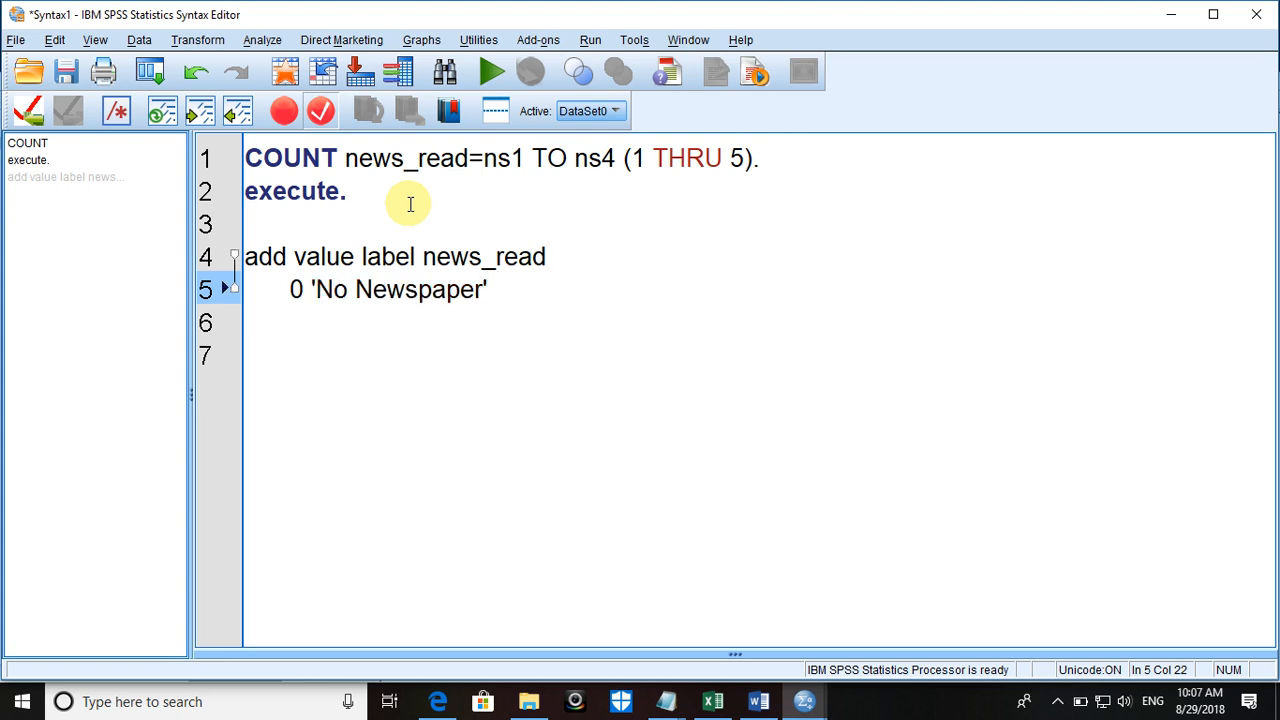
Step: Copy the No Newspaper label text with its closing quote from the value 0 line
{"action": "key", "text": "shift+Left"}
{"action": "key", "text": "shift+Left"}
{"action": "key", "text": "shift+Left"}
{"action": "key", "text": "shift+Left"}
{"action": "key", "text": "shift+Left"}
{"action": "key", "text": "shift+Left"}
{"action": "key", "text": "shift+Left"}
{"action": "key", "text": "shift+Left"}
{"action": "key", "text": "shift+Left"}
{"action": "key", "text": "shift+Left"}
{"action": "key", "text": "shift+Left"}
{"action": "key", "text": "shift+Left"}
{"action": "key", "text": "shift+Left"}
{"action": "key", "text": "ctrl+c"}
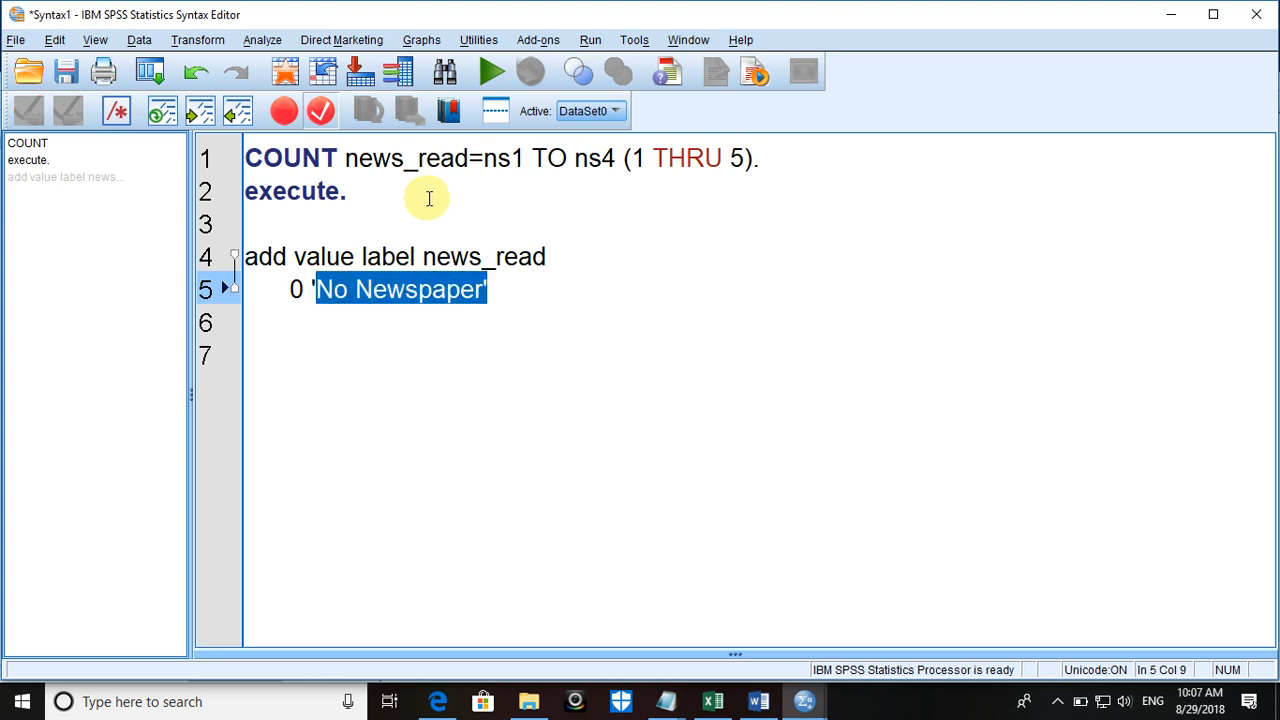
Step: Add a line for value 1 below the value 0 line, using the copied 'No Newspaper' label
{"action": "left_click", "coordinate": [491, 291]}
{"action": "key", "text": "Return"}
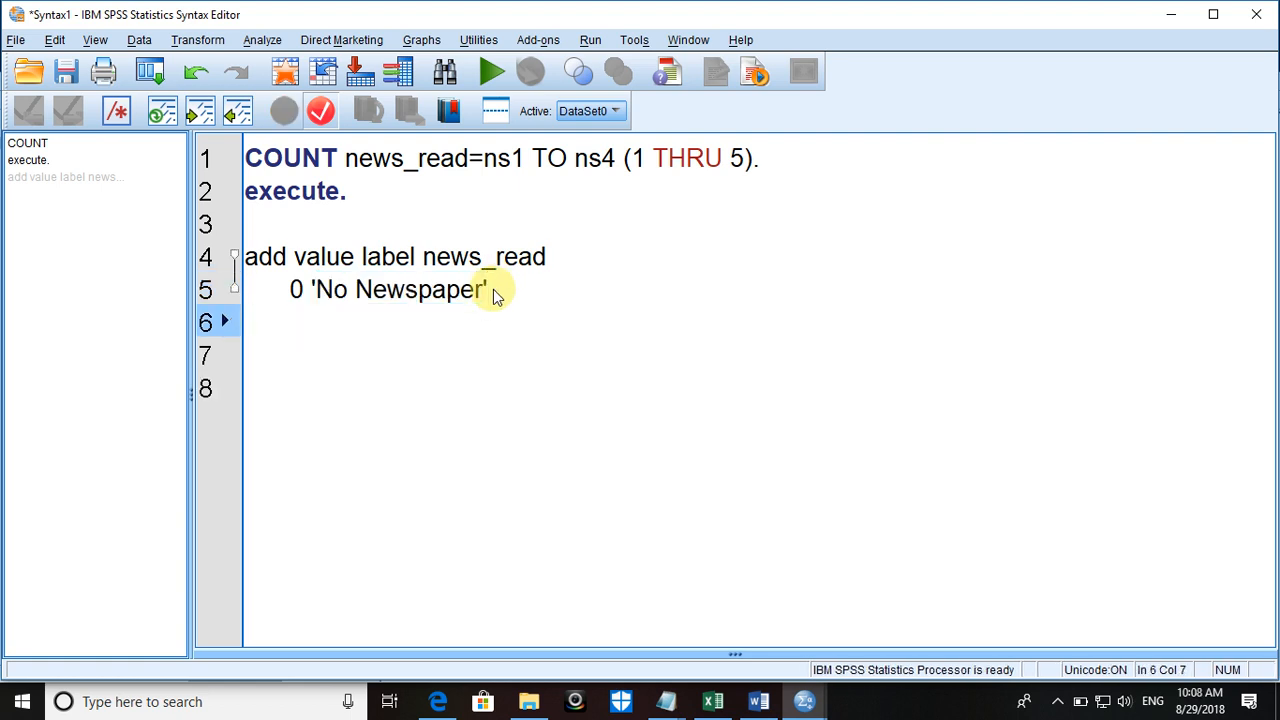
{"action": "type", "text": "1"}
{"action": "key", "text": "BackSpace"}
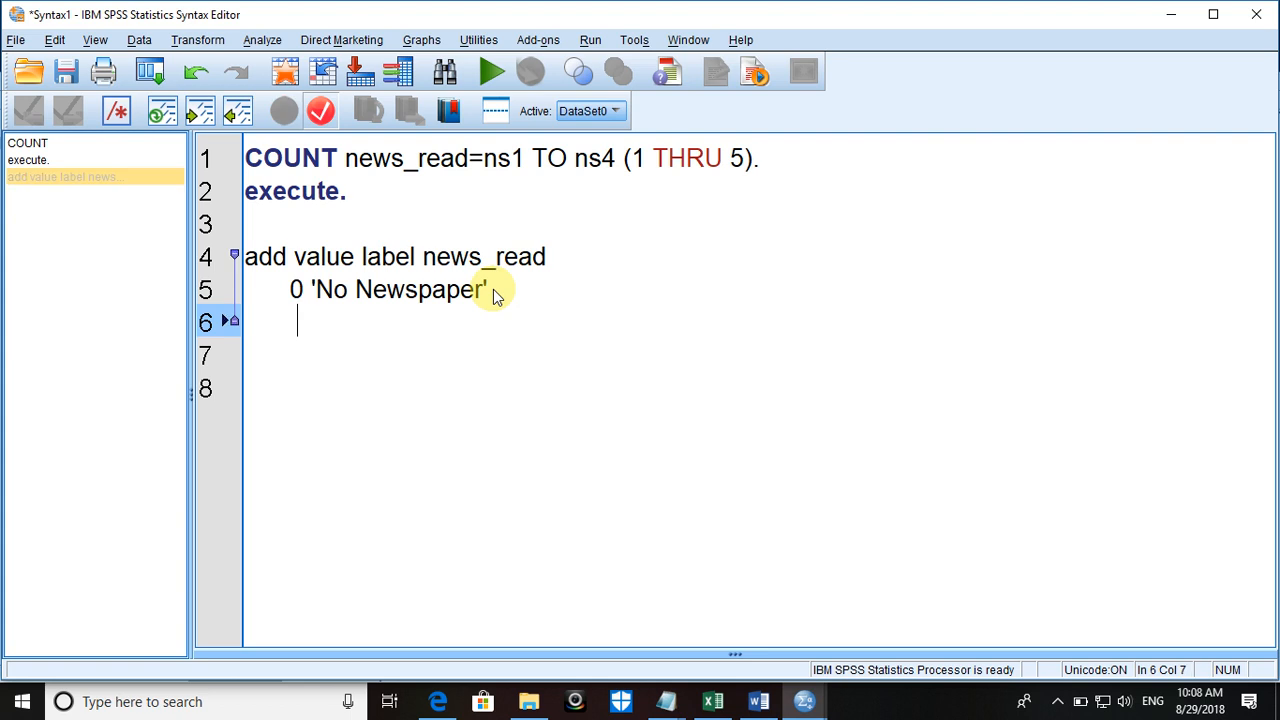
{"action": "type", "text": "1 "}
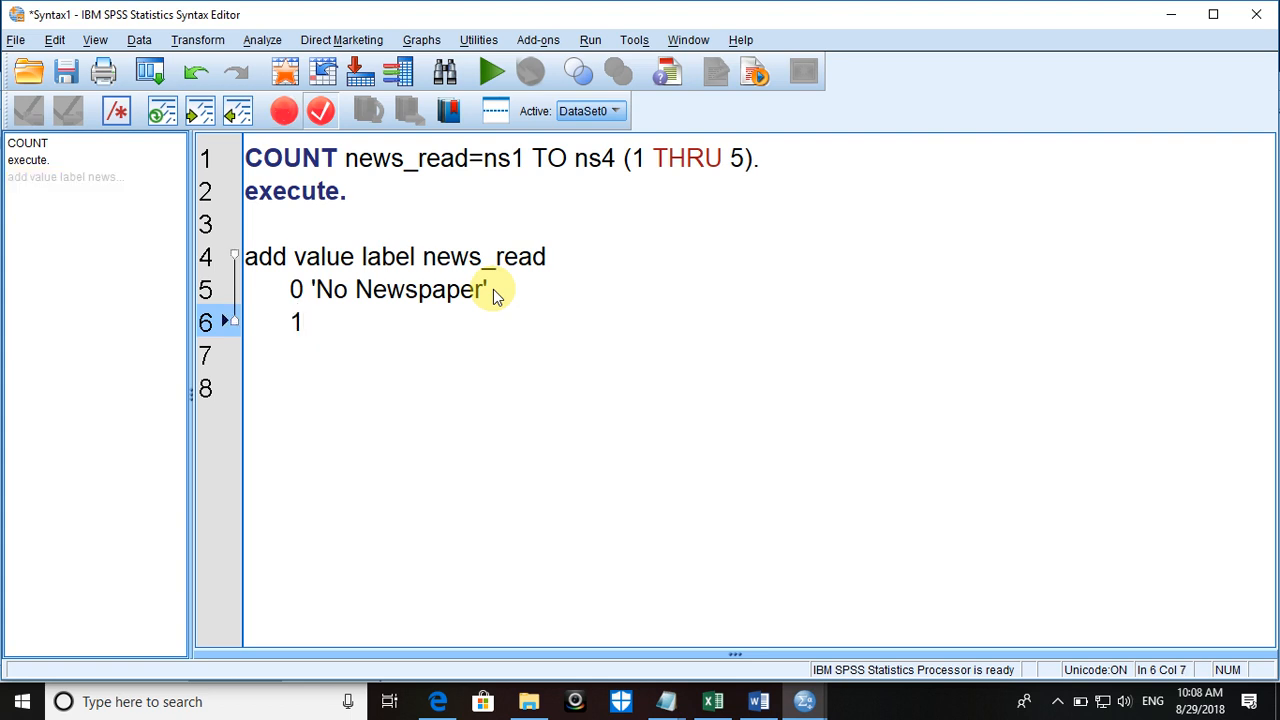
{"action": "type", "text": "'"}
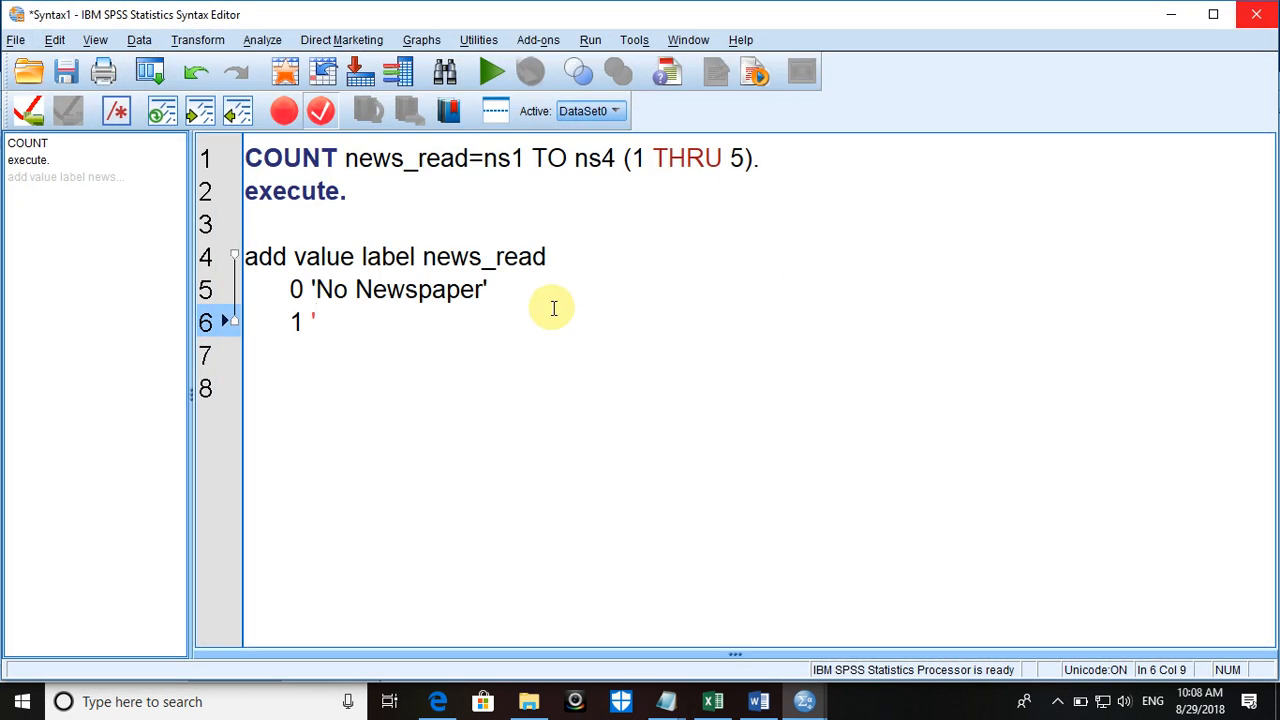
{"action": "key", "text": "ctrl+v"}
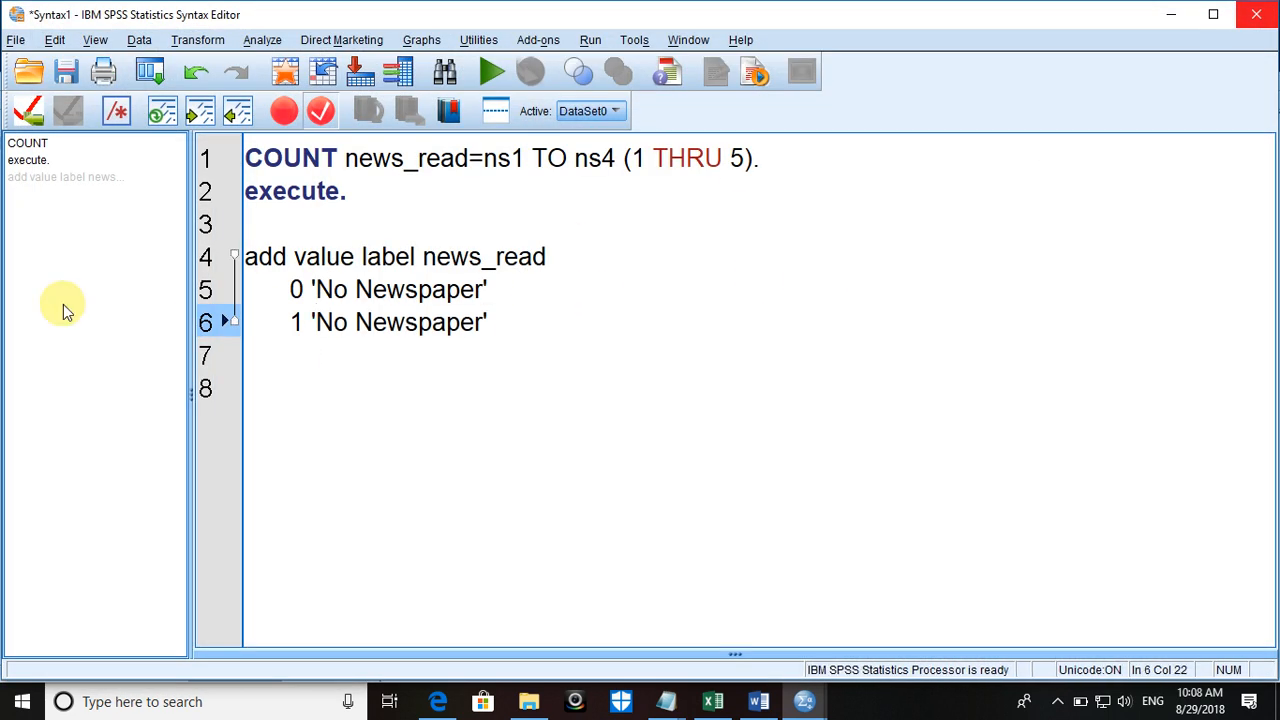
Step: Change the value 1 label to 'only 1 Newspaper' by replacing the word No
{"action": "key", "text": "Left"}
{"action": "key", "text": "Left"}
{"action": "key", "text": "Left"}
{"action": "key", "text": "Left"}
{"action": "key", "text": "Left"}
{"action": "key", "text": "Left"}
{"action": "key", "text": "Left"}
{"action": "key", "text": "Left"}
{"action": "key", "text": "Left"}
{"action": "key", "text": "Left"}
{"action": "key", "text": "Left"}
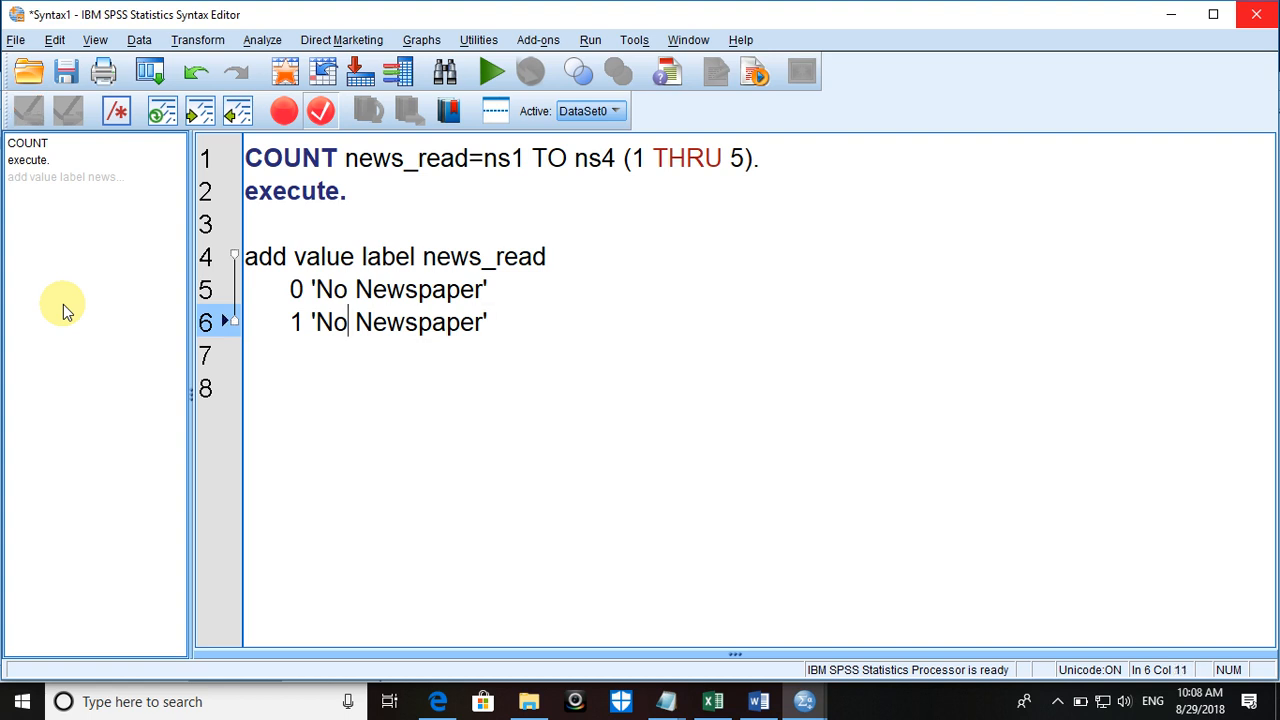
{"action": "key", "text": "BackSpace"}
{"action": "key", "text": "BackSpace"}
{"action": "type", "text": "onl"}
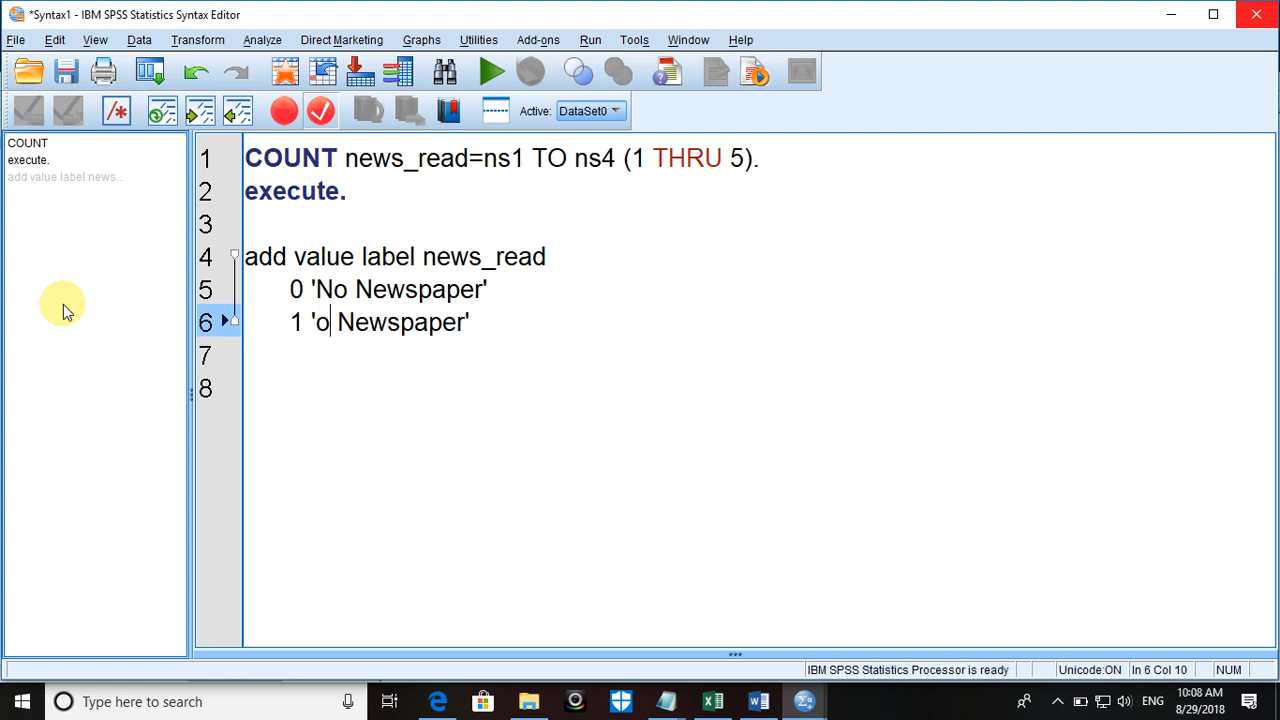
{"action": "type", "text": "y "}
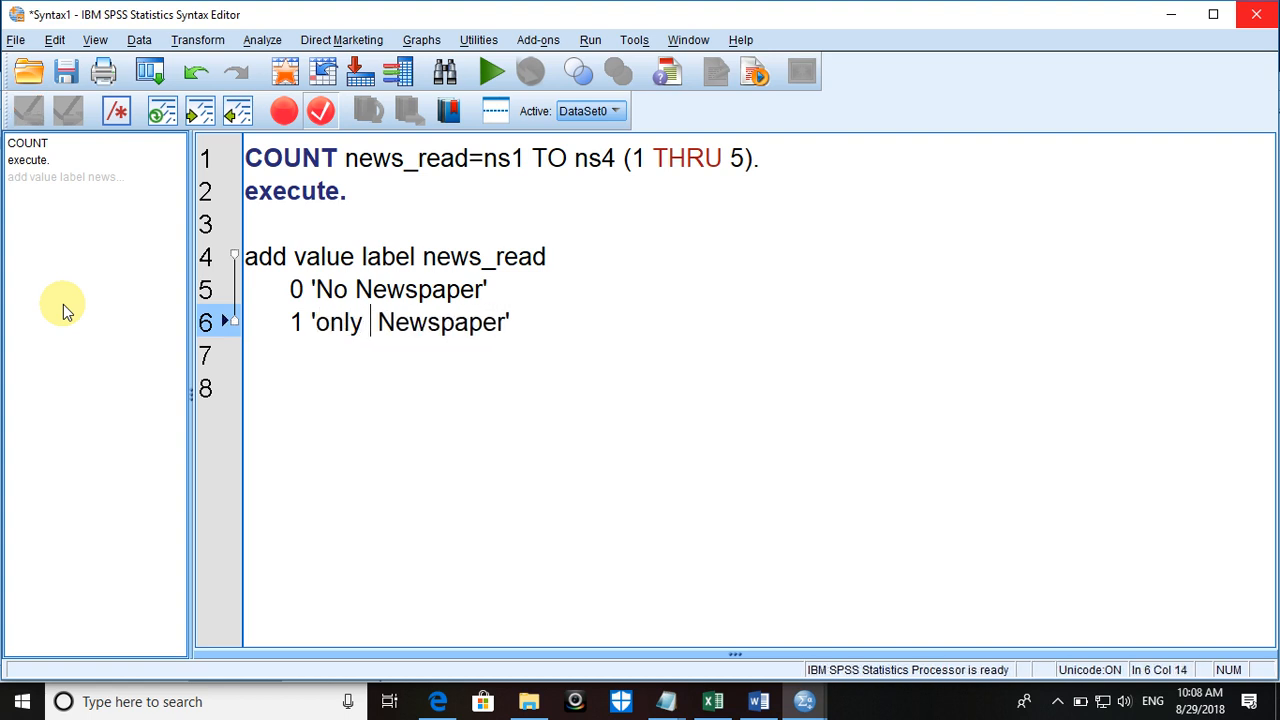
{"action": "type", "text": "1"}
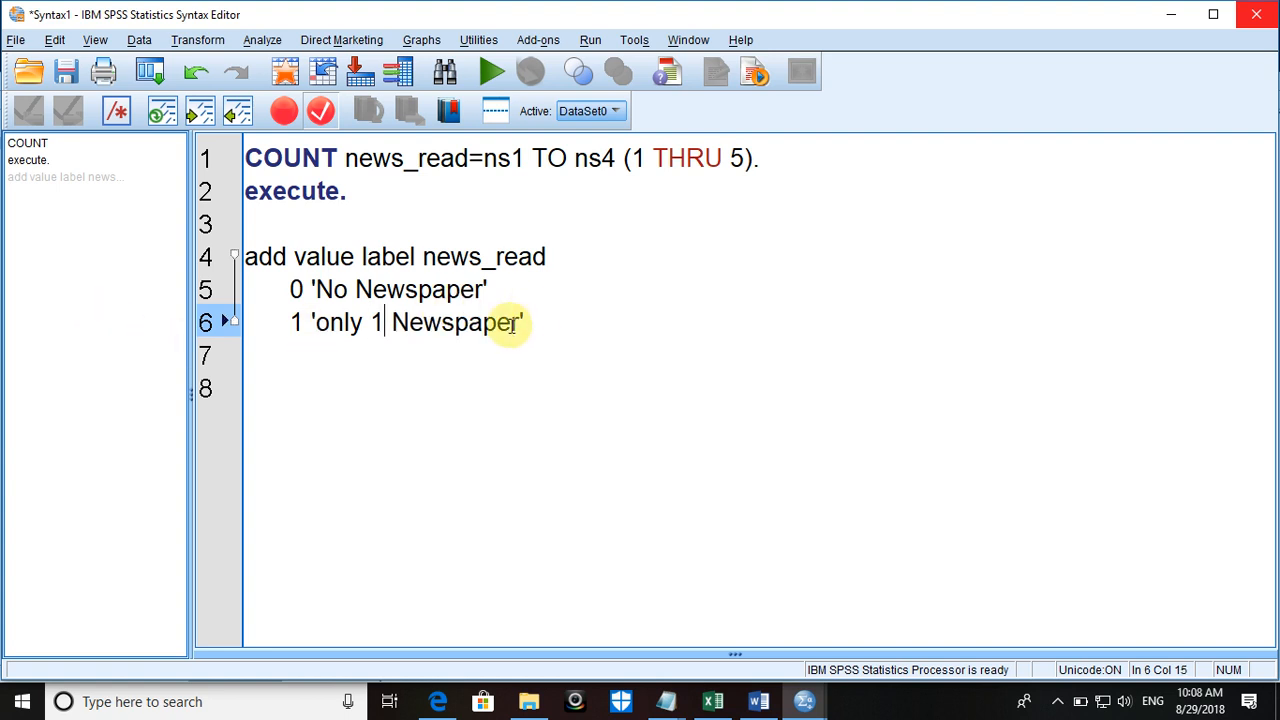
Step: Remove the word Newspaper from the value 1 label, leaving 'only 1 '
{"action": "left_click_drag", "start_coordinate": [522, 322], "coordinate": [391, 322]}
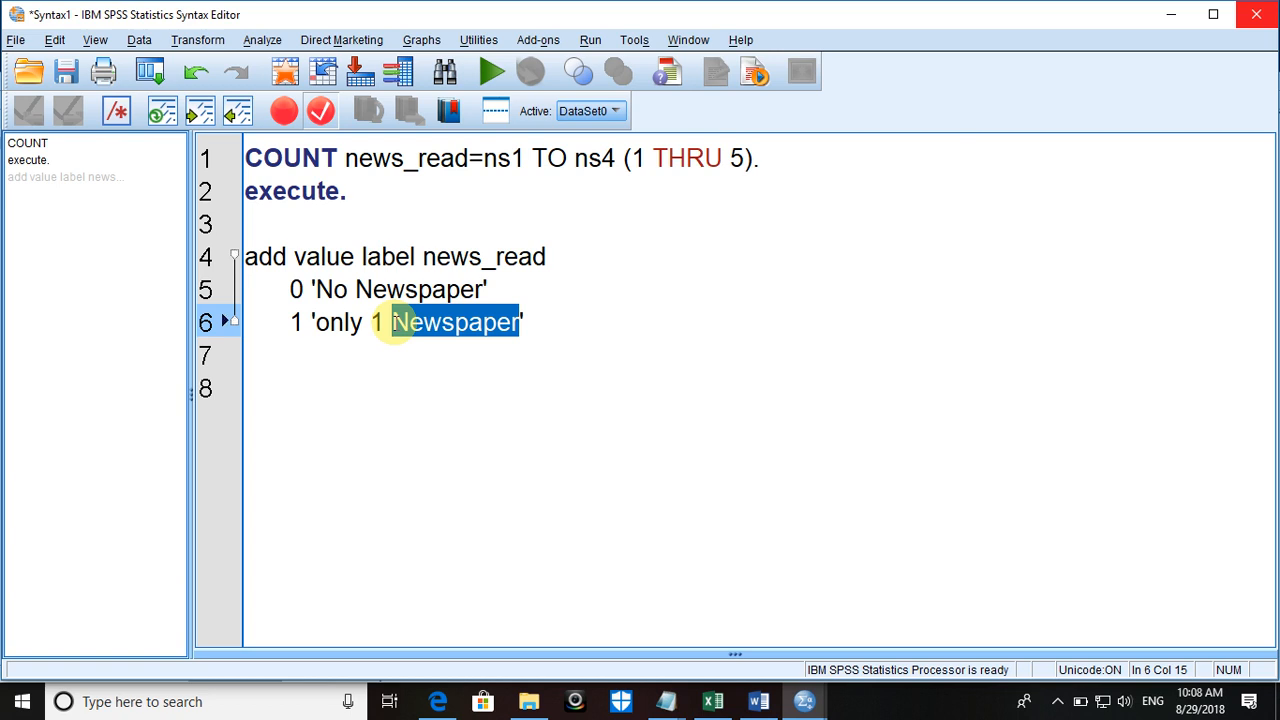
{"action": "key", "text": "BackSpace"}
{"action": "type", "text": "'"}
Step: Duplicate the value 1 line onto the line below and change it to 2 'only 2 '
{"action": "left_click_drag", "start_coordinate": [397, 322], "coordinate": [222, 320]}
{"action": "key", "text": "ctrl+c"}
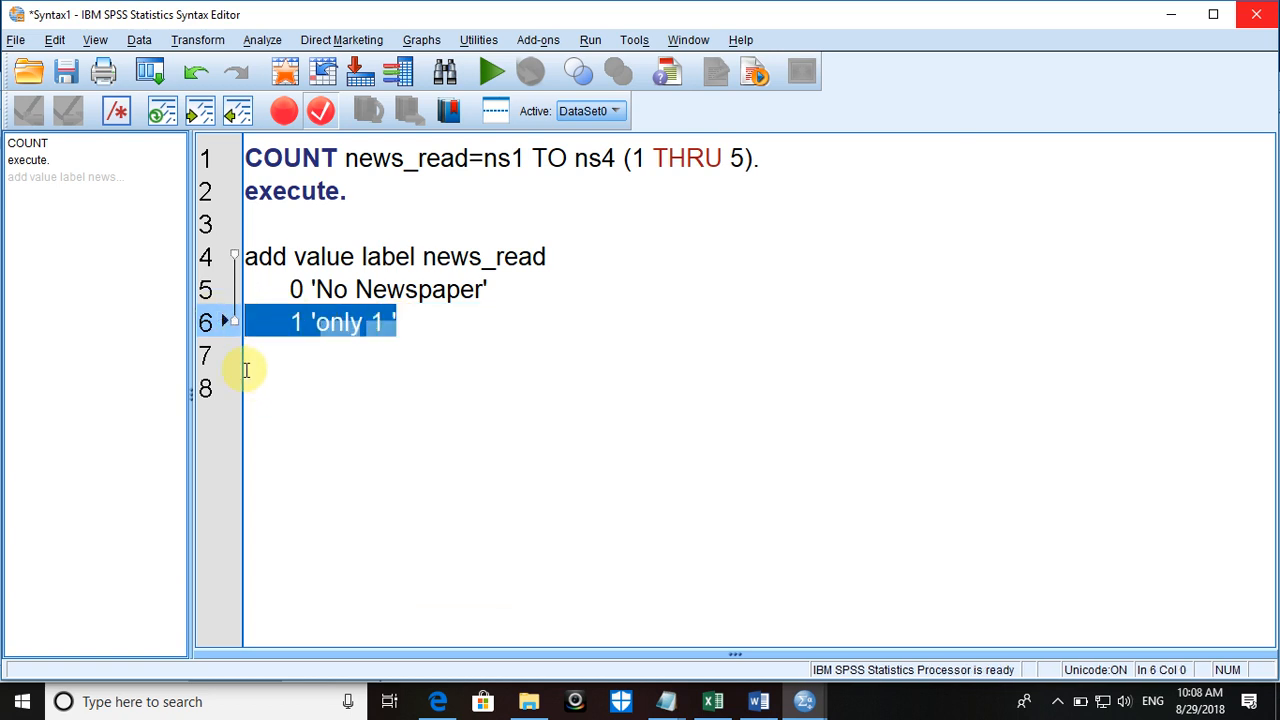
{"action": "left_click", "coordinate": [250, 365]}
{"action": "left_click", "coordinate": [250, 365]}
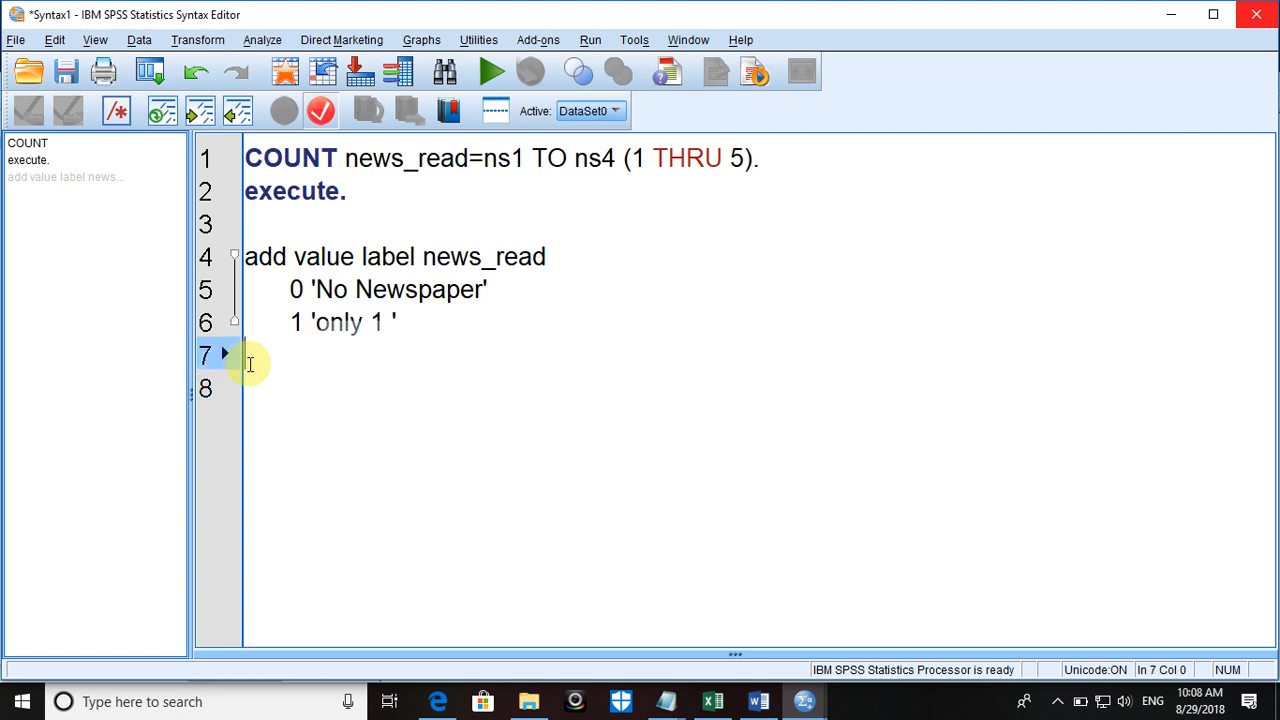
{"action": "key", "text": "ctrl+v"}
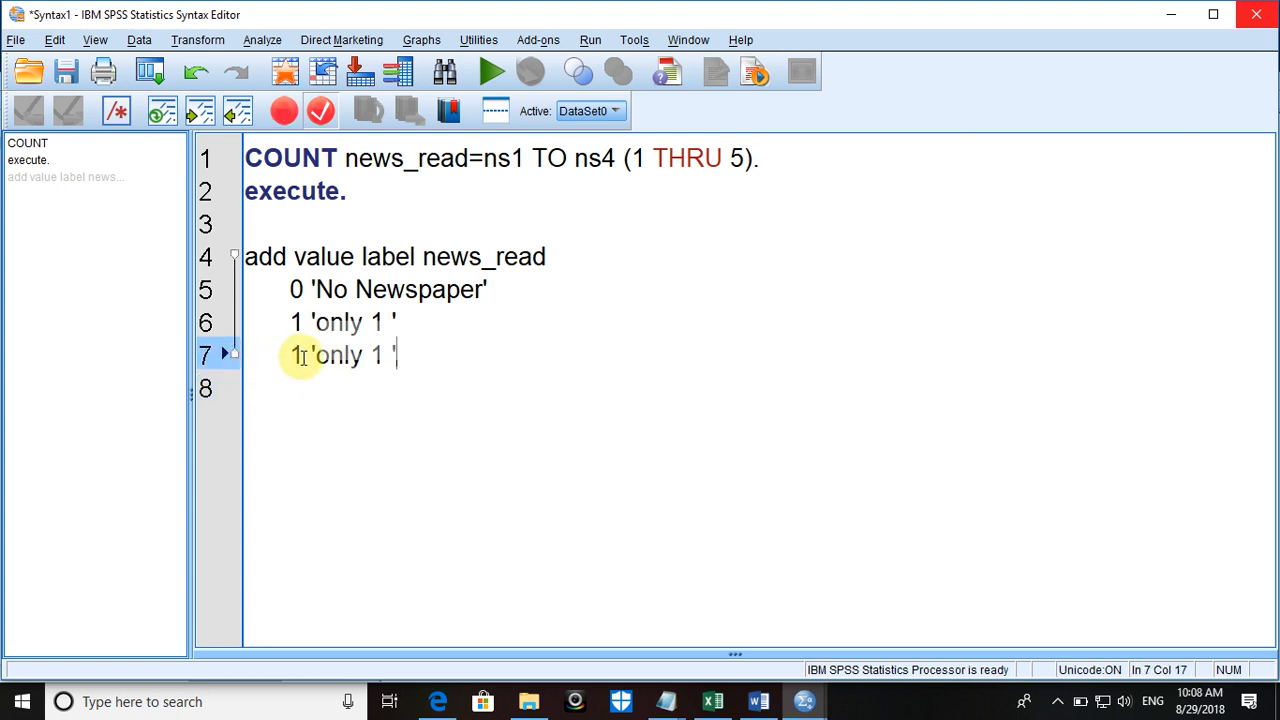
{"action": "left_click", "coordinate": [303, 357]}
{"action": "key", "text": "BackSpace"}
{"action": "type", "text": "2"}
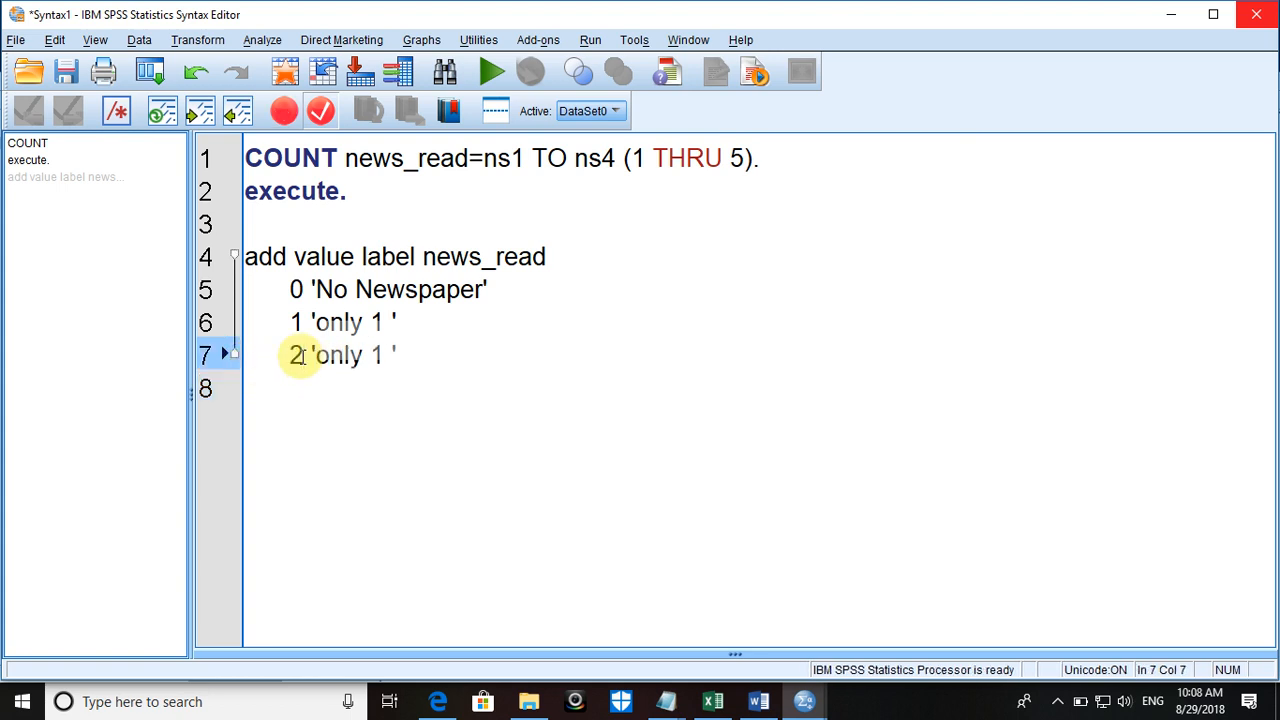
{"action": "left_click", "coordinate": [381, 356]}
{"action": "key", "text": "BackSpace"}
{"action": "type", "text": "2"}
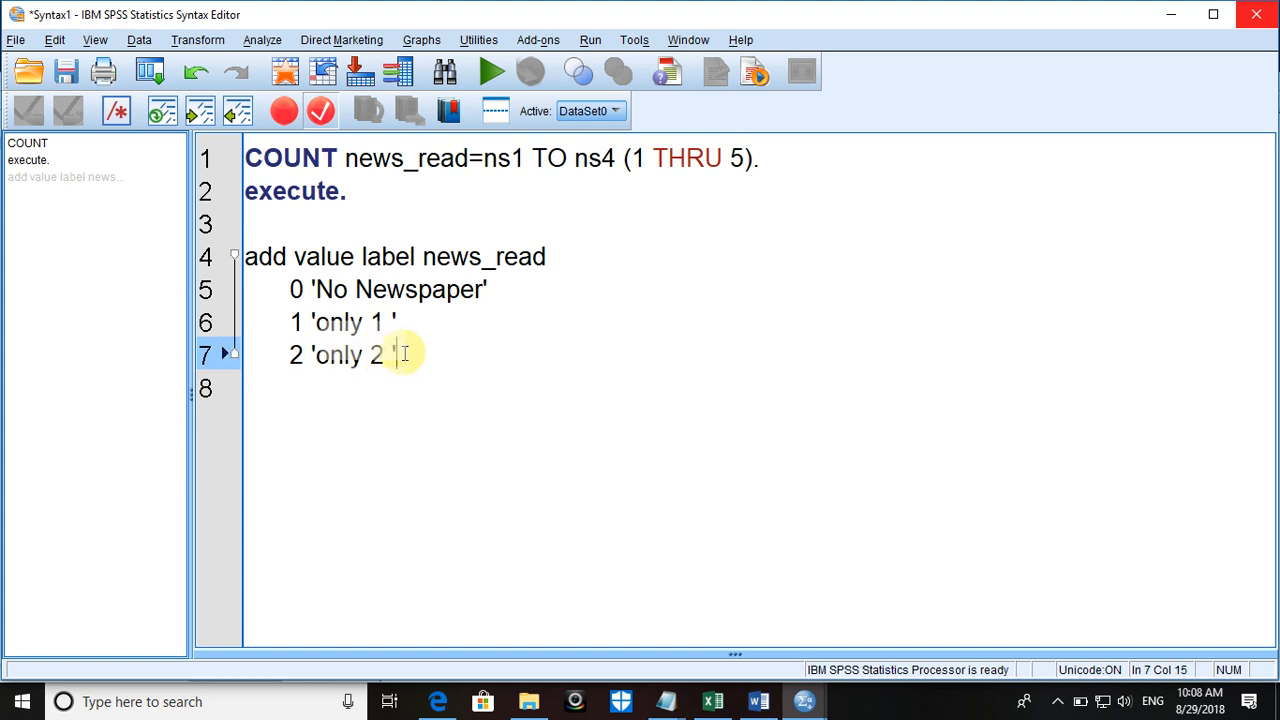
Step: Add another copy of the label line below value 2 and change it to 3 'only 3 '
{"action": "key", "text": "Return"}
{"action": "key", "text": "ctrl+v"}
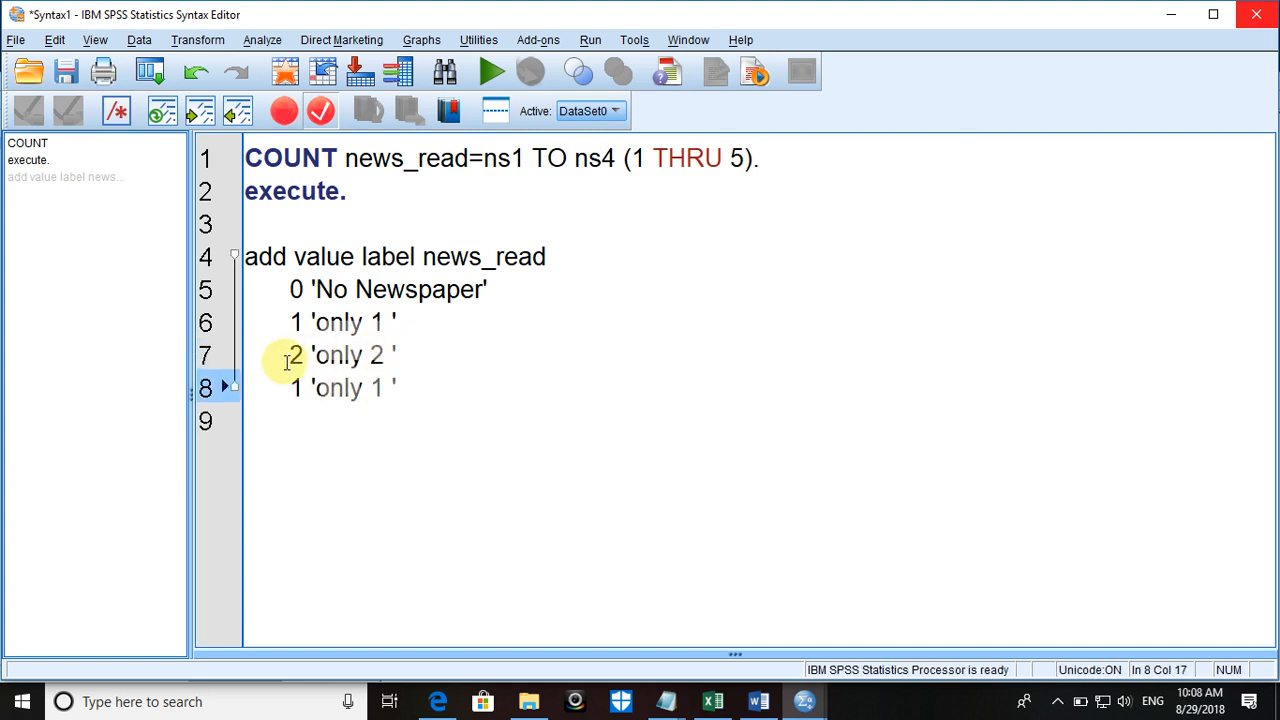
{"action": "left_click", "coordinate": [297, 388]}
{"action": "key", "text": "BackSpace"}
{"action": "type", "text": "3"}
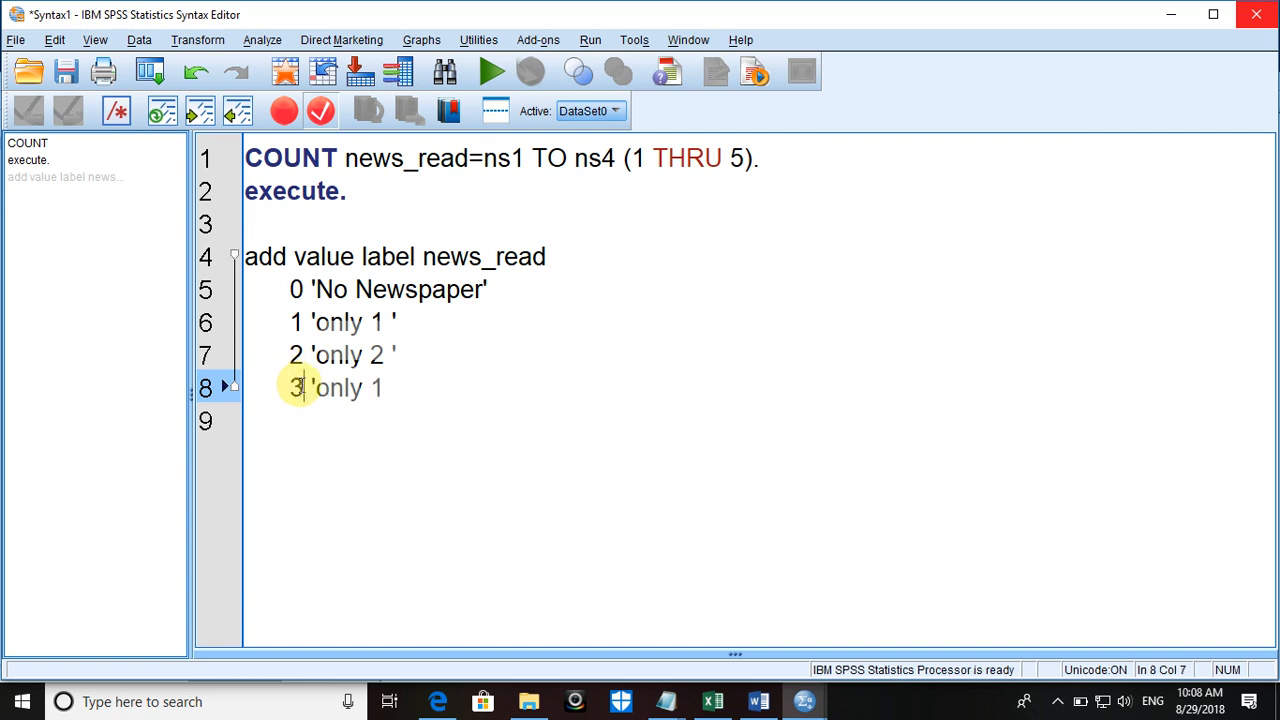
{"action": "left_click", "coordinate": [385, 388]}
{"action": "key", "text": "BackSpace"}
{"action": "type", "text": "3"}
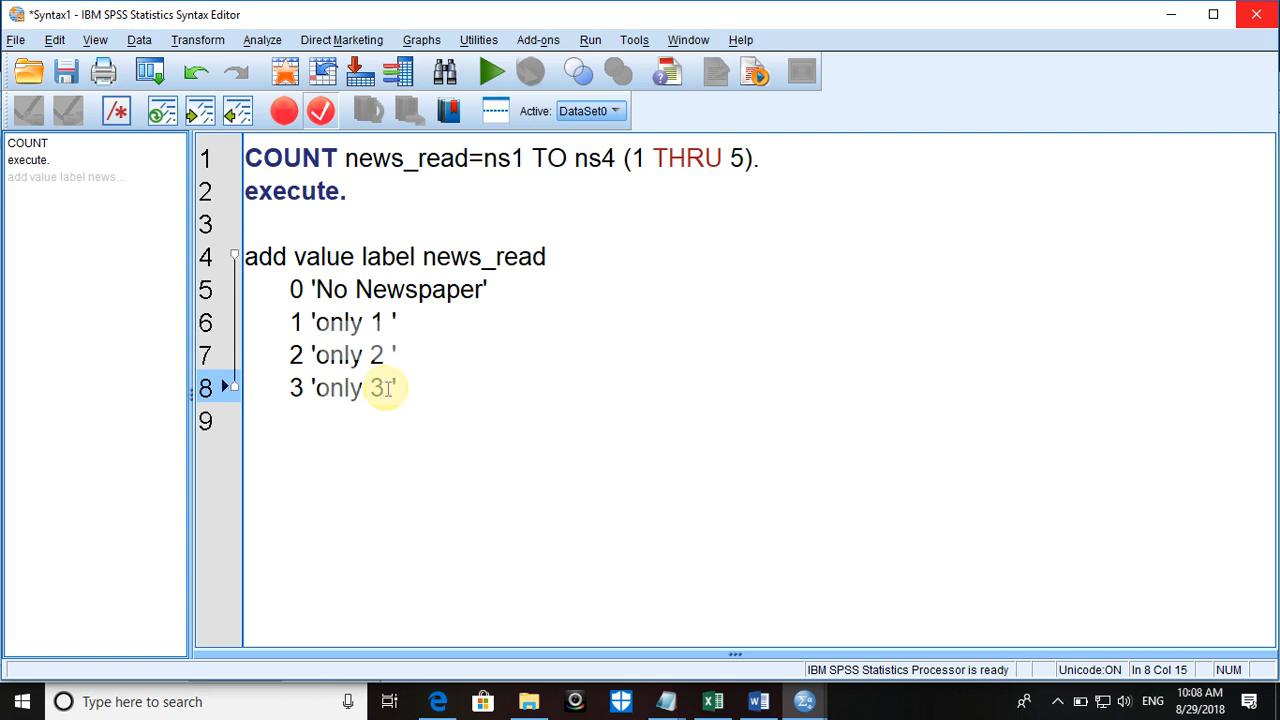
Step: Add one more copy of the label line below value 3 and change it to 4 'only 4 '
{"action": "key", "text": "Return"}
{"action": "key", "text": "ctrl+v"}
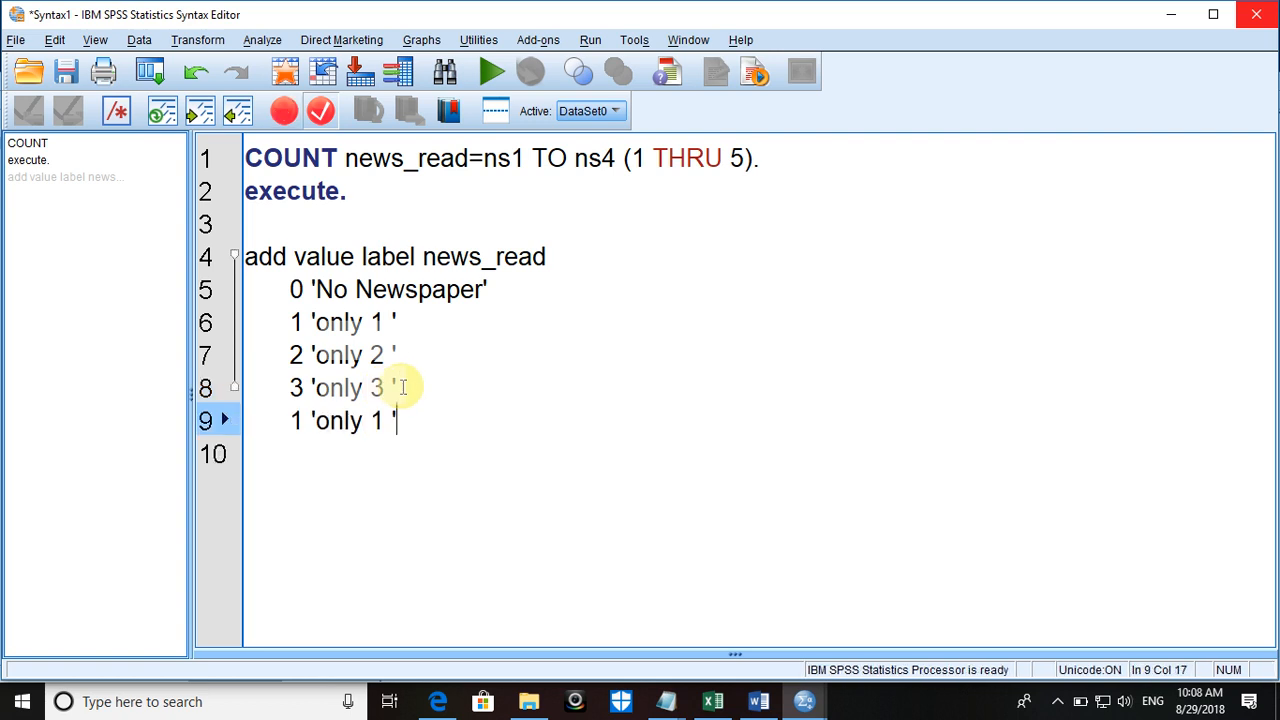
{"action": "left_click", "coordinate": [299, 420]}
{"action": "key", "text": "BackSpace"}
{"action": "type", "text": "4"}
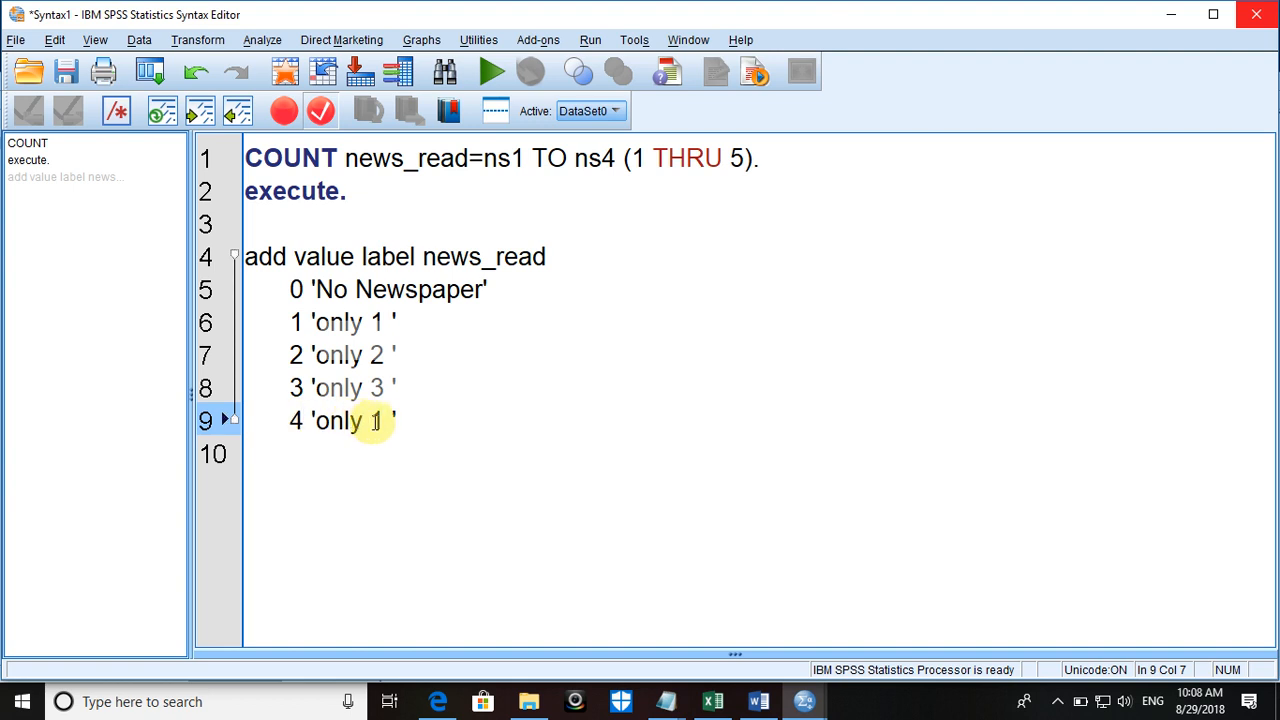
{"action": "left_click", "coordinate": [381, 420]}
{"action": "key", "text": "BackSpace"}
{"action": "type", "text": "4"}
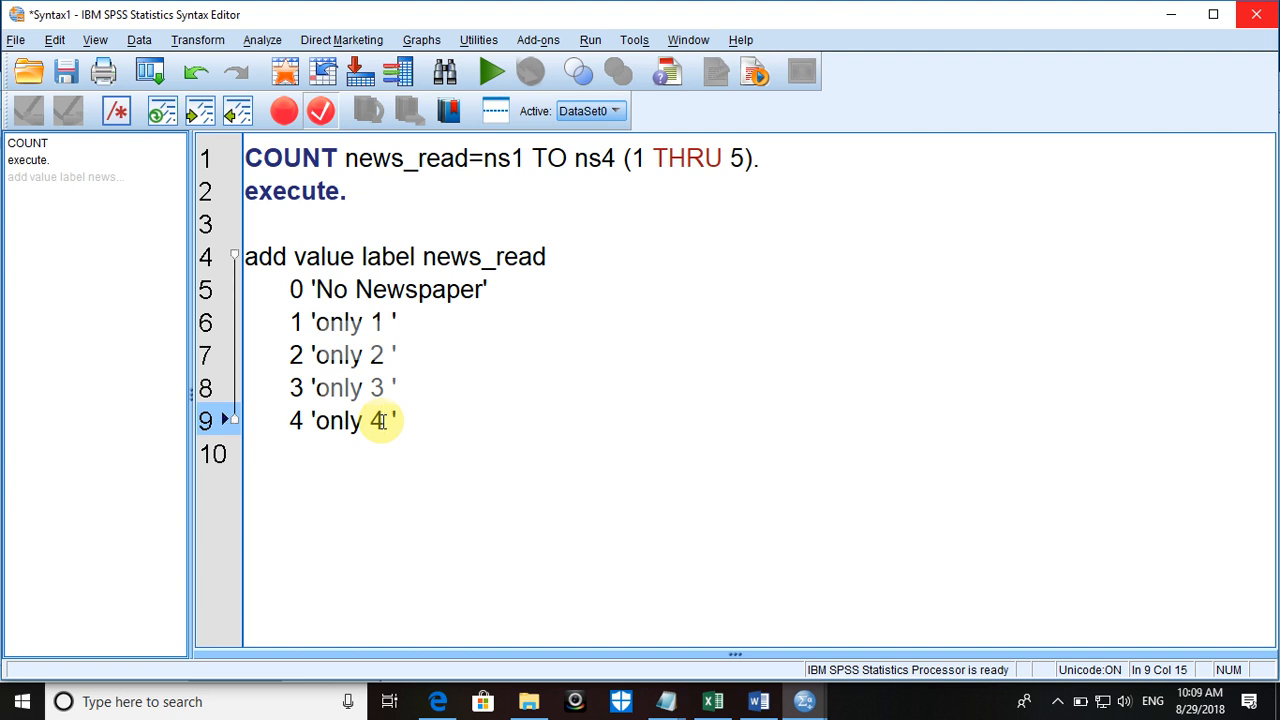
Step: End the value label command with a period after 'only 4 ' and run the COUNT and value label syntax
{"action": "left_click", "coordinate": [410, 425]}
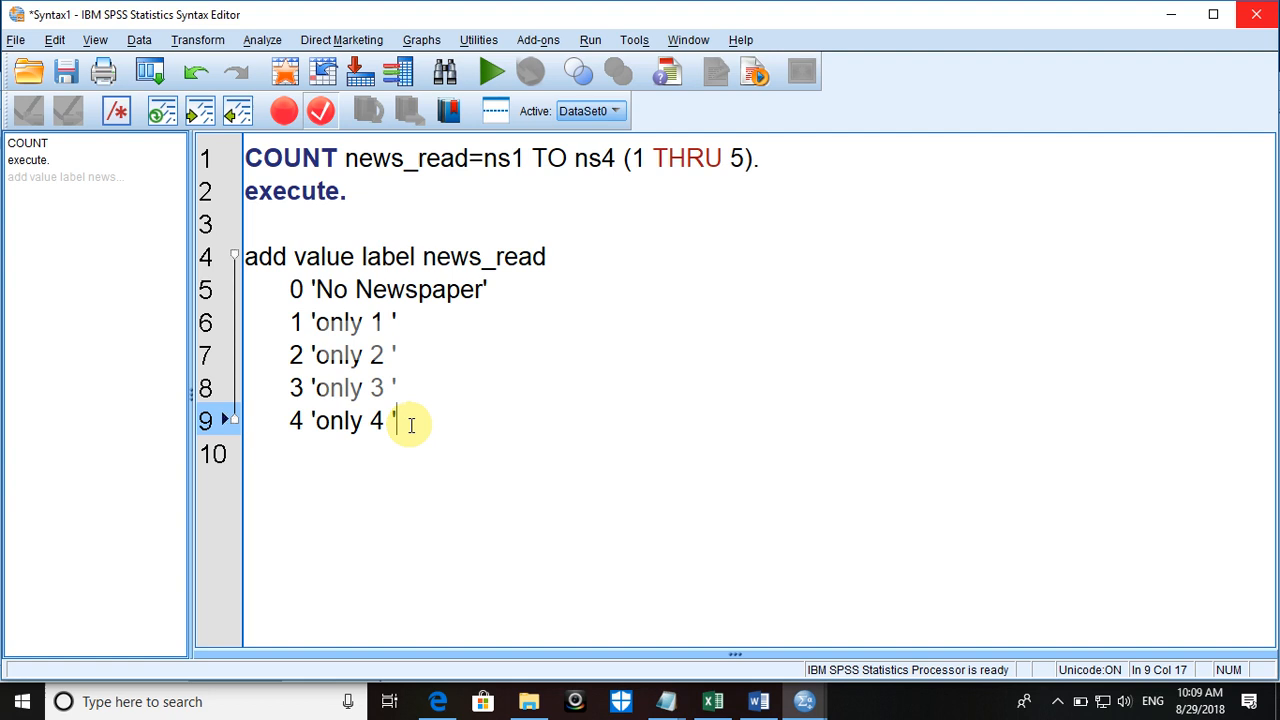
{"action": "type", "text": "."}
{"action": "key", "text": "Return"}
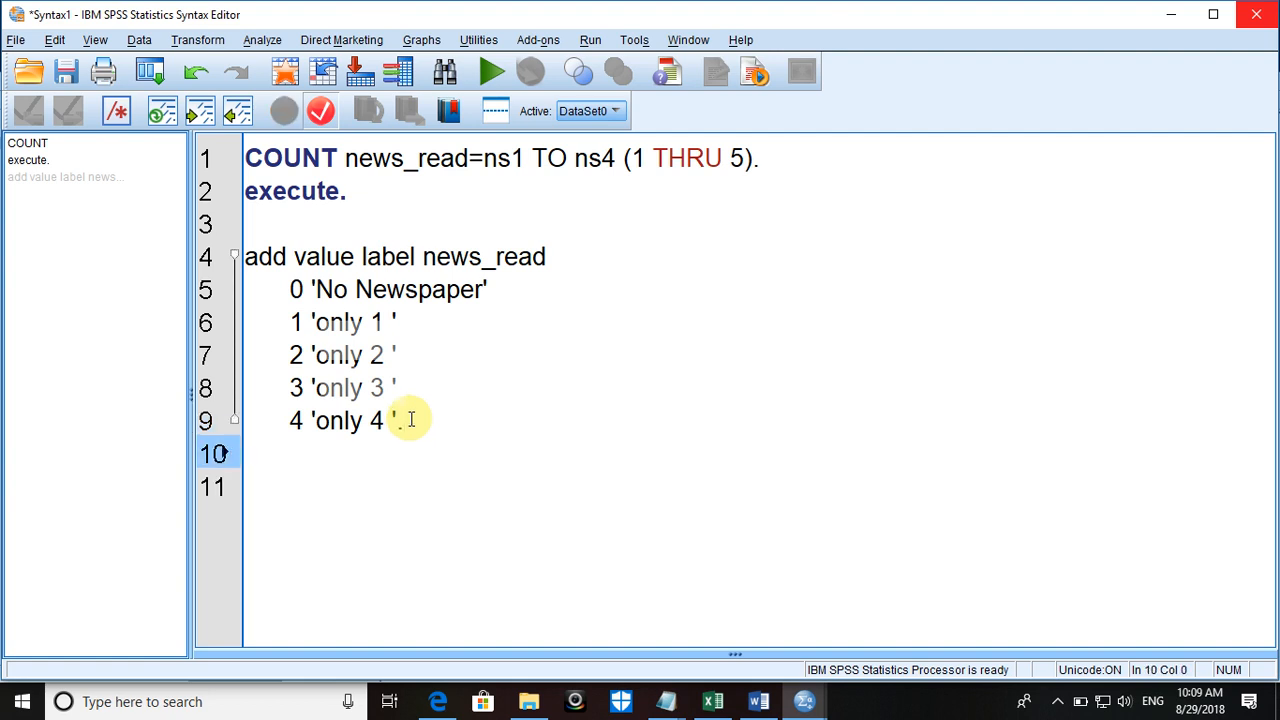
{"action": "left_click_drag", "start_coordinate": [285, 158], "coordinate": [410, 355]}
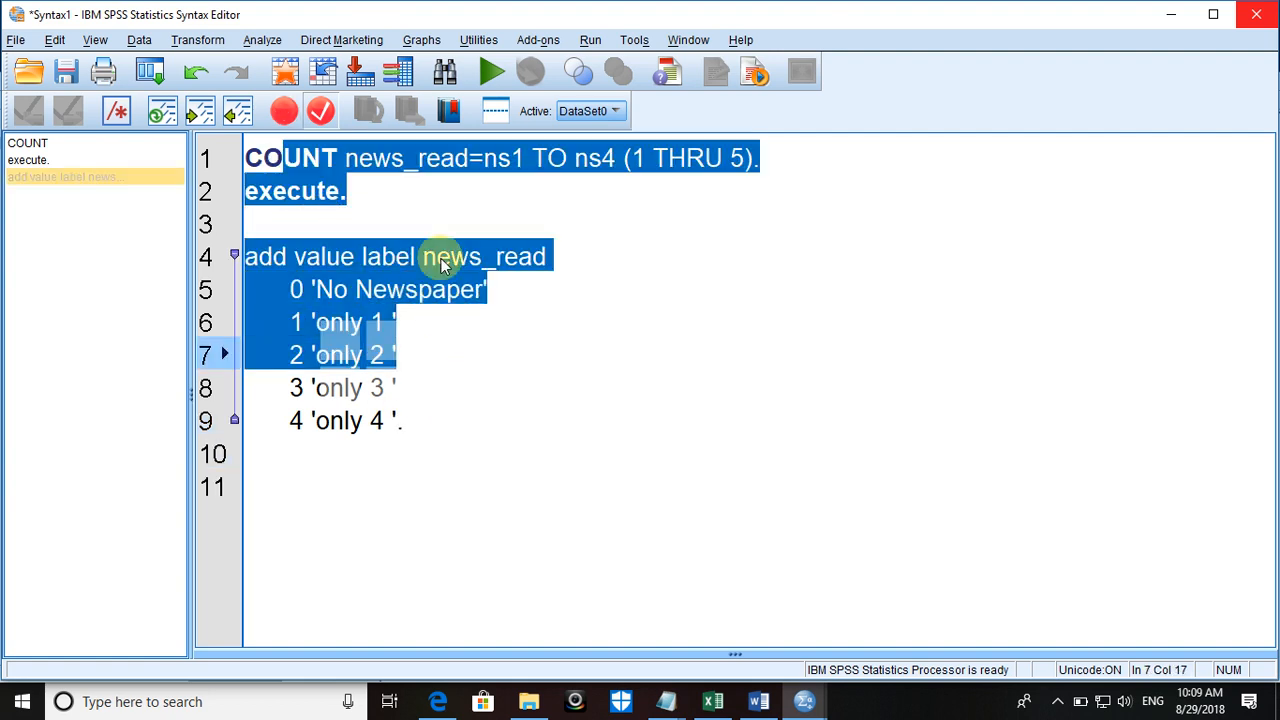
{"action": "left_click", "coordinate": [491, 70]}
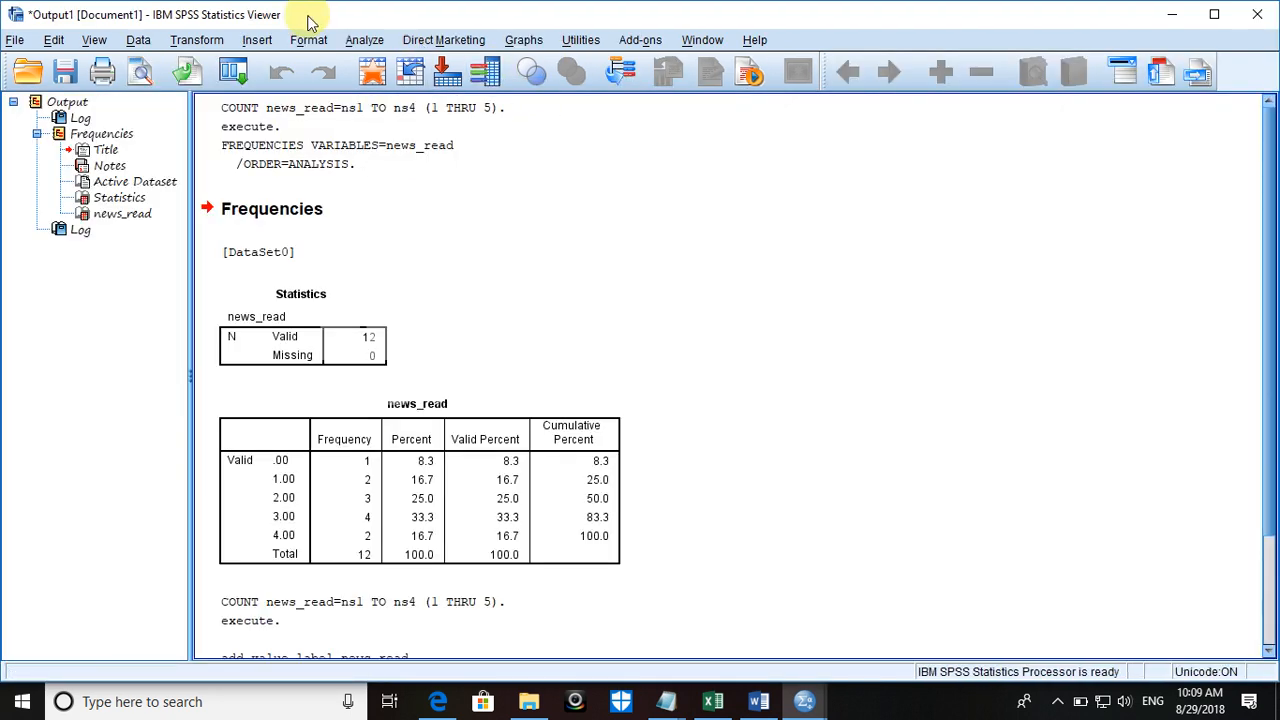
Step: Rerun the Frequencies analysis on news_read with frequency tables displayed
{"action": "left_click", "coordinate": [372, 42]}
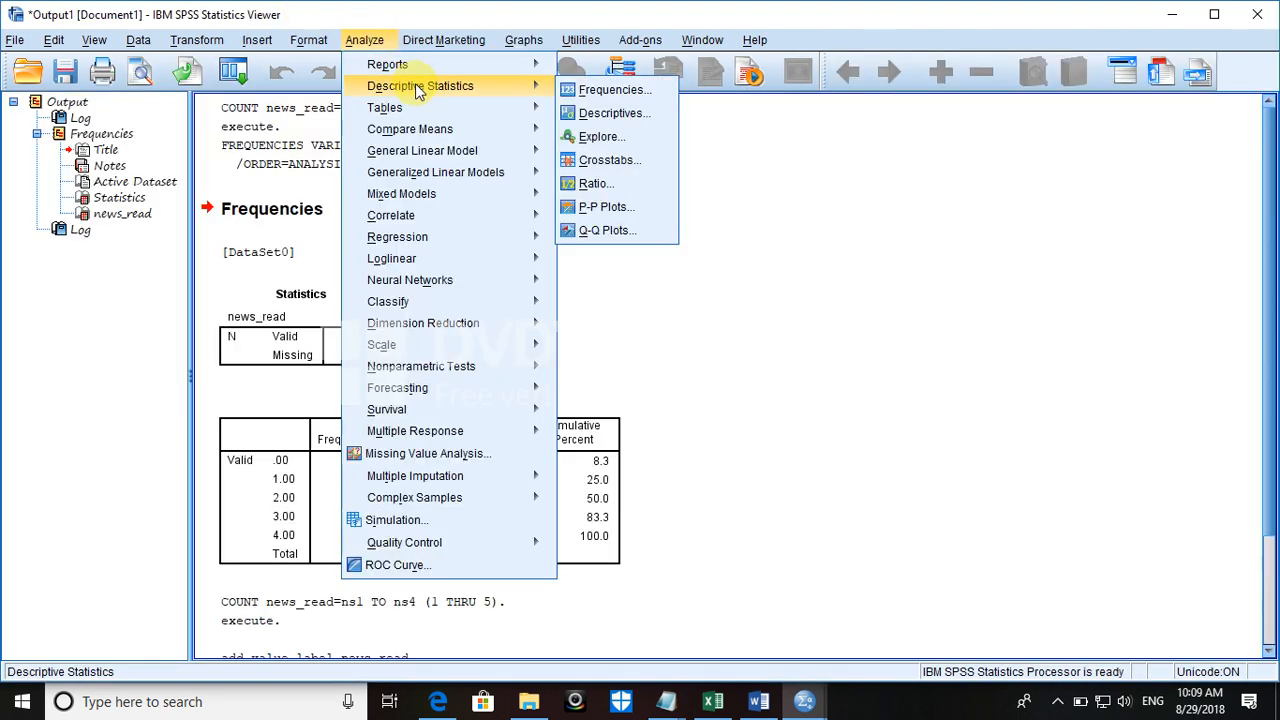
{"action": "mouse_move", "coordinate": [523, 86]}
{"action": "left_click", "coordinate": [586, 88]}
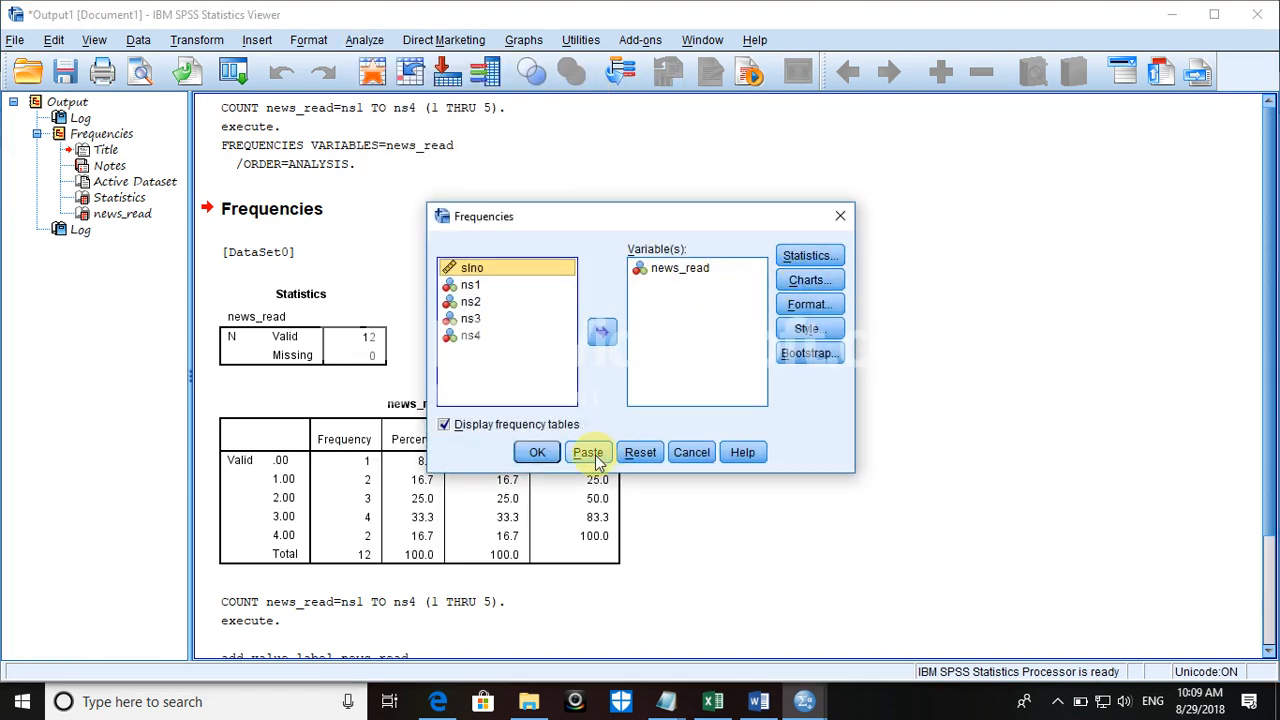
{"action": "left_click", "coordinate": [537, 452]}
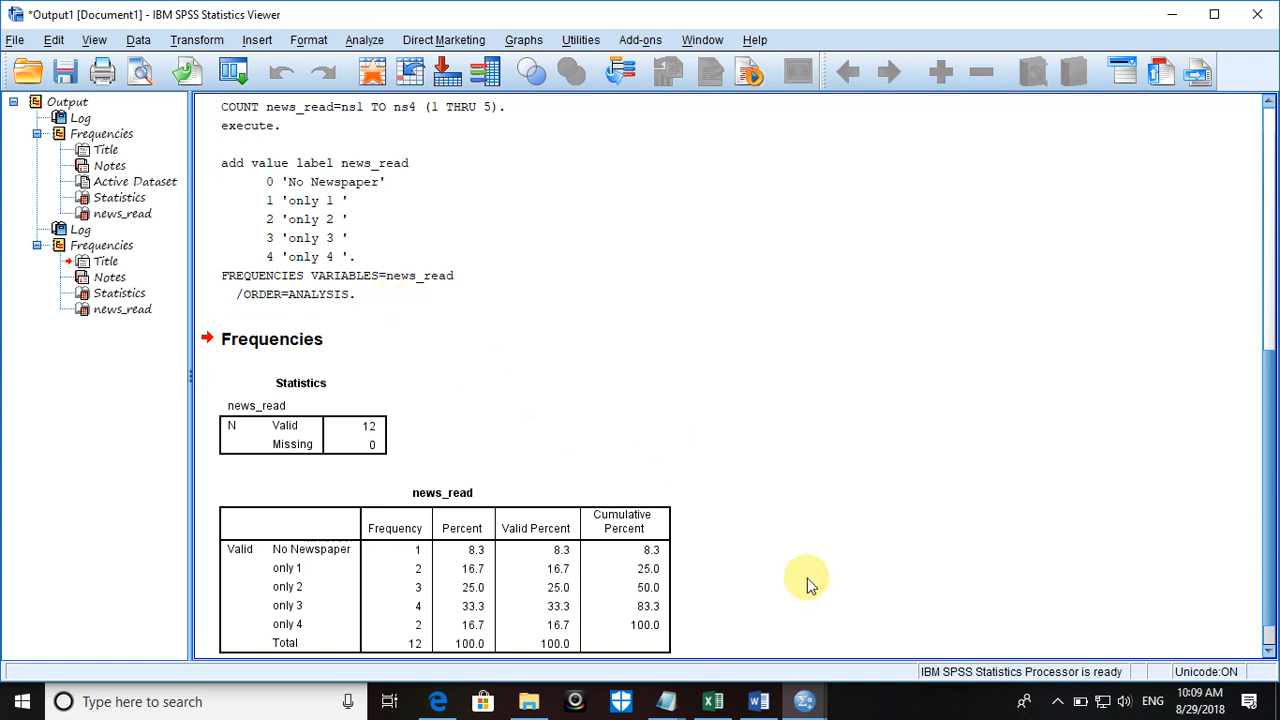
Step: Return to the Syntax1 window and add blank lines below the value label command
{"action": "left_click", "coordinate": [808, 700]}
{"action": "left_click", "coordinate": [788, 648]}
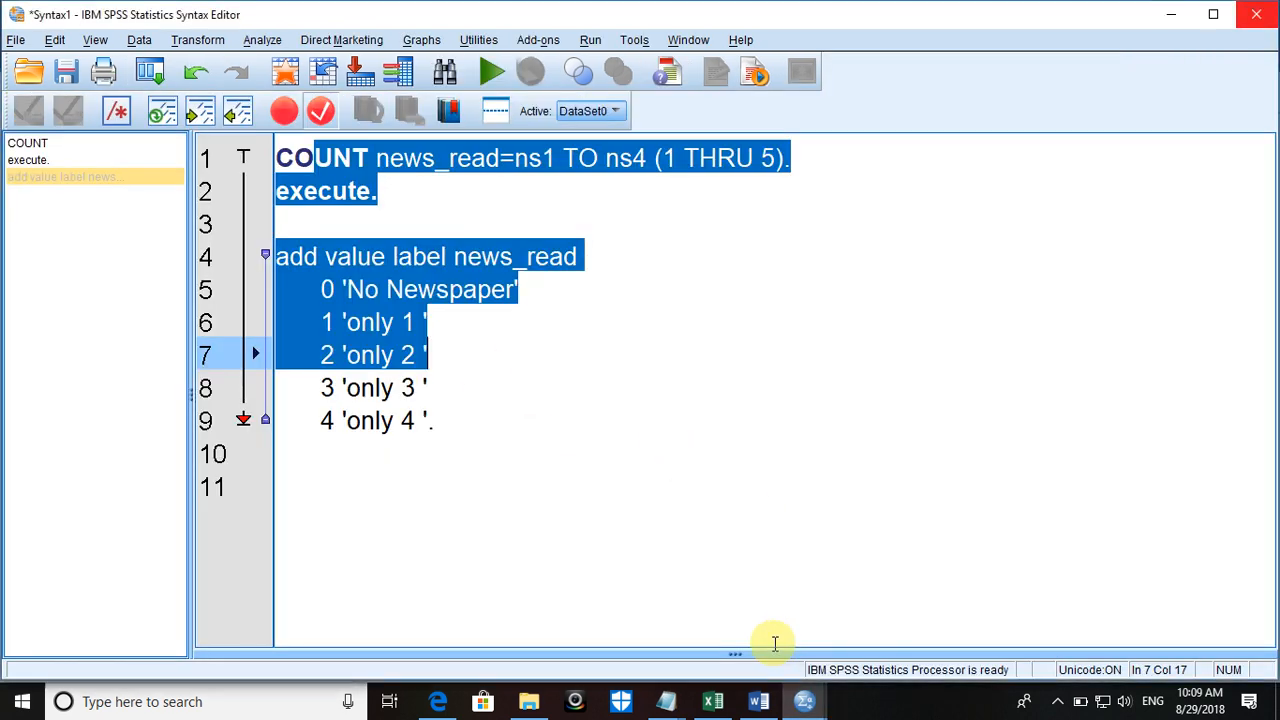
{"action": "left_click", "coordinate": [337, 478]}
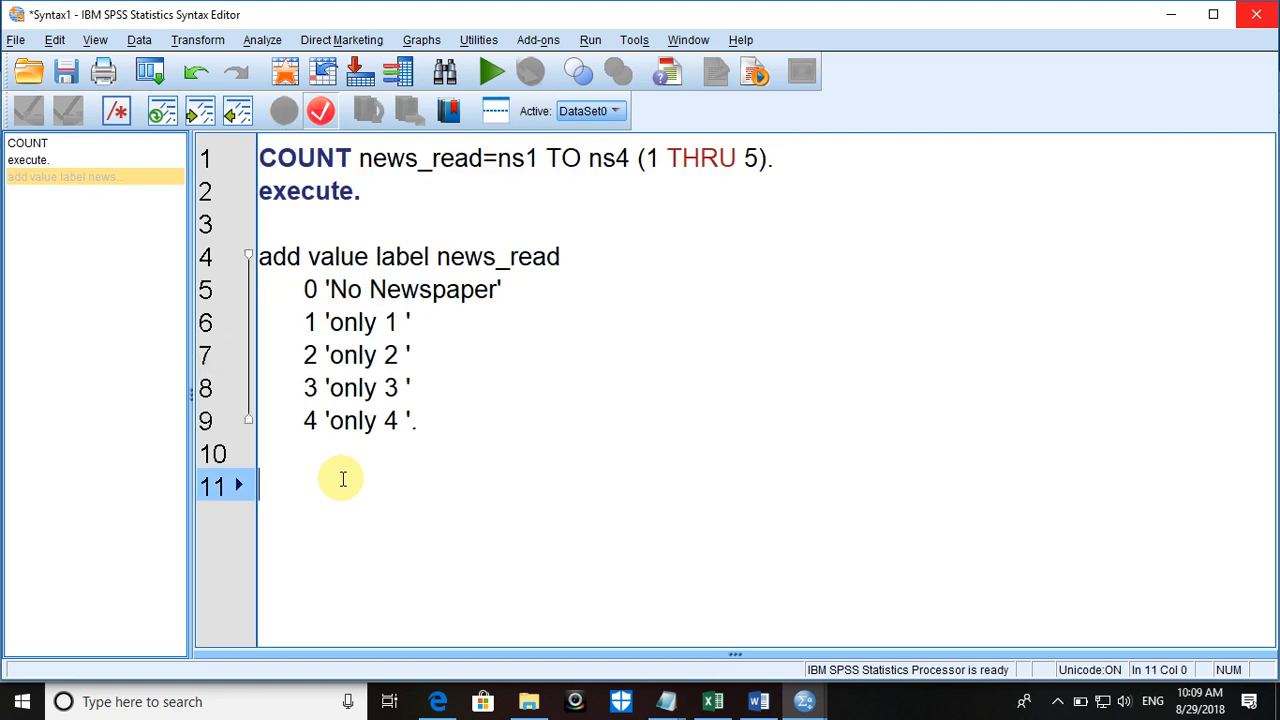
{"action": "key", "text": "Return"}
{"action": "left_click", "coordinate": [307, 474]}
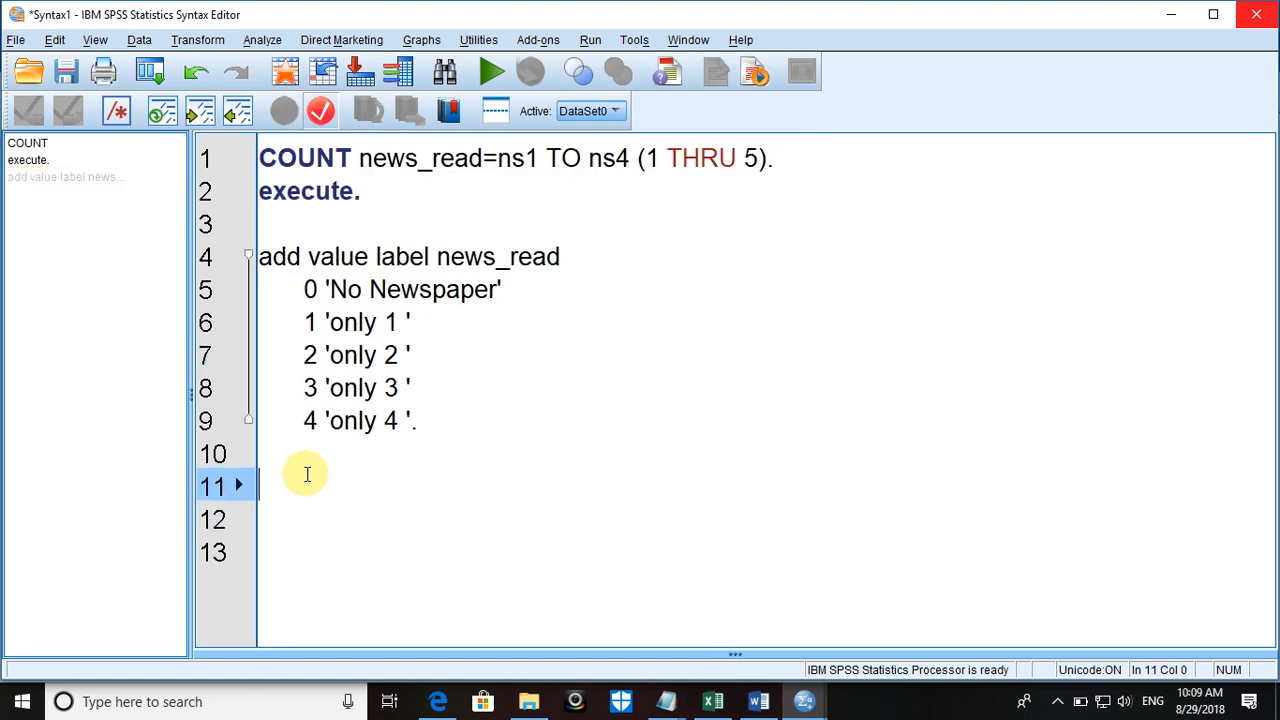
Step: Start a new Custom Tables analysis and place news_read in the table rows
{"action": "left_click", "coordinate": [203, 40]}
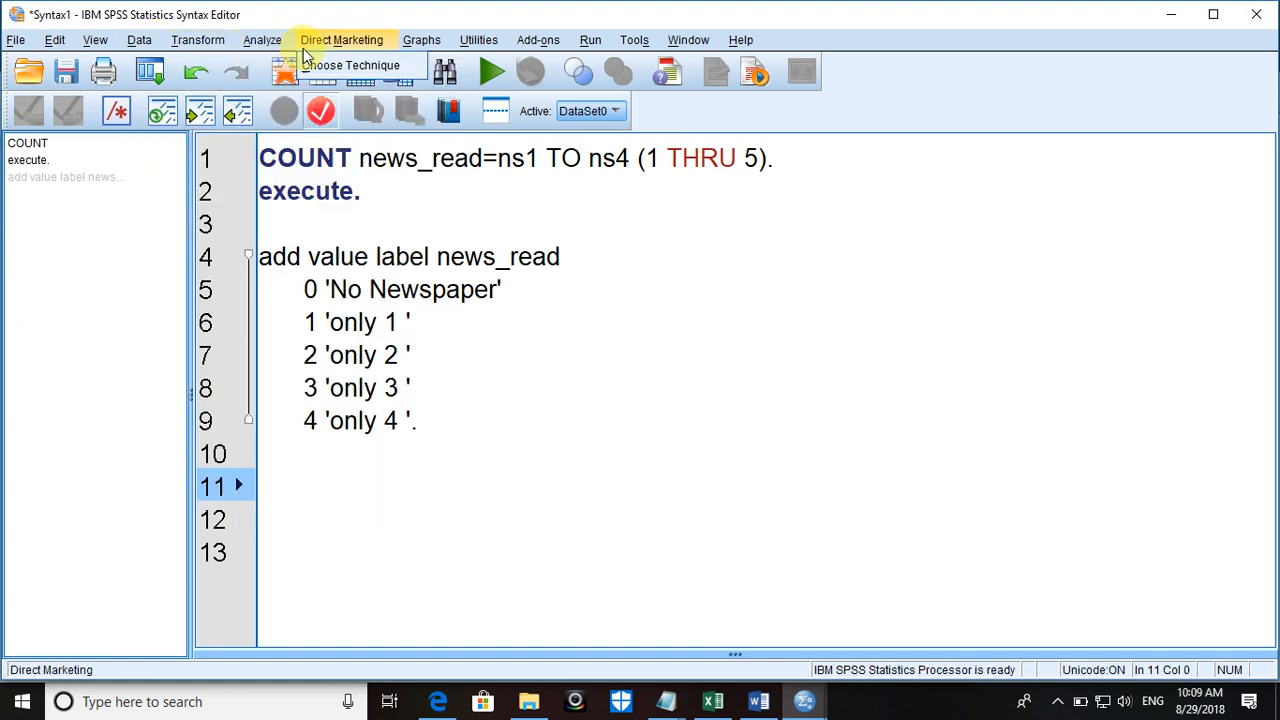
{"action": "mouse_move", "coordinate": [262, 40]}
{"action": "mouse_move", "coordinate": [303, 118]}
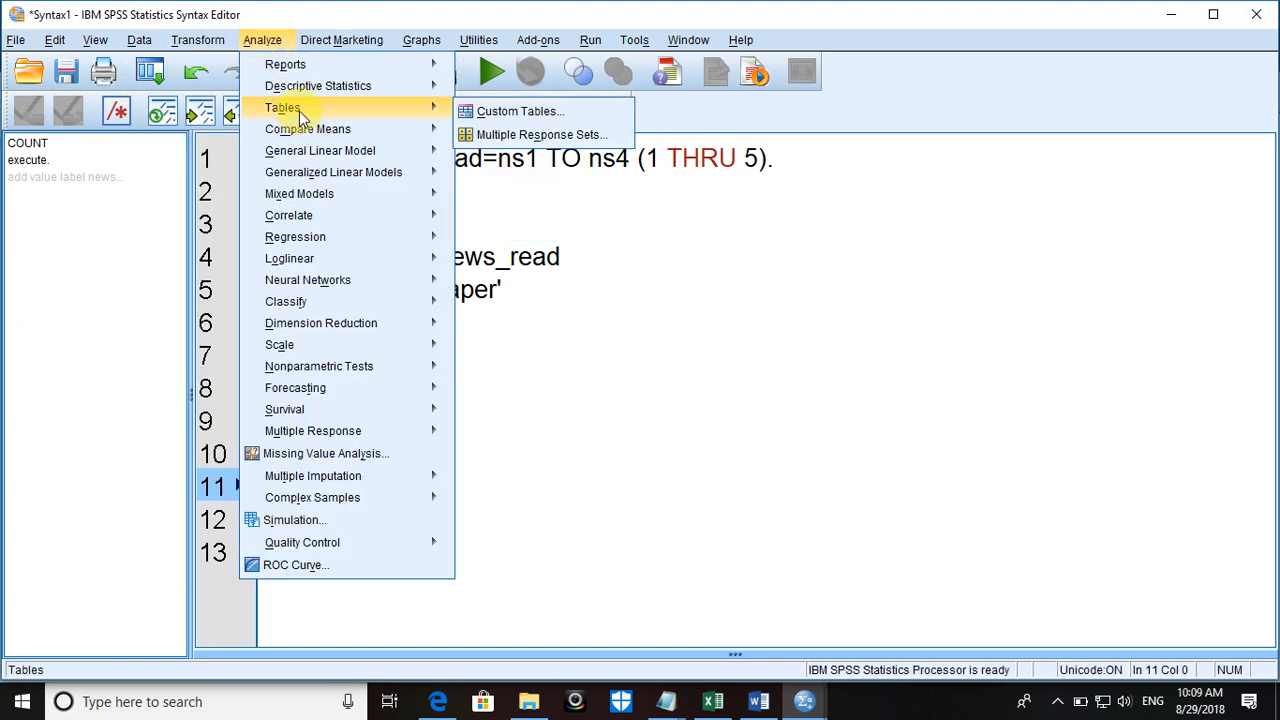
{"action": "left_click", "coordinate": [511, 114]}
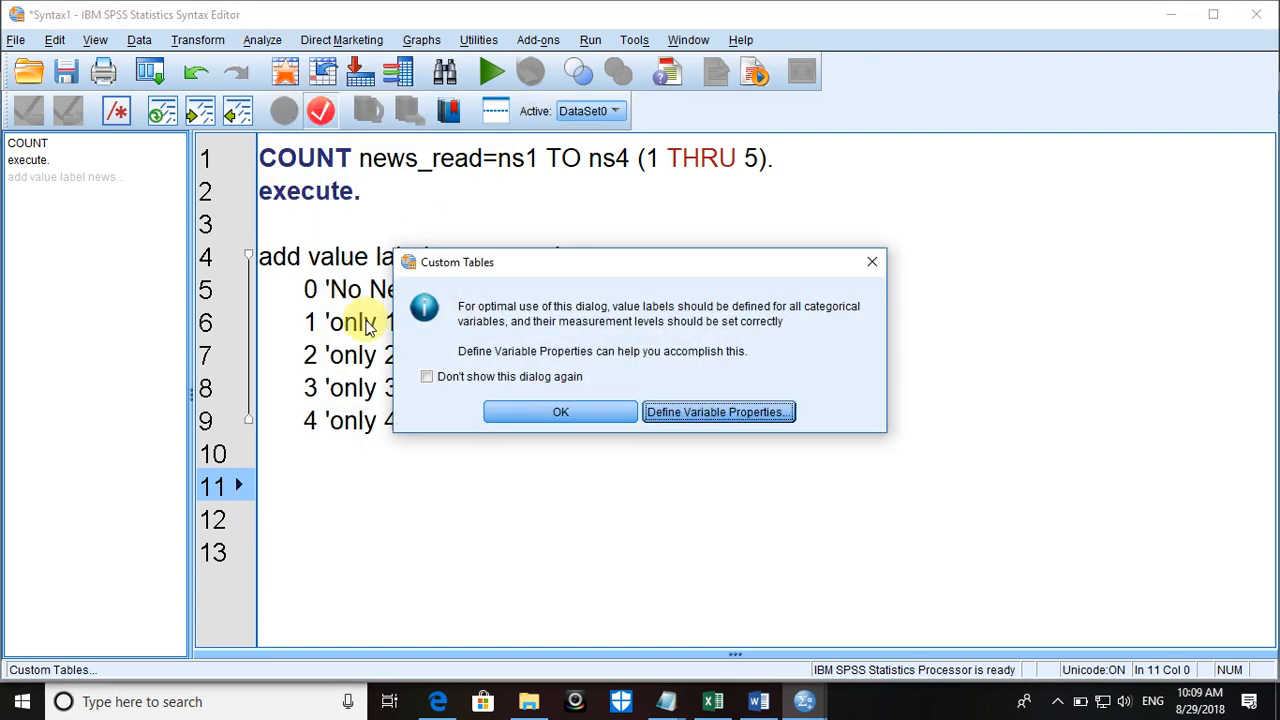
{"action": "left_click", "coordinate": [540, 416]}
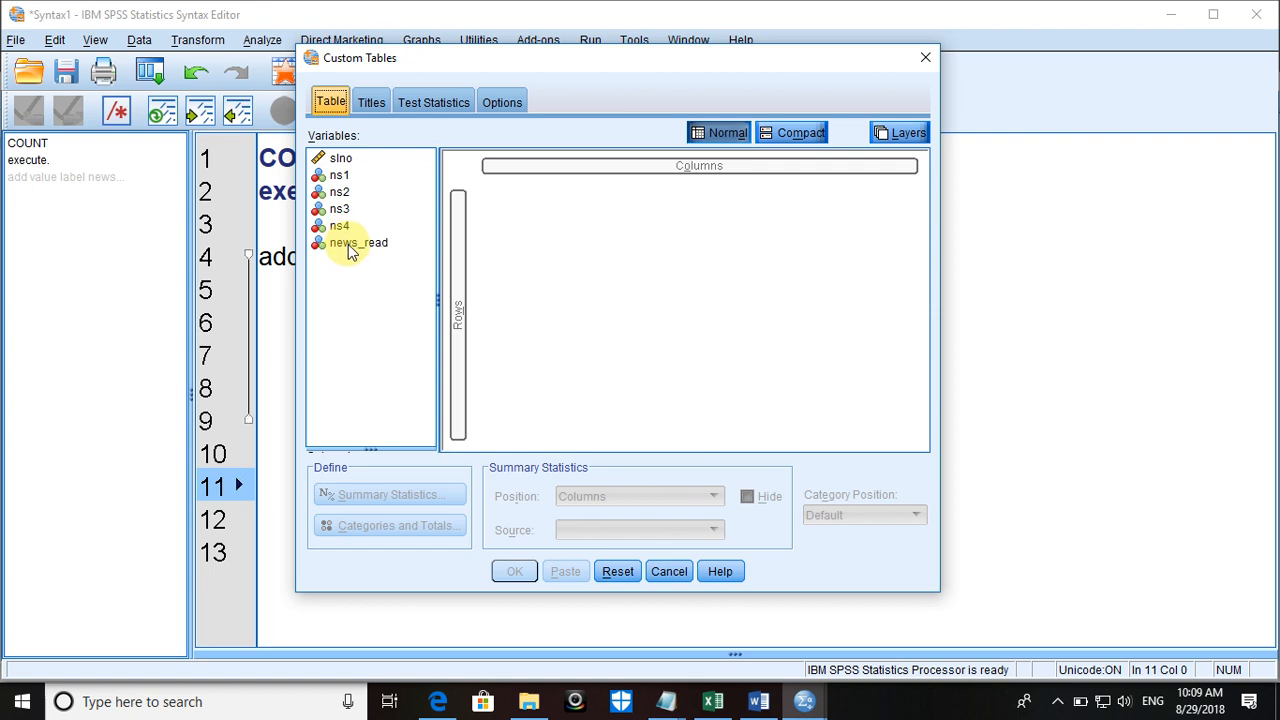
{"action": "left_click_drag", "start_coordinate": [348, 246], "coordinate": [456, 280]}
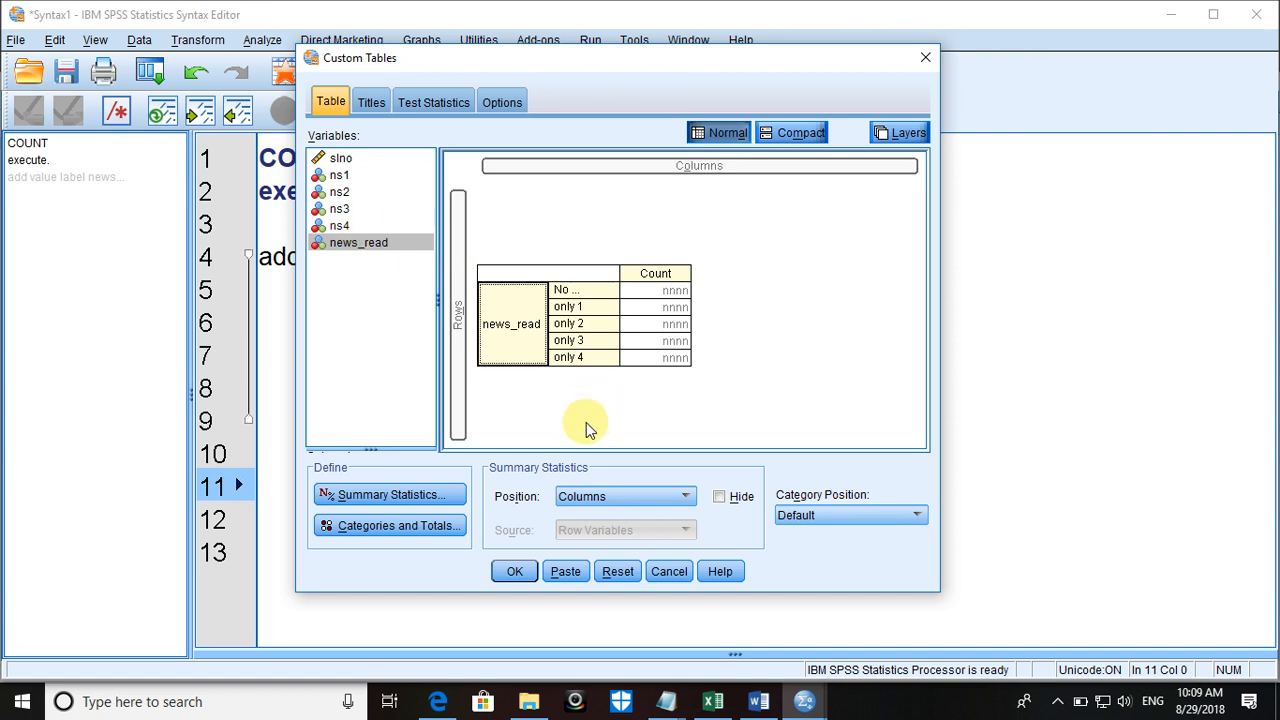
Step: Add Column N % to the summary statistics for news_read and generate the custom table
{"action": "left_click", "coordinate": [449, 494]}
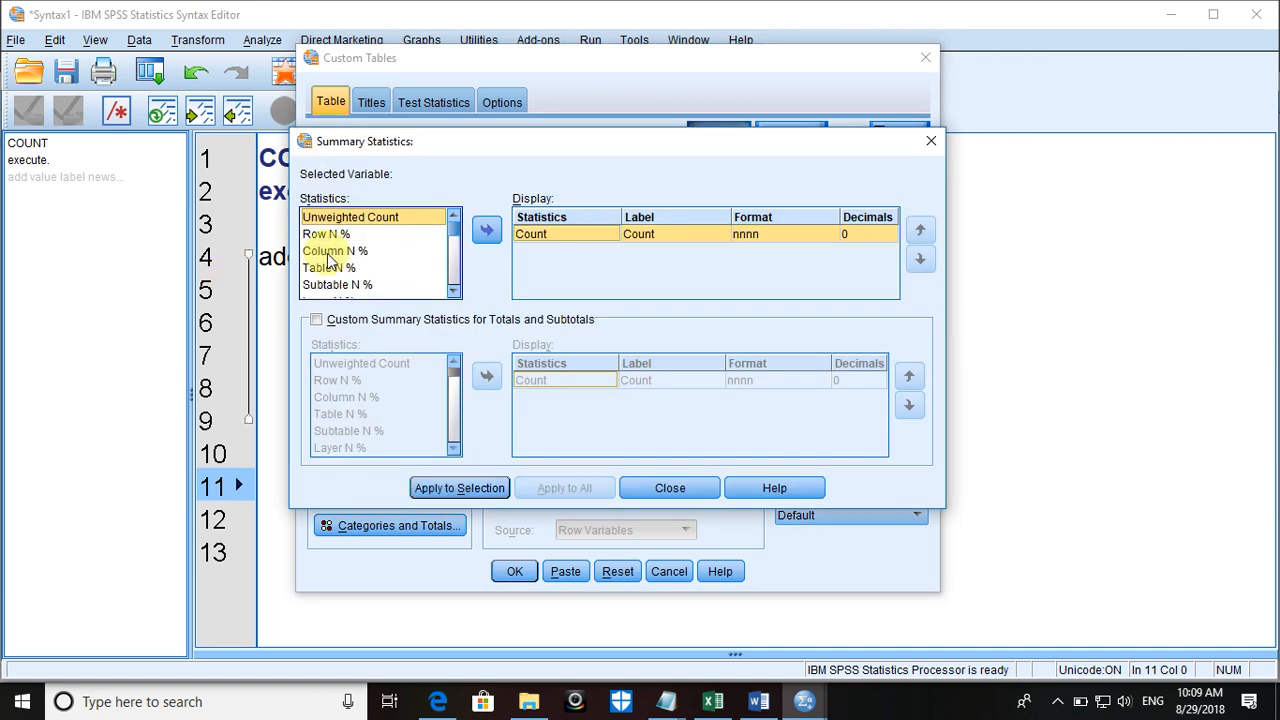
{"action": "left_click", "coordinate": [347, 255]}
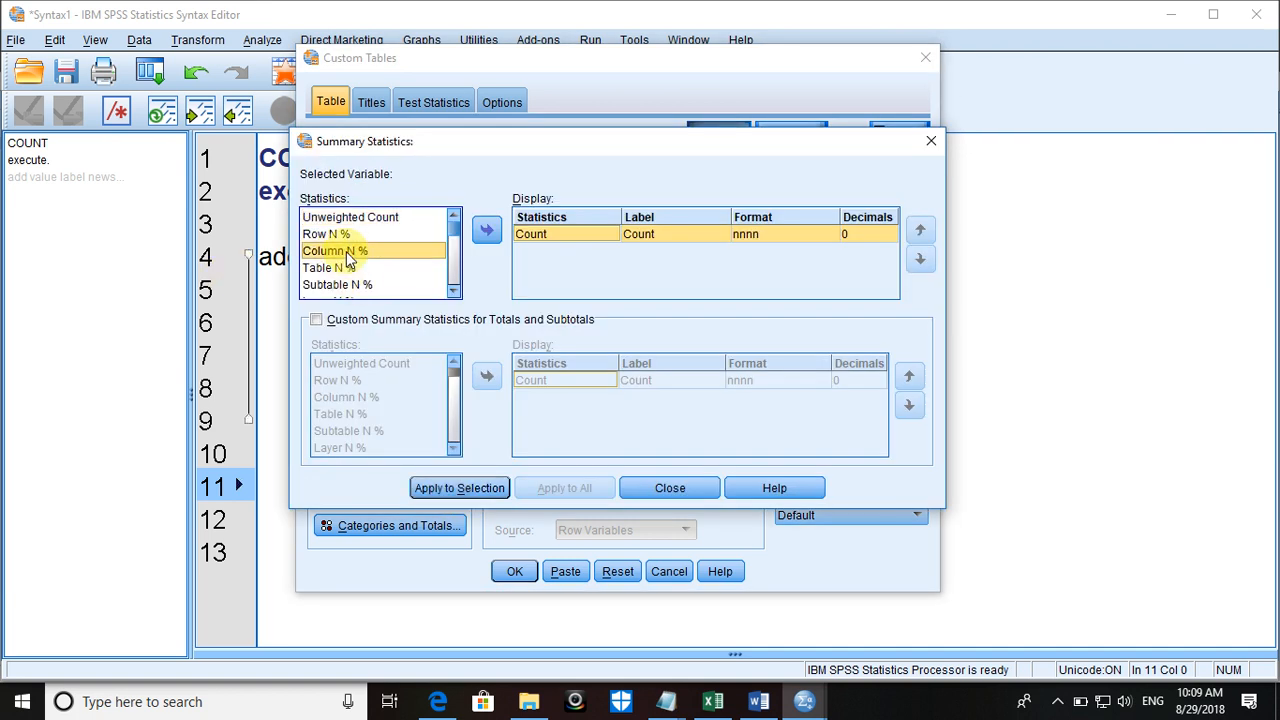
{"action": "double_click", "coordinate": [347, 255]}
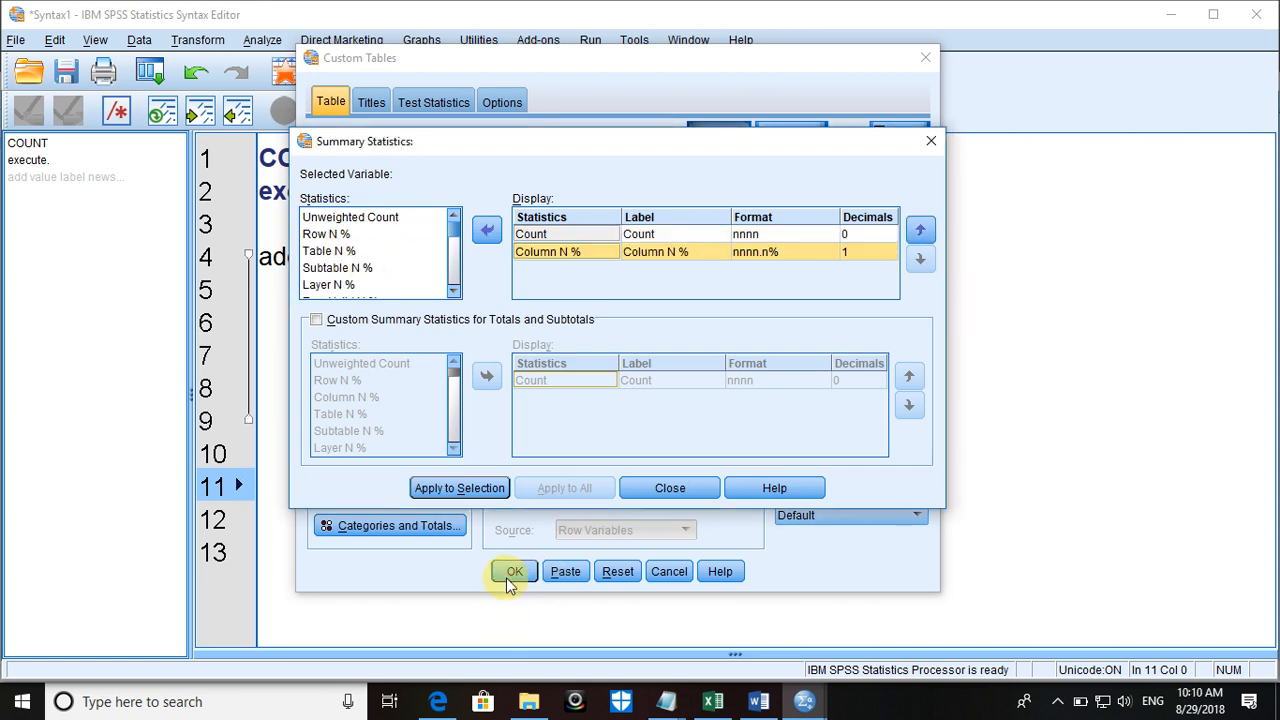
{"action": "left_click", "coordinate": [459, 488]}
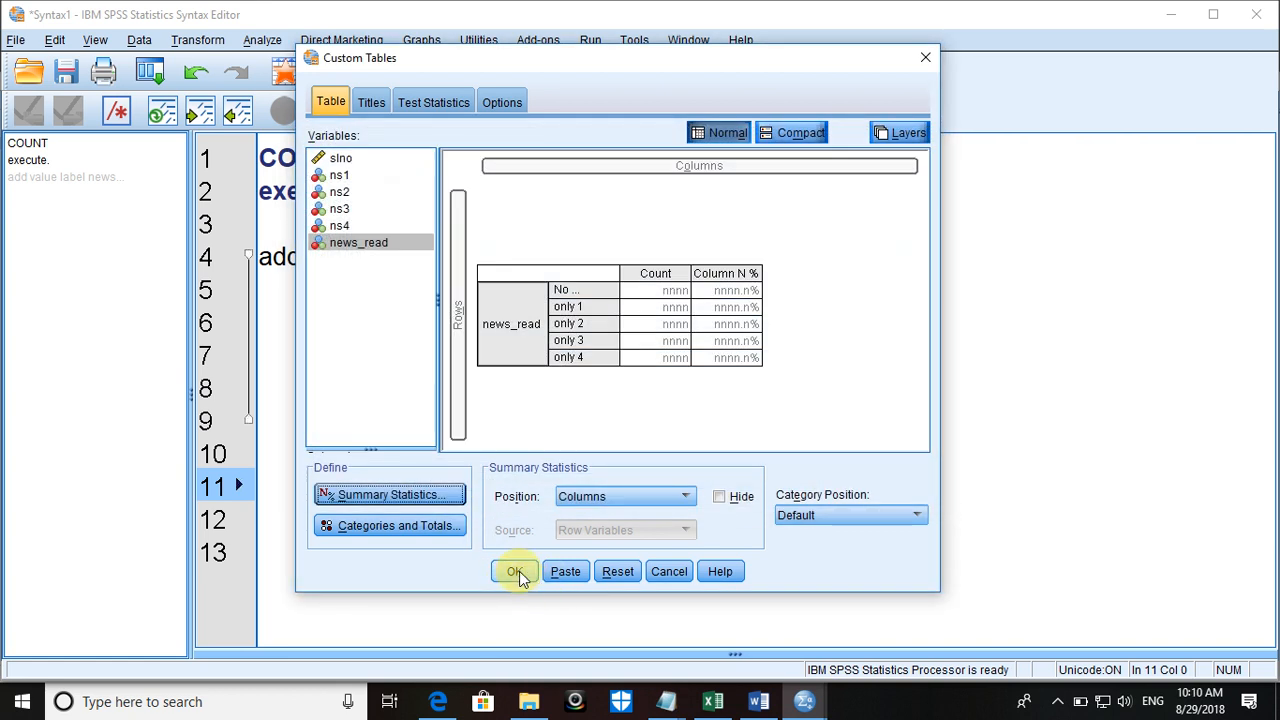
{"action": "left_click", "coordinate": [516, 571]}
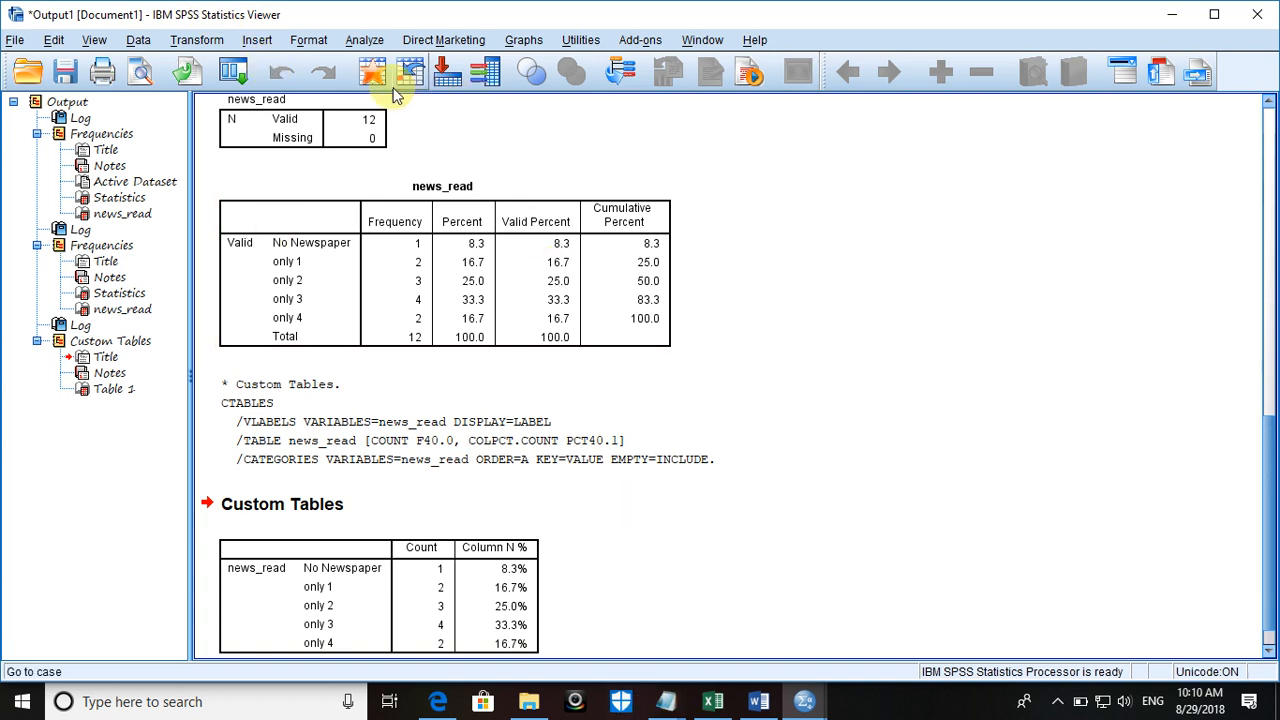
Step: Reopen the Custom Tables summary statistics for news_read and shorten the Column N % label to '%'
{"action": "left_click", "coordinate": [210, 40]}
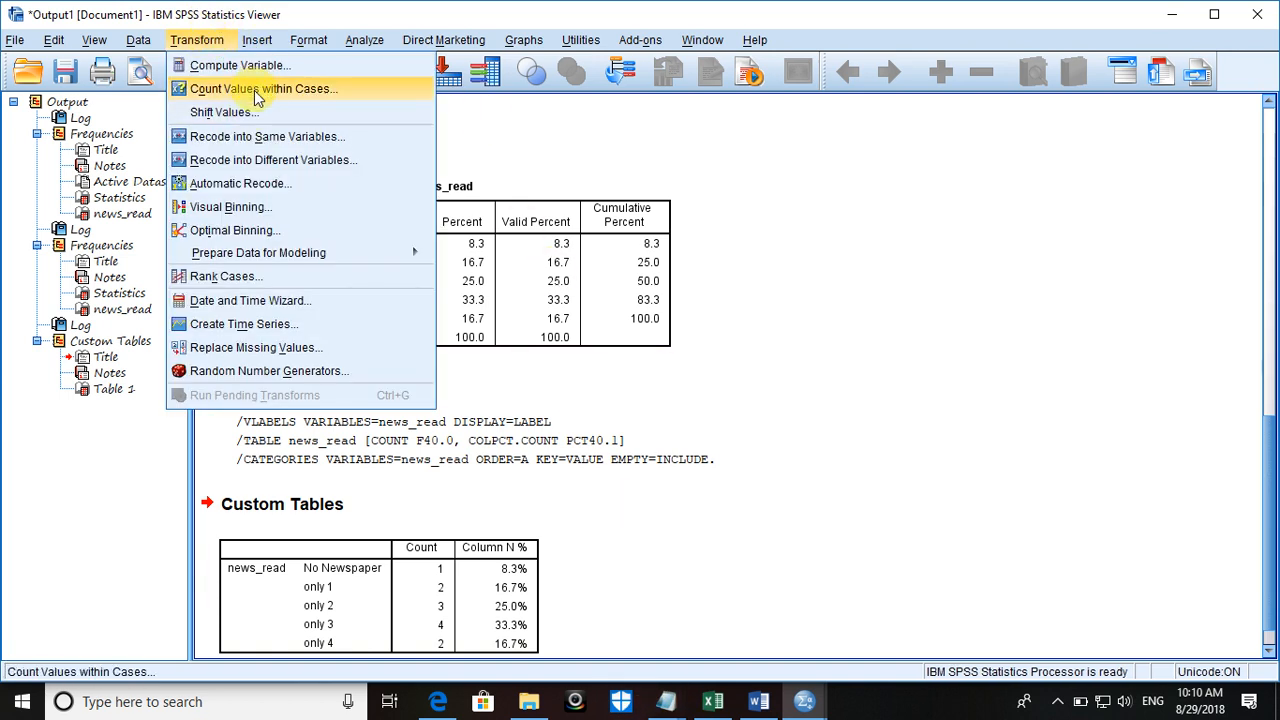
{"action": "left_click", "coordinate": [364, 40]}
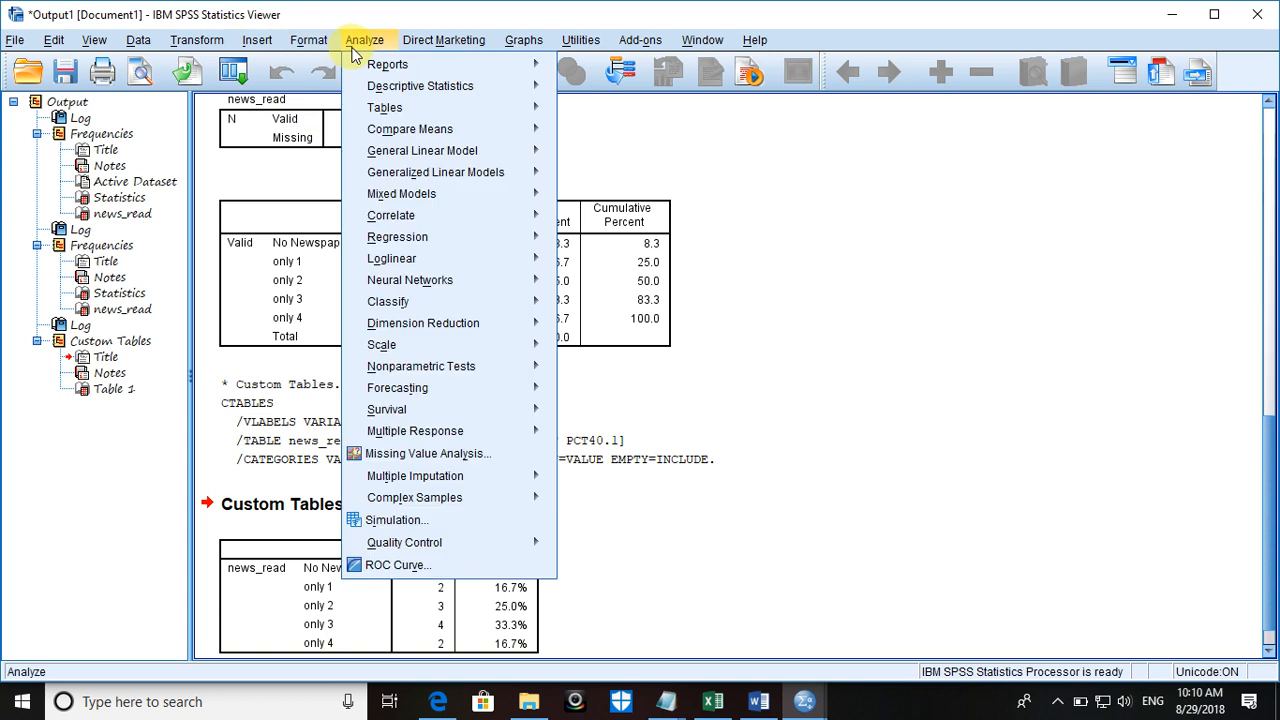
{"action": "mouse_move", "coordinate": [497, 117]}
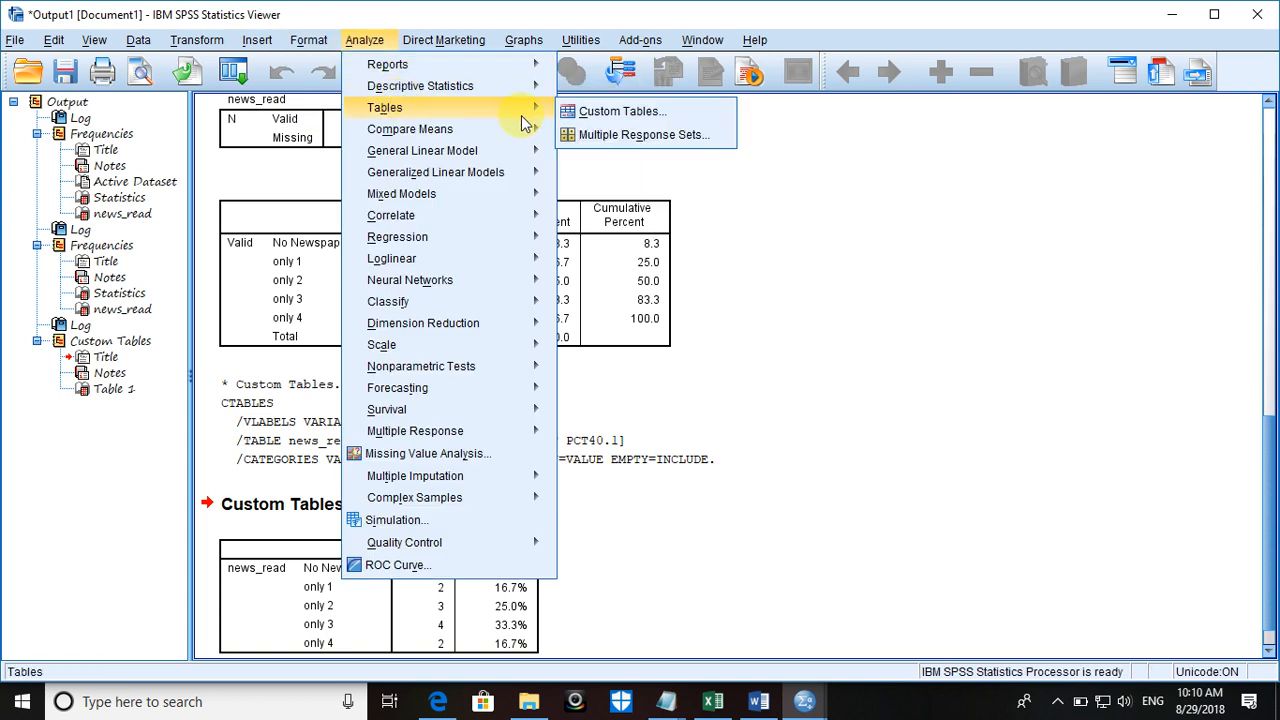
{"action": "left_click", "coordinate": [585, 113]}
{"action": "left_click", "coordinate": [588, 414]}
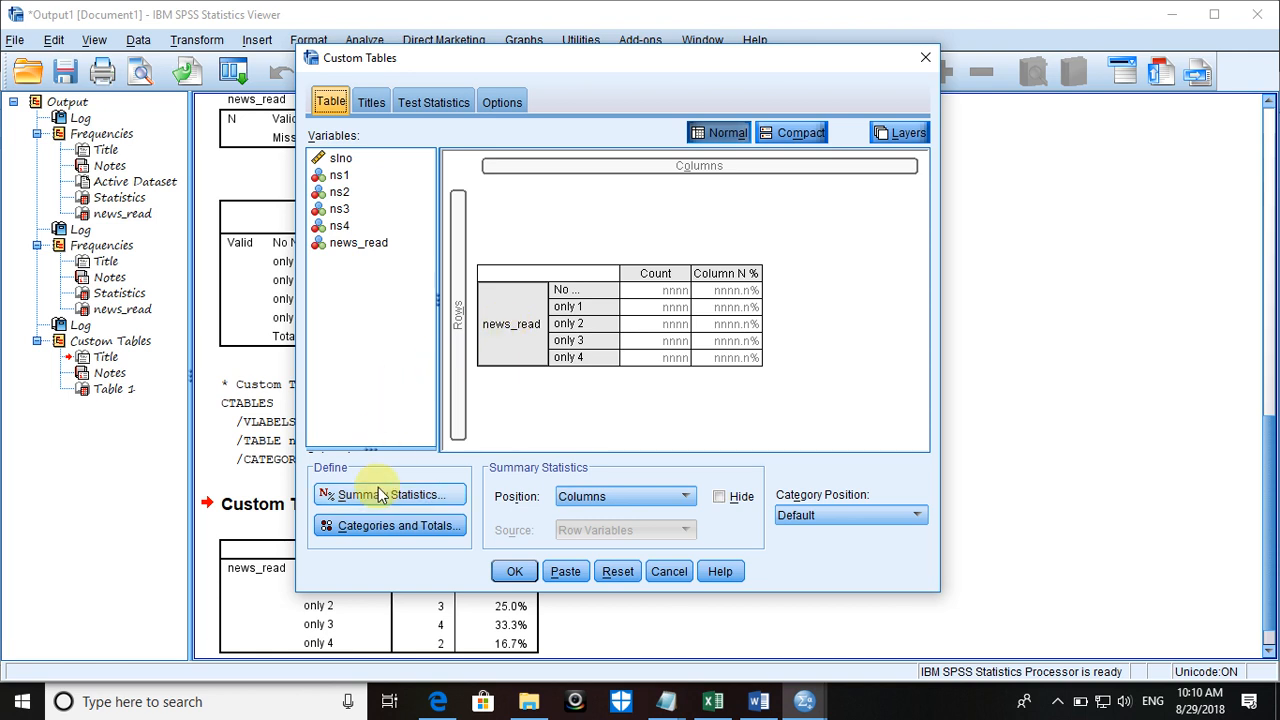
{"action": "left_click", "coordinate": [380, 495]}
{"action": "left_click", "coordinate": [661, 253]}
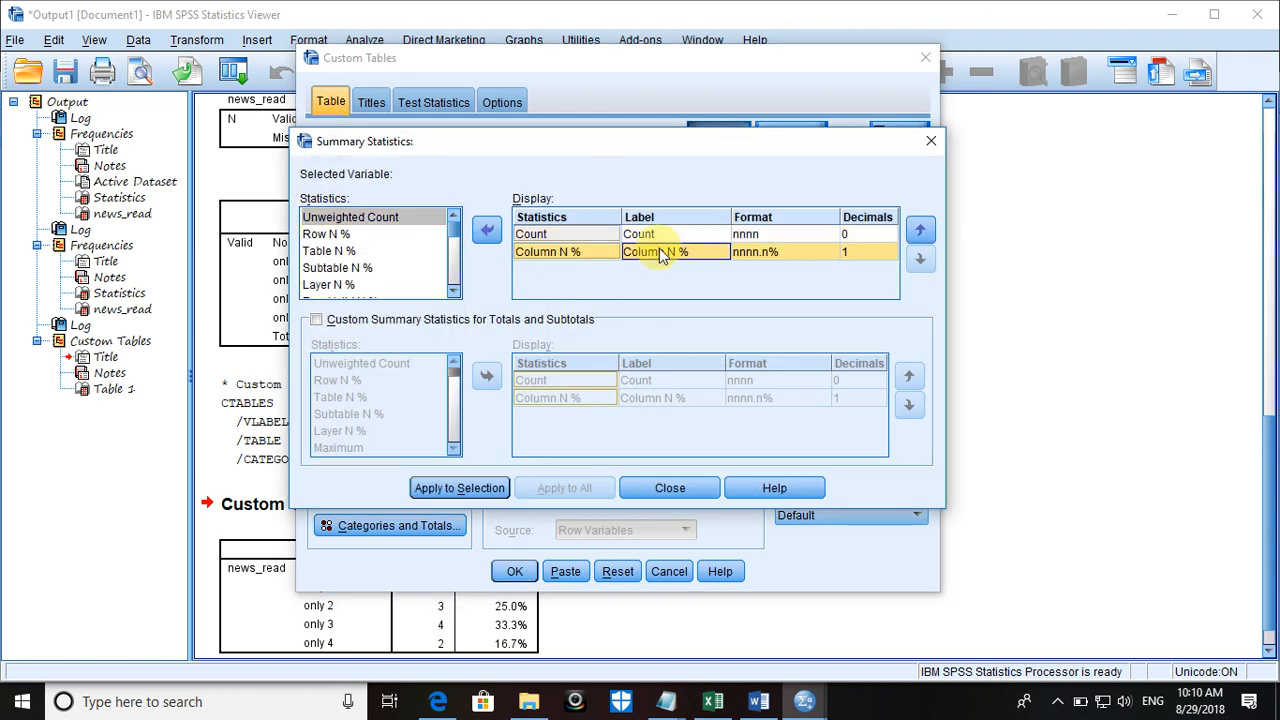
{"action": "left_click", "coordinate": [678, 251]}
{"action": "key", "text": "BackSpace"}
{"action": "key", "text": "BackSpace"}
{"action": "key", "text": "BackSpace"}
{"action": "key", "text": "BackSpace"}
{"action": "key", "text": "BackSpace"}
{"action": "key", "text": "BackSpace"}
{"action": "key", "text": "BackSpace"}
{"action": "key", "text": "BackSpace"}
{"action": "key", "text": "BackSpace"}
Step: Set the Column N % statistic to the n,nnn.n format with 2 decimals
{"action": "left_click", "coordinate": [752, 252]}
{"action": "left_click", "coordinate": [752, 253]}
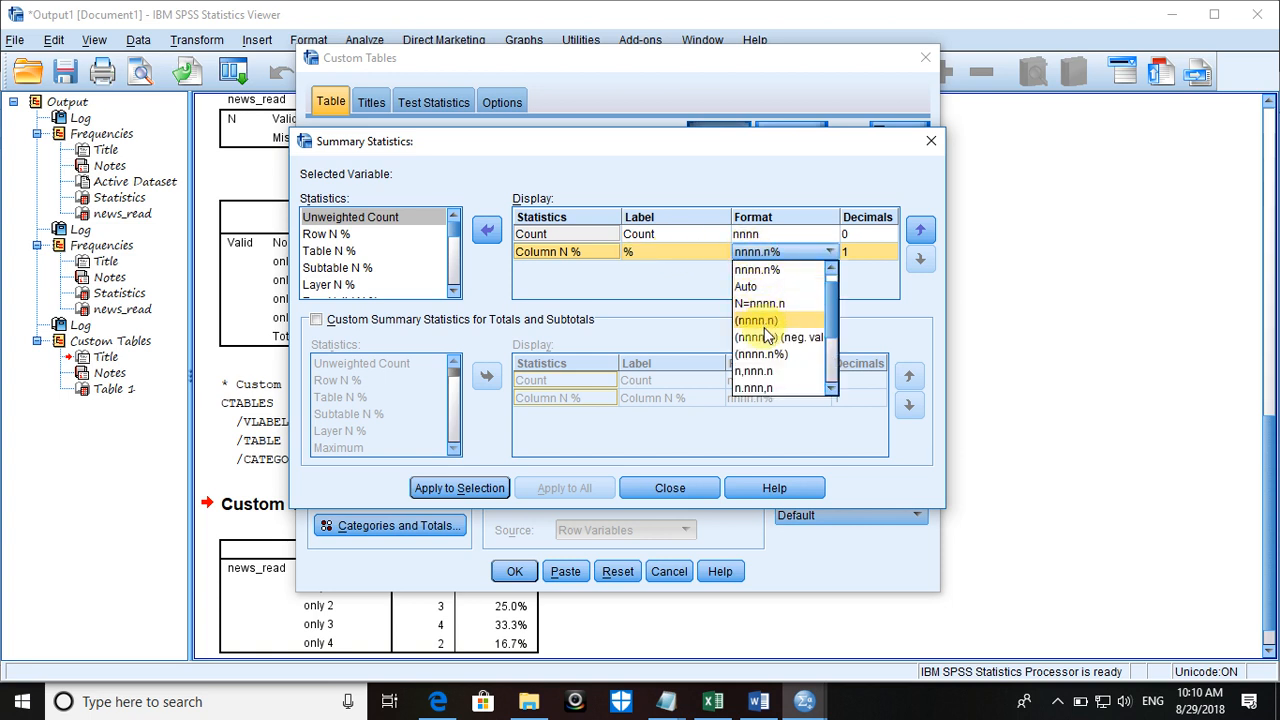
{"action": "left_click", "coordinate": [778, 371]}
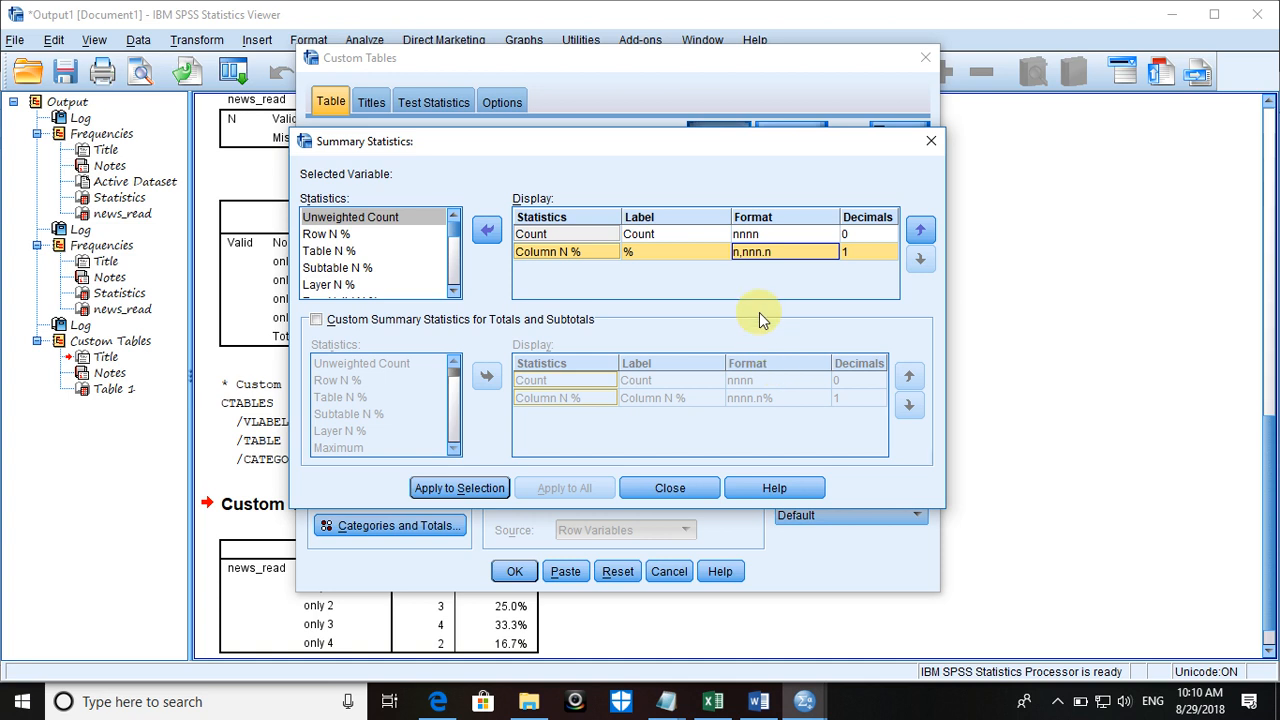
{"action": "left_click", "coordinate": [854, 254]}
{"action": "left_click", "coordinate": [890, 257]}
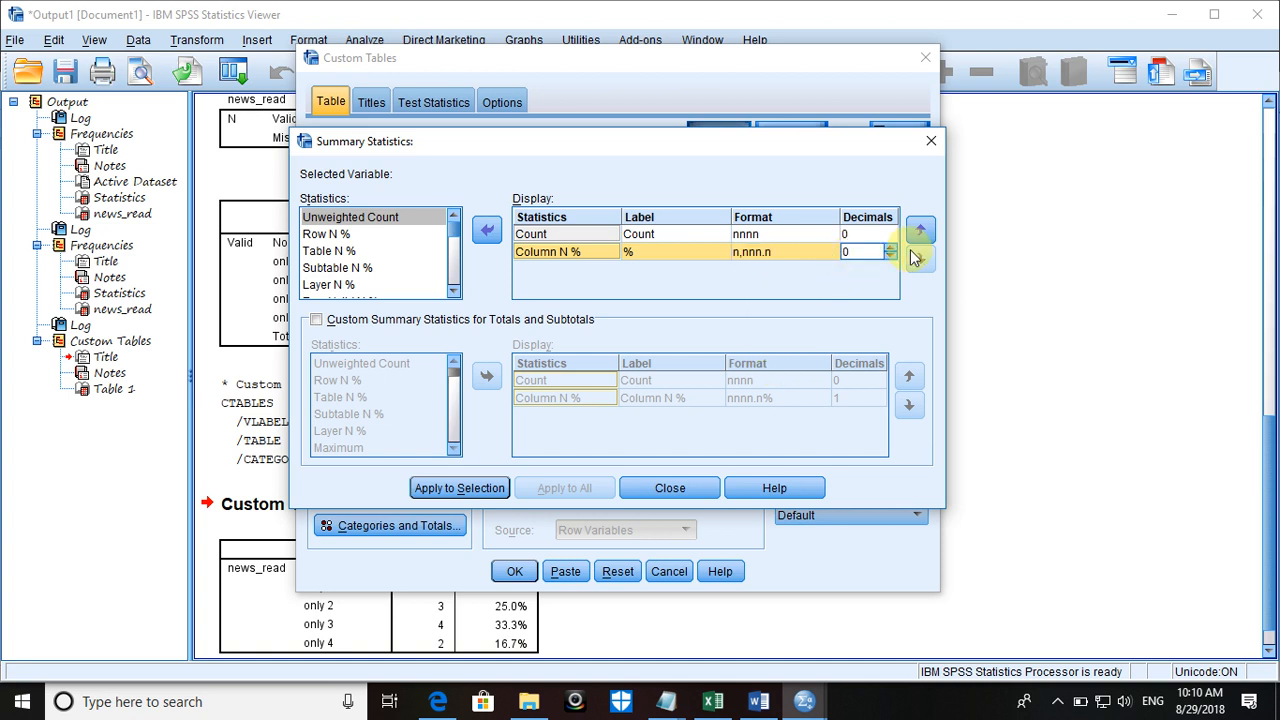
{"action": "left_click", "coordinate": [890, 248]}
{"action": "left_click", "coordinate": [890, 248]}
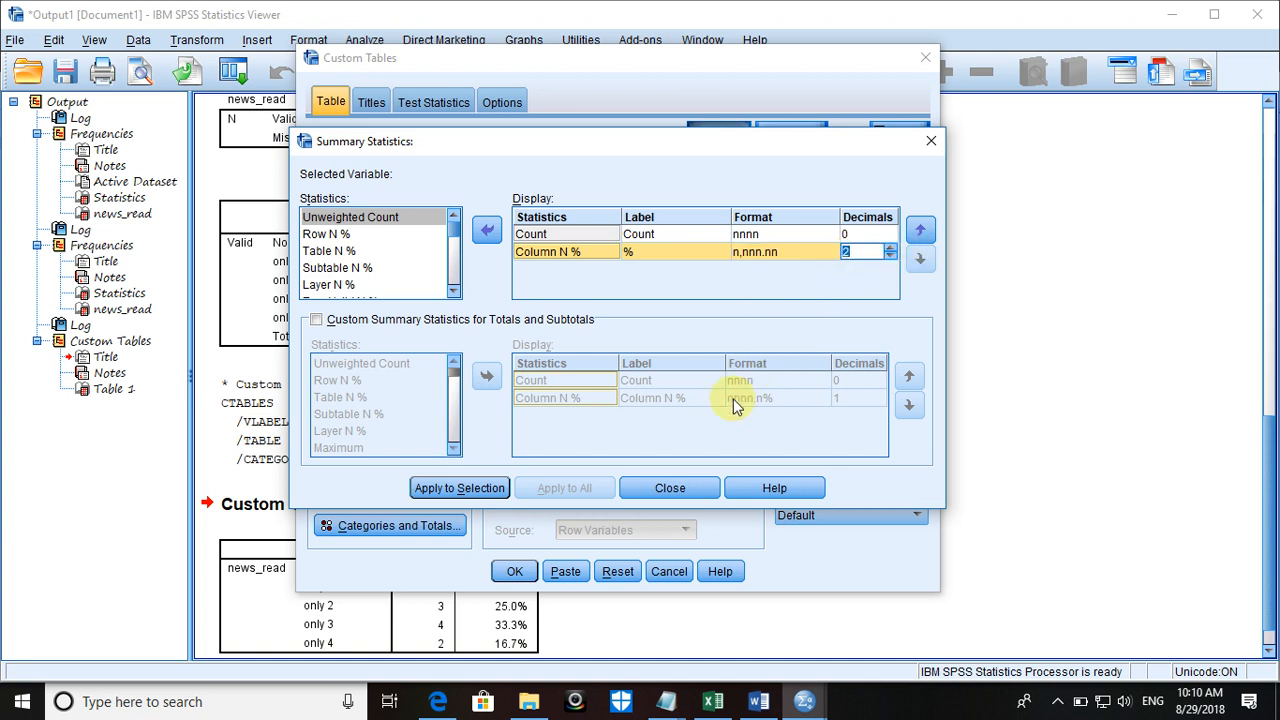
Step: Apply the summary statistics to news_read, paste the custom table commands as syntax and bring up the Syntax1 window
{"action": "left_click", "coordinate": [484, 488]}
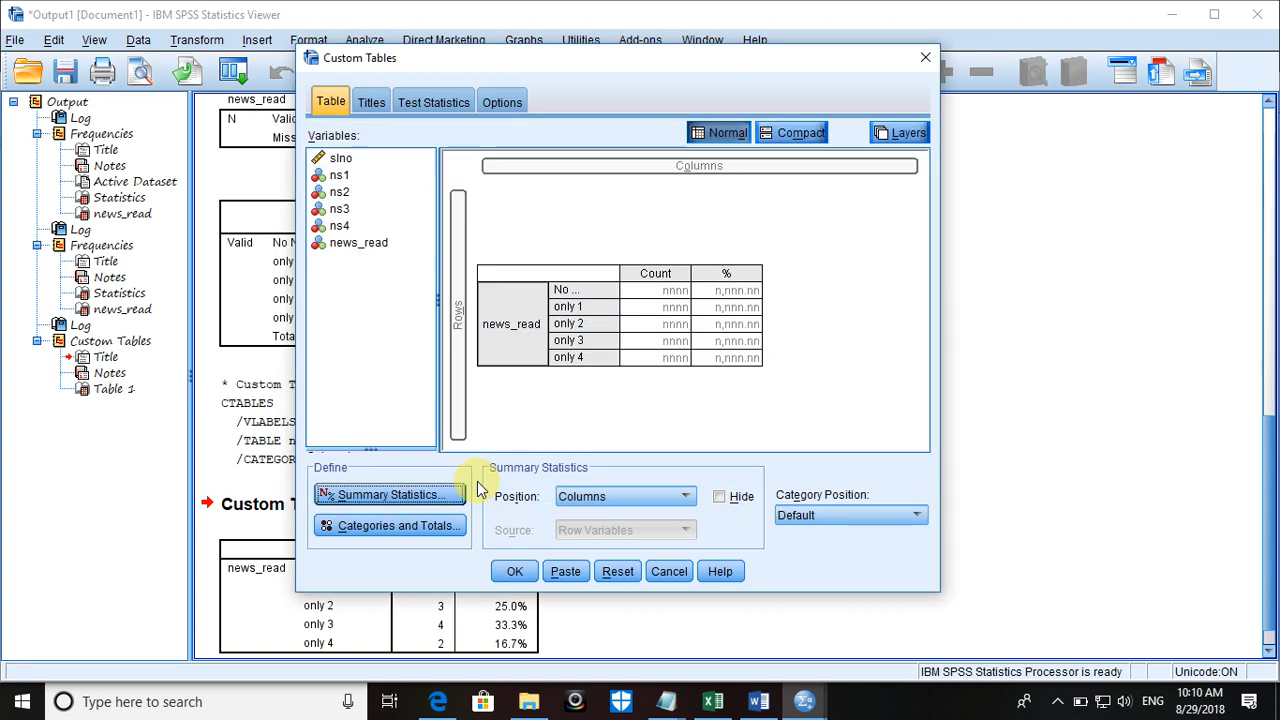
{"action": "left_click", "coordinate": [586, 571]}
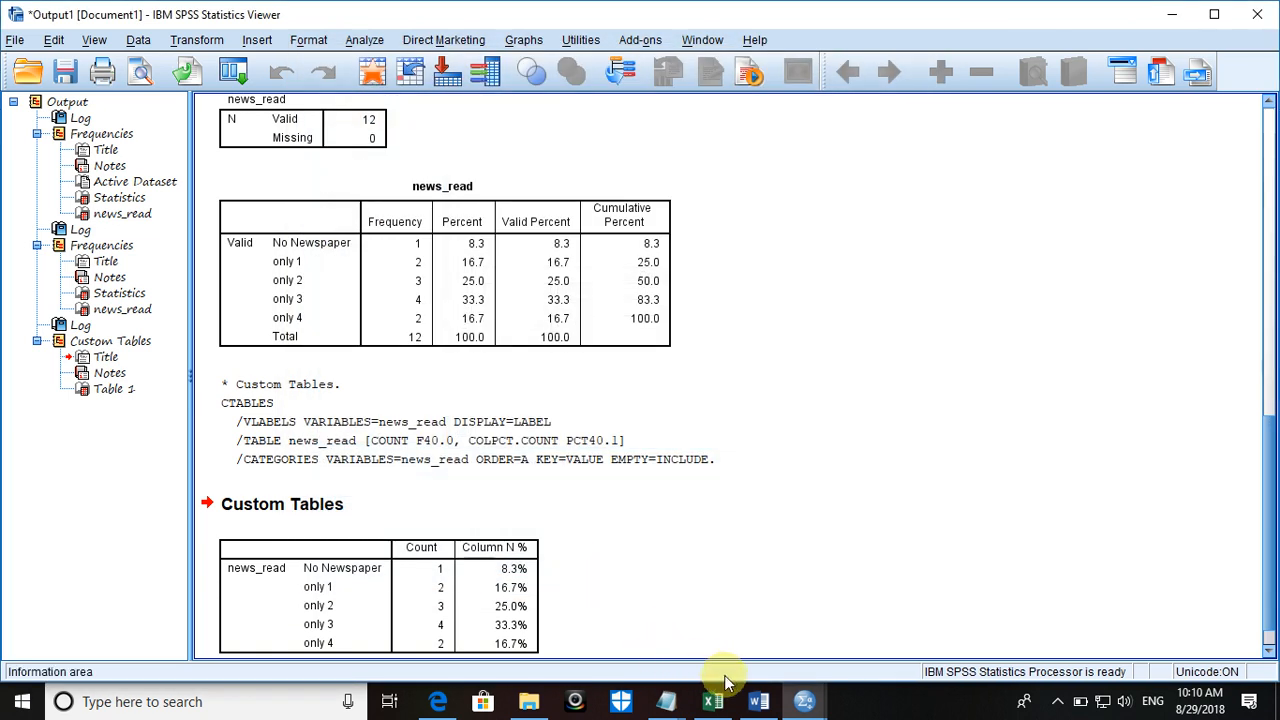
{"action": "mouse_move", "coordinate": [804, 701]}
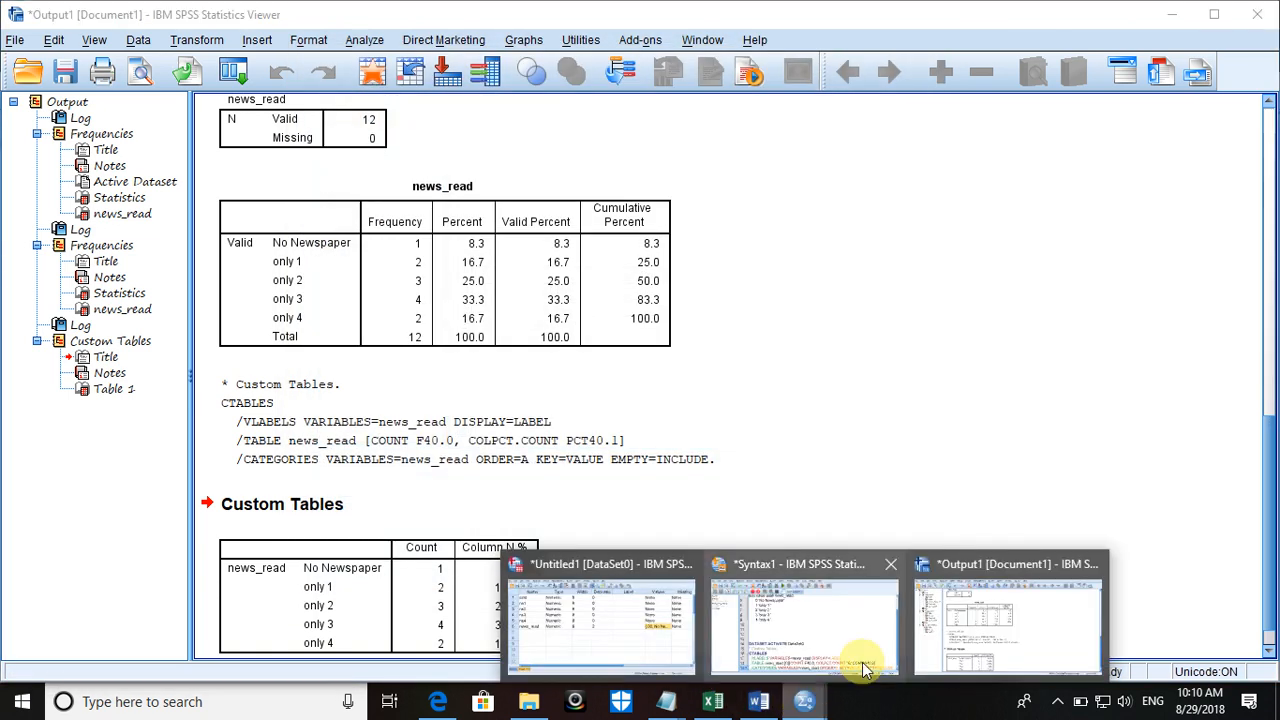
{"action": "left_click", "coordinate": [865, 668]}
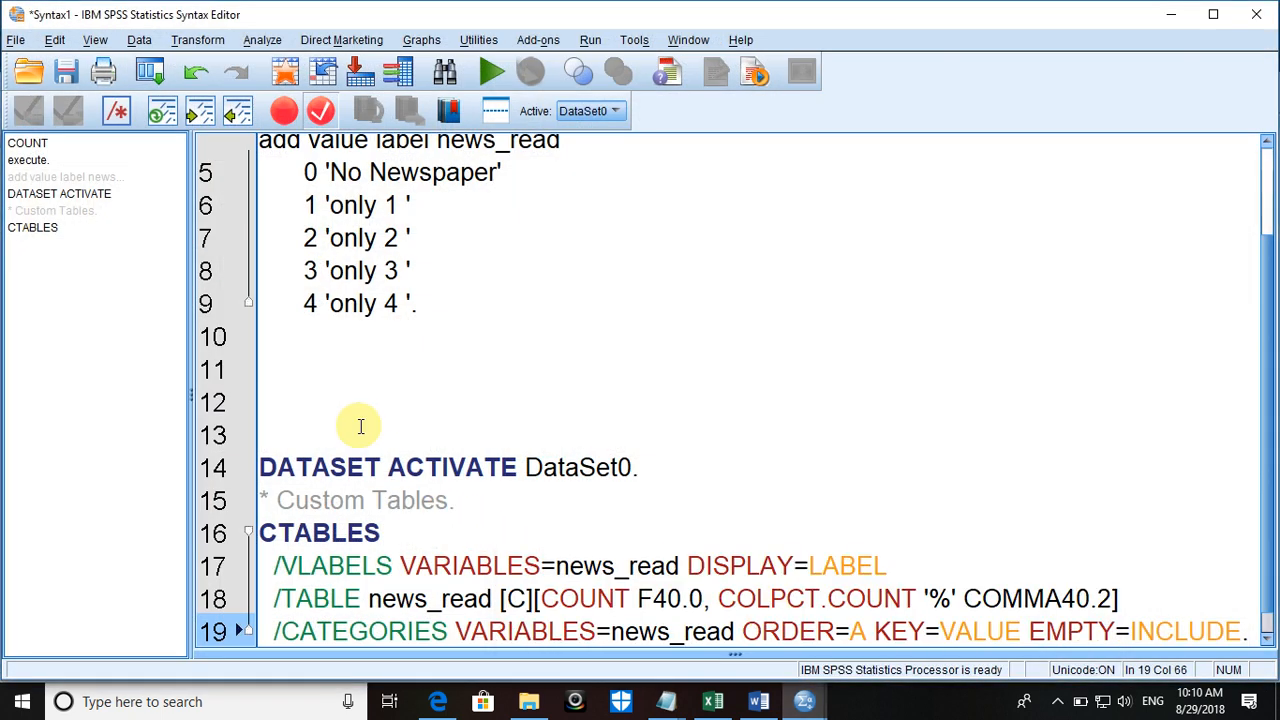
Step: Remove the extra blank lines, the DATASET ACTIVATE command and the Custom Tables comment above CTABLES
{"action": "left_click", "coordinate": [287, 340]}
{"action": "key", "text": "Delete"}
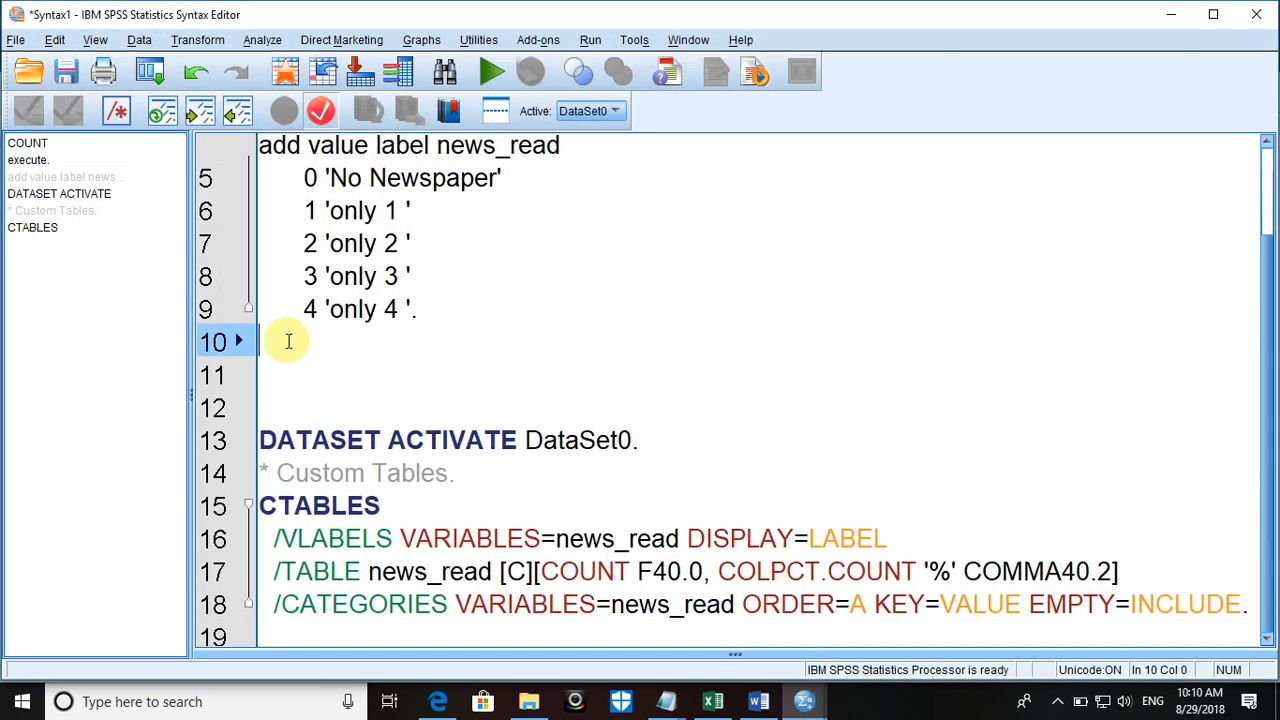
{"action": "key", "text": "Delete"}
{"action": "key", "text": "Delete"}
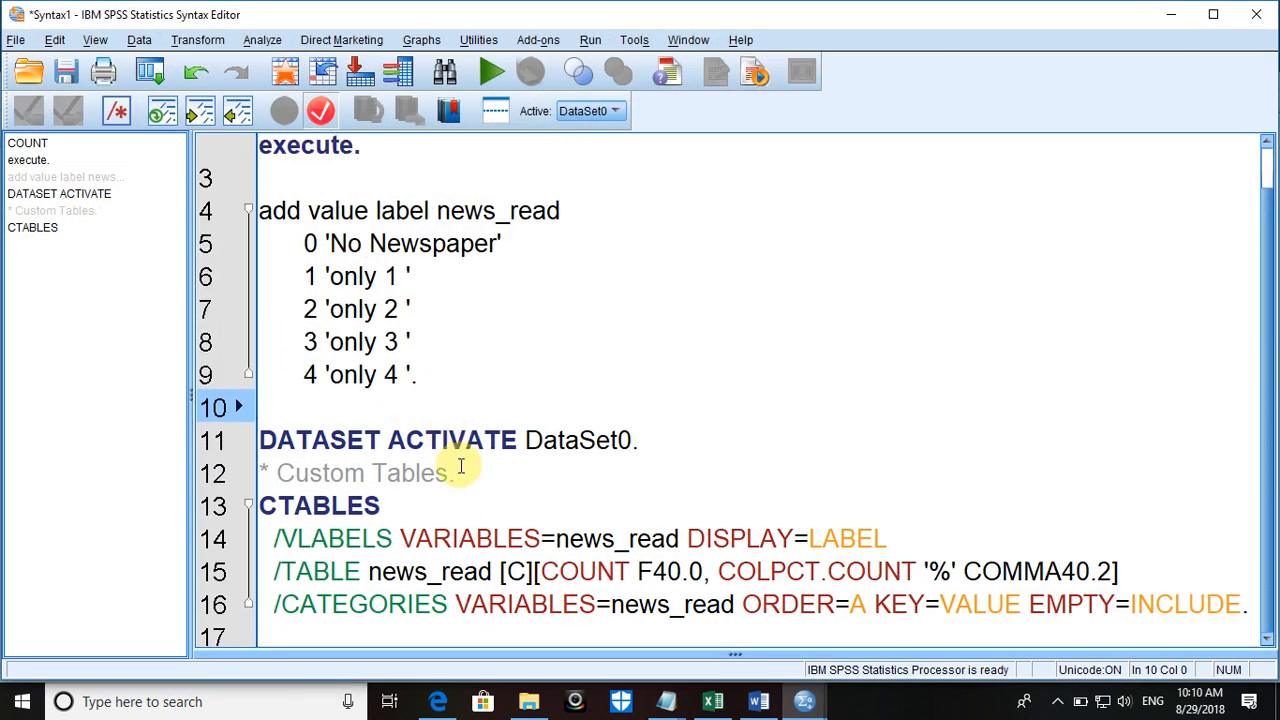
{"action": "left_click_drag", "start_coordinate": [457, 470], "coordinate": [237, 442]}
{"action": "key", "text": "Delete"}
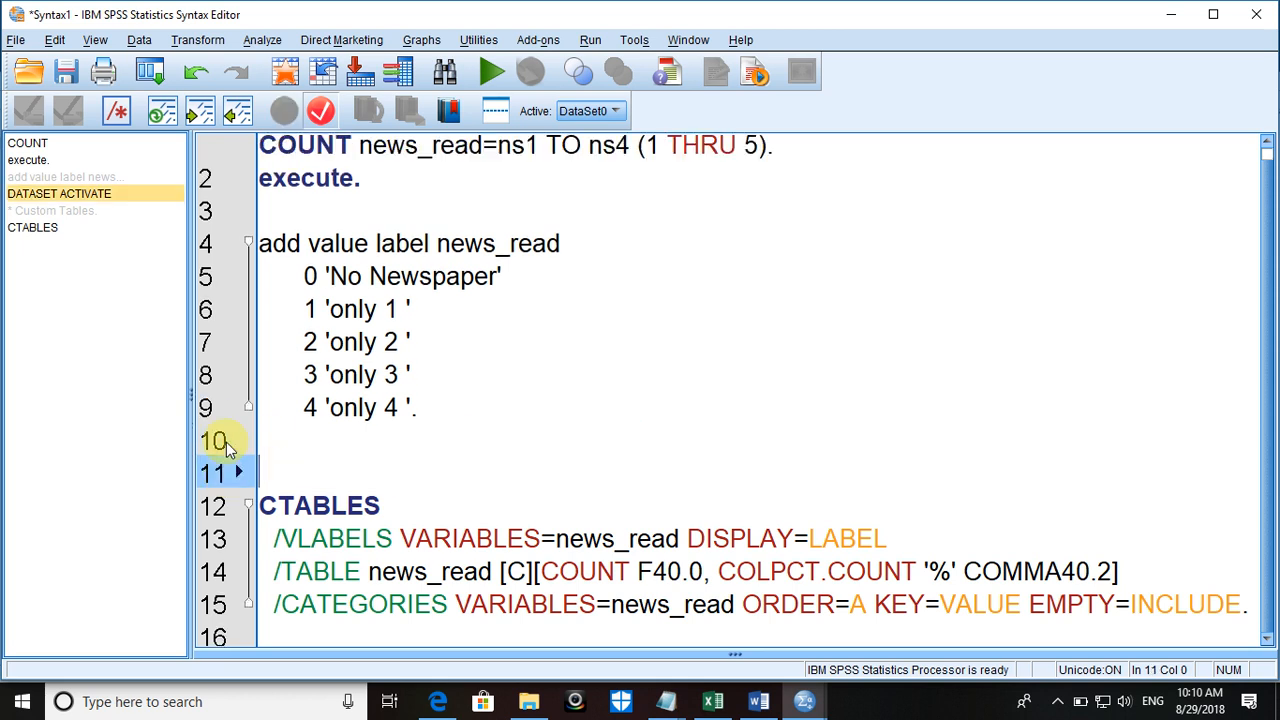
{"action": "key", "text": "BackSpace"}
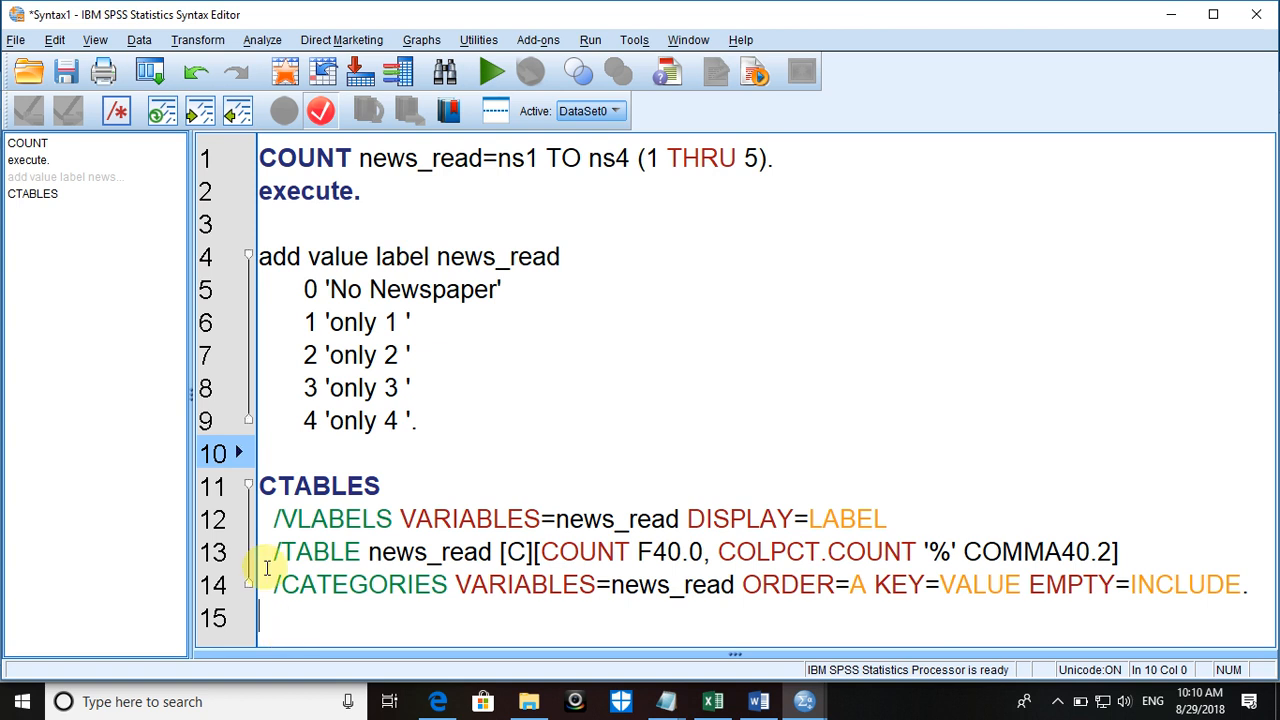
Step: Select all the syntax from COUNT through CTABLES, and clear all existing results from the Output1 viewer
{"action": "left_click_drag", "start_coordinate": [277, 626], "coordinate": [244, 140]}
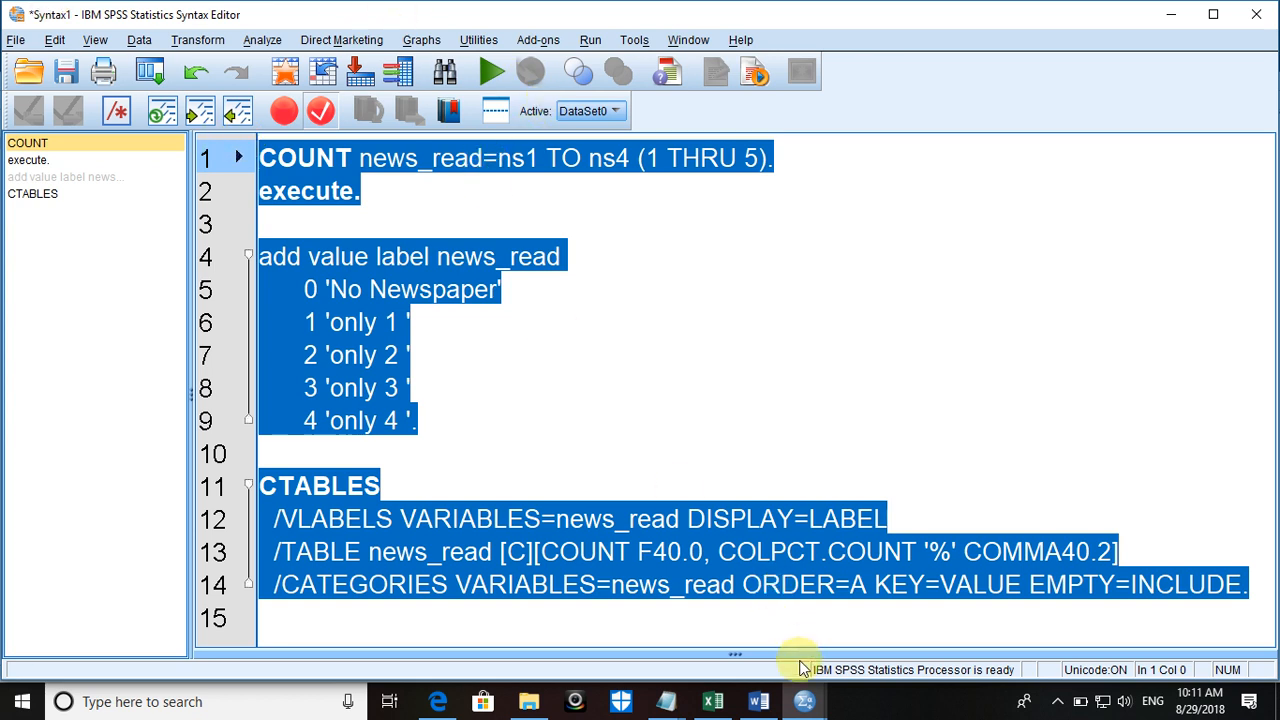
{"action": "left_click", "coordinate": [804, 701]}
{"action": "left_click", "coordinate": [1019, 618]}
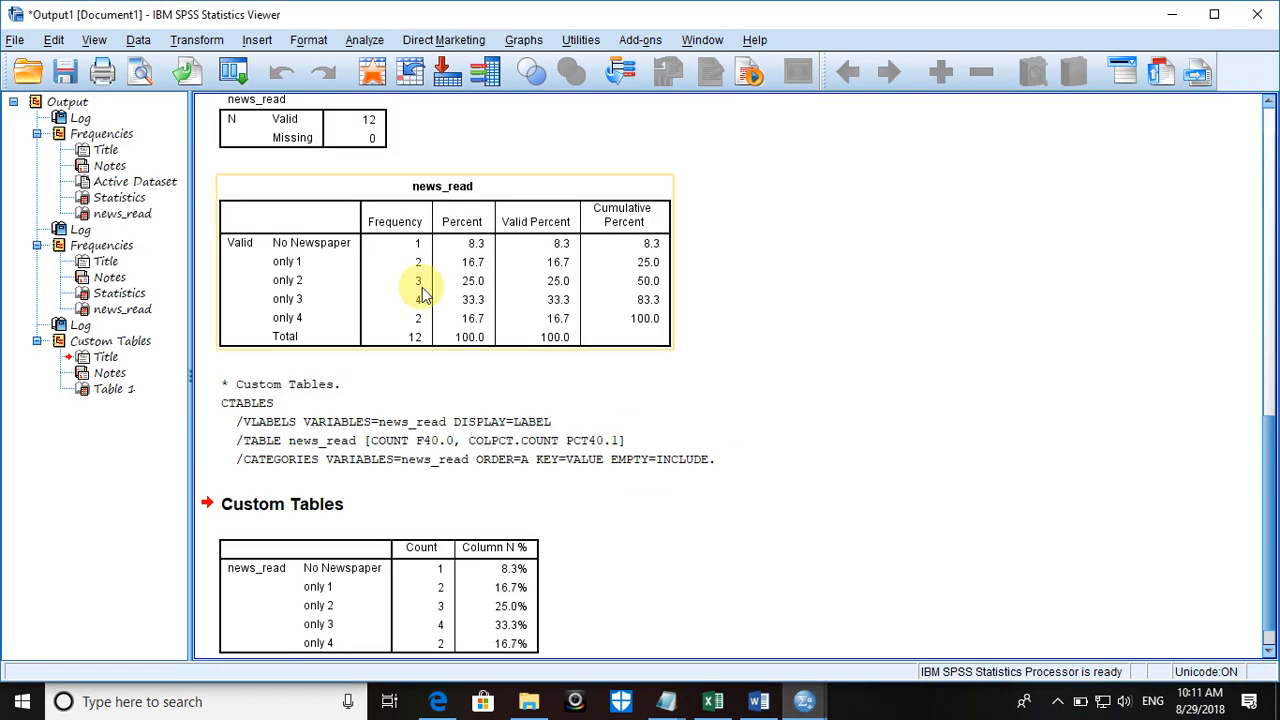
{"action": "key", "text": "ctrl+a"}
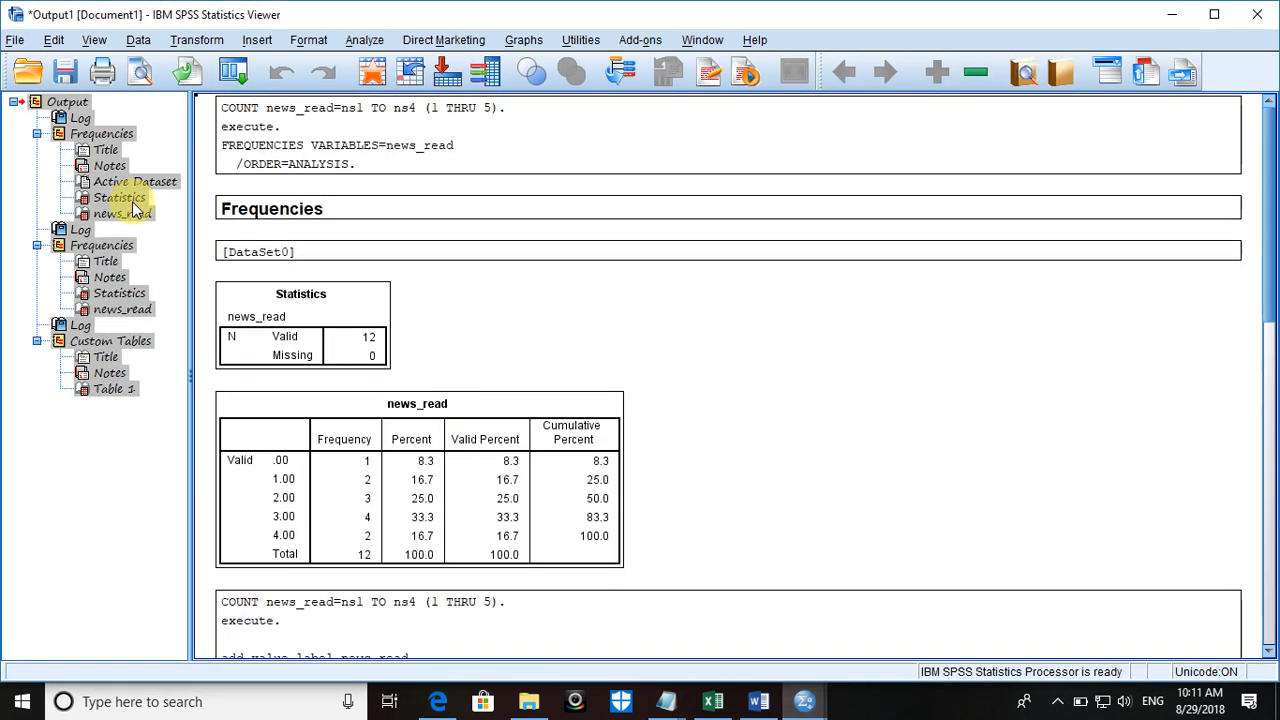
{"action": "key", "text": "Delete"}
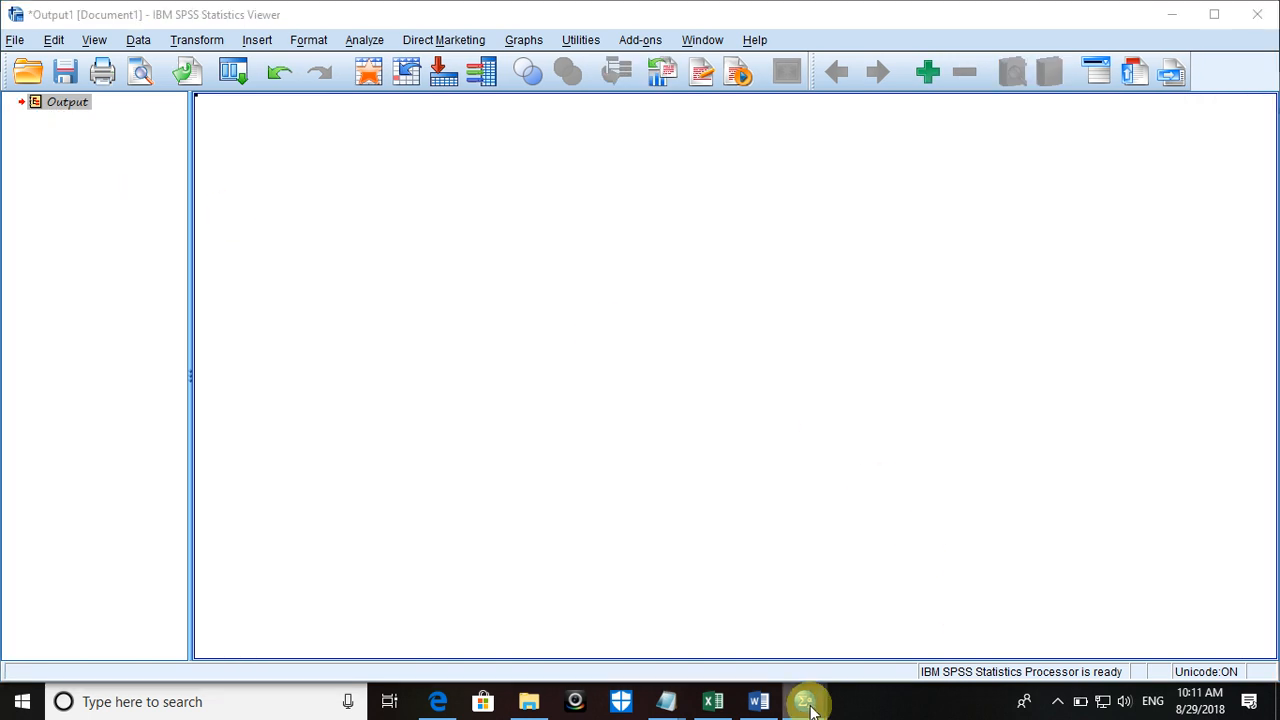
Step: Return to the Syntax1 window and run the selected COUNT, value label and CTABLES syntax
{"action": "mouse_move", "coordinate": [812, 702]}
{"action": "left_click", "coordinate": [806, 626]}
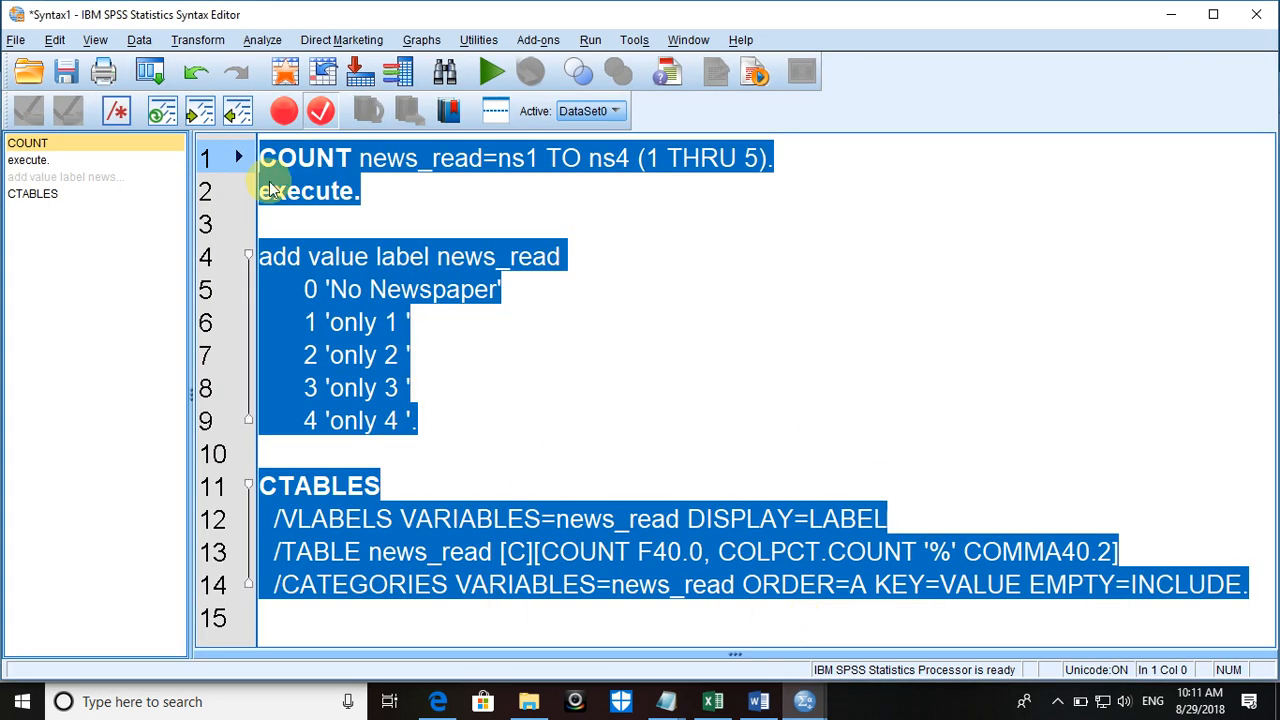
{"action": "left_click", "coordinate": [491, 71]}
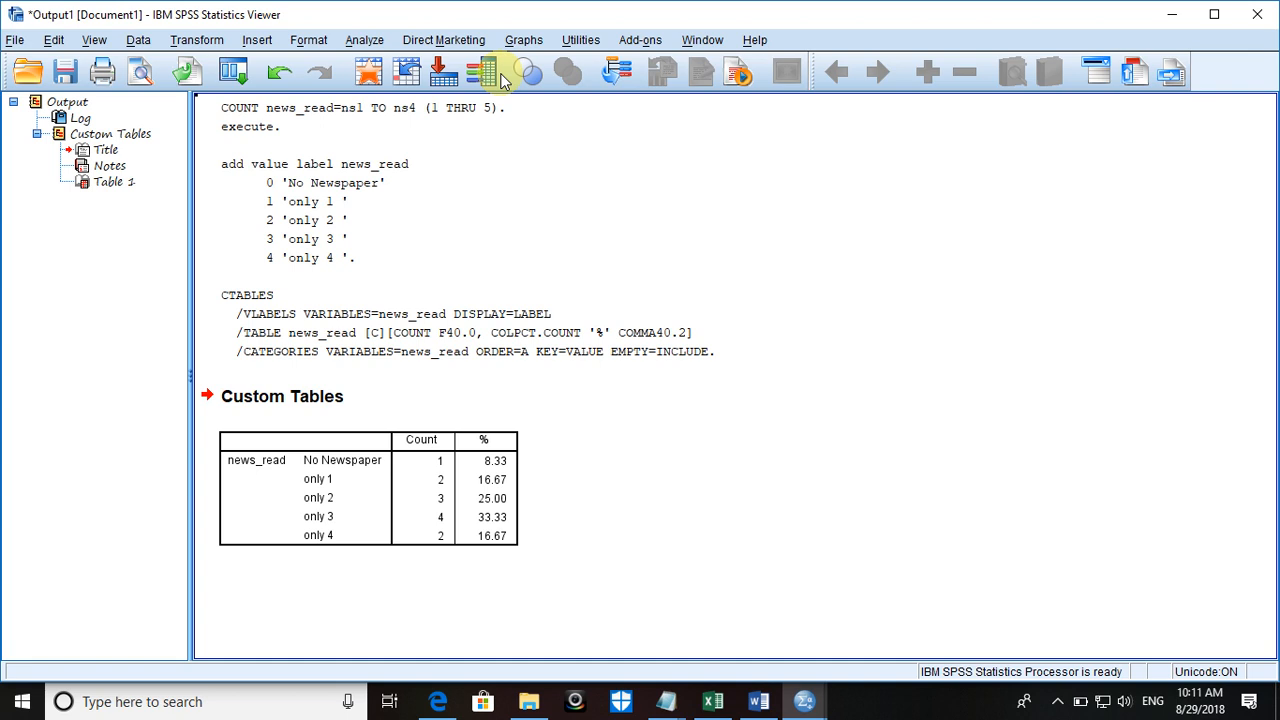
Step: Switch to the Word document containing the numbered newspaper readership questions
{"action": "left_click", "coordinate": [806, 704]}
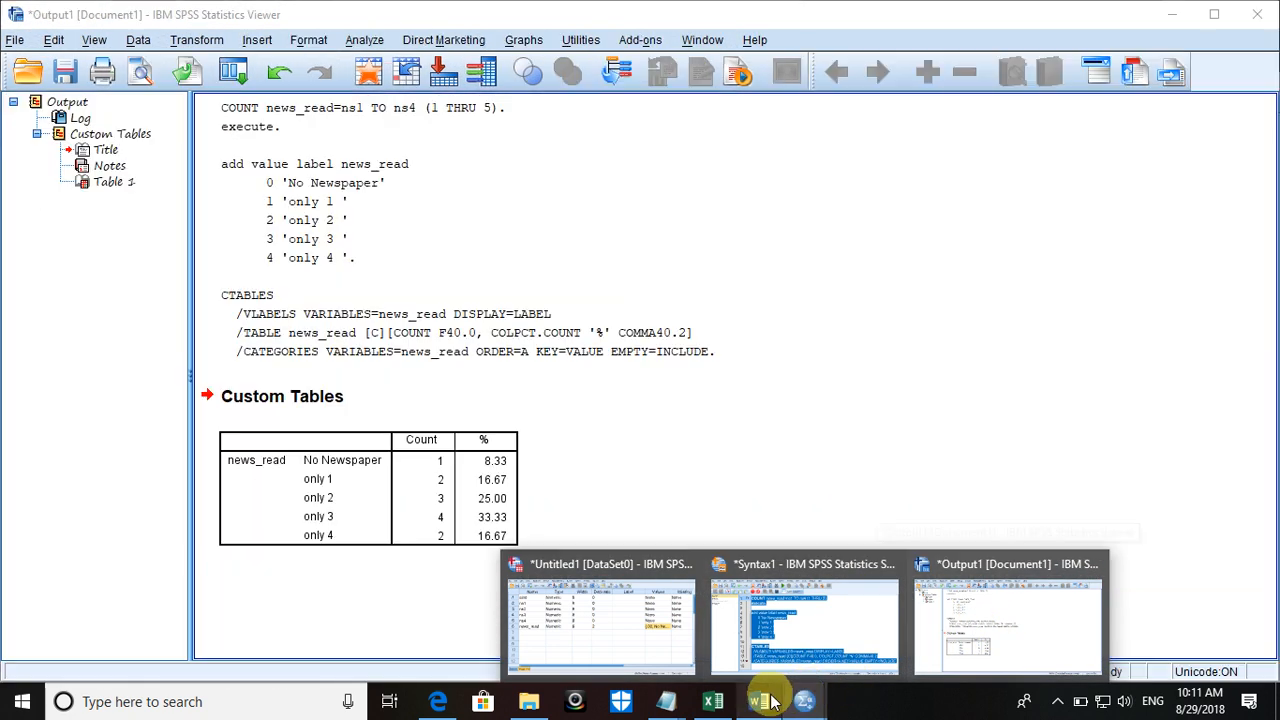
{"action": "left_click", "coordinate": [764, 695]}
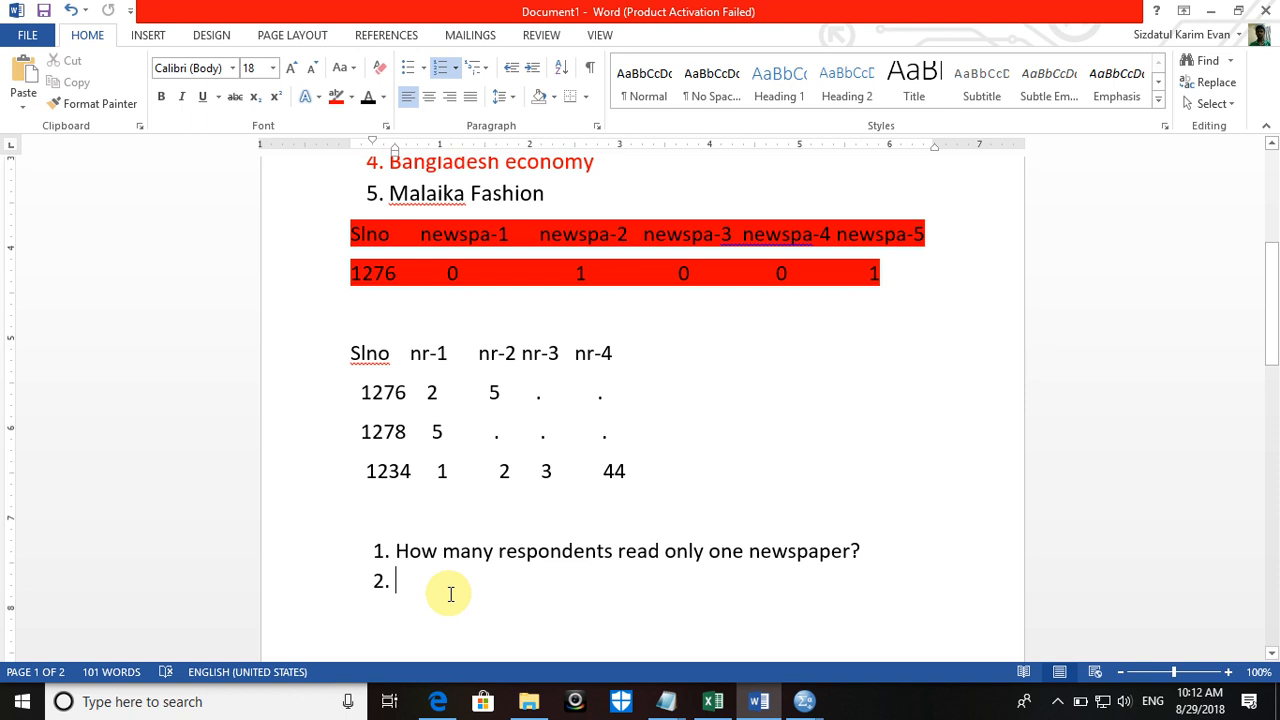
{"action": "type", "text": "How"}
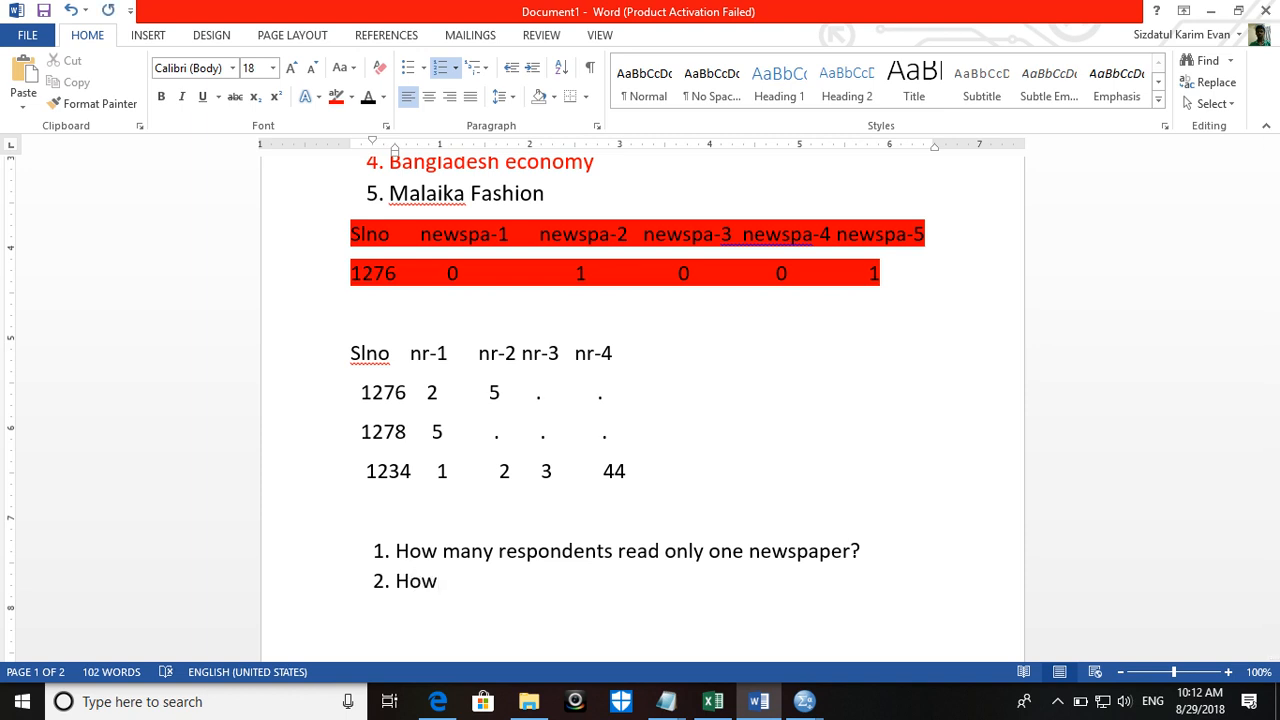
{"action": "key", "text": "BackSpace"}
{"action": "key", "text": "BackSpace"}
{"action": "key", "text": "BackSpace"}
Step: Write question 2 as "What percentage of respondents read obsever?" and add an empty third list item
{"action": "type", "text": "who read"}
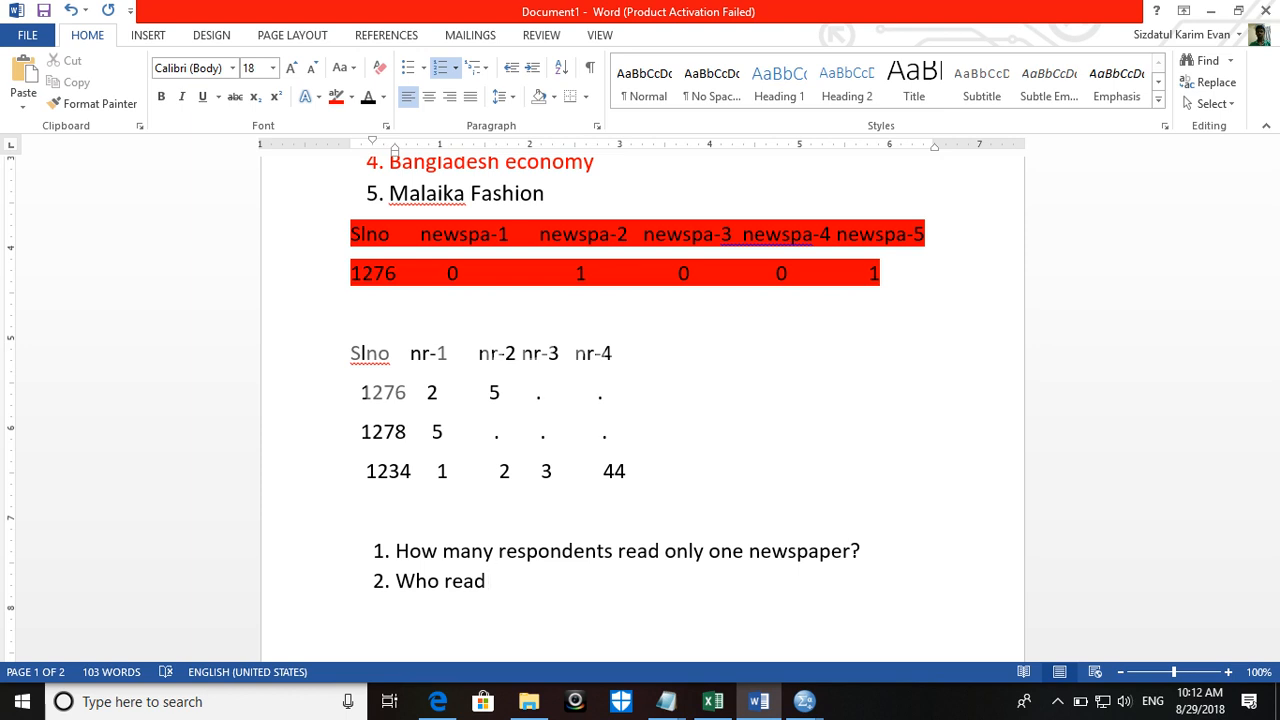
{"action": "key", "text": "BackSpace"}
{"action": "key", "text": "BackSpace"}
{"action": "key", "text": "BackSpace"}
{"action": "key", "text": "BackSpace"}
{"action": "key", "text": "BackSpace"}
{"action": "key", "text": "BackSpace"}
{"action": "key", "text": "BackSpace"}
{"action": "type", "text": "at pa"}
{"action": "type", "text": "rn"}
{"action": "key", "text": "BackSpace"}
{"action": "key", "text": "BackSpace"}
{"action": "key", "text": "BackSpace"}
{"action": "type", "text": "ercentage of r"}
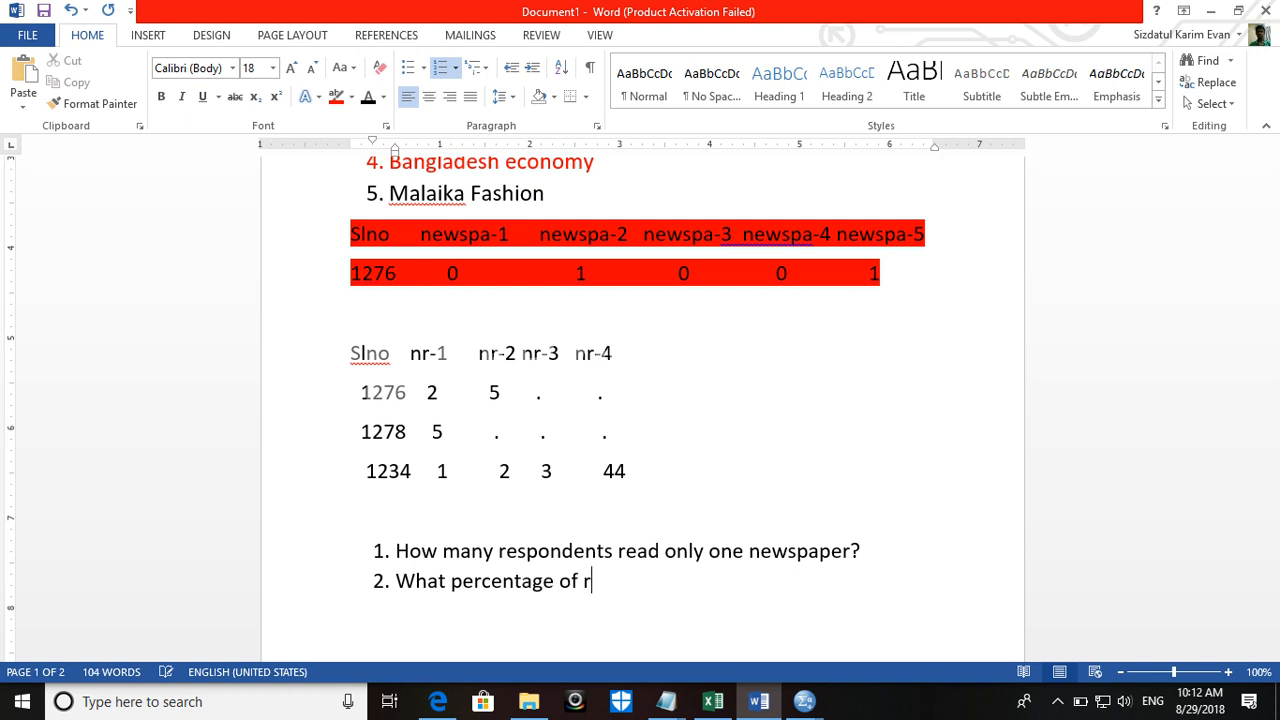
{"action": "type", "text": "espondents"}
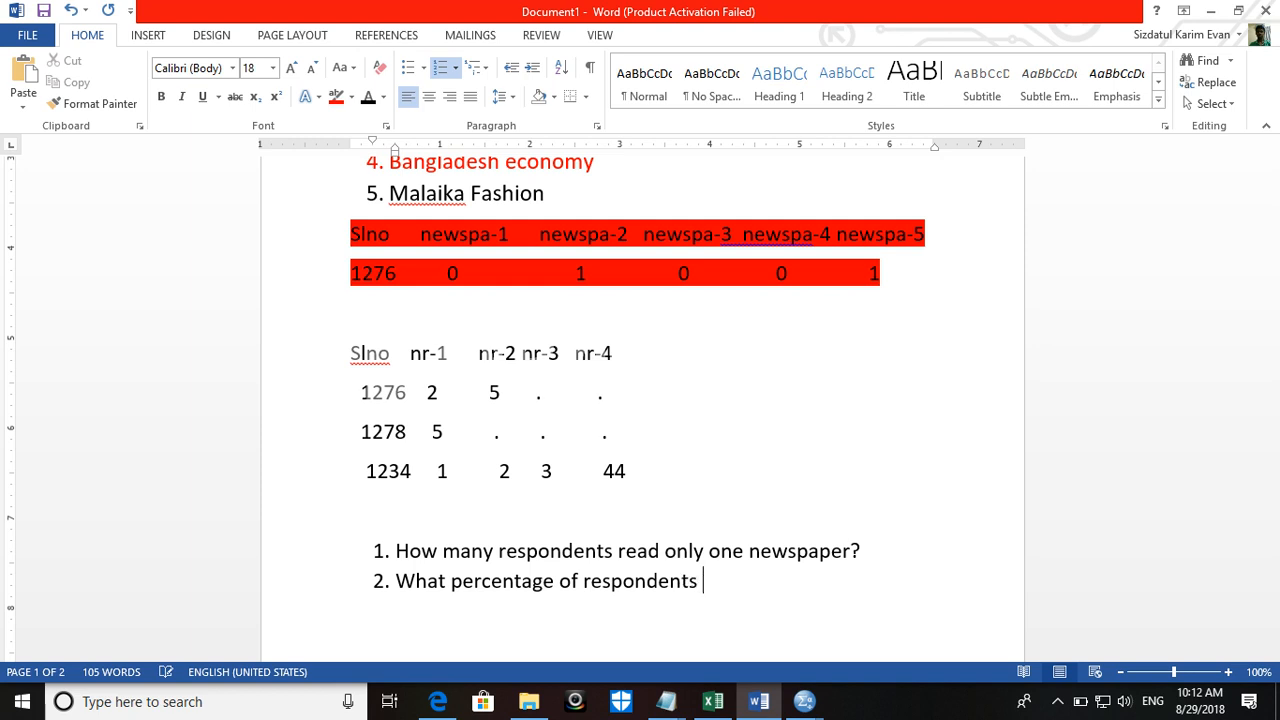
{"action": "type", "text": " read obsever?"}
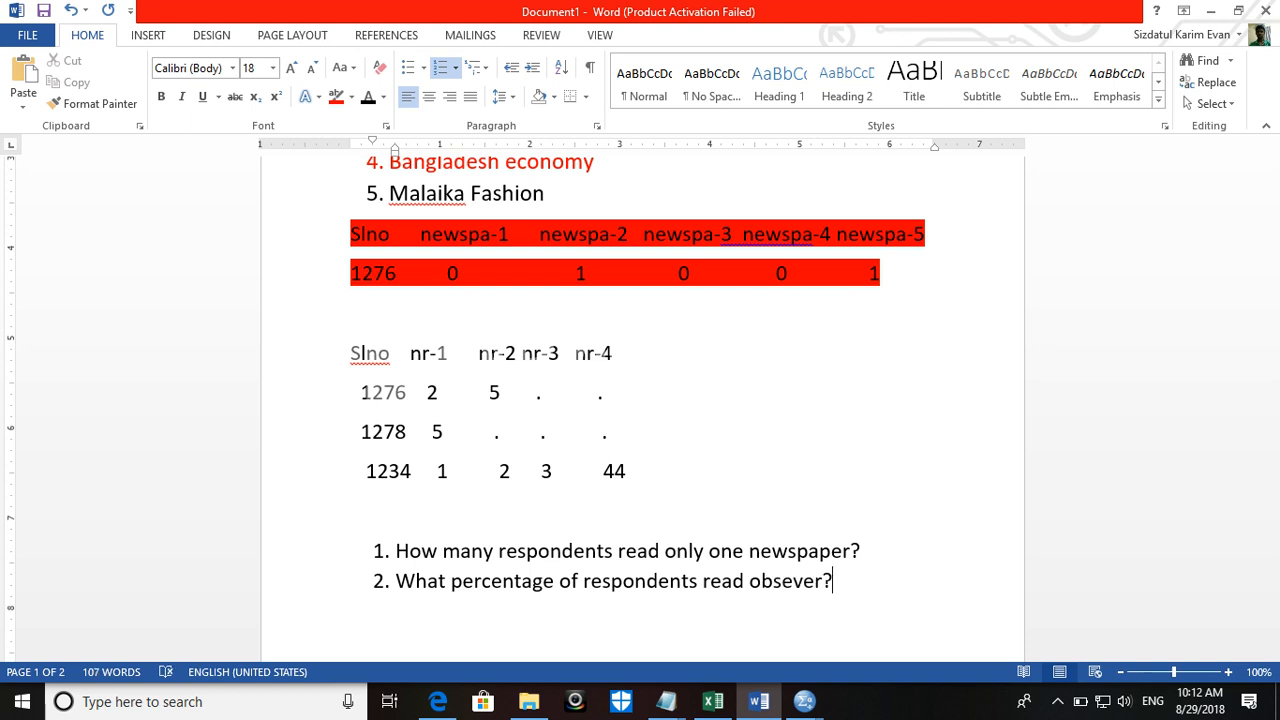
{"action": "key", "text": "Return"}
Step: Correct the misspelled word "obsever" in question 2 to "observer"
{"action": "right_click", "coordinate": [770, 585]}
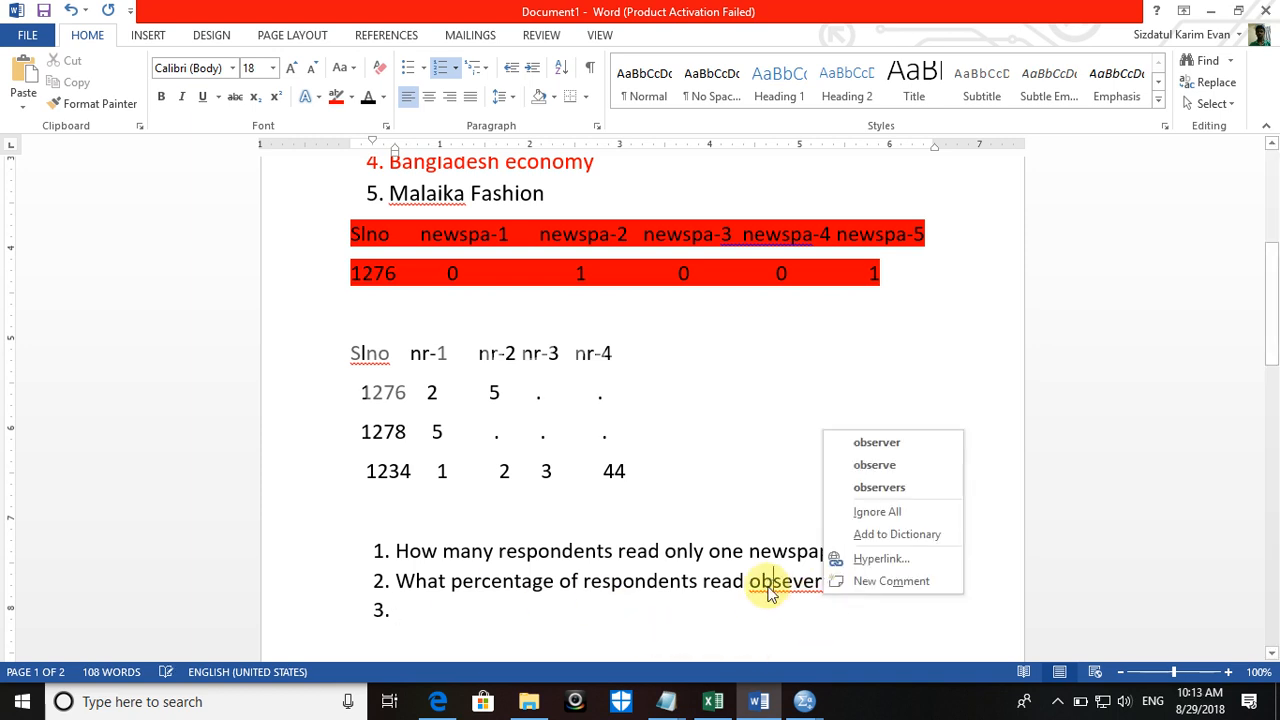
{"action": "left_click", "coordinate": [860, 445]}
{"action": "mouse_move", "coordinate": [662, 703]}
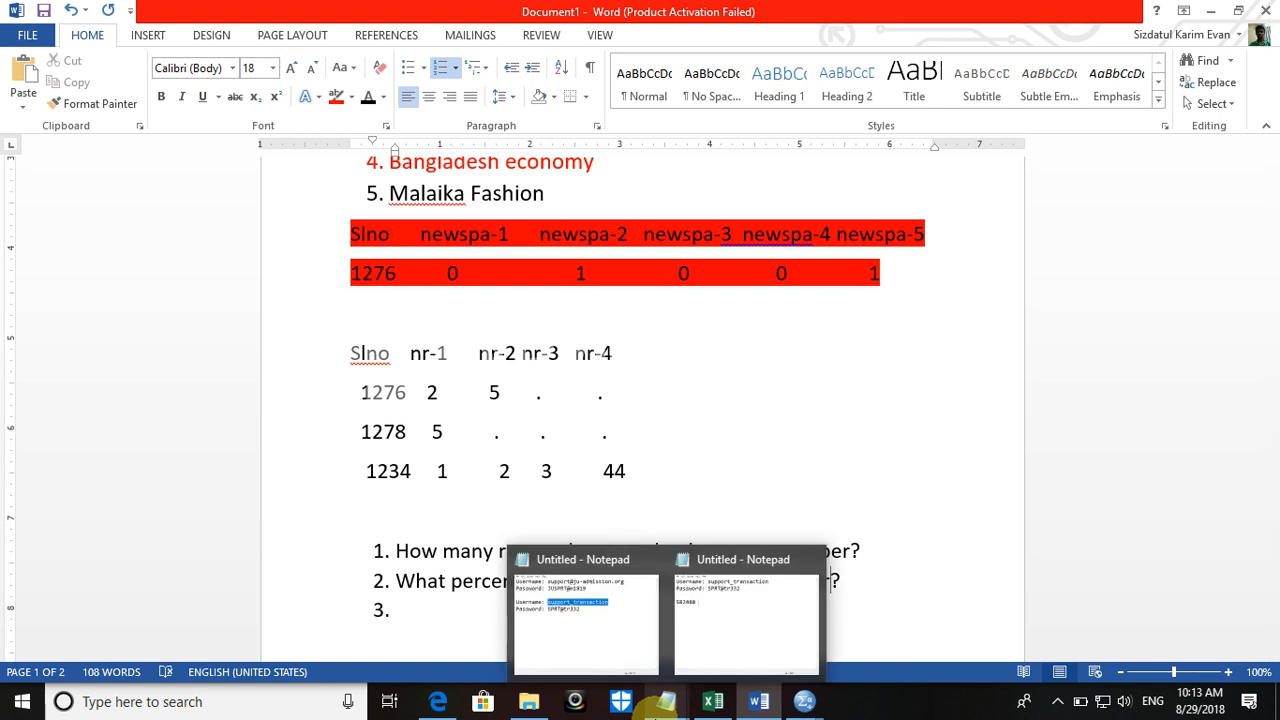
{"action": "left_click", "coordinate": [379, 594]}
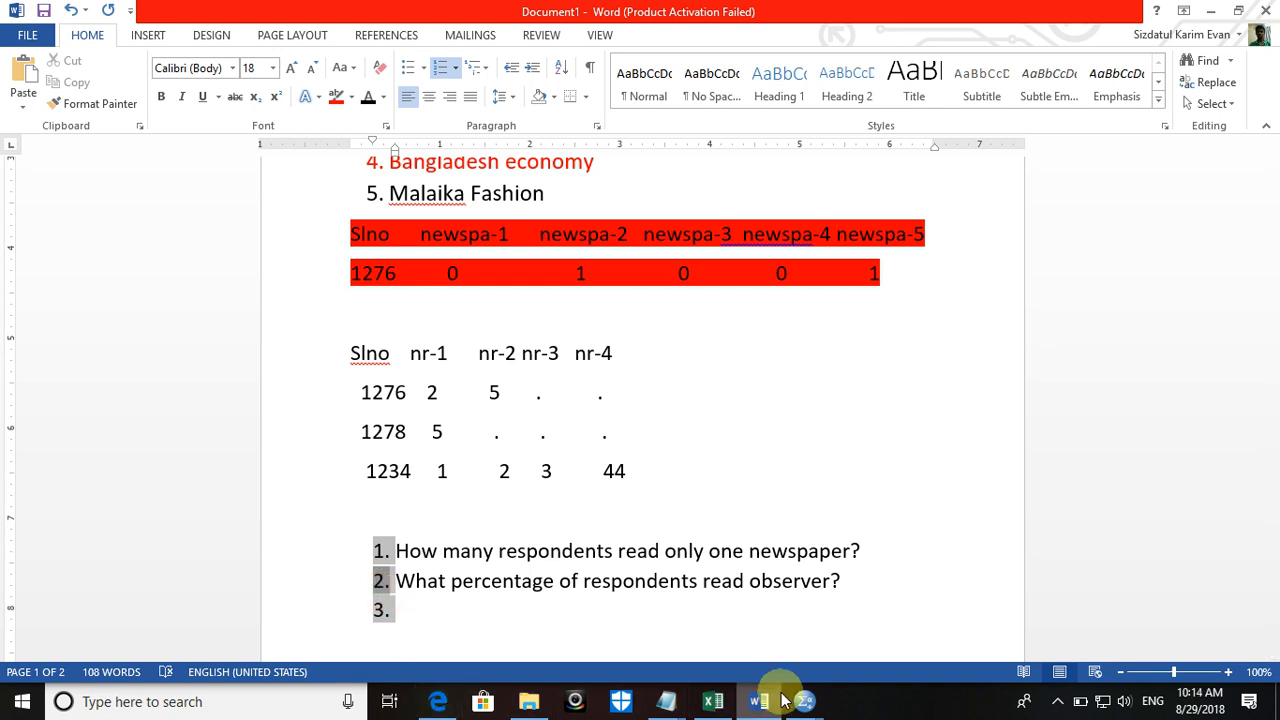
Step: Switch to the SPSS Data Editor and examine ns1 to ns4 in the variable definitions and in the case data
{"action": "mouse_move", "coordinate": [805, 705]}
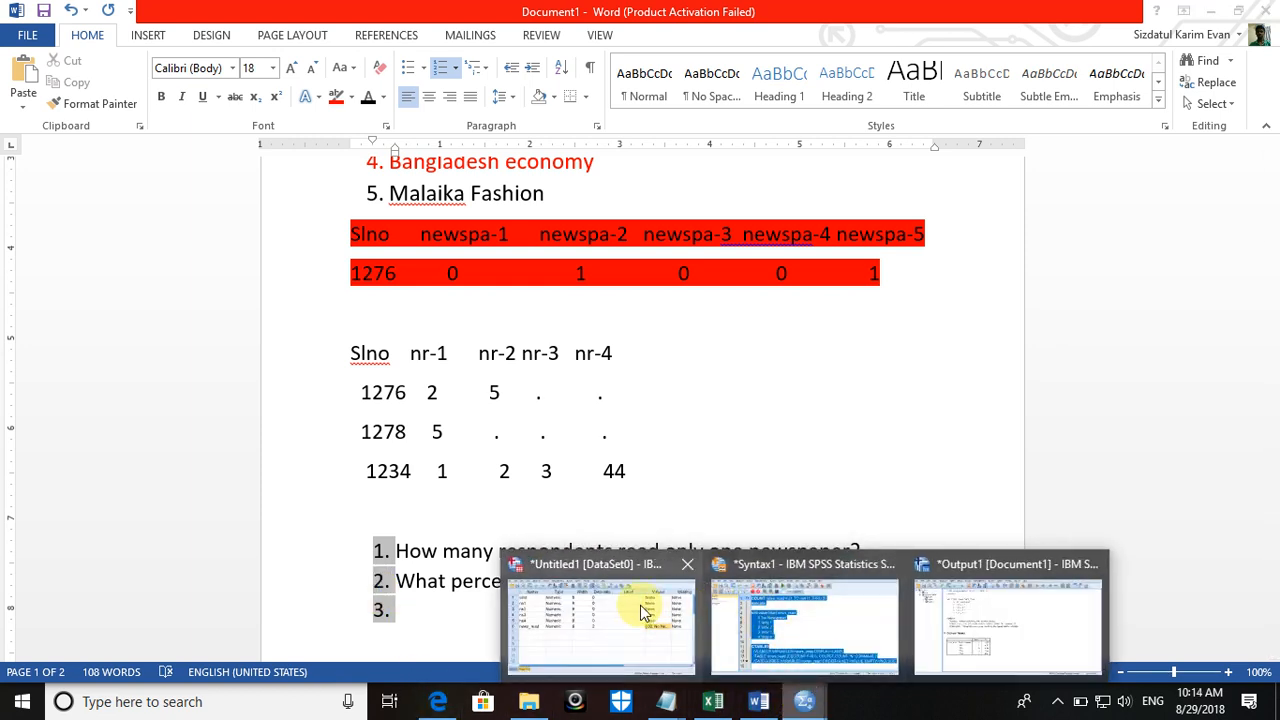
{"action": "left_click", "coordinate": [640, 610]}
{"action": "left_click_drag", "start_coordinate": [29, 189], "coordinate": [27, 306]}
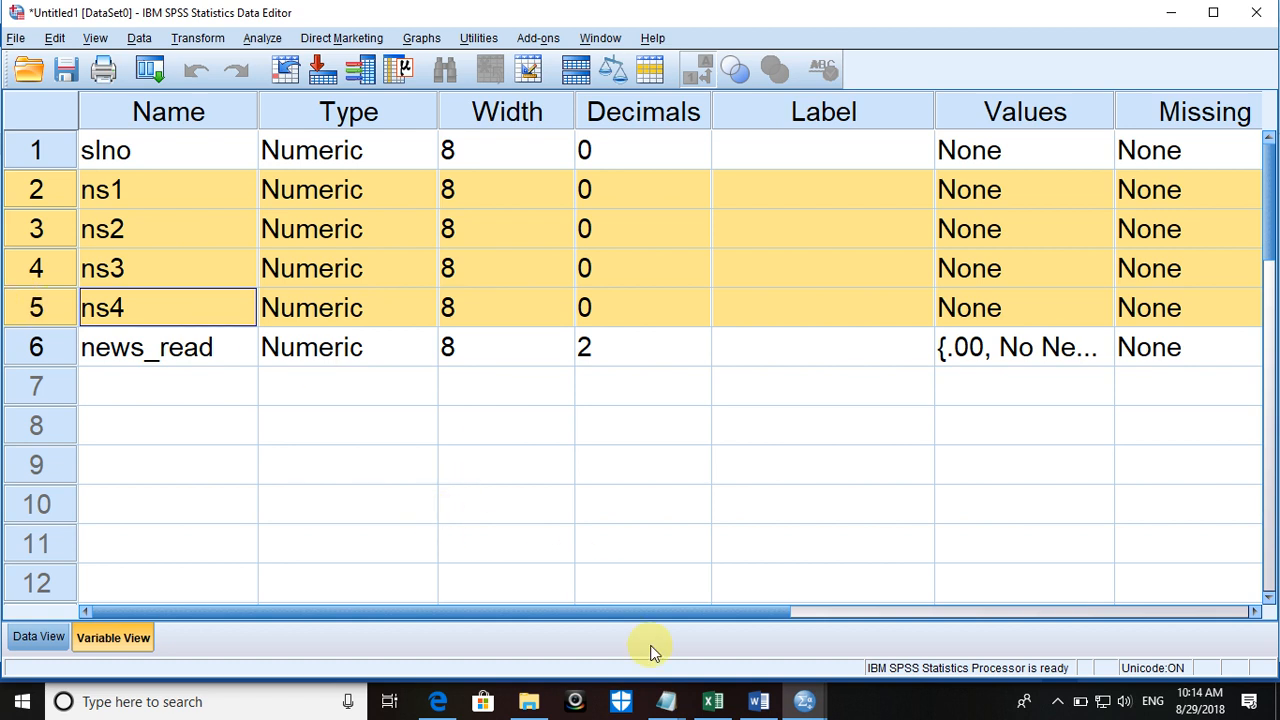
{"action": "left_click", "coordinate": [40, 638]}
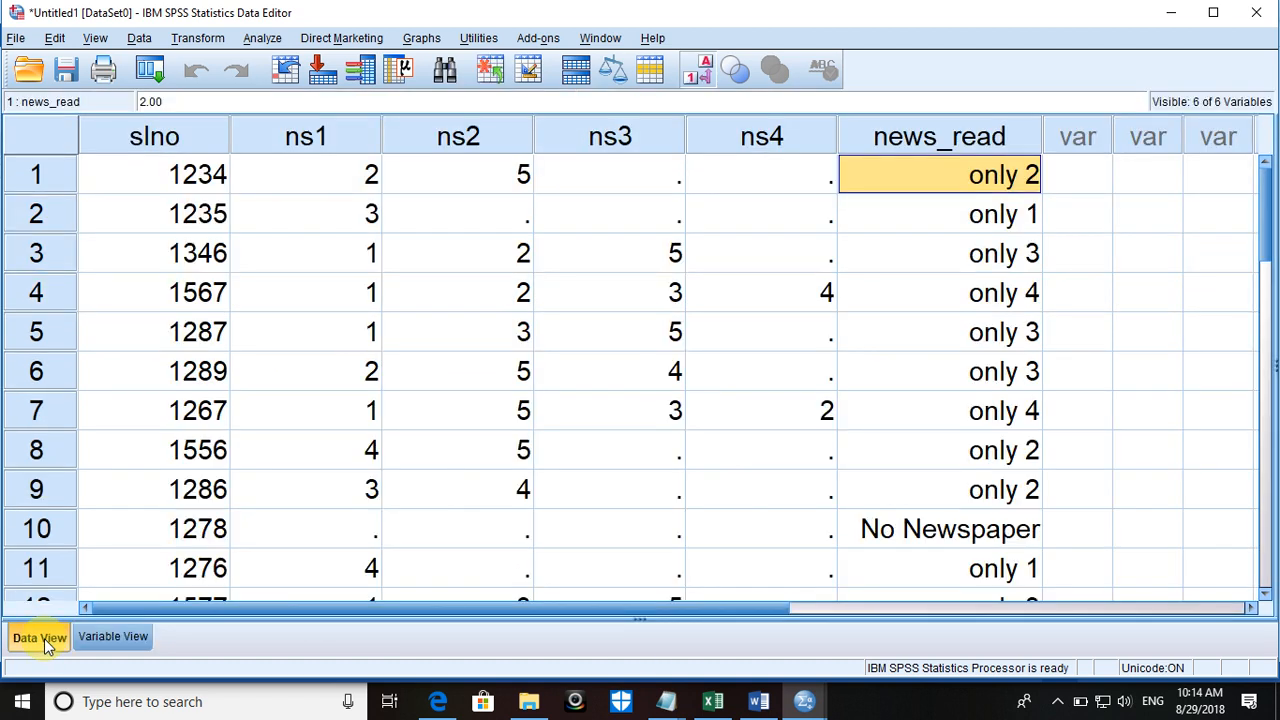
{"action": "left_click", "coordinate": [641, 243]}
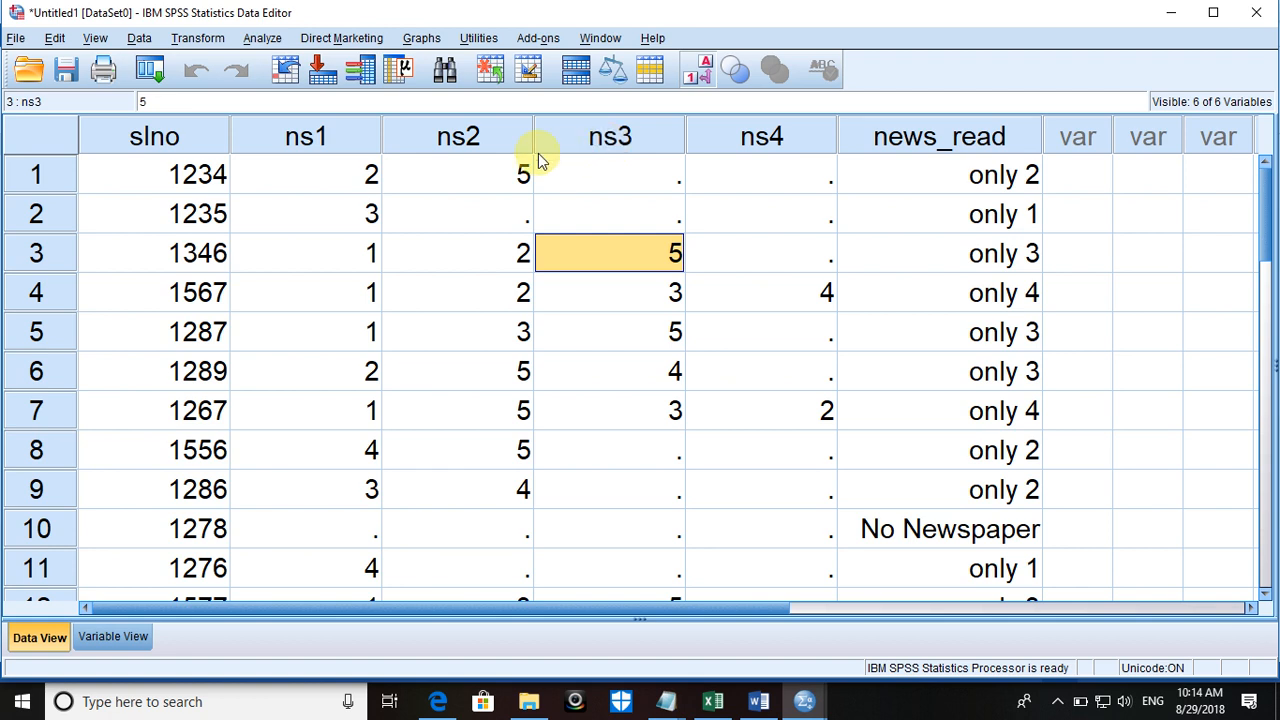
{"action": "left_click", "coordinate": [491, 140]}
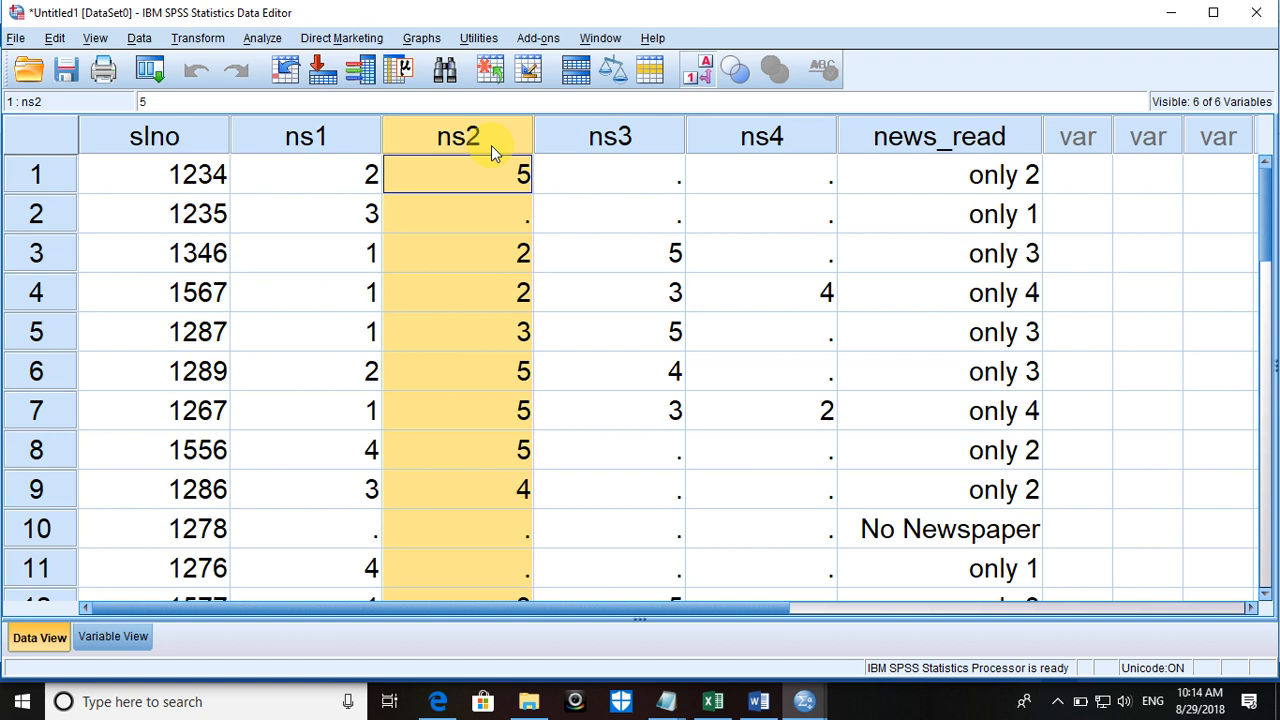
Step: Start defining a multiple response set for tables and include the variables ns1, ns2, ns3 and ns4
{"action": "left_click", "coordinate": [258, 38]}
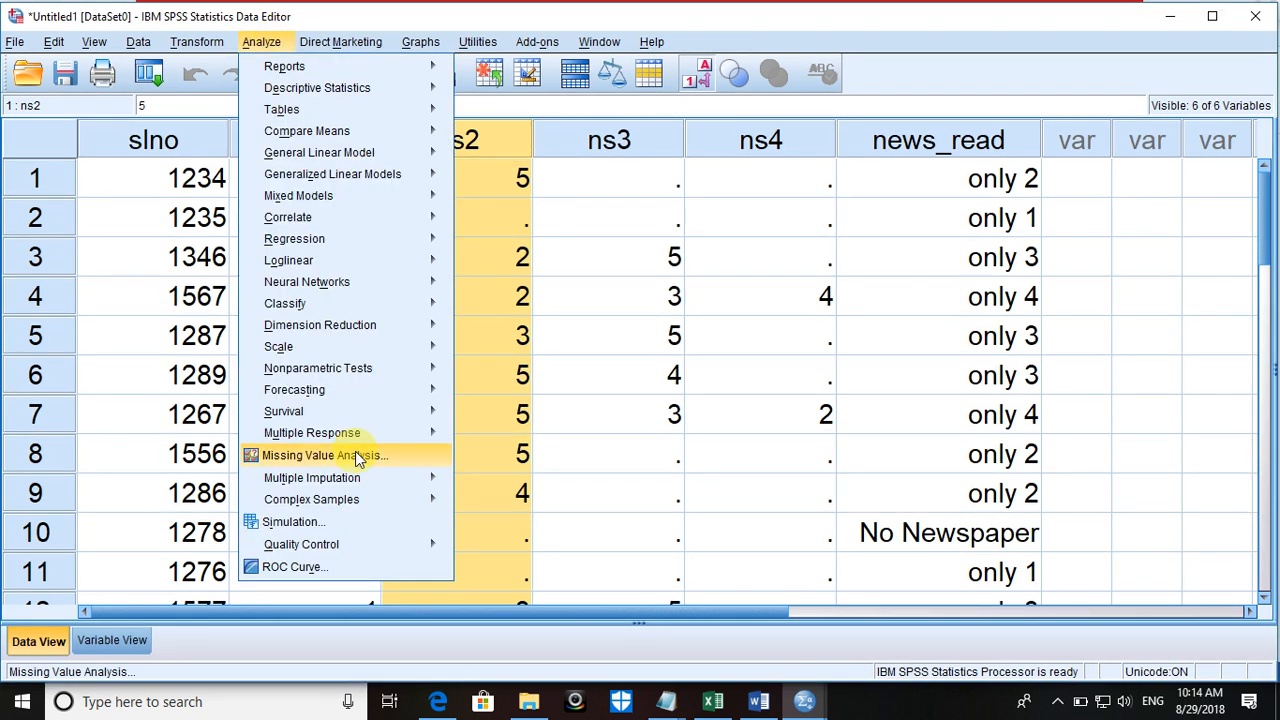
{"action": "mouse_move", "coordinate": [352, 481]}
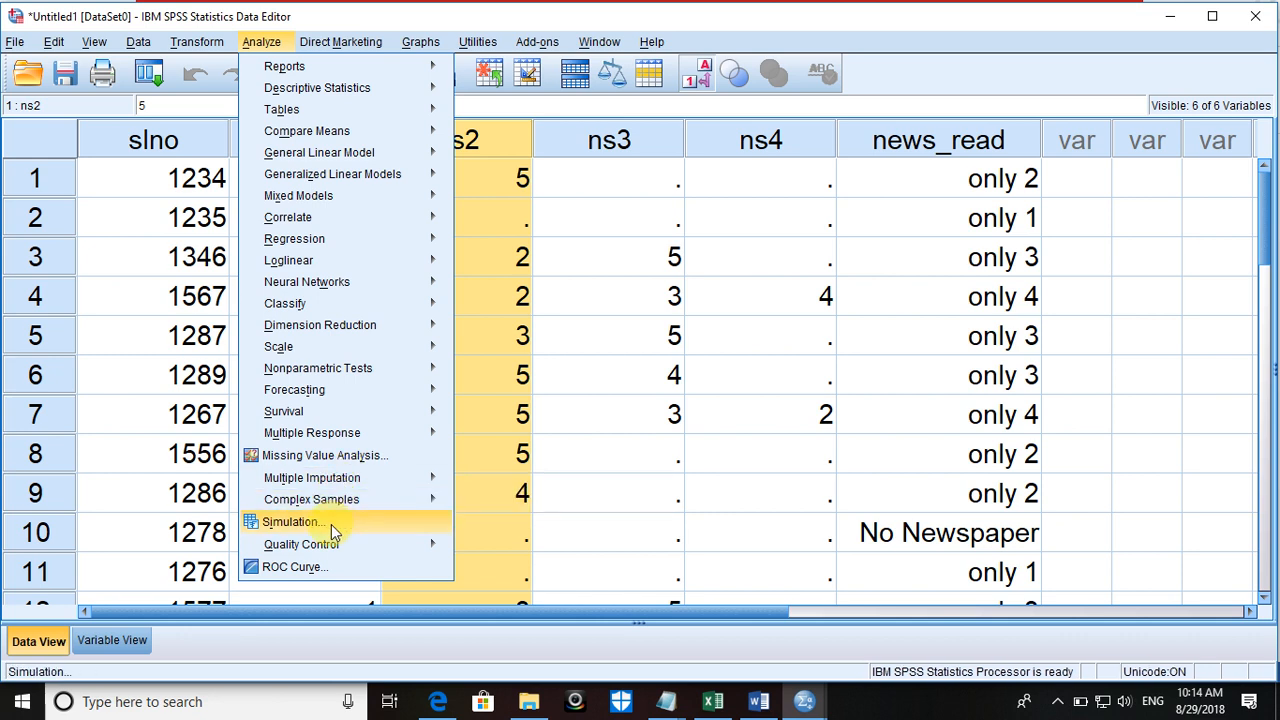
{"action": "mouse_move", "coordinate": [337, 428]}
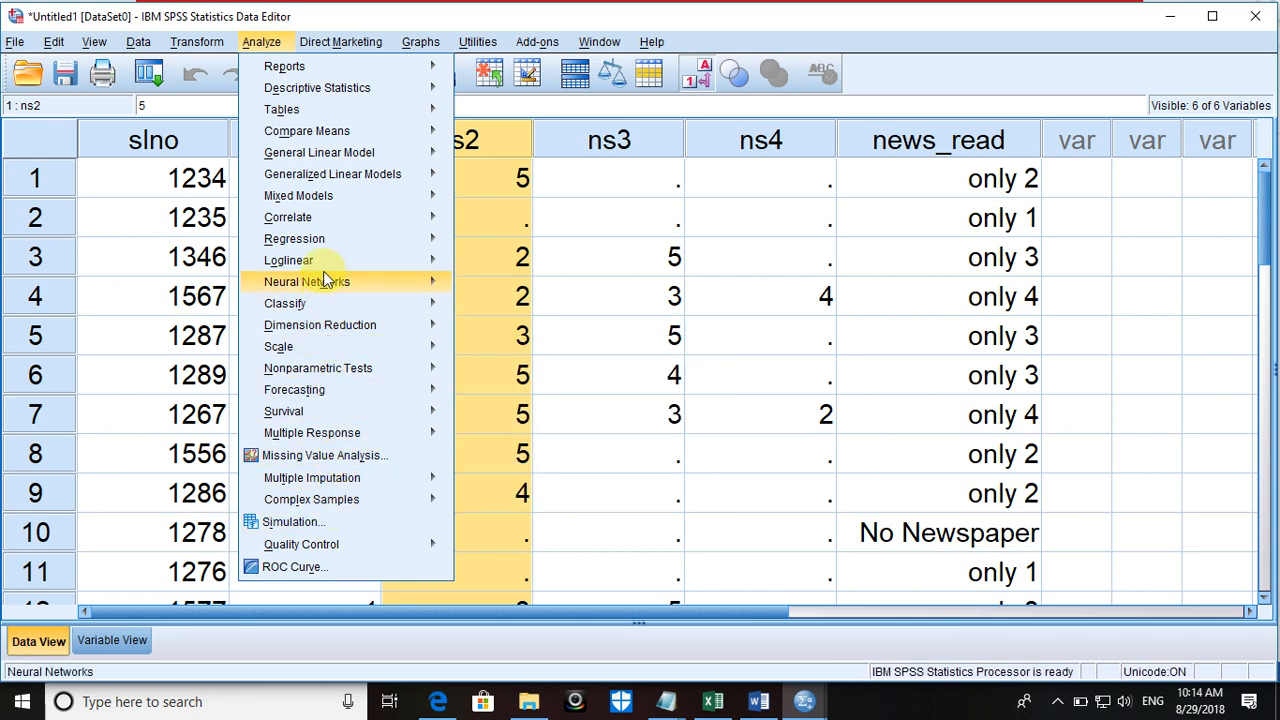
{"action": "mouse_move", "coordinate": [326, 106]}
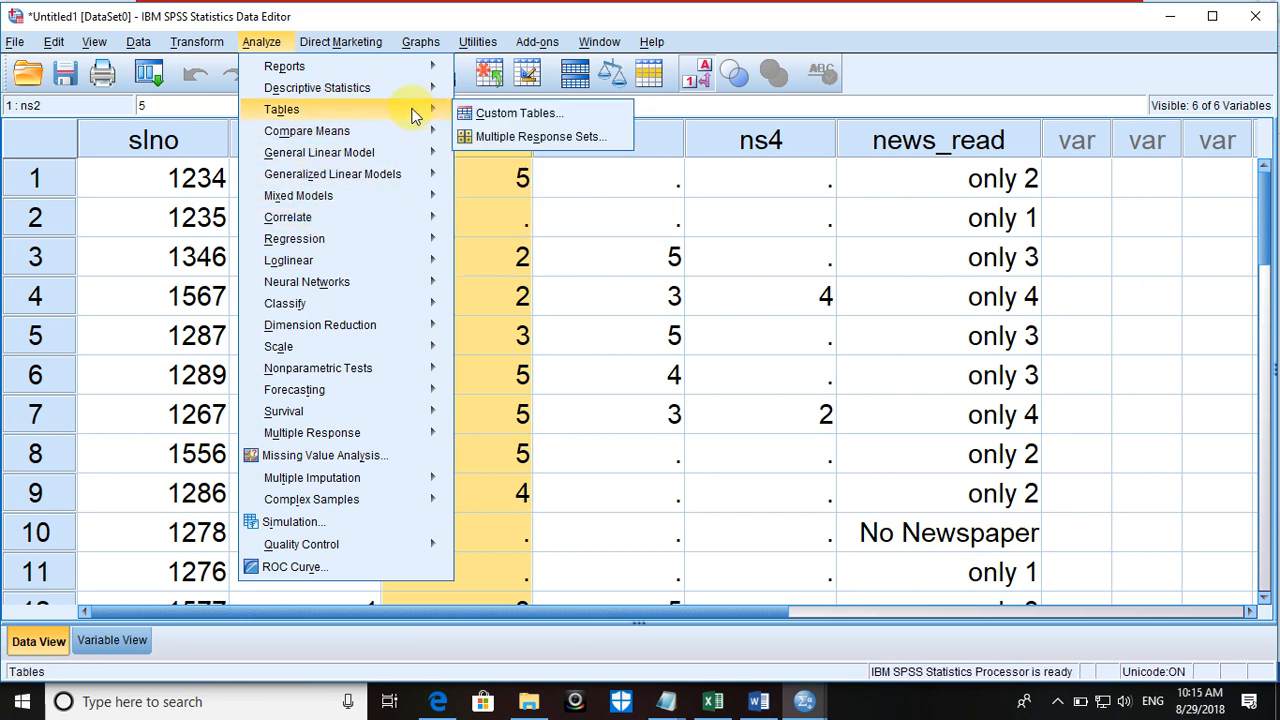
{"action": "left_click", "coordinate": [505, 137]}
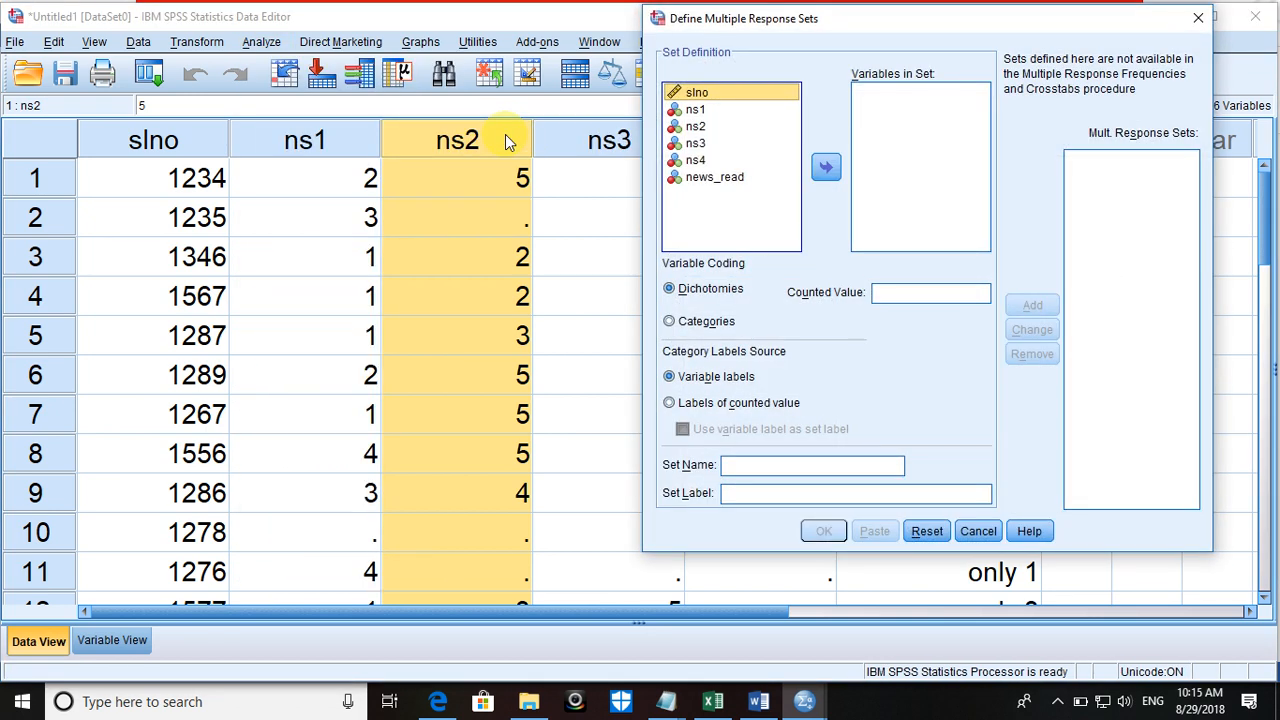
{"action": "left_click", "coordinate": [700, 110]}
{"action": "key", "text": "shift+Down"}
{"action": "key", "text": "shift+Down"}
{"action": "key", "text": "shift+Down"}
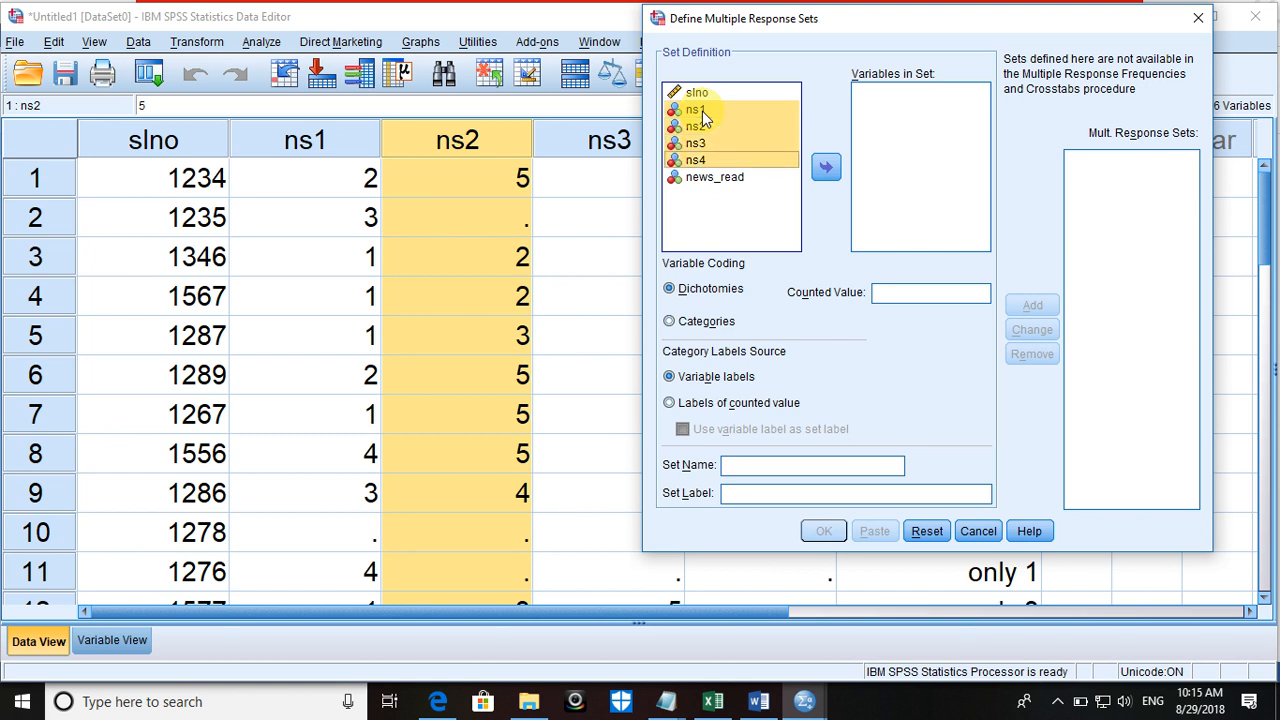
{"action": "left_click", "coordinate": [826, 170]}
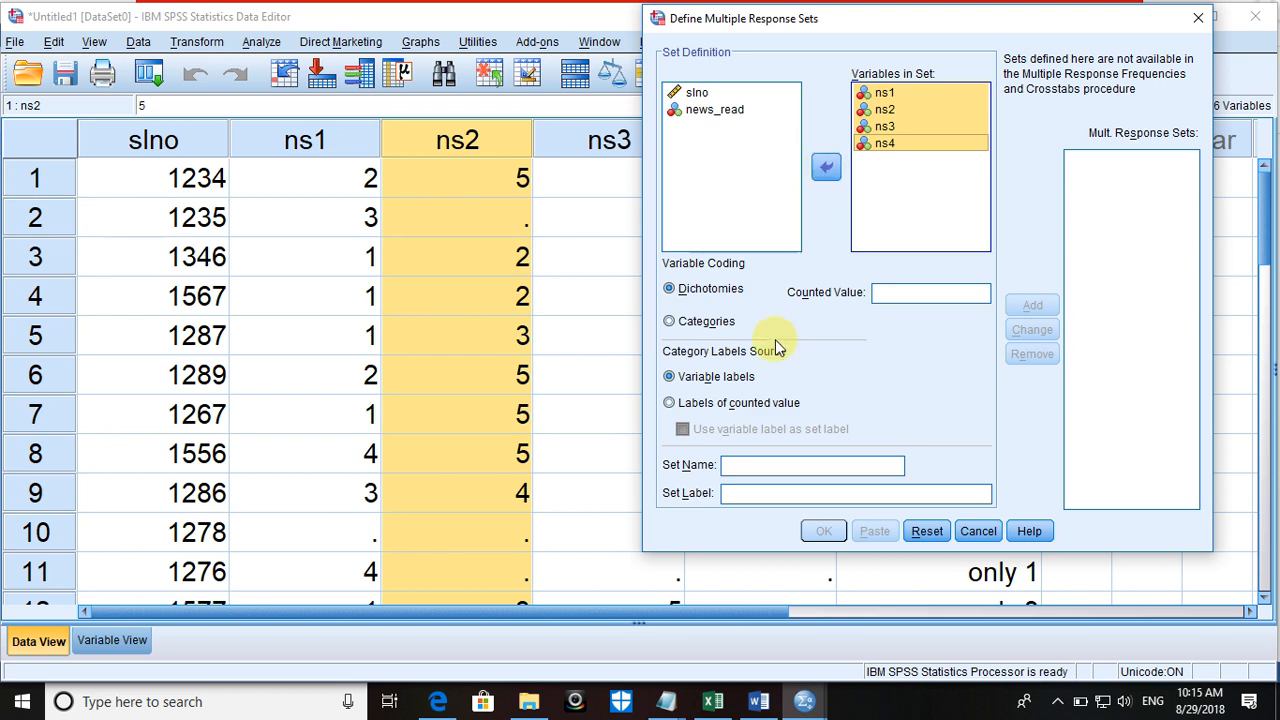
Step: Name the multiple response set nr and label it "newspaper read by respondent"
{"action": "left_click", "coordinate": [738, 463]}
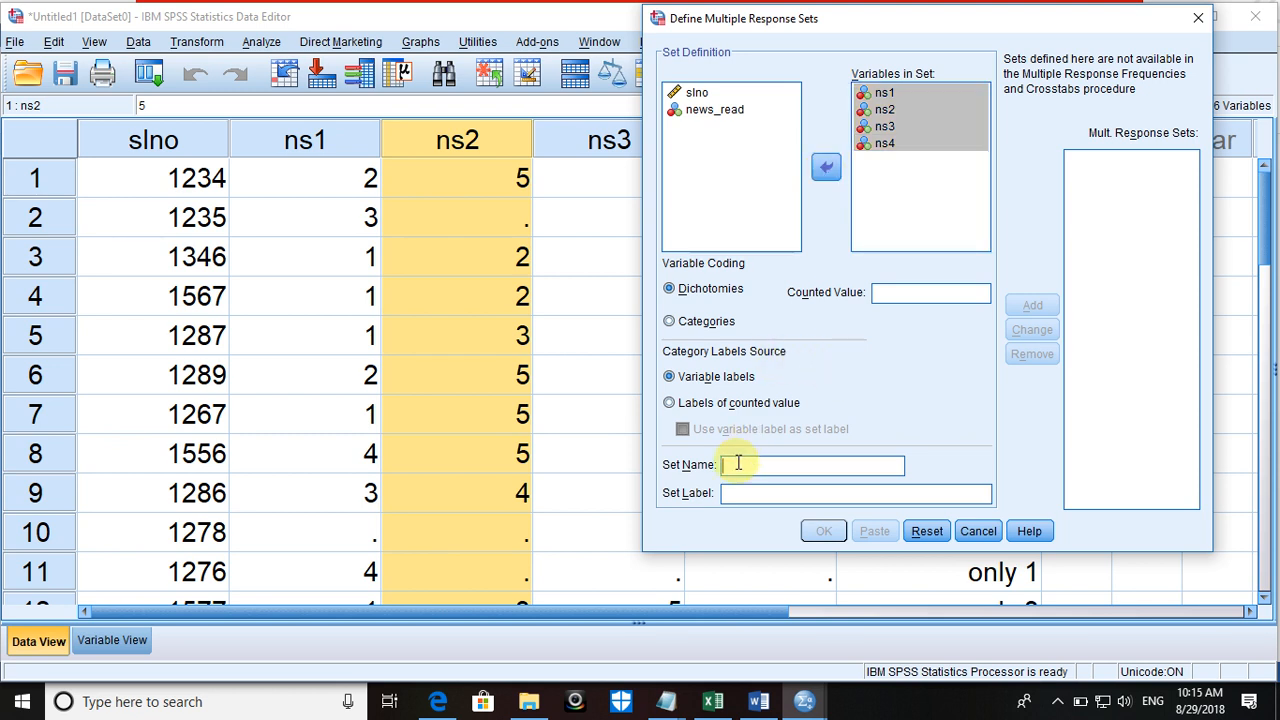
{"action": "type", "text": "n"}
{"action": "type", "text": "e"}
{"action": "left_click", "coordinate": [737, 490]}
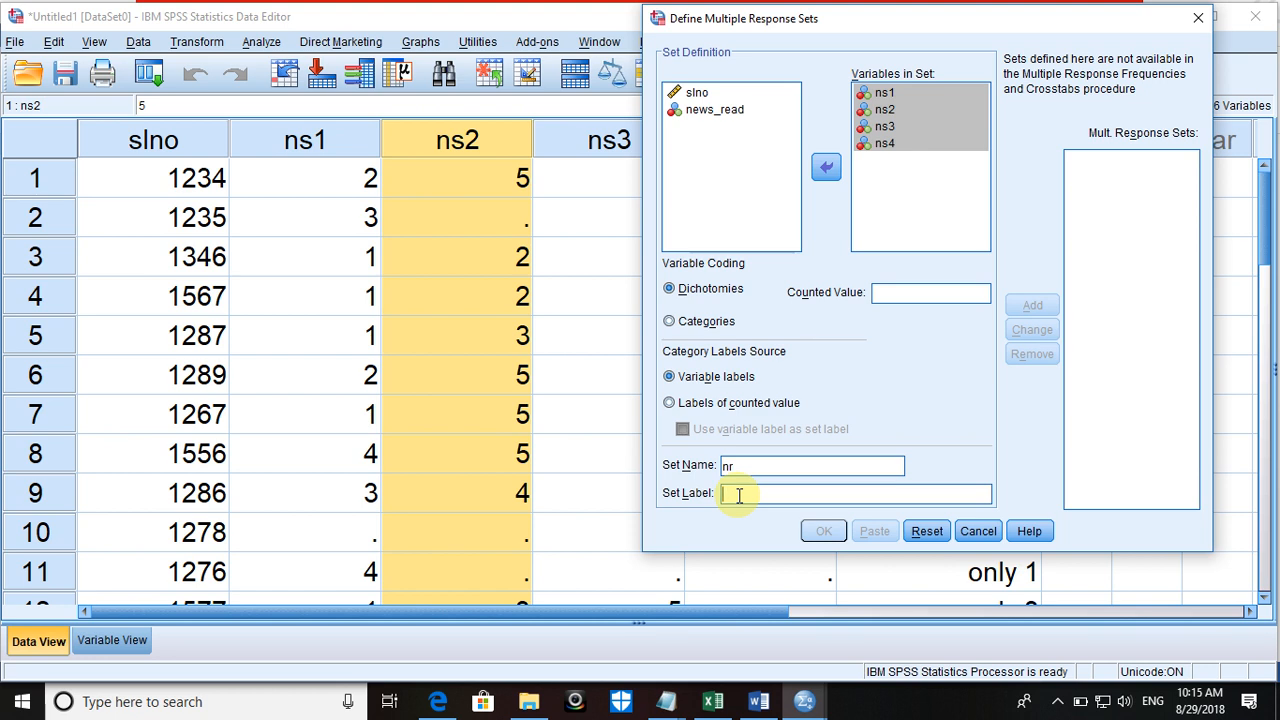
{"action": "type", "text": "newspaper read"}
{"action": "type", "text": "by respondent"}
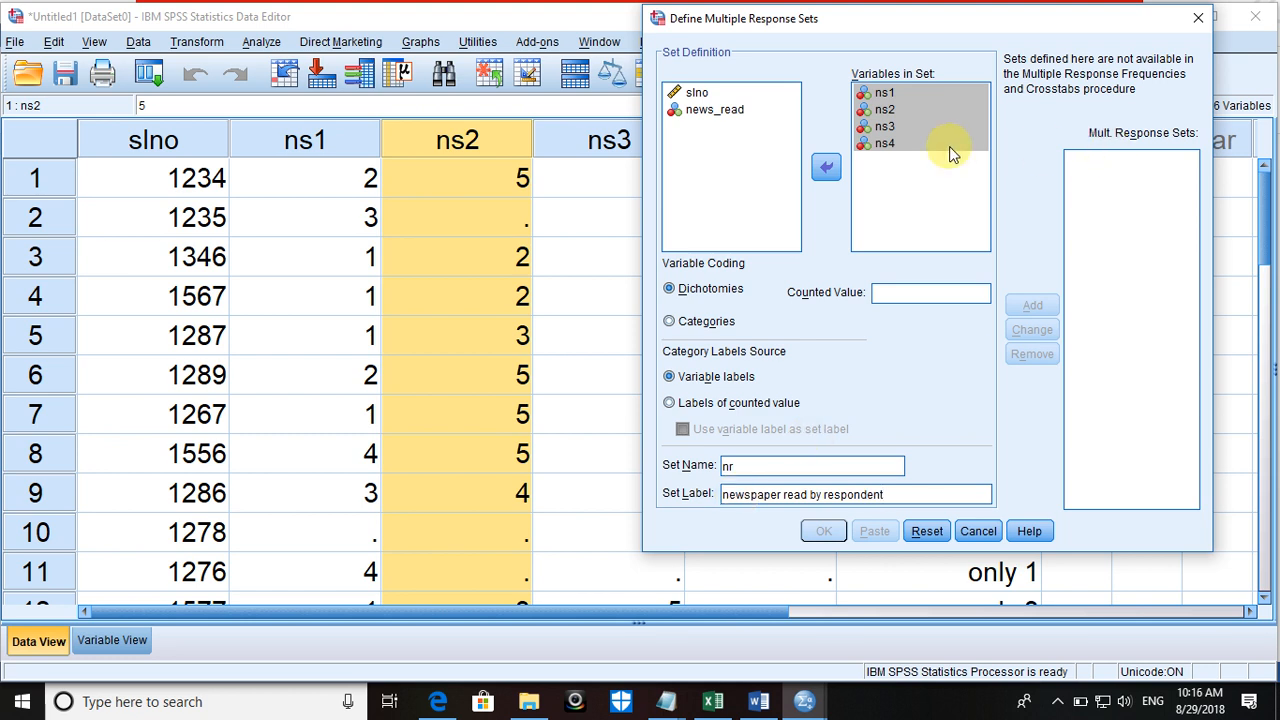
Step: Set the variable coding to Categories, add the nr set to the multiple response sets and run the definition
{"action": "left_click", "coordinate": [906, 292]}
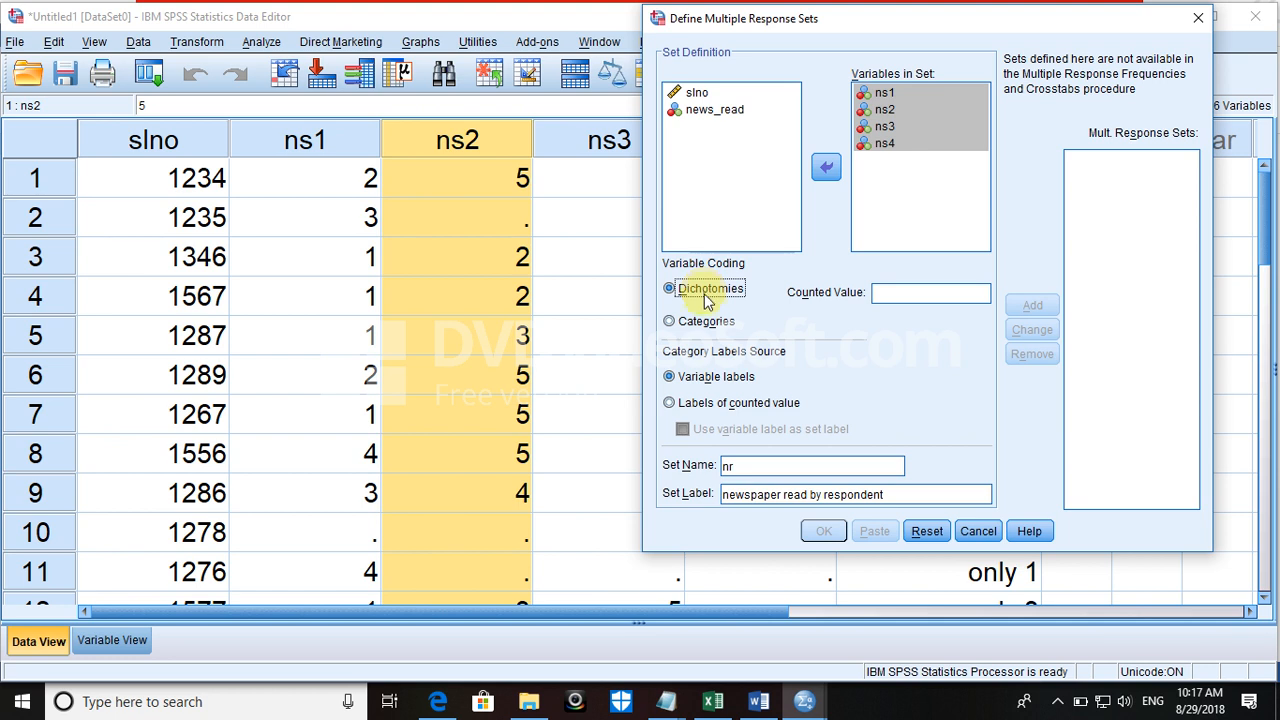
{"action": "left_click", "coordinate": [706, 323]}
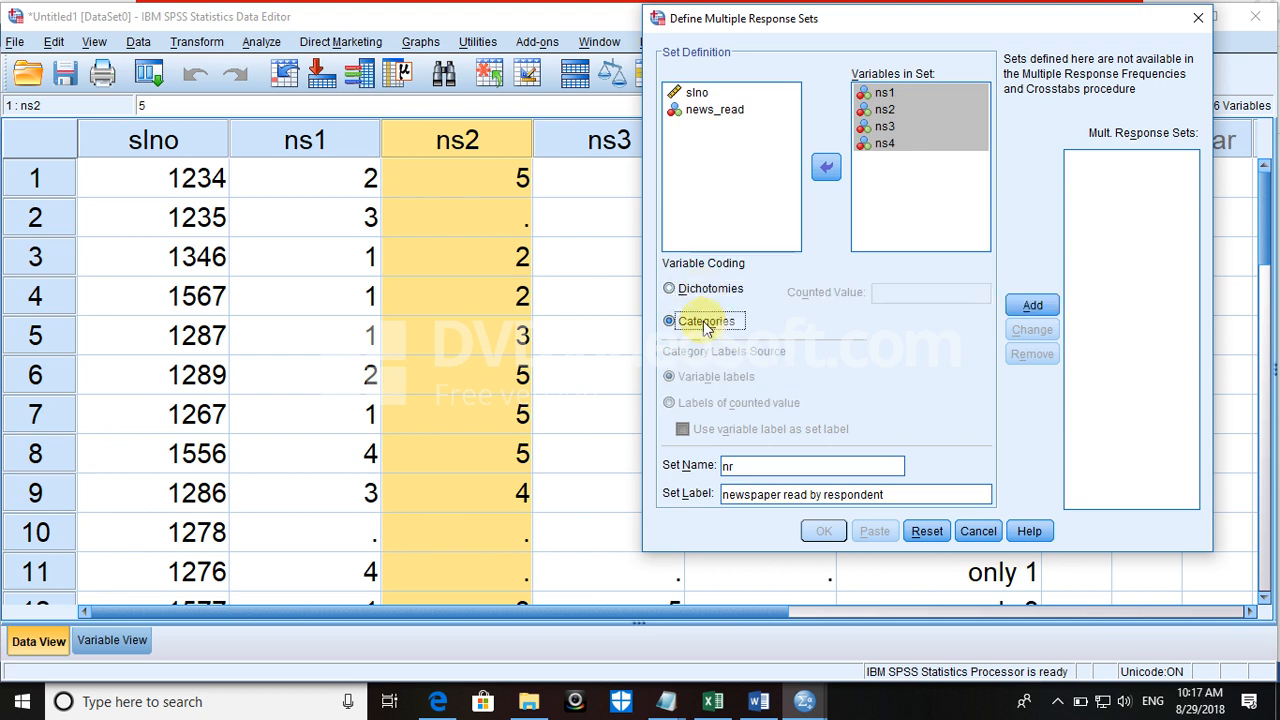
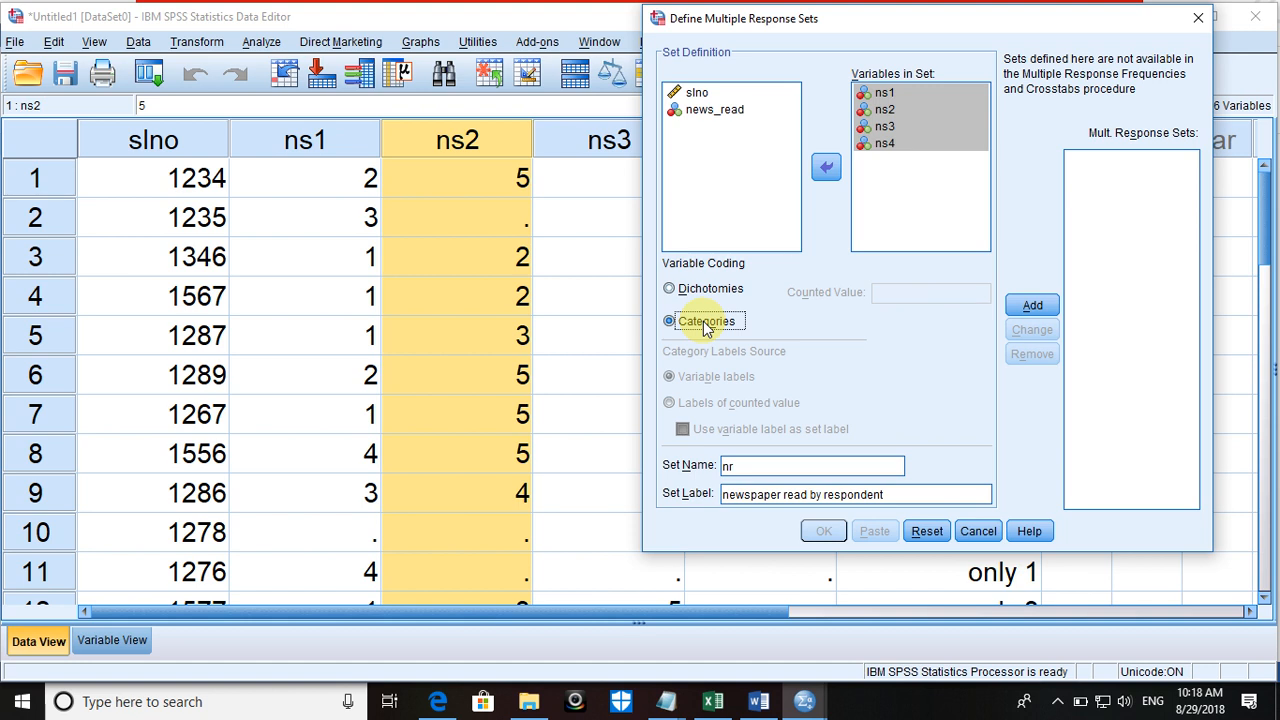
{"action": "left_click", "coordinate": [700, 298]}
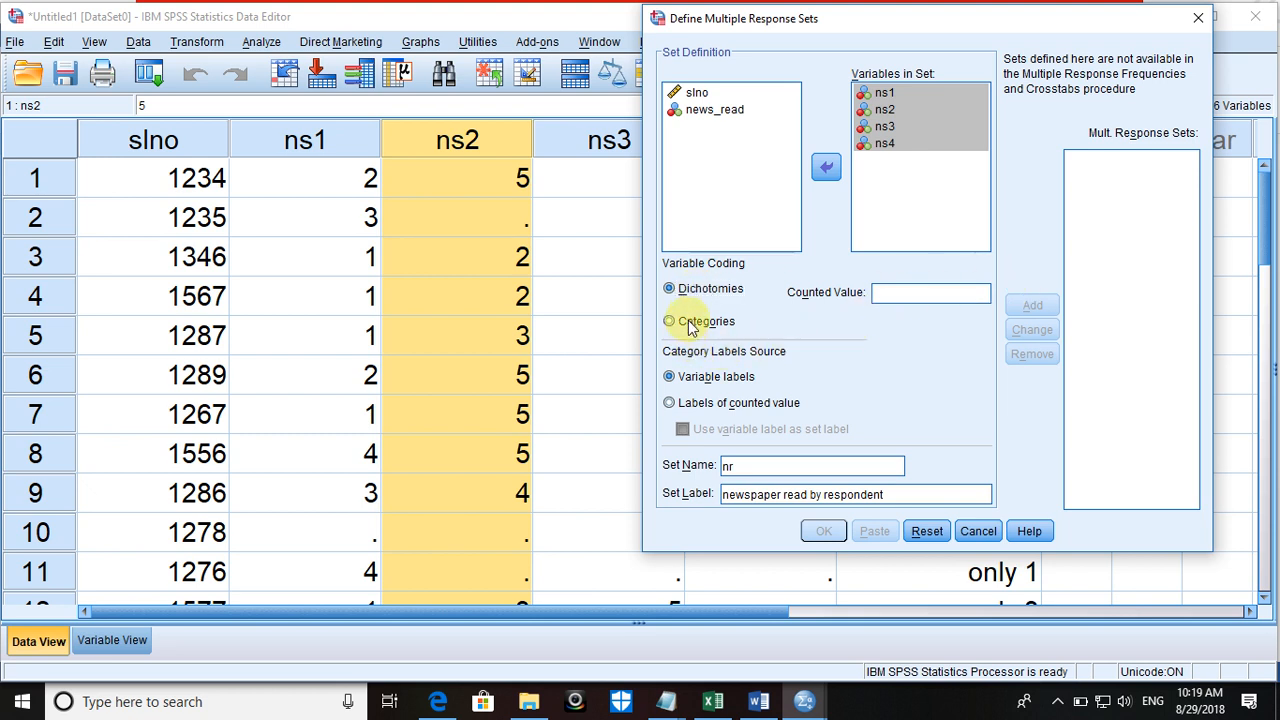
{"action": "left_click", "coordinate": [690, 326]}
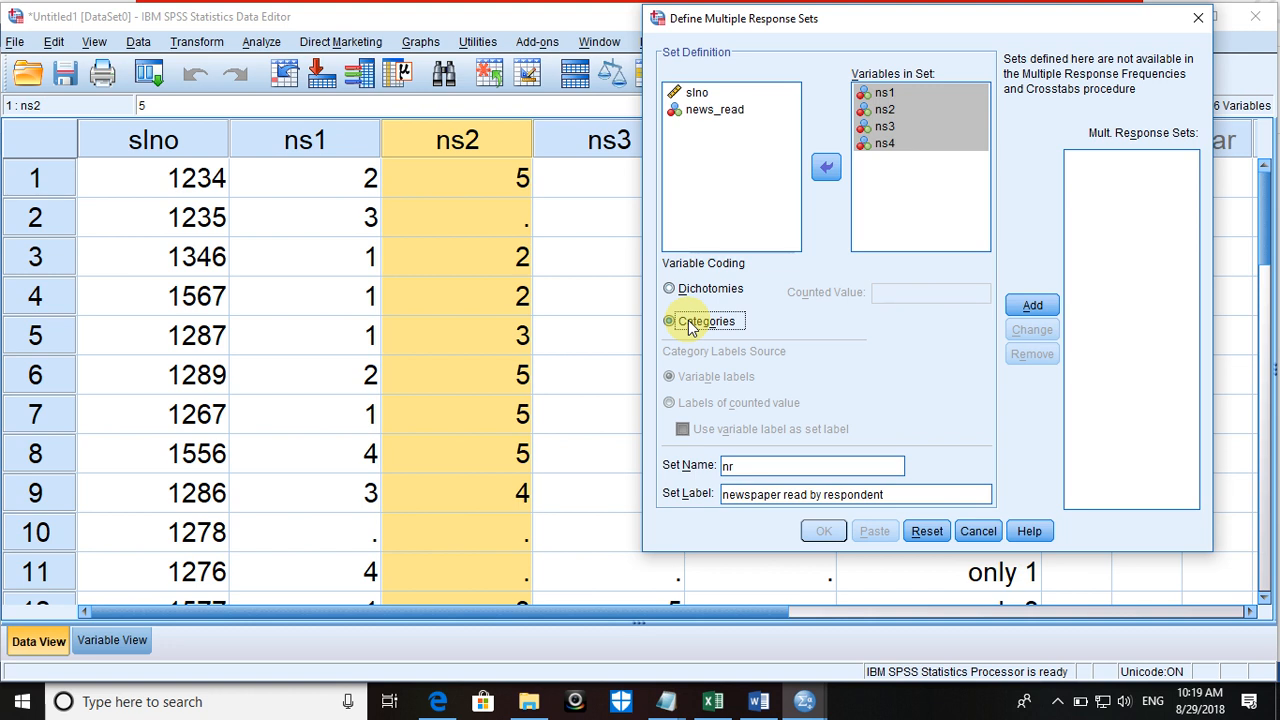
{"action": "left_click", "coordinate": [1030, 306]}
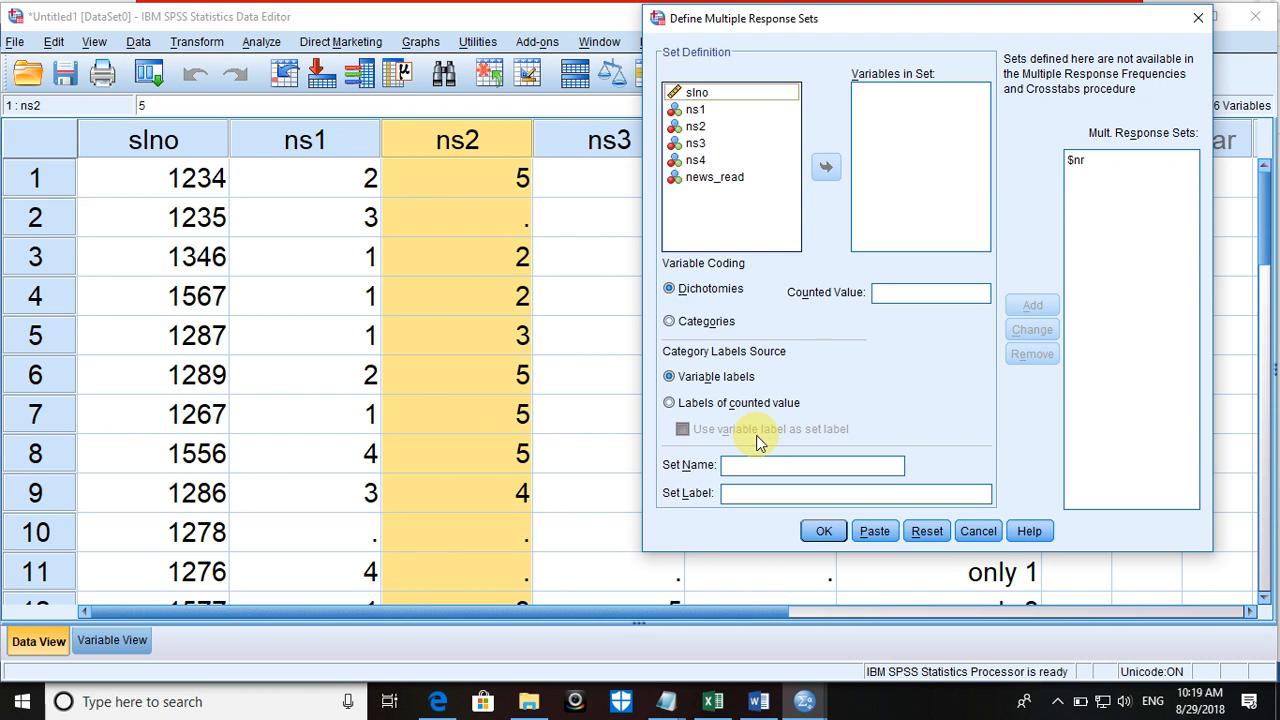
{"action": "left_click", "coordinate": [815, 532]}
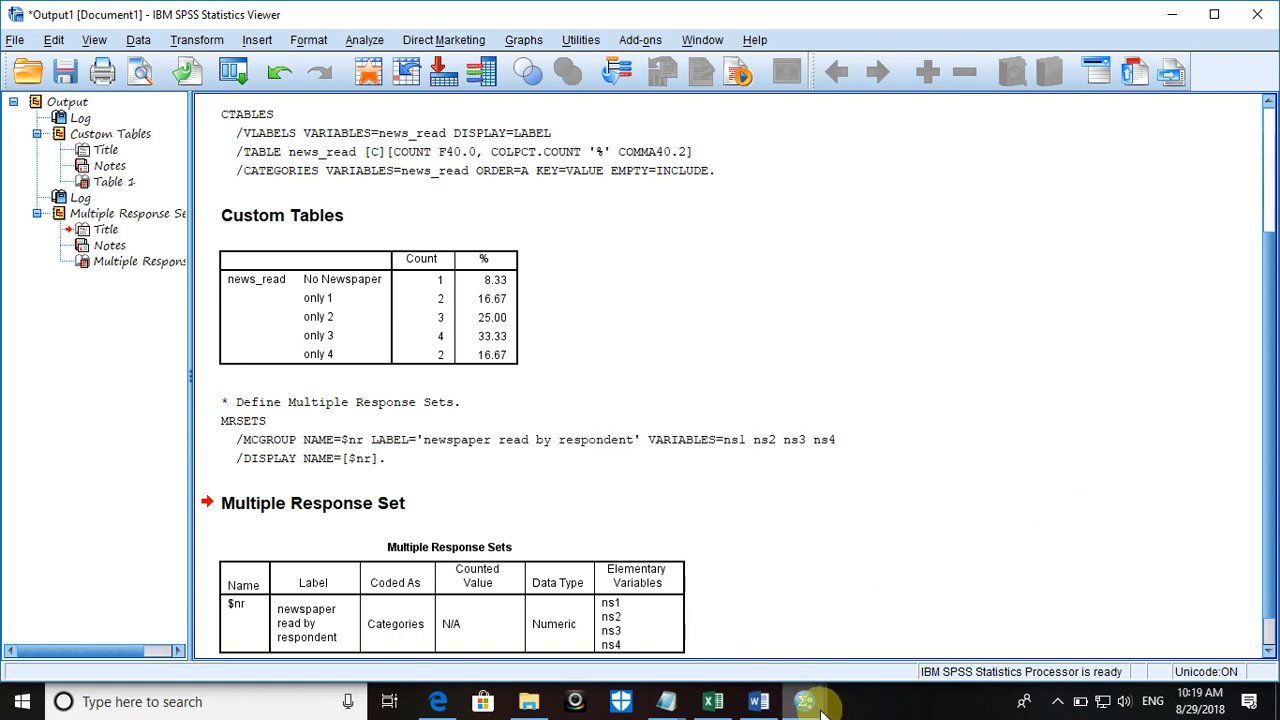
Step: Switch to the Data Editor, reopen the multiple response set definition for tables and remove the existing $nr set
{"action": "mouse_move", "coordinate": [806, 702]}
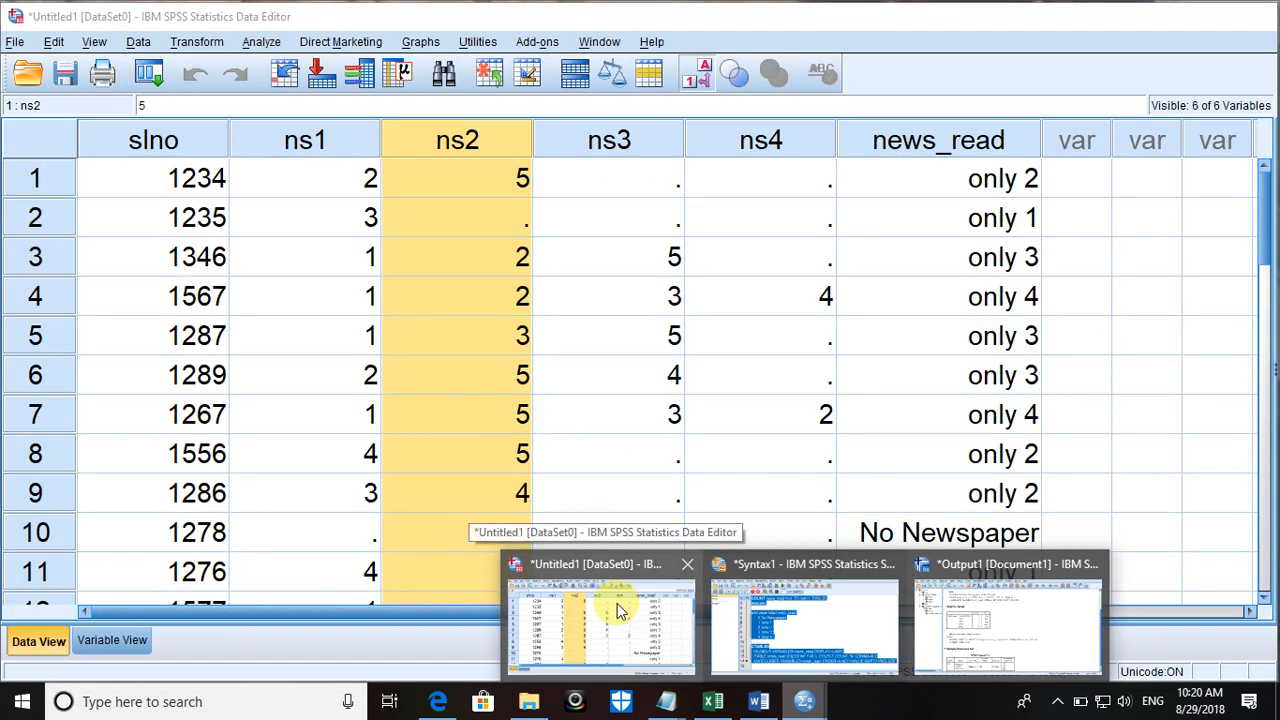
{"action": "left_click", "coordinate": [617, 606]}
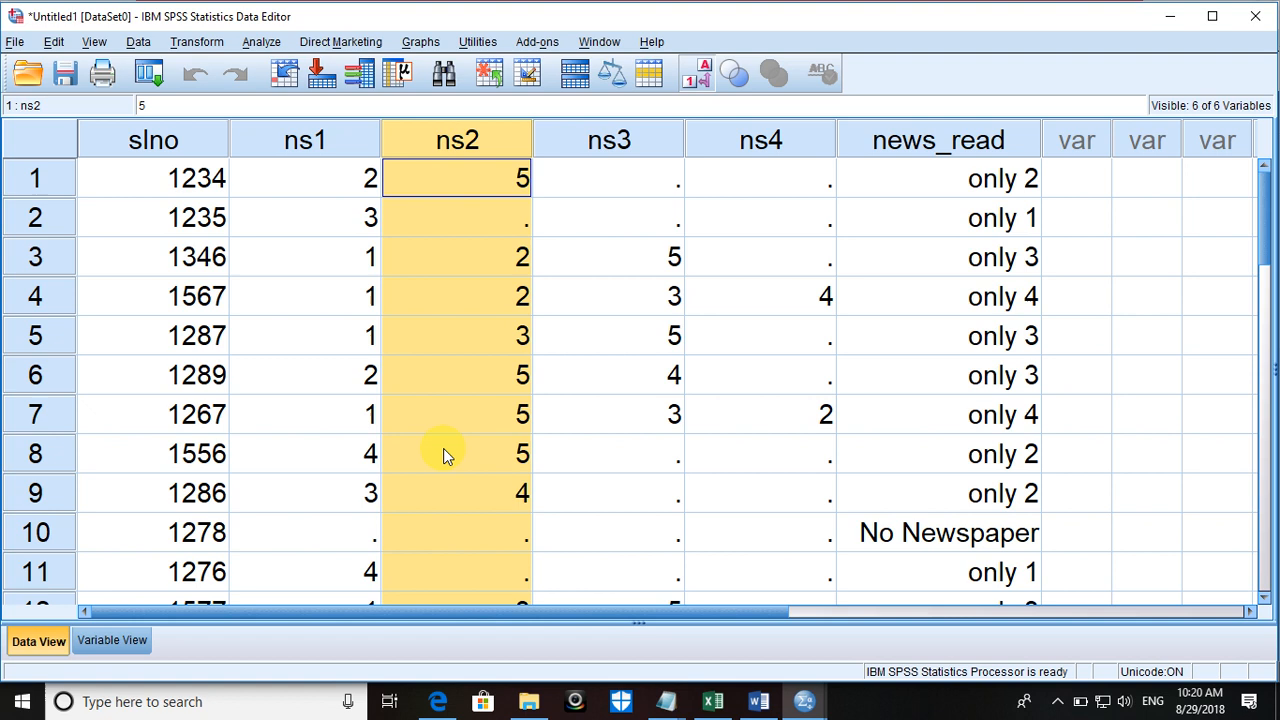
{"action": "mouse_move", "coordinate": [714, 703]}
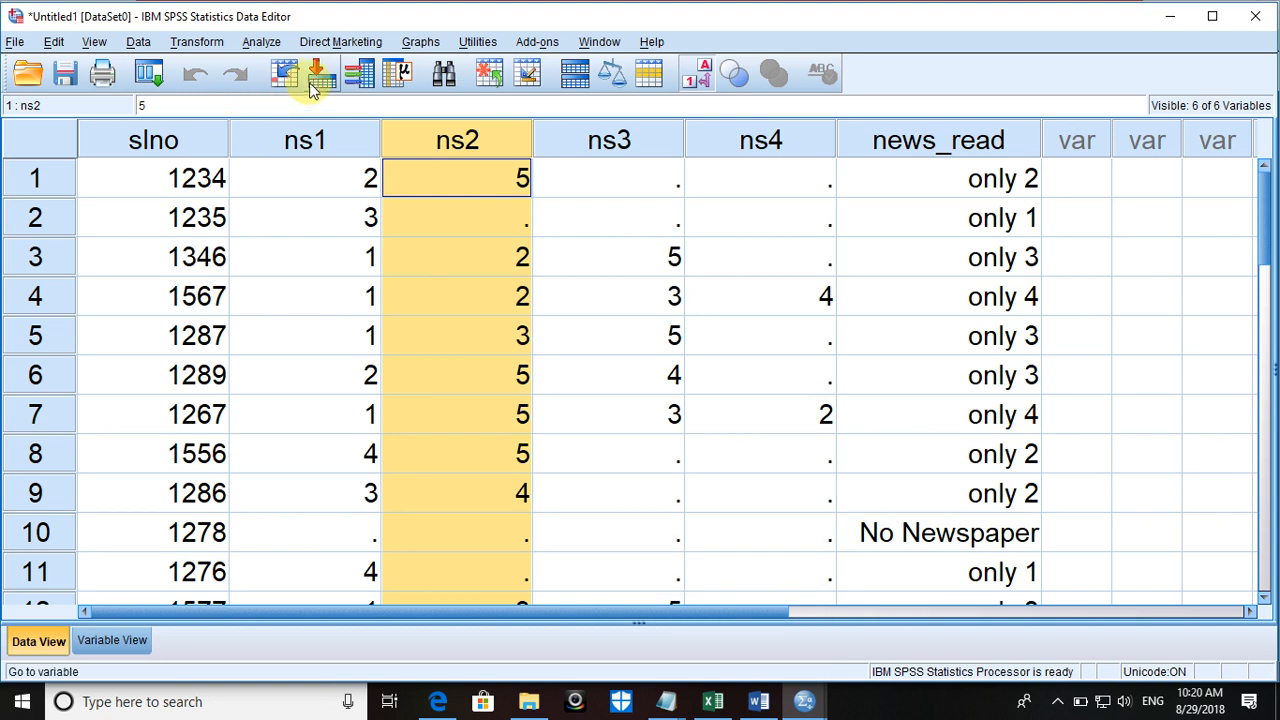
{"action": "left_click", "coordinate": [262, 42]}
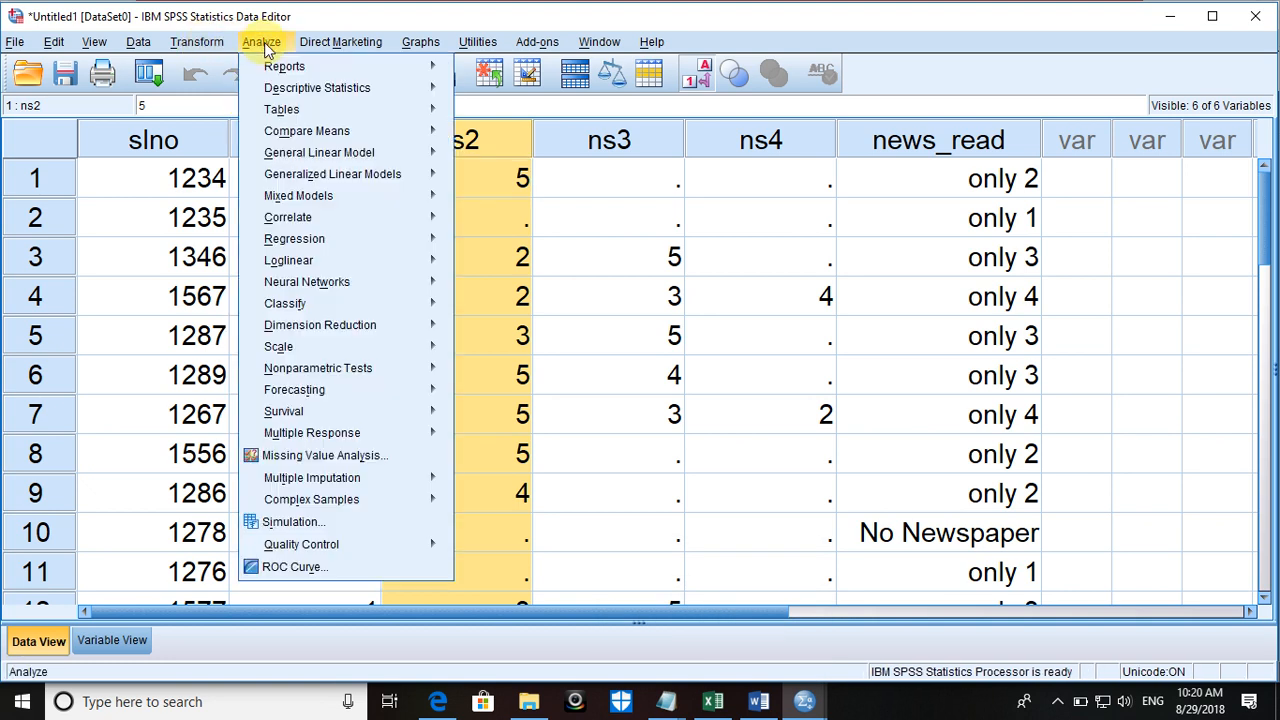
{"action": "mouse_move", "coordinate": [322, 205]}
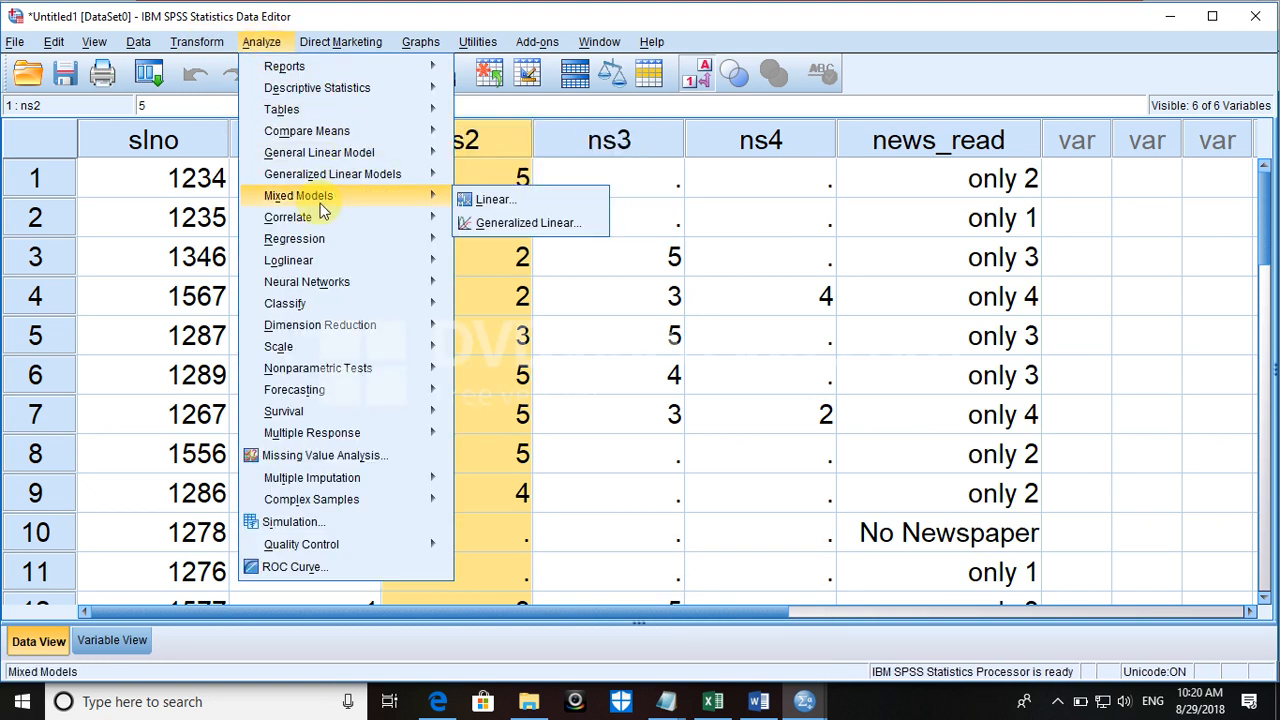
{"action": "mouse_move", "coordinate": [320, 135]}
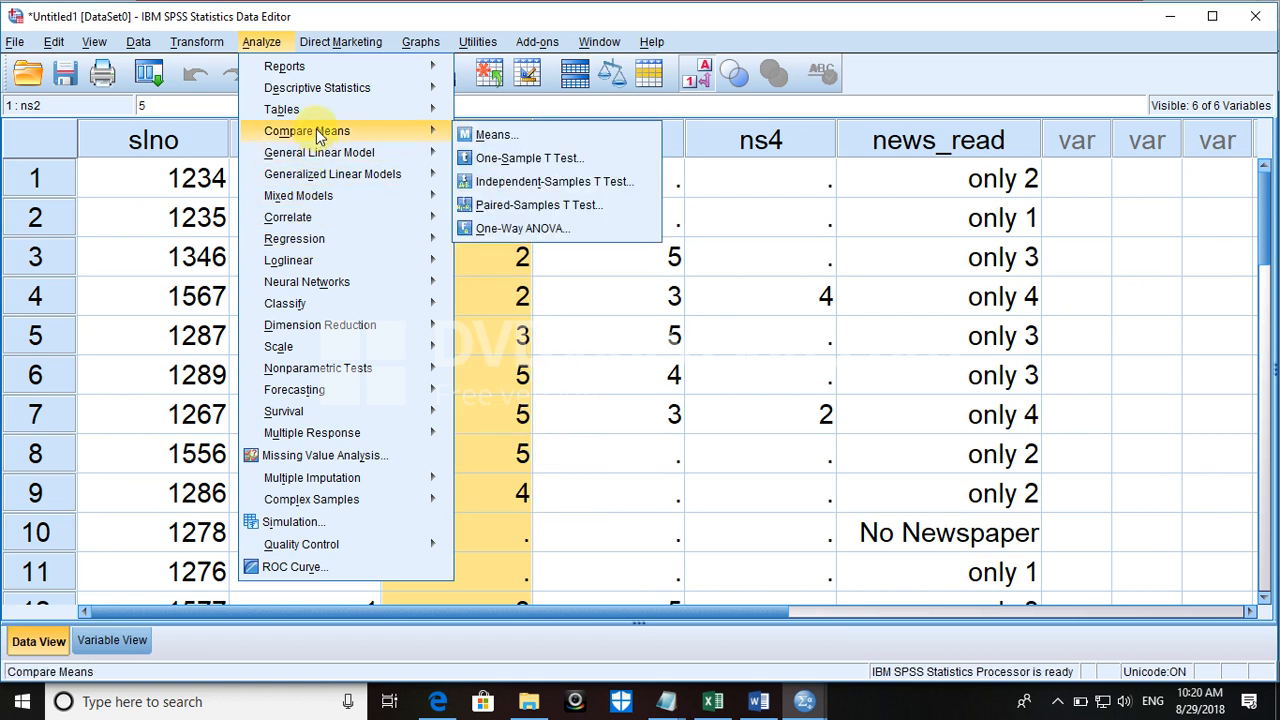
{"action": "mouse_move", "coordinate": [282, 108]}
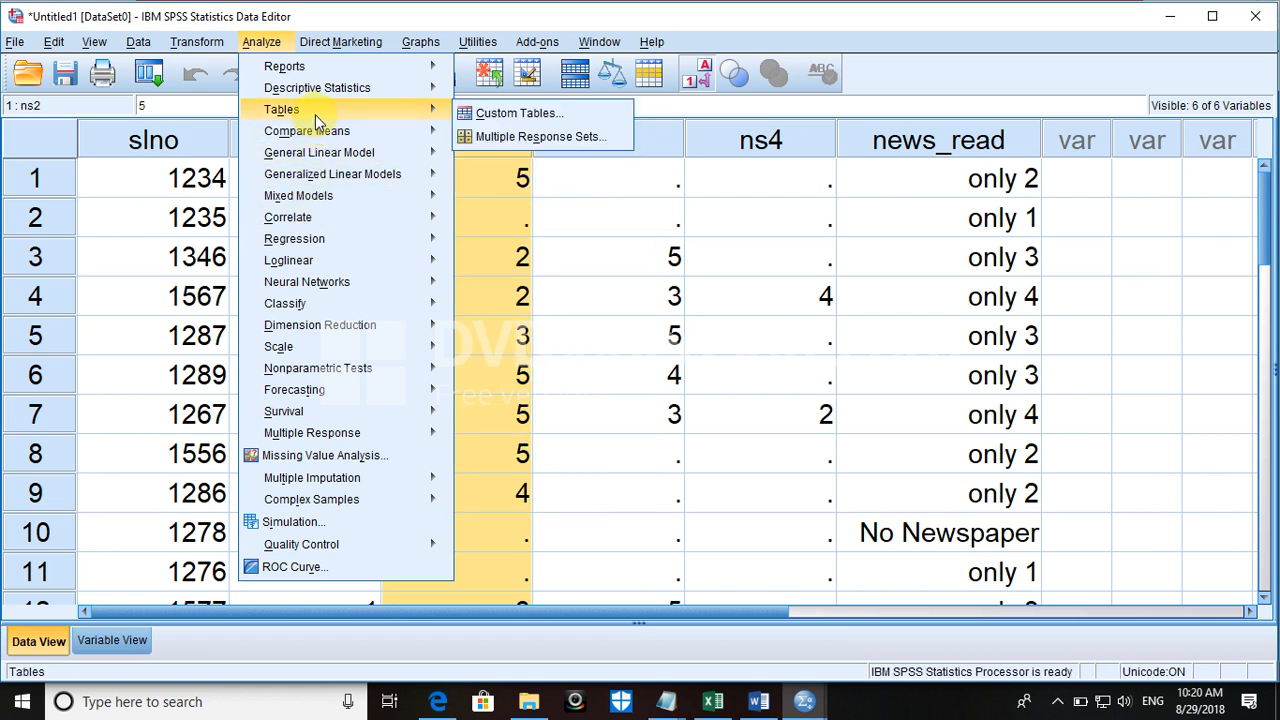
{"action": "left_click", "coordinate": [517, 140]}
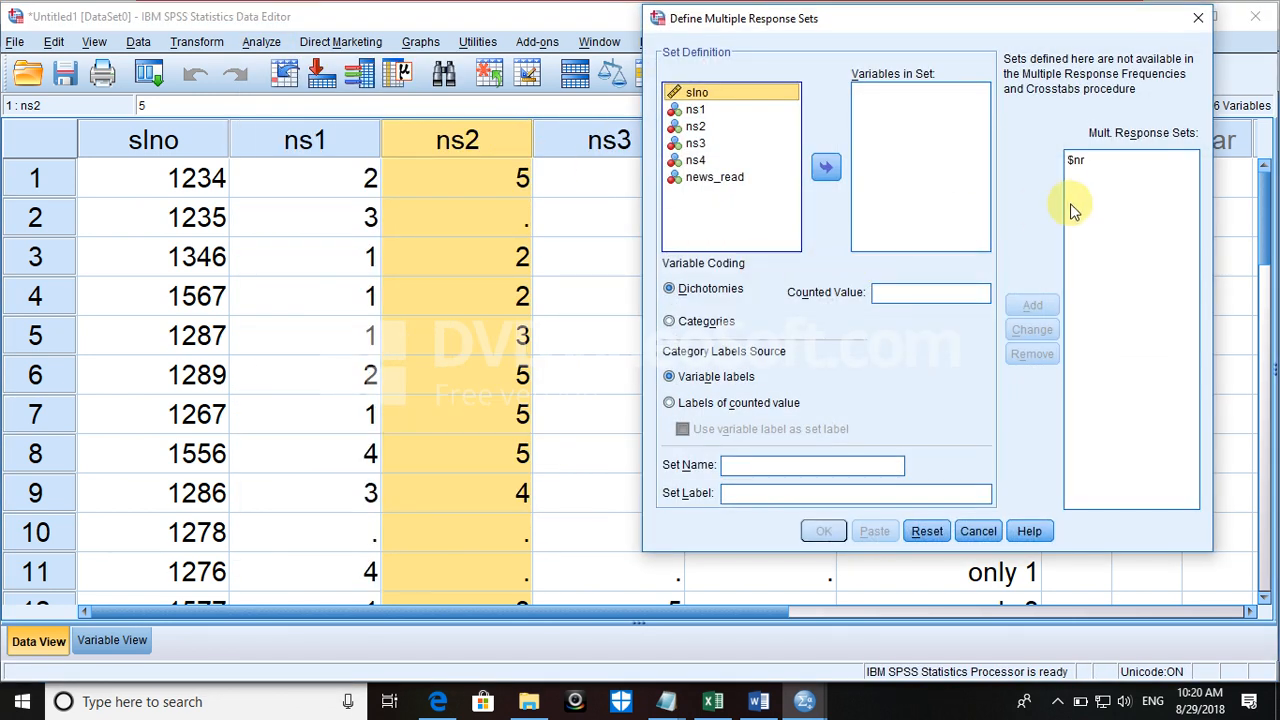
{"action": "left_click", "coordinate": [1076, 162]}
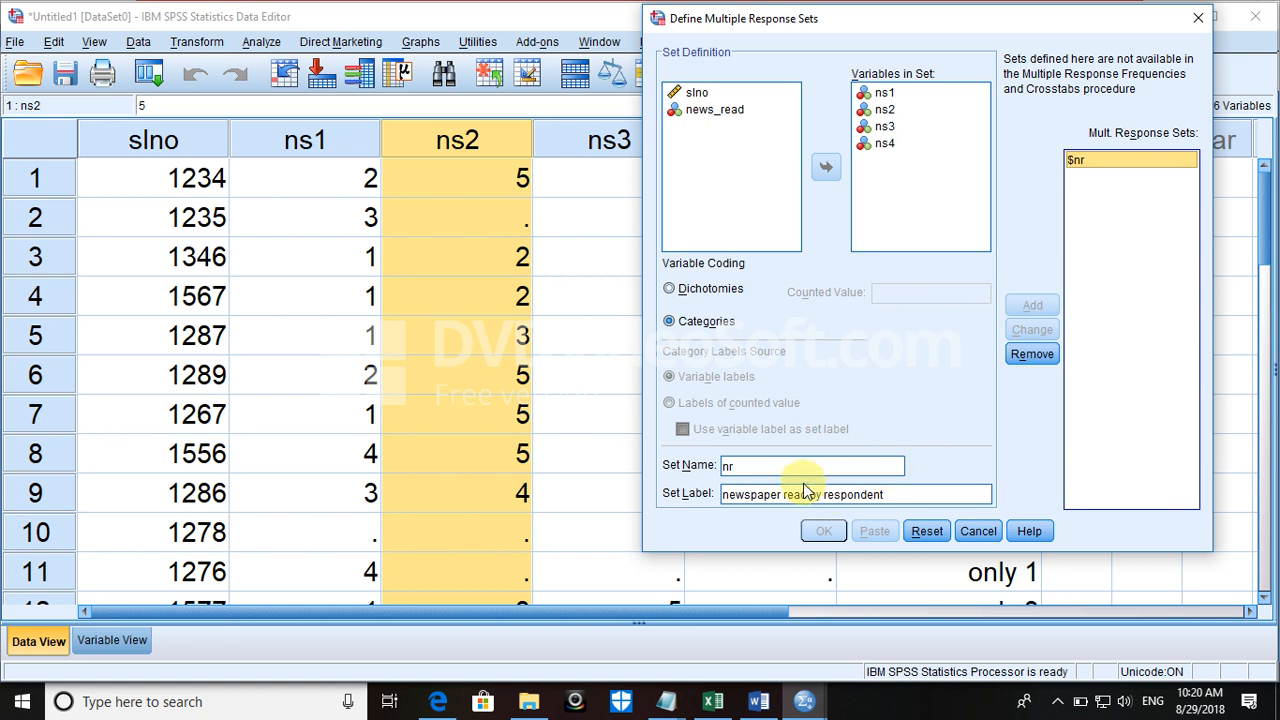
{"action": "left_click", "coordinate": [1033, 360]}
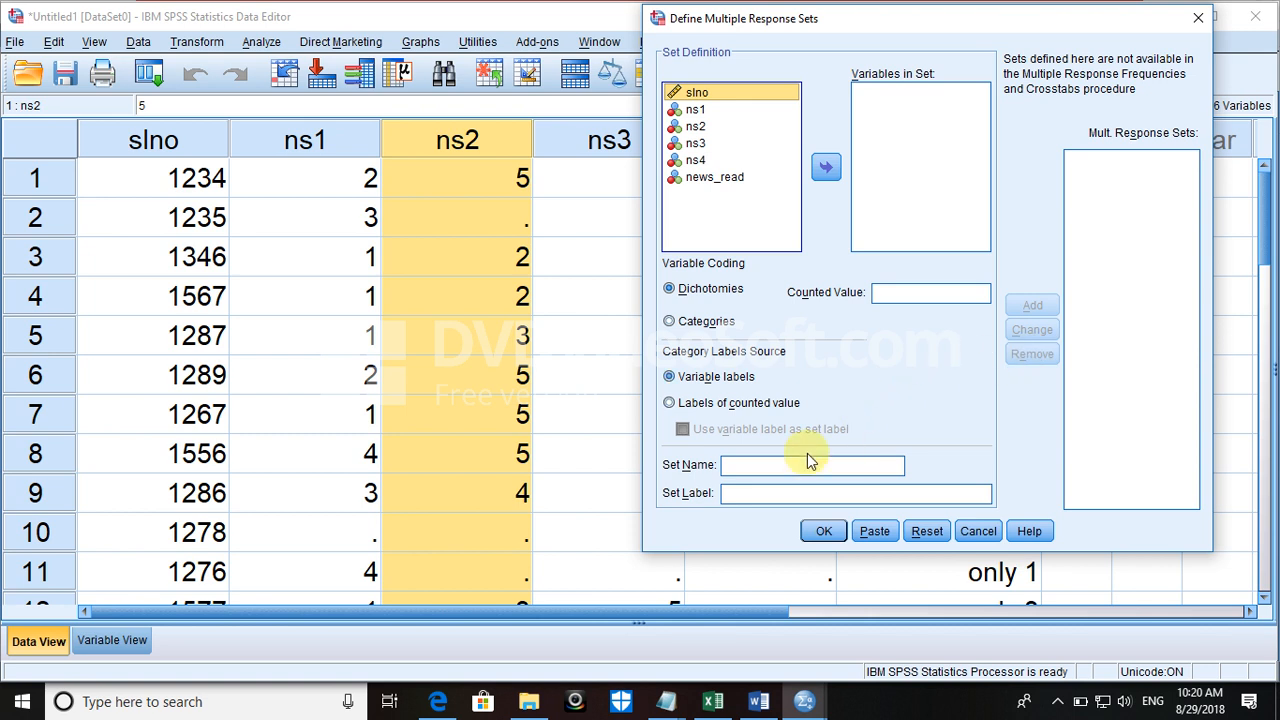
Step: Name a new multiple response set nr and include the variables ns1, ns2, ns3 and ns4 in it
{"action": "left_click", "coordinate": [770, 465]}
{"action": "type", "text": "nr"}
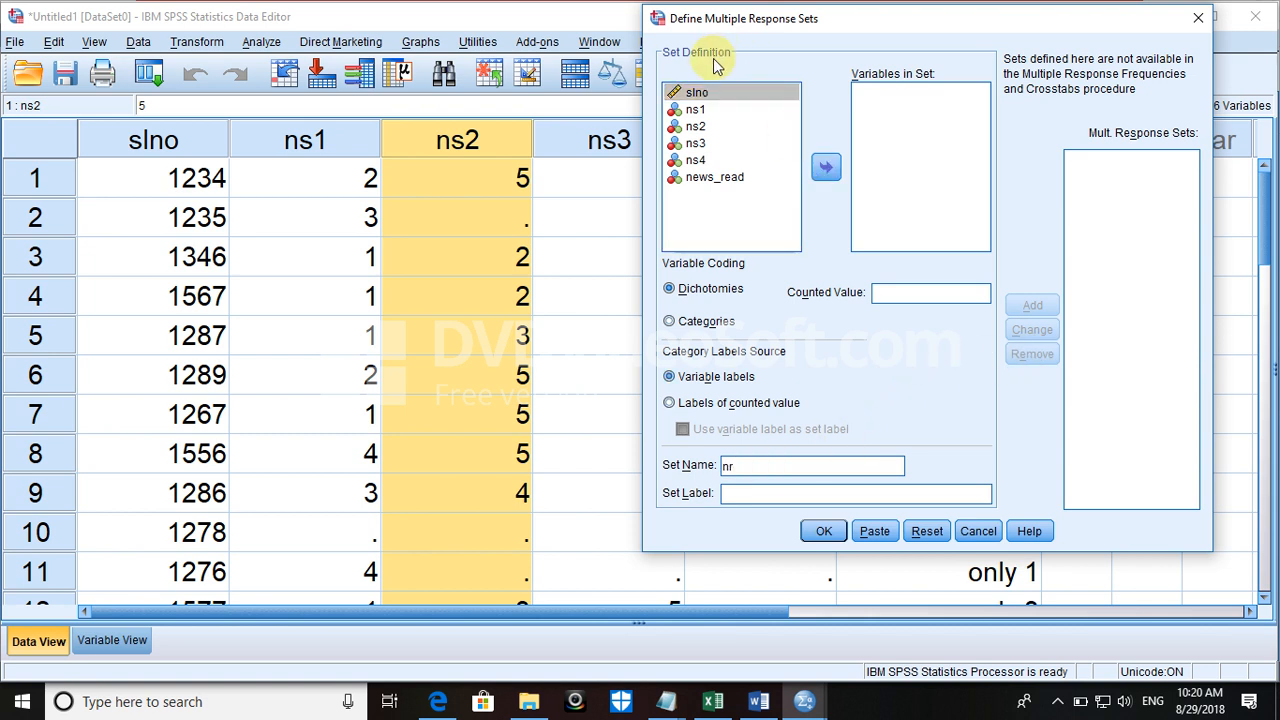
{"action": "left_click", "coordinate": [698, 96]}
{"action": "left_click", "coordinate": [700, 110]}
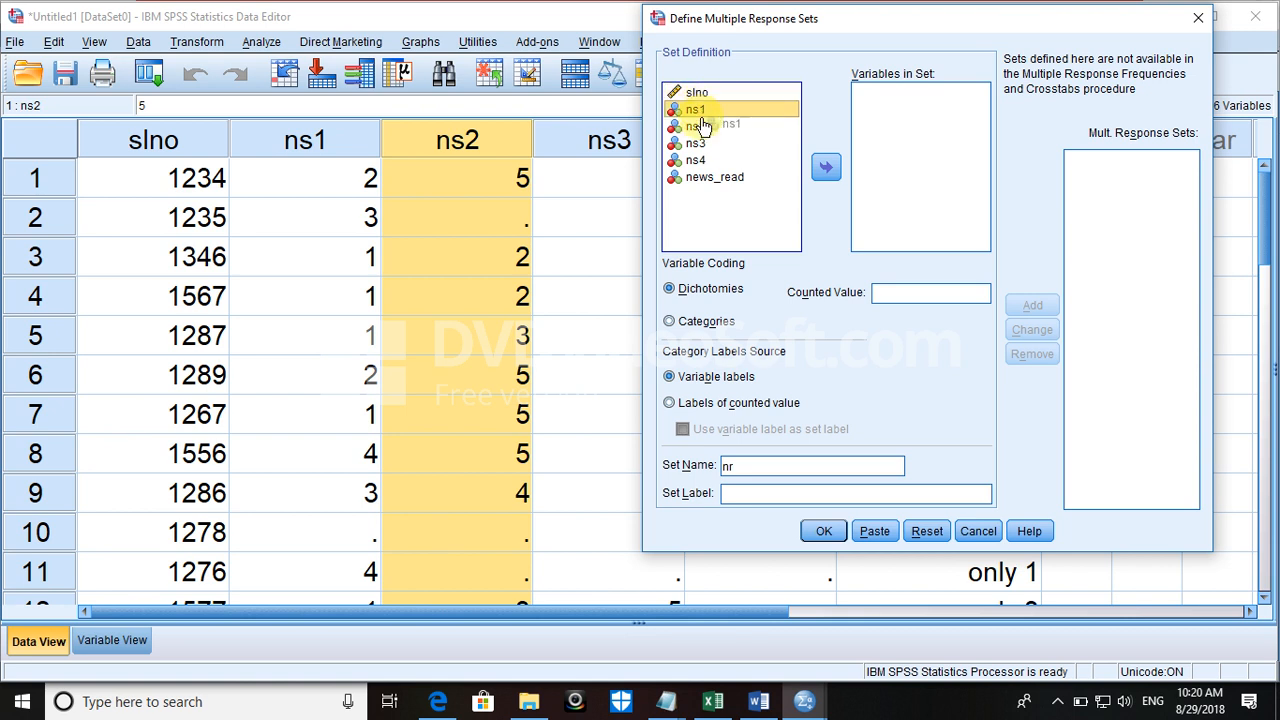
{"action": "left_click_drag", "start_coordinate": [737, 110], "coordinate": [738, 160]}
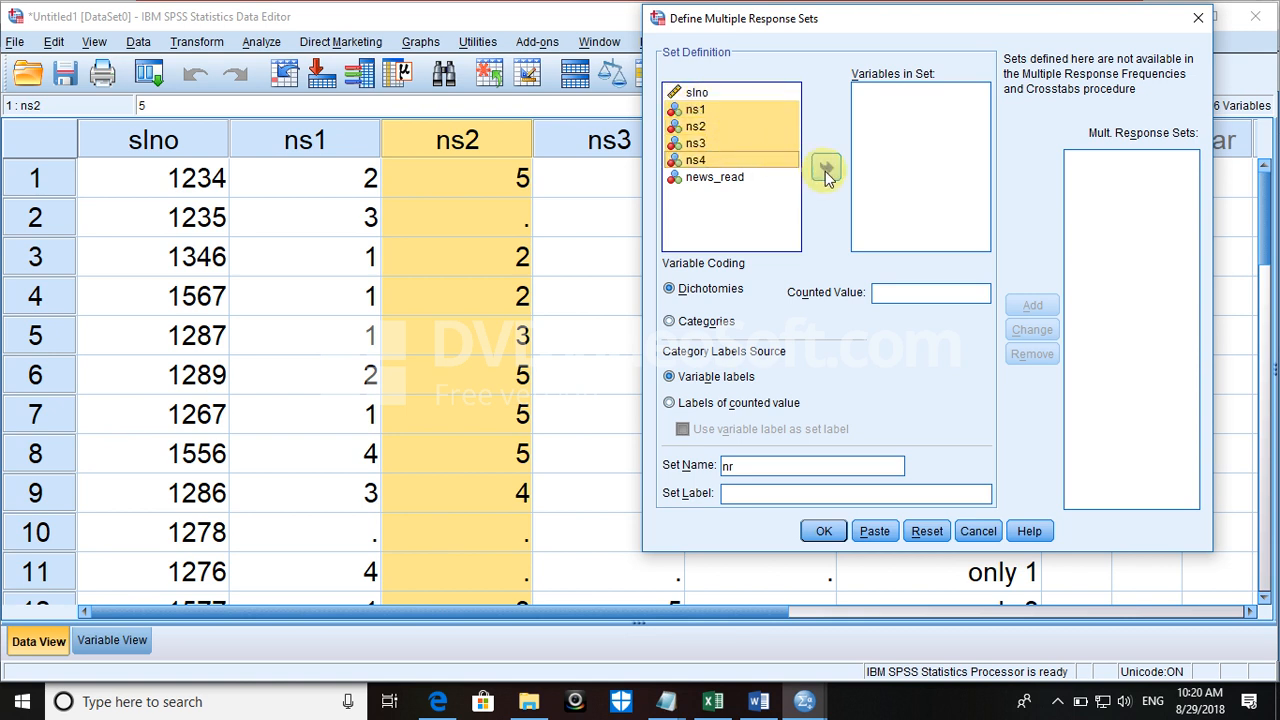
{"action": "left_click", "coordinate": [826, 172]}
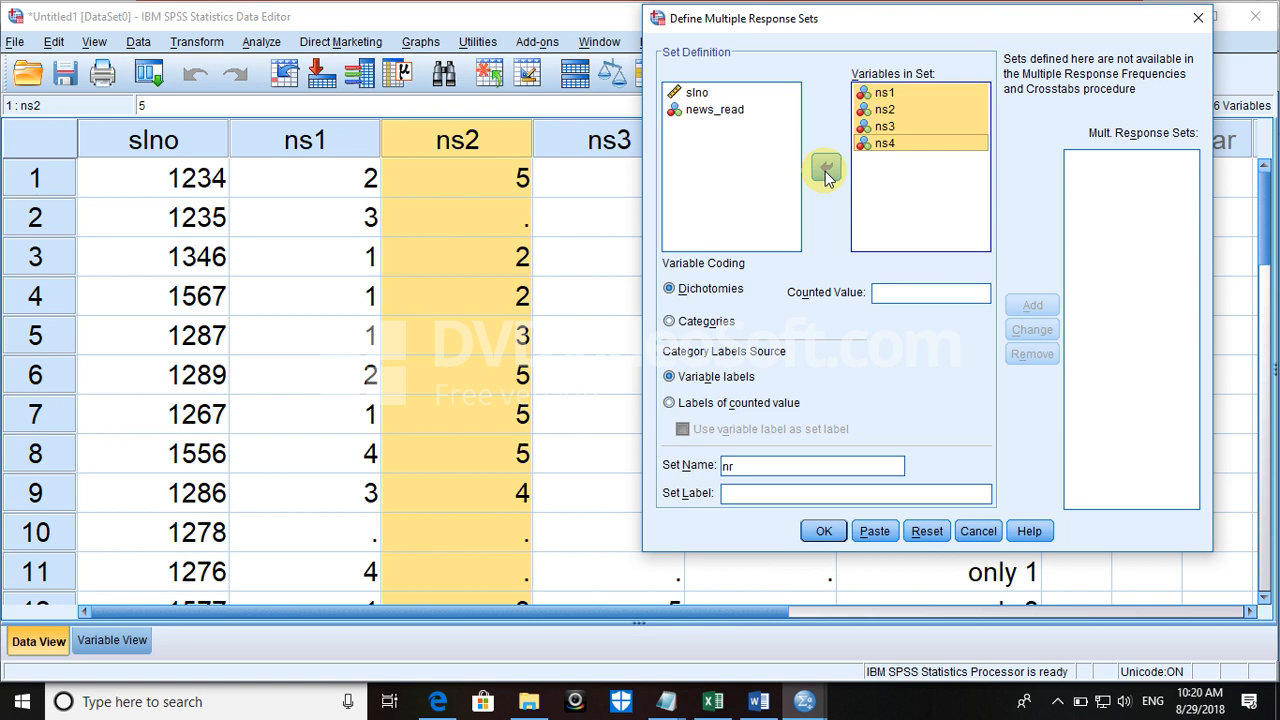
Step: Set the variable coding to Categories and label the set "Newspaper read by respondent"
{"action": "left_click", "coordinate": [704, 322]}
{"action": "left_click", "coordinate": [752, 487]}
{"action": "type", "text": "Newspaper r"}
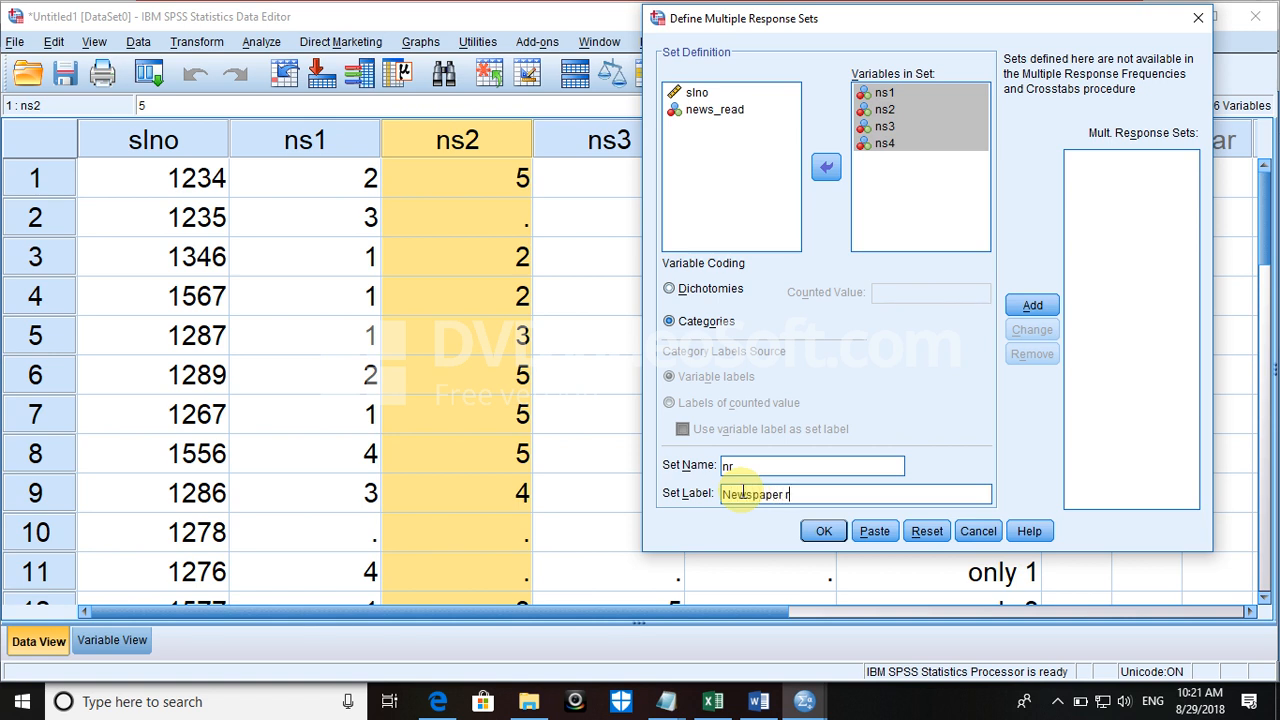
{"action": "type", "text": "ead by respondent"}
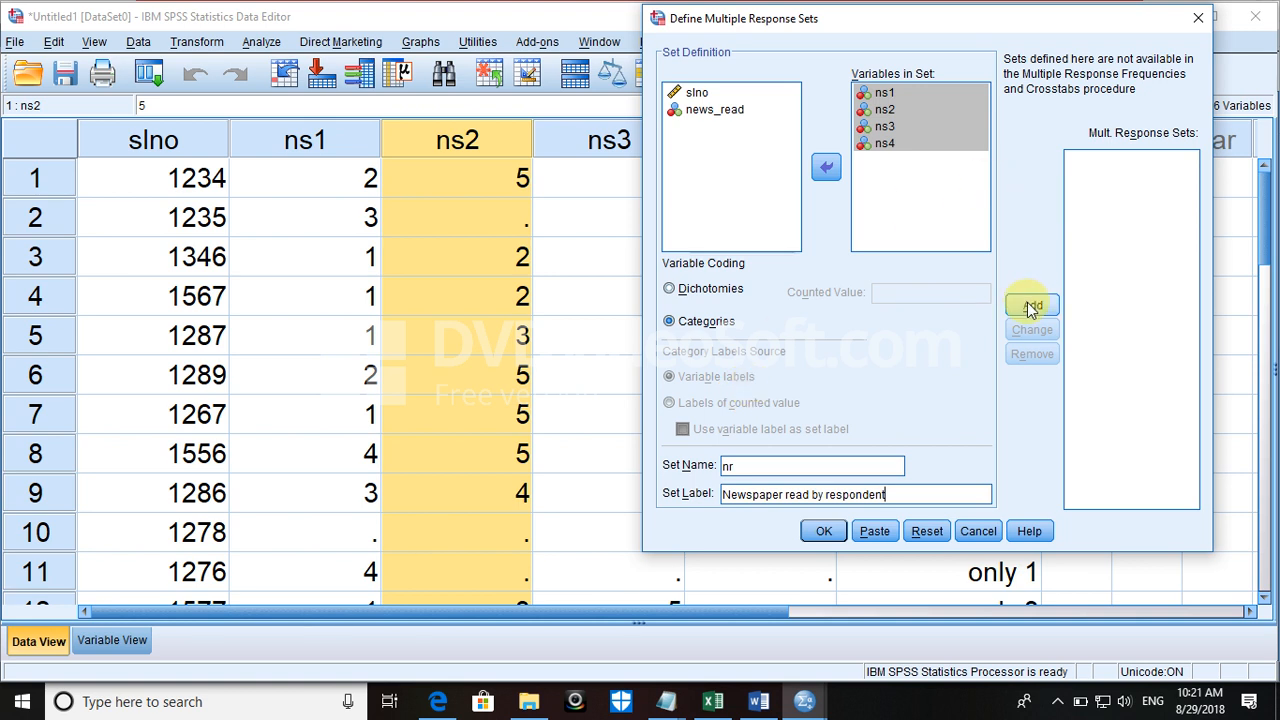
Step: Add the nr set to the multiple response sets, paste its definition as syntax and switch to the Syntax Editor
{"action": "left_click", "coordinate": [876, 535]}
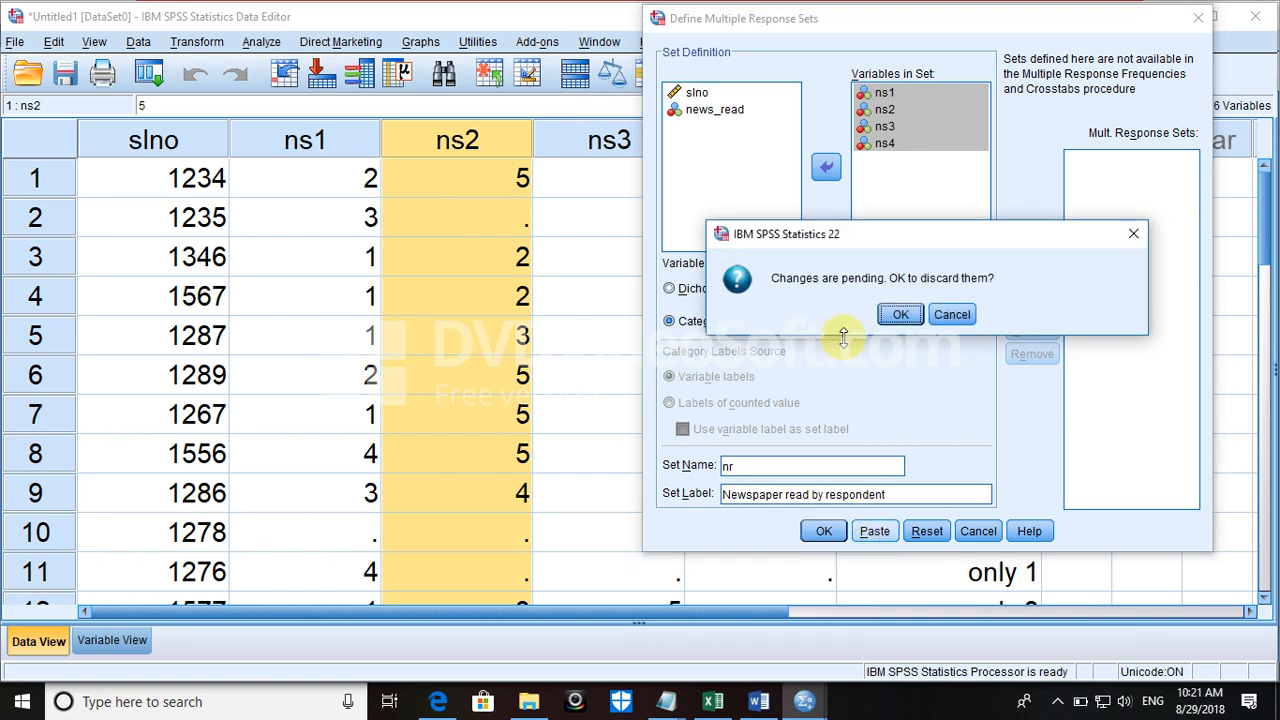
{"action": "left_click", "coordinate": [939, 318]}
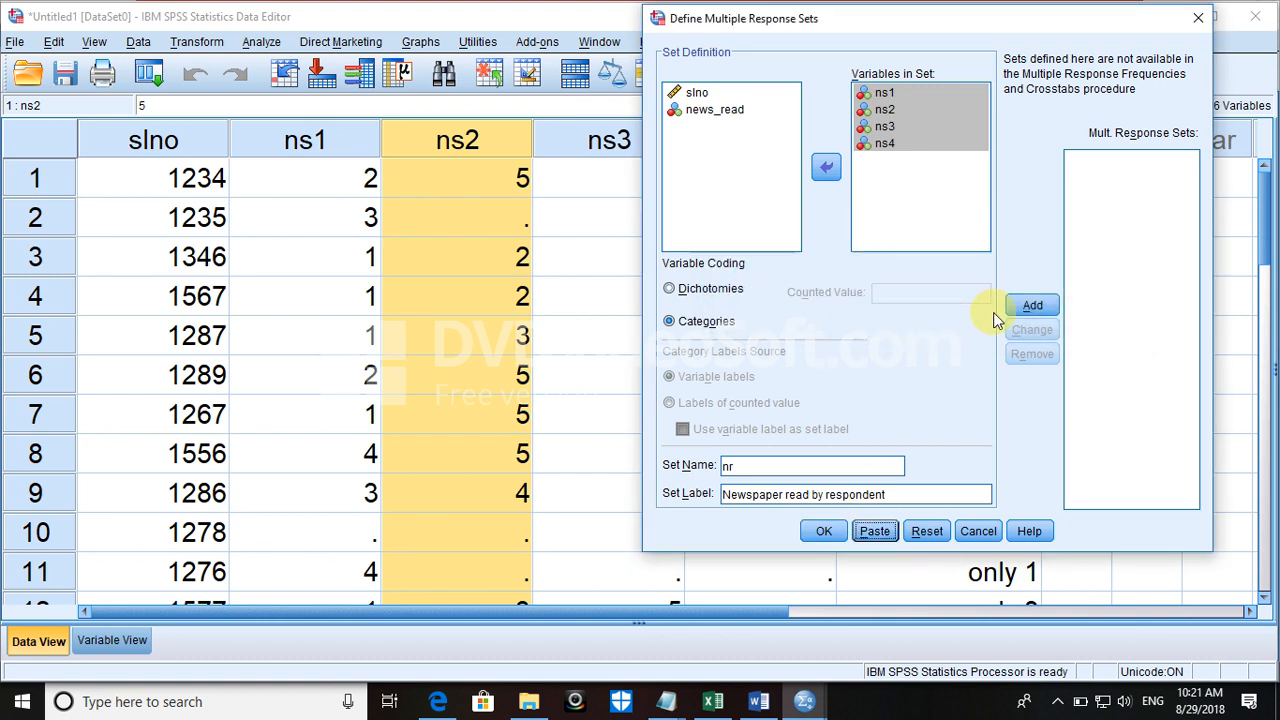
{"action": "left_click", "coordinate": [1026, 305]}
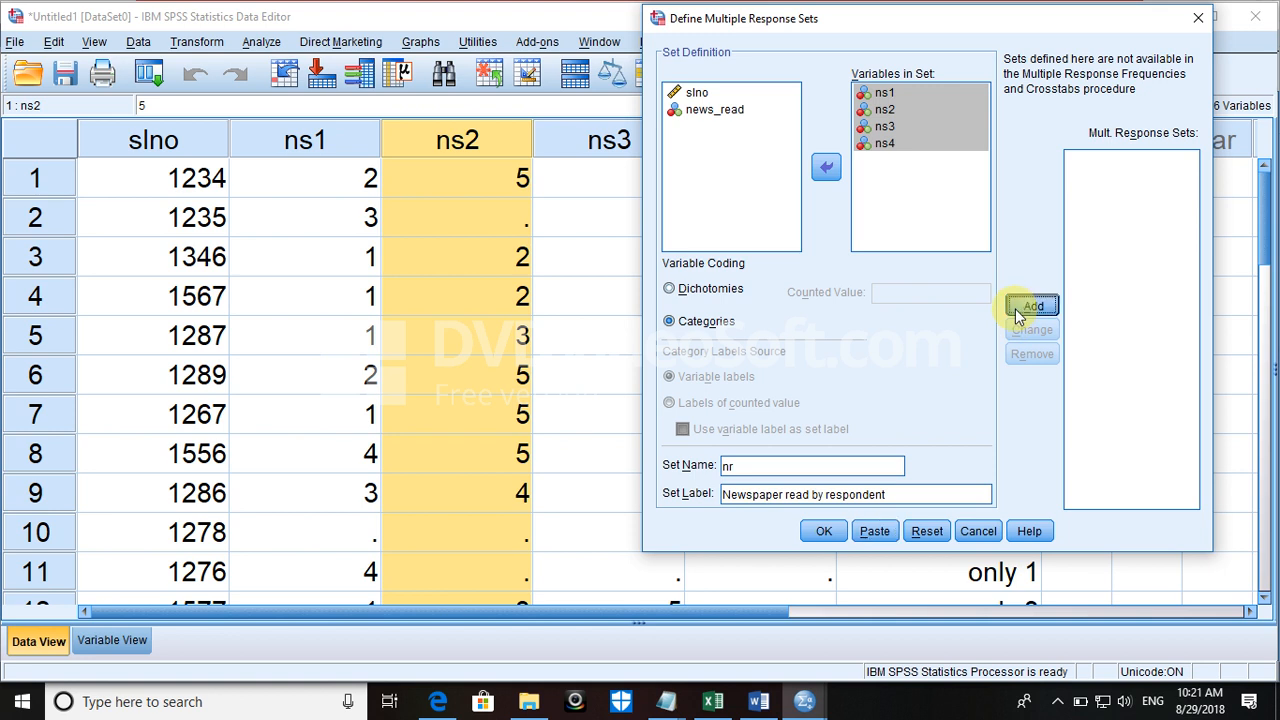
{"action": "left_click", "coordinate": [878, 532]}
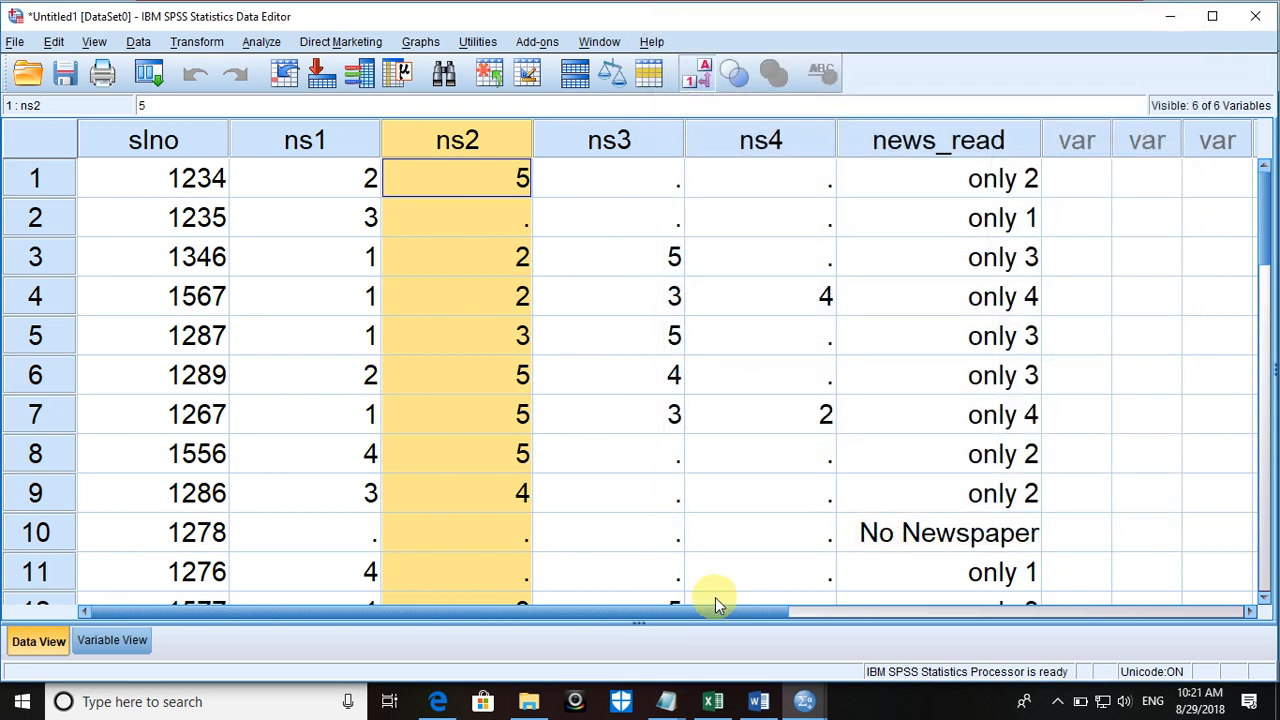
{"action": "left_click", "coordinate": [800, 704]}
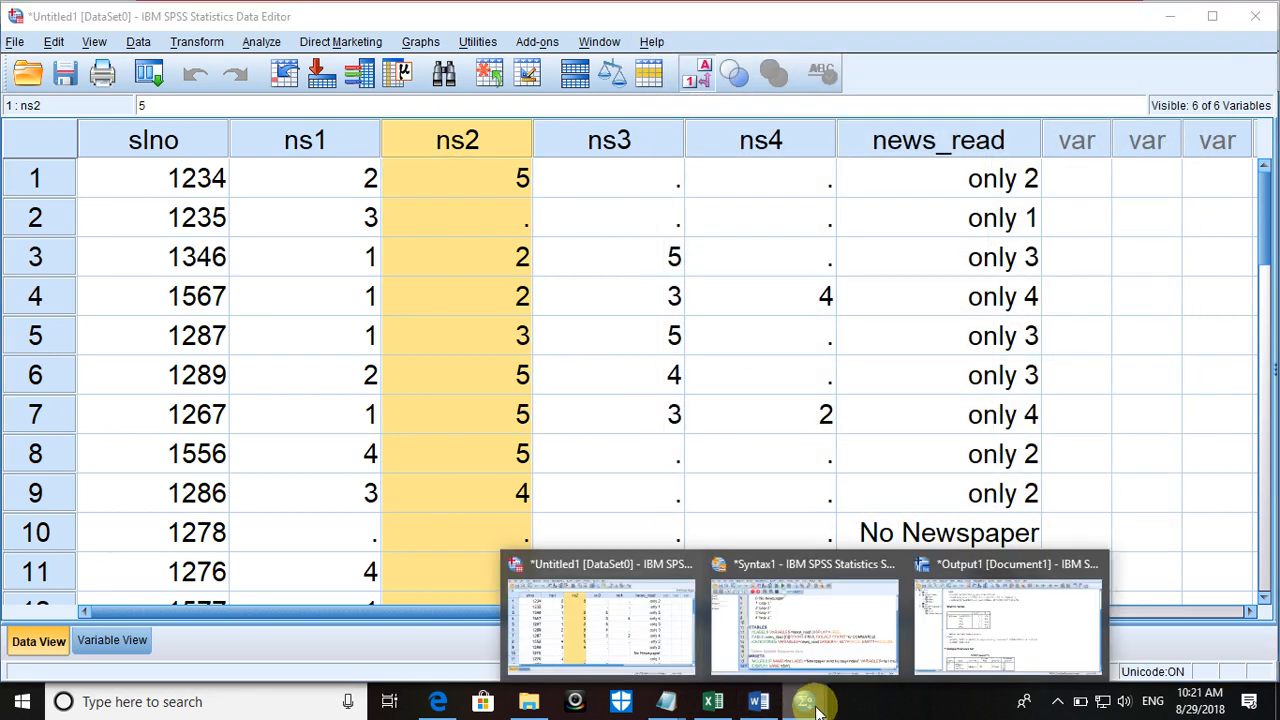
{"action": "left_click", "coordinate": [763, 617]}
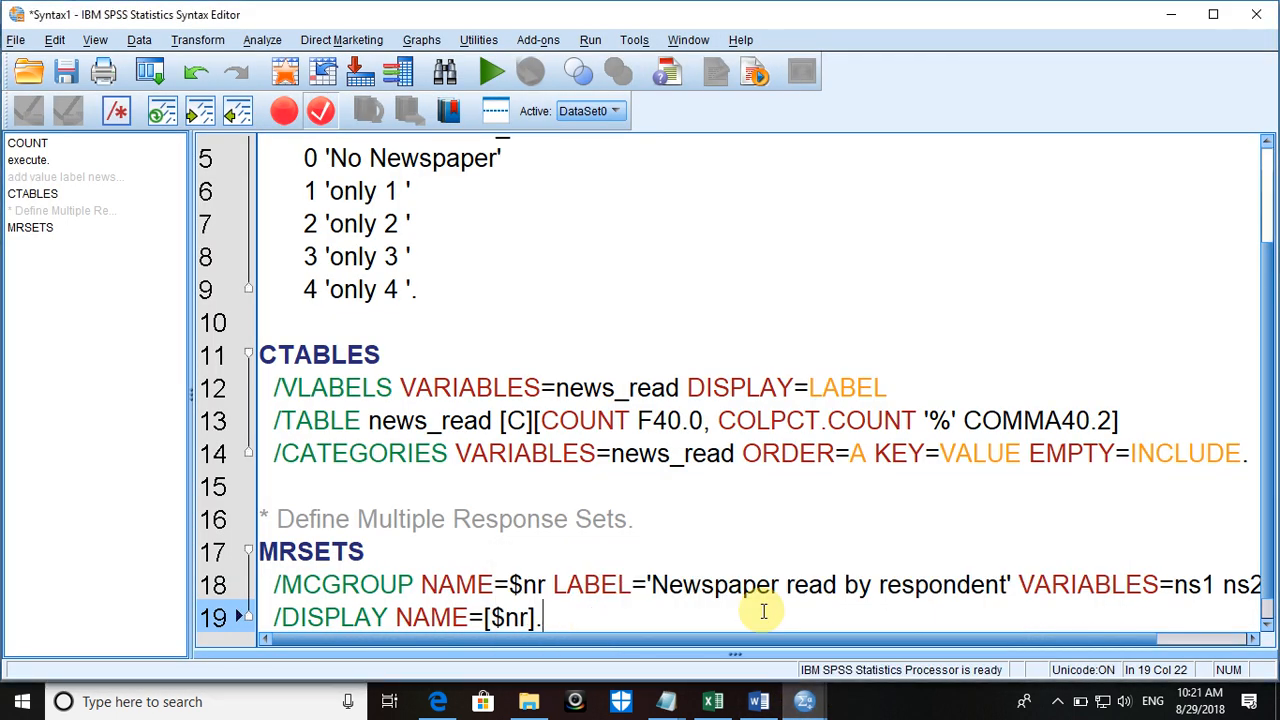
Step: Add blank lines below the MRSETS command and break its MCGROUP line so that VARIABLES=ns1 ns2 ns3 ns4 starts a new line
{"action": "left_click", "coordinate": [437, 557]}
{"action": "key", "text": "Down"}
{"action": "key", "text": "Down"}
{"action": "key", "text": "Down"}
{"action": "key", "text": "Down"}
{"action": "key", "text": "Down"}
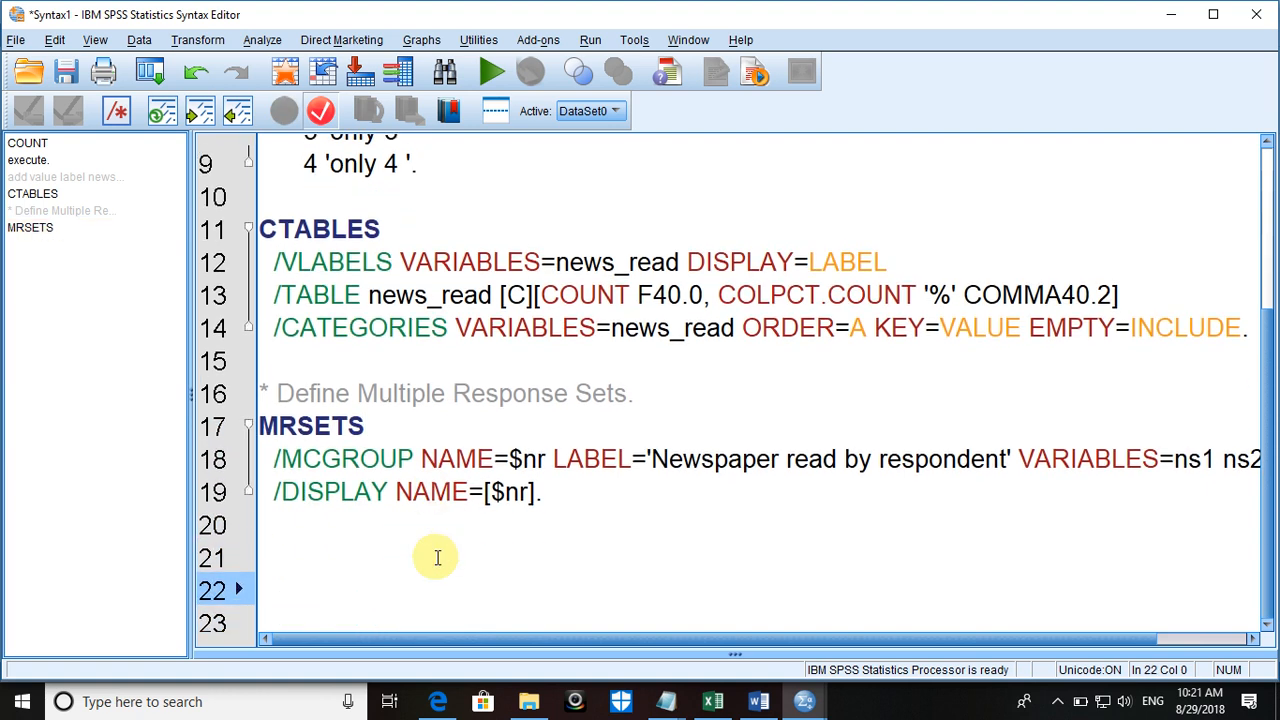
{"action": "left_click", "coordinate": [1028, 458]}
{"action": "key", "text": "Left"}
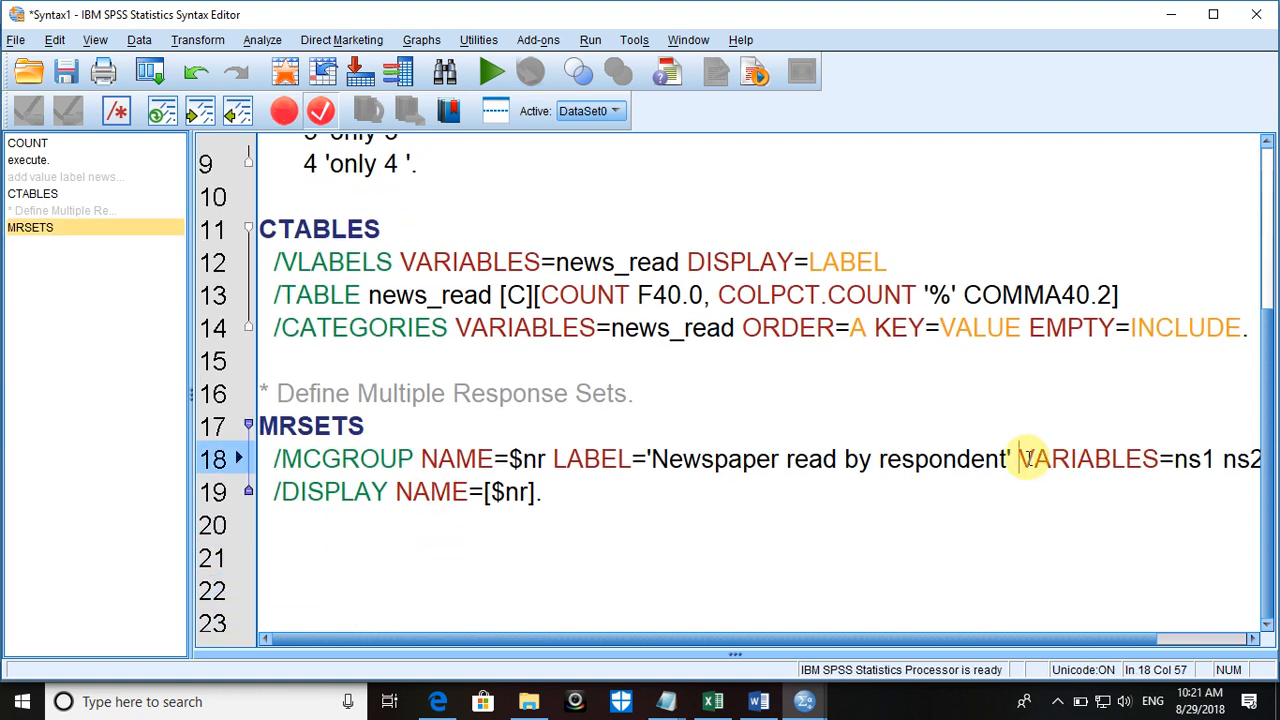
{"action": "key", "text": "Return"}
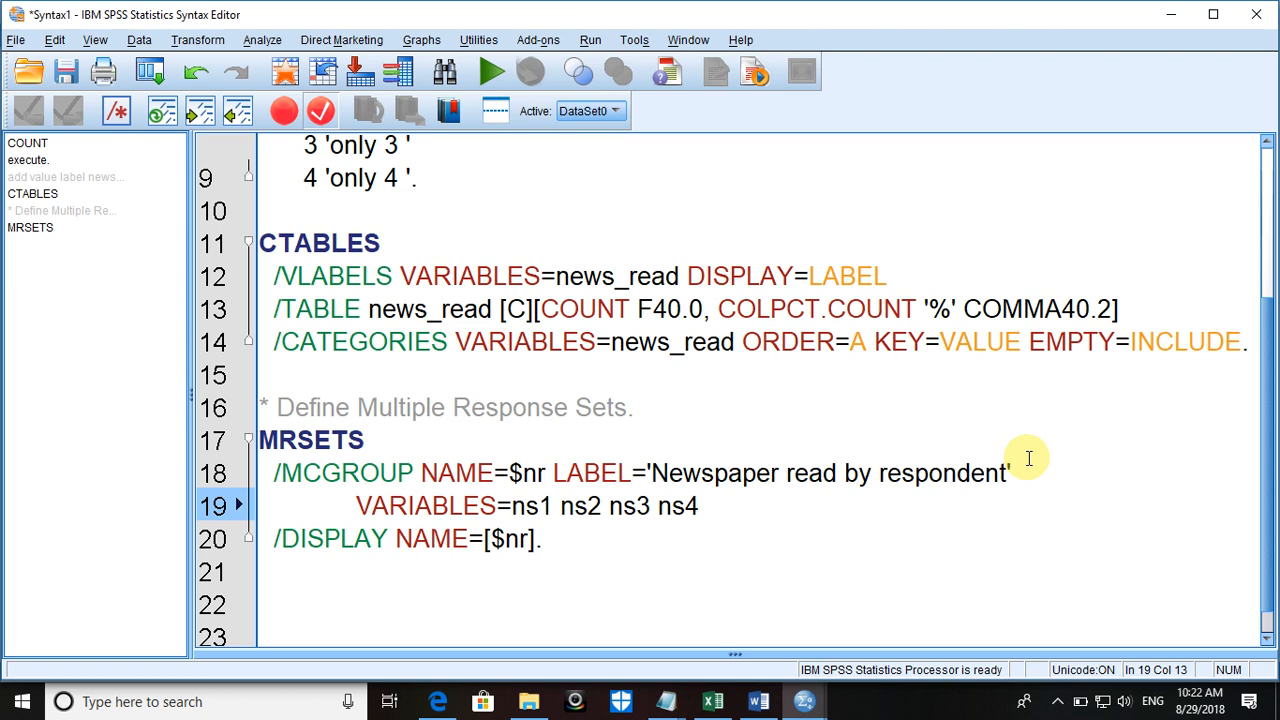
Step: Select the whole MRSETS command, from MRSETS through the DISPLAY line, and run the selection
{"action": "left_click", "coordinate": [553, 550]}
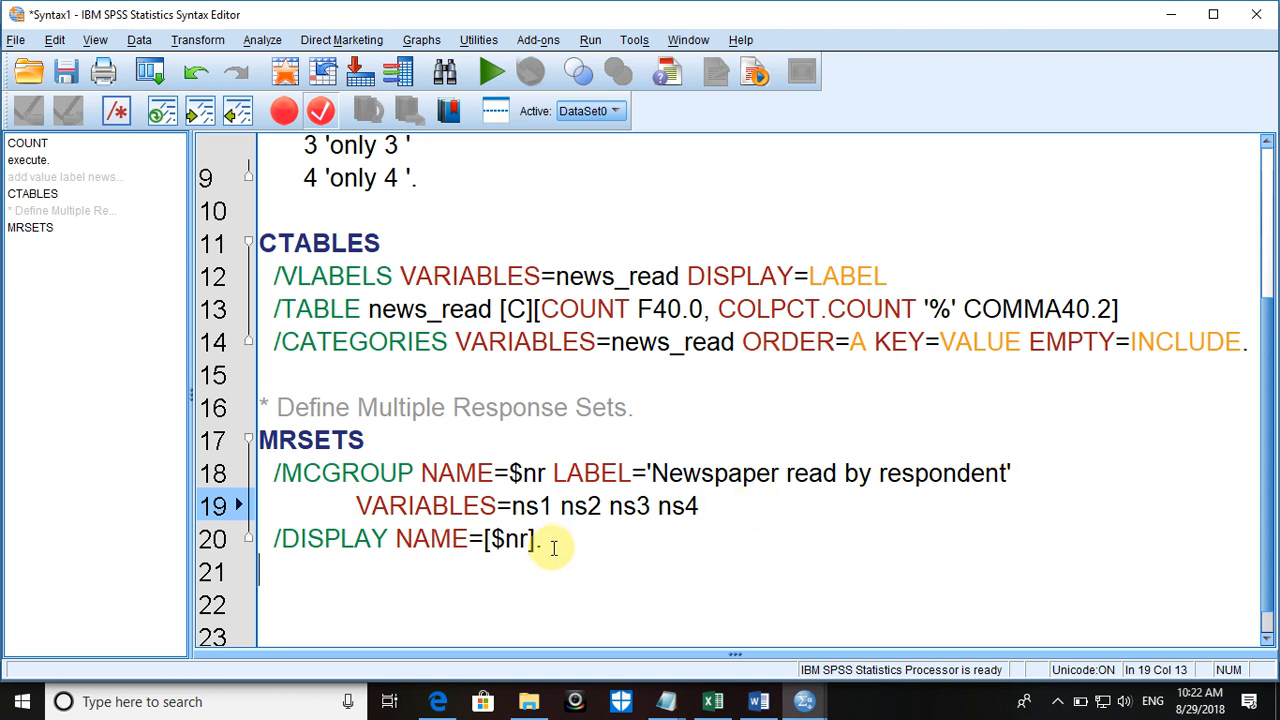
{"action": "left_click", "coordinate": [548, 540]}
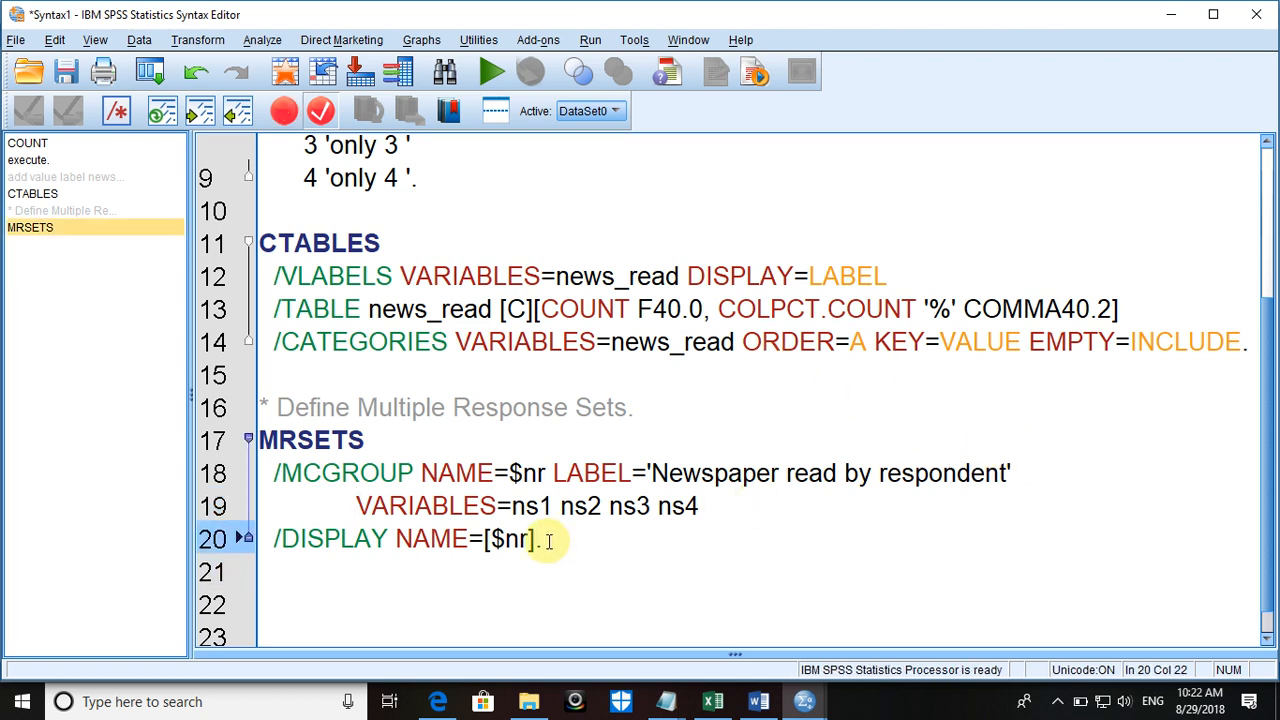
{"action": "key", "text": "Return"}
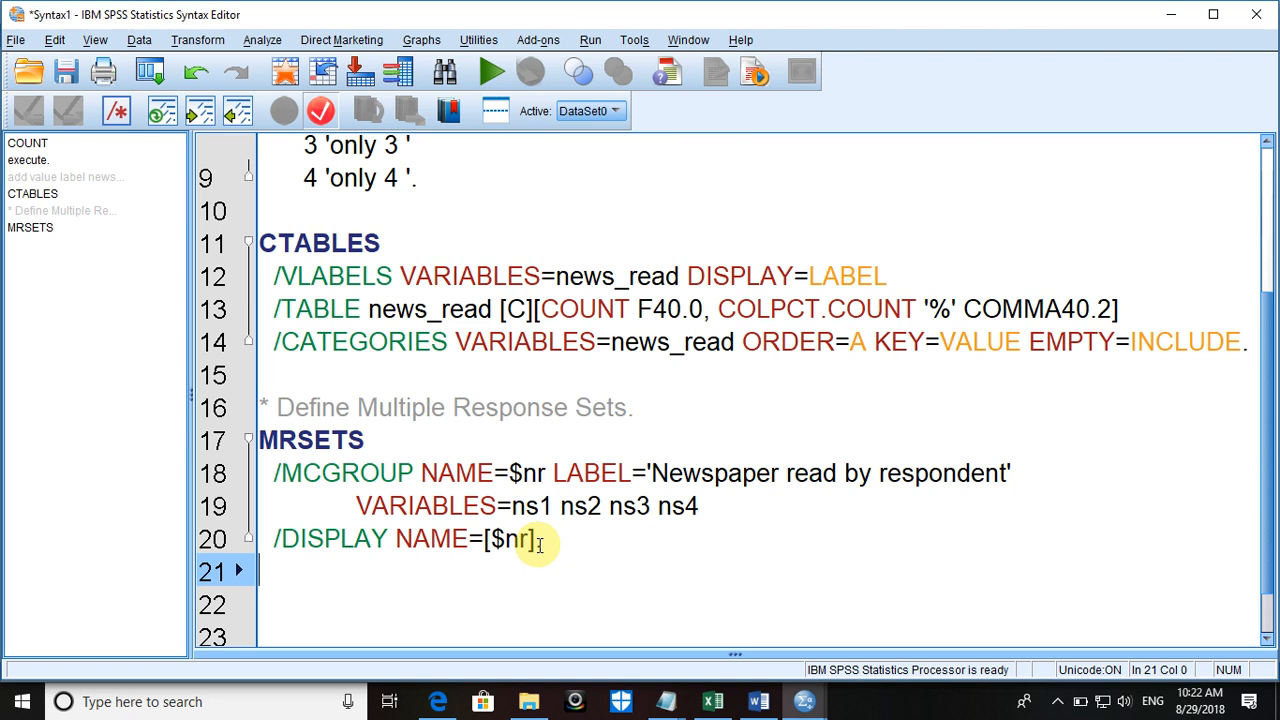
{"action": "left_click_drag", "start_coordinate": [261, 438], "coordinate": [674, 526]}
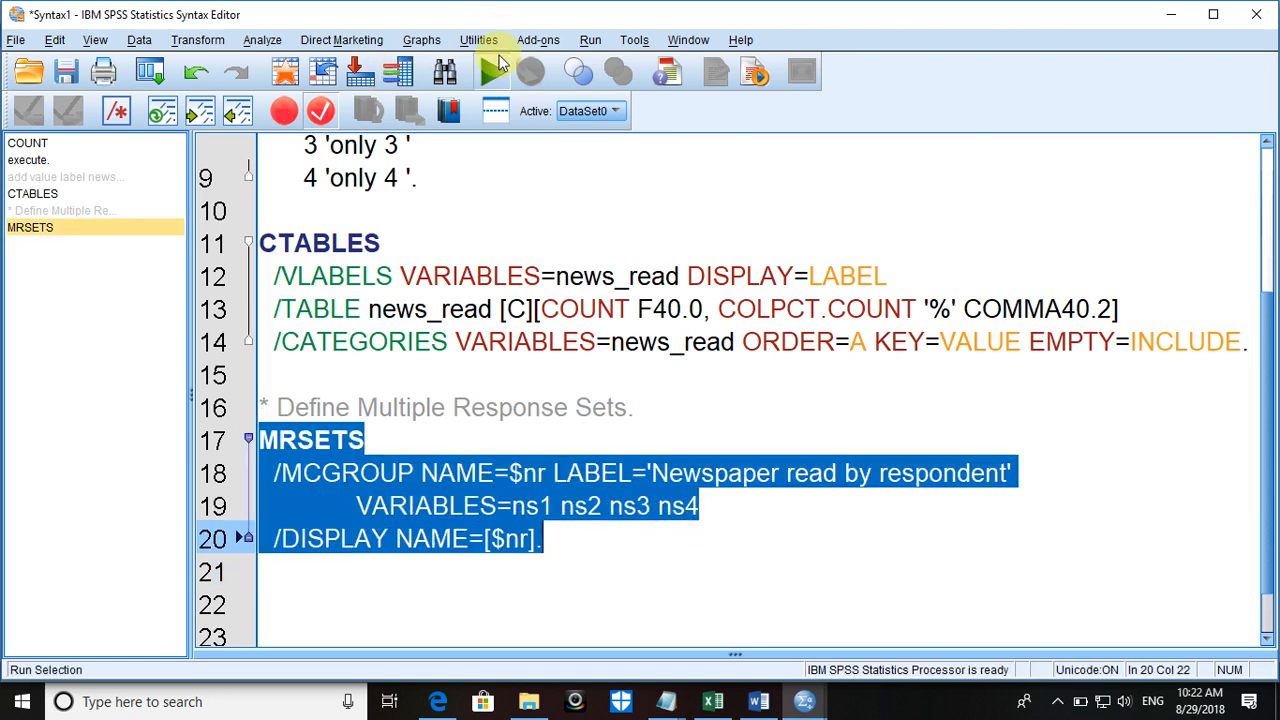
{"action": "left_click", "coordinate": [493, 70]}
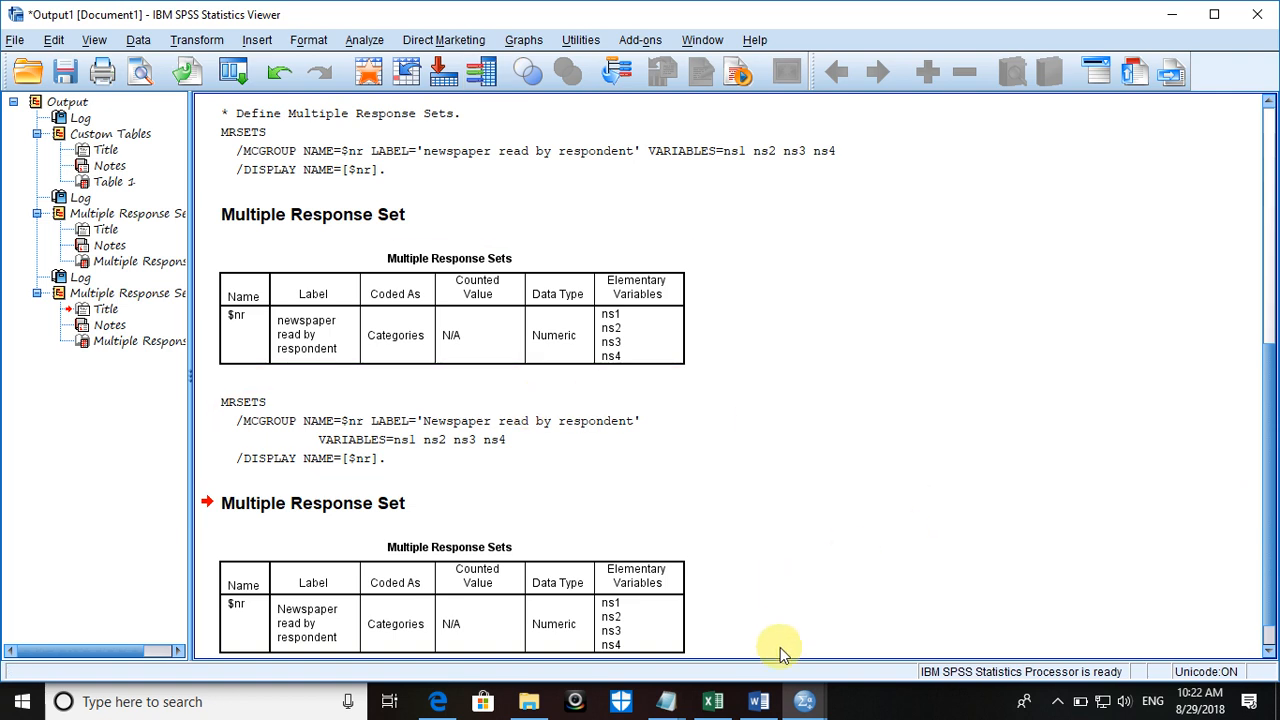
Step: Look at the dataset briefly, switch to the Syntax Editor and start a new blank line below the MRSETS command
{"action": "mouse_move", "coordinate": [806, 698]}
{"action": "left_click", "coordinate": [664, 630]}
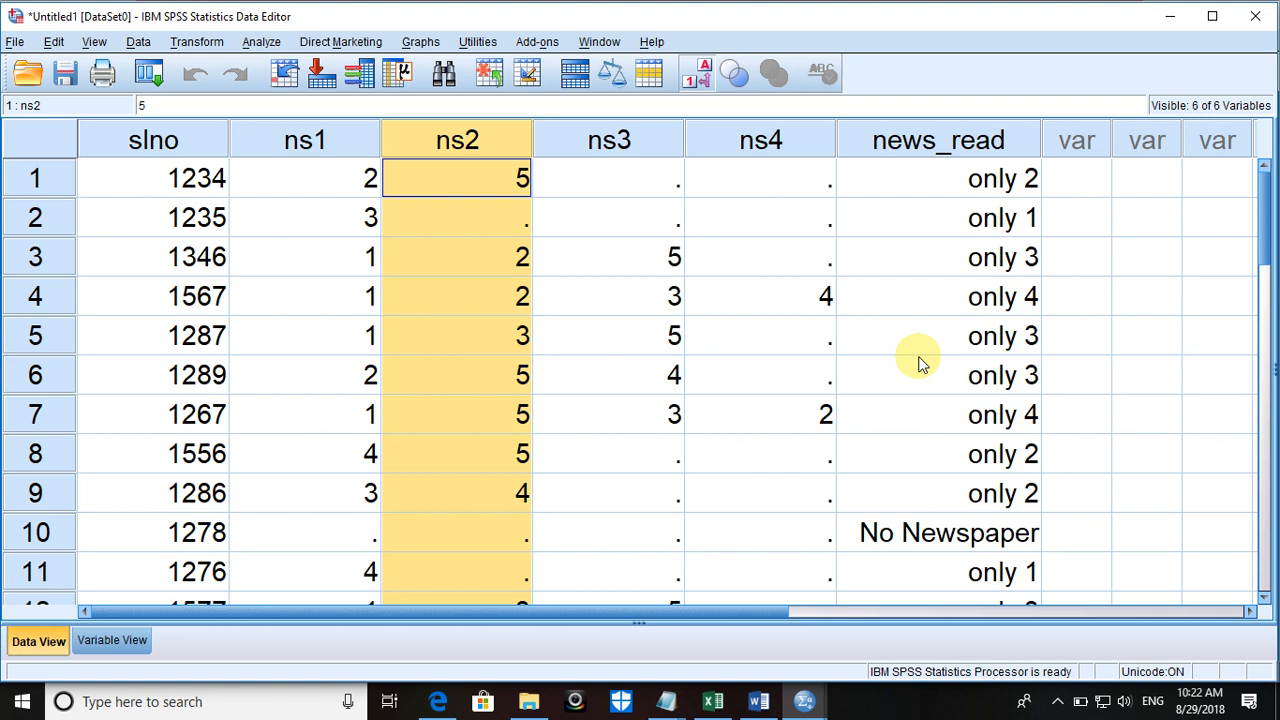
{"action": "left_click", "coordinate": [811, 708]}
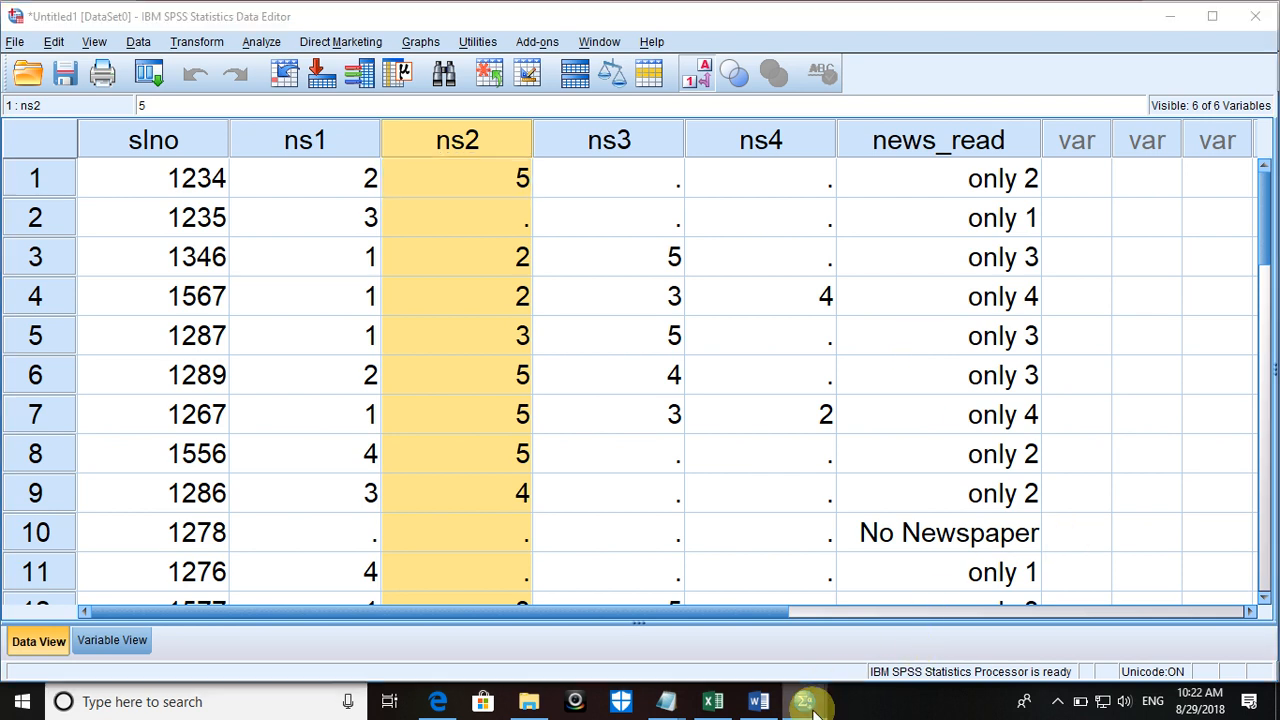
{"action": "left_click", "coordinate": [861, 638]}
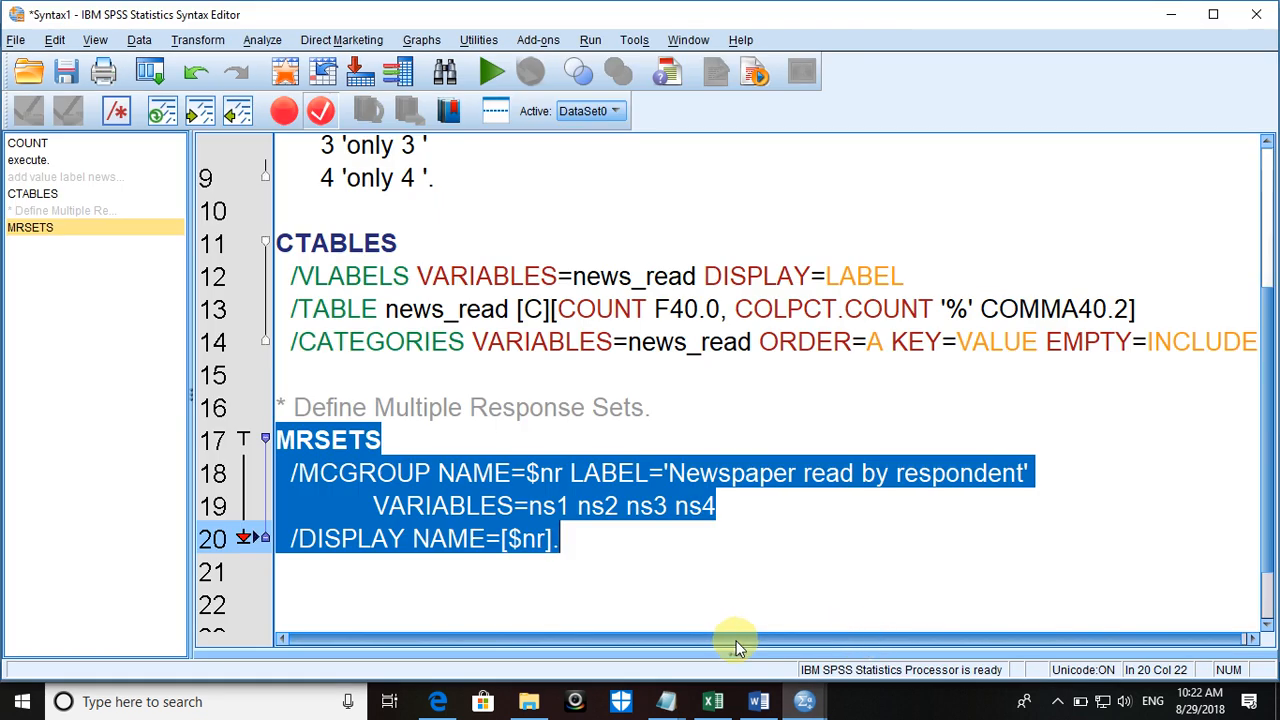
{"action": "left_click", "coordinate": [389, 577]}
{"action": "key", "text": "Return"}
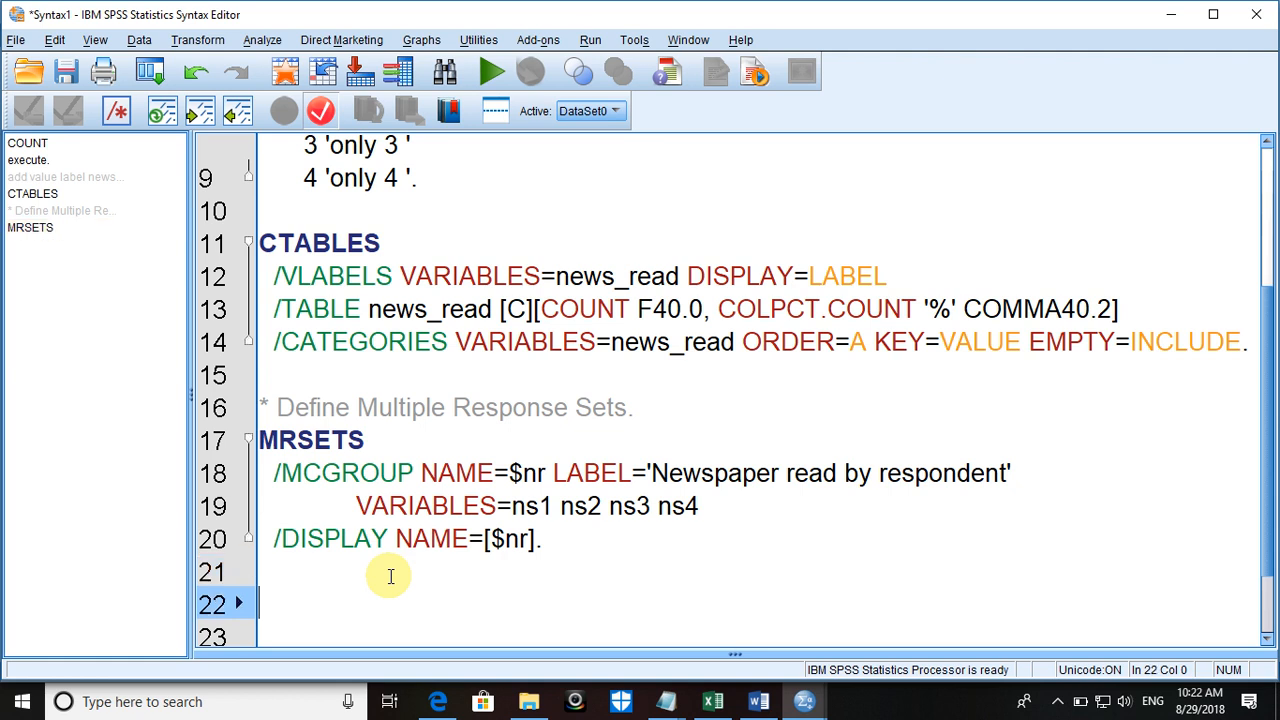
Step: Start a custom table and replace news_read with the "Newspaper read by respondent" set as the row variable
{"action": "left_click", "coordinate": [256, 44]}
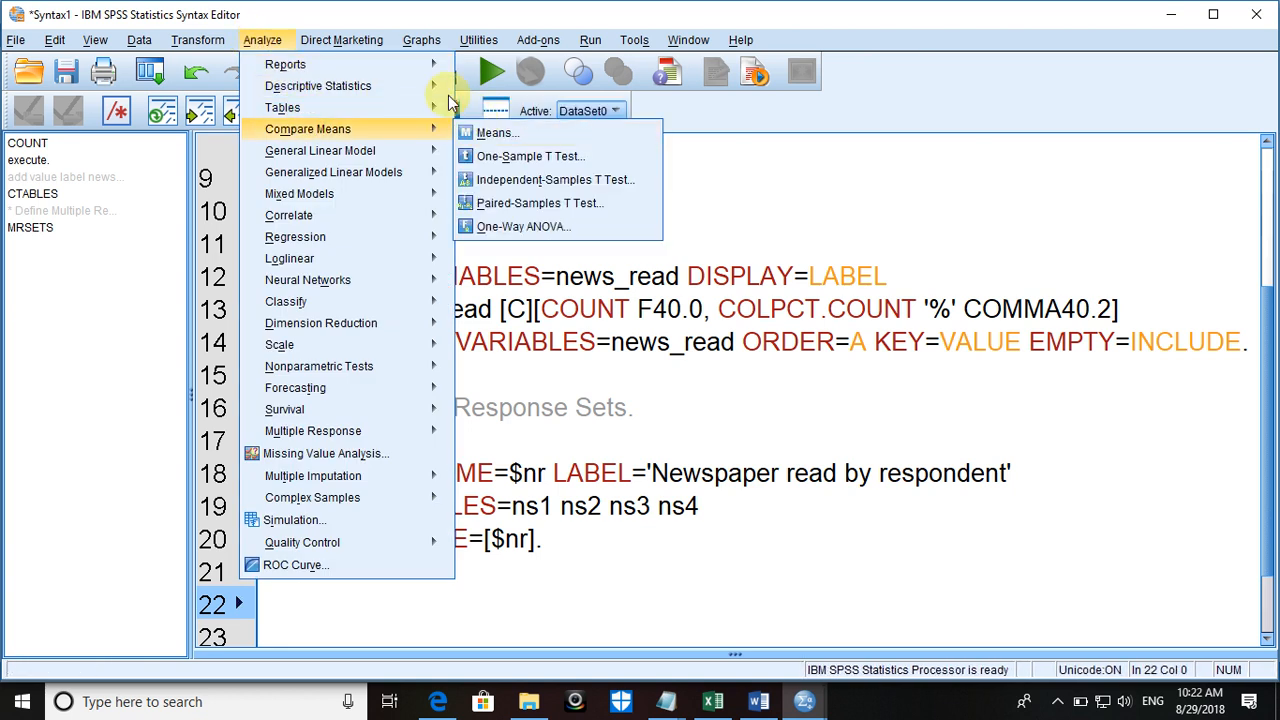
{"action": "mouse_move", "coordinate": [409, 118]}
{"action": "left_click", "coordinate": [474, 116]}
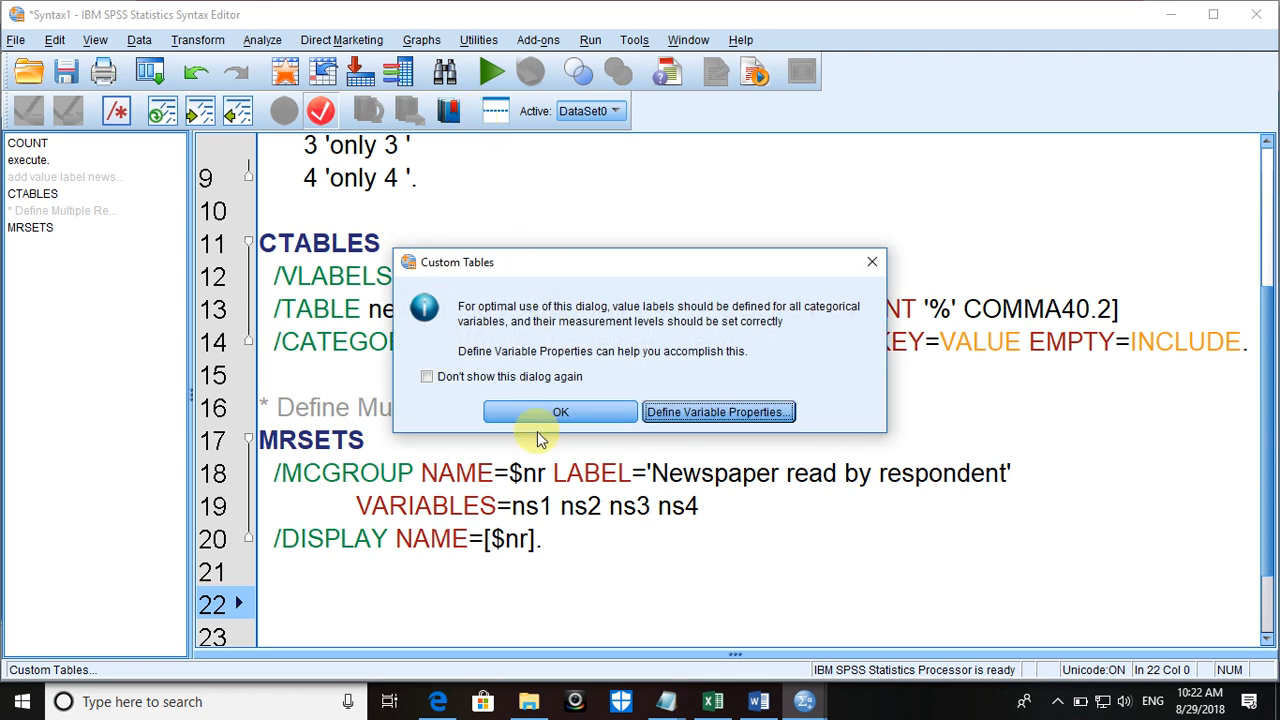
{"action": "left_click", "coordinate": [533, 424]}
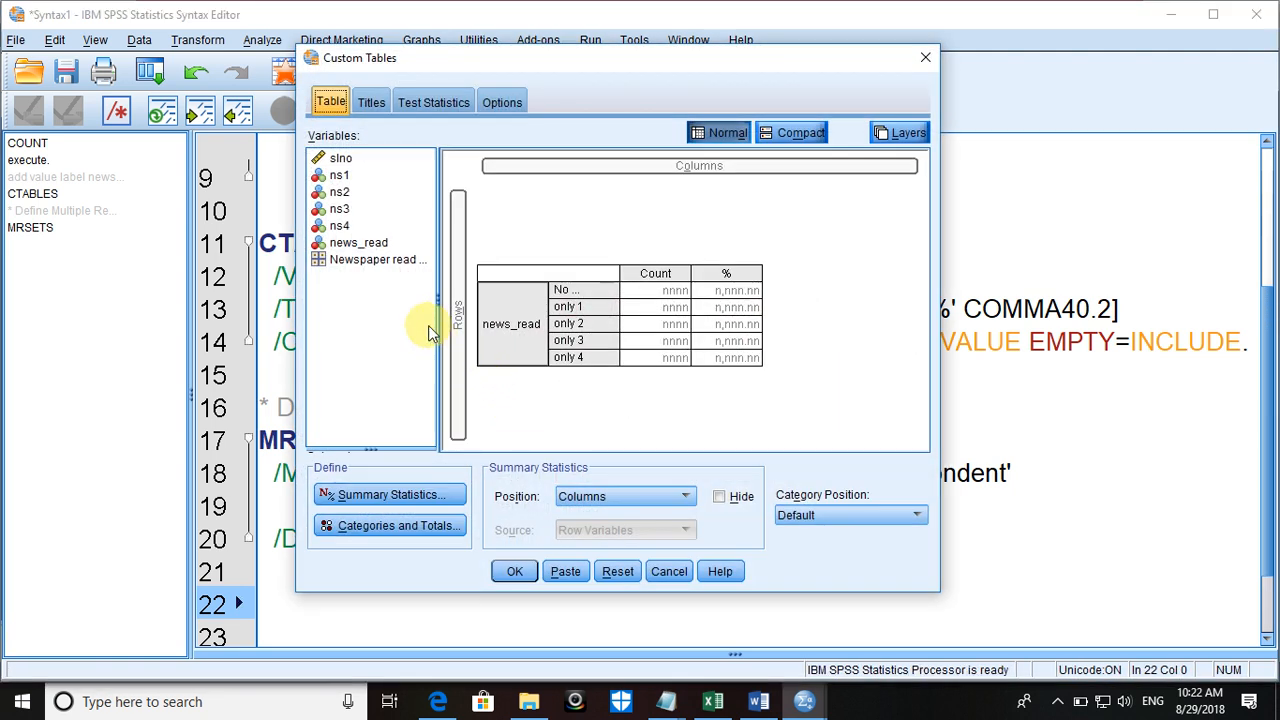
{"action": "left_click", "coordinate": [361, 259]}
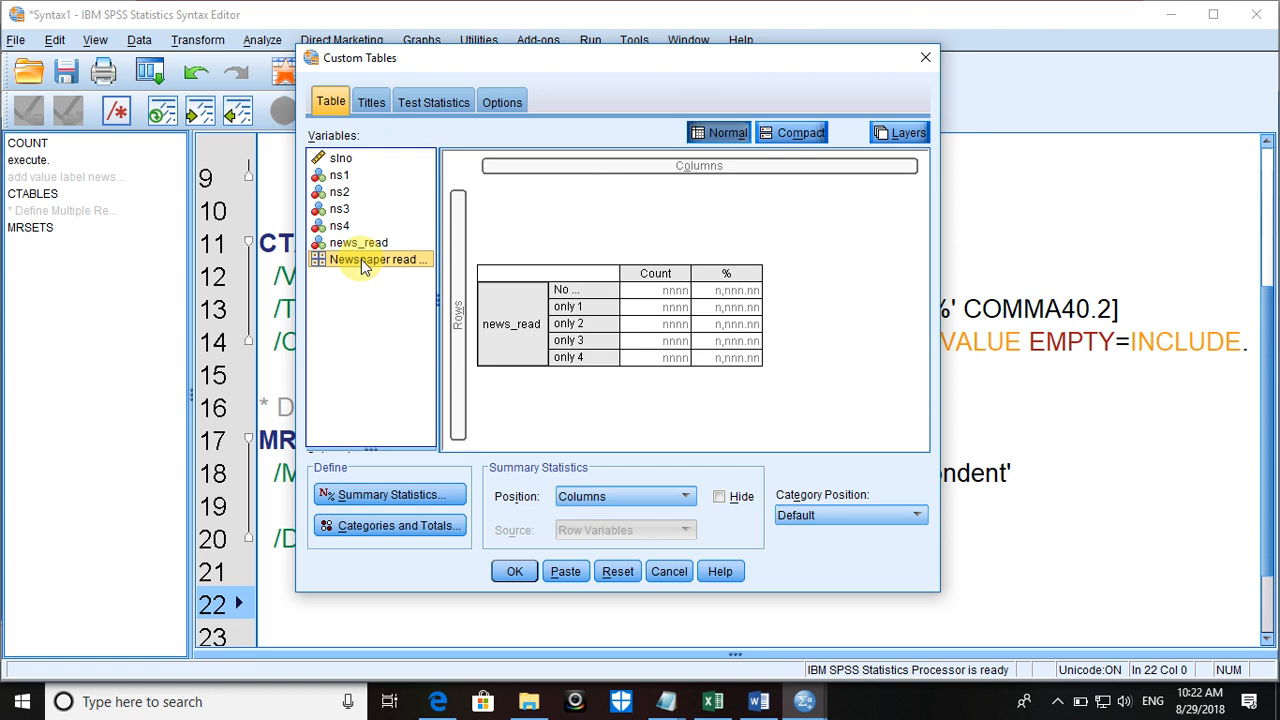
{"action": "left_click_drag", "start_coordinate": [525, 305], "coordinate": [460, 280]}
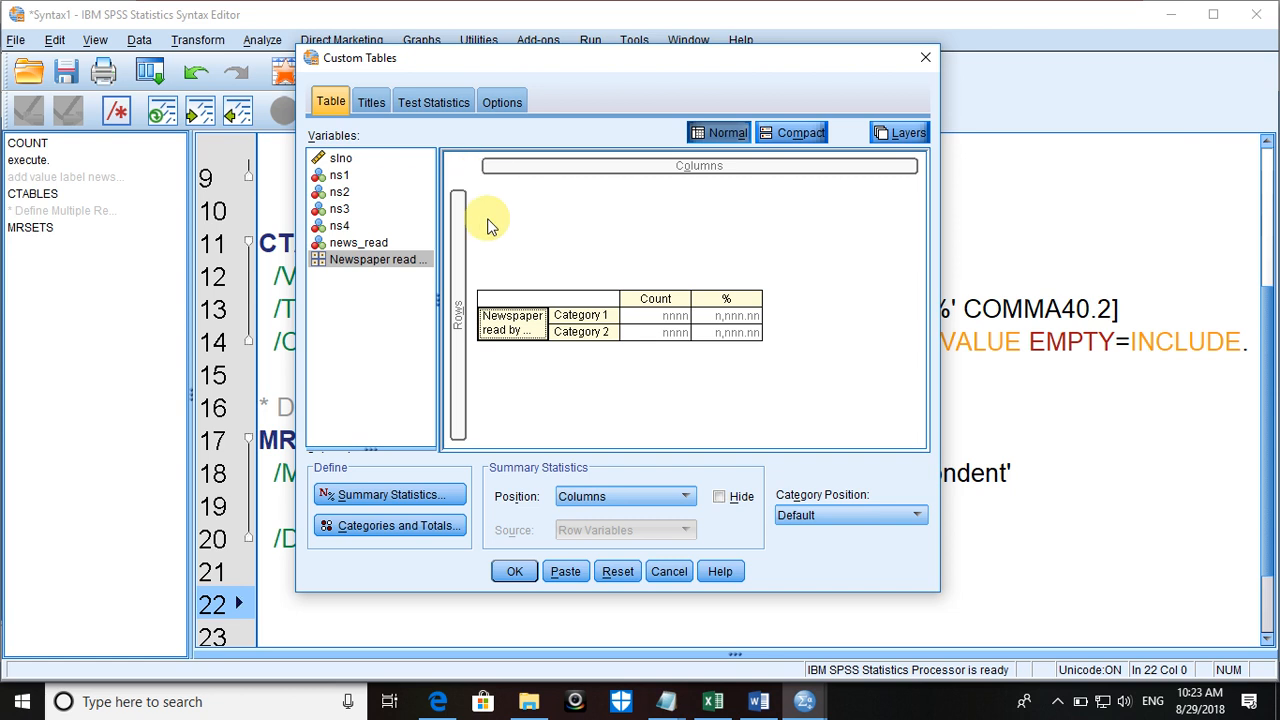
Step: Apply the Count and Column N % summary statistics to the response set and paste the table as syntax
{"action": "left_click", "coordinate": [372, 494]}
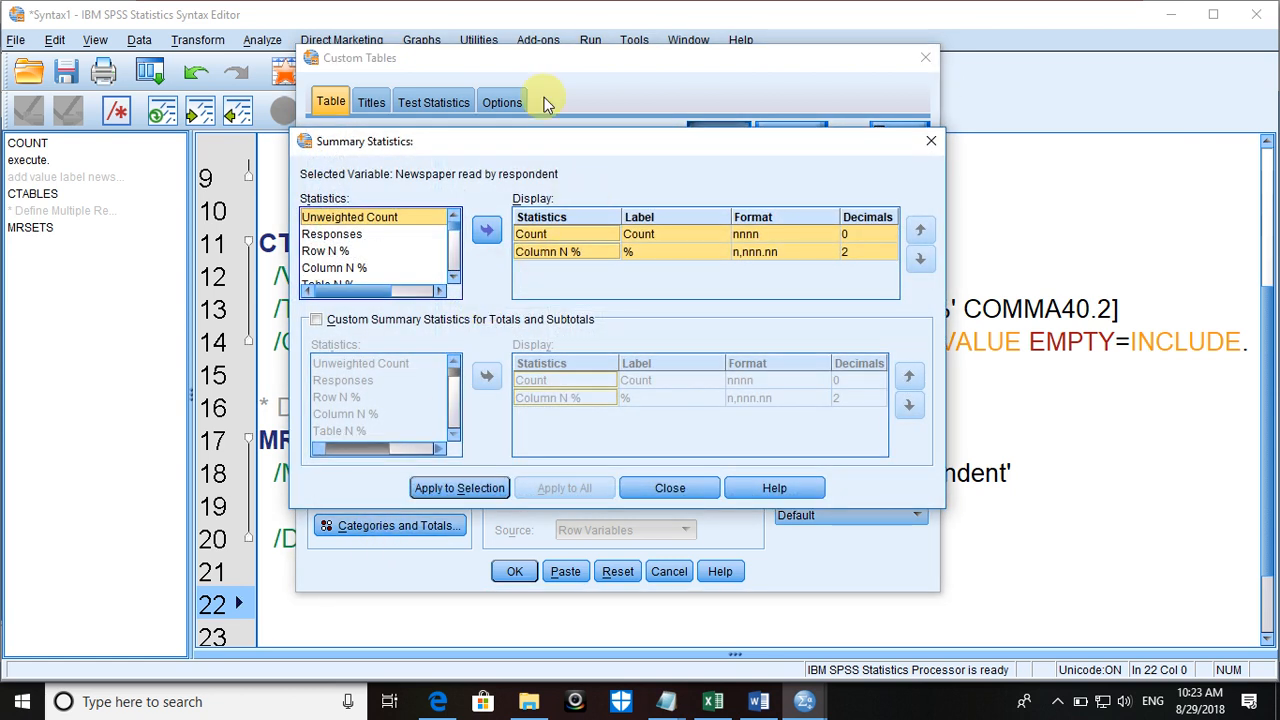
{"action": "left_click", "coordinate": [470, 488]}
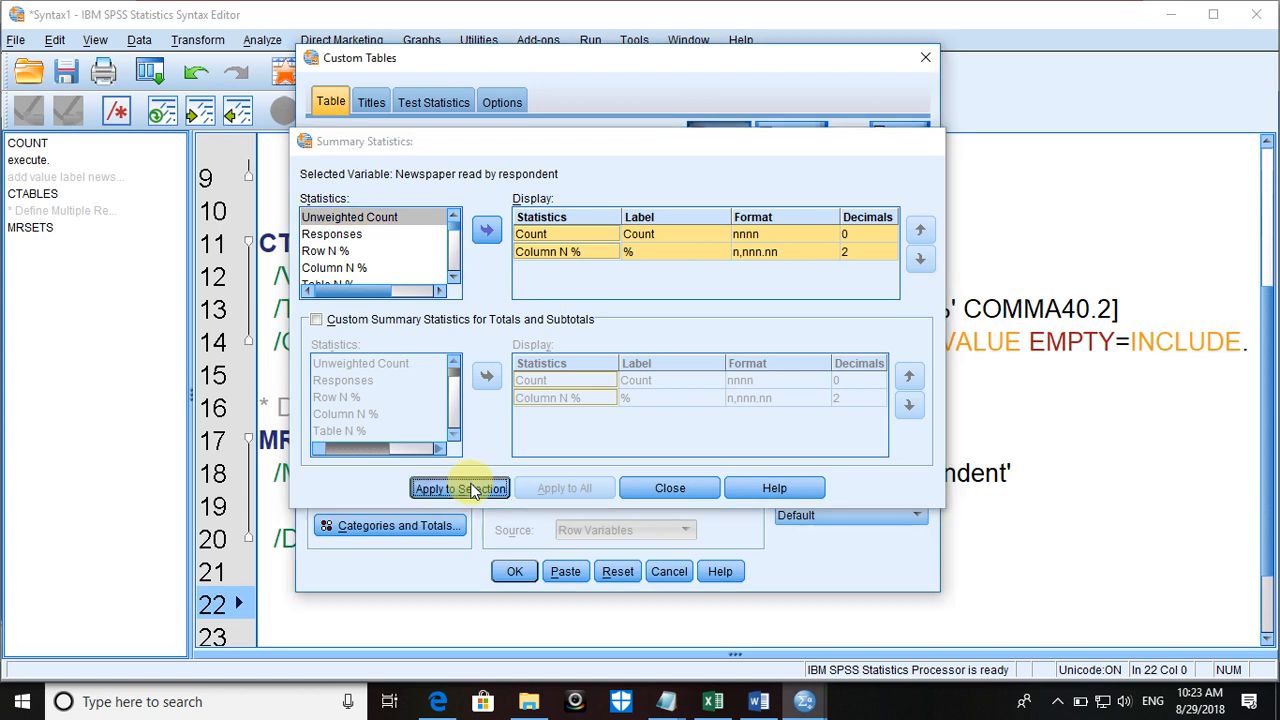
{"action": "left_click", "coordinate": [565, 574]}
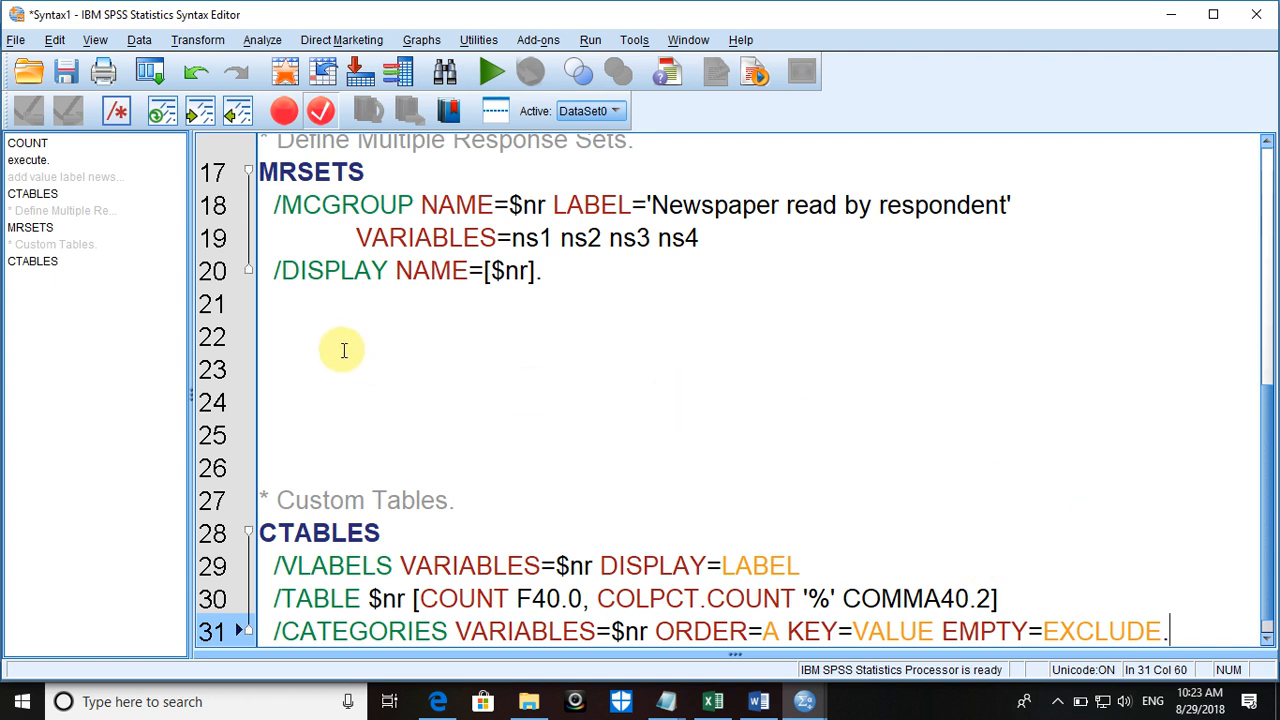
Step: Delete the surplus blank lines between the MRSETS command and the Custom Tables comment, keeping only one
{"action": "left_click", "coordinate": [316, 322]}
{"action": "key", "text": "Delete"}
{"action": "key", "text": "Delete"}
{"action": "key", "text": "Delete"}
{"action": "key", "text": "Delete"}
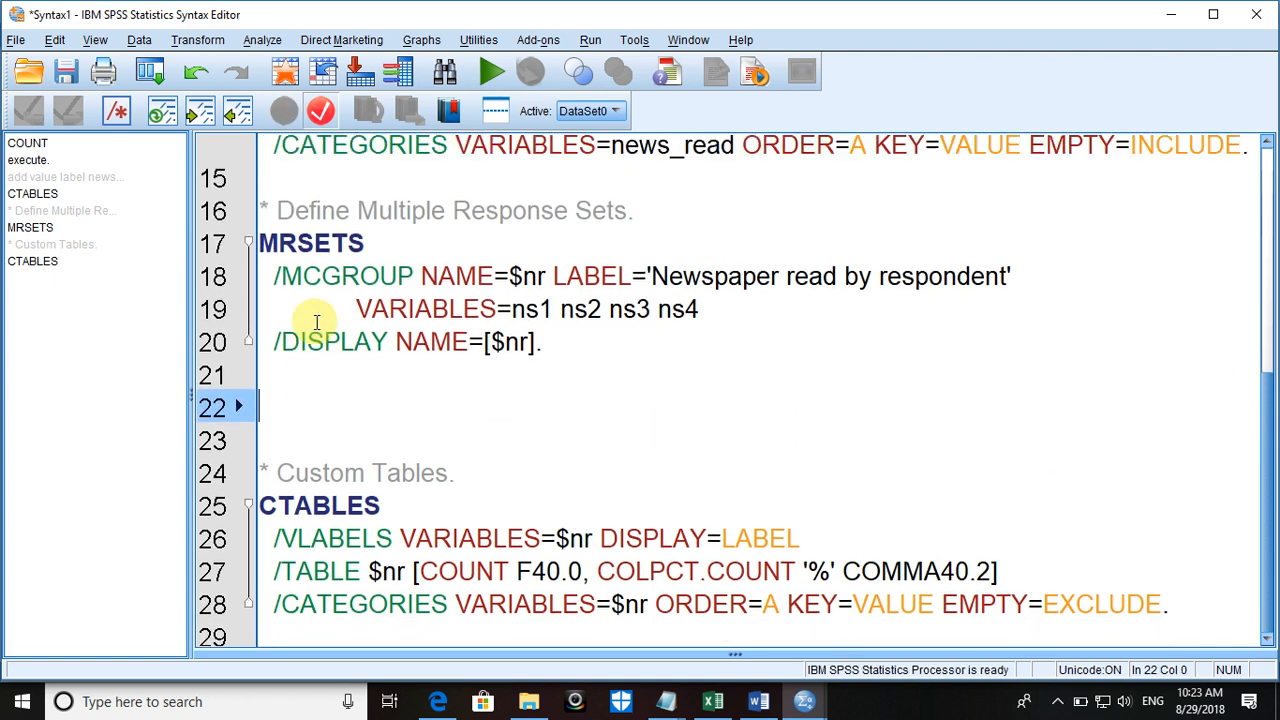
{"action": "key", "text": "Delete"}
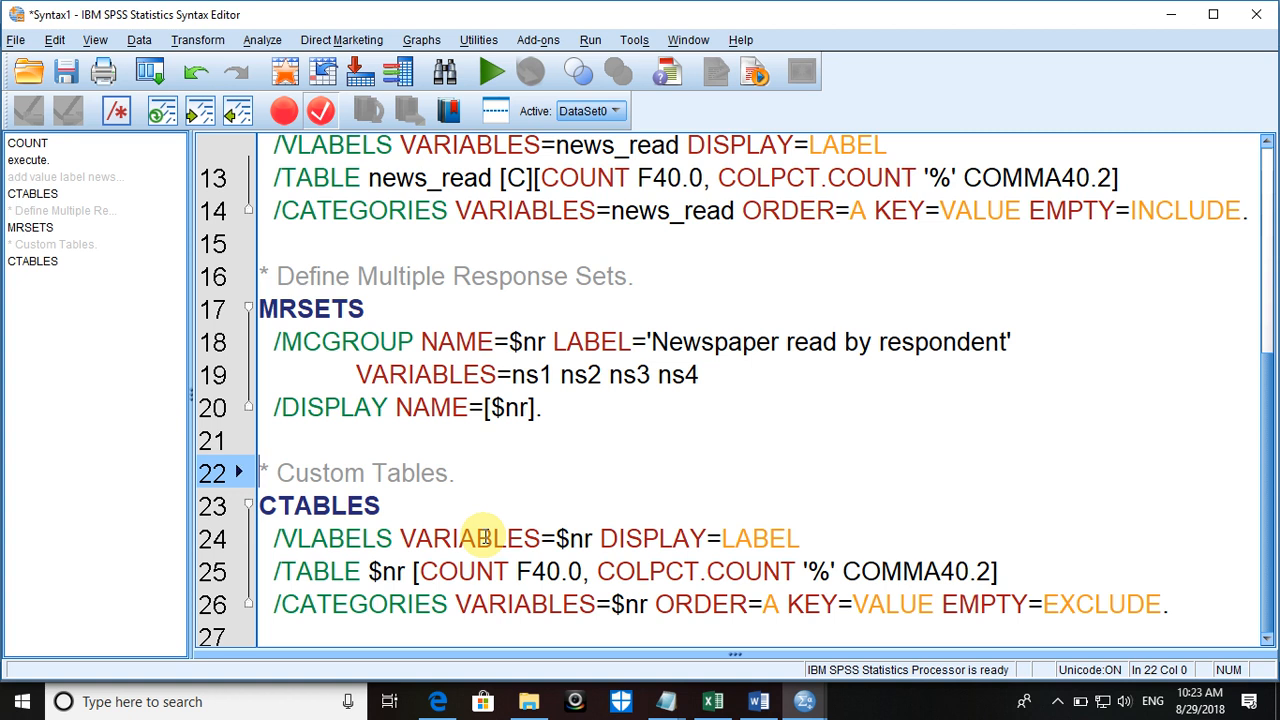
Step: Compare the variable names in both CTABLES commands and run the syntax from MRSETS through the $nr table command
{"action": "left_click", "coordinate": [583, 145]}
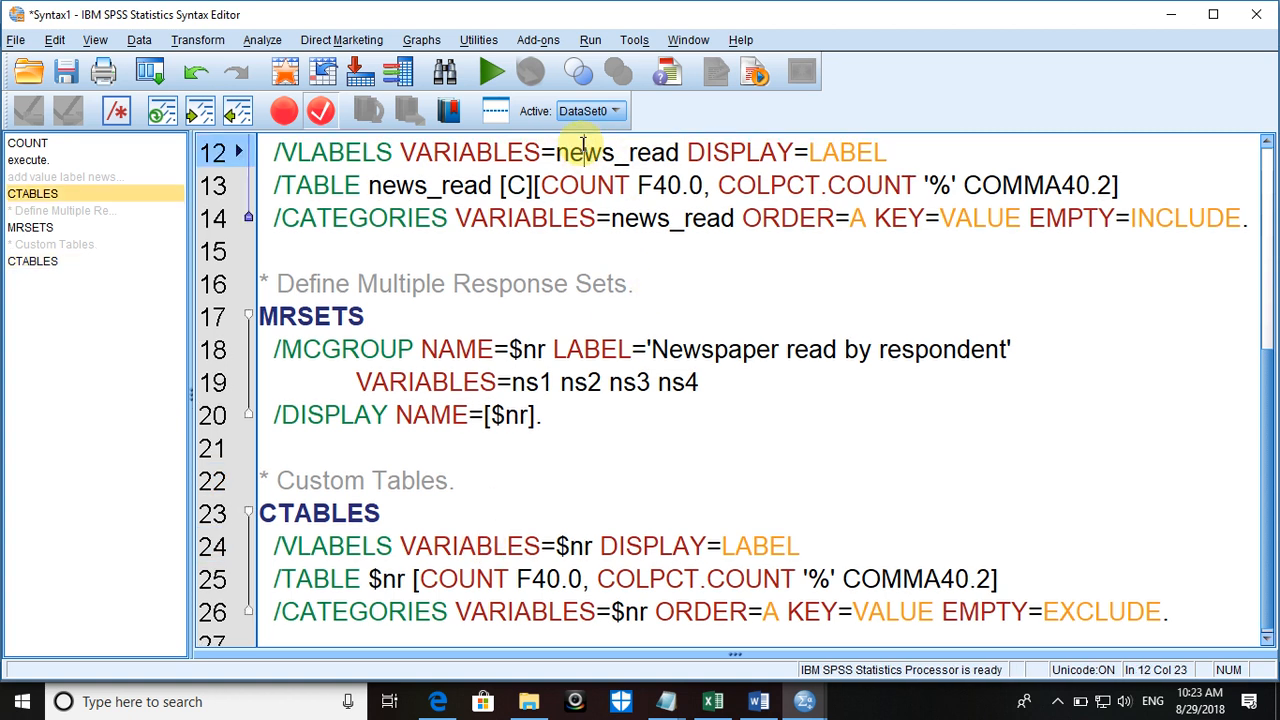
{"action": "double_click", "coordinate": [566, 546]}
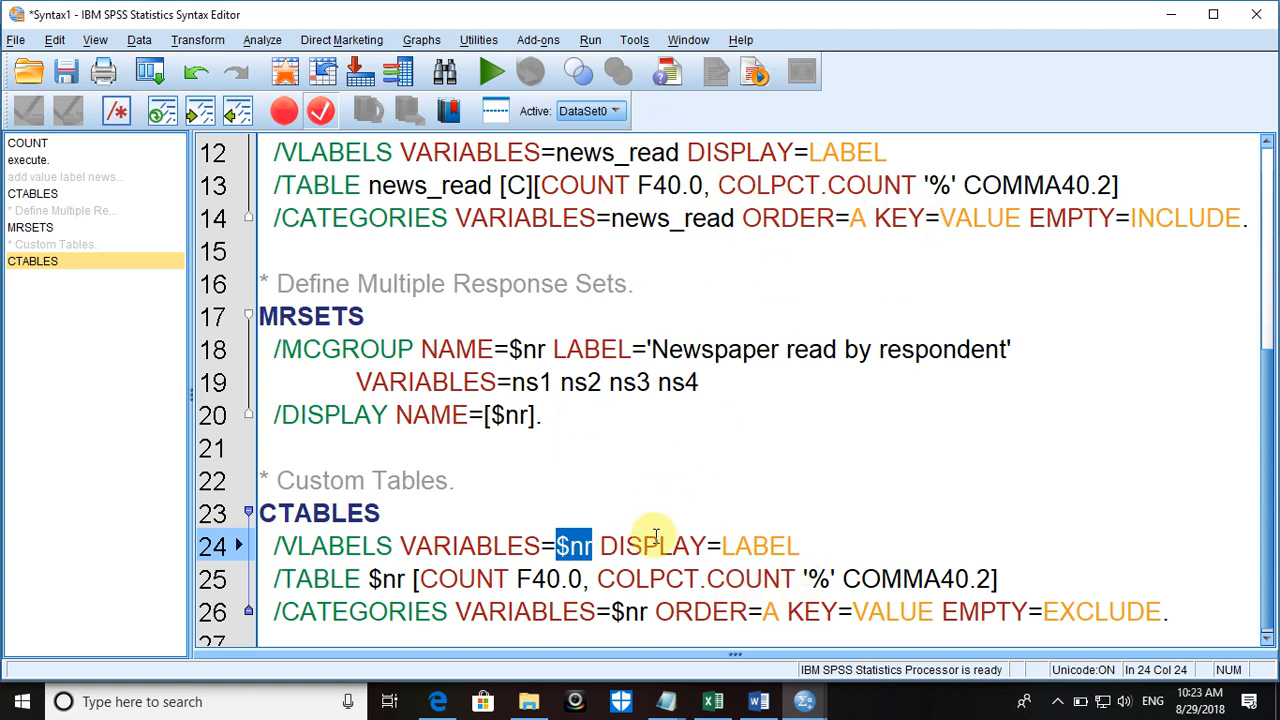
{"action": "left_click_drag", "start_coordinate": [612, 218], "coordinate": [736, 218]}
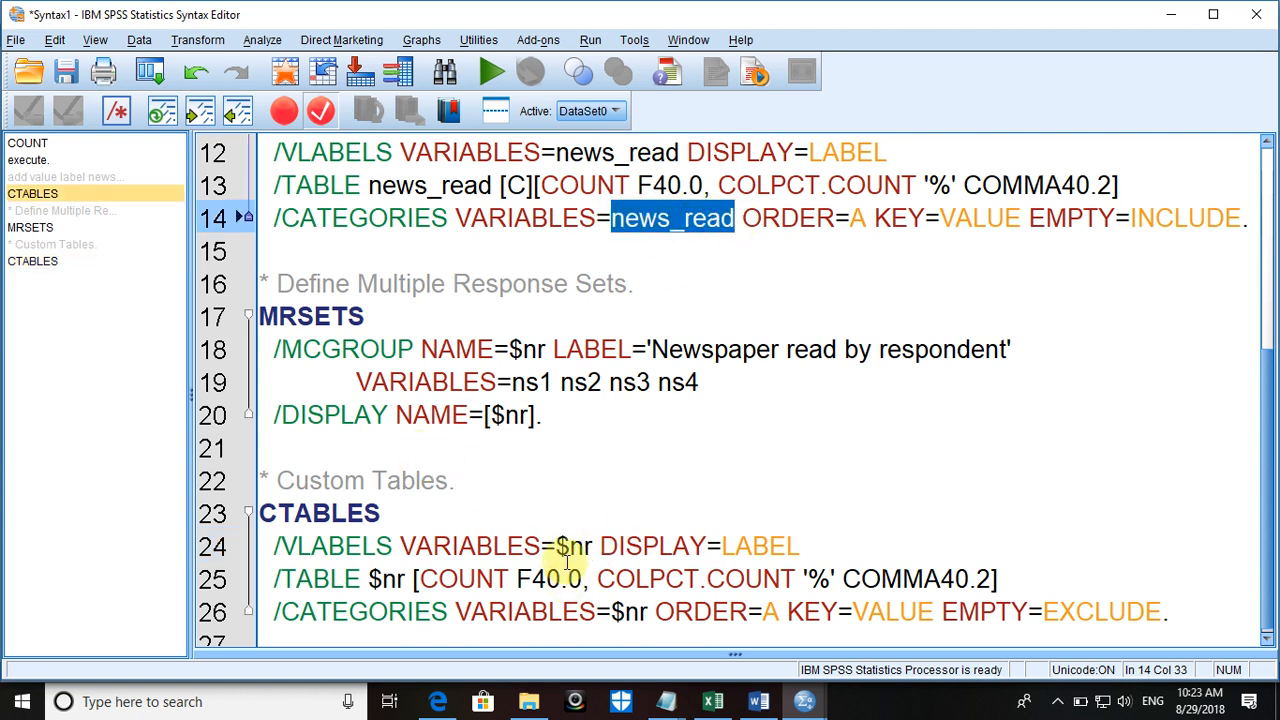
{"action": "left_click_drag", "start_coordinate": [556, 546], "coordinate": [592, 548]}
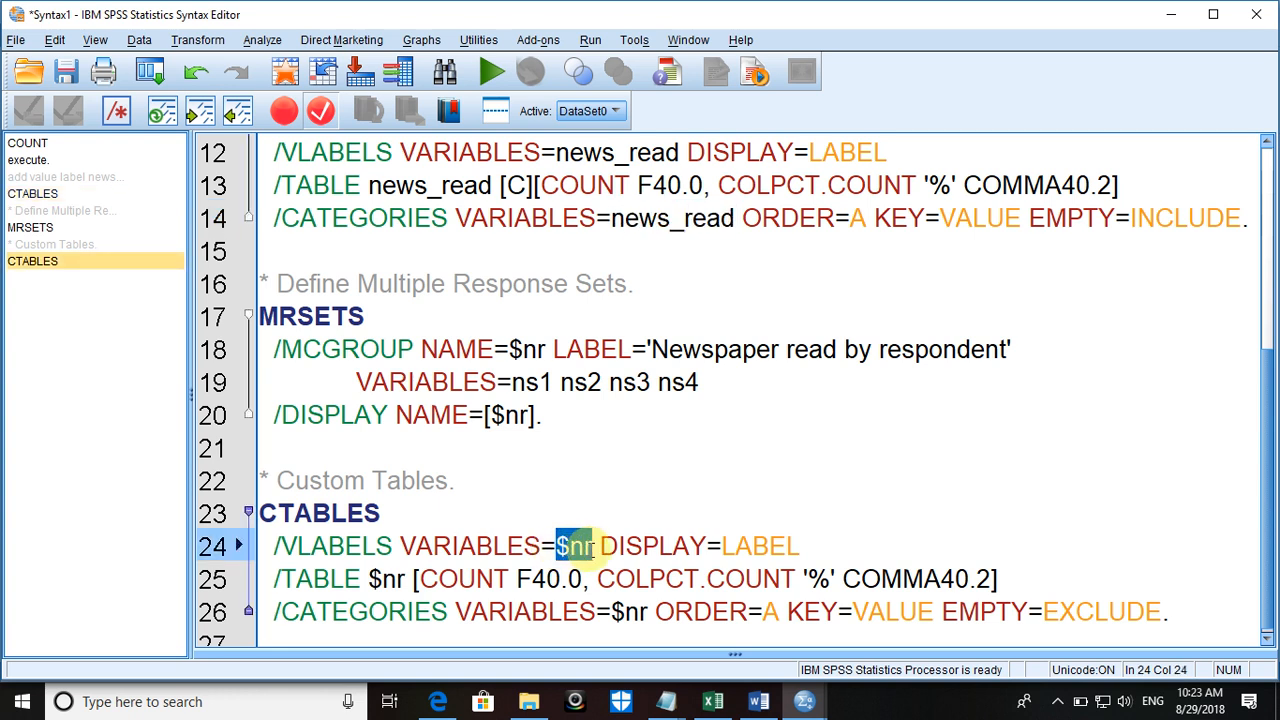
{"action": "left_click_drag", "start_coordinate": [277, 316], "coordinate": [598, 548]}
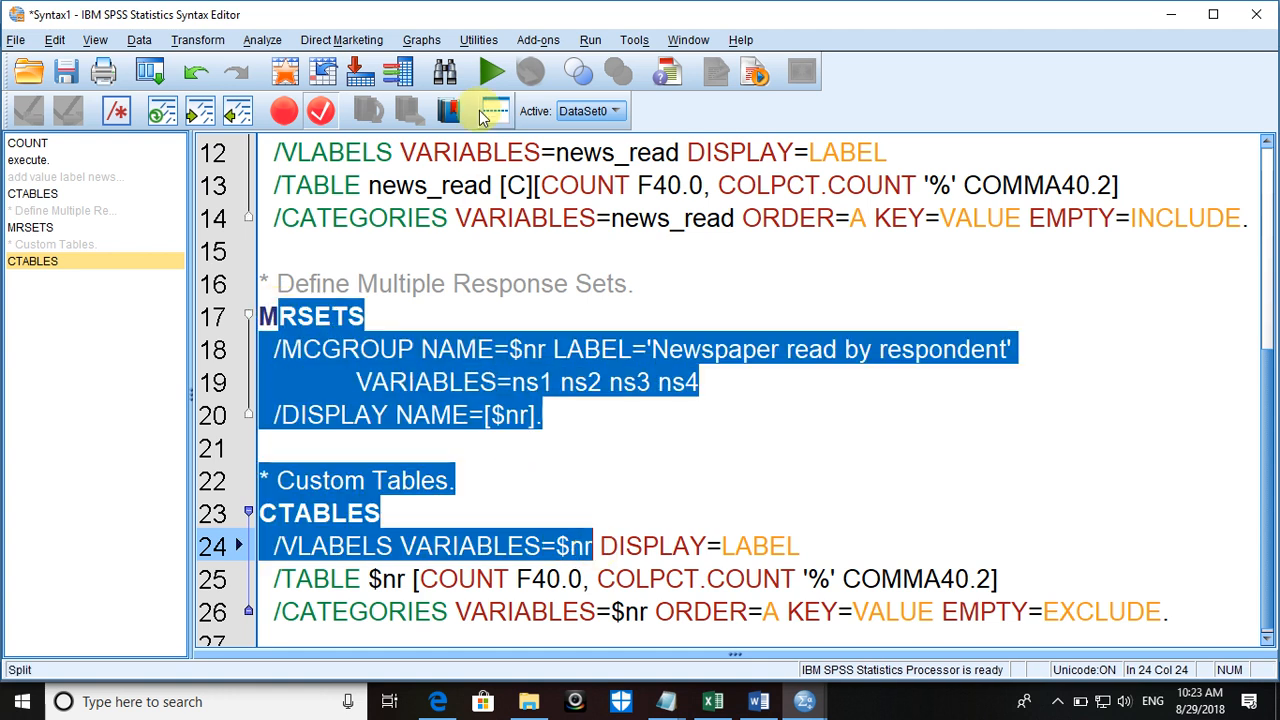
{"action": "left_click", "coordinate": [489, 70]}
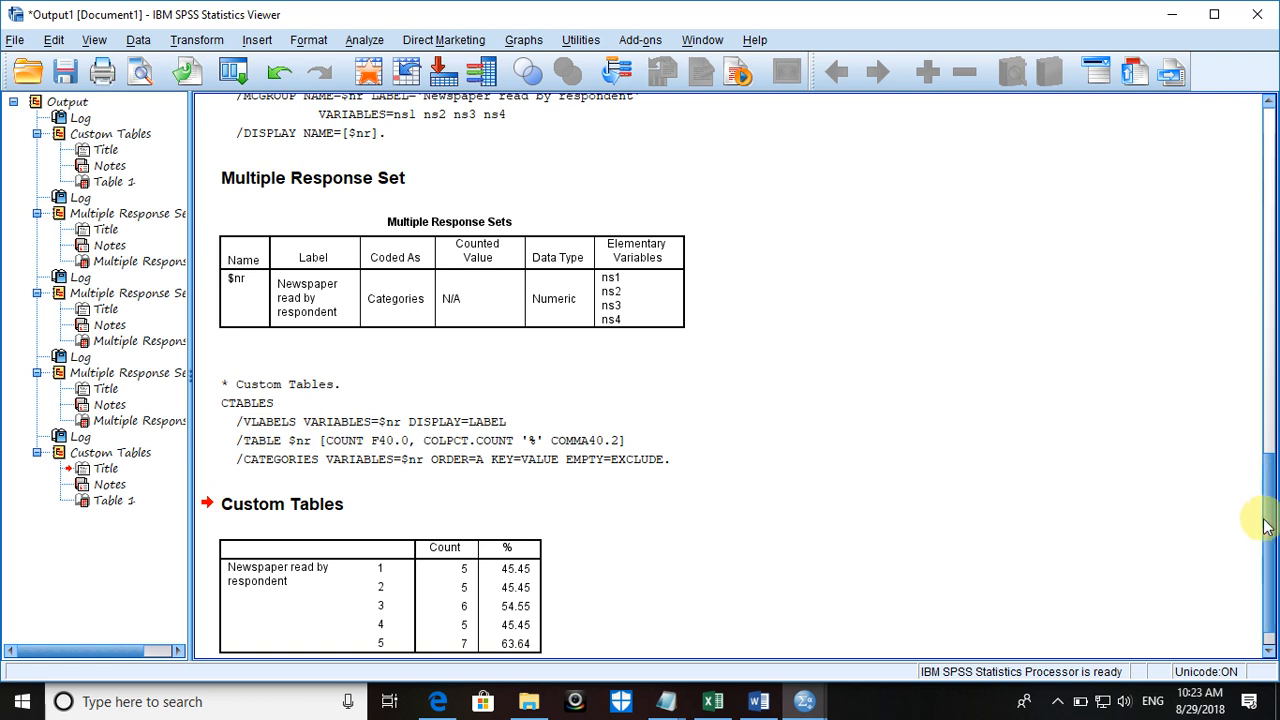
{"action": "scroll", "coordinate": [1262, 540], "scroll_direction": "down", "scroll_amount": 1}
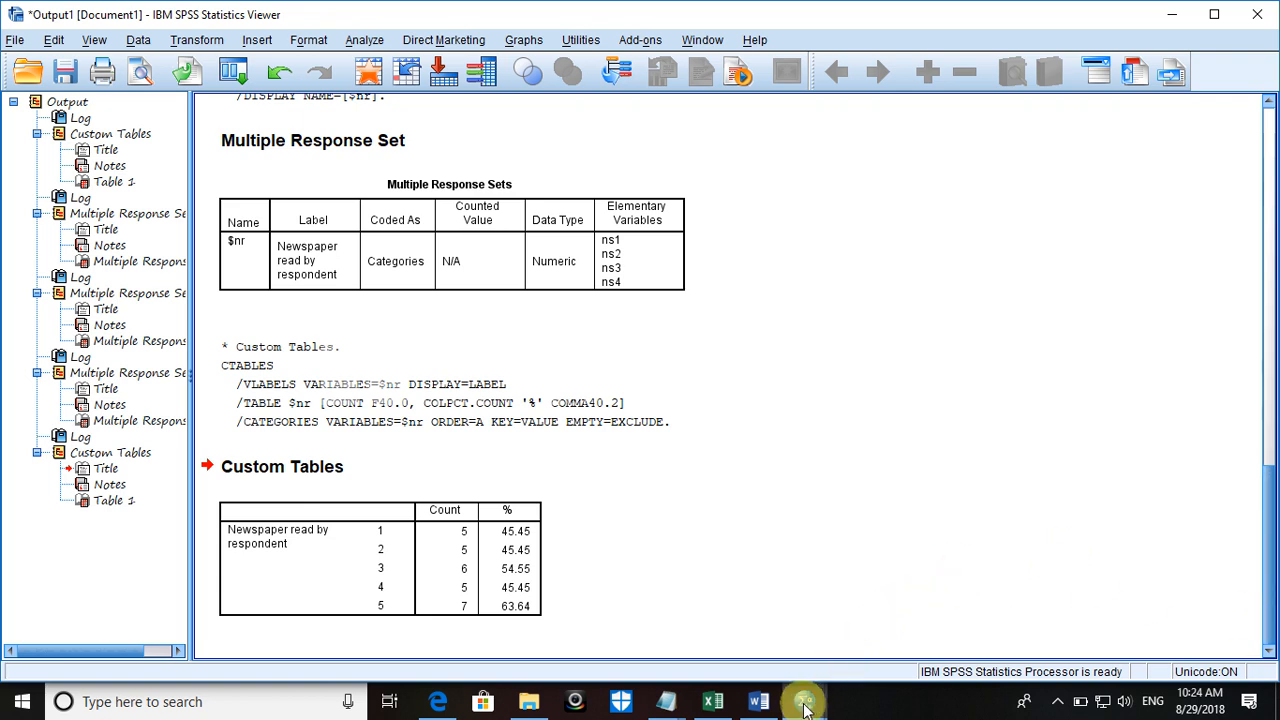
Step: Check the ns1 codes in the Data Editor and add two blank lines above the Define Multiple Response Sets comment in the syntax
{"action": "mouse_move", "coordinate": [810, 703]}
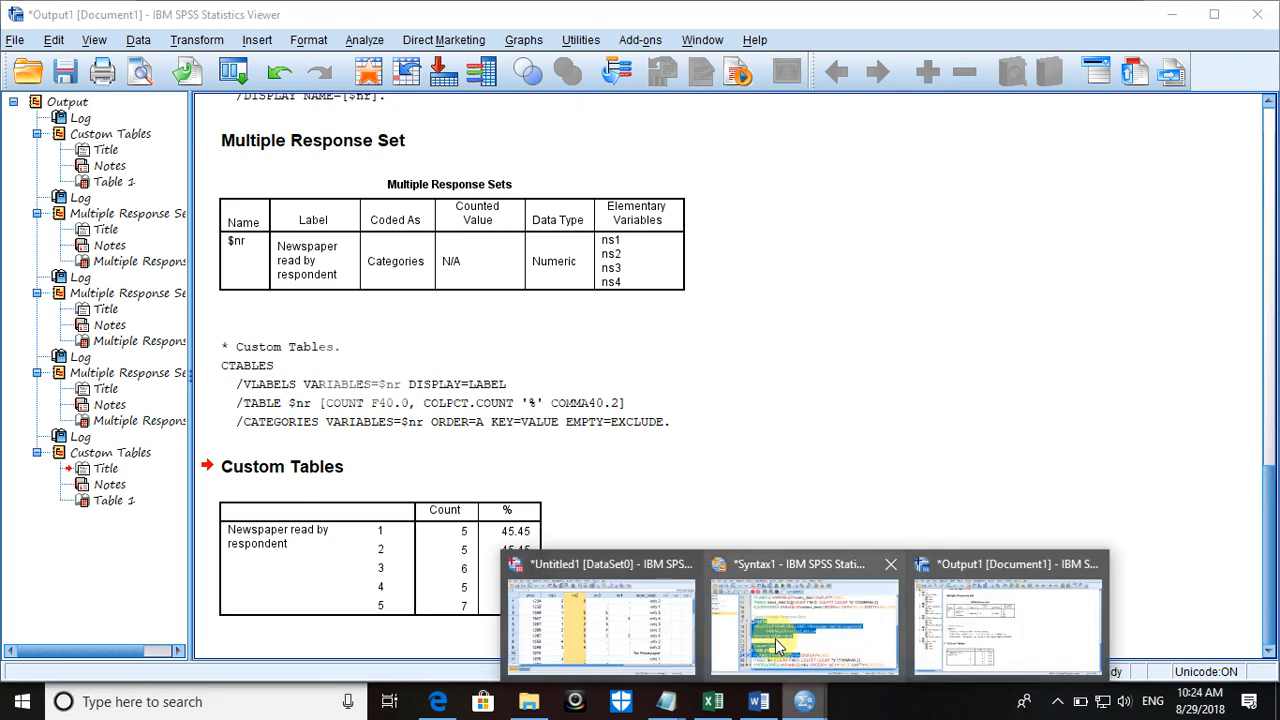
{"action": "mouse_move", "coordinate": [765, 643]}
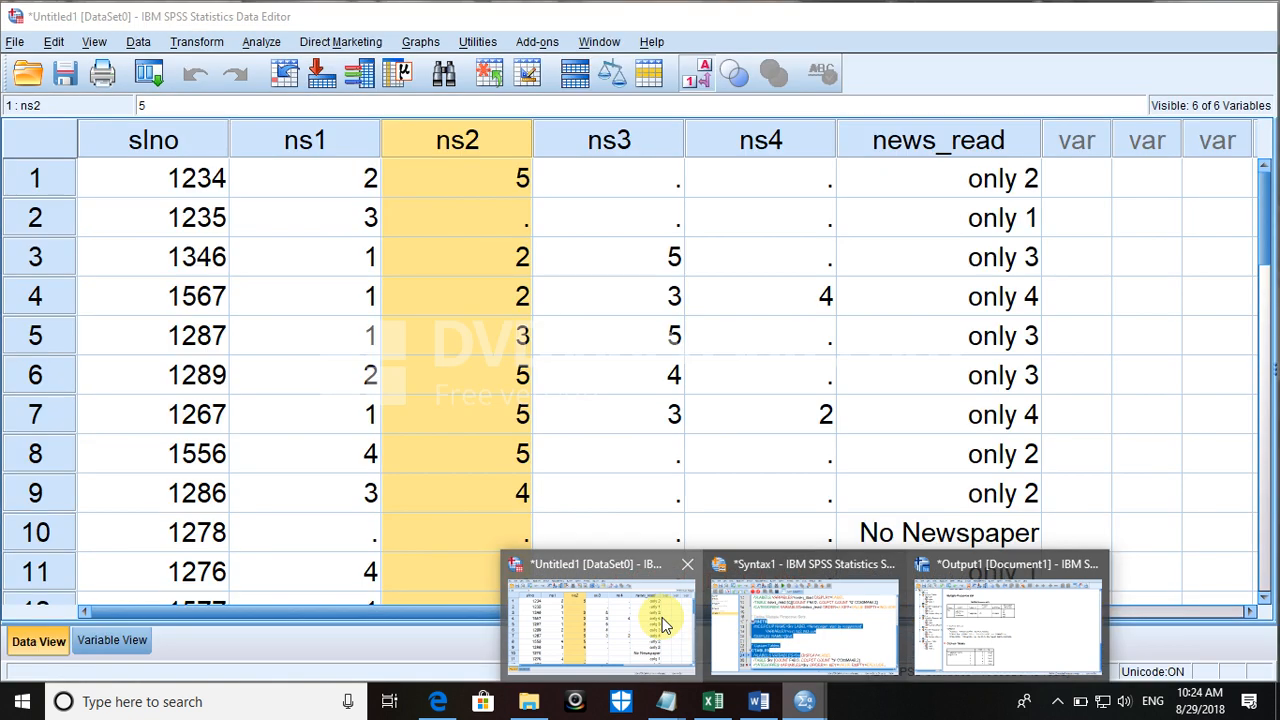
{"action": "left_click", "coordinate": [662, 620]}
{"action": "left_click", "coordinate": [336, 178]}
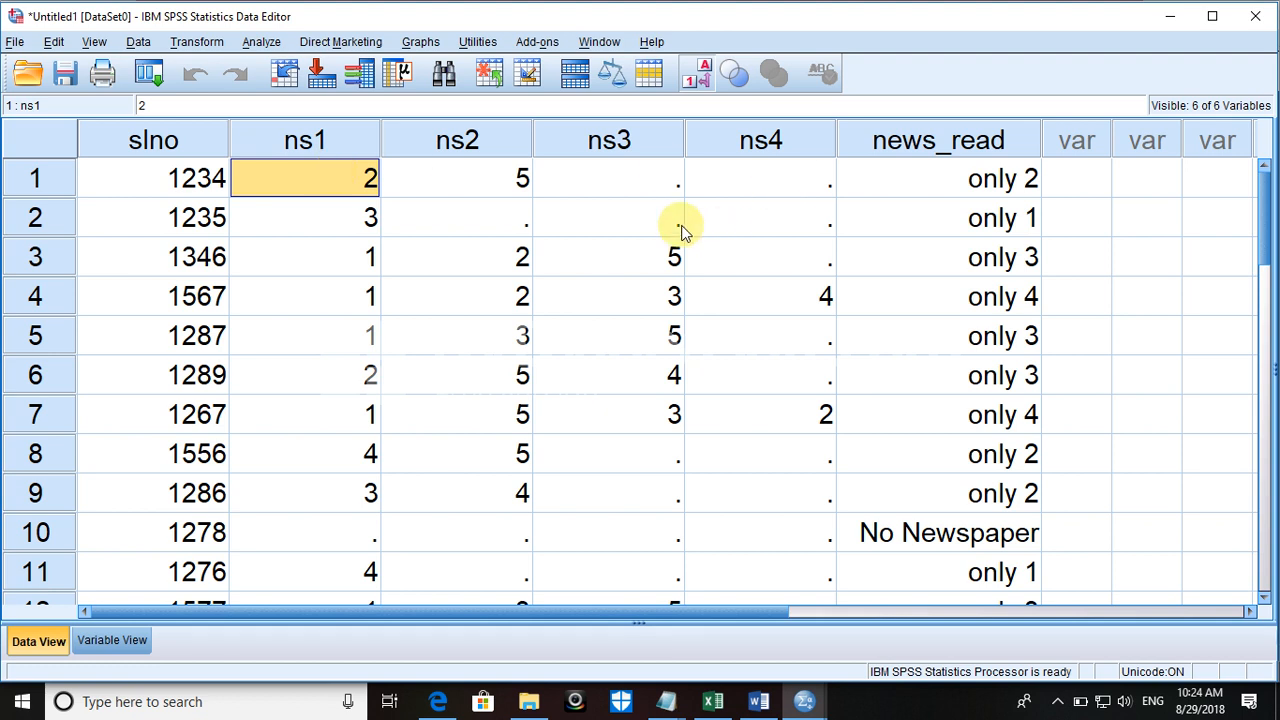
{"action": "left_click", "coordinate": [804, 701]}
{"action": "left_click", "coordinate": [817, 640]}
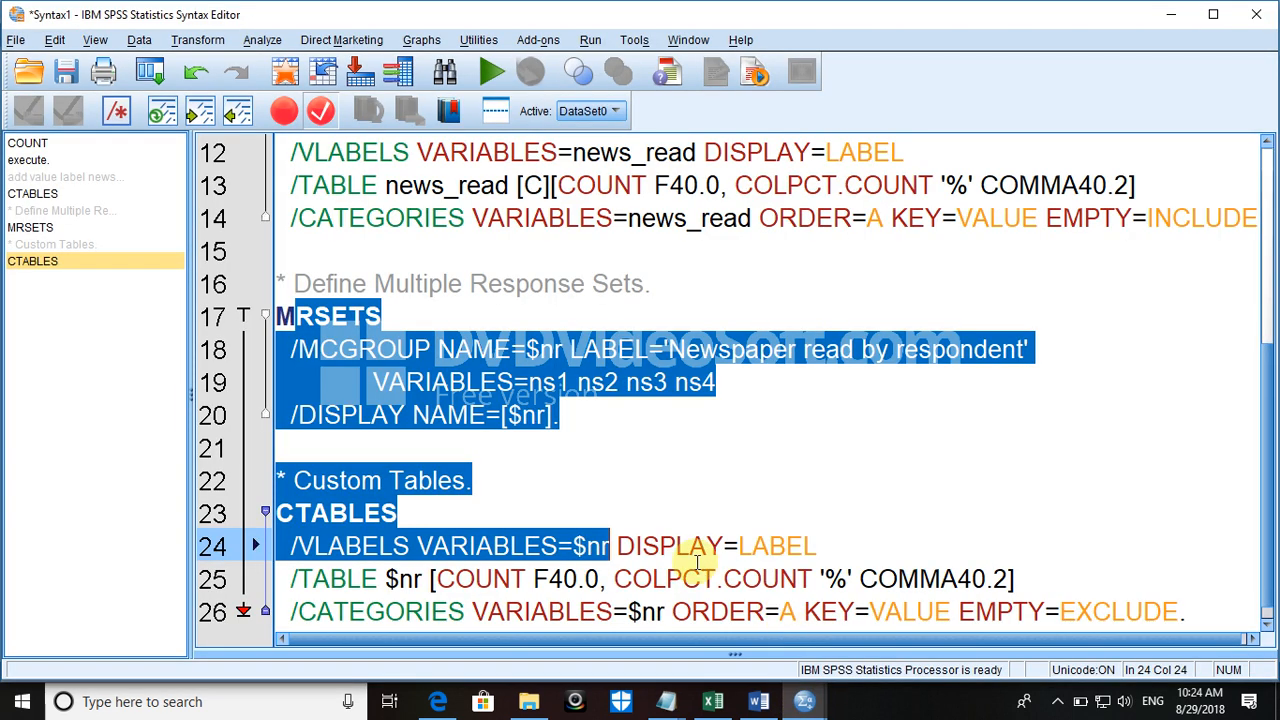
{"action": "left_click", "coordinate": [346, 276]}
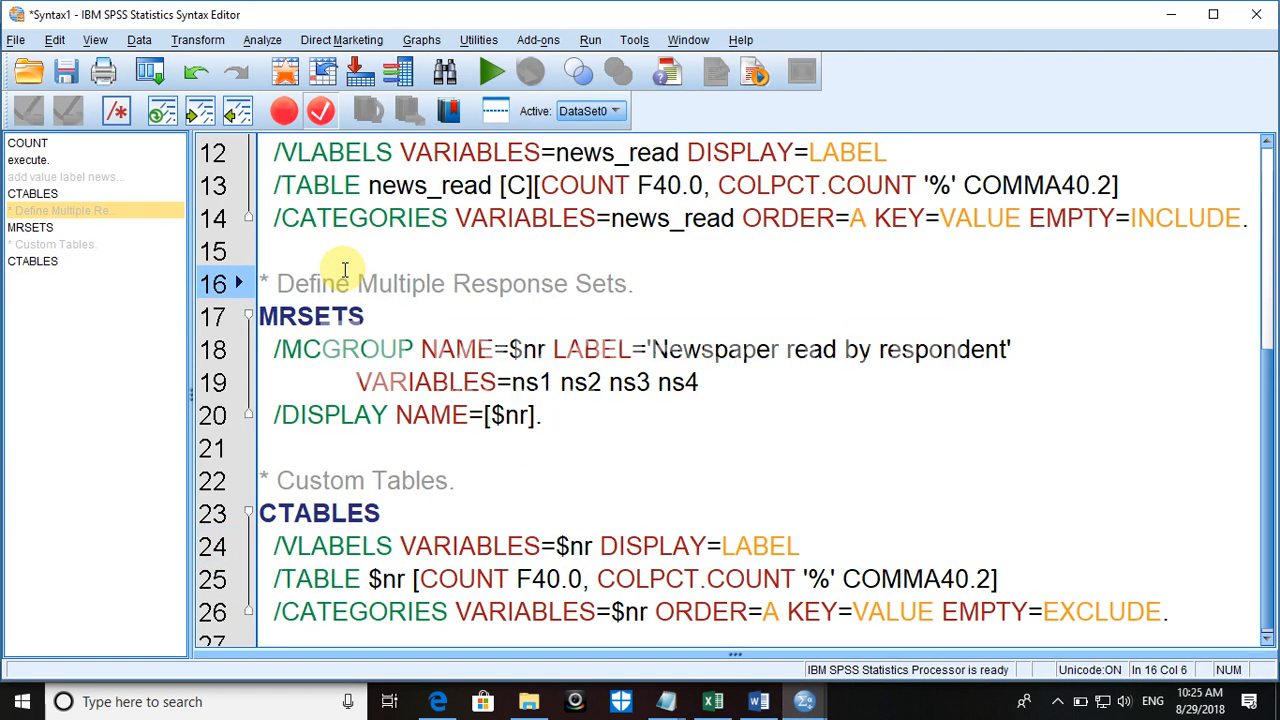
{"action": "left_click", "coordinate": [292, 251]}
{"action": "key", "text": "Return"}
{"action": "key", "text": "Return"}
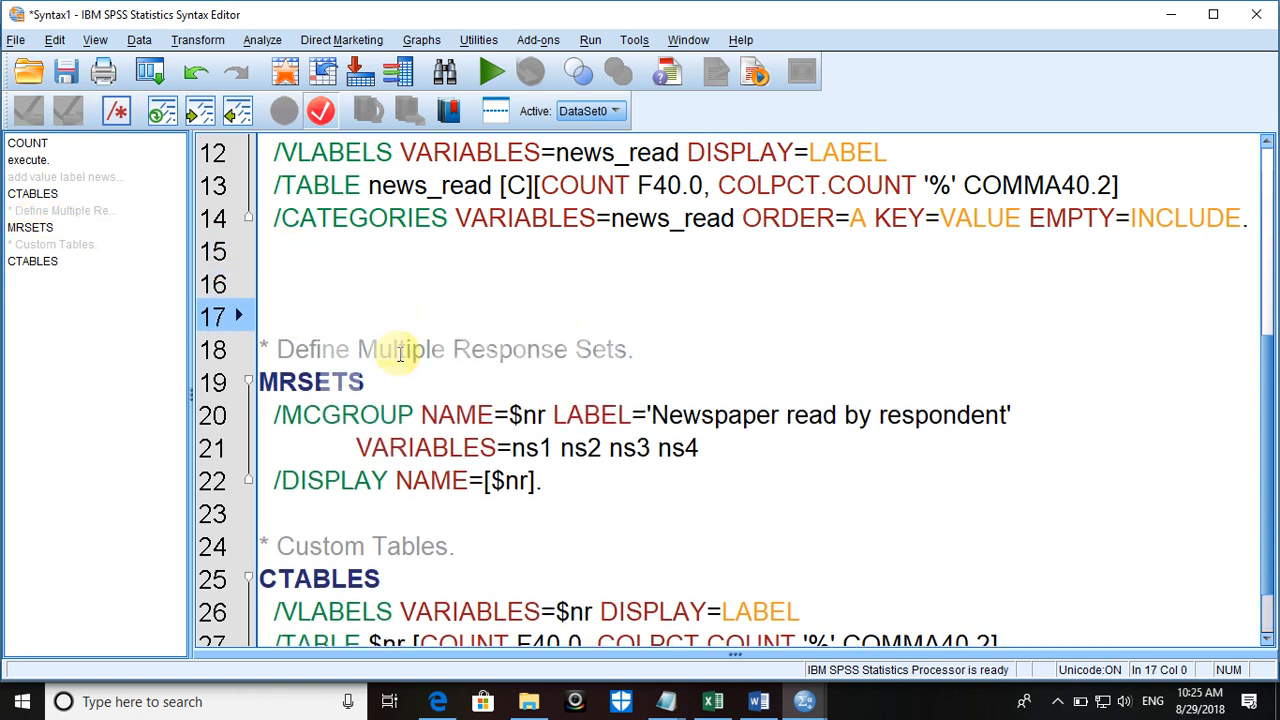
Step: Switch to the Word document and copy the numbered list of five newspapers, from Times of Nepal to Malaika Fashion
{"action": "left_click", "coordinate": [759, 702]}
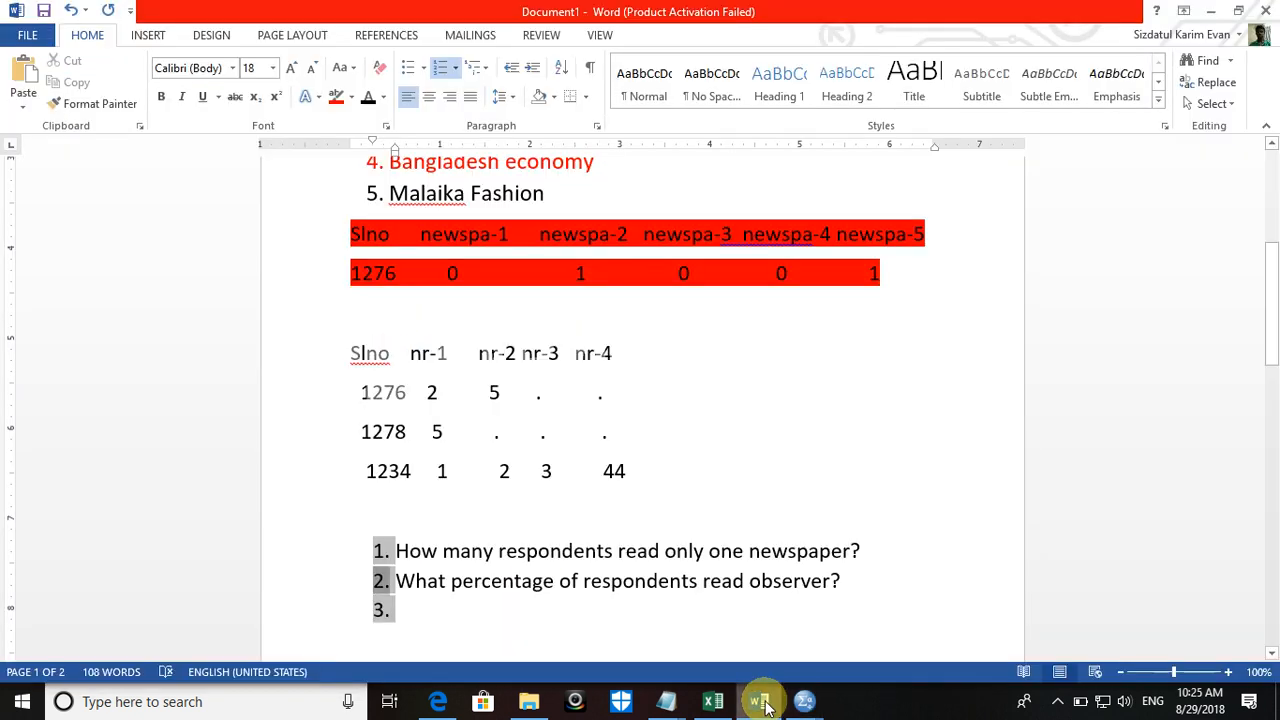
{"action": "left_click", "coordinate": [422, 200]}
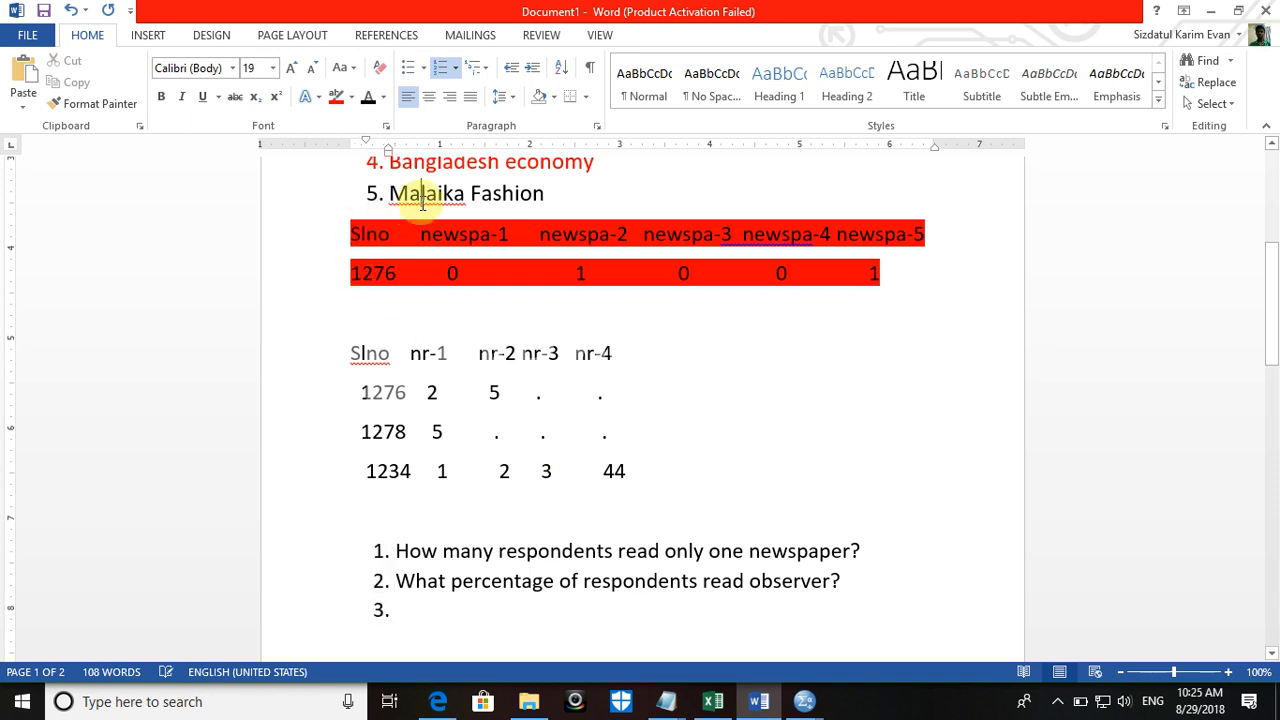
{"action": "key", "text": "Up"}
{"action": "key", "text": "Up"}
{"action": "key", "text": "Up"}
{"action": "key", "text": "Up"}
{"action": "key", "text": "Up"}
{"action": "key", "text": "Up"}
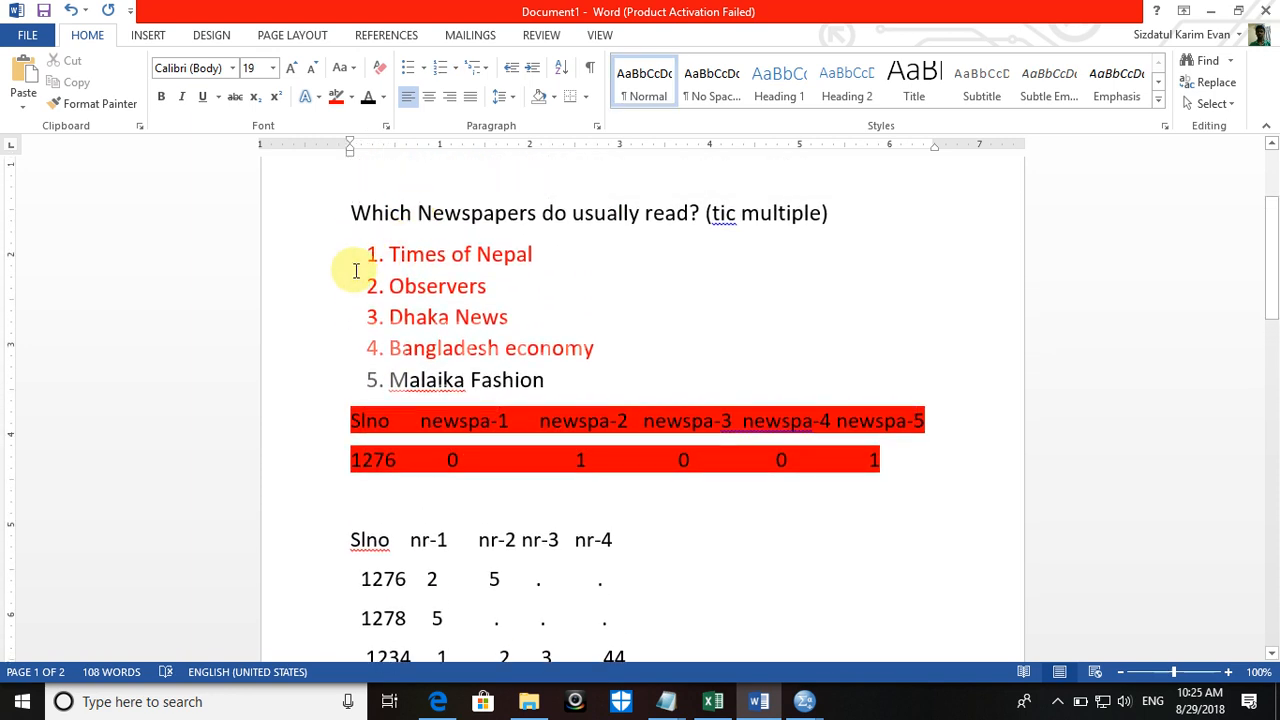
{"action": "left_click_drag", "start_coordinate": [391, 251], "coordinate": [585, 376]}
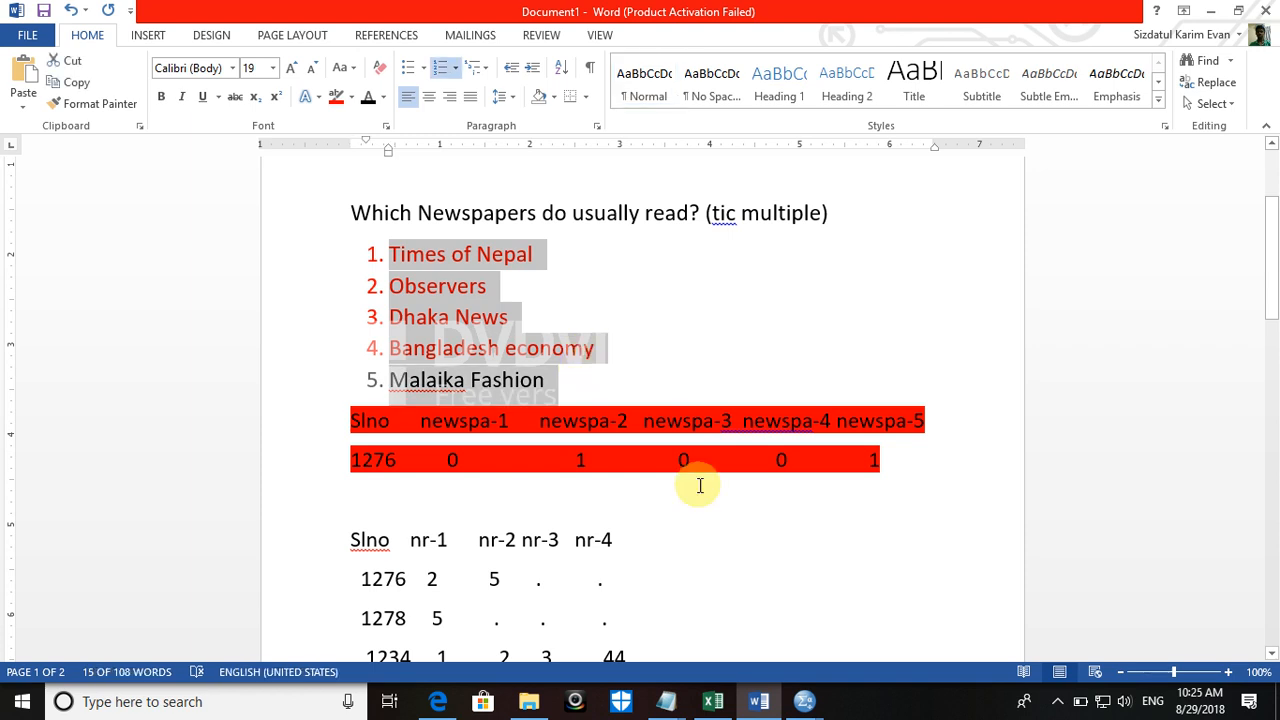
Step: Paste the newspaper list into the SPSS syntax above the Define Multiple Response Sets comment and add a blank line above it
{"action": "left_click", "coordinate": [800, 705]}
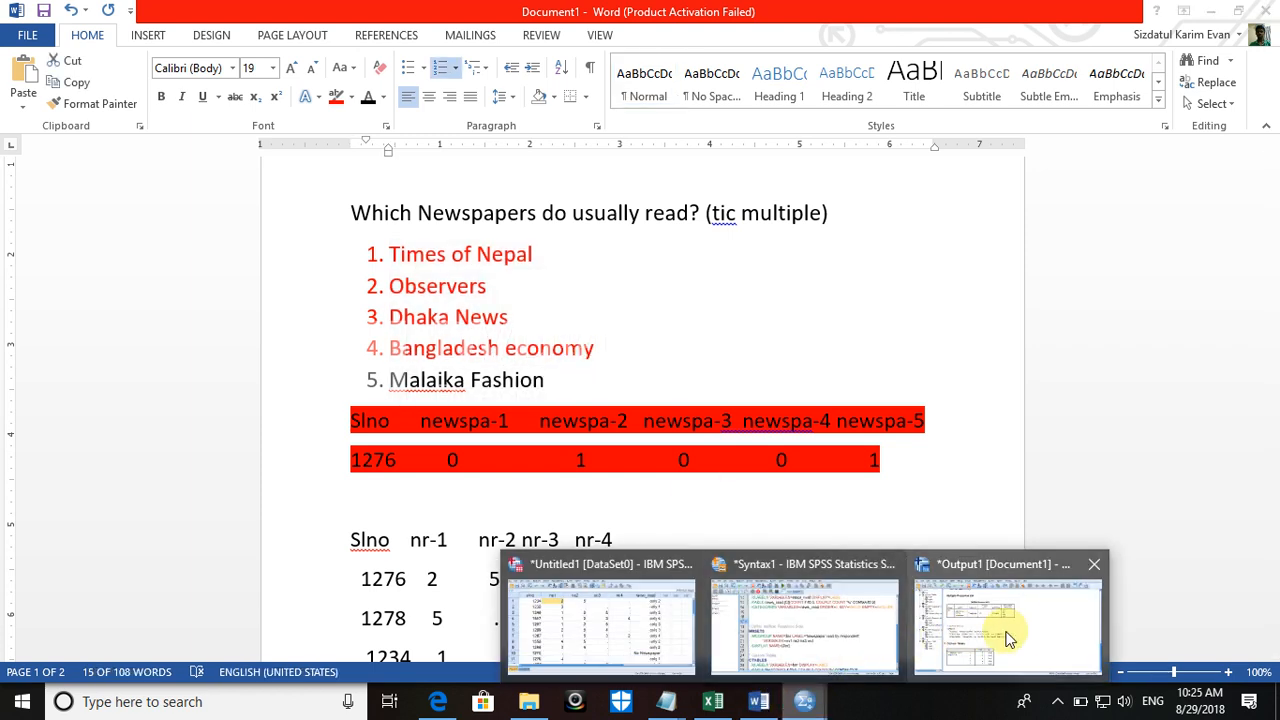
{"action": "left_click", "coordinate": [852, 626]}
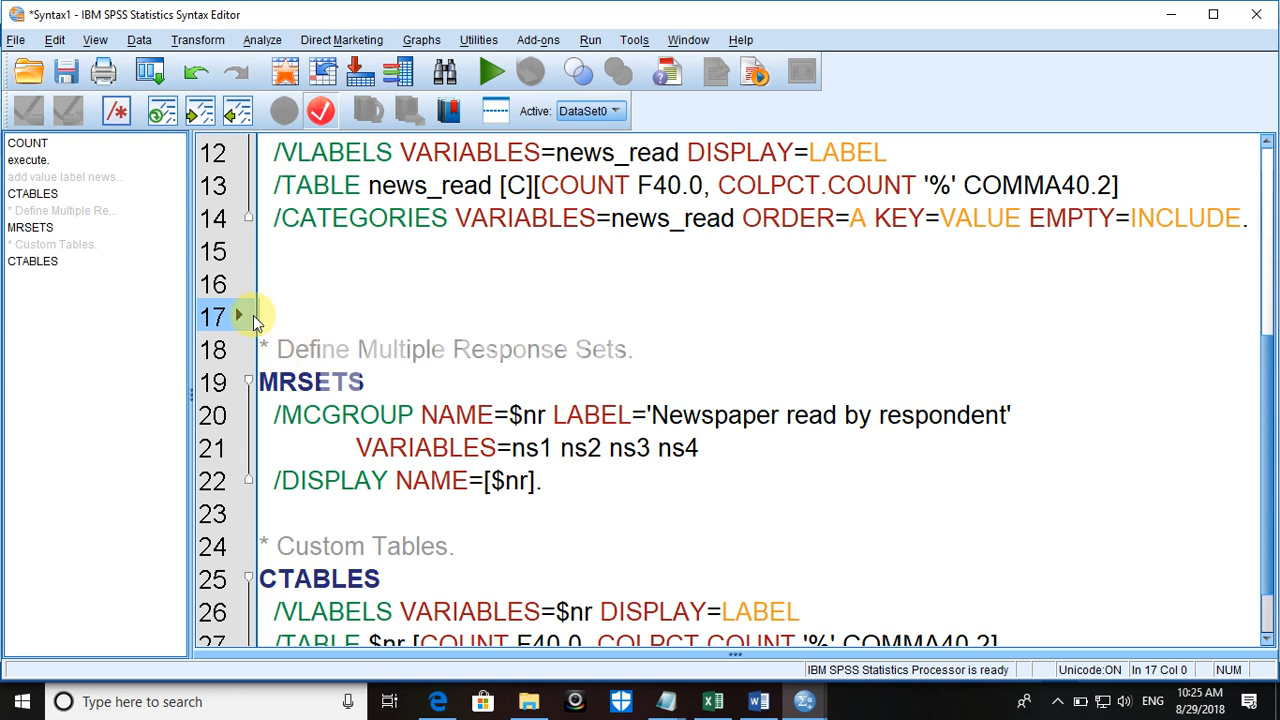
{"action": "type", "text": "1. Times of Nepal 2. Observers 3. Dhaka News 4. Bangladesh economy 5. Malaika Fashion"}
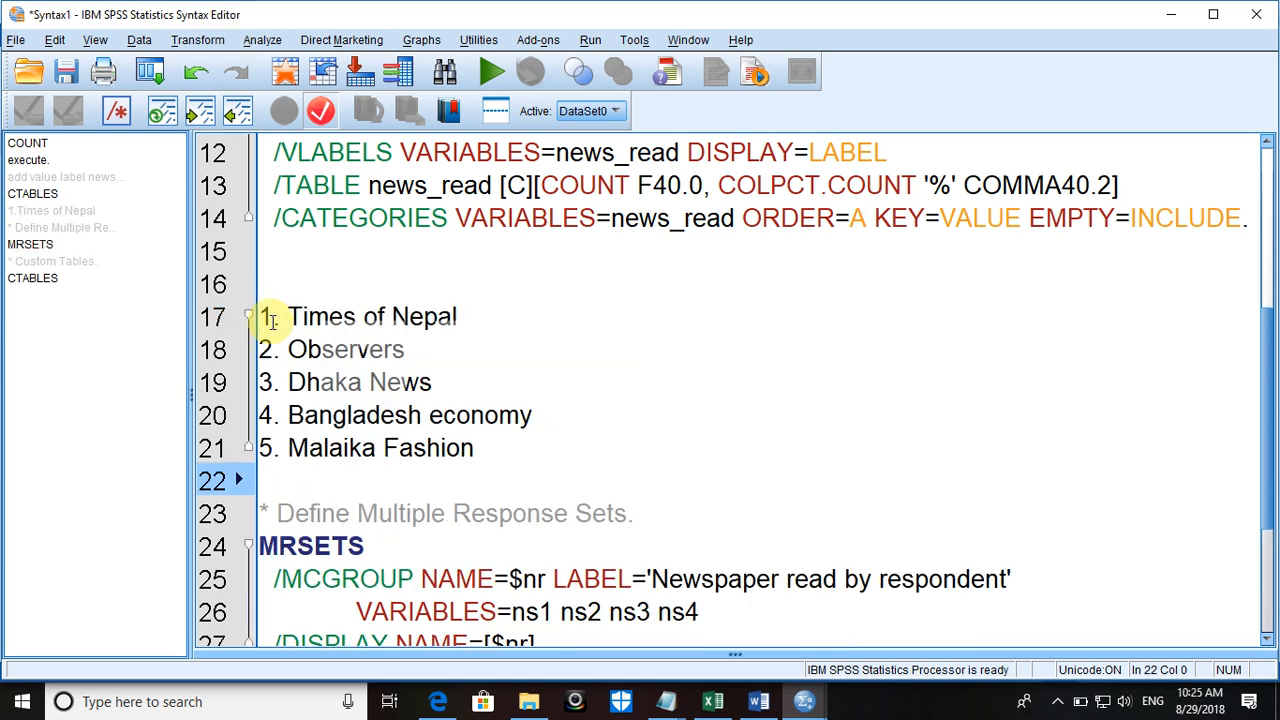
{"action": "left_click", "coordinate": [274, 284]}
{"action": "key", "text": "Return"}
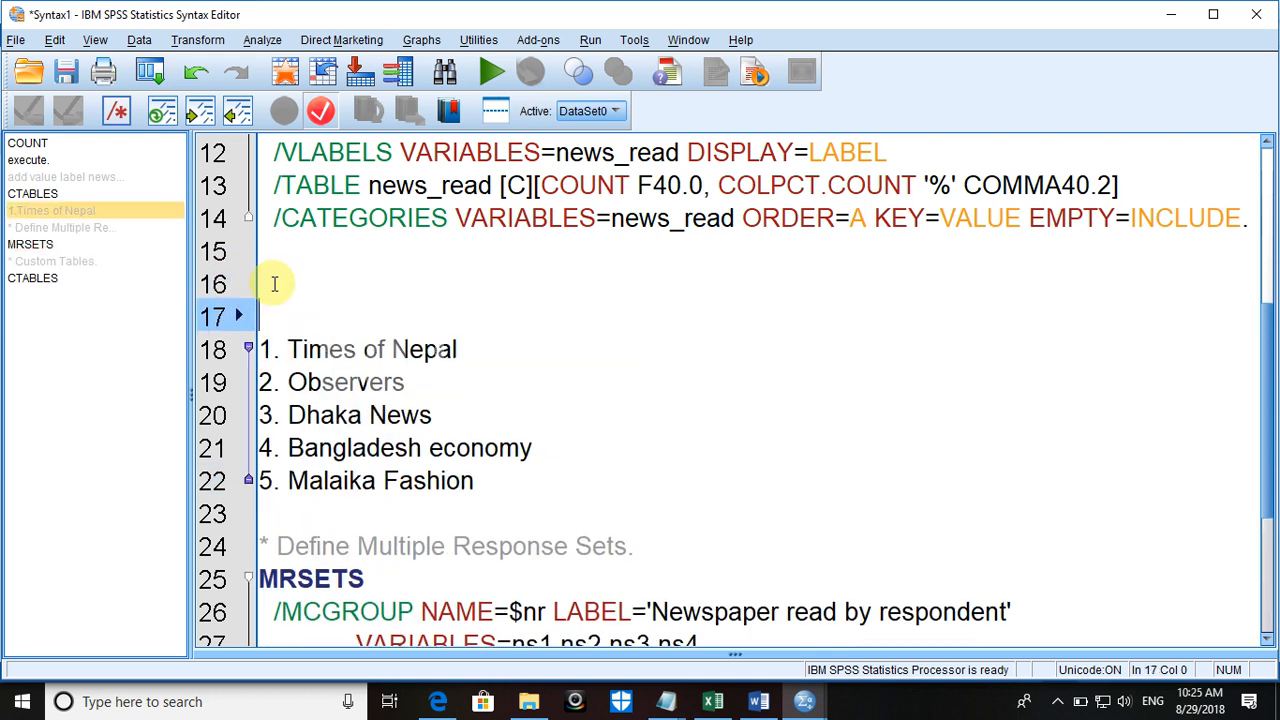
Step: Write the line "value label ns1 ns2 ns3 ns4" above the newspaper list, reusing the variable names from the MRSETS command
{"action": "type", "text": "va"}
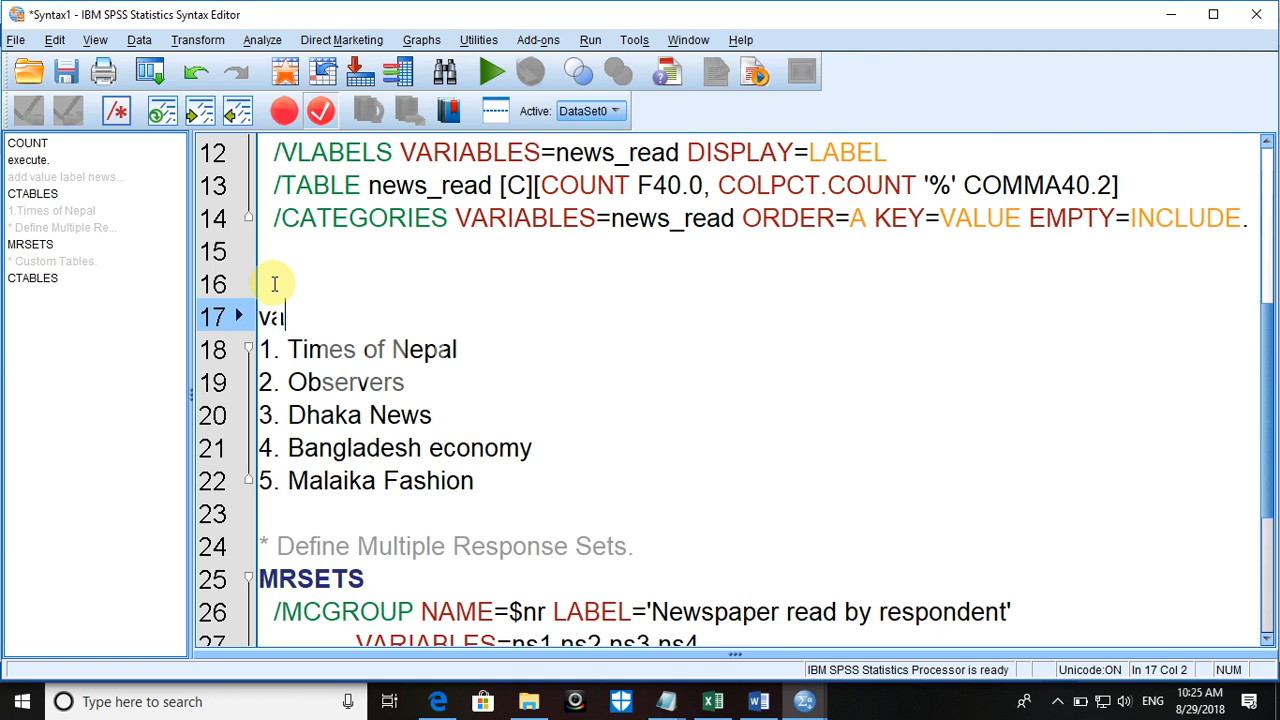
{"action": "type", "text": "lue label "}
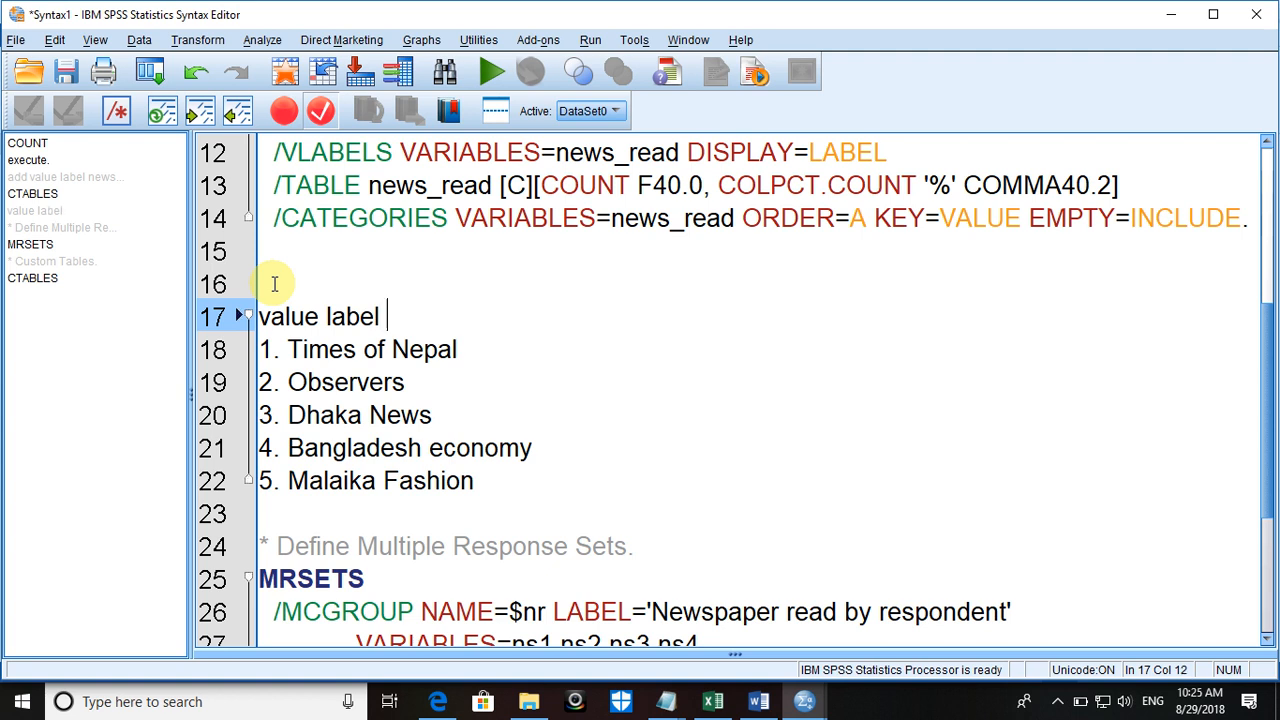
{"action": "type", "text": "ns1 ns2"}
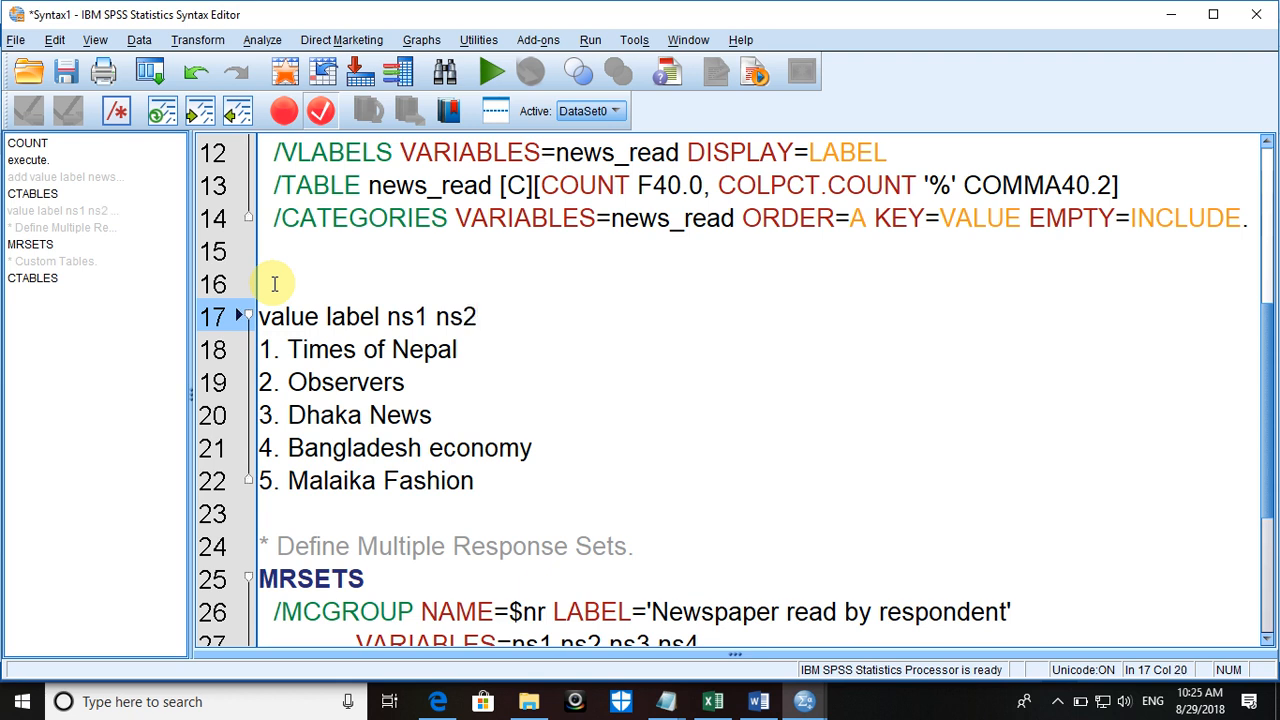
{"action": "left_click_drag", "start_coordinate": [515, 637], "coordinate": [707, 632]}
{"action": "key", "text": "ctrl+c"}
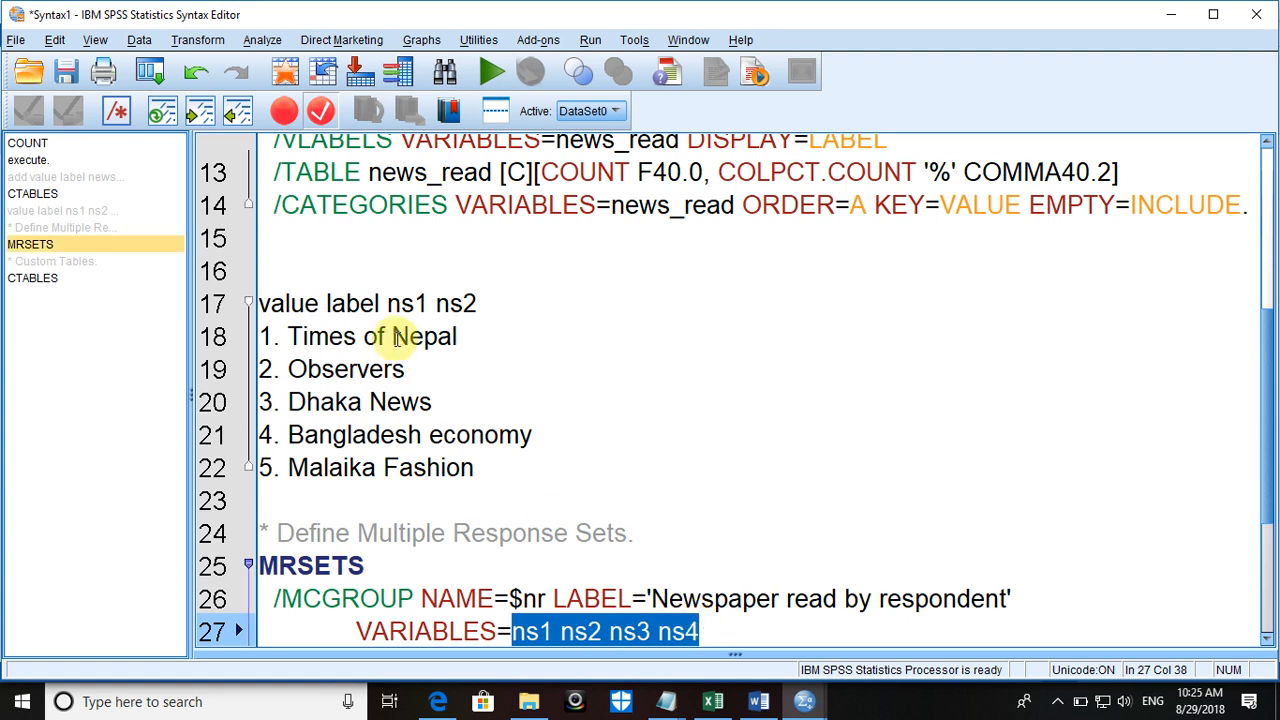
{"action": "left_click_drag", "start_coordinate": [387, 302], "coordinate": [497, 299]}
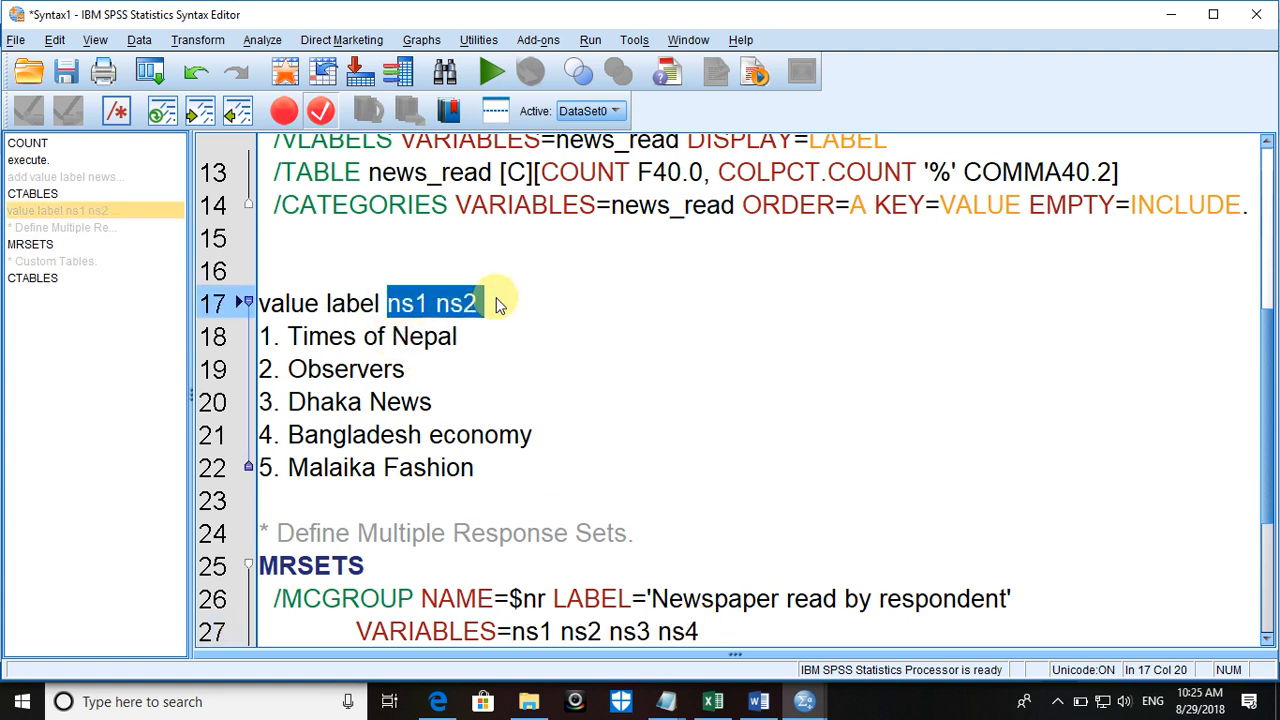
{"action": "key", "text": "ctrl+v"}
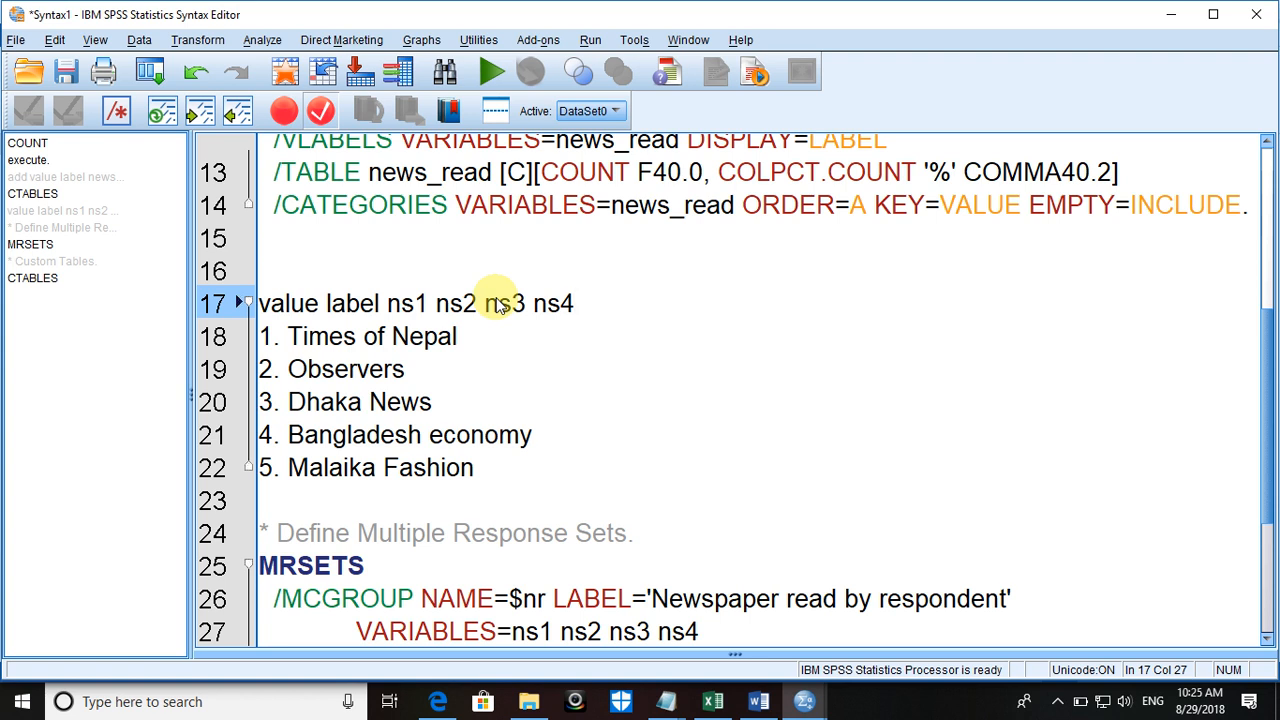
Step: Remove the periods after codes 1 and 2 and enclose Times of Nepal and Observers in single quotes
{"action": "left_click", "coordinate": [286, 338]}
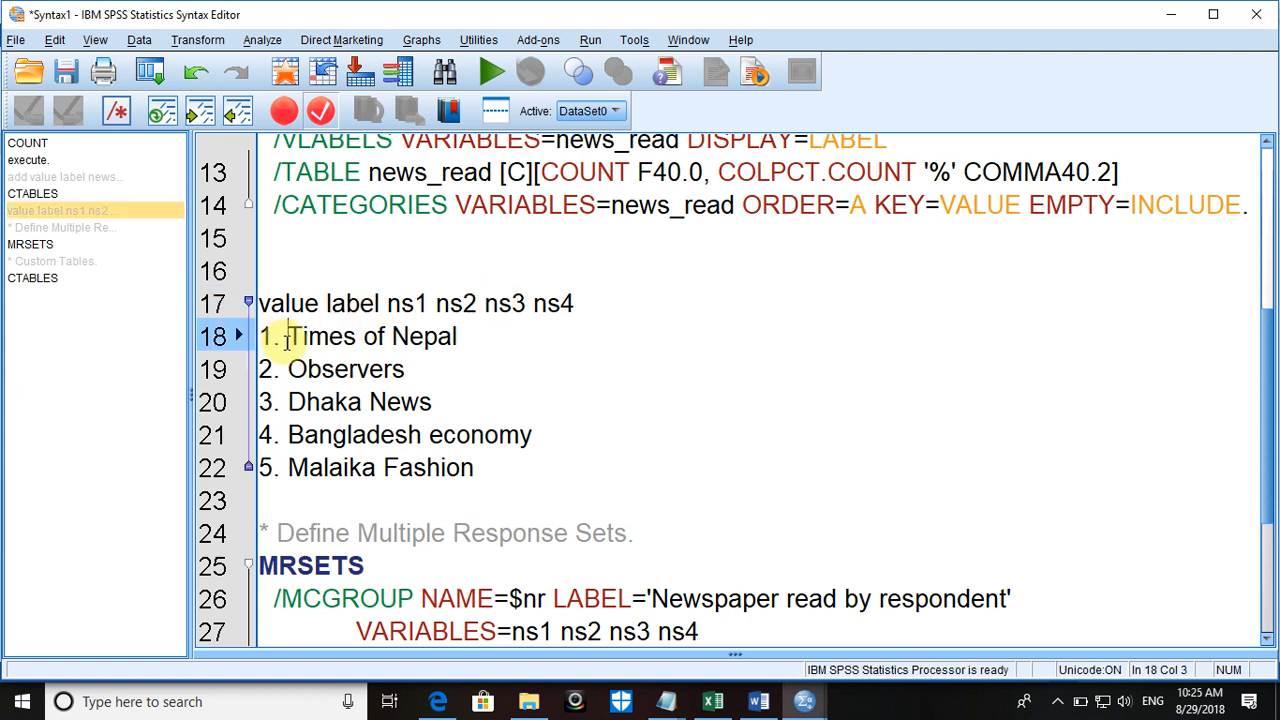
{"action": "key", "text": "BackSpace"}
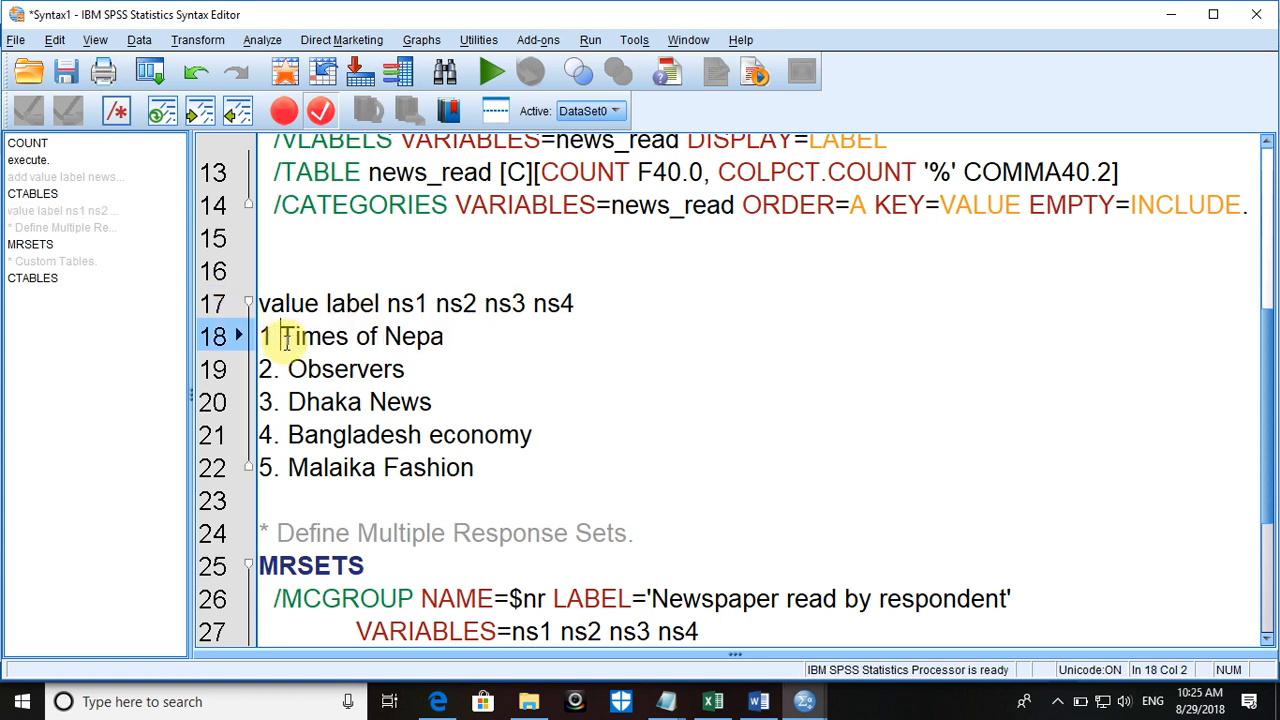
{"action": "type", "text": "'"}
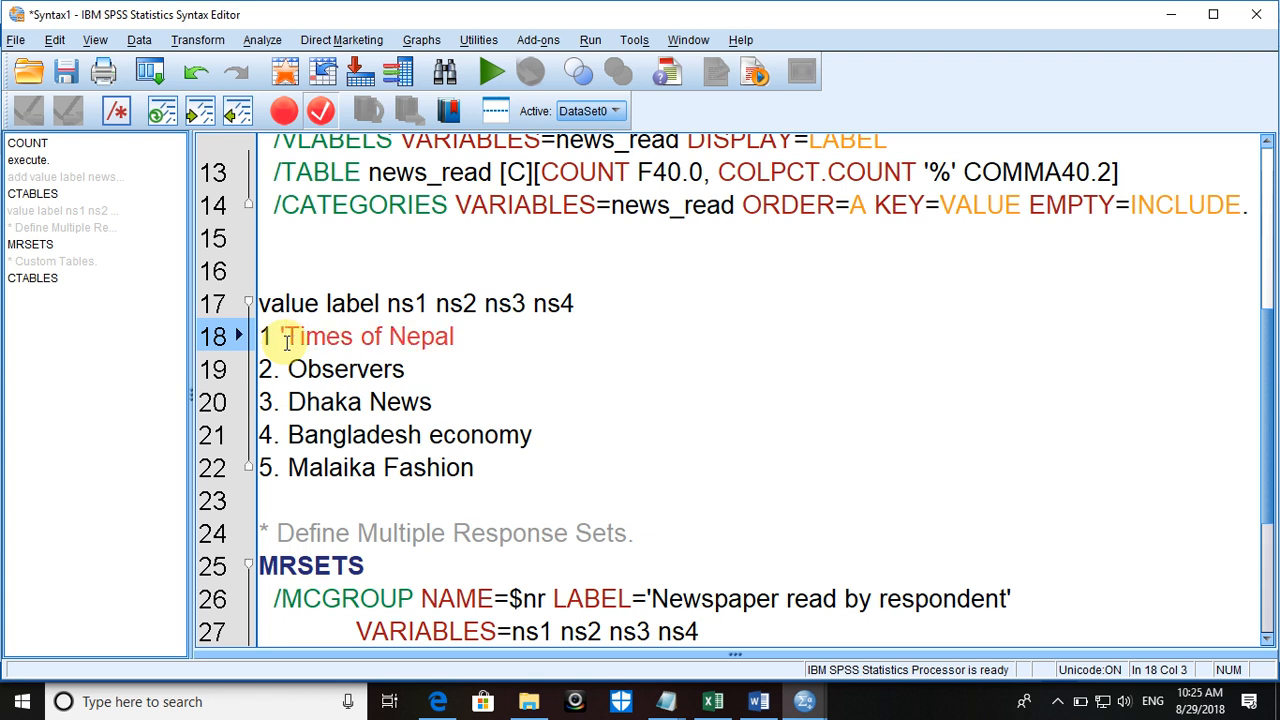
{"action": "left_click", "coordinate": [468, 335]}
{"action": "type", "text": "'"}
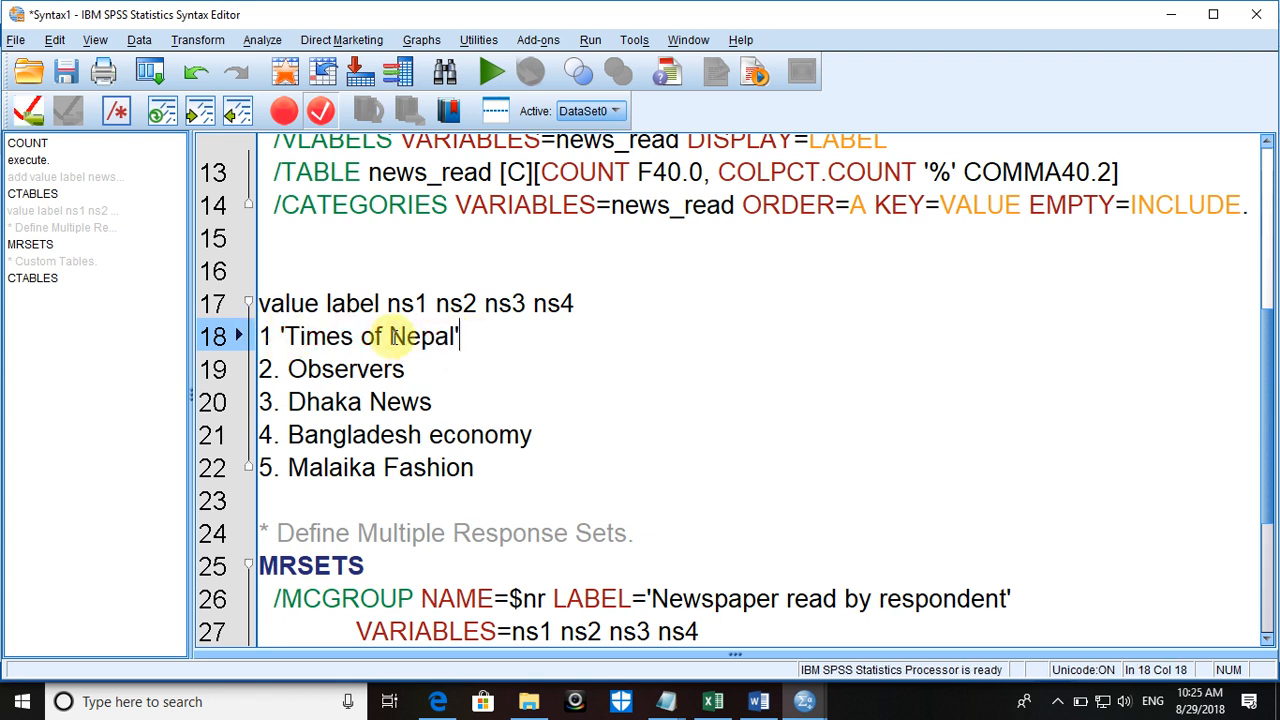
{"action": "left_click", "coordinate": [287, 370]}
{"action": "key", "text": "BackSpace"}
{"action": "key", "text": "Delete"}
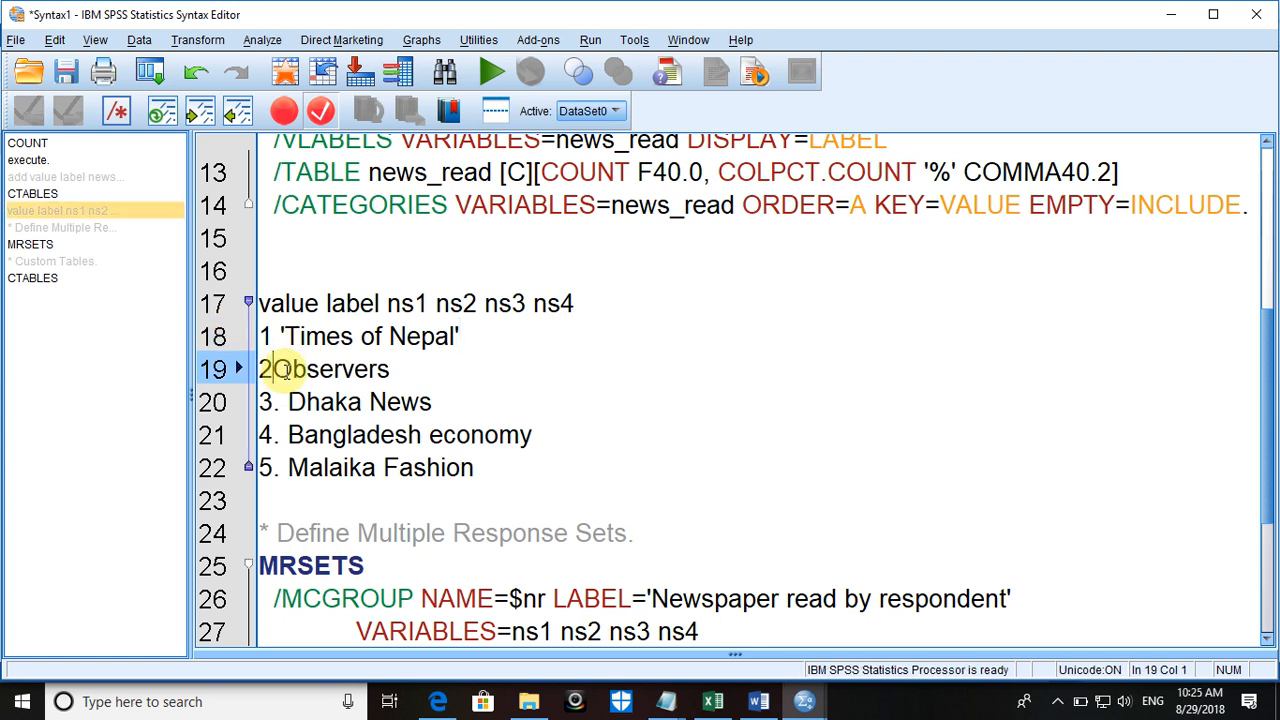
{"action": "type", "text": "'"}
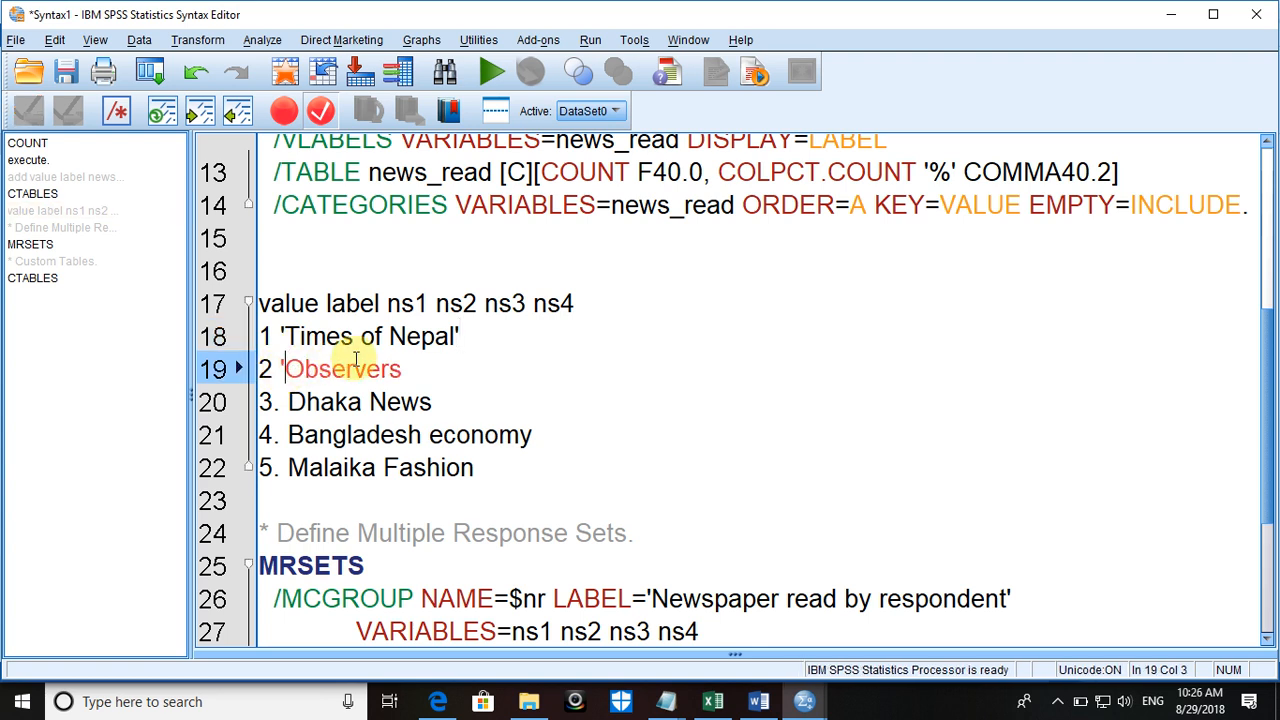
{"action": "left_click", "coordinate": [409, 372]}
{"action": "type", "text": "'"}
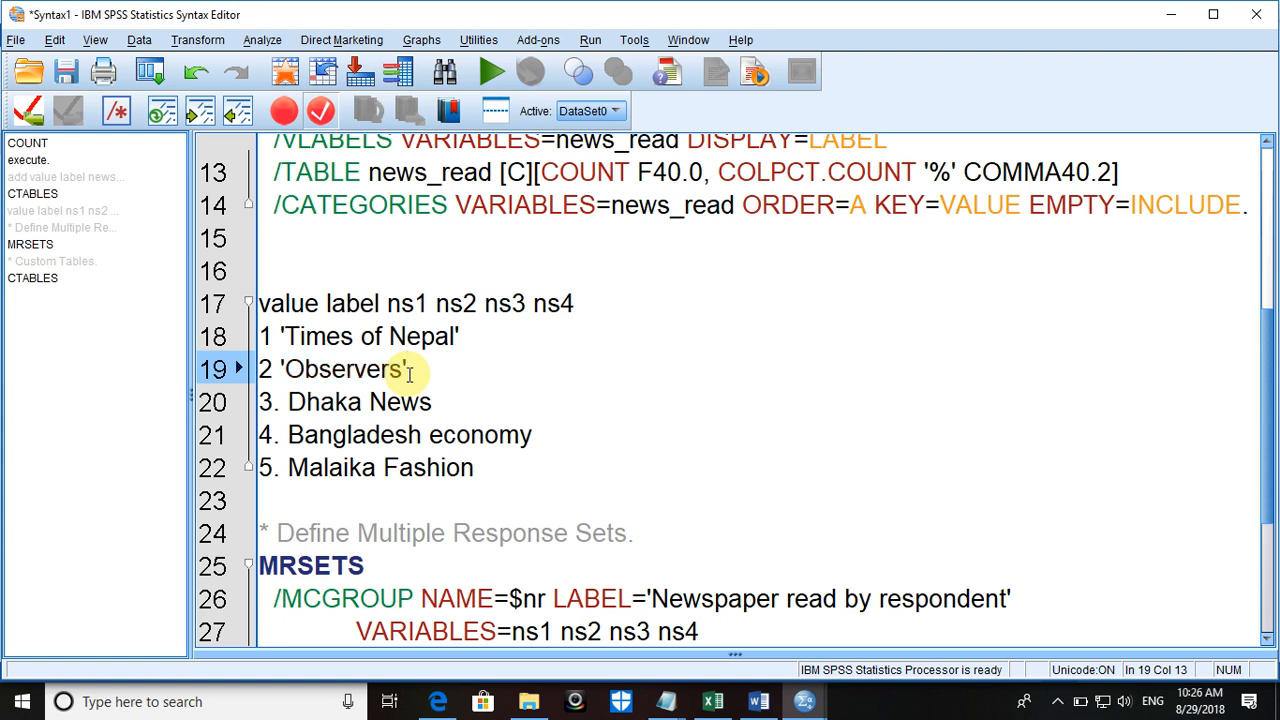
Step: Remove the periods after codes 3 and 4 and enclose Dhaka News and Bangladesh economy in single quotes
{"action": "left_click", "coordinate": [288, 401]}
{"action": "key", "text": "BackSpace"}
{"action": "key", "text": "BackSpace"}
{"action": "type", "text": "'"}
{"action": "left_click", "coordinate": [430, 402]}
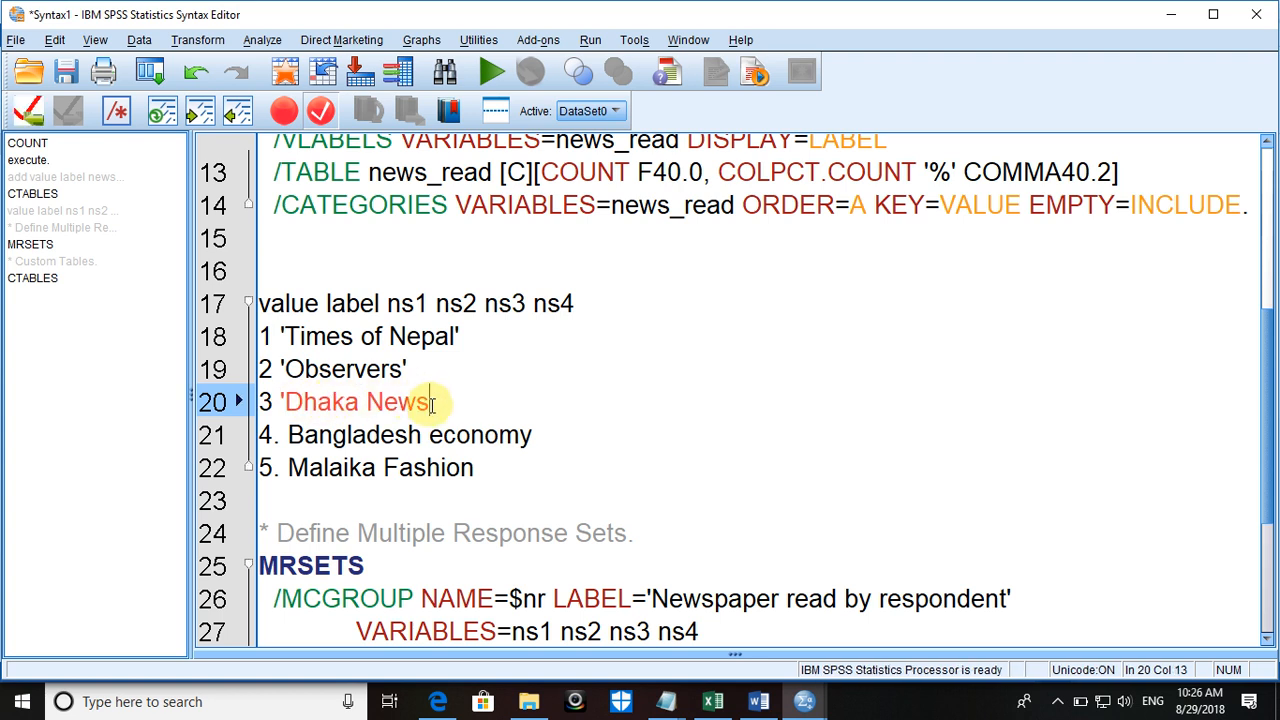
{"action": "type", "text": "'"}
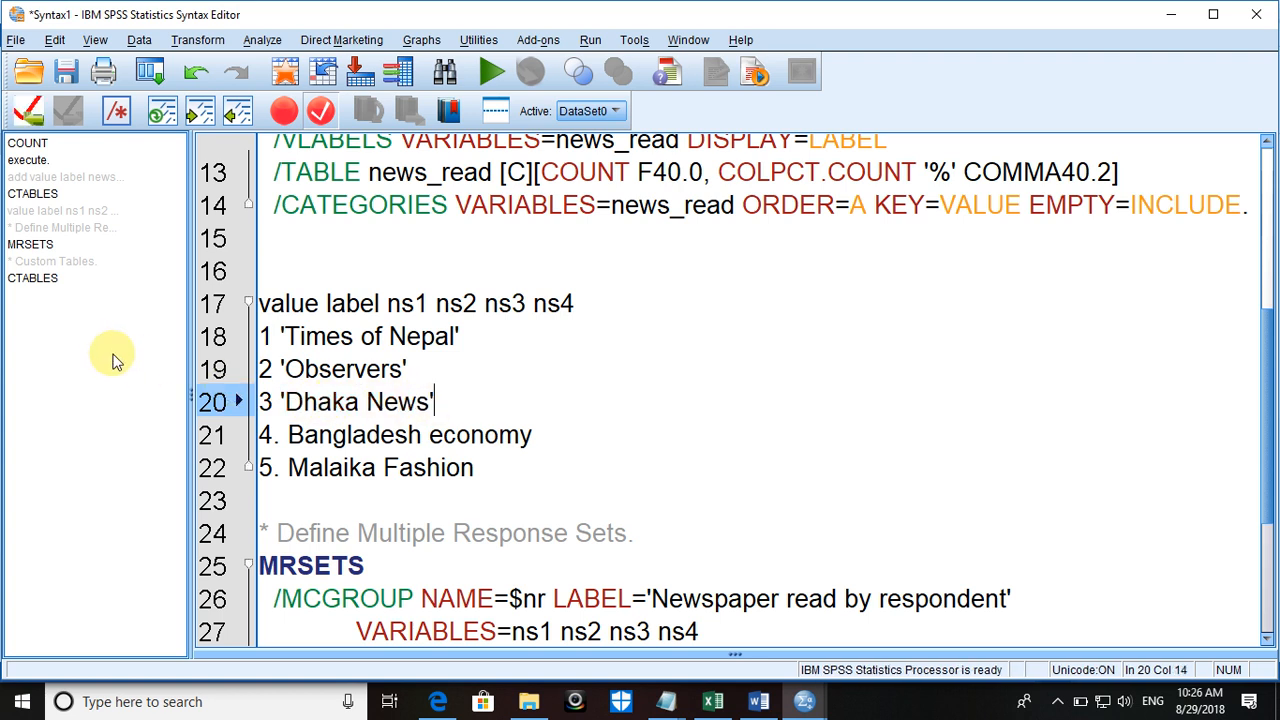
{"action": "left_click", "coordinate": [283, 436]}
{"action": "key", "text": "BackSpace"}
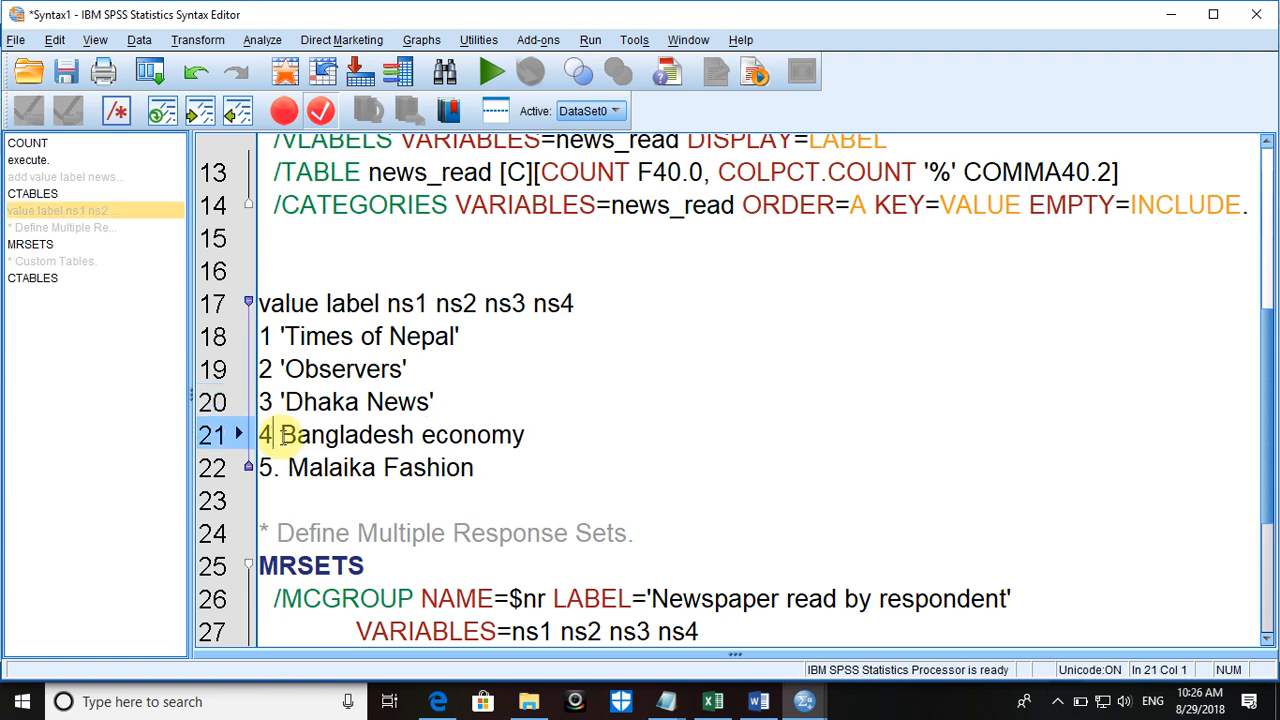
{"action": "type", "text": "'"}
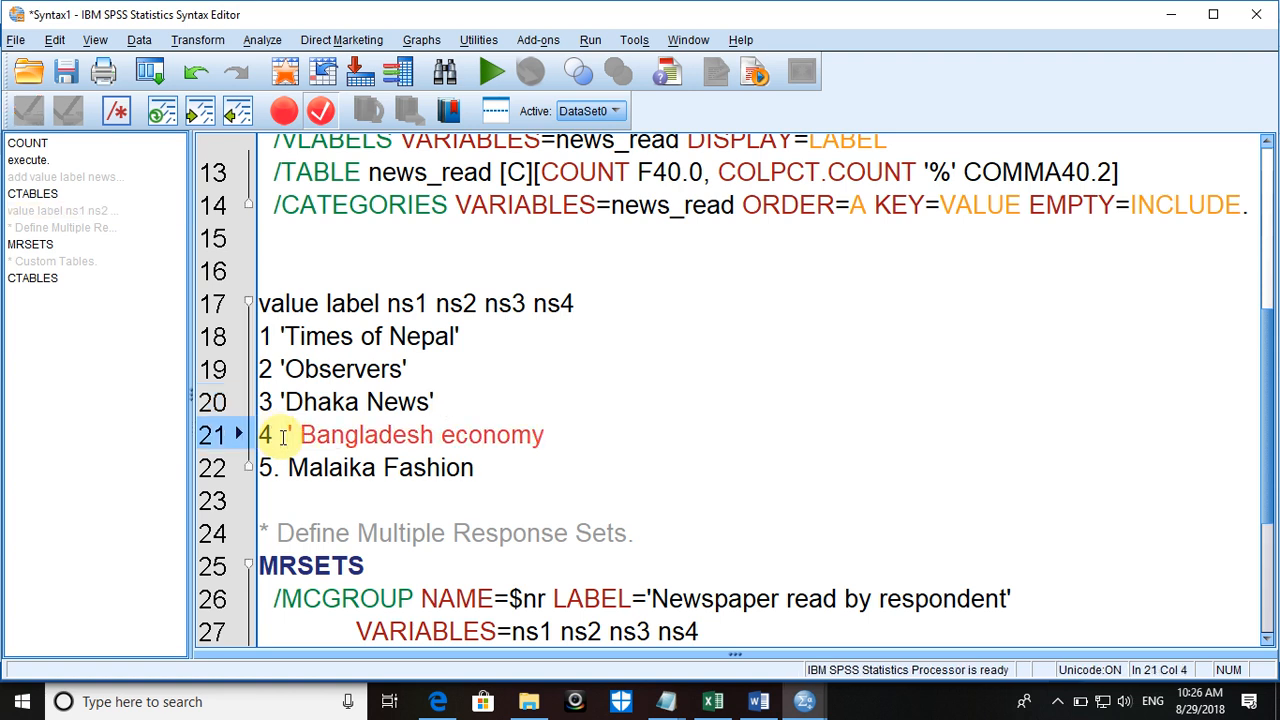
{"action": "left_click", "coordinate": [537, 435]}
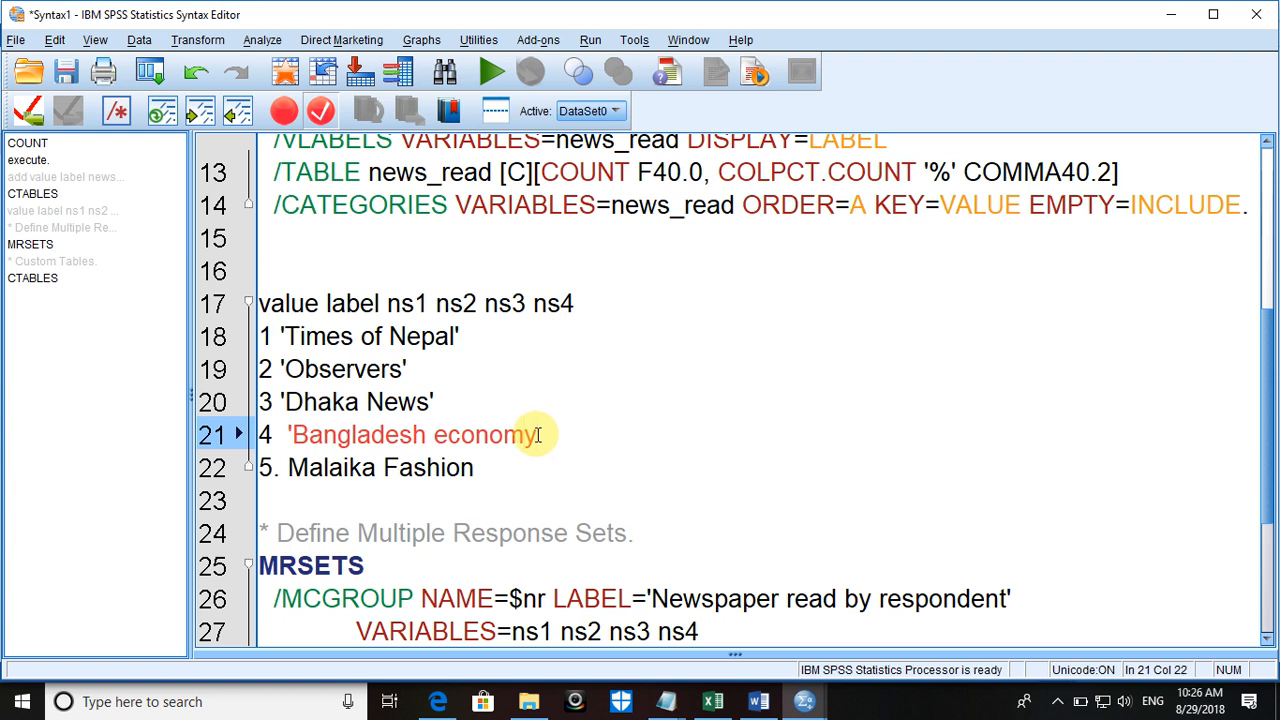
{"action": "type", "text": "'"}
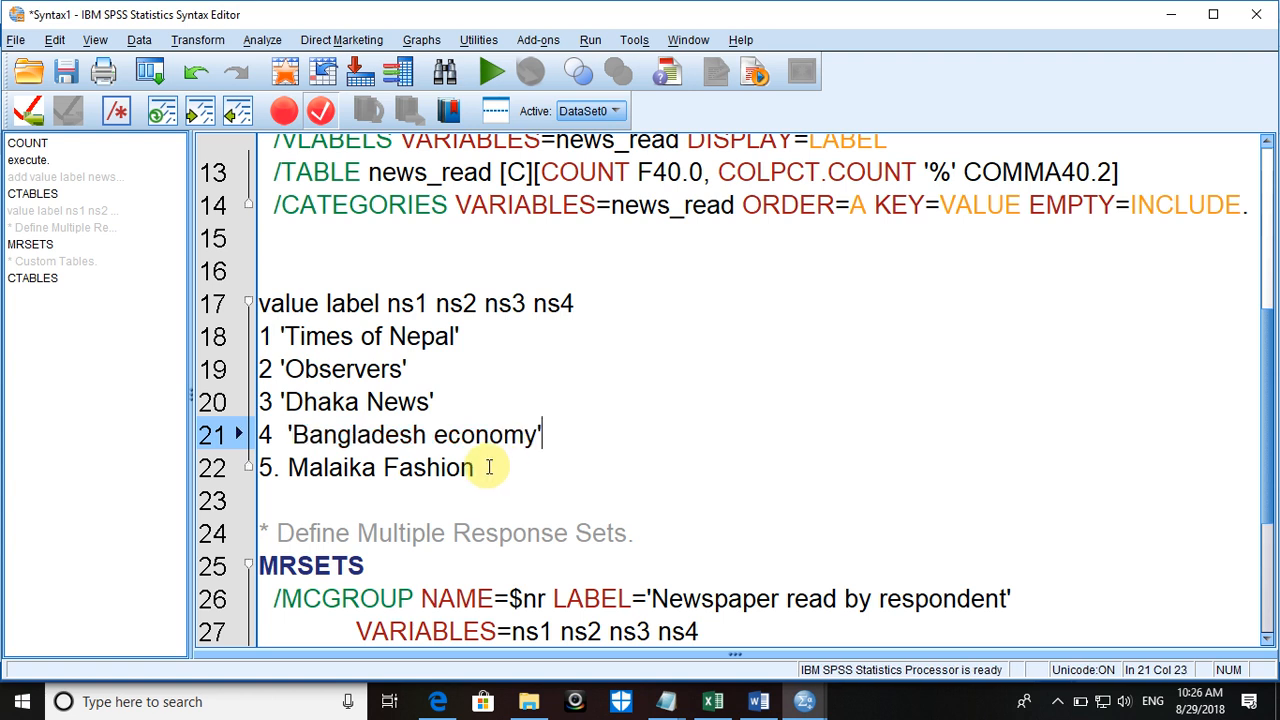
Step: Rewrite code 5 as 5 'Malaika Fashion' without its period and end the value label command with a full stop
{"action": "left_click", "coordinate": [479, 467]}
{"action": "type", "text": "'"}
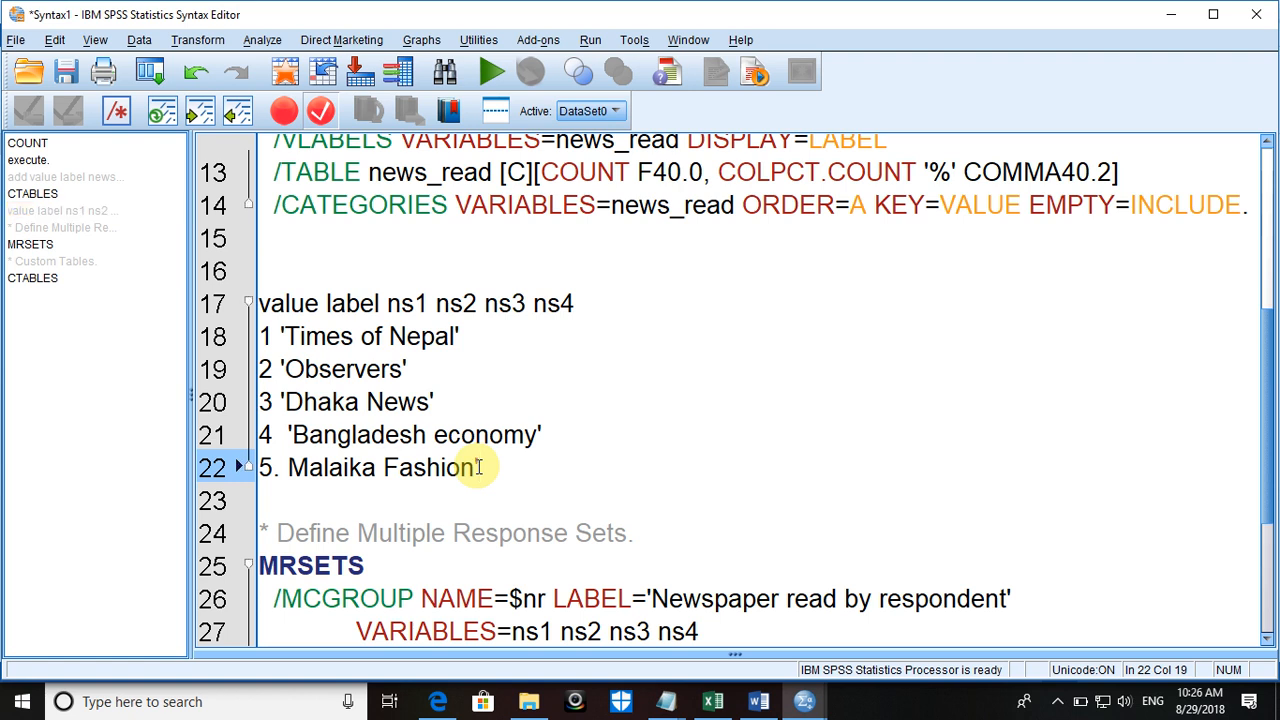
{"action": "left_click", "coordinate": [289, 463]}
{"action": "key", "text": "BackSpace"}
{"action": "key", "text": "BackSpace"}
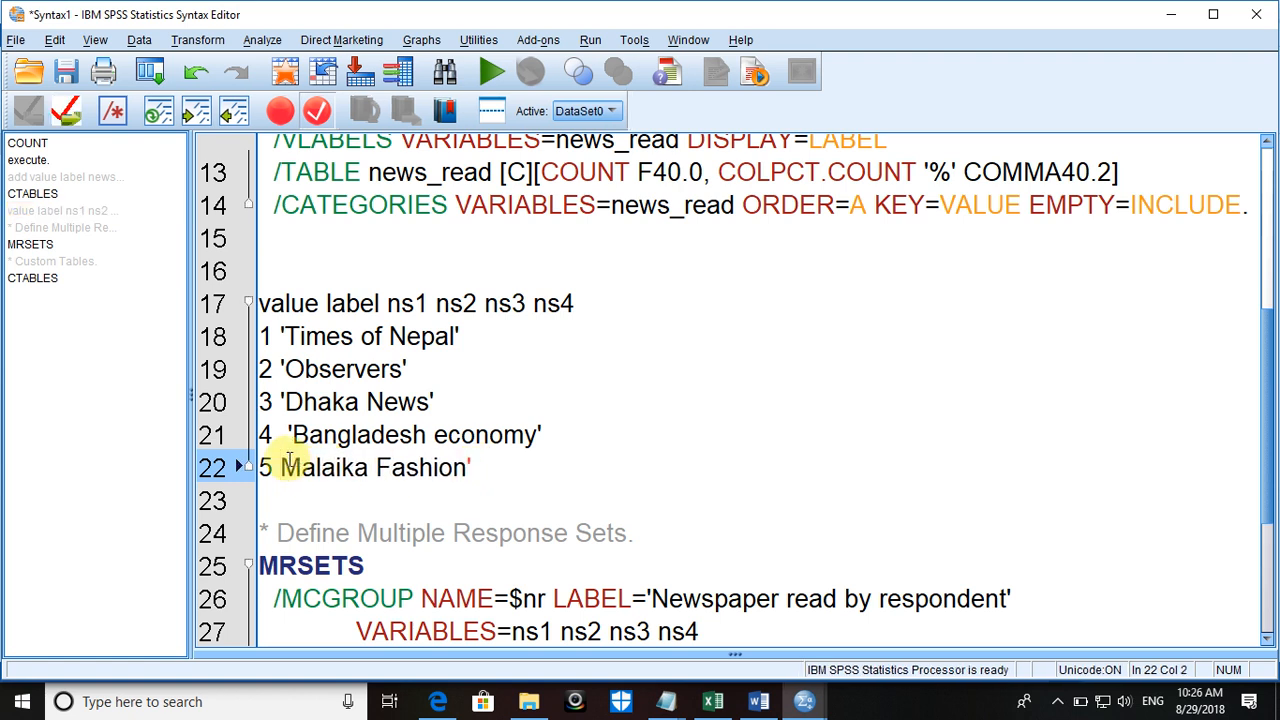
{"action": "type", "text": "'"}
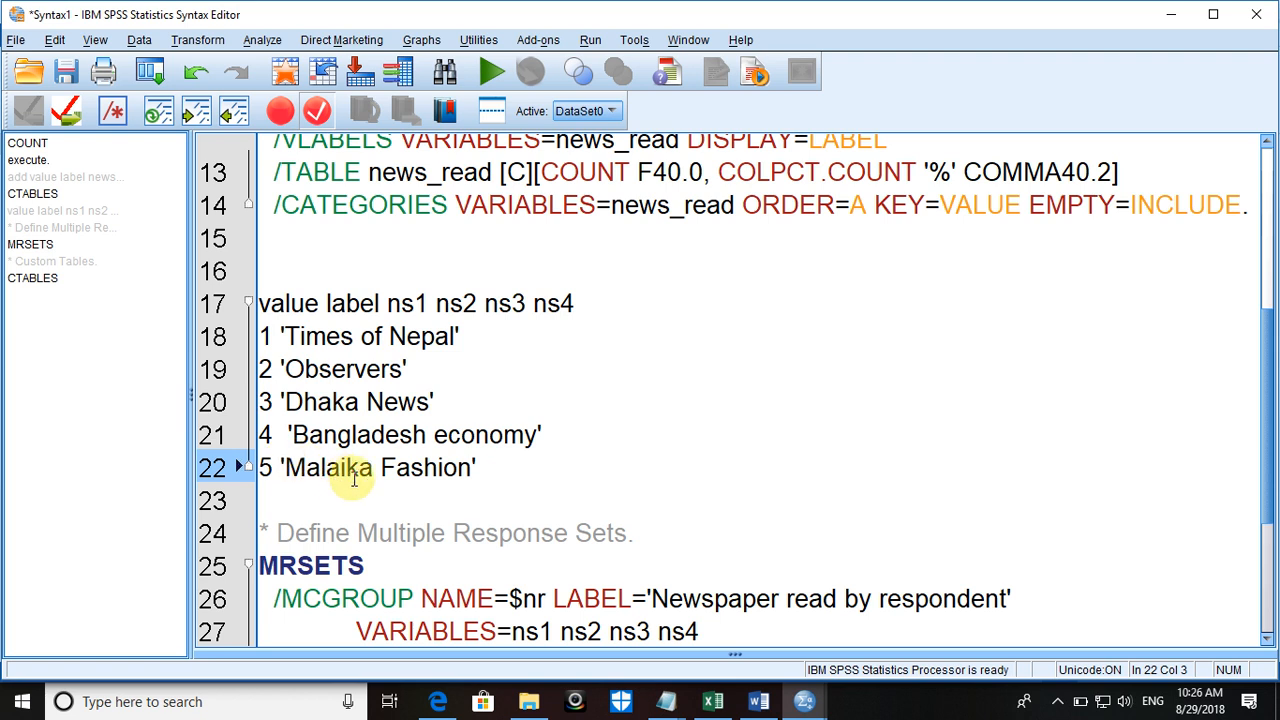
{"action": "left_click", "coordinate": [486, 470]}
{"action": "type", "text": "."}
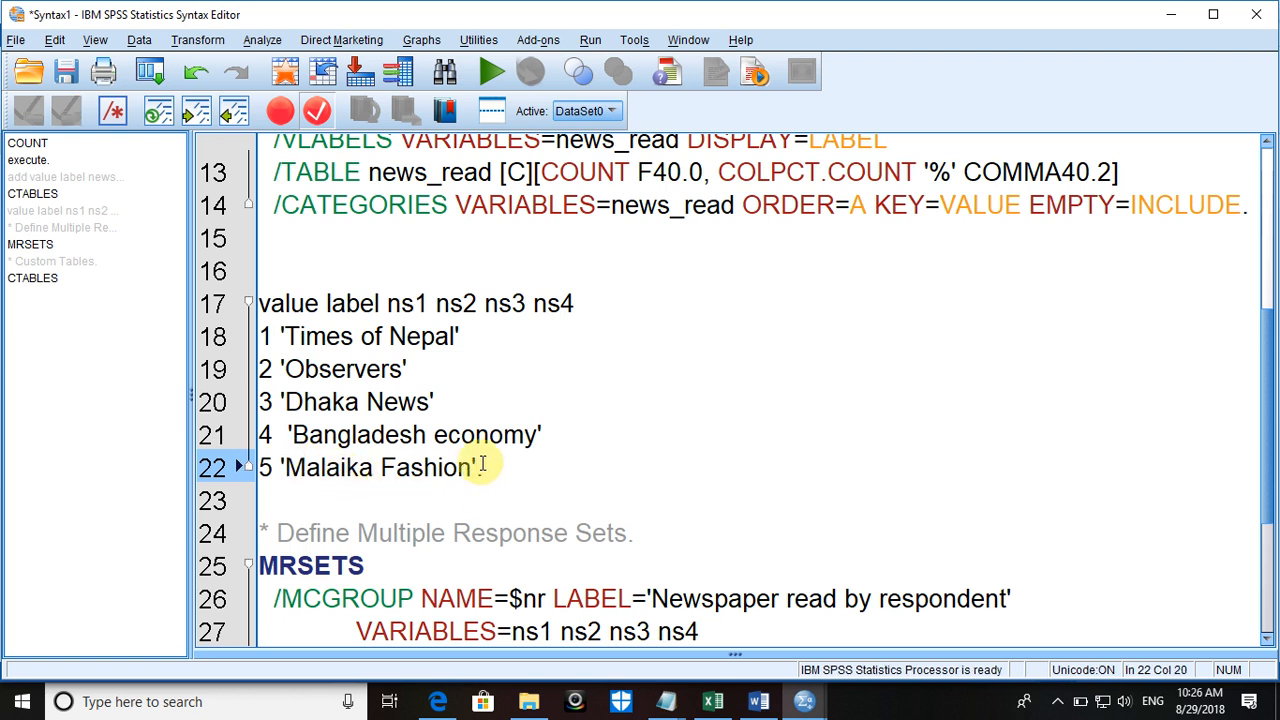
Step: Run the syntax from the value label command through the $nr custom table command
{"action": "left_click_drag", "start_coordinate": [271, 300], "coordinate": [474, 415]}
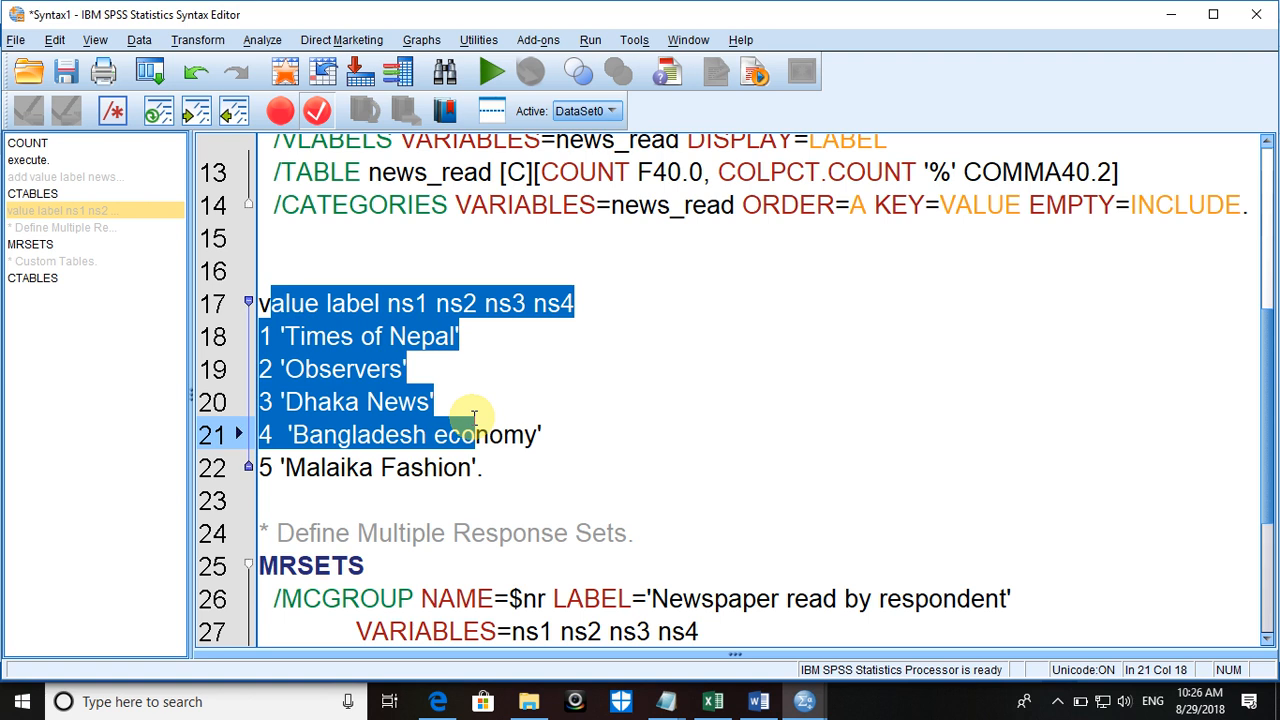
{"action": "left_click_drag", "start_coordinate": [300, 275], "coordinate": [745, 605]}
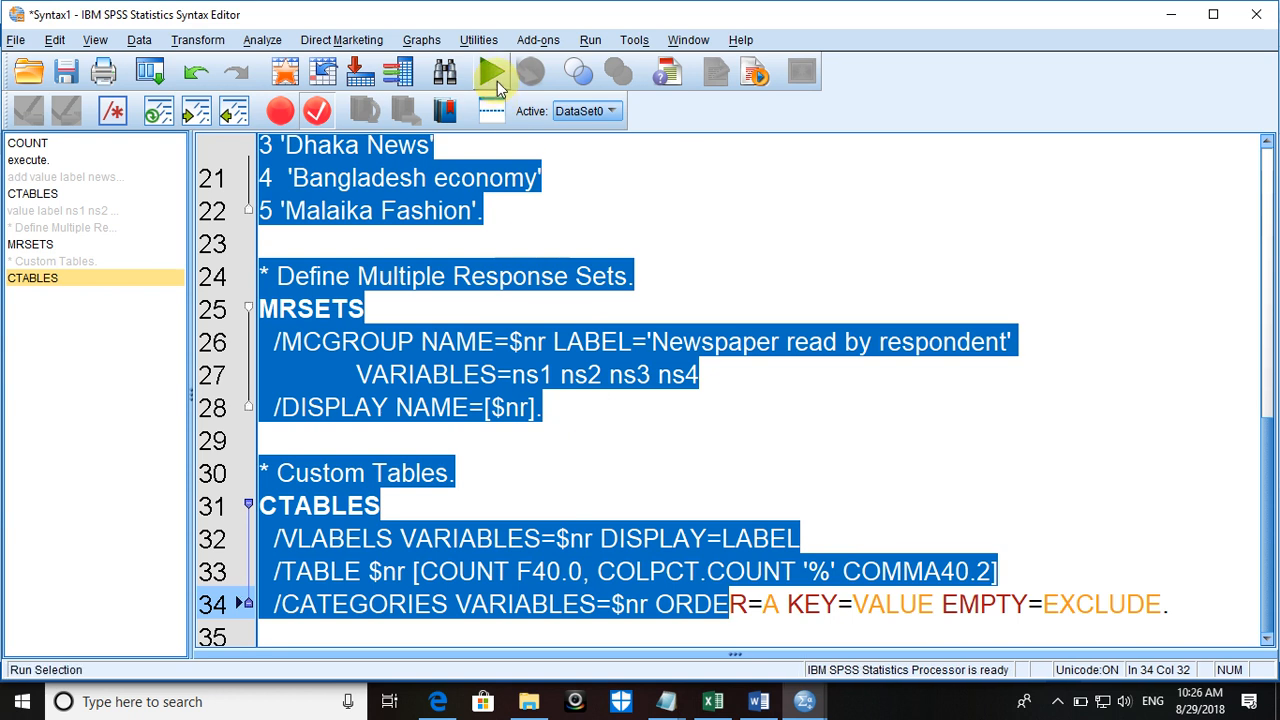
{"action": "left_click", "coordinate": [496, 80]}
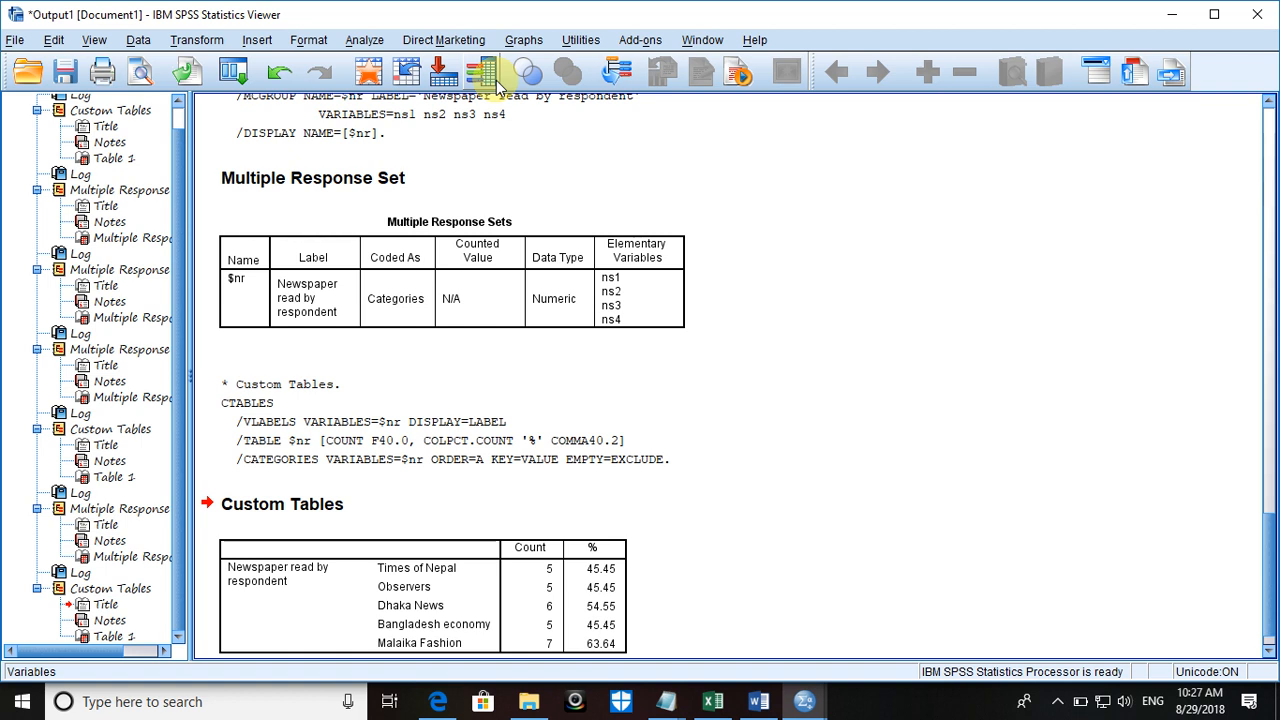
Step: Review the news_read custom table and the labelled newspaper readership table in the output
{"action": "left_click_drag", "start_coordinate": [1262, 558], "coordinate": [1194, 189]}
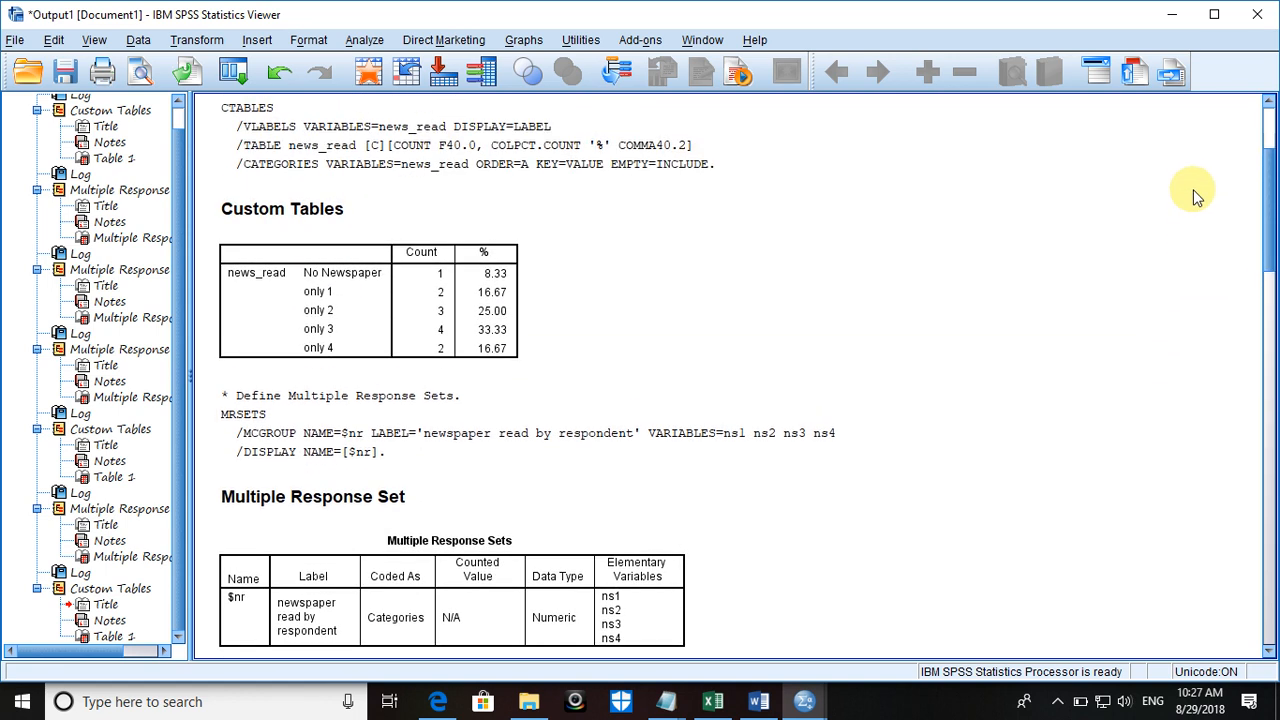
{"action": "left_click", "coordinate": [450, 355]}
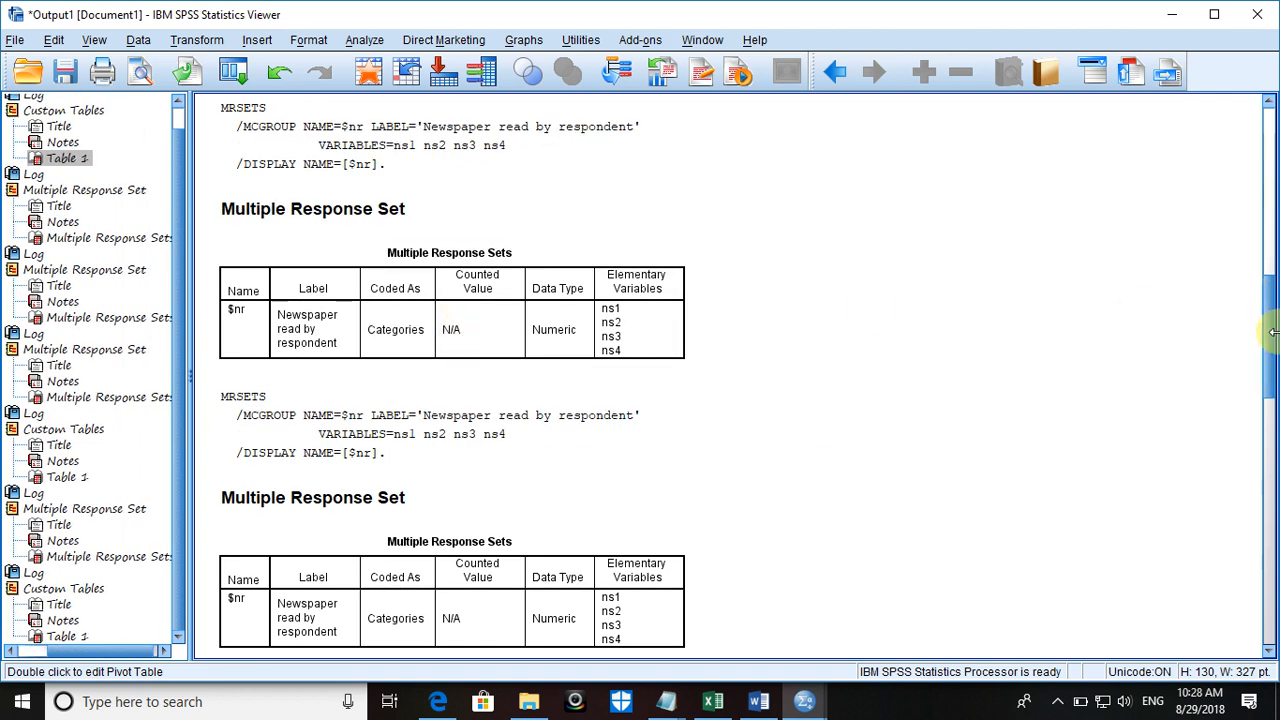
{"action": "left_click_drag", "start_coordinate": [1270, 318], "coordinate": [1268, 603]}
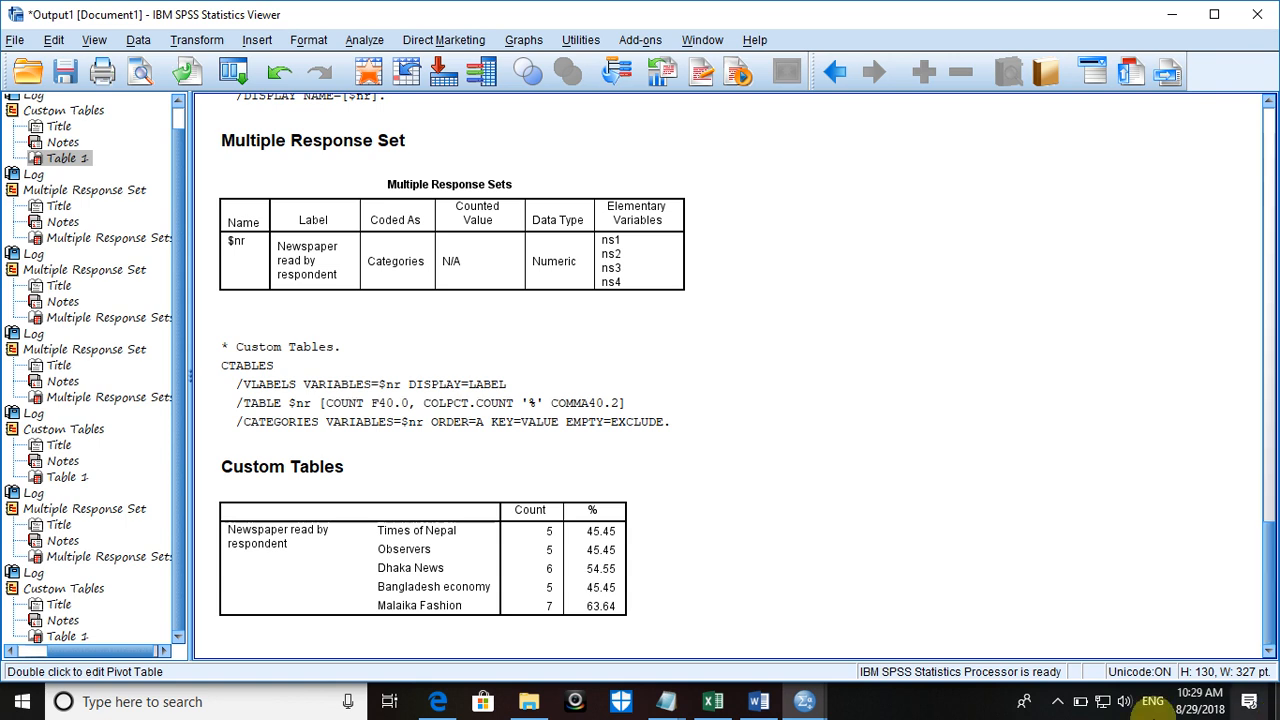
Step: Switch to Word to examine the newspa-1 to newspa-5 coding example, and return to the SPSS Data Editor
{"action": "left_click", "coordinate": [760, 700]}
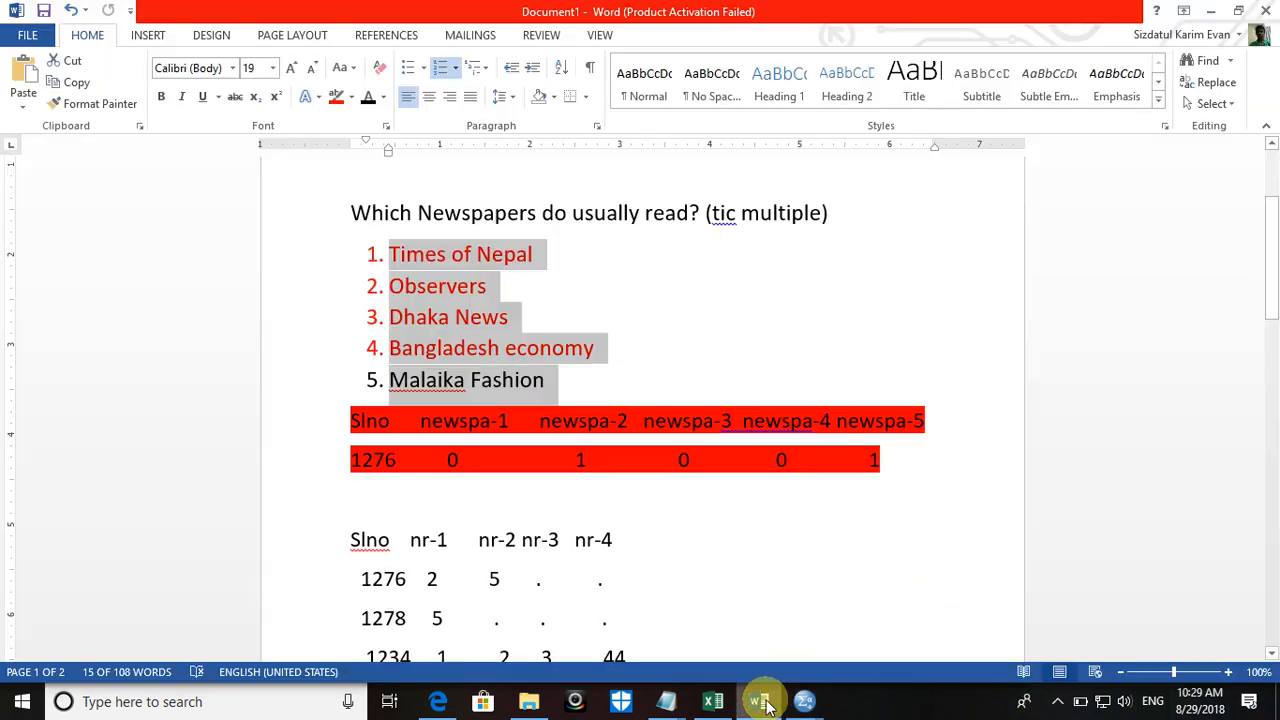
{"action": "left_click", "coordinate": [620, 470]}
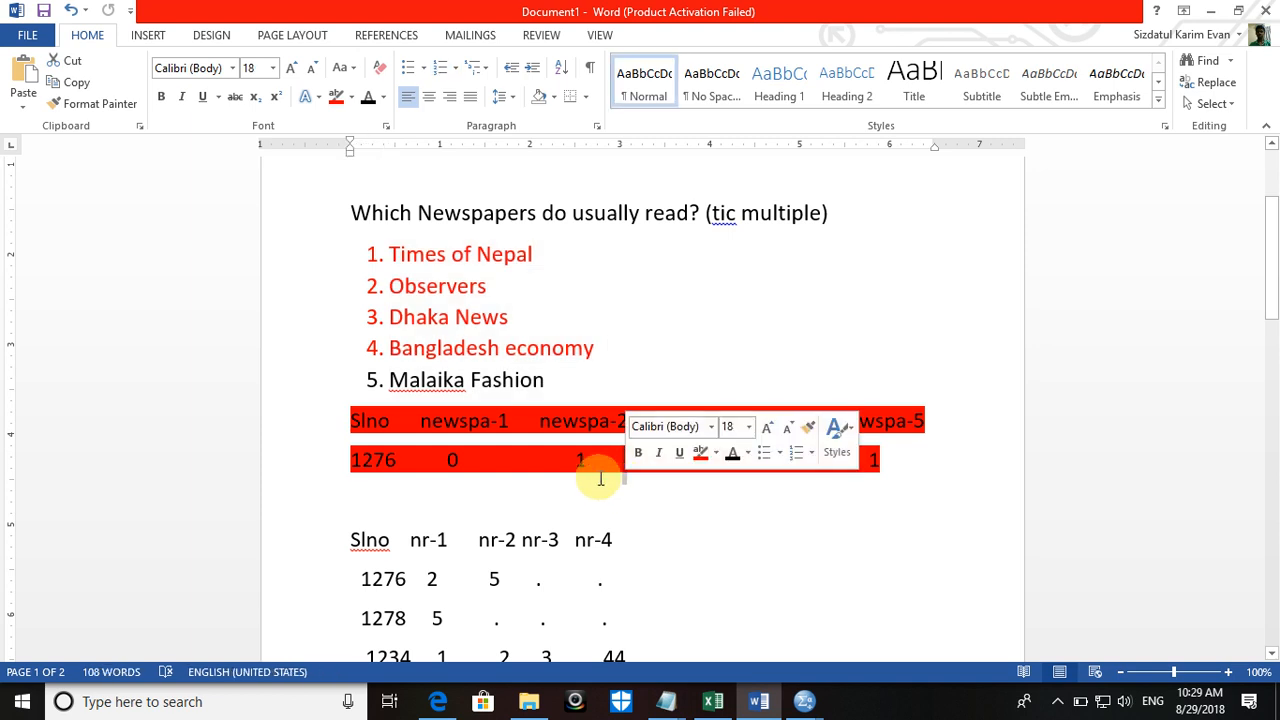
{"action": "left_click_drag", "start_coordinate": [349, 420], "coordinate": [968, 480]}
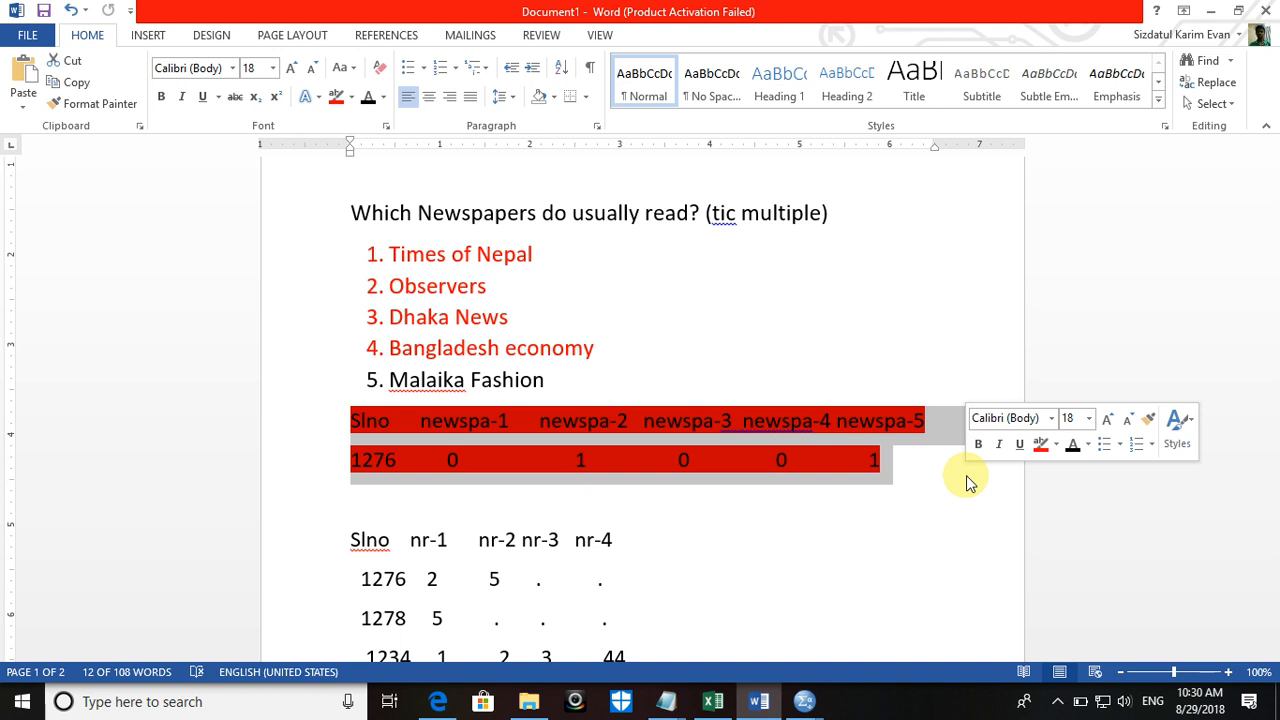
{"action": "left_click", "coordinate": [767, 456]}
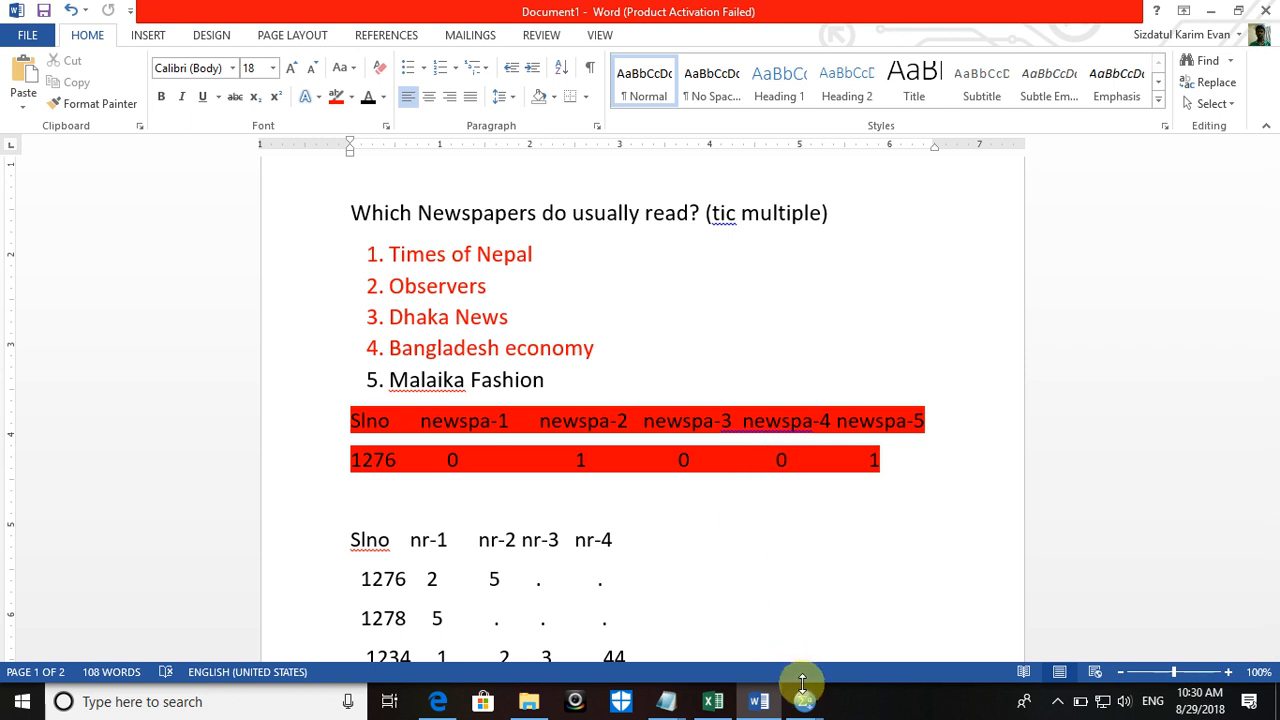
{"action": "mouse_move", "coordinate": [808, 706]}
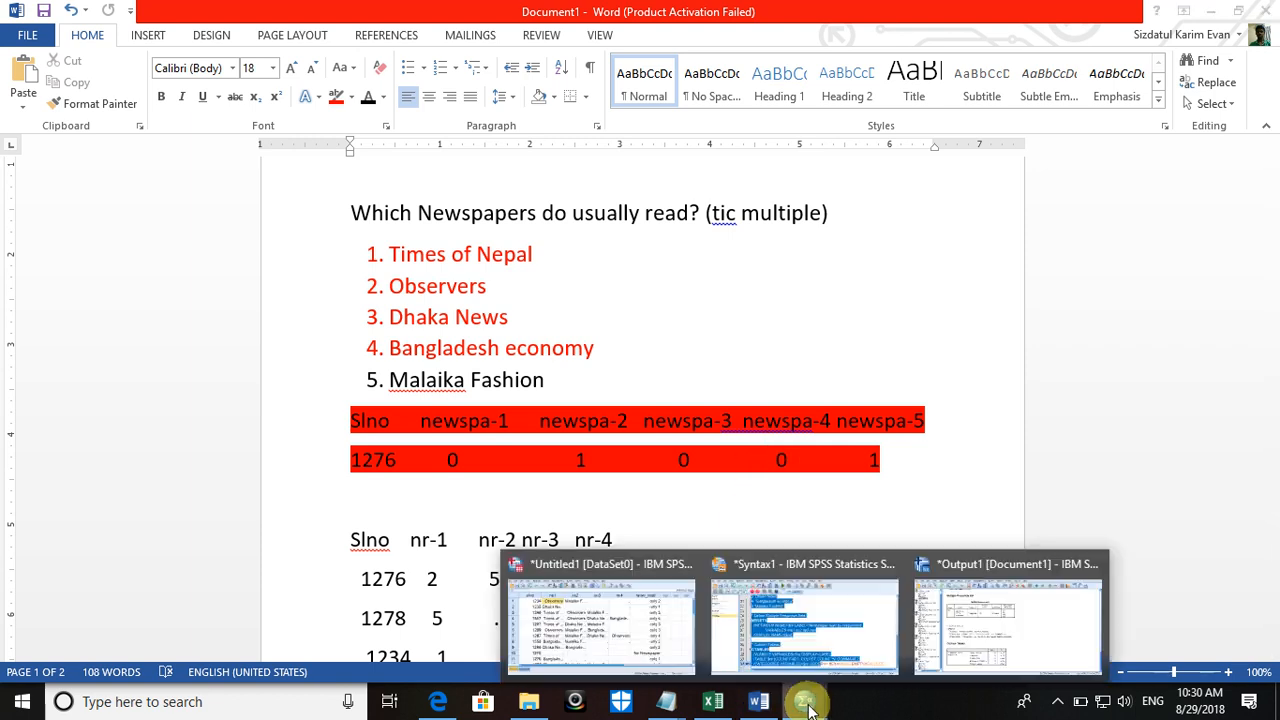
{"action": "left_click", "coordinate": [644, 622]}
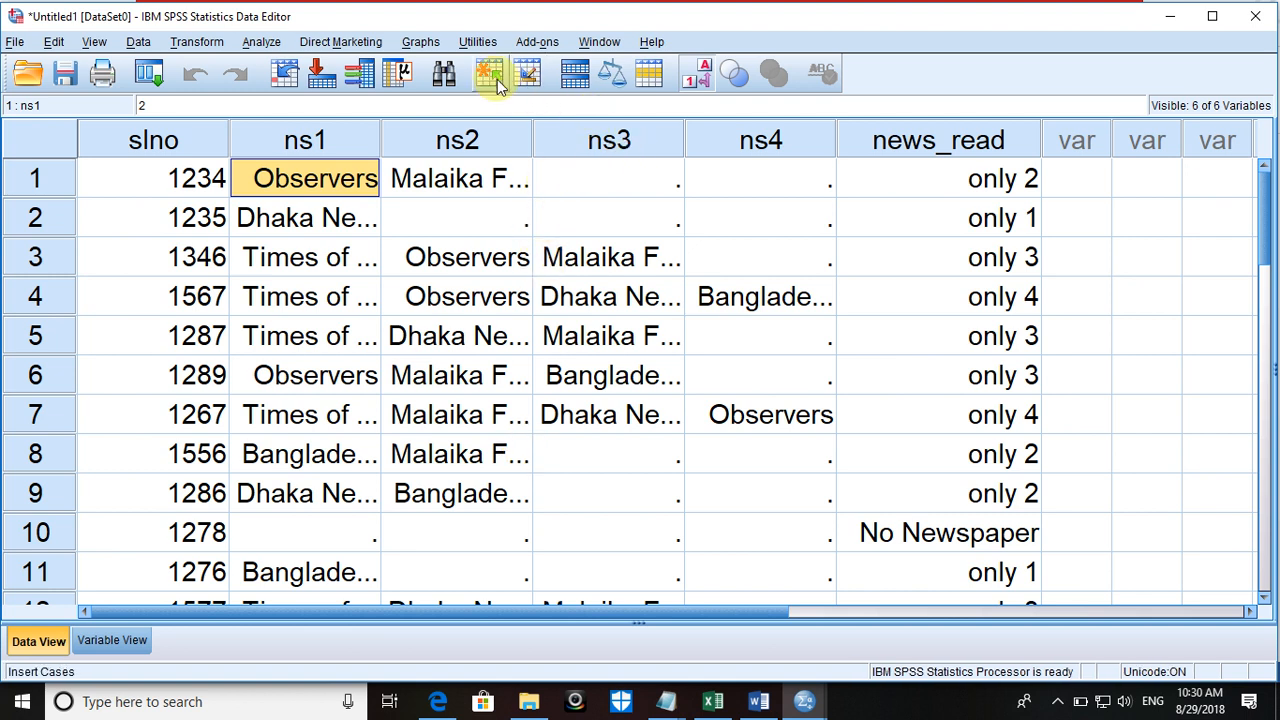
Step: Show numeric codes instead of value labels, check the newspa-1 to newspa-5 example in Word, and return to the SPSS Data Editor
{"action": "left_click", "coordinate": [705, 78]}
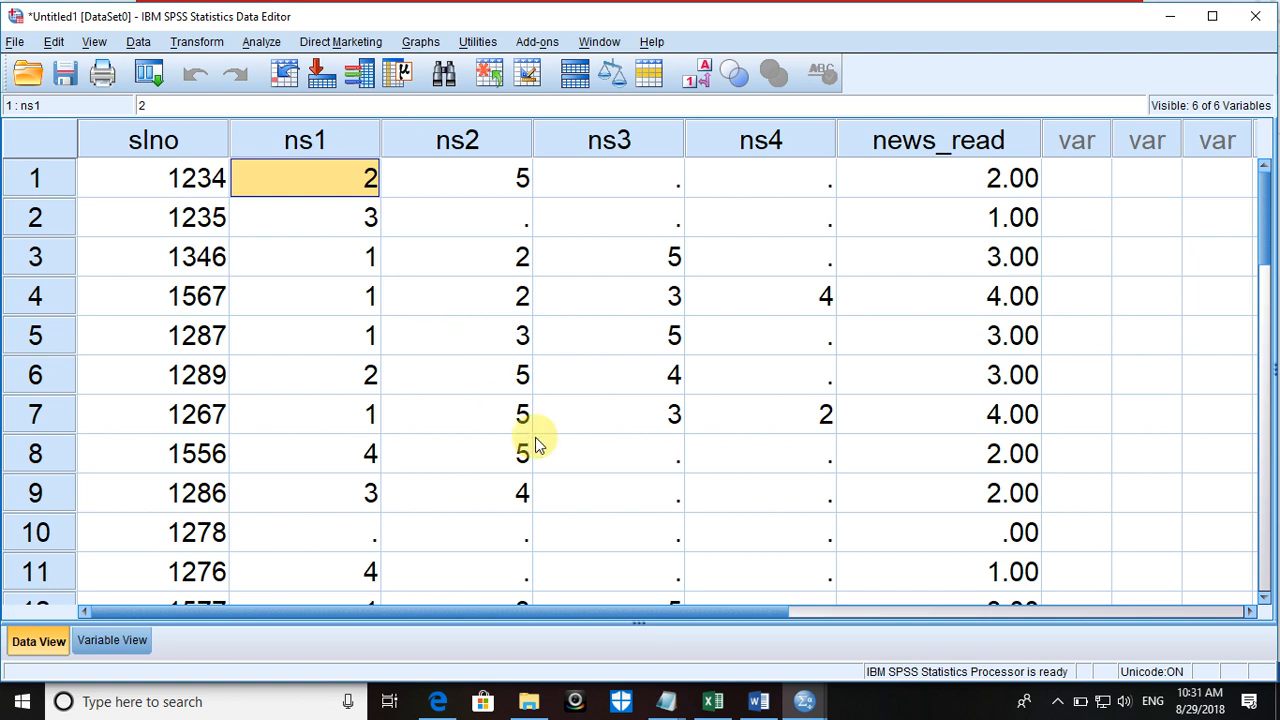
{"action": "left_click", "coordinate": [757, 703]}
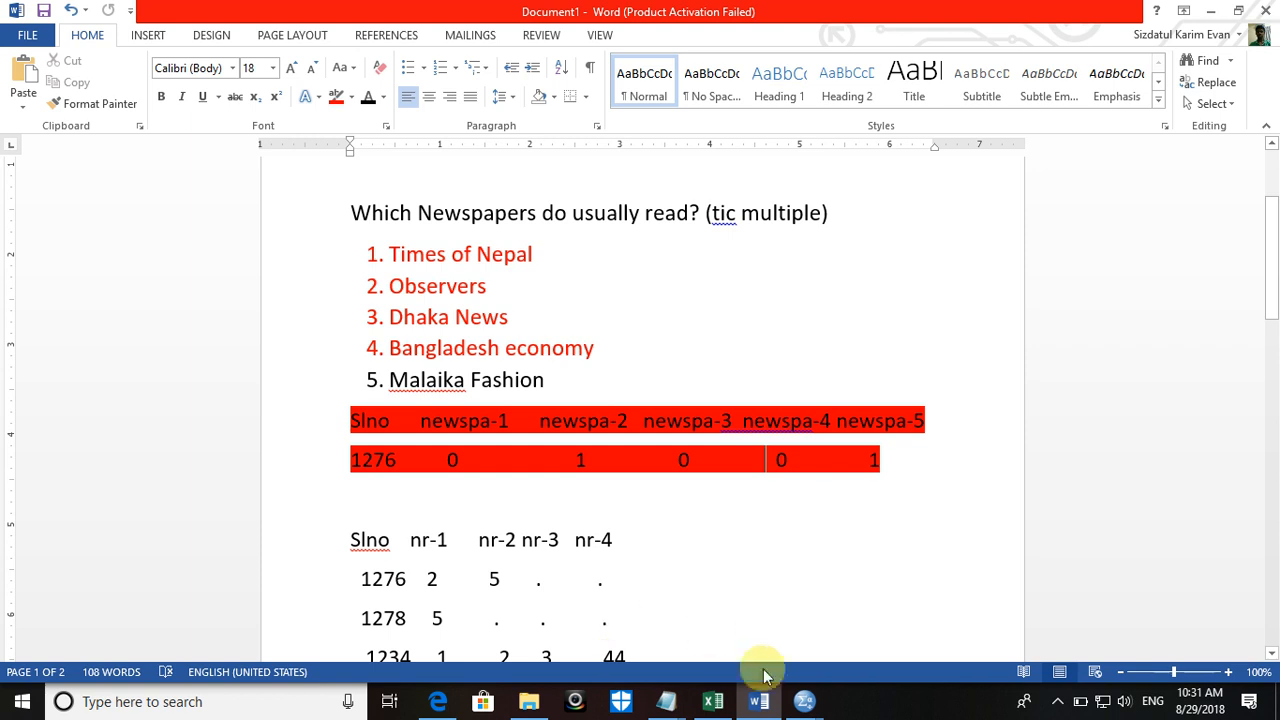
{"action": "mouse_move", "coordinate": [805, 698]}
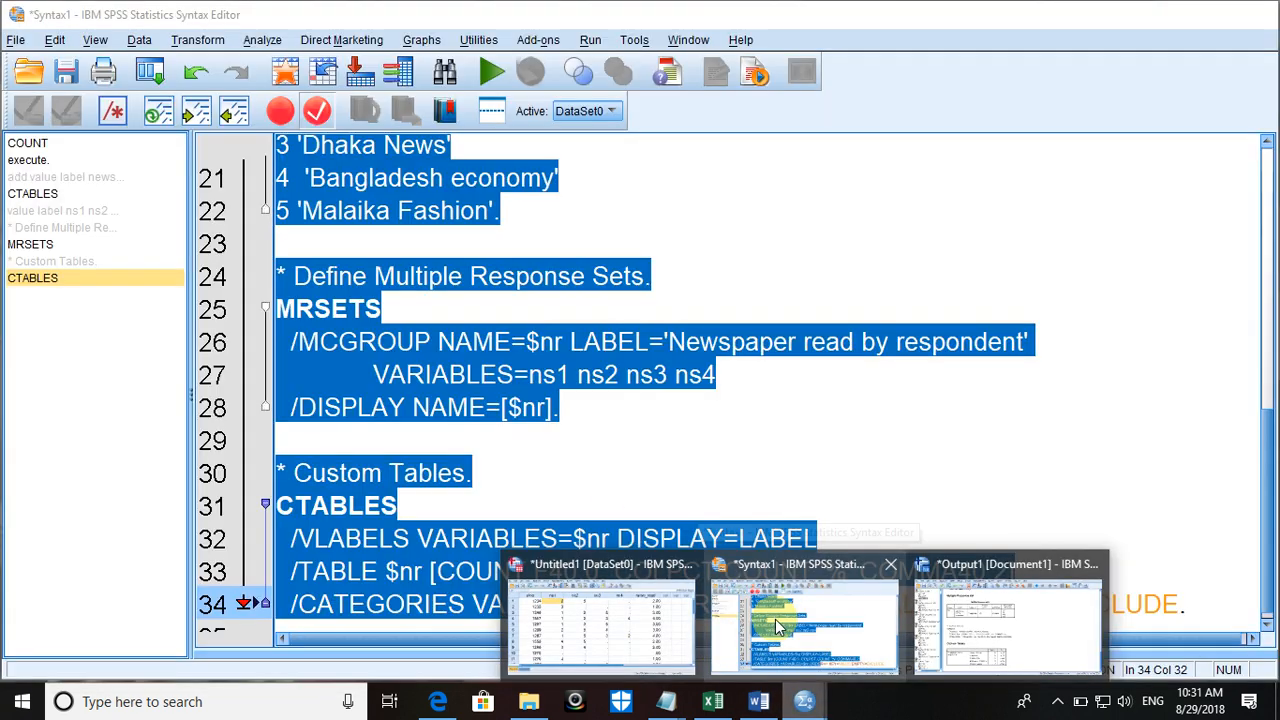
{"action": "mouse_move", "coordinate": [625, 605]}
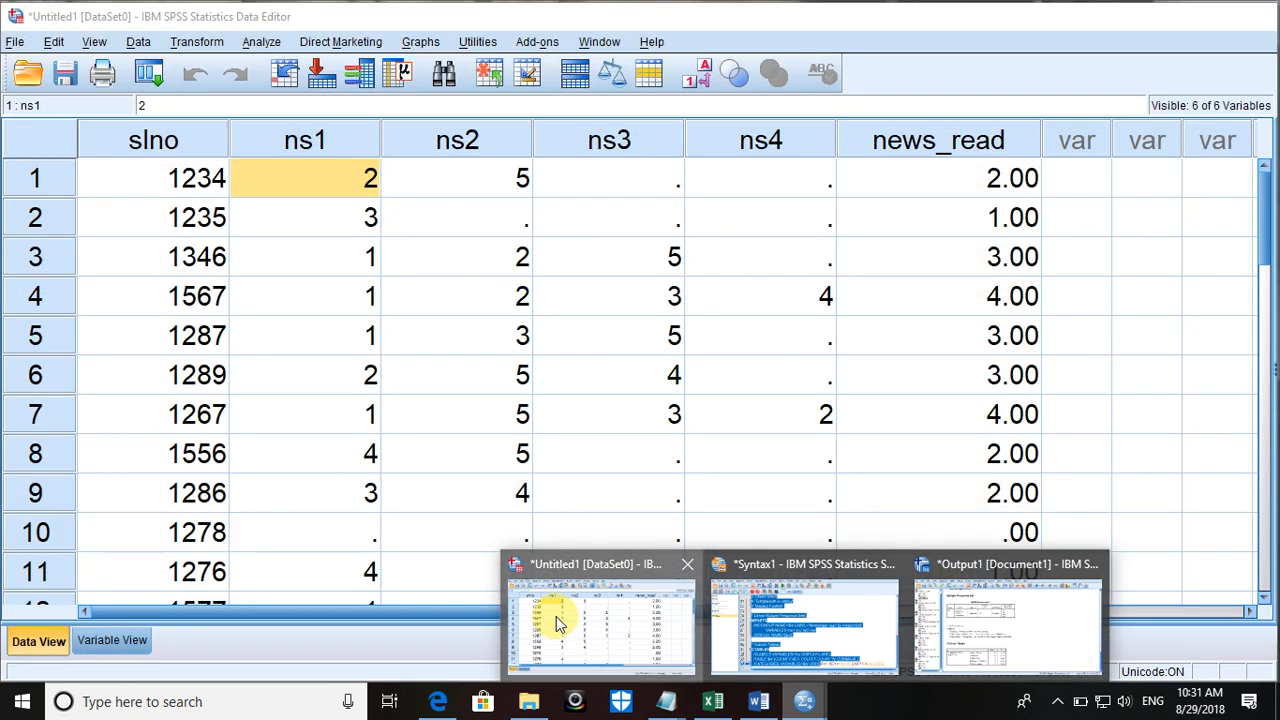
{"action": "left_click", "coordinate": [556, 616]}
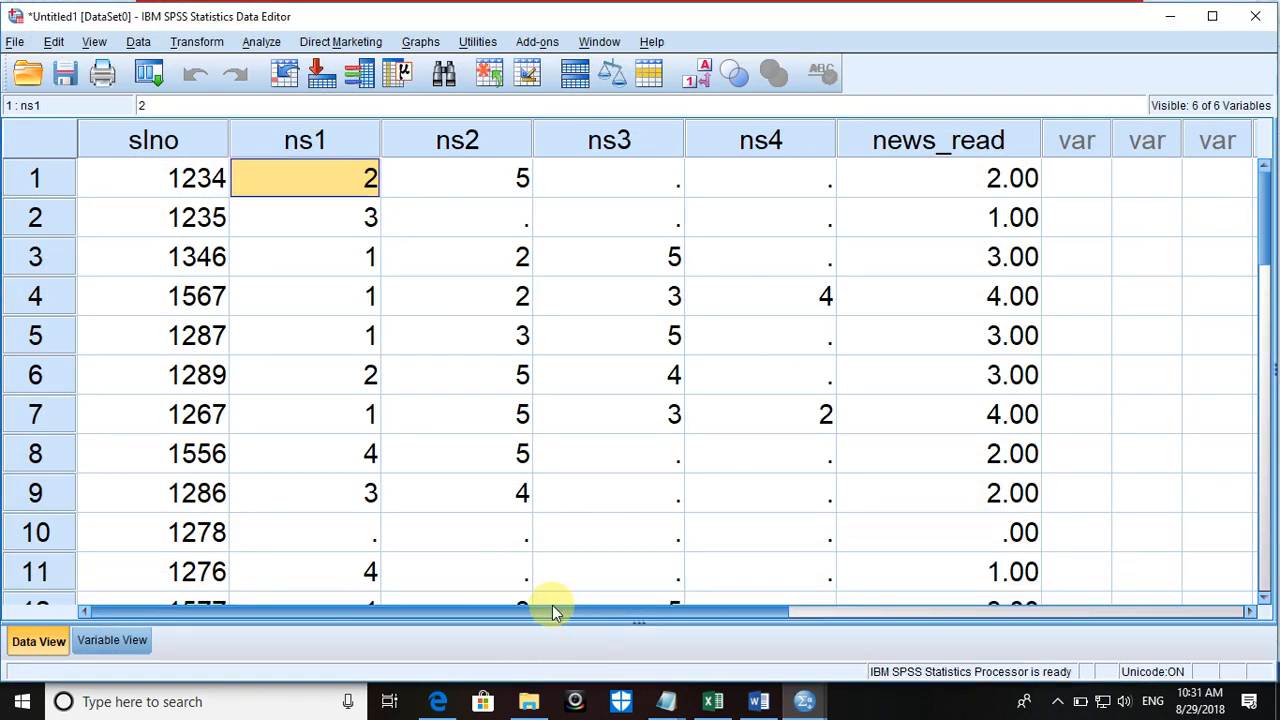
Step: Delete the news_read variable and add a numeric variable ns5 with 0 decimals after ns4
{"action": "left_click", "coordinate": [940, 146]}
{"action": "key", "text": "Delete"}
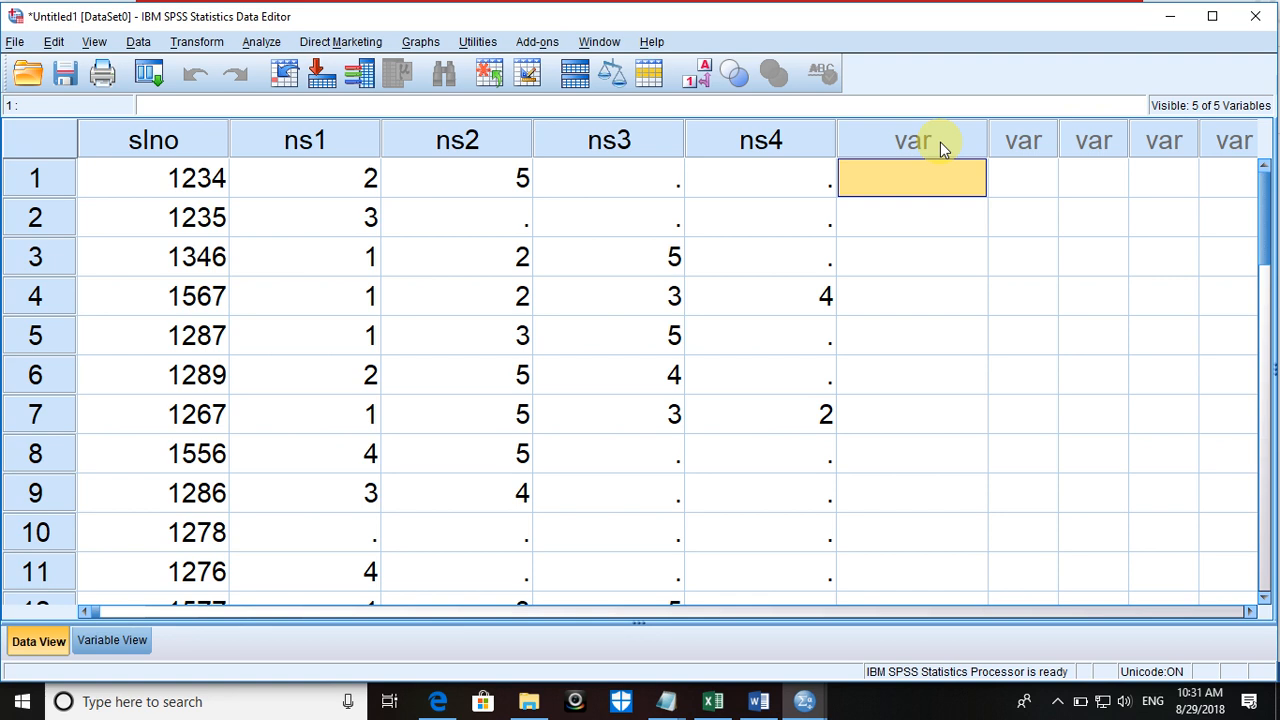
{"action": "left_click", "coordinate": [132, 640]}
{"action": "left_click", "coordinate": [166, 349]}
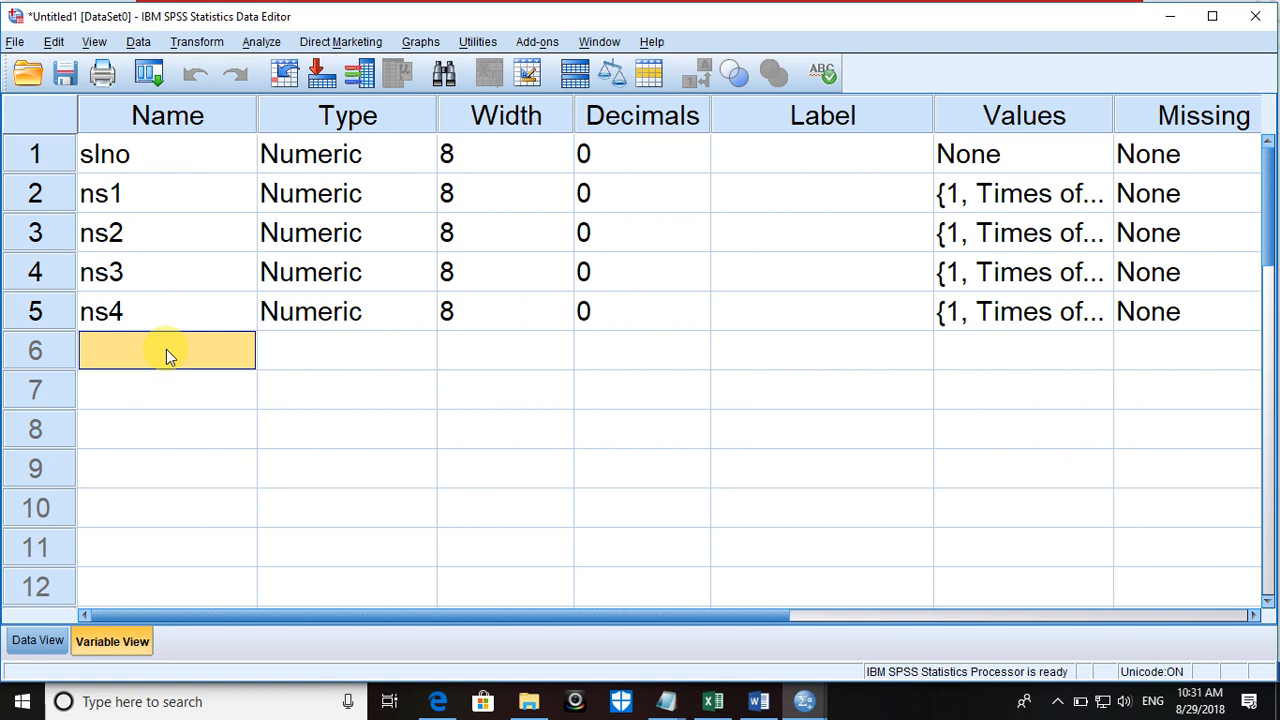
{"action": "type", "text": "ns"}
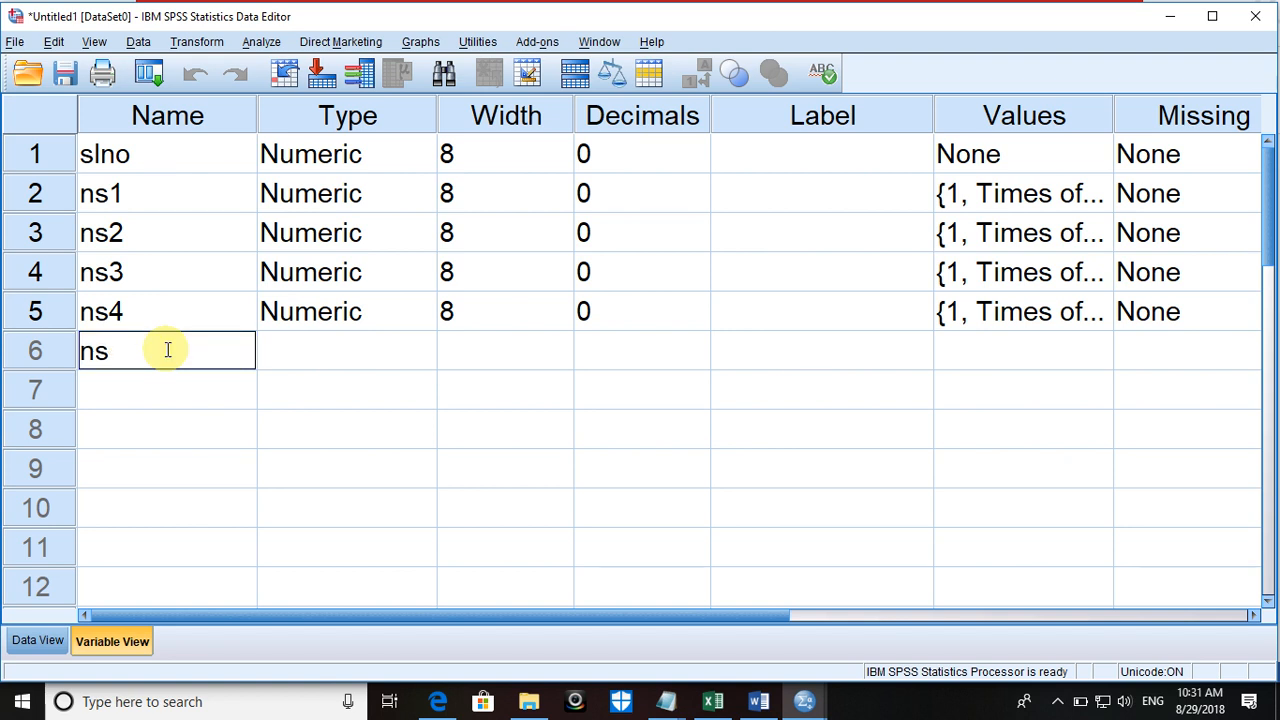
{"action": "type", "text": "5"}
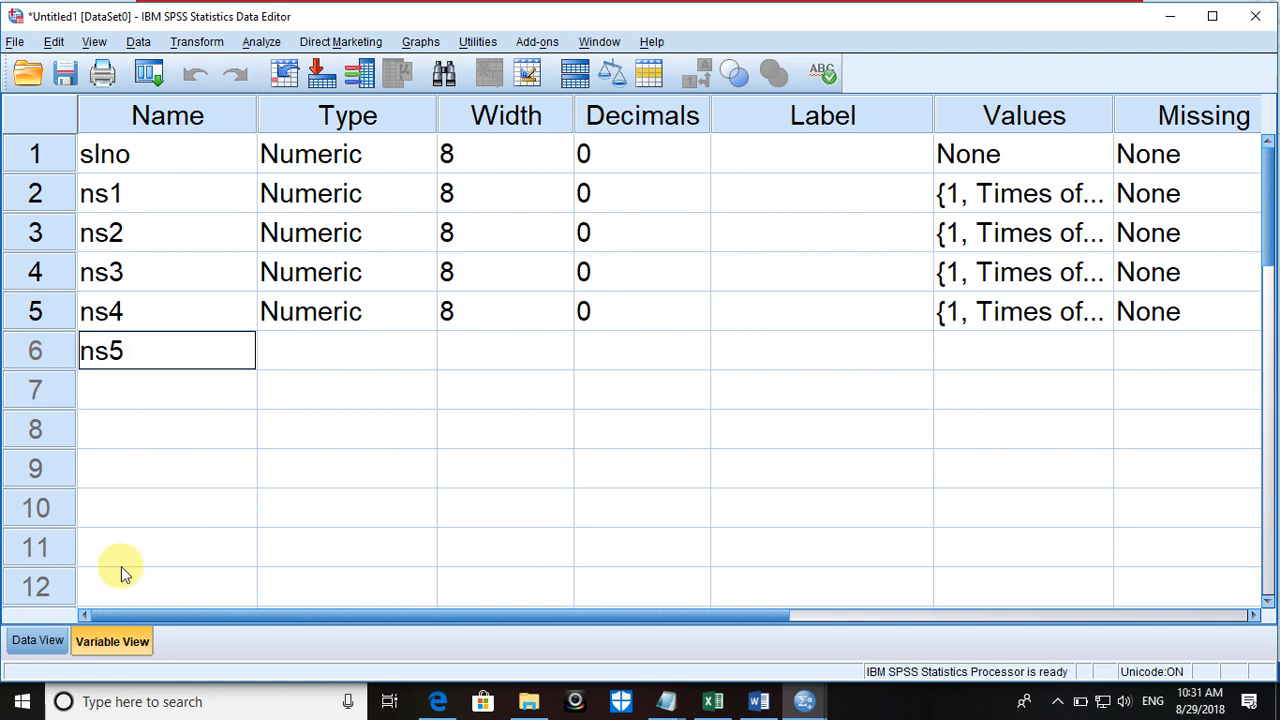
{"action": "left_click", "coordinate": [600, 352]}
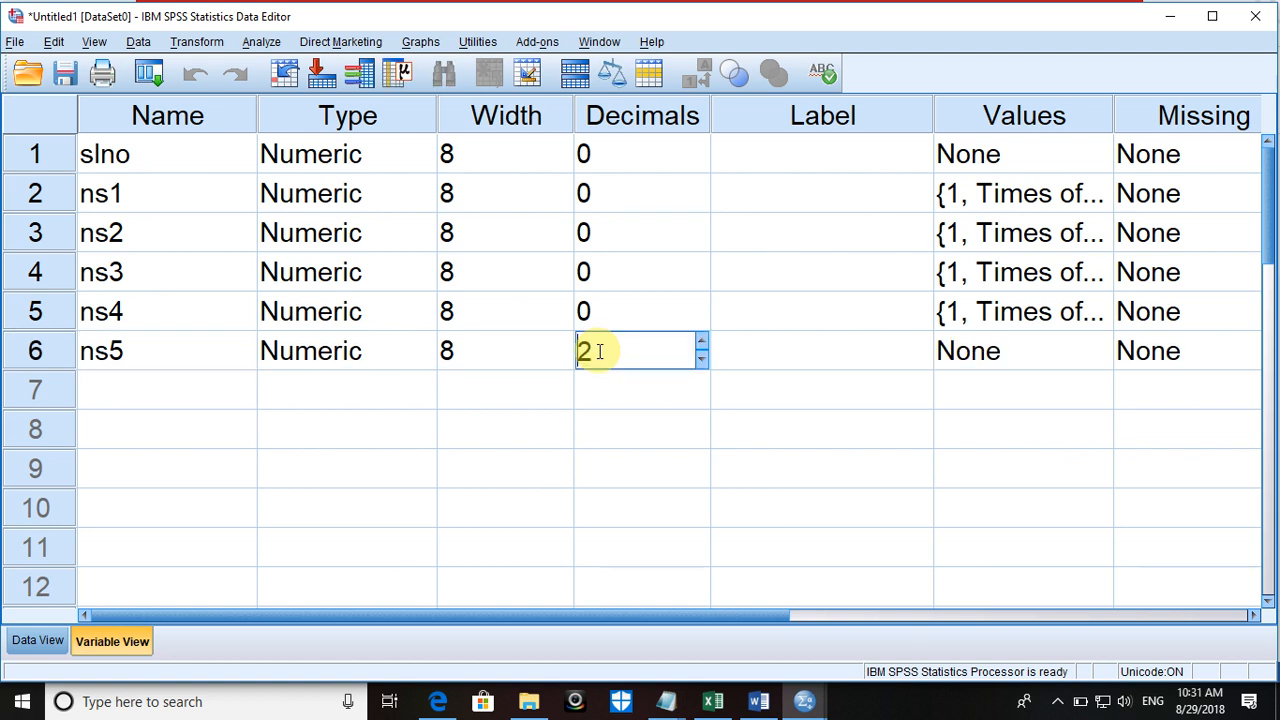
{"action": "left_click", "coordinate": [702, 359]}
{"action": "left_click", "coordinate": [702, 359]}
{"action": "left_click", "coordinate": [39, 641]}
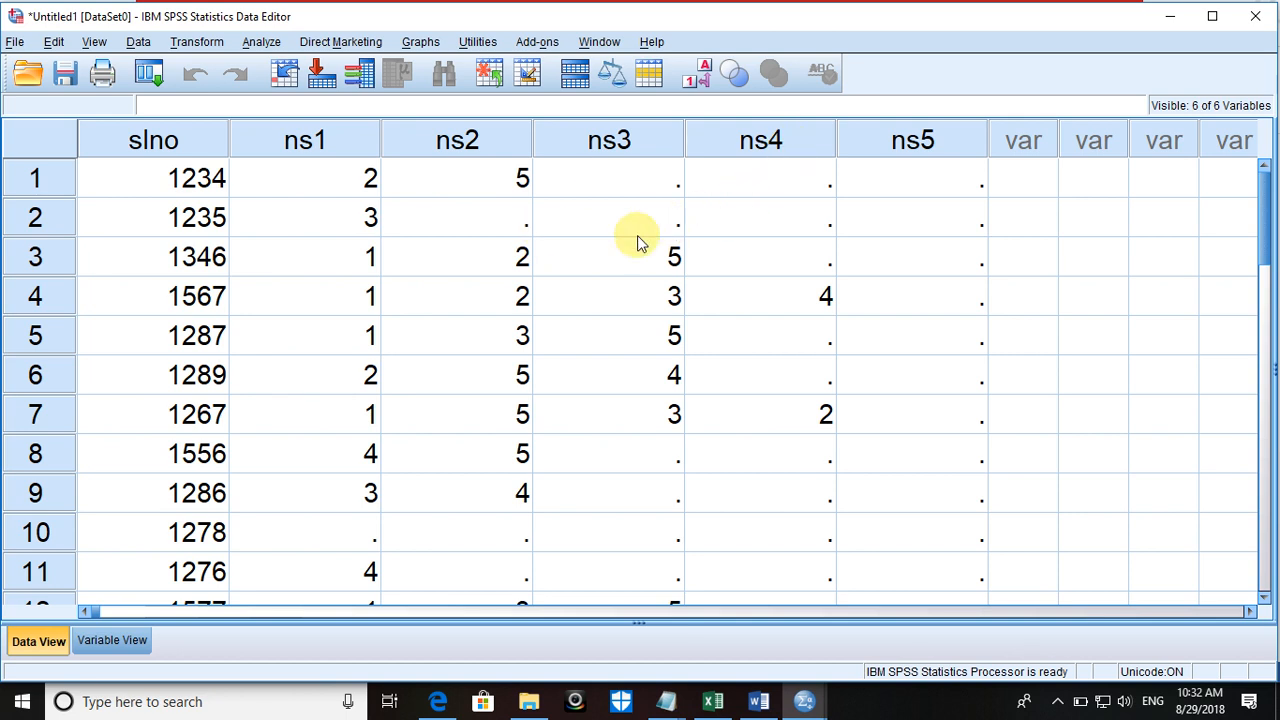
Step: Check the value labels defined for ns1, then clear the value labels from the newspaper variables ns1 through ns5
{"action": "left_click", "coordinate": [112, 640]}
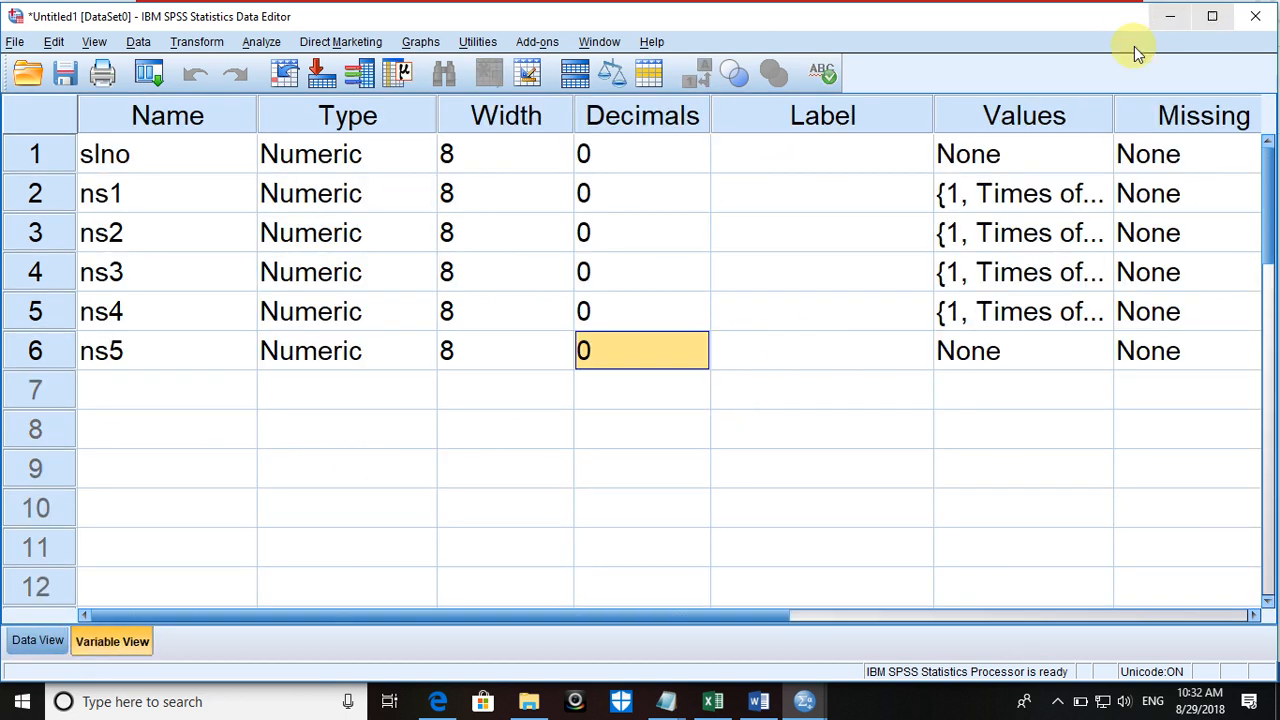
{"action": "left_click", "coordinate": [984, 197]}
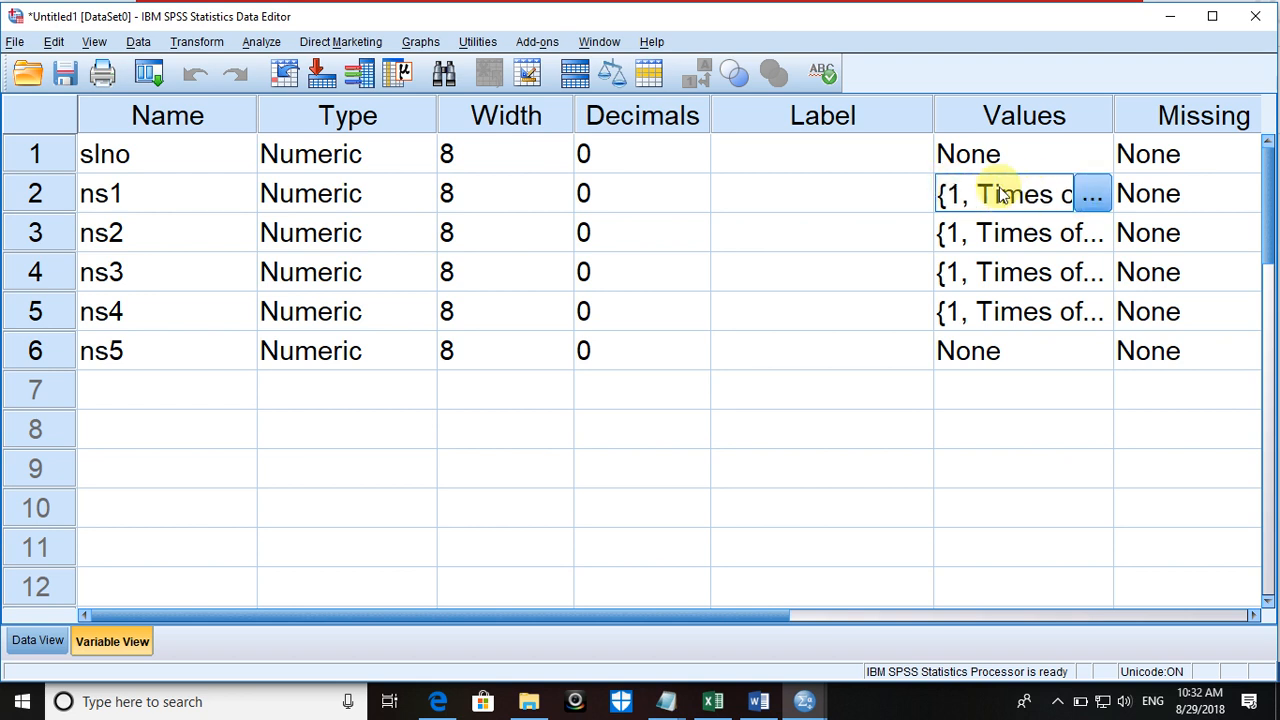
{"action": "left_click", "coordinate": [1100, 198]}
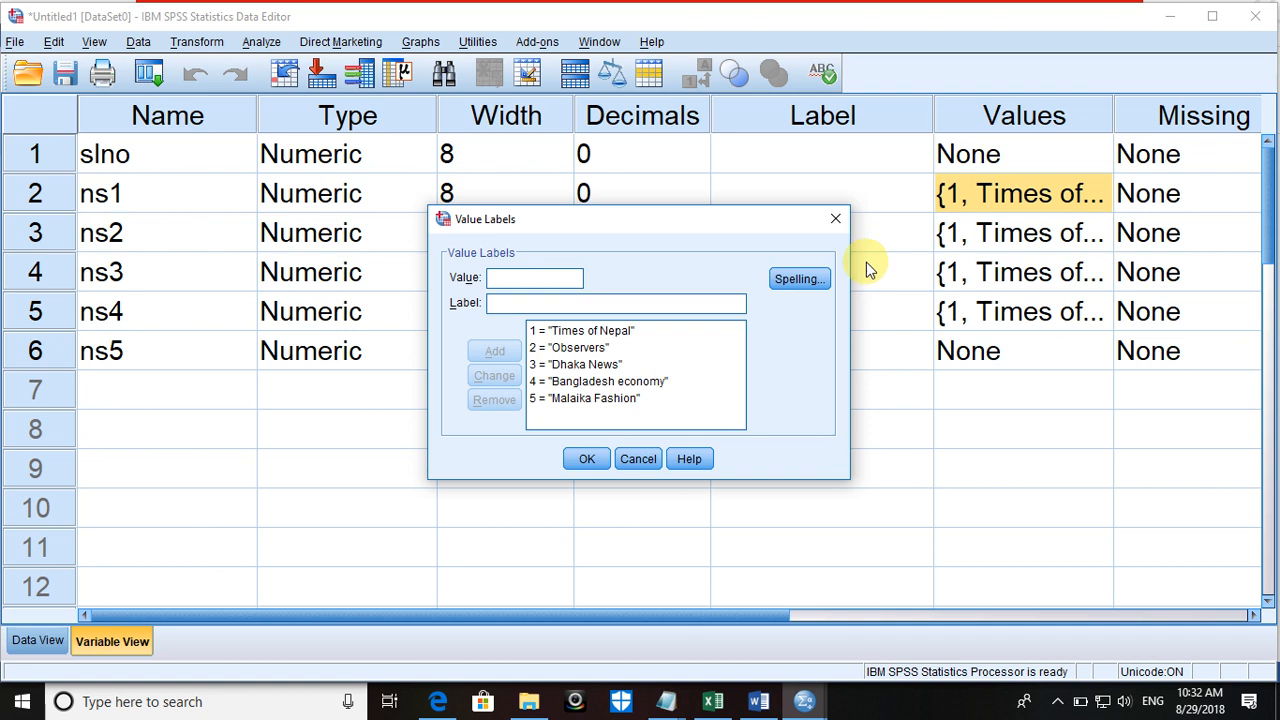
{"action": "left_click", "coordinate": [629, 461]}
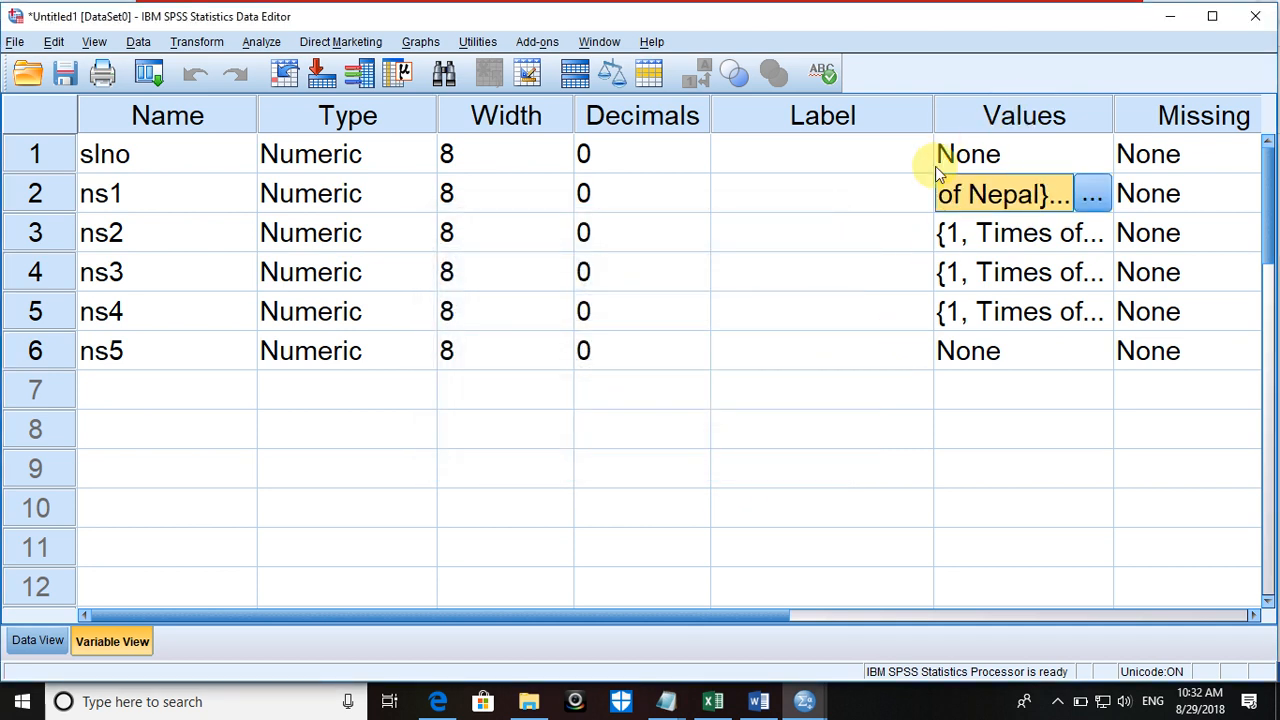
{"action": "left_click", "coordinate": [990, 160]}
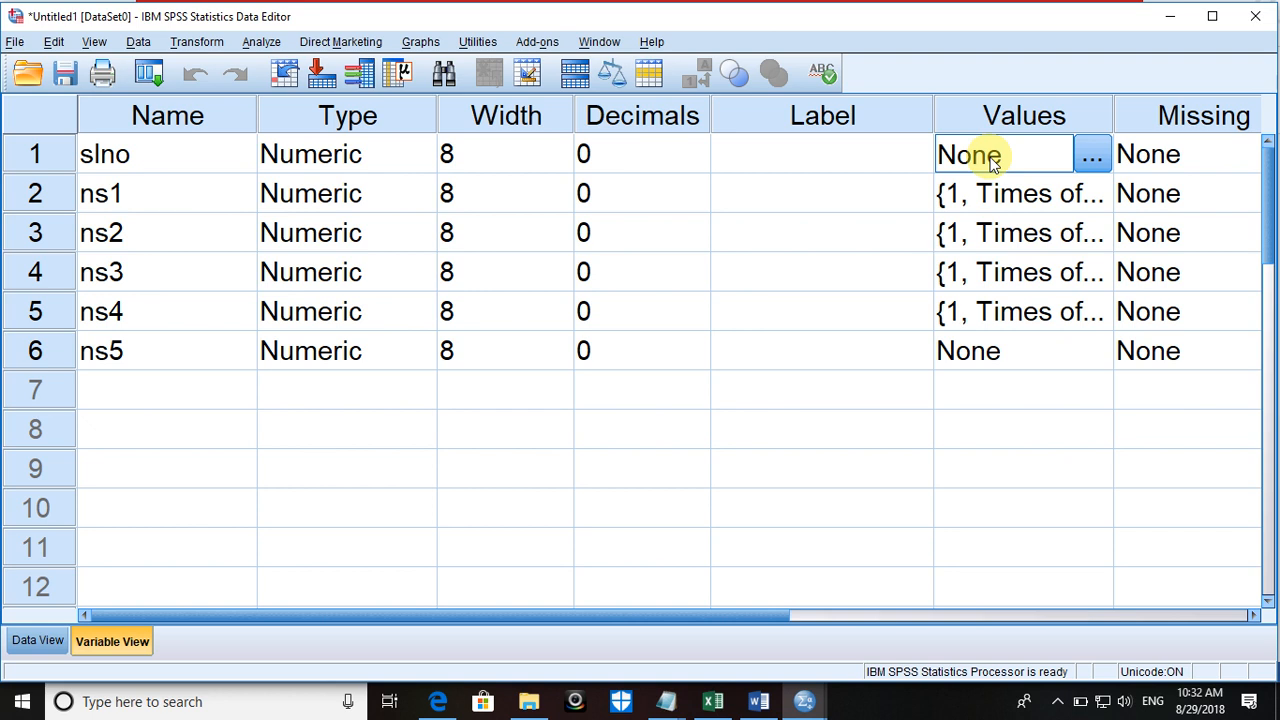
{"action": "left_click", "coordinate": [983, 190]}
{"action": "key", "text": "shift+Down"}
{"action": "key", "text": "shift+Down"}
{"action": "key", "text": "shift+Down"}
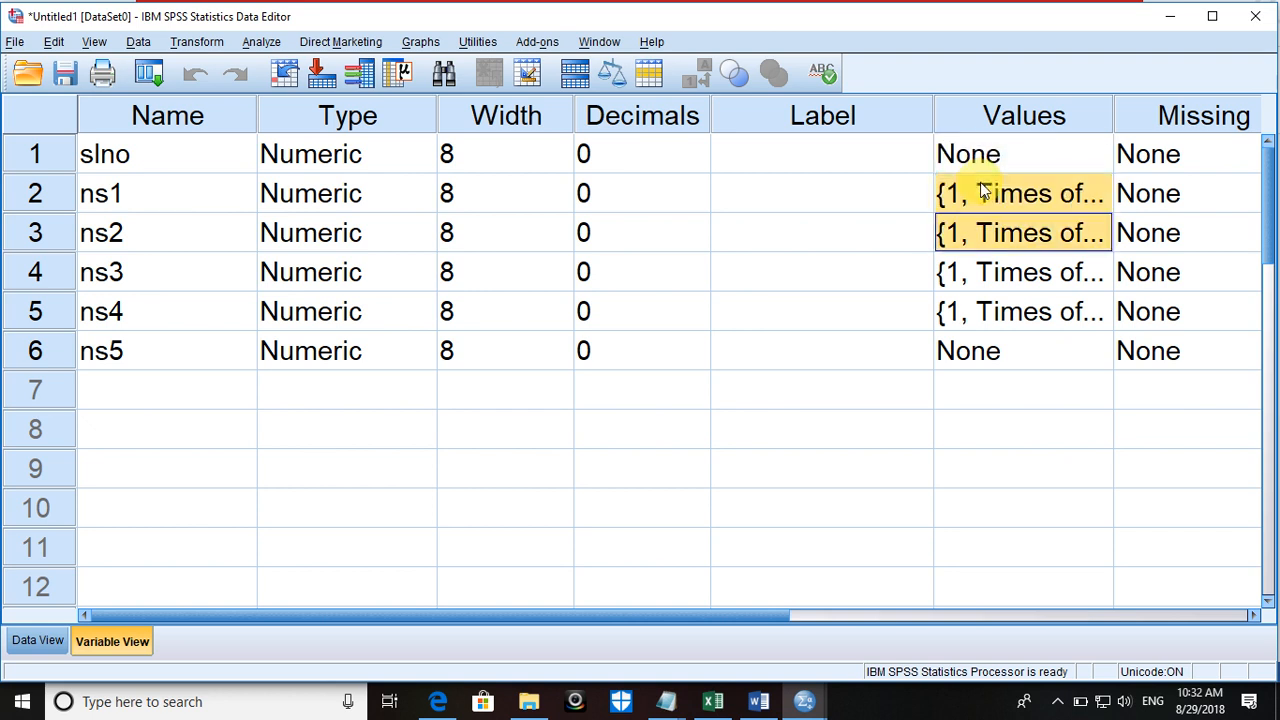
{"action": "key", "text": "shift+Down"}
{"action": "key", "text": "Delete"}
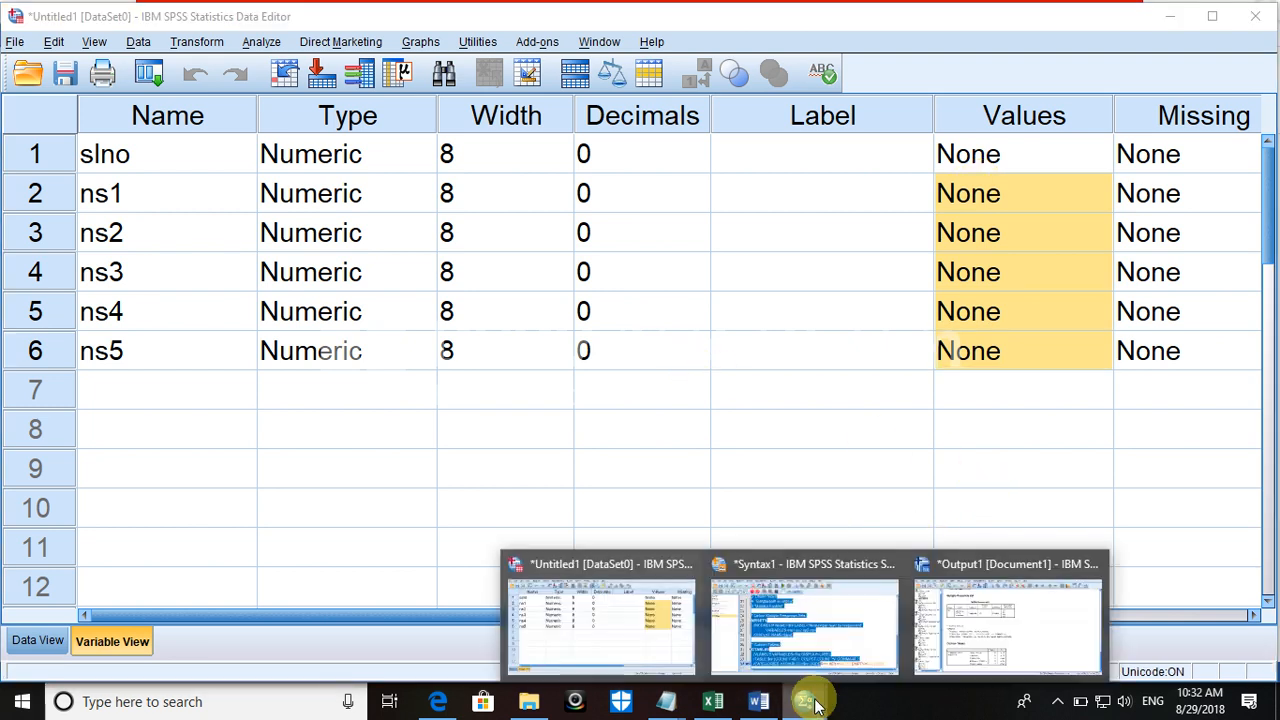
{"action": "left_click", "coordinate": [671, 614]}
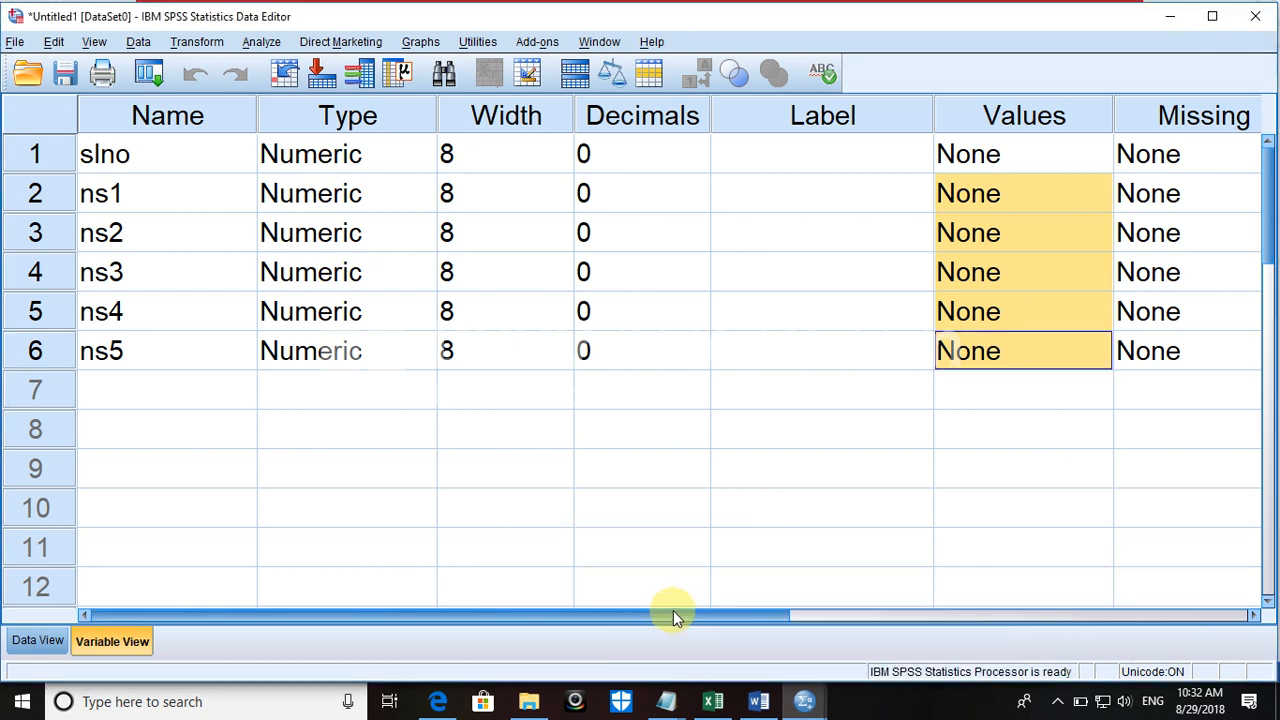
Step: Recode row 1 of the data by clearing ns1 and entering 1 in ns2 and ns5
{"action": "left_click", "coordinate": [33, 644]}
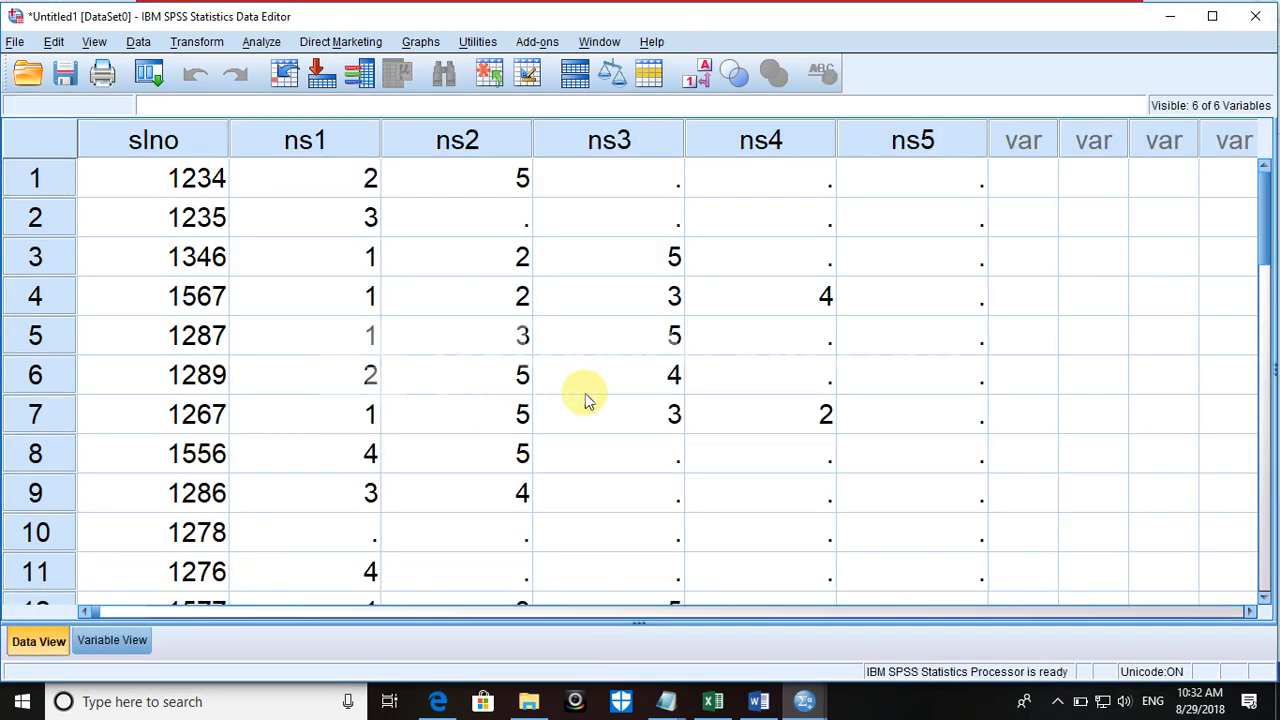
{"action": "left_click", "coordinate": [325, 178]}
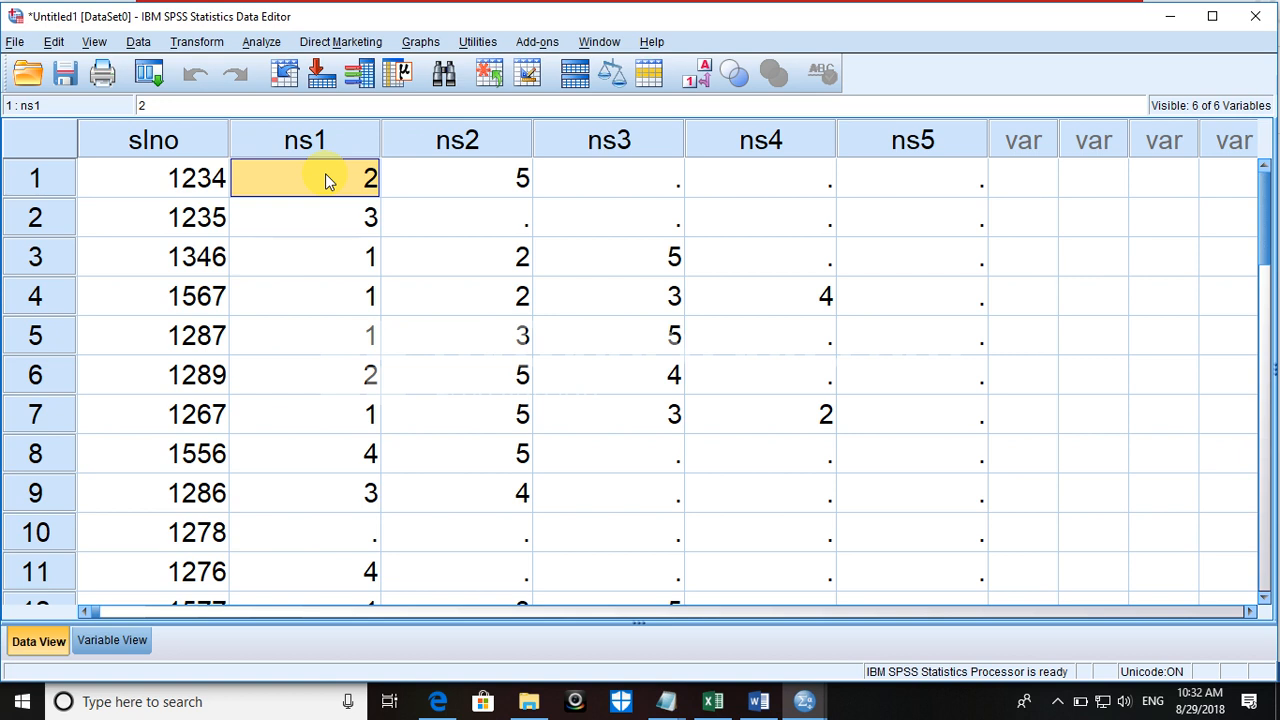
{"action": "key", "text": "Delete"}
{"action": "key", "text": "Tab"}
{"action": "key", "text": "Delete"}
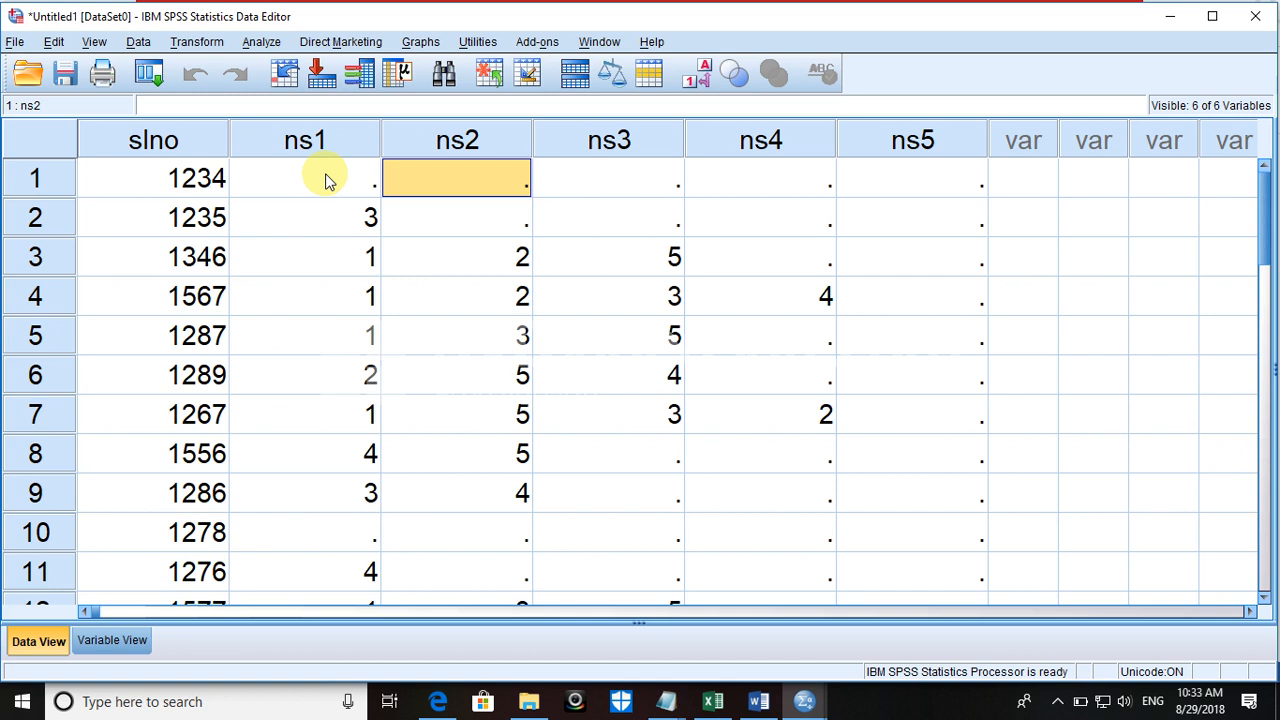
{"action": "type", "text": "1"}
{"action": "key", "text": "Tab"}
{"action": "key", "text": "Tab"}
{"action": "key", "text": "Tab"}
{"action": "type", "text": "1"}
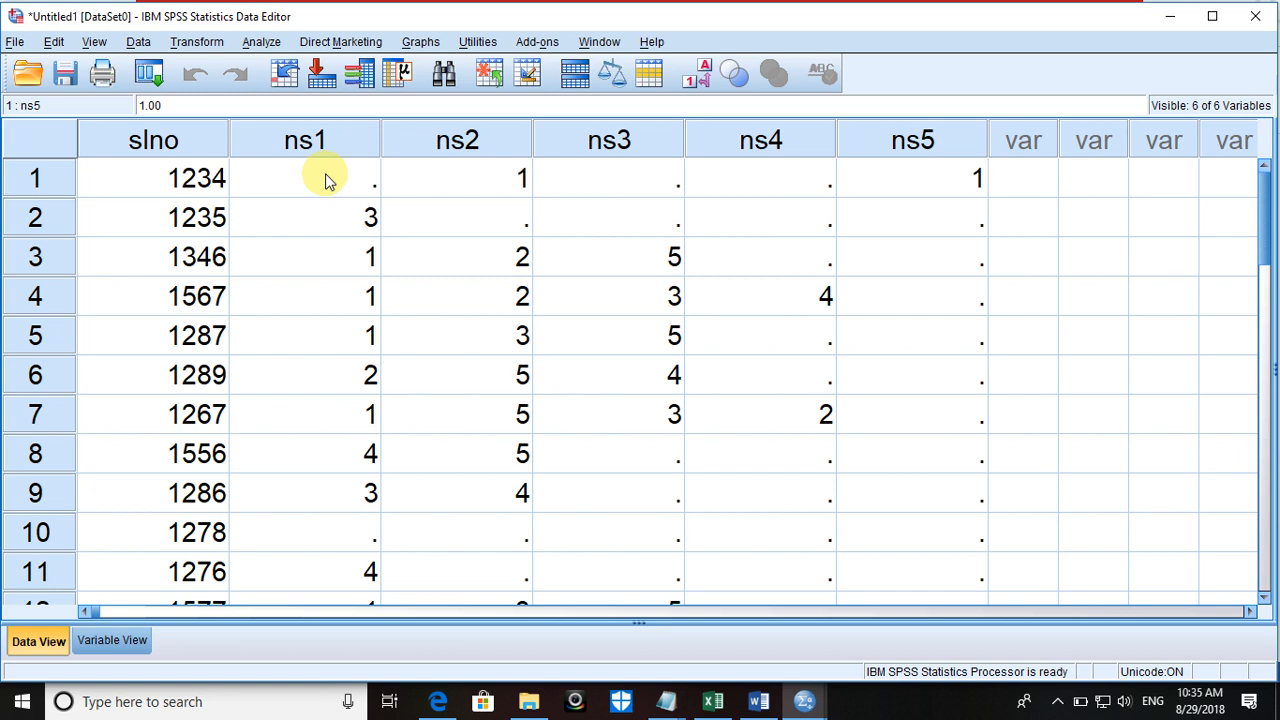
Step: Recode row 2 by entering 0 in ns1 and 1 in ns3
{"action": "left_click", "coordinate": [334, 236]}
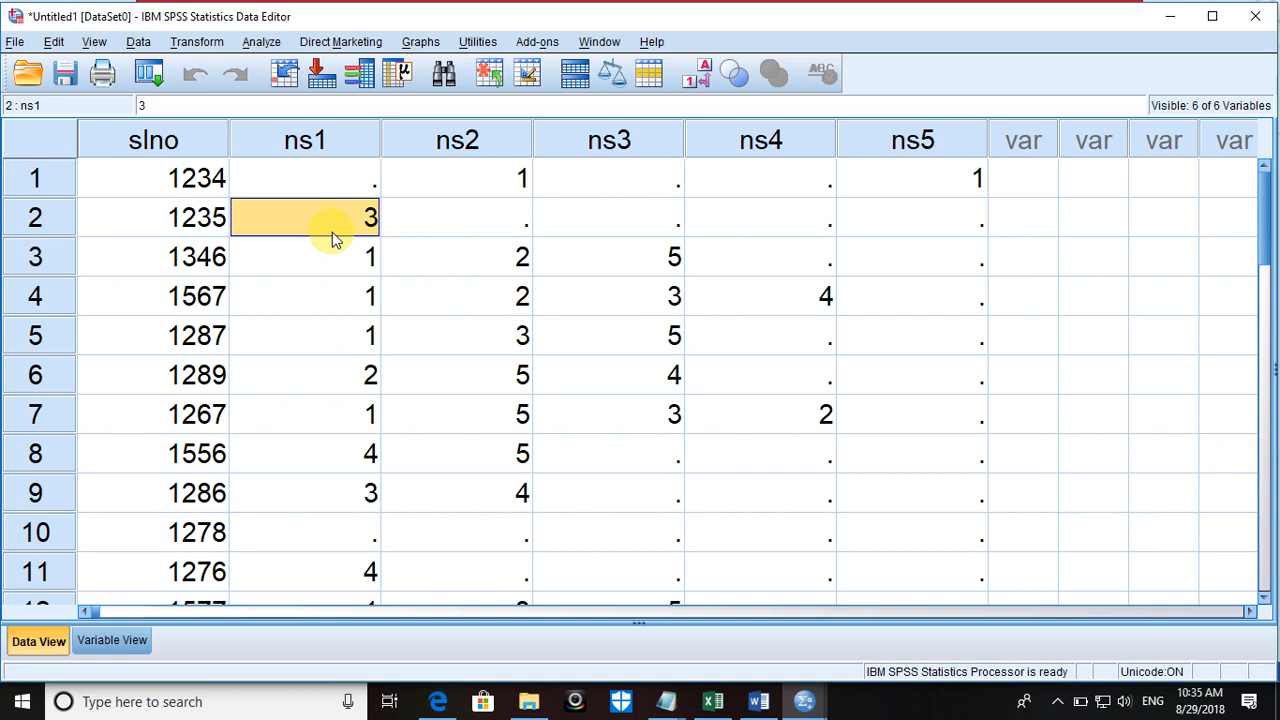
{"action": "type", "text": "0"}
{"action": "key", "text": "Tab"}
{"action": "key", "text": "Tab"}
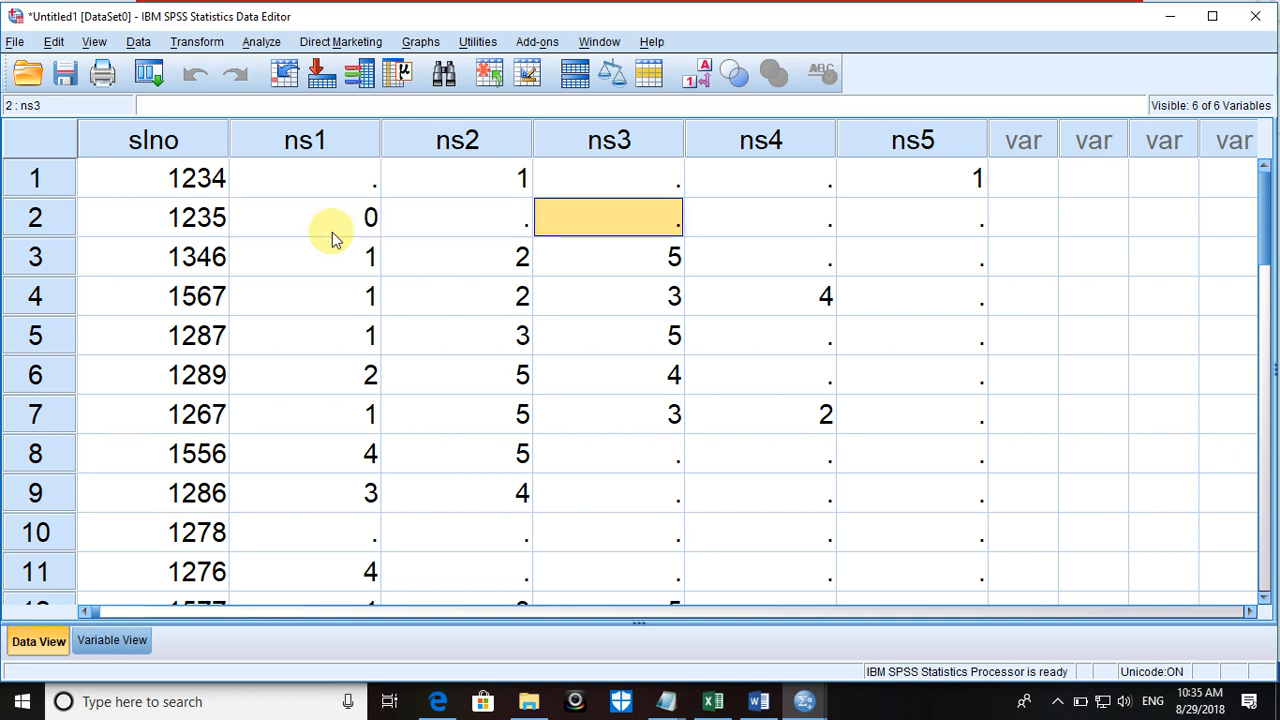
{"action": "type", "text": "1"}
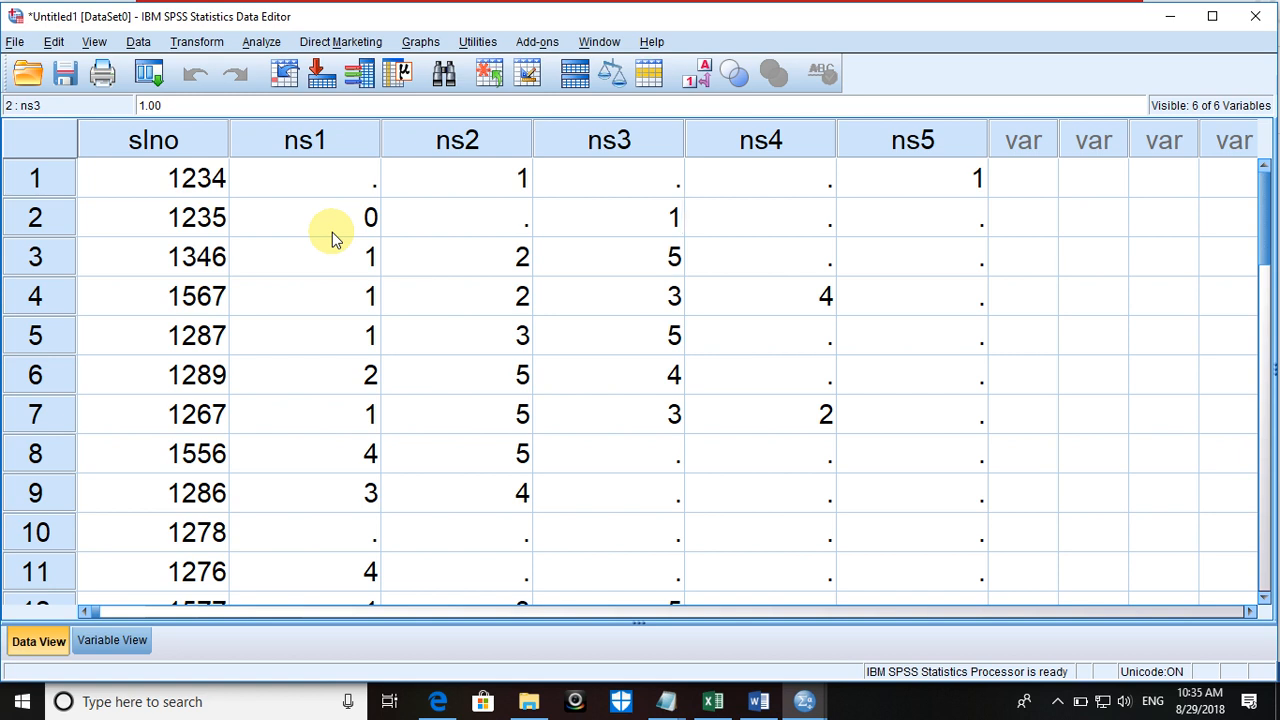
{"action": "key", "text": "Return"}
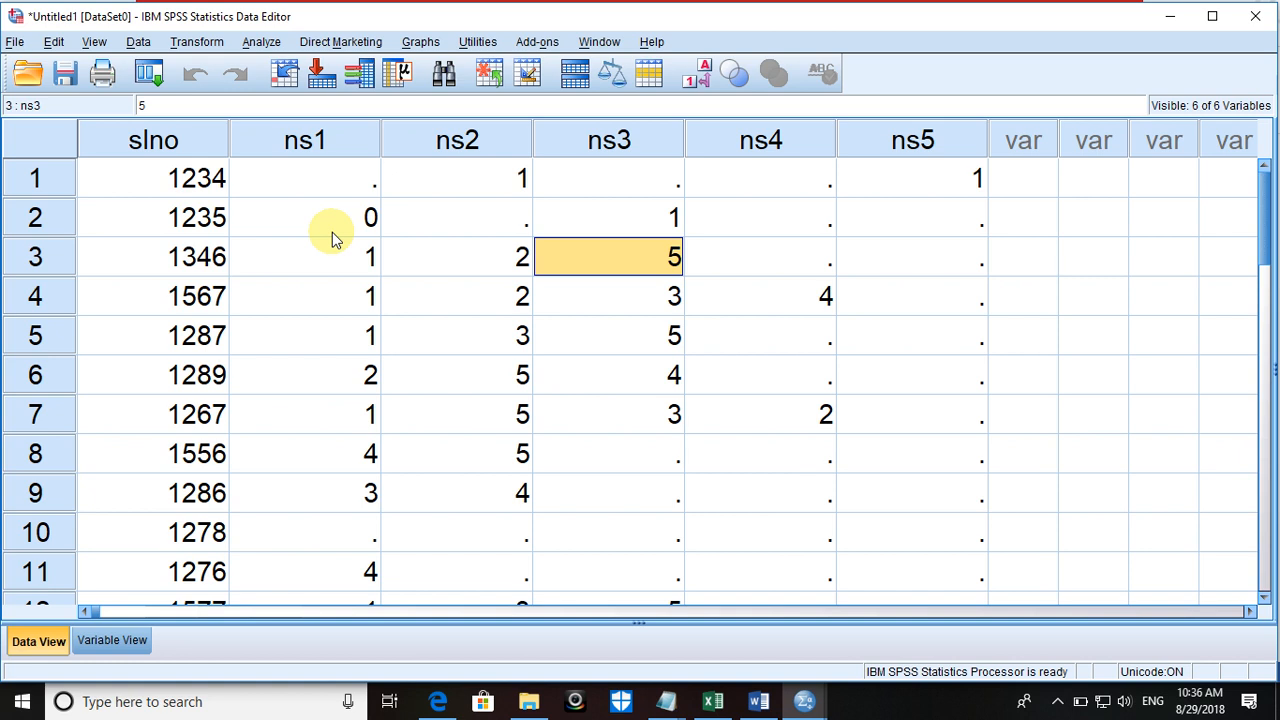
Step: In row 3, clear ns3 and enter 1 in ns5
{"action": "key", "text": "Right"}
{"action": "key", "text": "Left"}
{"action": "key", "text": "Delete"}
{"action": "key", "text": "Right"}
{"action": "key", "text": "Right"}
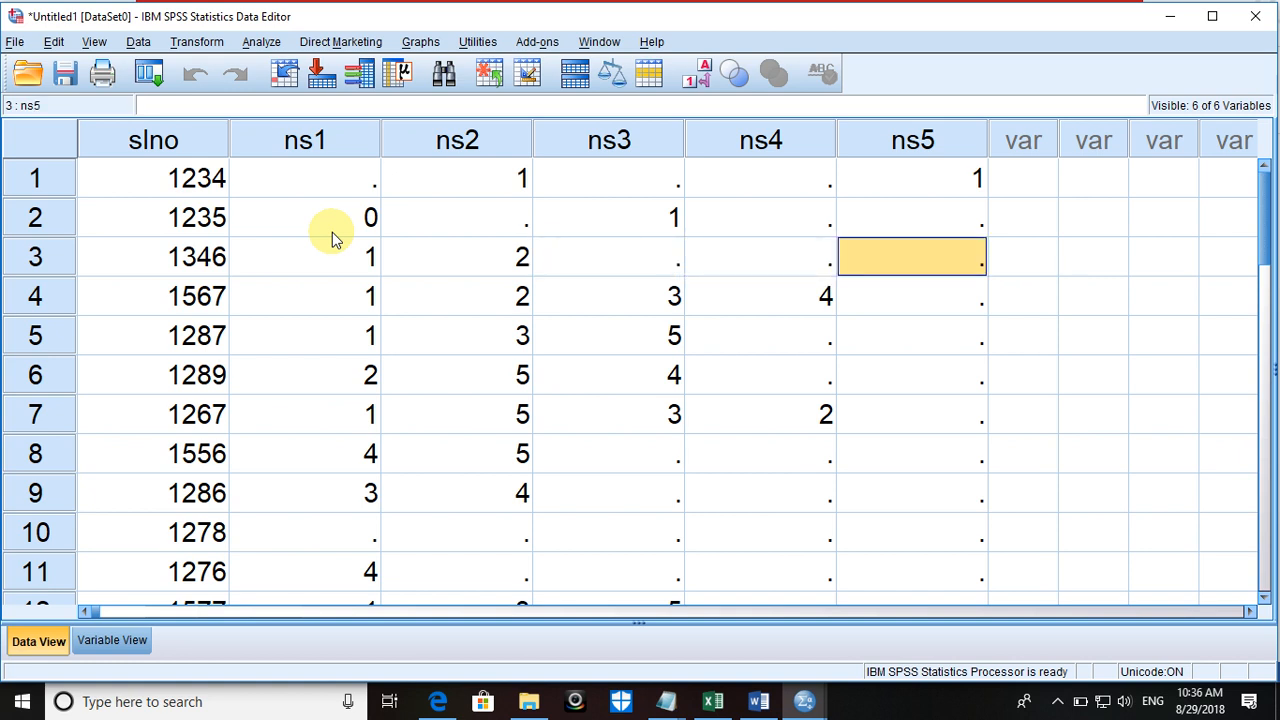
{"action": "type", "text": "1"}
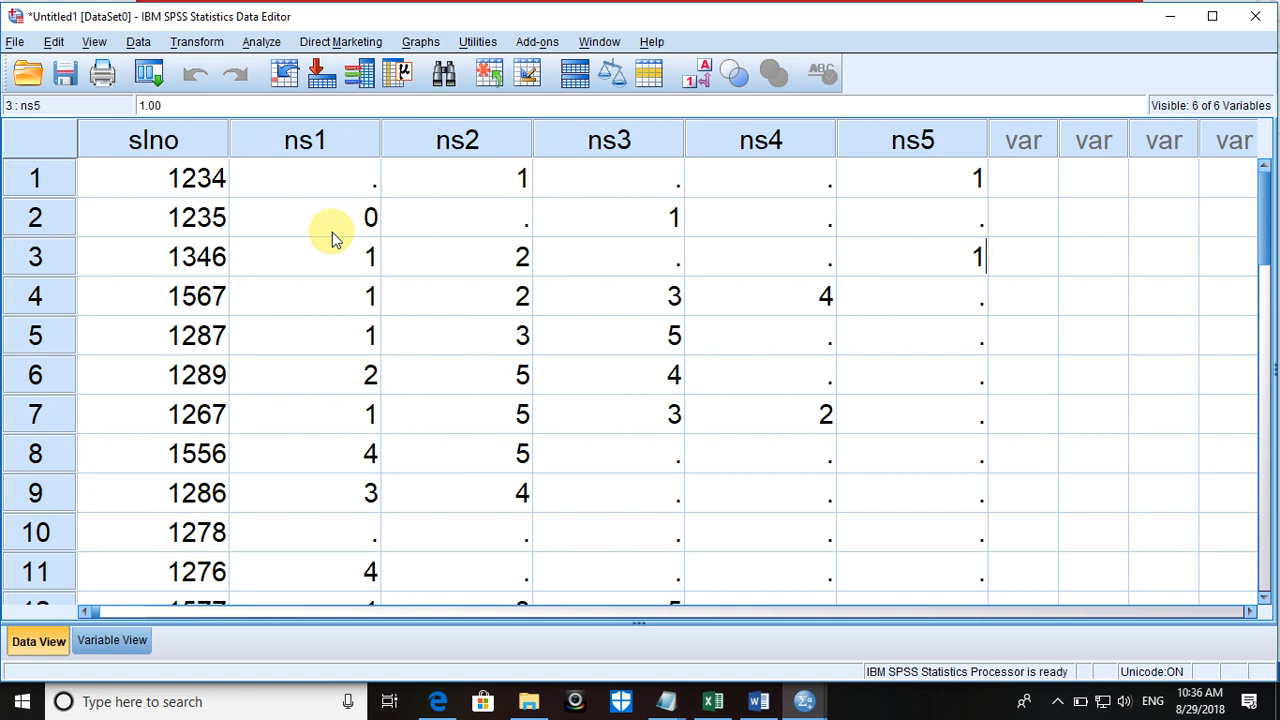
Step: Recode row 4 by replacing the codes in ns4, ns3 and ns2 with 1
{"action": "key", "text": "Return"}
{"action": "key", "text": "Left"}
{"action": "key", "text": "BackSpace"}
{"action": "type", "text": "1"}
{"action": "key", "text": "Left"}
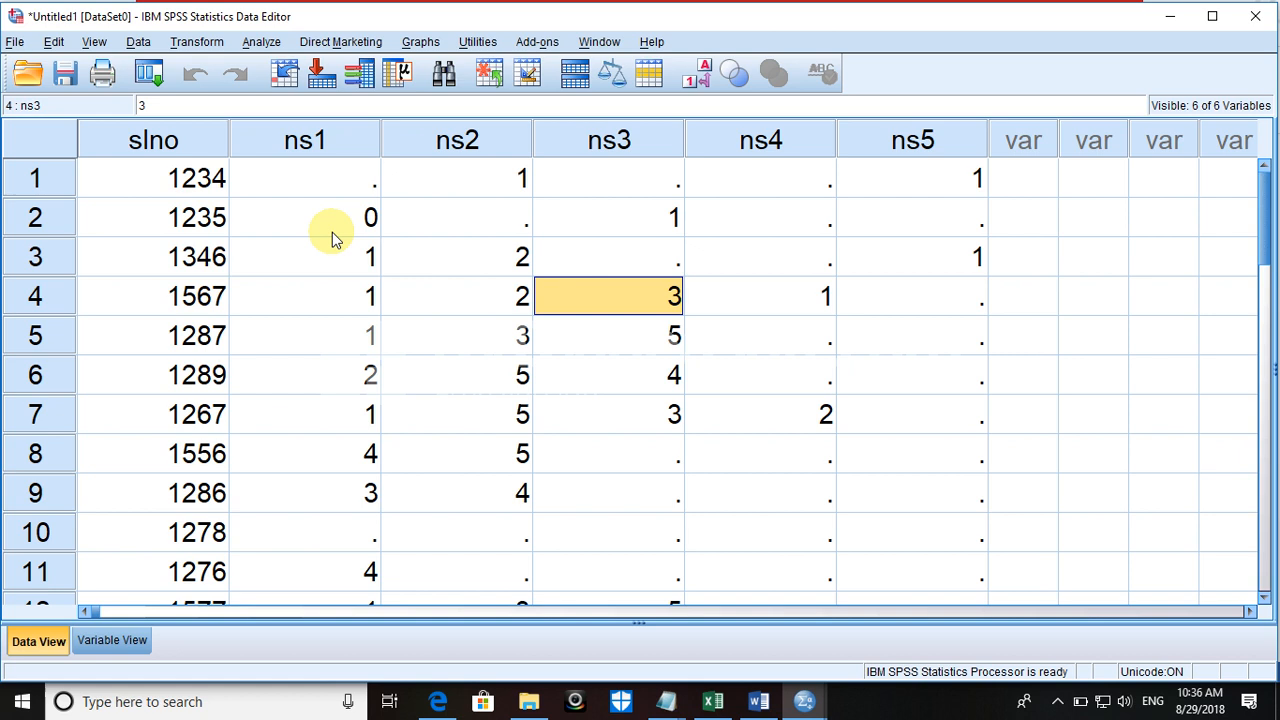
{"action": "key", "text": "BackSpace"}
{"action": "type", "text": "1"}
{"action": "key", "text": "Left"}
{"action": "key", "text": "BackSpace"}
{"action": "type", "text": "1"}
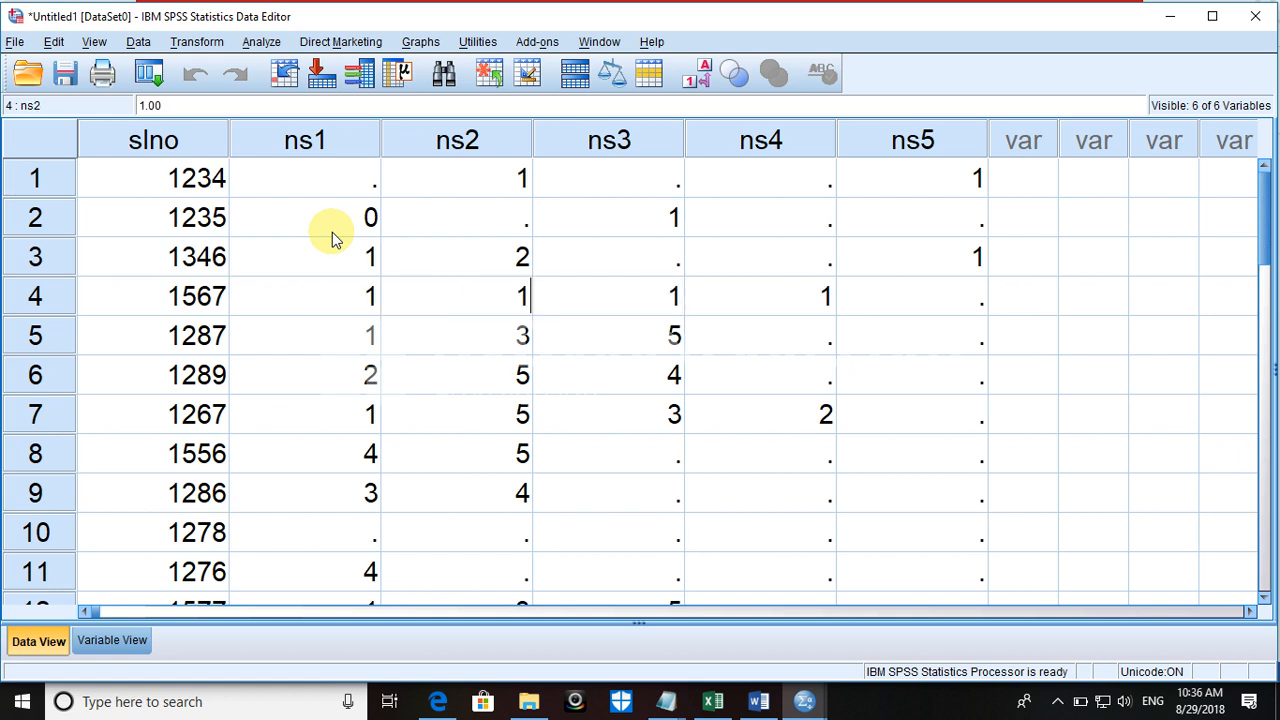
Step: Recode row 5 by entering 0 in ns2 and 1 in ns5, and clearing ns3
{"action": "key", "text": "Return"}
{"action": "key", "text": "BackSpace"}
{"action": "type", "text": "1"}
{"action": "type", "text": "0"}
{"action": "key", "text": "BackSpace"}
{"action": "key", "text": "BackSpace"}
{"action": "type", "text": "0"}
{"action": "key", "text": "Tab"}
{"action": "key", "text": "Tab"}
{"action": "key", "text": "Tab"}
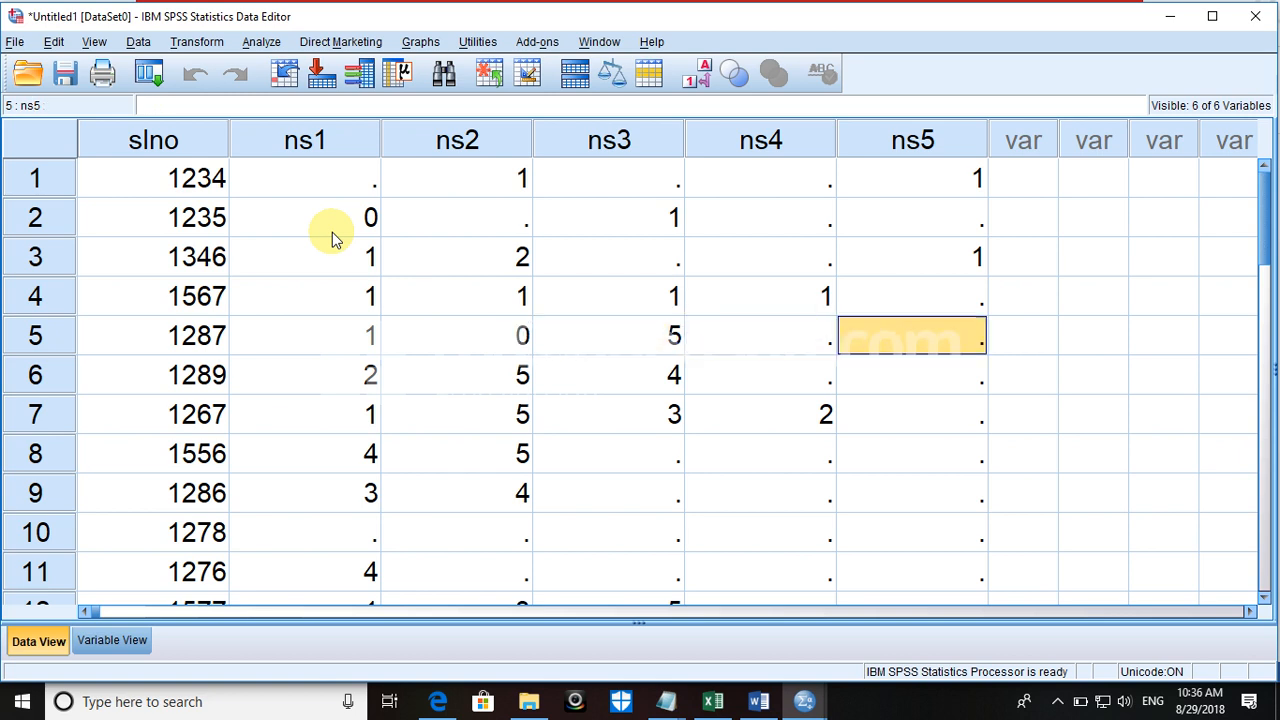
{"action": "type", "text": "1"}
{"action": "key", "text": "Left"}
{"action": "key", "text": "Left"}
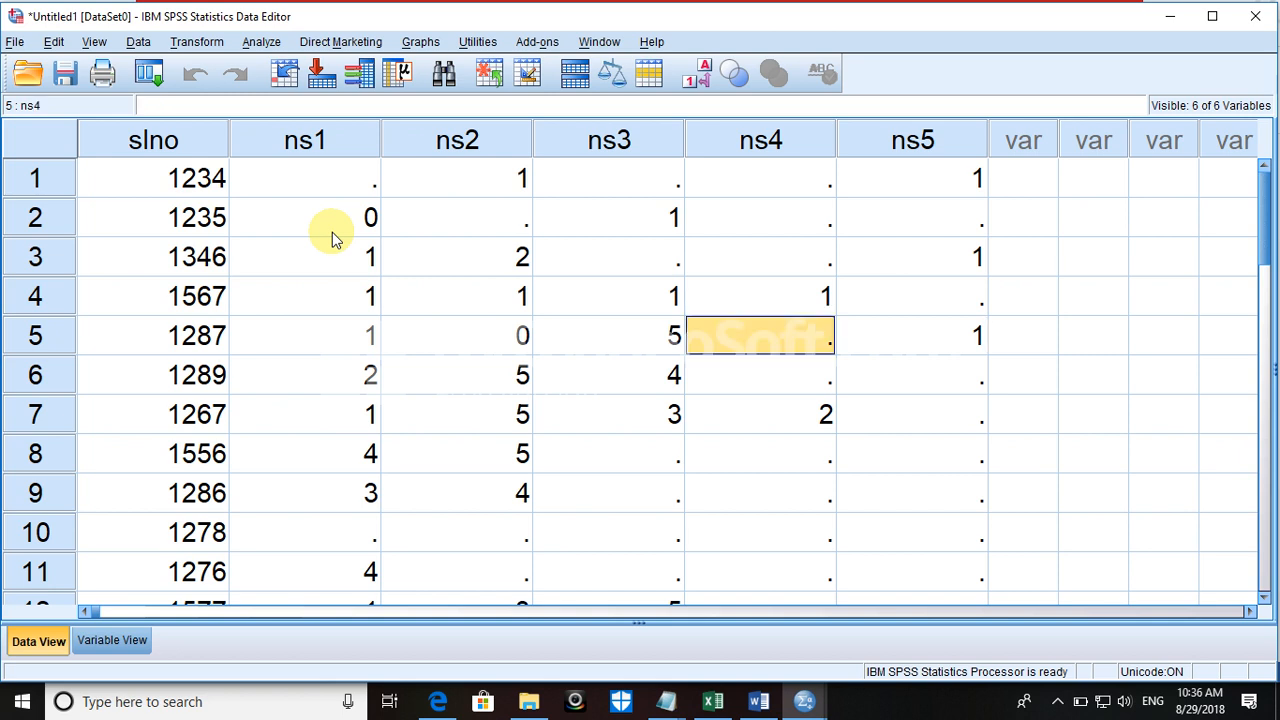
{"action": "key", "text": "BackSpace"}
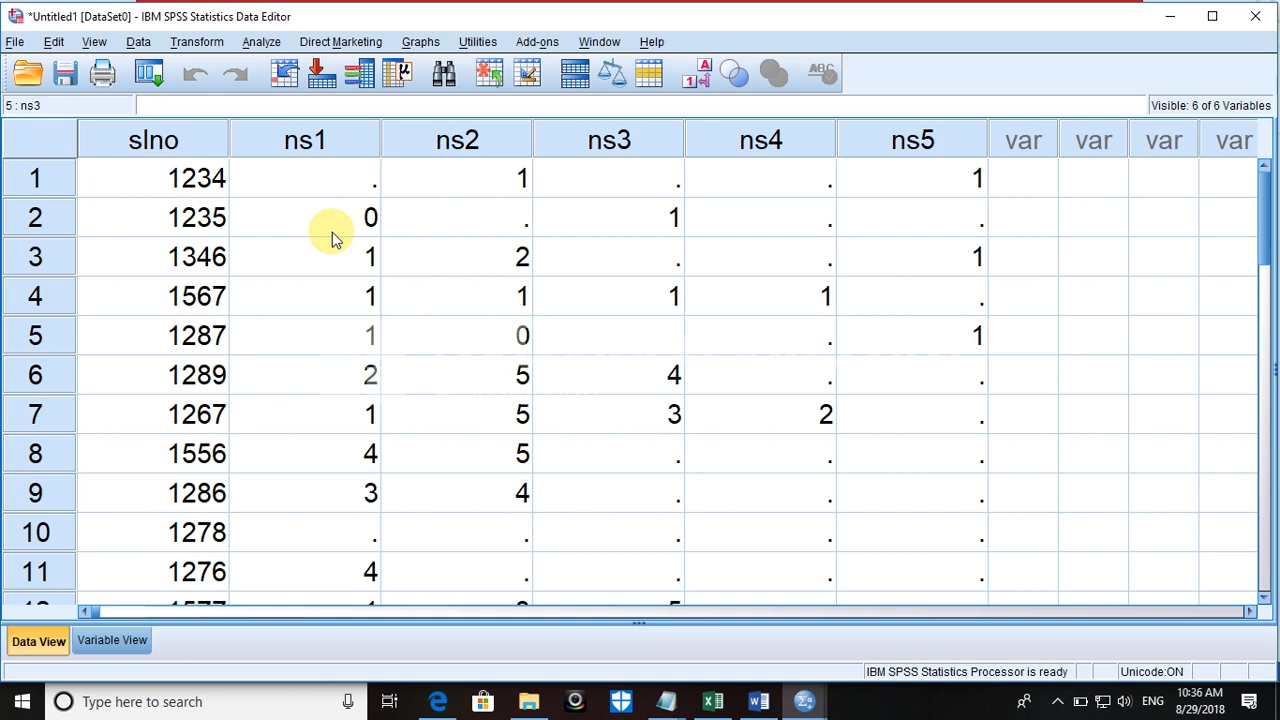
Step: Replace the code in ns2 of row 3 with 1
{"action": "left_click", "coordinate": [457, 248]}
{"action": "key", "text": "BackSpace"}
{"action": "type", "text": "1"}
Step: Recode row 6 by entering 1 in ns2, ns4 and ns5 and clearing ns3 and ns1
{"action": "key", "text": "Down"}
{"action": "key", "text": "Down"}
{"action": "key", "text": "Down"}
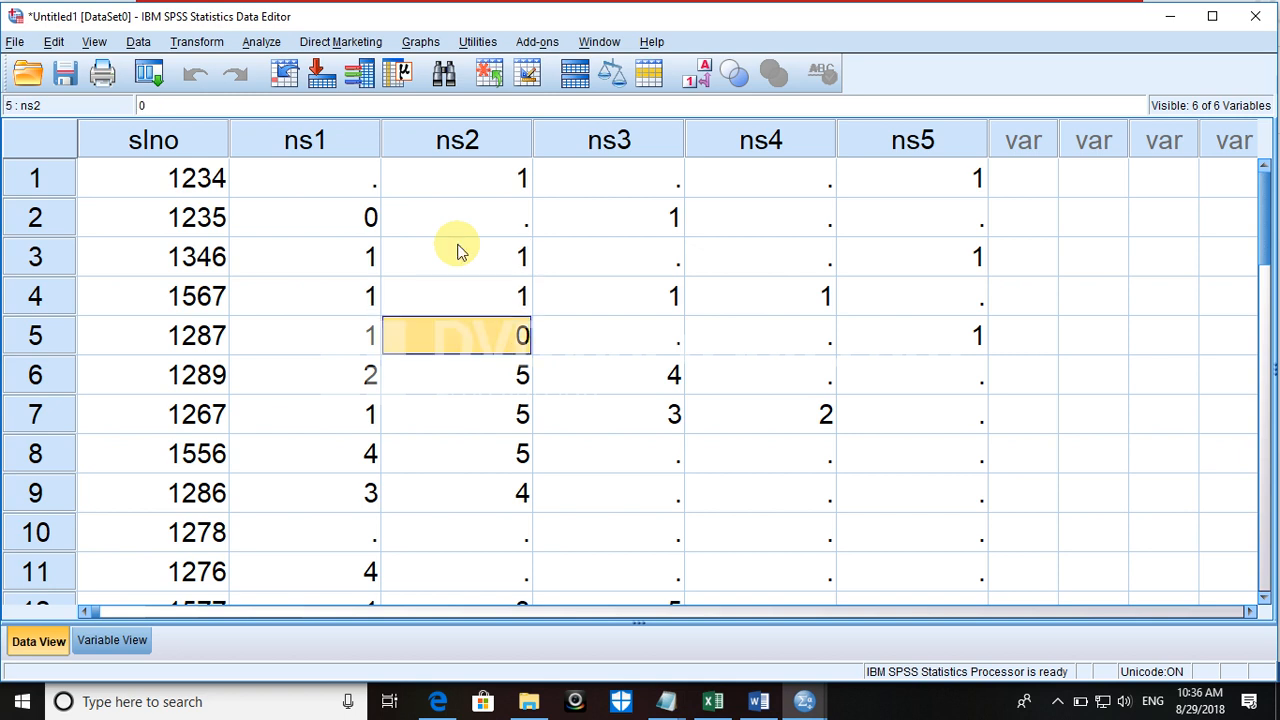
{"action": "type", "text": "1"}
{"action": "key", "text": "Right"}
{"action": "key", "text": "Right"}
{"action": "type", "text": "1"}
{"action": "key", "text": "Right"}
{"action": "type", "text": "1"}
{"action": "key", "text": "Left"}
{"action": "key", "text": "Left"}
{"action": "key", "text": "BackSpace"}
{"action": "key", "text": "Left"}
{"action": "key", "text": "Left"}
{"action": "key", "text": "BackSpace"}
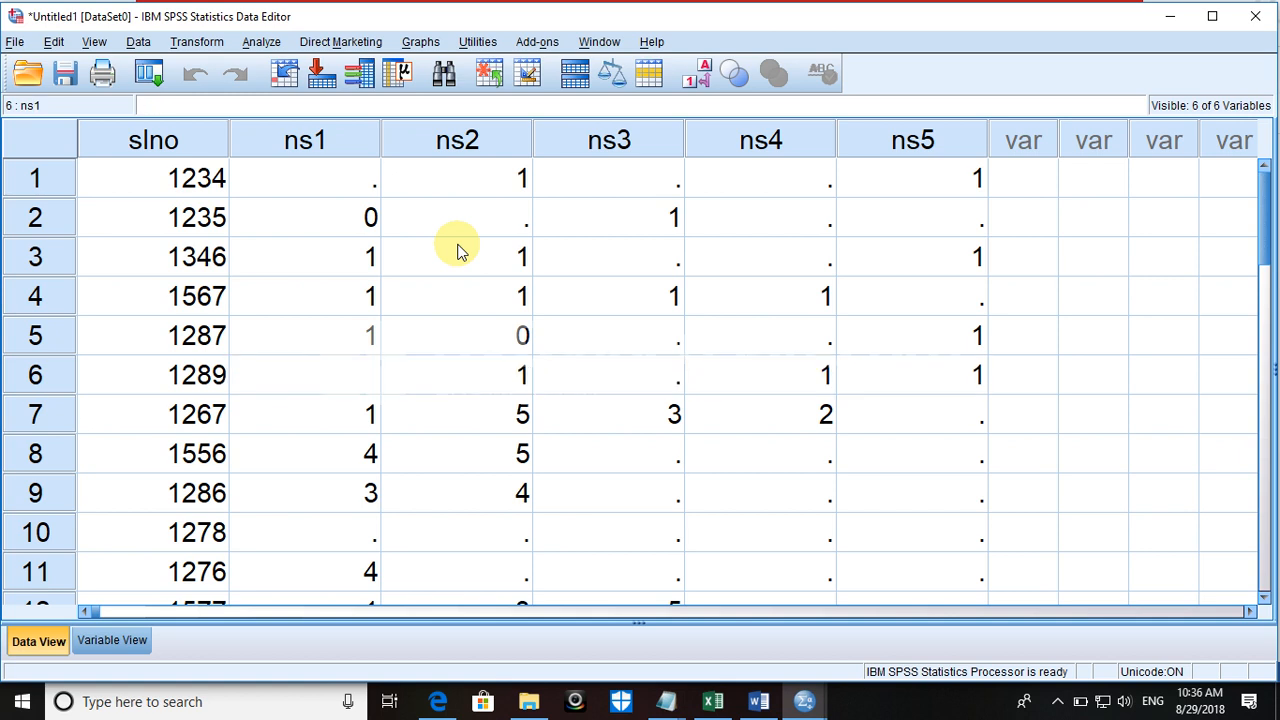
Step: Clear ns2 in row 5 and replace the code in ns2 of row 7 with 1
{"action": "left_click", "coordinate": [508, 330]}
{"action": "key", "text": "BackSpace"}
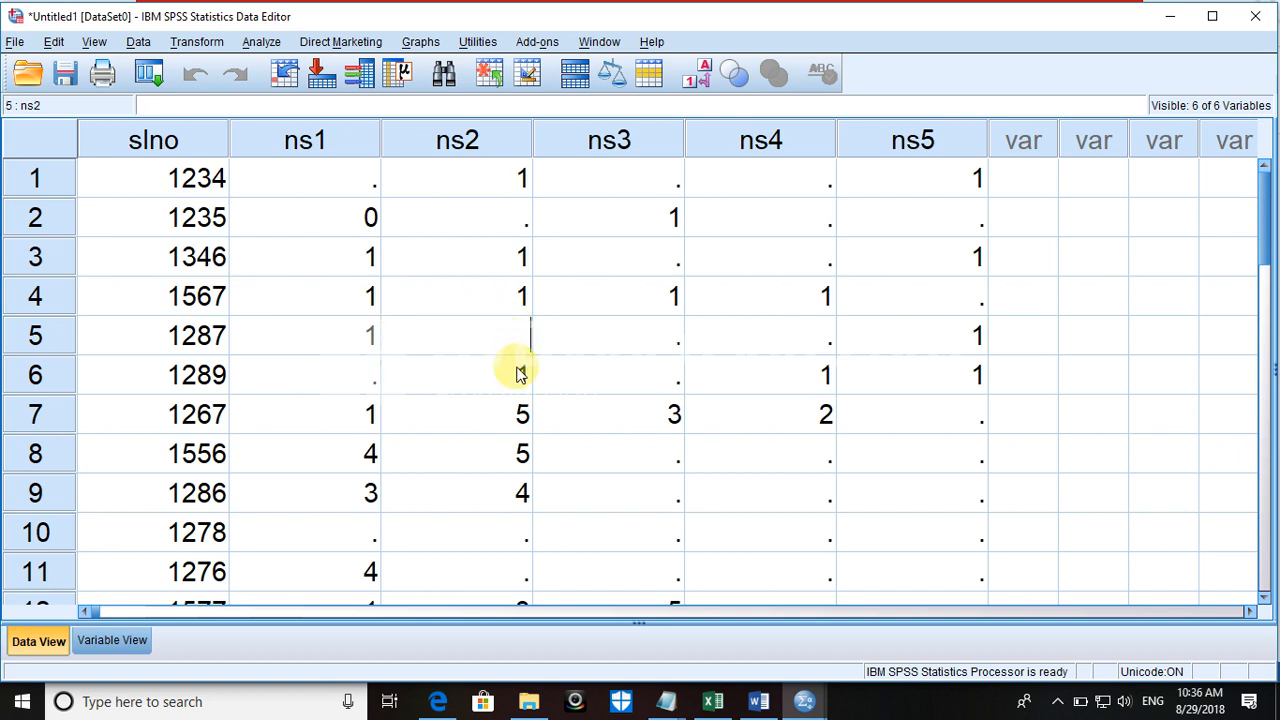
{"action": "left_click", "coordinate": [527, 419]}
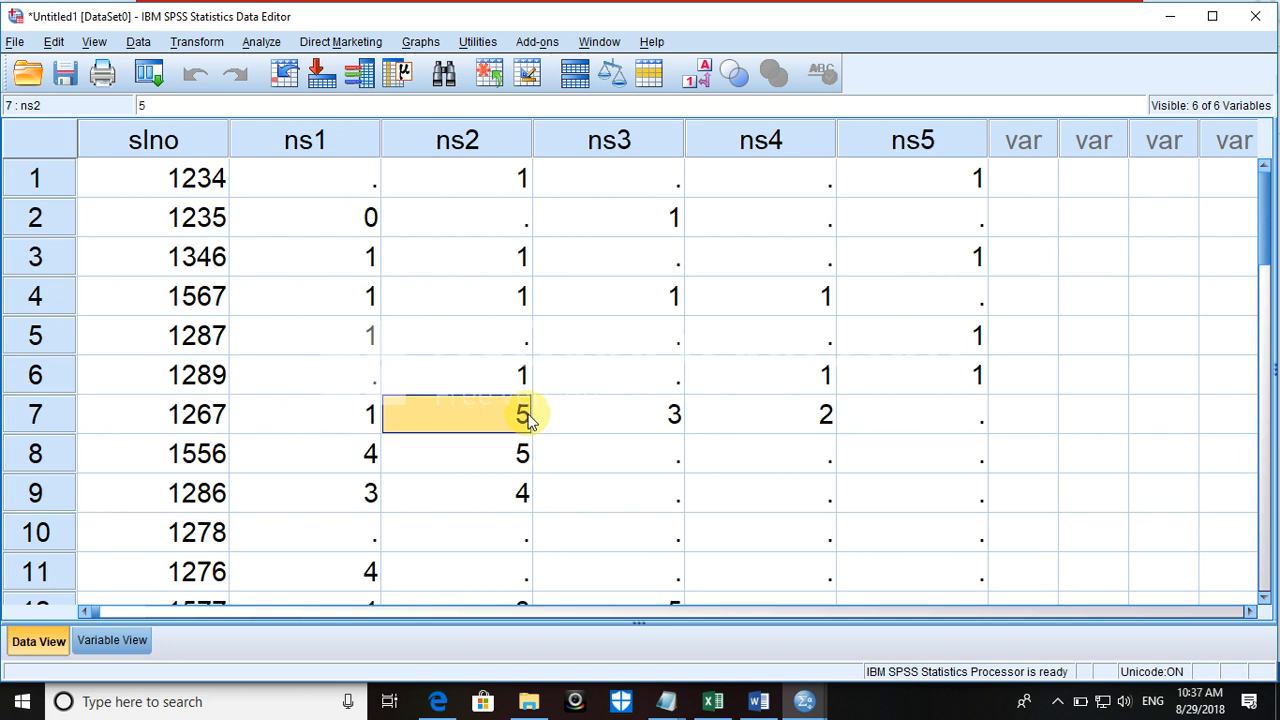
{"action": "type", "text": "1"}
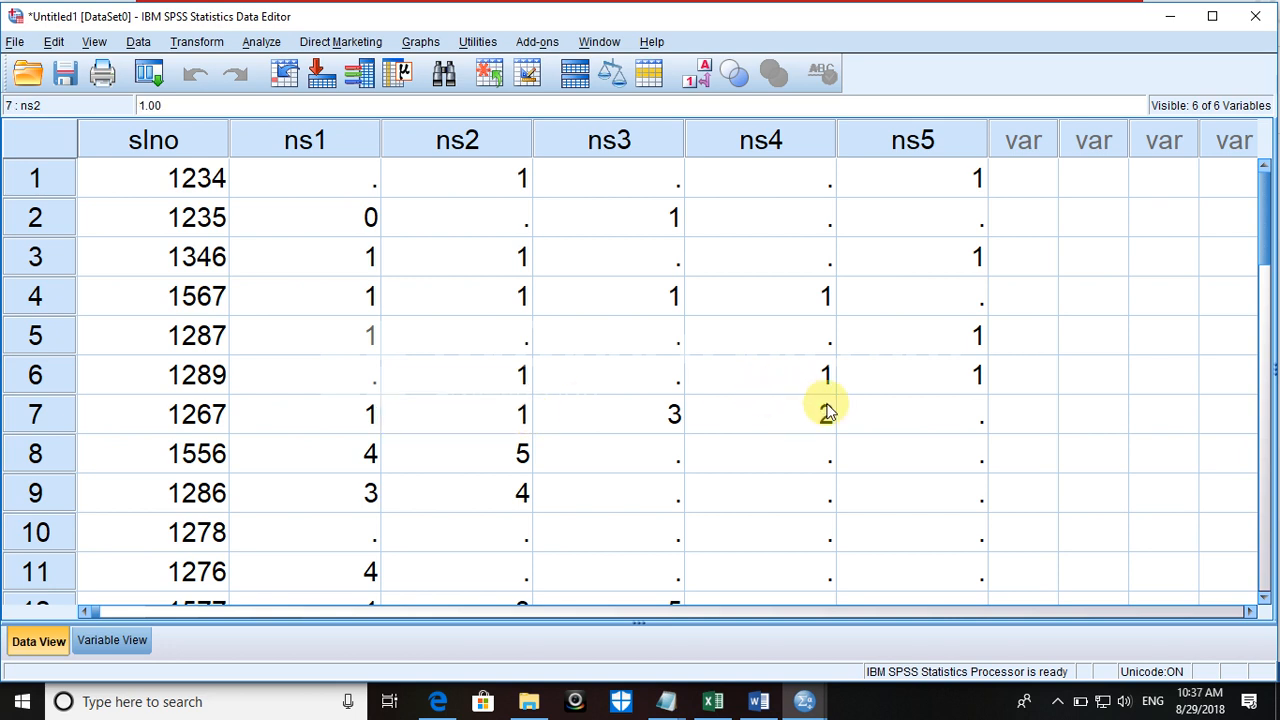
{"action": "type", "text": "1"}
{"action": "key", "text": "BackSpace"}
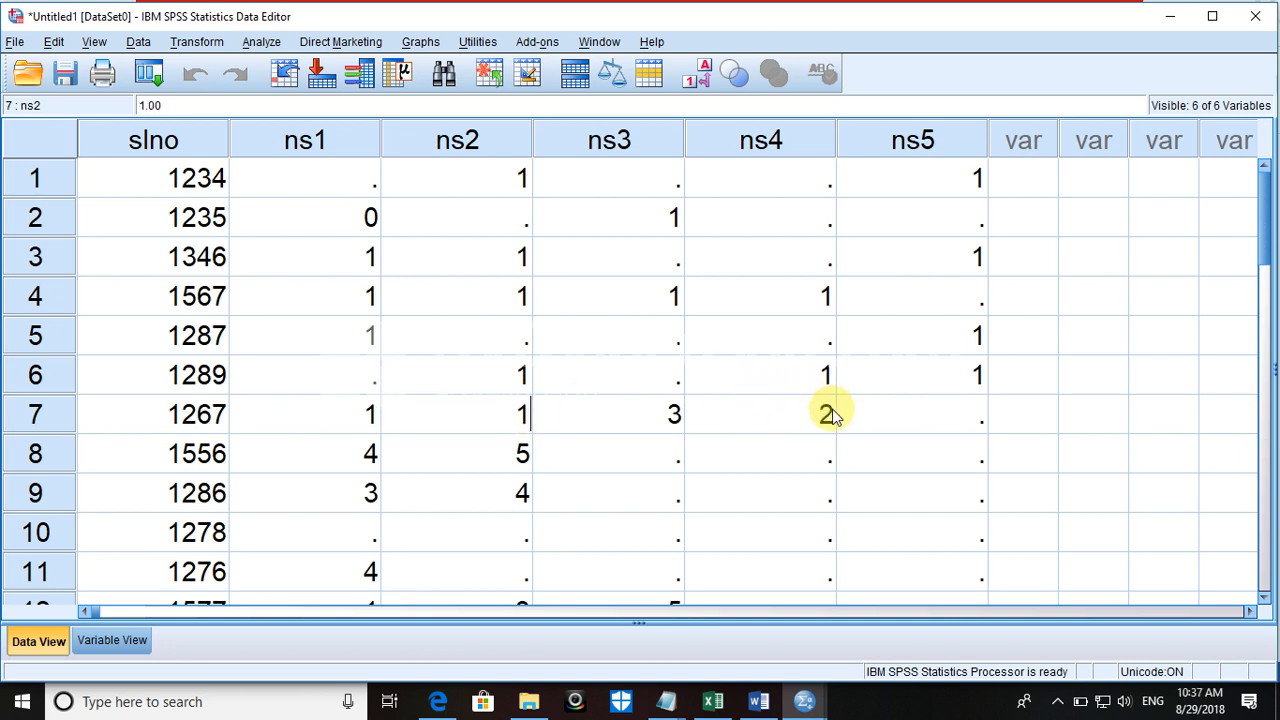
Step: In row 7, set ns5 and ns3 to 1 and clear the ns4 value
{"action": "left_click", "coordinate": [865, 418]}
{"action": "type", "text": "1"}
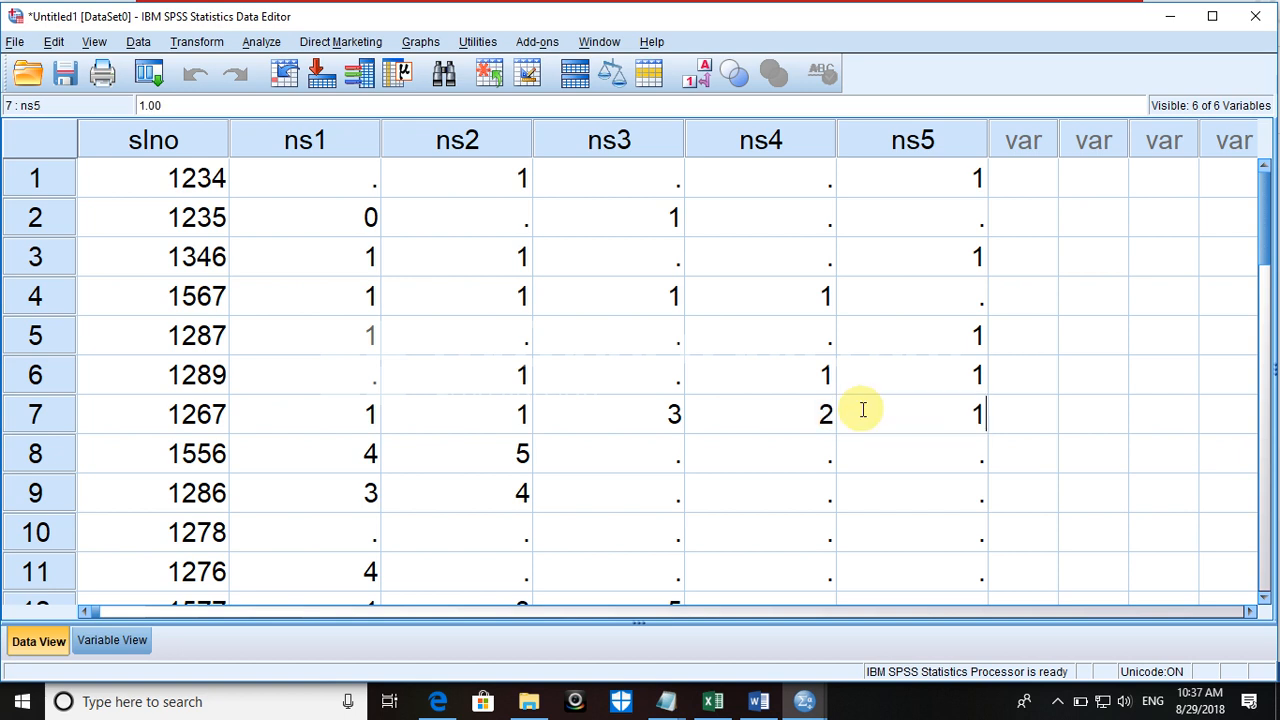
{"action": "left_click", "coordinate": [818, 420]}
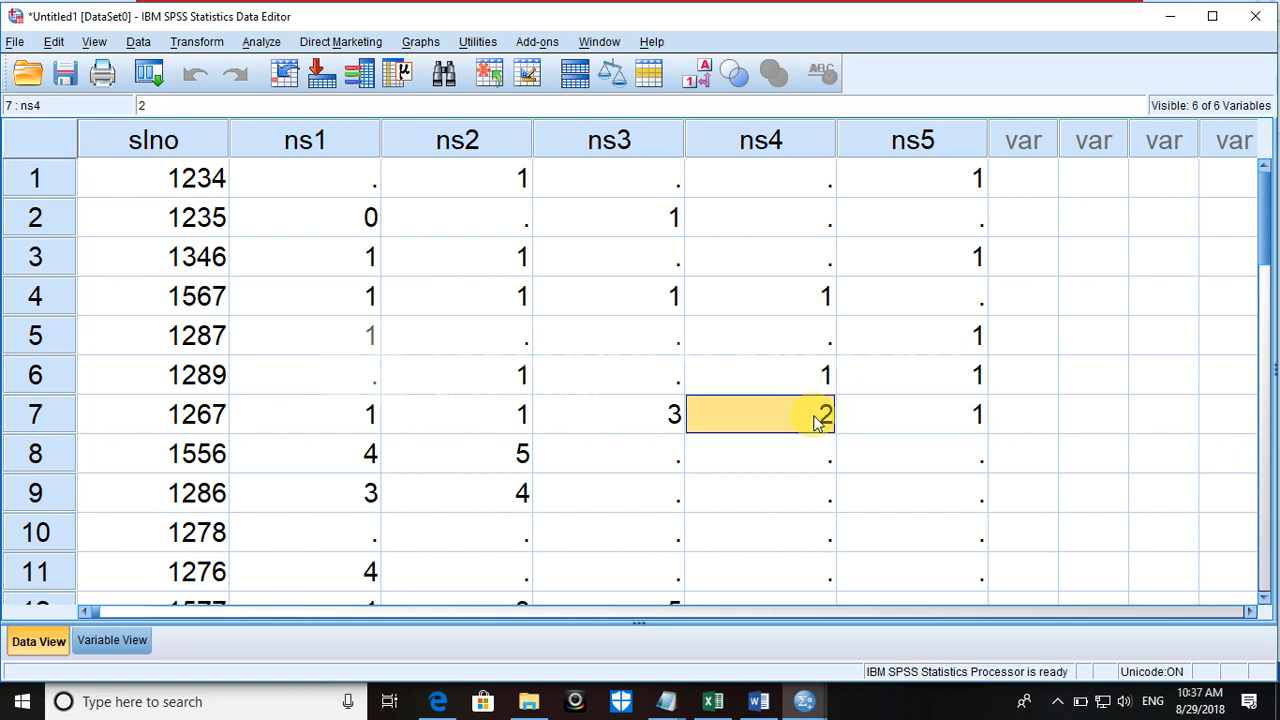
{"action": "left_click", "coordinate": [512, 414]}
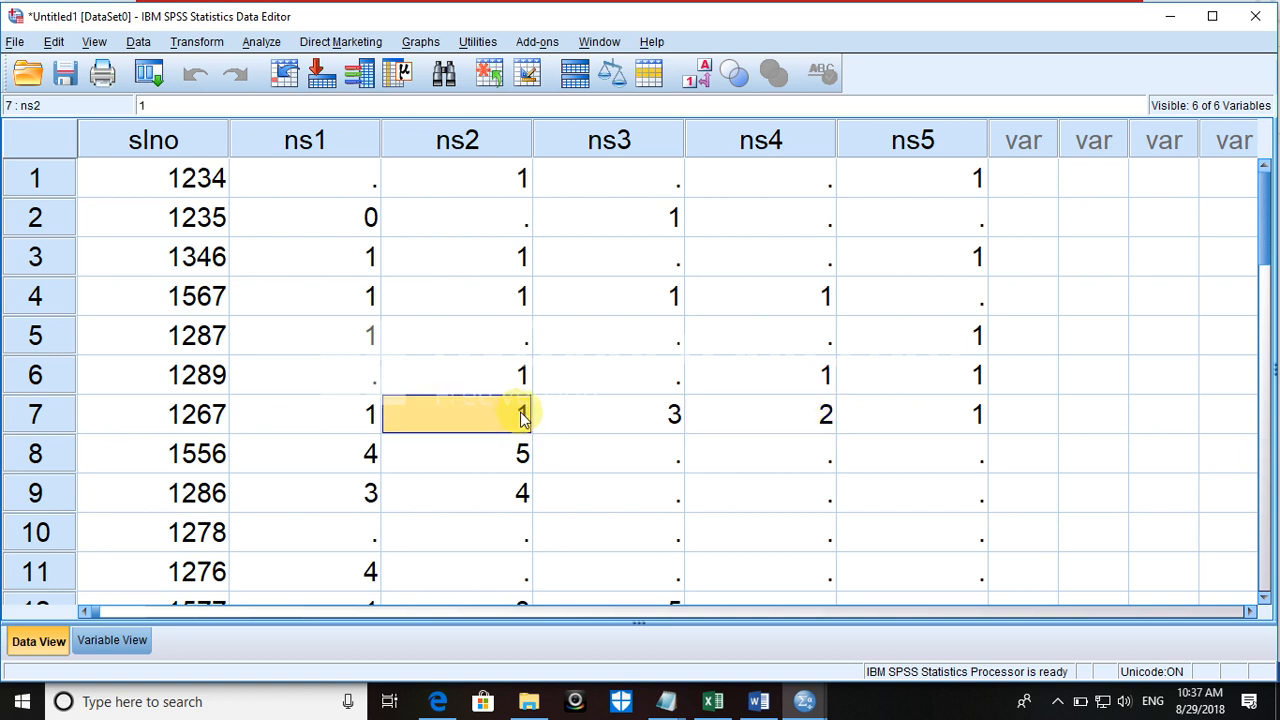
{"action": "left_click", "coordinate": [675, 414]}
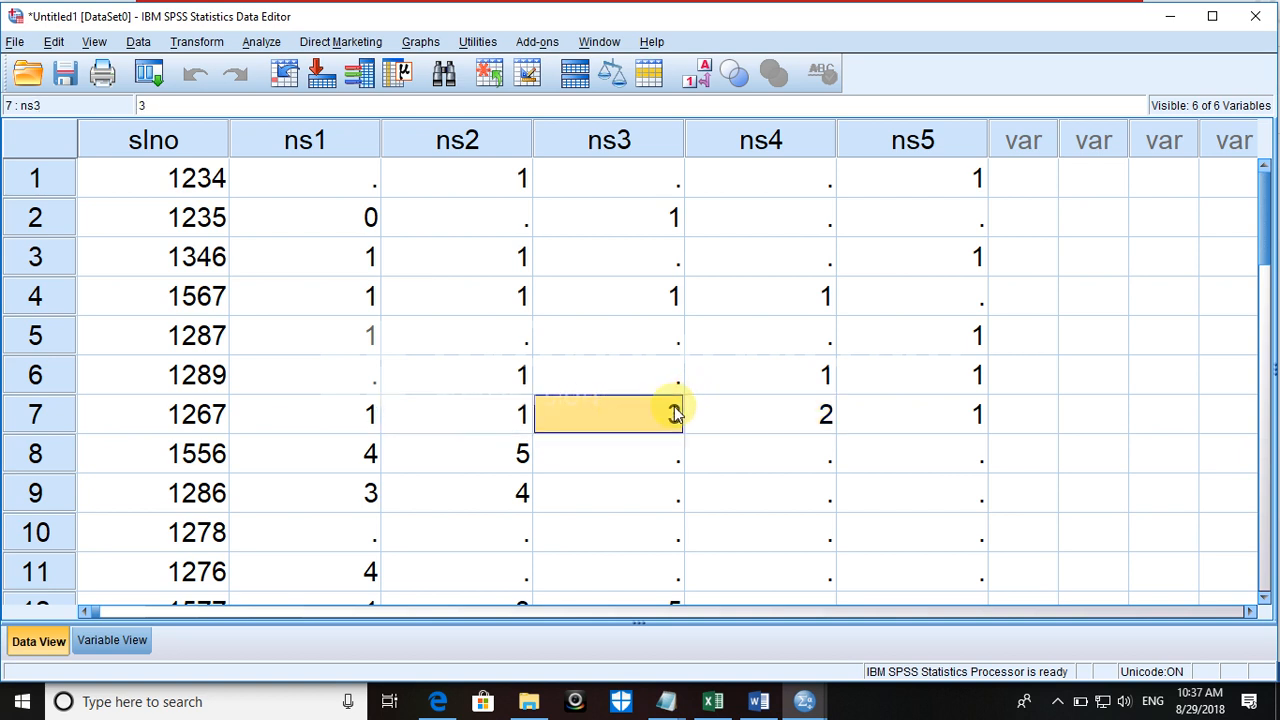
{"action": "type", "text": "1"}
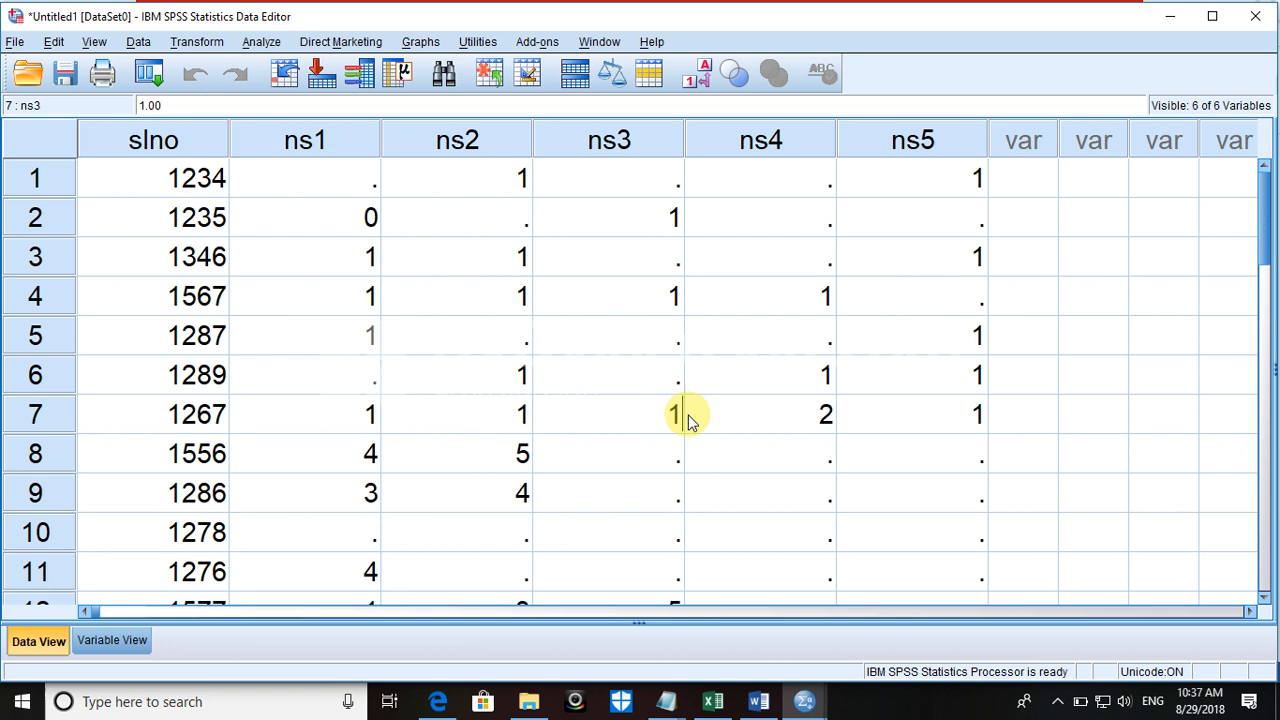
{"action": "left_click", "coordinate": [818, 424]}
{"action": "key", "text": "BackSpace"}
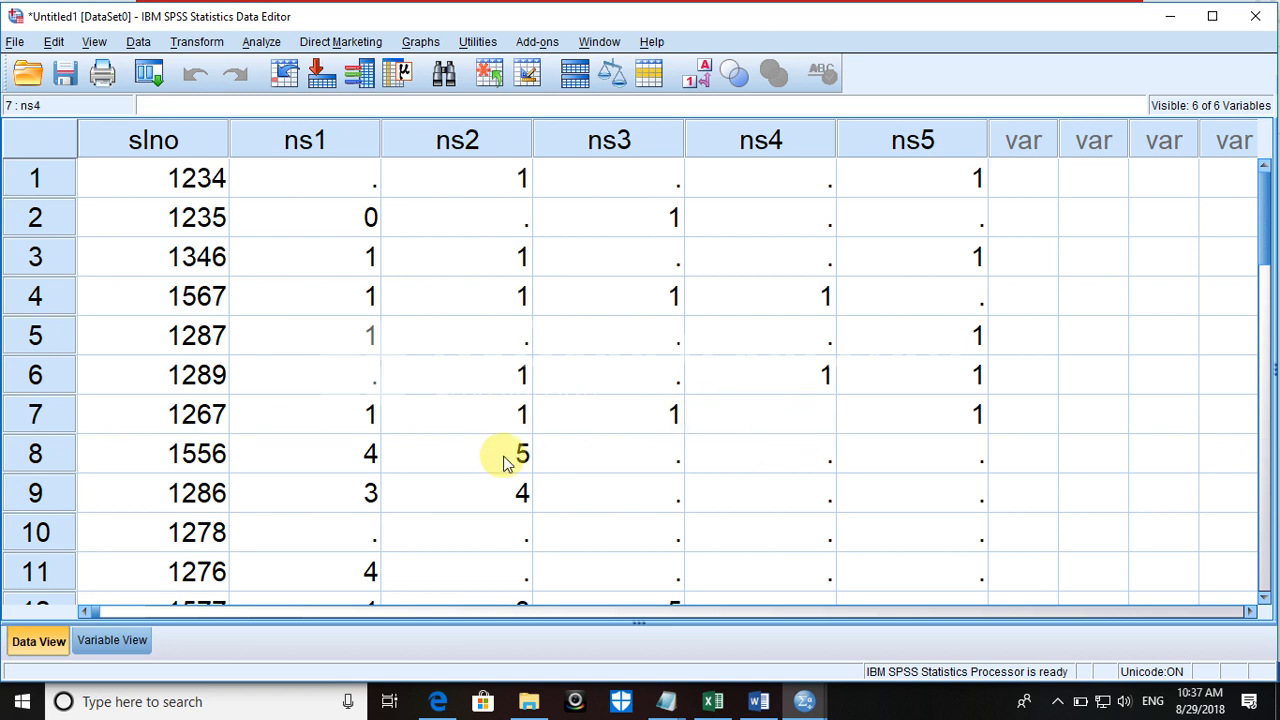
Step: In row 8, set ns4 and ns5 to 1 and clear the ns2 and ns1 values
{"action": "left_click", "coordinate": [833, 466]}
{"action": "type", "text": "1"}
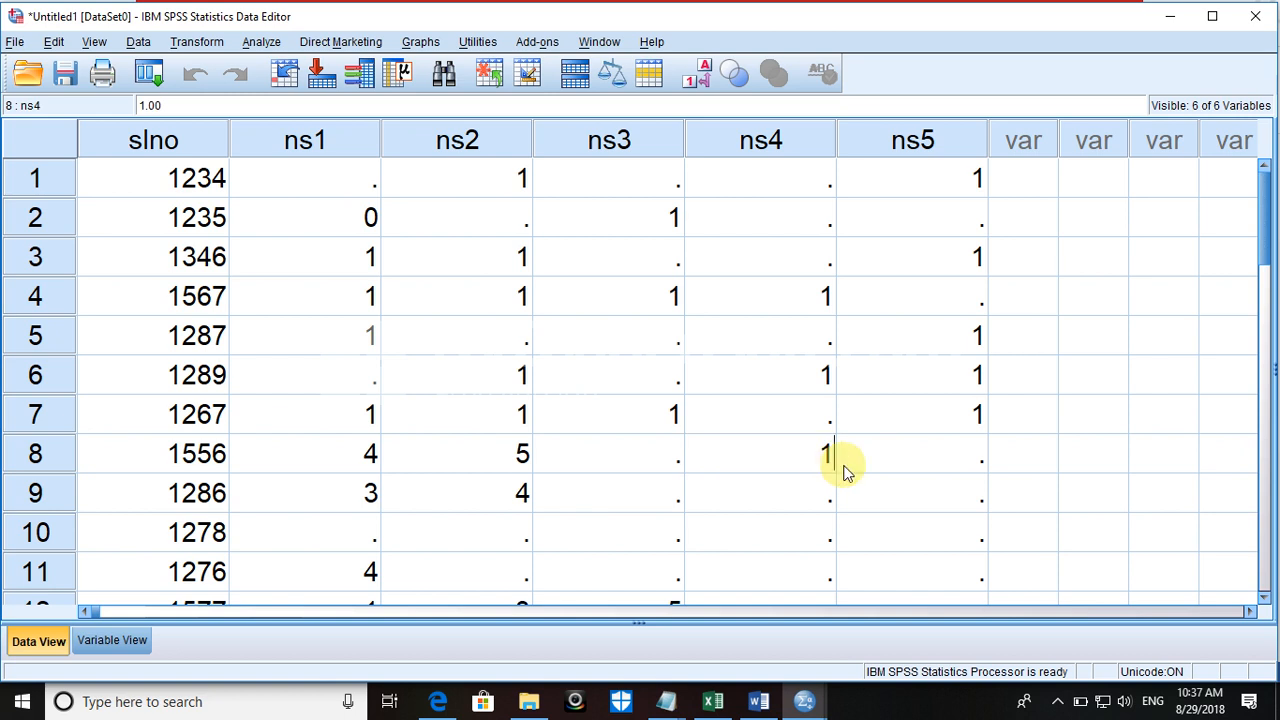
{"action": "left_click", "coordinate": [903, 454]}
{"action": "type", "text": "1"}
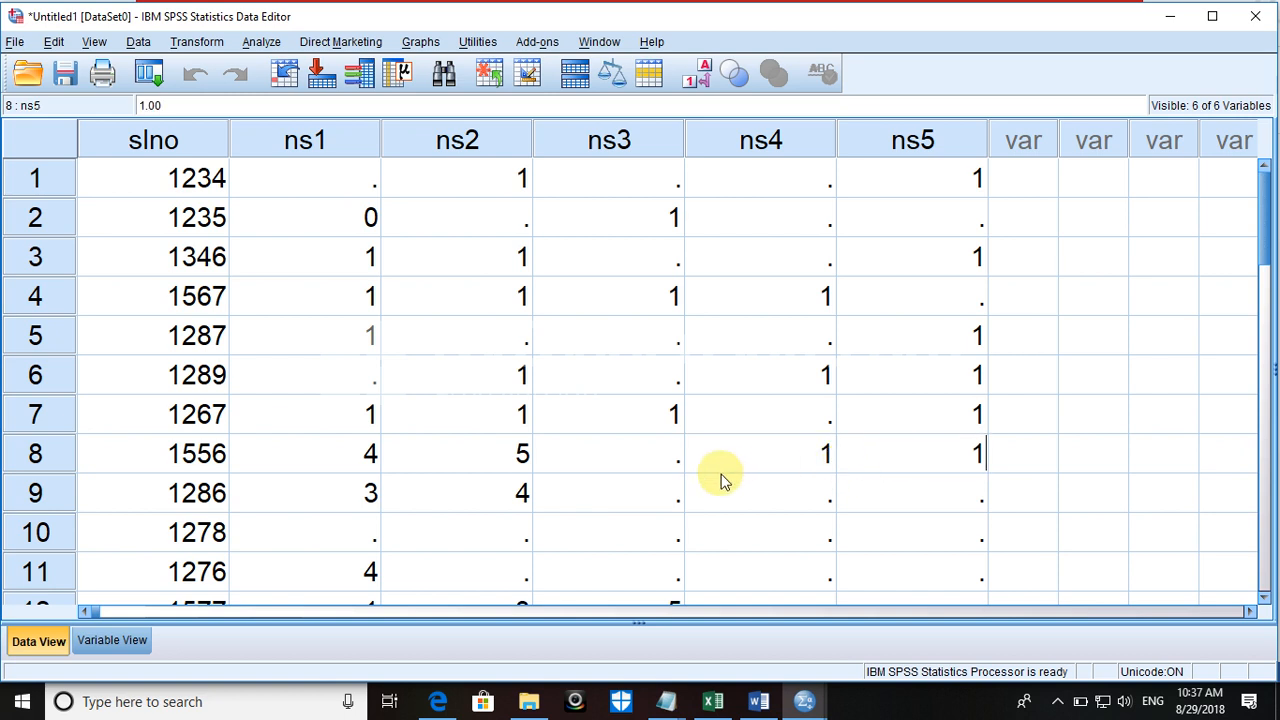
{"action": "left_click", "coordinate": [510, 455]}
{"action": "key", "text": "BackSpace"}
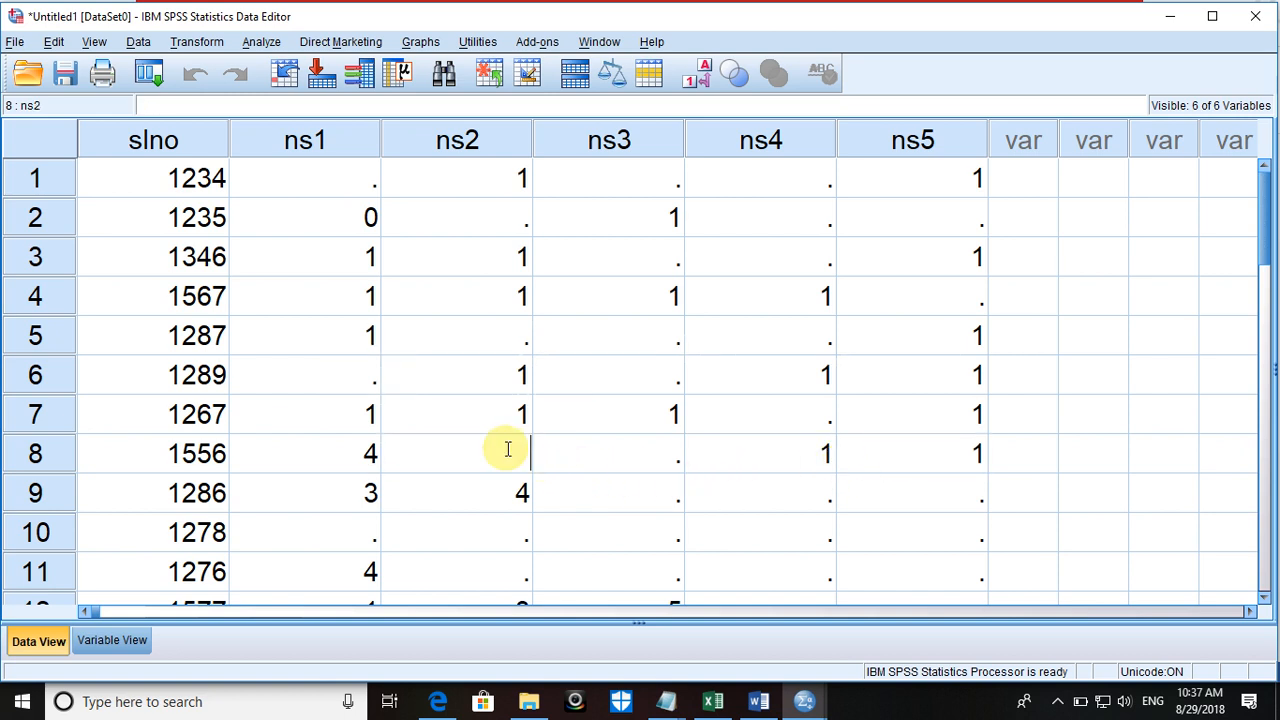
{"action": "left_click", "coordinate": [365, 455]}
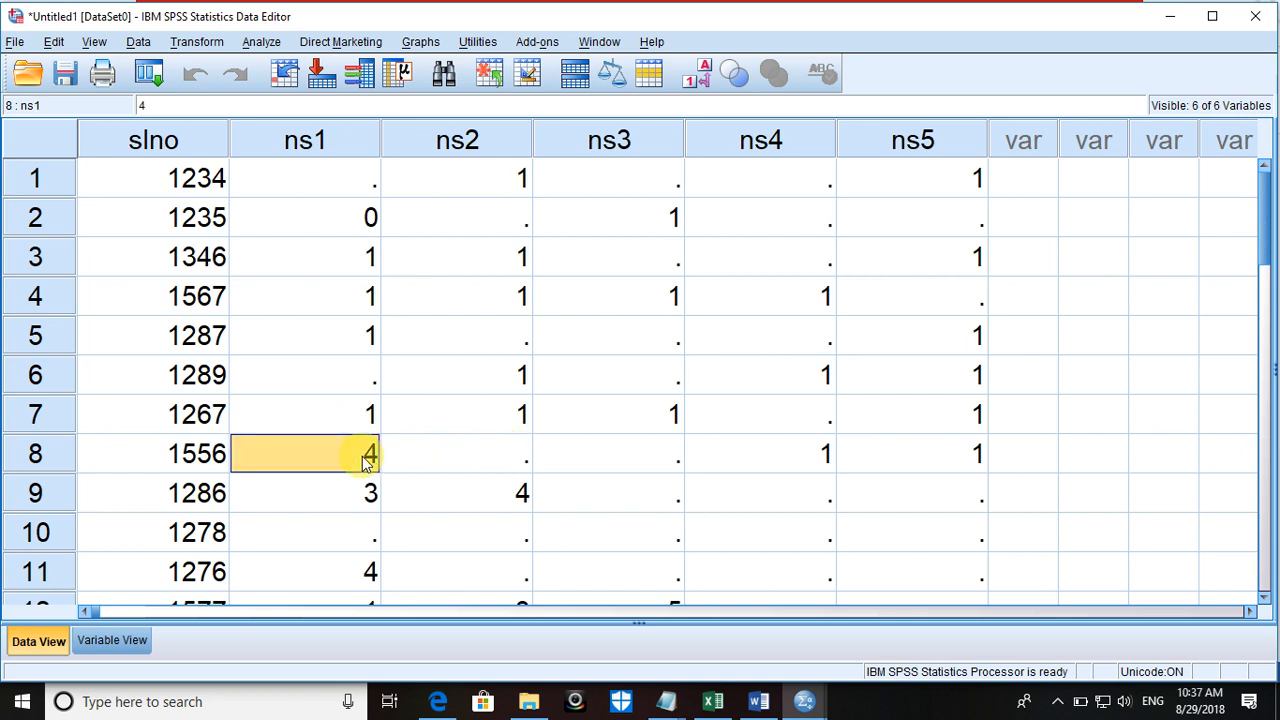
{"action": "key", "text": "BackSpace"}
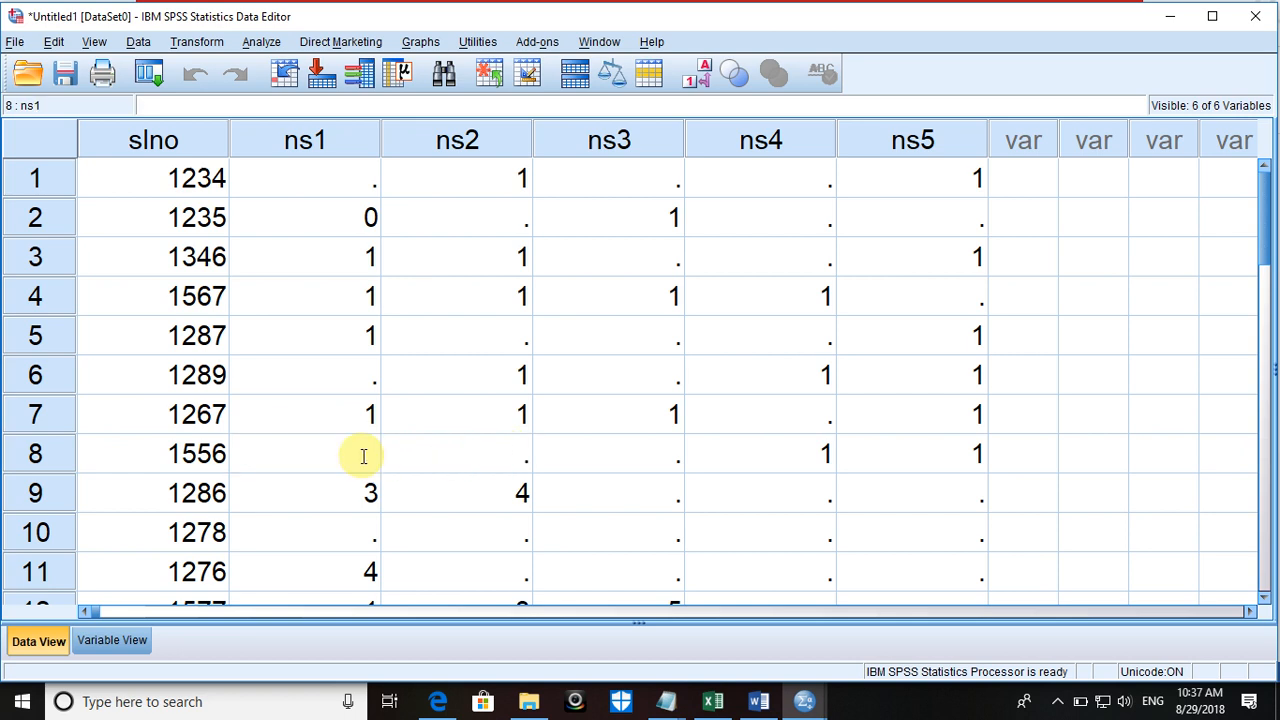
Step: In row 9, set ns3, ns4 and ns1 to 1 and clear the ns2 value
{"action": "left_click", "coordinate": [674, 505]}
{"action": "type", "text": "1"}
{"action": "left_click", "coordinate": [752, 495]}
{"action": "type", "text": "1"}
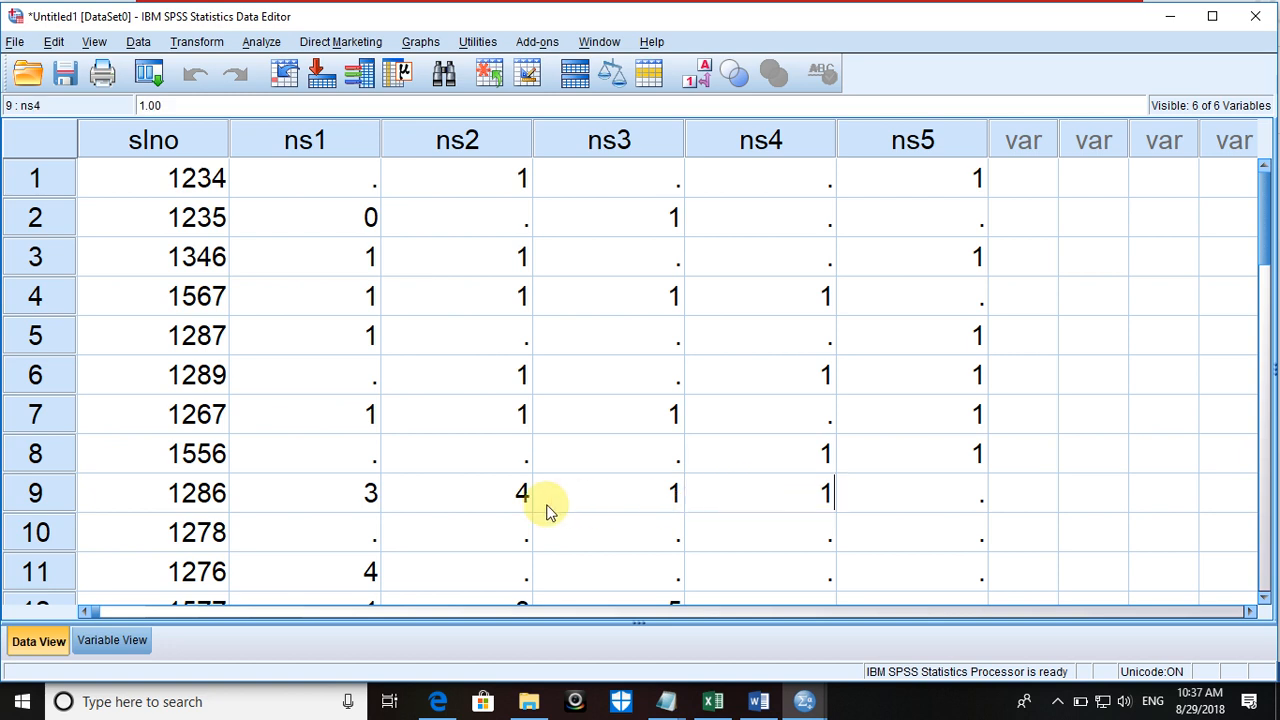
{"action": "left_click", "coordinate": [503, 513]}
{"action": "key", "text": "BackSpace"}
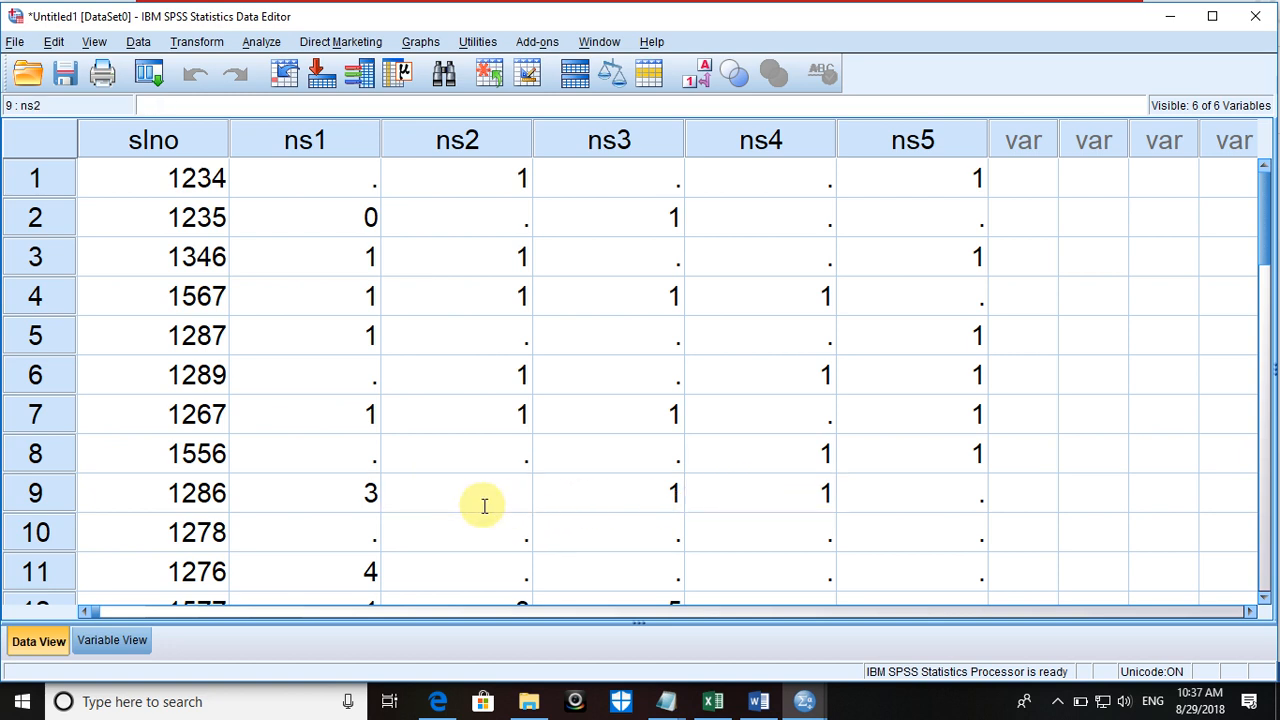
{"action": "left_click", "coordinate": [367, 507]}
{"action": "type", "text": "1"}
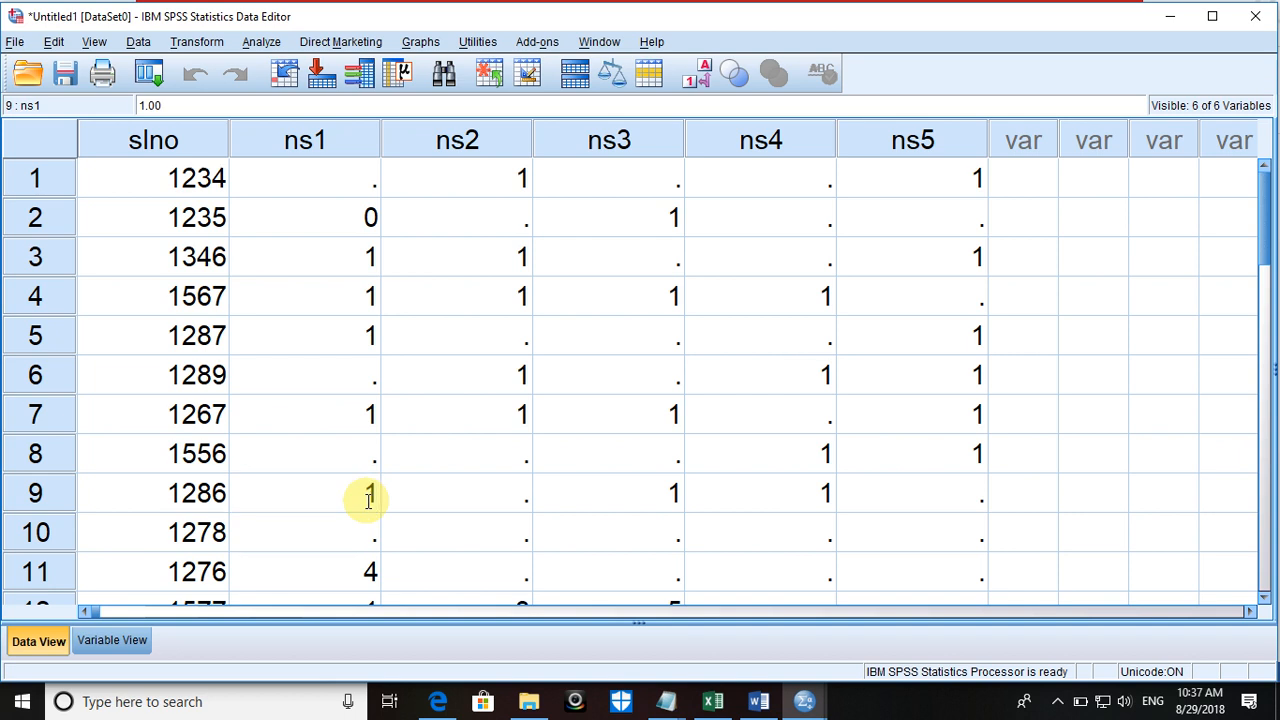
Step: Set ns4 to 1 in row 11 of the data
{"action": "key", "text": "Down"}
{"action": "key", "text": "Down"}
{"action": "key", "text": "Down"}
{"action": "key", "text": "Down"}
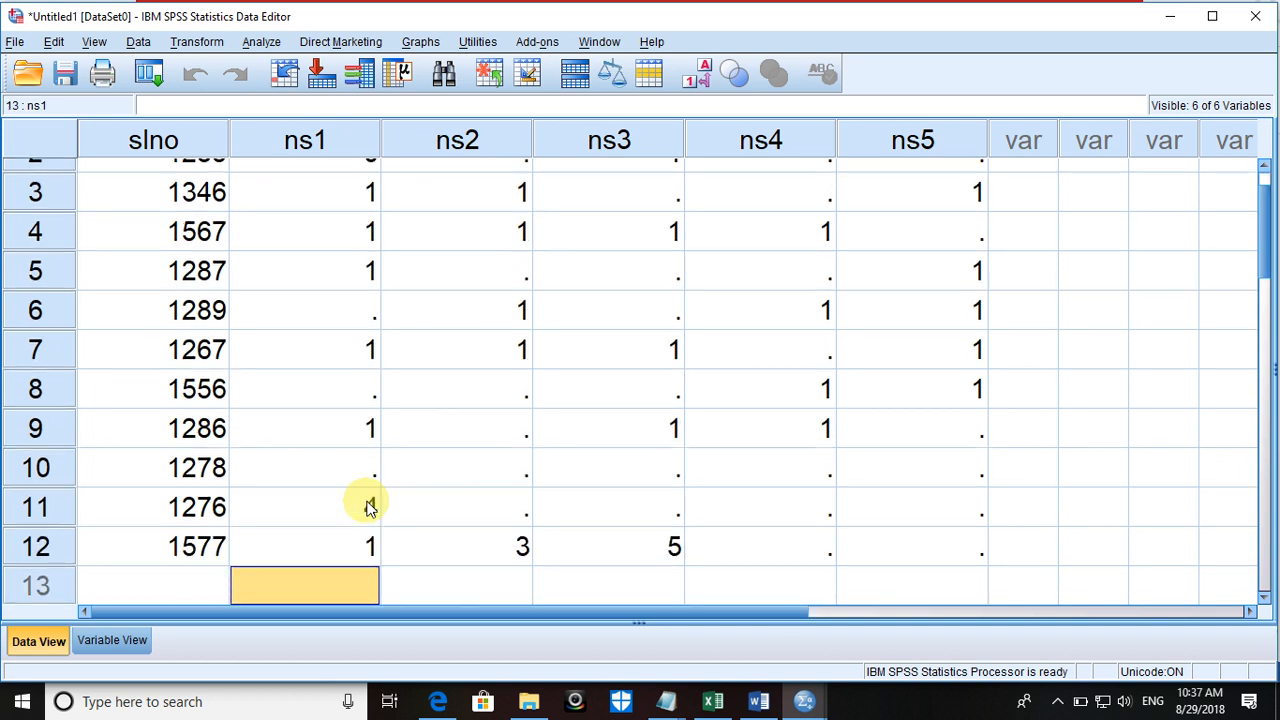
{"action": "left_click", "coordinate": [821, 510]}
{"action": "type", "text": "1"}
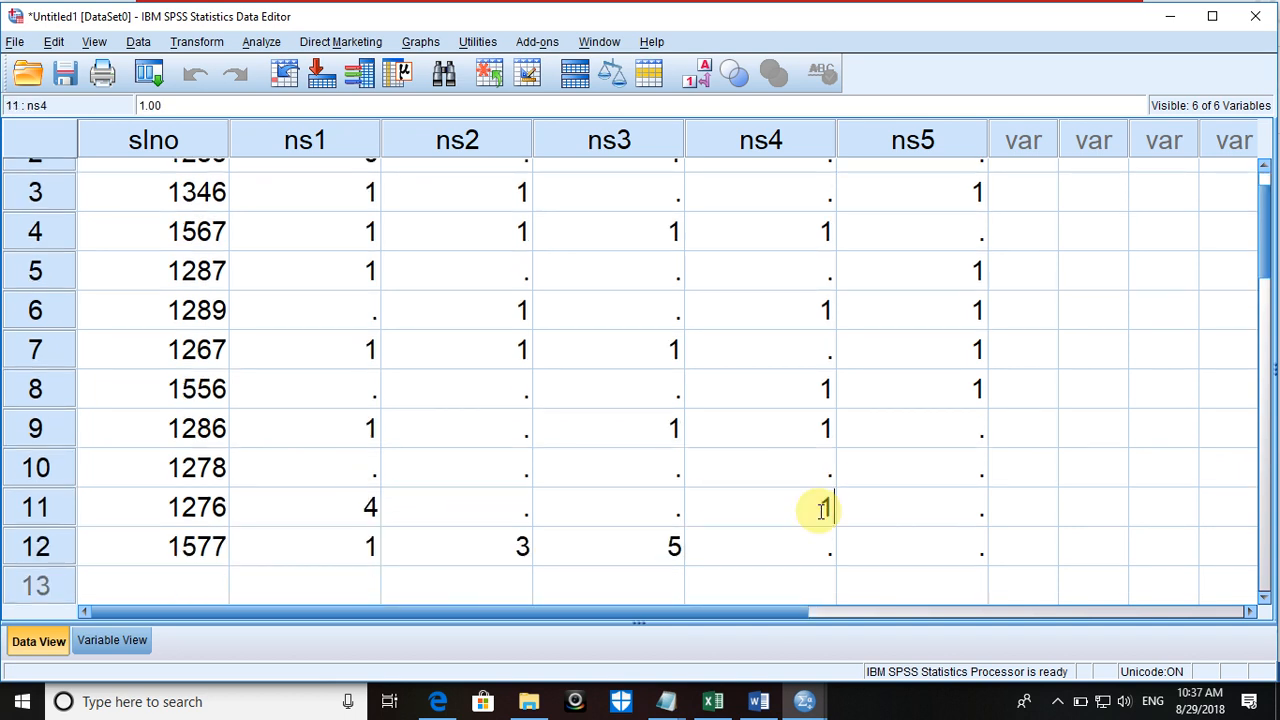
Step: In row 12, set ns5 and ns3 to 1 and clear the ns2 value
{"action": "left_click", "coordinate": [913, 551]}
{"action": "type", "text": "1"}
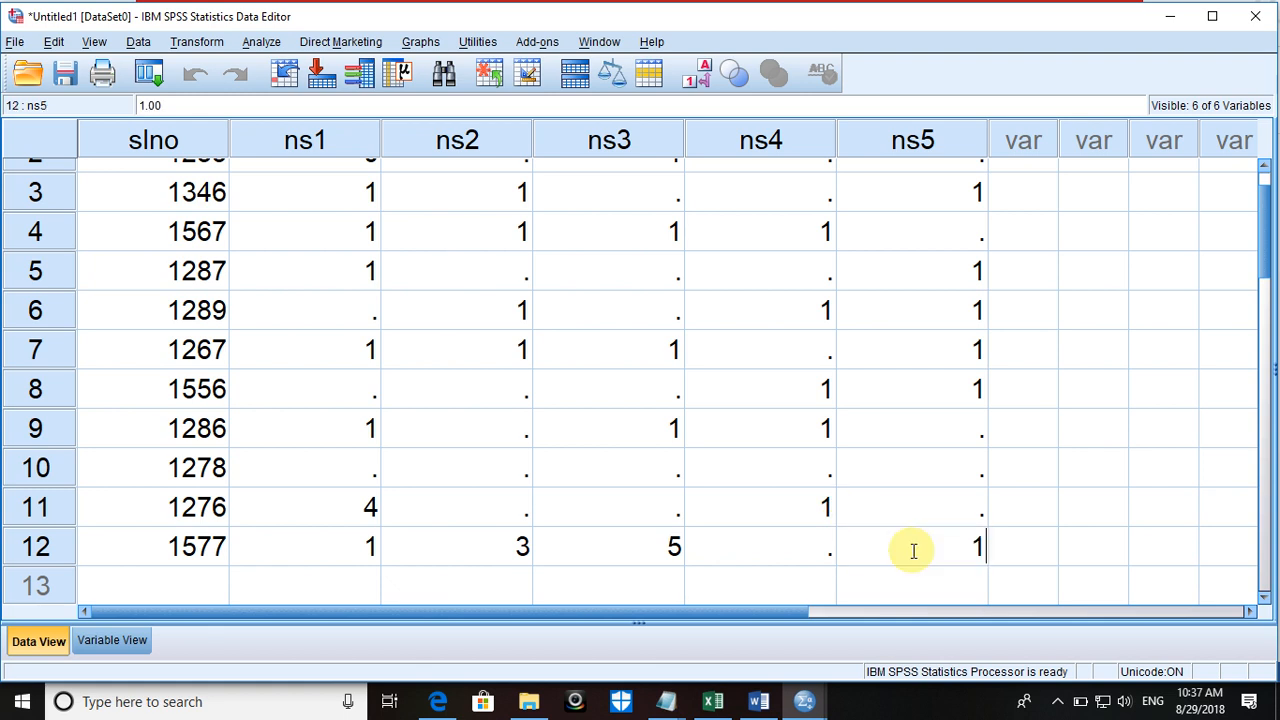
{"action": "left_click", "coordinate": [675, 543]}
{"action": "type", "text": "1"}
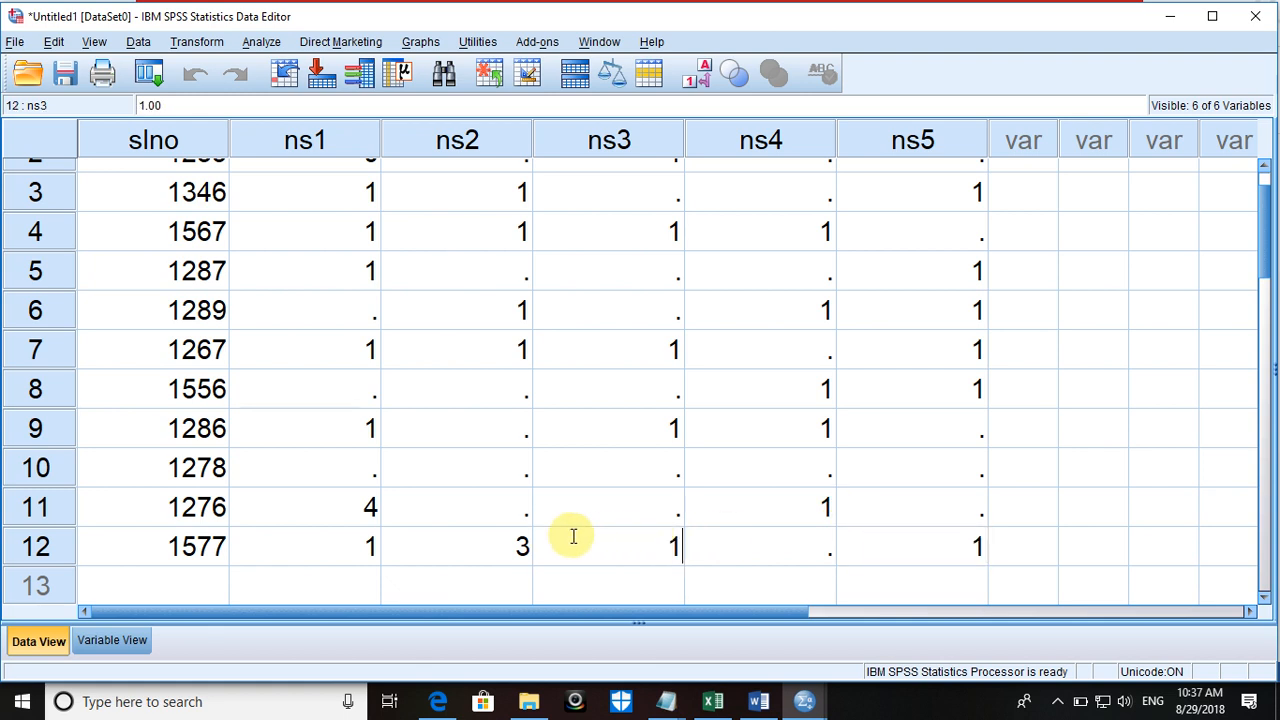
{"action": "left_click", "coordinate": [521, 546]}
{"action": "key", "text": "BackSpace"}
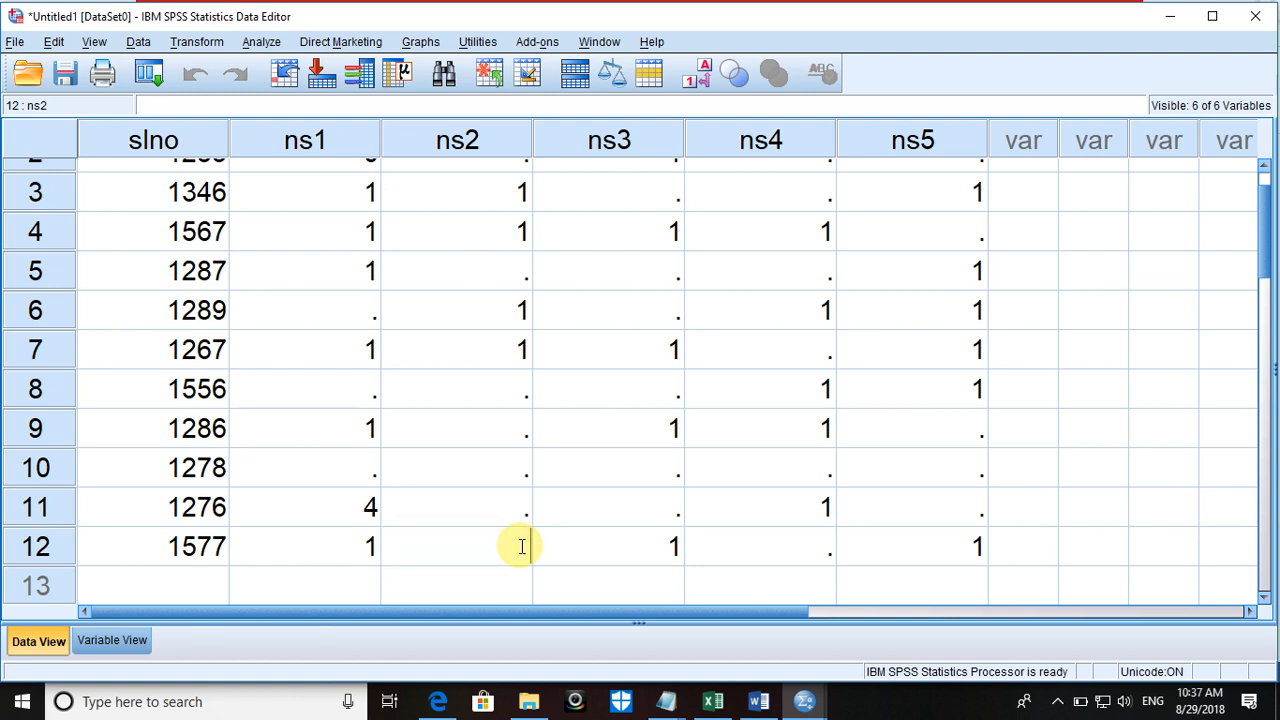
Step: Clear the ns1 values in rows 11 and 2
{"action": "left_click", "coordinate": [356, 516]}
{"action": "key", "text": "BackSpace"}
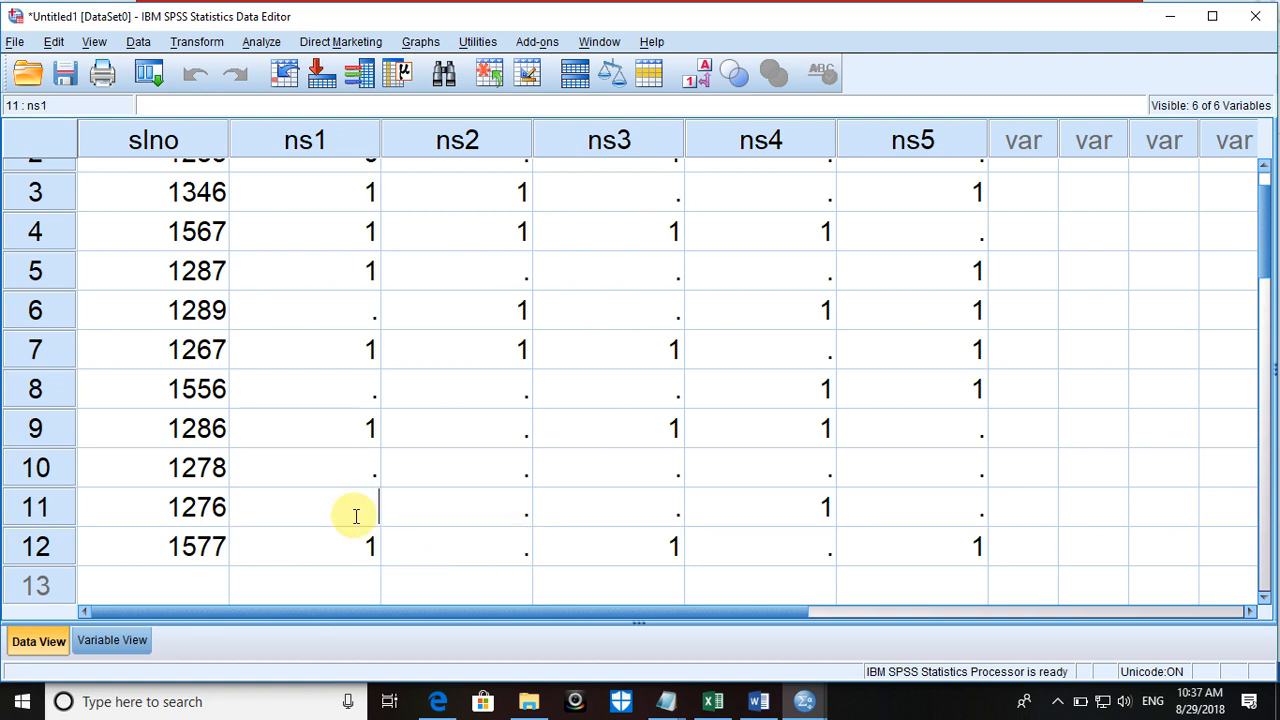
{"action": "key", "text": "Up"}
{"action": "key", "text": "Up"}
{"action": "key", "text": "Up"}
{"action": "key", "text": "Up"}
{"action": "key", "text": "Up"}
{"action": "key", "text": "Up"}
{"action": "key", "text": "Up"}
{"action": "key", "text": "Up"}
{"action": "key", "text": "Up"}
{"action": "key", "text": "Up"}
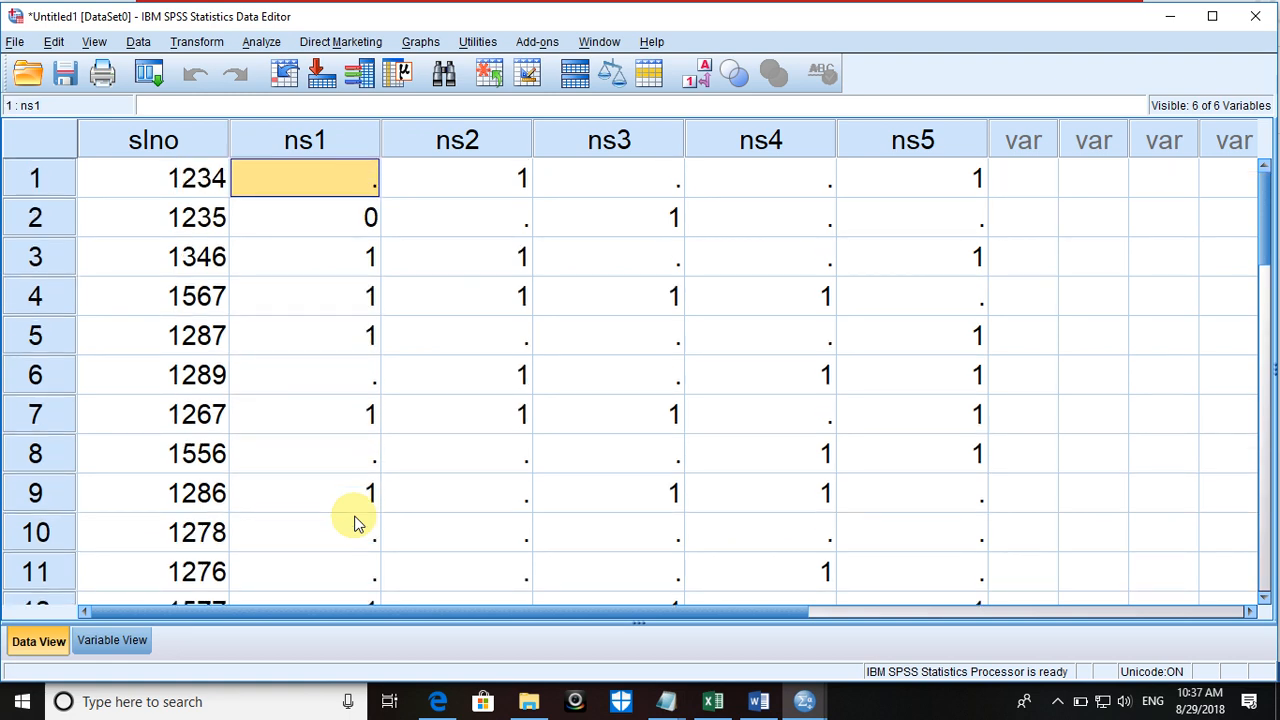
{"action": "left_click", "coordinate": [349, 236]}
{"action": "key", "text": "Delete"}
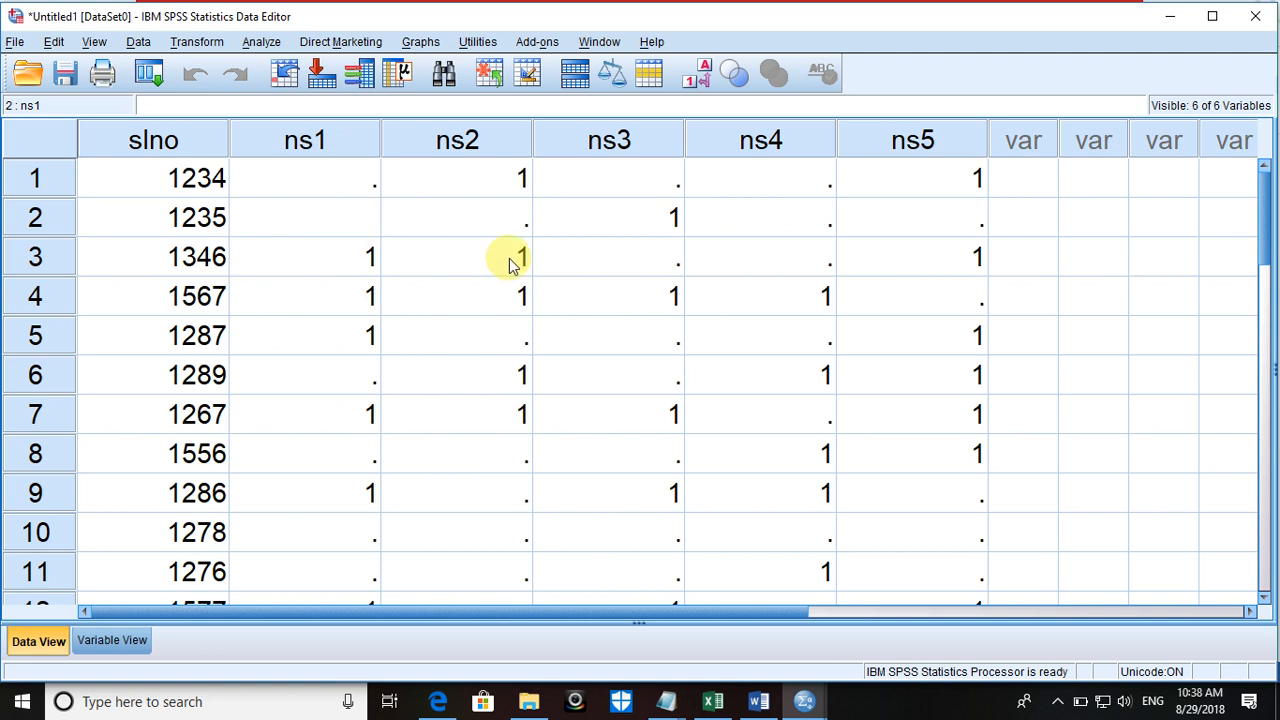
Step: Review the recoded ns1 to ns5 entries across all rows of the dataset
{"action": "left_click", "coordinate": [556, 290]}
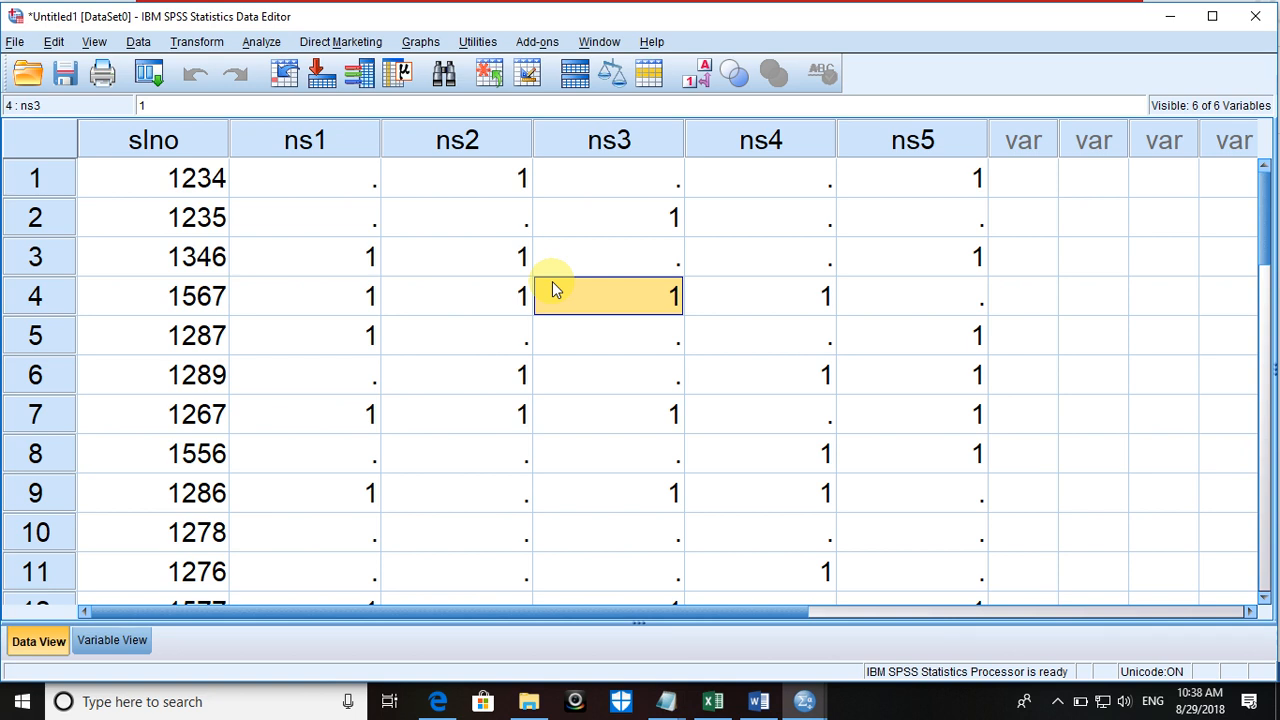
{"action": "left_click", "coordinate": [429, 343]}
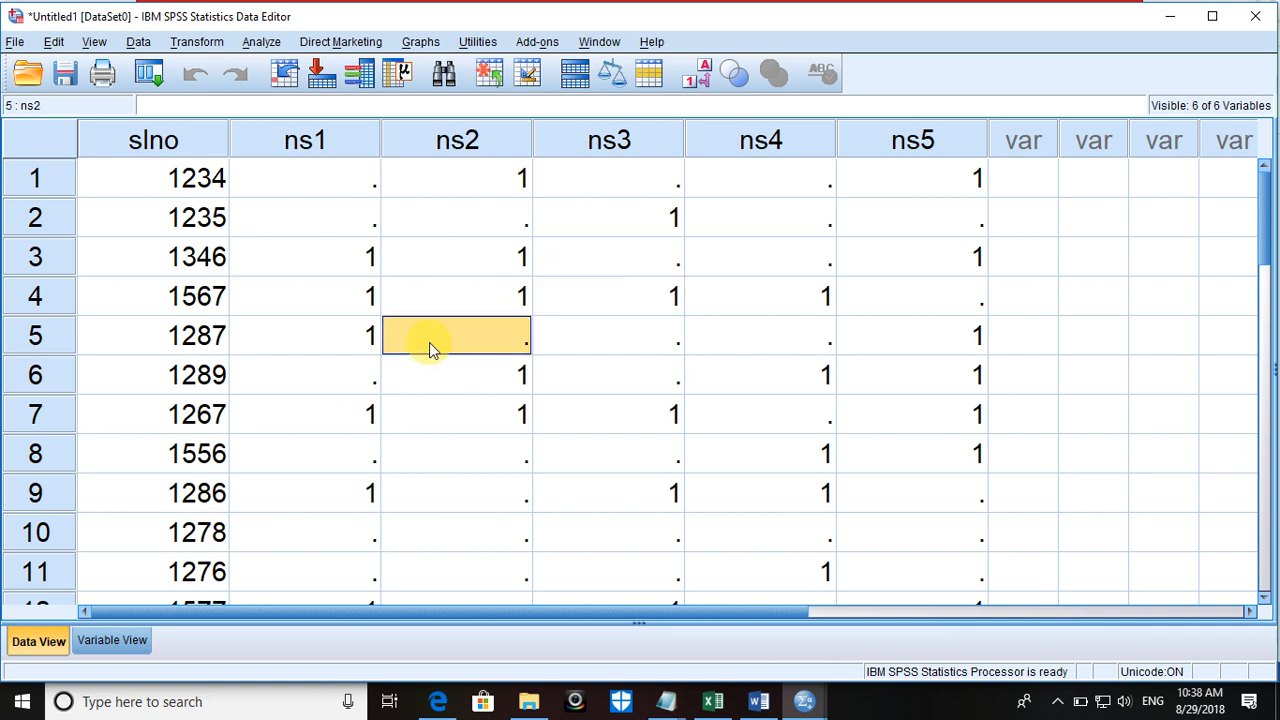
{"action": "key", "text": "Down"}
{"action": "key", "text": "Down"}
{"action": "key", "text": "Down"}
{"action": "key", "text": "Down"}
{"action": "key", "text": "Down"}
{"action": "key", "text": "Down"}
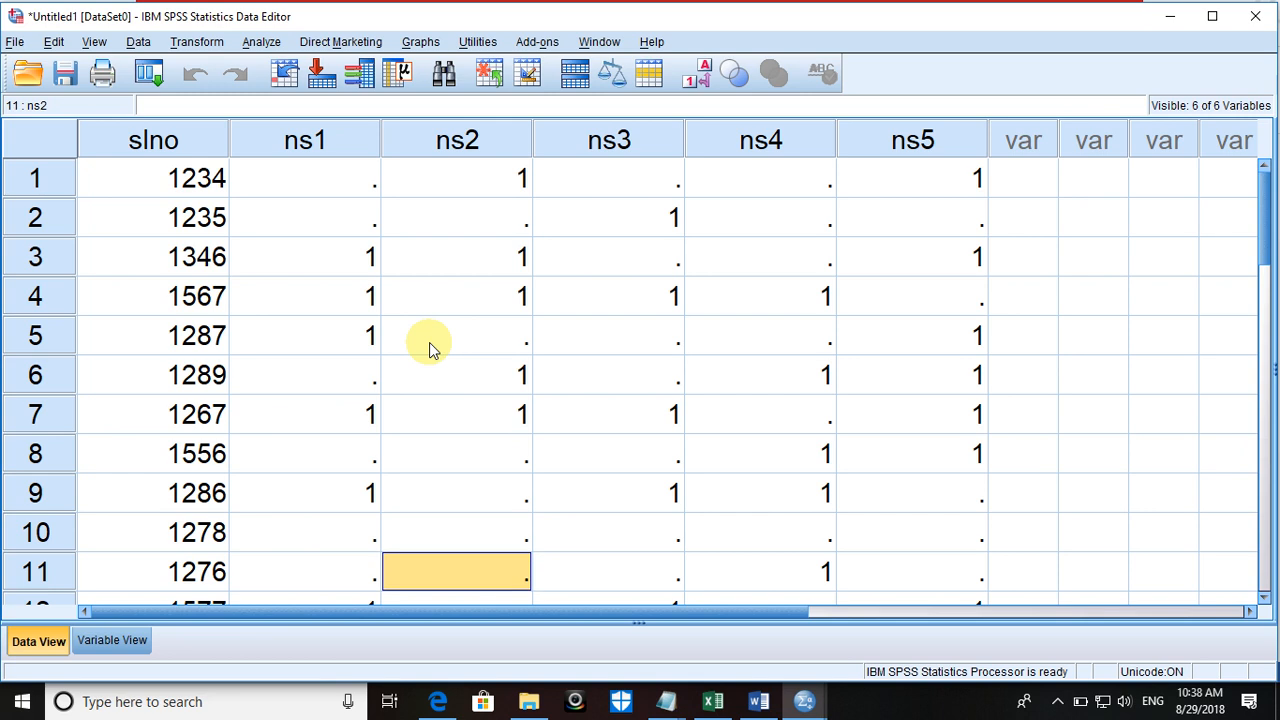
{"action": "key", "text": "Down"}
{"action": "left_click", "coordinate": [342, 222]}
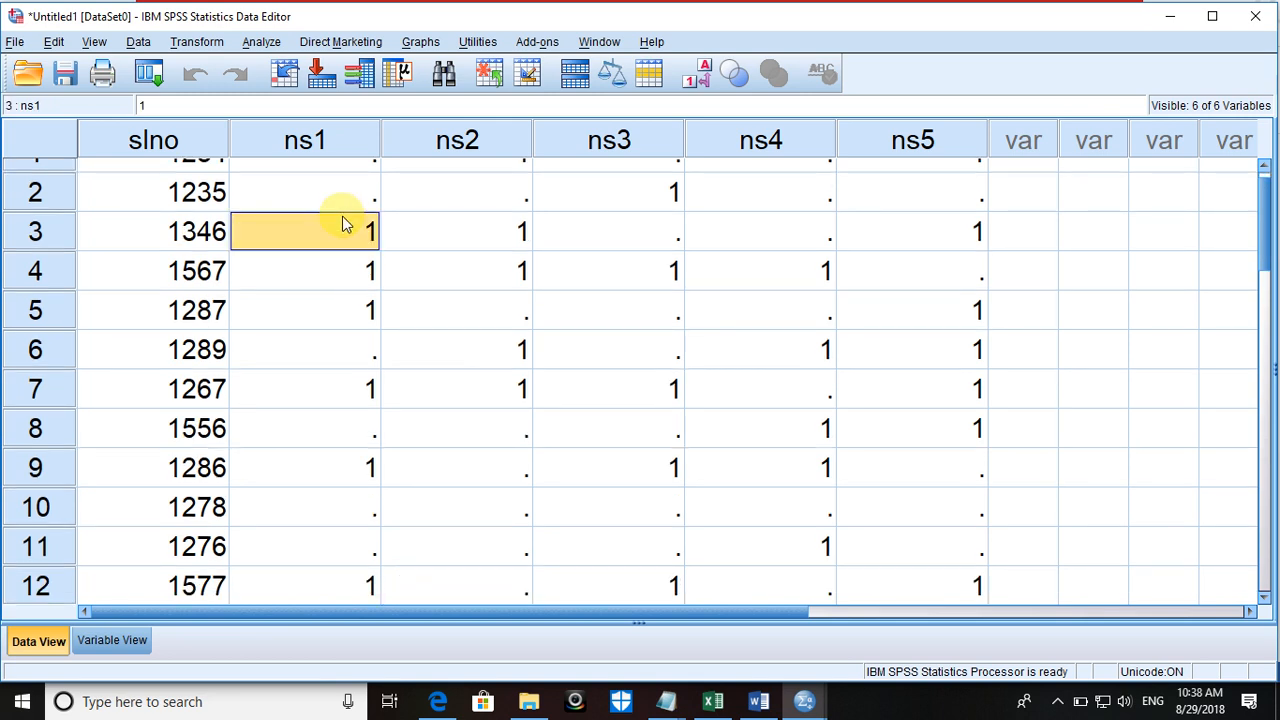
{"action": "key", "text": "Up"}
{"action": "key", "text": "Up"}
{"action": "key", "text": "Down"}
{"action": "key", "text": "Down"}
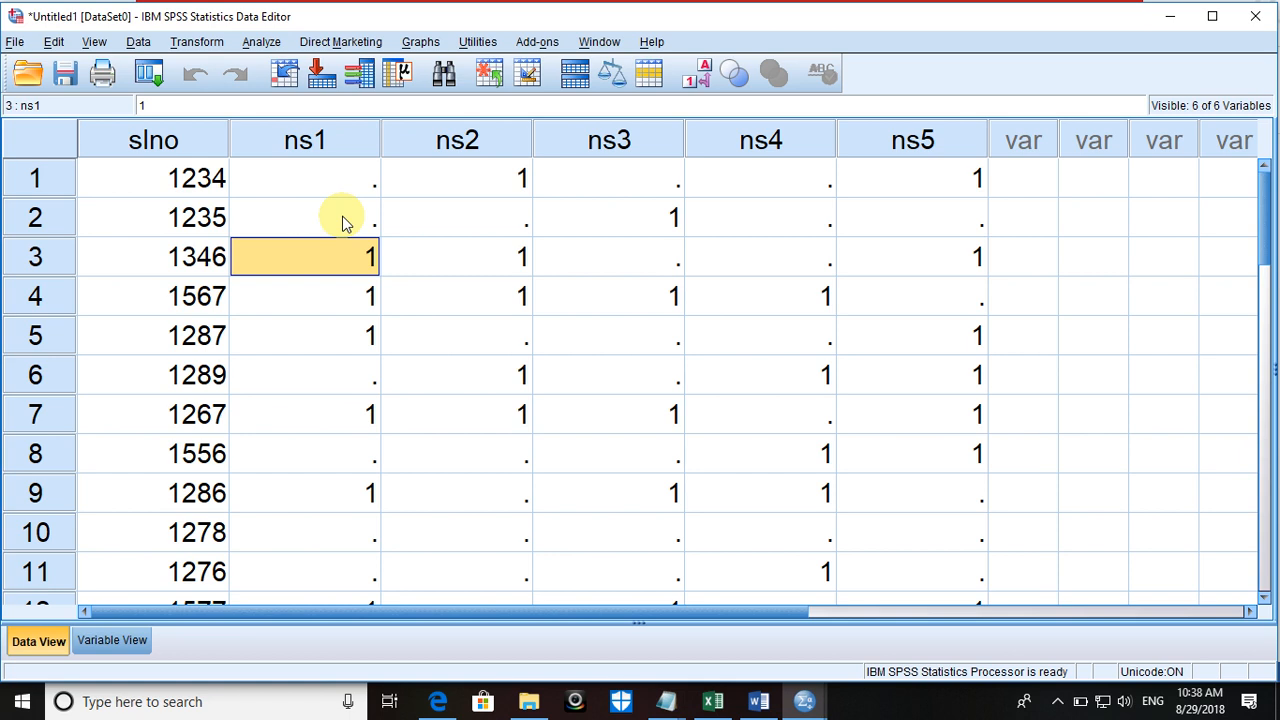
Step: Switch to the Word questionnaire and copy the first newspaper option, Times of Nepal
{"action": "left_click", "coordinate": [759, 701]}
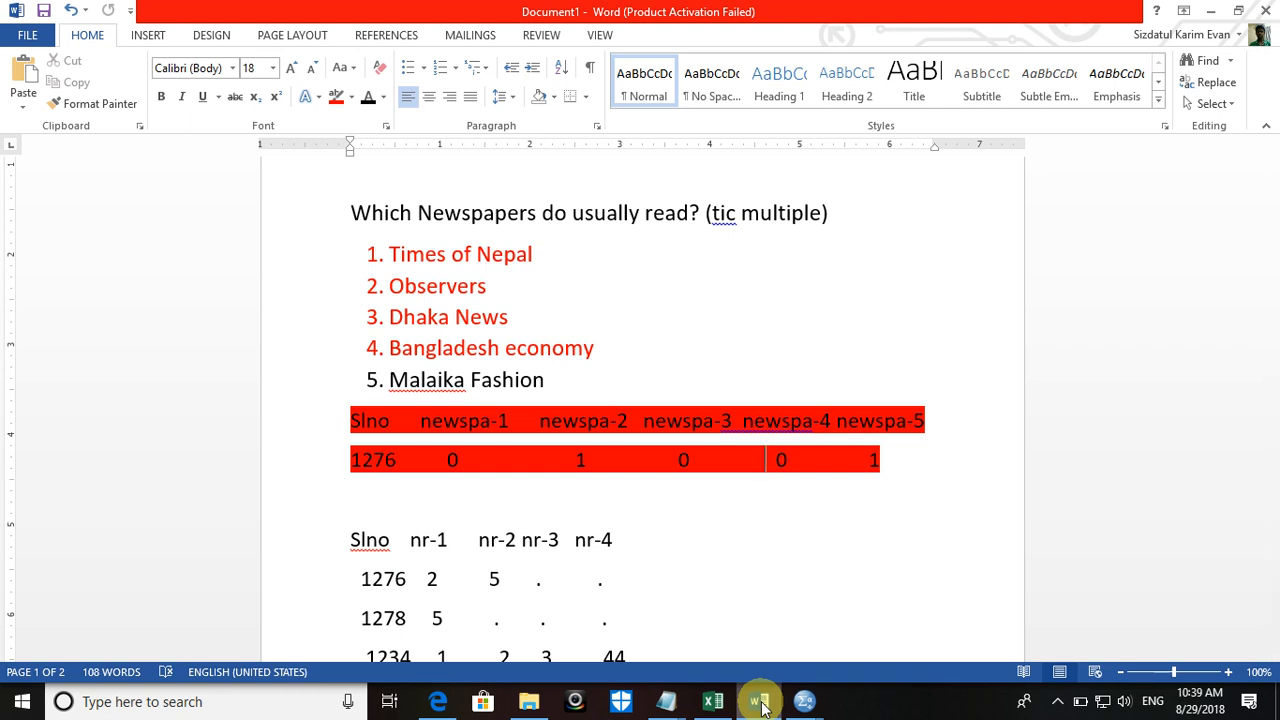
{"action": "left_click", "coordinate": [760, 702]}
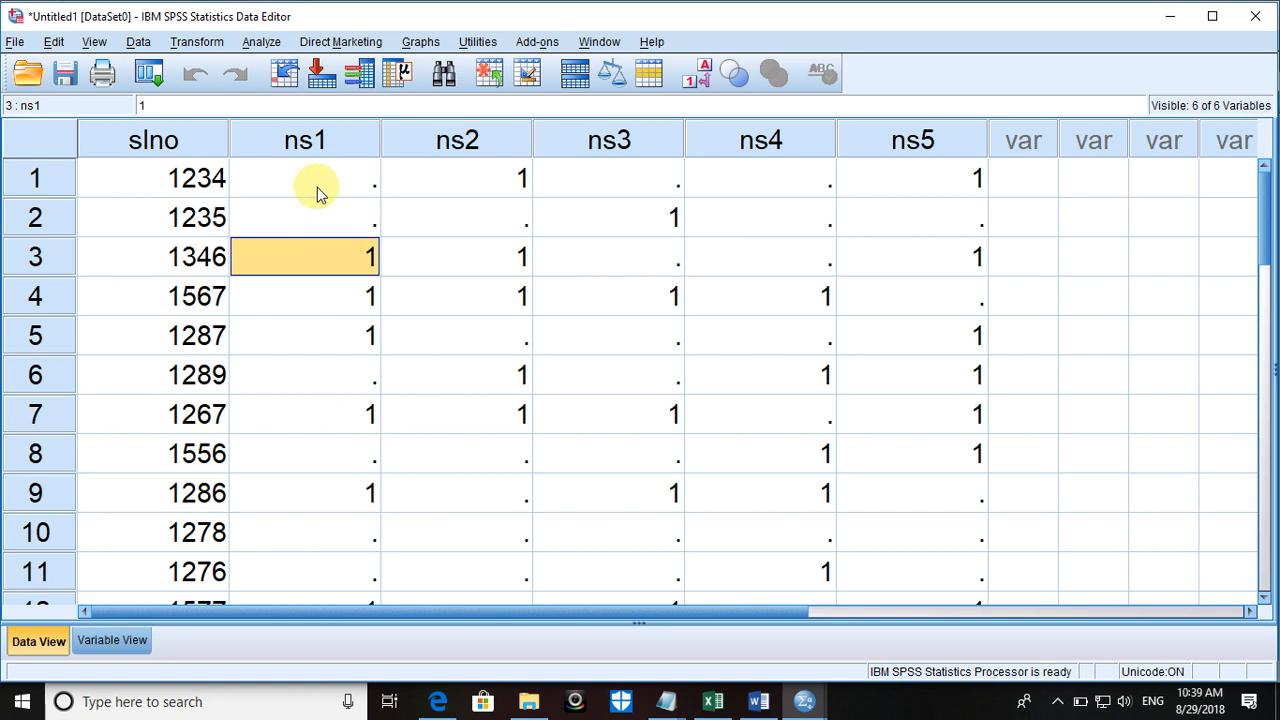
{"action": "left_click", "coordinate": [757, 700]}
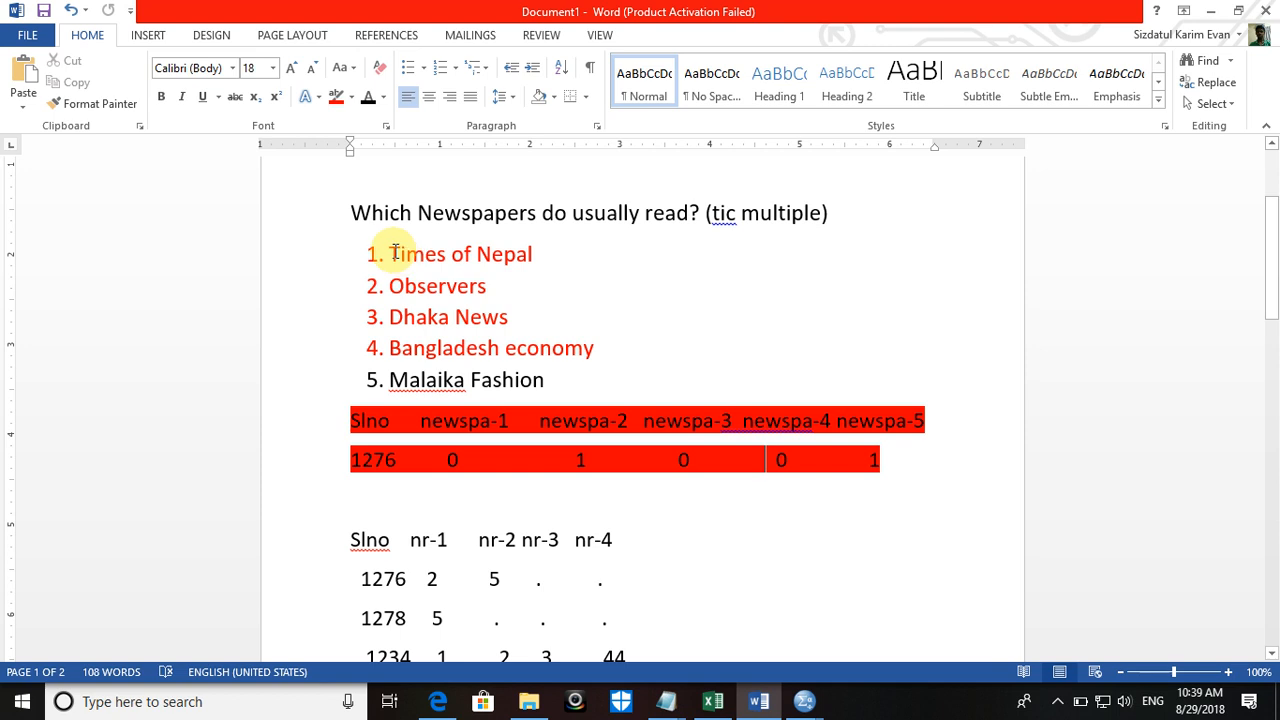
{"action": "left_click_drag", "start_coordinate": [389, 254], "coordinate": [583, 254]}
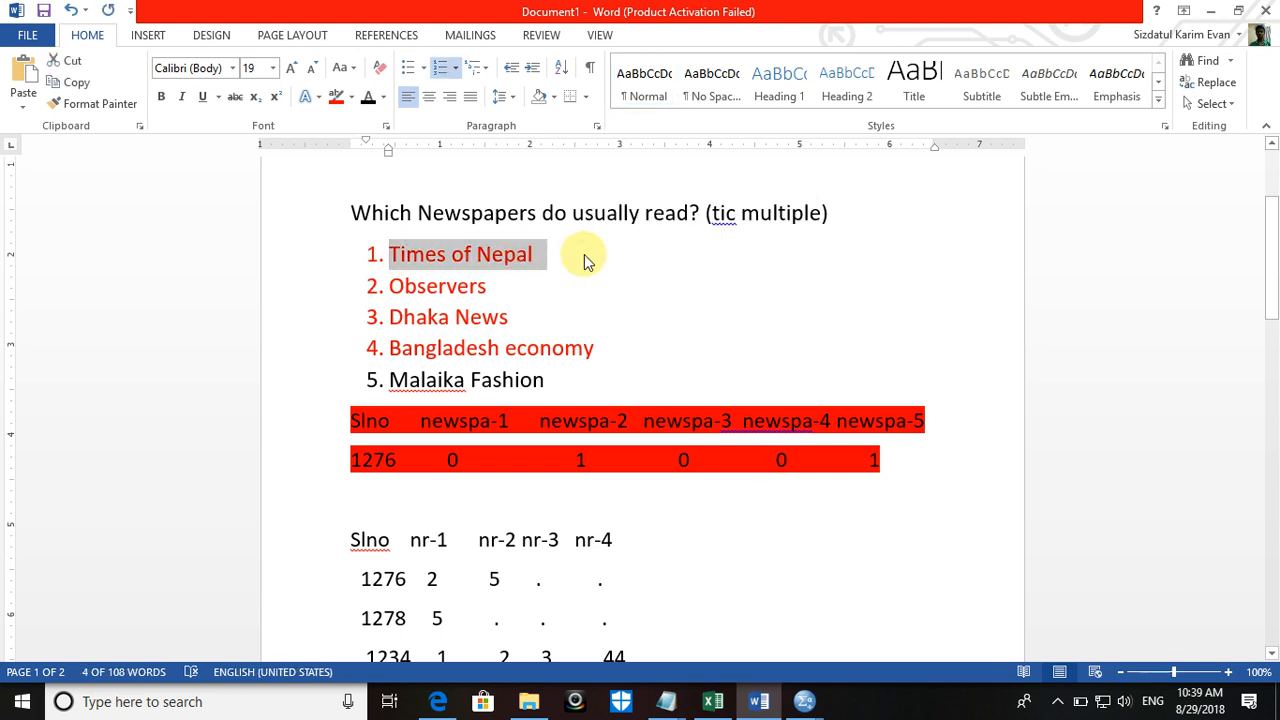
Step: Try to paste the copied newspaper name as the label of ns1 in the SPSS variable definitions
{"action": "left_click", "coordinate": [804, 700]}
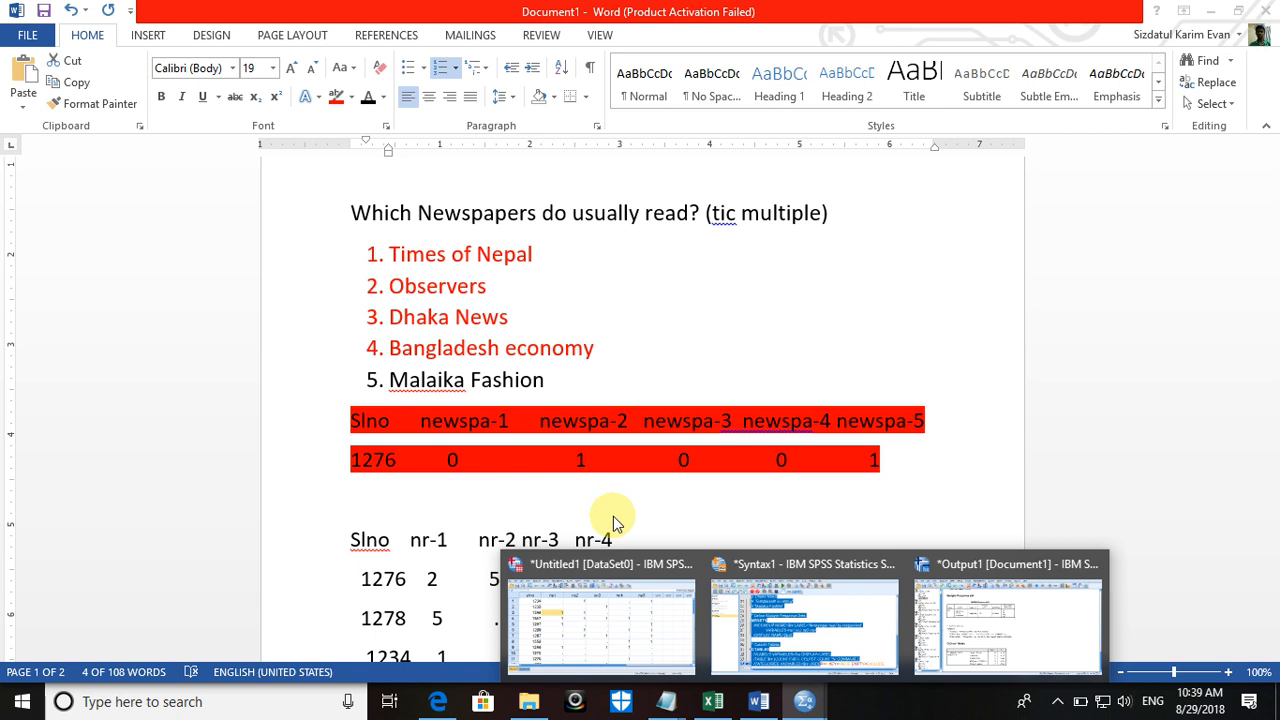
{"action": "left_click", "coordinate": [590, 615]}
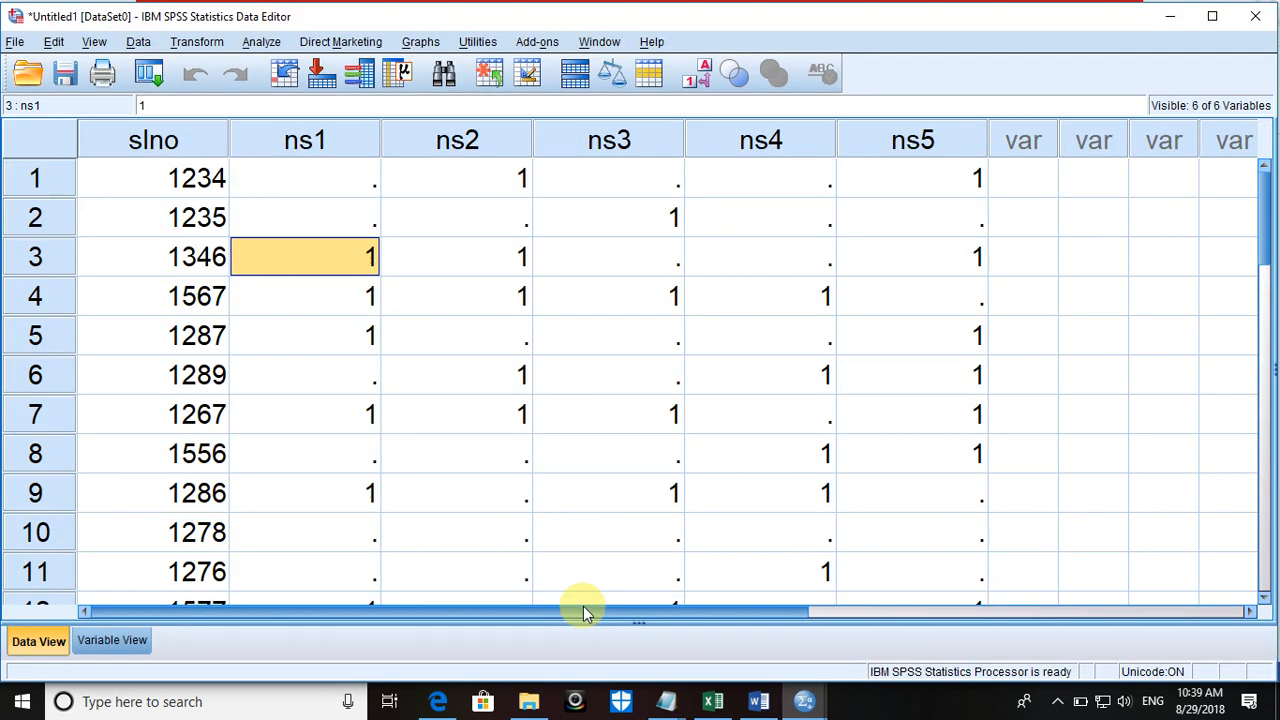
{"action": "left_click", "coordinate": [118, 641]}
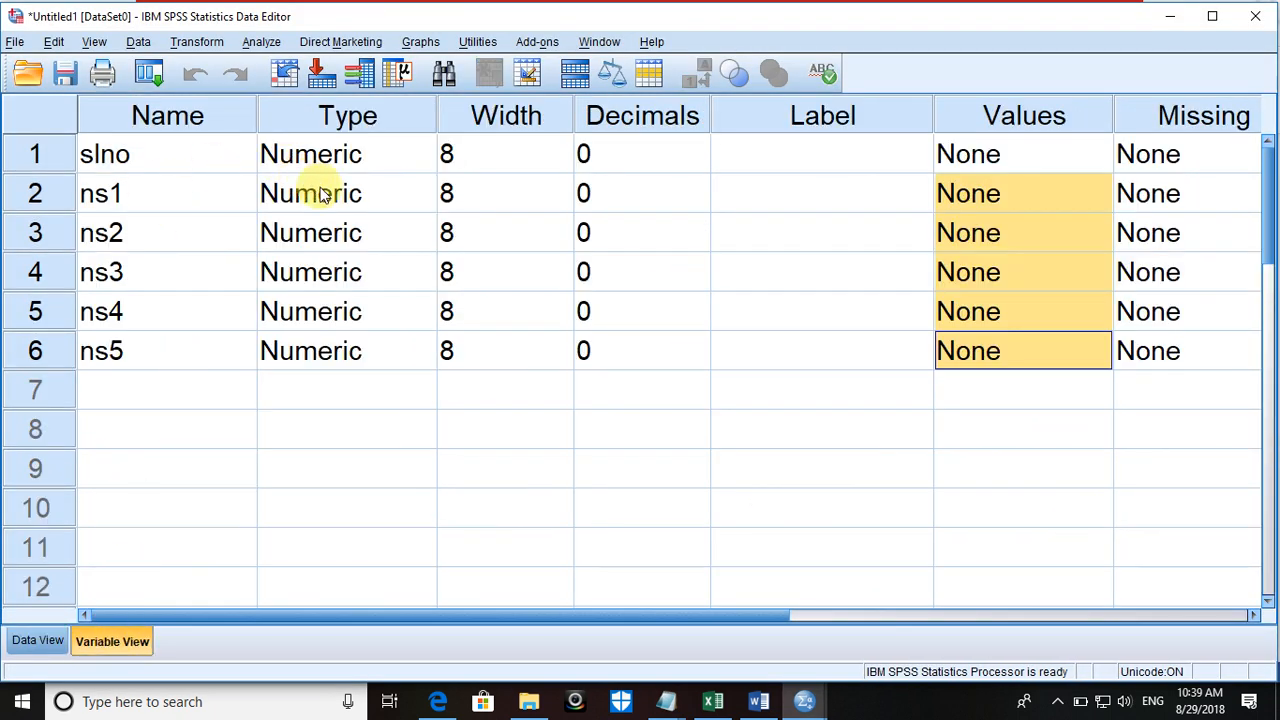
{"action": "left_click", "coordinate": [750, 196]}
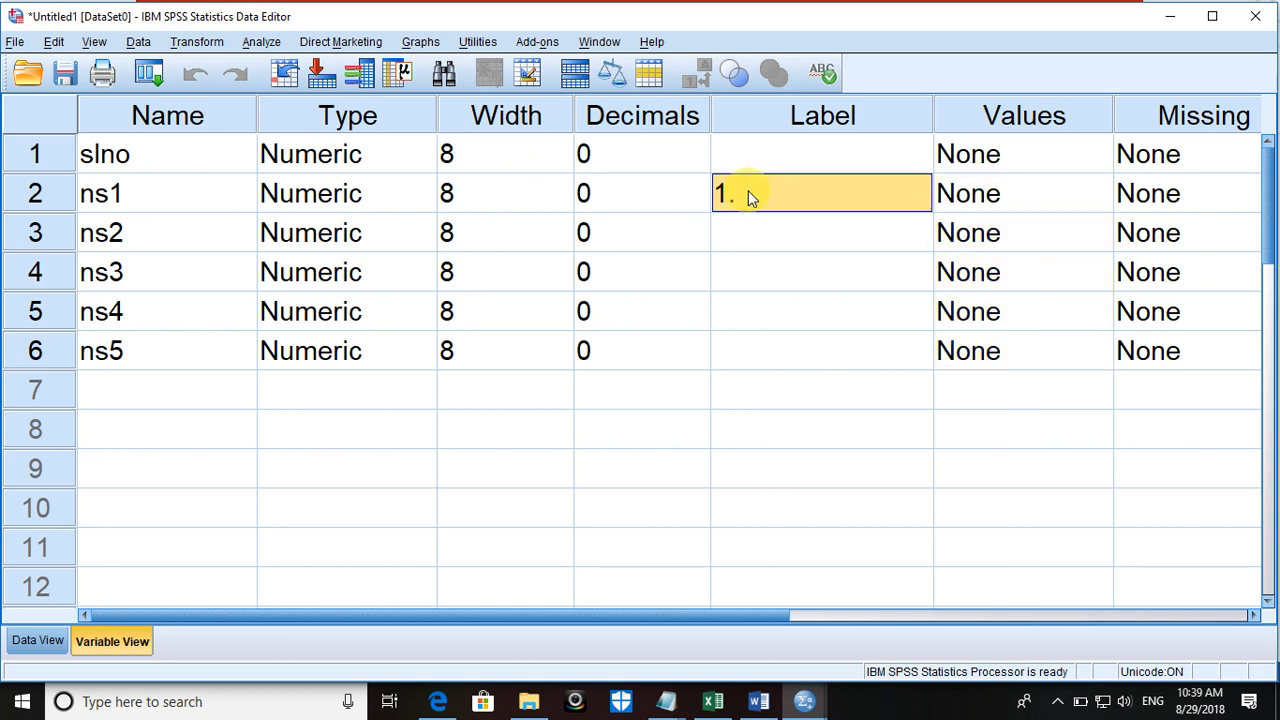
{"action": "key", "text": "BackSpace"}
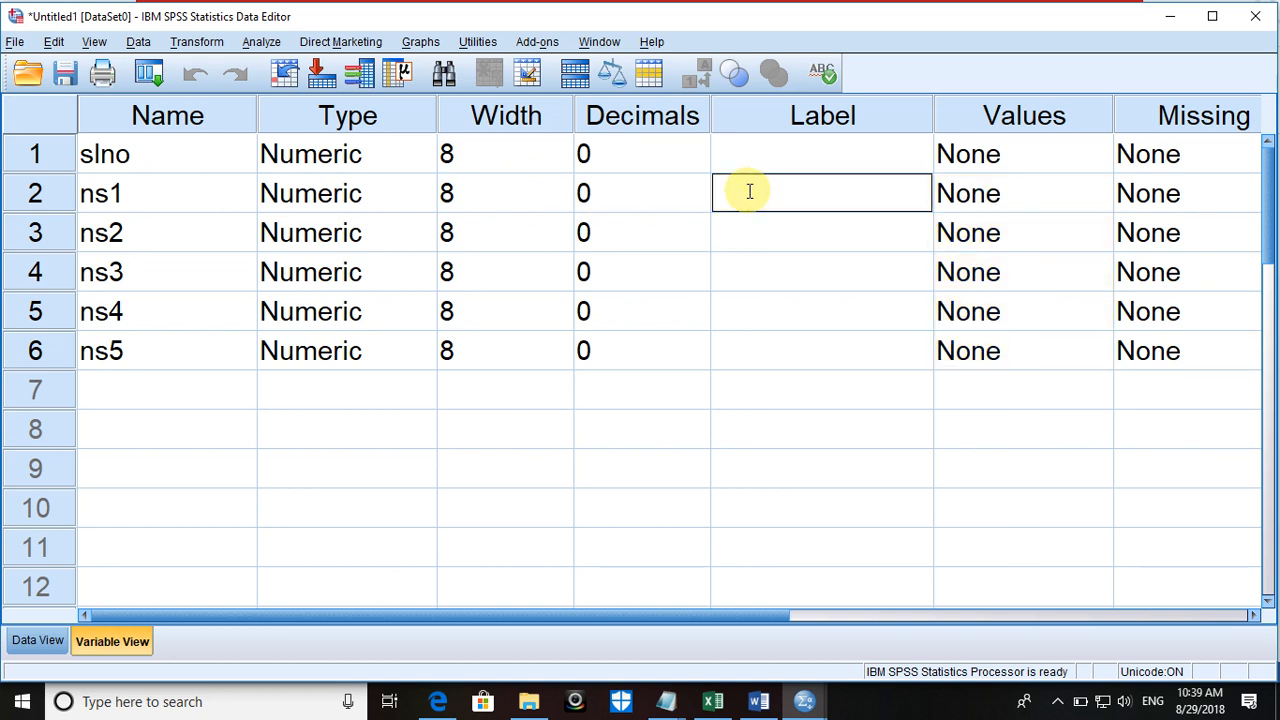
Step: Copy Times of Nepal from the Word questionnaire again and retry pasting it as the ns1 label in SPSS
{"action": "left_click", "coordinate": [759, 702]}
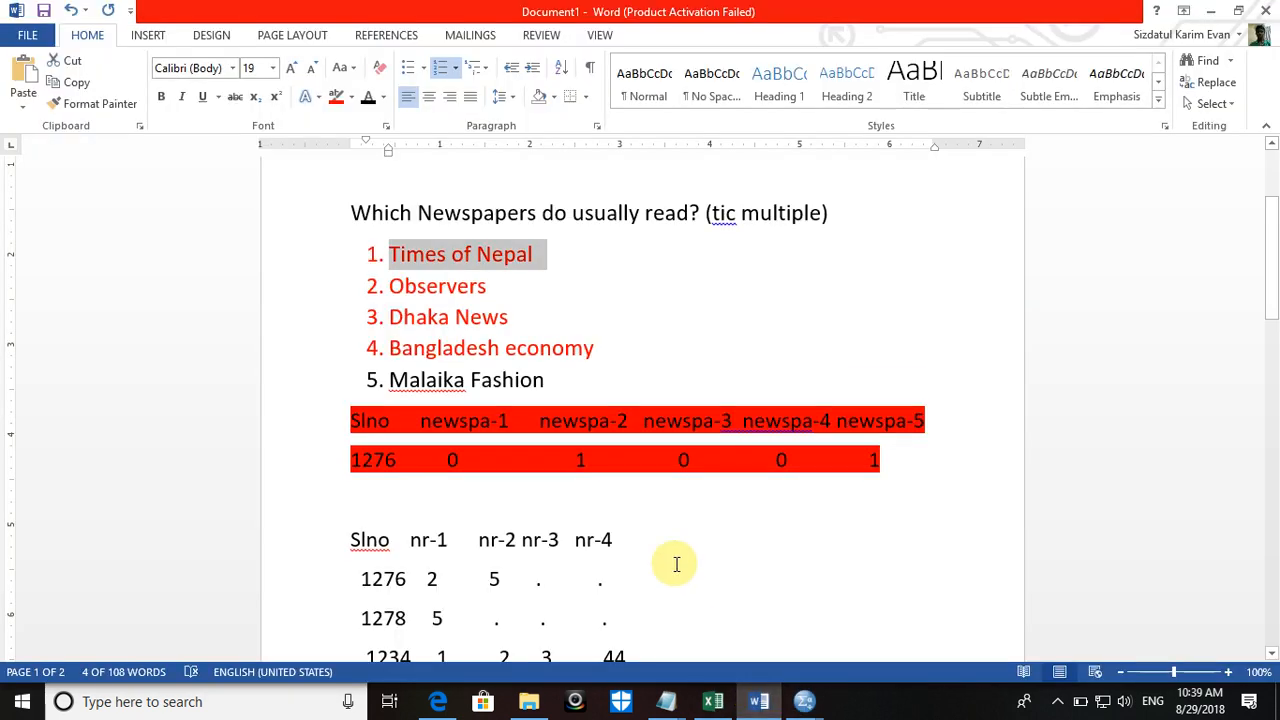
{"action": "left_click", "coordinate": [492, 255]}
{"action": "left_click_drag", "start_coordinate": [543, 249], "coordinate": [395, 252]}
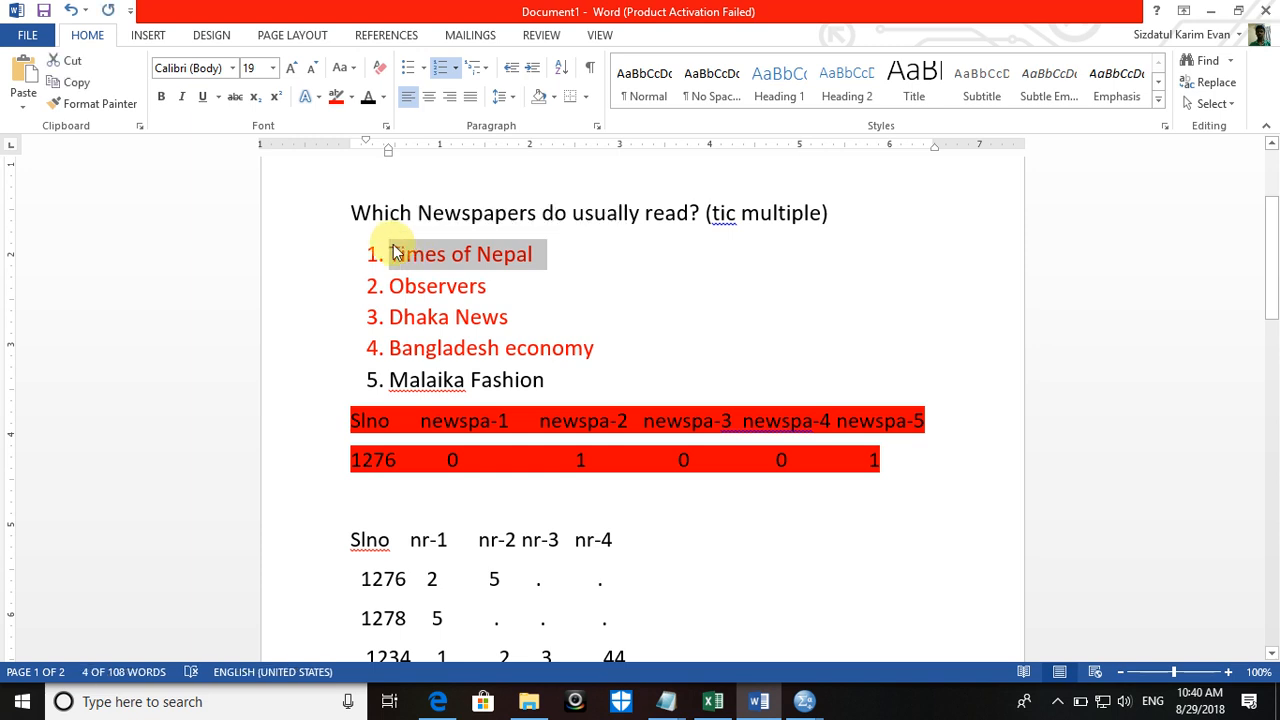
{"action": "left_click", "coordinate": [805, 701]}
{"action": "left_click", "coordinate": [670, 615]}
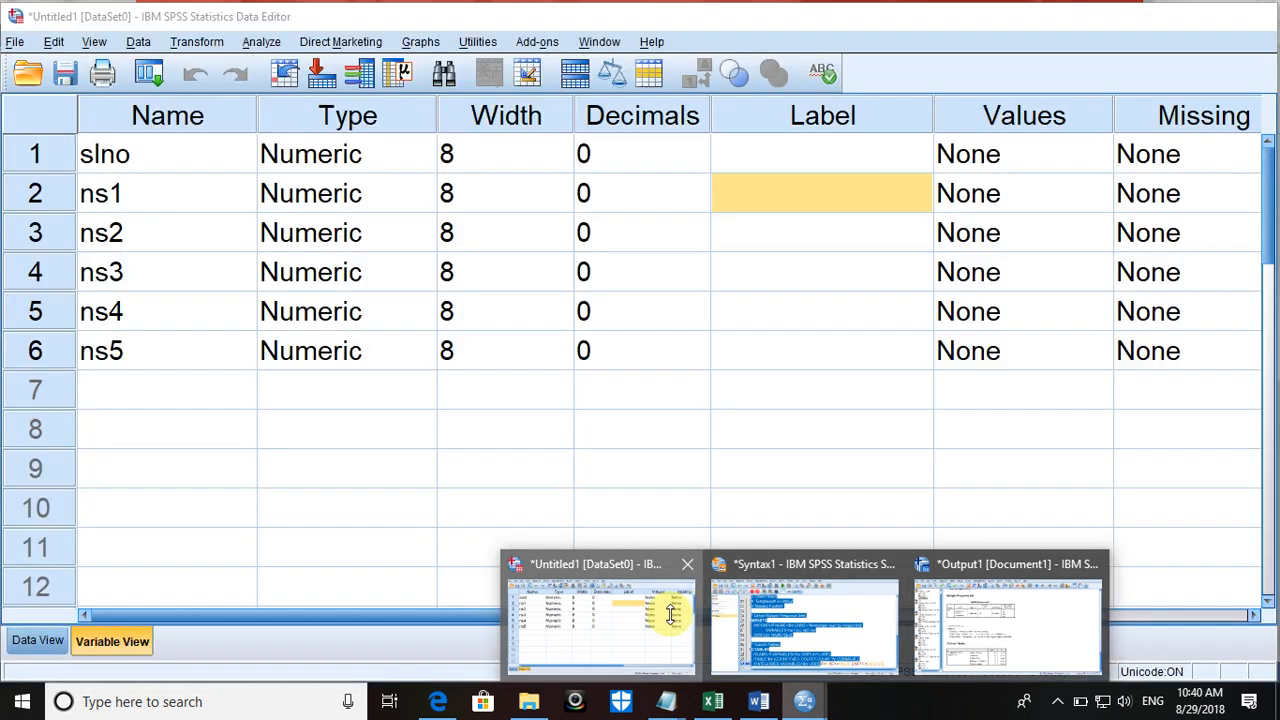
{"action": "type", "text": "1."}
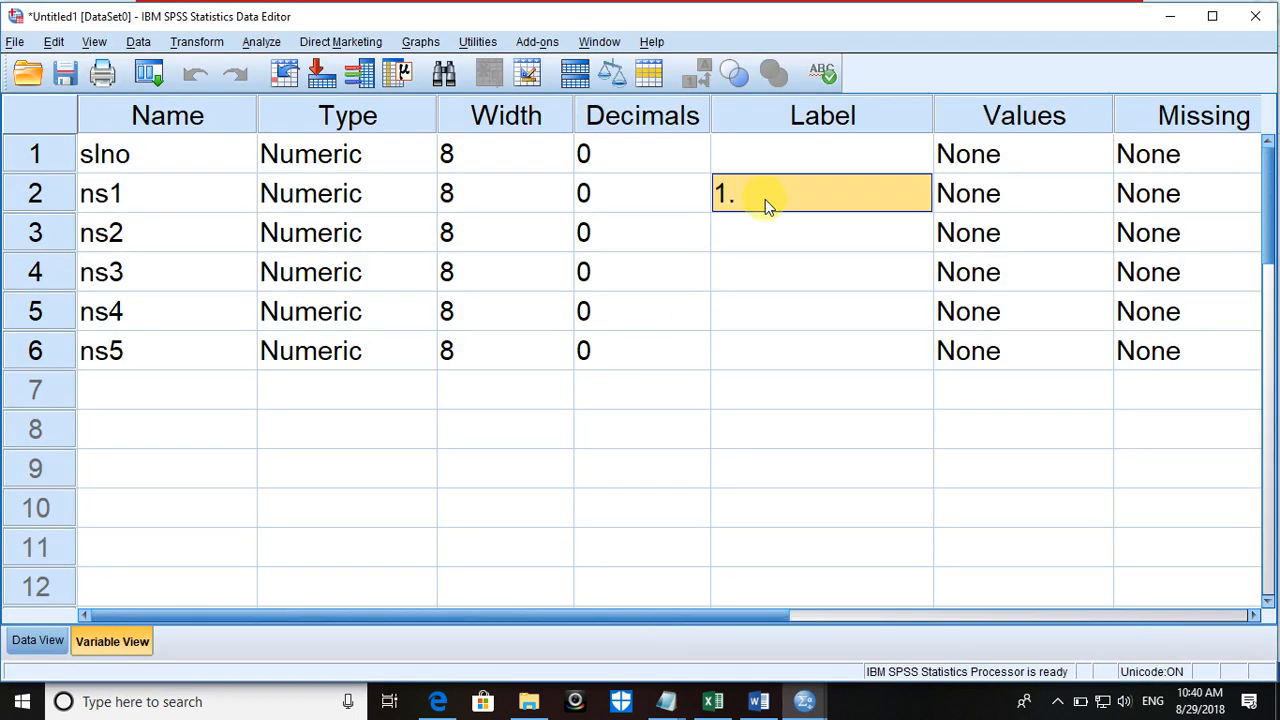
{"action": "key", "text": "BackSpace"}
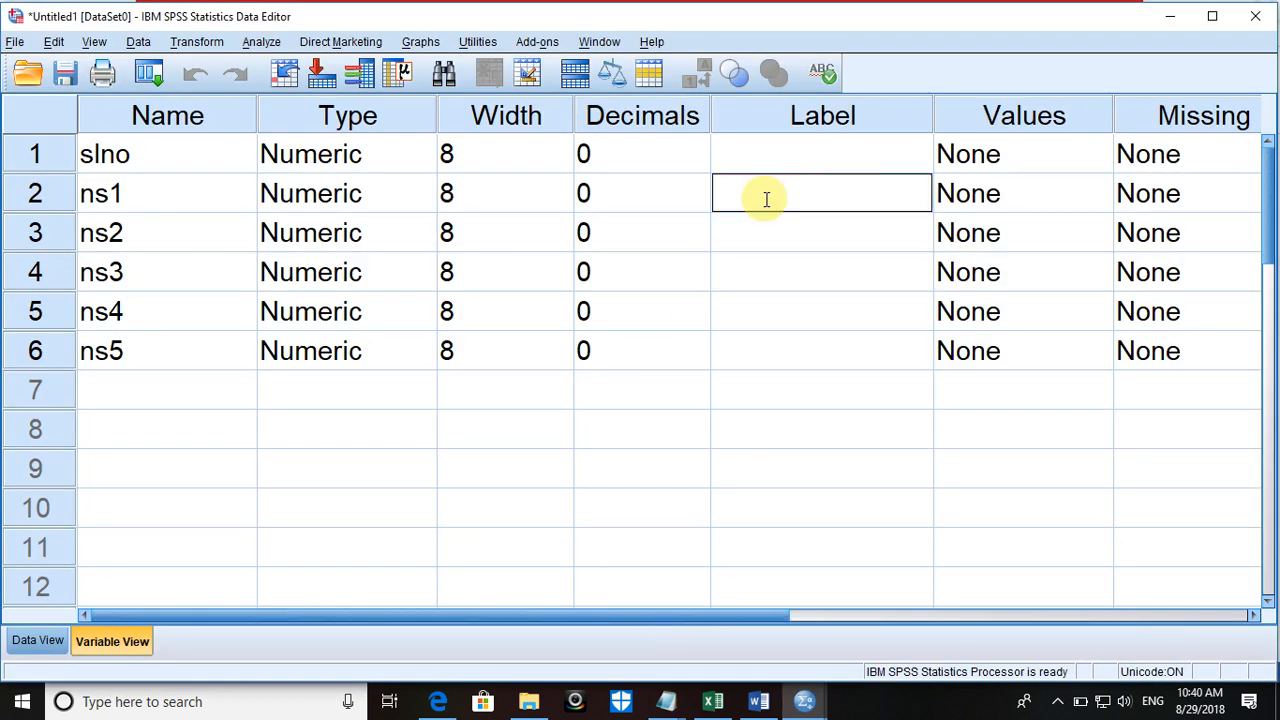
Step: Switch to the Word questionnaire and copy the first four newspaper options, Times of Nepal through Bangladesh economy
{"action": "left_click", "coordinate": [804, 700]}
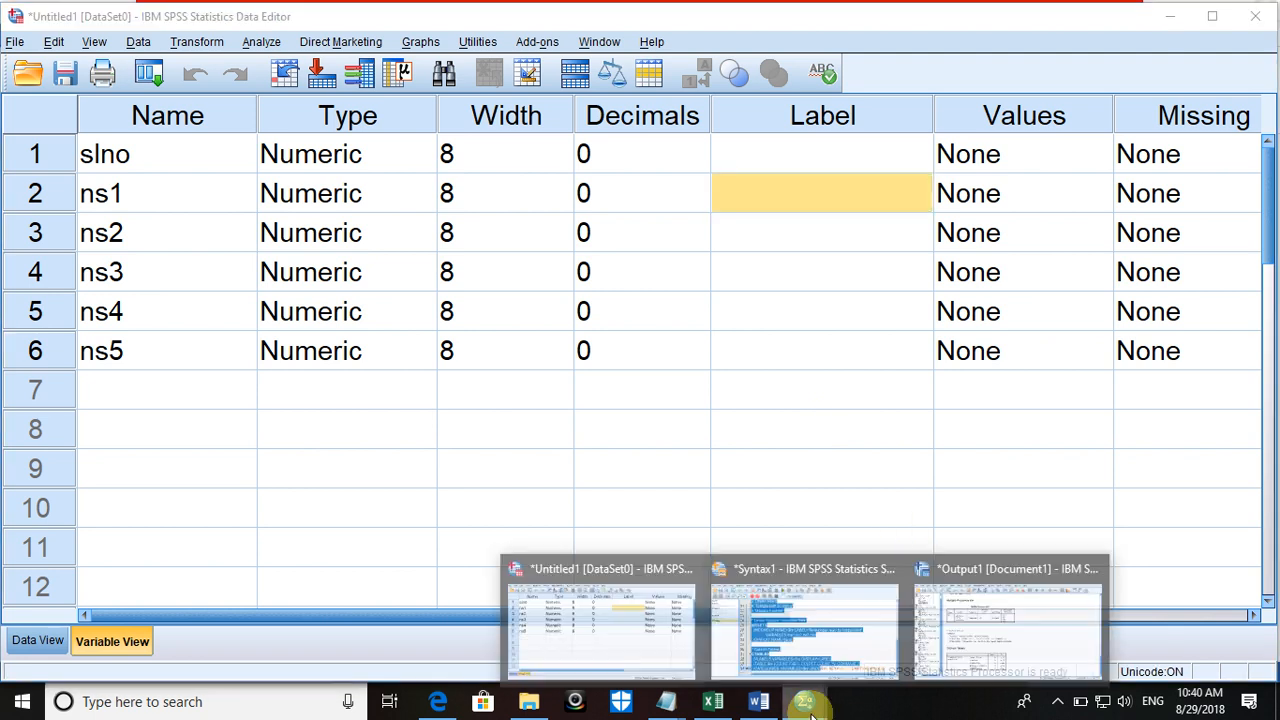
{"action": "left_click", "coordinate": [758, 698]}
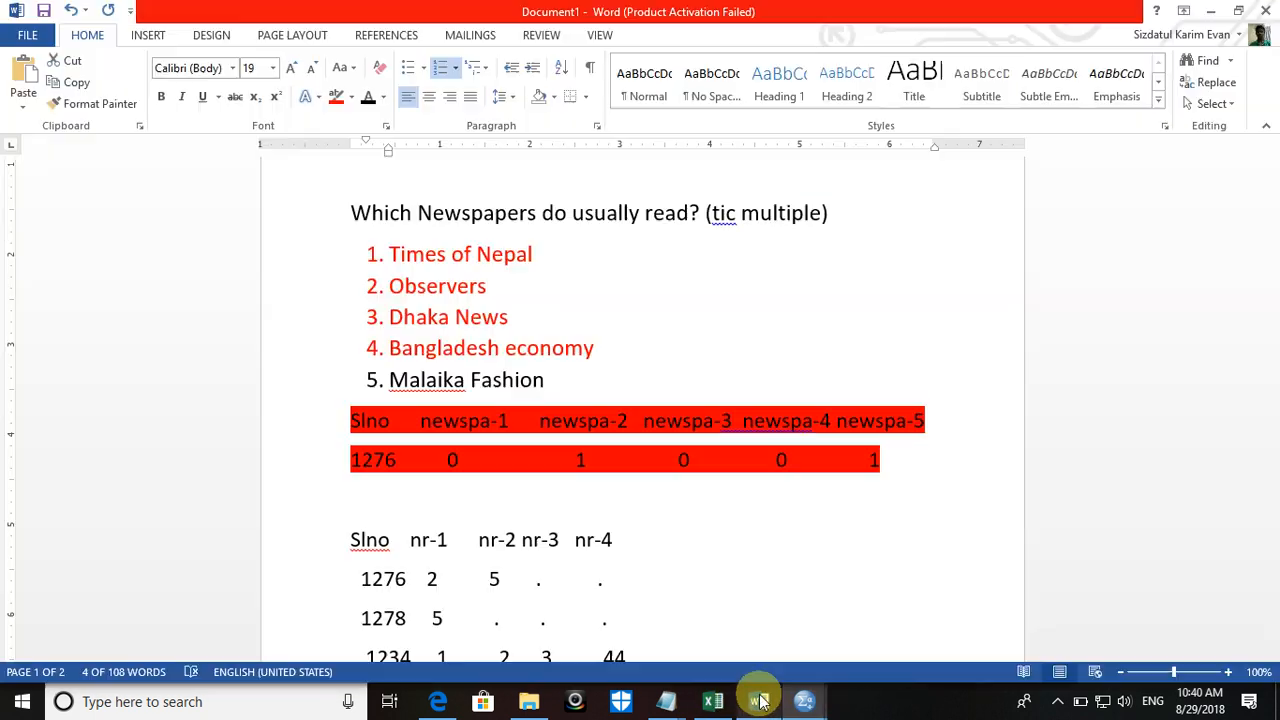
{"action": "left_click", "coordinate": [389, 248]}
{"action": "left_click_drag", "start_coordinate": [389, 248], "coordinate": [621, 353]}
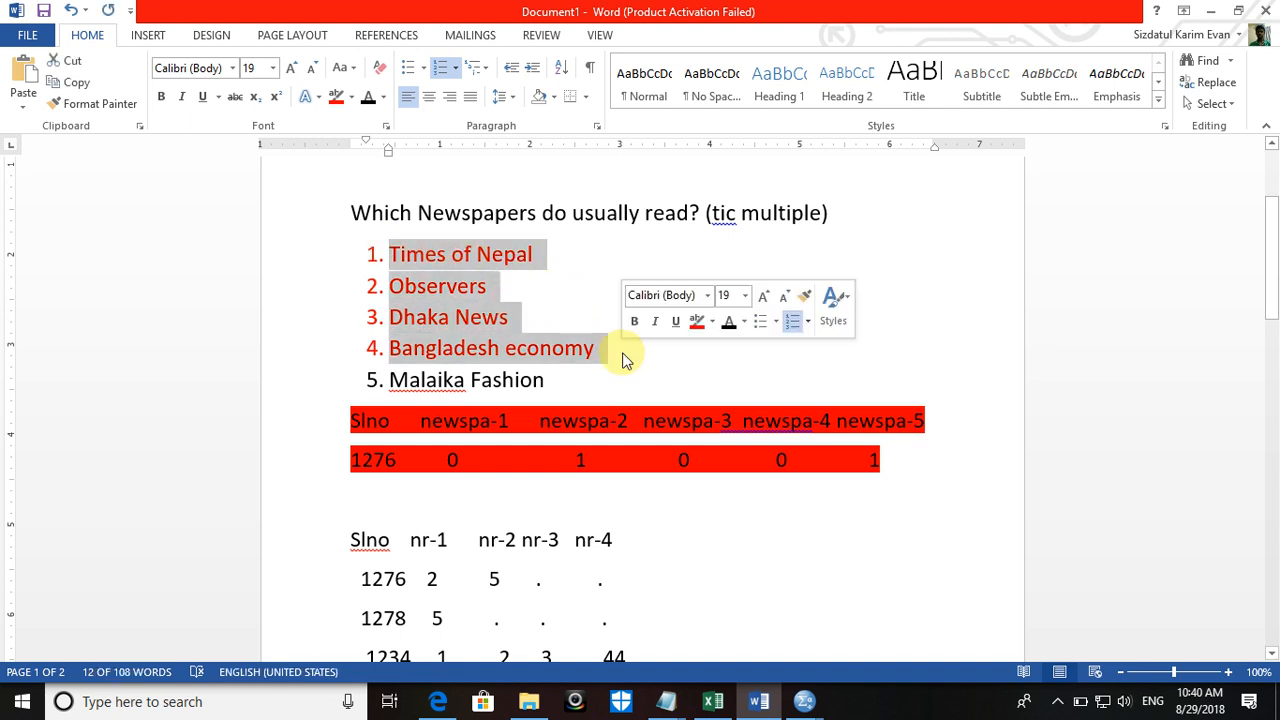
Step: Switch to the SPSS syntax file and add blank lines after the final CTABLES command
{"action": "left_click", "coordinate": [805, 700]}
{"action": "left_click", "coordinate": [817, 603]}
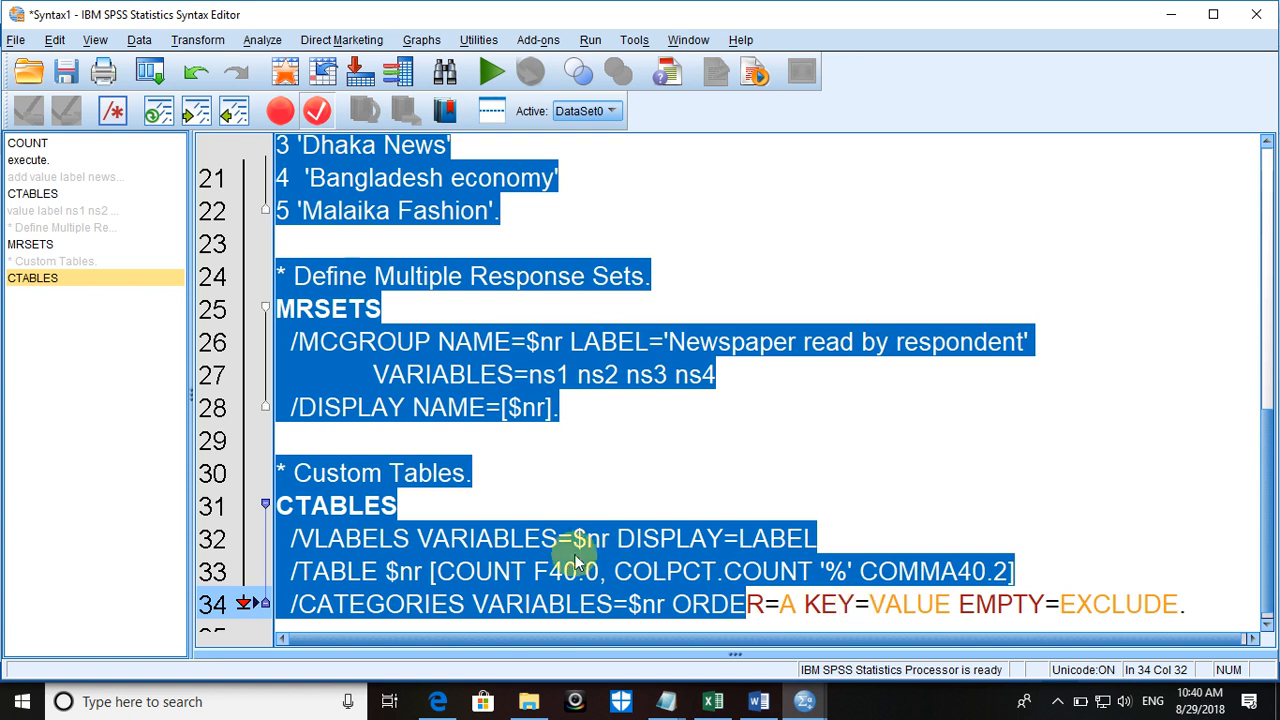
{"action": "left_click", "coordinate": [563, 568]}
{"action": "key", "text": "Down"}
{"action": "key", "text": "Down"}
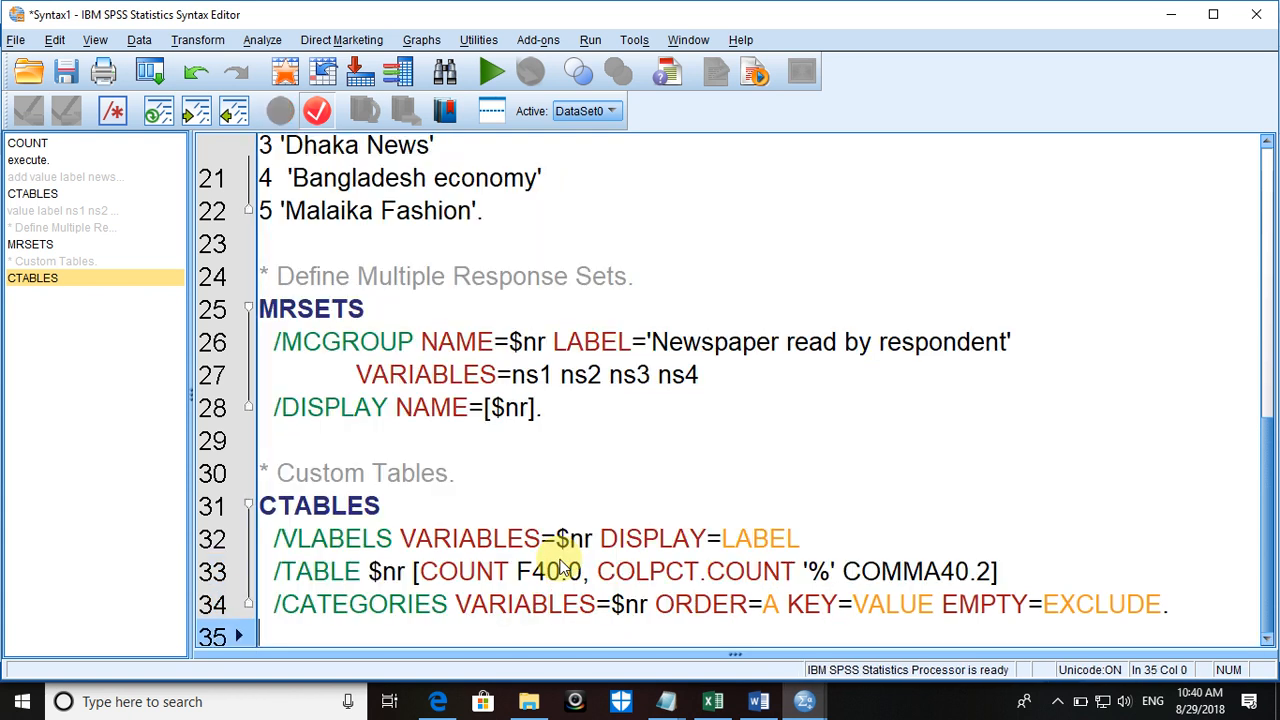
{"action": "key", "text": "Return"}
{"action": "key", "text": "Return"}
{"action": "key", "text": "Return"}
{"action": "key", "text": "Return"}
{"action": "key", "text": "Return"}
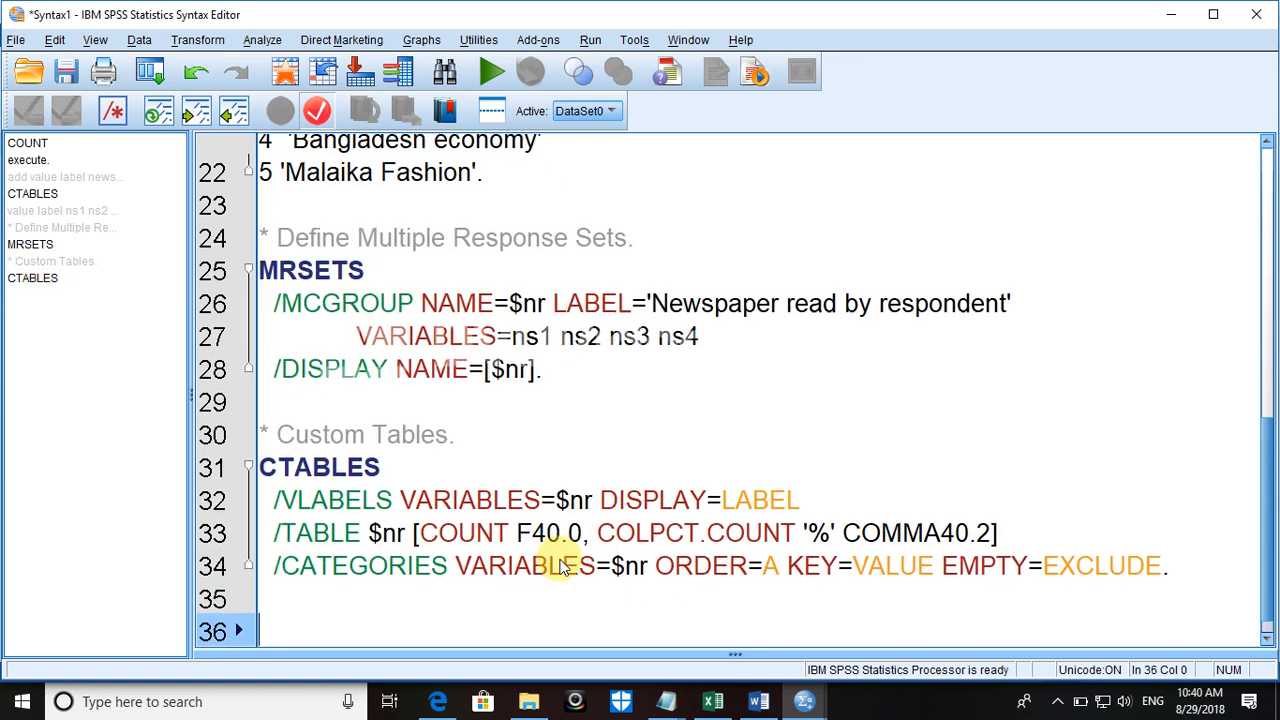
{"action": "key", "text": "Up"}
{"action": "key", "text": "Up"}
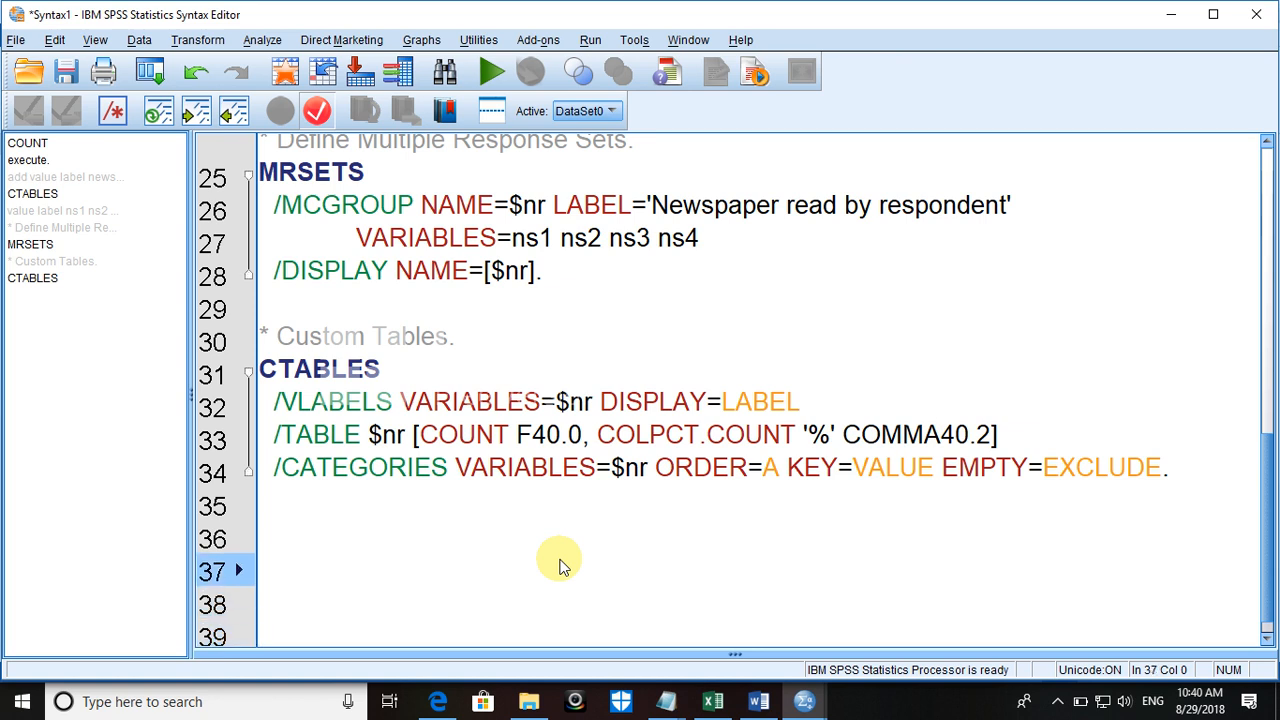
Step: Write the comment "* dichotomas data." on line 37 and paste the four copied newspaper names below it
{"action": "type", "text": "* di"}
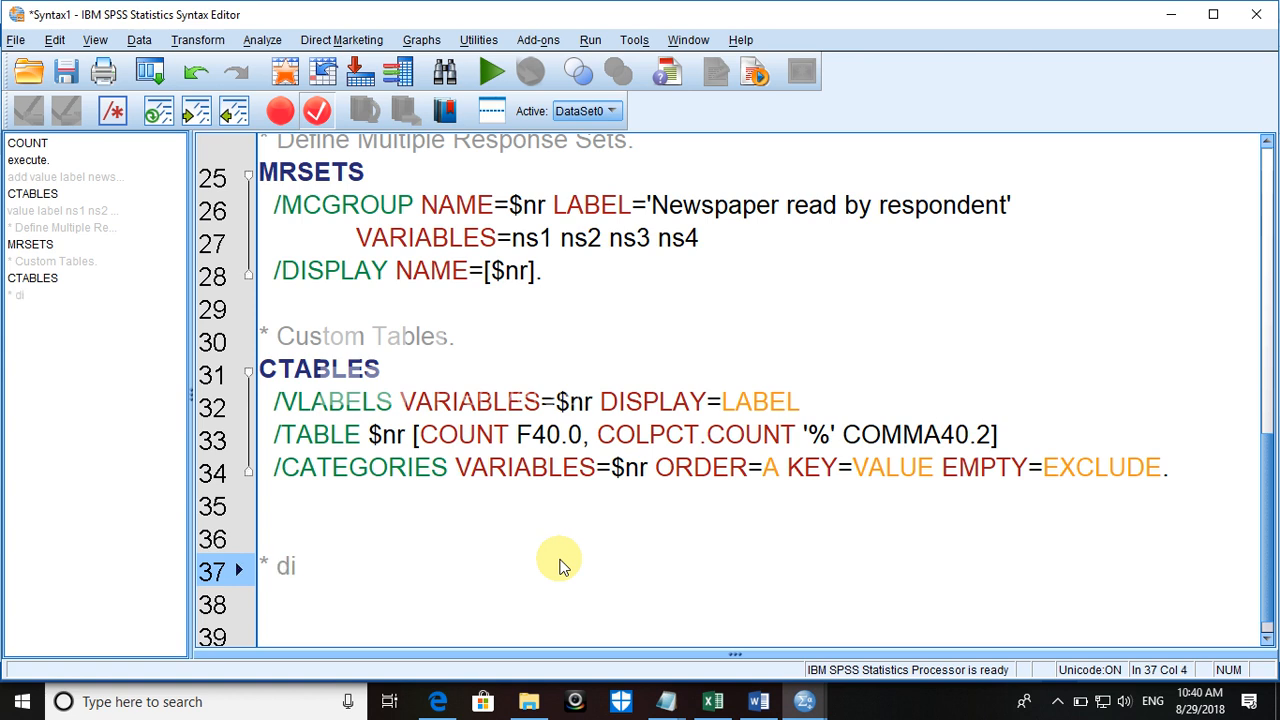
{"action": "type", "text": "chotomus"}
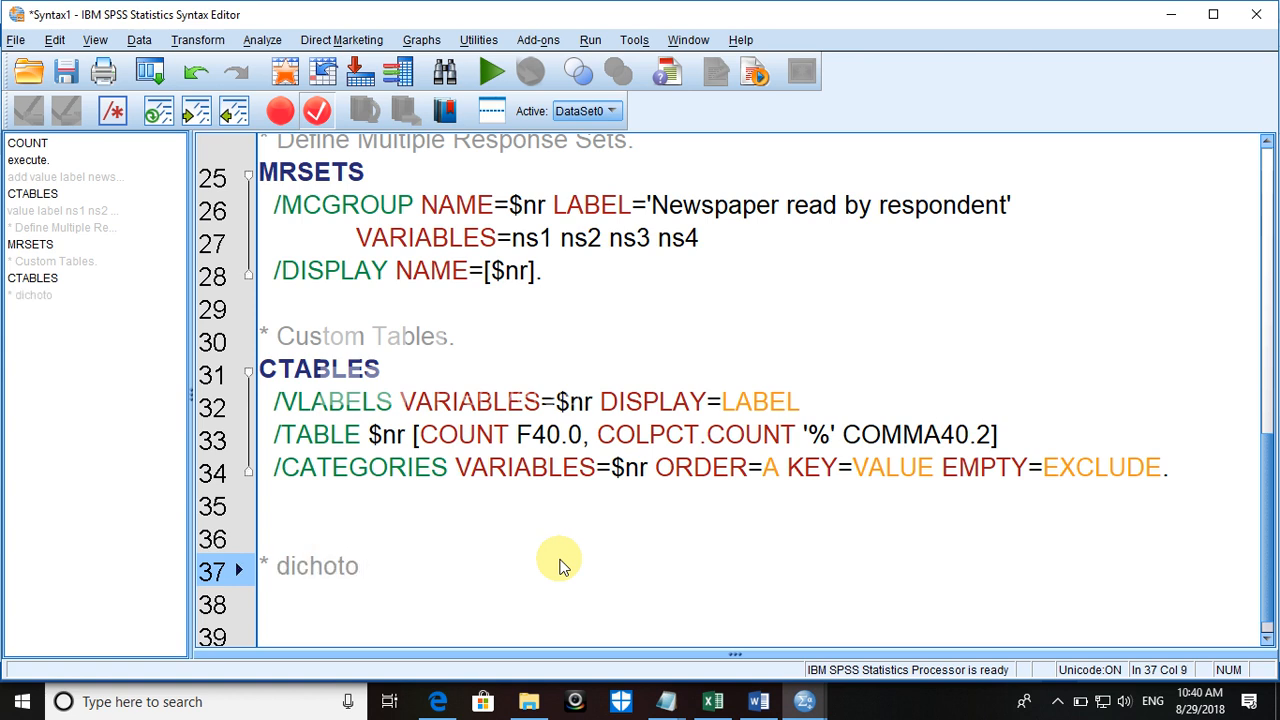
{"action": "key", "text": "BackSpace"}
{"action": "key", "text": "BackSpace"}
{"action": "key", "text": "BackSpace"}
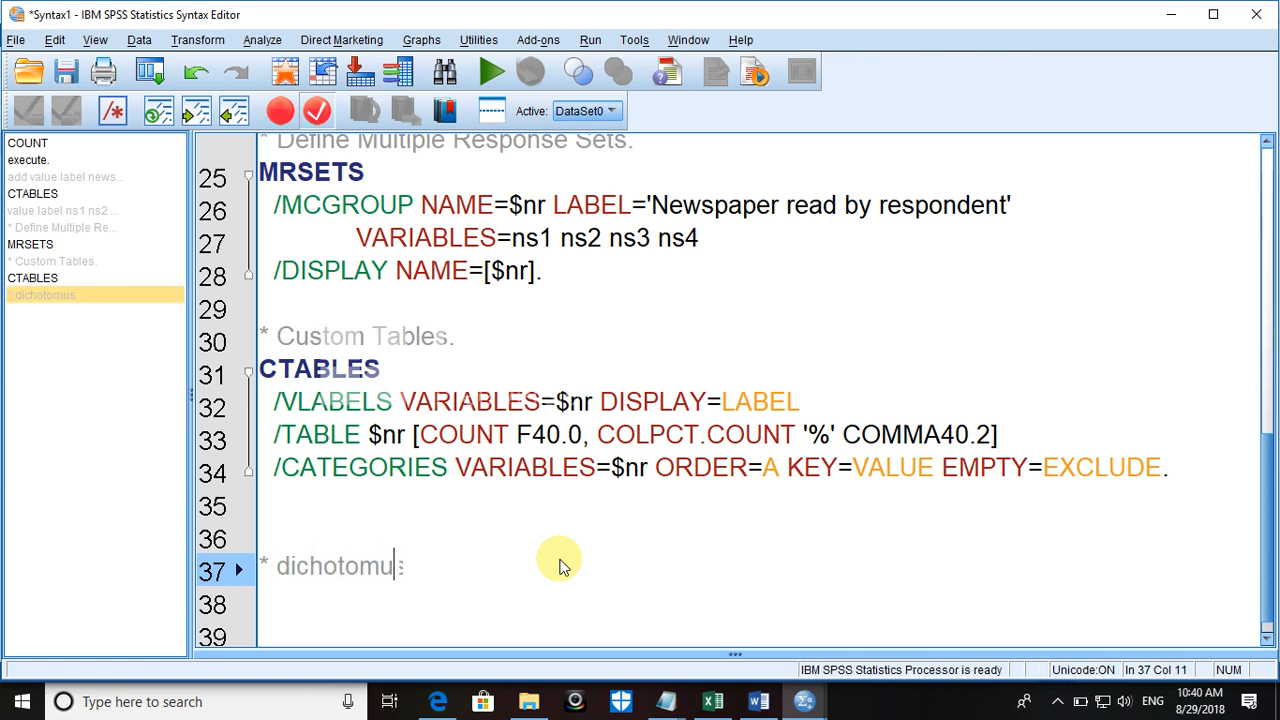
{"action": "type", "text": "s"}
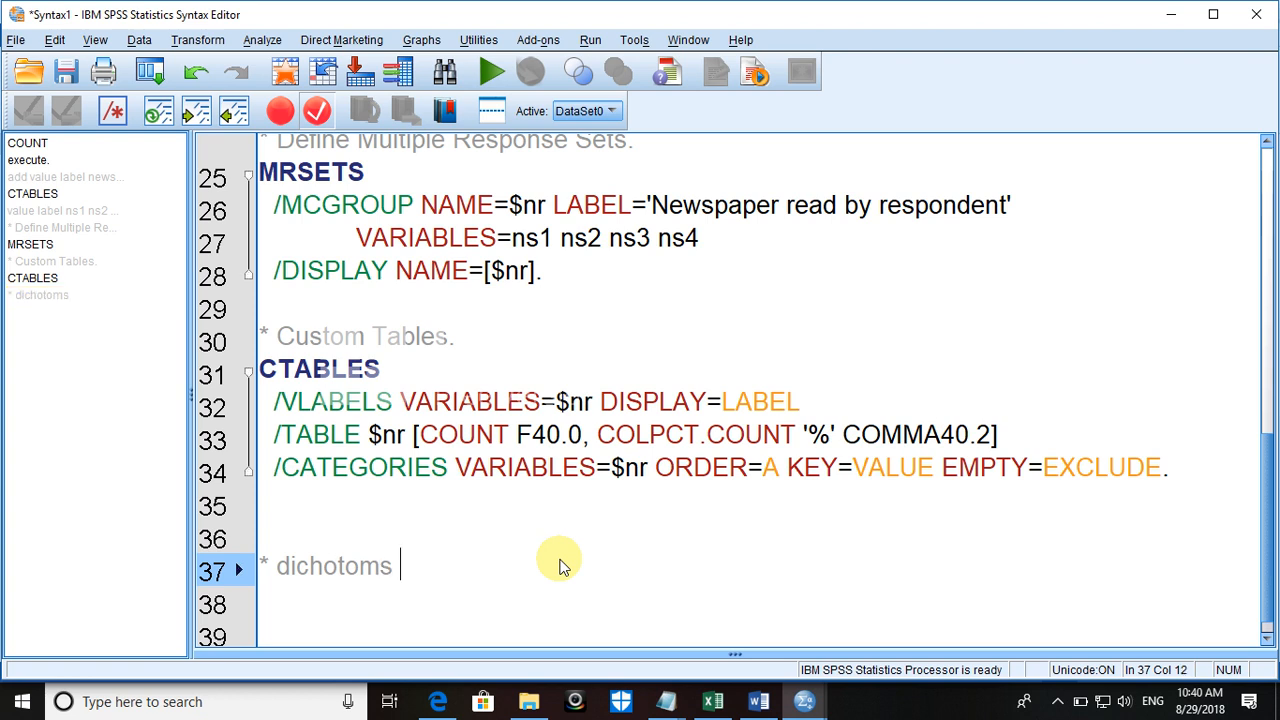
{"action": "key", "text": "BackSpace"}
{"action": "key", "text": "BackSpace"}
{"action": "type", "text": "as data"}
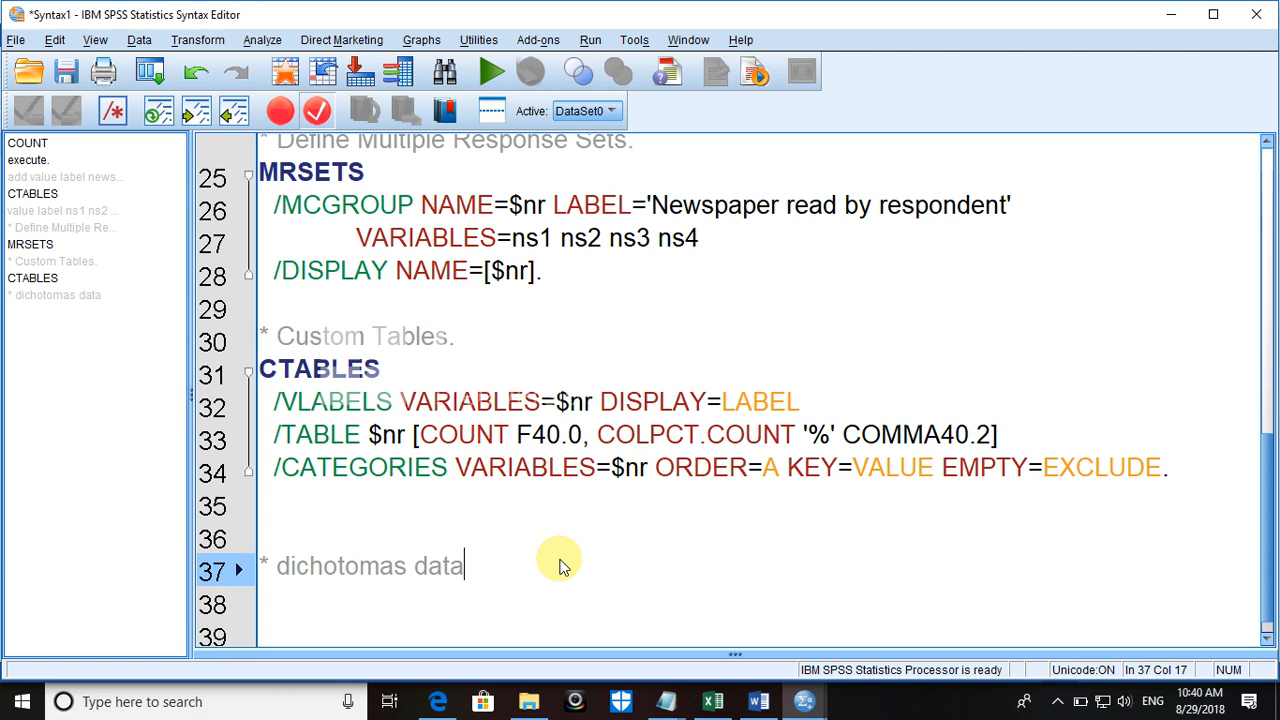
{"action": "type", "text": "."}
{"action": "key", "text": "Return"}
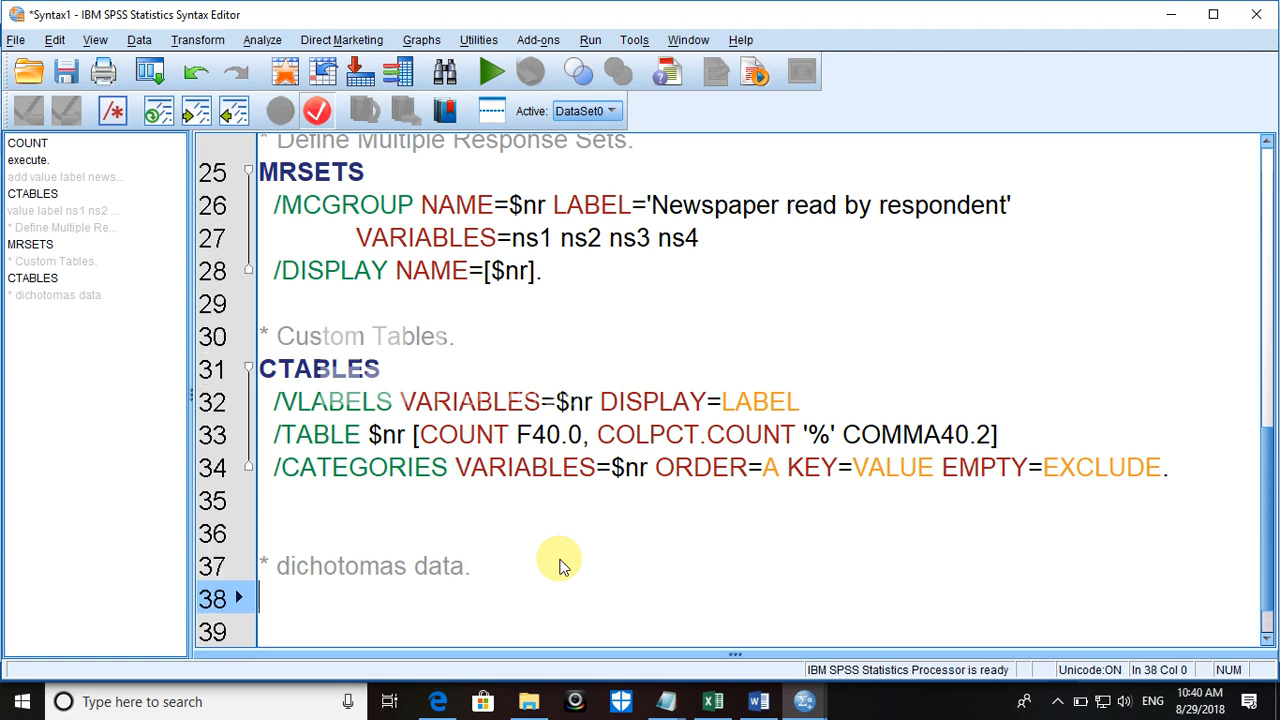
{"action": "type", "text": "1. Times of Nepal 2. Observers 3. Dhaka News 4. Bangladesh economy"}
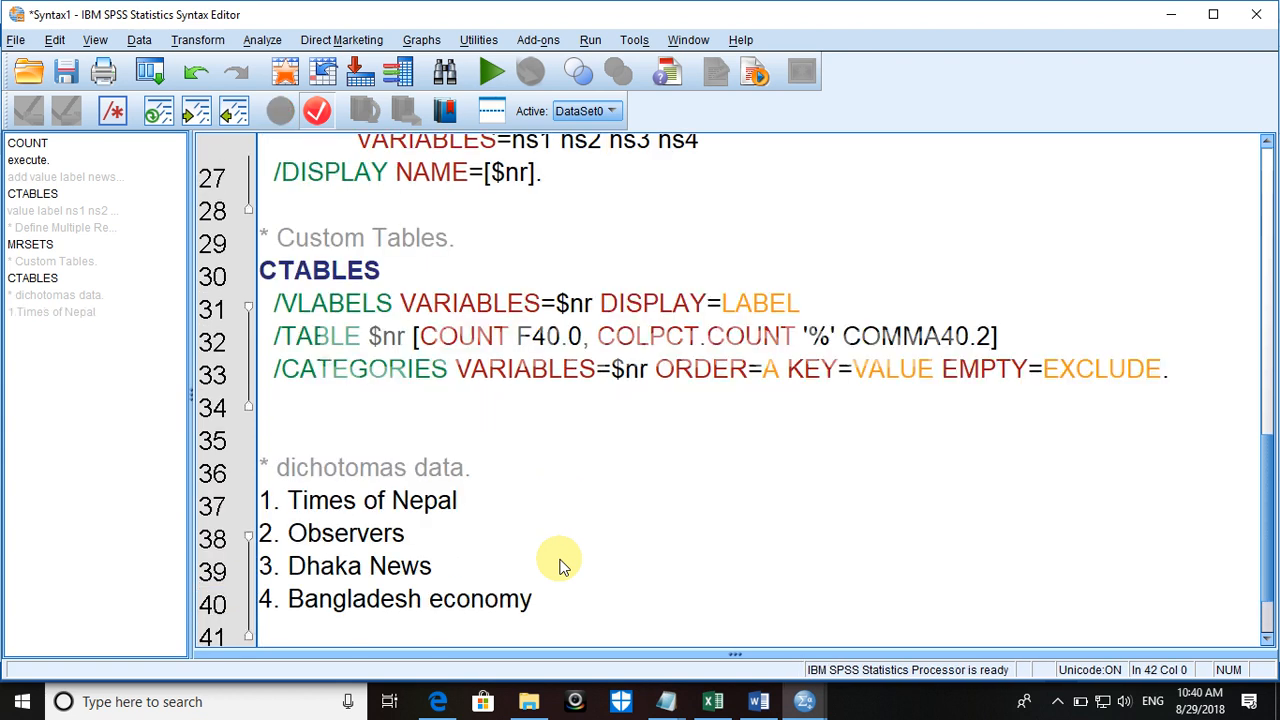
Step: Turn the first pasted line into the variable label command var lab ns1 'Times of Nepal', removing its list number
{"action": "left_click", "coordinate": [289, 500]}
{"action": "key", "text": "BackSpace"}
{"action": "key", "text": "BackSpace"}
{"action": "key", "text": "BackSpace"}
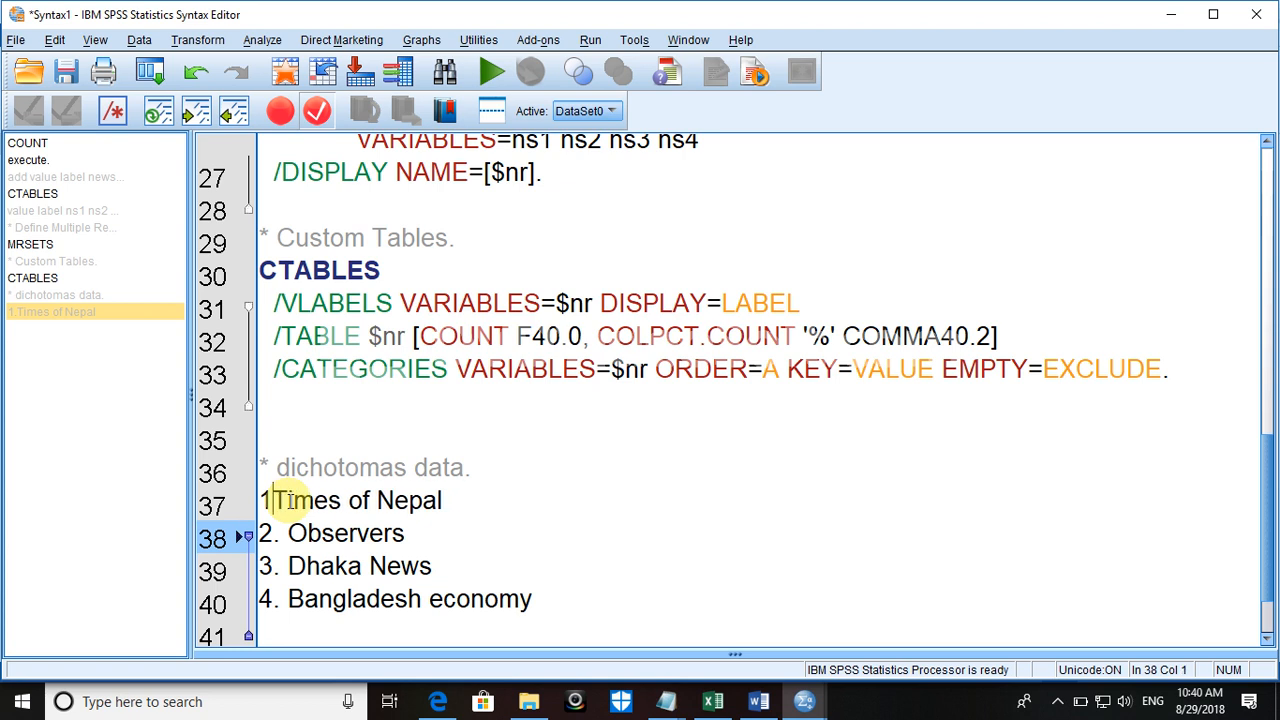
{"action": "type", "text": "var "}
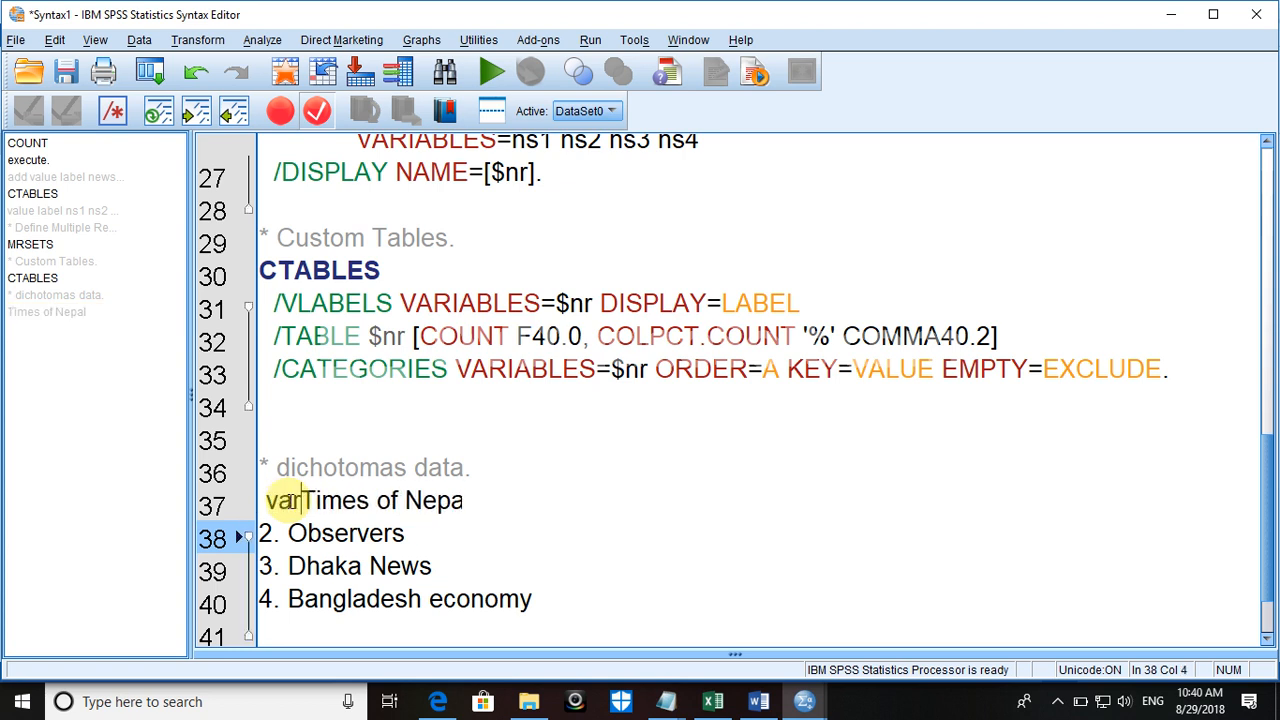
{"action": "type", "text": "l"}
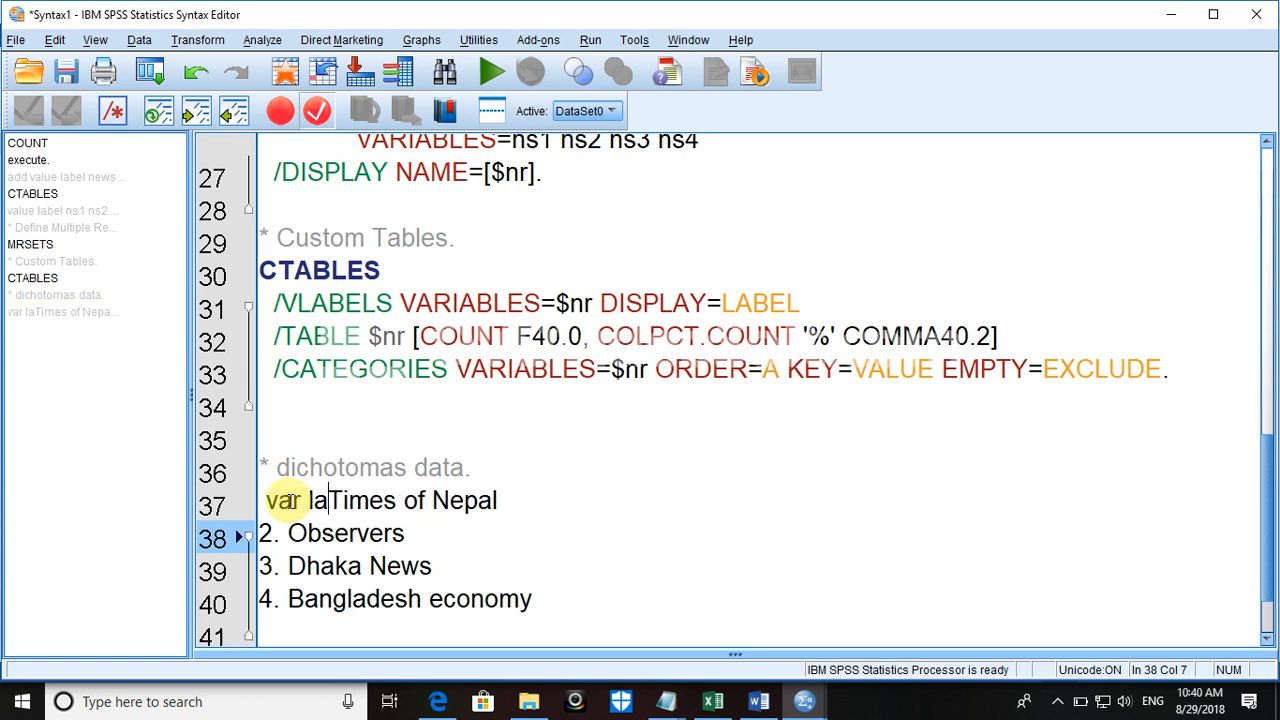
{"action": "type", "text": "ab ns1 "}
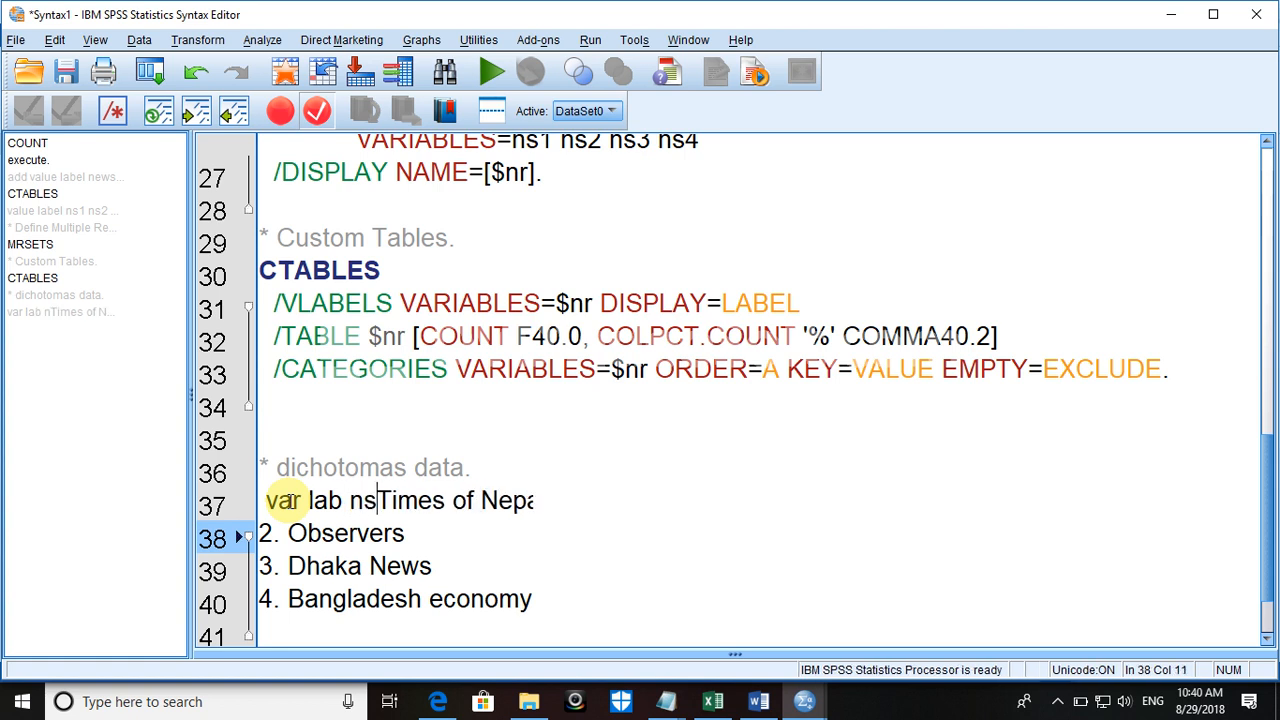
{"action": "type", "text": "'"}
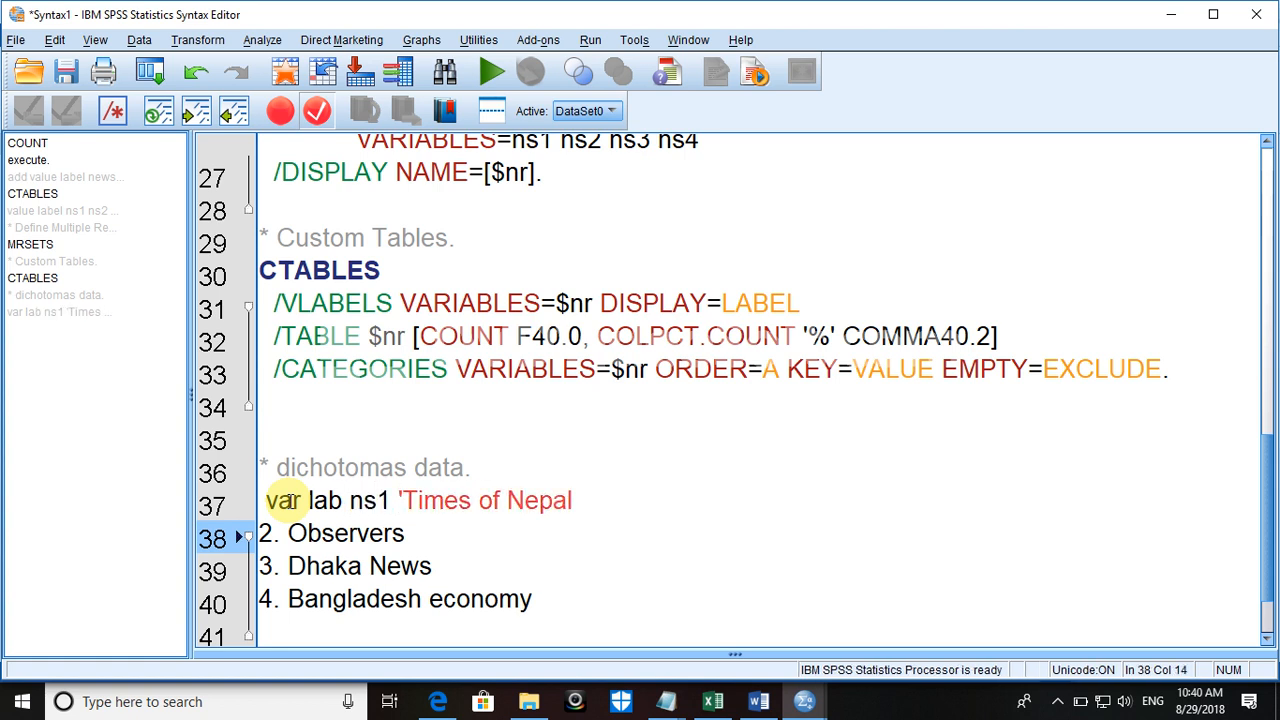
{"action": "left_click", "coordinate": [575, 505]}
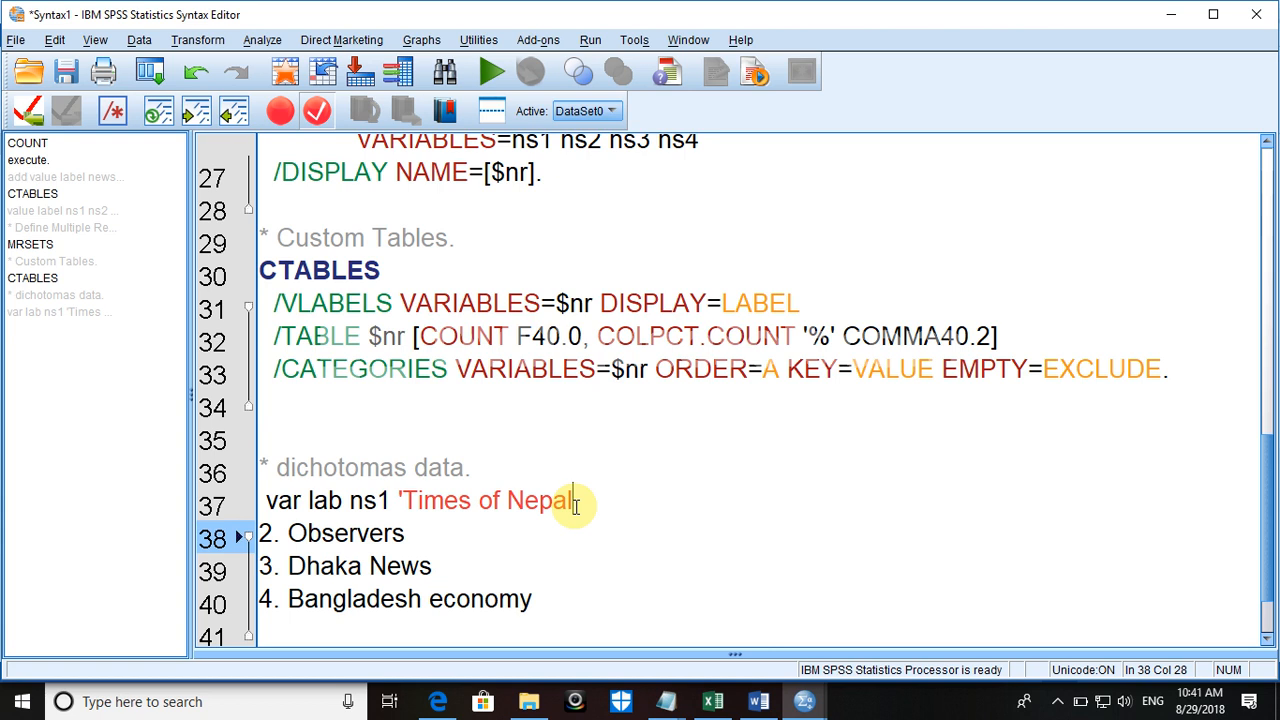
{"action": "type", "text": "'"}
{"action": "key", "text": "Return"}
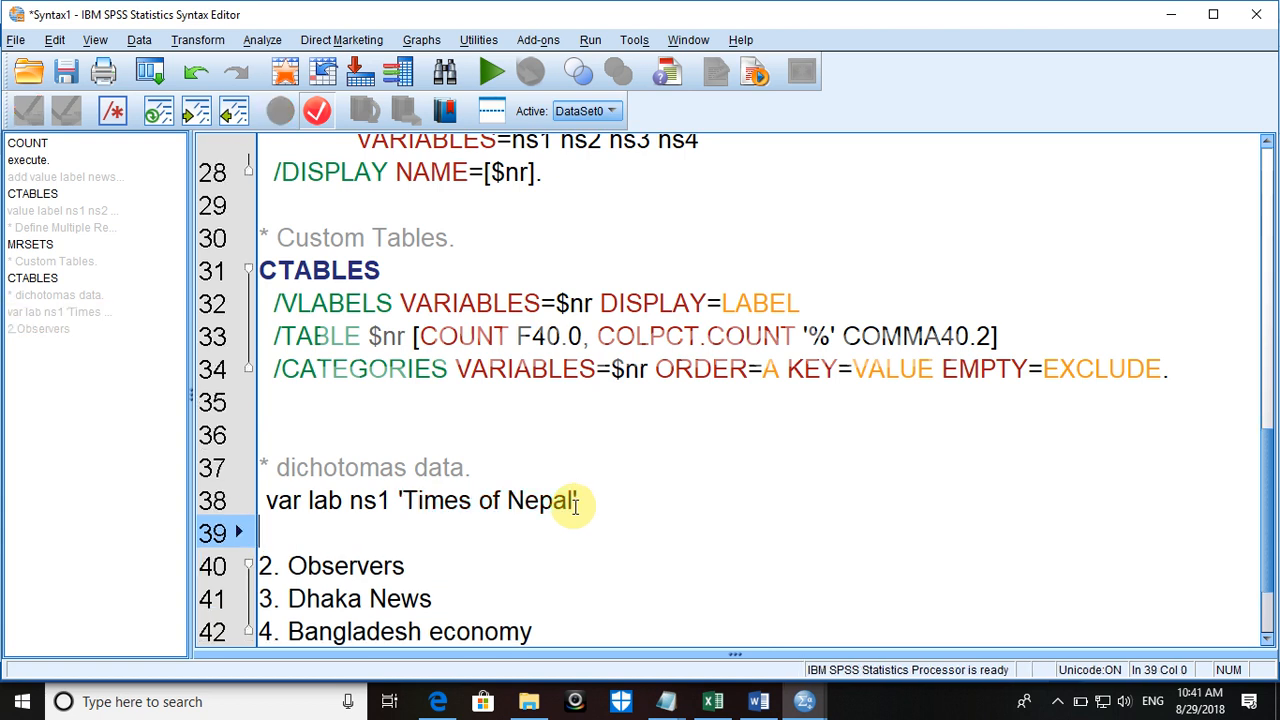
Step: Continue the var lab command on line 38 with / ns2 'Observers' /, joining the pasted Observers line and removing its list number
{"action": "left_click", "coordinate": [587, 499]}
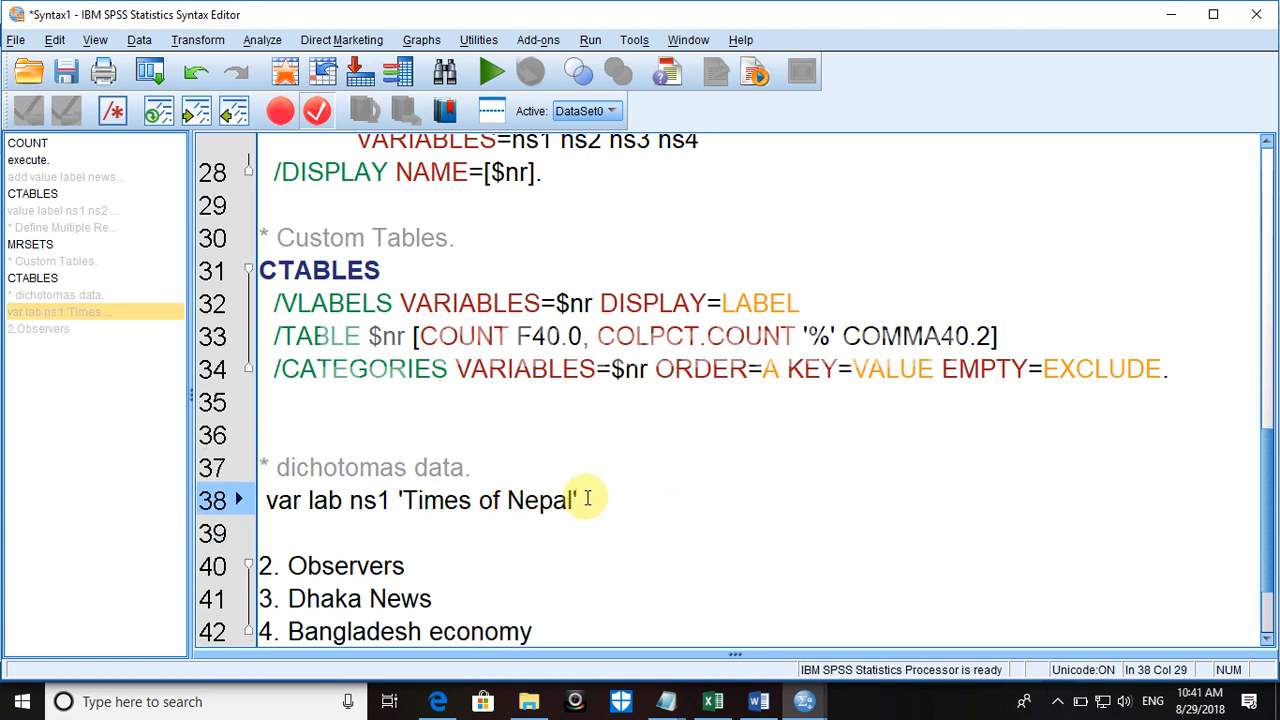
{"action": "type", "text": "/"}
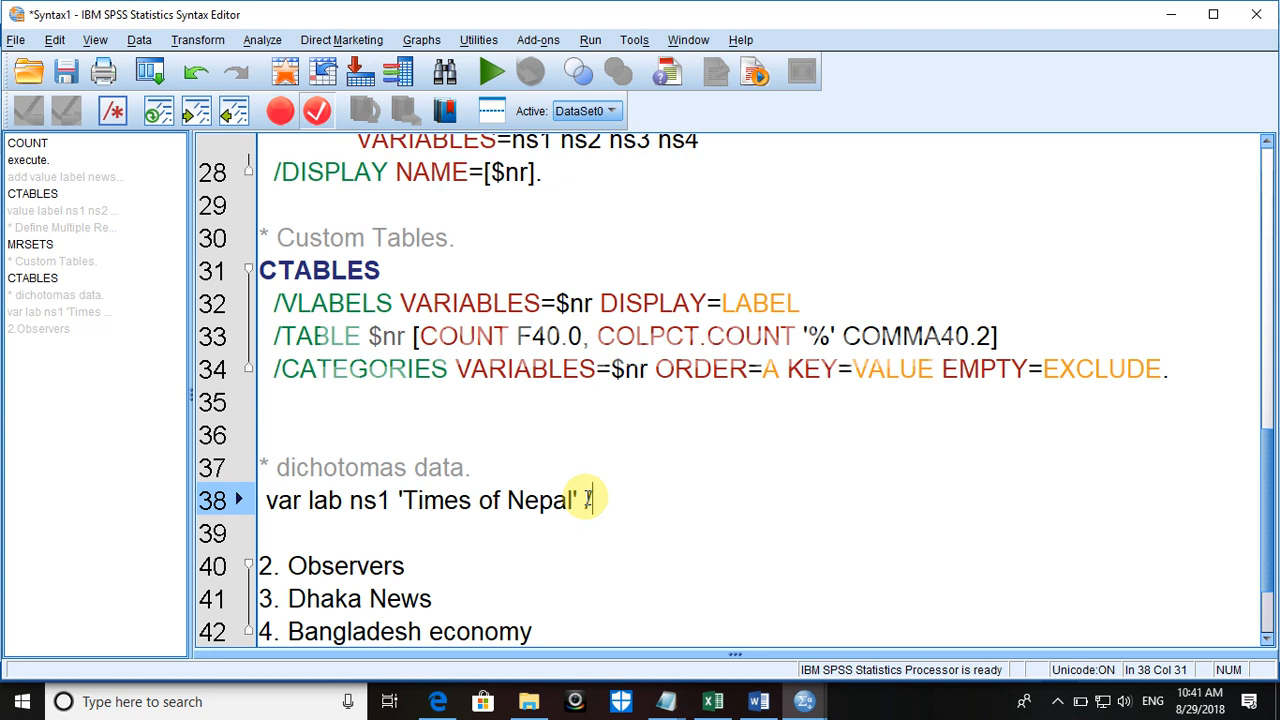
{"action": "type", "text": " ns2"}
{"action": "key", "text": "Delete"}
{"action": "key", "text": "Delete"}
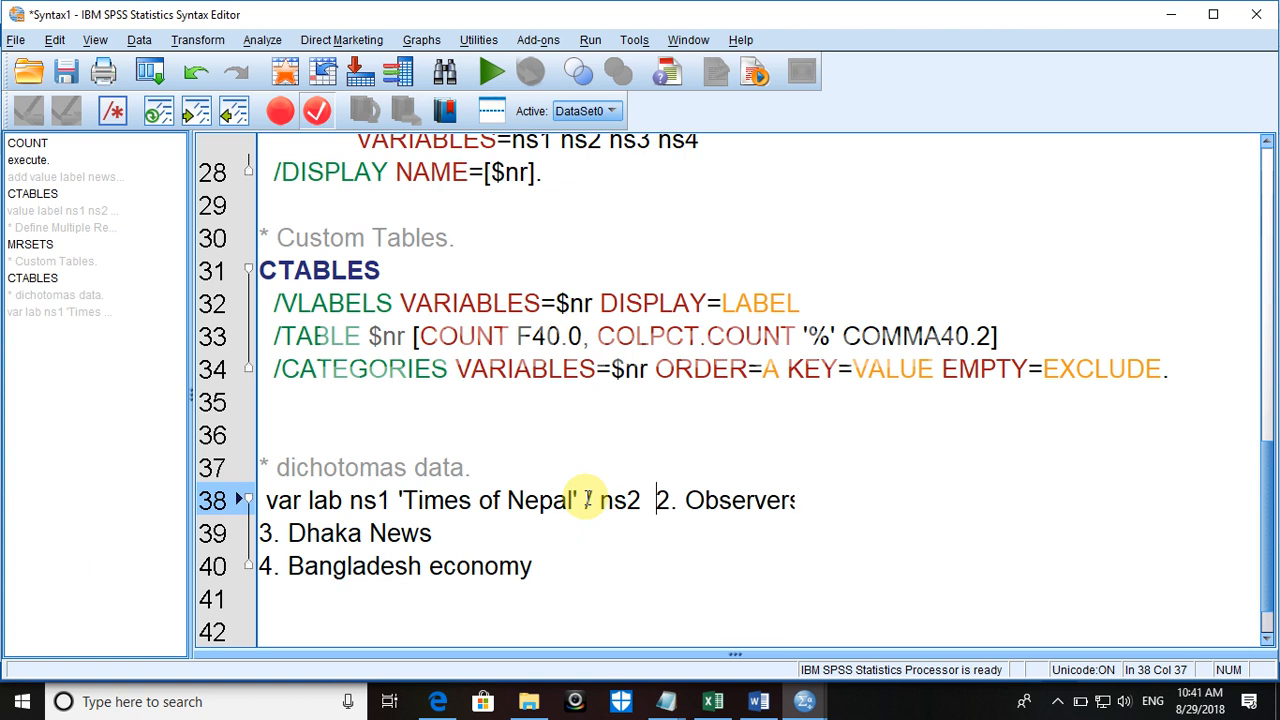
{"action": "key", "text": "Delete"}
{"action": "key", "text": "Delete"}
{"action": "key", "text": "Delete"}
{"action": "type", "text": "'"}
{"action": "left_click", "coordinate": [588, 500]}
{"action": "type", "text": "/"}
{"action": "left_click", "coordinate": [793, 500]}
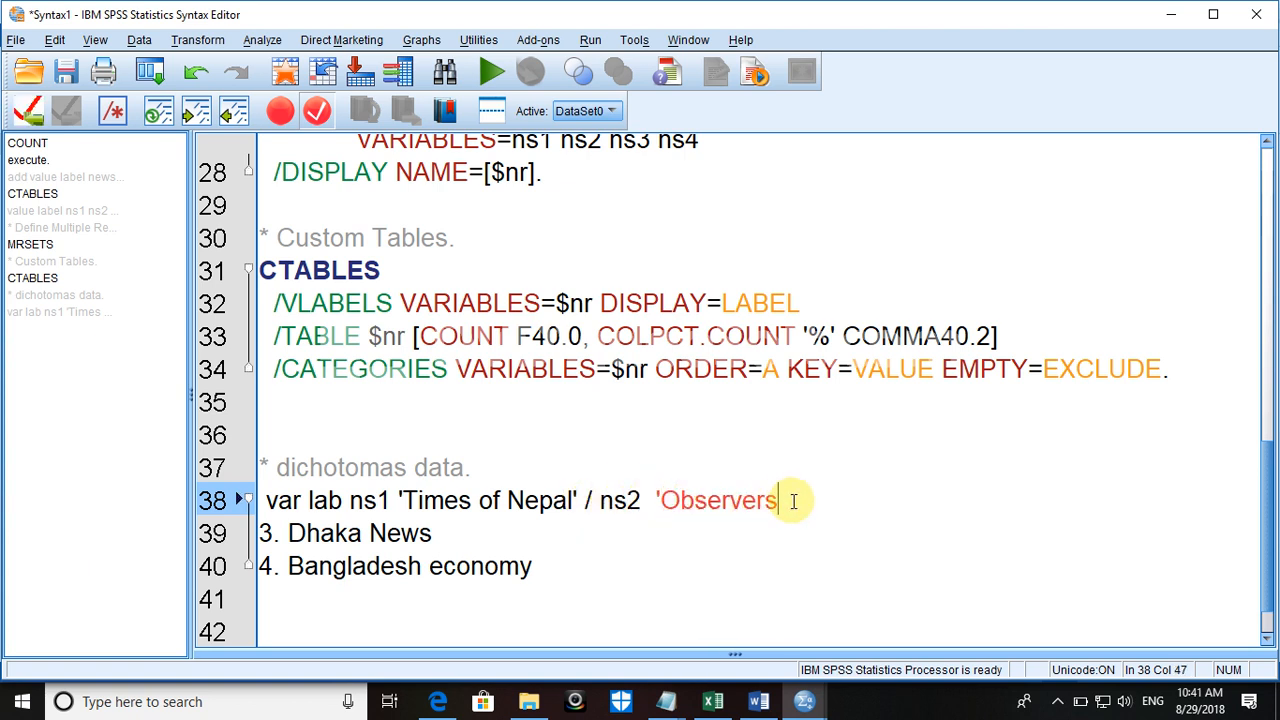
{"action": "type", "text": "' /"}
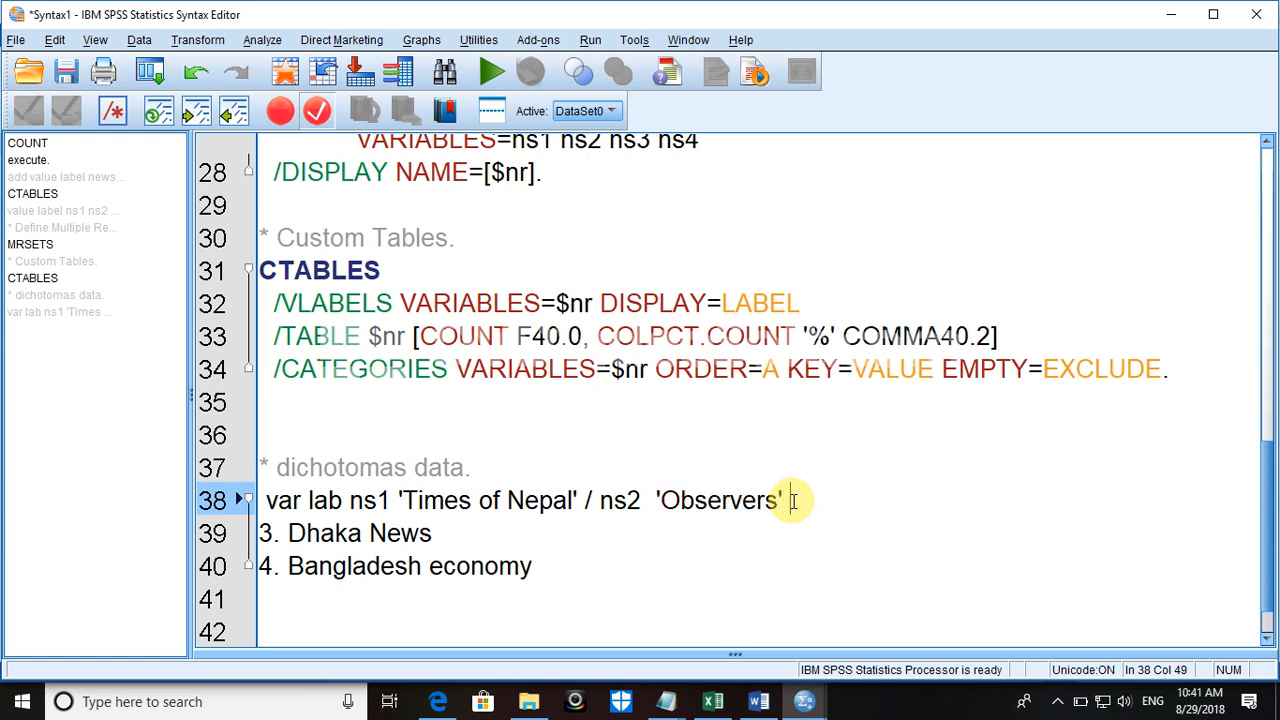
Step: Join the Dhaka News line to line 38 and turn it into ns3 'Dhaka News', without its list punctuation
{"action": "key", "text": "Delete"}
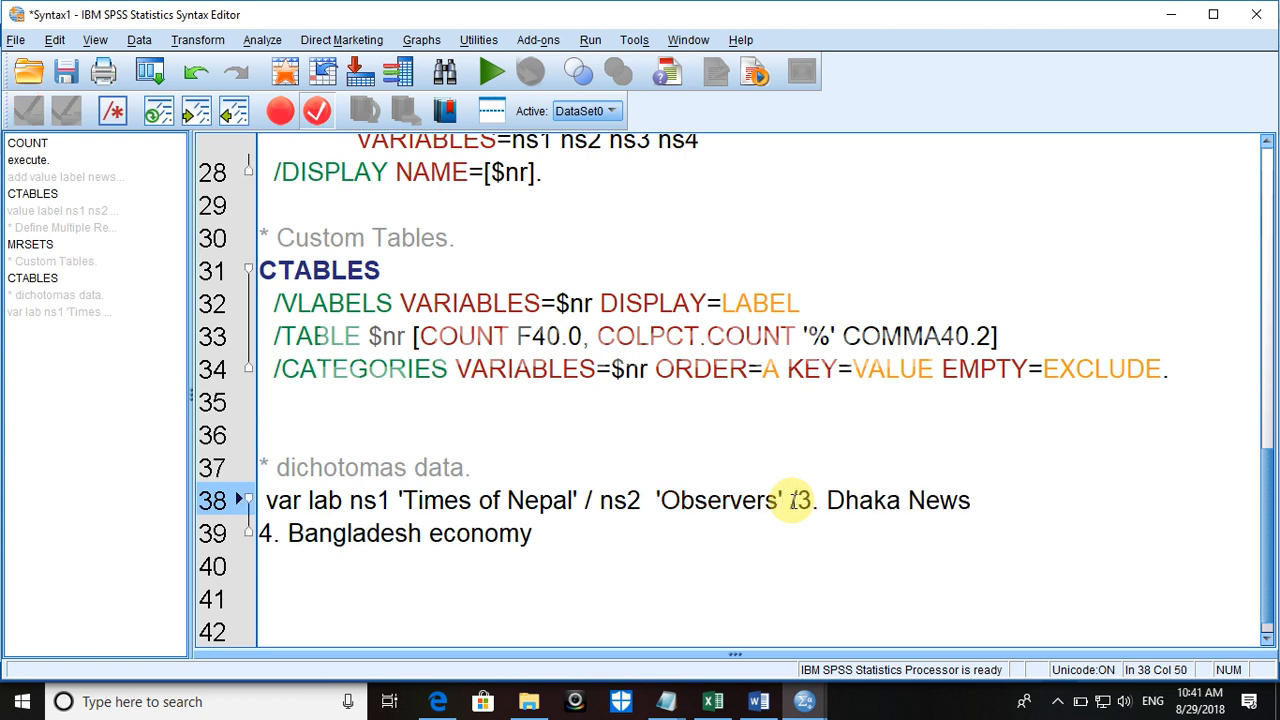
{"action": "type", "text": "n"}
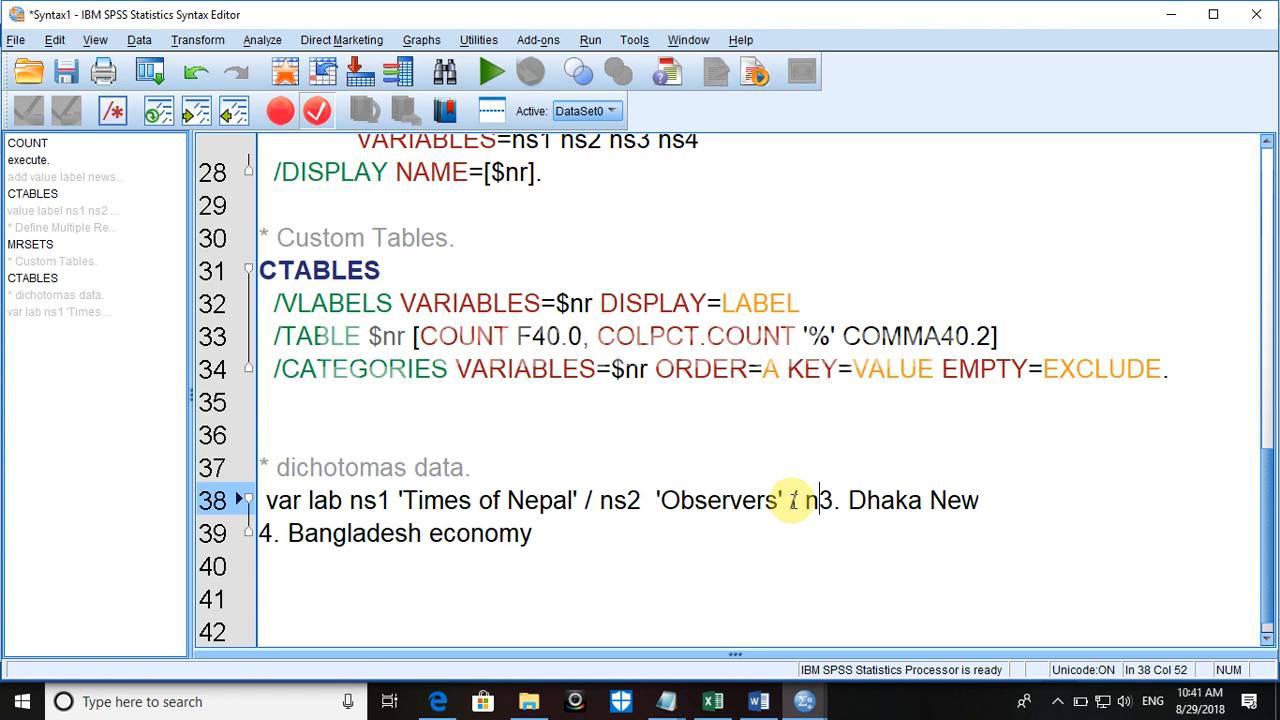
{"action": "type", "text": "s"}
{"action": "key", "text": "Right"}
{"action": "key", "text": "Delete"}
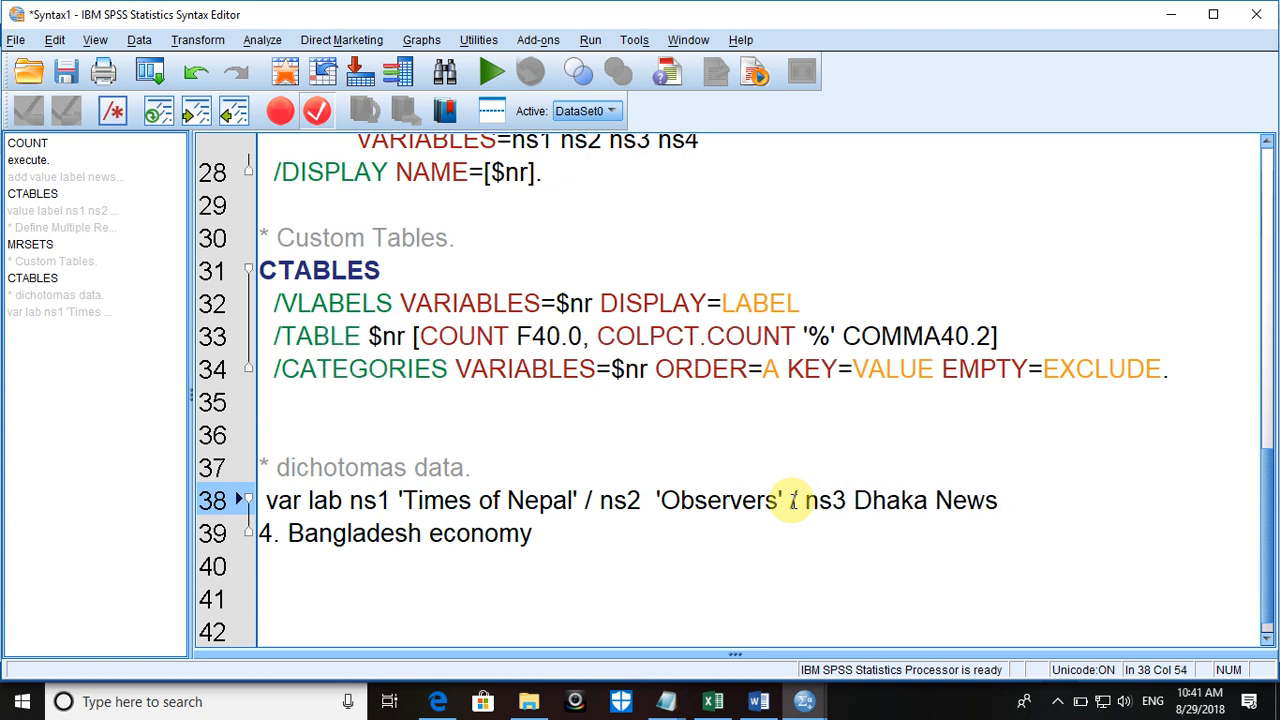
{"action": "key", "text": "Right"}
{"action": "type", "text": "'"}
{"action": "left_click", "coordinate": [1008, 502]}
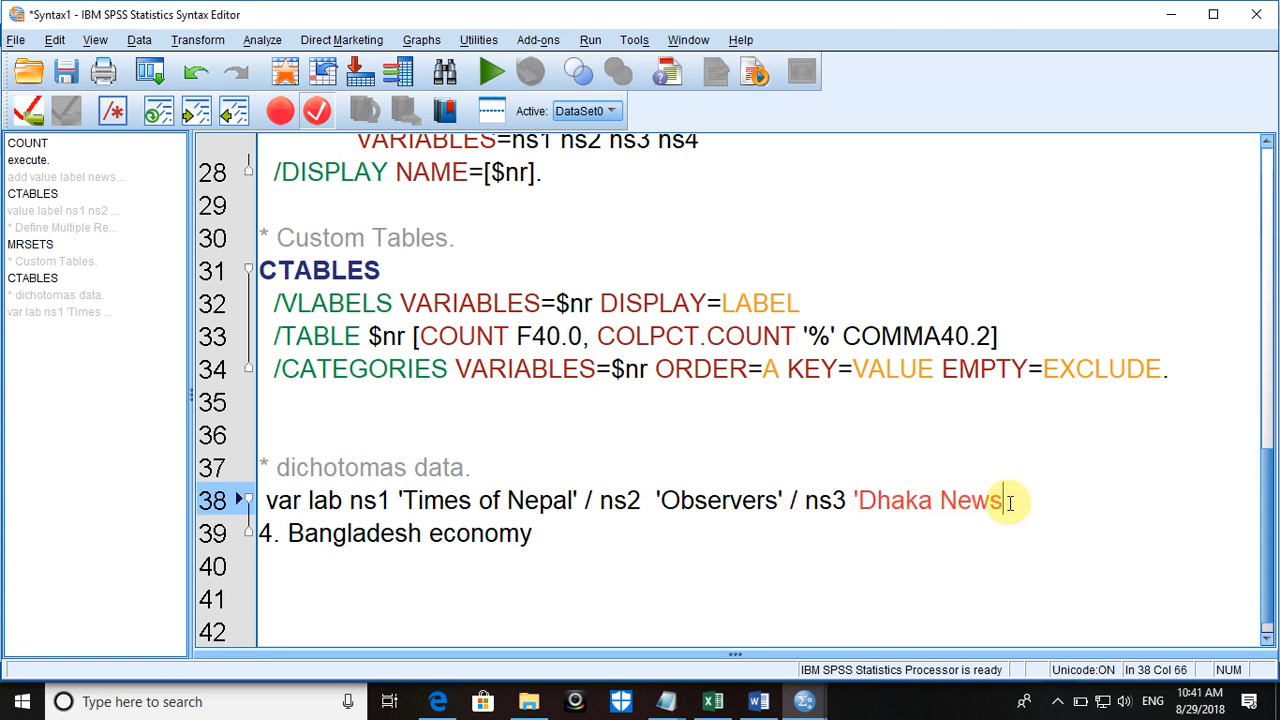
{"action": "type", "text": "'"}
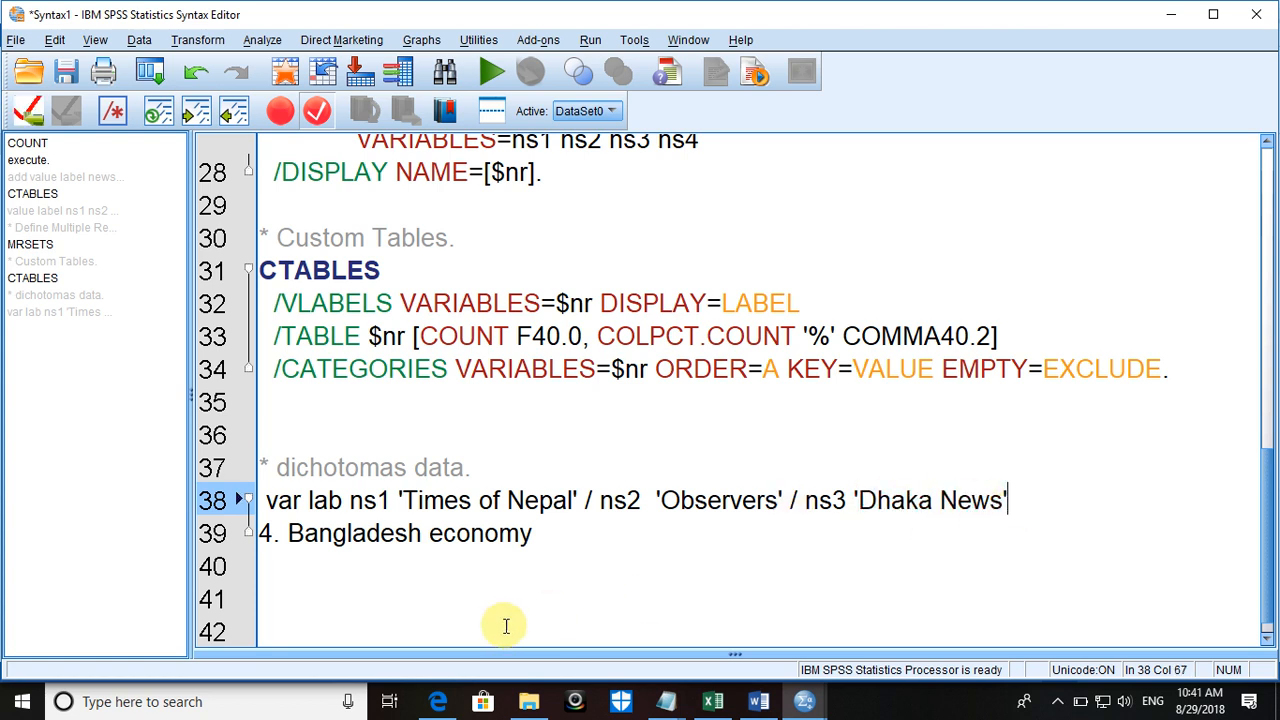
Step: Turn the Bangladesh economy line into an indented ns4 'Bangladesh economy', replacing its list number
{"action": "left_click", "coordinate": [281, 534]}
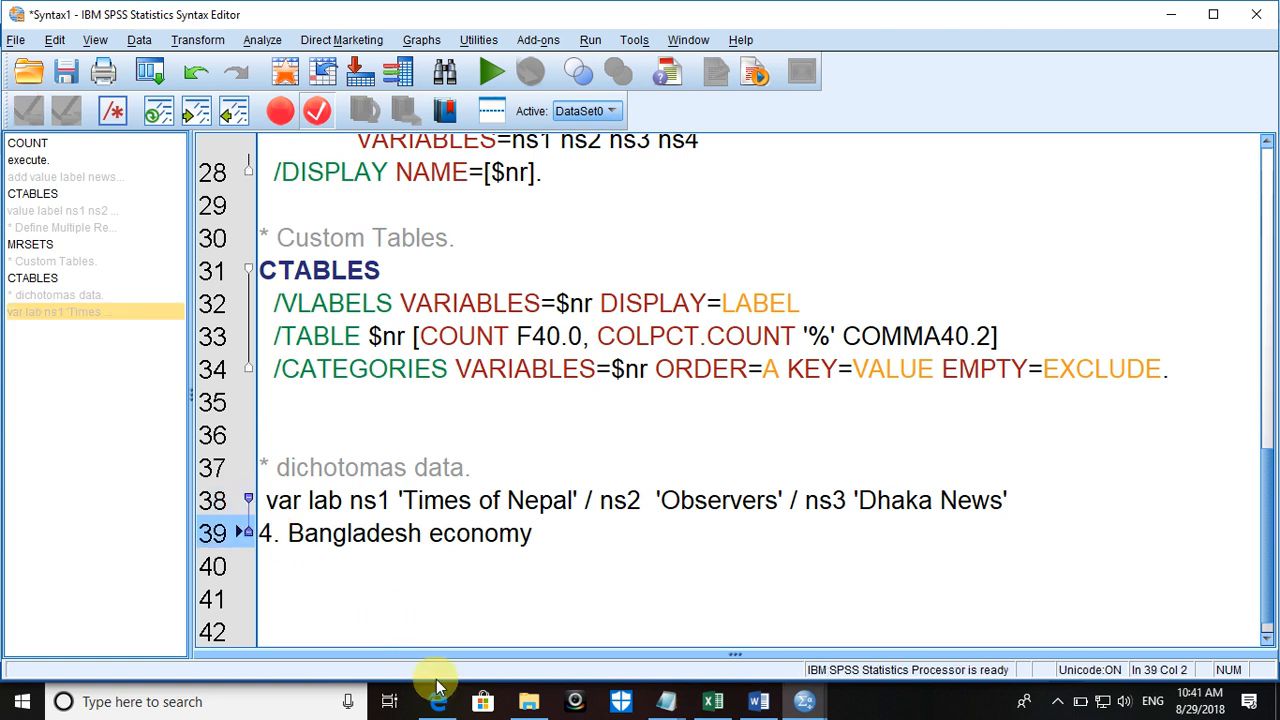
{"action": "key", "text": "BackSpace"}
{"action": "key", "text": "BackSpace"}
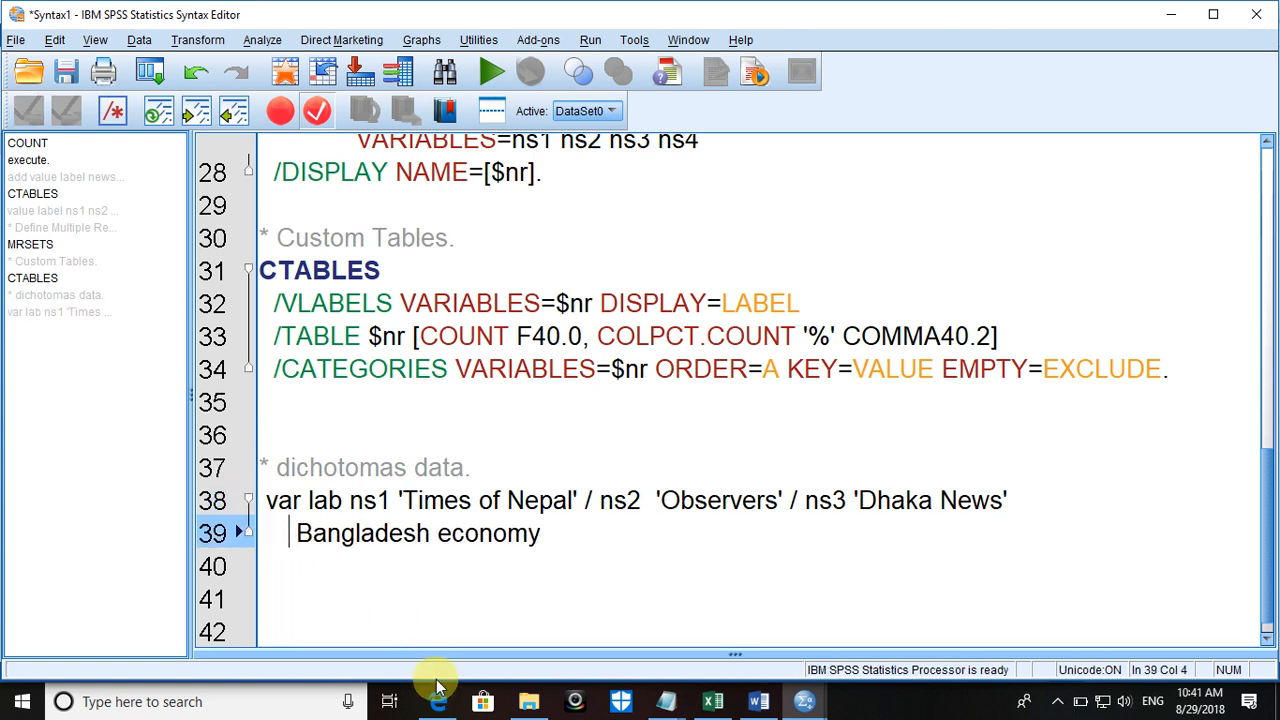
{"action": "type", "text": "ns4"}
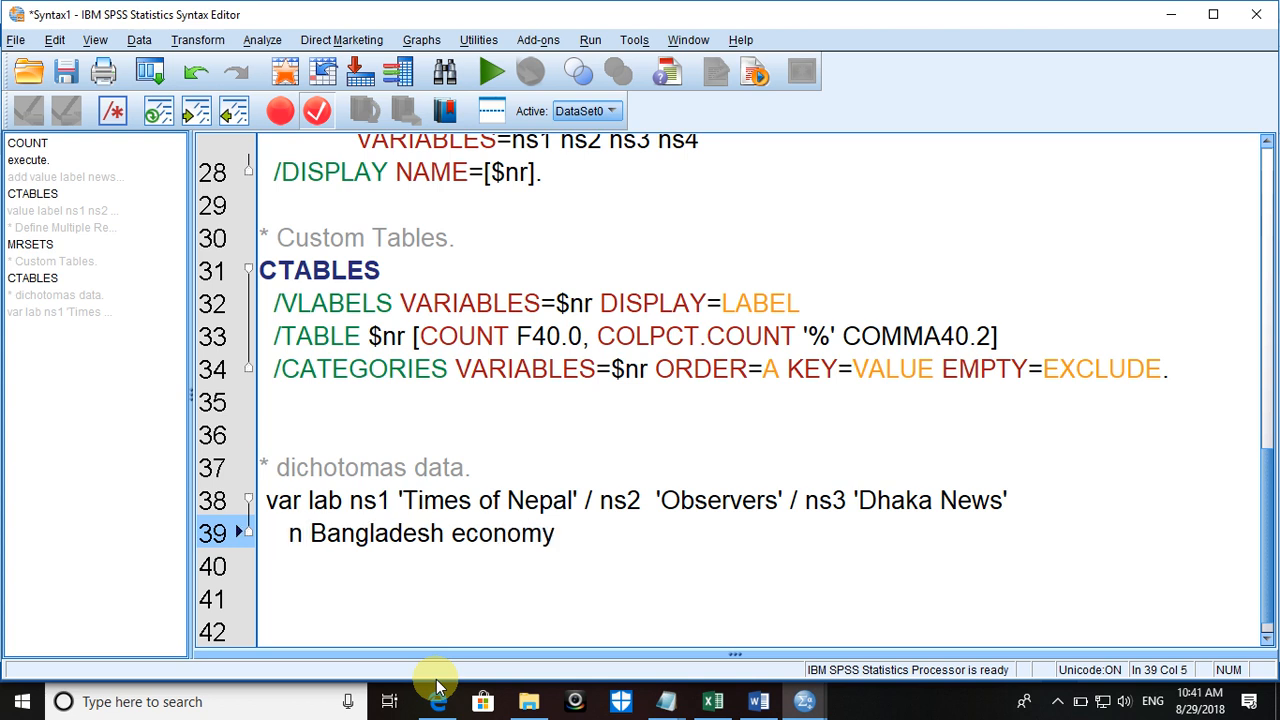
{"action": "type", "text": " '"}
{"action": "key", "text": "Delete"}
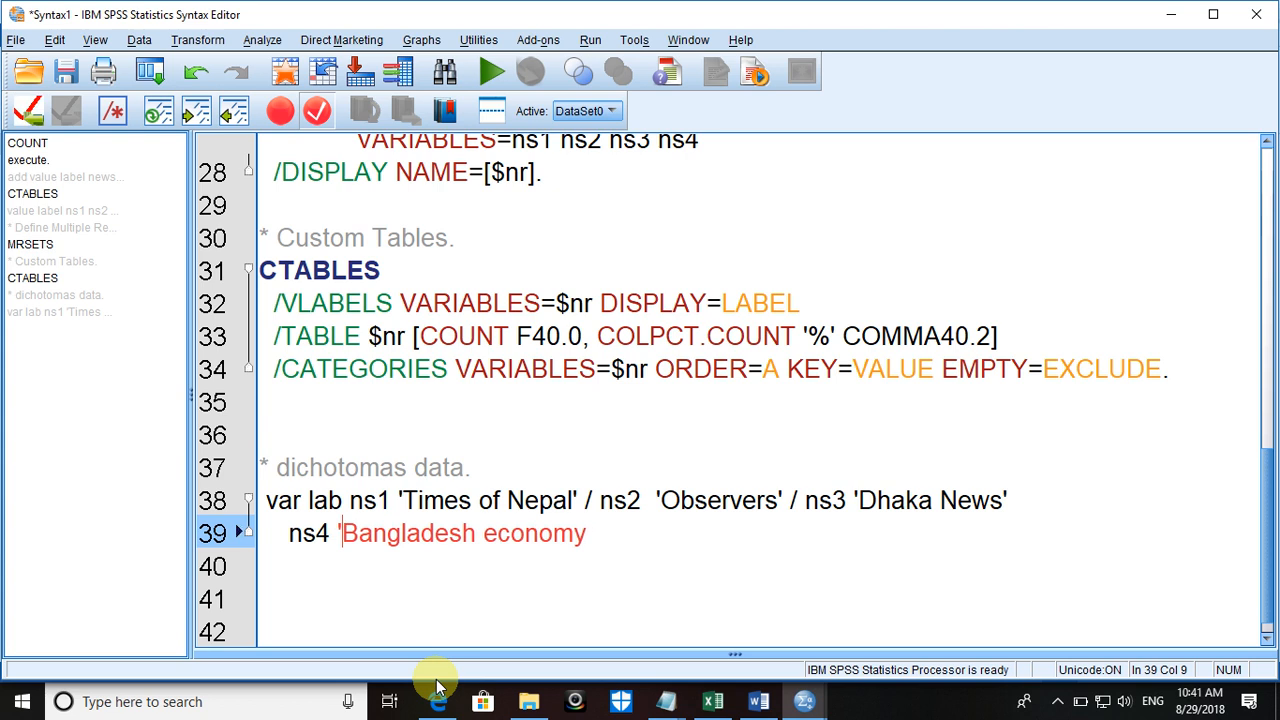
{"action": "left_click", "coordinate": [598, 533]}
{"action": "type", "text": "'"}
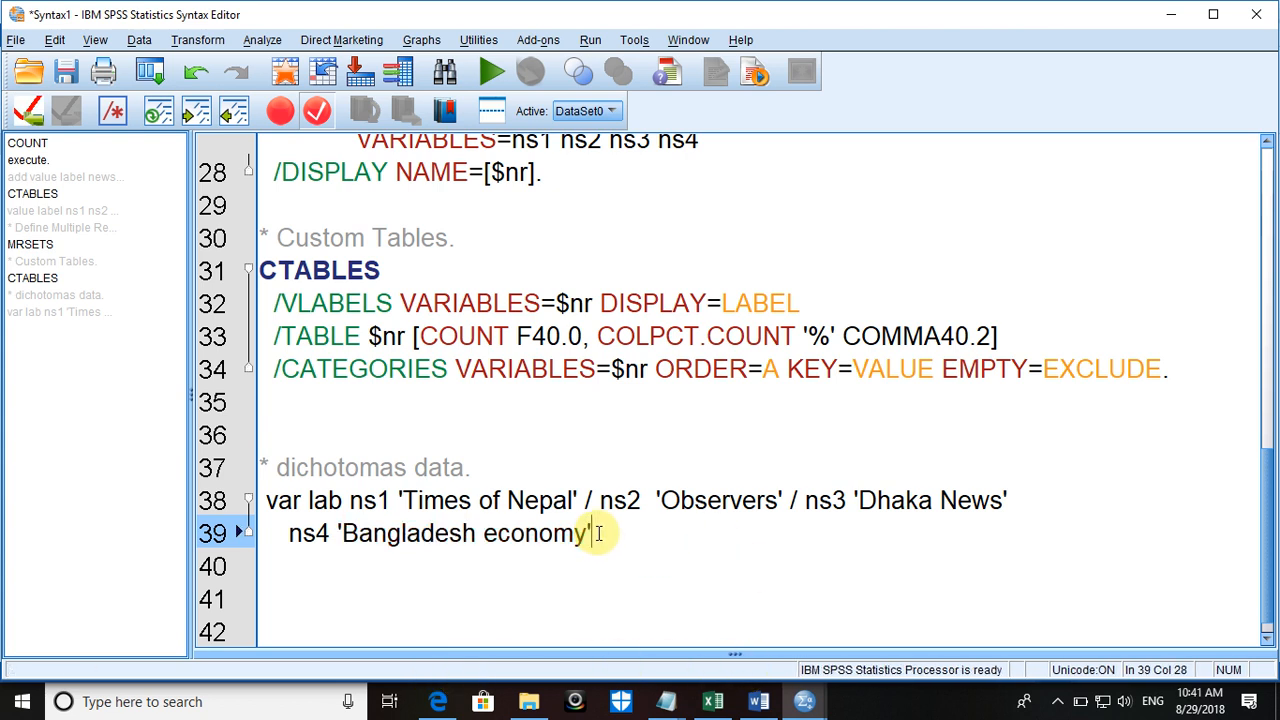
Step: Complete the variable label command on line 39 with / ns5 'Malaika Fashion' and a closing period
{"action": "type", "text": " /"}
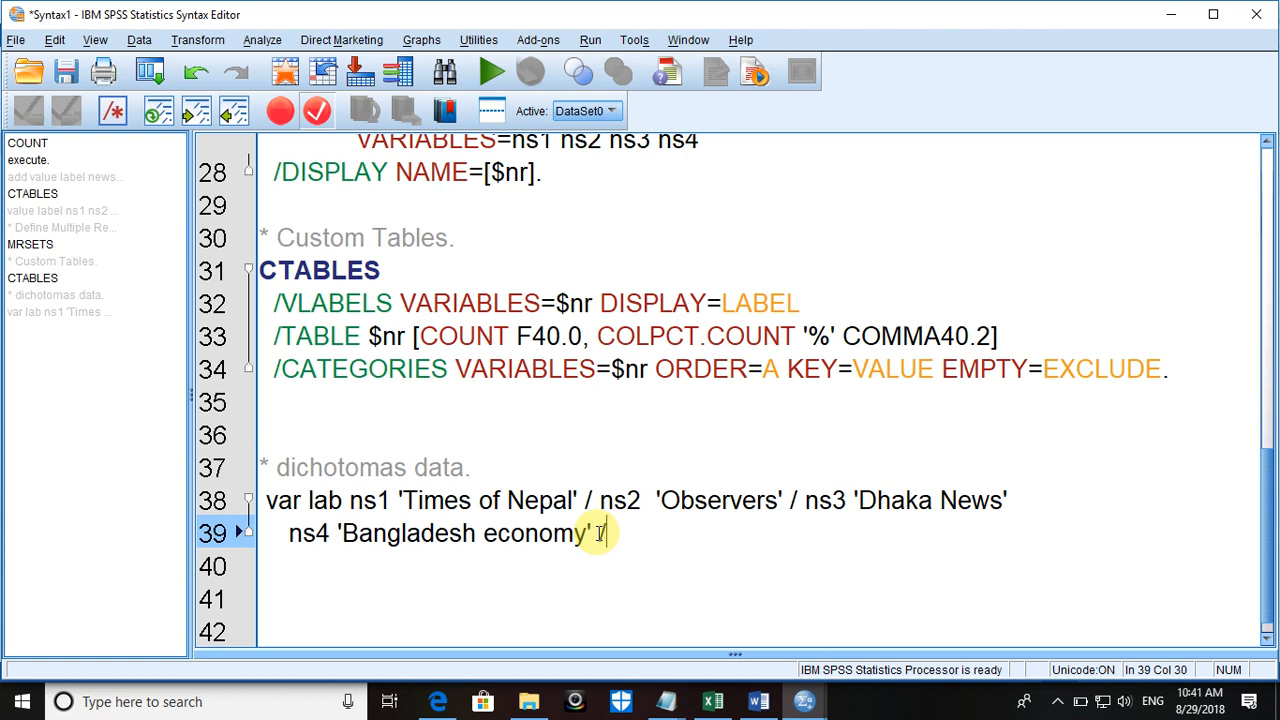
{"action": "type", "text": " ns5 'Mala"}
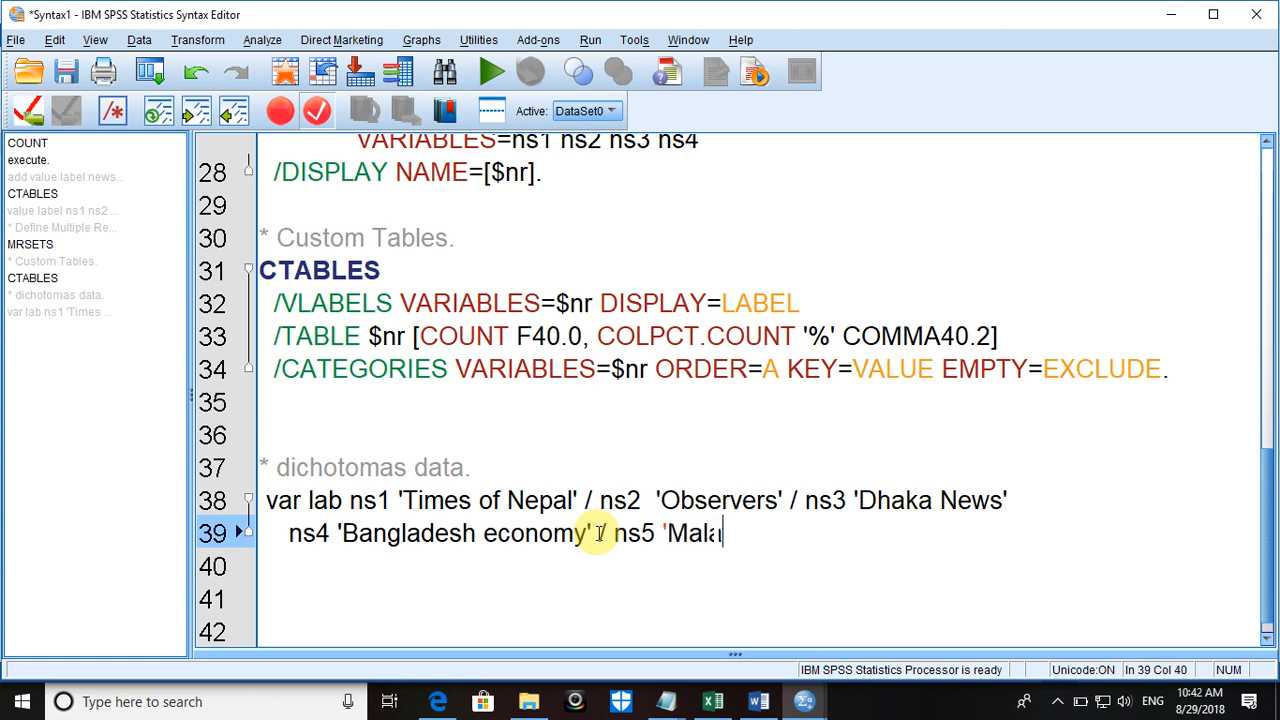
{"action": "type", "text": "ika Fa"}
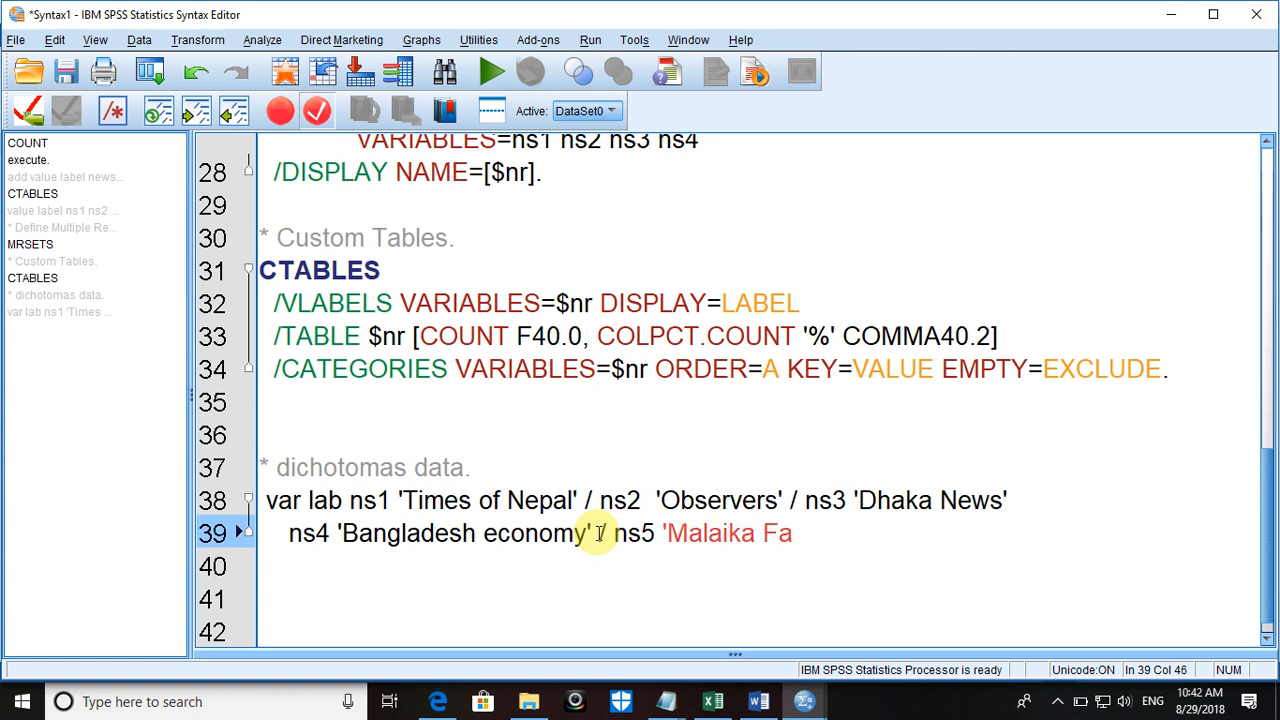
{"action": "type", "text": "shion'."}
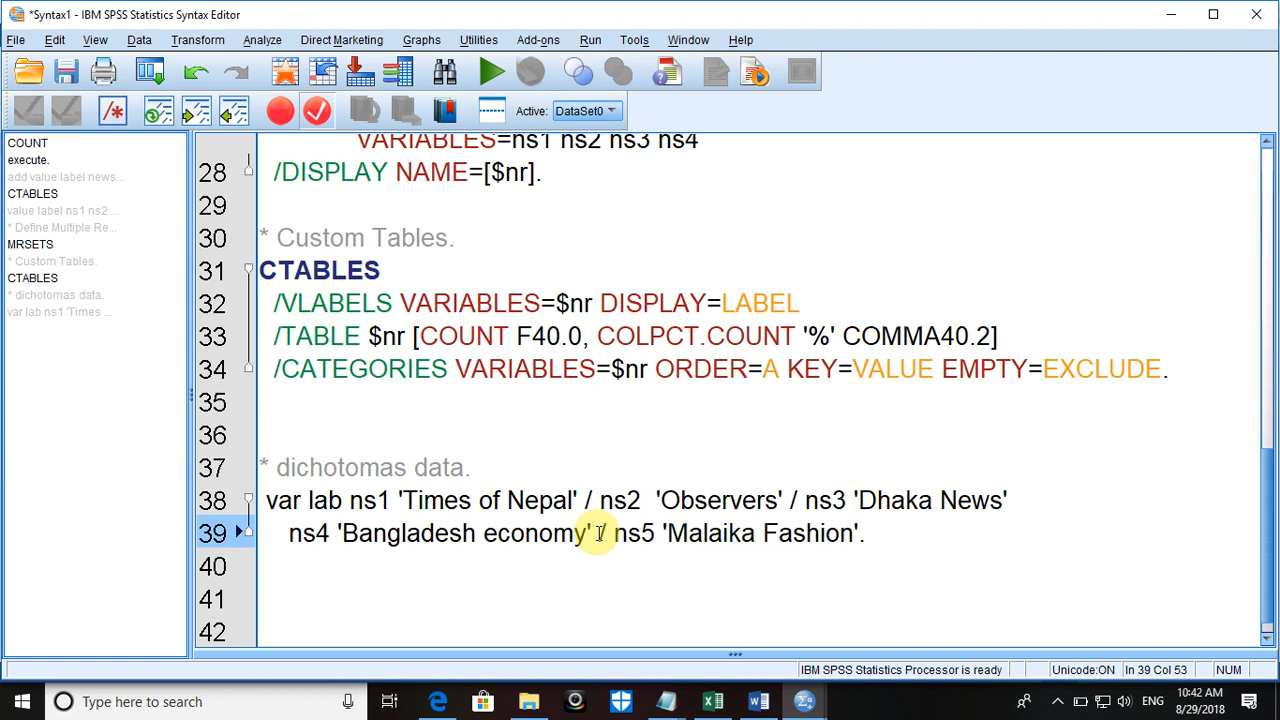
{"action": "key", "text": "Return"}
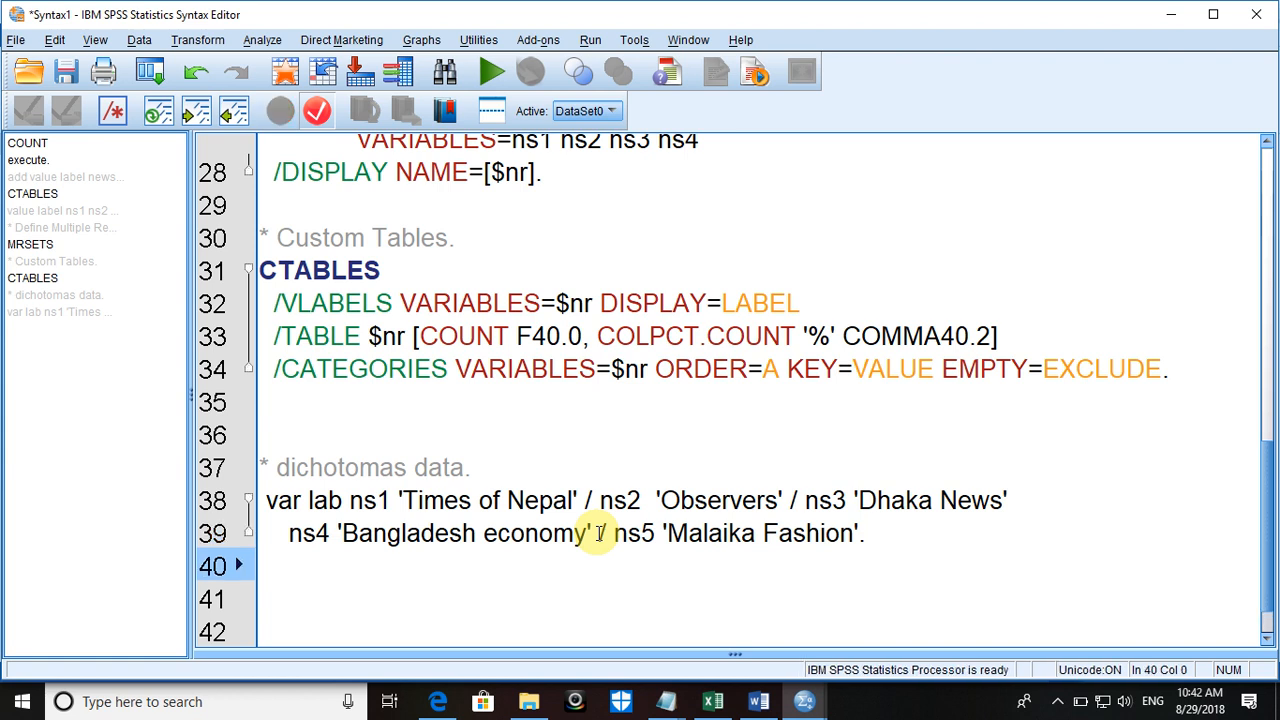
Step: Run the var lab command for ns1 to ns5 and switch to the Data Editor to check the variable labels
{"action": "left_click_drag", "start_coordinate": [876, 543], "coordinate": [489, 466]}
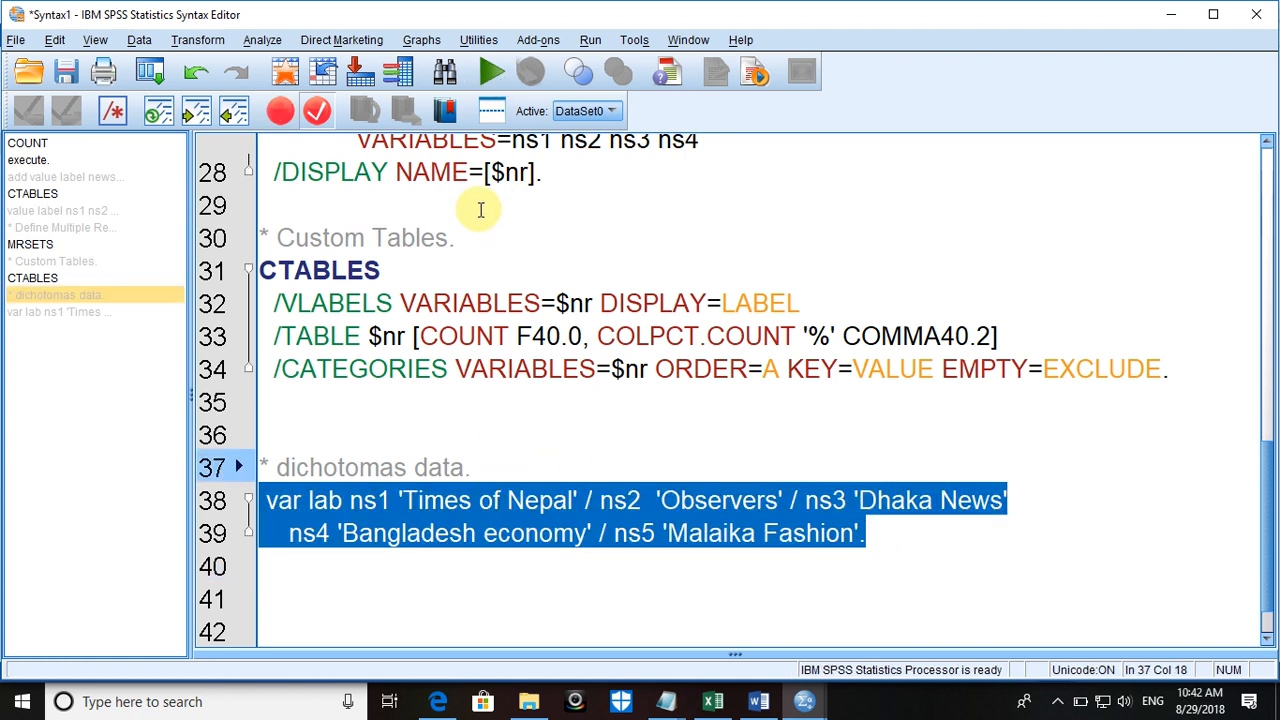
{"action": "left_click", "coordinate": [497, 74]}
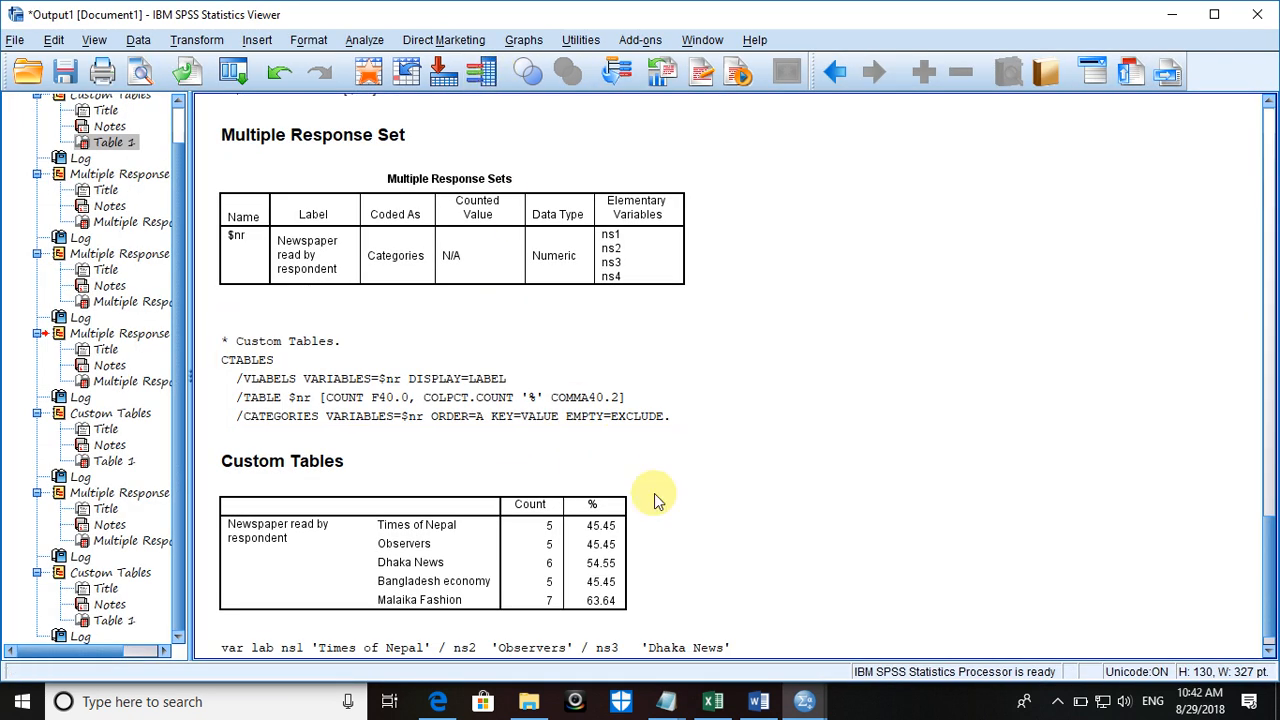
{"action": "mouse_move", "coordinate": [805, 701]}
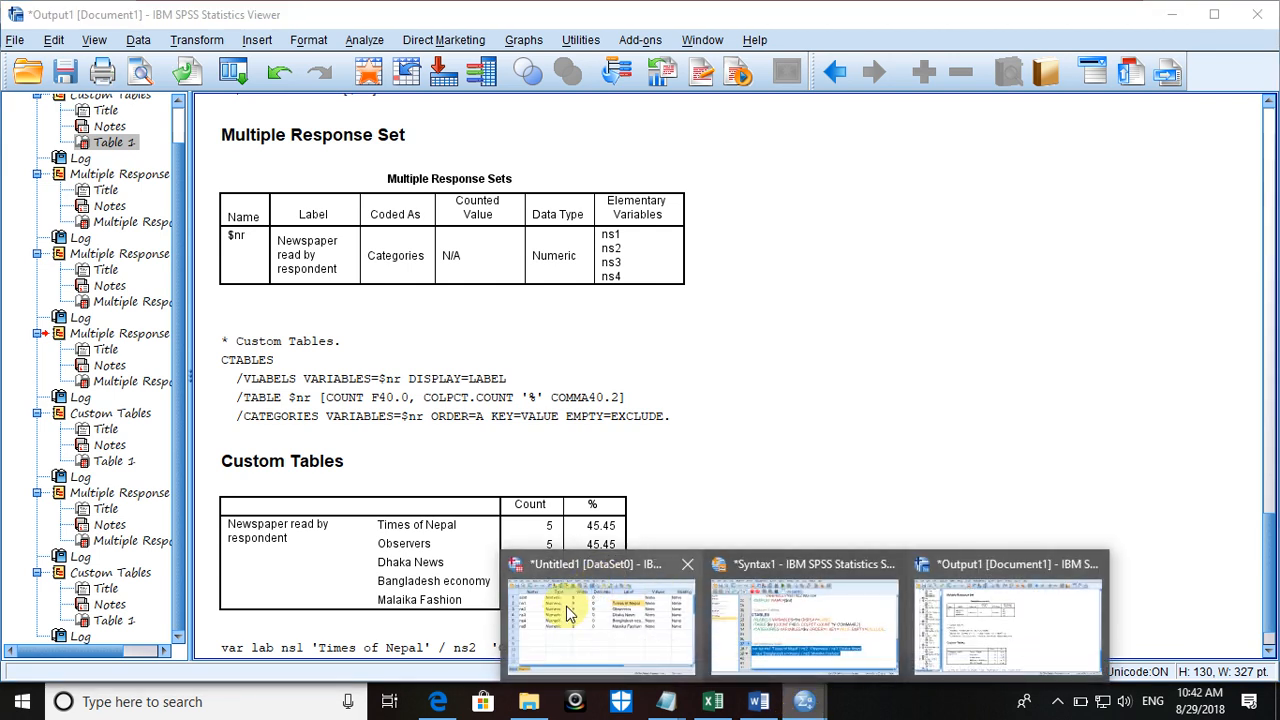
{"action": "mouse_move", "coordinate": [567, 612]}
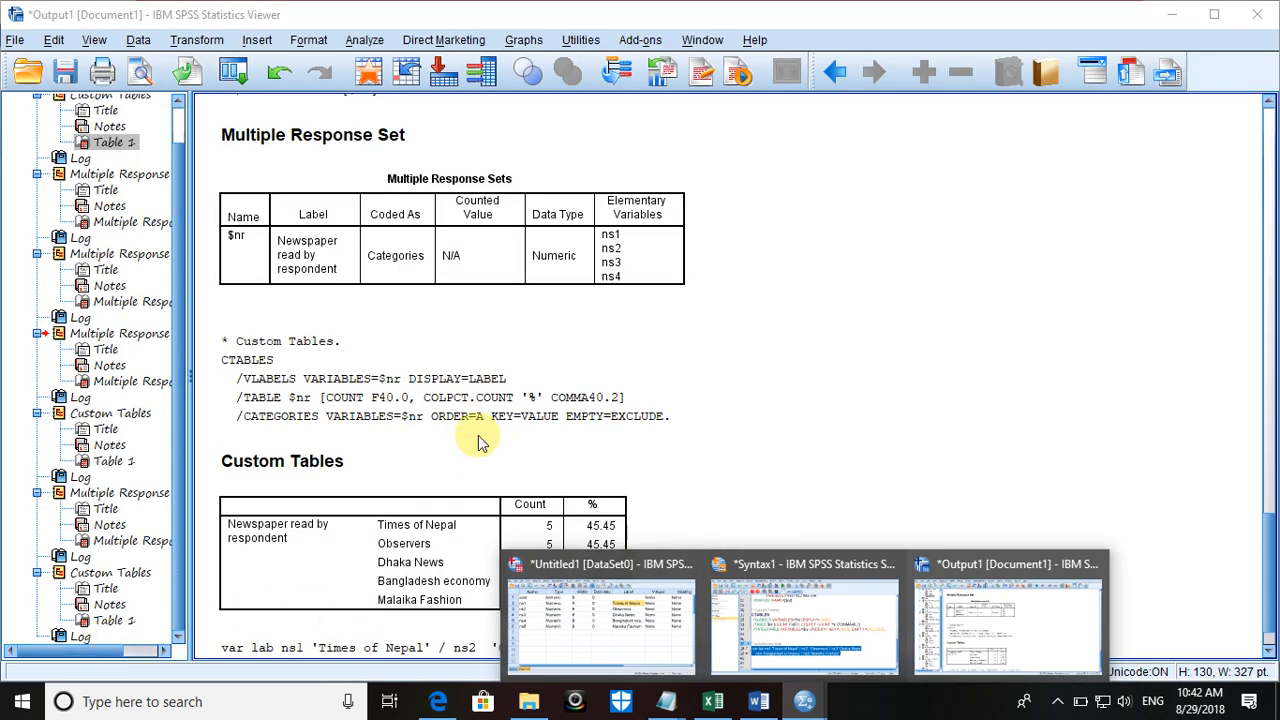
{"action": "left_click", "coordinate": [600, 620]}
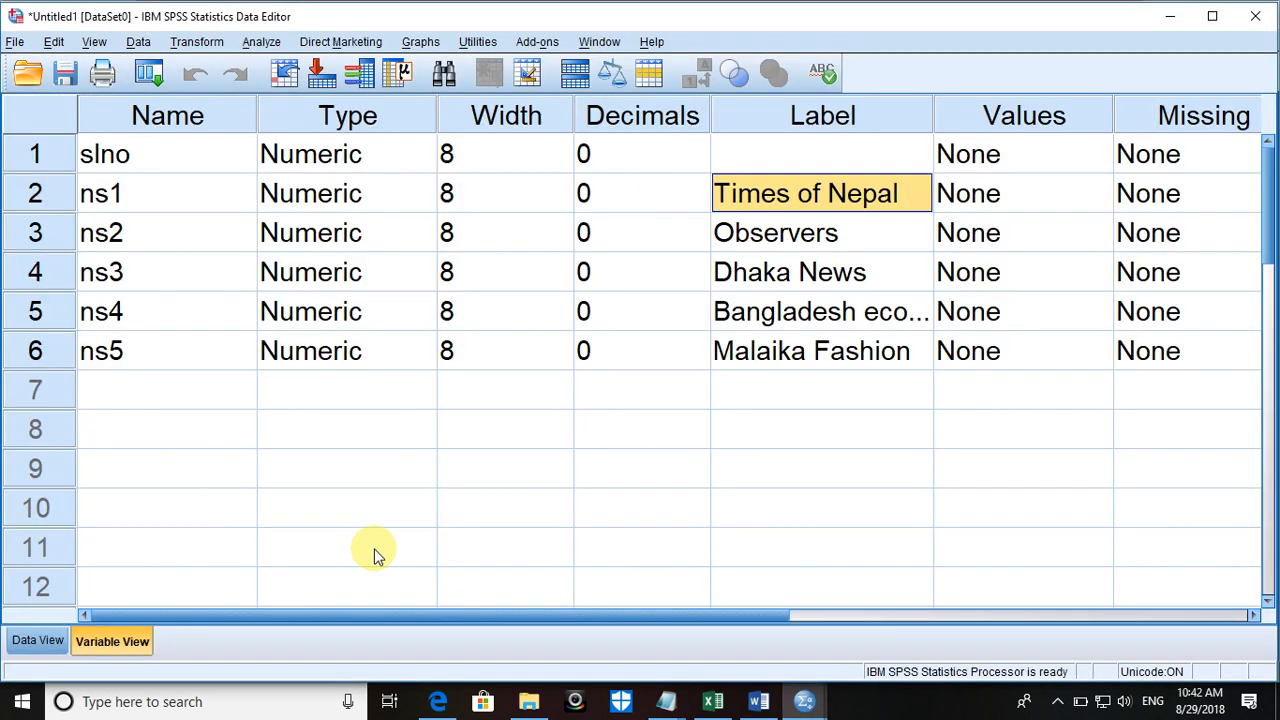
Step: Show the data values and examine how ns1 to ns5 are coded for each respondent
{"action": "left_click", "coordinate": [38, 640]}
{"action": "left_click", "coordinate": [358, 452]}
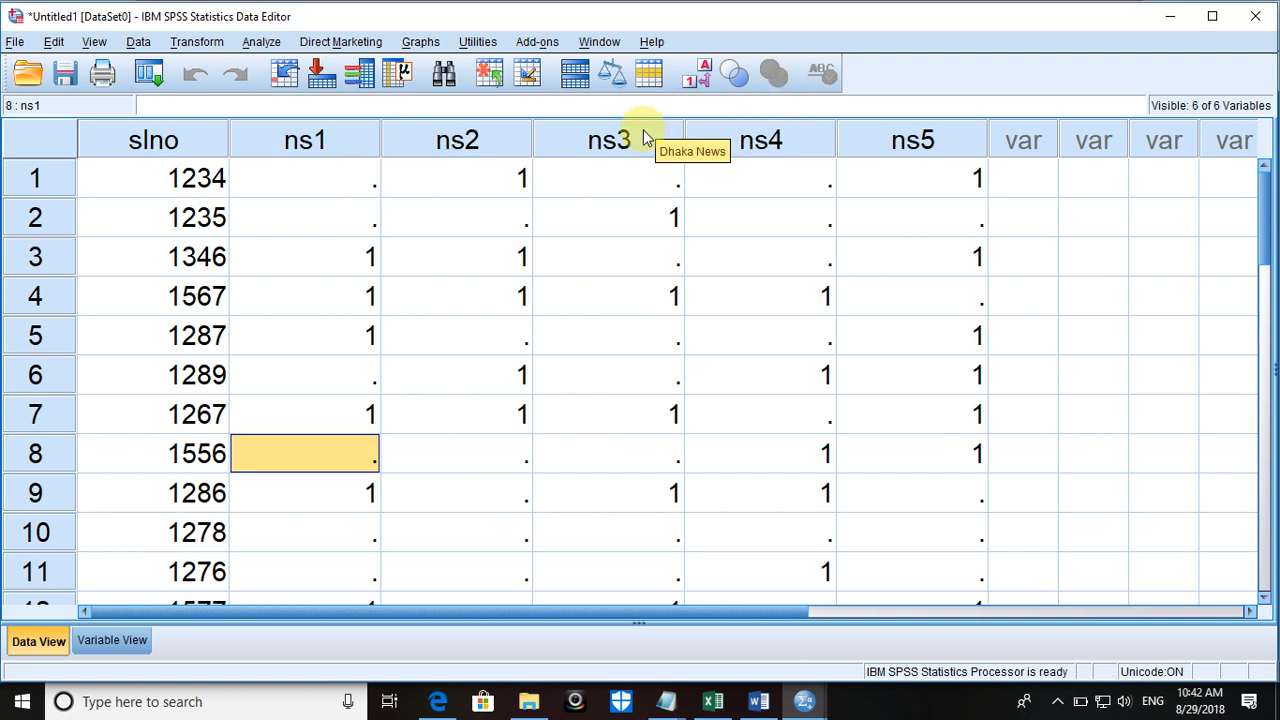
{"action": "left_click", "coordinate": [502, 179]}
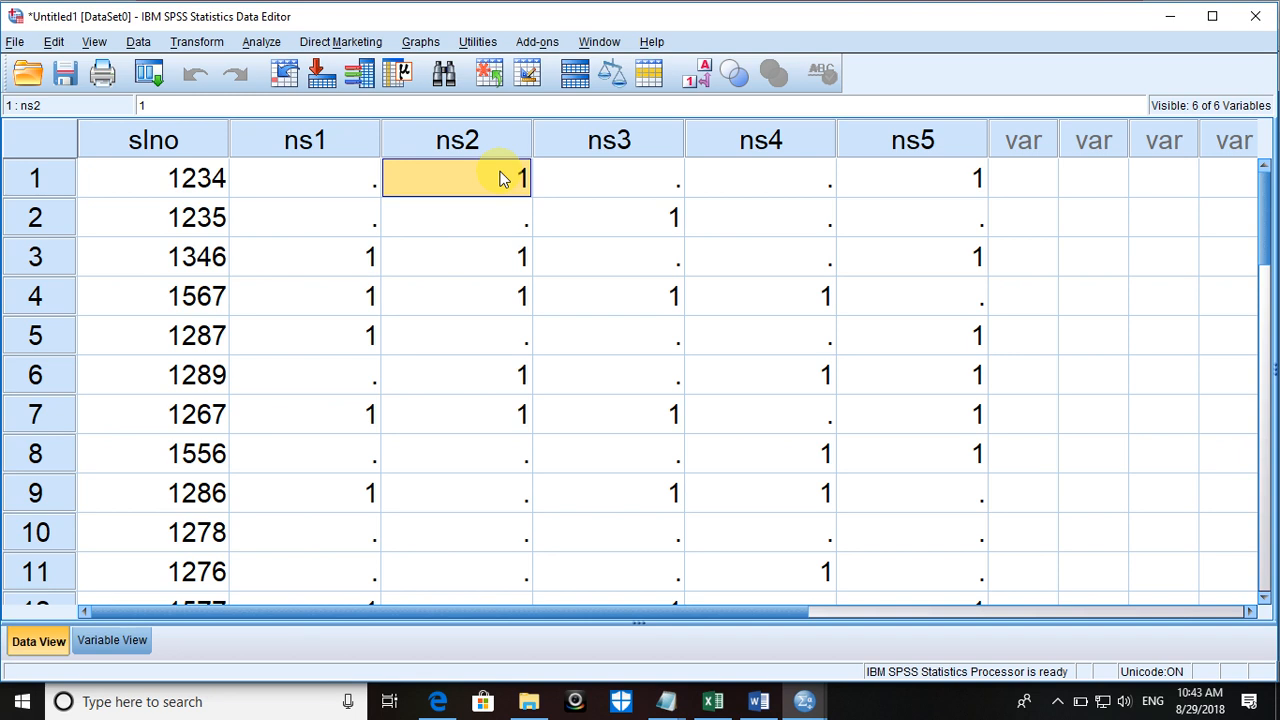
Step: Open the custom tables' Define Multiple Response Sets dialog and remove the existing category-coded $nr set
{"action": "left_click", "coordinate": [258, 42]}
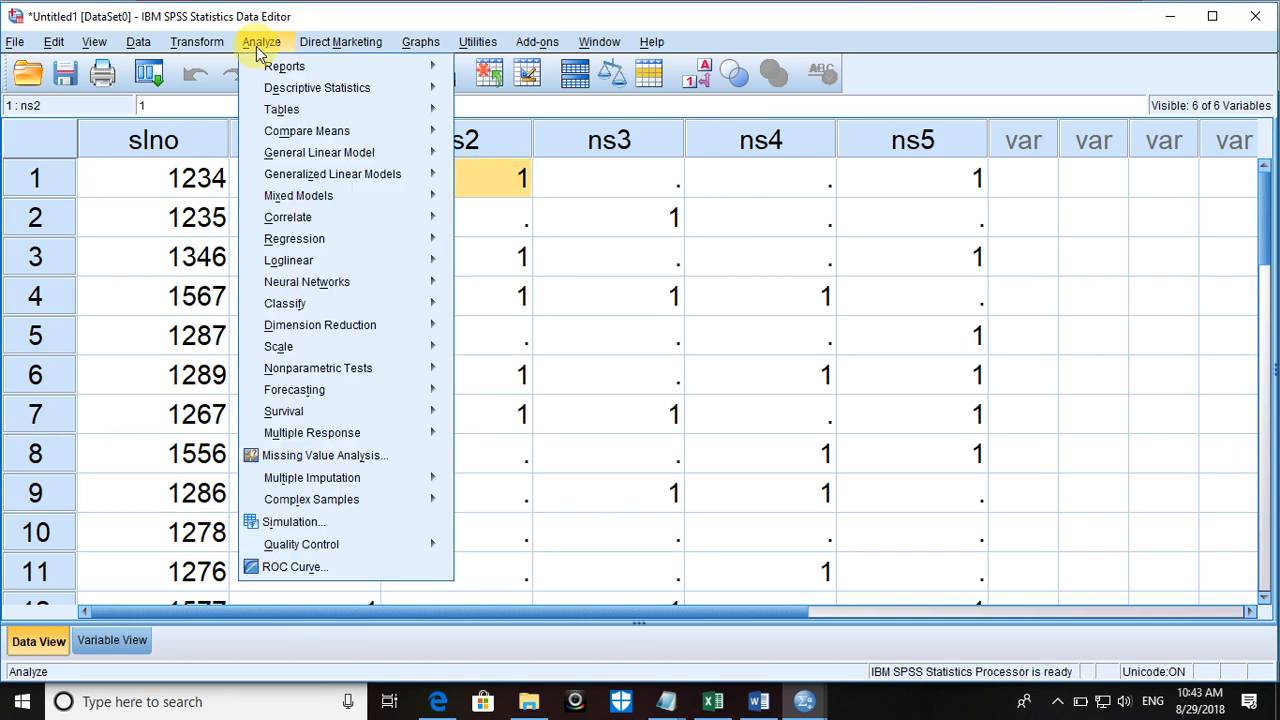
{"action": "mouse_move", "coordinate": [298, 112]}
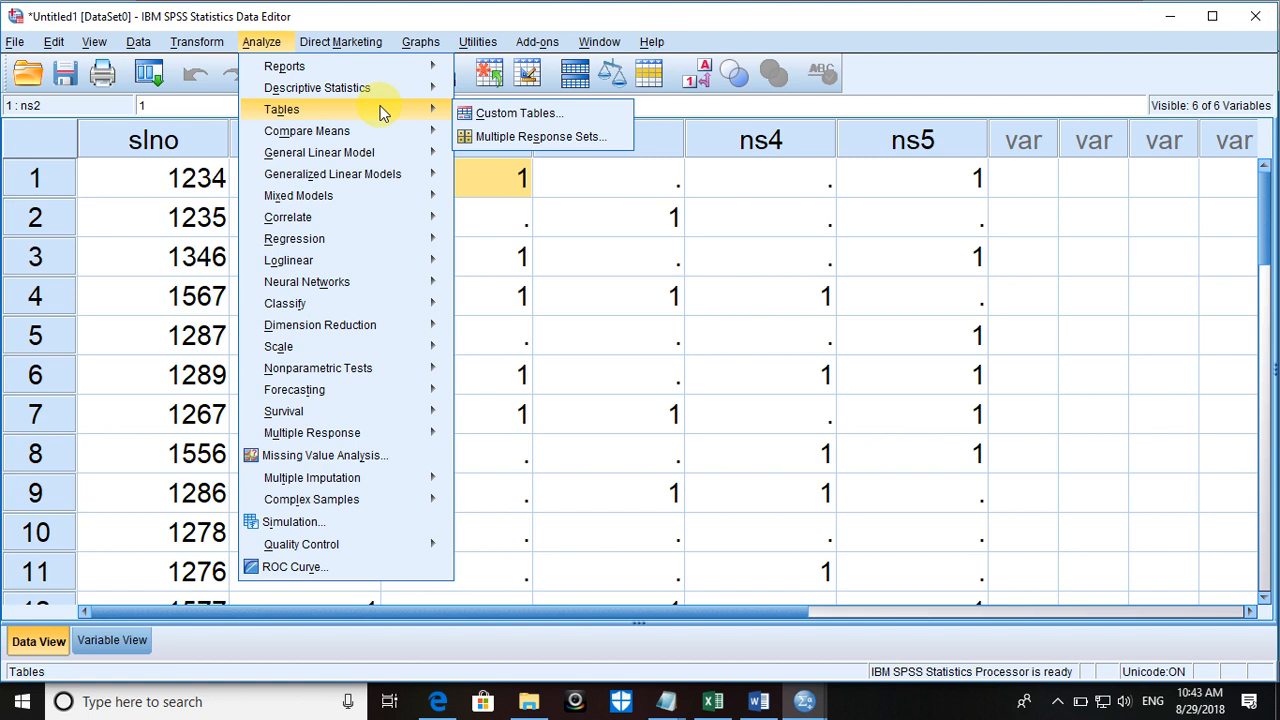
{"action": "left_click", "coordinate": [488, 136]}
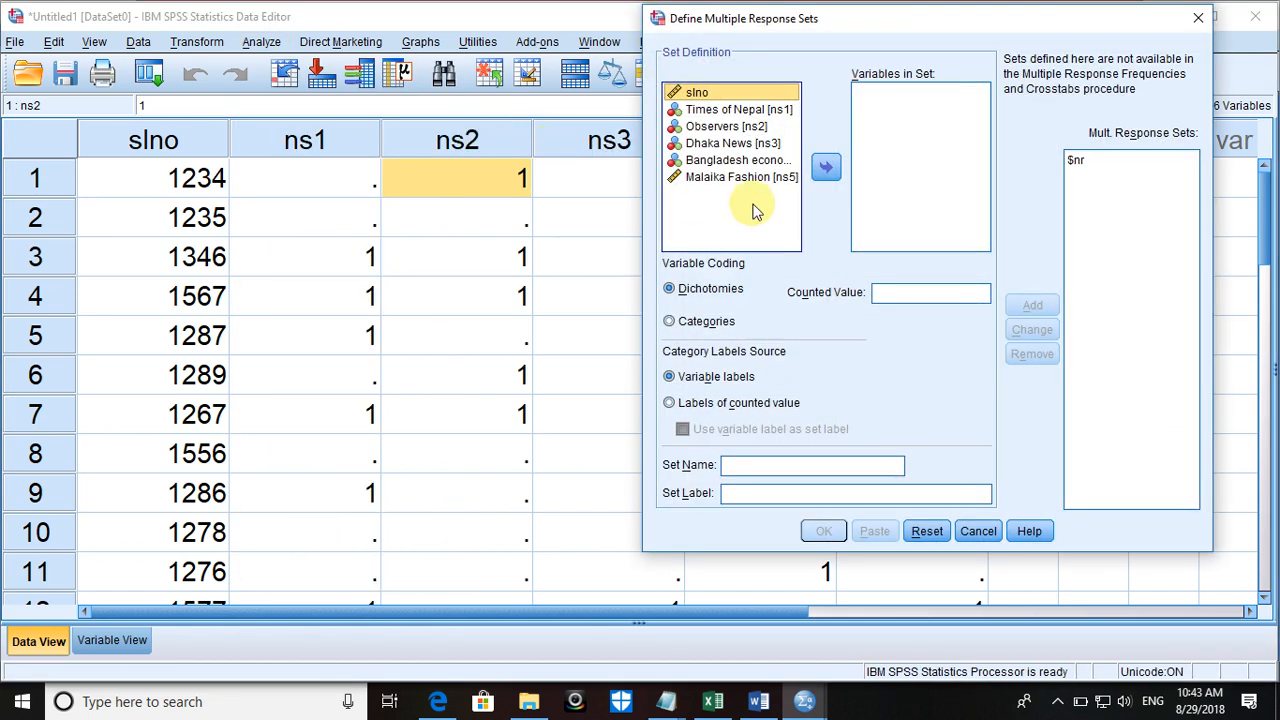
{"action": "left_click", "coordinate": [1082, 159]}
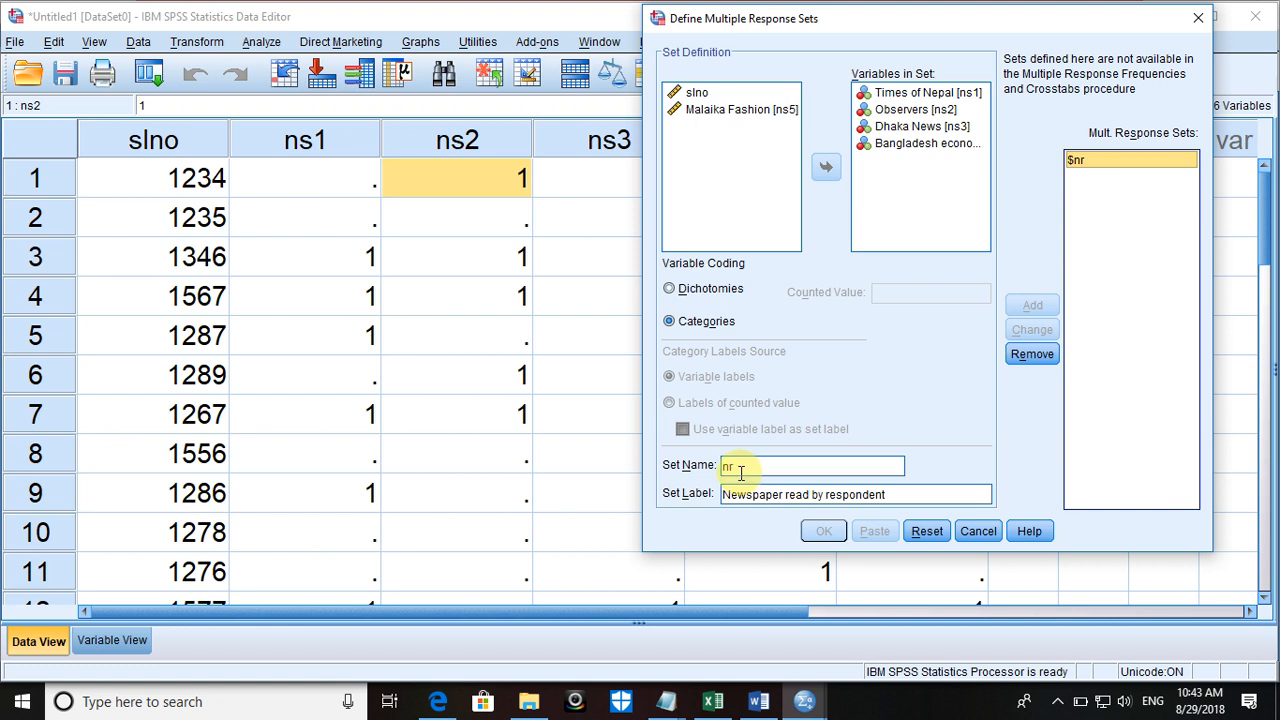
{"action": "left_click", "coordinate": [728, 290]}
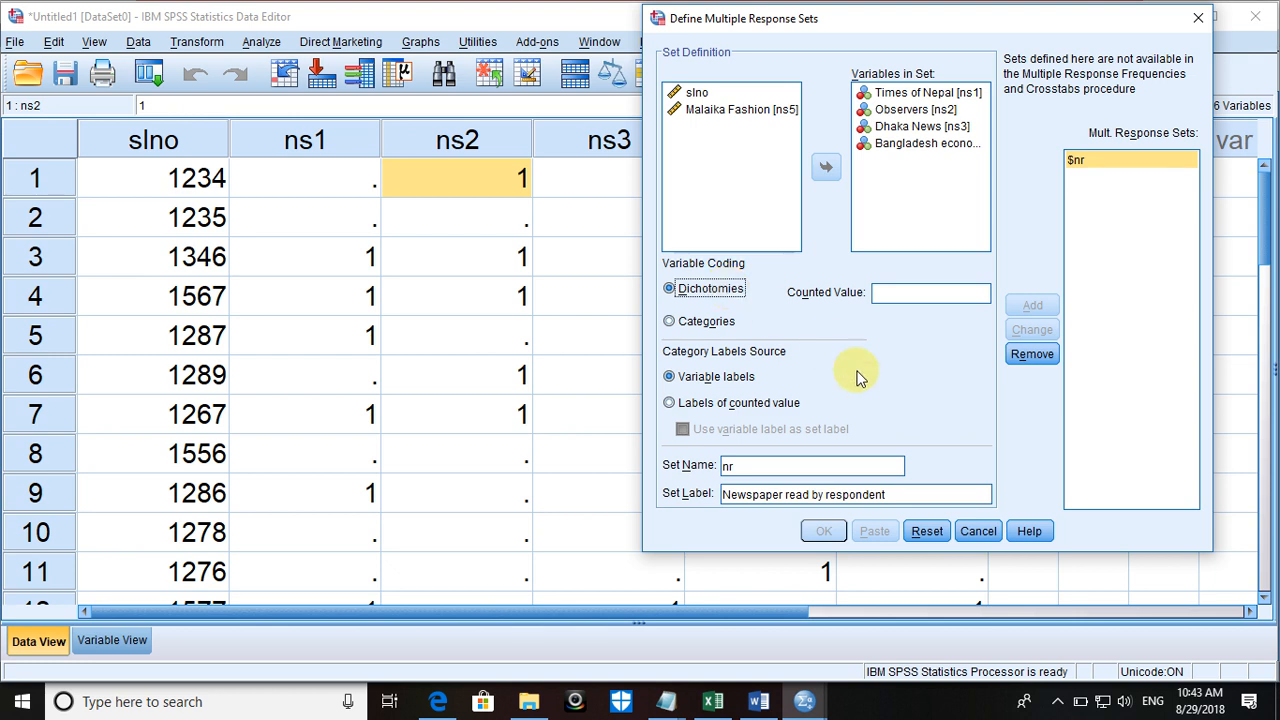
{"action": "left_click", "coordinate": [1026, 352]}
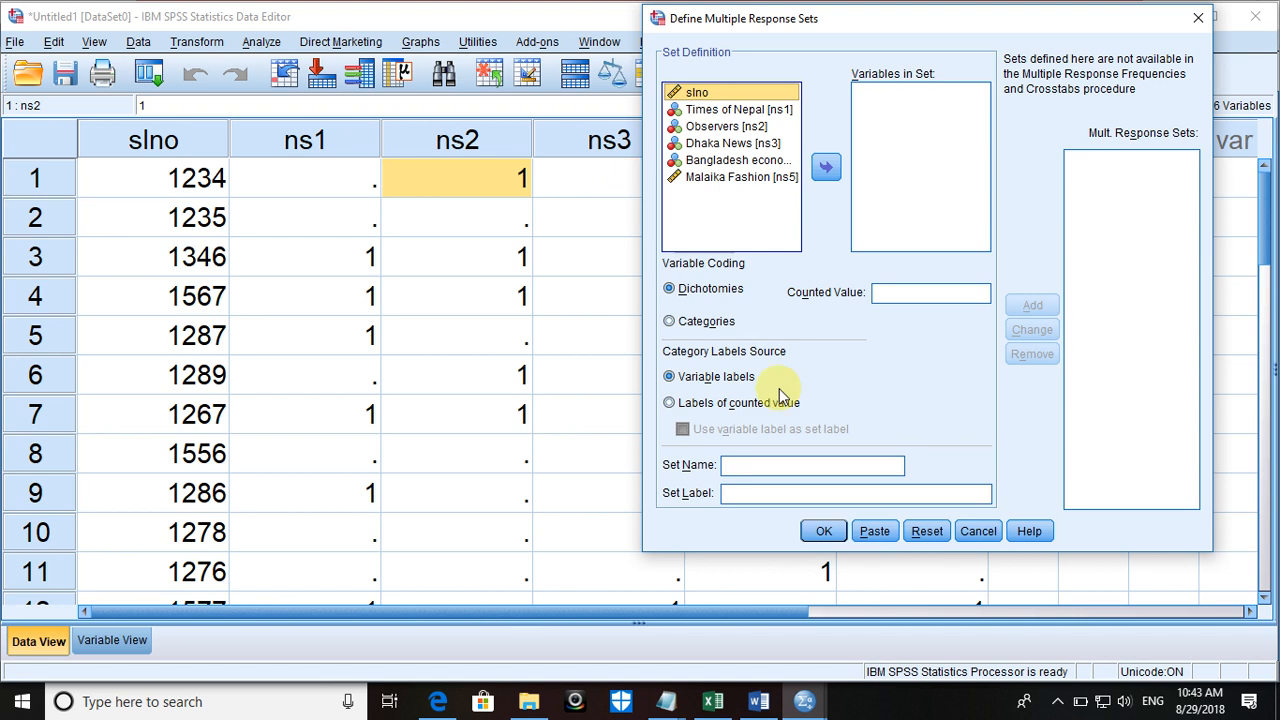
Step: Name the new multiple response set nr and label it Newspaper read by respondent
{"action": "left_click", "coordinate": [727, 466]}
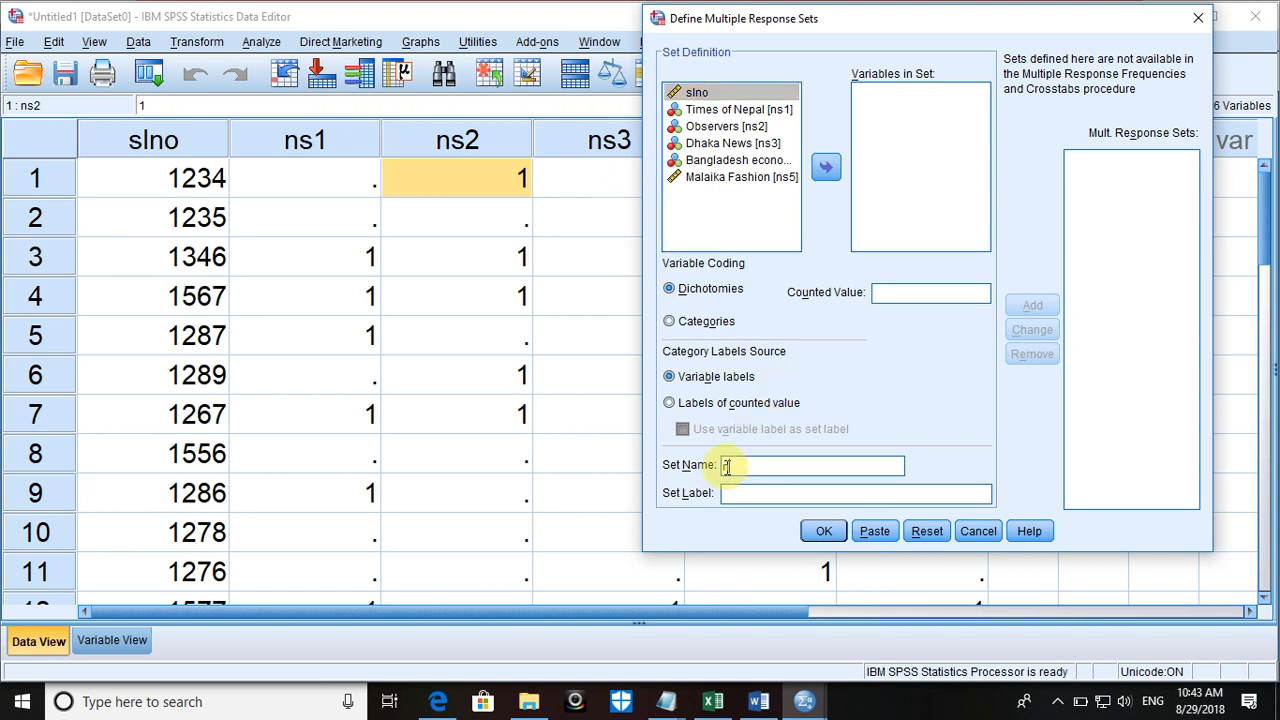
{"action": "type", "text": "nr"}
{"action": "left_click", "coordinate": [744, 494]}
{"action": "type", "text": "Ne"}
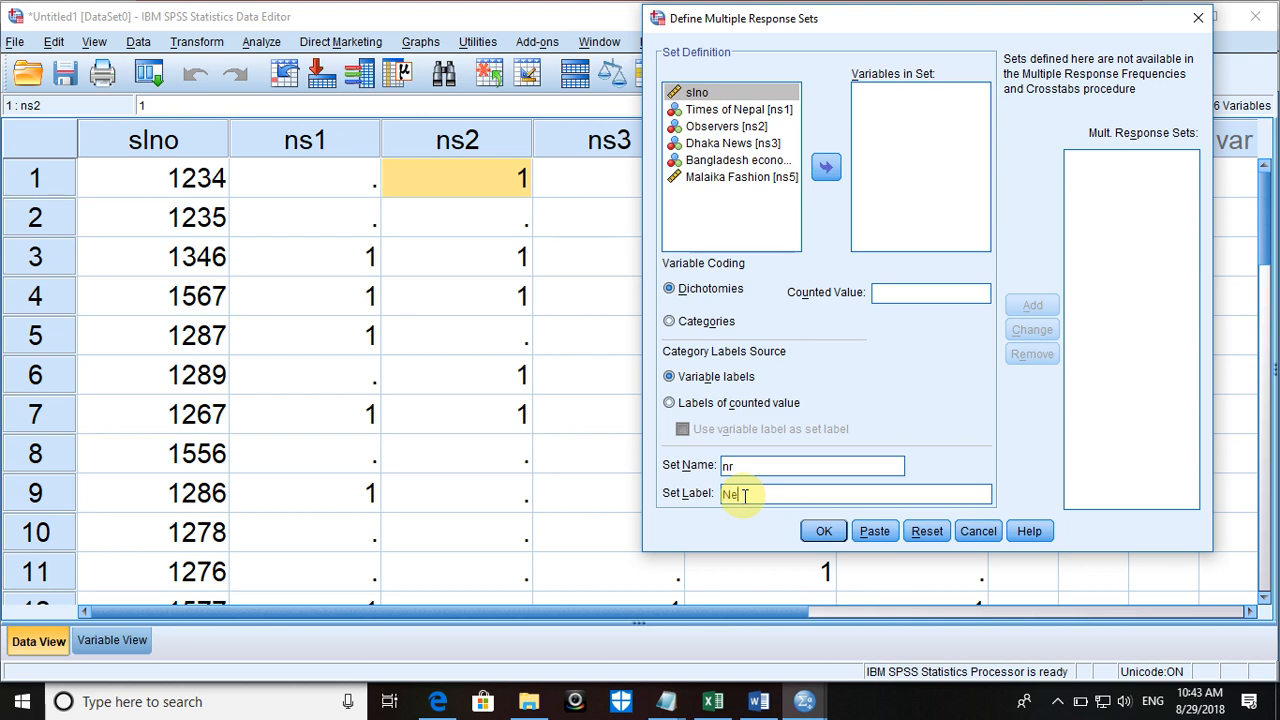
{"action": "type", "text": "wspaper read by respondent"}
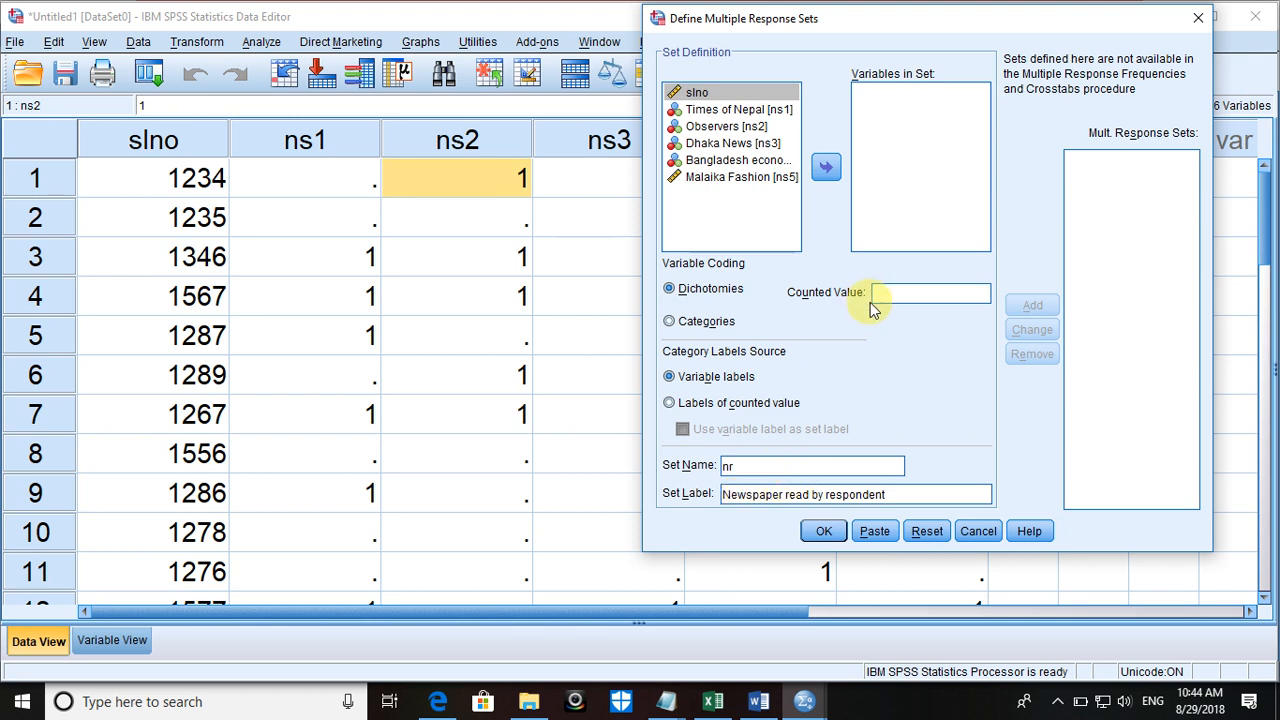
Step: Add the five newspaper variables ns1 to ns5, from Times of Nepal to Malaika Fashion, to the set
{"action": "left_click", "coordinate": [686, 112]}
{"action": "key", "text": "shift+Down"}
{"action": "key", "text": "shift+Down"}
{"action": "key", "text": "shift+Down"}
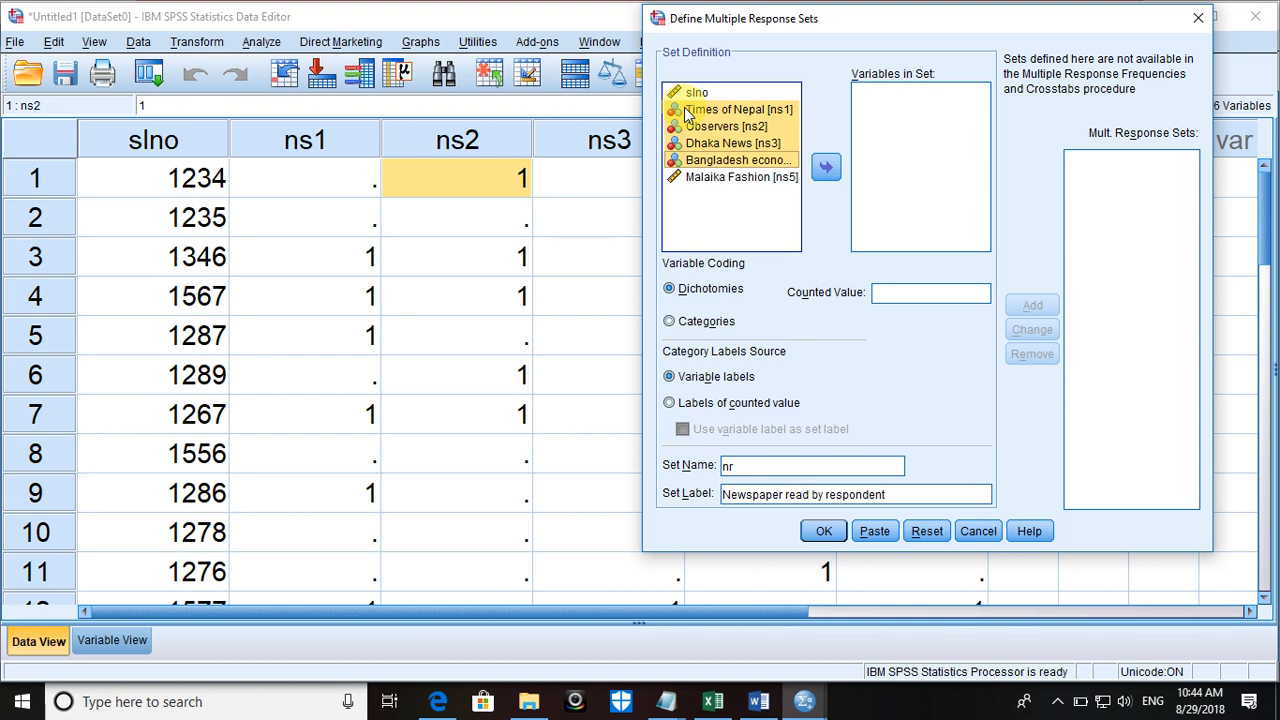
{"action": "key", "text": "shift+Down"}
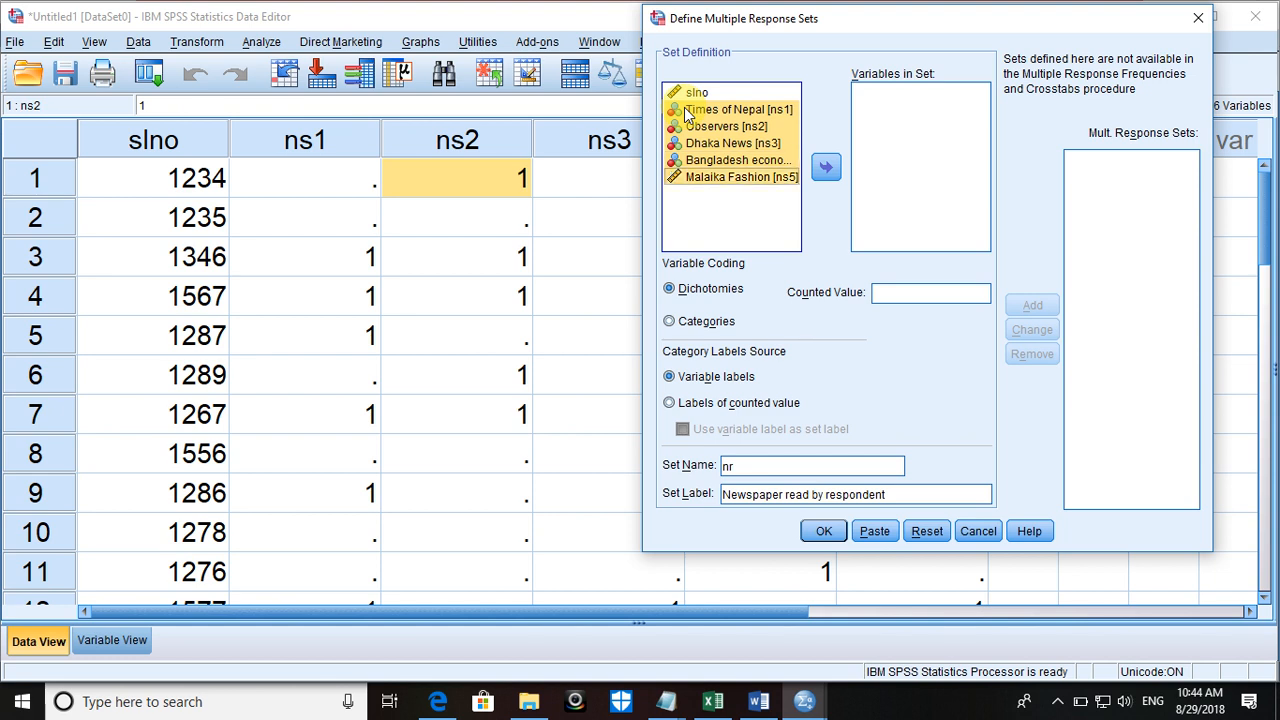
{"action": "left_click", "coordinate": [830, 165]}
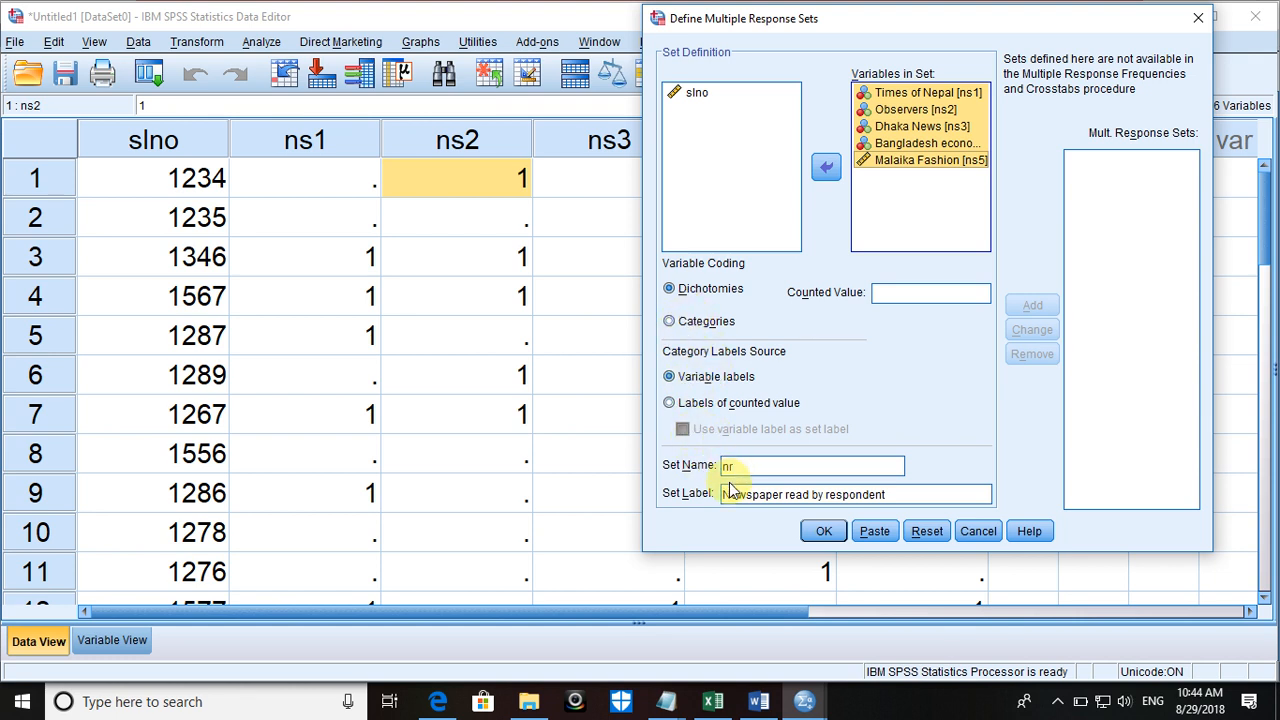
Step: Code the set as dichotomies with counted value 1, add it to the response sets and paste the definition as syntax
{"action": "left_click", "coordinate": [700, 288]}
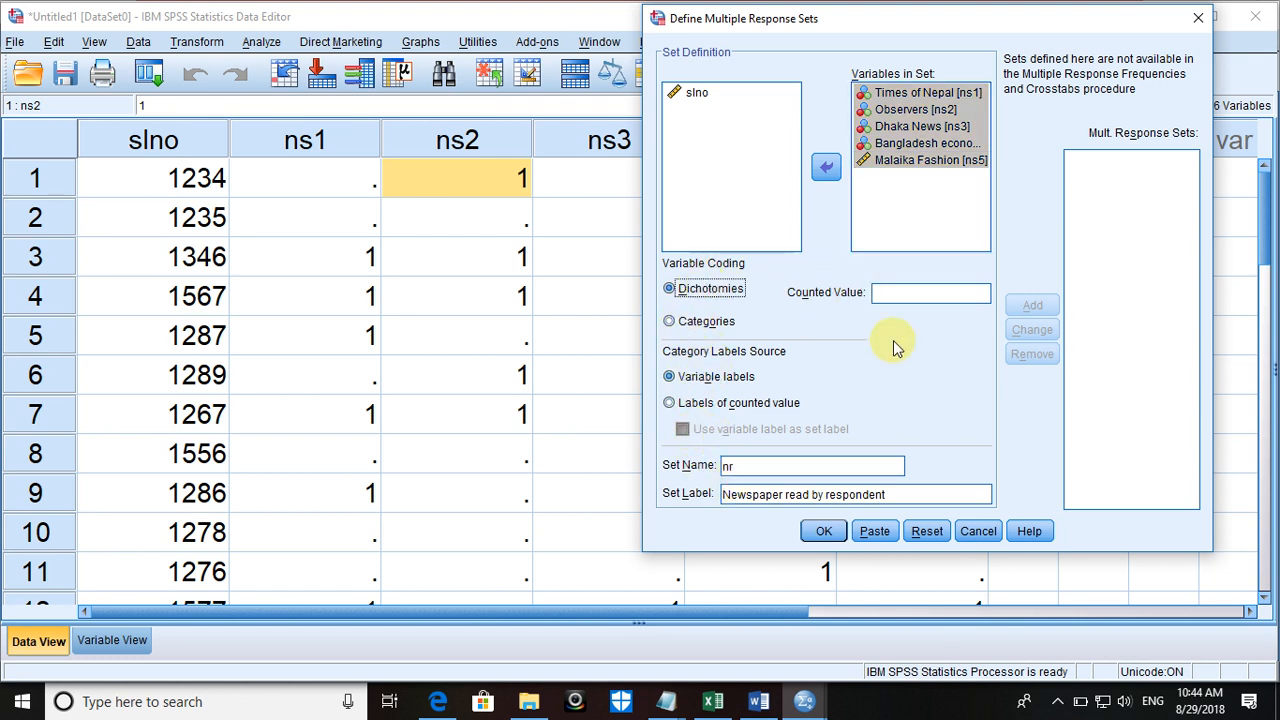
{"action": "left_click", "coordinate": [907, 293]}
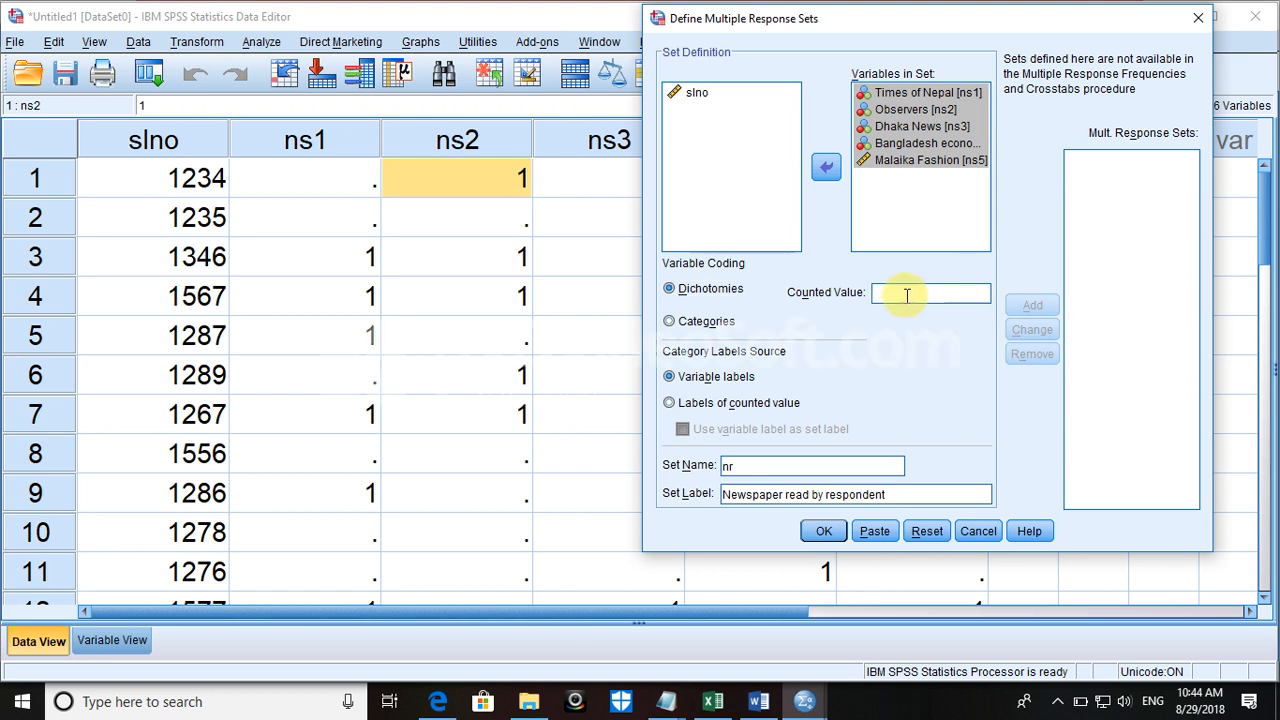
{"action": "type", "text": "1"}
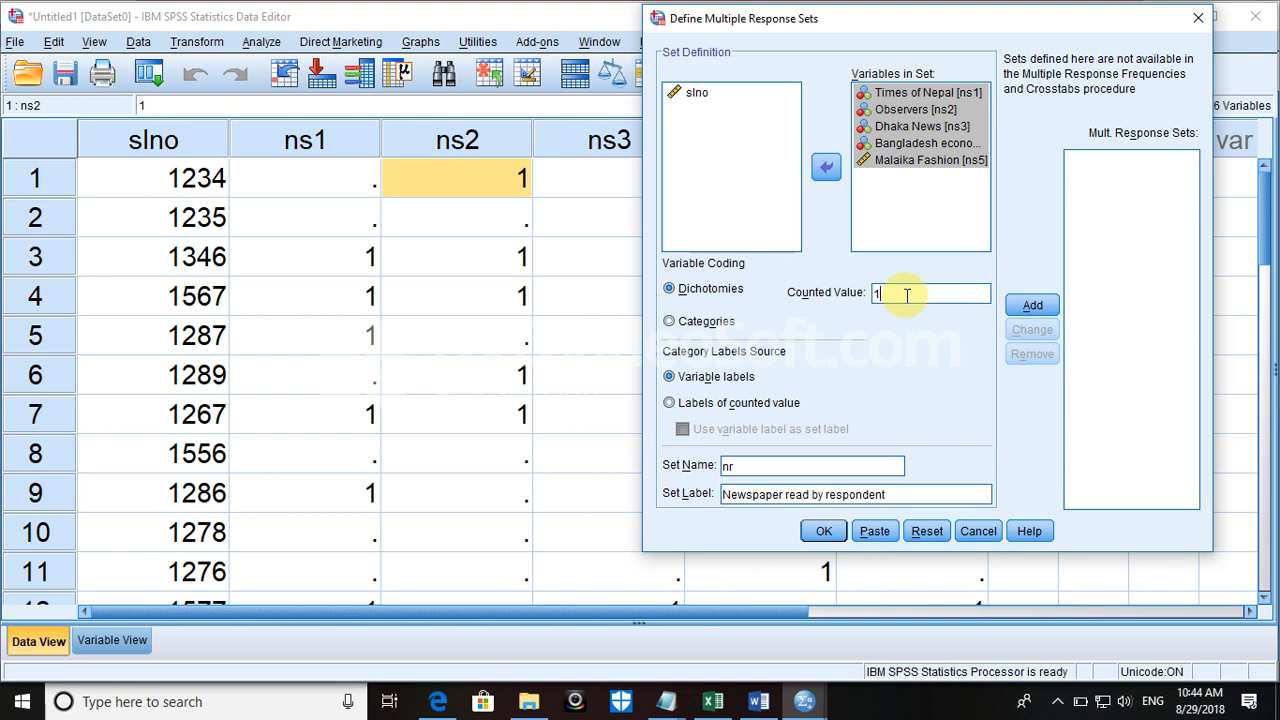
{"action": "left_click", "coordinate": [1031, 306]}
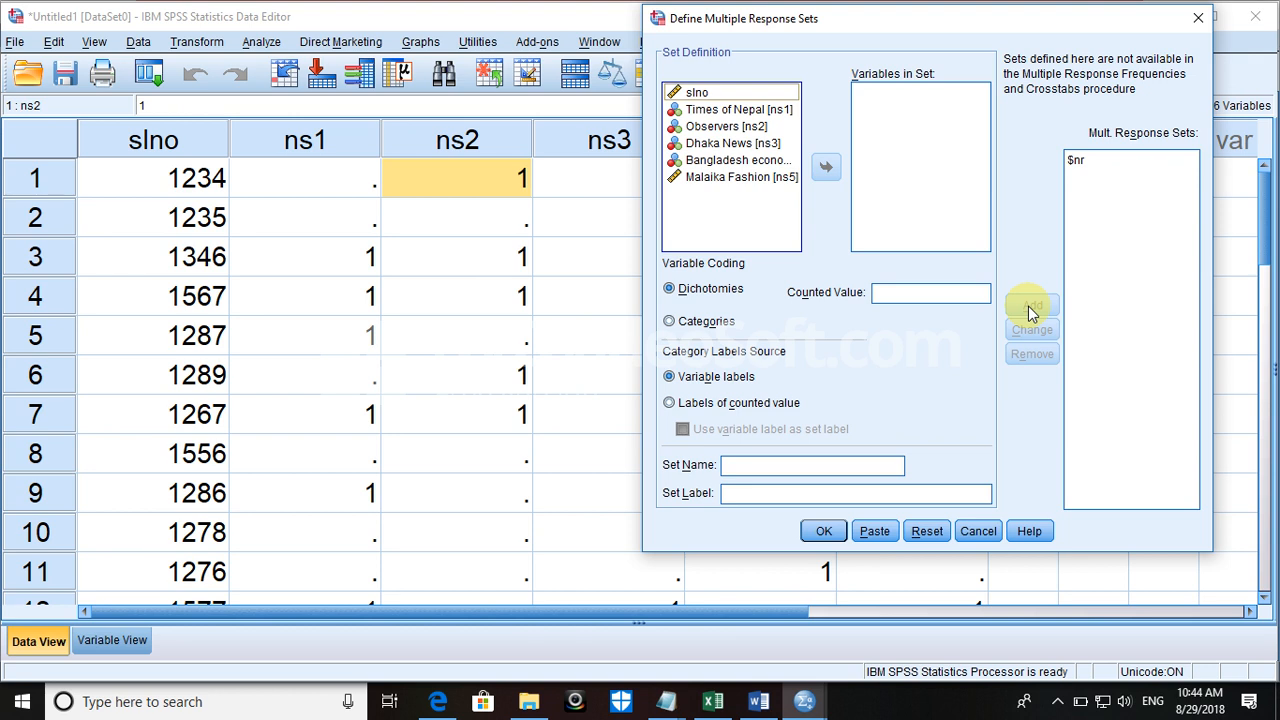
{"action": "left_click", "coordinate": [868, 531]}
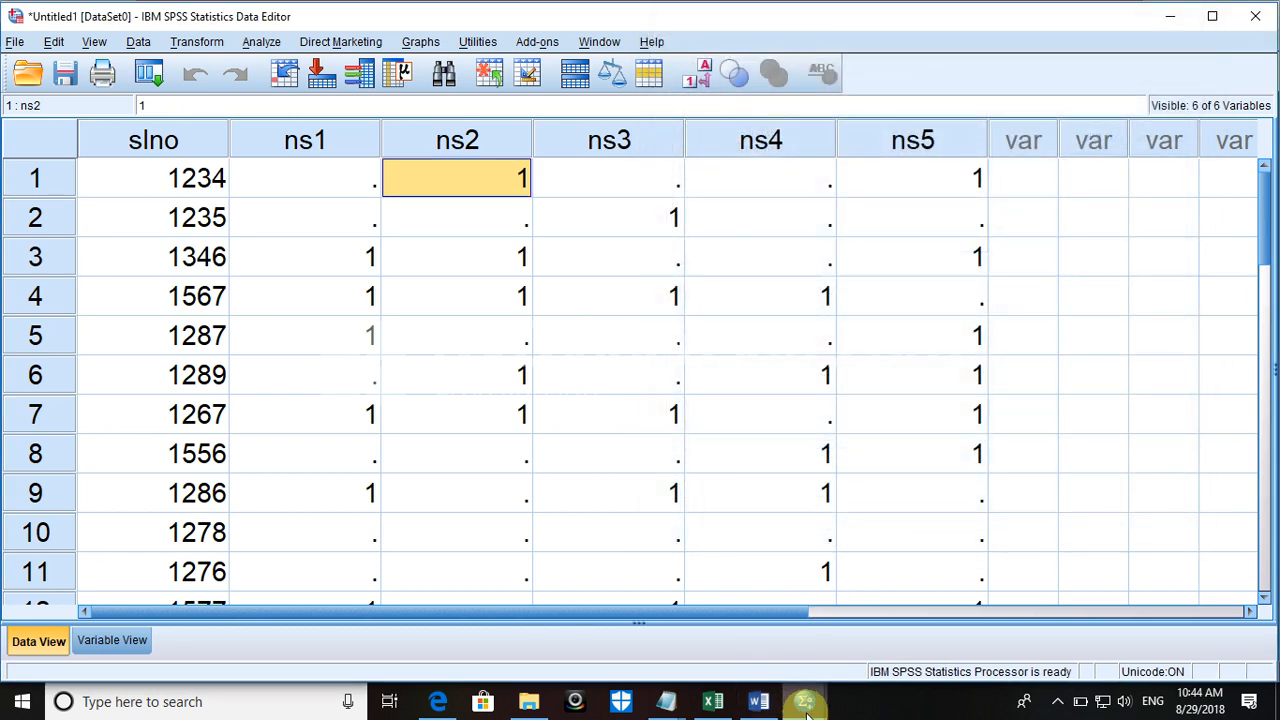
Step: Switch to the Syntax Editor, add blank lines after the pasted MRSETS command and break line 47 before CATEGORYLABELS
{"action": "mouse_move", "coordinate": [806, 705]}
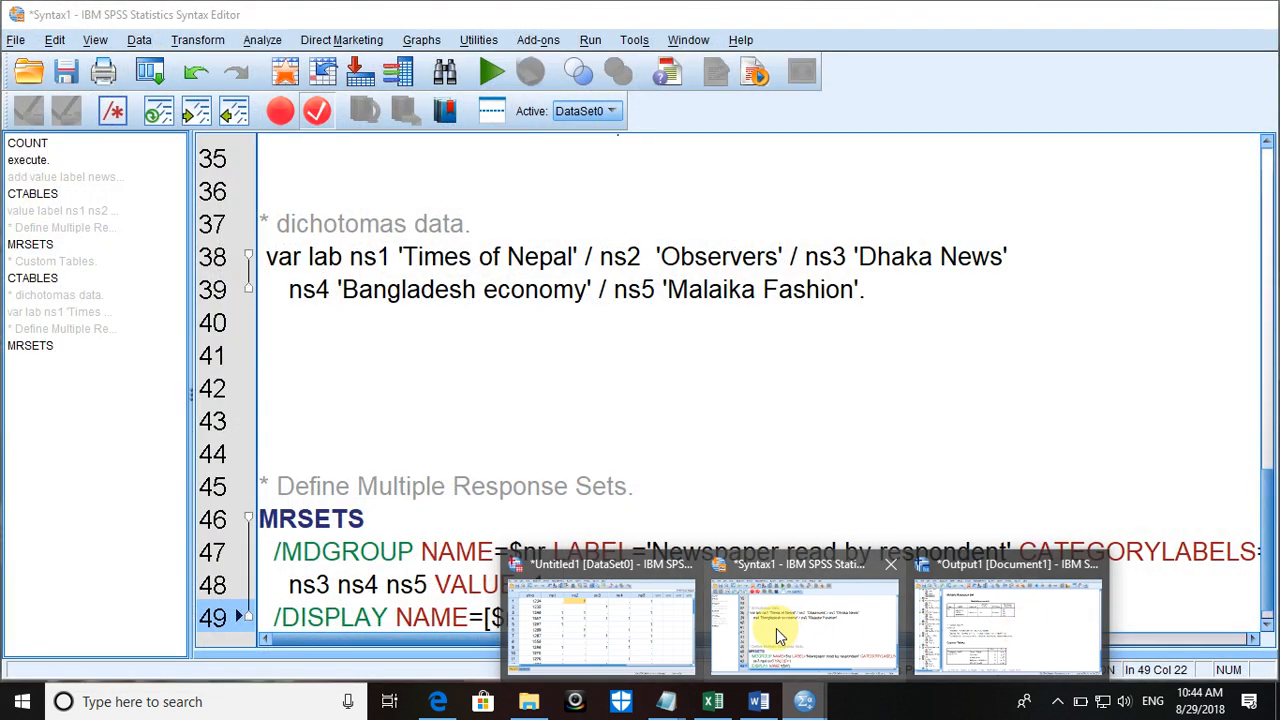
{"action": "left_click", "coordinate": [776, 628]}
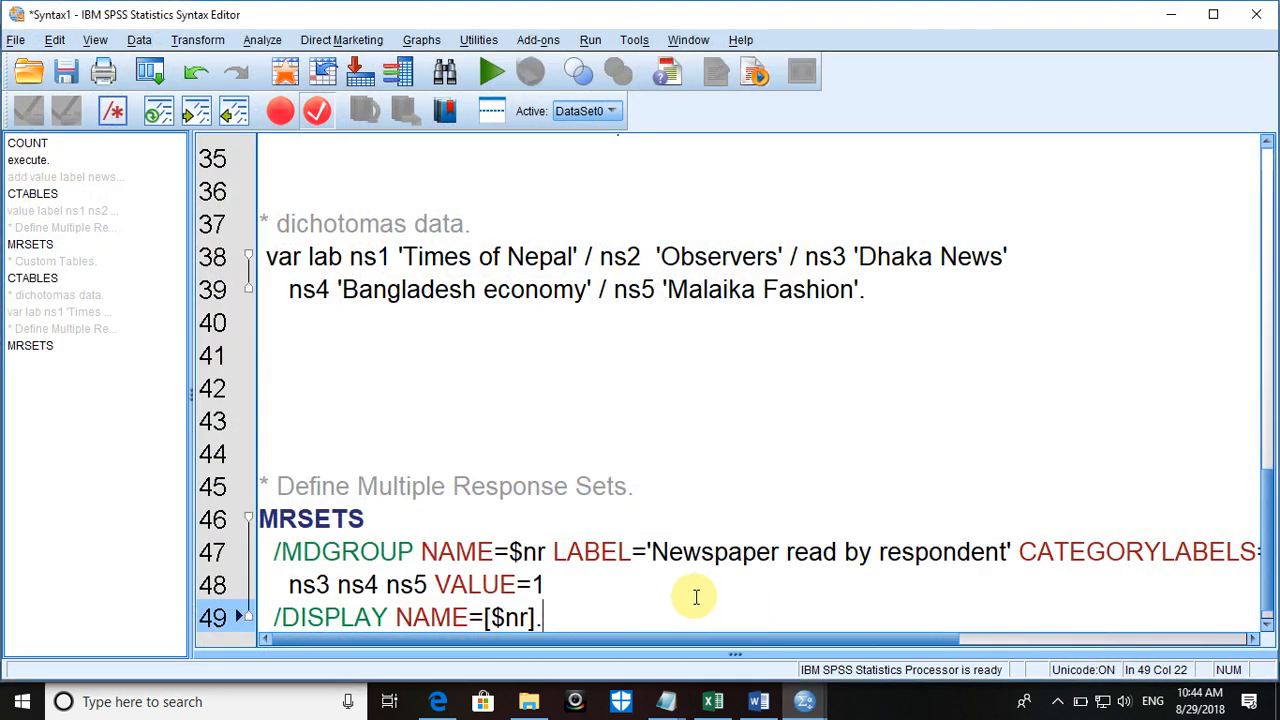
{"action": "key", "text": "Return"}
{"action": "key", "text": "Return"}
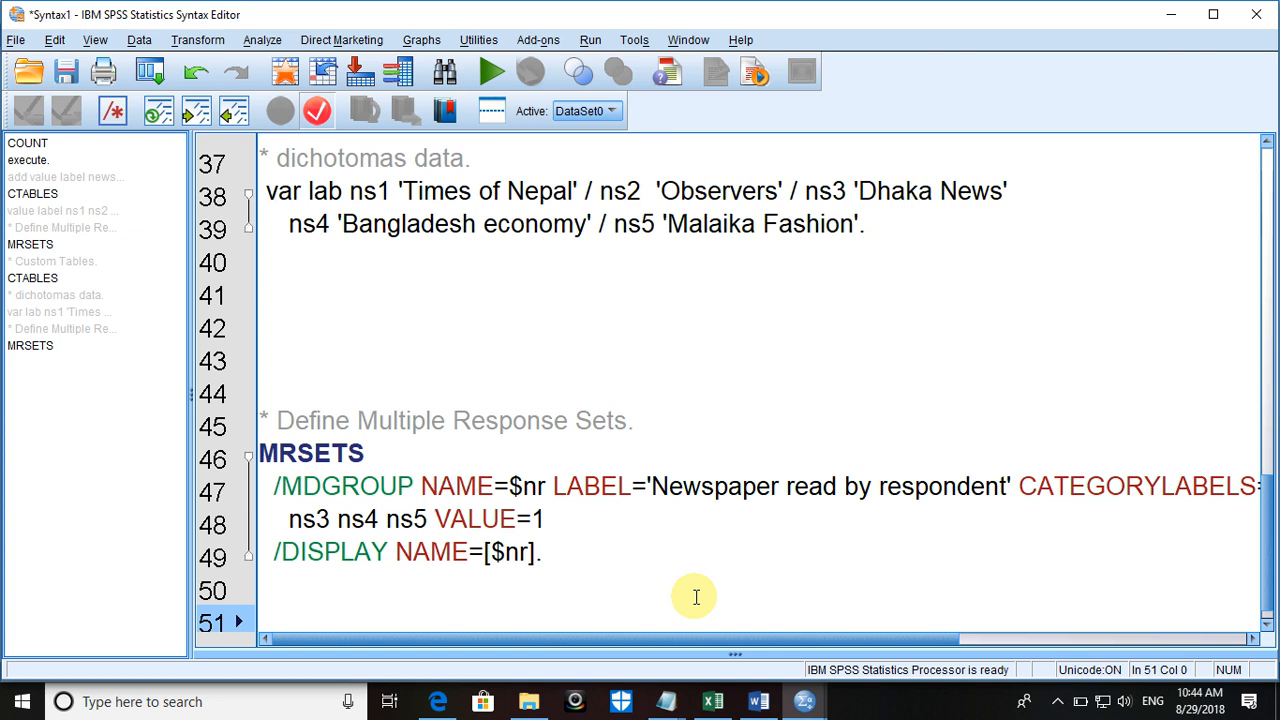
{"action": "left_click", "coordinate": [1017, 485]}
{"action": "key", "text": "Return"}
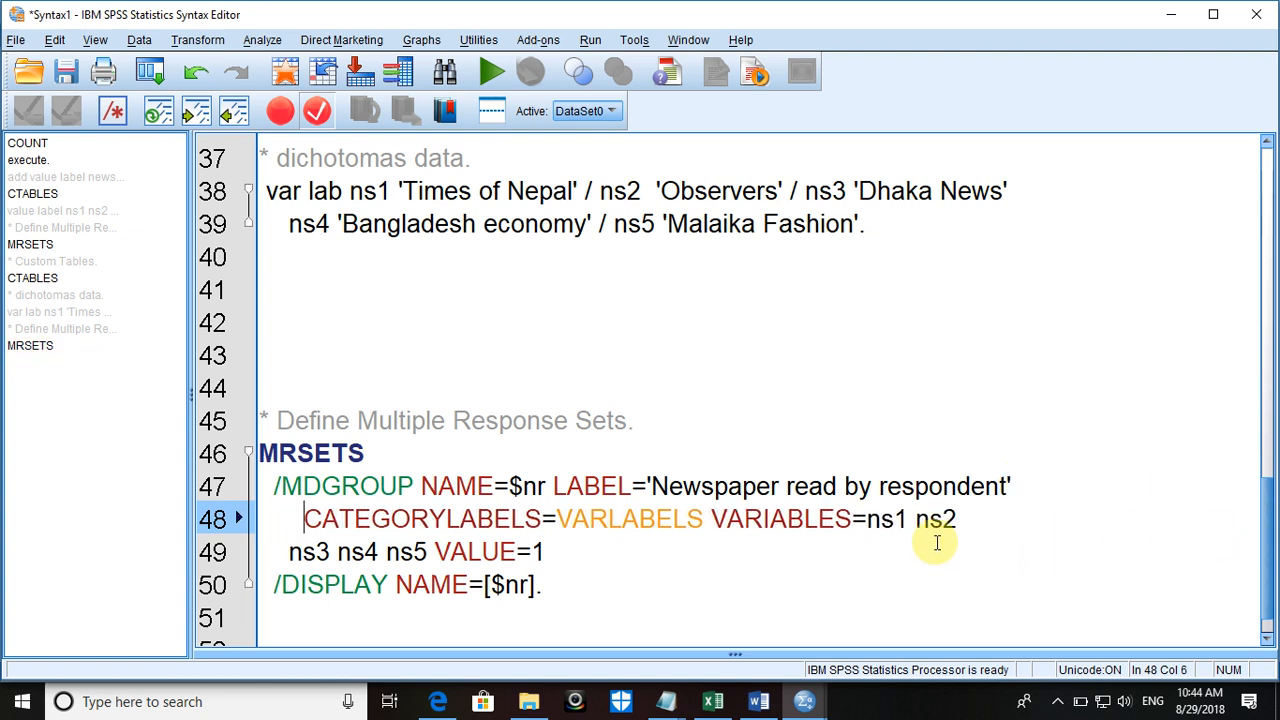
Step: Bring ns3 ns4 ns5 up beside ns2 on line 48 and put VALUE=1 on its own indented line
{"action": "left_click", "coordinate": [960, 519]}
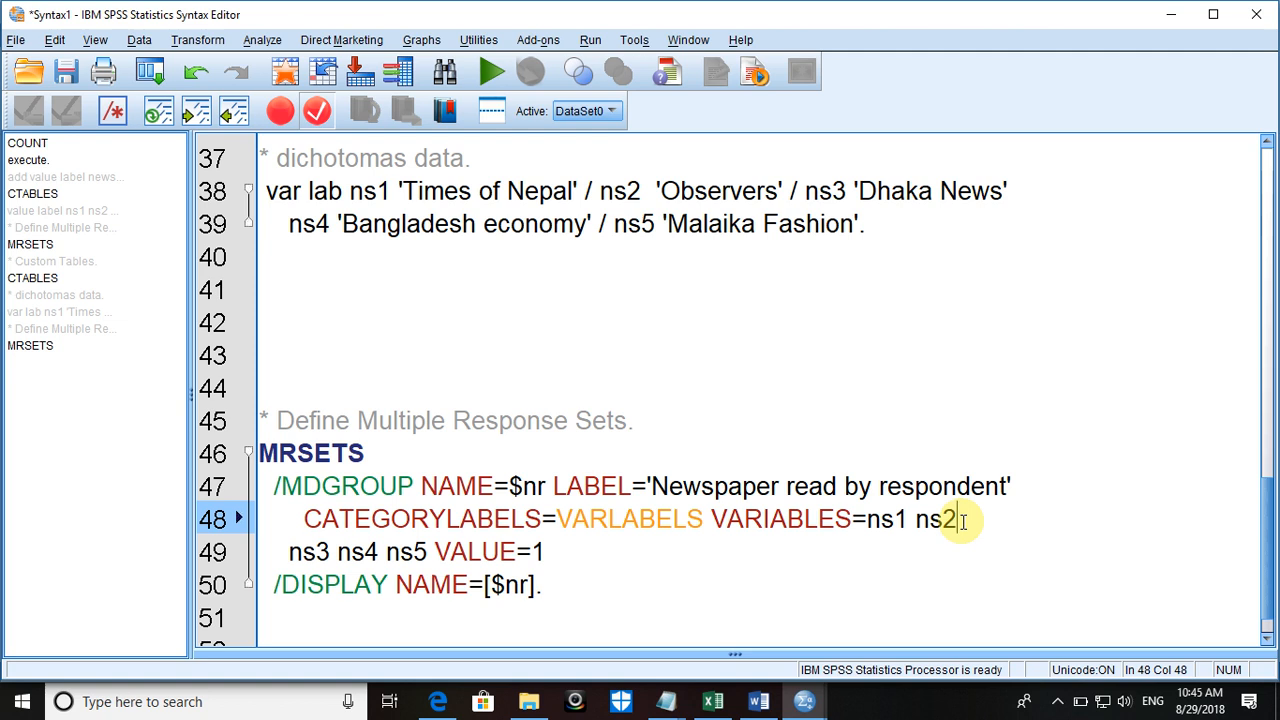
{"action": "key", "text": "Delete"}
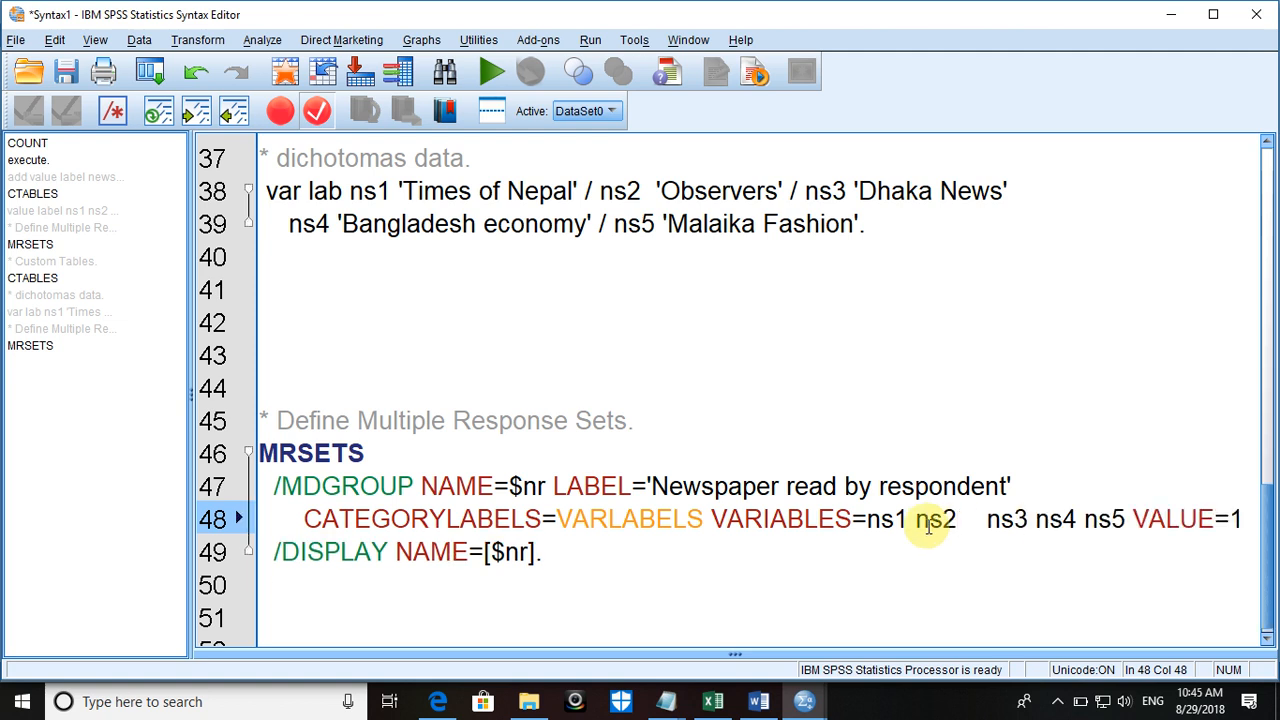
{"action": "key", "text": "Delete"}
{"action": "key", "text": "Delete"}
{"action": "key", "text": "Delete"}
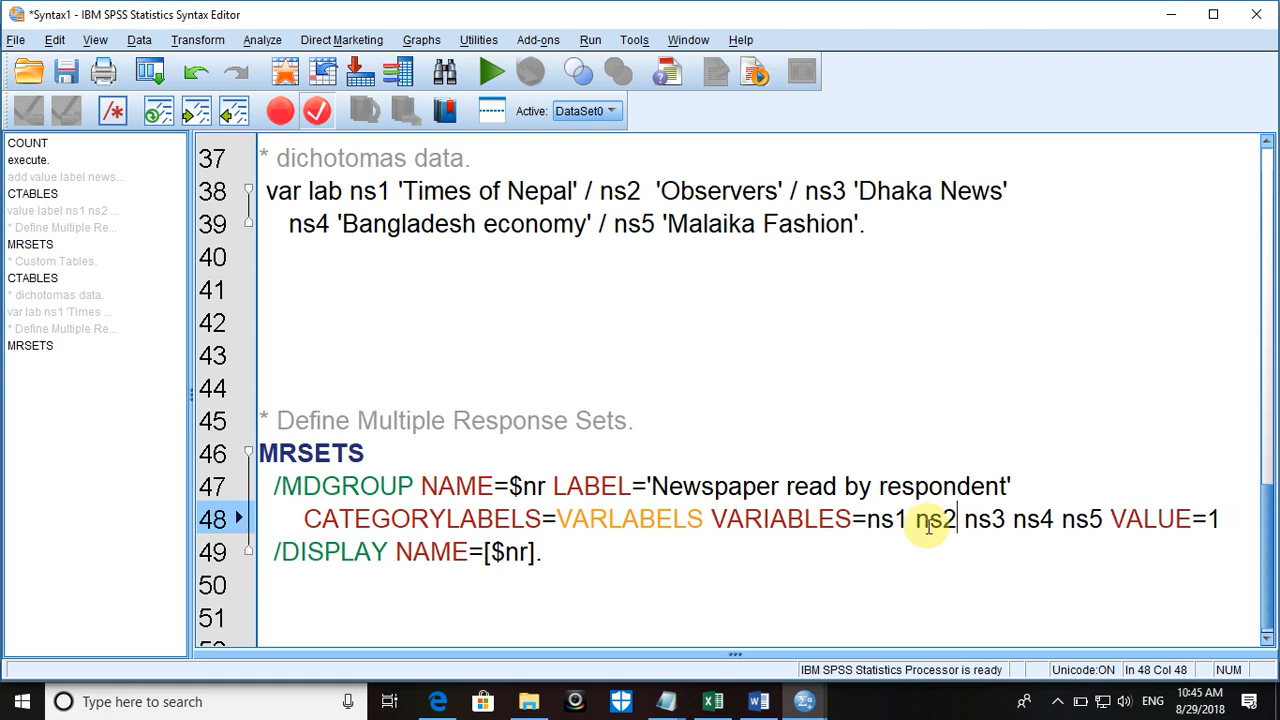
{"action": "left_click", "coordinate": [1111, 519]}
{"action": "key", "text": "Return"}
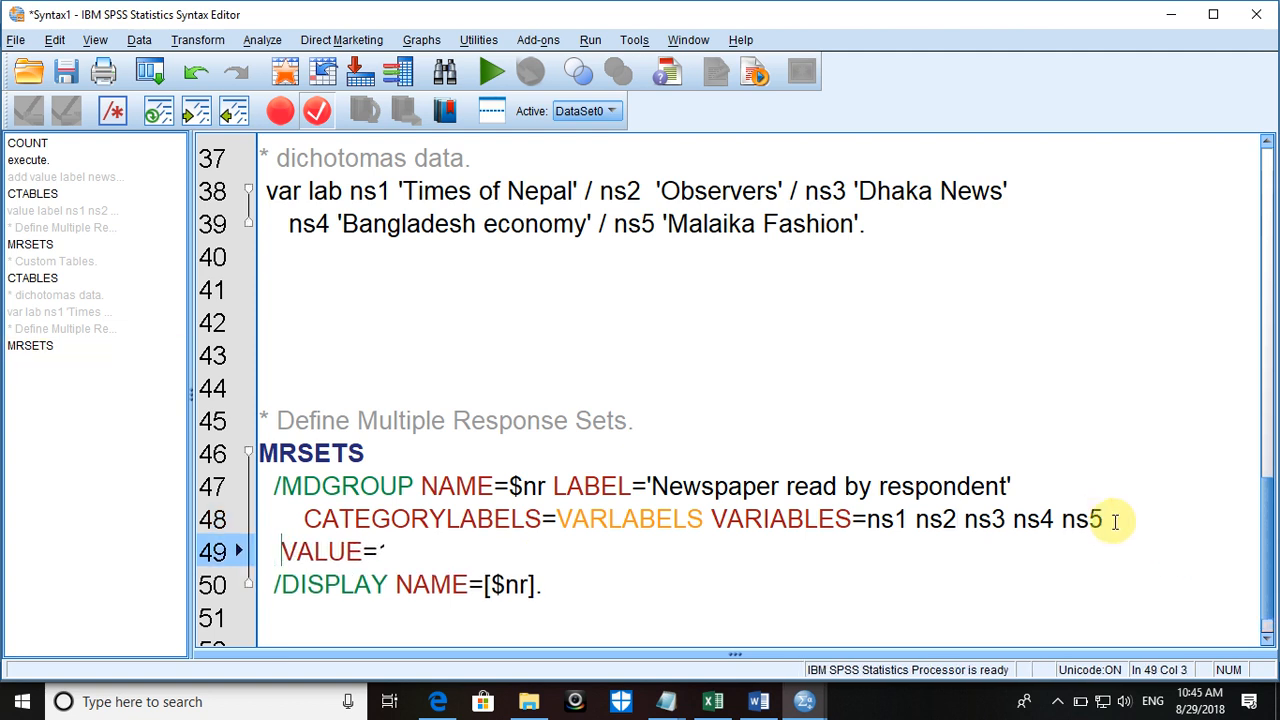
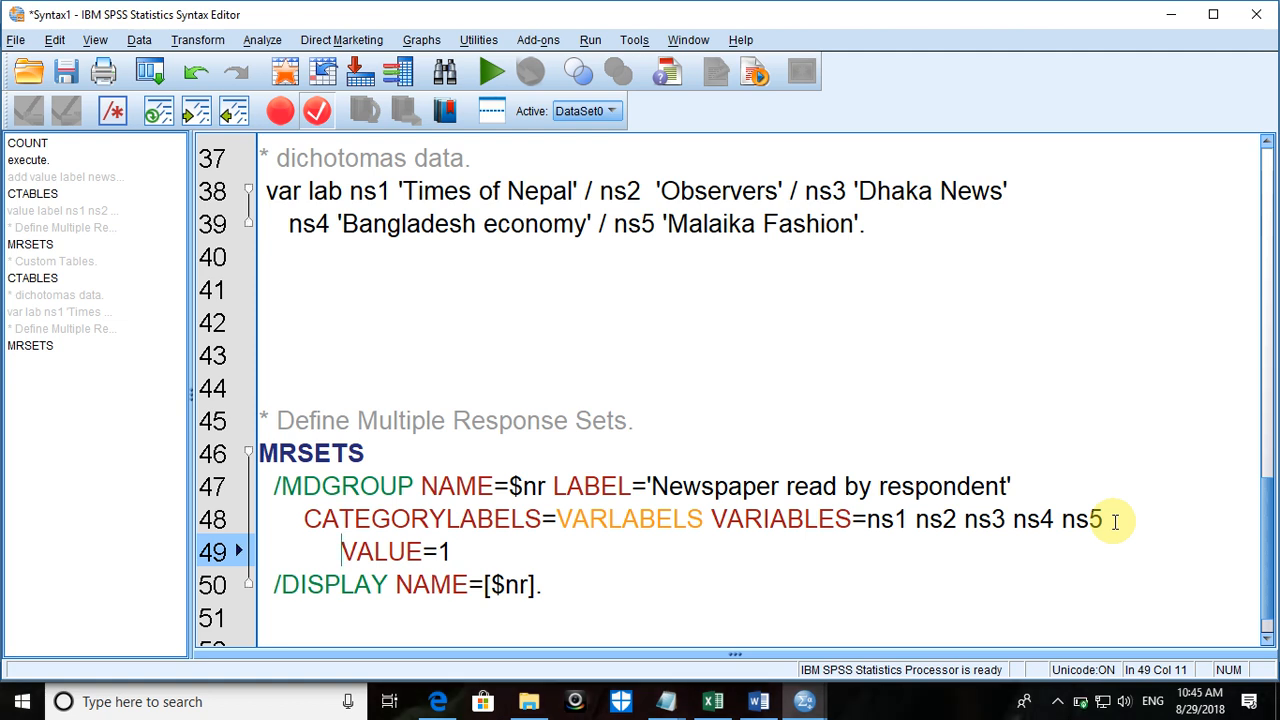
Step: Run only the MRSETS command on lines 46 to 50 to define the $nr set
{"action": "left_click", "coordinate": [561, 593]}
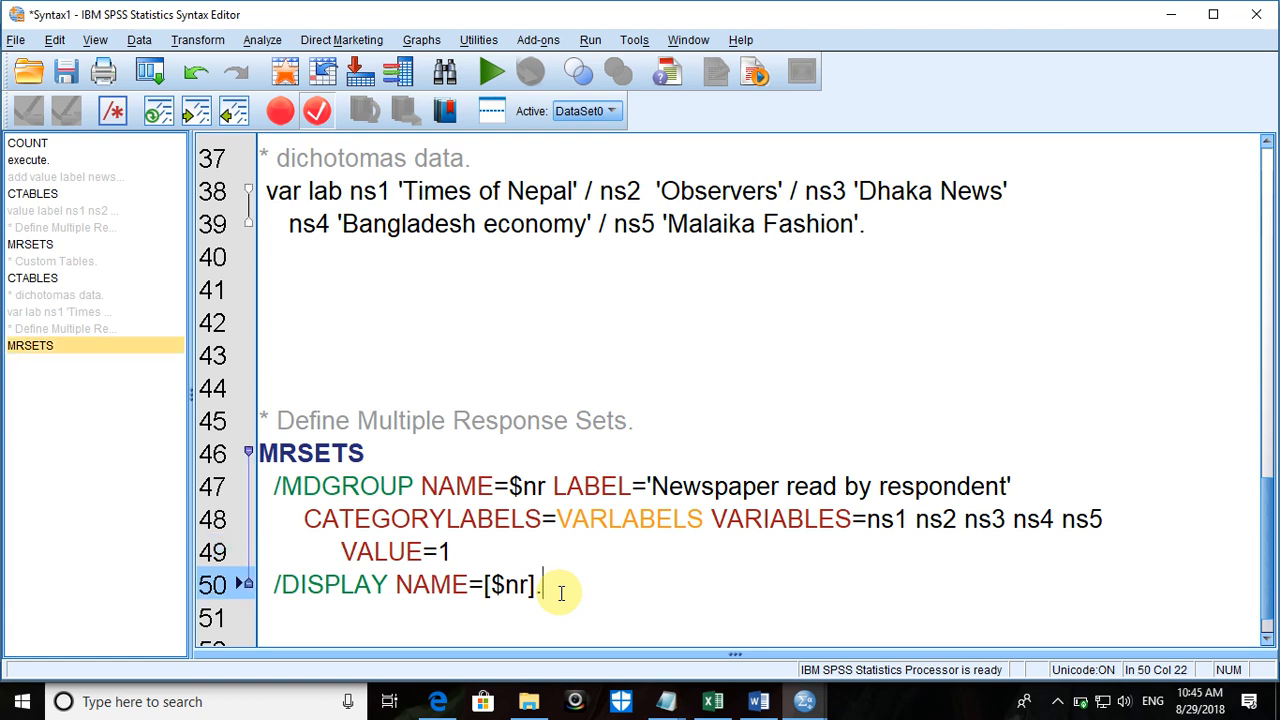
{"action": "left_click_drag", "start_coordinate": [562, 590], "coordinate": [235, 443]}
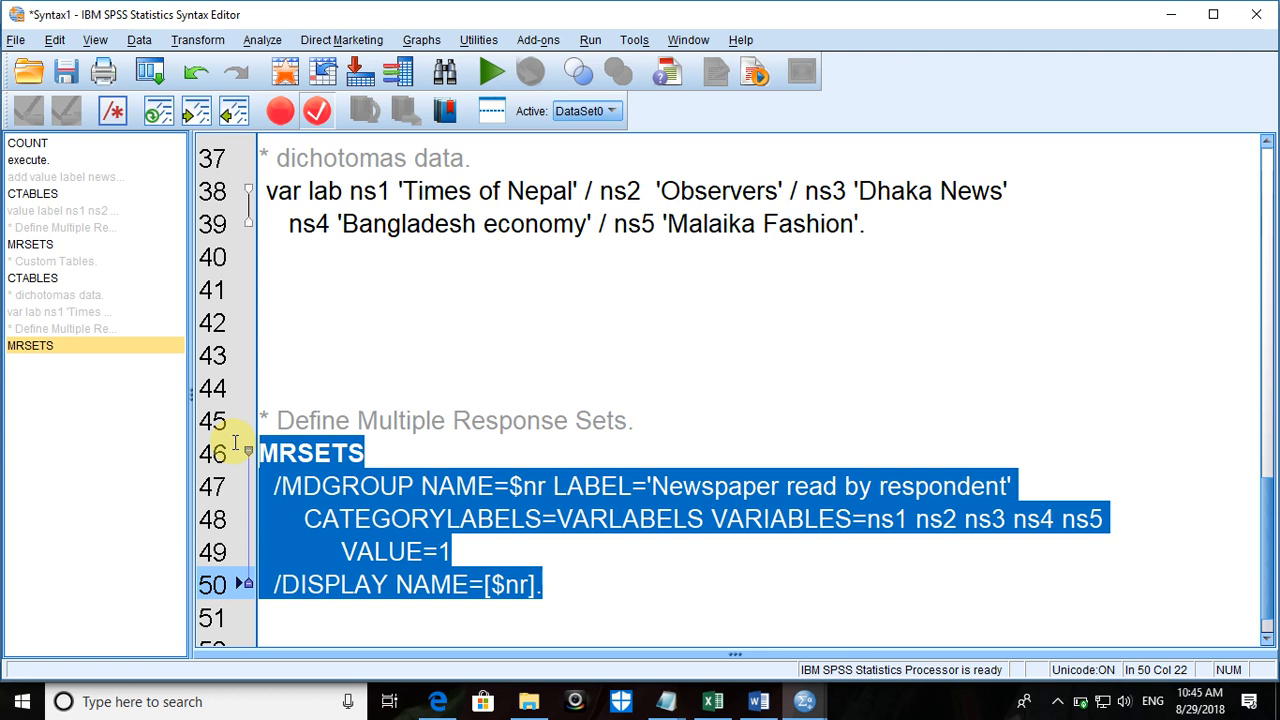
{"action": "left_click_drag", "start_coordinate": [235, 443], "coordinate": [234, 442]}
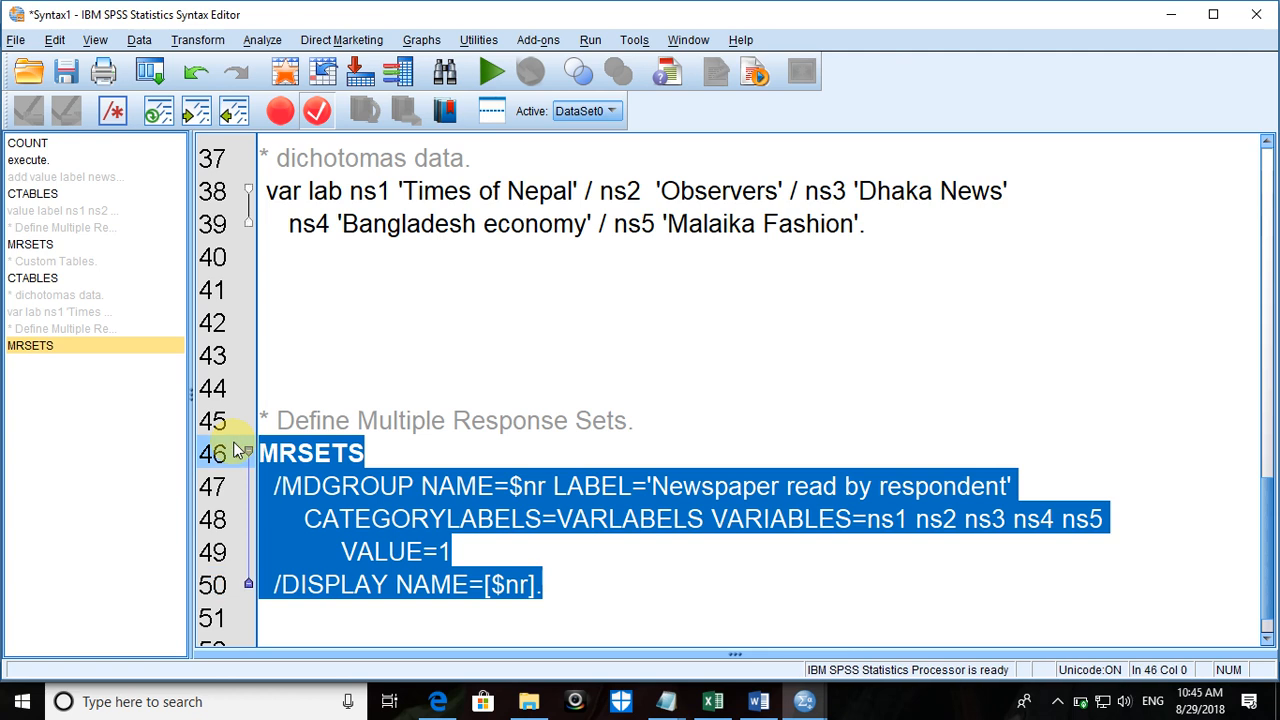
{"action": "left_click", "coordinate": [490, 80]}
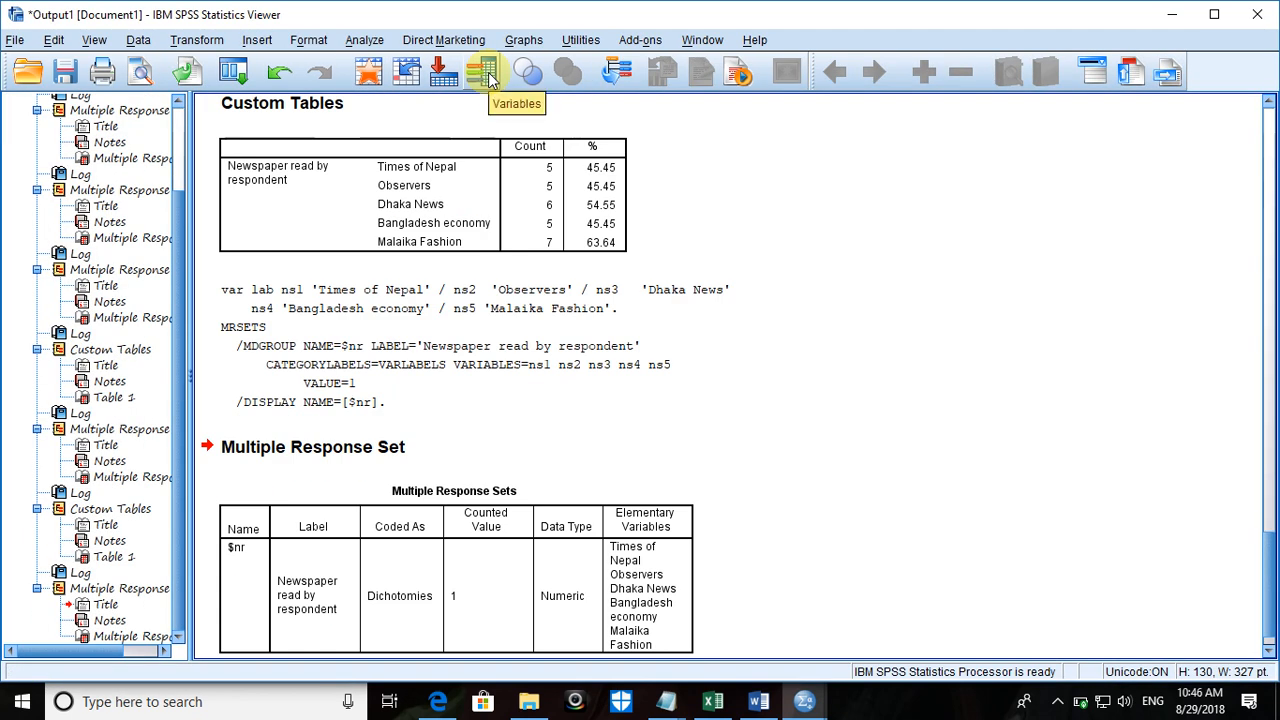
Step: Open Custom Tables from the Data Editor, scanning the data for measurement levels, and reset all of its tabs
{"action": "left_click", "coordinate": [818, 701]}
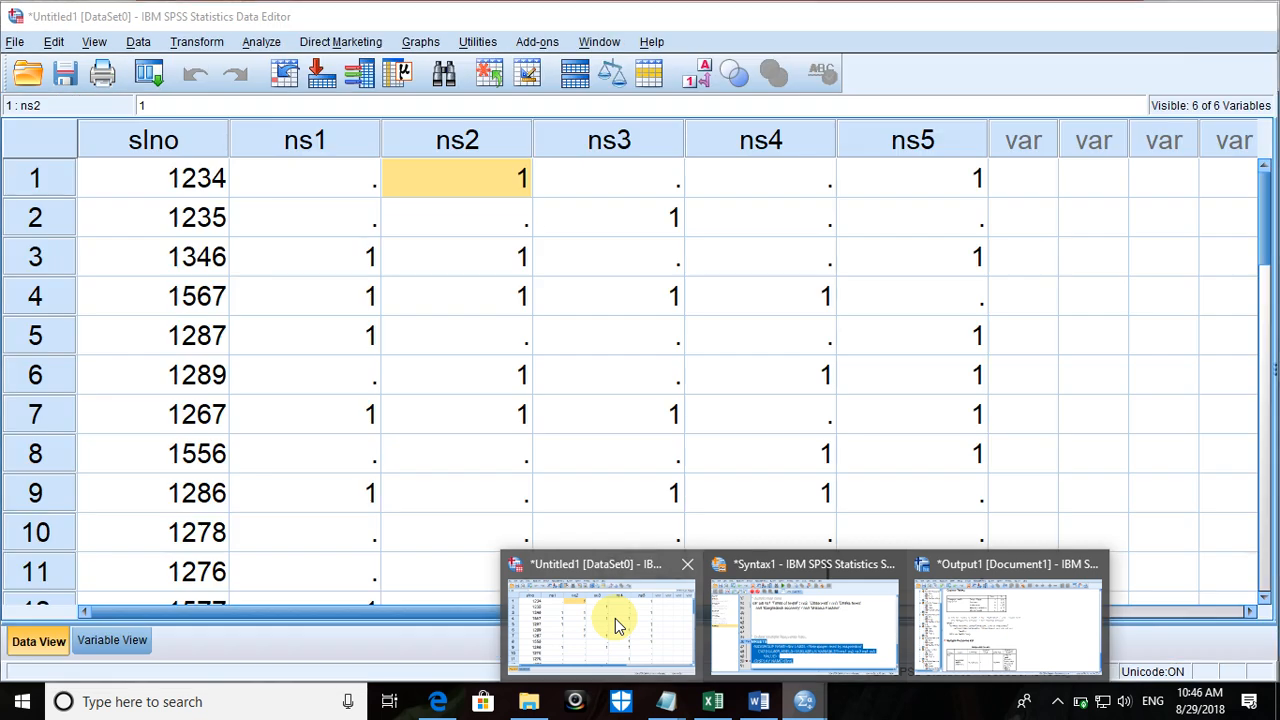
{"action": "left_click", "coordinate": [614, 621]}
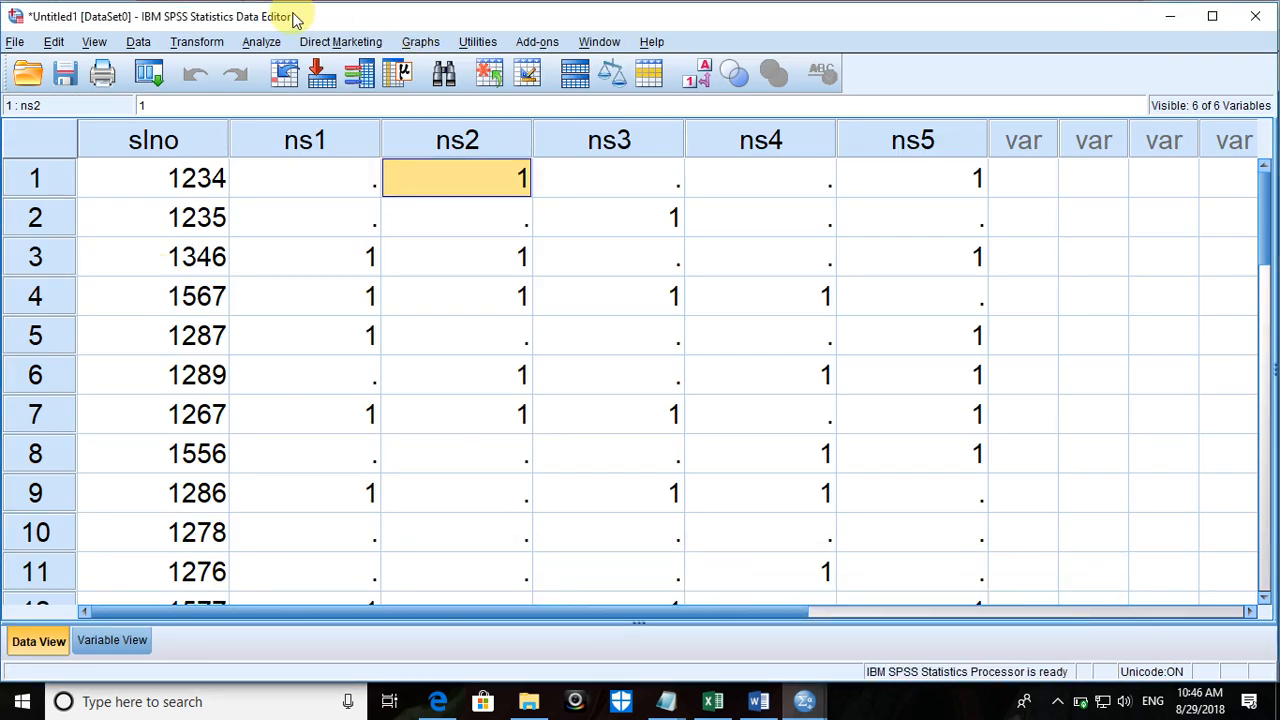
{"action": "left_click", "coordinate": [259, 45]}
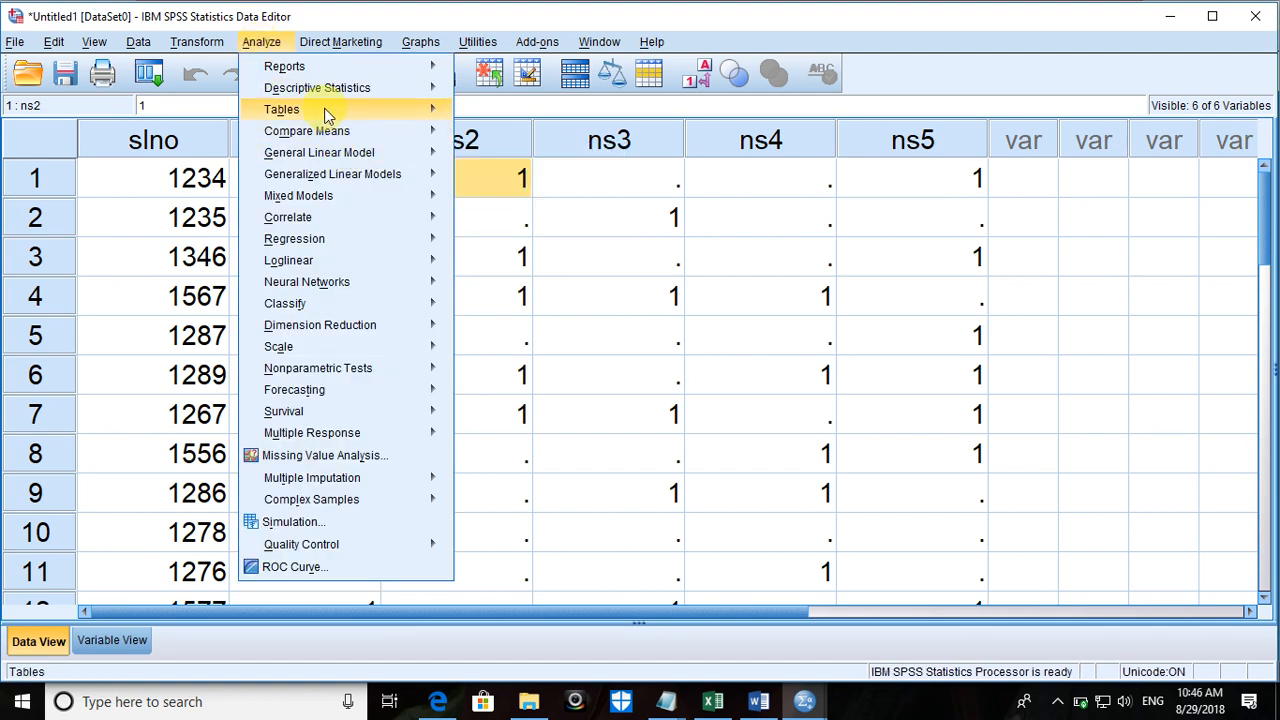
{"action": "mouse_move", "coordinate": [316, 105]}
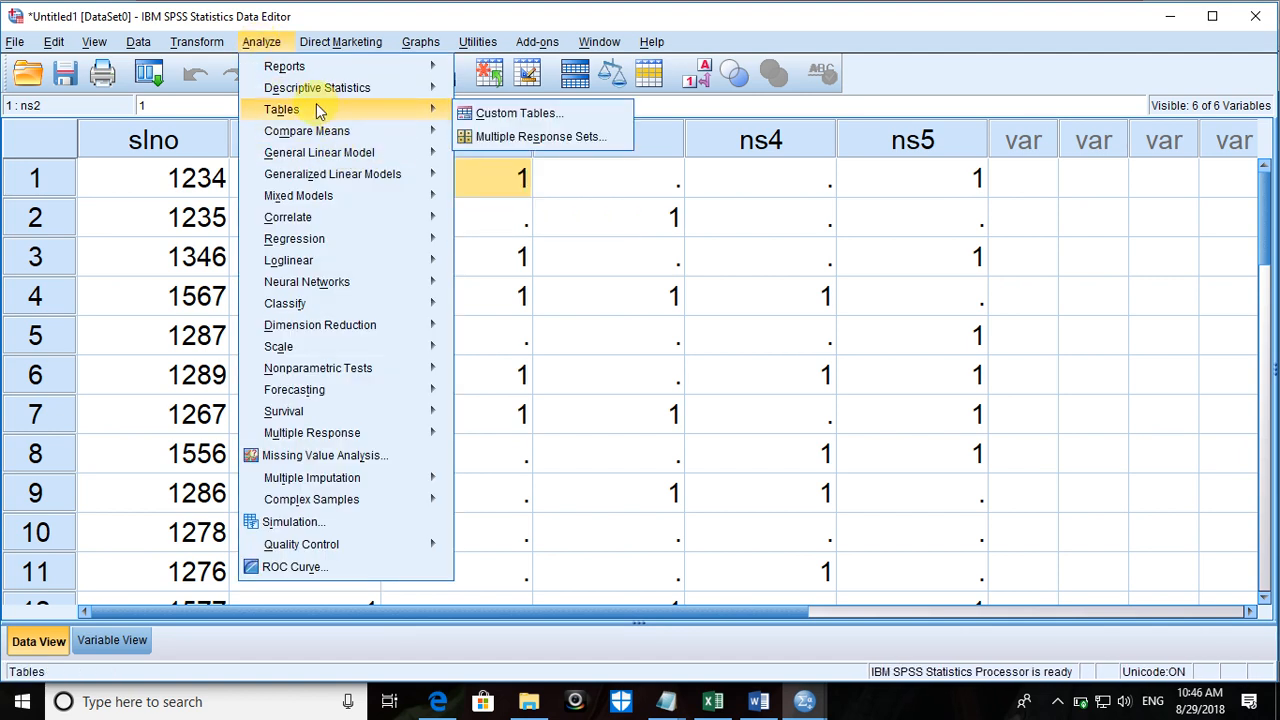
{"action": "left_click", "coordinate": [503, 115]}
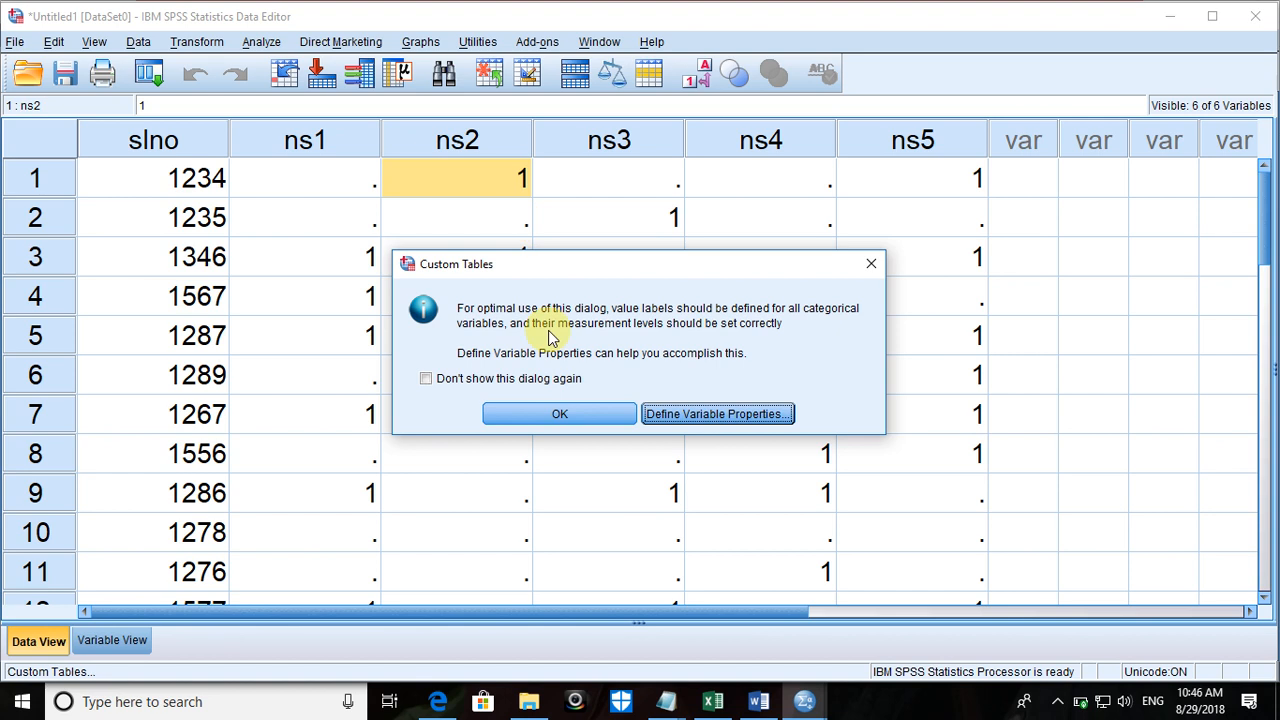
{"action": "left_click", "coordinate": [537, 414]}
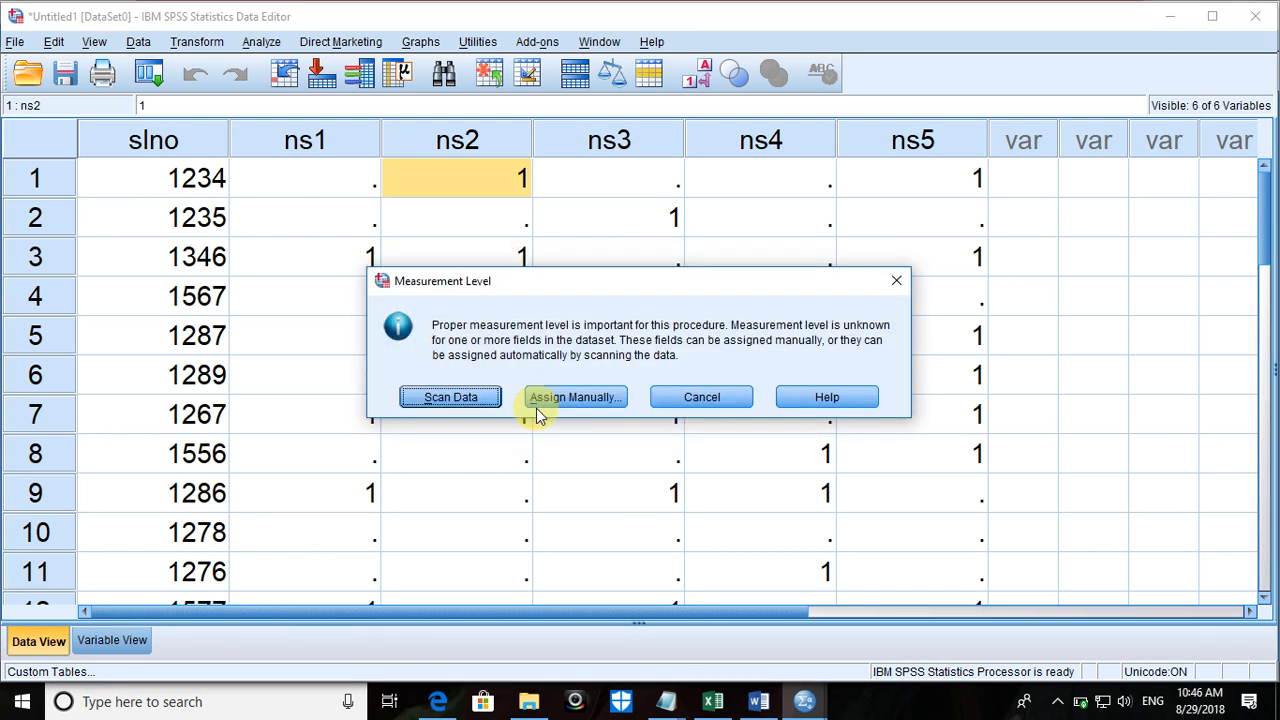
{"action": "left_click", "coordinate": [466, 397]}
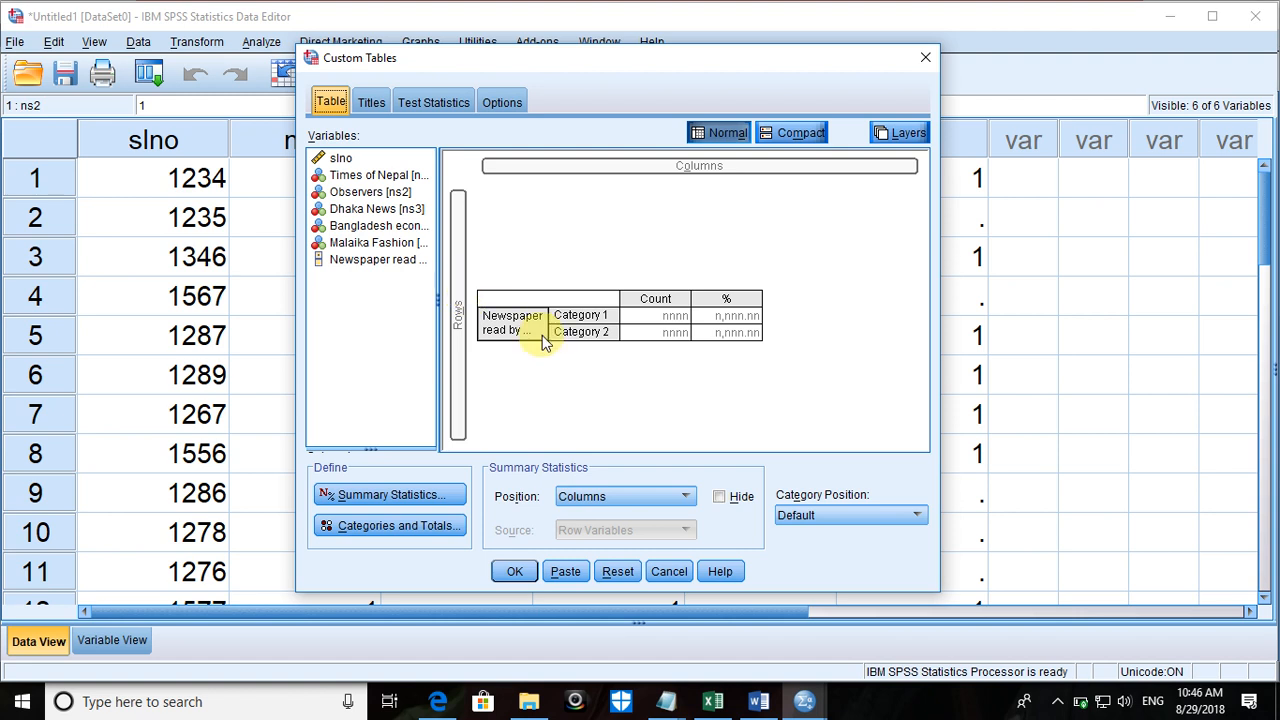
{"action": "left_click", "coordinate": [614, 576]}
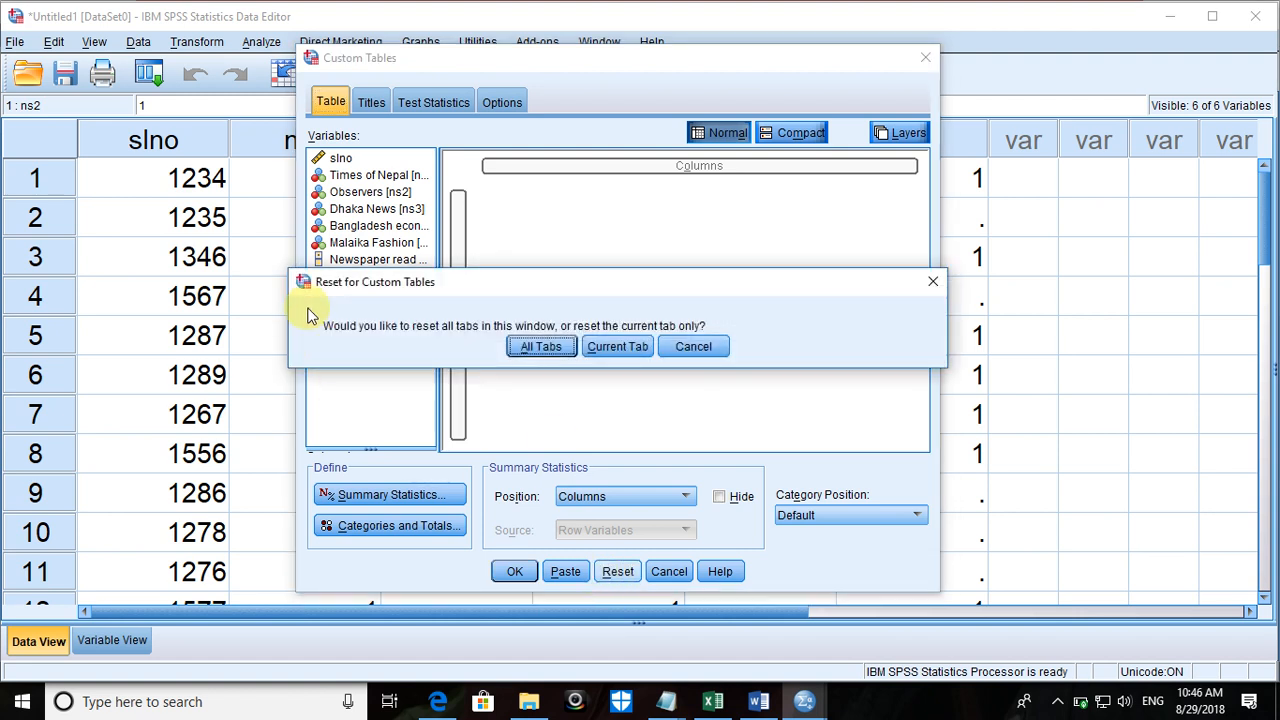
{"action": "left_click", "coordinate": [540, 348]}
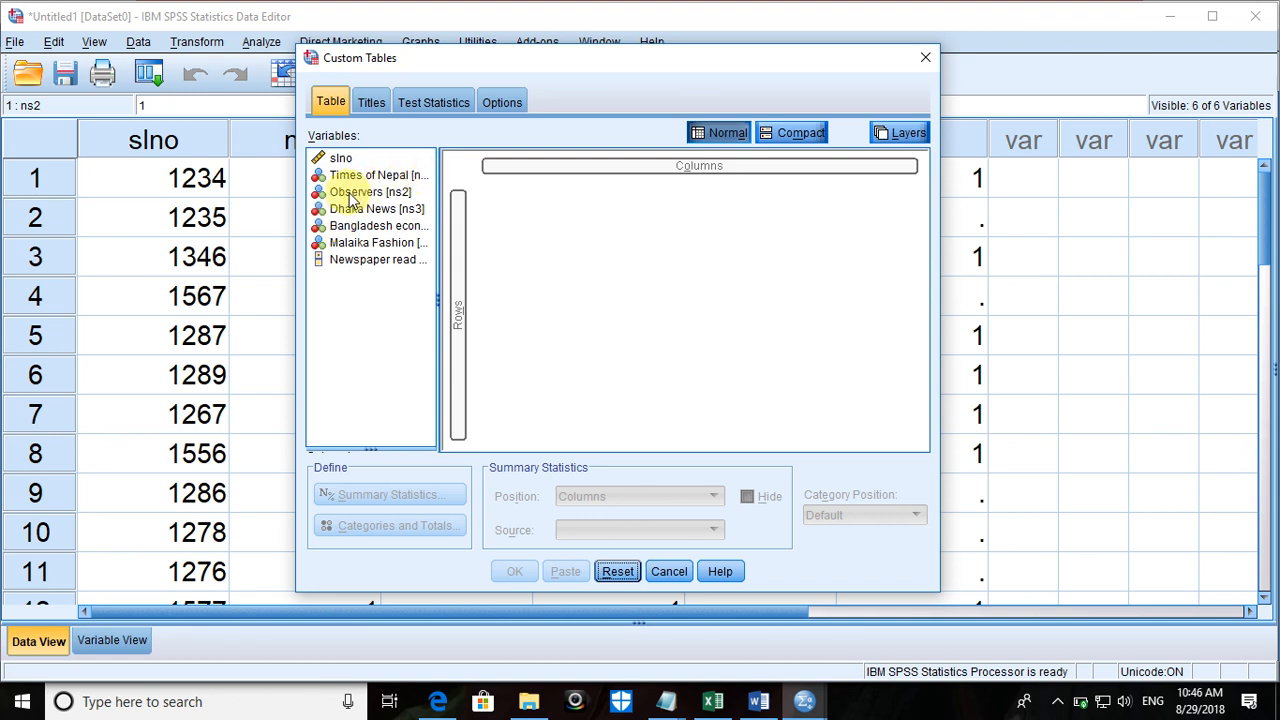
Step: Place the Newspaper read by respondent set in the table rows and add Responses and Column N % to its summary statistics
{"action": "left_click", "coordinate": [380, 261]}
{"action": "left_click_drag", "start_coordinate": [381, 263], "coordinate": [463, 287]}
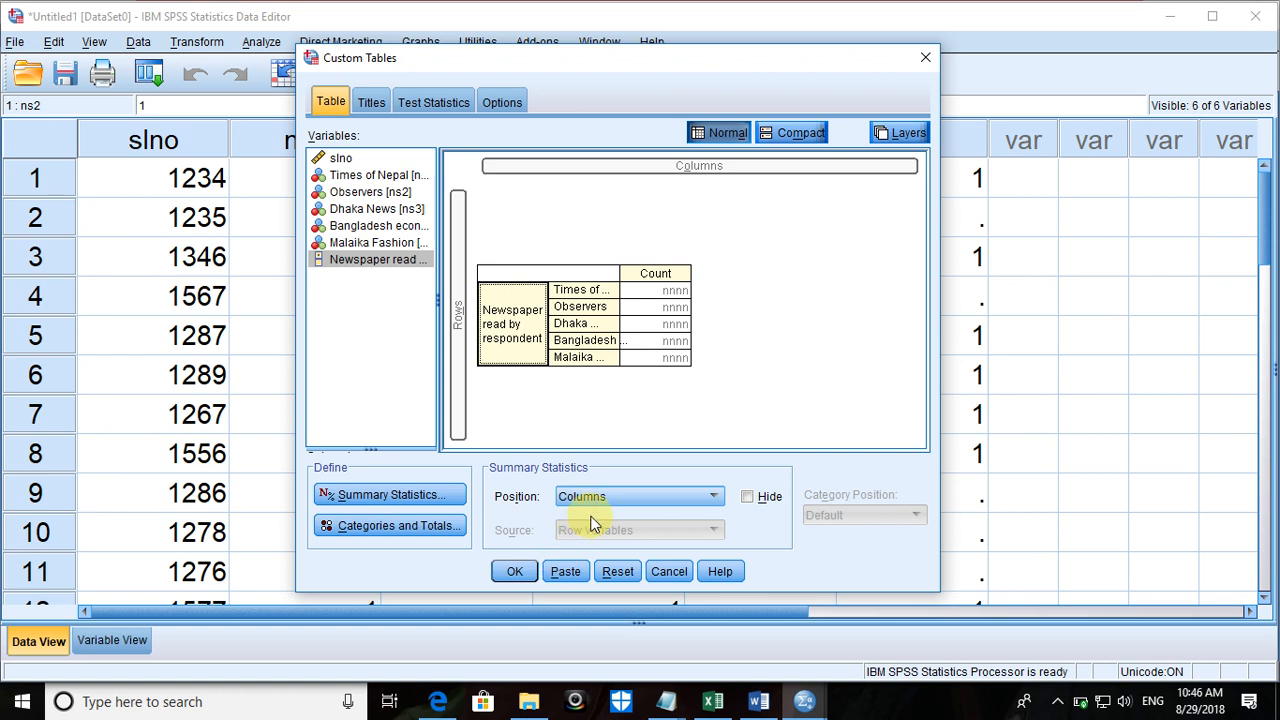
{"action": "left_click", "coordinate": [410, 494]}
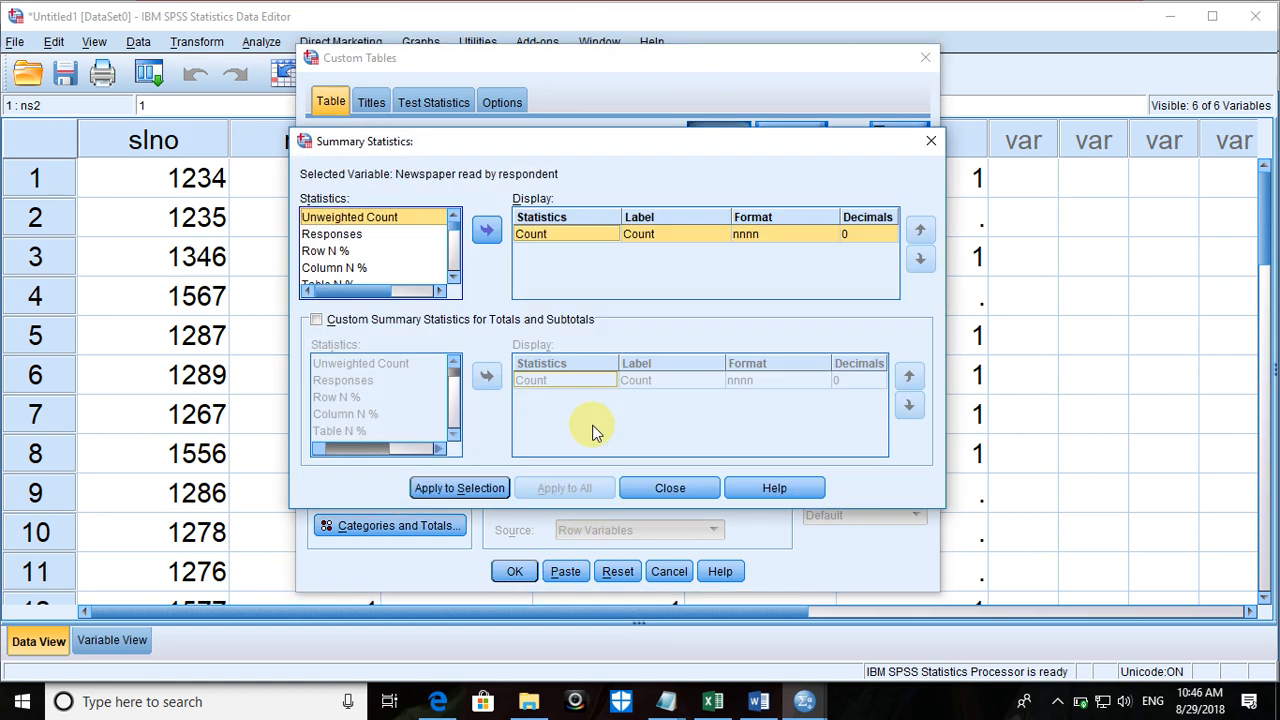
{"action": "left_click", "coordinate": [345, 236]}
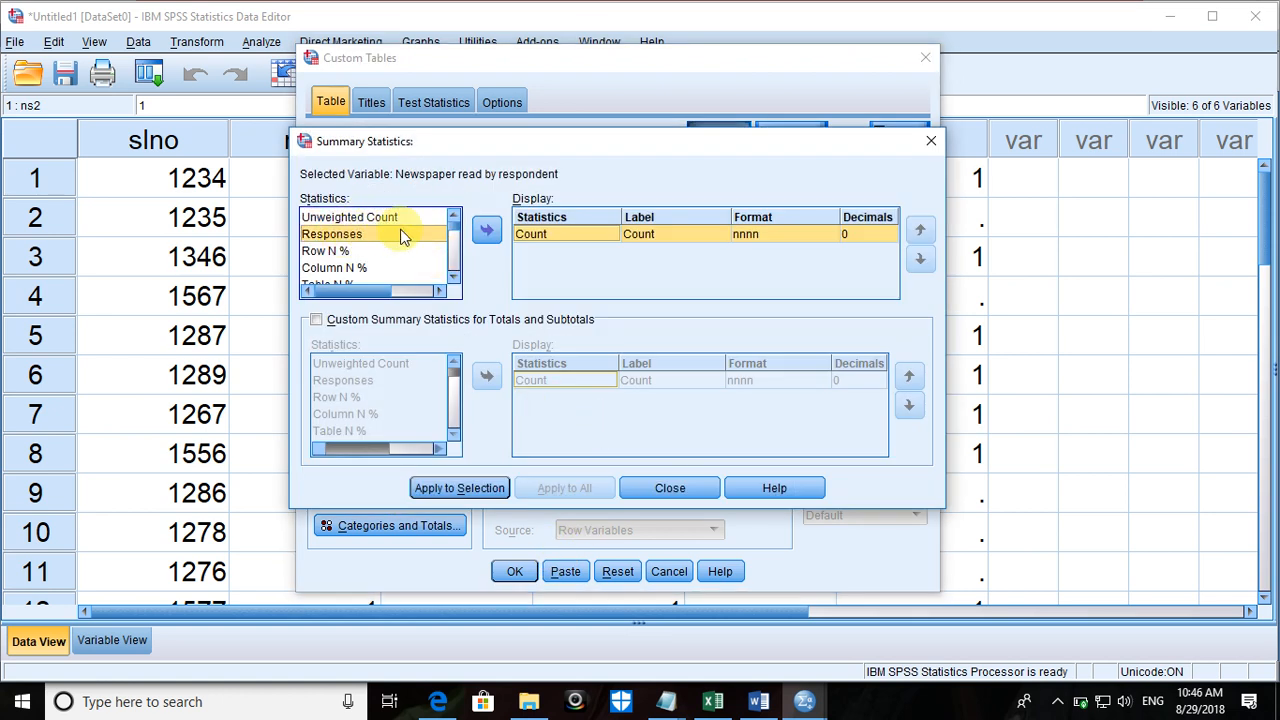
{"action": "left_click", "coordinate": [484, 234]}
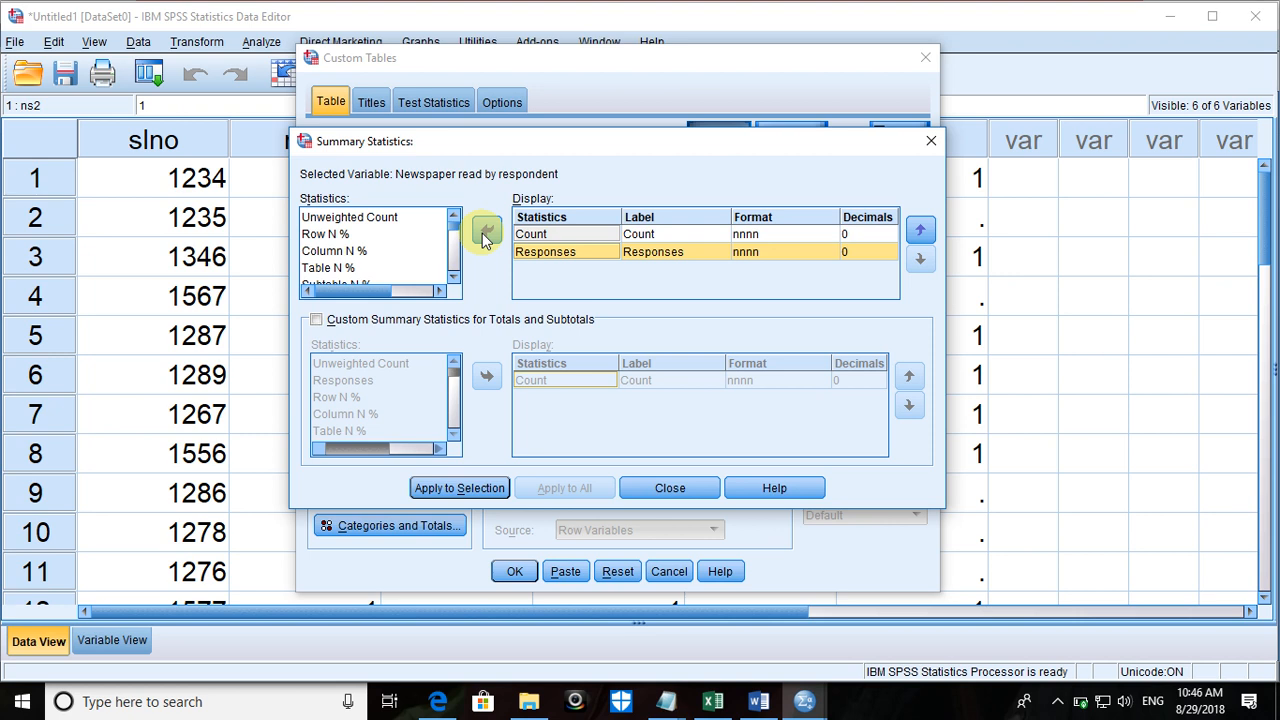
{"action": "left_click", "coordinate": [327, 259]}
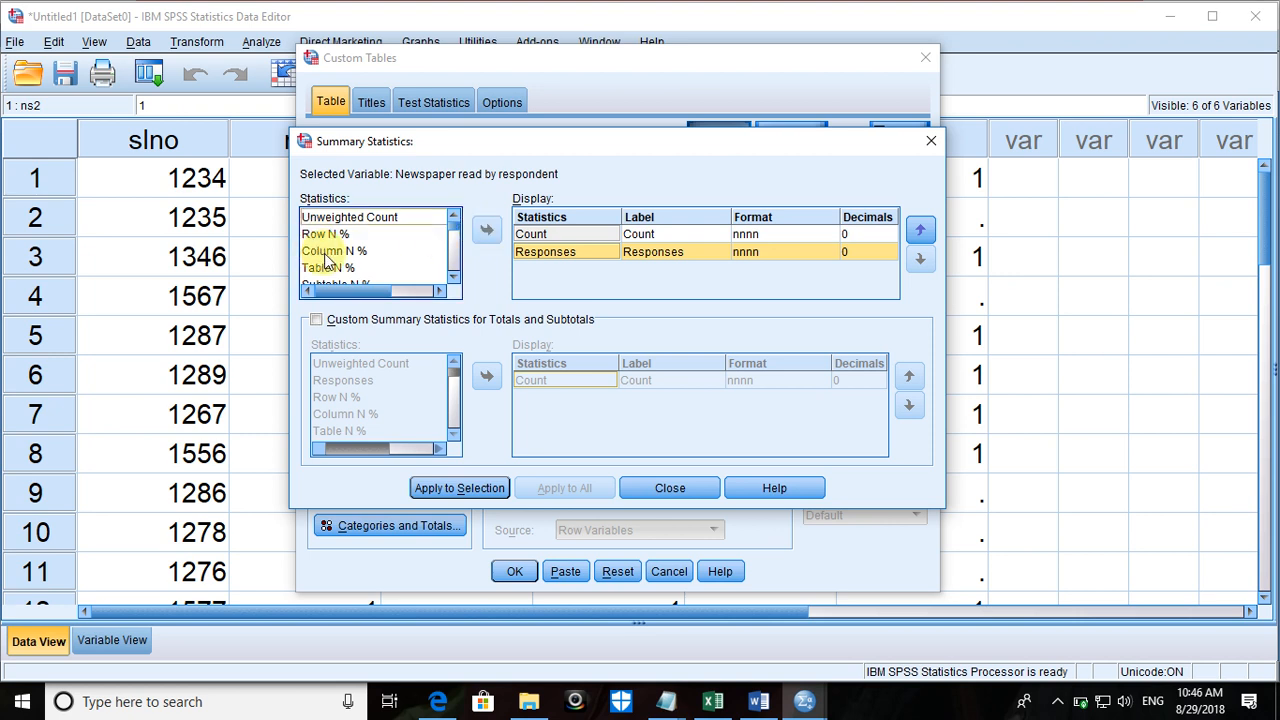
{"action": "left_click", "coordinate": [328, 252]}
{"action": "left_click", "coordinate": [486, 230]}
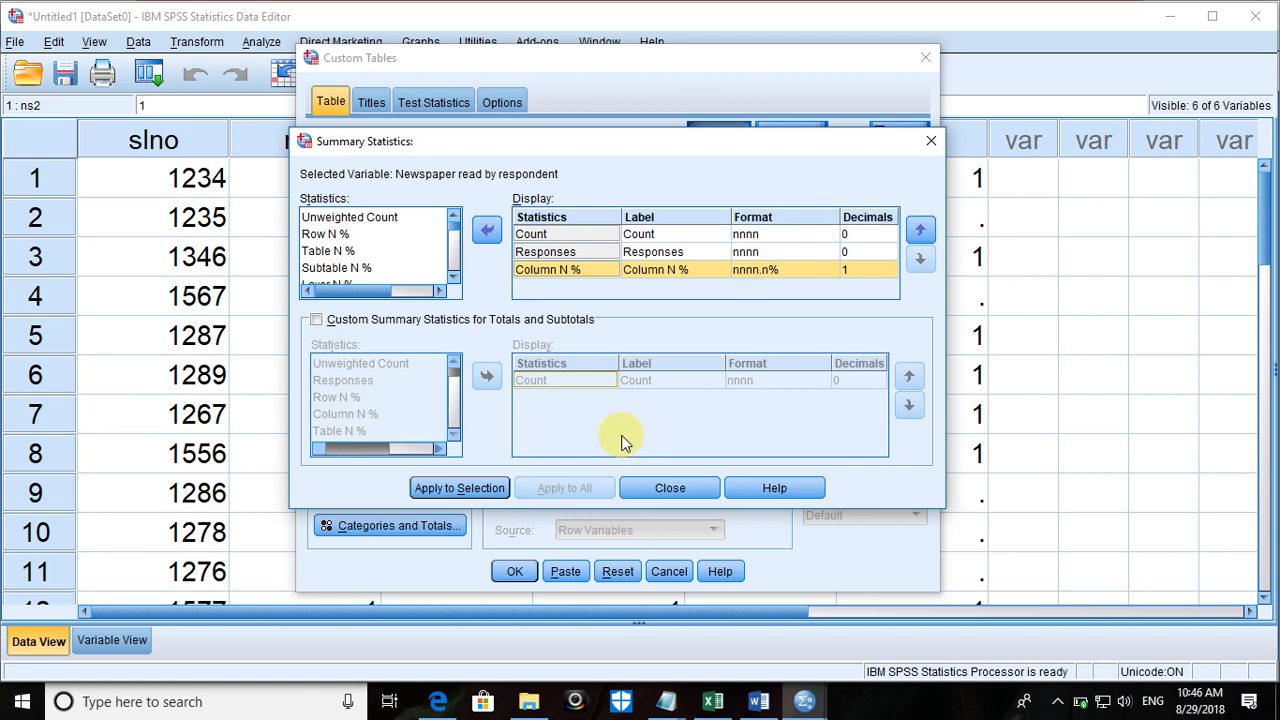
{"action": "left_click", "coordinate": [460, 488]}
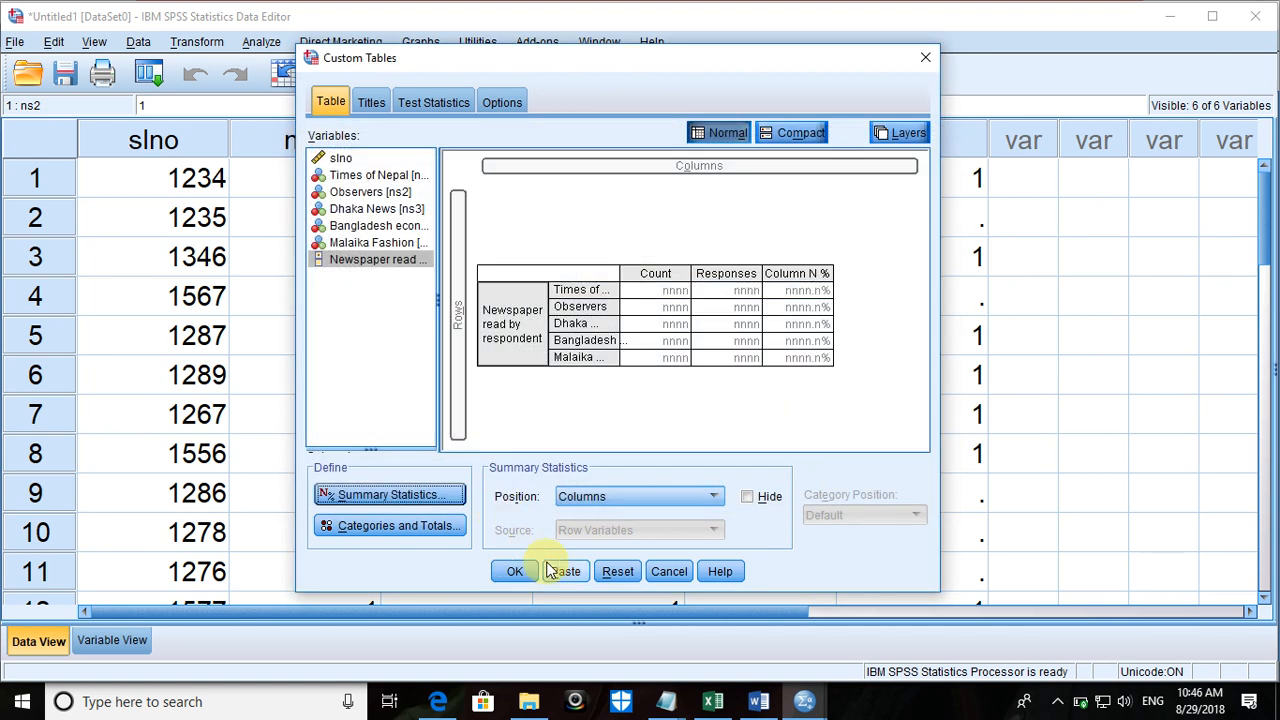
Step: Paste the custom table as syntax and switch to the Syntax Editor
{"action": "left_click", "coordinate": [565, 571]}
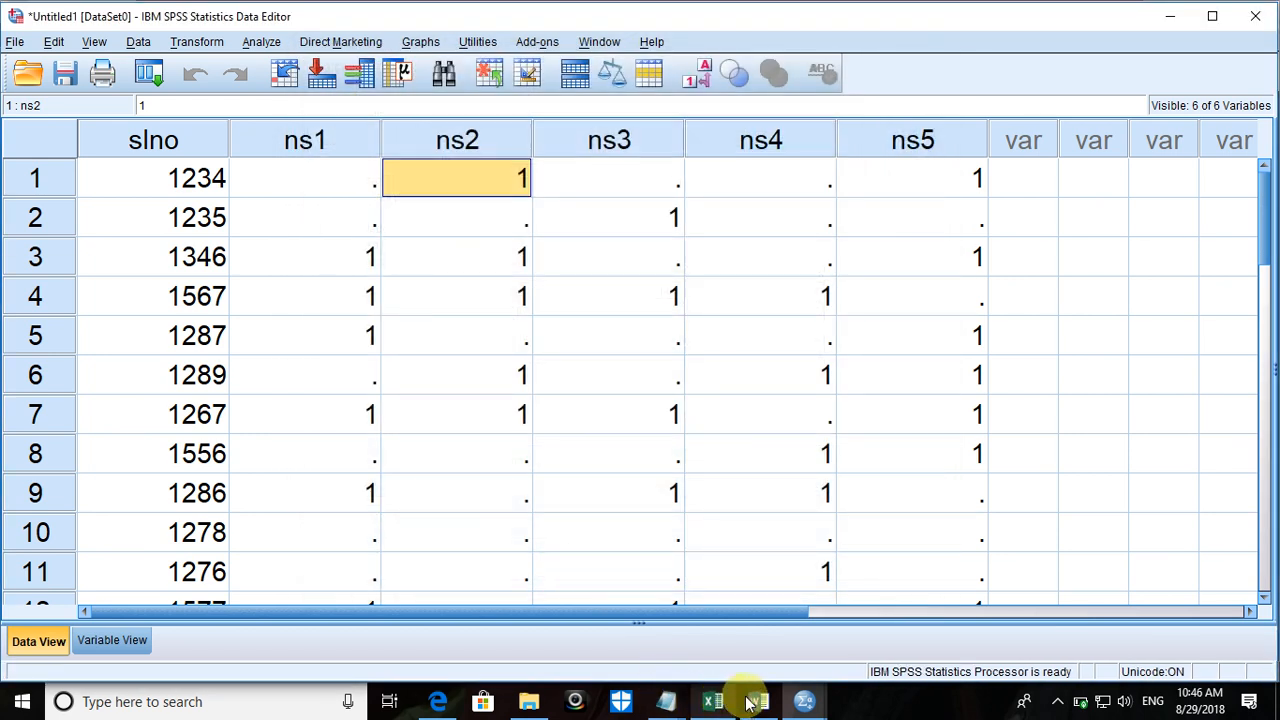
{"action": "mouse_move", "coordinate": [805, 701]}
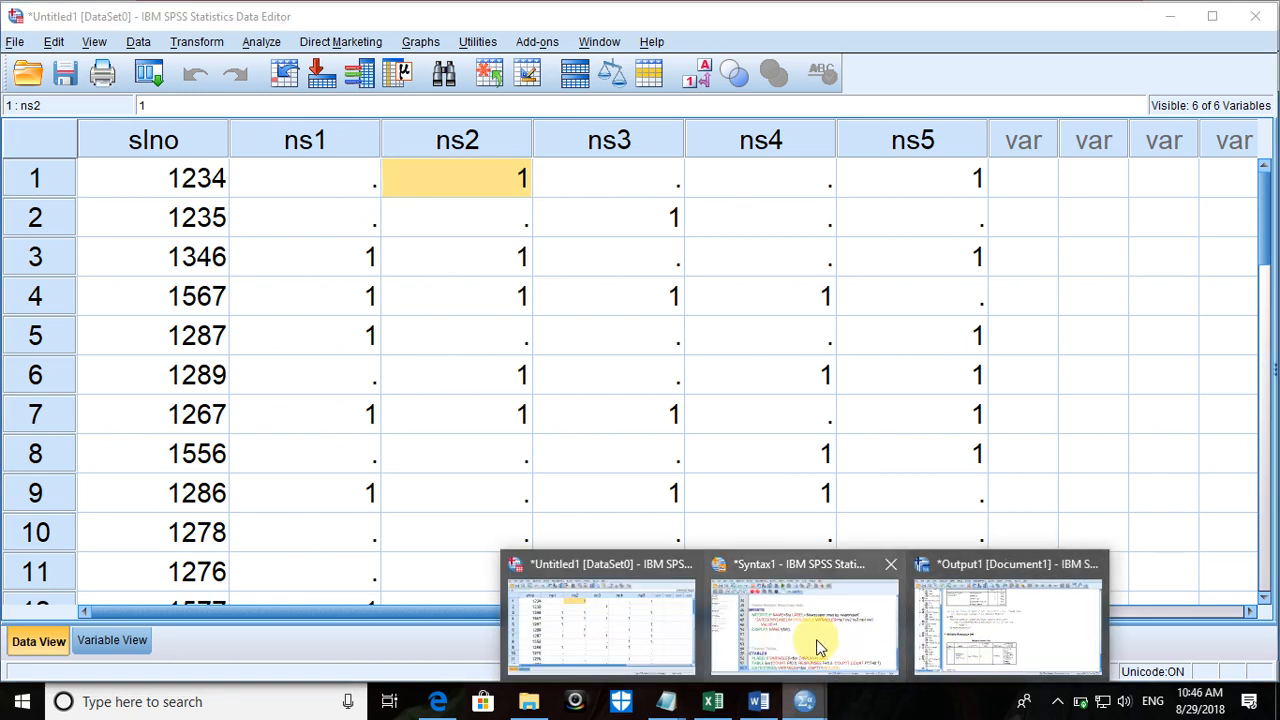
{"action": "left_click", "coordinate": [951, 568]}
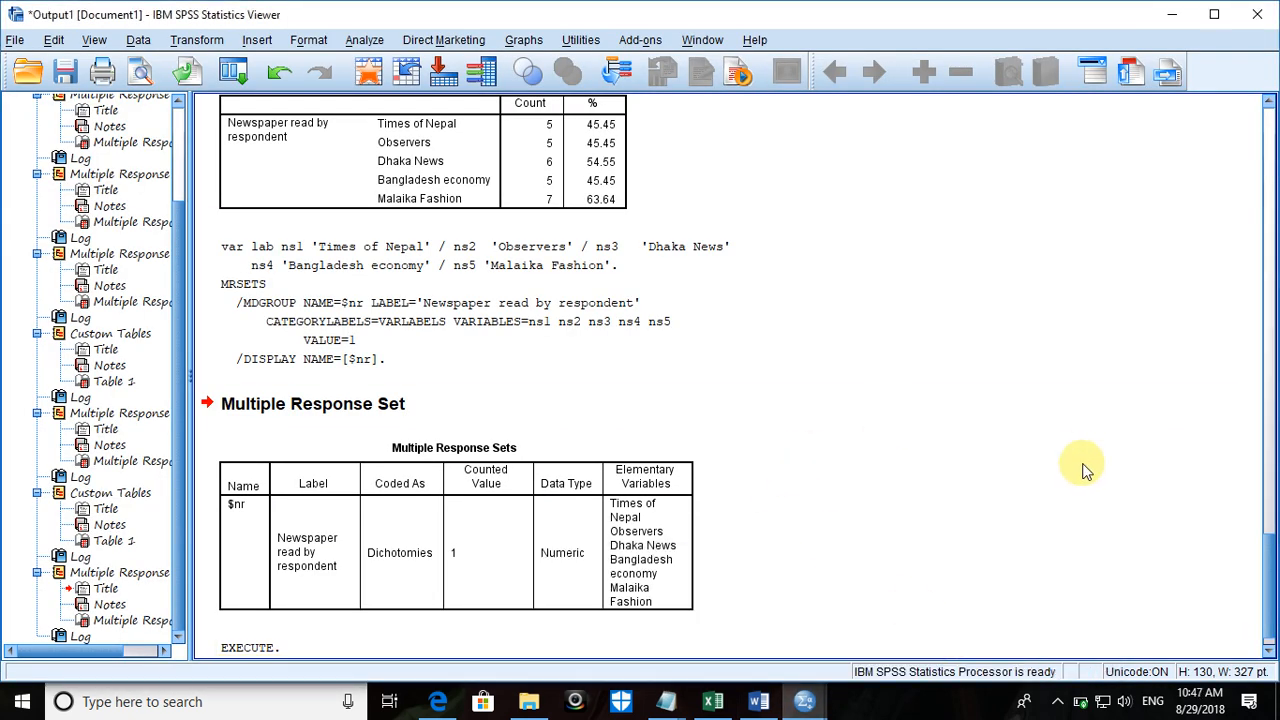
{"action": "mouse_move", "coordinate": [808, 703]}
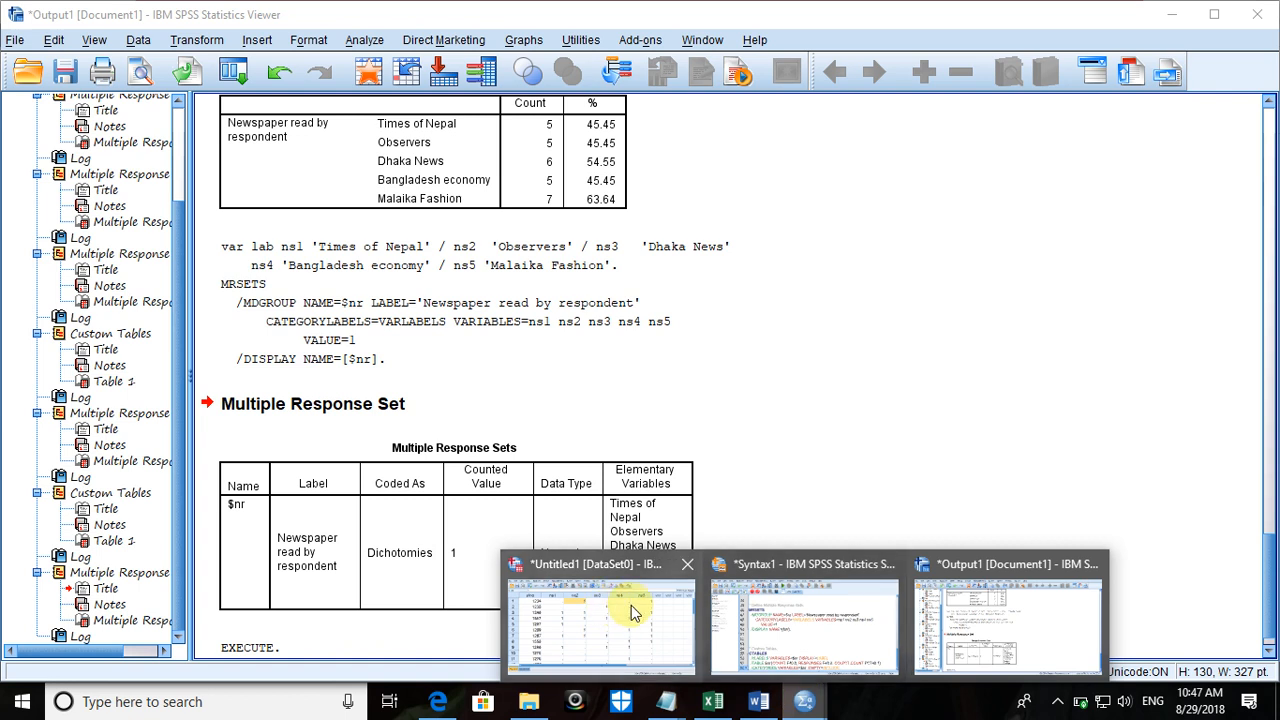
{"action": "left_click", "coordinate": [760, 628]}
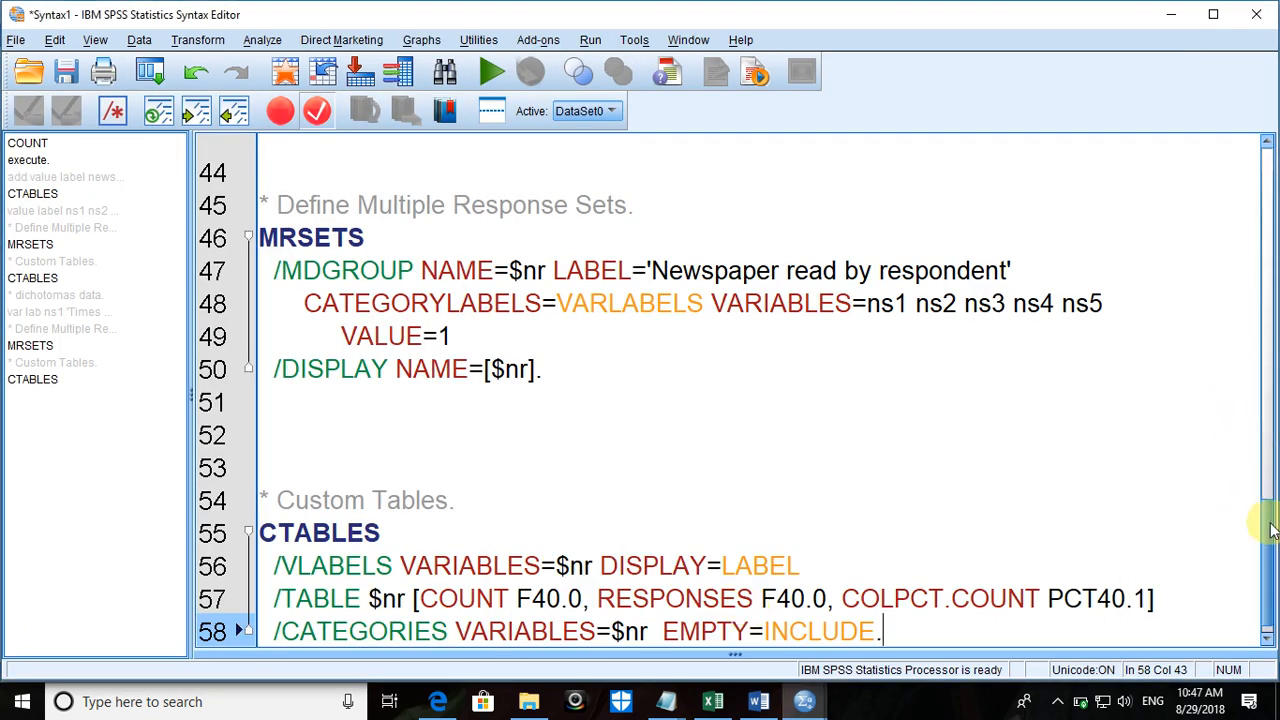
Step: Run only the pasted Custom Tables block on lines 54 to 58
{"action": "left_click_drag", "start_coordinate": [1270, 530], "coordinate": [1271, 543]}
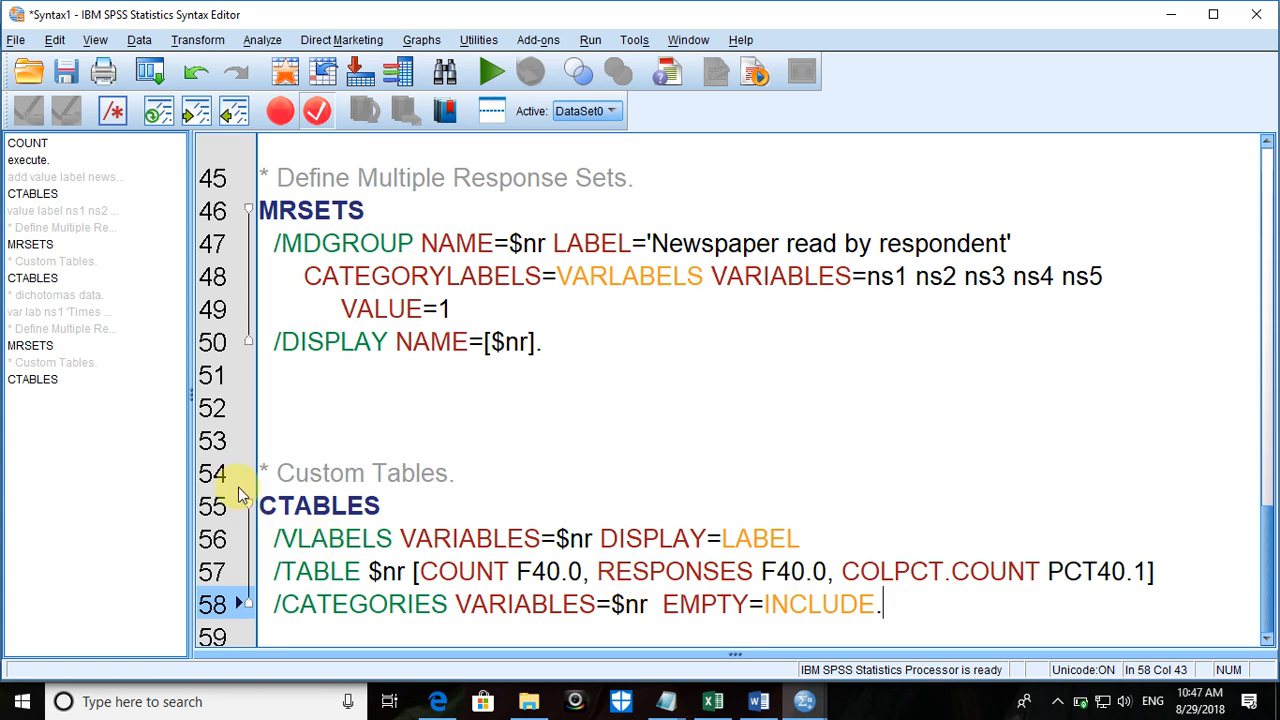
{"action": "left_click_drag", "start_coordinate": [326, 445], "coordinate": [903, 606]}
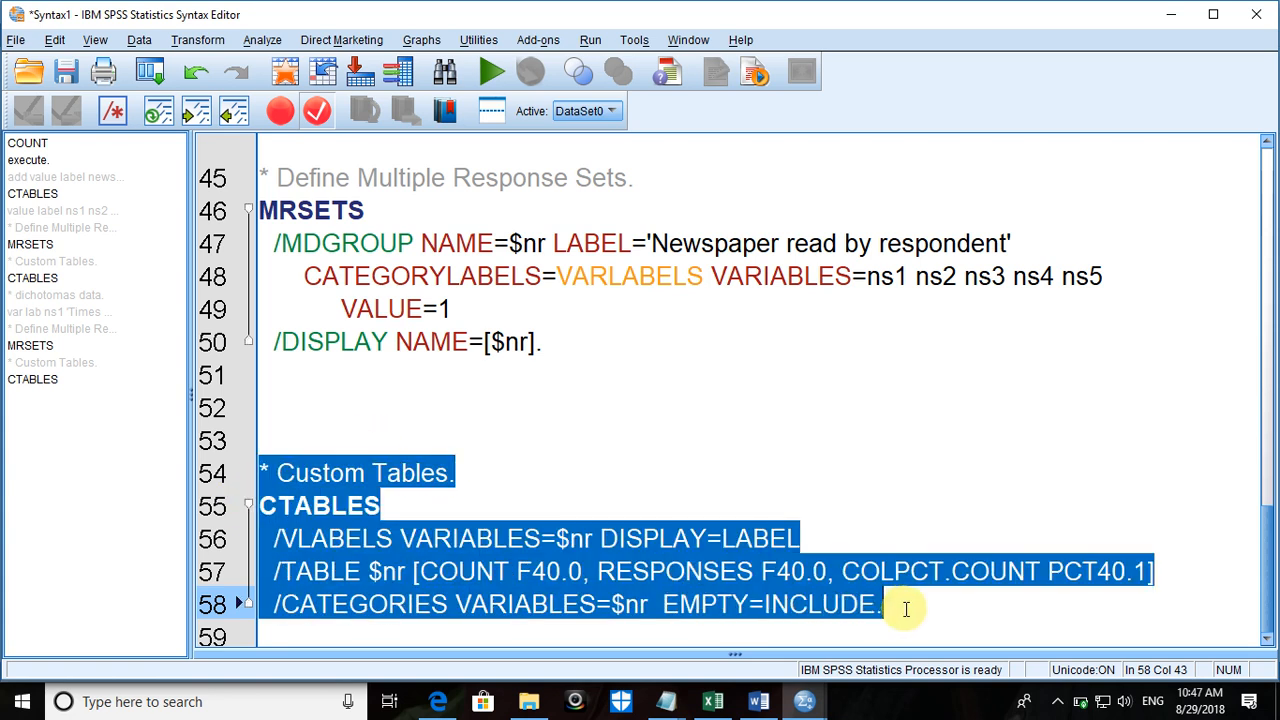
{"action": "left_click", "coordinate": [486, 80]}
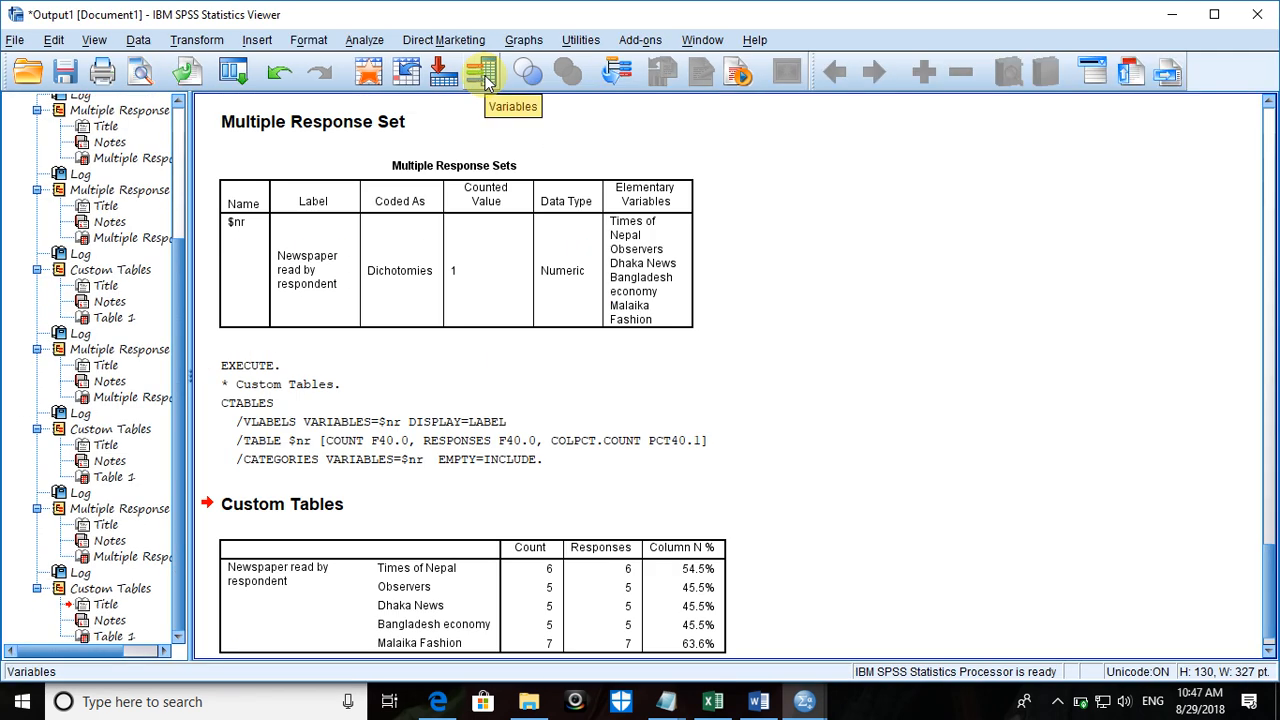
{"action": "left_click", "coordinate": [486, 80]}
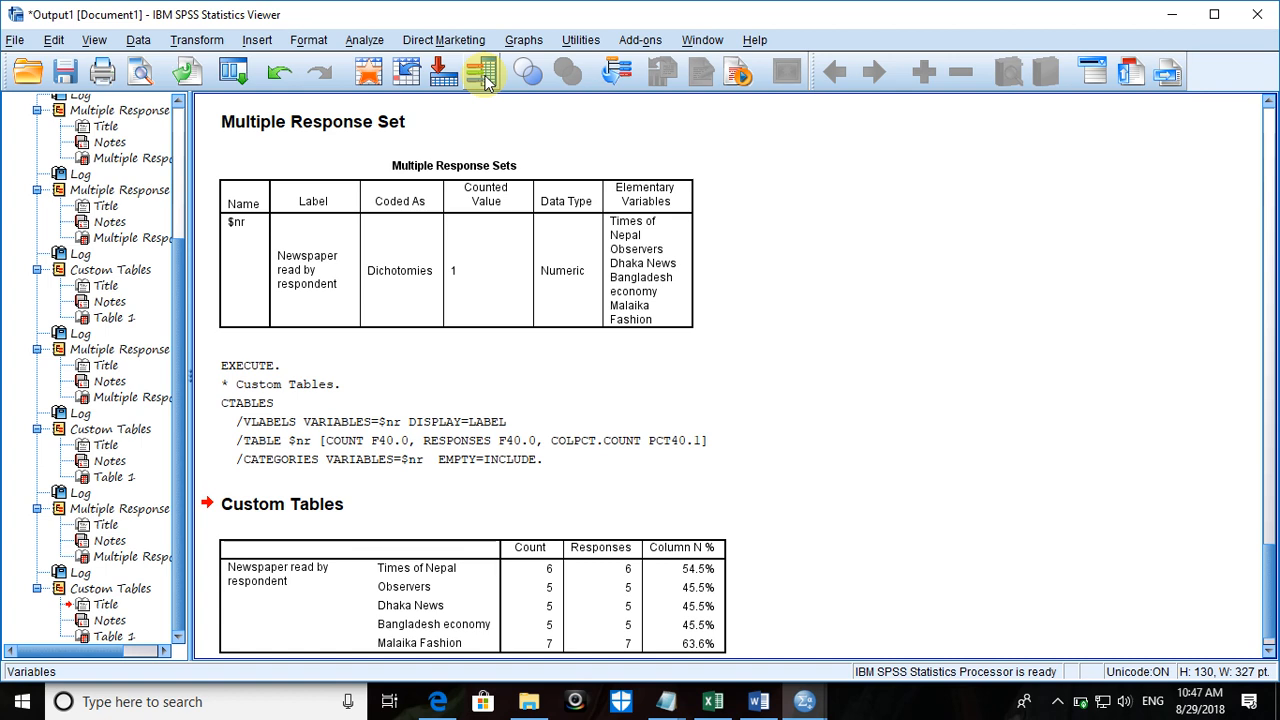
{"action": "left_click", "coordinate": [551, 572]}
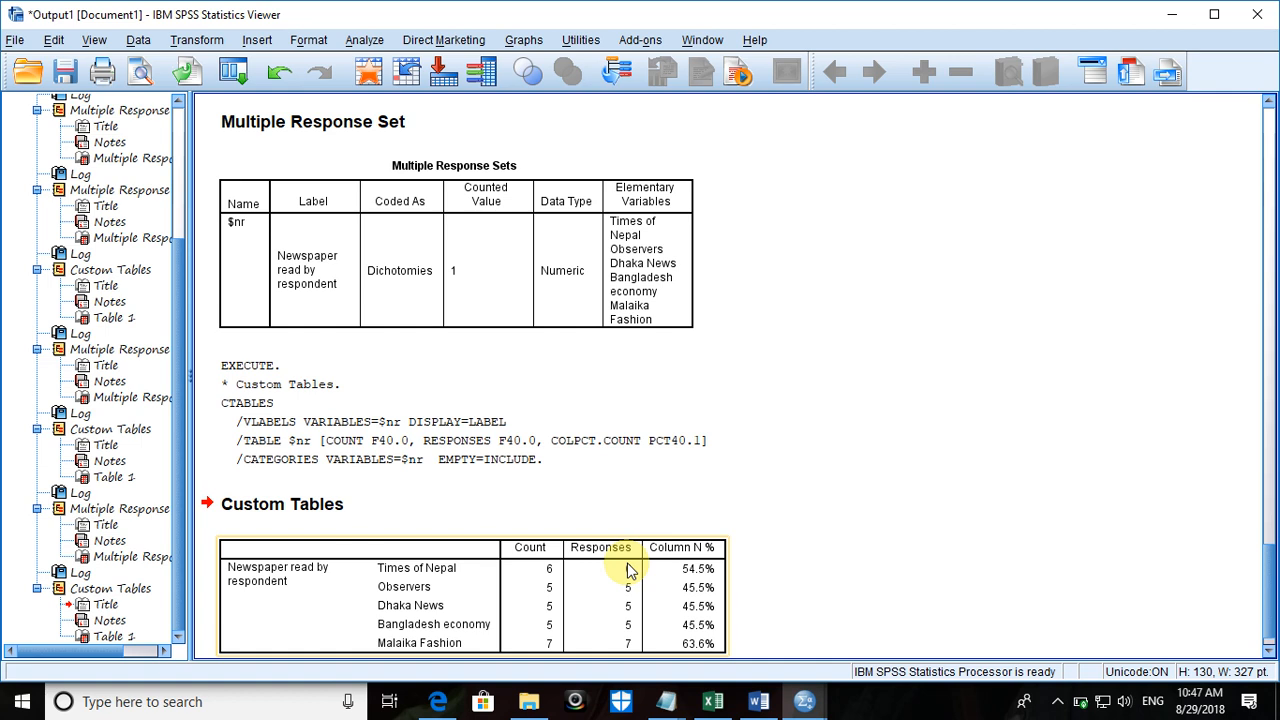
Step: Delete the last Multiple Response Sets table, the MRSETS log above it and the CTABLES log below it from the output
{"action": "left_click", "coordinate": [545, 300]}
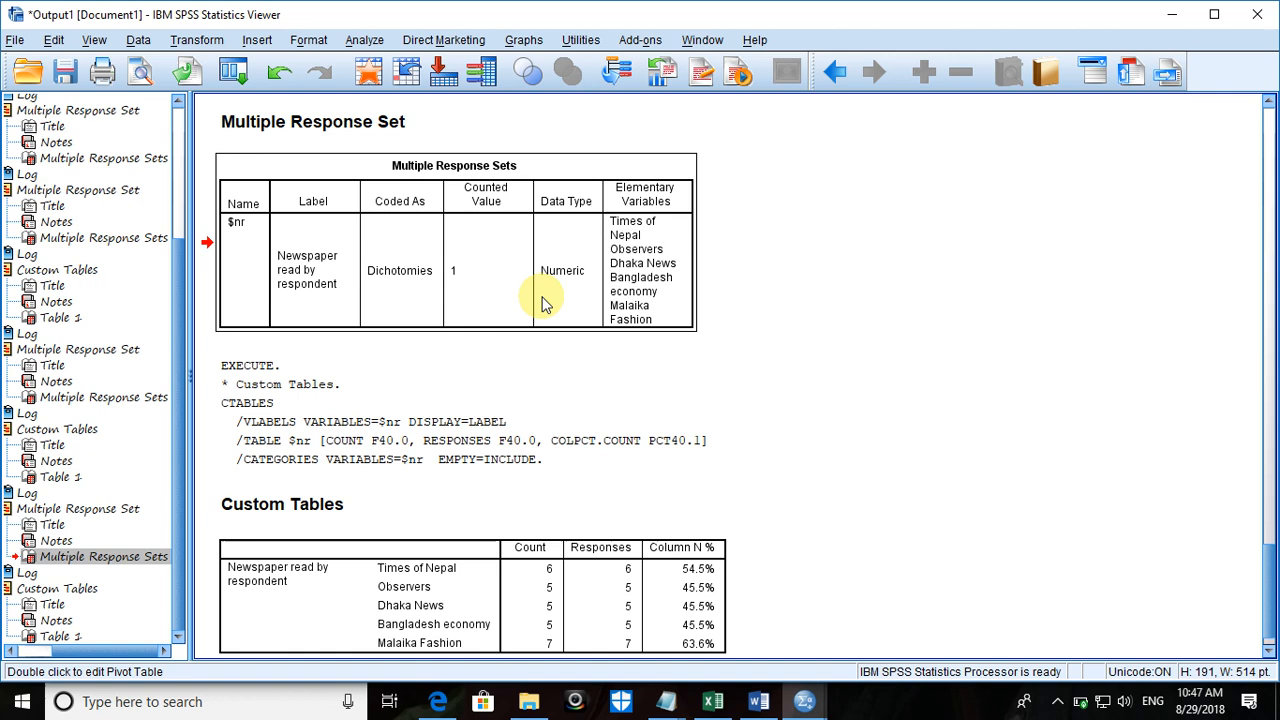
{"action": "key", "text": "Delete"}
{"action": "left_click", "coordinate": [398, 200]}
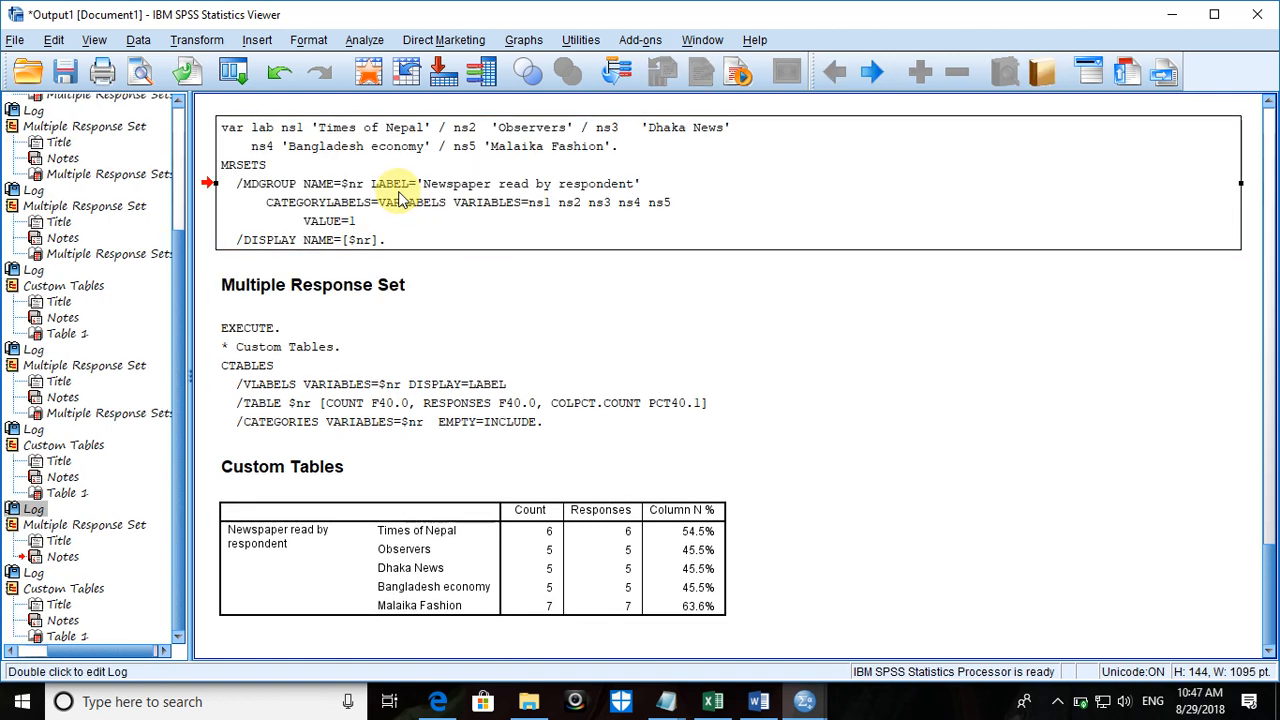
{"action": "key", "text": "Delete"}
{"action": "left_click", "coordinate": [295, 392]}
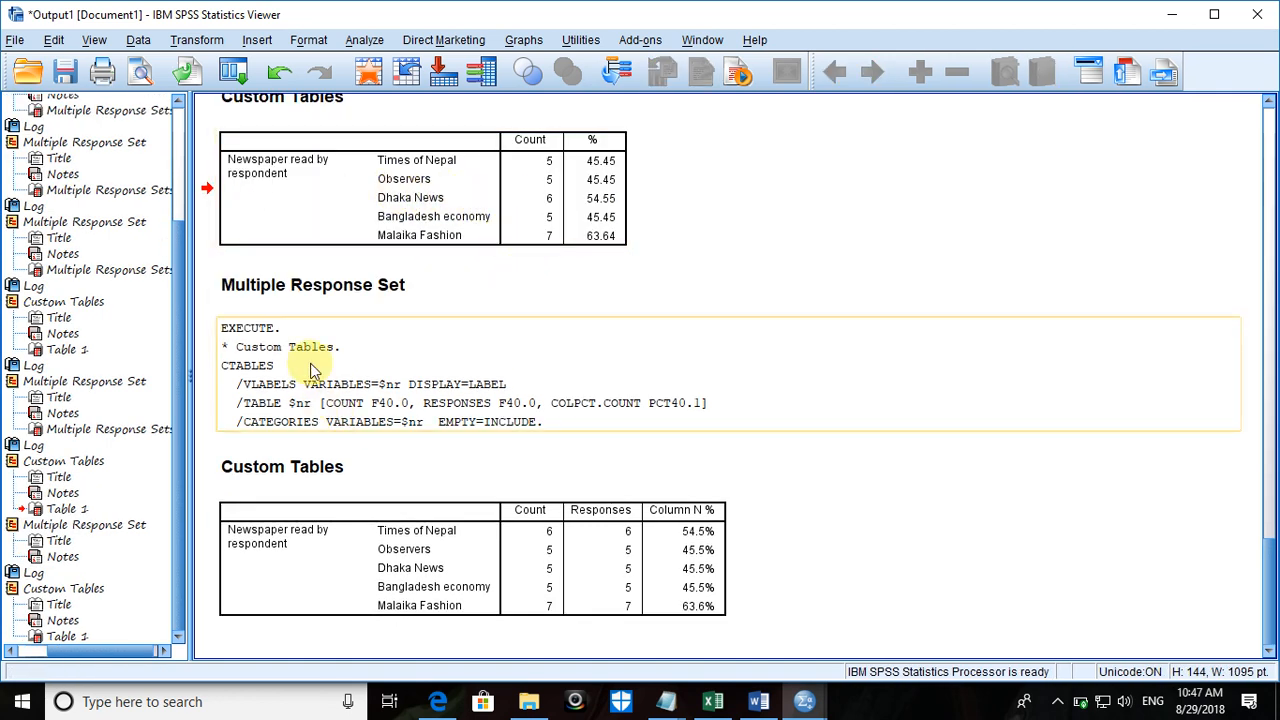
{"action": "key", "text": "Delete"}
Step: Delete the leftover Multiple Response Set title and the Custom Tables title above the newest table
{"action": "left_click", "coordinate": [314, 424]}
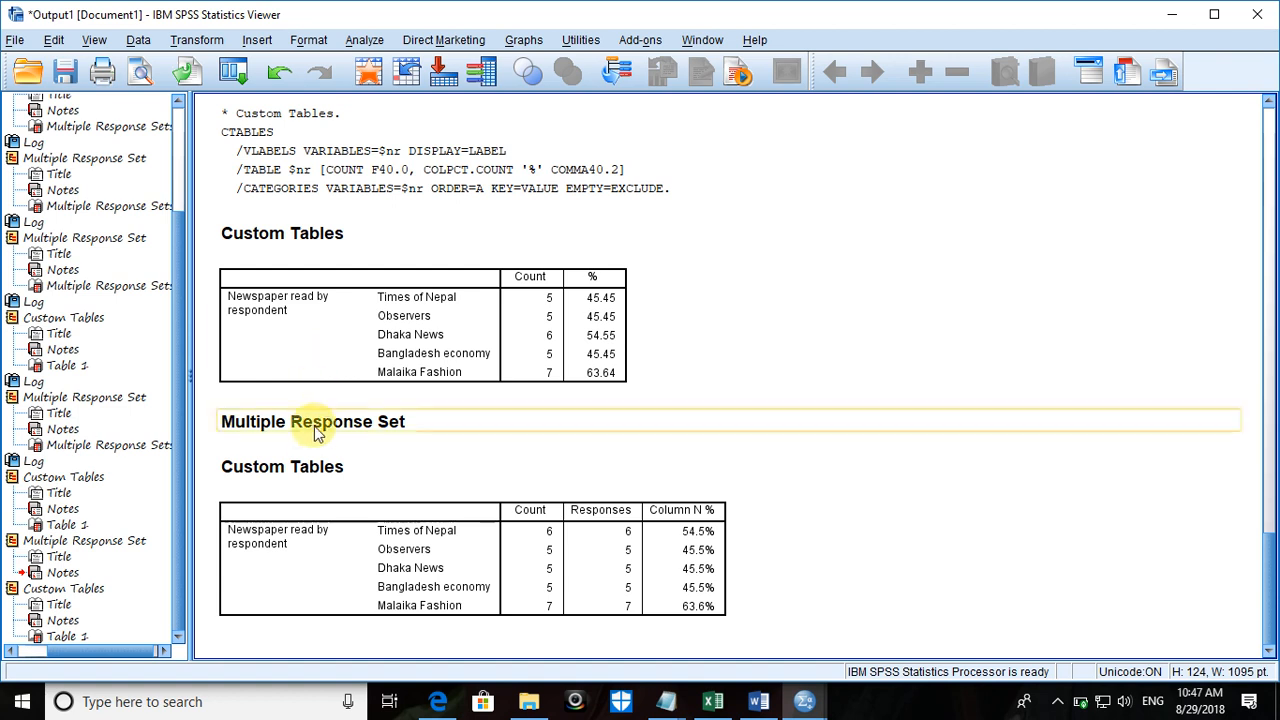
{"action": "key", "text": "Delete"}
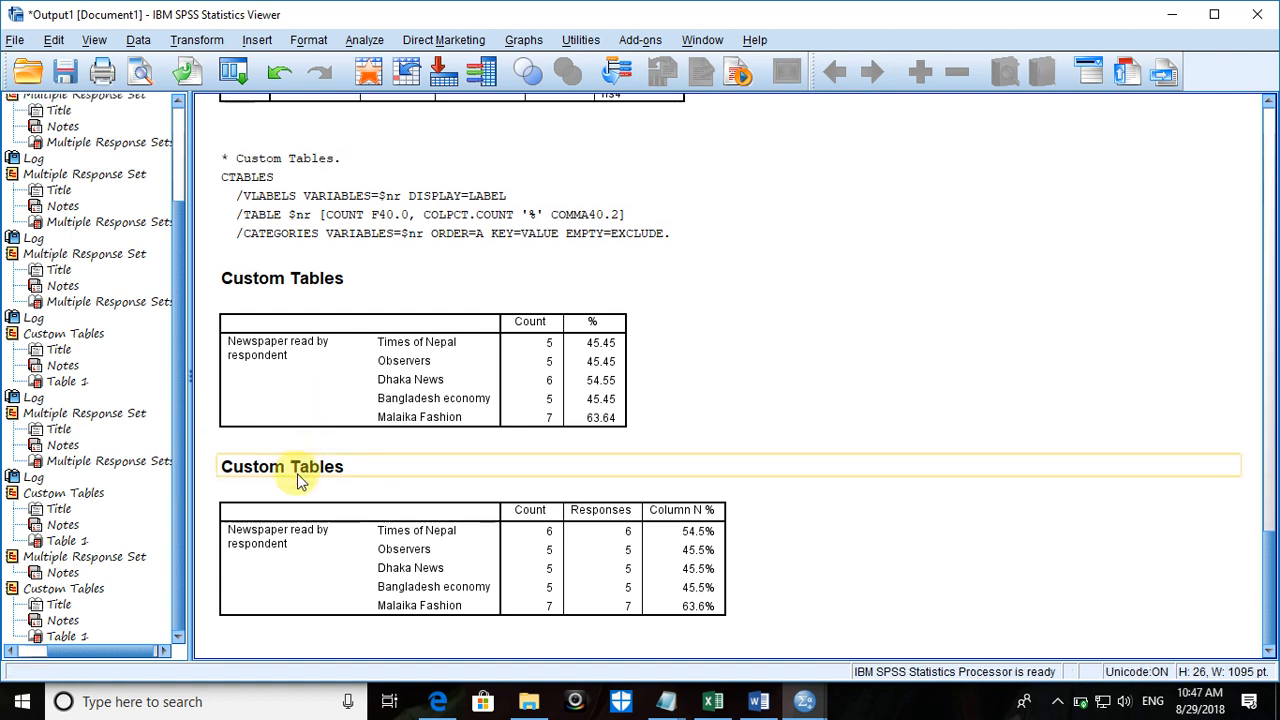
{"action": "left_click", "coordinate": [298, 470]}
{"action": "key", "text": "Delete"}
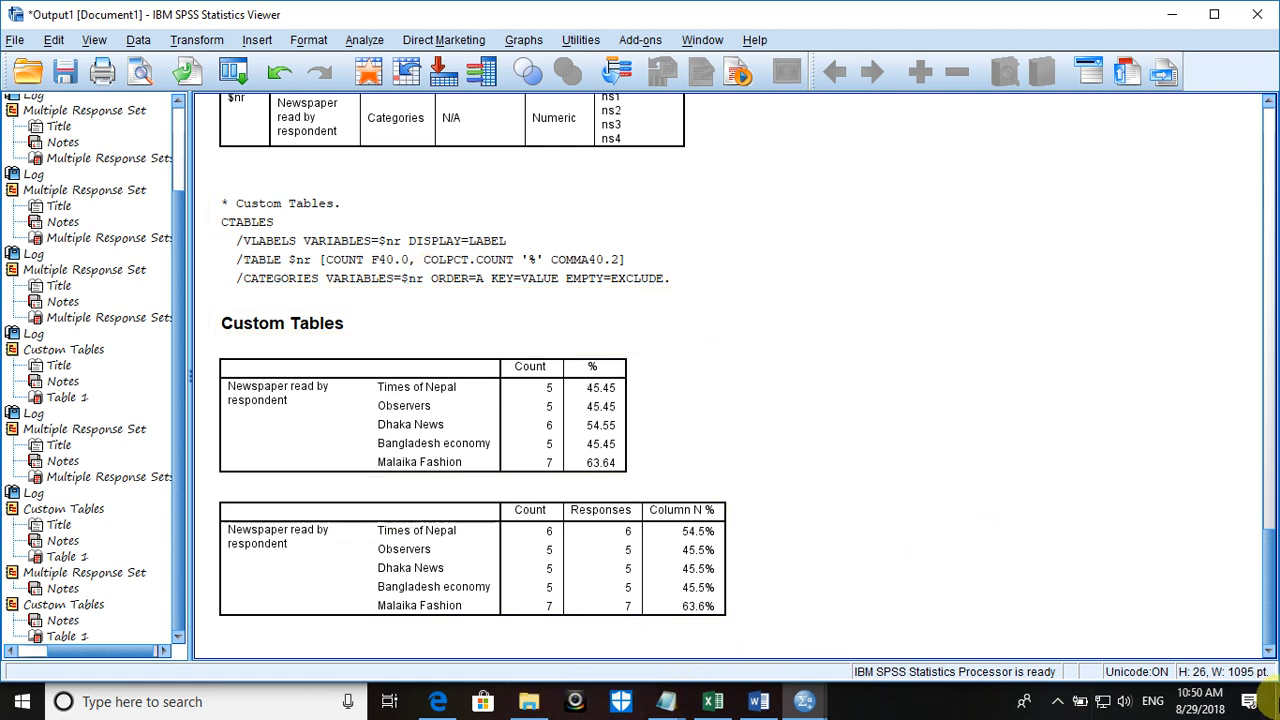
Step: Show the desktop, launch Google Chrome and go to google.com
{"action": "left_click", "coordinate": [1276, 700]}
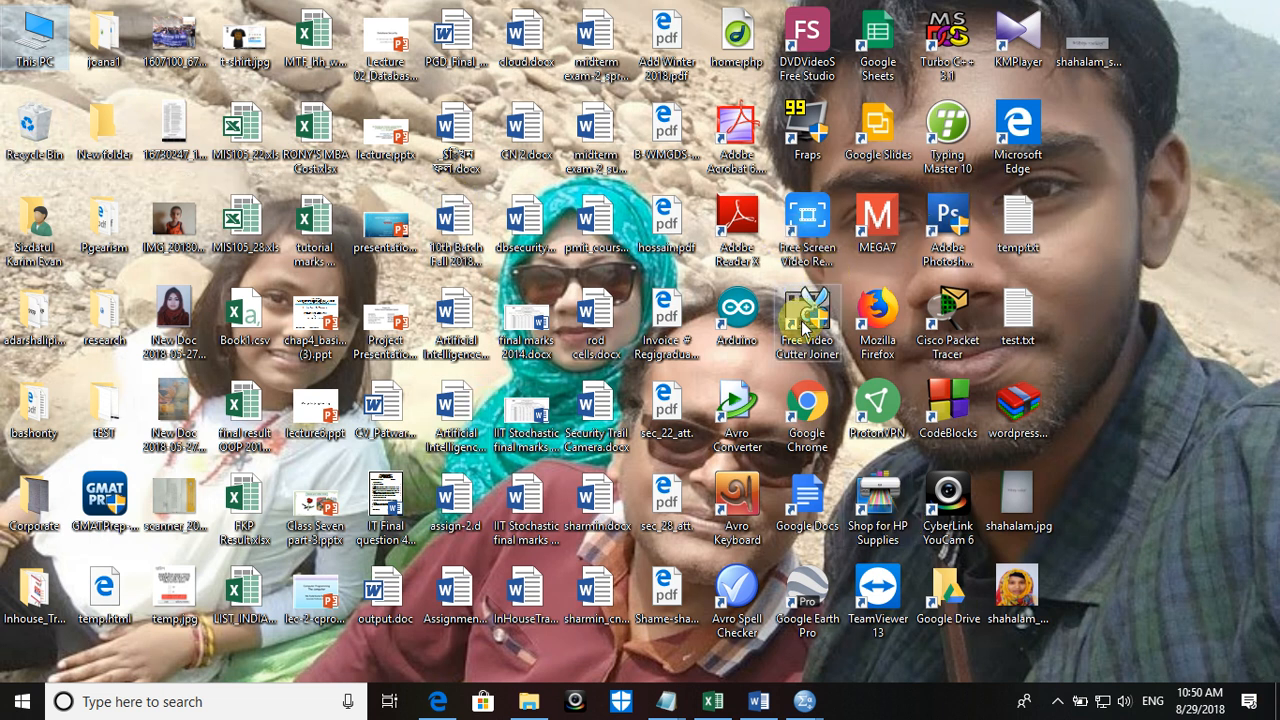
{"action": "left_click", "coordinate": [824, 401]}
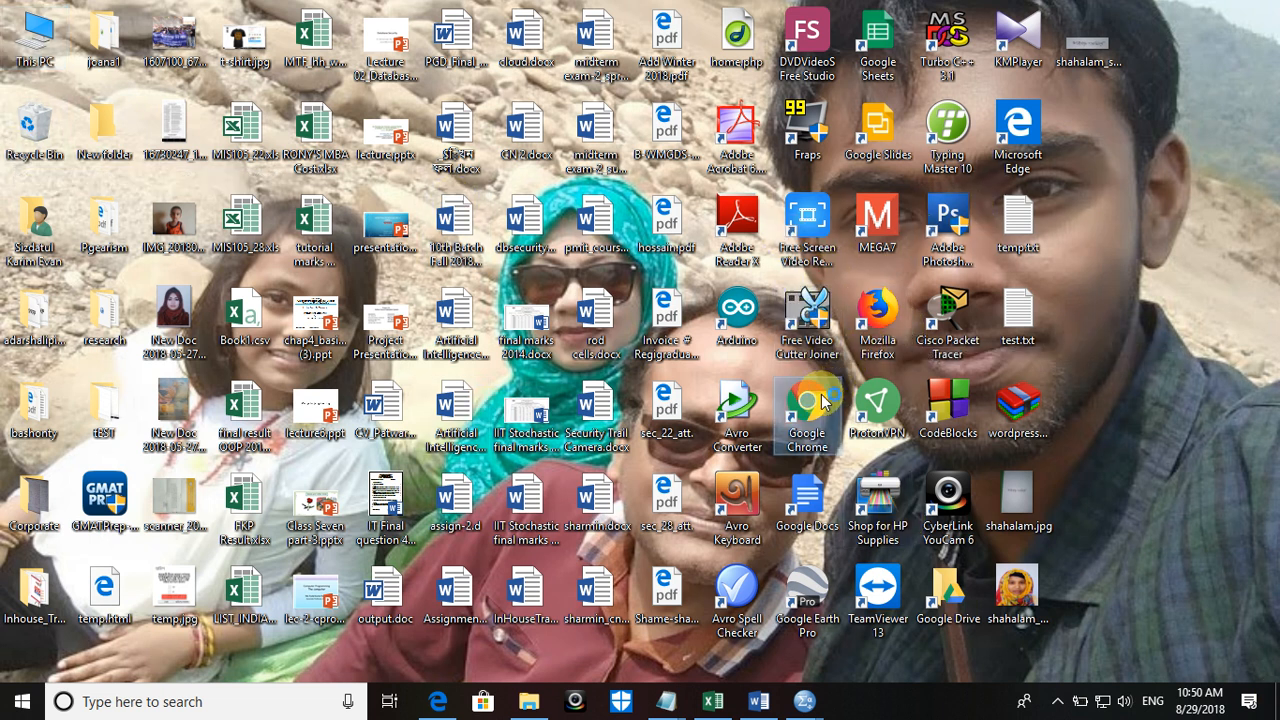
{"action": "double_click", "coordinate": [824, 401]}
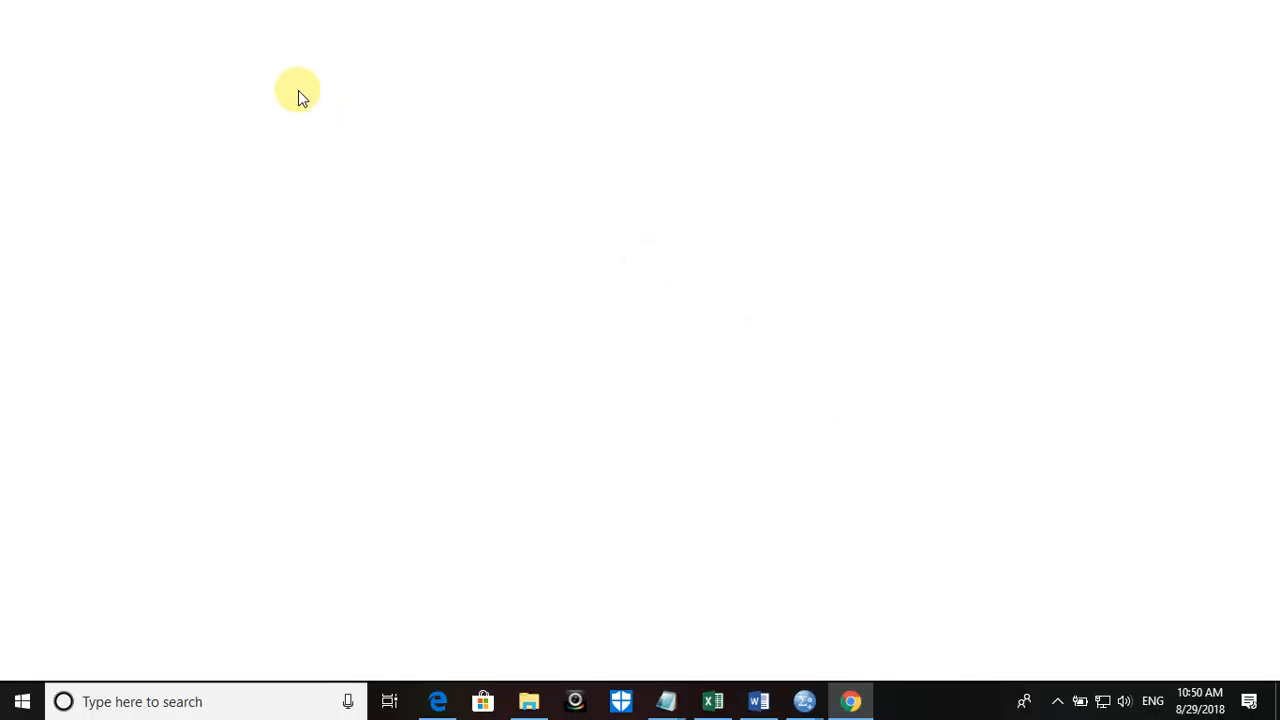
{"action": "type", "text": "go"}
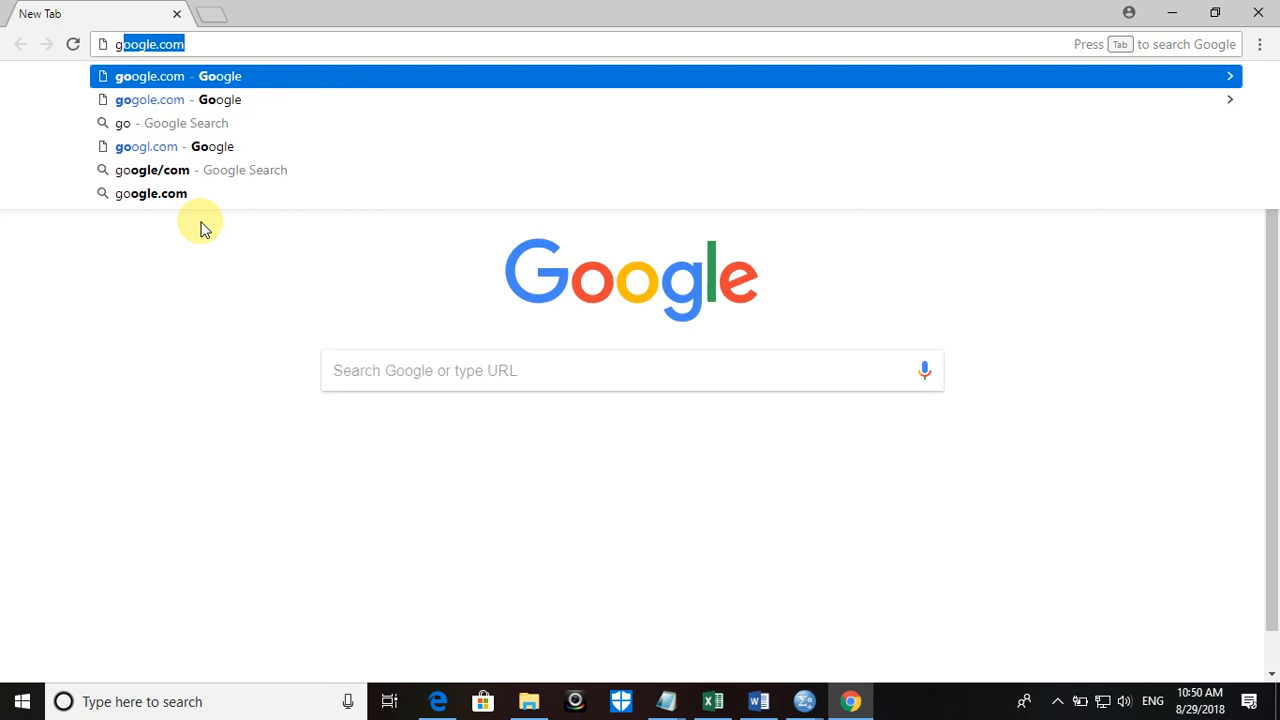
{"action": "key", "text": "Return"}
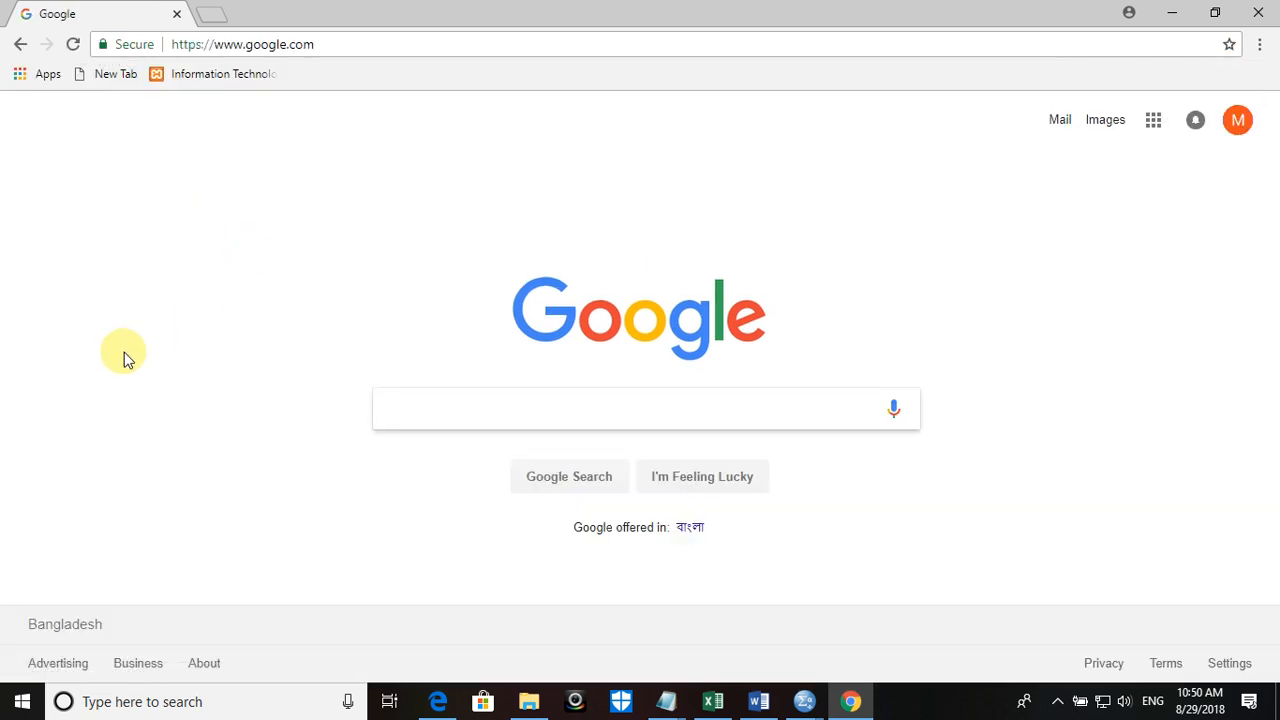
Step: Search the web for "chart for multiple response"
{"action": "type", "text": "char"}
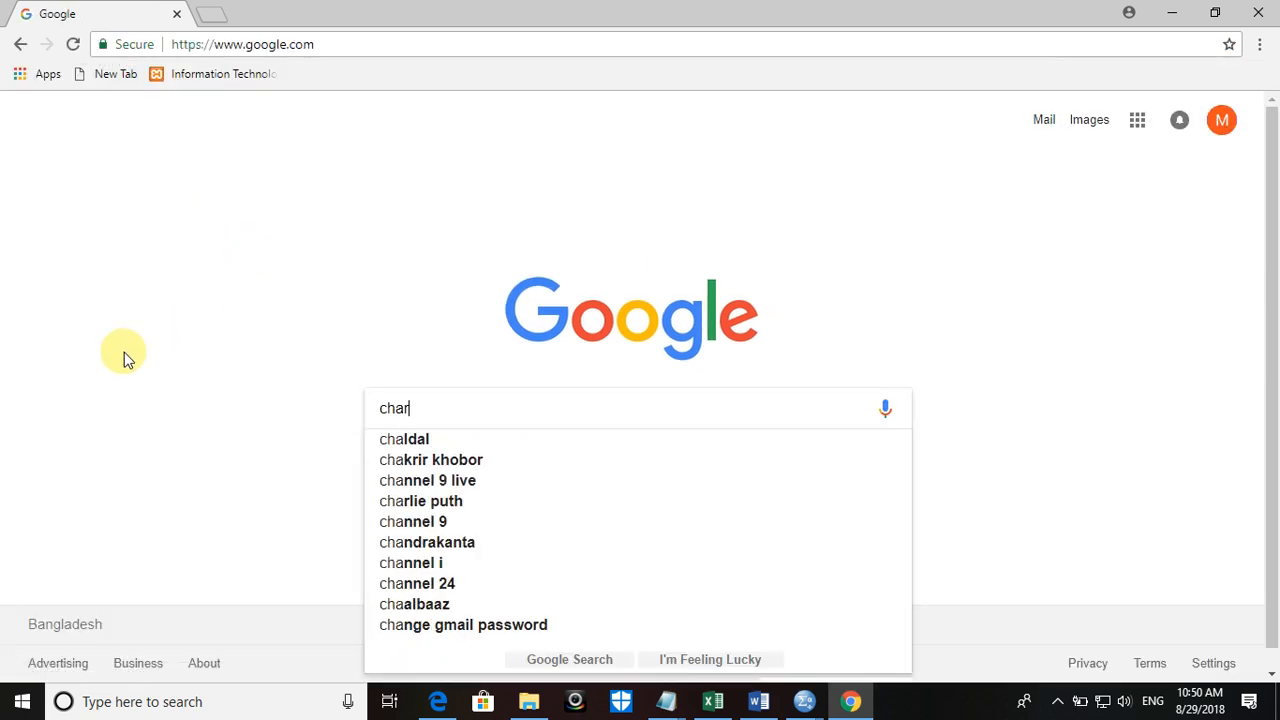
{"action": "type", "text": "t for"}
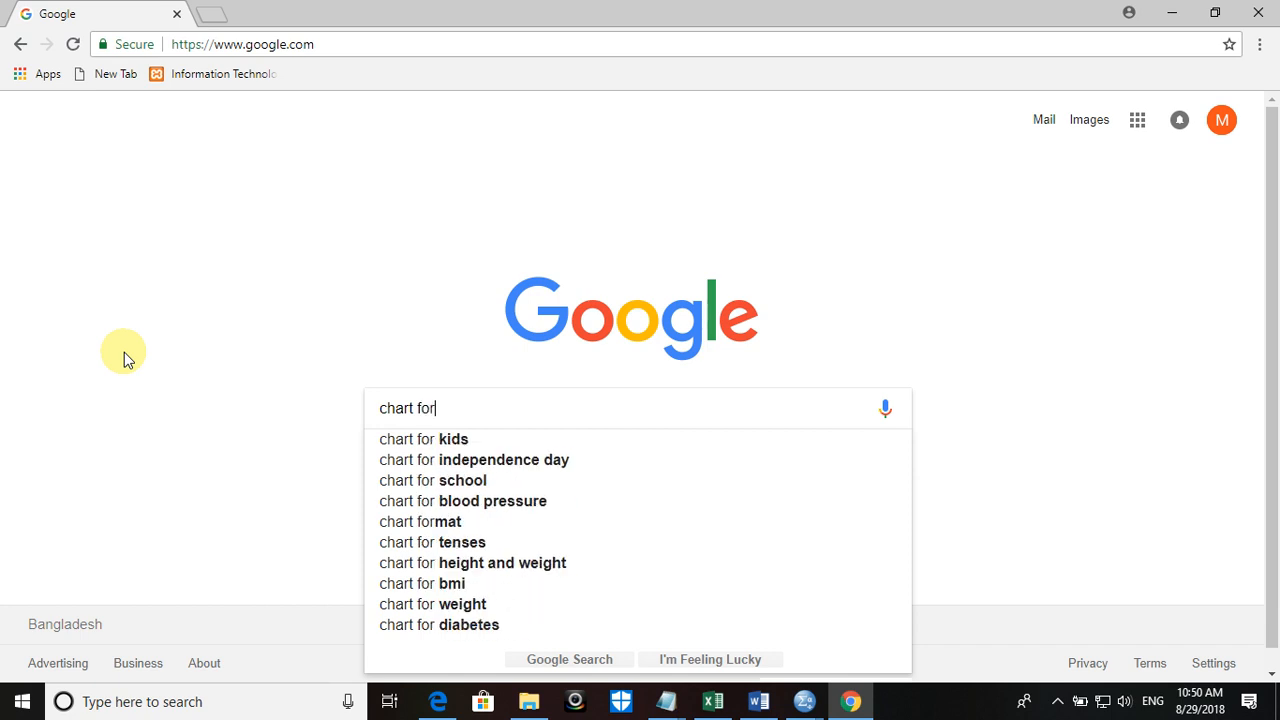
{"action": "type", "text": " multi"}
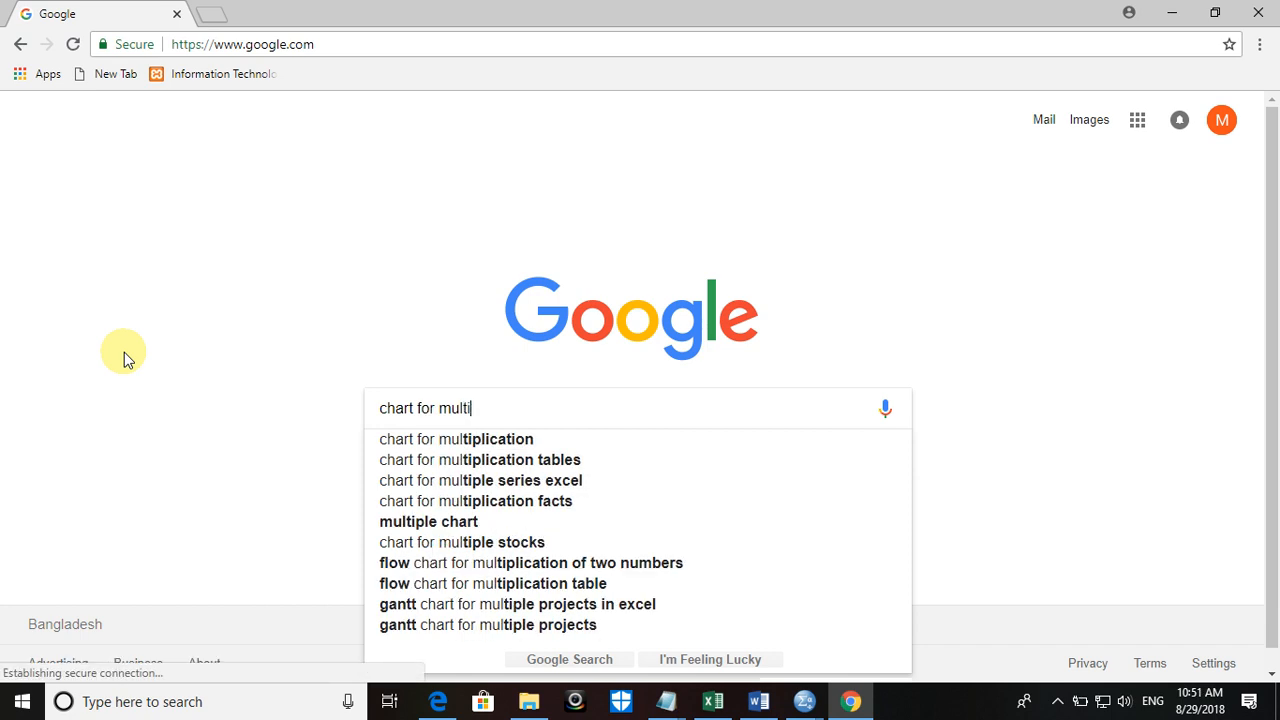
{"action": "type", "text": "ple respo"}
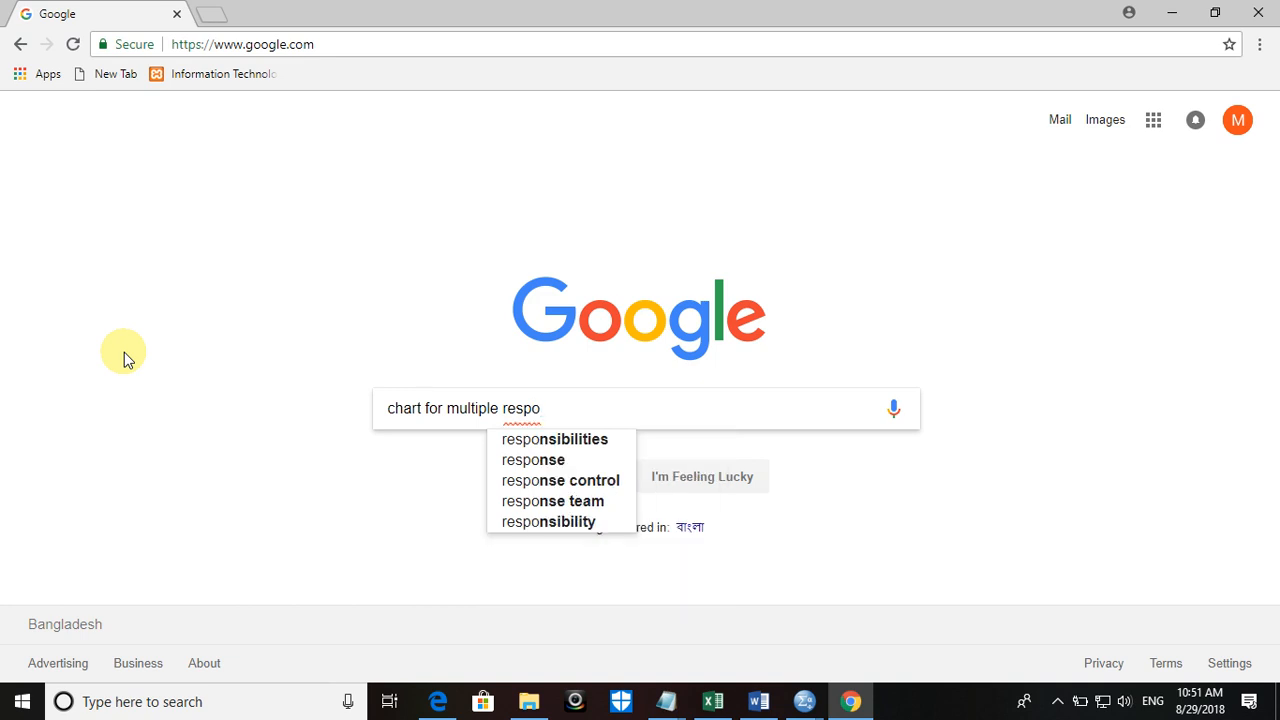
{"action": "left_click", "coordinate": [124, 352]}
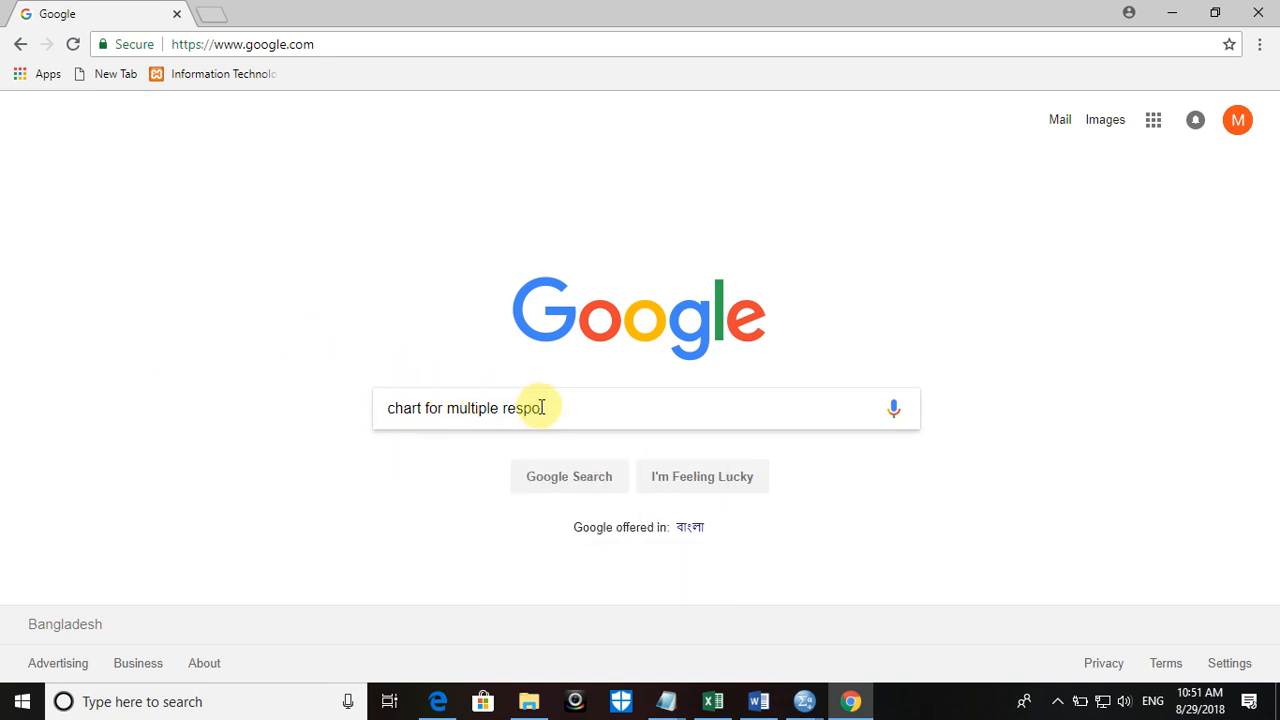
{"action": "type", "text": "nse"}
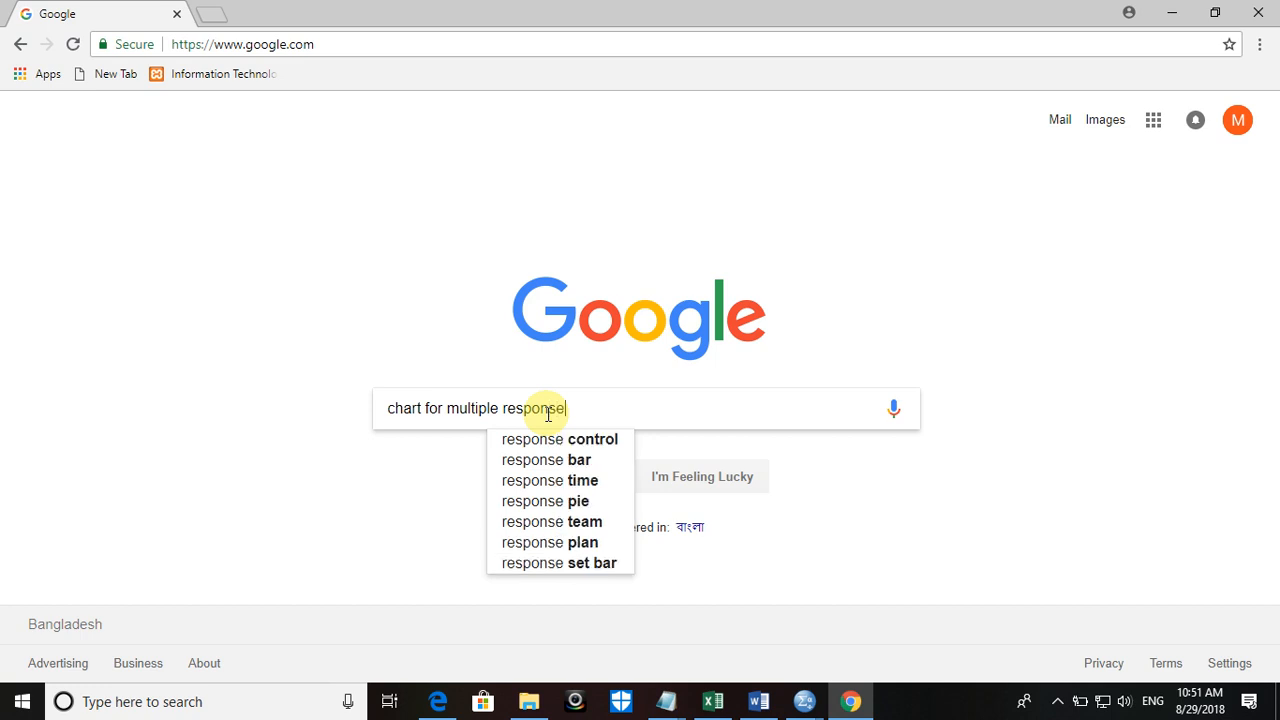
{"action": "key", "text": "Return"}
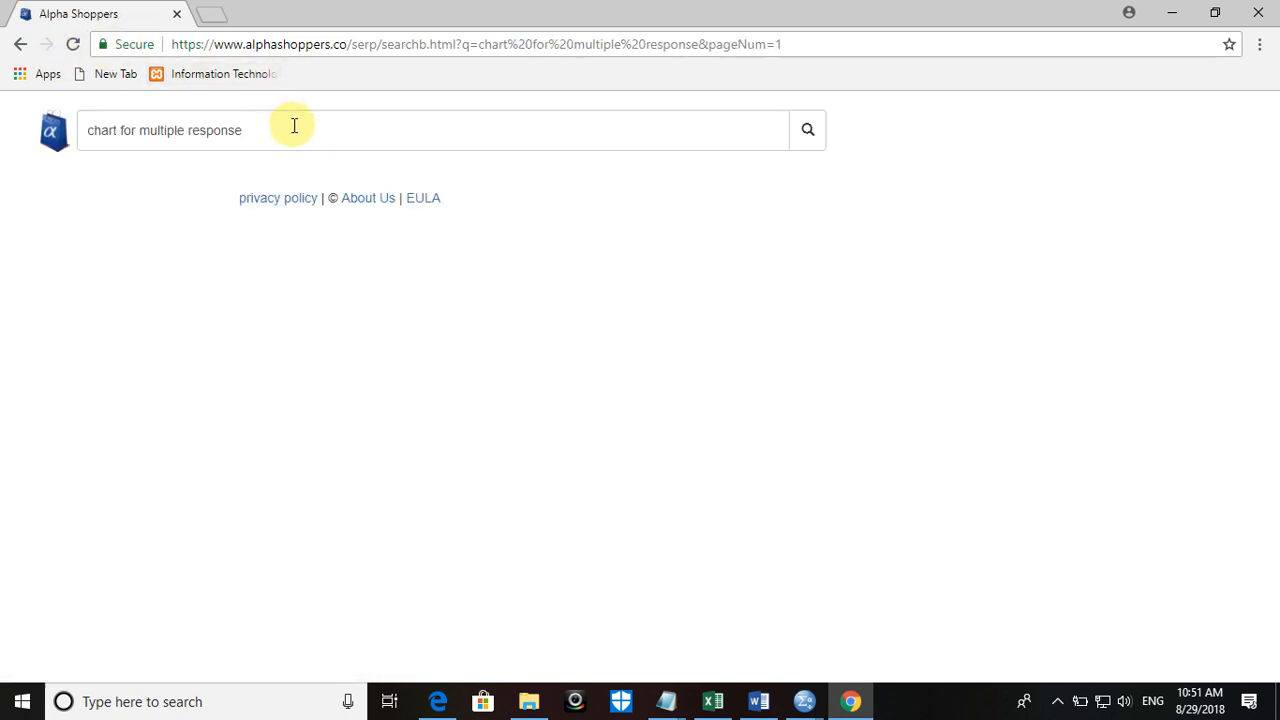
{"action": "left_click", "coordinate": [258, 140]}
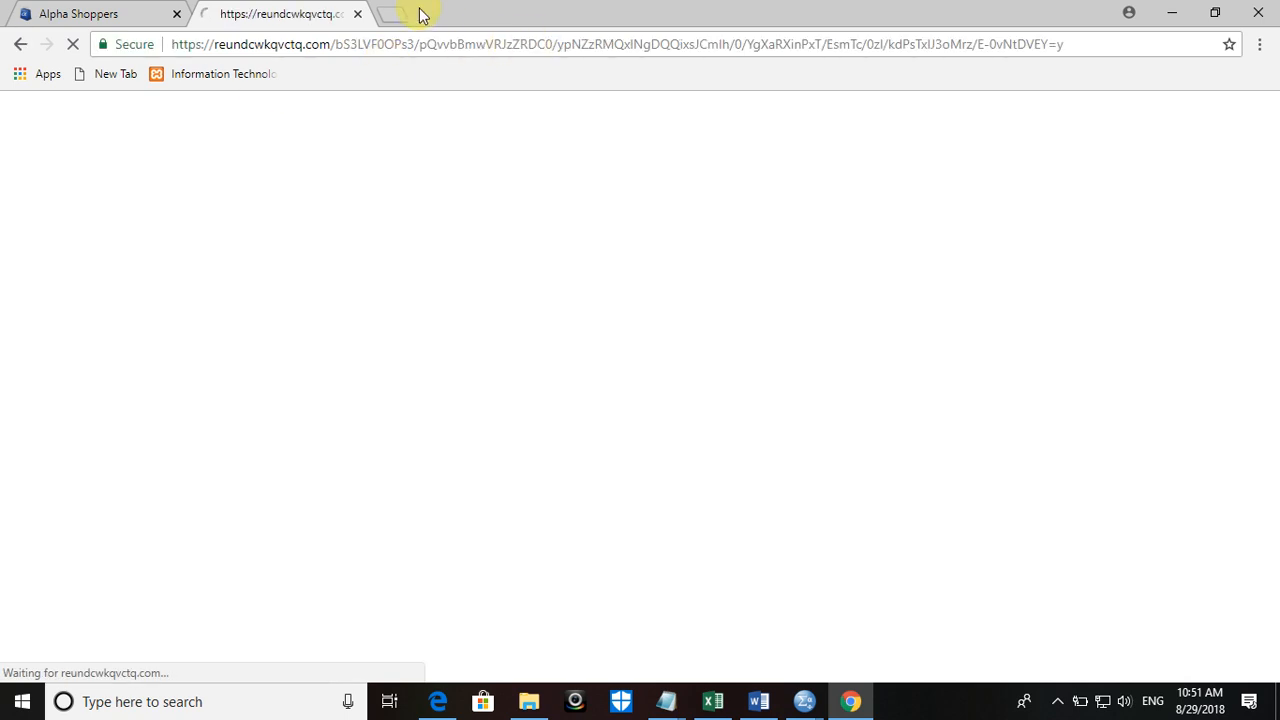
{"action": "left_click", "coordinate": [357, 14]}
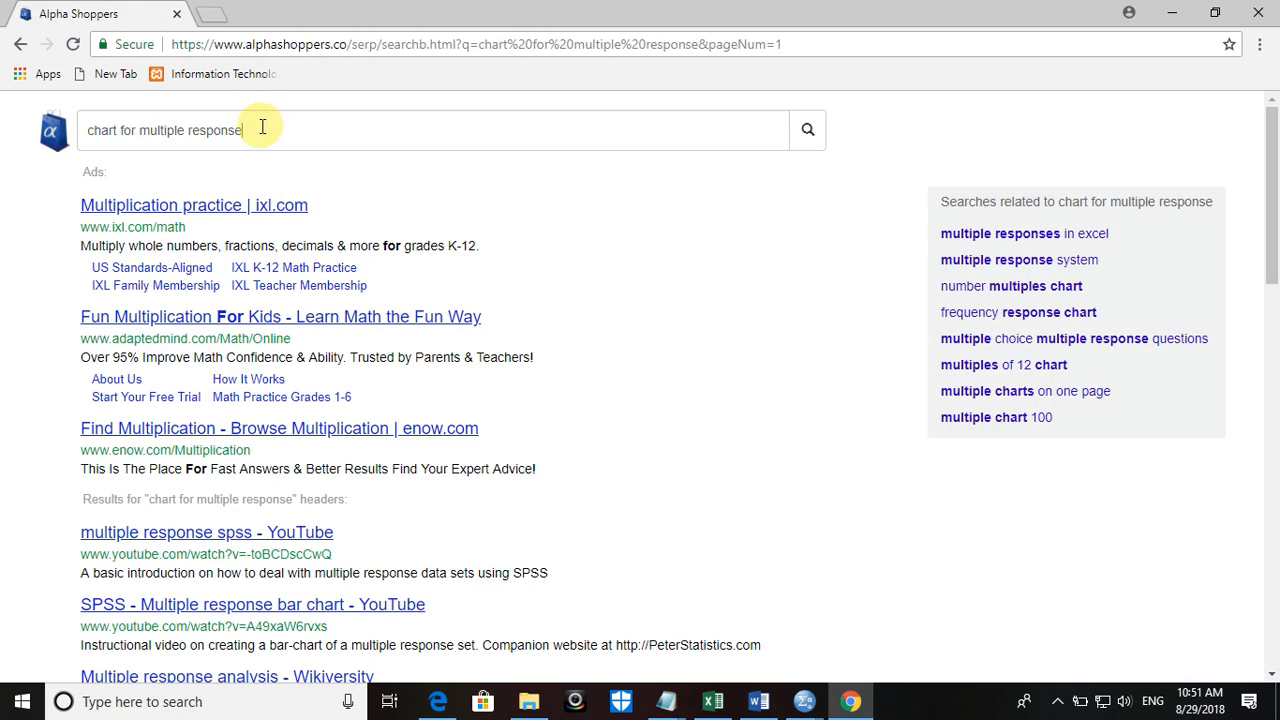
{"action": "left_click_drag", "start_coordinate": [260, 126], "coordinate": [30, 130]}
{"action": "key", "text": "BackSpace"}
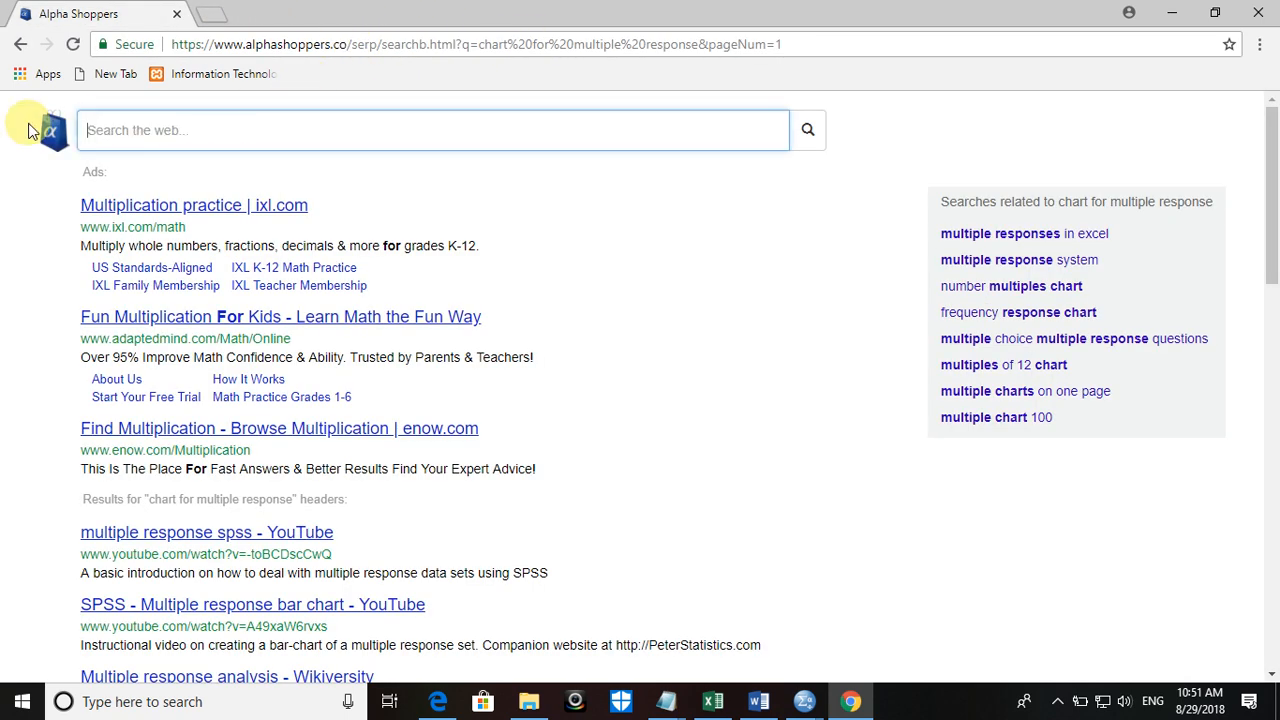
Step: Go to google.com and search for "chart for multiple response"
{"action": "left_click", "coordinate": [226, 44]}
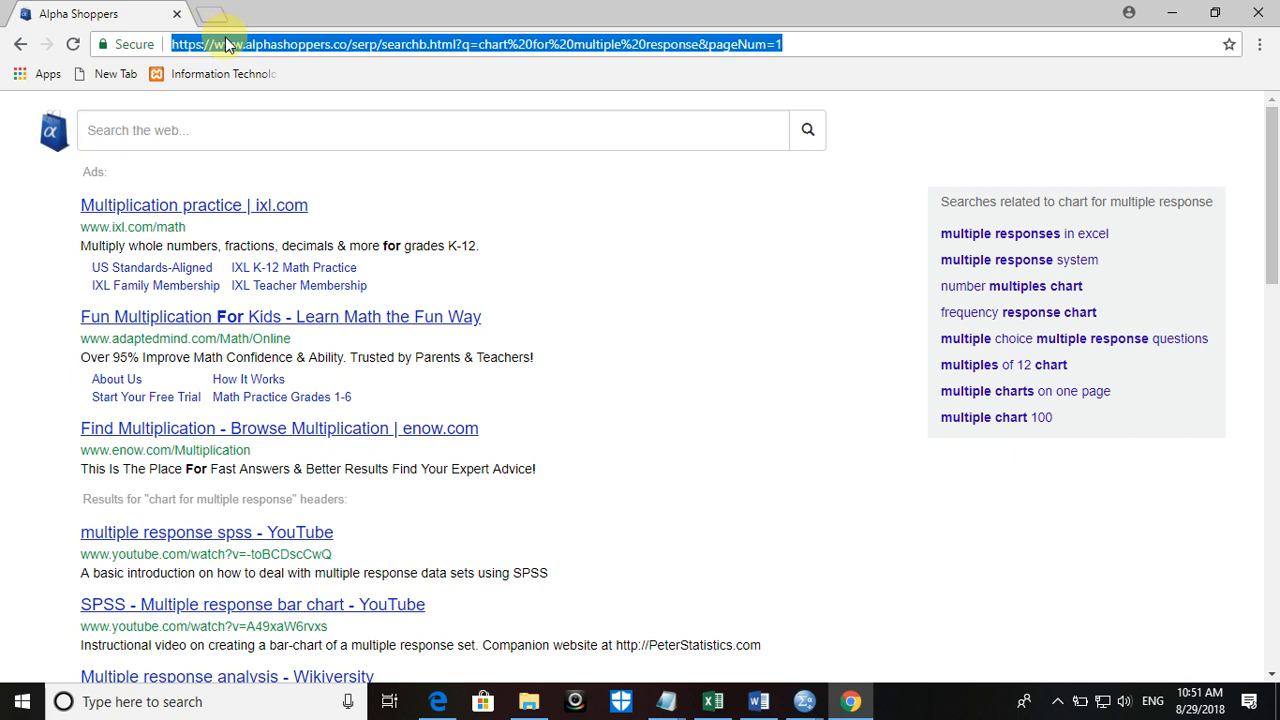
{"action": "type", "text": "google.com"}
{"action": "key", "text": "Return"}
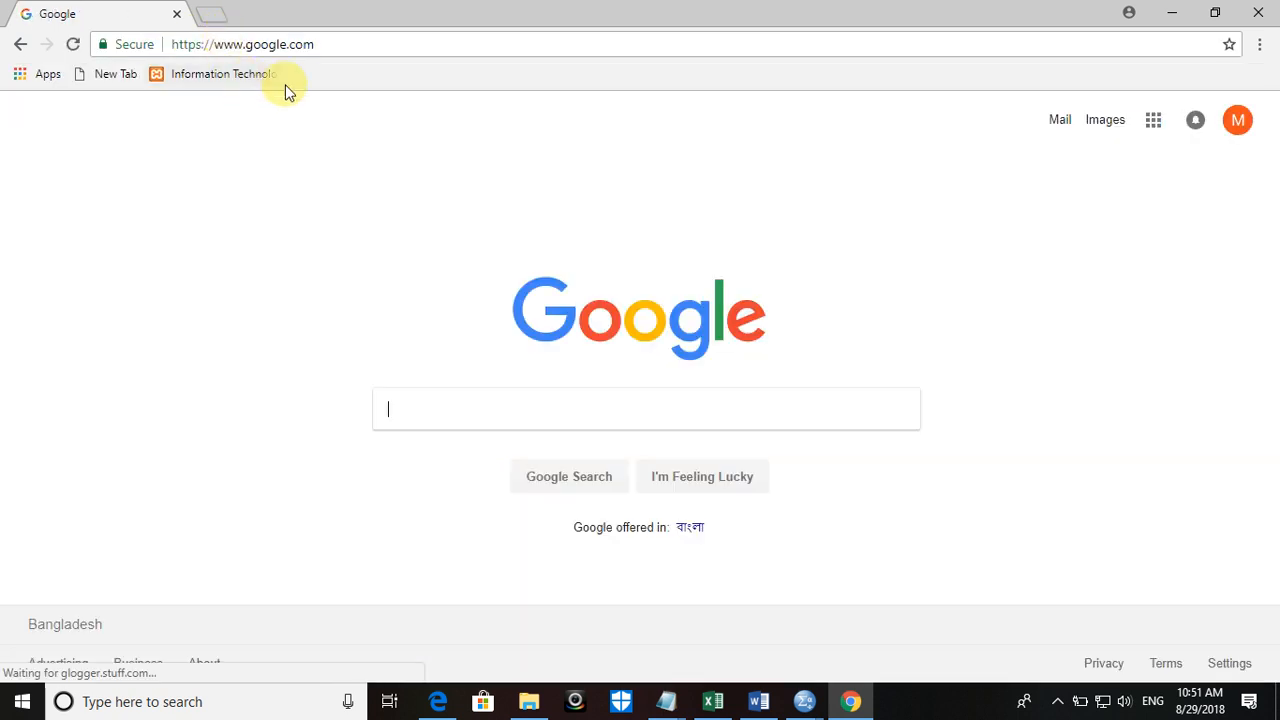
{"action": "key", "text": "Down"}
{"action": "key", "text": "Return"}
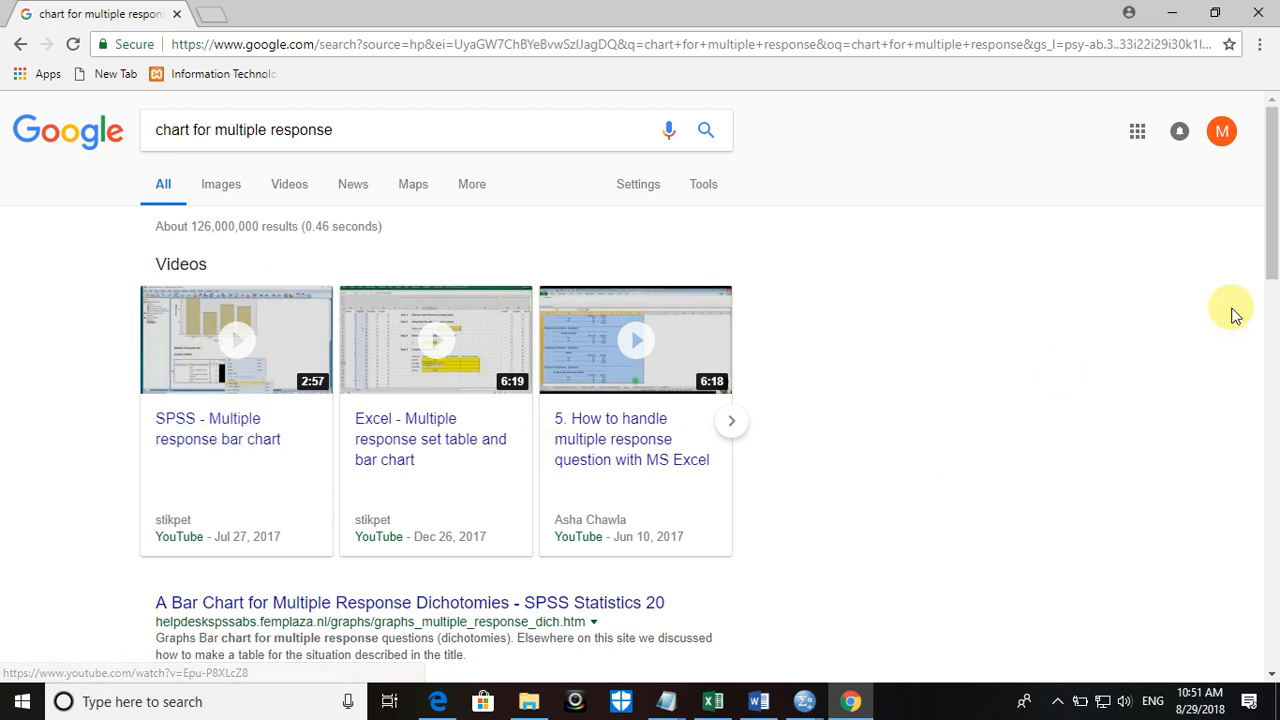
Step: Open the AIP Publishing result on visualization-based analysis of multiple response data and skim the abstract and references
{"action": "left_click_drag", "start_coordinate": [1275, 255], "coordinate": [1276, 465]}
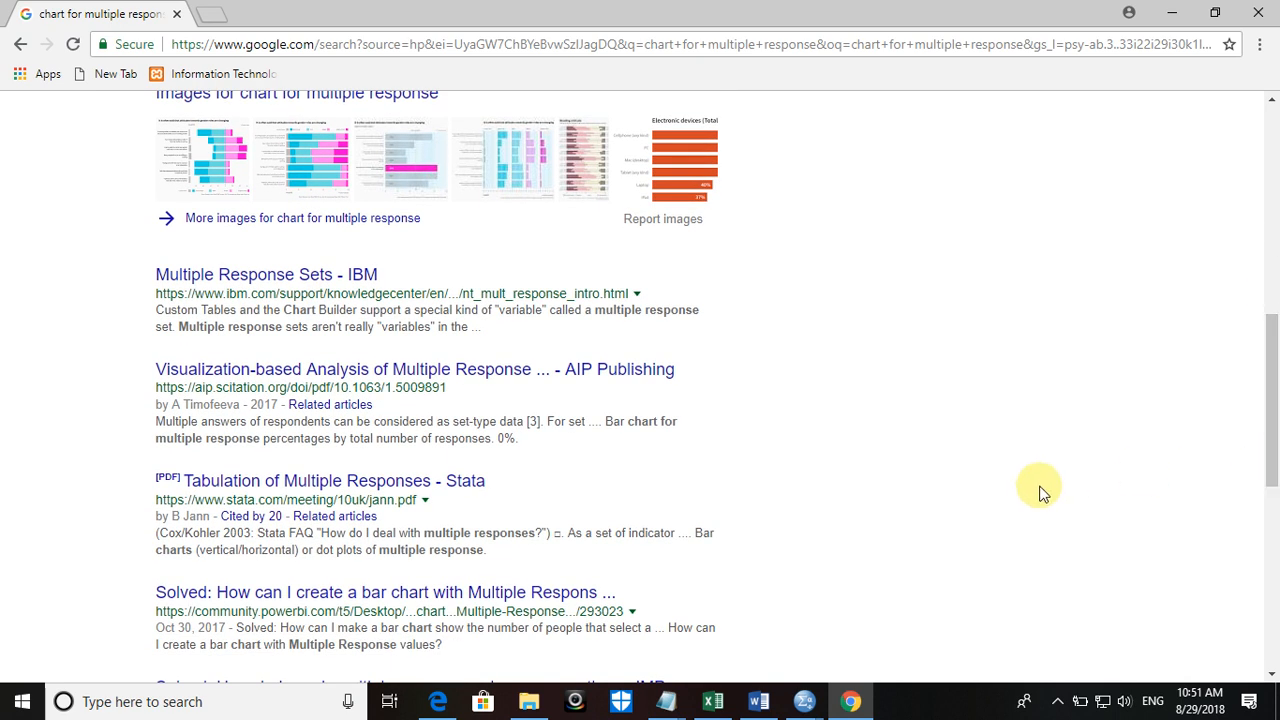
{"action": "left_click", "coordinate": [345, 375]}
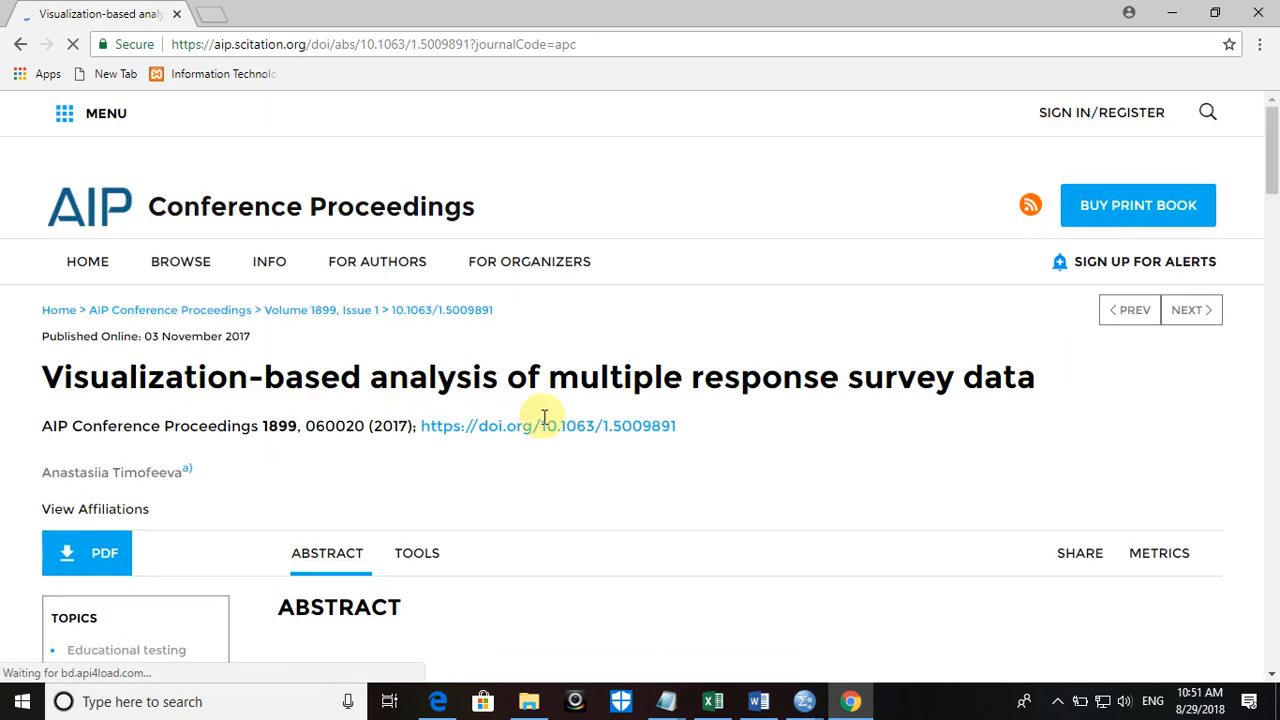
{"action": "scroll", "coordinate": [604, 454], "scroll_direction": "down", "scroll_amount": 1}
{"action": "scroll", "coordinate": [600, 452], "scroll_direction": "down", "scroll_amount": 7}
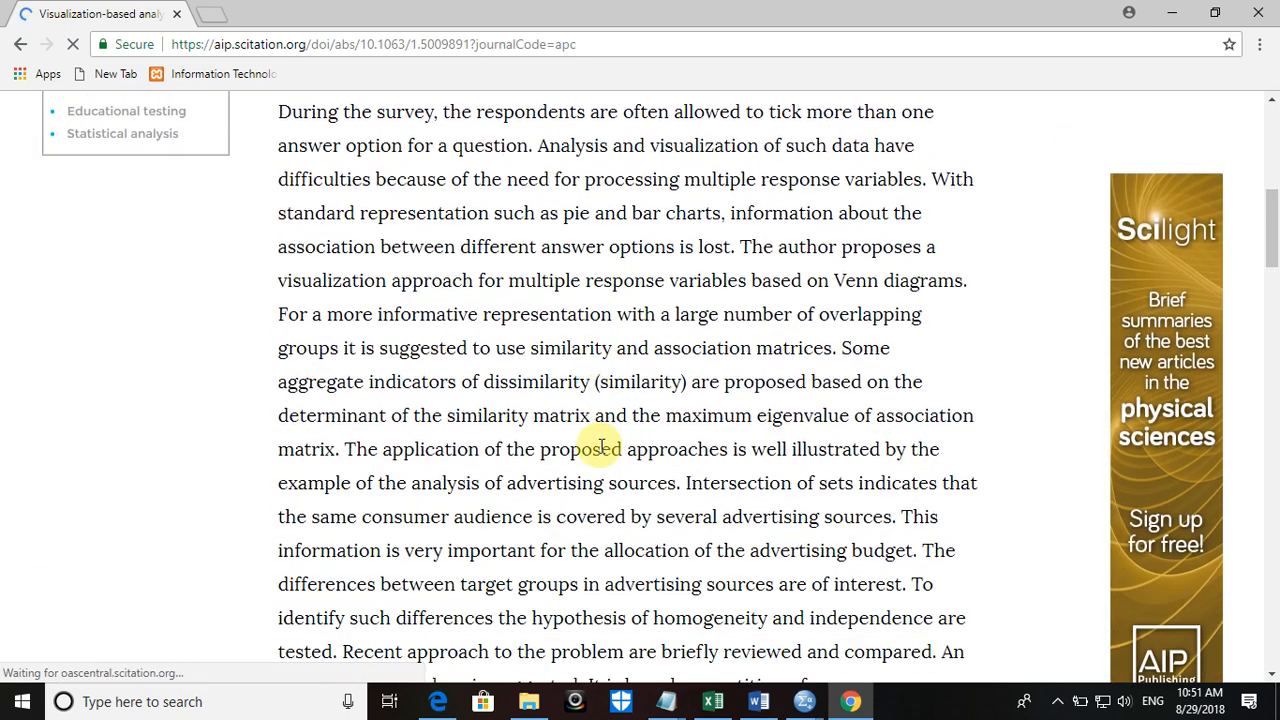
{"action": "scroll", "coordinate": [604, 445], "scroll_direction": "down", "scroll_amount": 18}
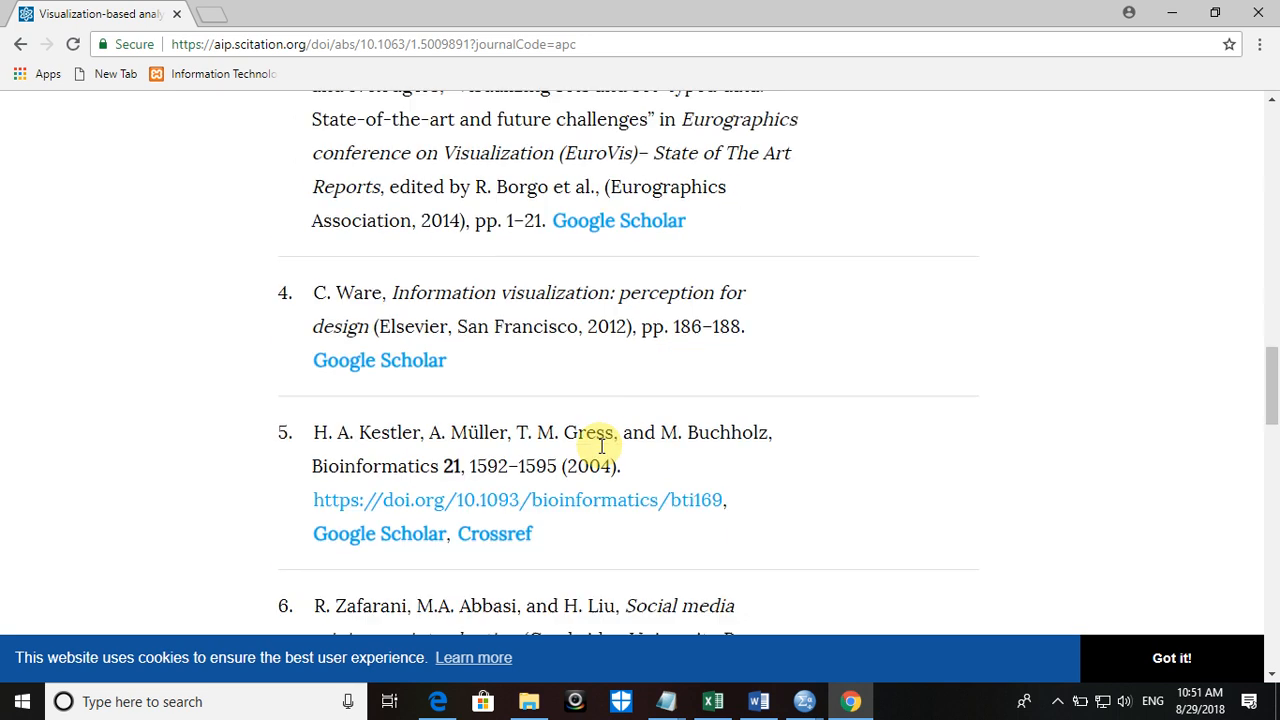
{"action": "scroll", "coordinate": [601, 446], "scroll_direction": "down", "scroll_amount": 10}
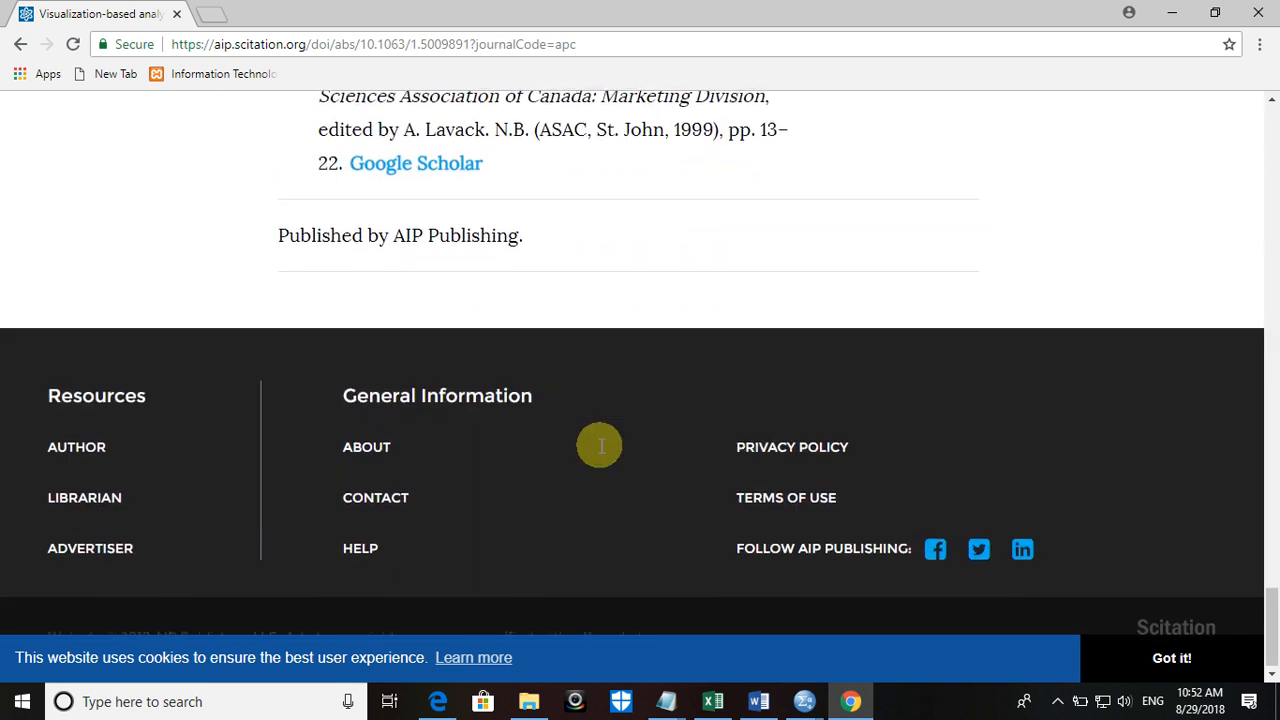
{"action": "scroll", "coordinate": [600, 452], "scroll_direction": "up", "scroll_amount": 10}
{"action": "scroll", "coordinate": [604, 452], "scroll_direction": "up", "scroll_amount": 15}
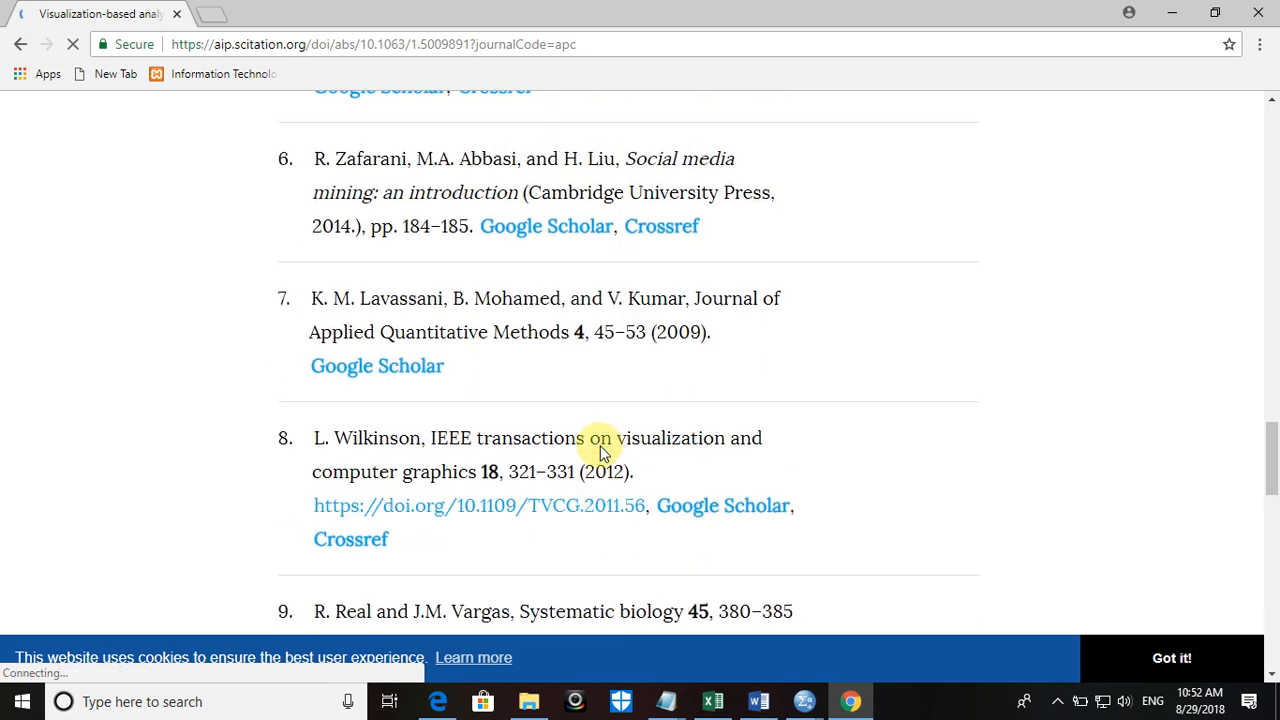
{"action": "scroll", "coordinate": [600, 452], "scroll_direction": "up", "scroll_amount": 3}
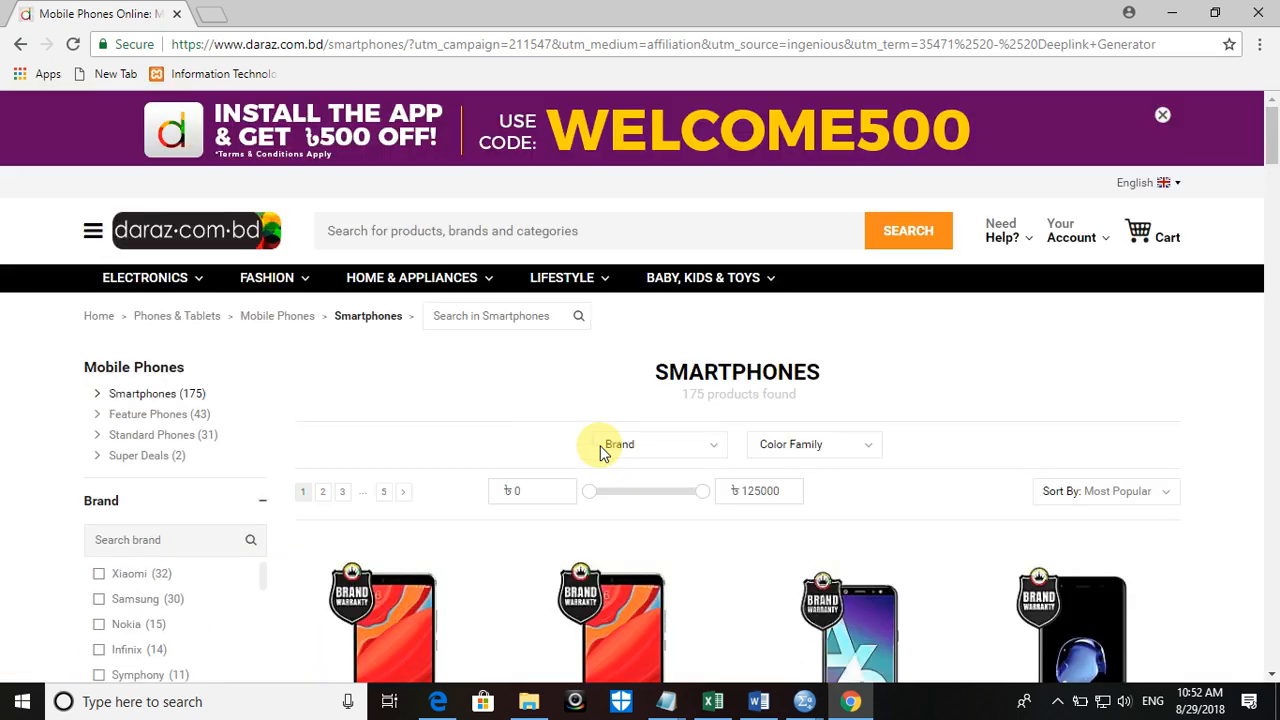
Step: Return to the Google results, open the Power BI community thread on bar charts with multiple response values and read its accepted solution
{"action": "left_click", "coordinate": [19, 46]}
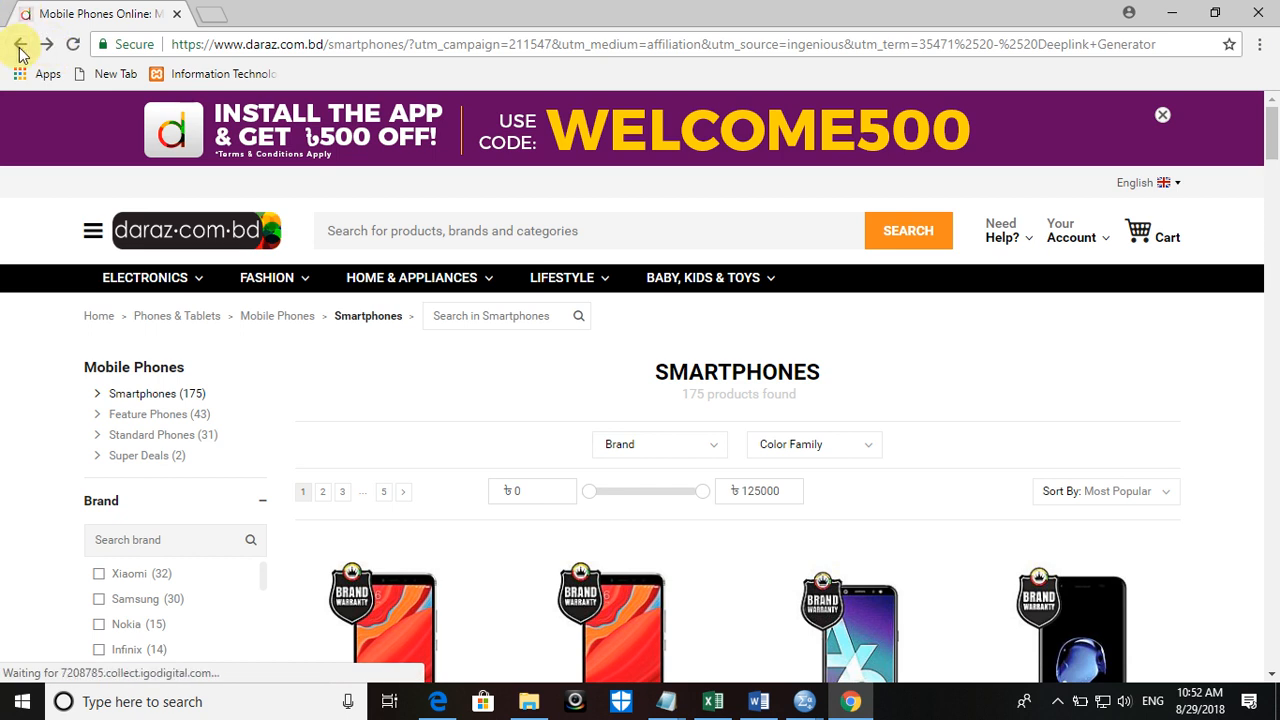
{"action": "left_click", "coordinate": [19, 46]}
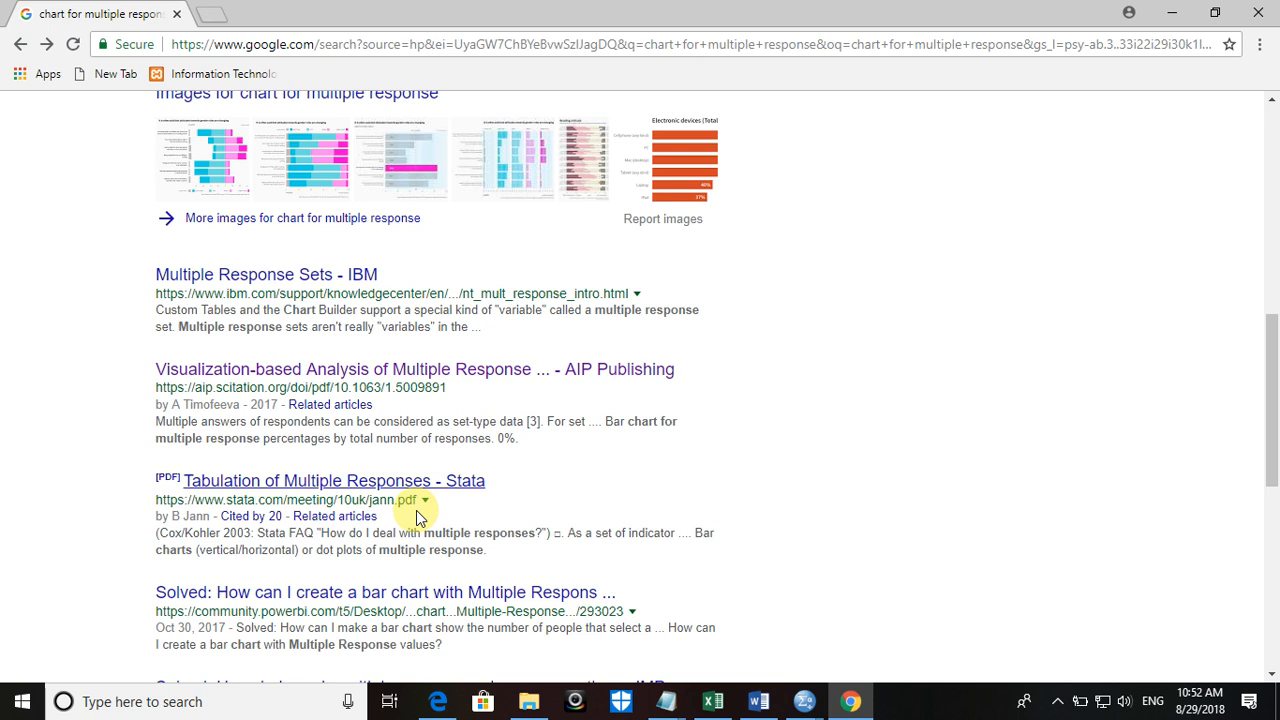
{"action": "left_click", "coordinate": [511, 592]}
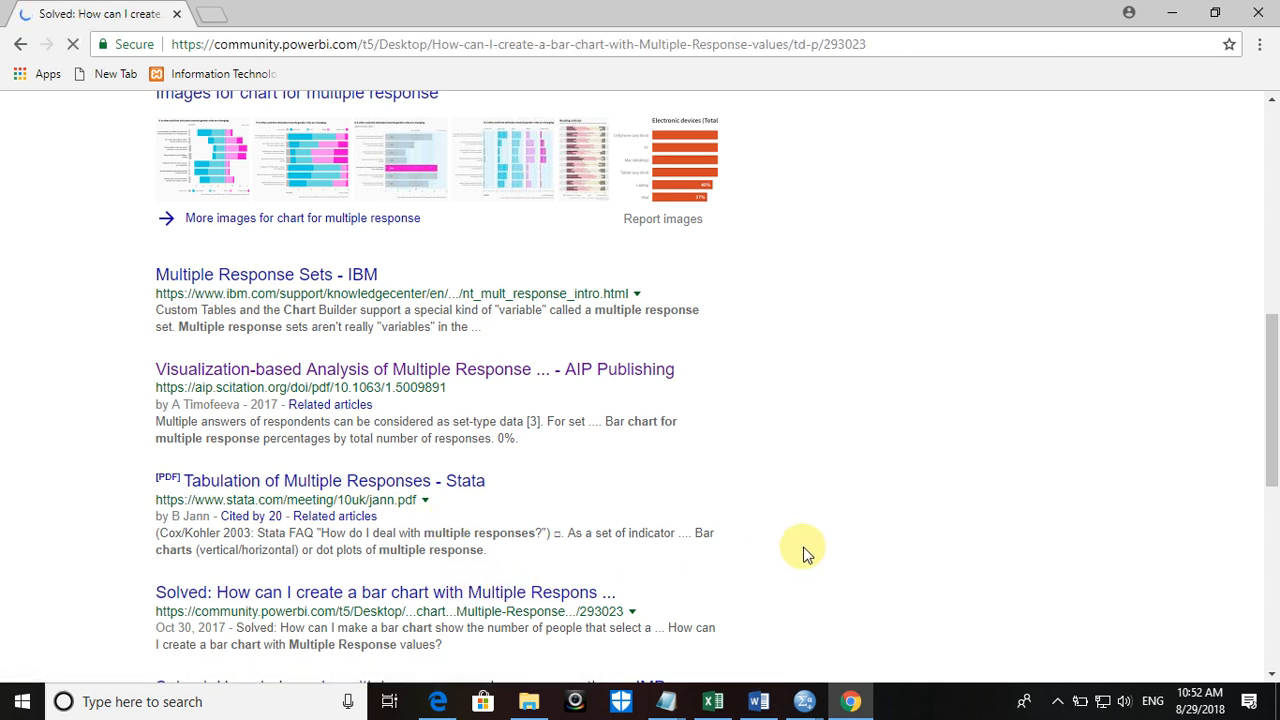
{"action": "scroll", "coordinate": [807, 555], "scroll_direction": "down", "scroll_amount": 2}
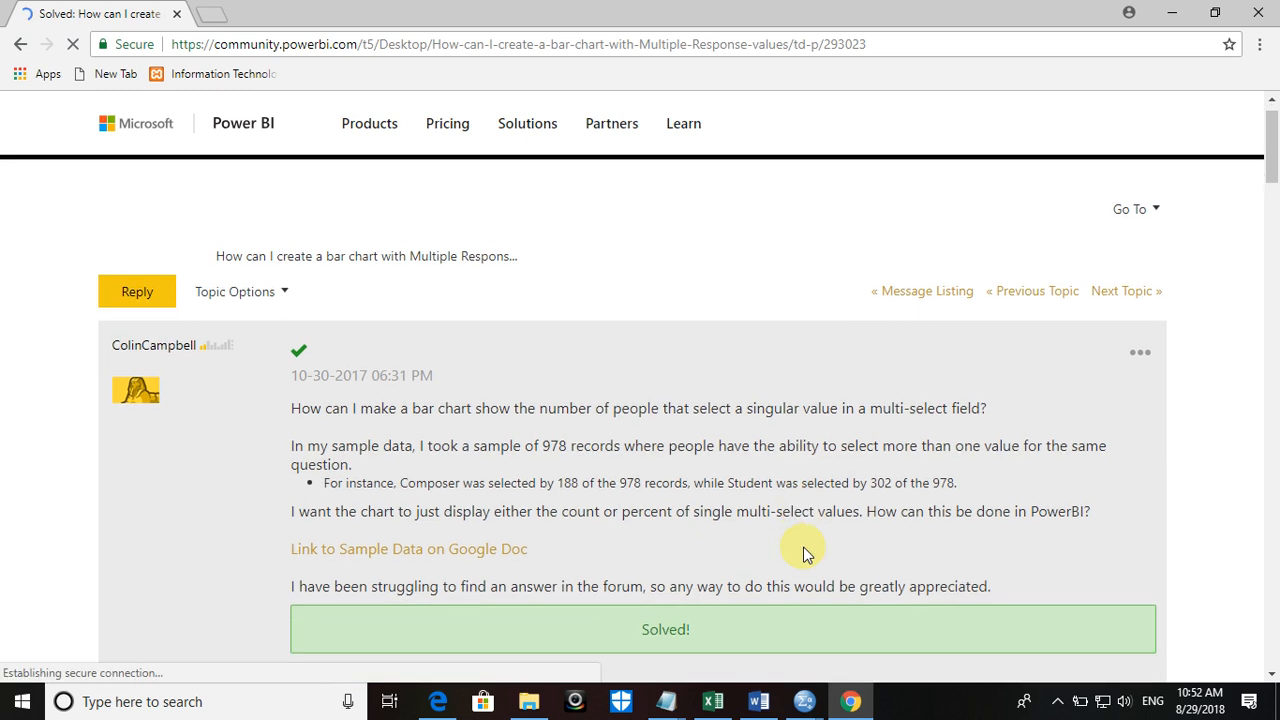
{"action": "scroll", "coordinate": [807, 555], "scroll_direction": "down", "scroll_amount": 1}
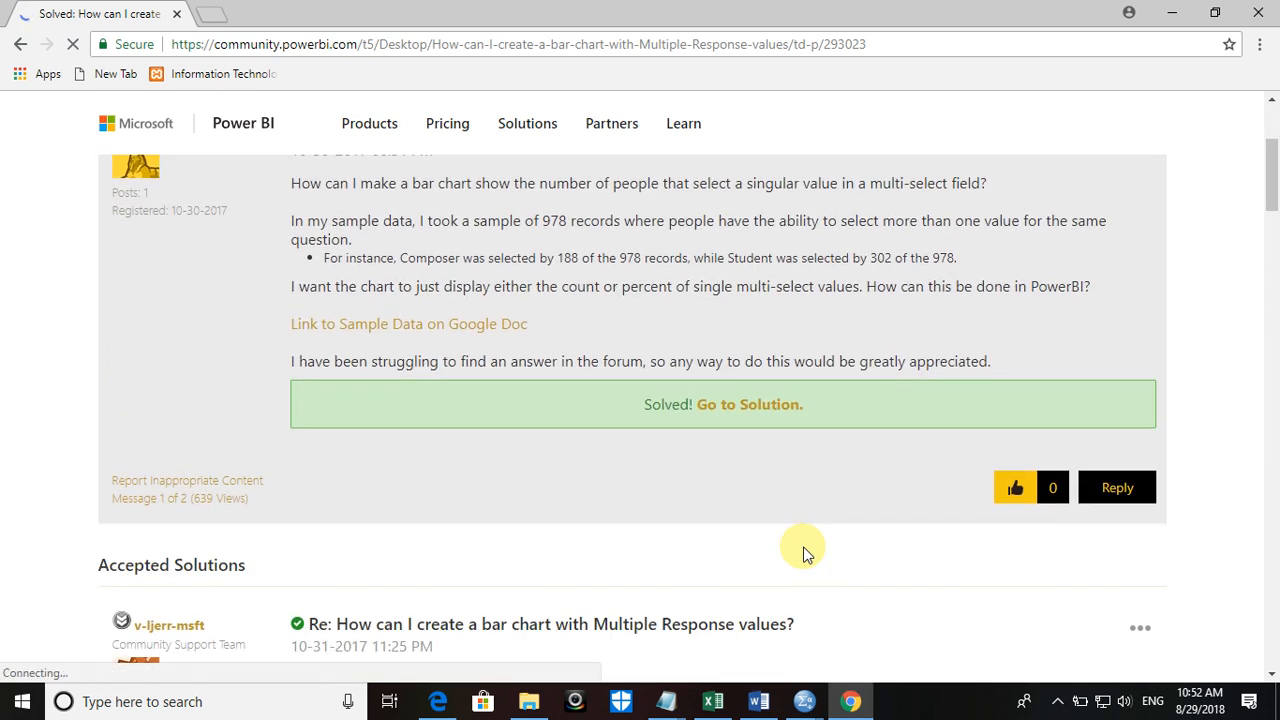
{"action": "scroll", "coordinate": [807, 555], "scroll_direction": "up", "scroll_amount": 1}
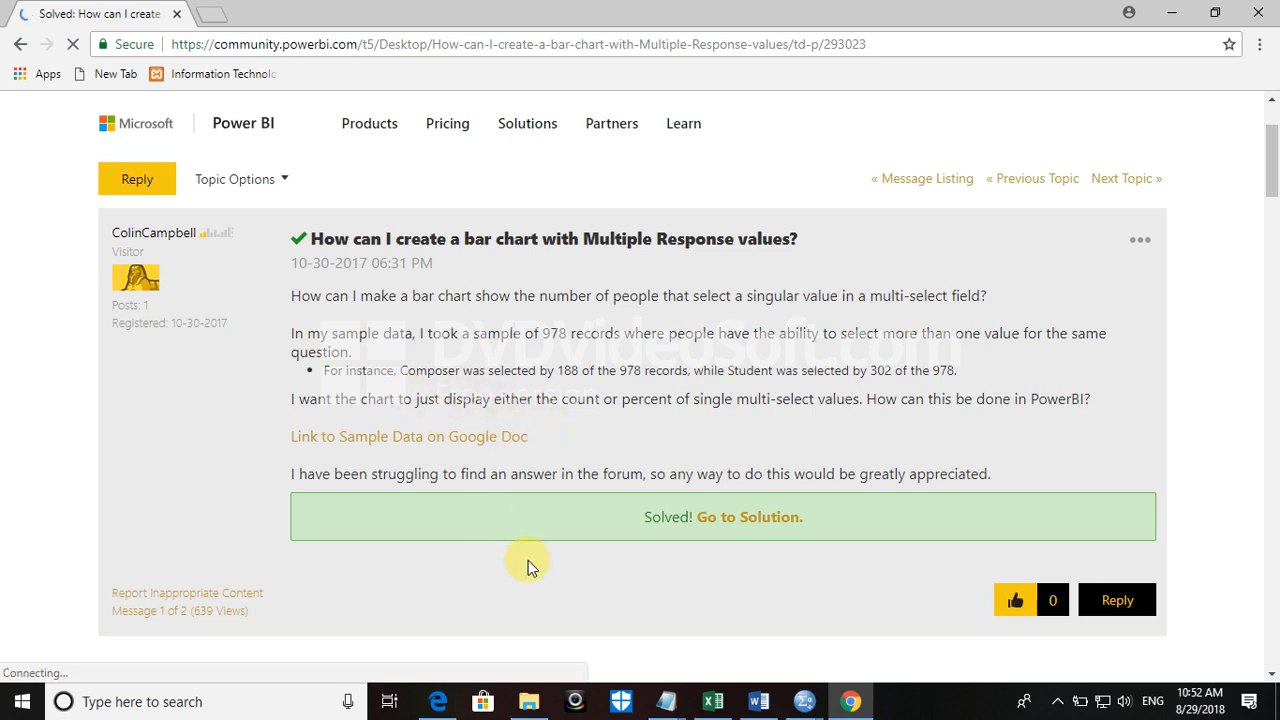
{"action": "scroll", "coordinate": [528, 567], "scroll_direction": "down", "scroll_amount": 5}
{"action": "scroll", "coordinate": [530, 567], "scroll_direction": "down", "scroll_amount": 1}
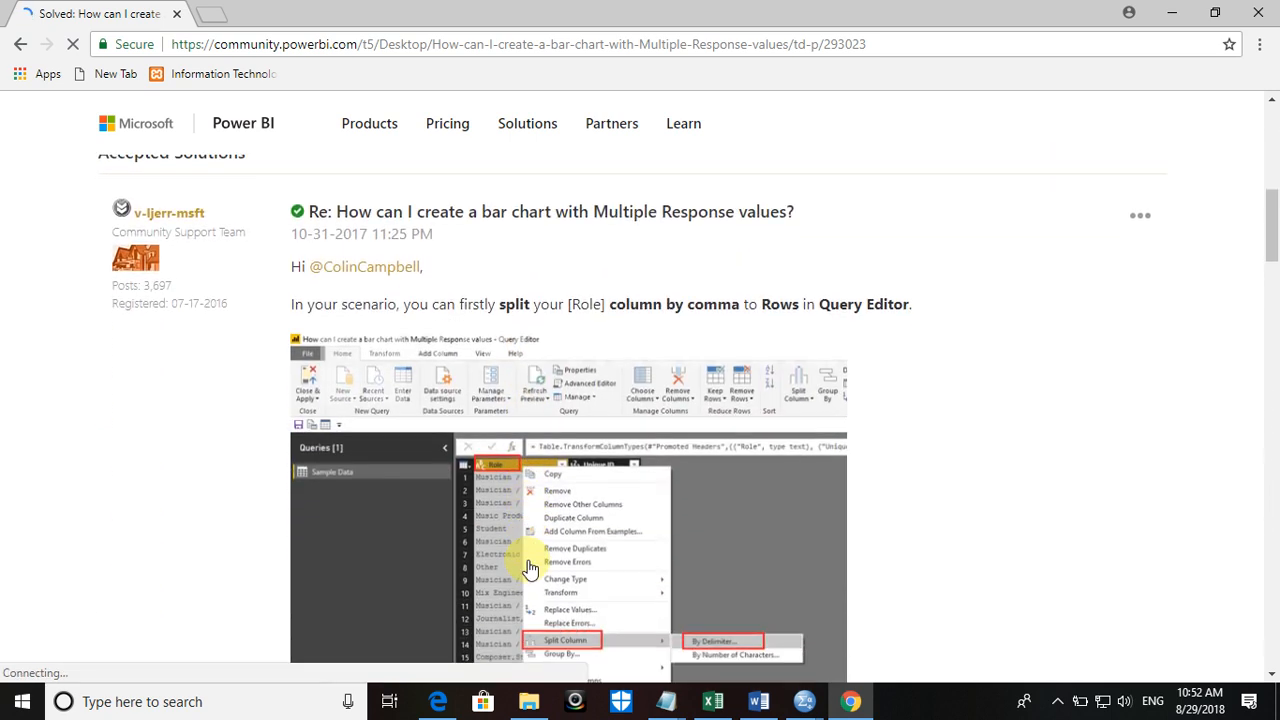
{"action": "scroll", "coordinate": [530, 567], "scroll_direction": "down", "scroll_amount": 2}
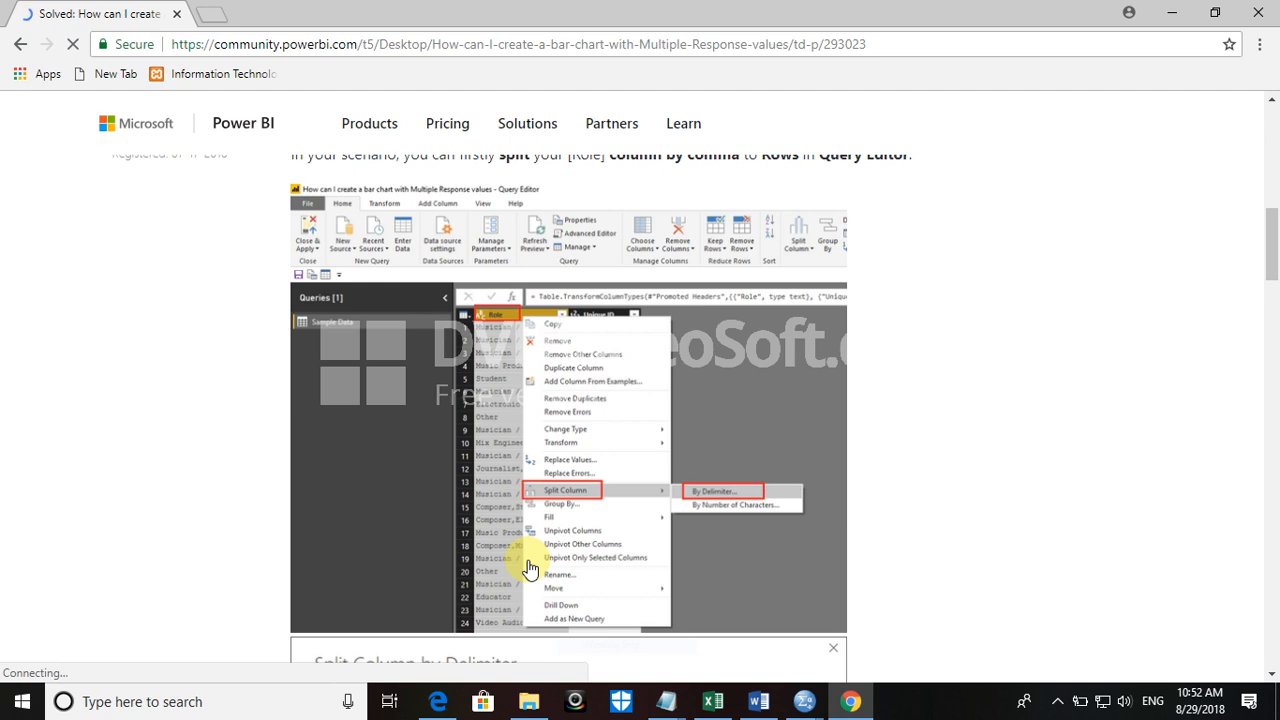
{"action": "scroll", "coordinate": [530, 568], "scroll_direction": "down", "scroll_amount": 5}
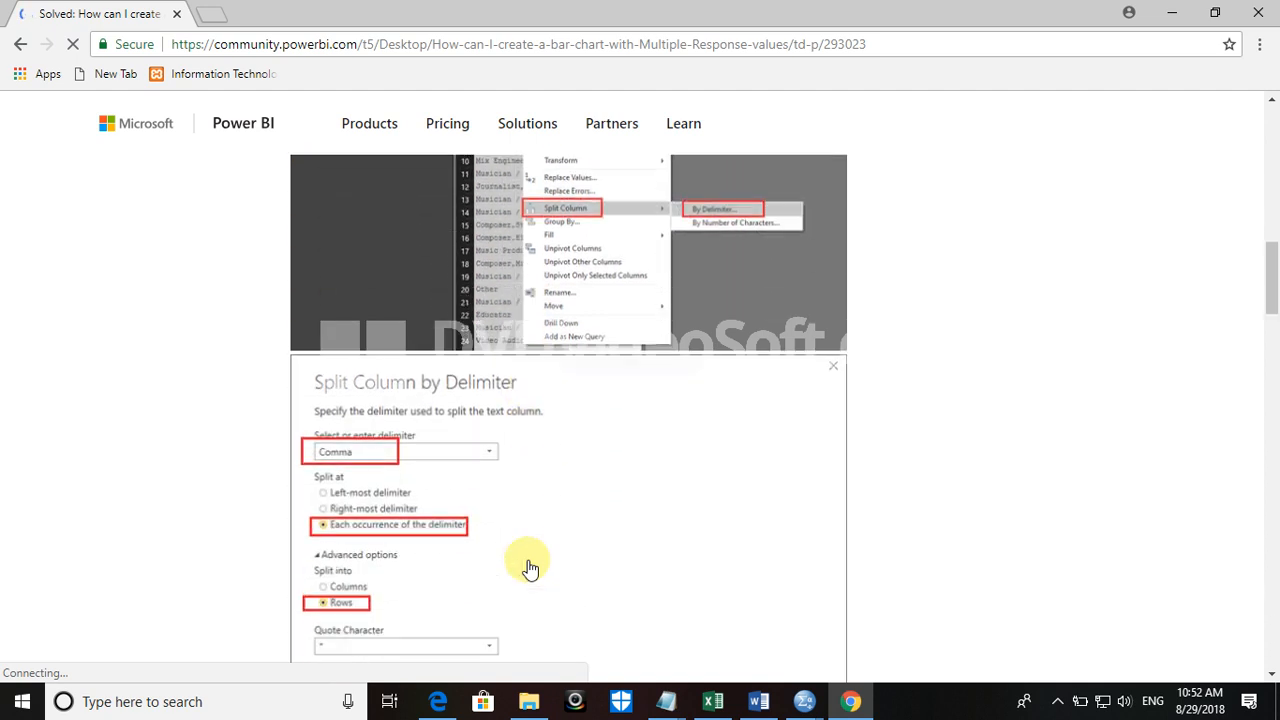
{"action": "scroll", "coordinate": [530, 568], "scroll_direction": "down", "scroll_amount": 4}
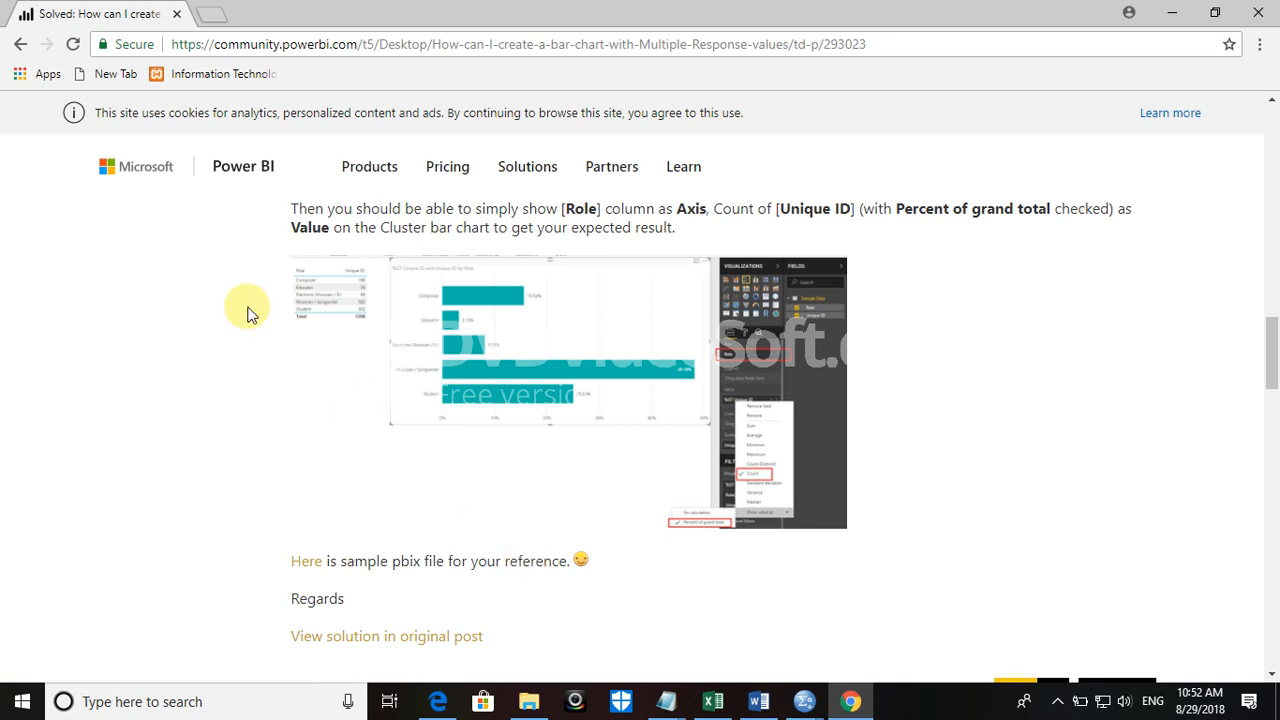
Step: Switch to the SPSS Data Editor, review the existing Custom Tables layout and close it without running the table
{"action": "mouse_move", "coordinate": [806, 701]}
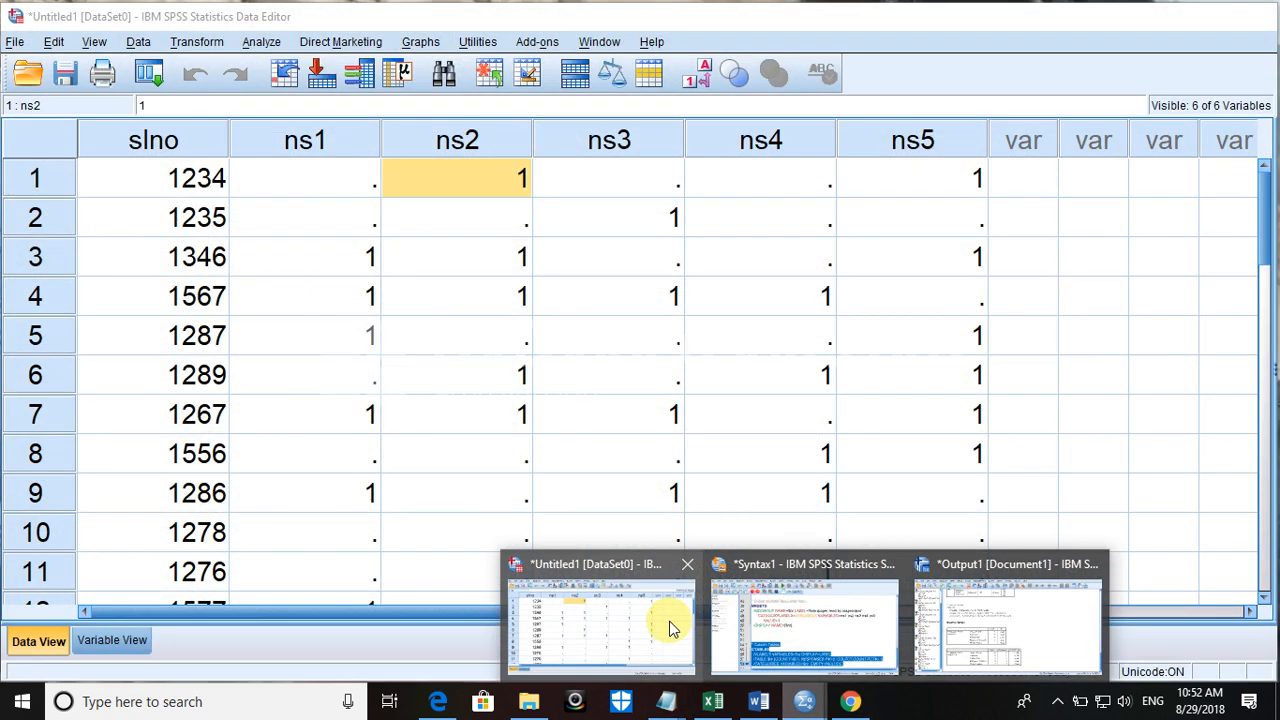
{"action": "left_click", "coordinate": [670, 627]}
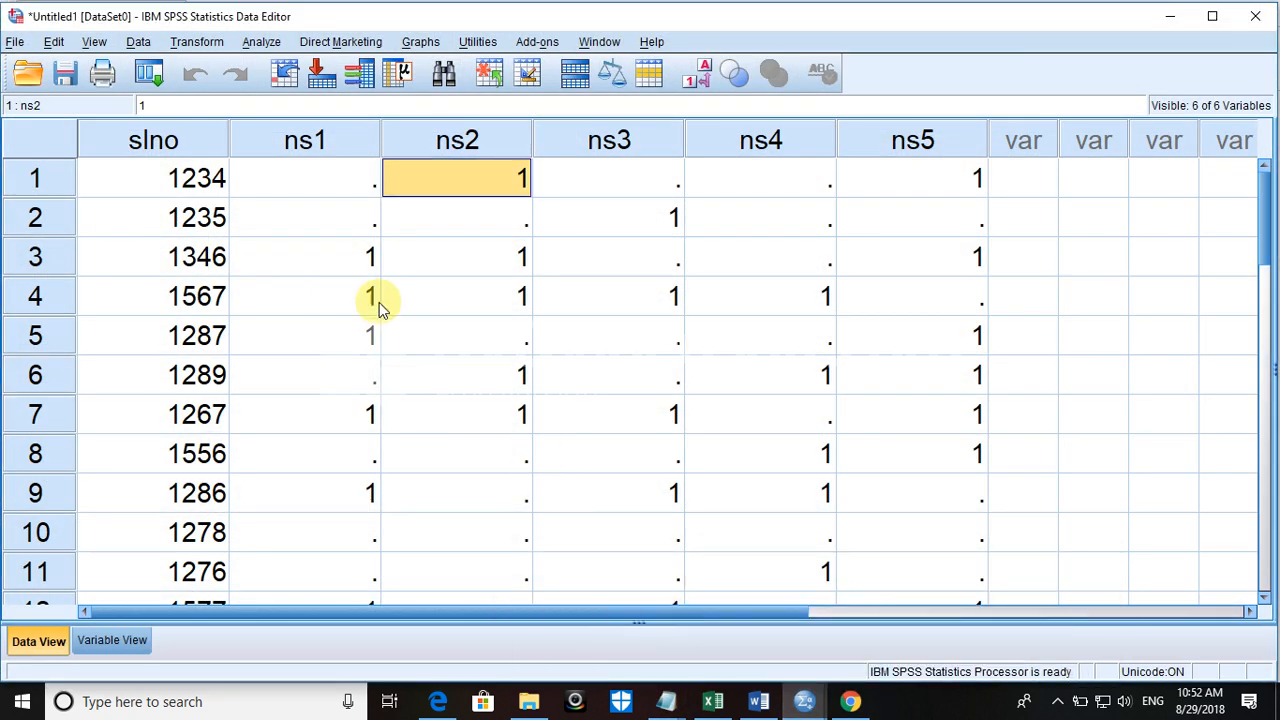
{"action": "left_click", "coordinate": [262, 44]}
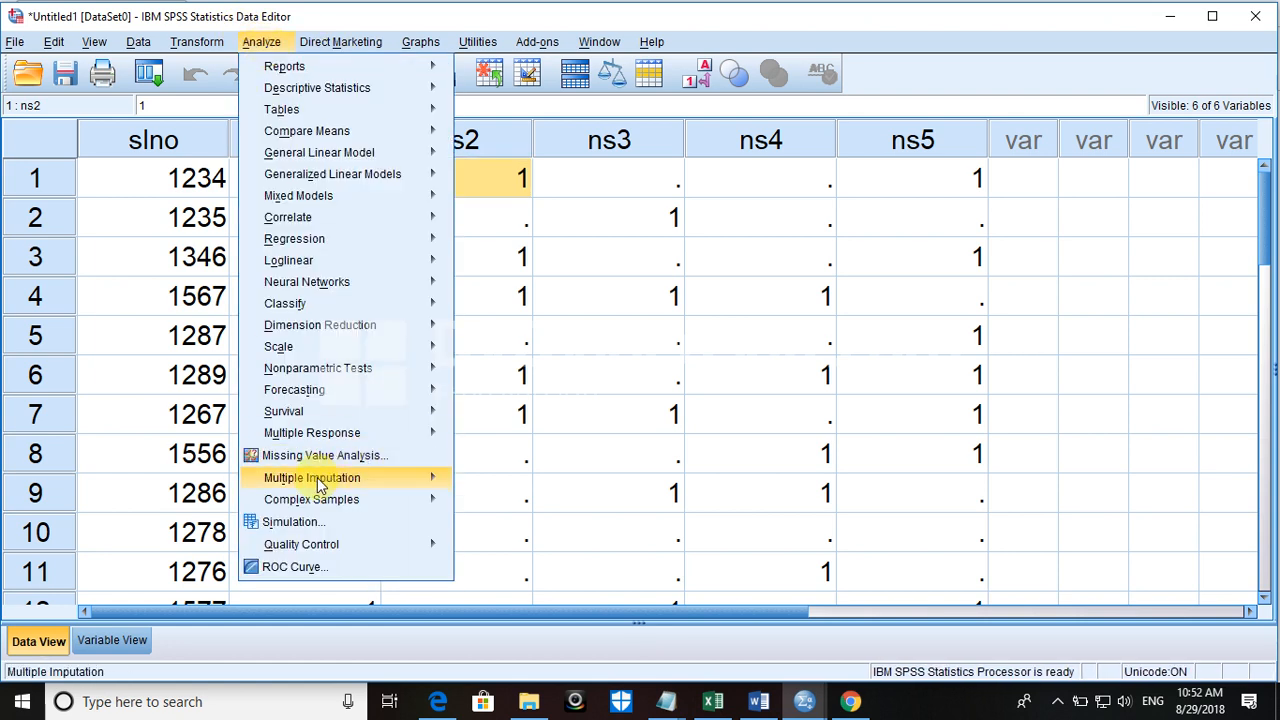
{"action": "mouse_move", "coordinate": [298, 108]}
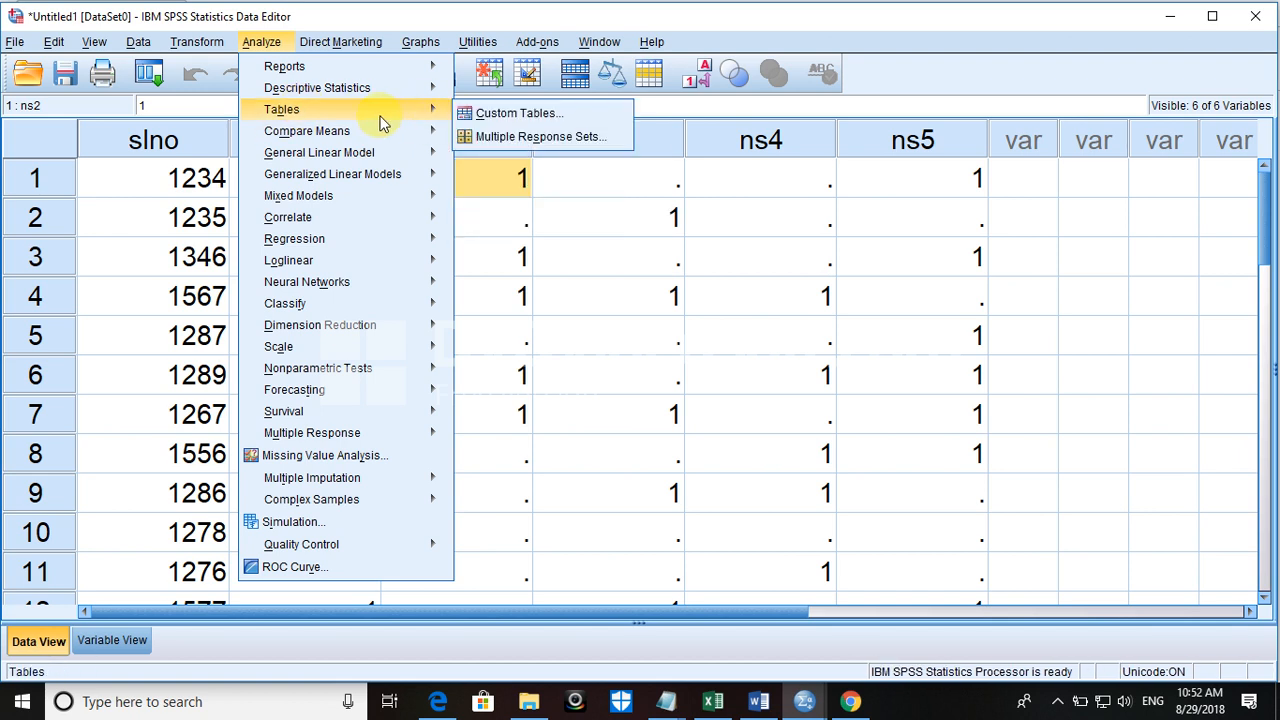
{"action": "left_click", "coordinate": [483, 122]}
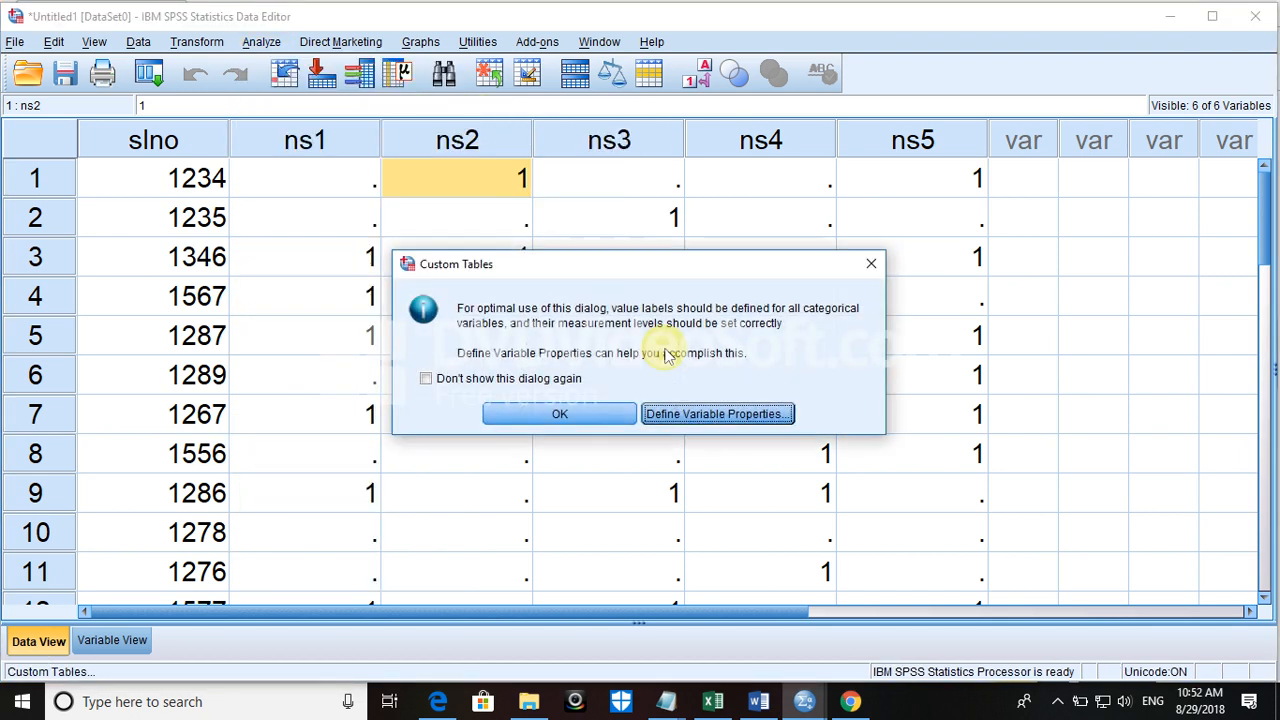
{"action": "left_click", "coordinate": [591, 414]}
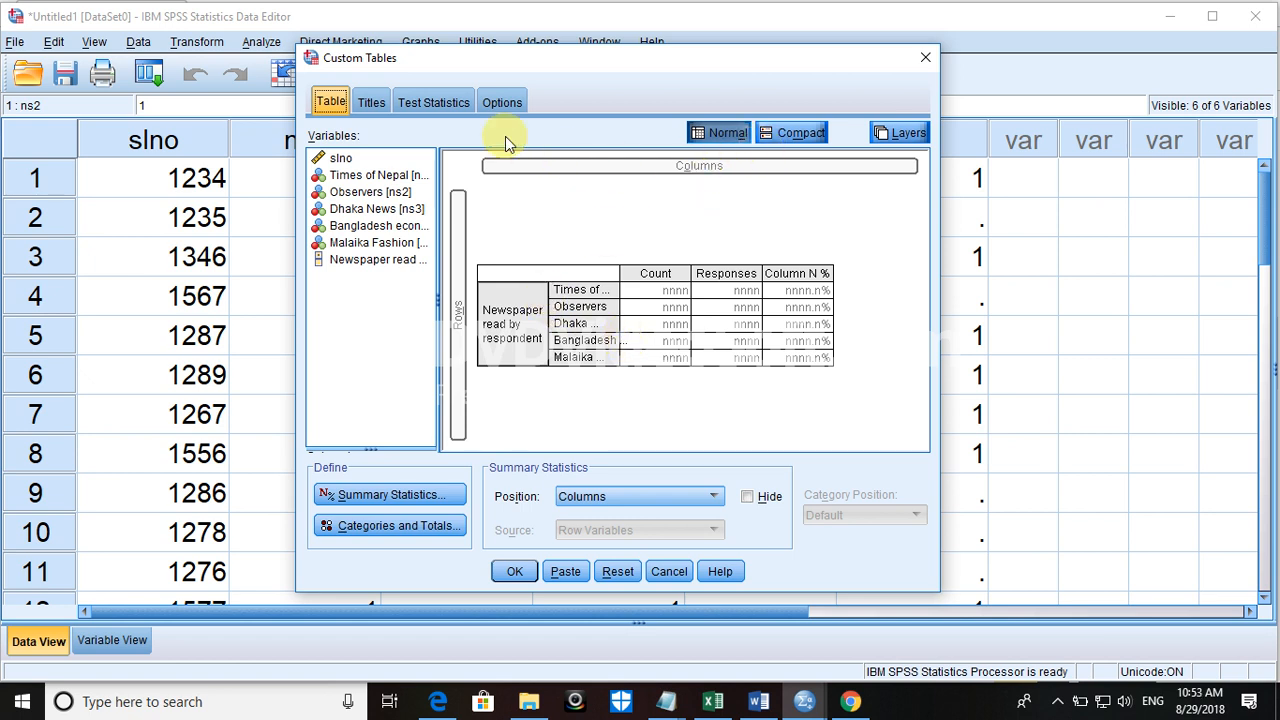
{"action": "left_click", "coordinate": [925, 57]}
Step: Start defining a legacy simple bar chart that uses summaries of separate variables
{"action": "left_click", "coordinate": [418, 42]}
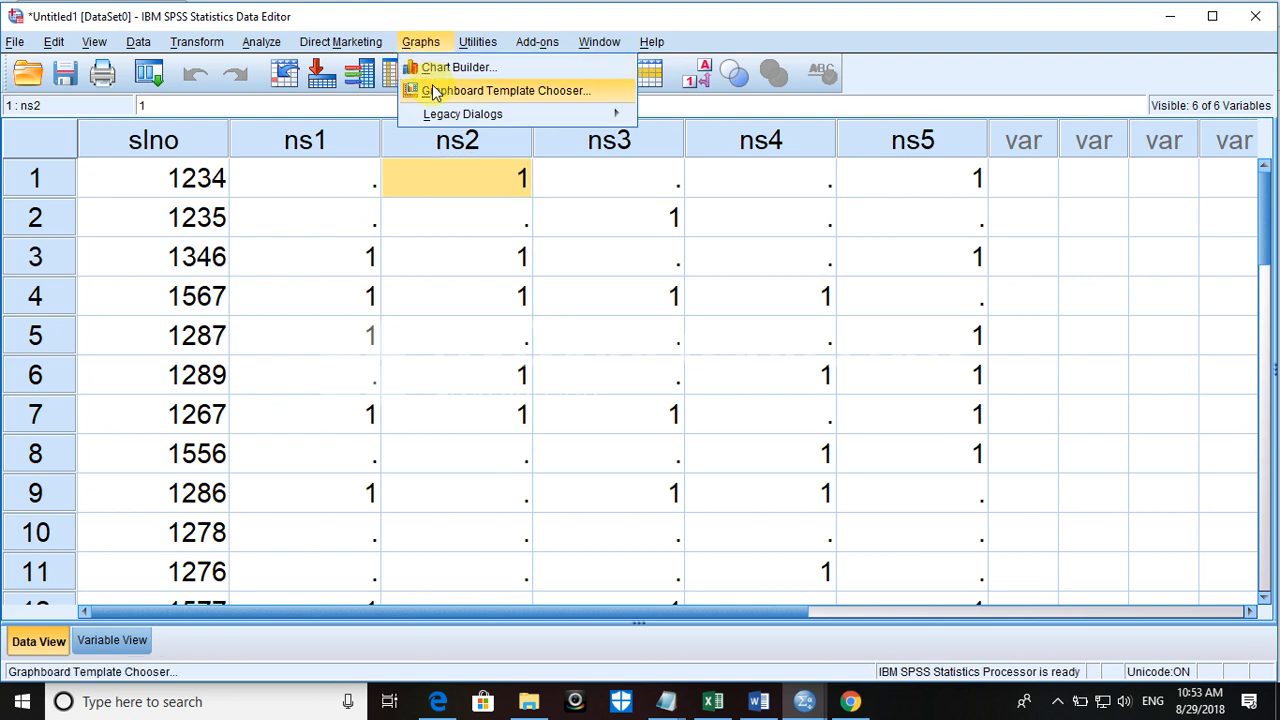
{"action": "mouse_move", "coordinate": [433, 114]}
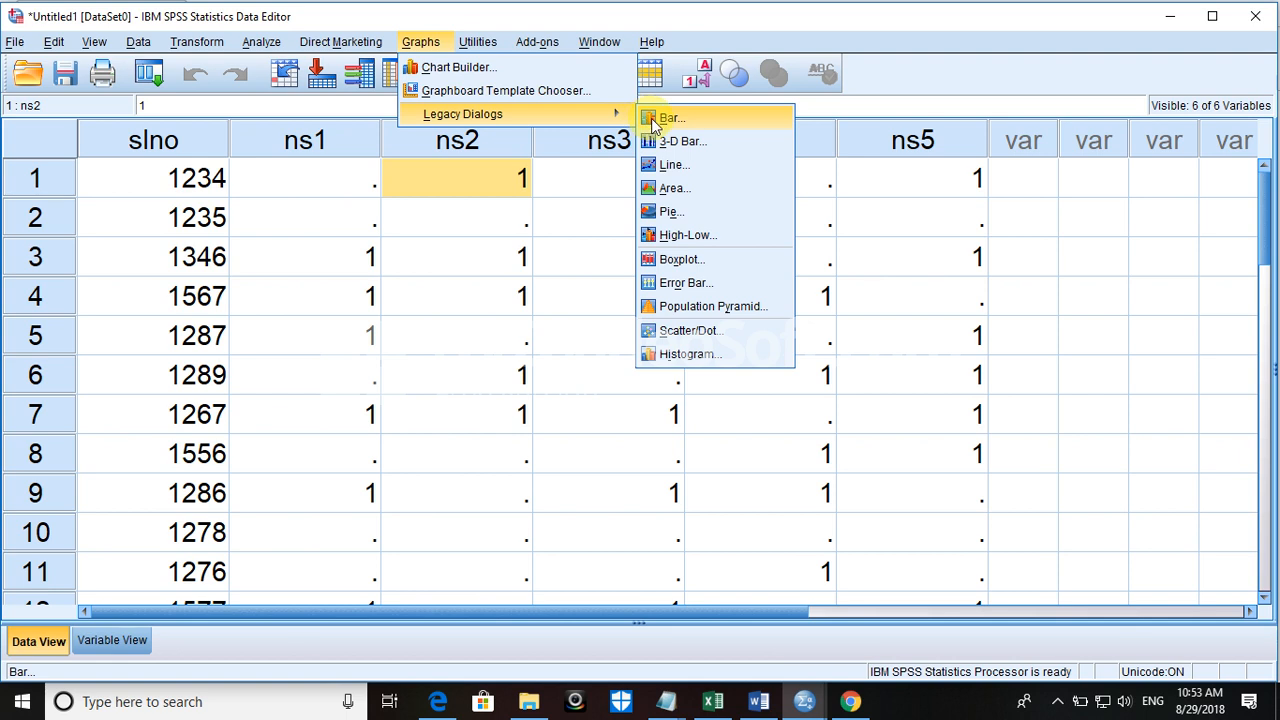
{"action": "left_click", "coordinate": [651, 118]}
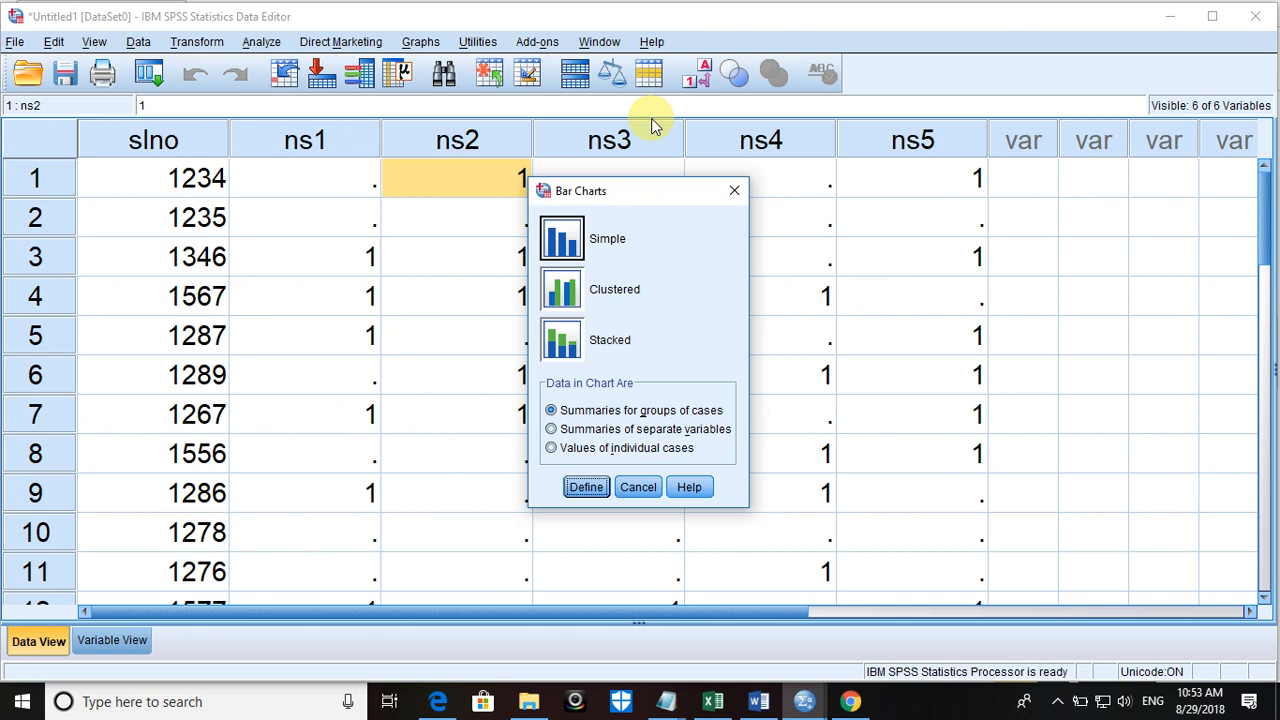
{"action": "left_click", "coordinate": [628, 429]}
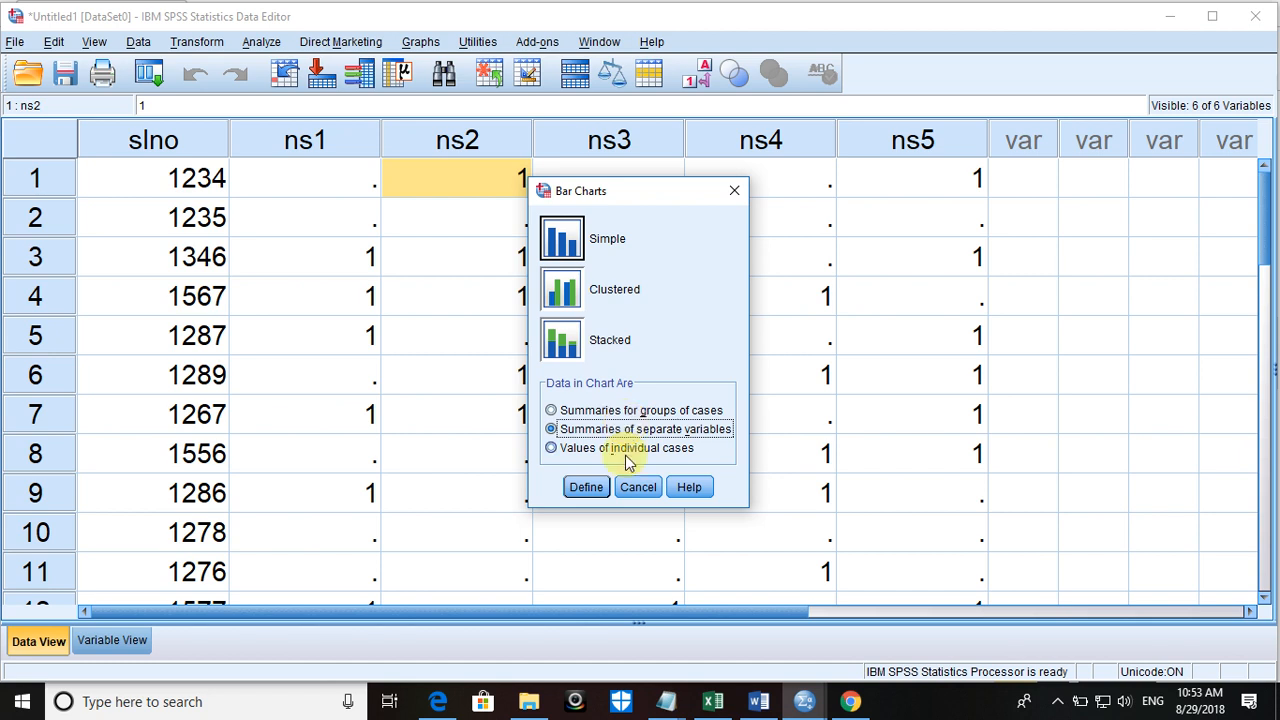
{"action": "left_click", "coordinate": [585, 487]}
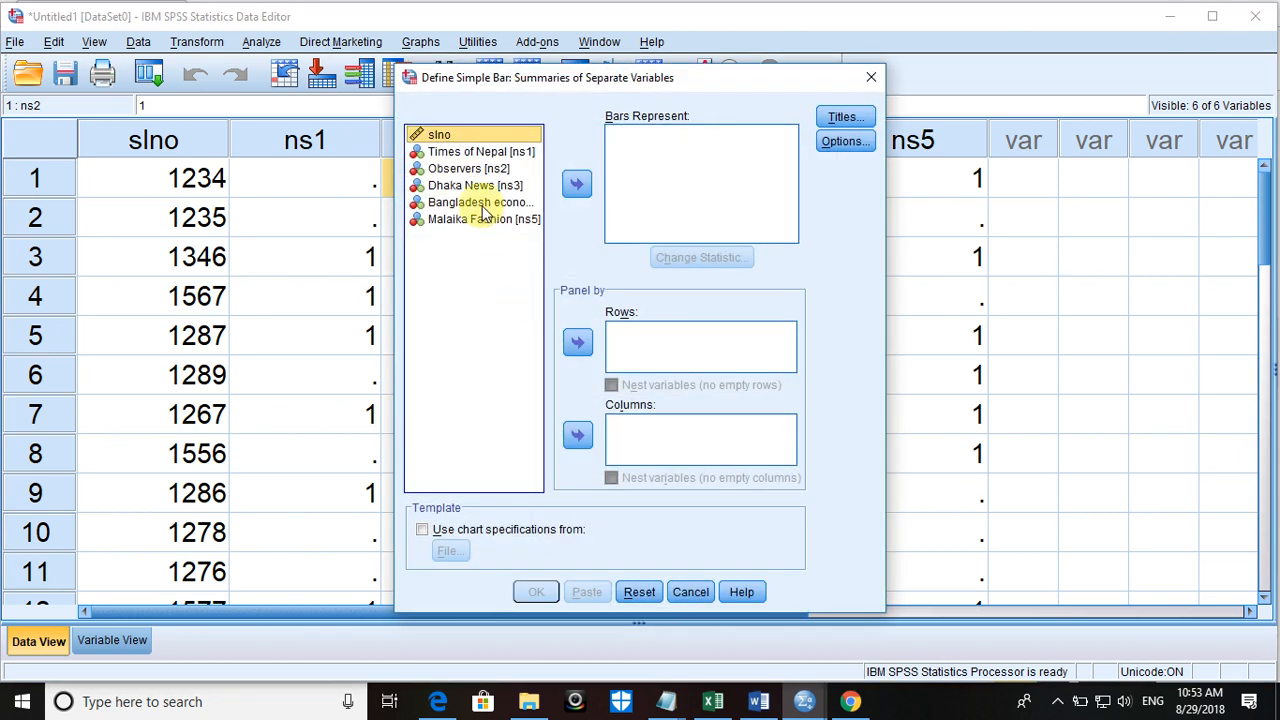
Step: Try to chart the five newspaper variables ns1 to ns5 as bars, review the available summary statistics and take the variables out again
{"action": "left_click", "coordinate": [447, 155]}
{"action": "key", "text": "shift+Down"}
{"action": "key", "text": "shift+Down"}
{"action": "key", "text": "shift+Down"}
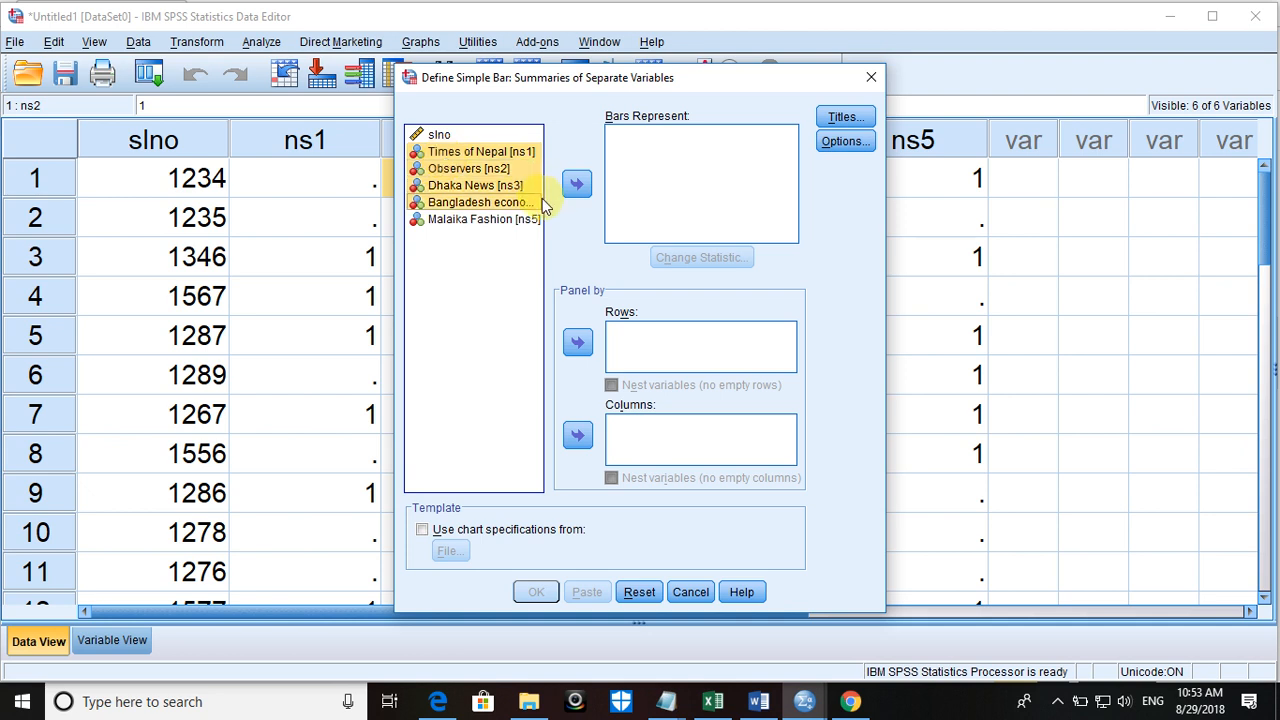
{"action": "key", "text": "shift+Down"}
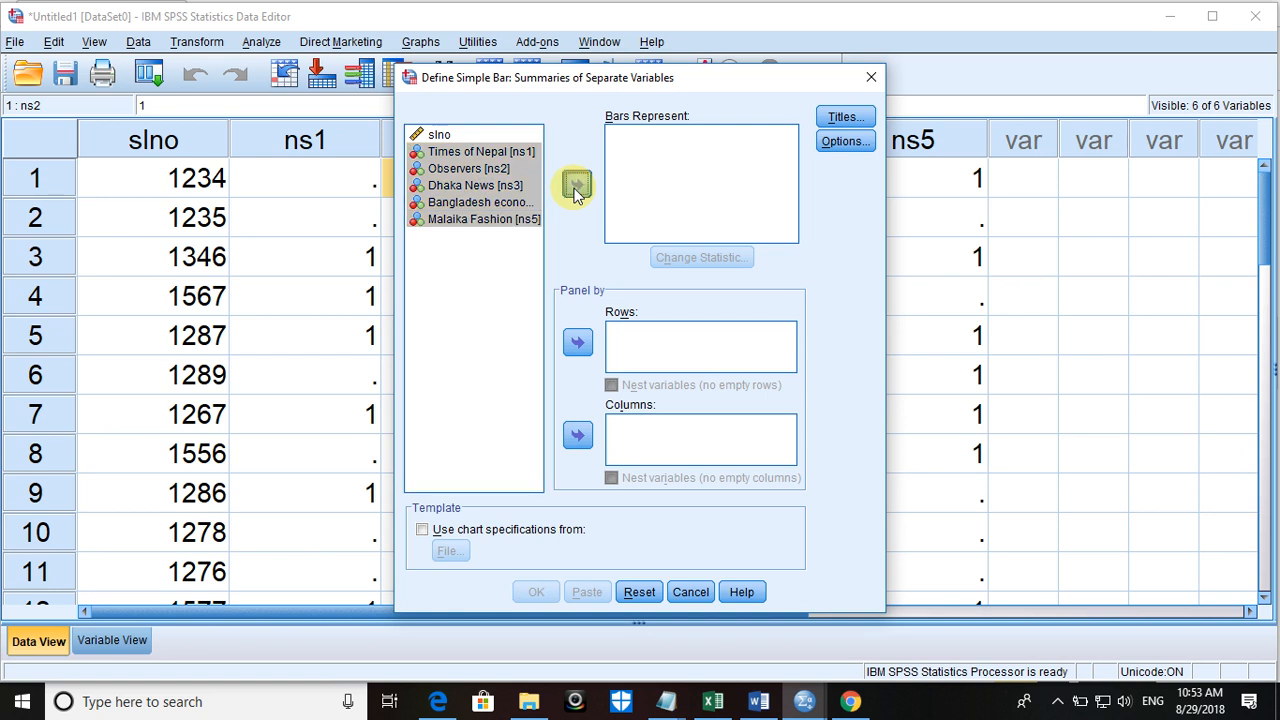
{"action": "left_click", "coordinate": [576, 188]}
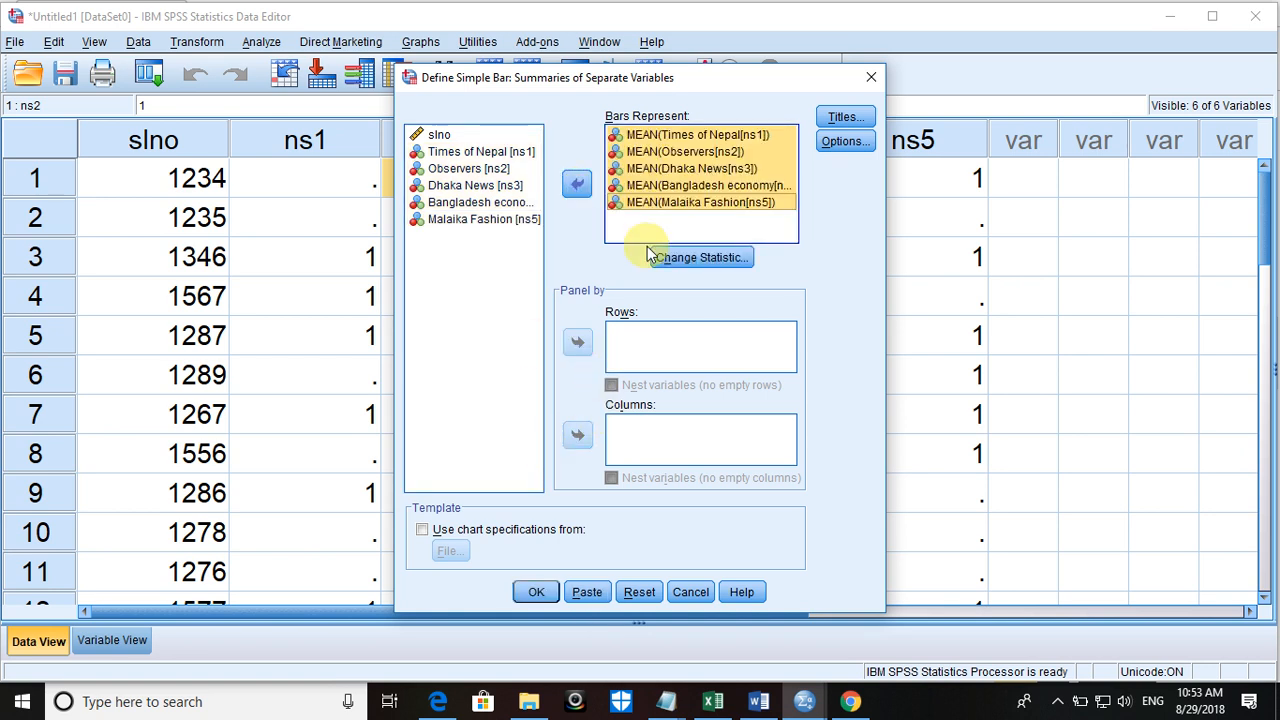
{"action": "left_click", "coordinate": [688, 260]}
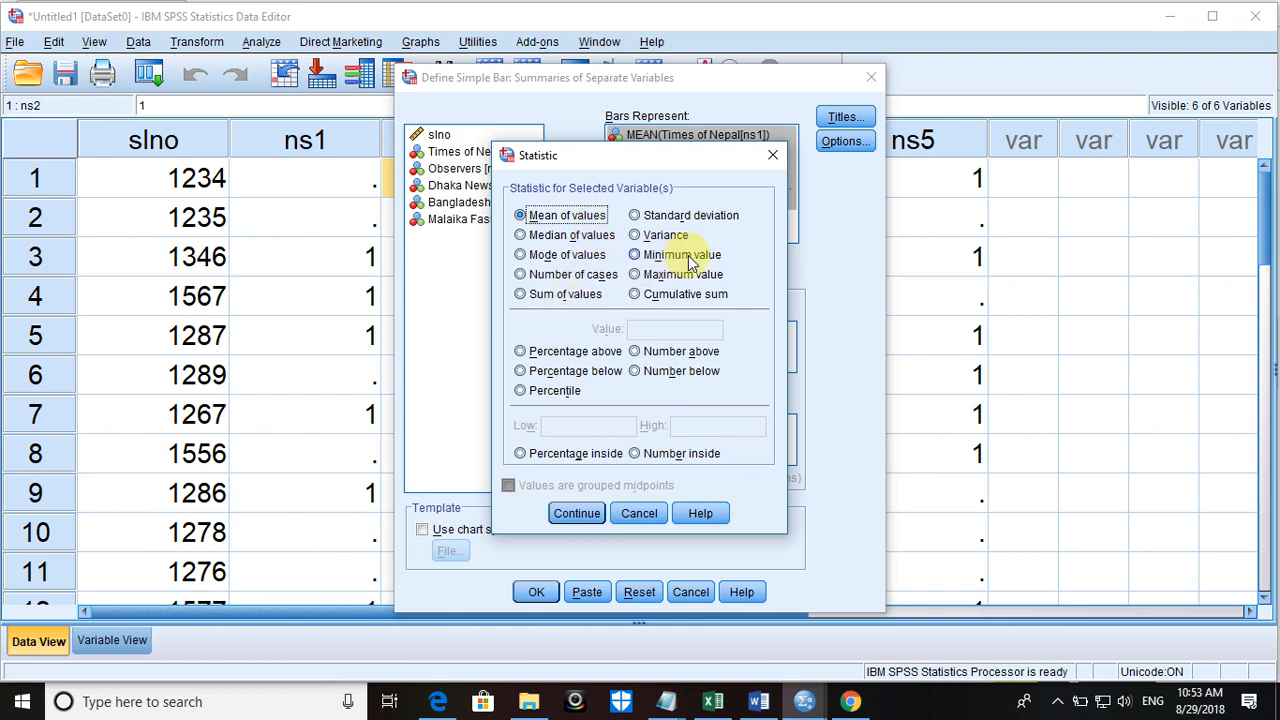
{"action": "left_click", "coordinate": [639, 514]}
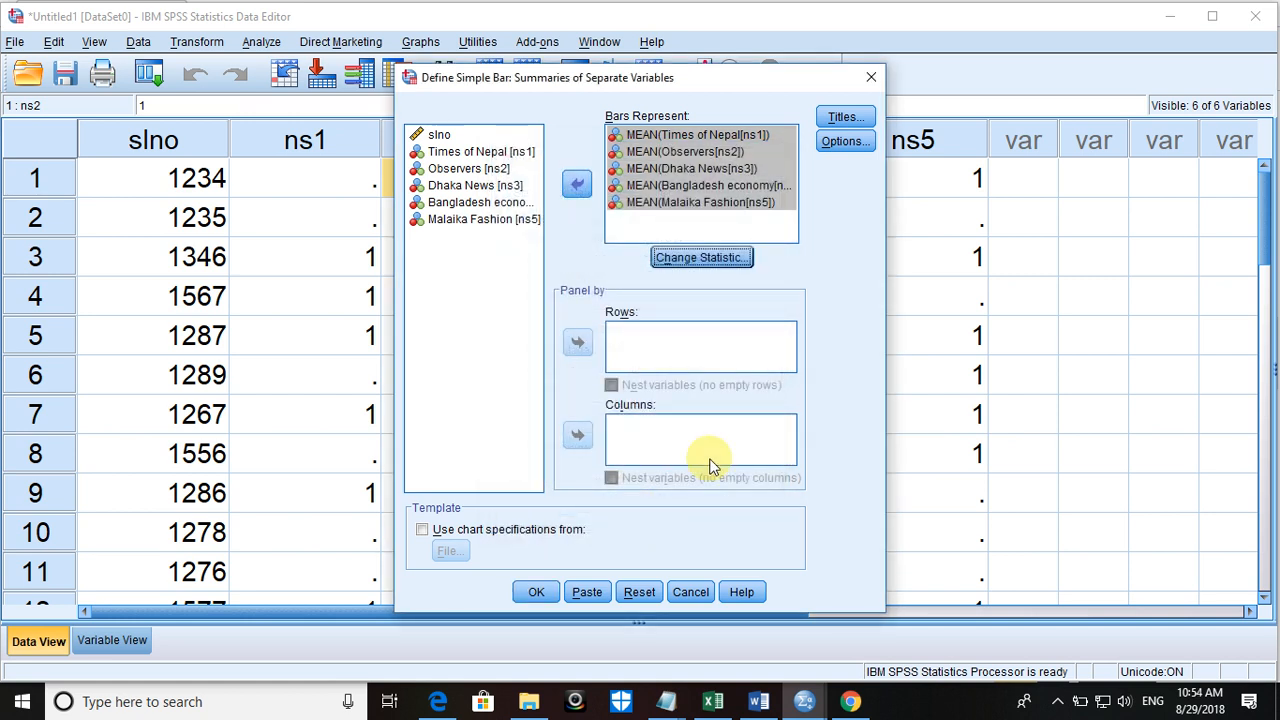
{"action": "left_click", "coordinate": [577, 183]}
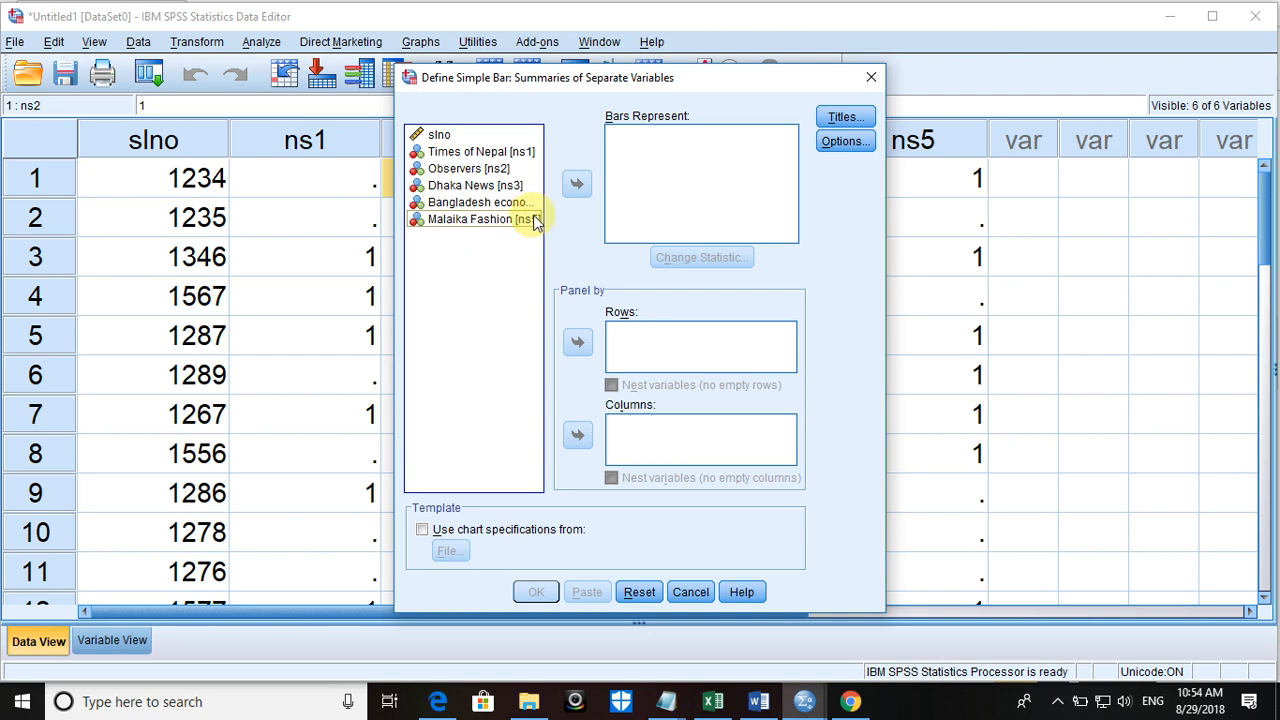
Step: Try to panel the bar chart in rows by the five newspaper variables, and abandon the chart definition
{"action": "left_click", "coordinate": [478, 153]}
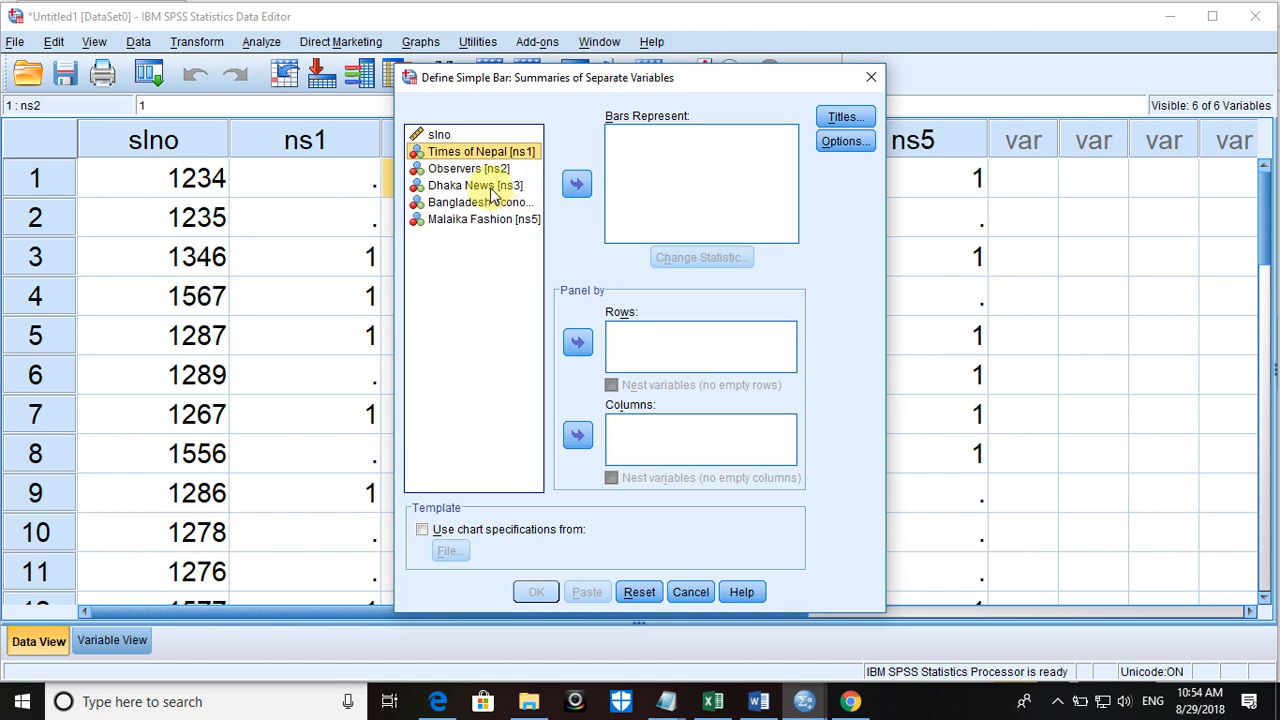
{"action": "key", "text": "shift+Down"}
{"action": "key", "text": "shift+Down"}
{"action": "key", "text": "shift+Down"}
{"action": "key", "text": "shift+Down"}
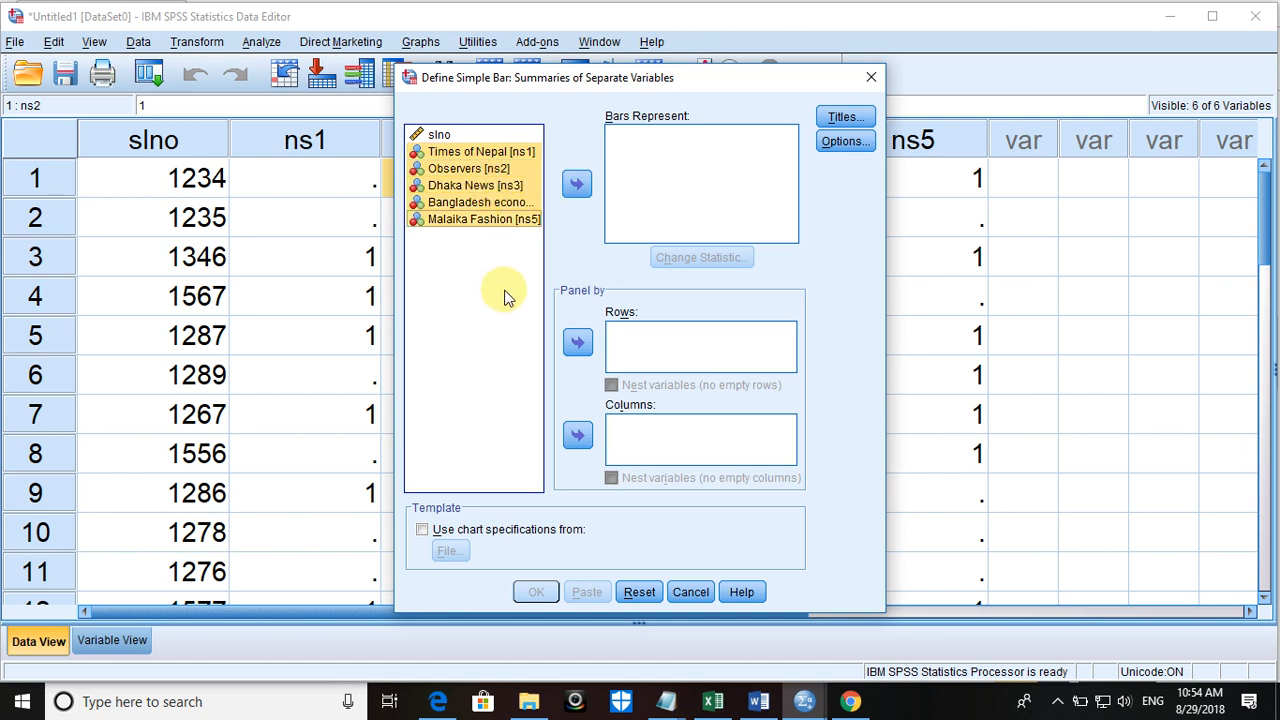
{"action": "left_click", "coordinate": [577, 342]}
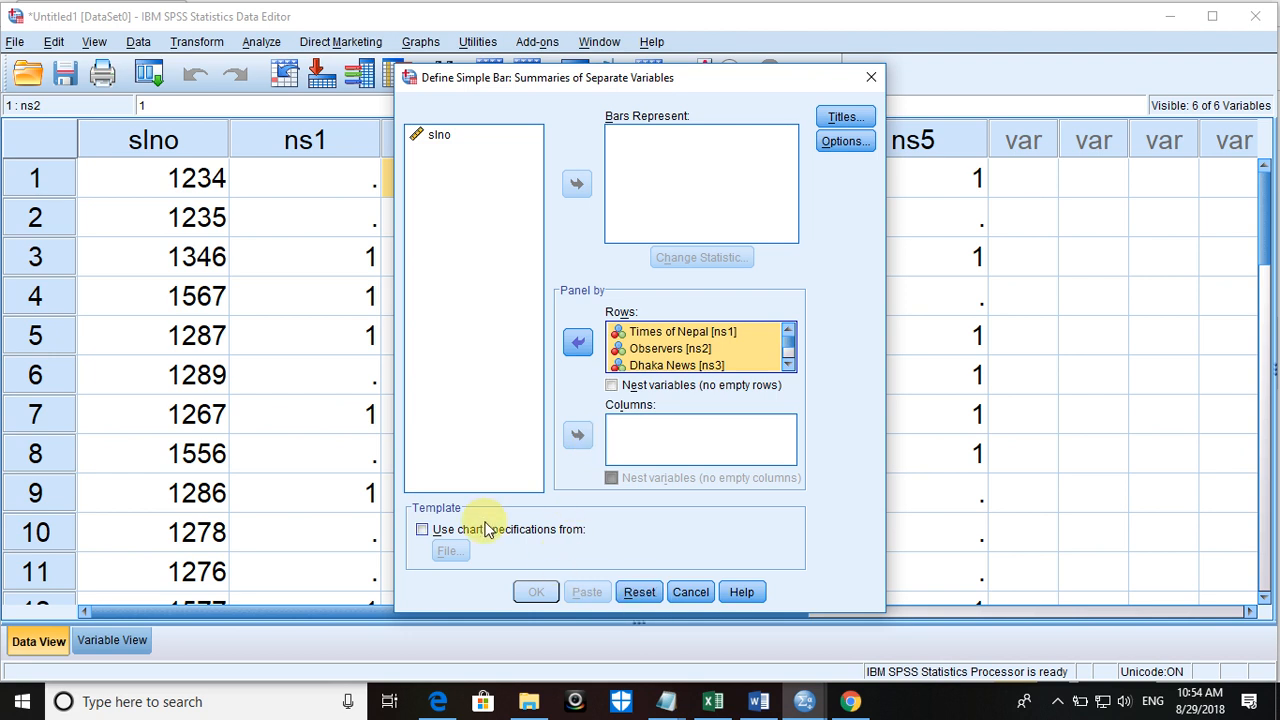
{"action": "left_click", "coordinate": [693, 594]}
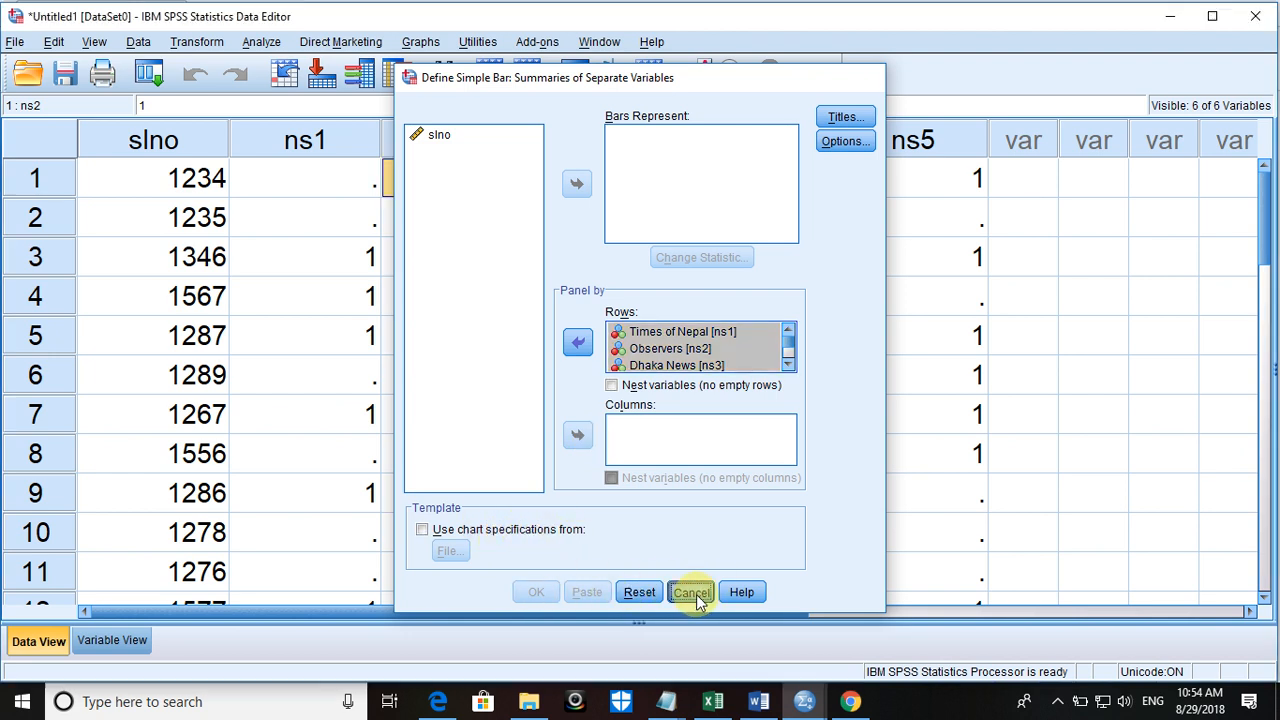
{"action": "left_click", "coordinate": [327, 44]}
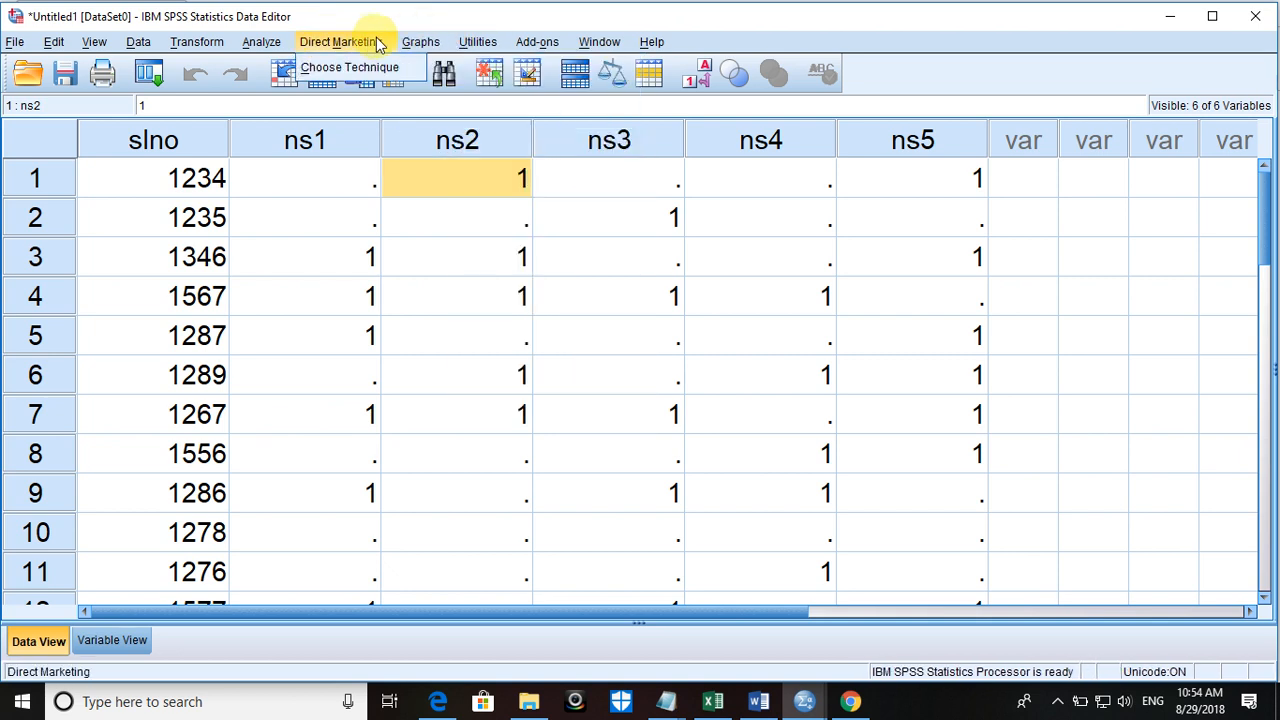
{"action": "mouse_move", "coordinate": [271, 45]}
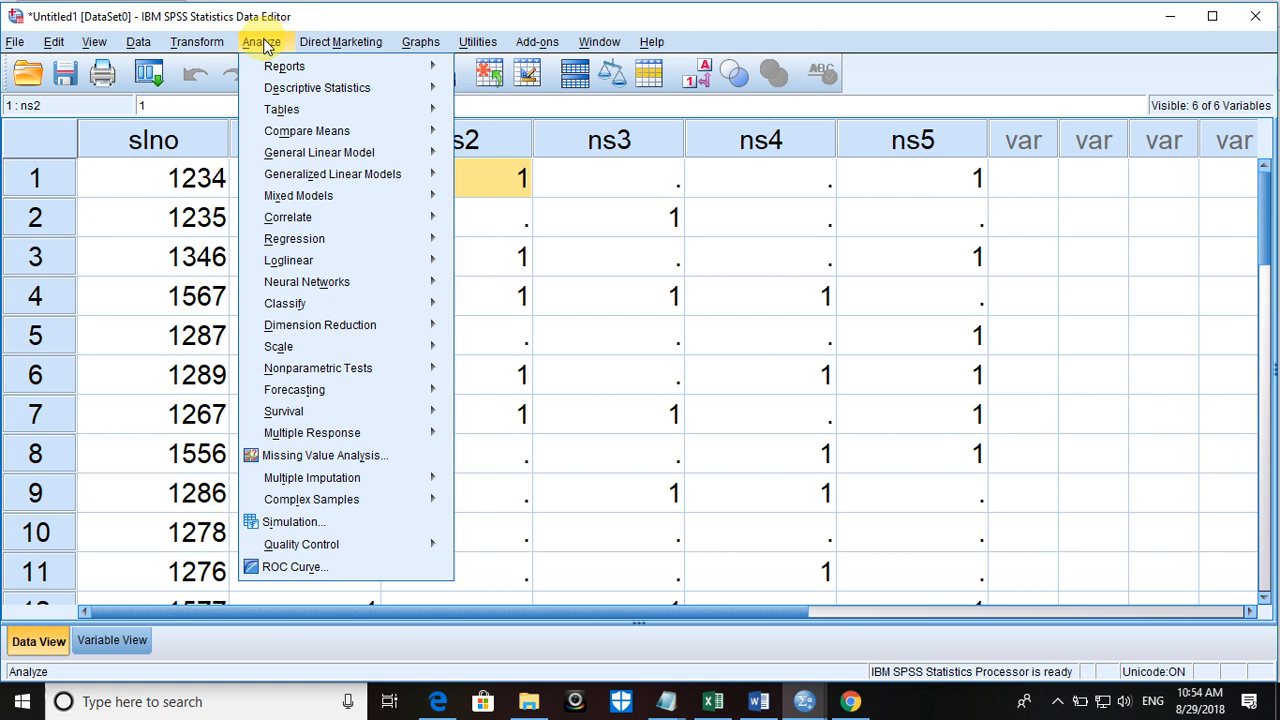
{"action": "mouse_move", "coordinate": [327, 88]}
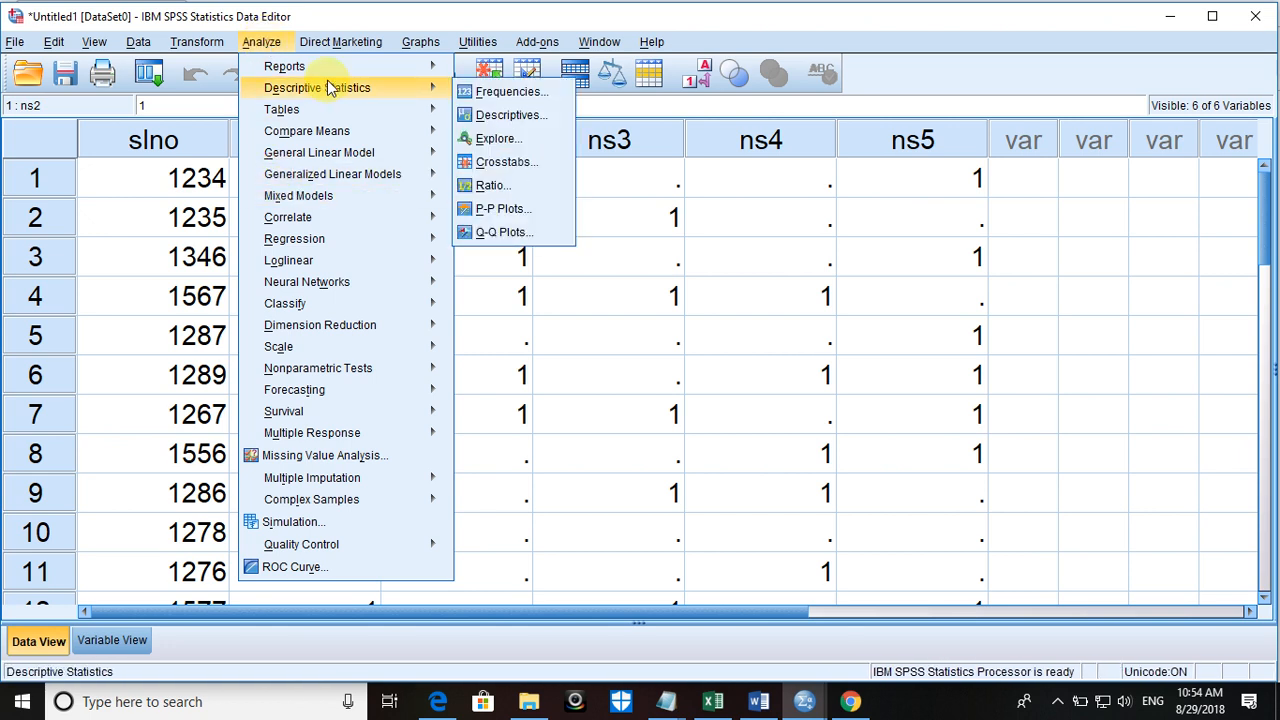
Step: Switch to the output viewer and create a bar graph from the last custom table, which has the Count, Responses and Column N % columns
{"action": "left_click", "coordinate": [805, 703]}
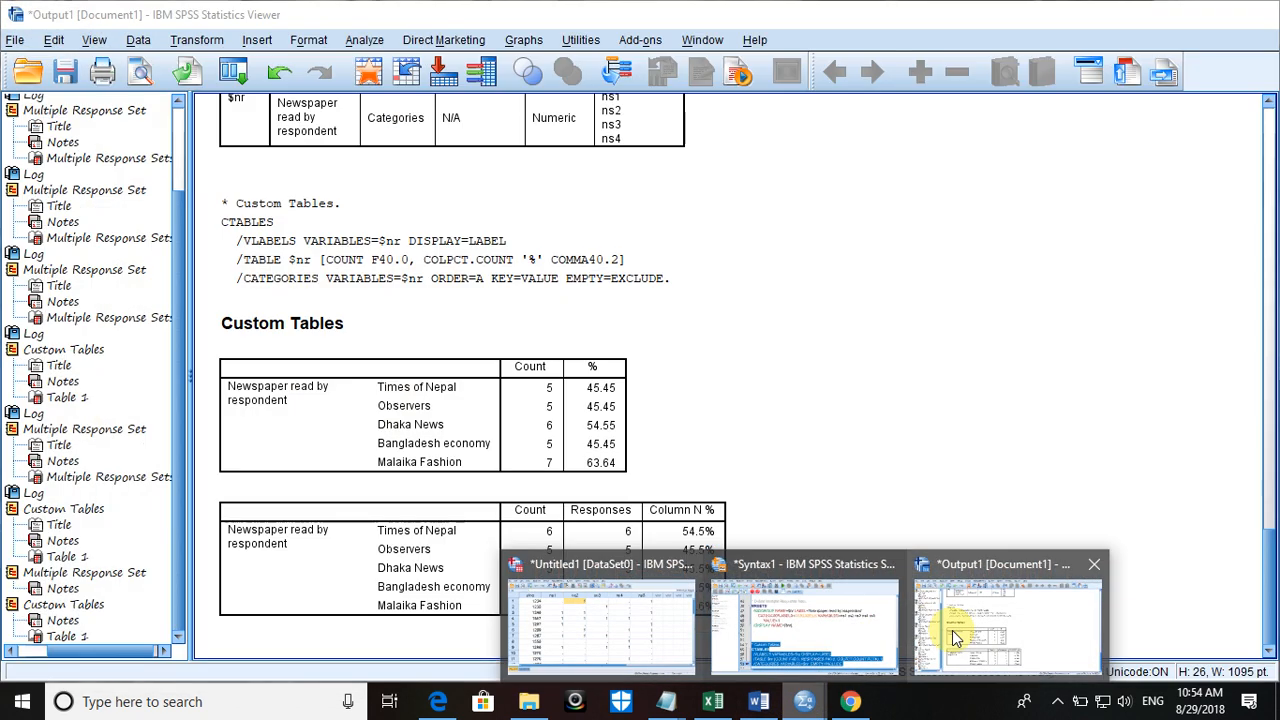
{"action": "left_click", "coordinate": [955, 625]}
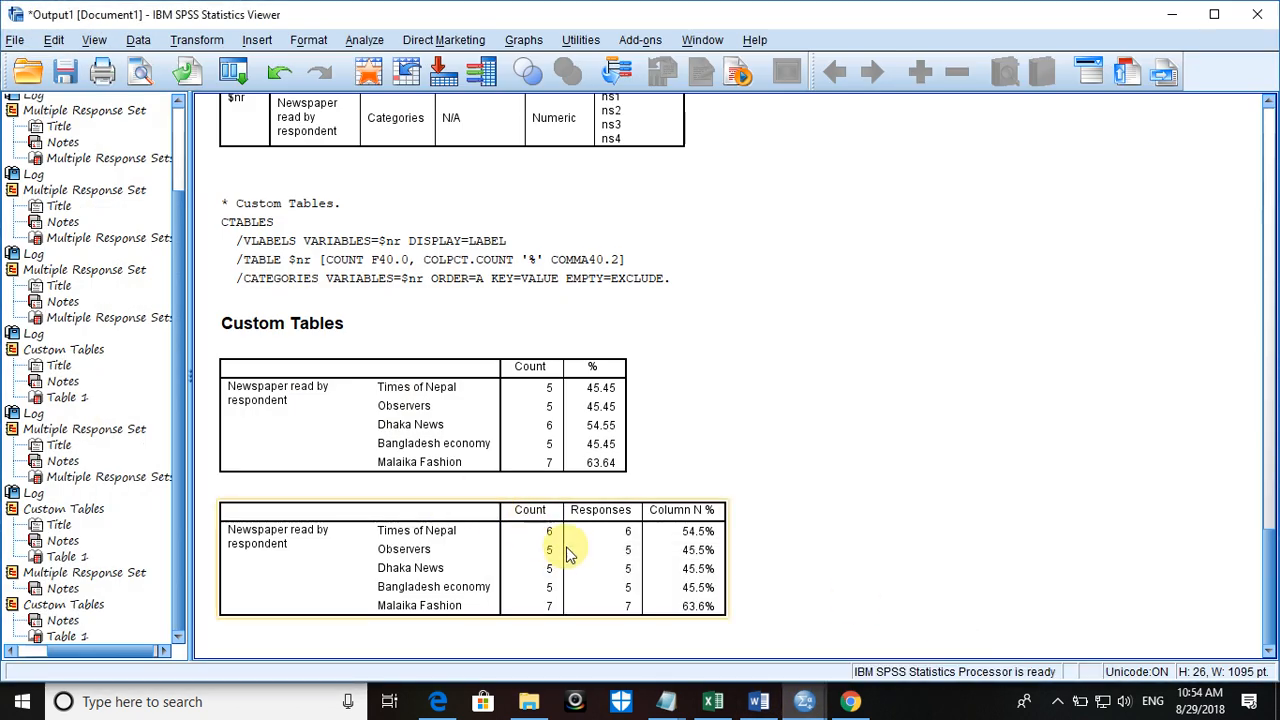
{"action": "left_click", "coordinate": [595, 557]}
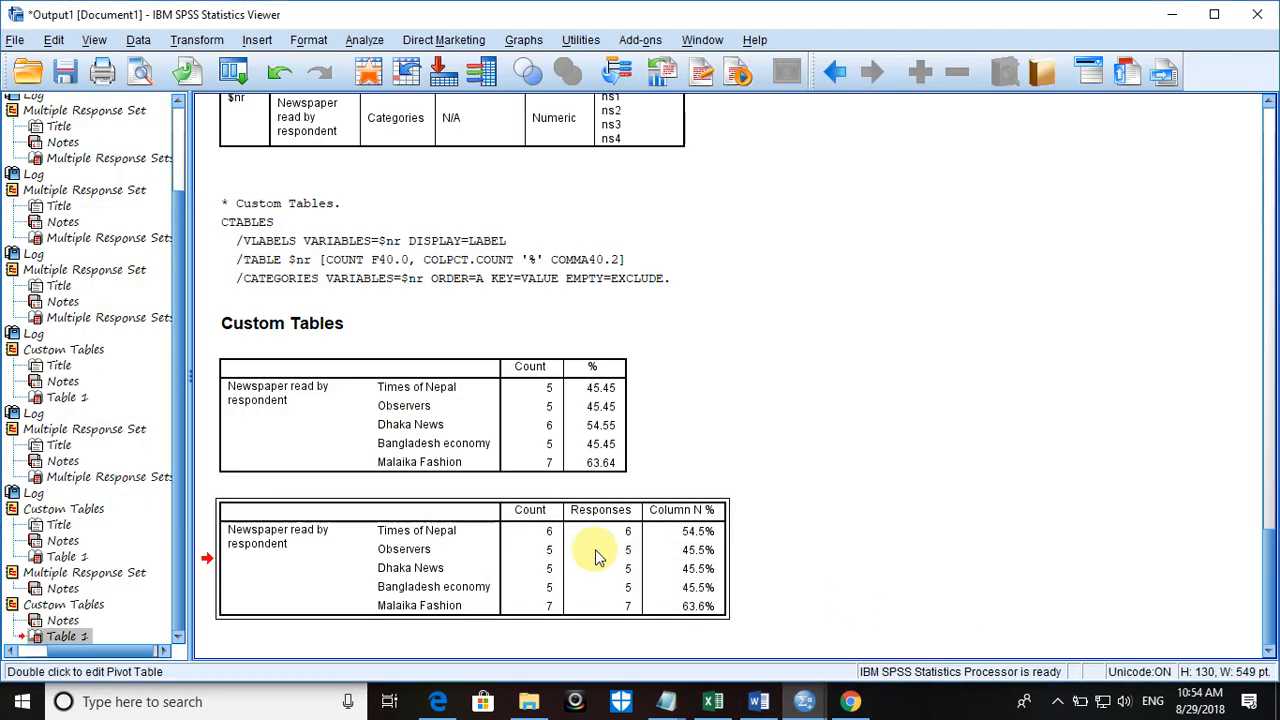
{"action": "right_click", "coordinate": [596, 557]}
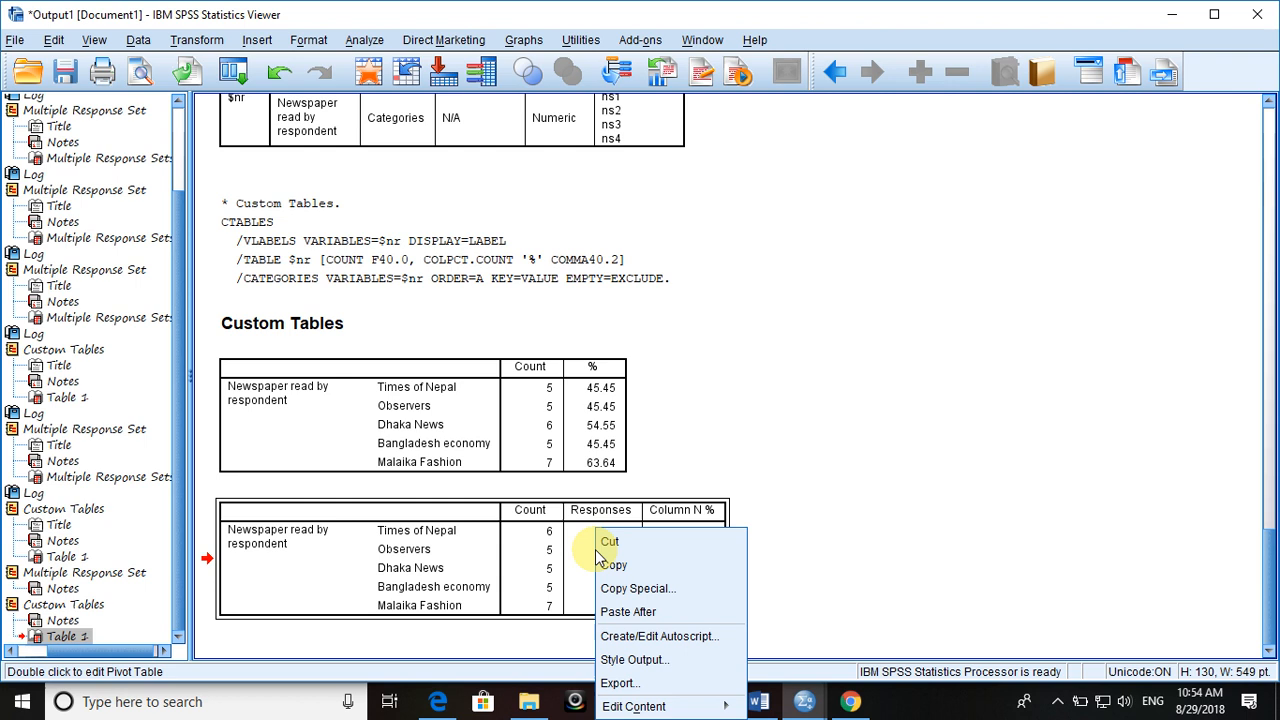
{"action": "left_click", "coordinate": [478, 585]}
{"action": "double_click", "coordinate": [478, 585]}
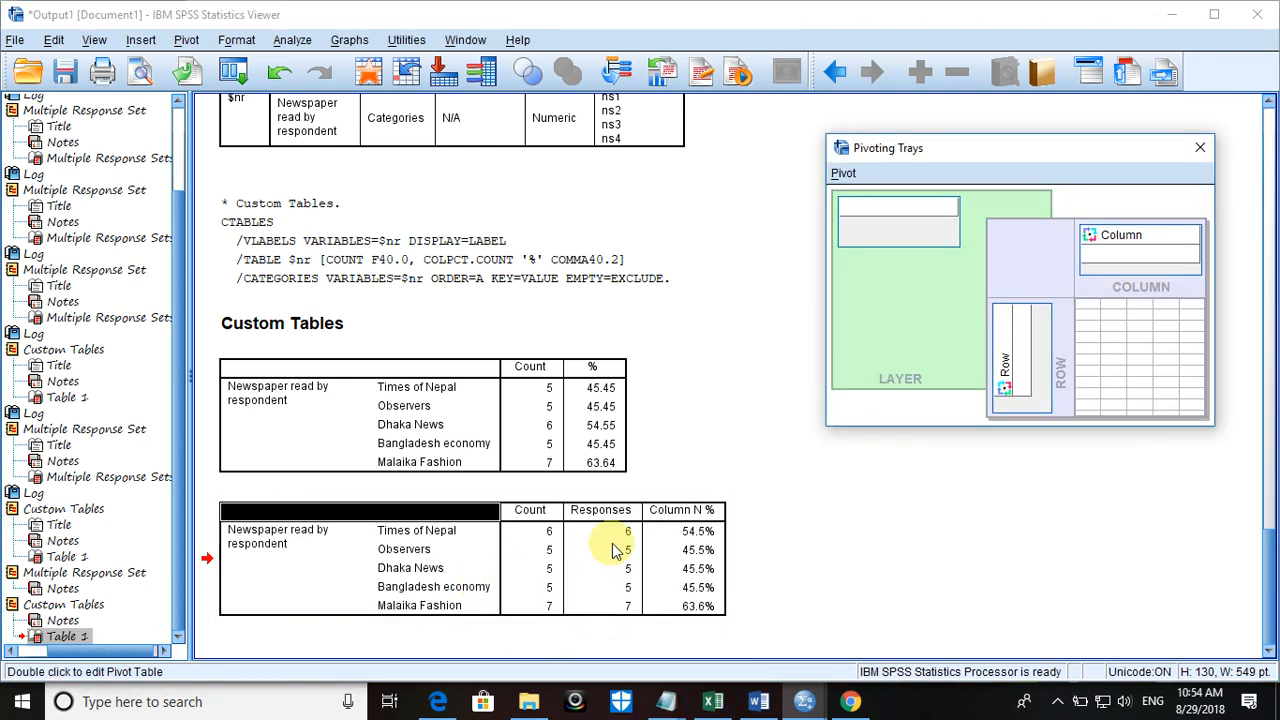
{"action": "right_click", "coordinate": [575, 558]}
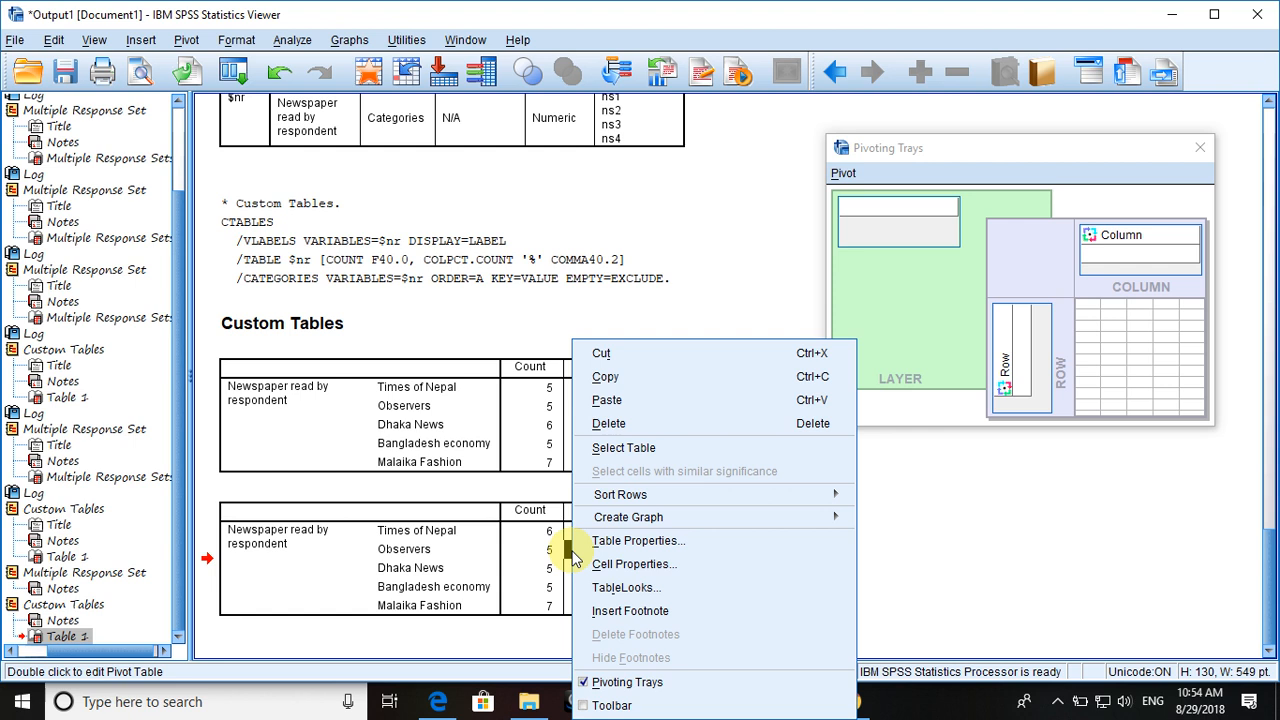
{"action": "mouse_move", "coordinate": [657, 520]}
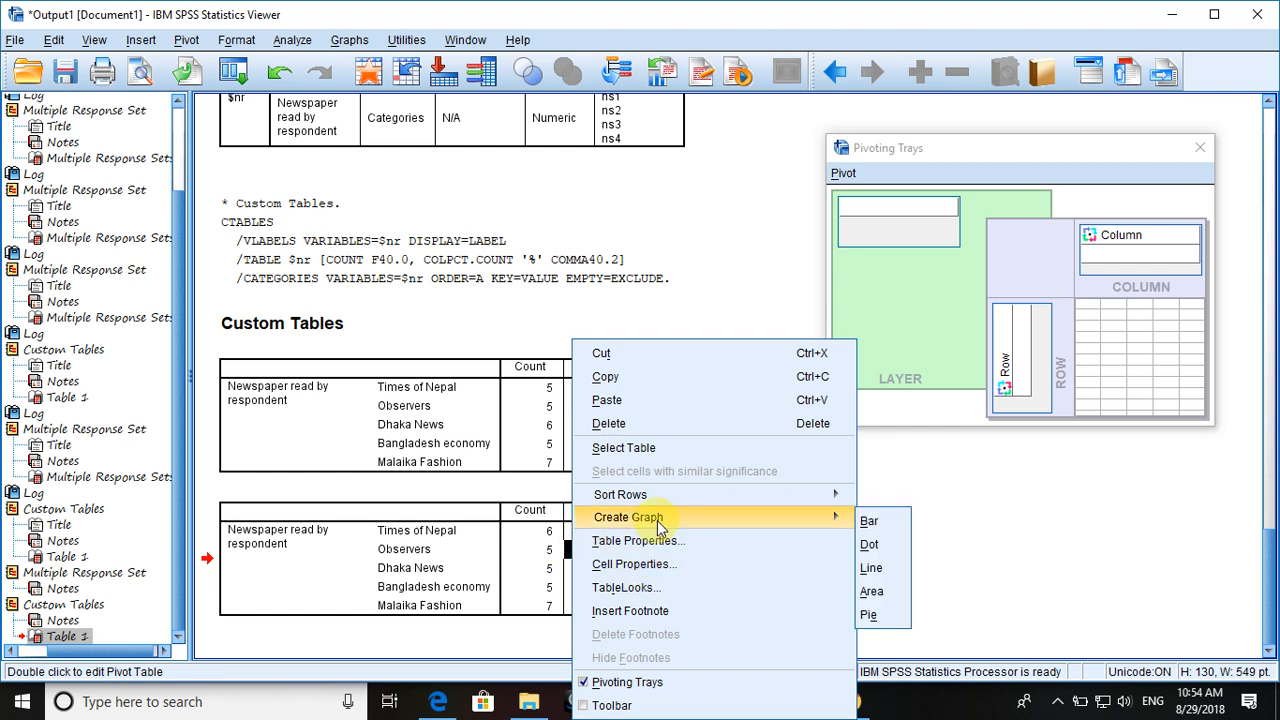
{"action": "left_click", "coordinate": [874, 524]}
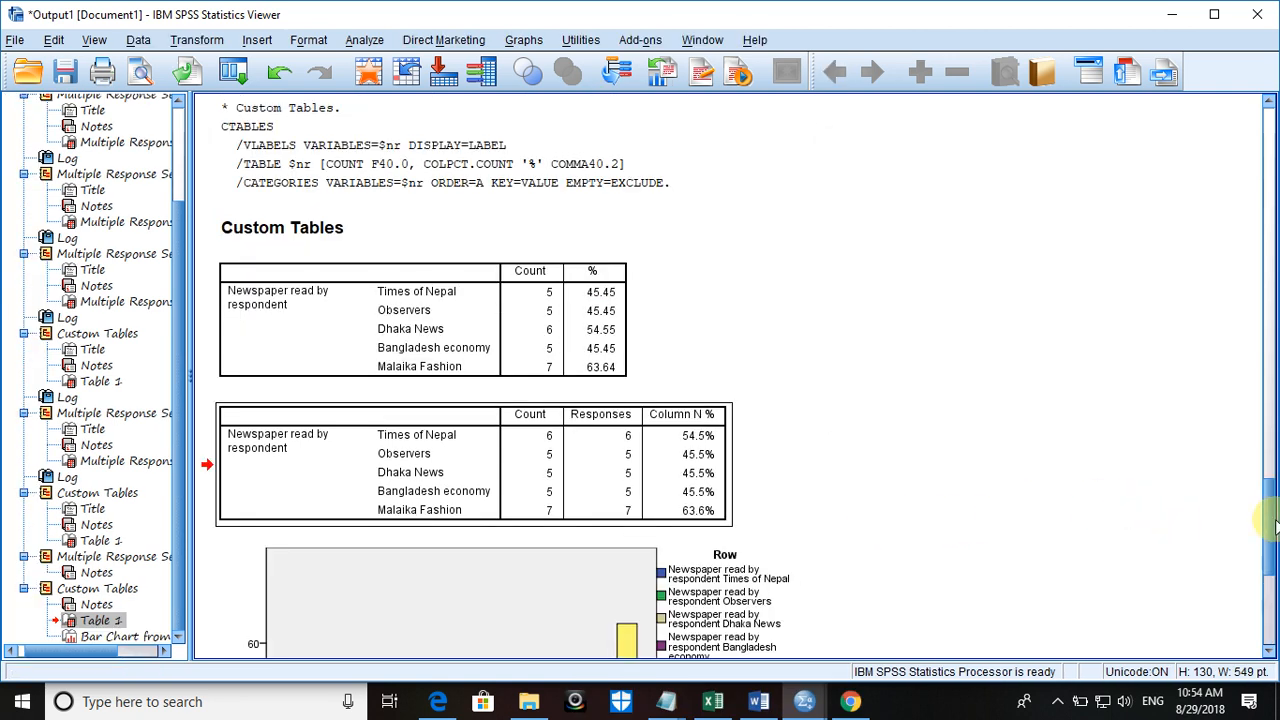
{"action": "left_click_drag", "start_coordinate": [1272, 522], "coordinate": [1270, 578]}
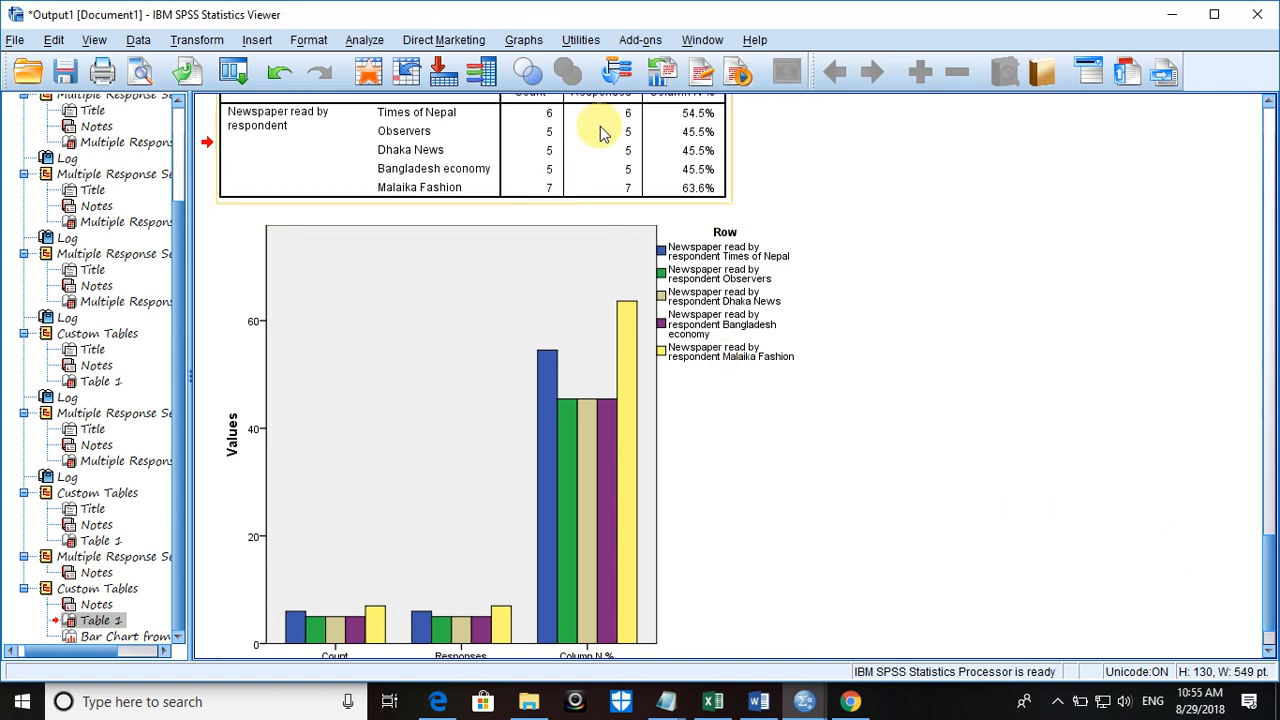
Step: Reopen the last custom table for editing and delete its Column N % heading
{"action": "scroll", "coordinate": [605, 98], "scroll_direction": "up", "scroll_amount": 1}
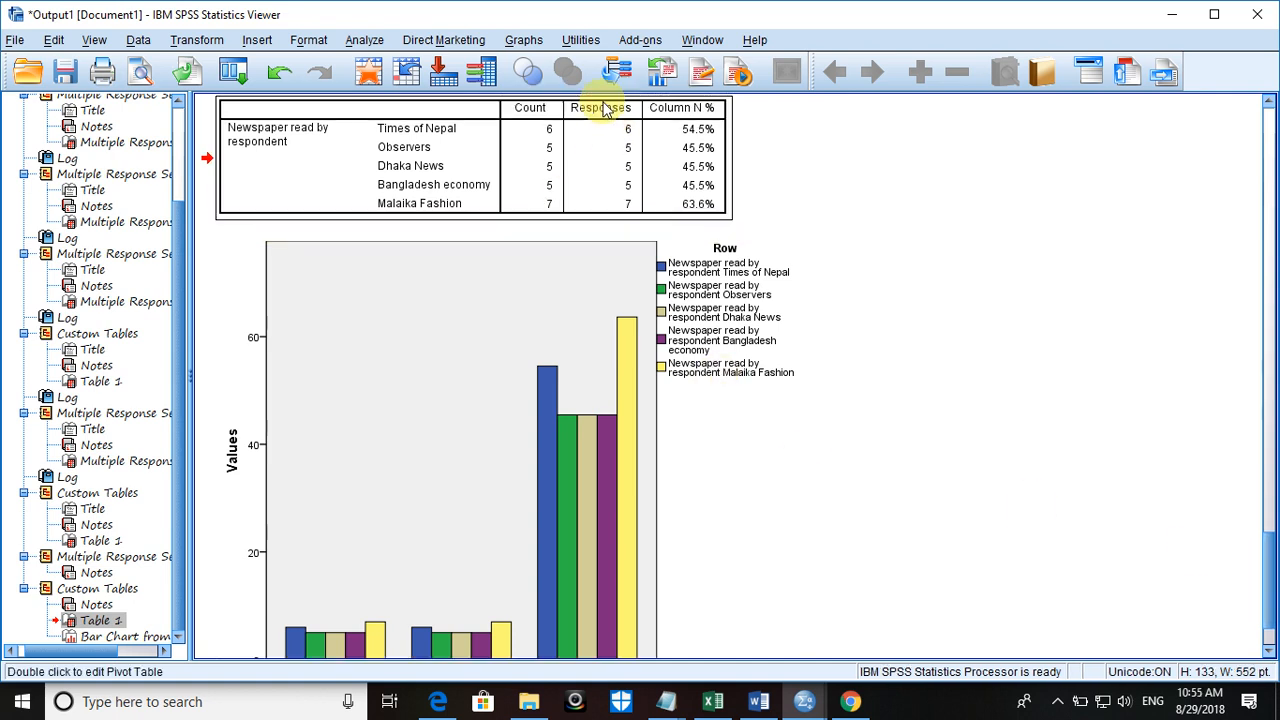
{"action": "double_click", "coordinate": [656, 112]}
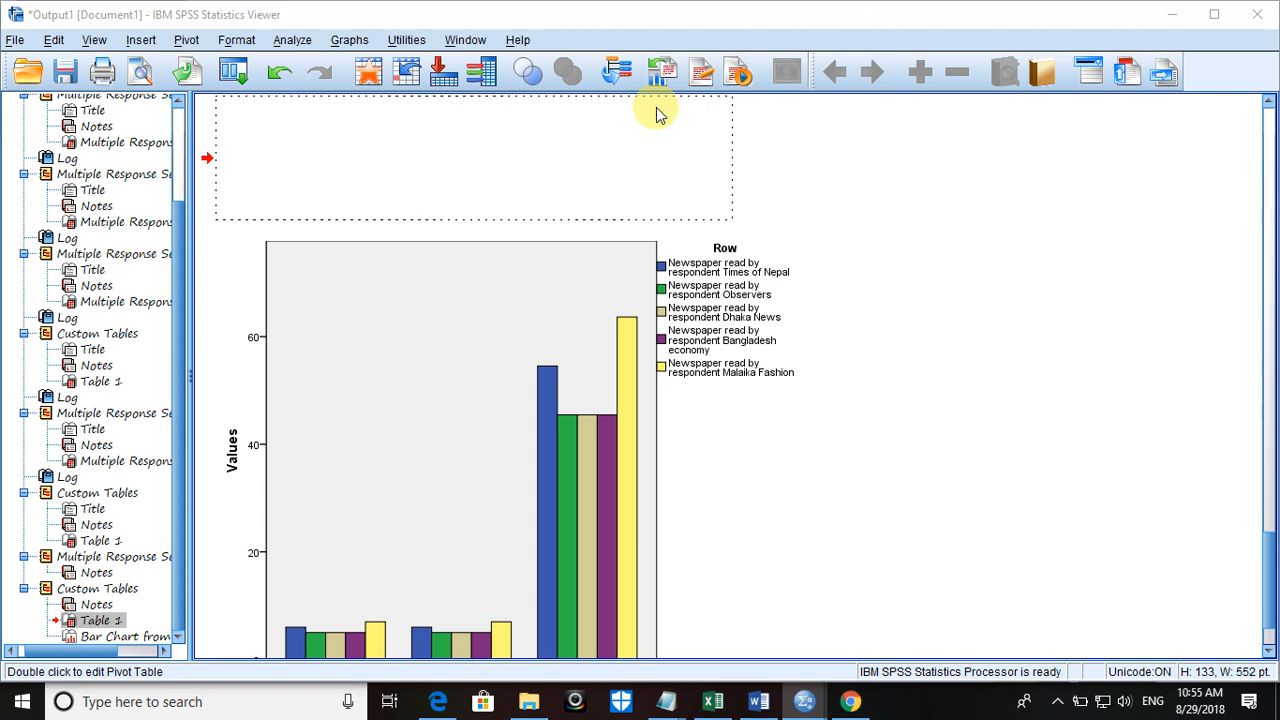
{"action": "left_click", "coordinate": [656, 112]}
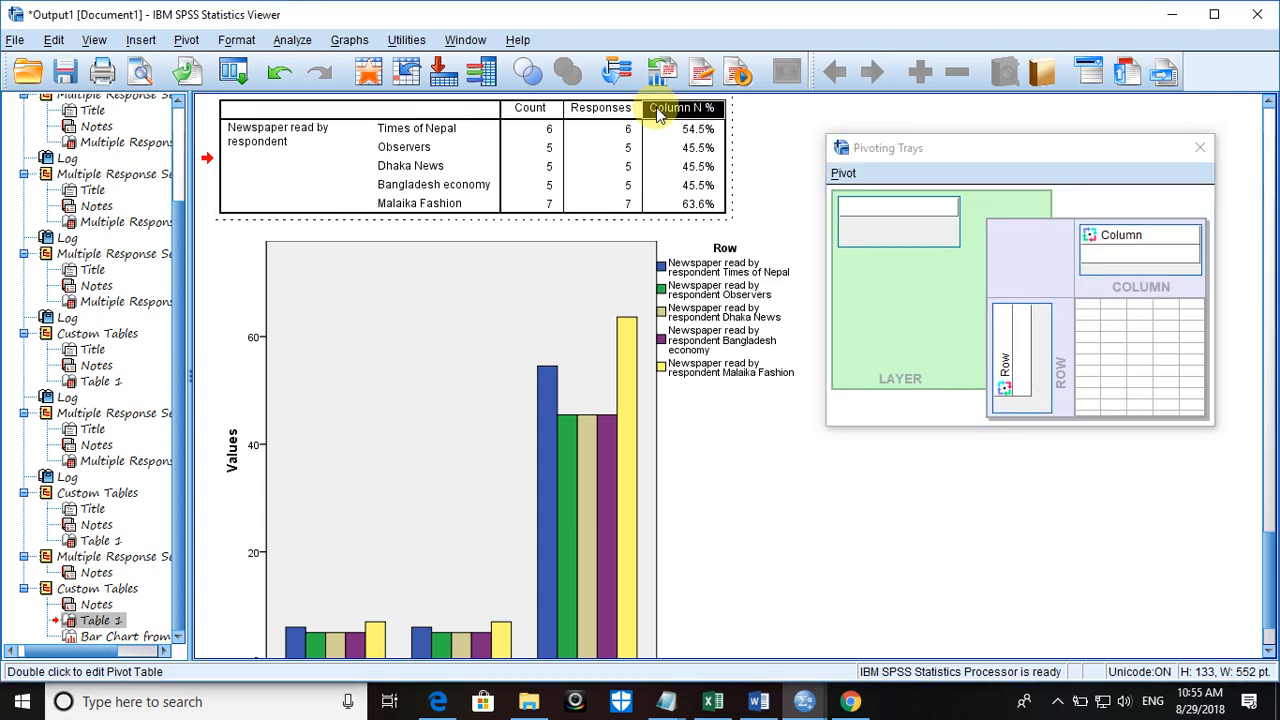
{"action": "right_click", "coordinate": [656, 107]}
{"action": "left_click", "coordinate": [691, 216]}
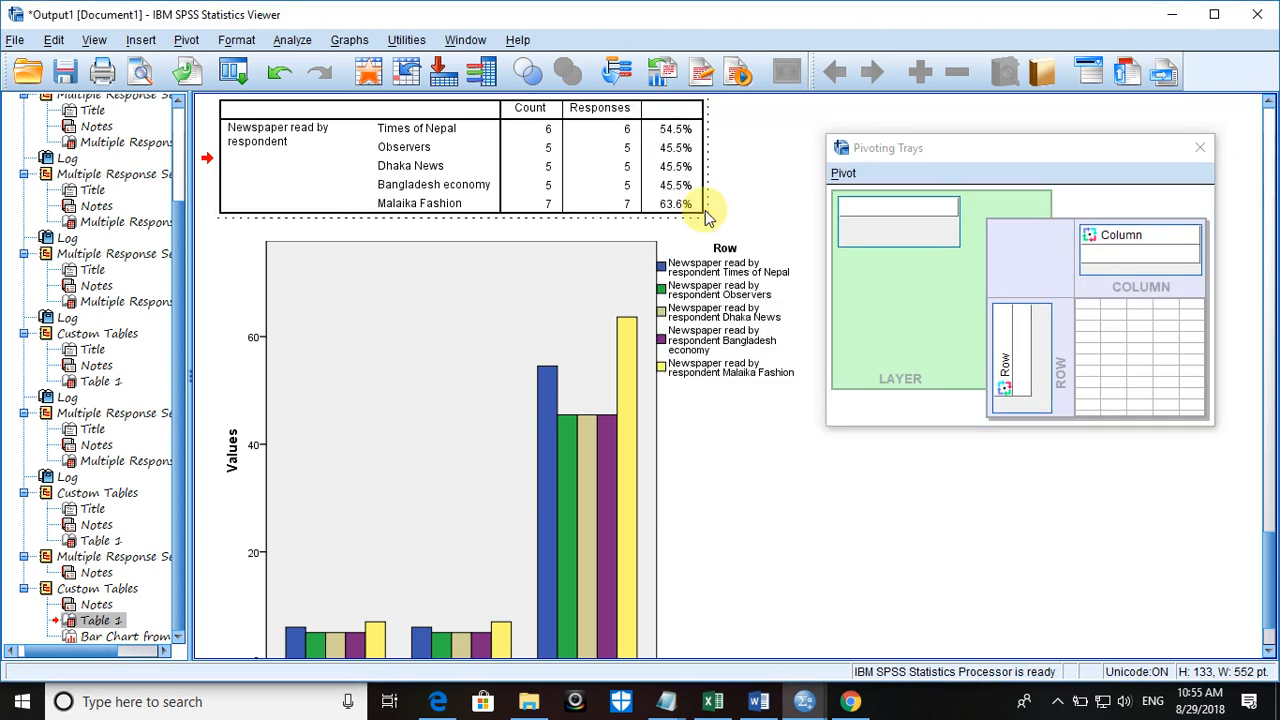
Step: Delete the data and label cells of the table's percentage column
{"action": "right_click", "coordinate": [662, 117]}
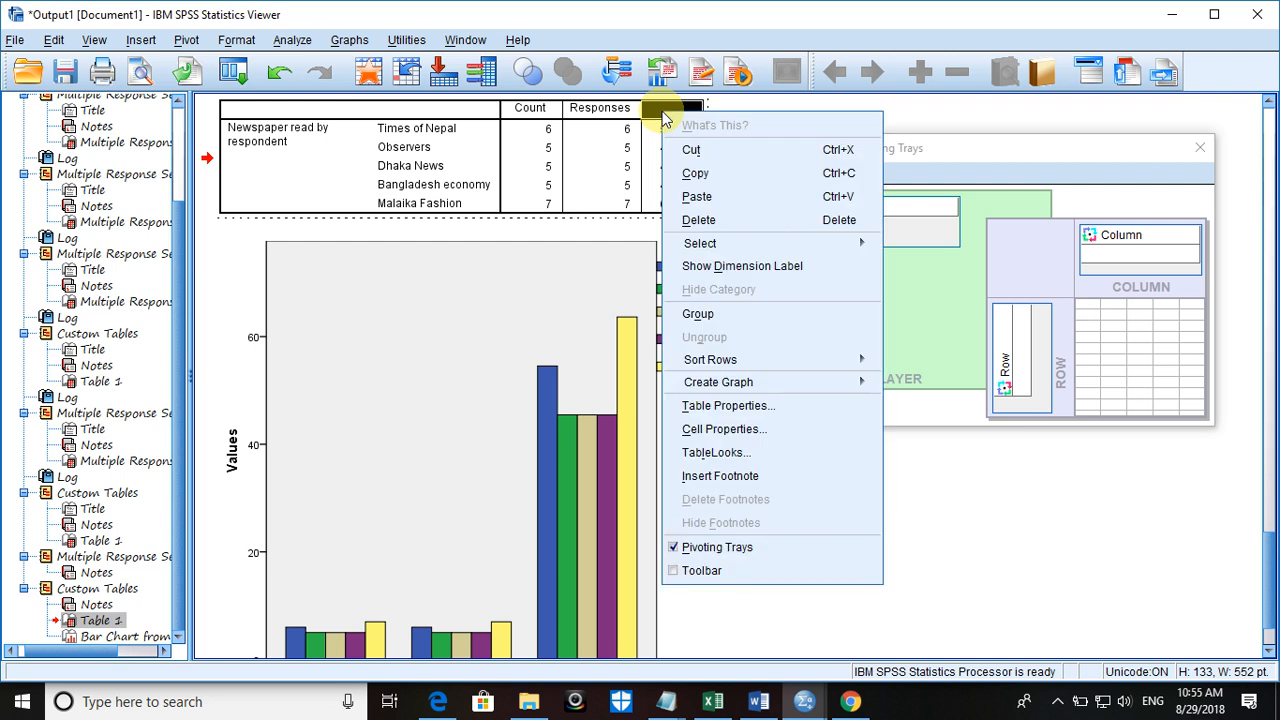
{"action": "mouse_move", "coordinate": [716, 252]}
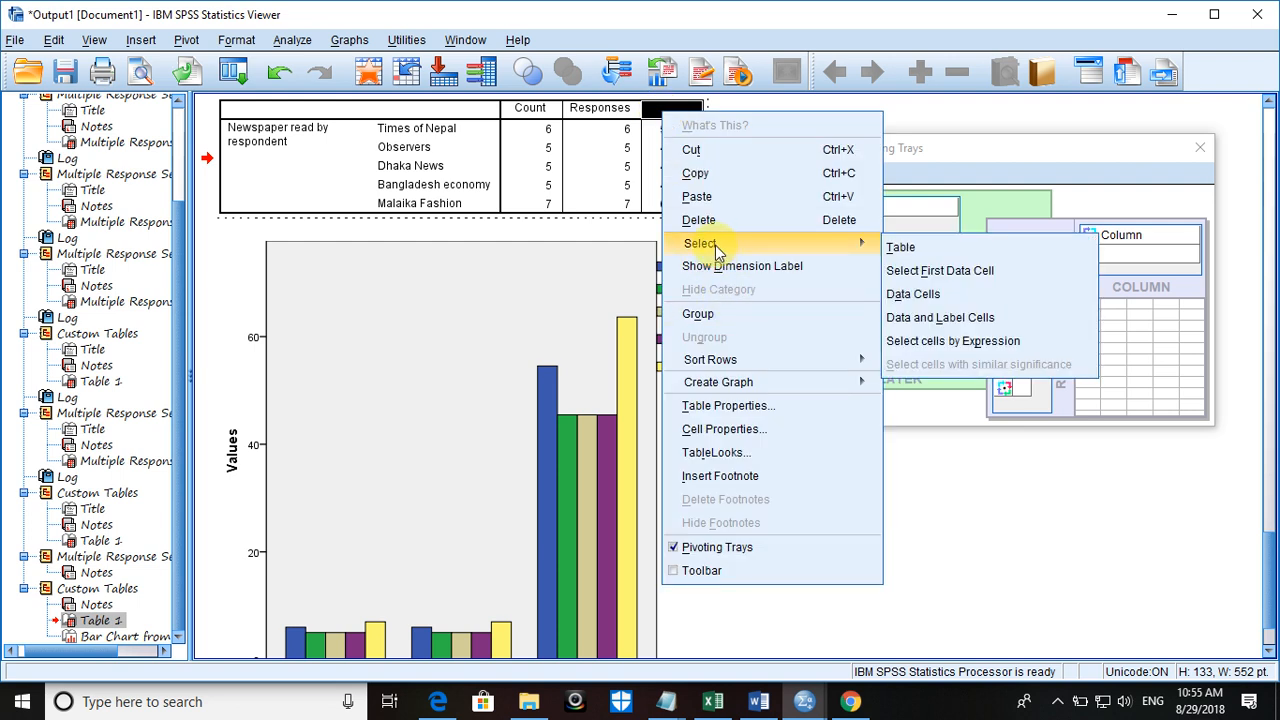
{"action": "left_click", "coordinate": [942, 277]}
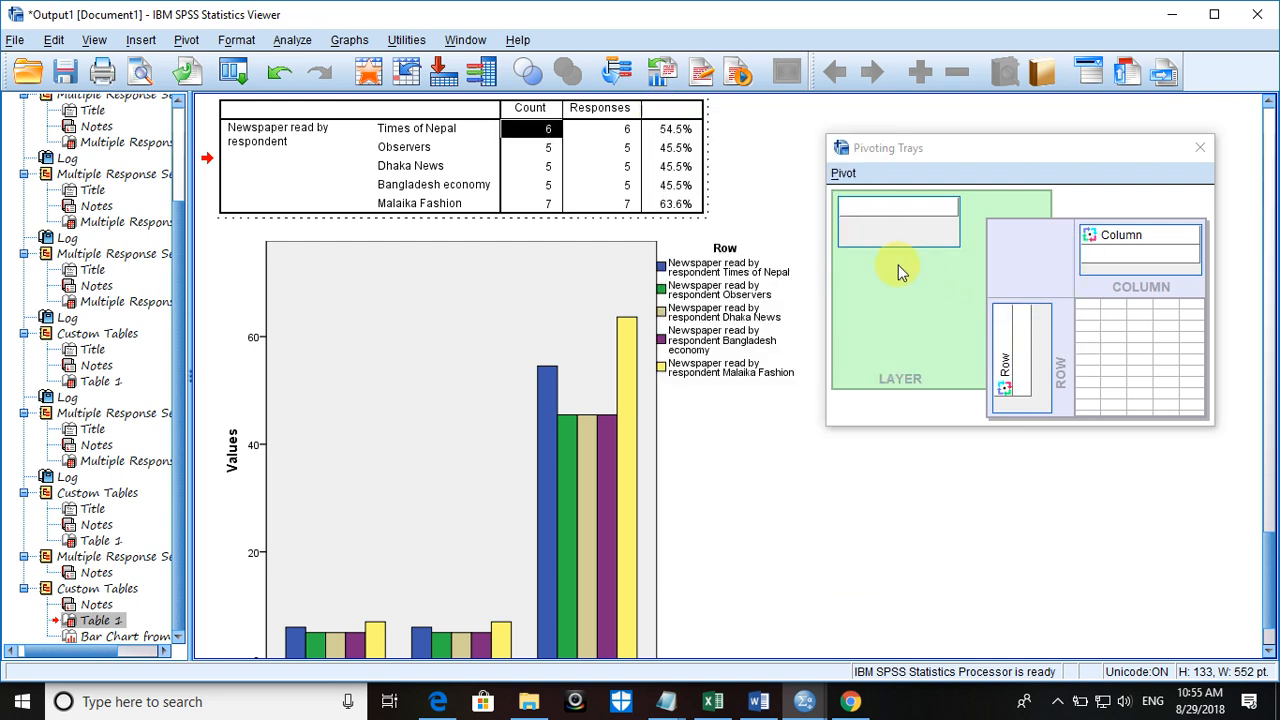
{"action": "left_click", "coordinate": [668, 116]}
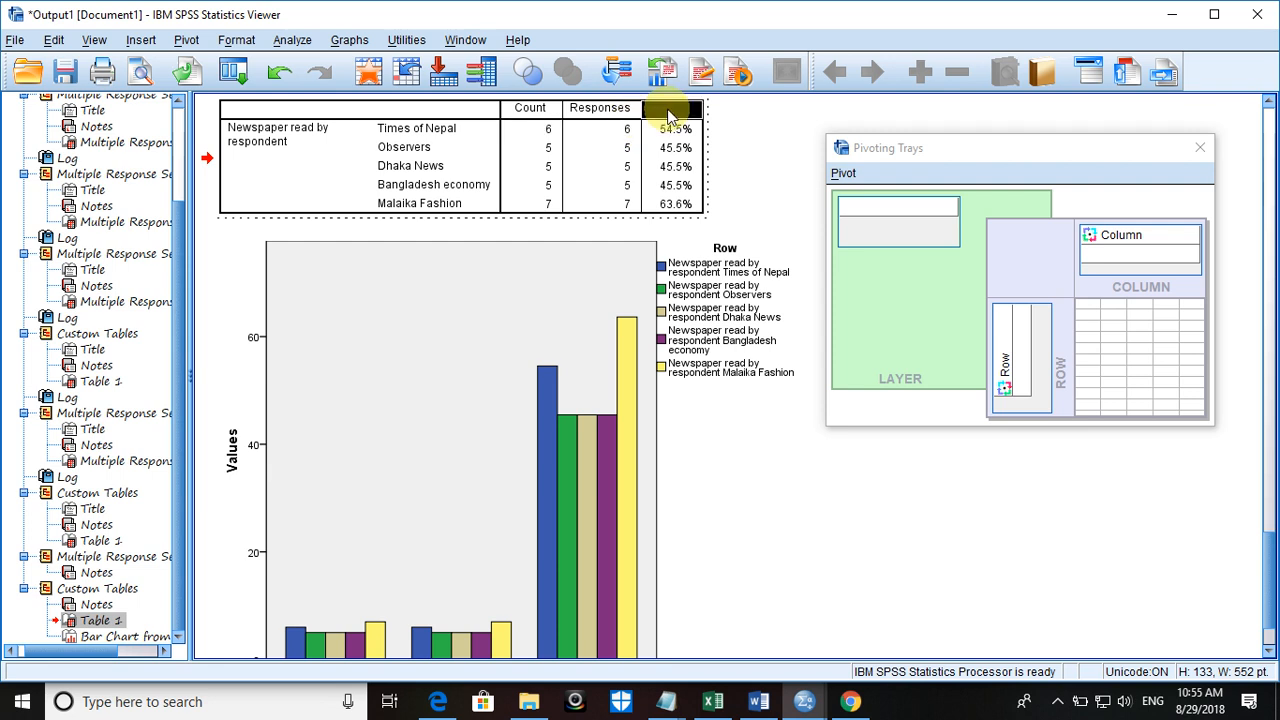
{"action": "right_click", "coordinate": [668, 116]}
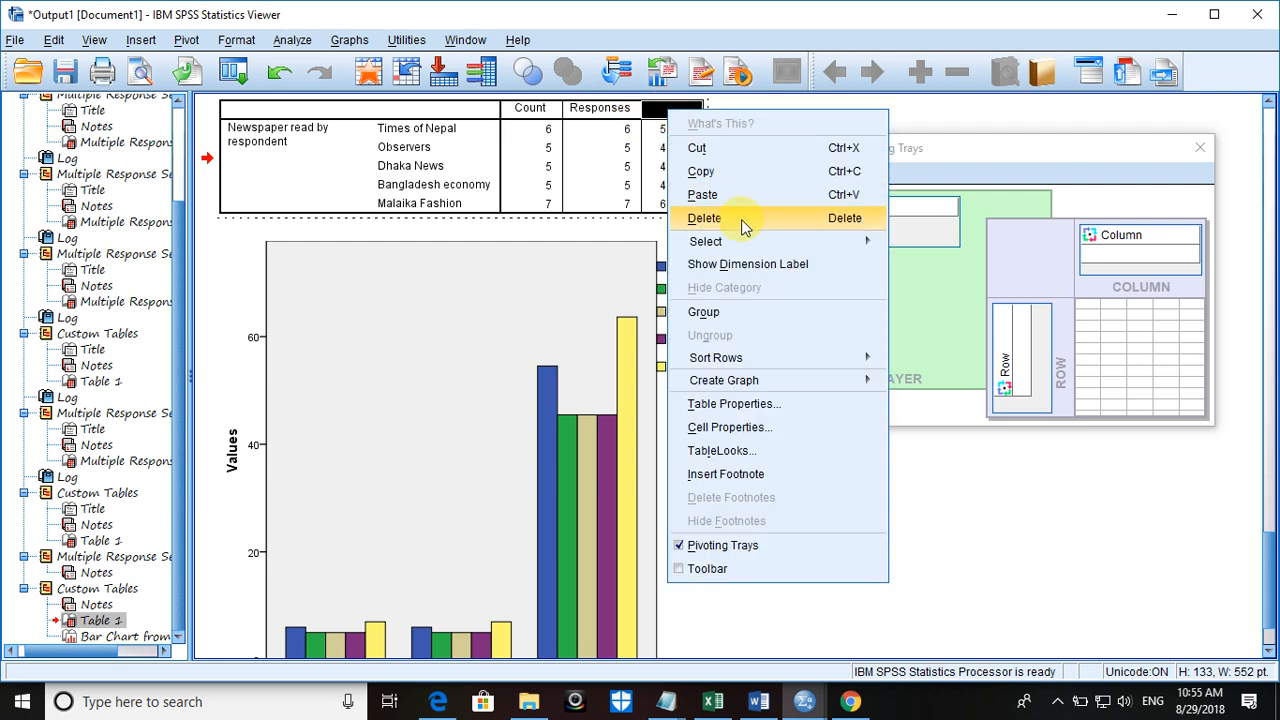
{"action": "mouse_move", "coordinate": [730, 244]}
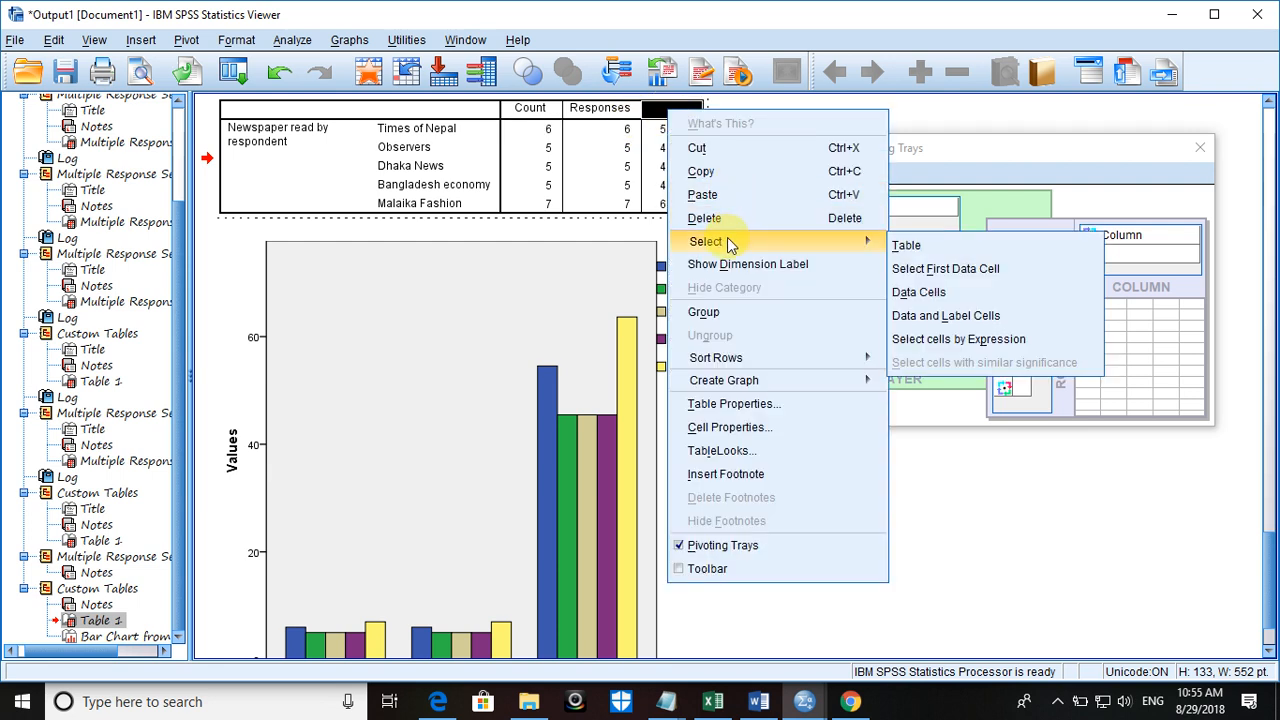
{"action": "left_click", "coordinate": [947, 318]}
{"action": "key", "text": "Delete"}
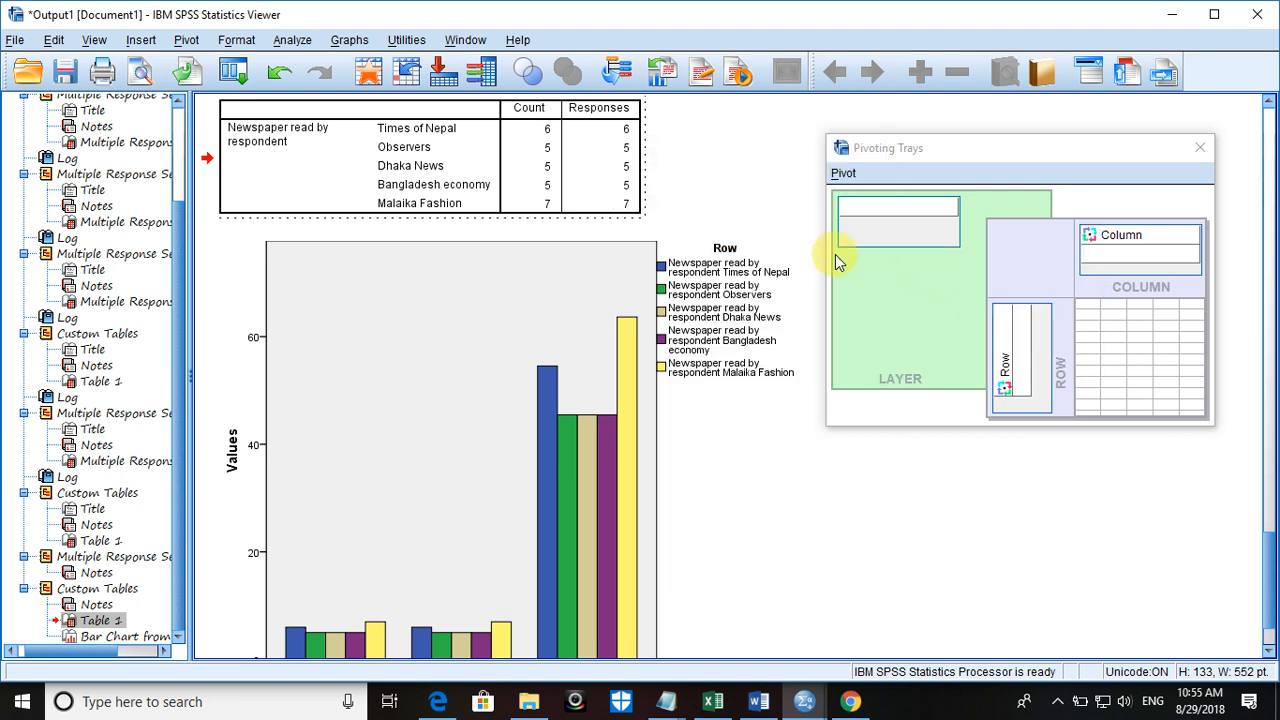
Step: Delete the data and label cells of the Count column in the last custom table
{"action": "left_click", "coordinate": [594, 112]}
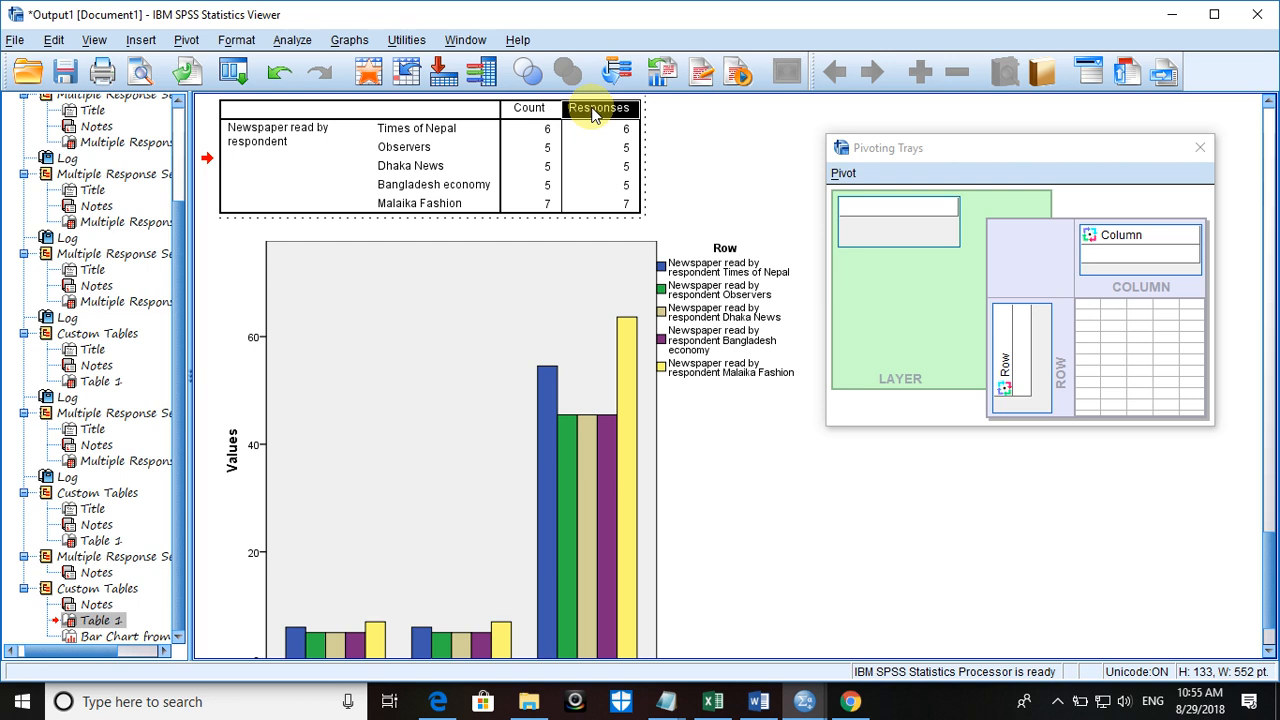
{"action": "right_click", "coordinate": [552, 110]}
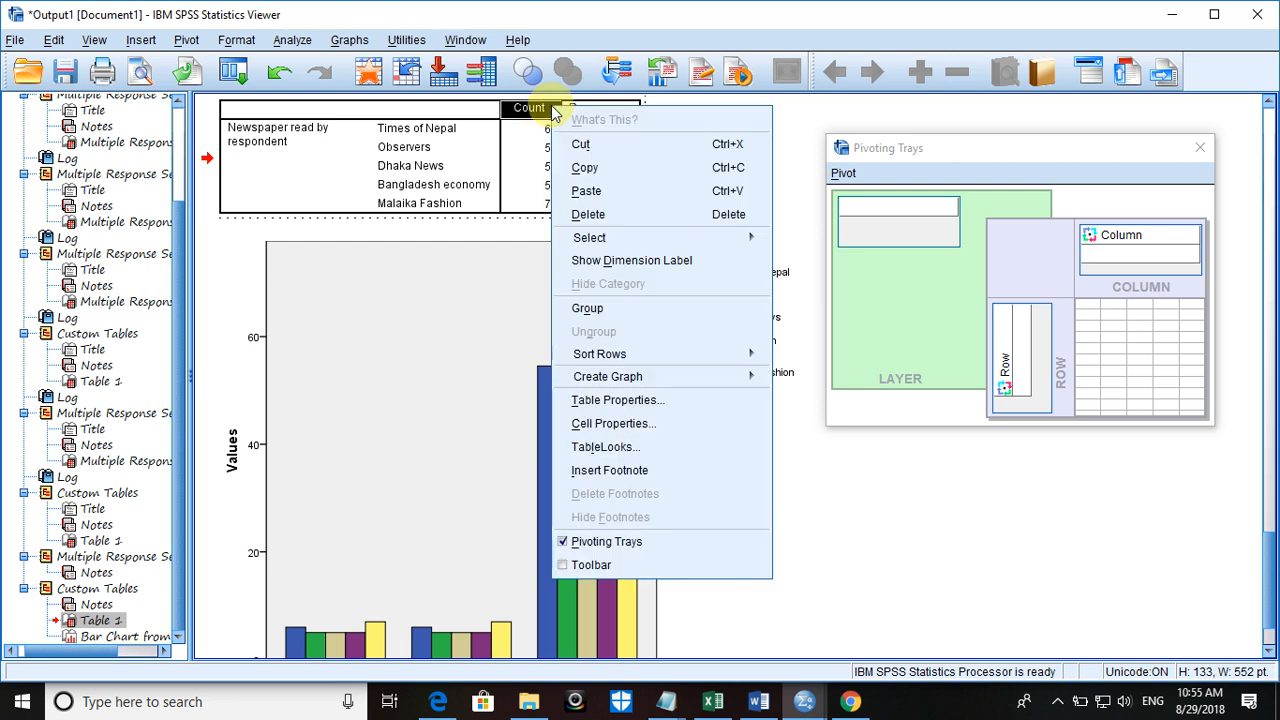
{"action": "mouse_move", "coordinate": [625, 240]}
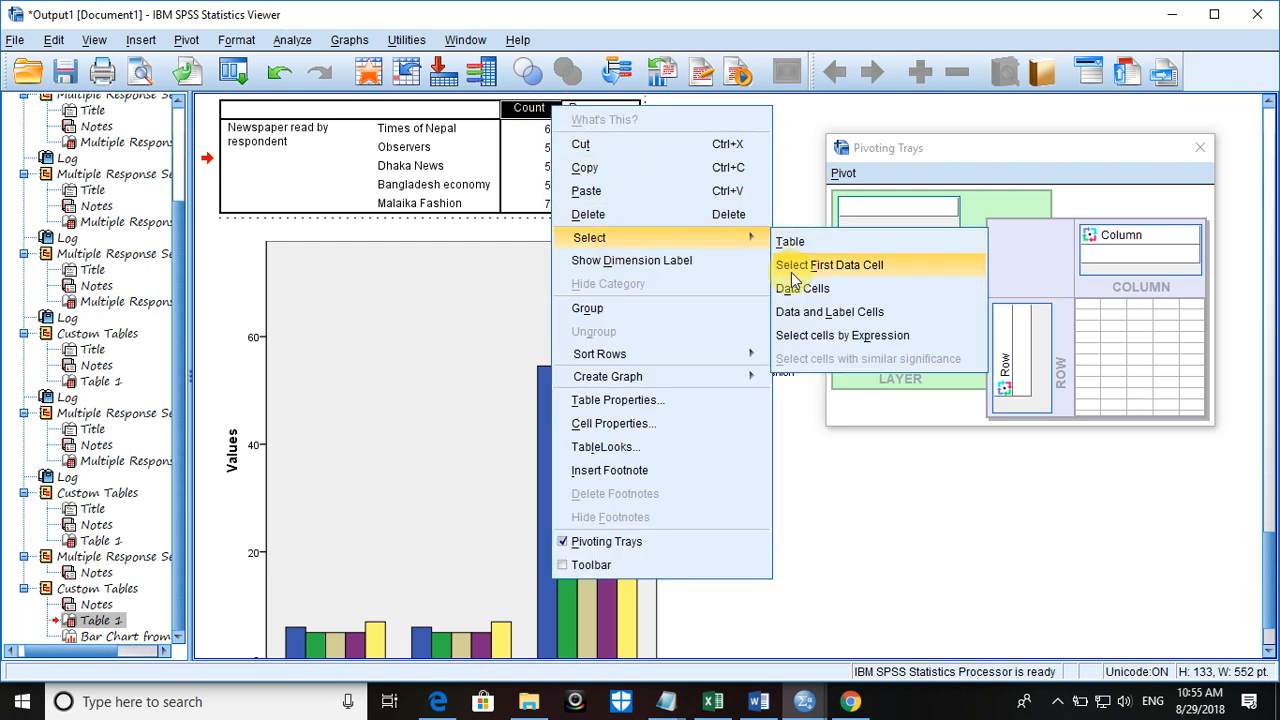
{"action": "left_click", "coordinate": [800, 313]}
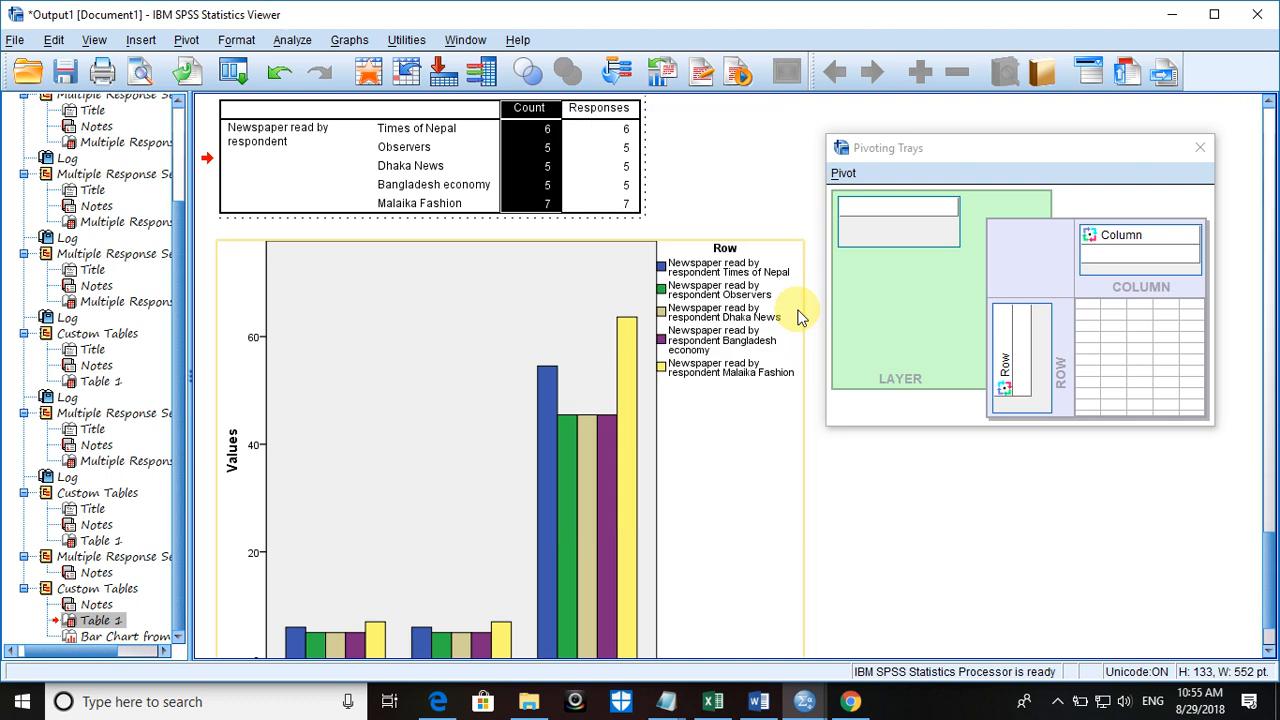
{"action": "key", "text": "Delete"}
Step: Reopen the custom table for editing and try creating a bar graph from its Observers row label
{"action": "left_click", "coordinate": [428, 169]}
{"action": "left_click", "coordinate": [490, 387]}
{"action": "right_click", "coordinate": [490, 387]}
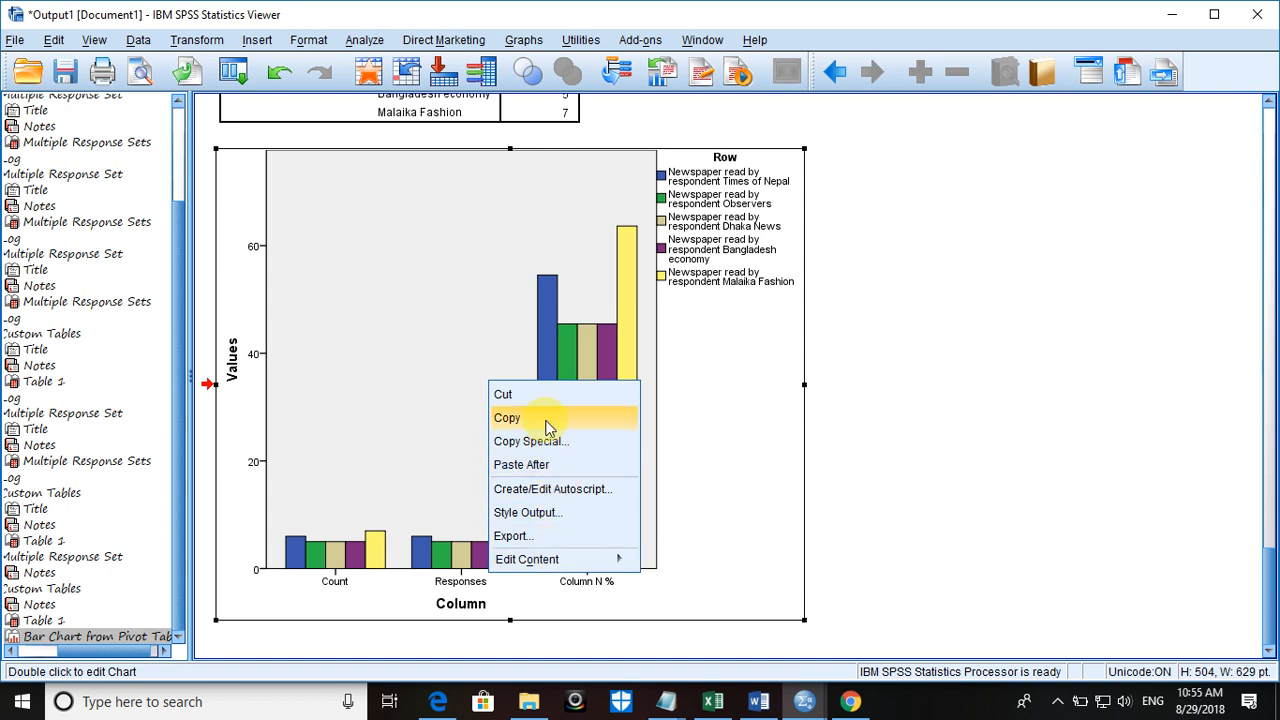
{"action": "left_click", "coordinate": [352, 112]}
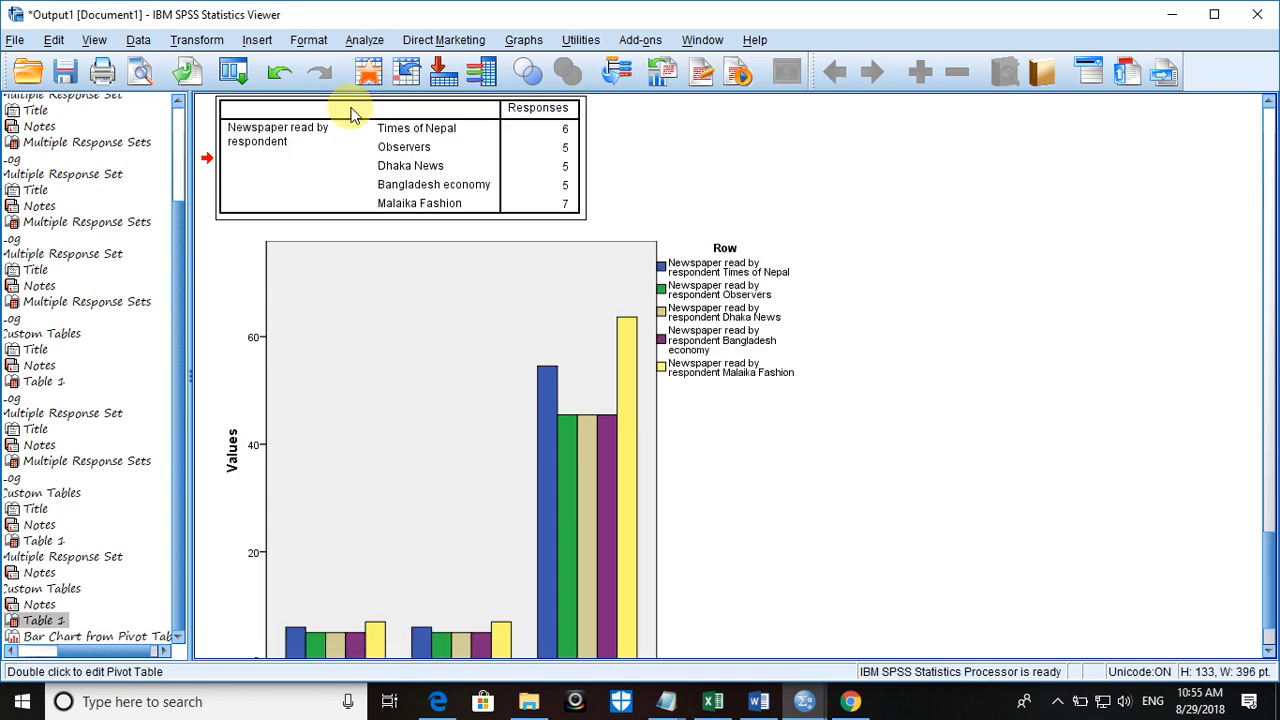
{"action": "double_click", "coordinate": [482, 156]}
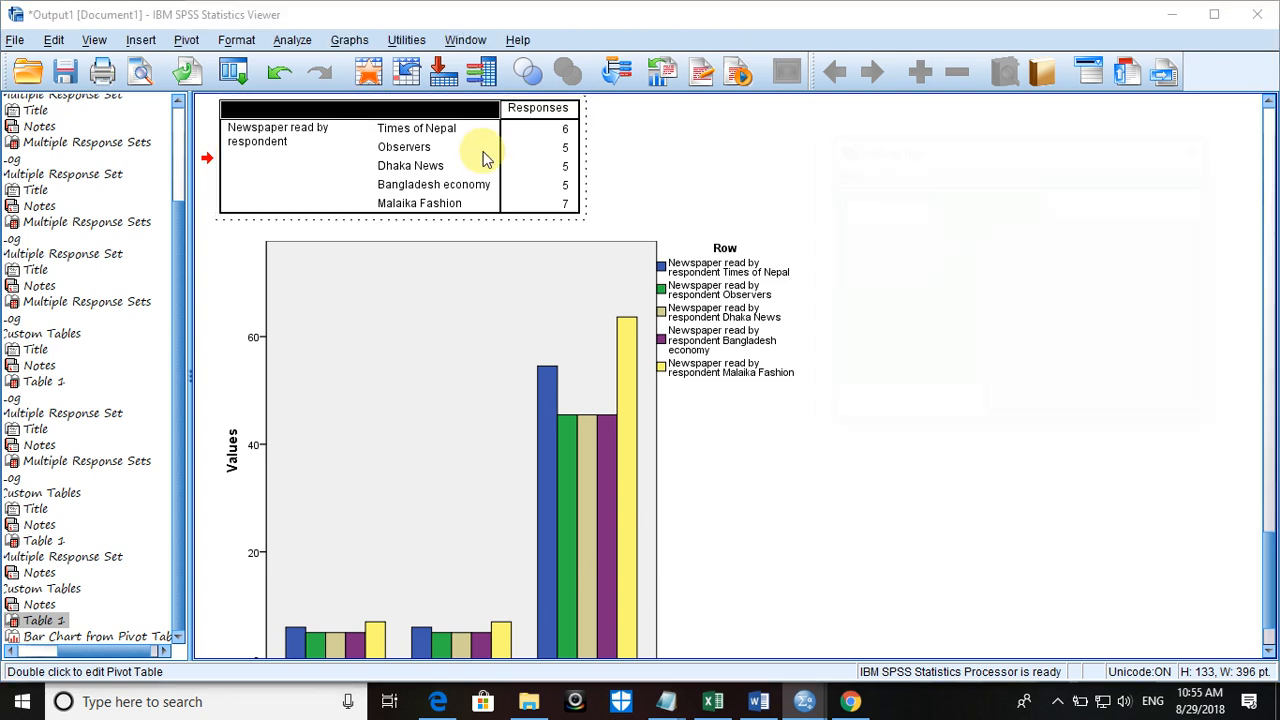
{"action": "right_click", "coordinate": [482, 152]}
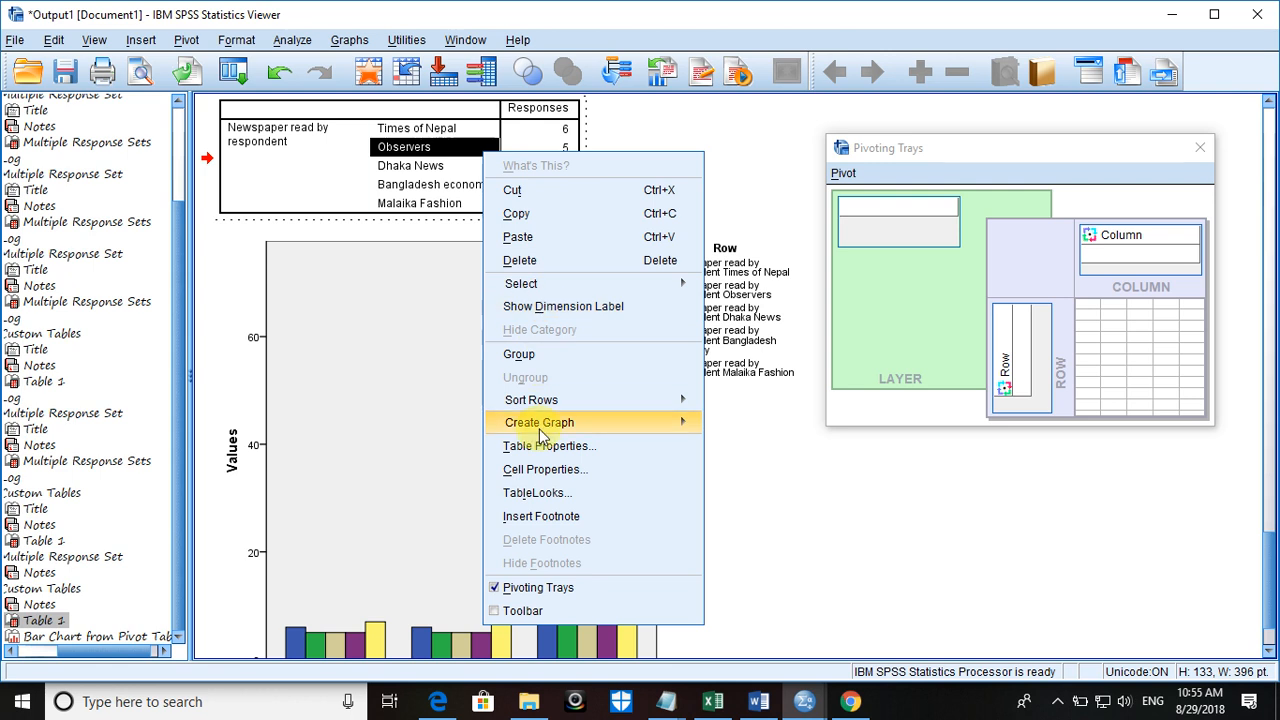
{"action": "mouse_move", "coordinate": [540, 428]}
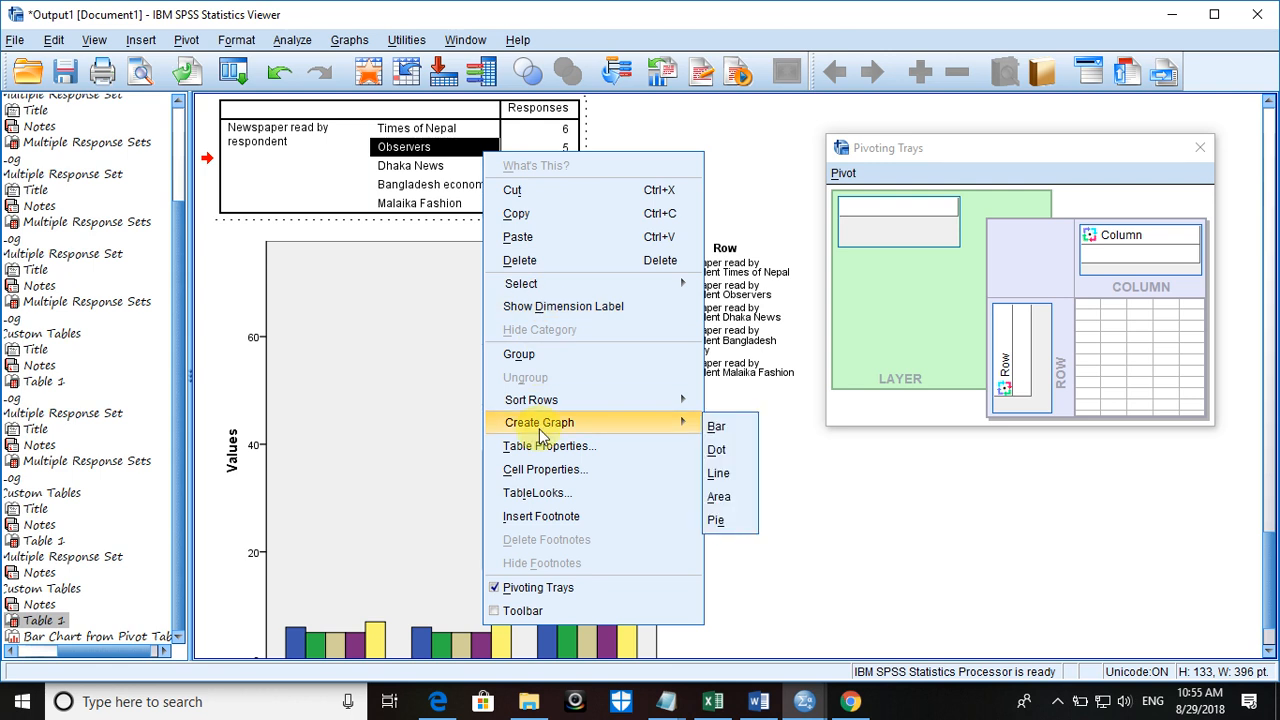
{"action": "left_click", "coordinate": [716, 428]}
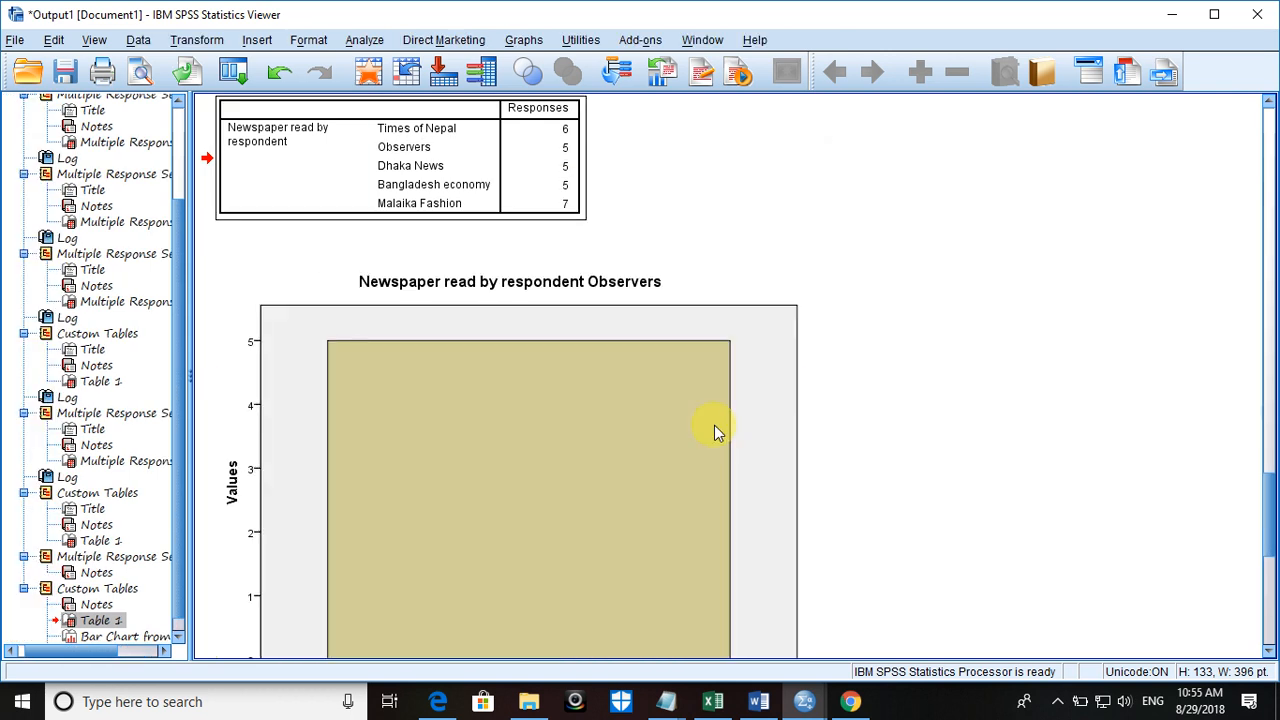
Step: Delete the bar chart titled Newspaper read by respondent Observers
{"action": "left_click_drag", "start_coordinate": [1265, 528], "coordinate": [1270, 615]}
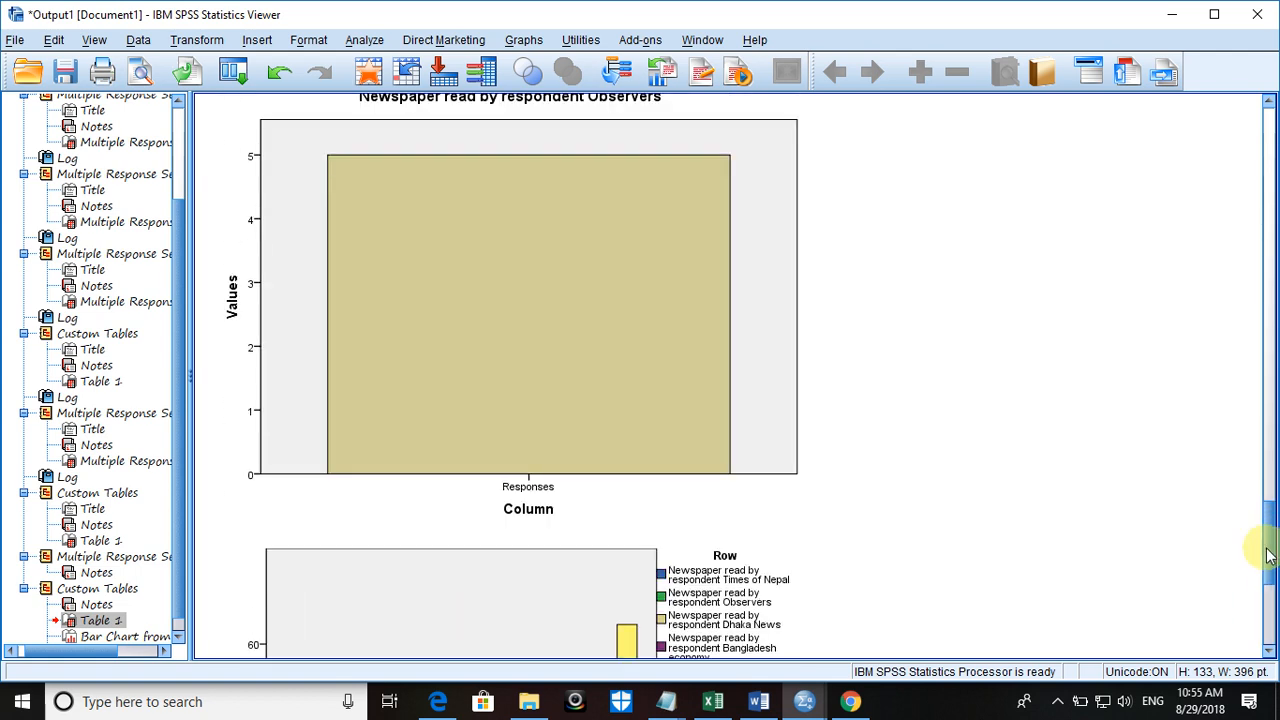
{"action": "left_click", "coordinate": [668, 228]}
{"action": "left_click", "coordinate": [609, 103]}
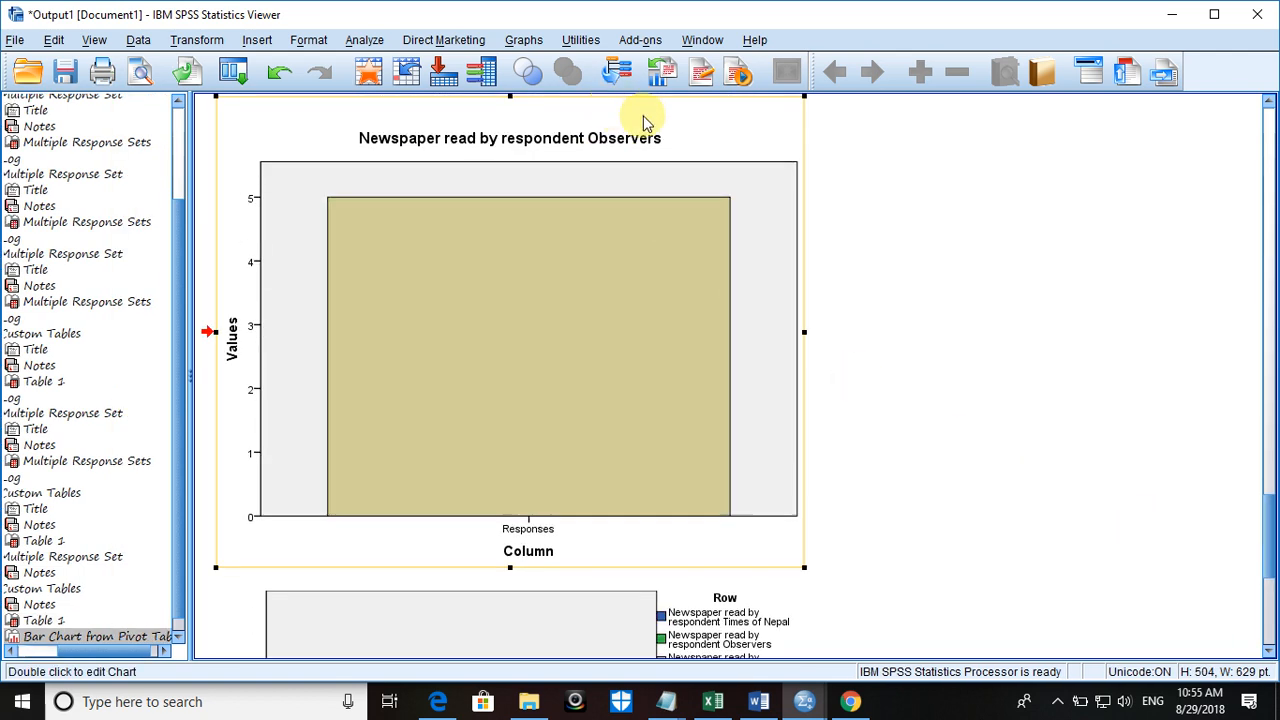
{"action": "key", "text": "Delete"}
Step: Reopen the custom table for editing and create a bar graph from its Responses column
{"action": "left_click", "coordinate": [423, 160]}
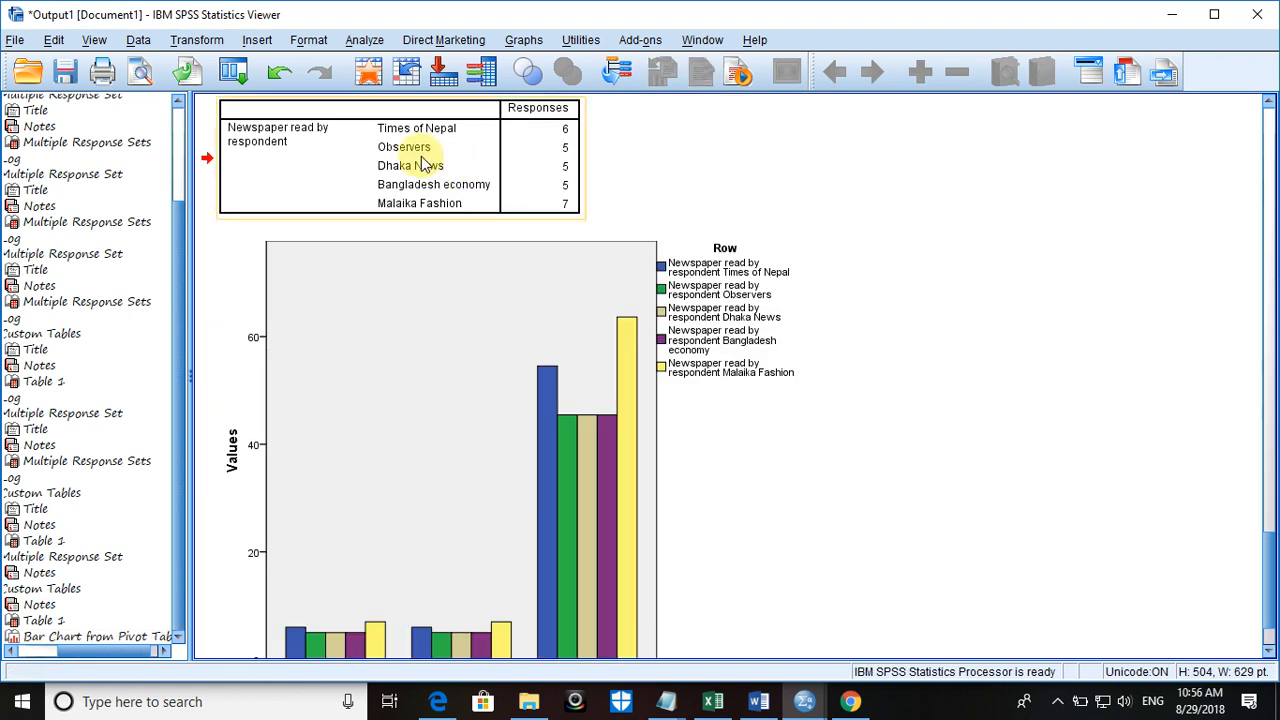
{"action": "double_click", "coordinate": [423, 160]}
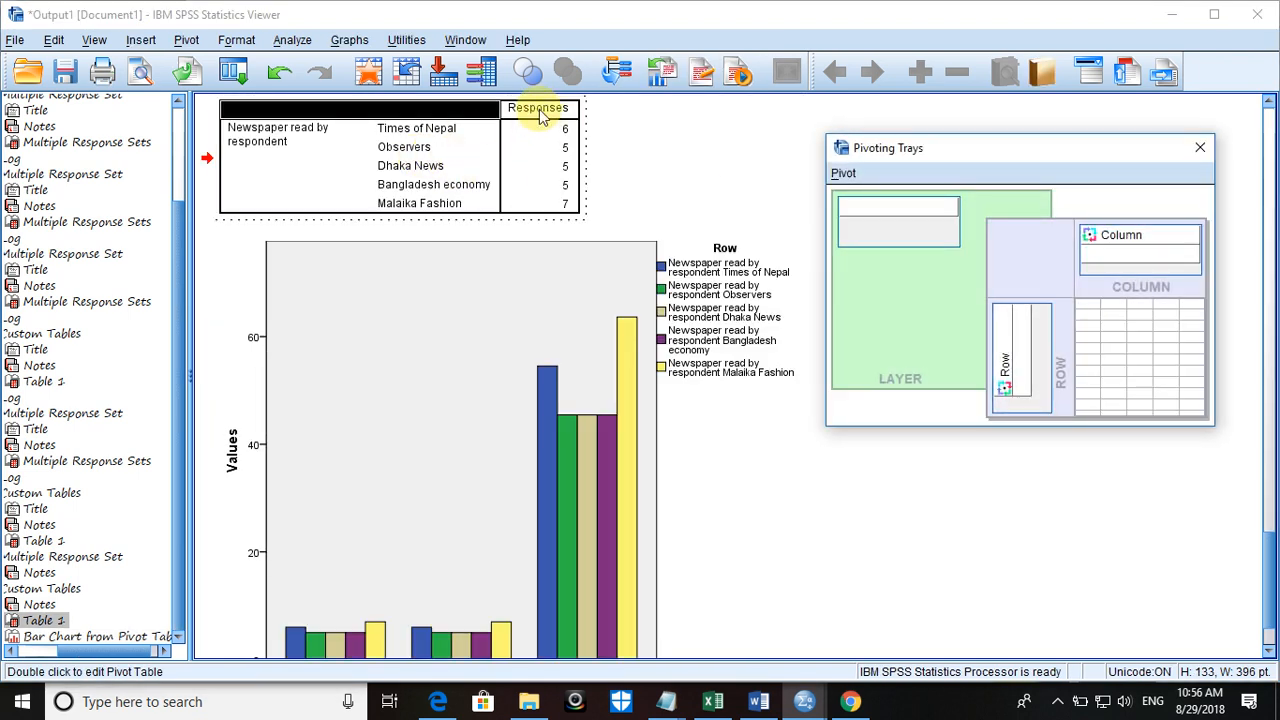
{"action": "left_click", "coordinate": [541, 115]}
{"action": "right_click", "coordinate": [540, 116]}
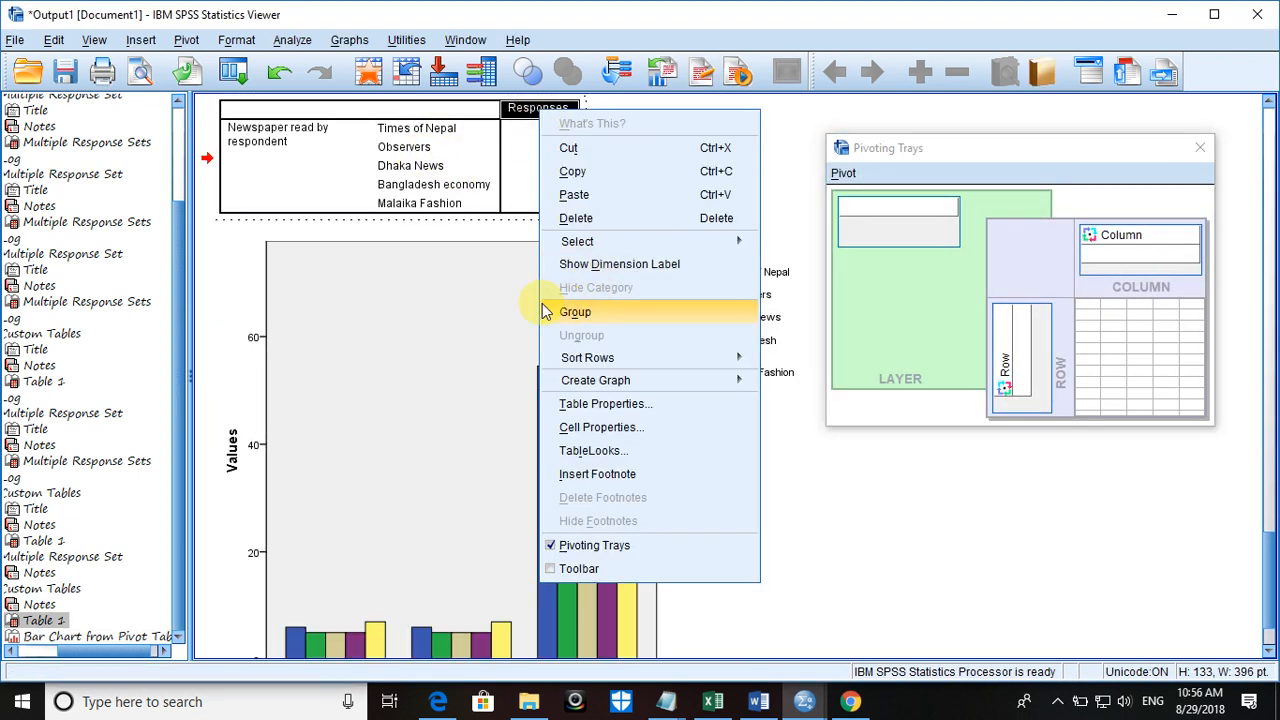
{"action": "mouse_move", "coordinate": [587, 370]}
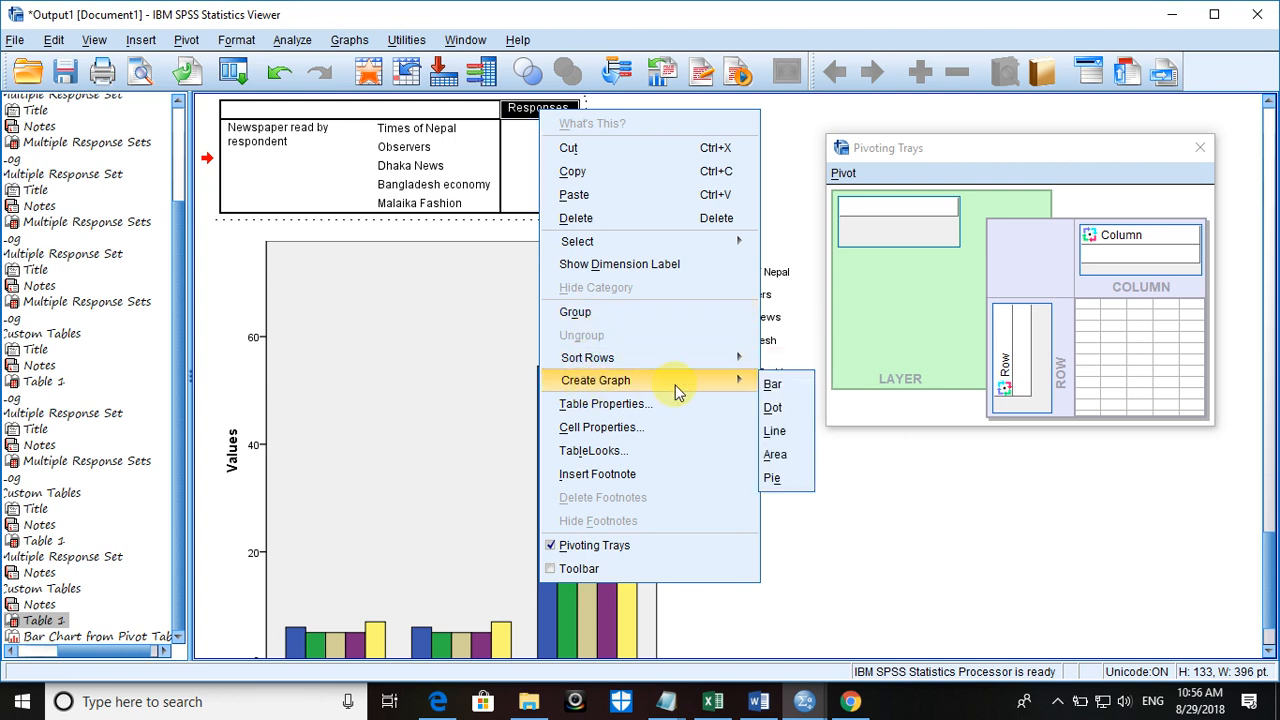
{"action": "left_click", "coordinate": [790, 390]}
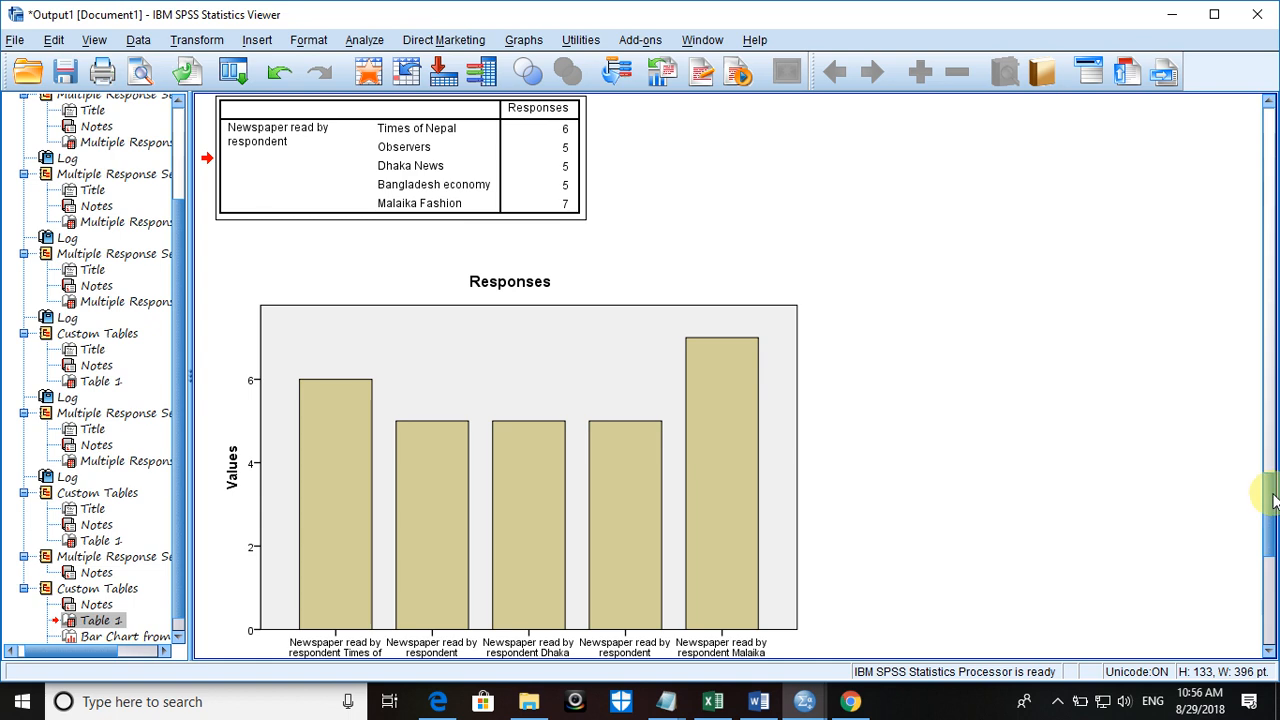
Step: Delete the older clustered bar chart that plots Count, Responses and Column N %
{"action": "scroll", "coordinate": [1272, 500], "scroll_direction": "down", "scroll_amount": 3}
{"action": "left_click", "coordinate": [584, 491]}
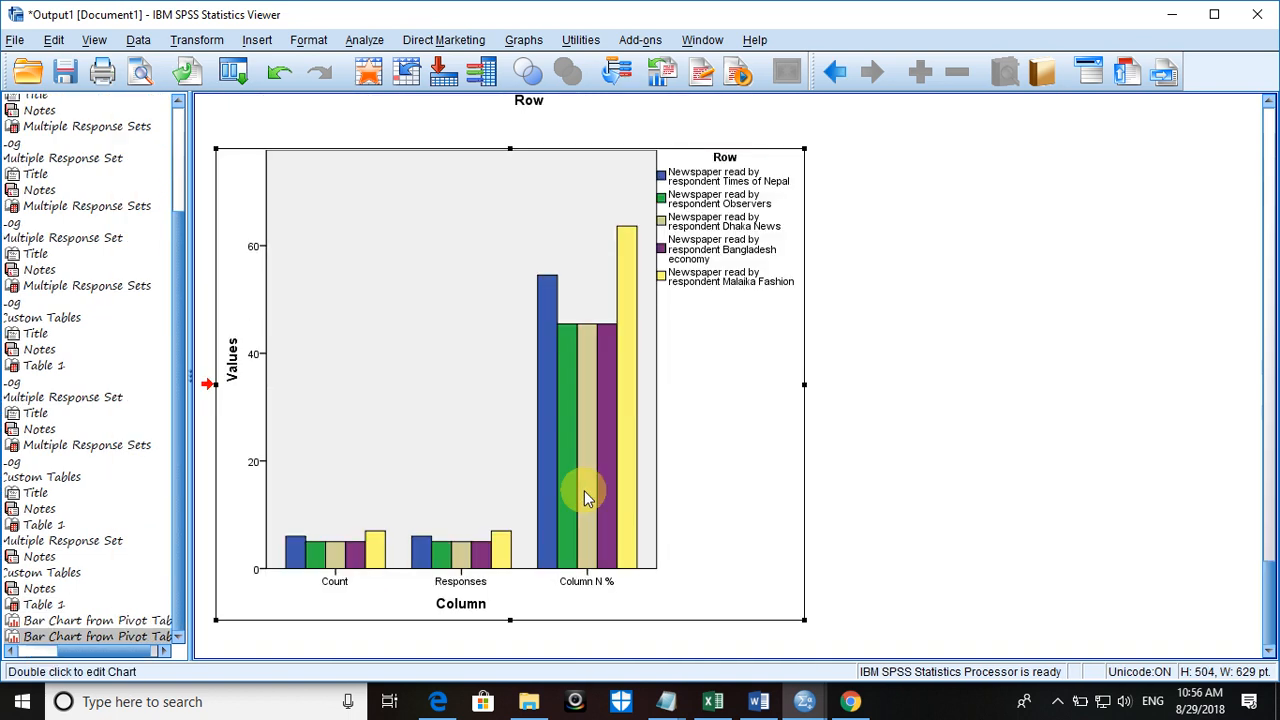
{"action": "key", "text": "Delete"}
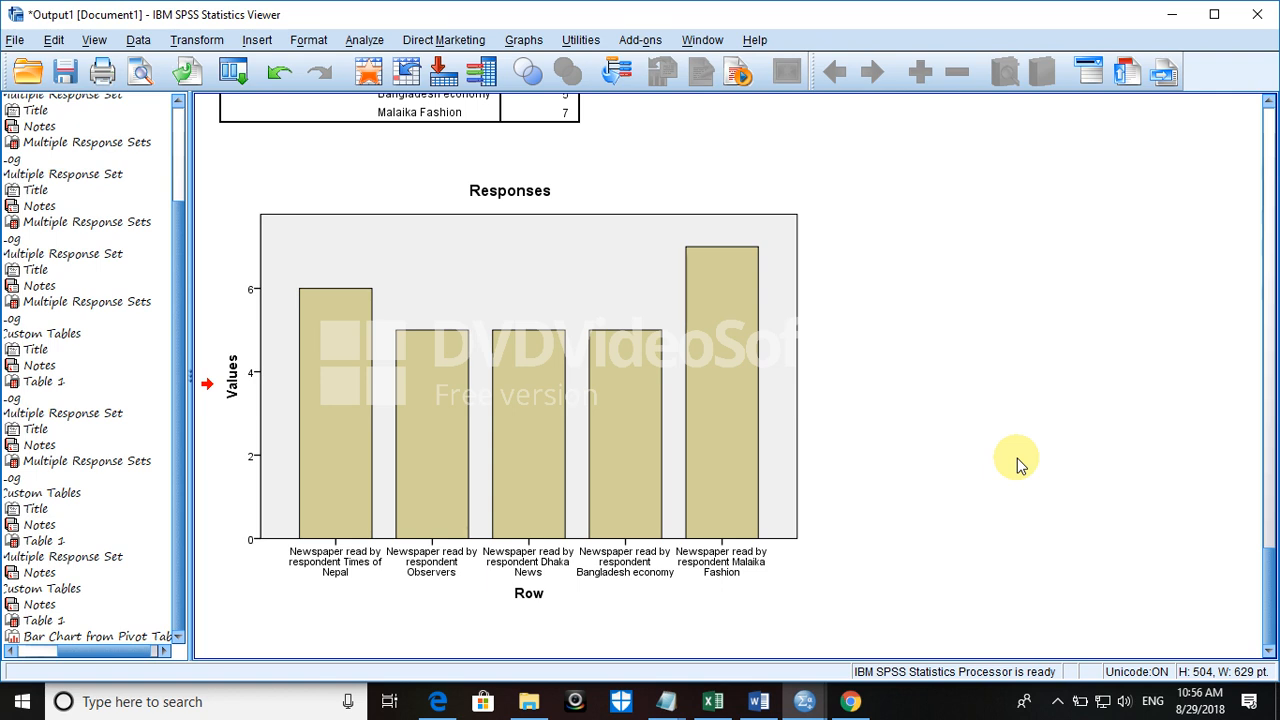
Step: Reopen the Custom Tables definition and reset all of its tabs
{"action": "left_click", "coordinate": [364, 40]}
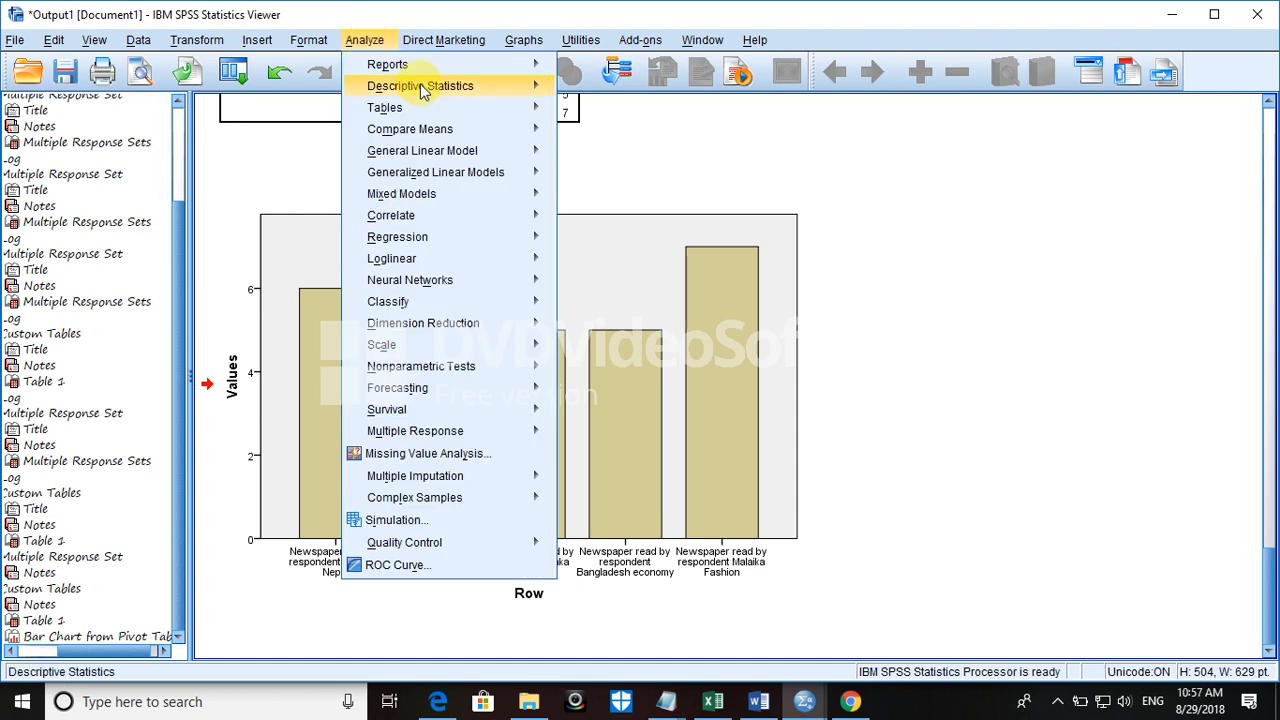
{"action": "mouse_move", "coordinate": [428, 108]}
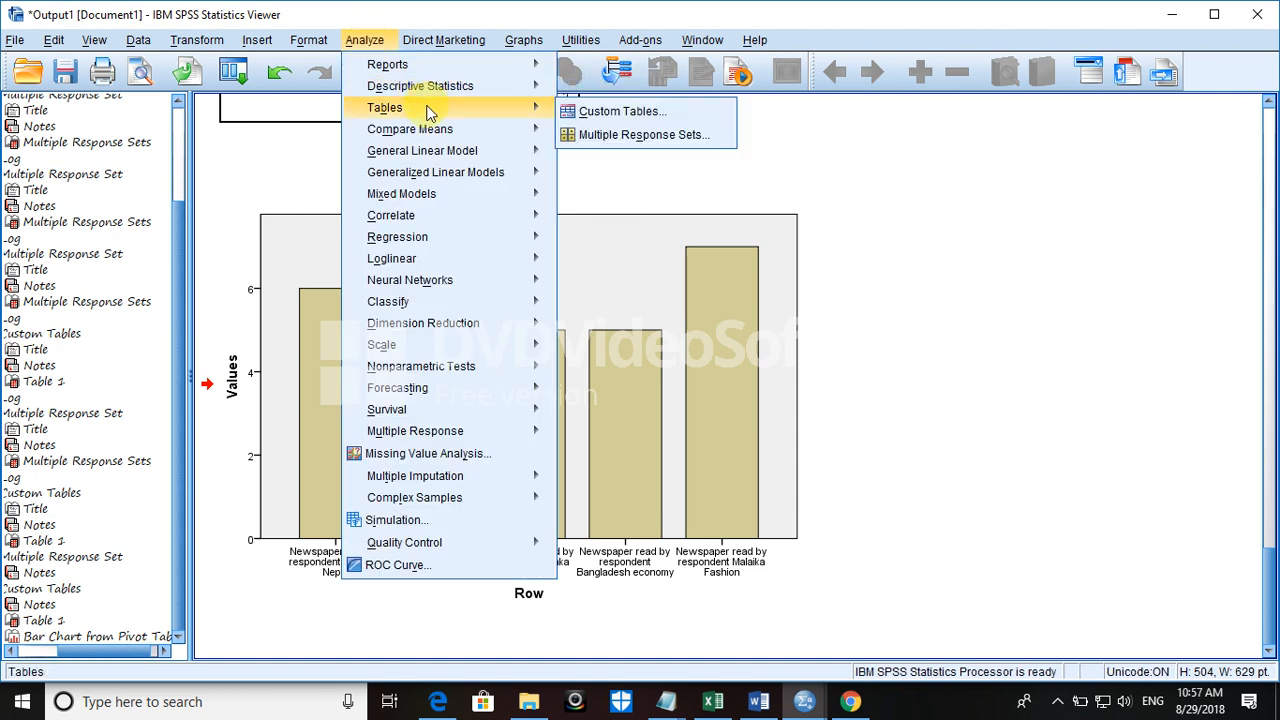
{"action": "left_click", "coordinate": [585, 118]}
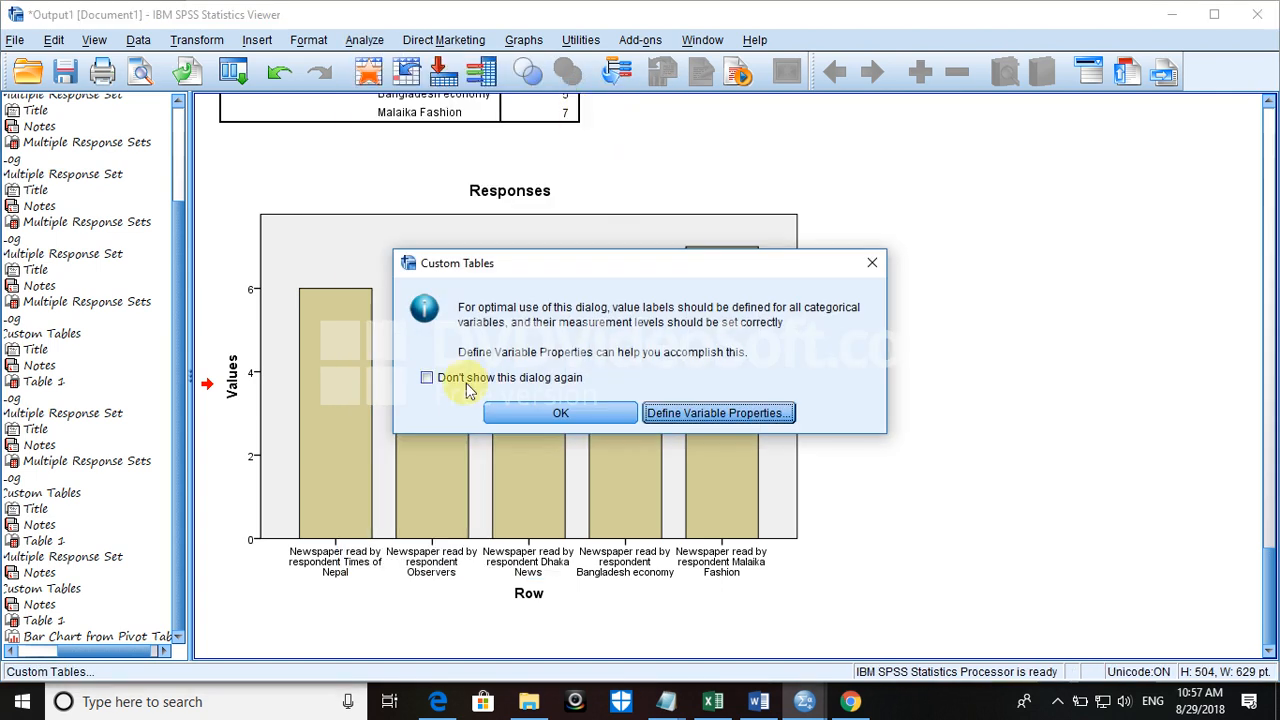
{"action": "left_click", "coordinate": [503, 412]}
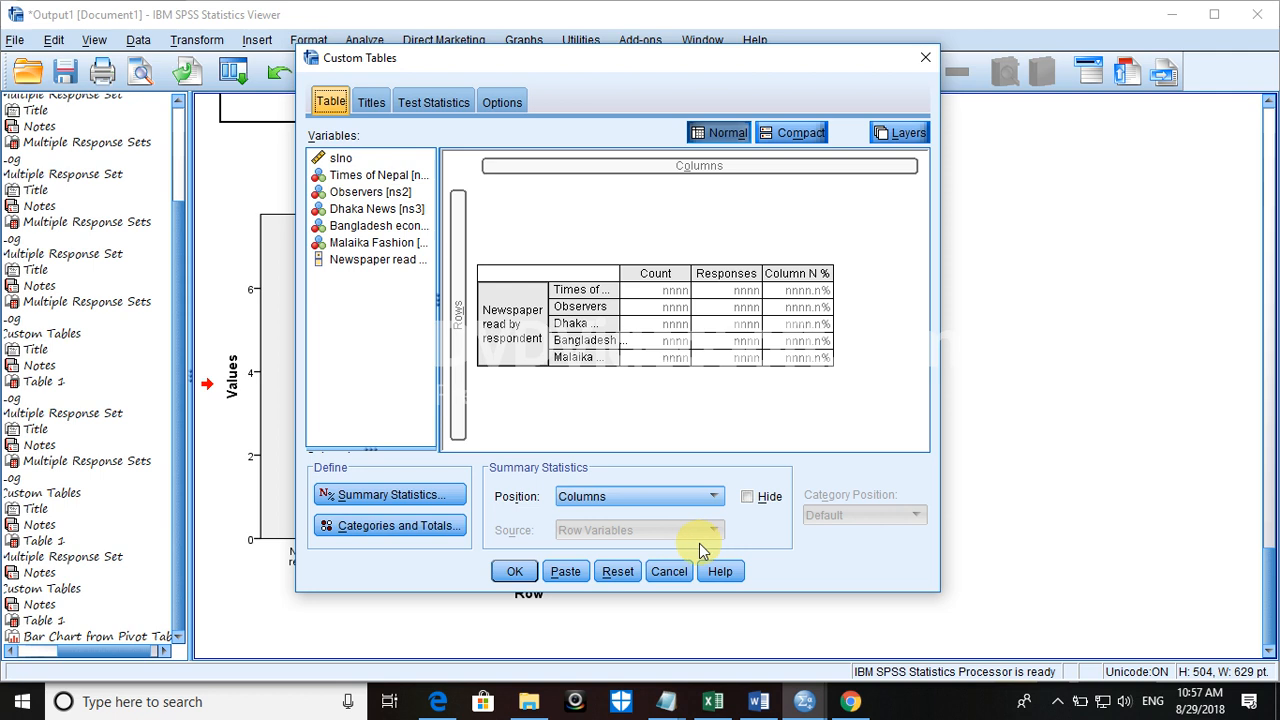
{"action": "left_click", "coordinate": [620, 571]}
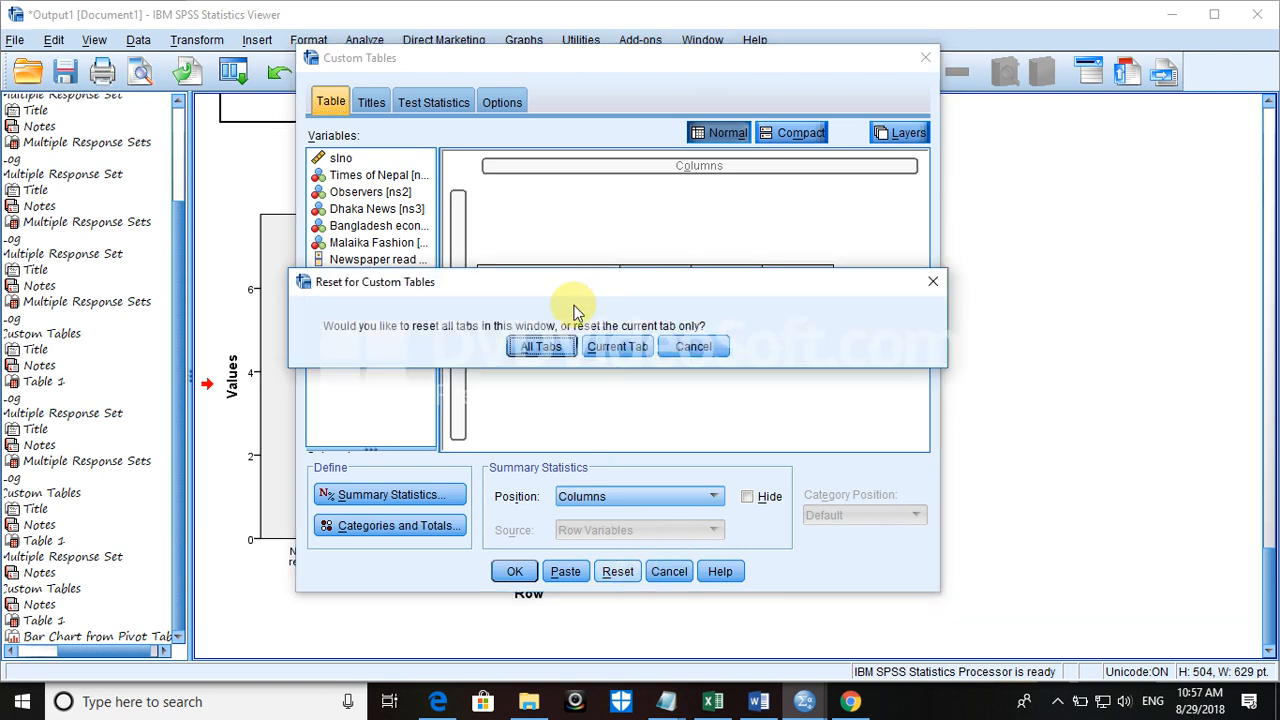
{"action": "left_click", "coordinate": [538, 347]}
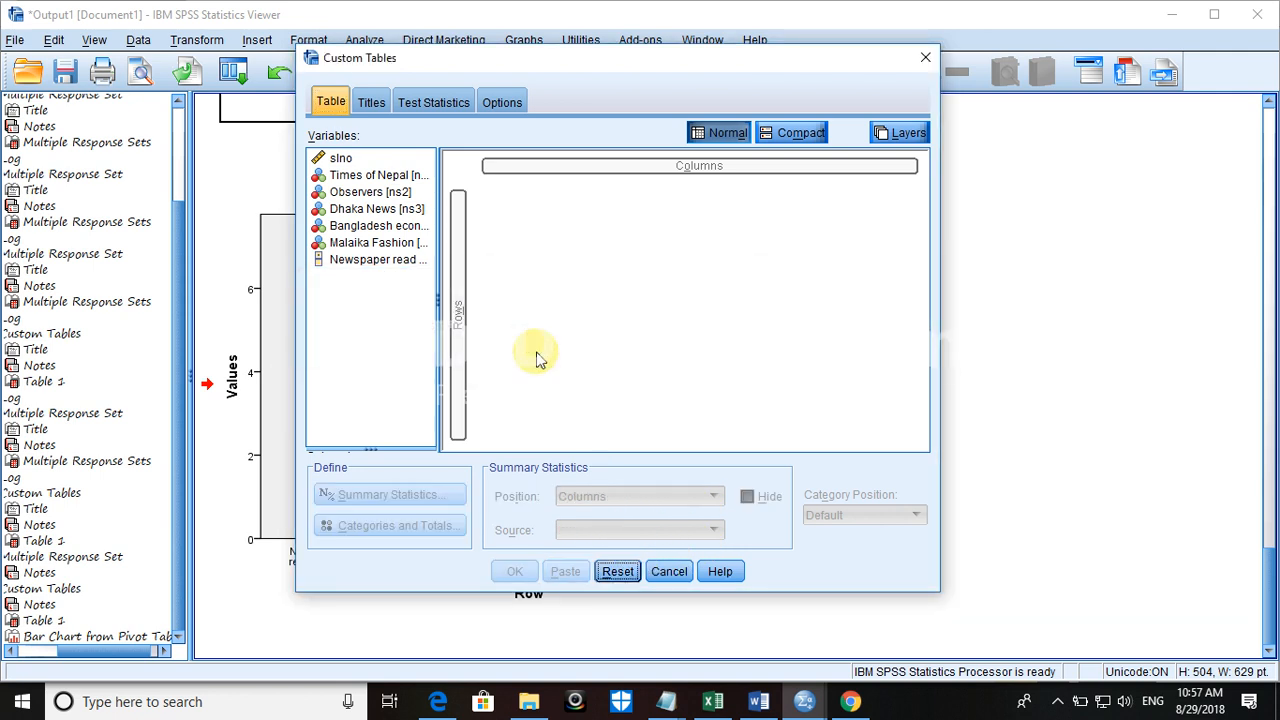
Step: Place the newspaper multiple response set in the rows of the empty custom table, and abandon the definition
{"action": "left_click", "coordinate": [375, 262]}
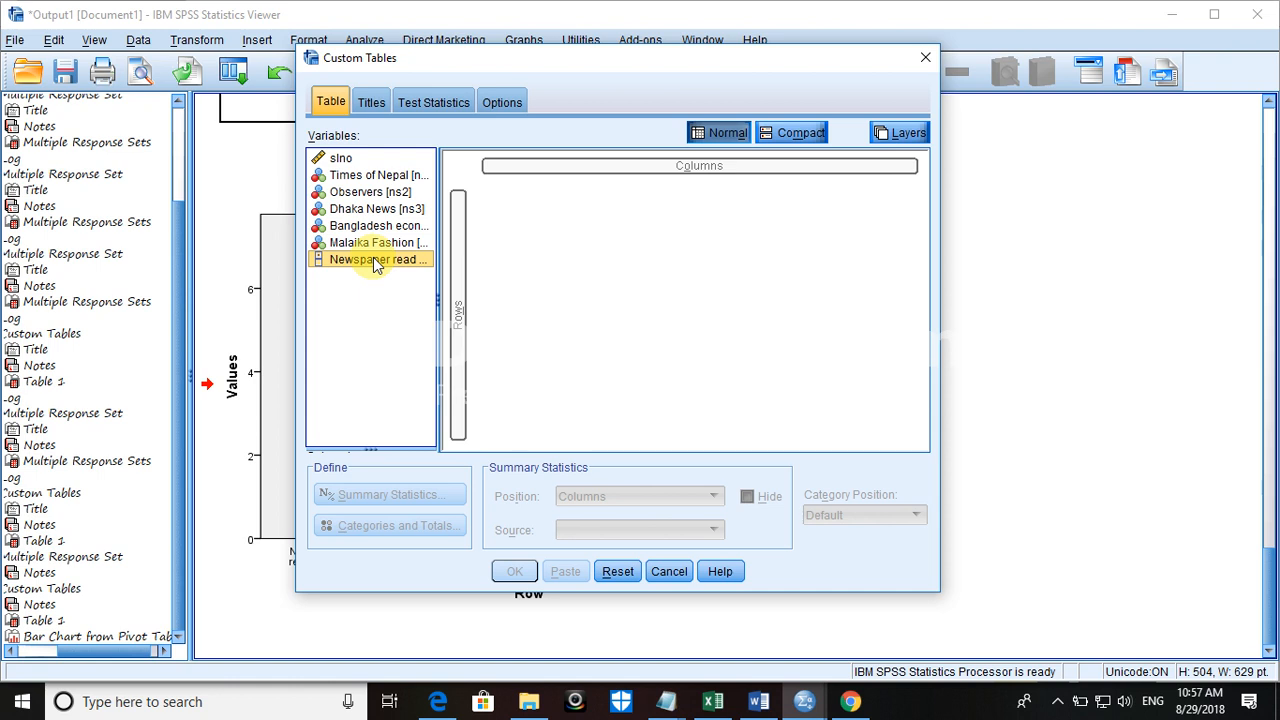
{"action": "left_click_drag", "start_coordinate": [375, 262], "coordinate": [458, 285]}
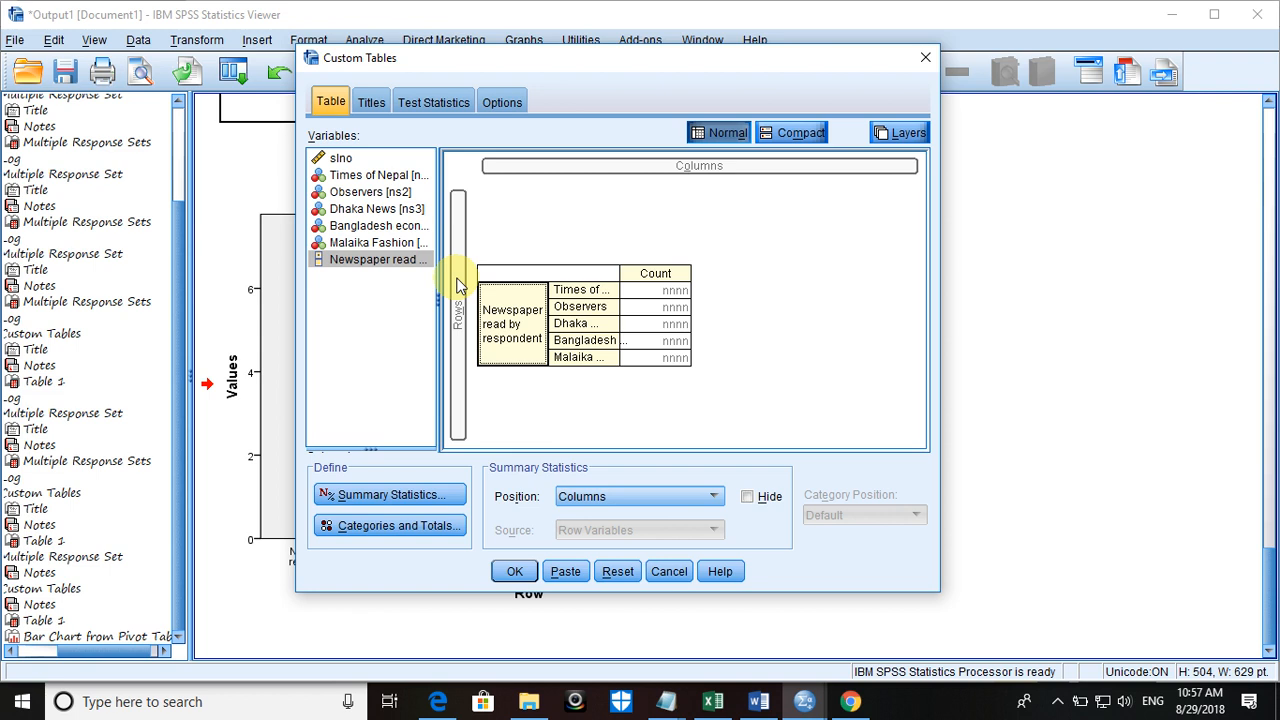
{"action": "left_click", "coordinate": [662, 575]}
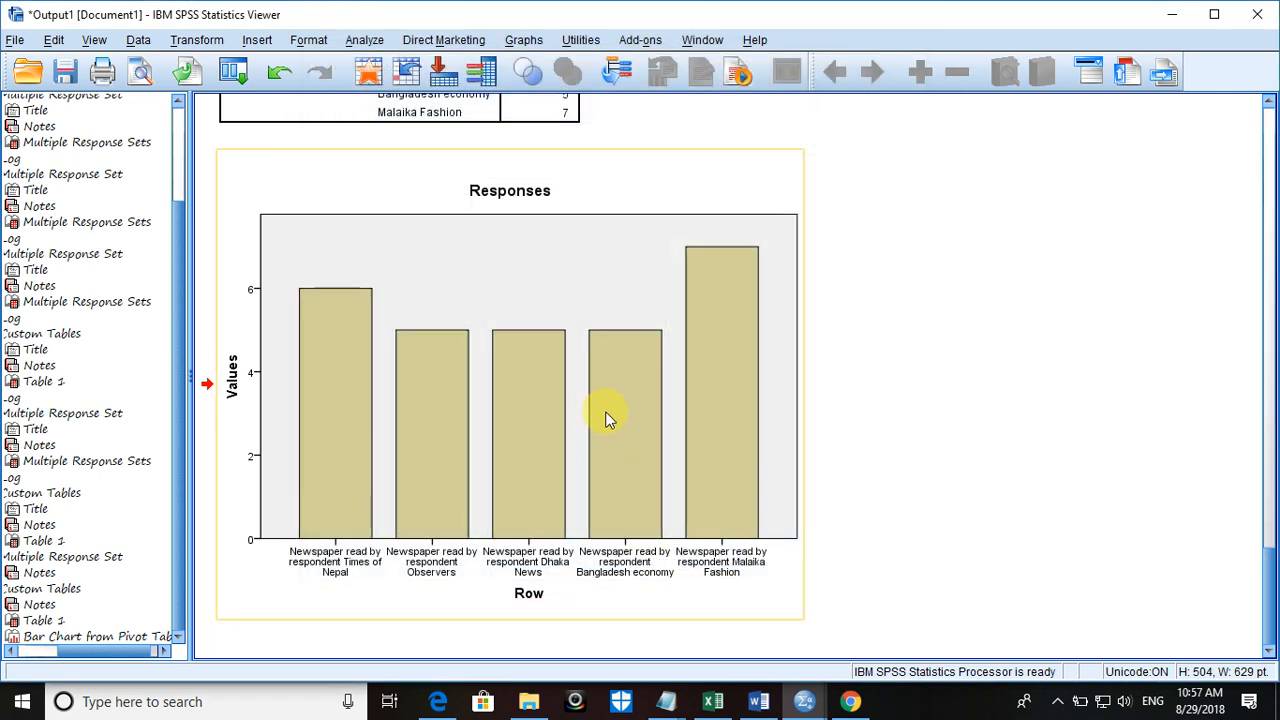
Step: Review the variables, coding and counted value of the multiple response set $nr, and close its definition without changes
{"action": "left_click", "coordinate": [365, 44]}
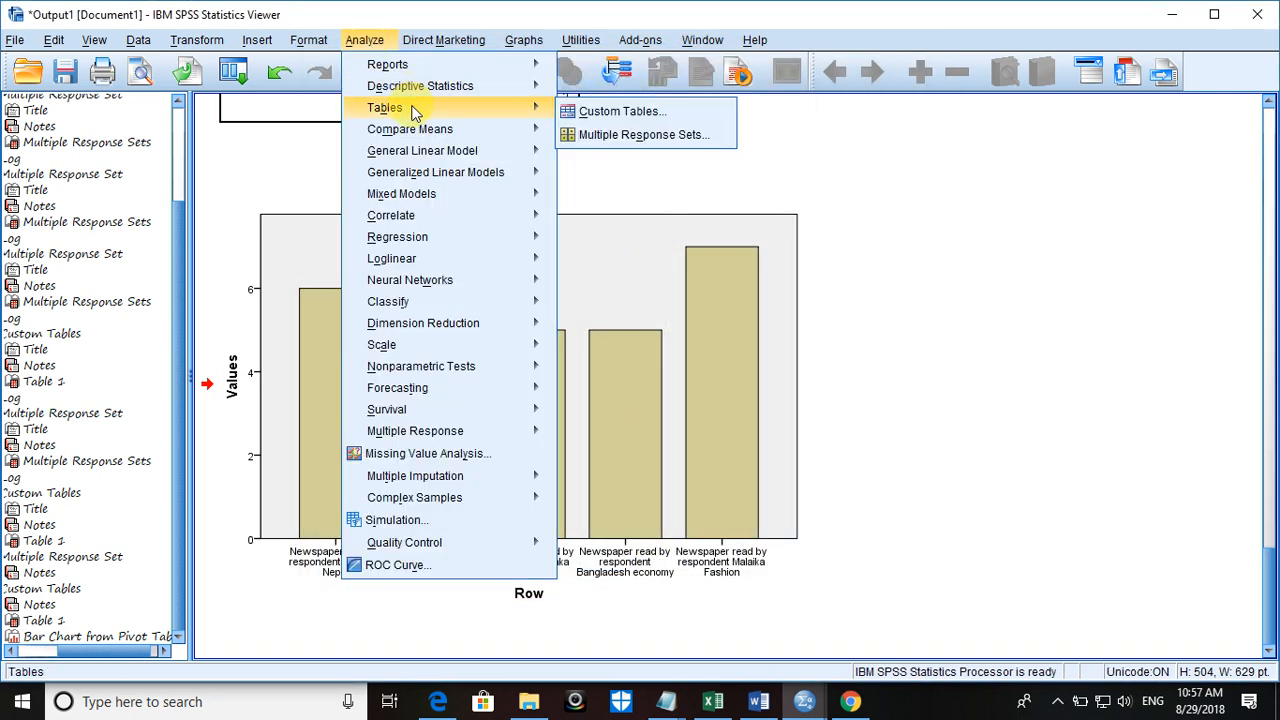
{"action": "mouse_move", "coordinate": [528, 107]}
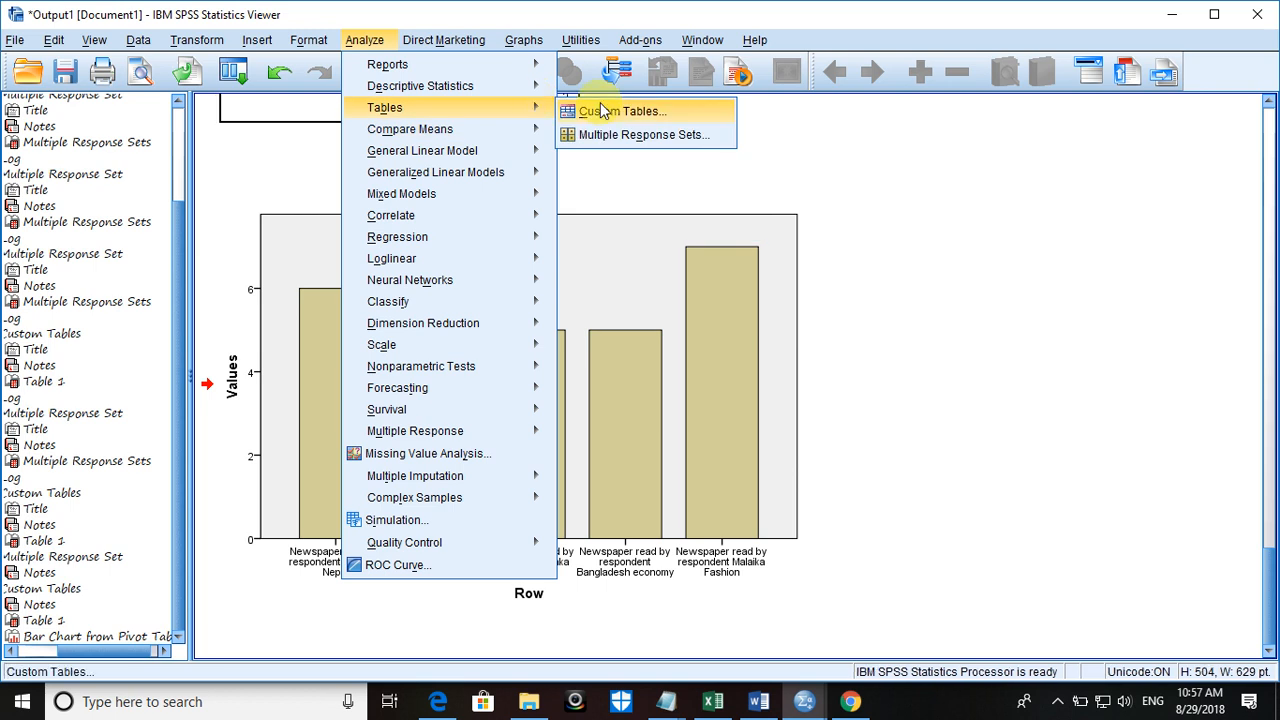
{"action": "left_click", "coordinate": [646, 136]}
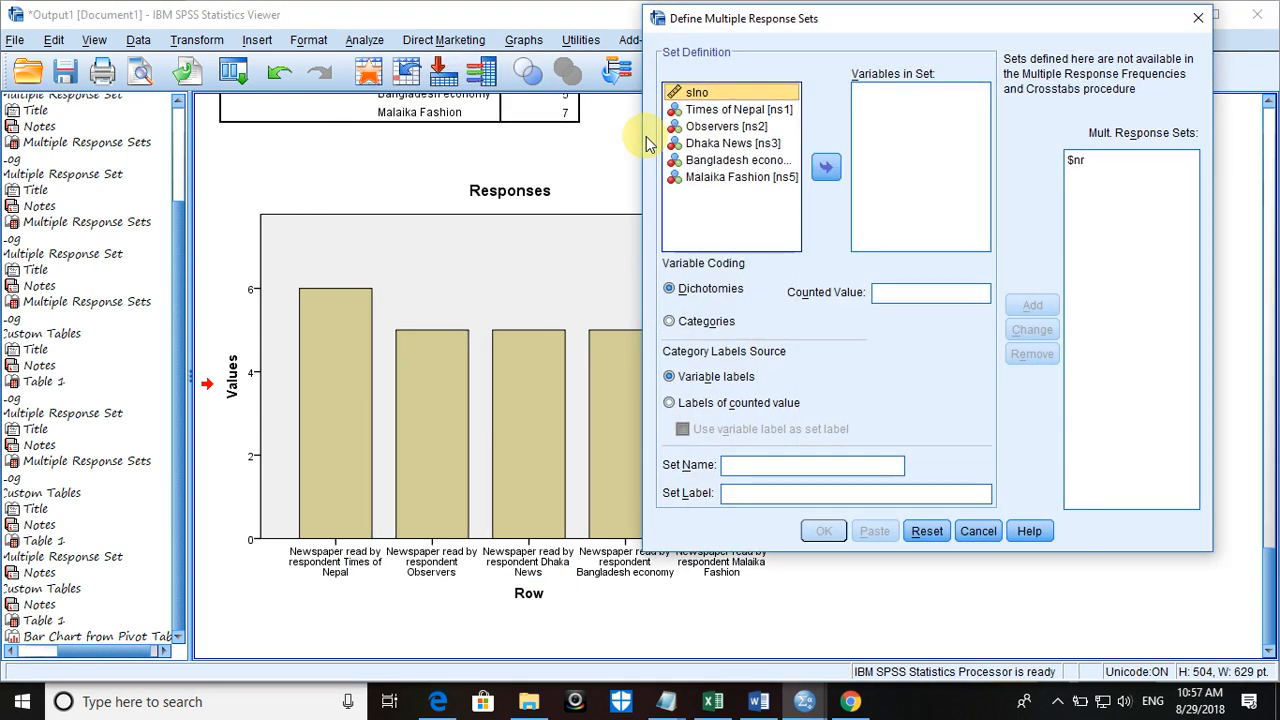
{"action": "left_click", "coordinate": [1077, 160]}
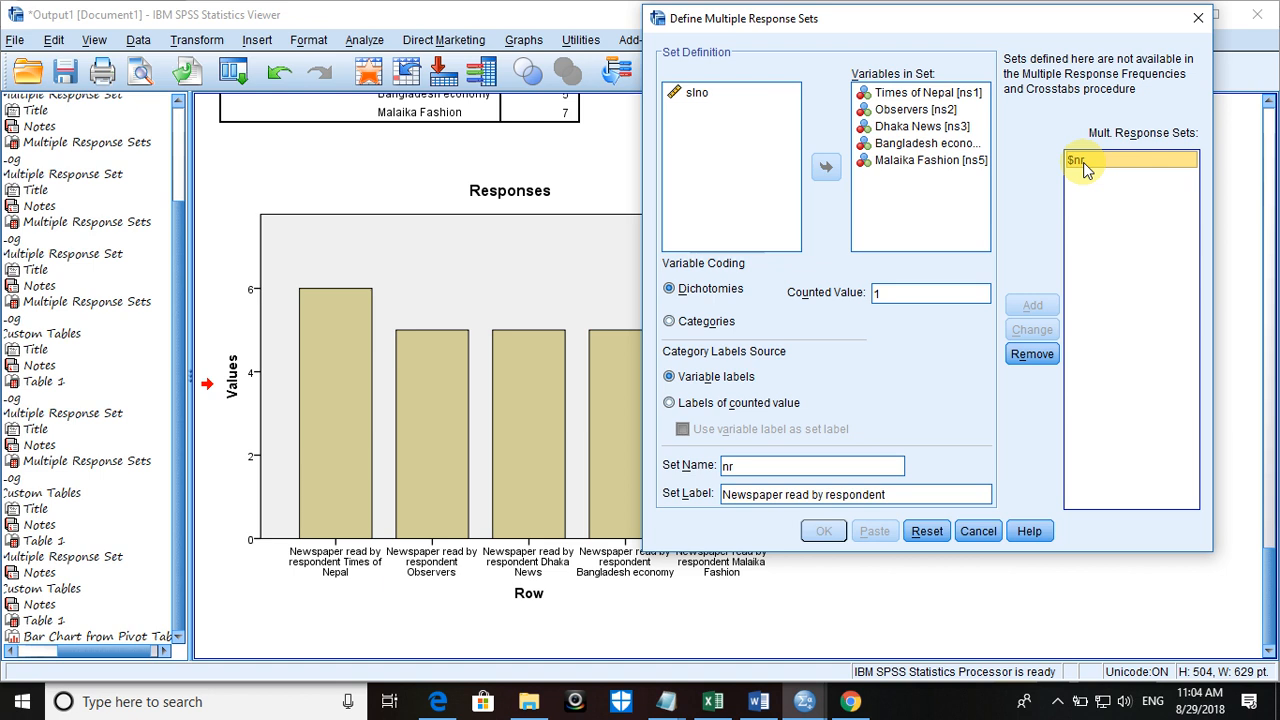
{"action": "left_click", "coordinate": [918, 292]}
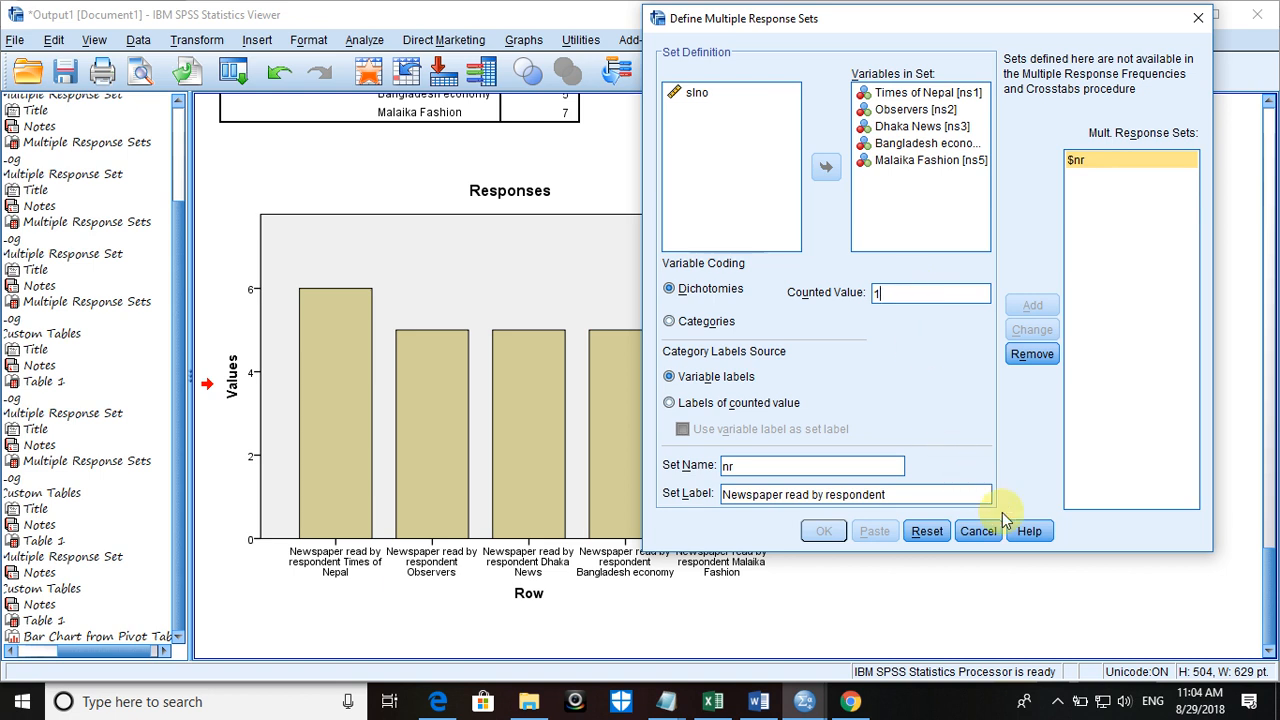
{"action": "left_click", "coordinate": [978, 531]}
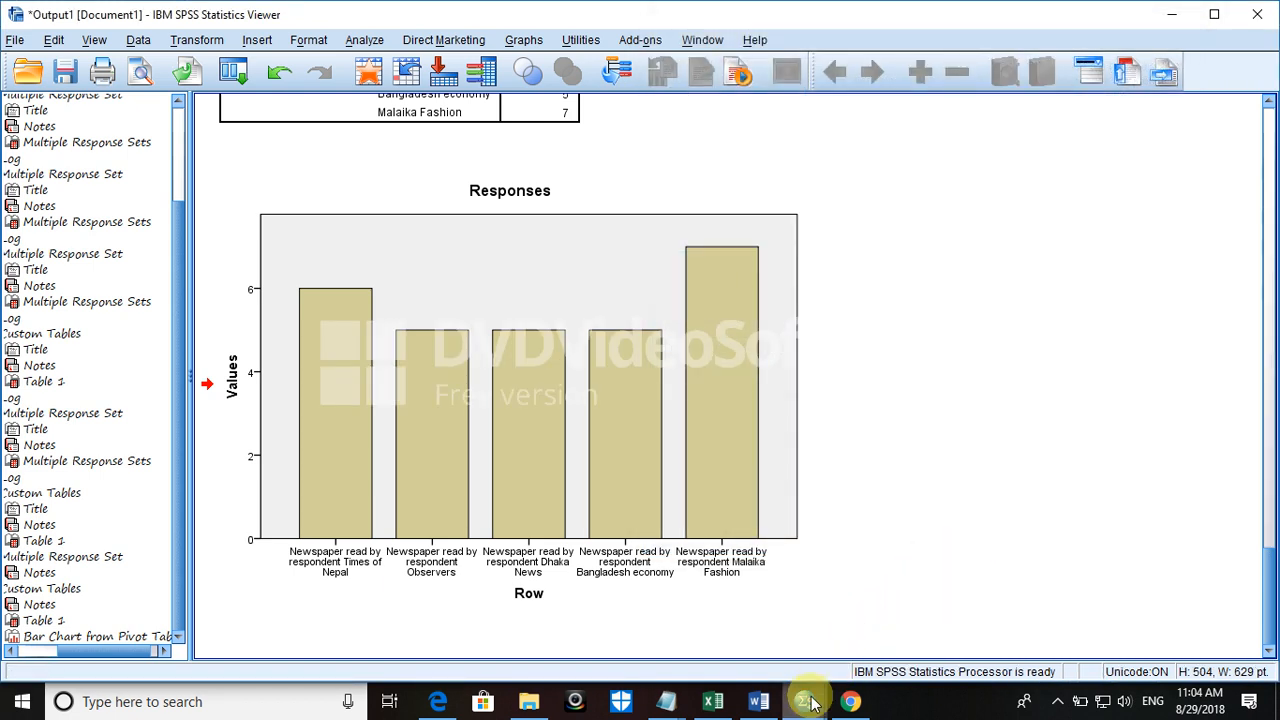
Step: Switch to the Data Editor and examine the coding of the newspaper variables, selecting the ns1 cell of row 8
{"action": "mouse_move", "coordinate": [806, 700]}
{"action": "left_click", "coordinate": [660, 672]}
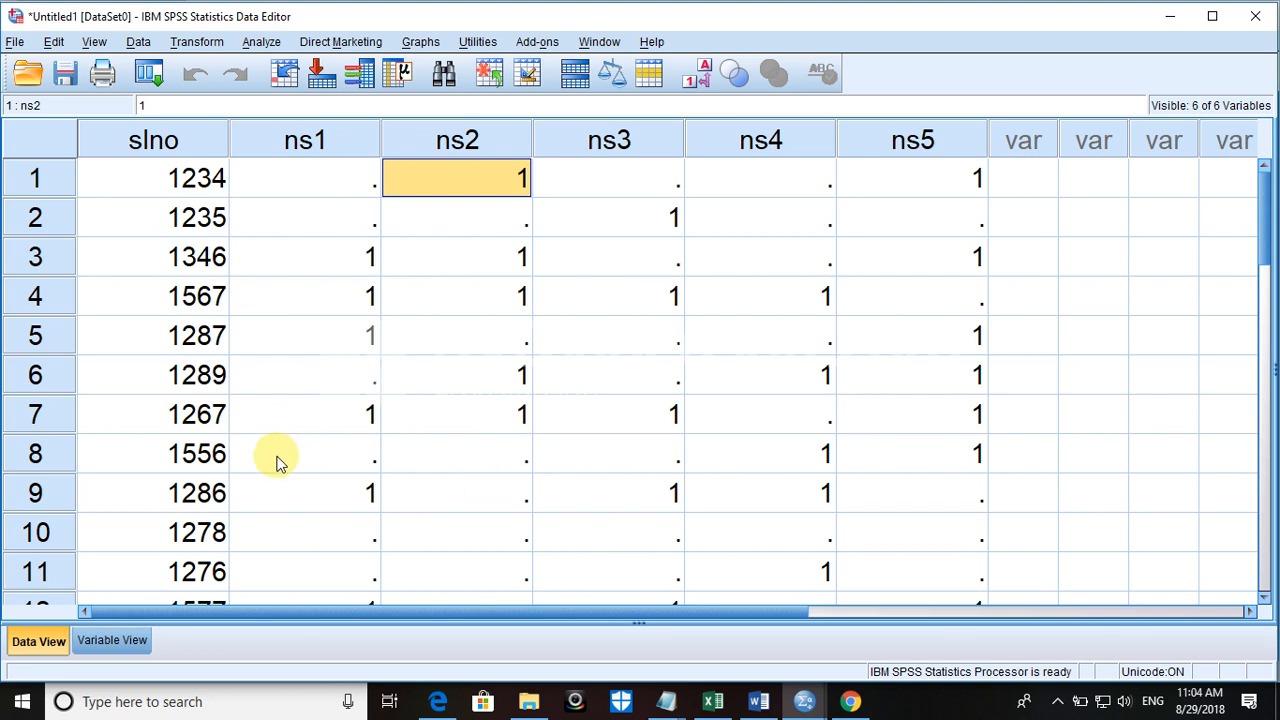
{"action": "left_click", "coordinate": [332, 466]}
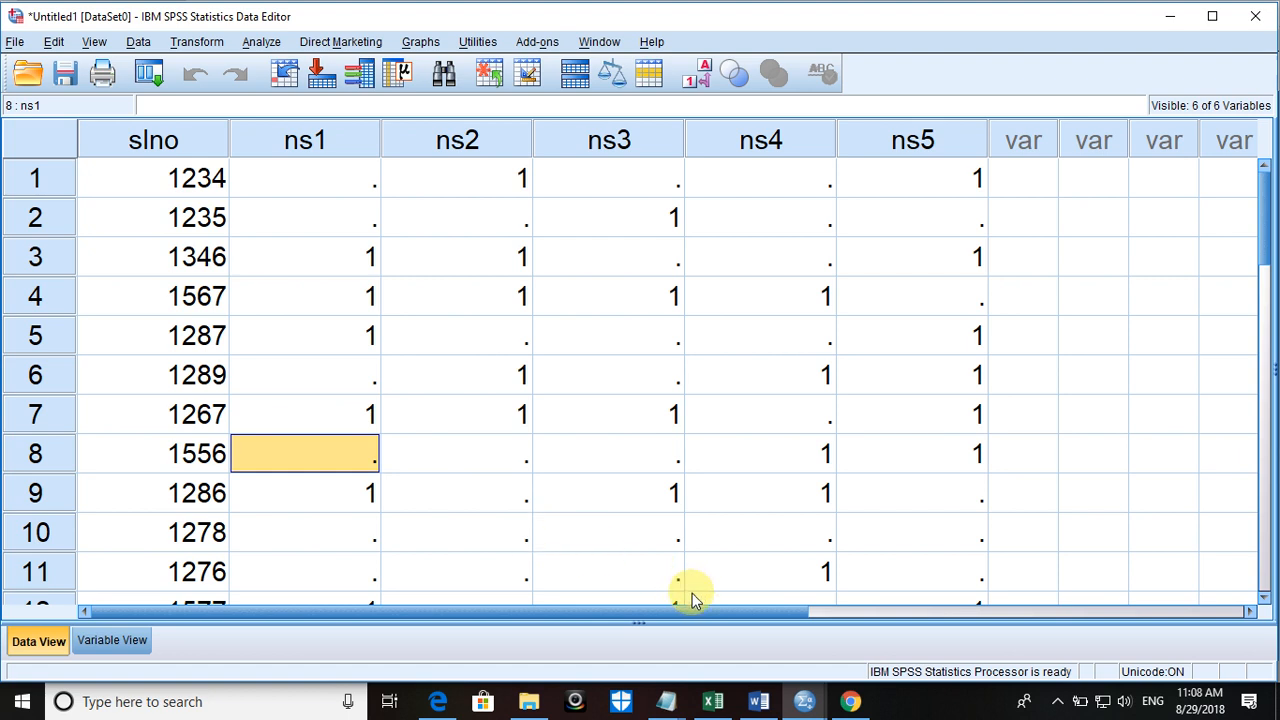
{"action": "left_click", "coordinate": [1058, 700]}
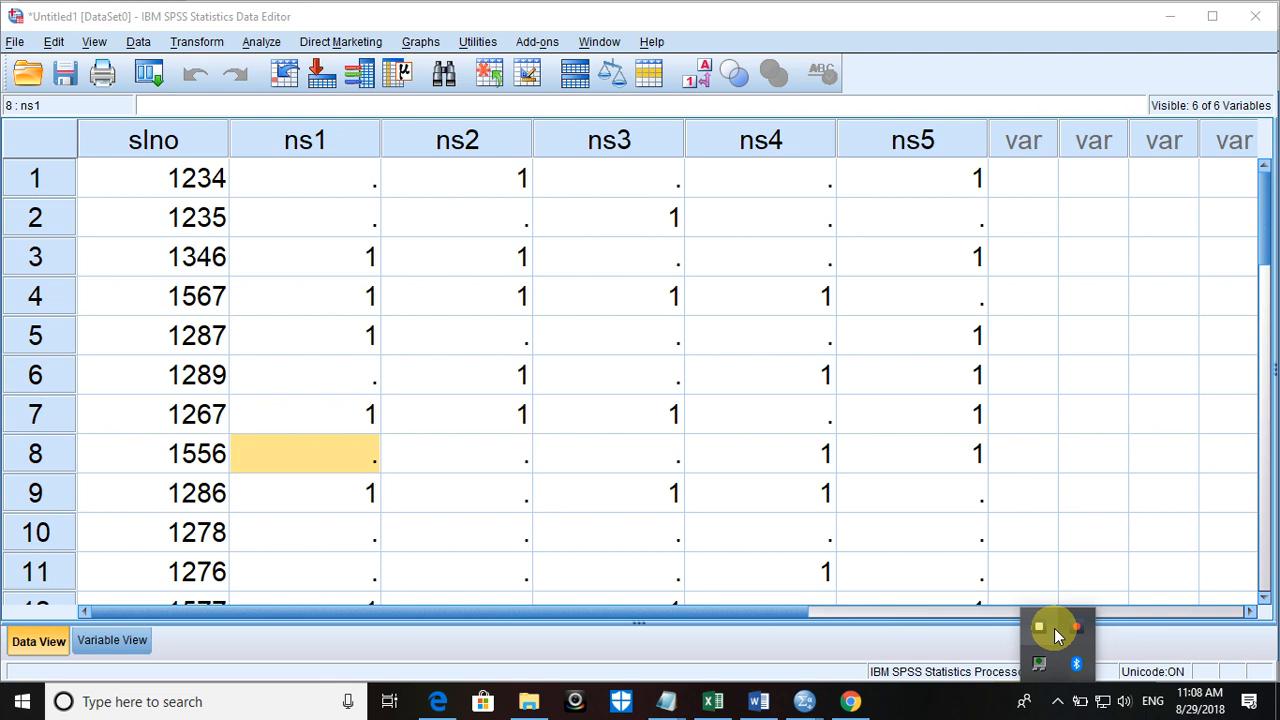